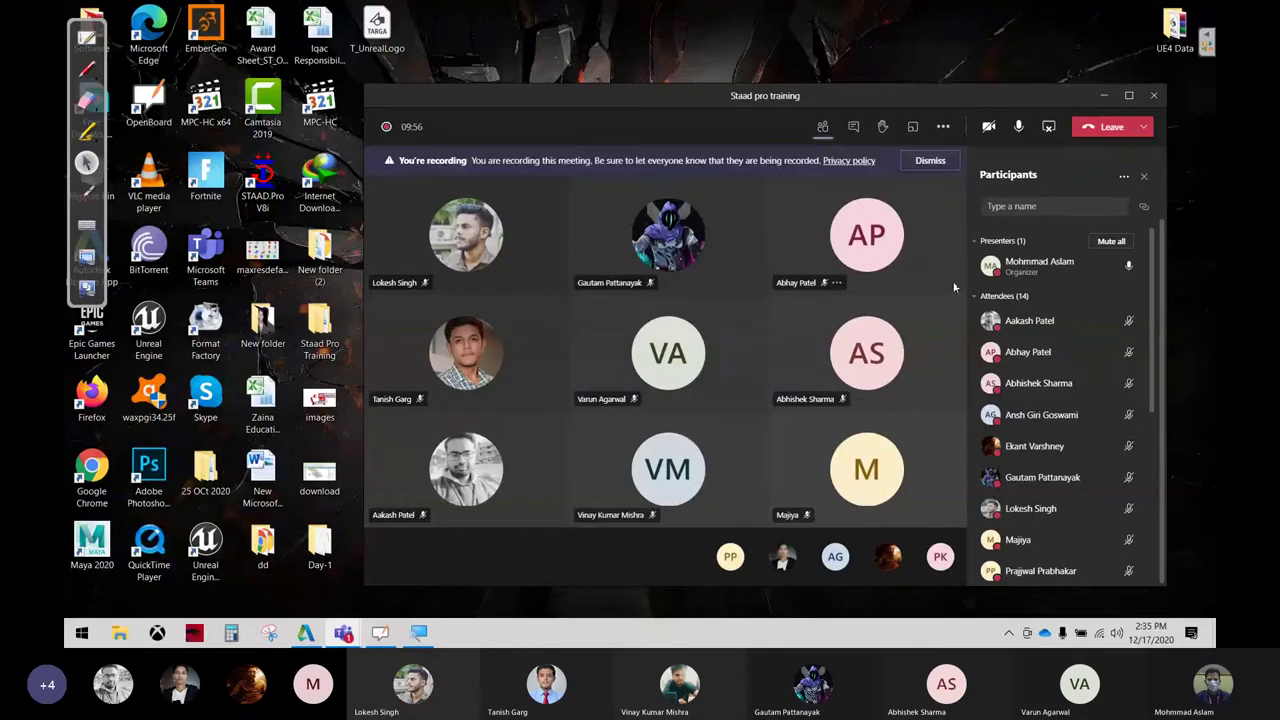
Minimize the Teams meeting and launch STAAD.Pro V8i from its desktop icon
click(1107, 95)
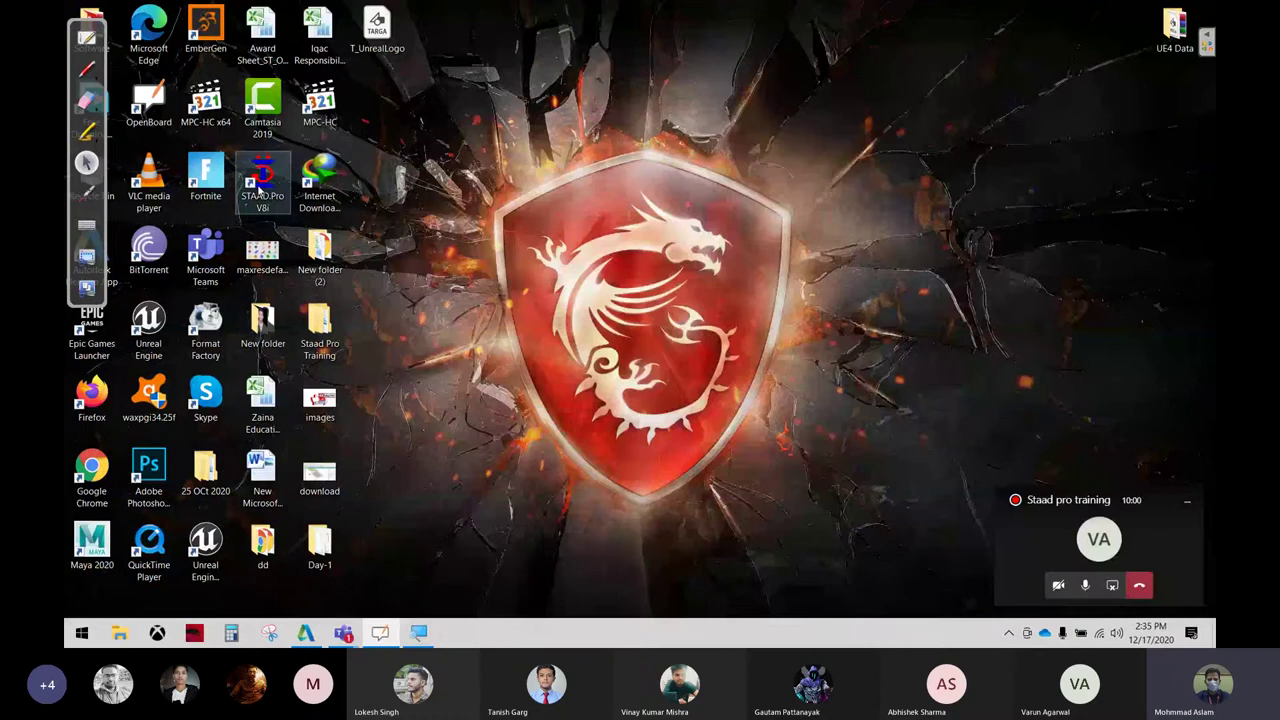
double_click(263, 183)
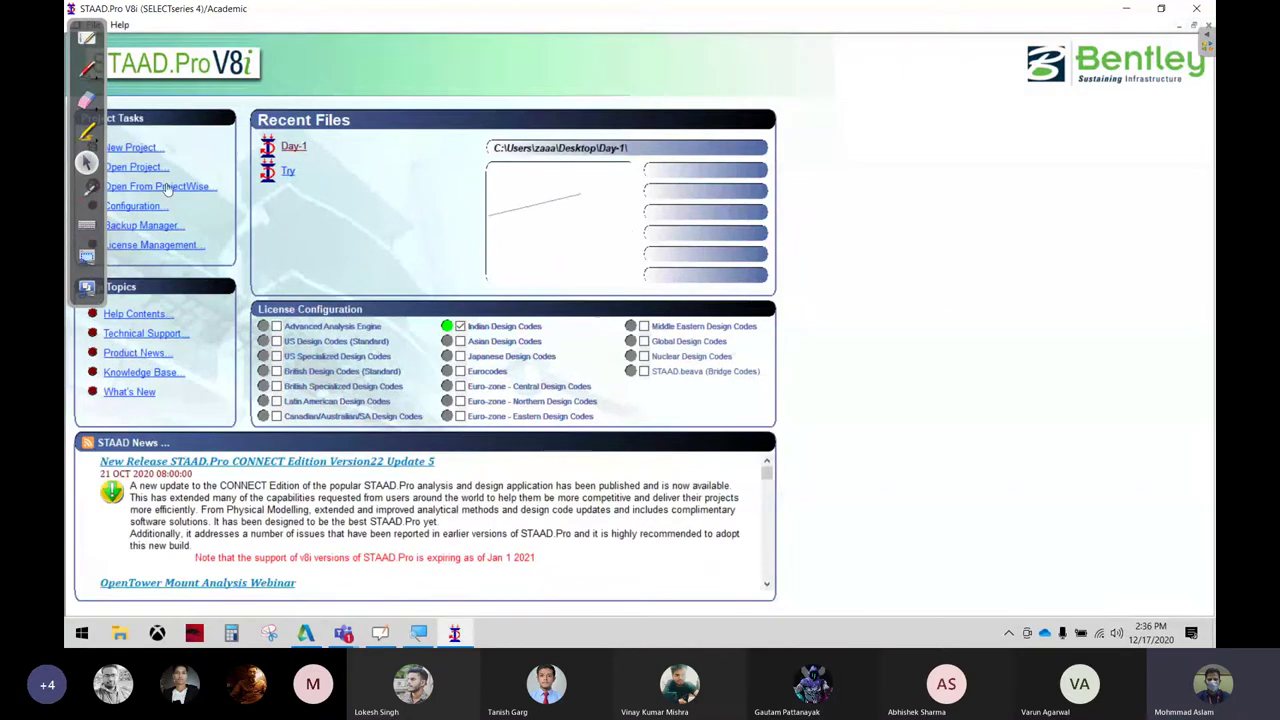
Create a new Space project named Day-2 in Meter/KiloNewton units, starting with Add Beam
click(138, 148)
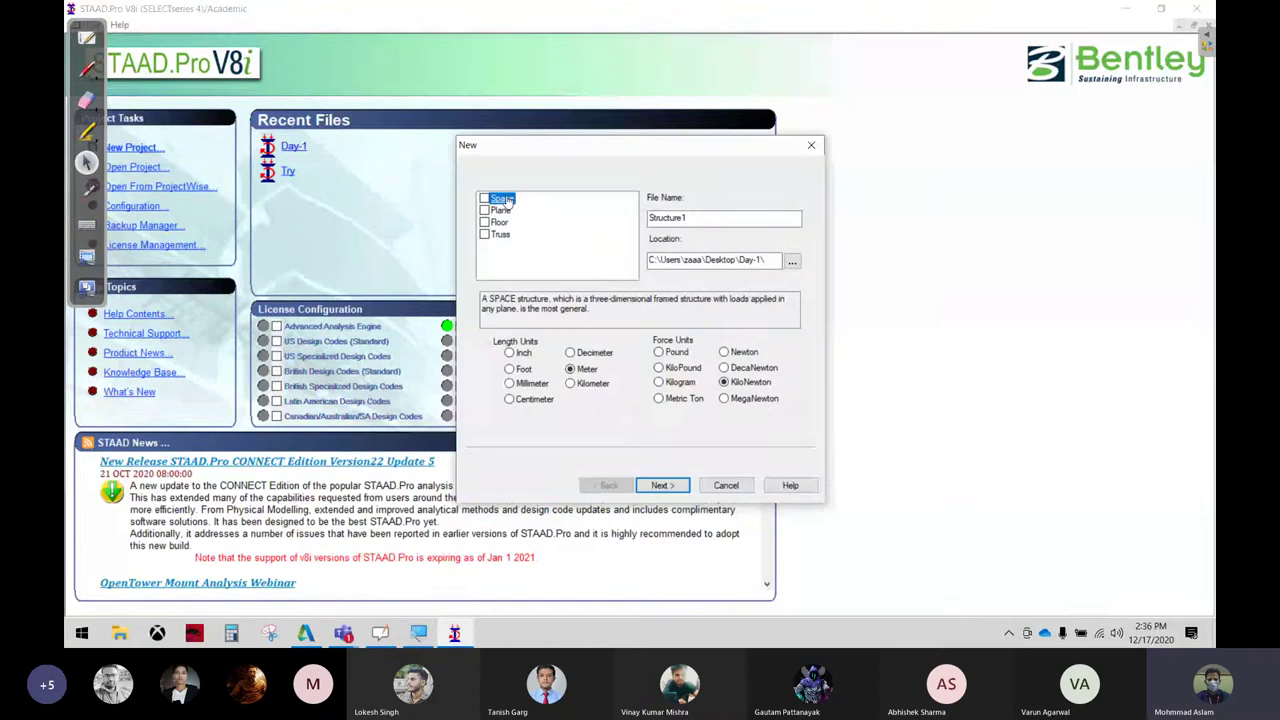
click(500, 198)
double_click(716, 217)
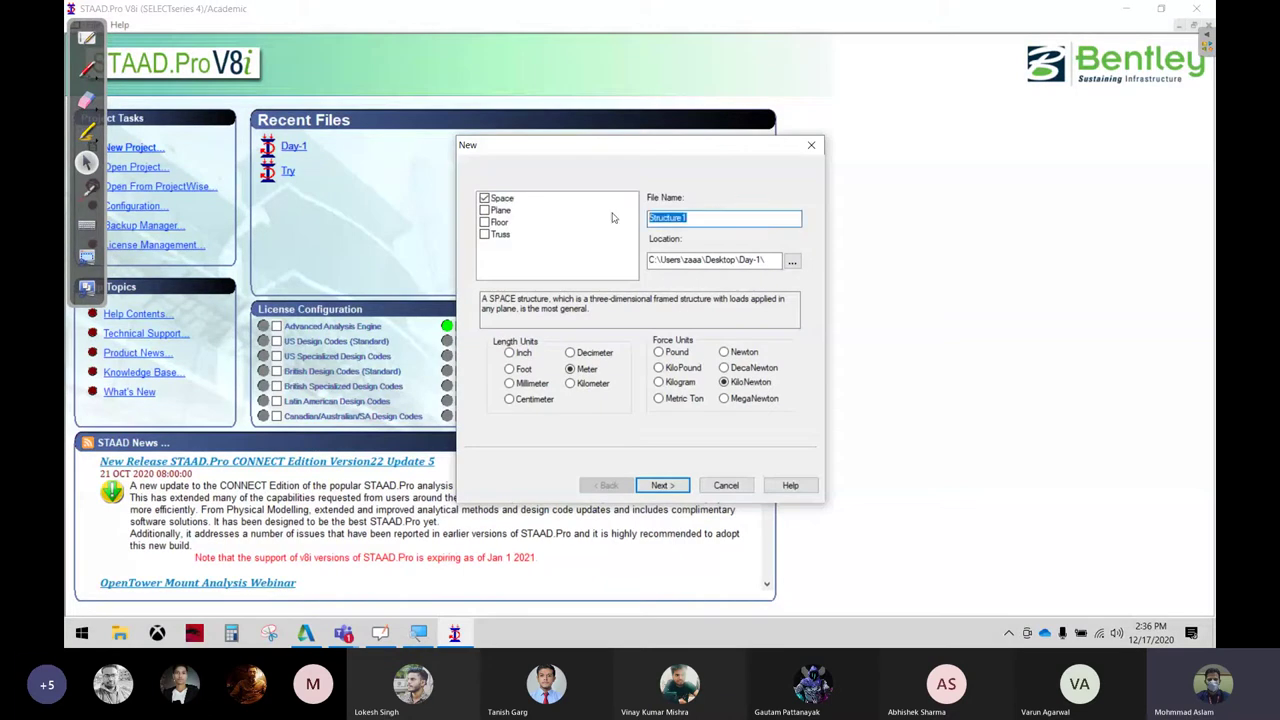
text(Day-2)
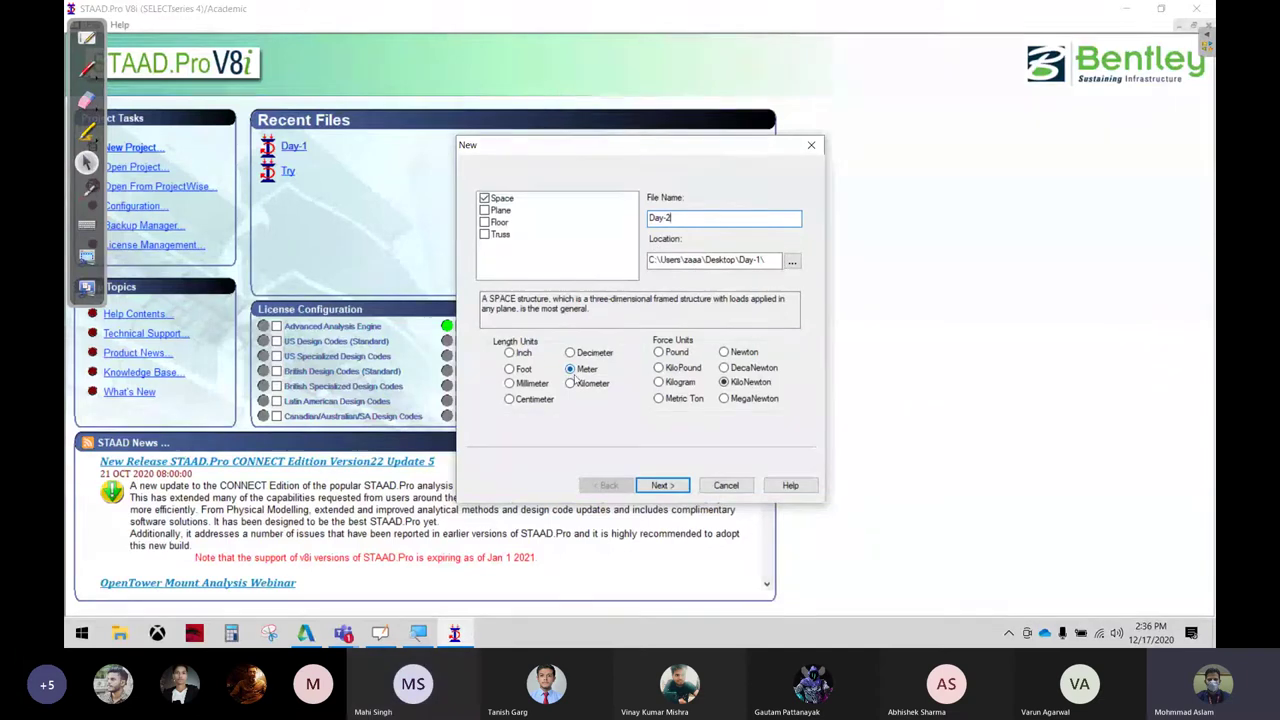
click(660, 484)
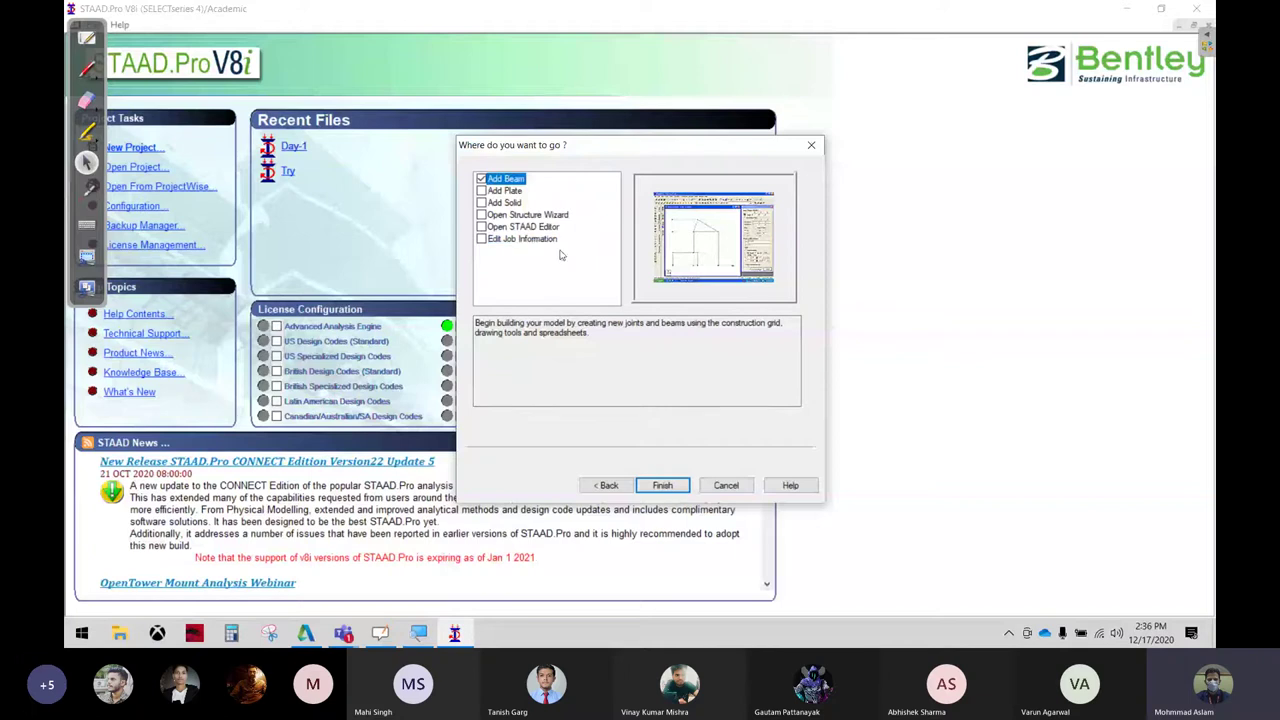
click(672, 487)
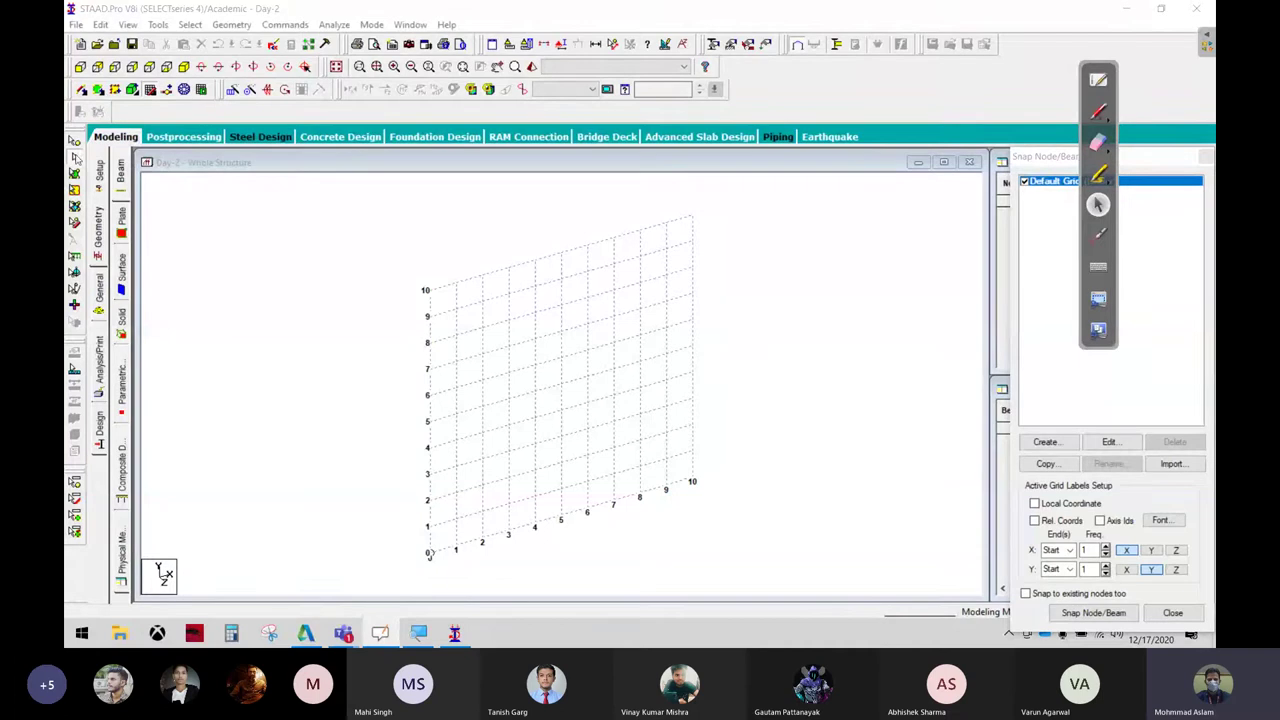
click(76, 157)
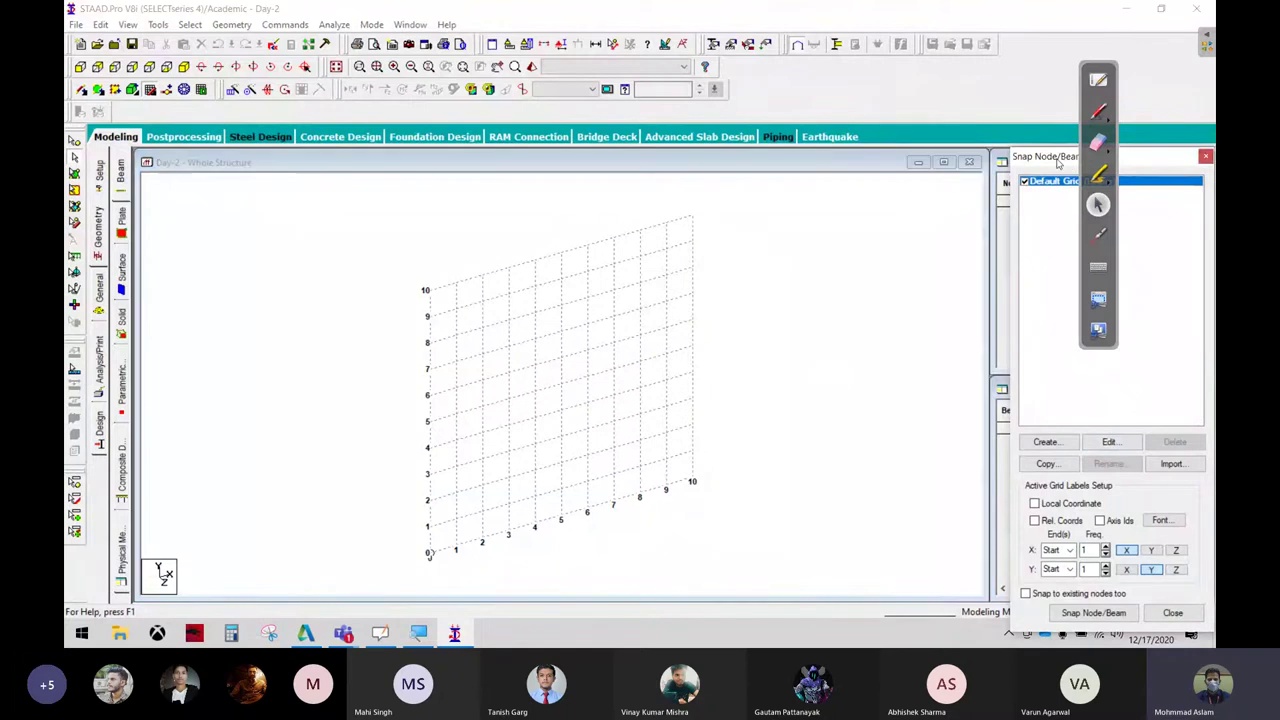
mouse_move(1062, 160)
mouse_down()
mouse_move(808, 141)
mouse_move(856, 165)
mouse_up()
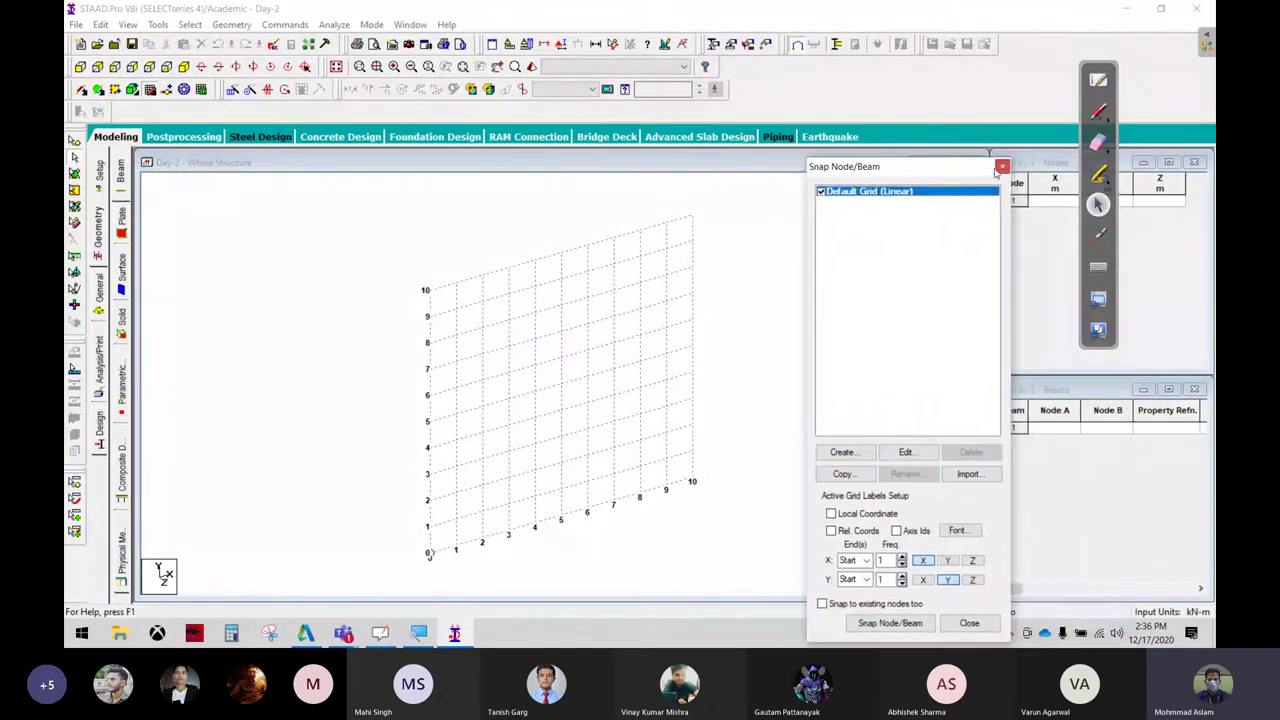
click(1003, 163)
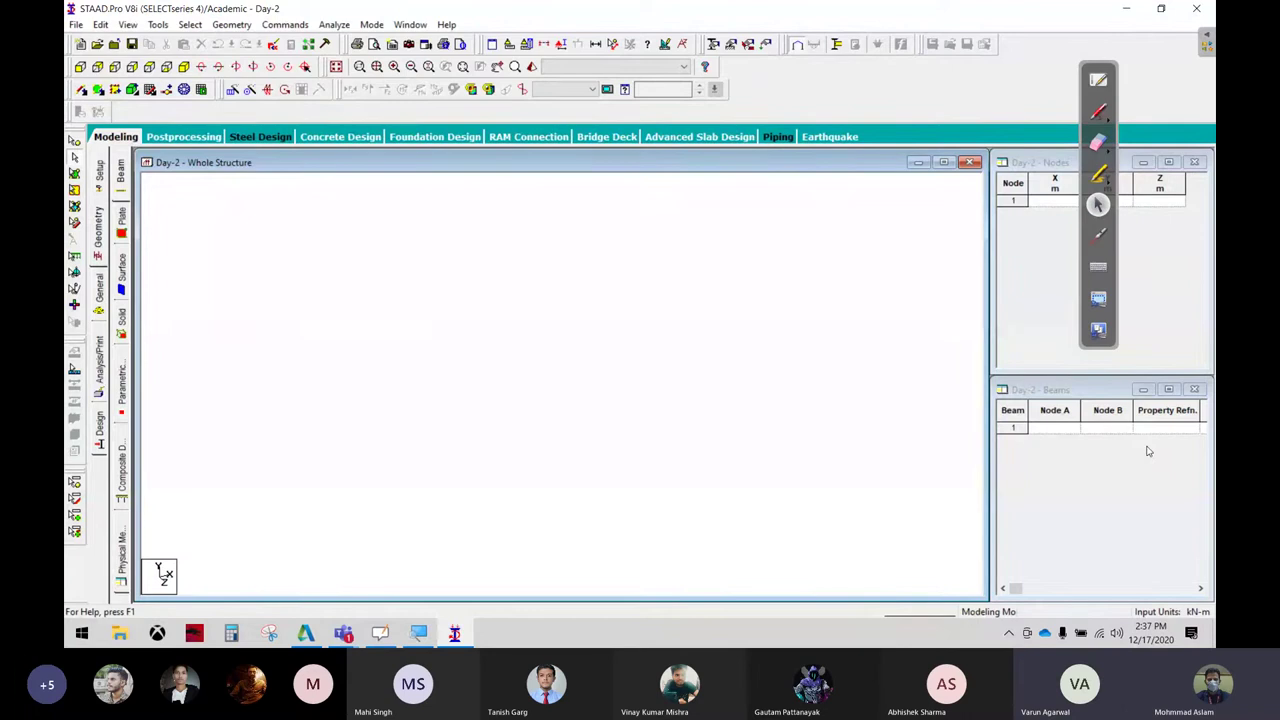
click(150, 89)
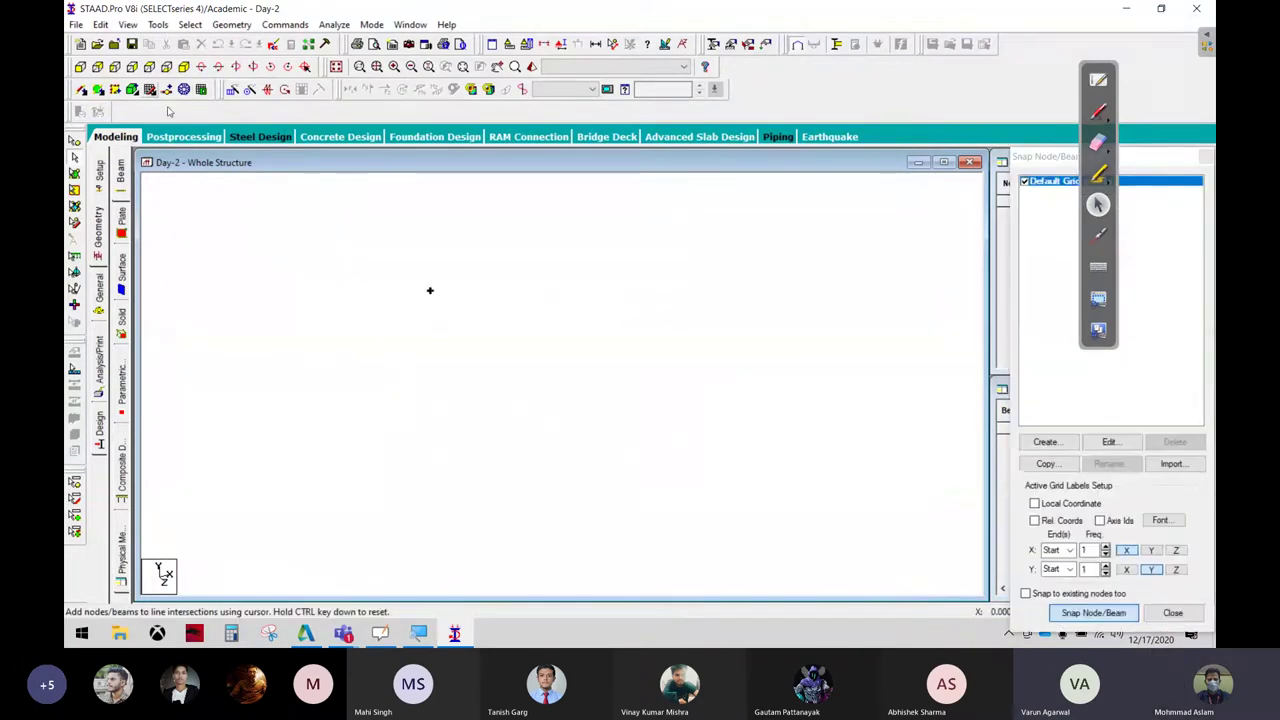
drag(1106, 70, 207, 125)
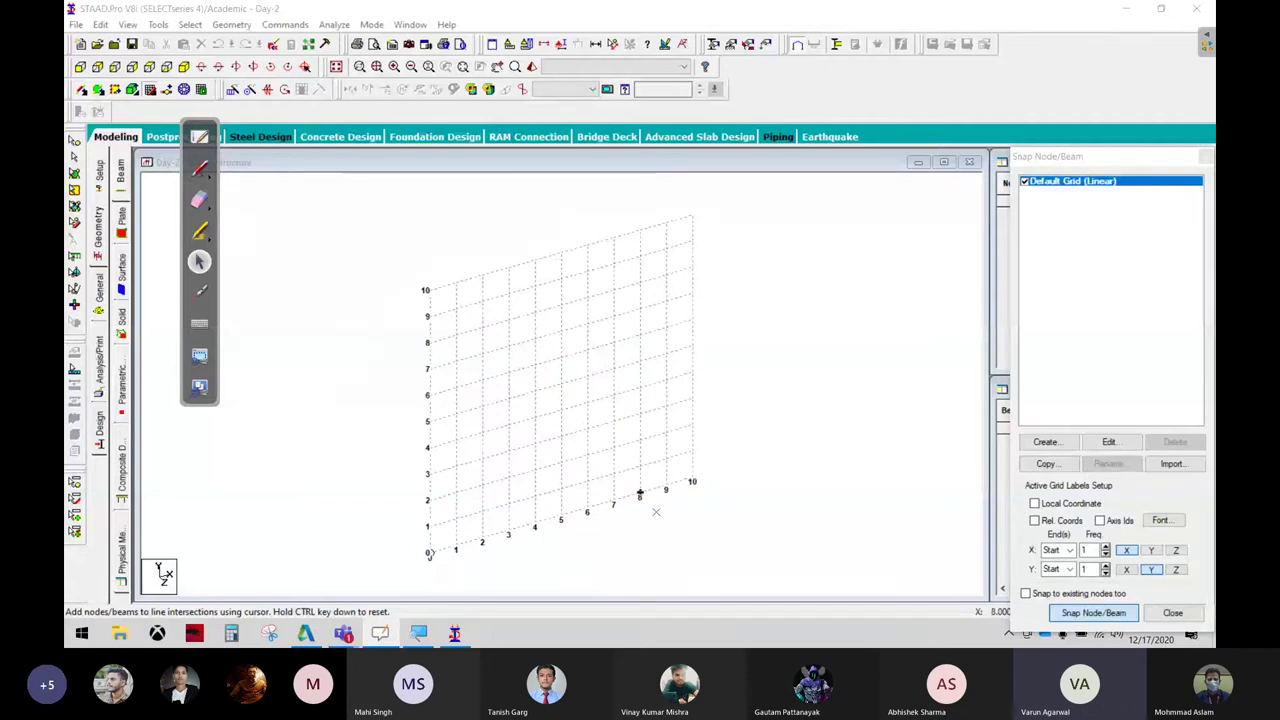
Change the default grid's X spacing to 0.2 m so X lines run from 0 to 2
click(1105, 447)
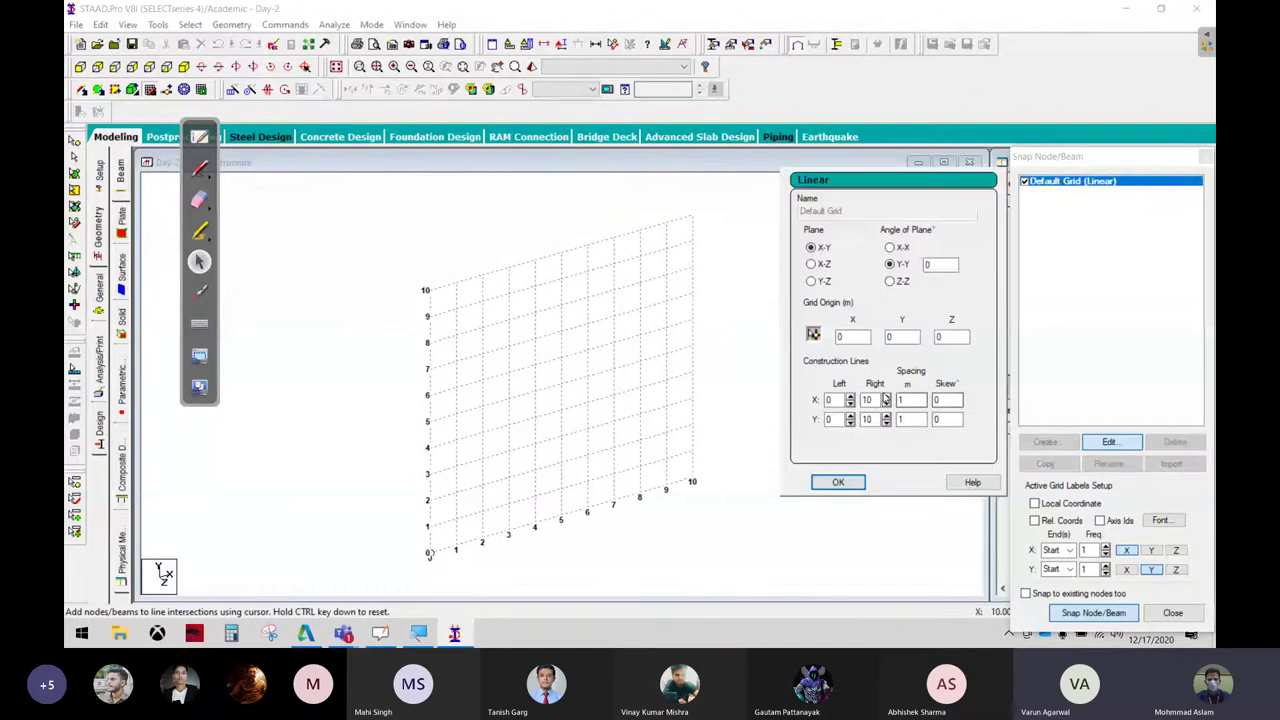
drag(911, 398, 877, 399)
text(0)
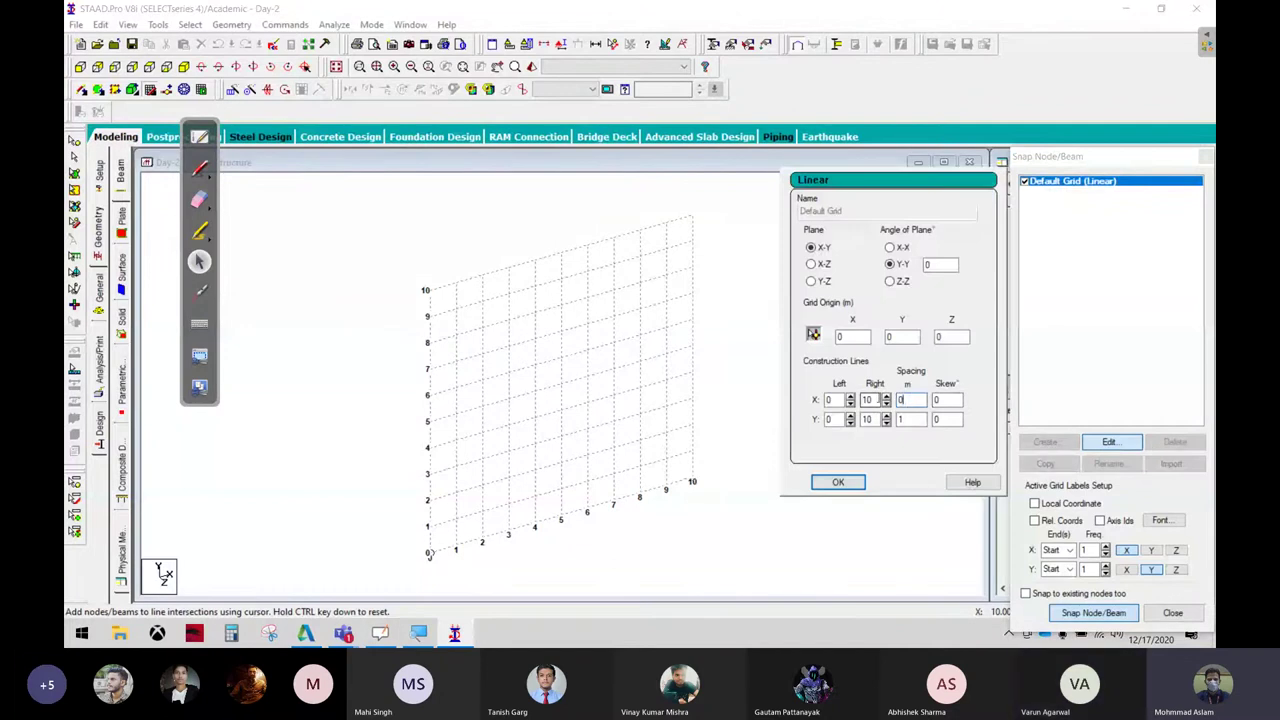
text(.2)
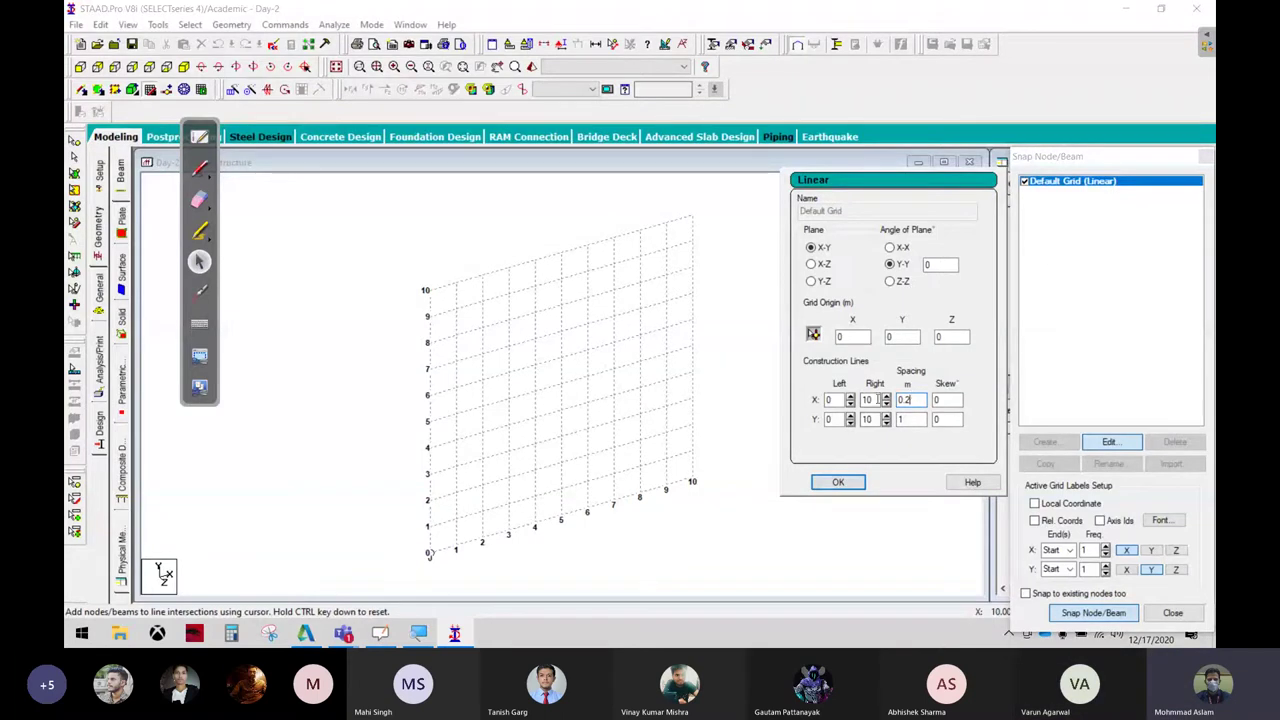
double_click(878, 399)
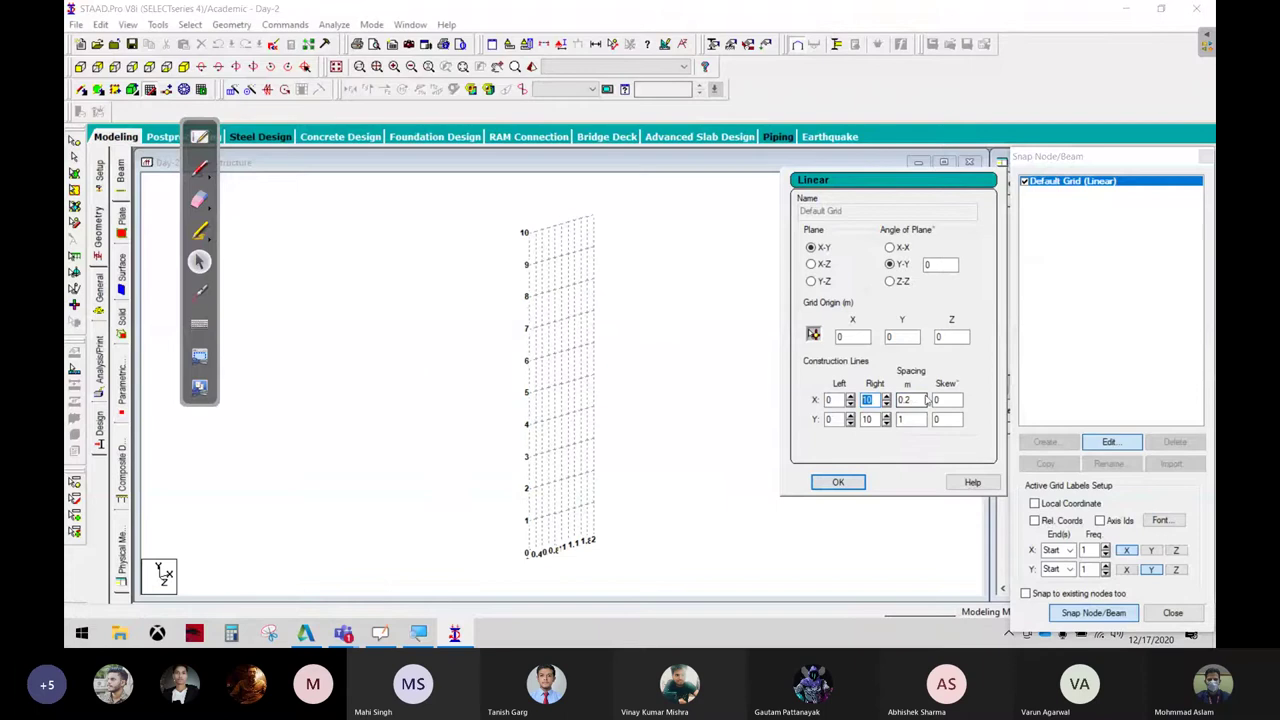
click(838, 482)
scroll(601, 574, up, 1)
scroll(601, 574, up, 1)
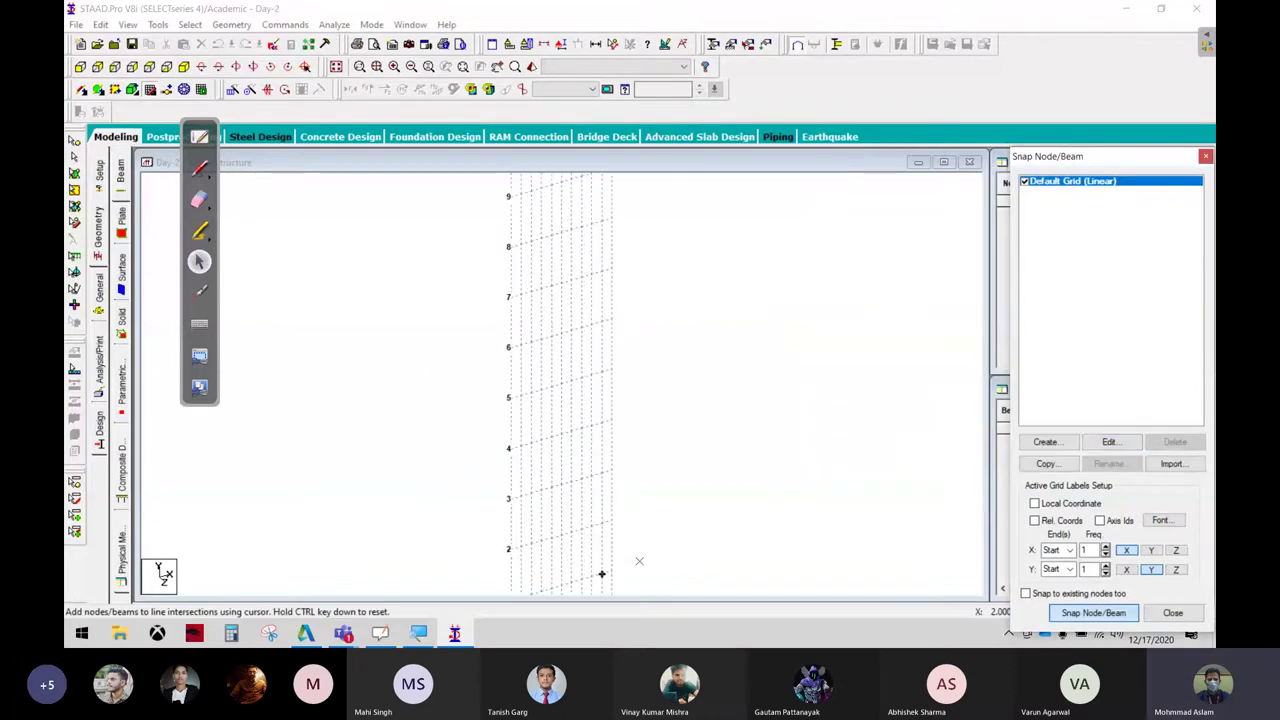
scroll(608, 317, down, 3)
scroll(611, 511, up, 1)
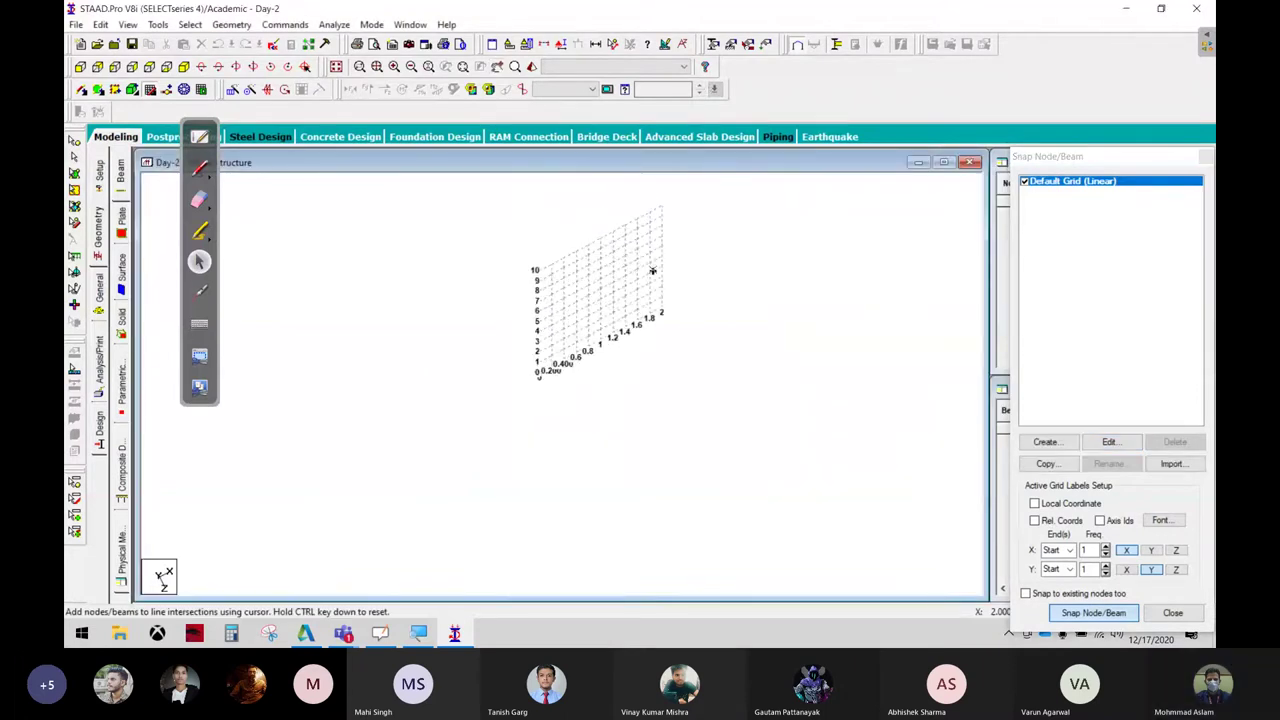
scroll(665, 320, up, 1)
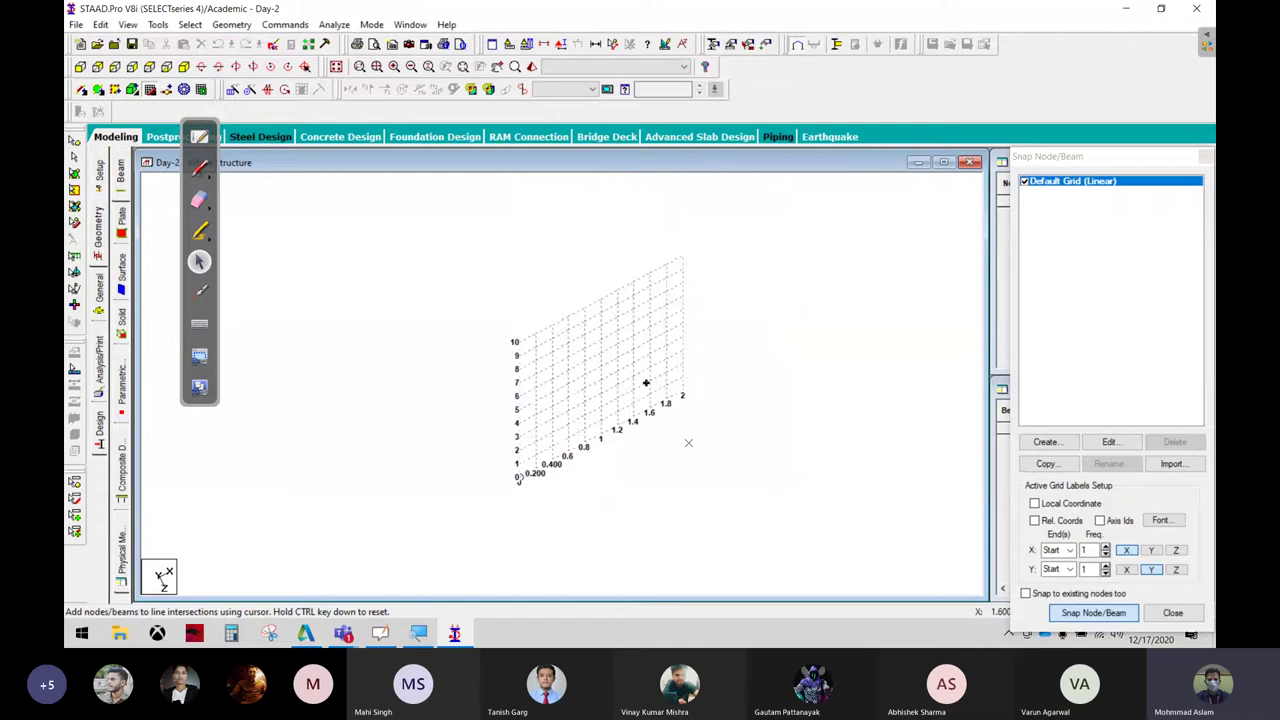
scroll(646, 383, up, 1)
scroll(600, 340, down, 1)
scroll(511, 305, up, 1)
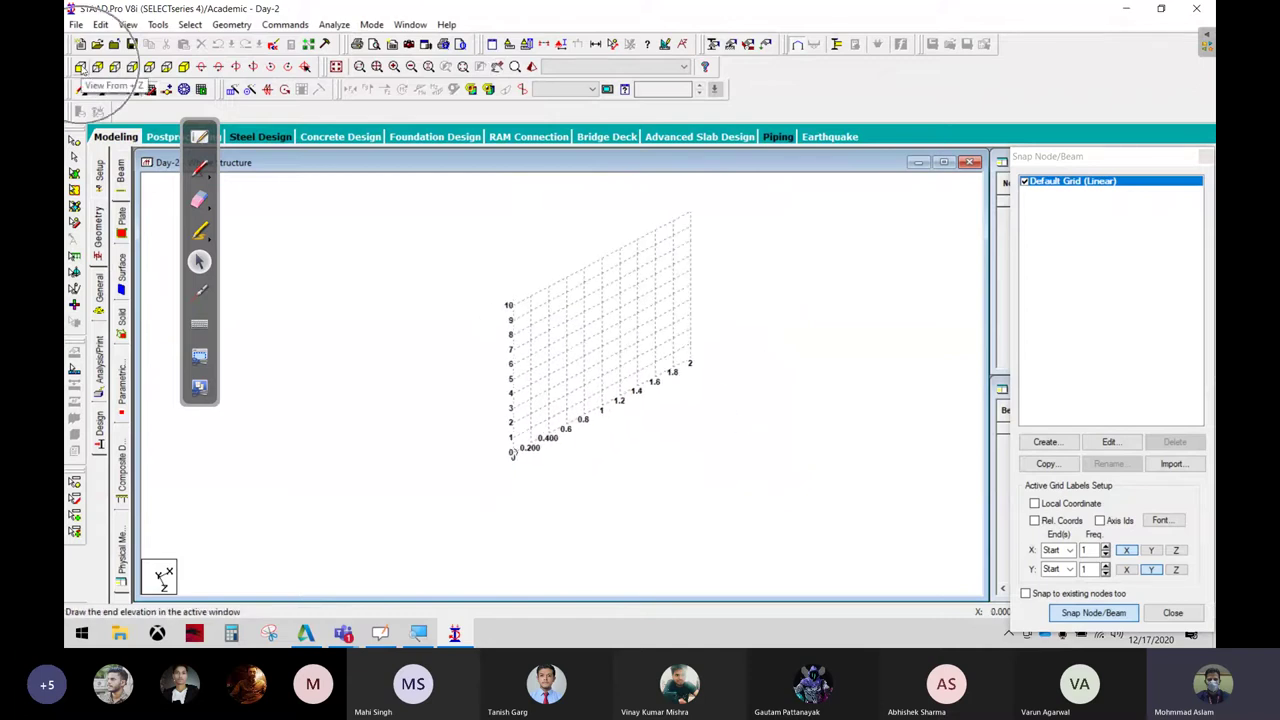
View the grid from +Z and zoom in so its axis labels are visible
click(81, 67)
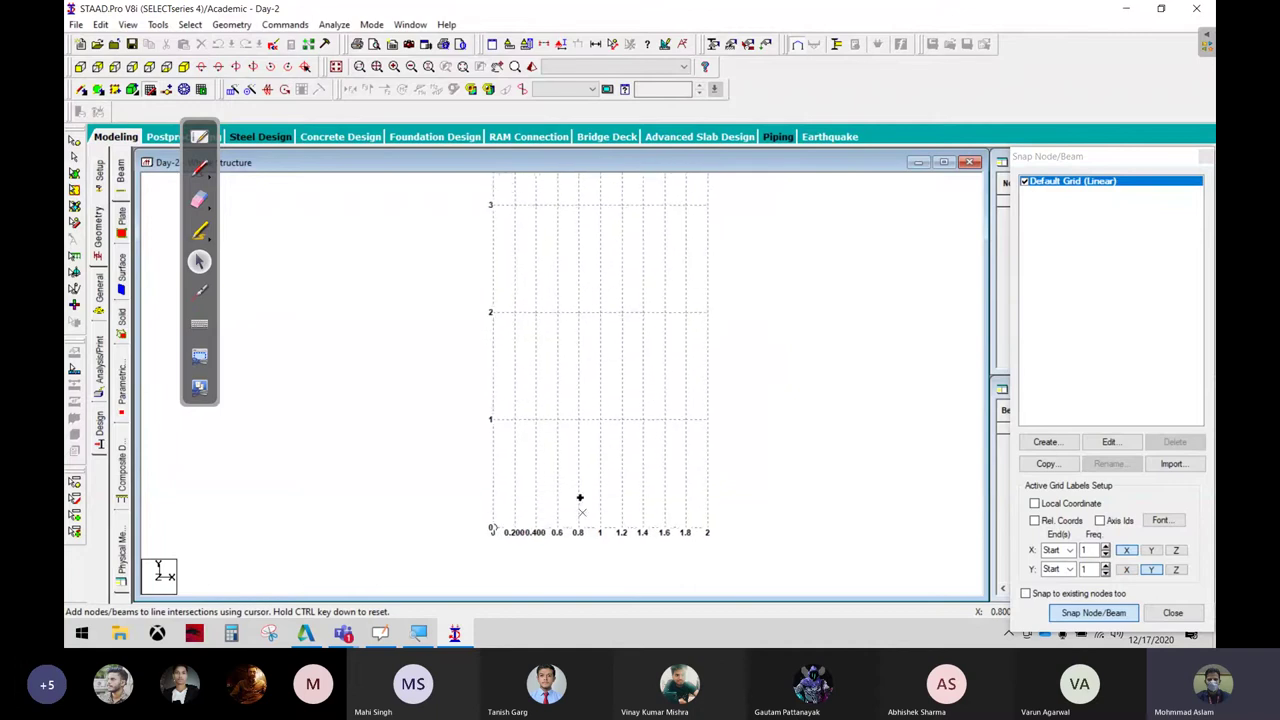
middle_drag(814, 429, 794, 229)
scroll(598, 334, up, 2)
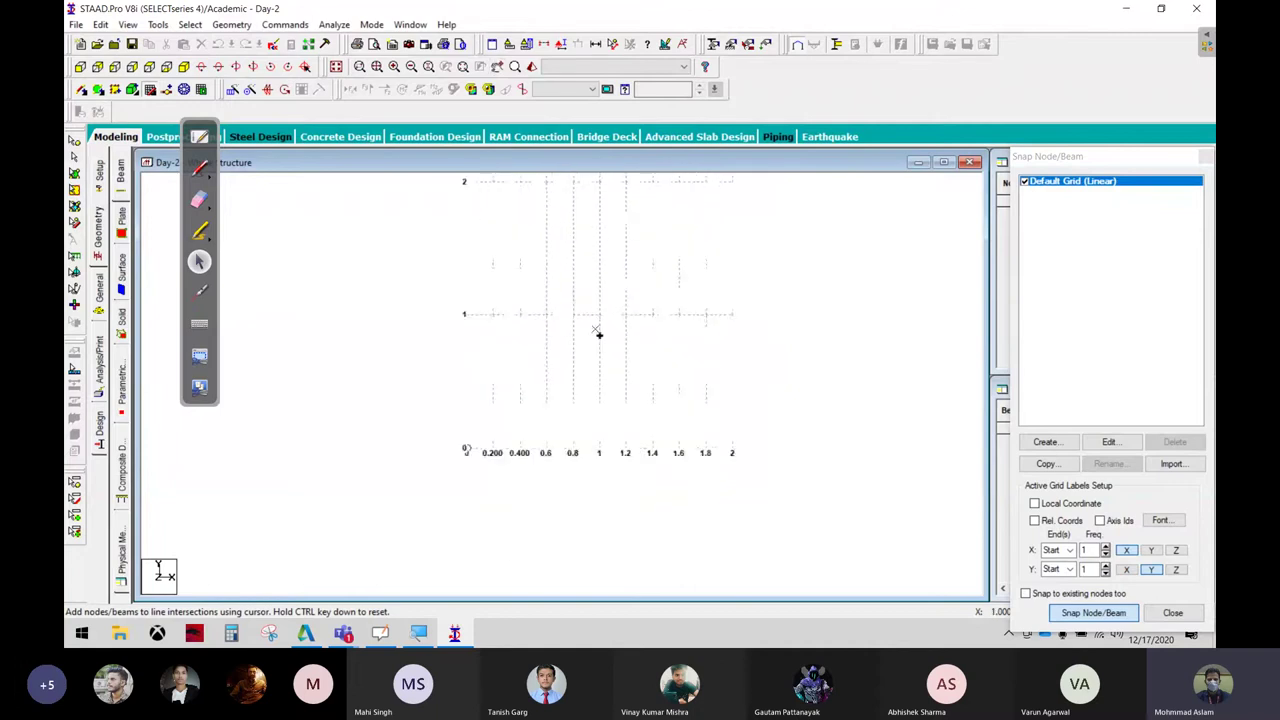
scroll(598, 334, up, 2)
mouse_move(623, 428)
middle_down()
mouse_move(654, 320)
mouse_move(646, 355)
middle_up()
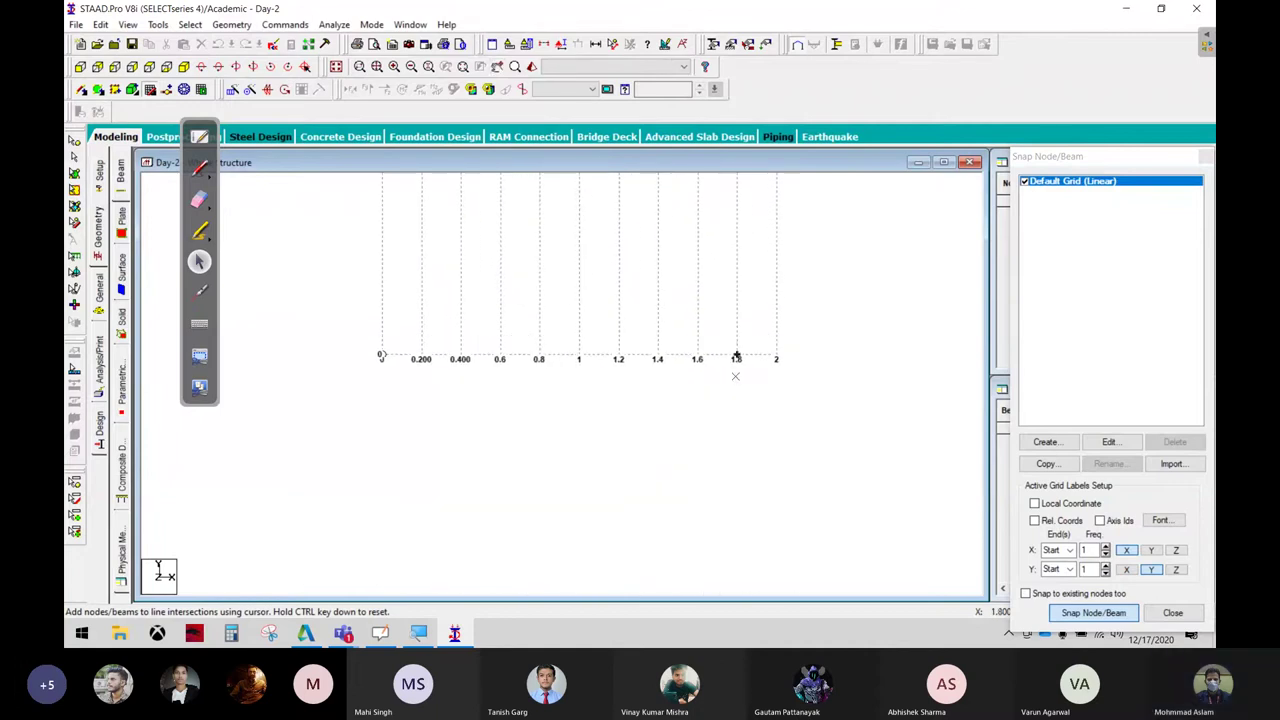
Mark the grid origin and the X gridlines up to 2 with red annotation strokes
click(199, 168)
mouse_move(368, 356)
mouse_down()
mouse_move(423, 338)
mouse_move(493, 369)
mouse_move(558, 370)
mouse_up()
mouse_move(582, 397)
mouse_down()
mouse_move(603, 361)
mouse_move(632, 356)
mouse_up()
mouse_move(660, 404)
mouse_down()
mouse_move(660, 369)
mouse_move(706, 352)
mouse_up()
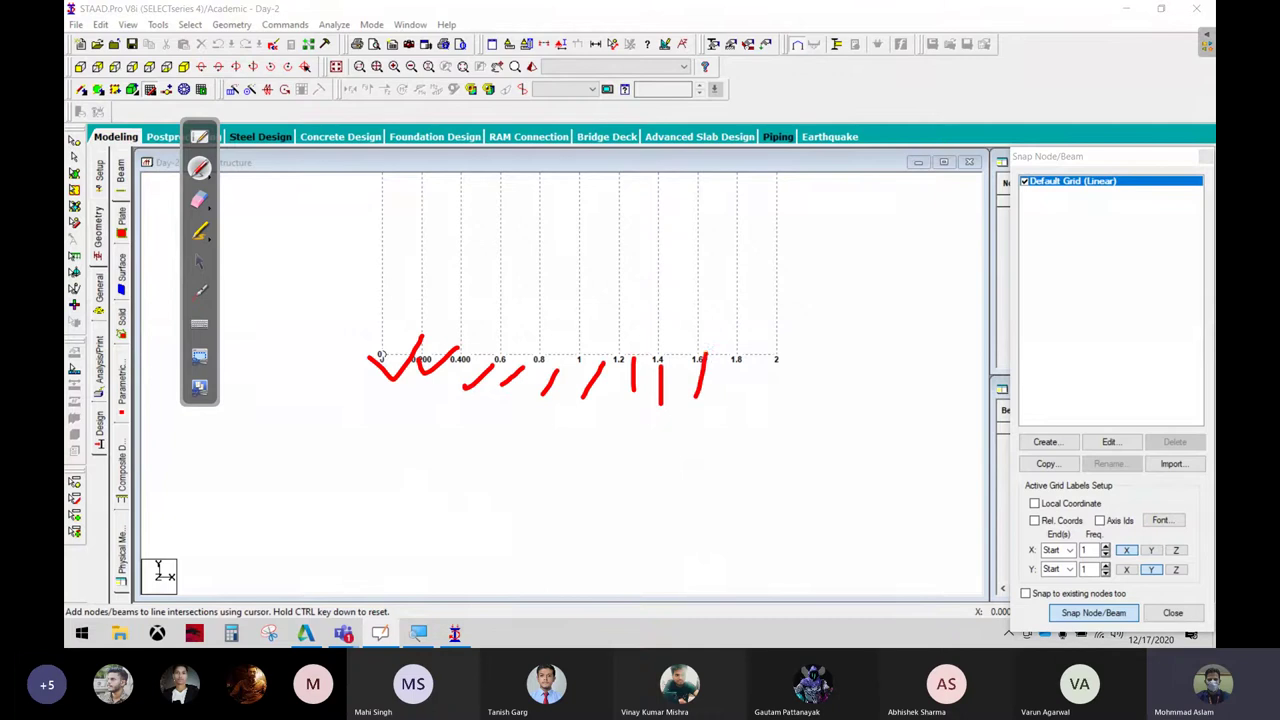
drag(727, 428, 740, 374)
mouse_move(783, 417)
mouse_down()
mouse_move(796, 370)
mouse_move(343, 372)
mouse_move(848, 380)
mouse_move(596, 298)
mouse_up()
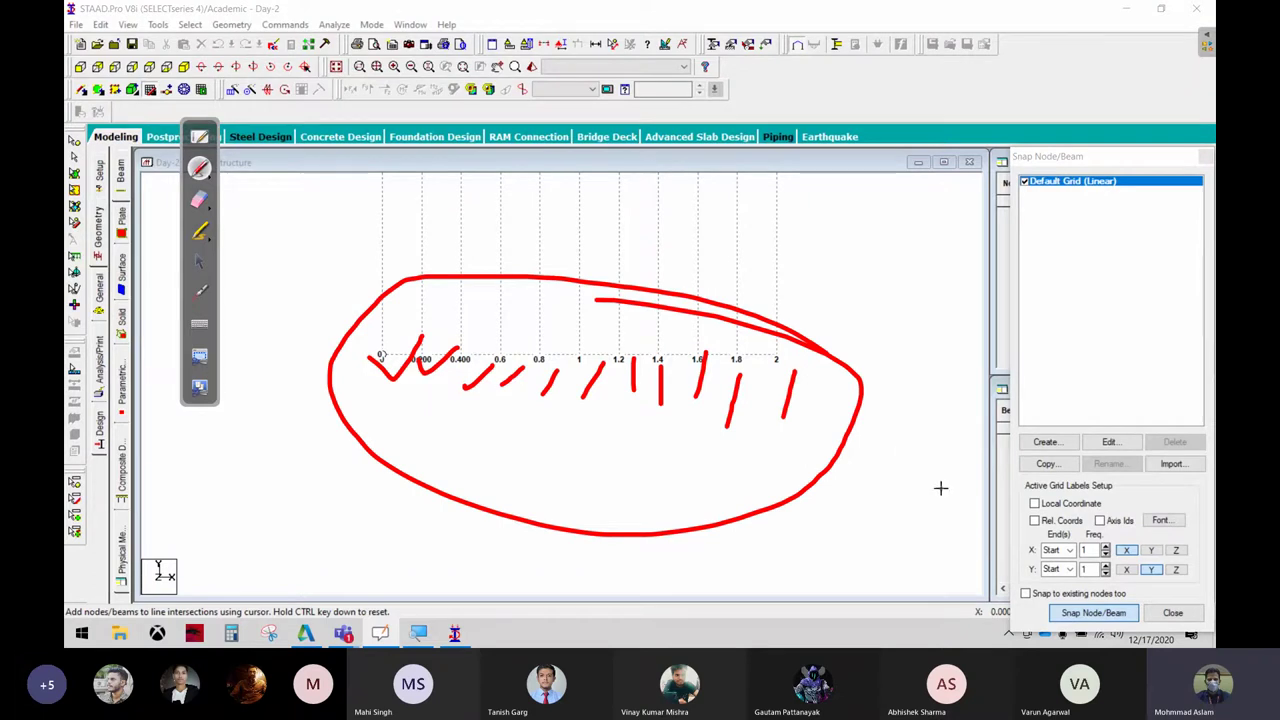
Erase the red marks and close the Snap Node/Beam grid
click(199, 199)
mouse_move(380, 330)
mouse_down()
mouse_move(549, 309)
mouse_move(634, 396)
mouse_move(422, 389)
mouse_move(708, 331)
mouse_move(423, 497)
mouse_up()
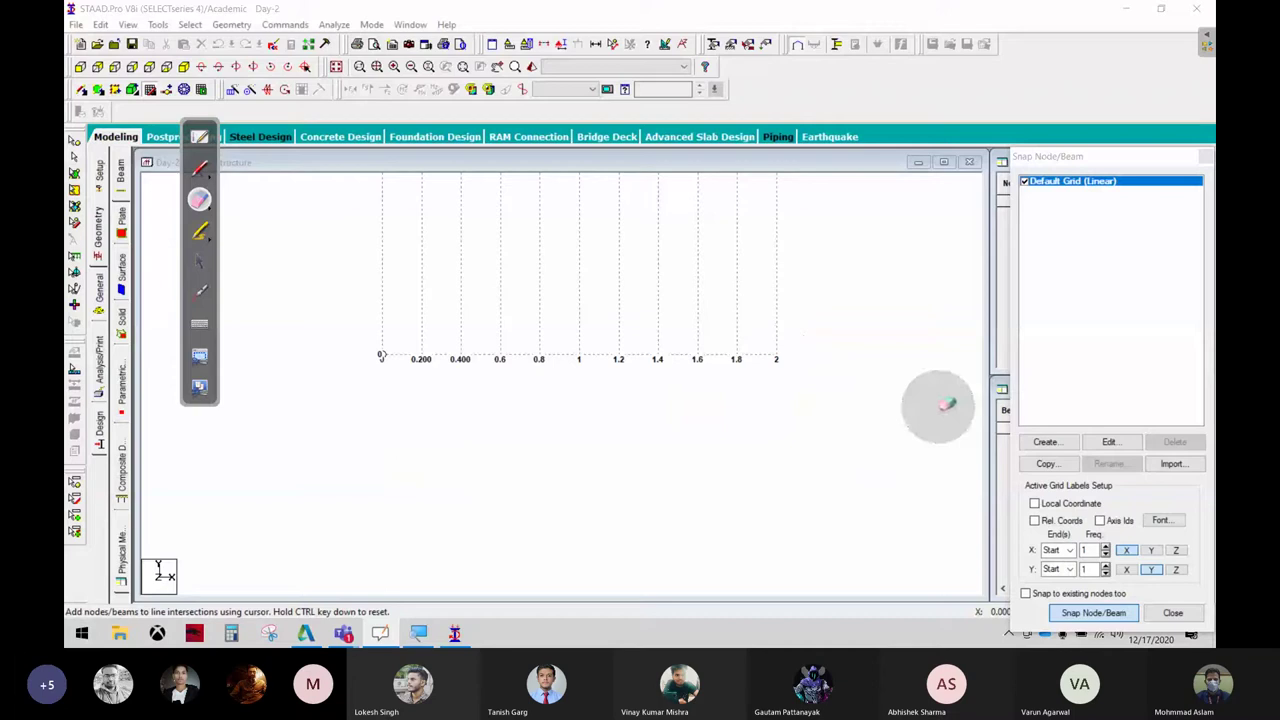
click(199, 261)
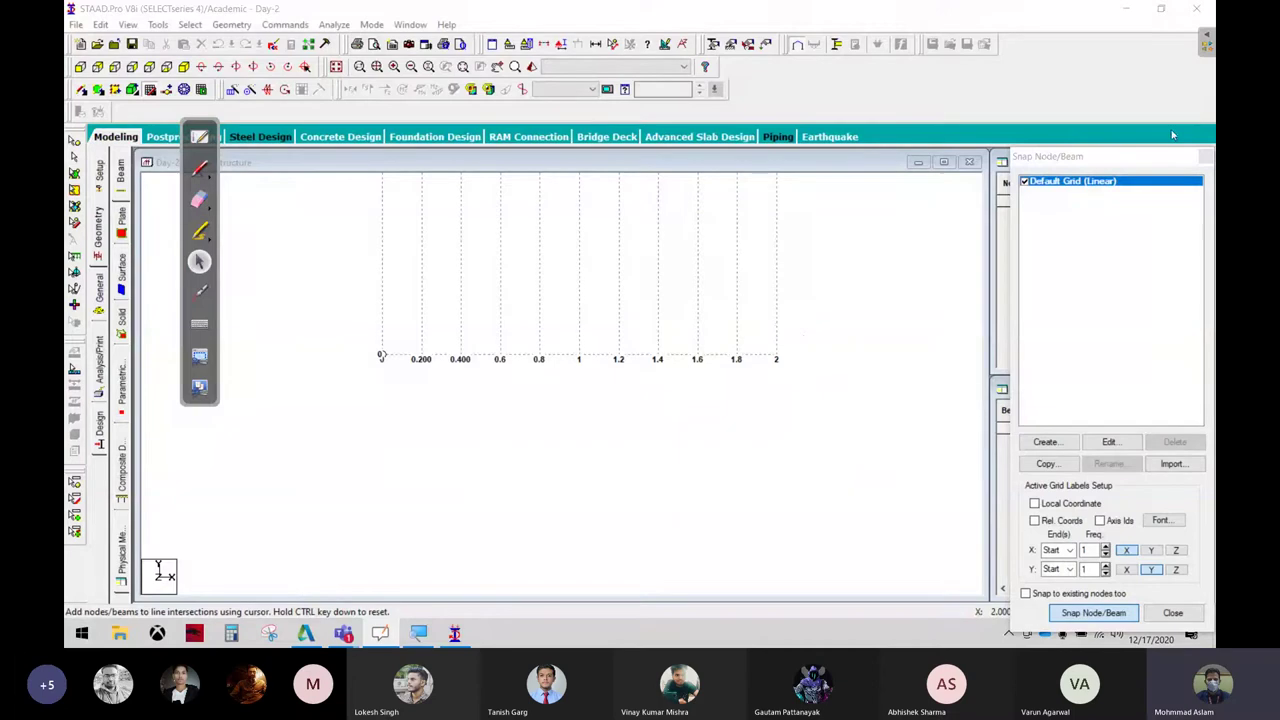
click(1206, 156)
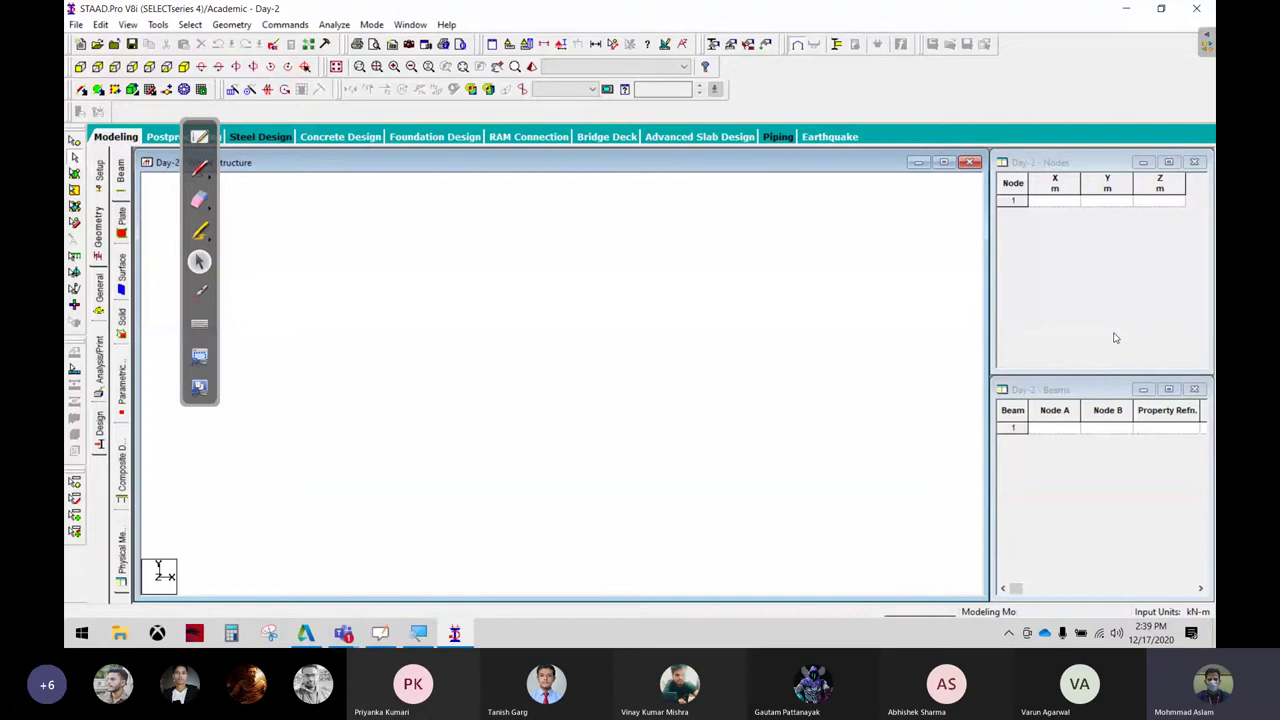
click(199, 168)
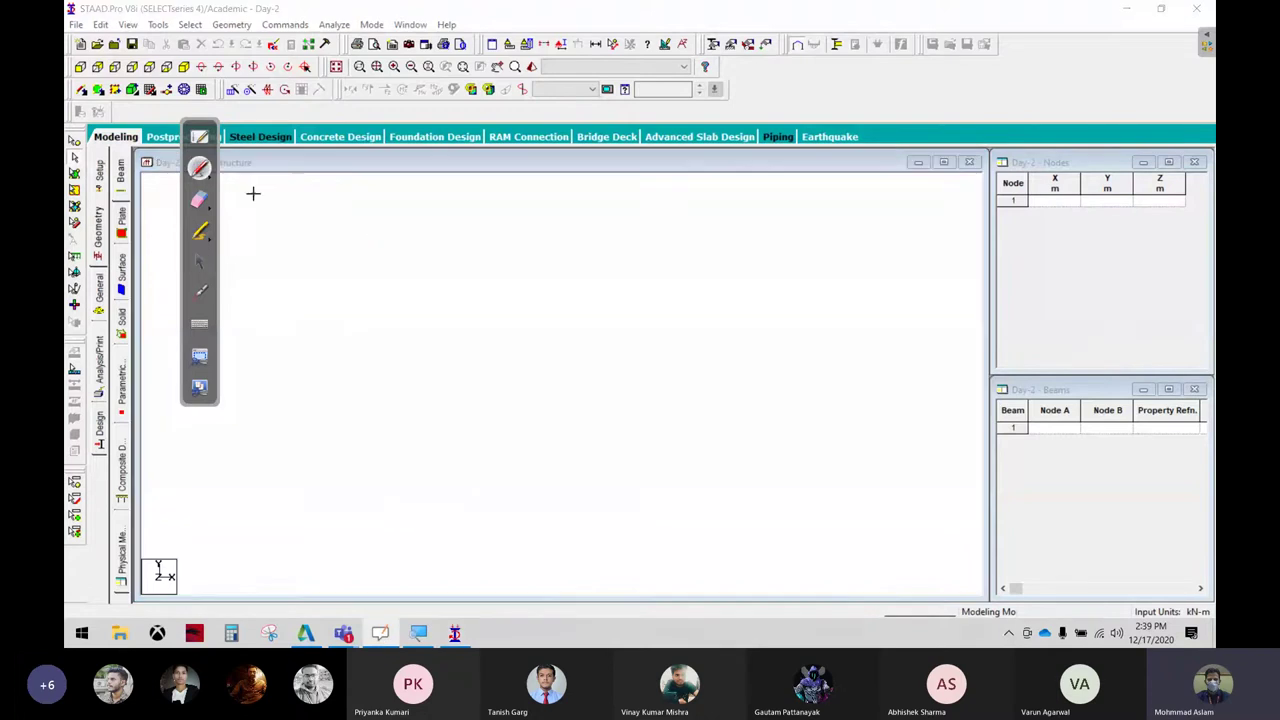
drag(374, 236, 382, 308)
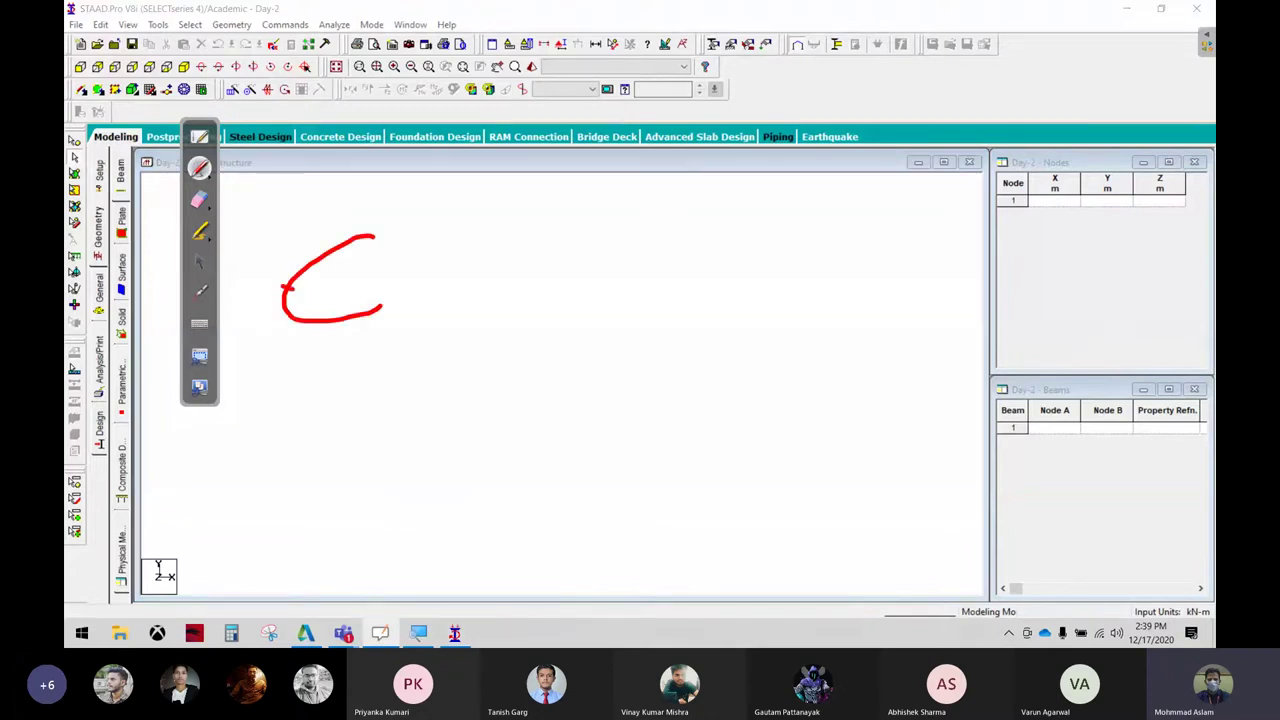
drag(283, 288, 352, 288)
drag(452, 285, 457, 322)
drag(512, 278, 507, 326)
click(514, 232)
drag(572, 222, 558, 316)
mouse_move(555, 292)
mouse_down()
mouse_move(615, 262)
mouse_move(767, 258)
mouse_up()
drag(323, 401, 666, 375)
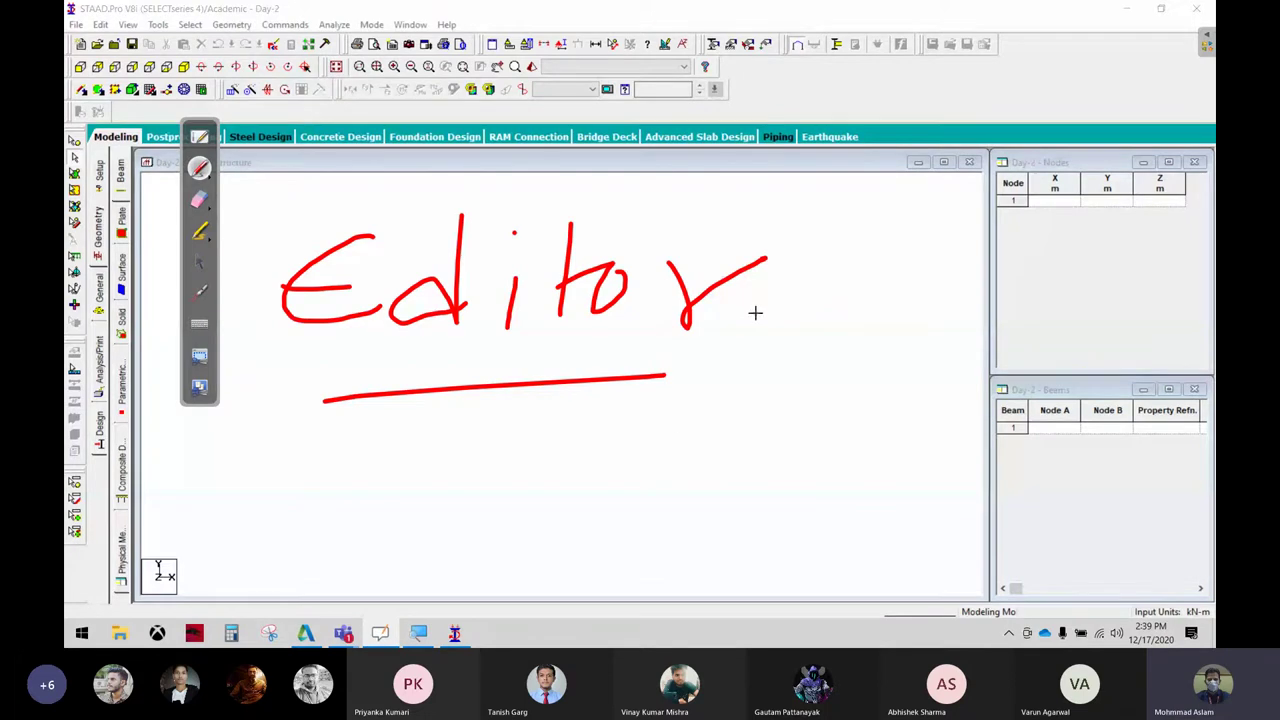
mouse_move(820, 238)
mouse_down()
mouse_move(846, 216)
mouse_move(826, 238)
mouse_up()
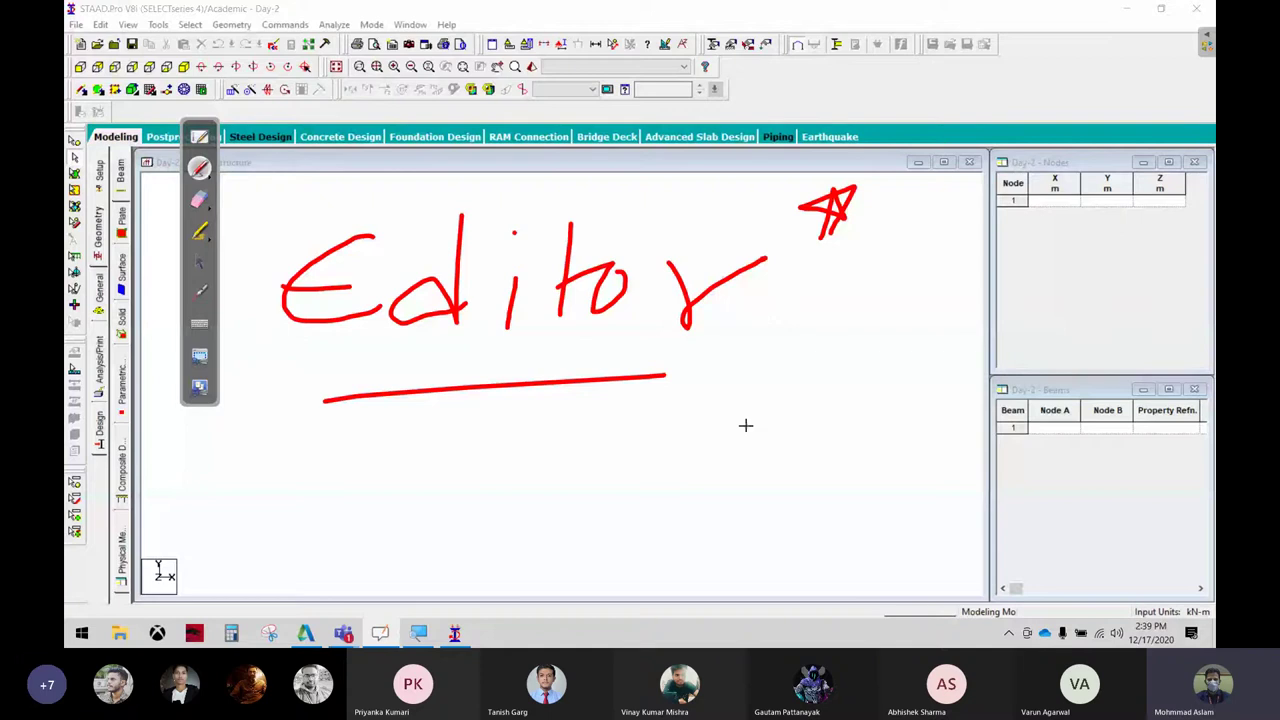
mouse_move(745, 425)
mouse_down()
mouse_move(785, 240)
mouse_move(436, 155)
mouse_move(252, 274)
mouse_move(390, 508)
mouse_move(748, 410)
mouse_up()
click(199, 199)
mouse_move(520, 155)
mouse_down()
mouse_move(398, 170)
mouse_move(294, 214)
mouse_move(200, 457)
mouse_move(570, 505)
mouse_move(469, 443)
mouse_move(274, 506)
mouse_move(617, 337)
mouse_move(653, 273)
mouse_move(479, 253)
mouse_up()
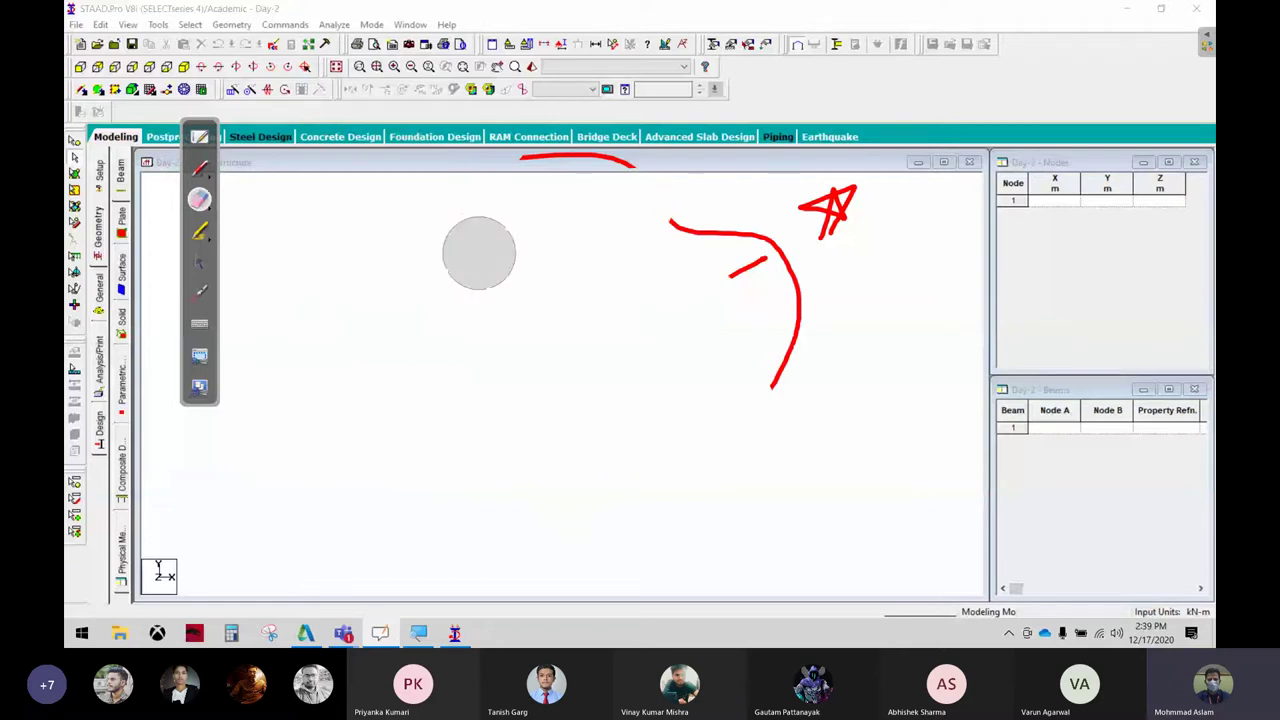
key(Delete)
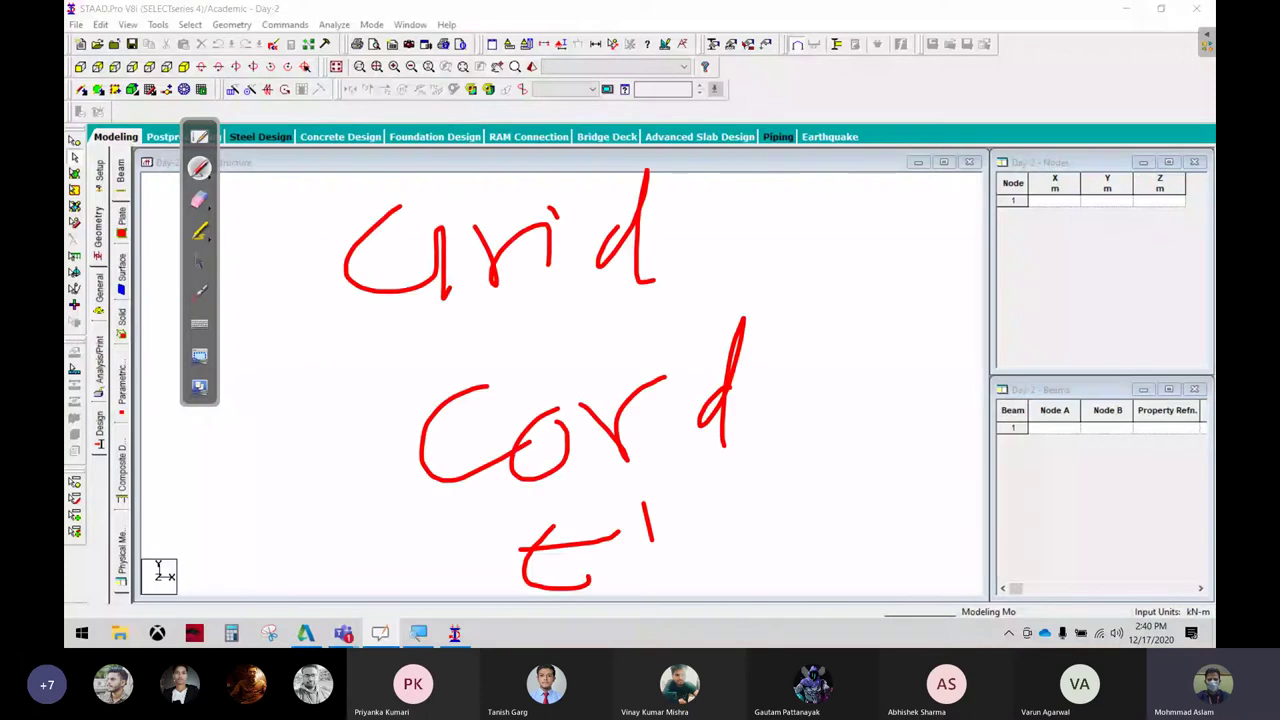
drag(792, 563, 843, 467)
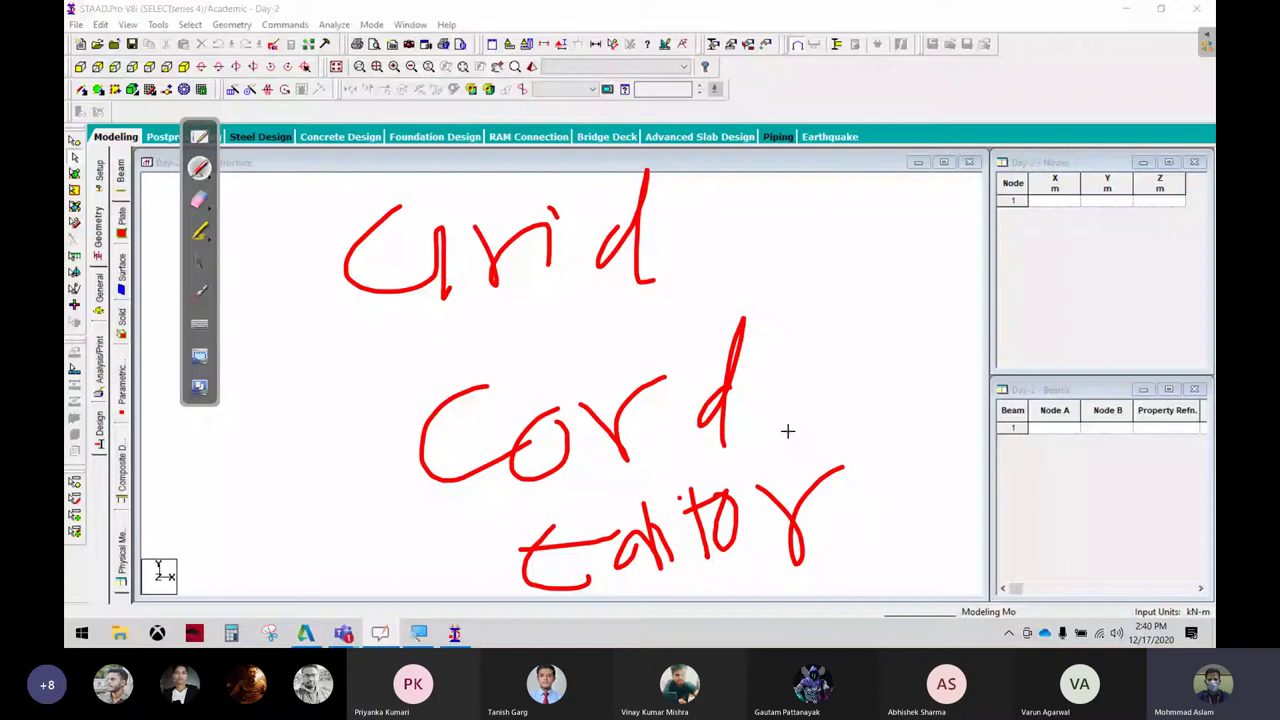
click(199, 199)
drag(380, 250, 541, 186)
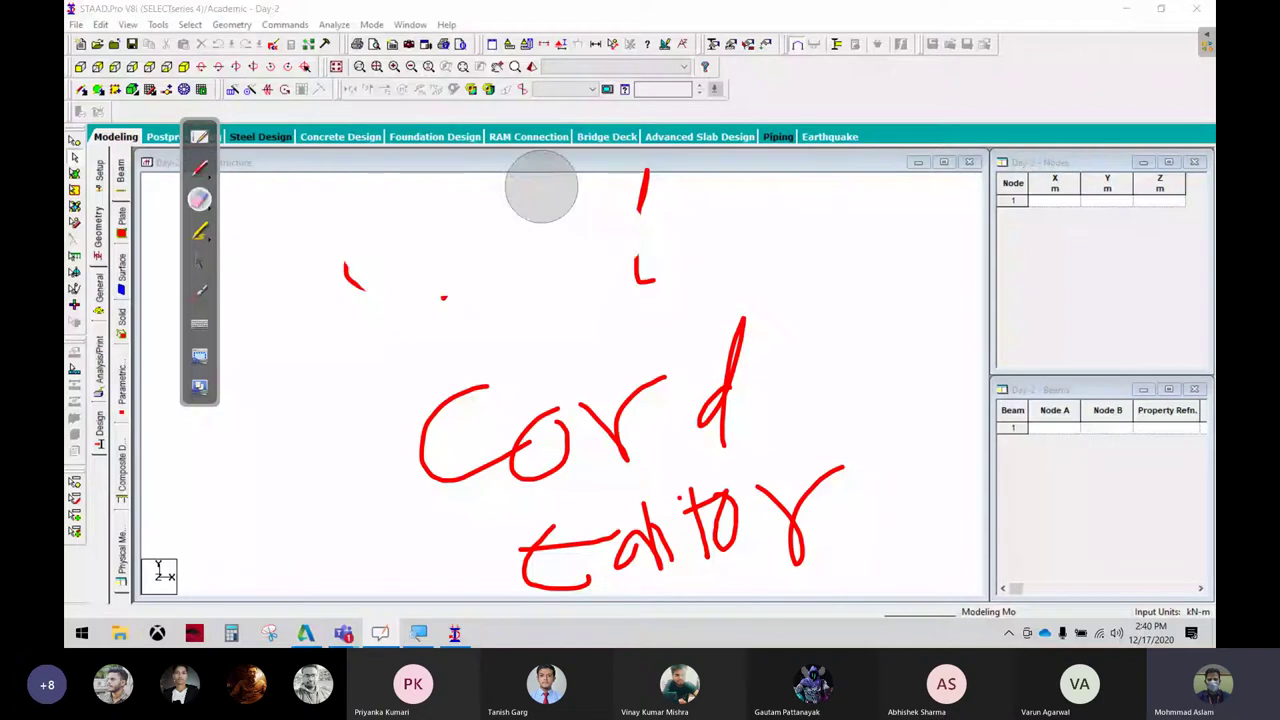
mouse_move(541, 186)
mouse_down()
mouse_move(670, 540)
mouse_move(600, 420)
mouse_up()
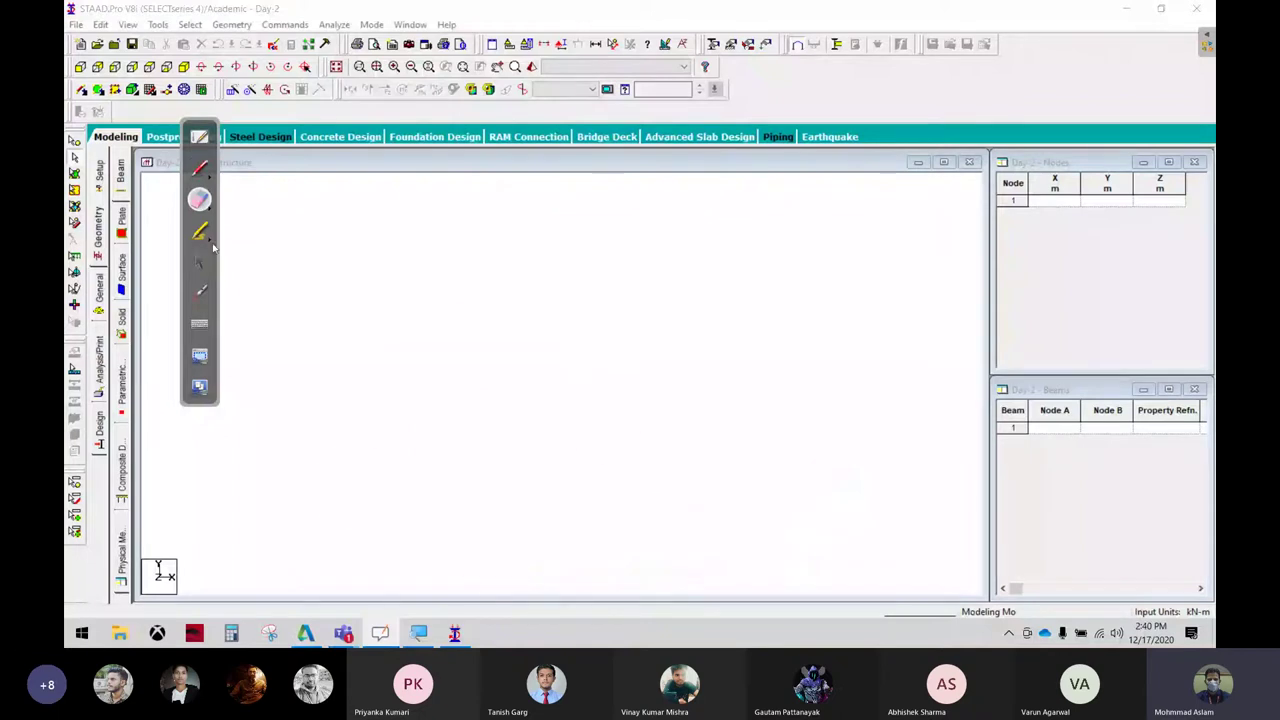
Magnify the screen to 400% and move the Magnifier window aside
click(199, 261)
key(super+plus)
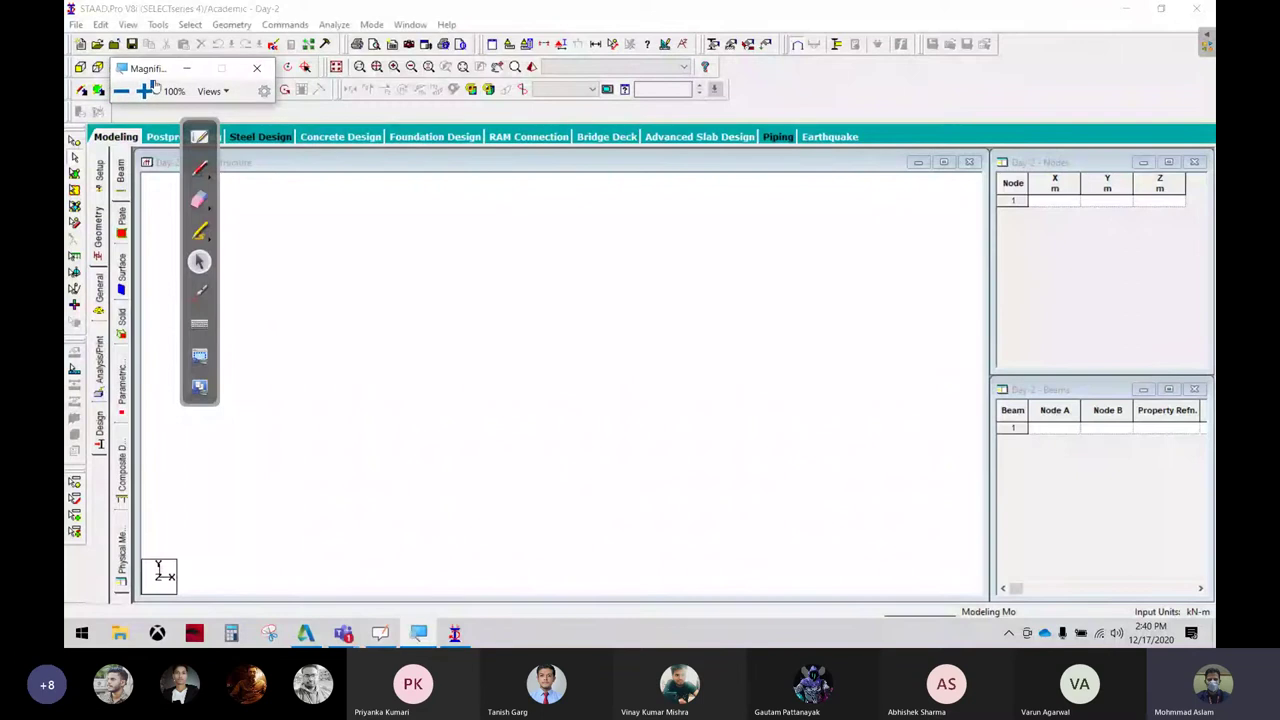
click(143, 91)
click(143, 91)
click(143, 91)
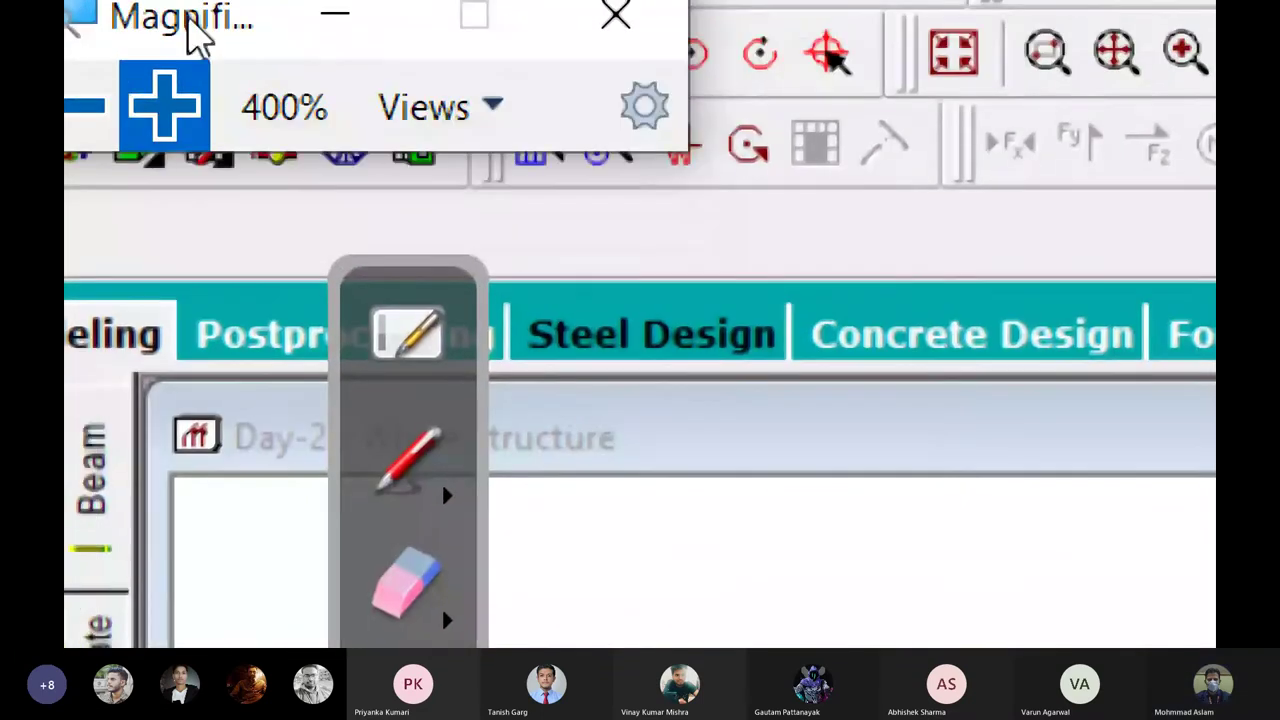
mouse_move(194, 34)
mouse_down()
mouse_move(640, 440)
mouse_move(792, 432)
mouse_up()
Point out the Snap Node/Beam toolbar icon in the magnified view
key(ctrl)
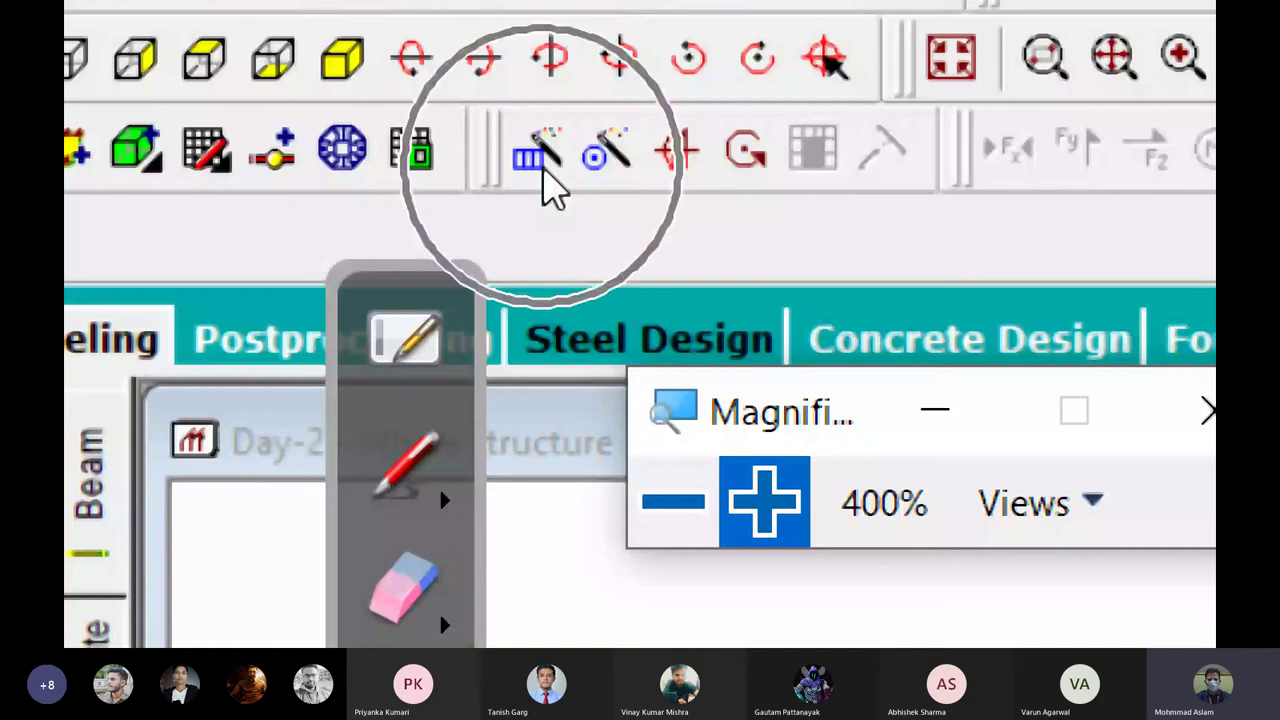
key(ctrl)
key(ctrl)
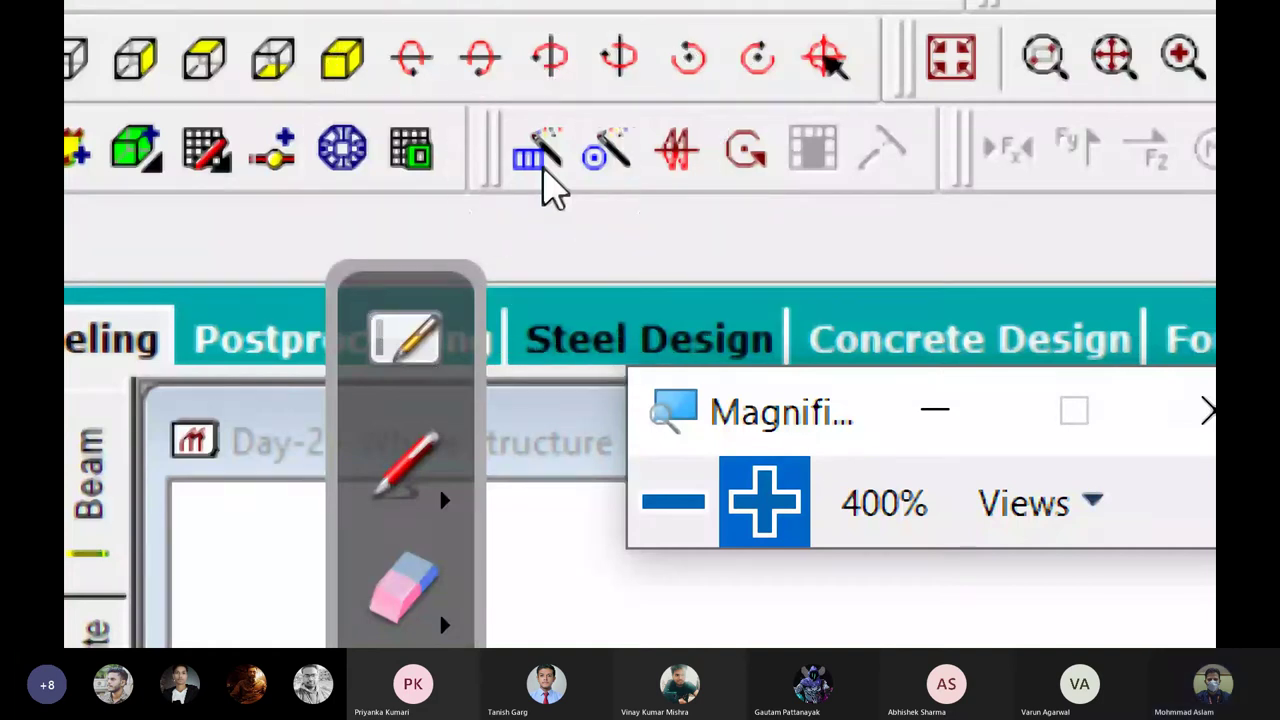
key(ctrl)
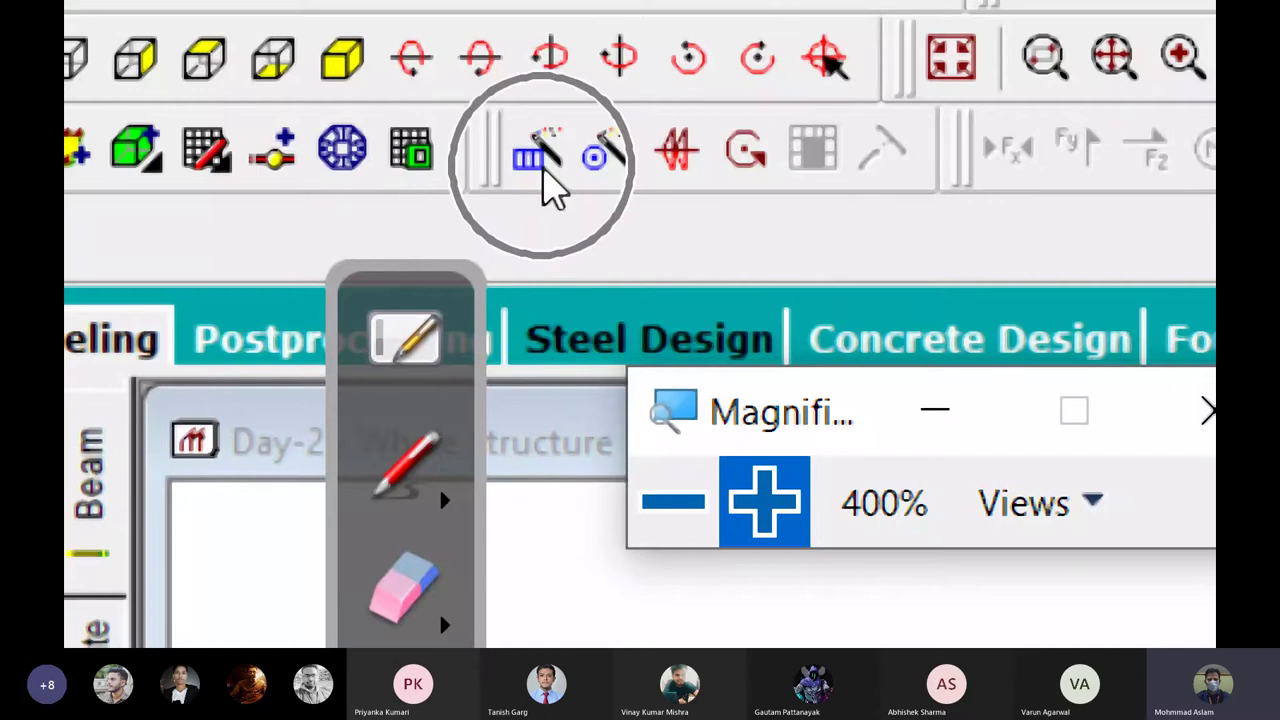
key(ctrl)
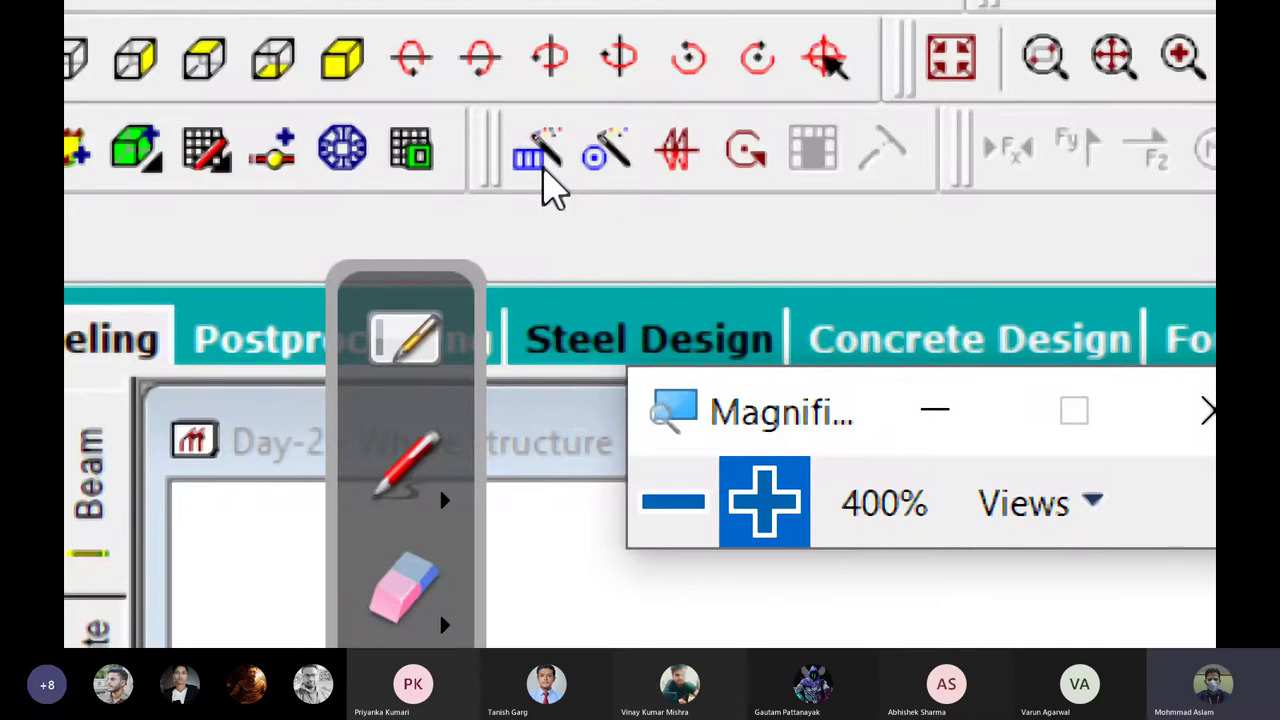
key(ctrl)
key(ctrl)
key(ctrl)
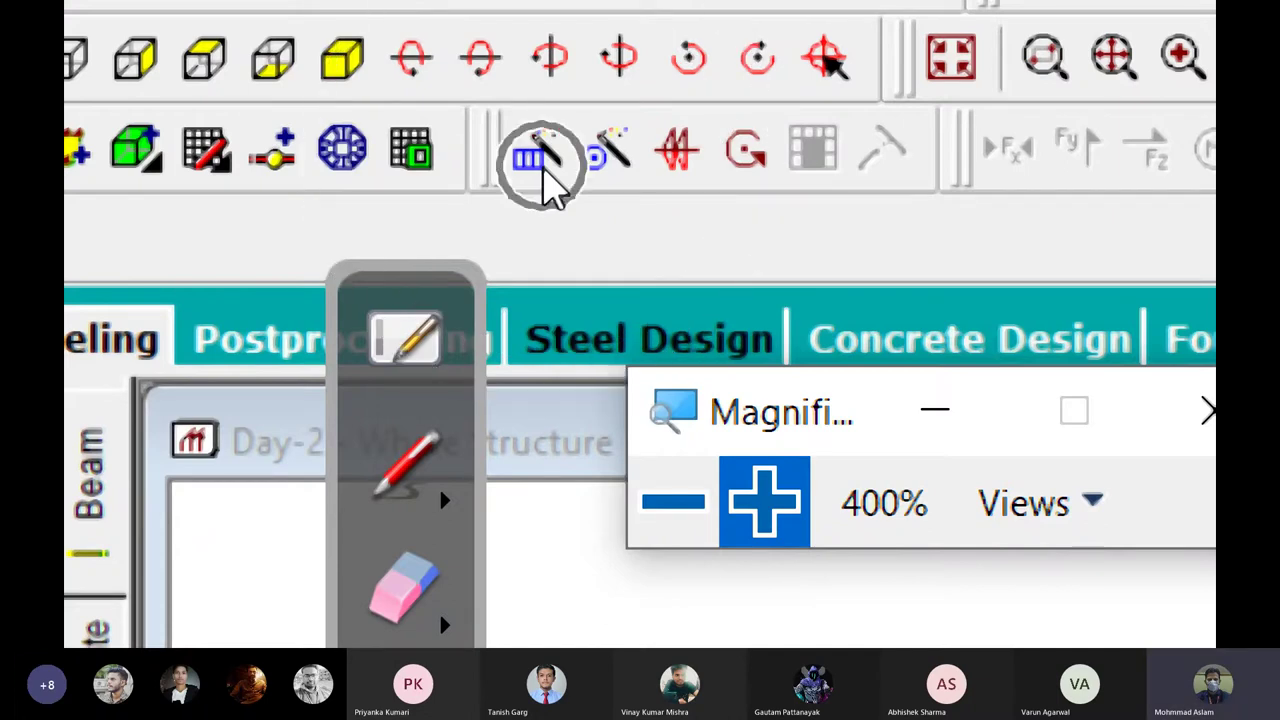
key(ctrl)
key(ctrl)
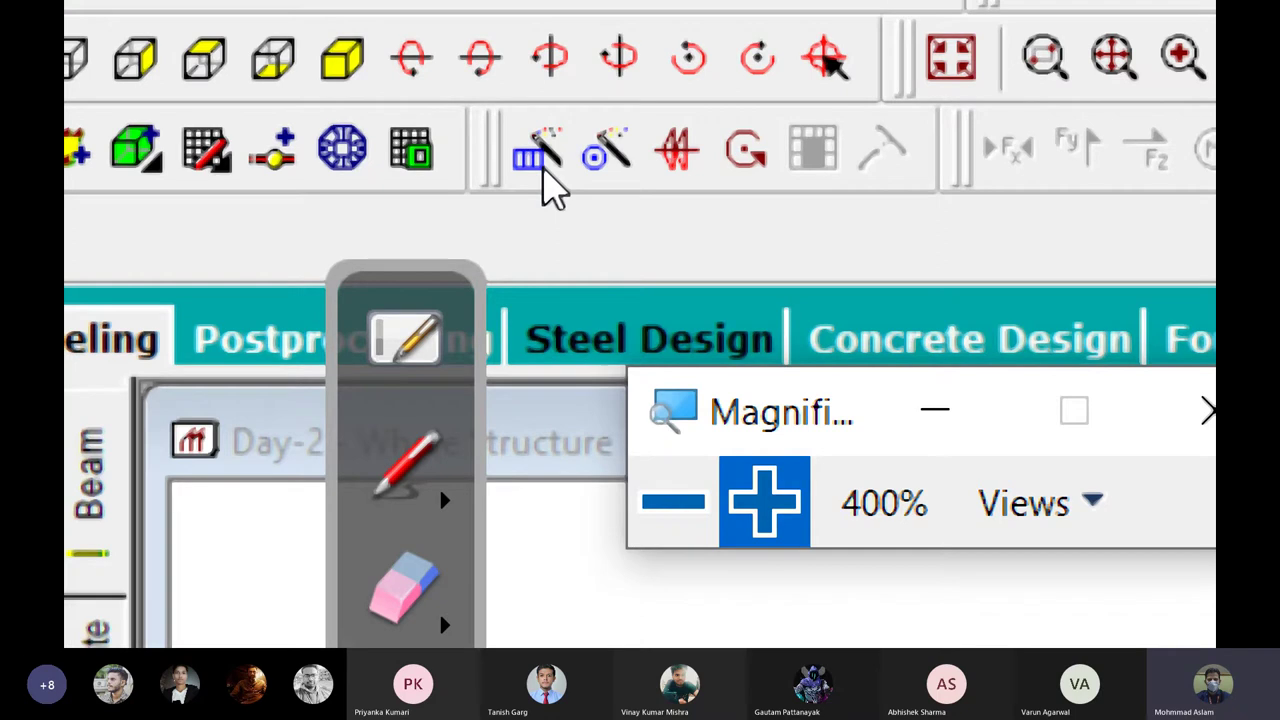
key(ctrl)
key(ctrl)
key(ctrl)
key(ctrl)
key(ctrl)
key(ctrl)
key(ctrl)
Zoom the Magnifier back down to 100%
click(678, 515)
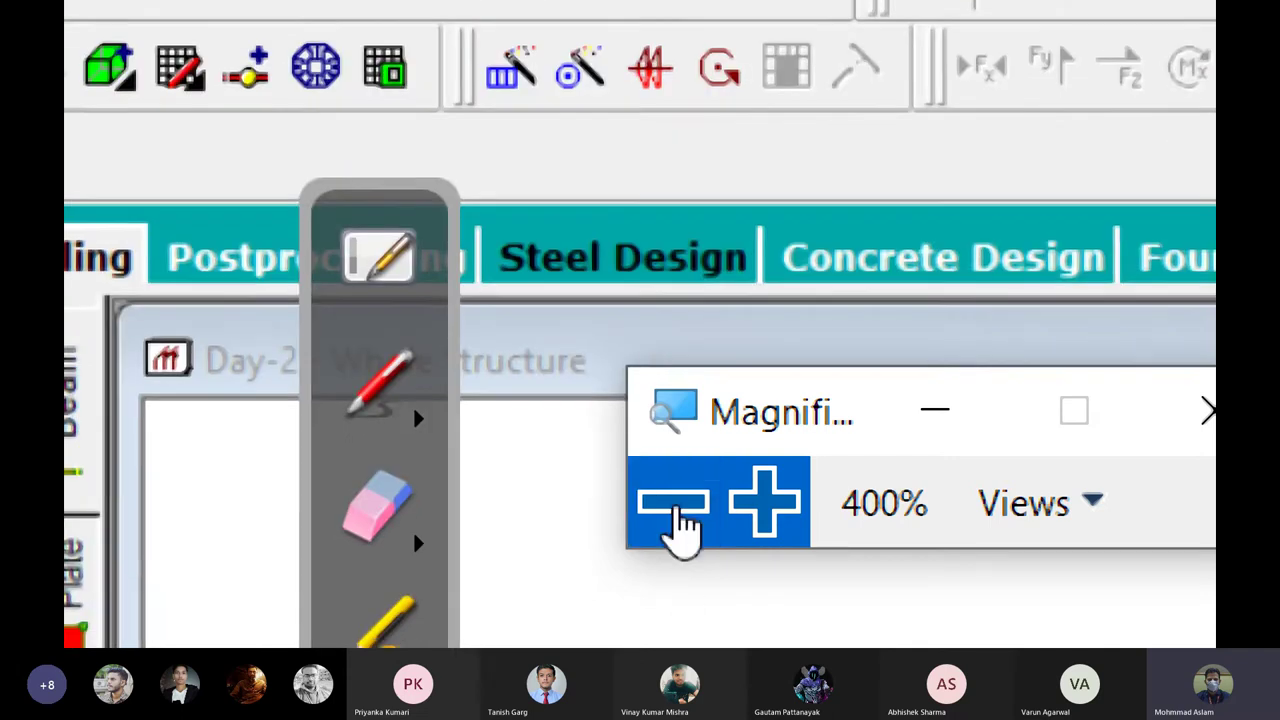
click(678, 515)
click(677, 514)
click(480, 403)
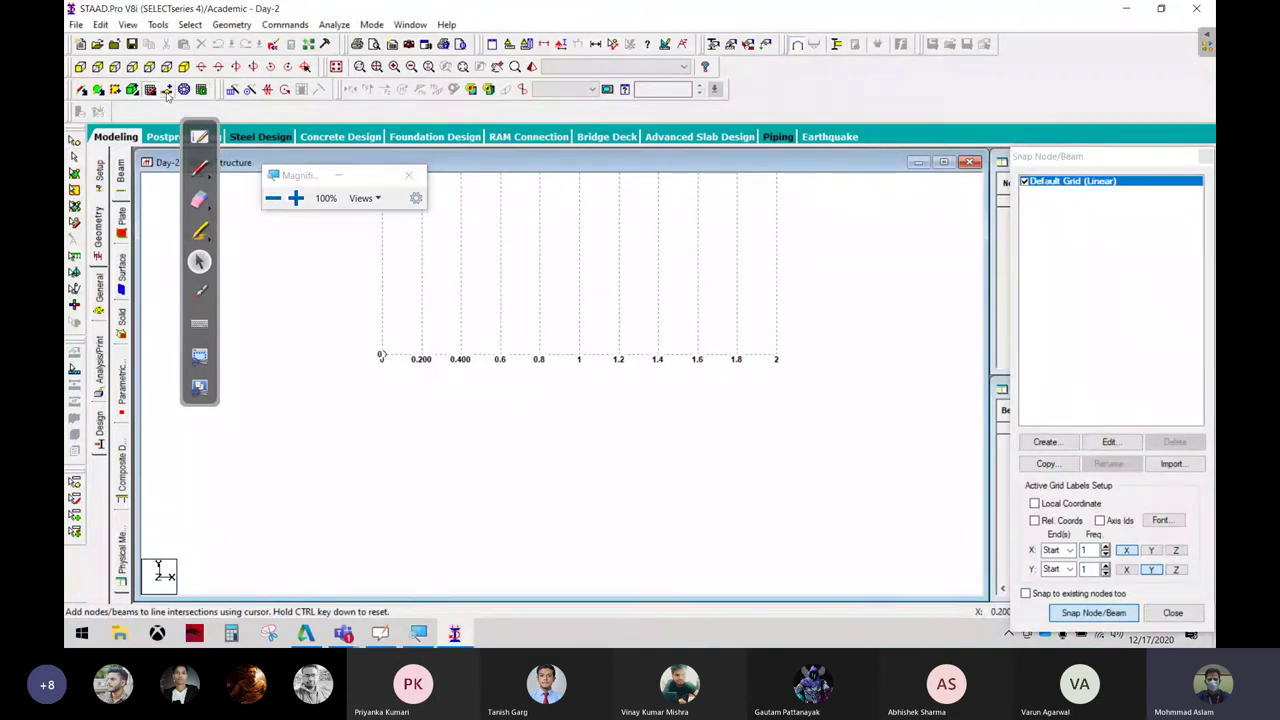
Add node 1 at the grid origin (0, 0, 0) with the snap grid
key(Escape)
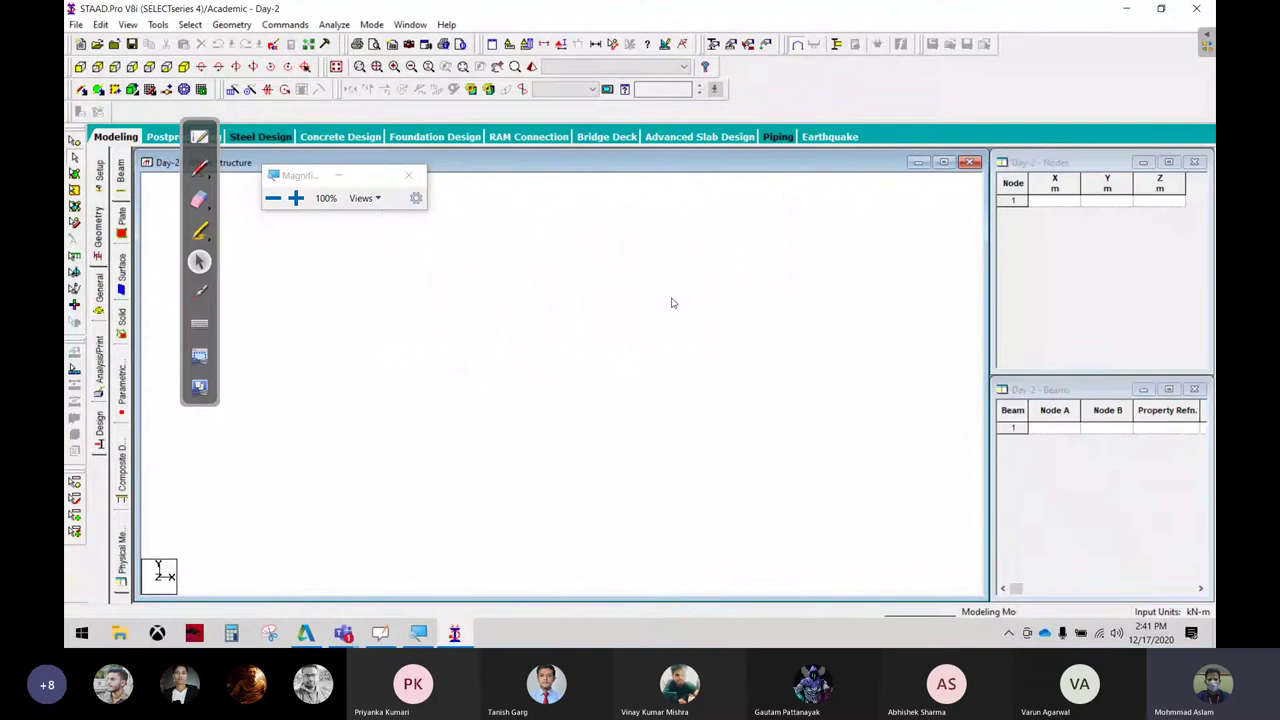
click(163, 89)
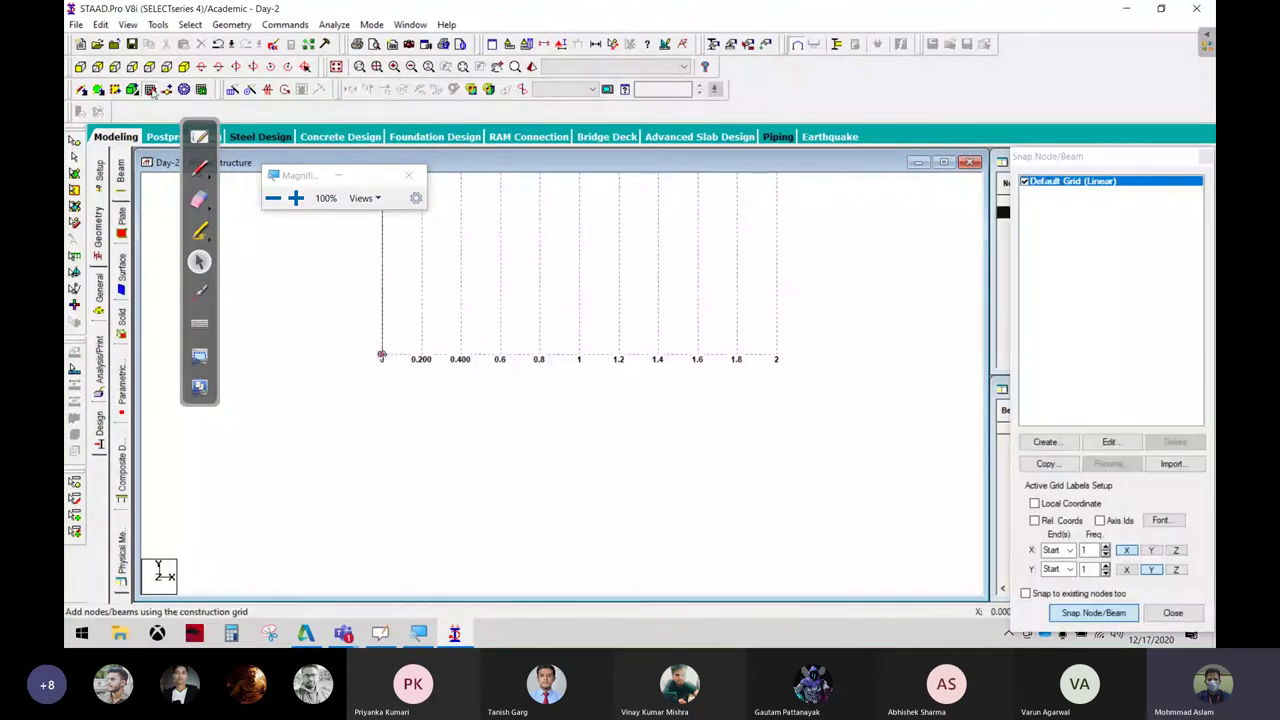
key(Escape)
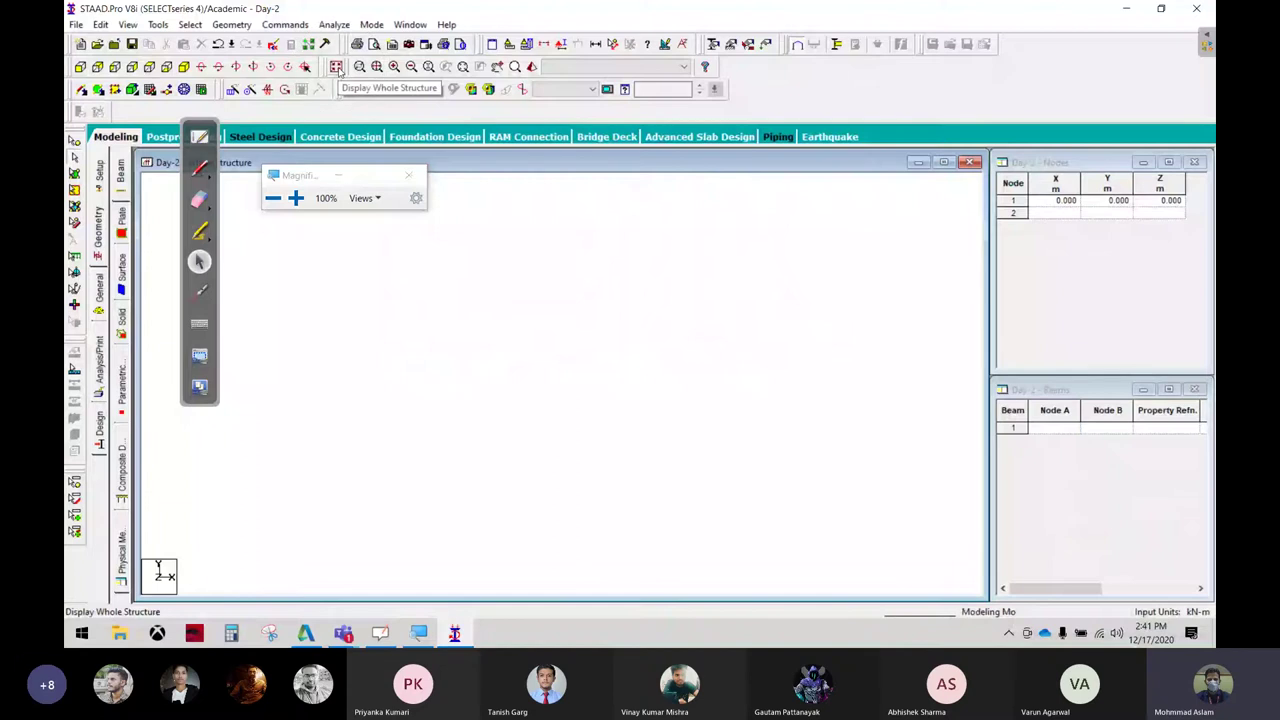
Select node 1, circling it in red ink, and open Translational Repeat for it
click(338, 67)
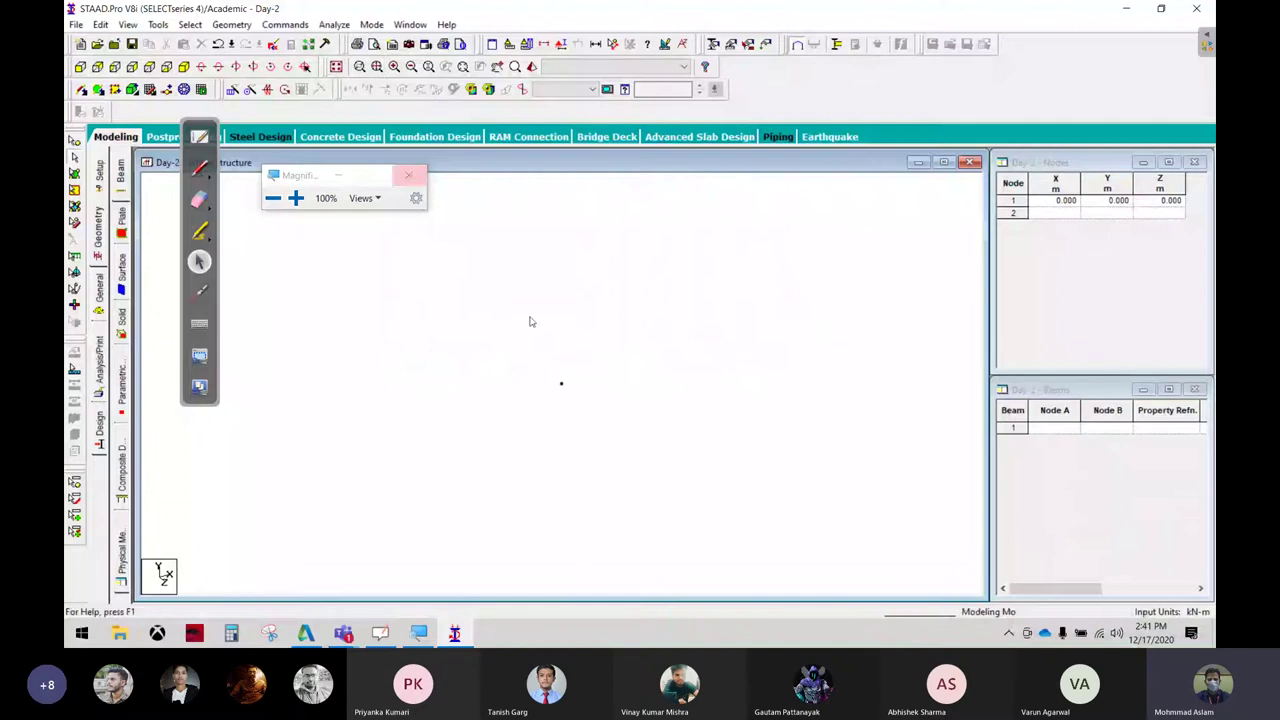
drag(513, 339, 597, 434)
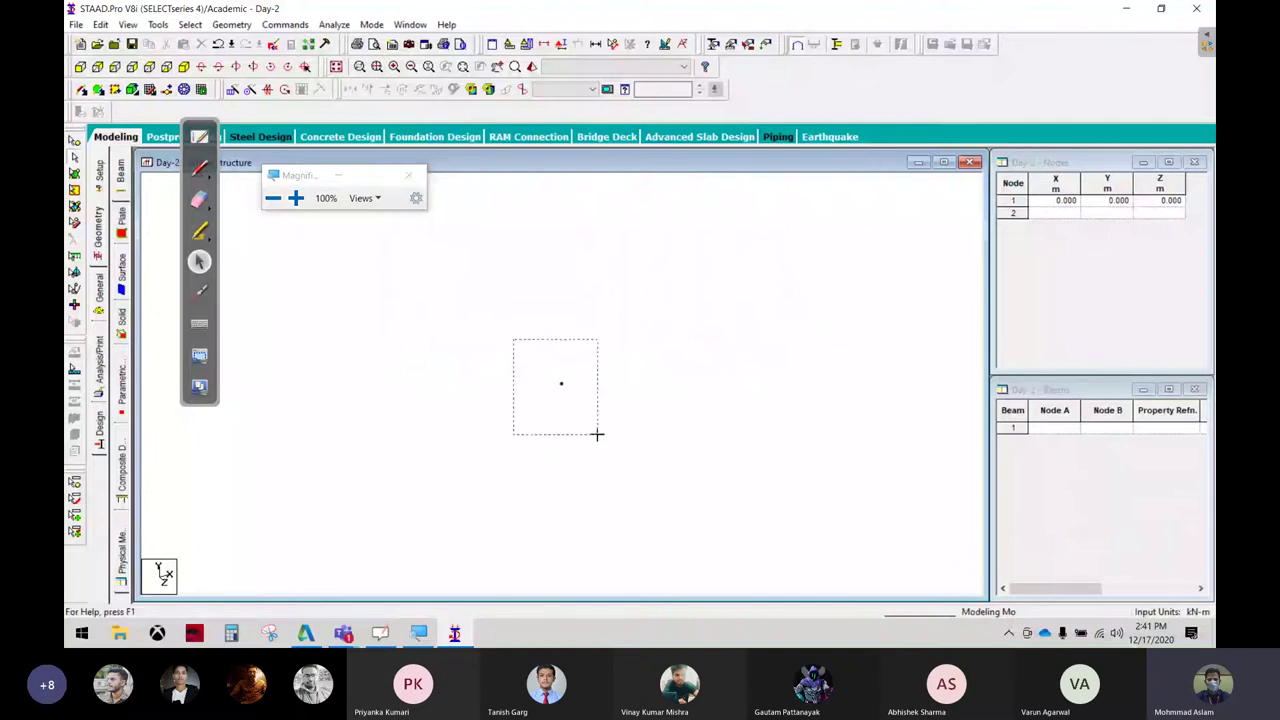
key(ctrl+shift+p)
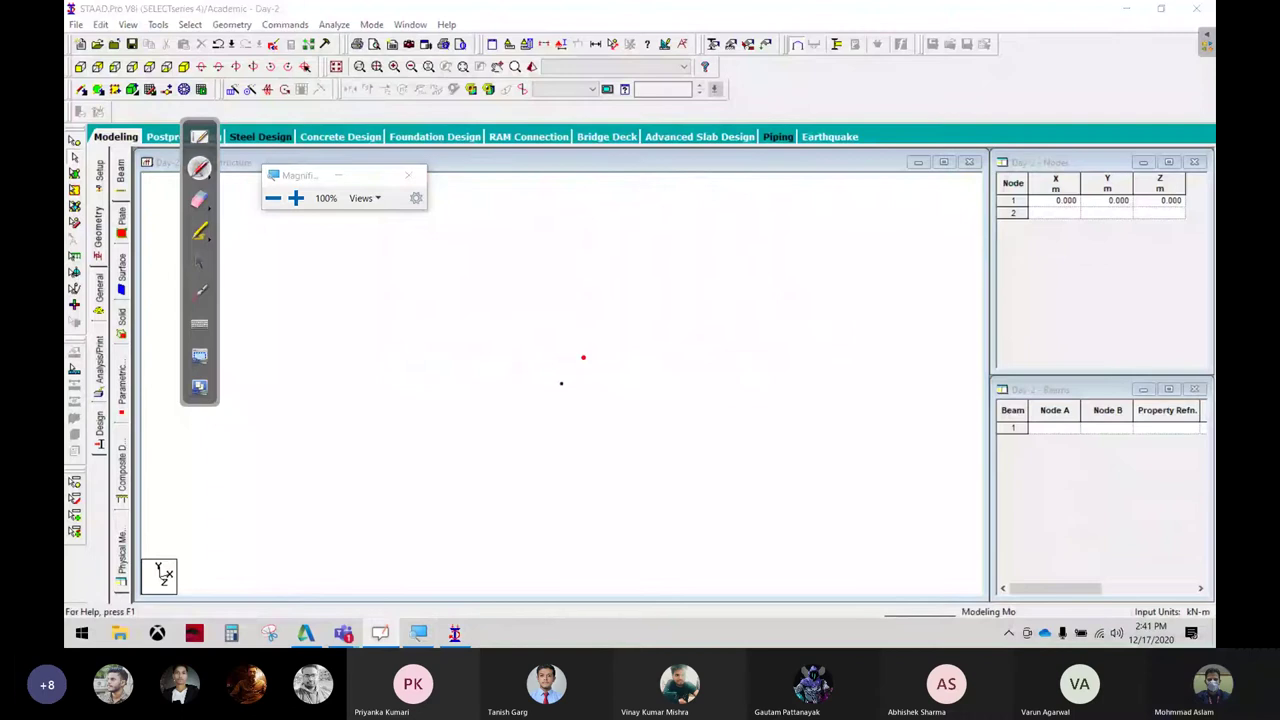
drag(583, 357, 617, 379)
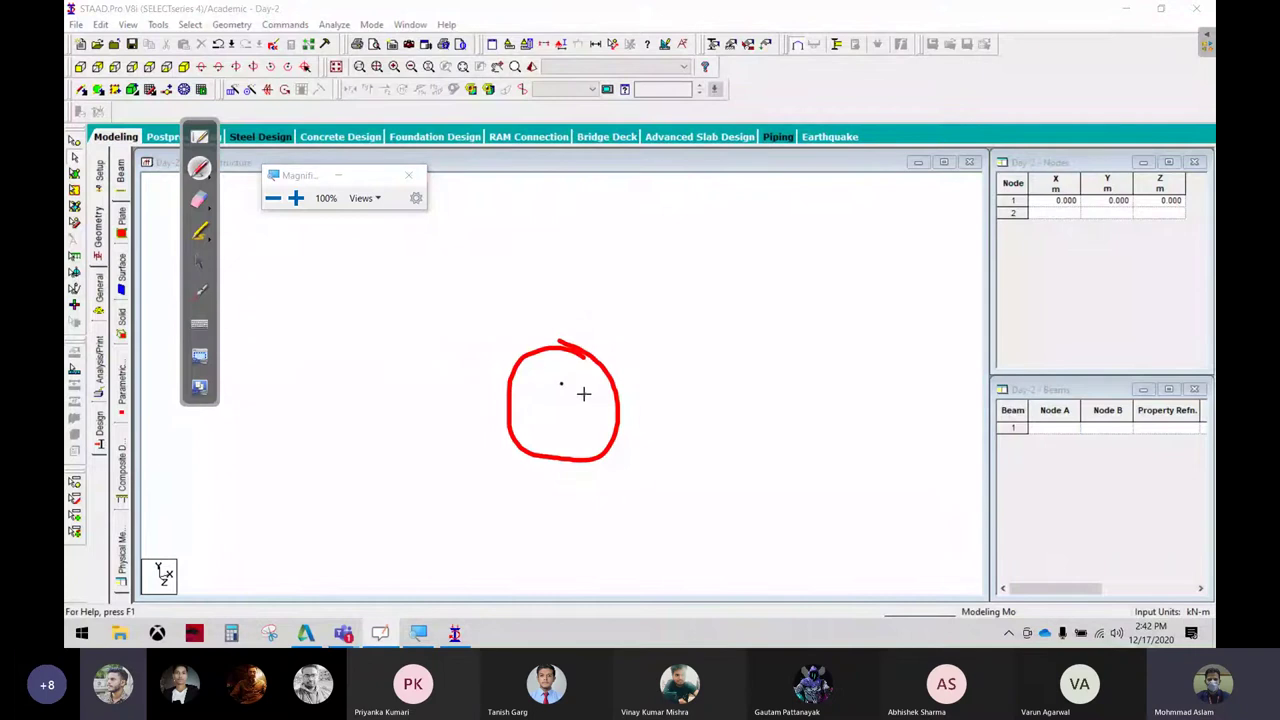
click(198, 259)
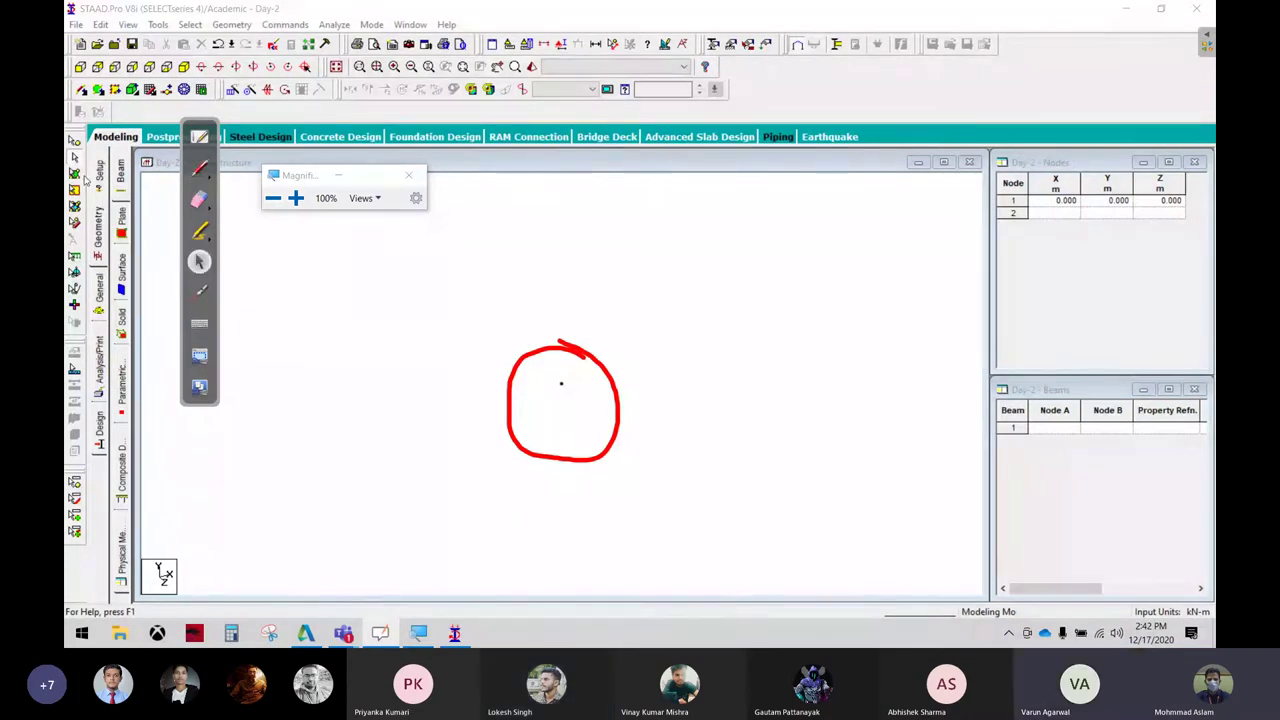
click(561, 383)
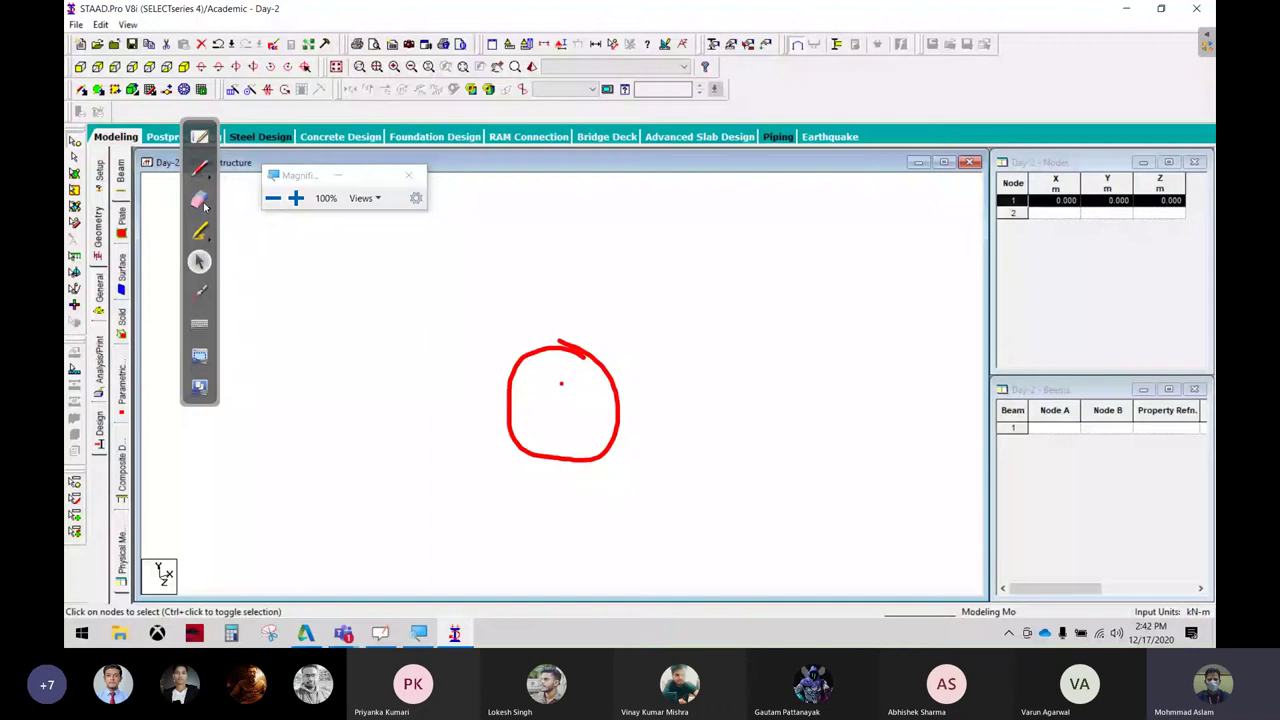
click(231, 90)
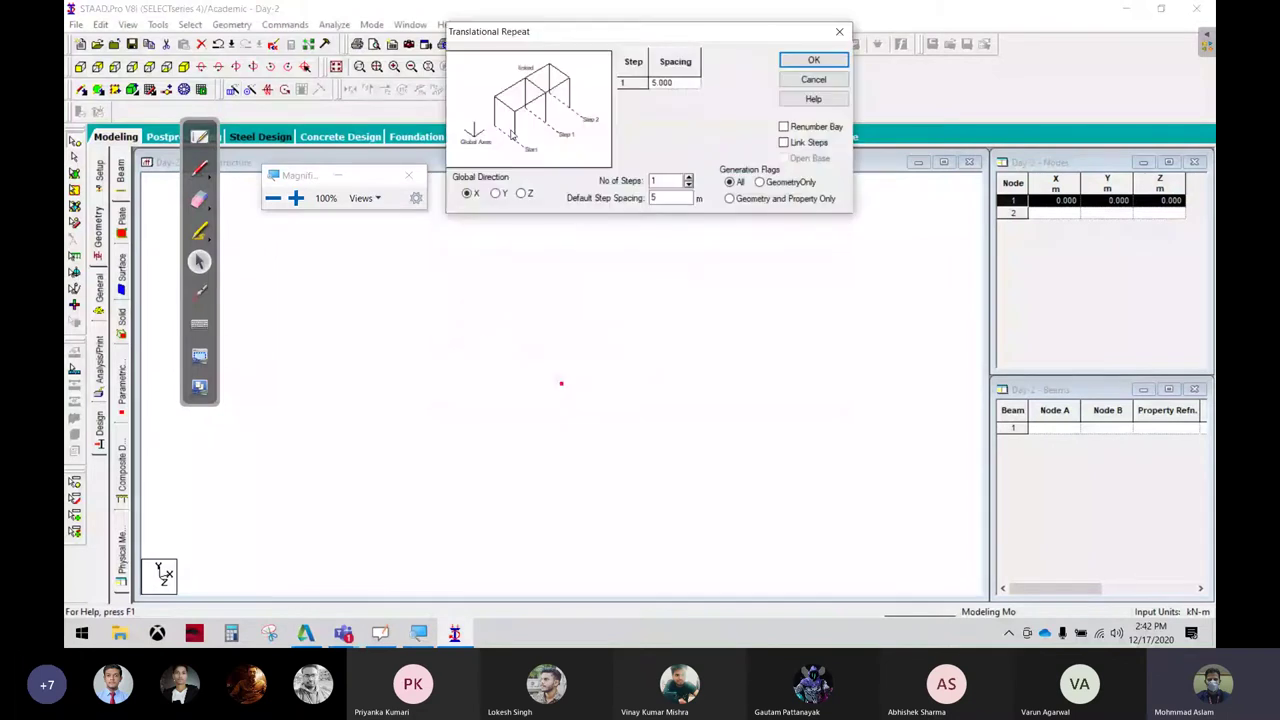
click(199, 168)
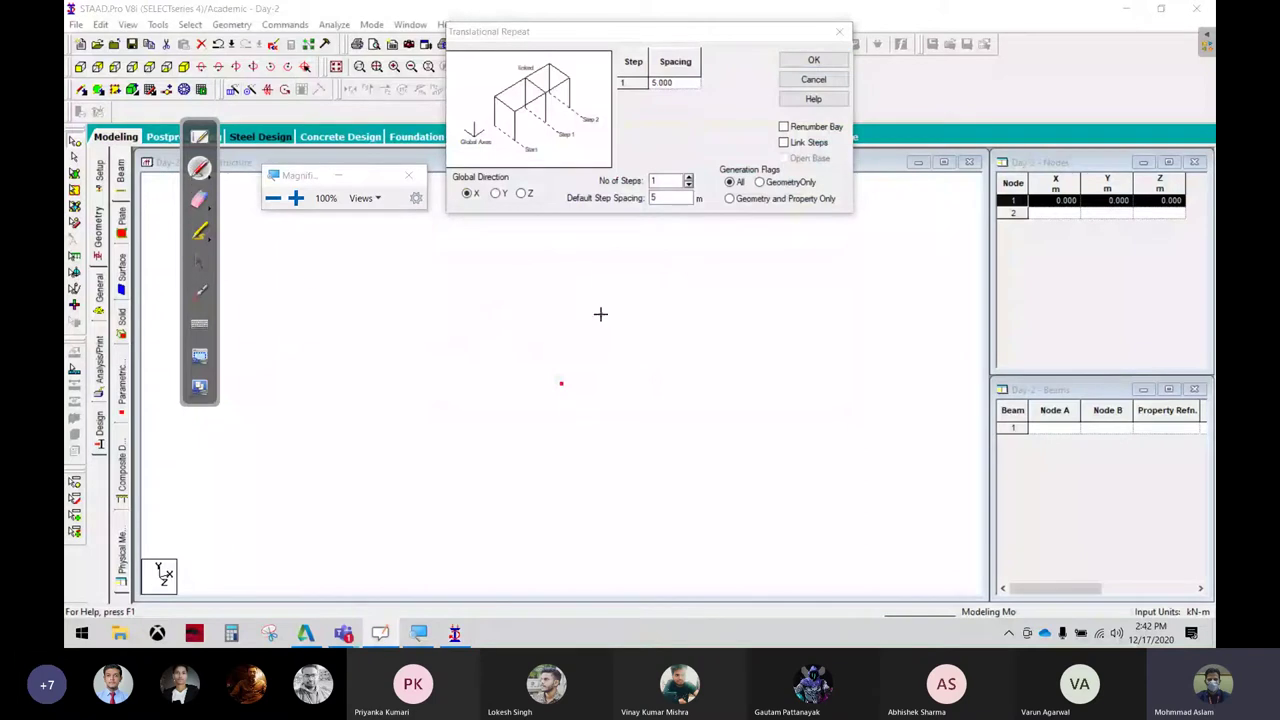
drag(307, 259, 632, 272)
mouse_move(408, 270)
mouse_down()
mouse_move(453, 265)
mouse_move(410, 312)
mouse_move(492, 312)
mouse_up()
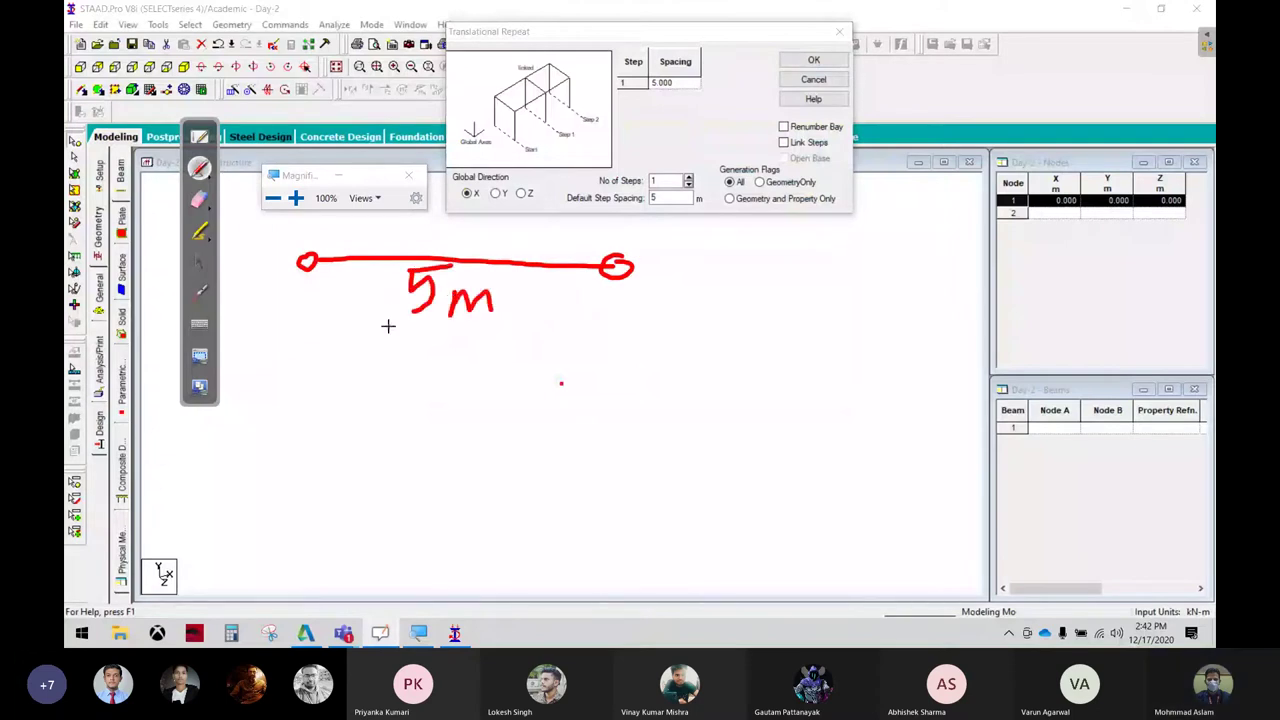
drag(310, 288, 310, 326)
mouse_move(614, 300)
mouse_down()
mouse_move(618, 322)
mouse_move(651, 322)
mouse_up()
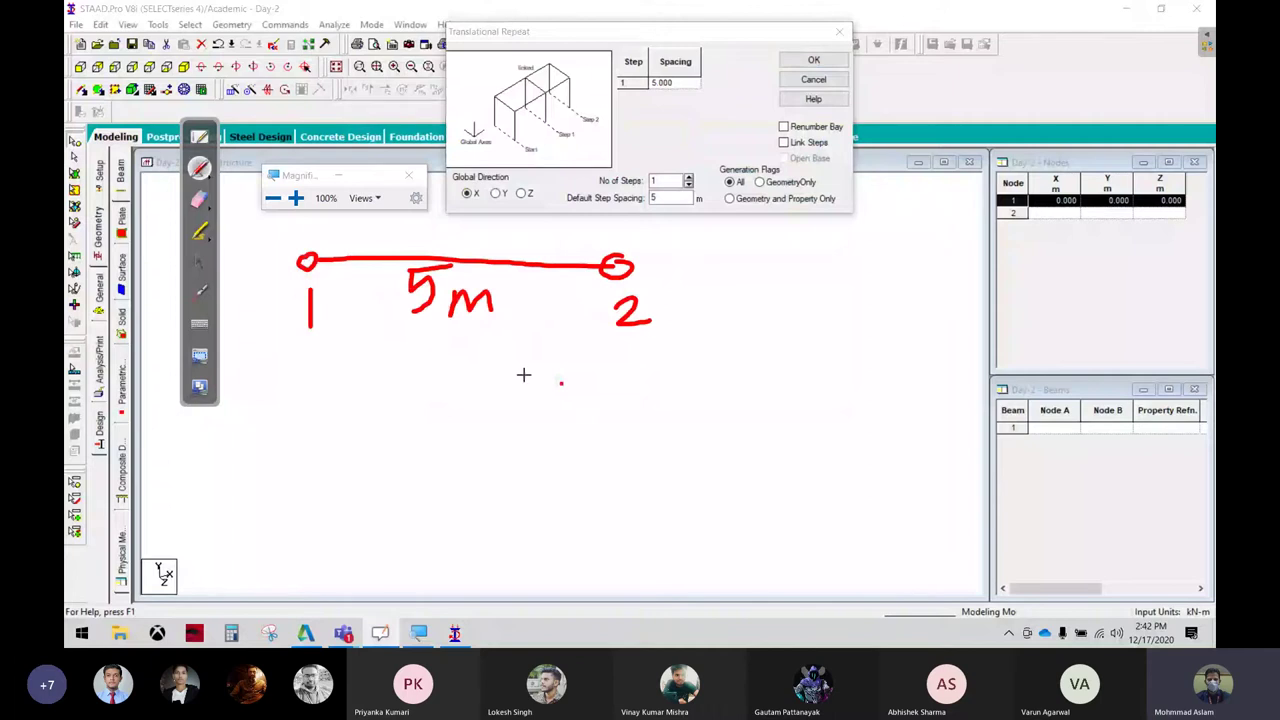
drag(571, 354, 572, 356)
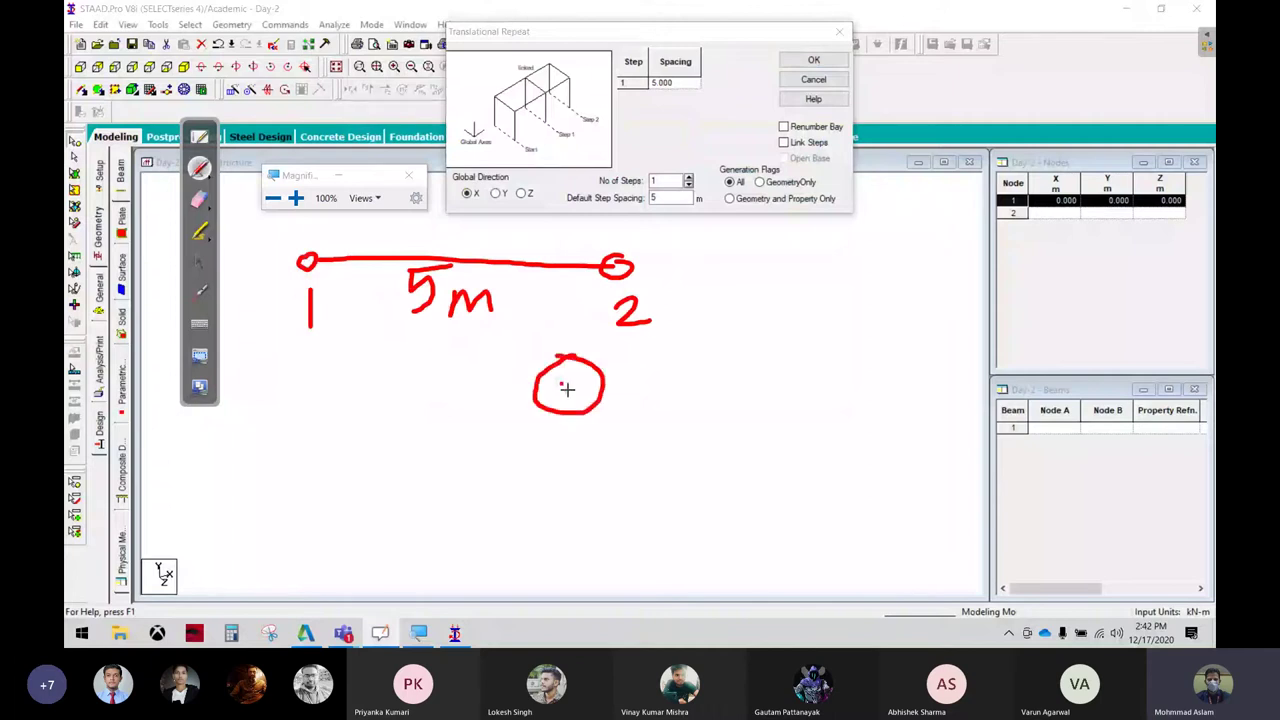
mouse_move(690, 267)
mouse_down()
mouse_move(784, 267)
mouse_move(756, 289)
mouse_up()
mouse_move(822, 250)
mouse_down()
mouse_move(826, 282)
mouse_move(876, 241)
mouse_move(889, 277)
mouse_up()
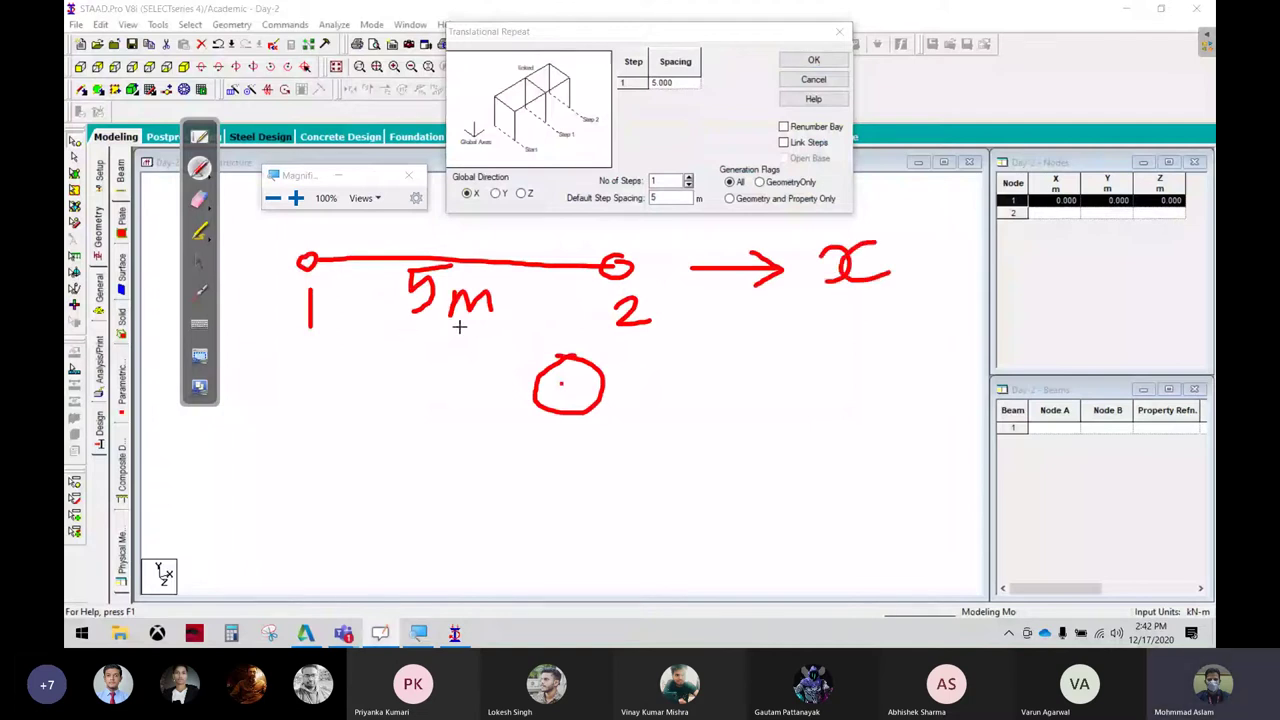
click(199, 261)
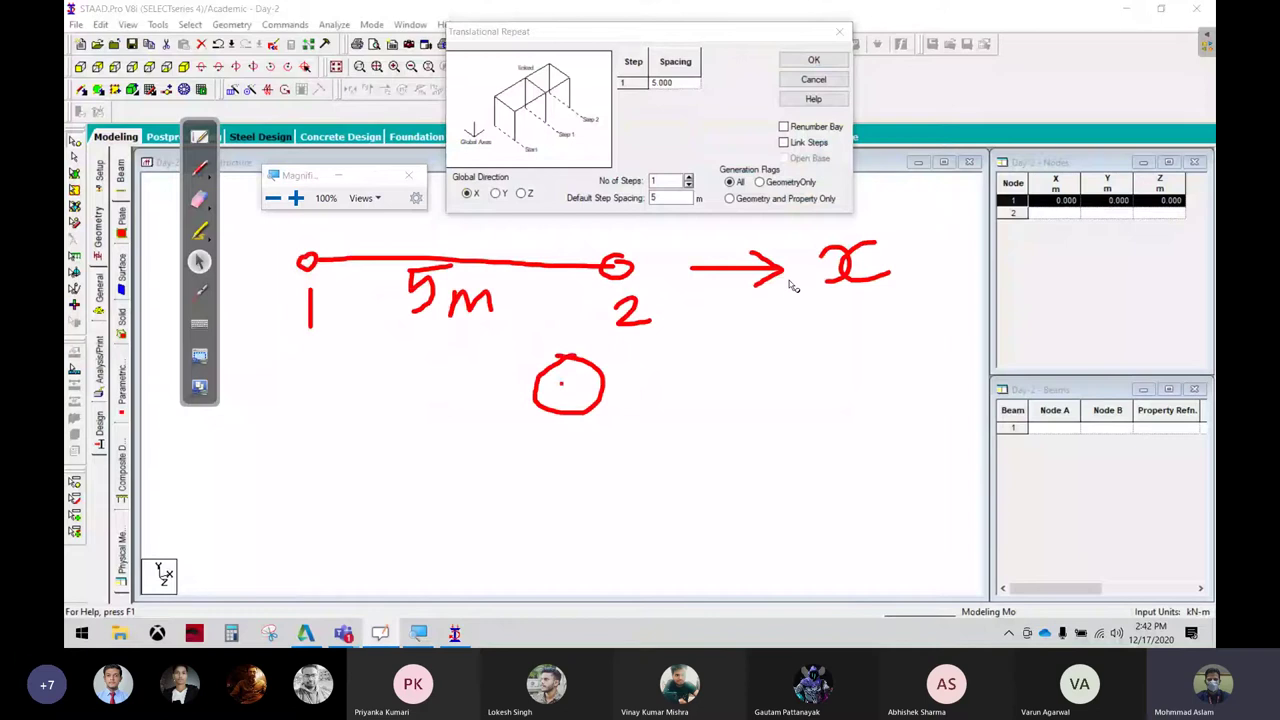
drag(867, 286, 835, 250)
key(ctrl+shift+p)
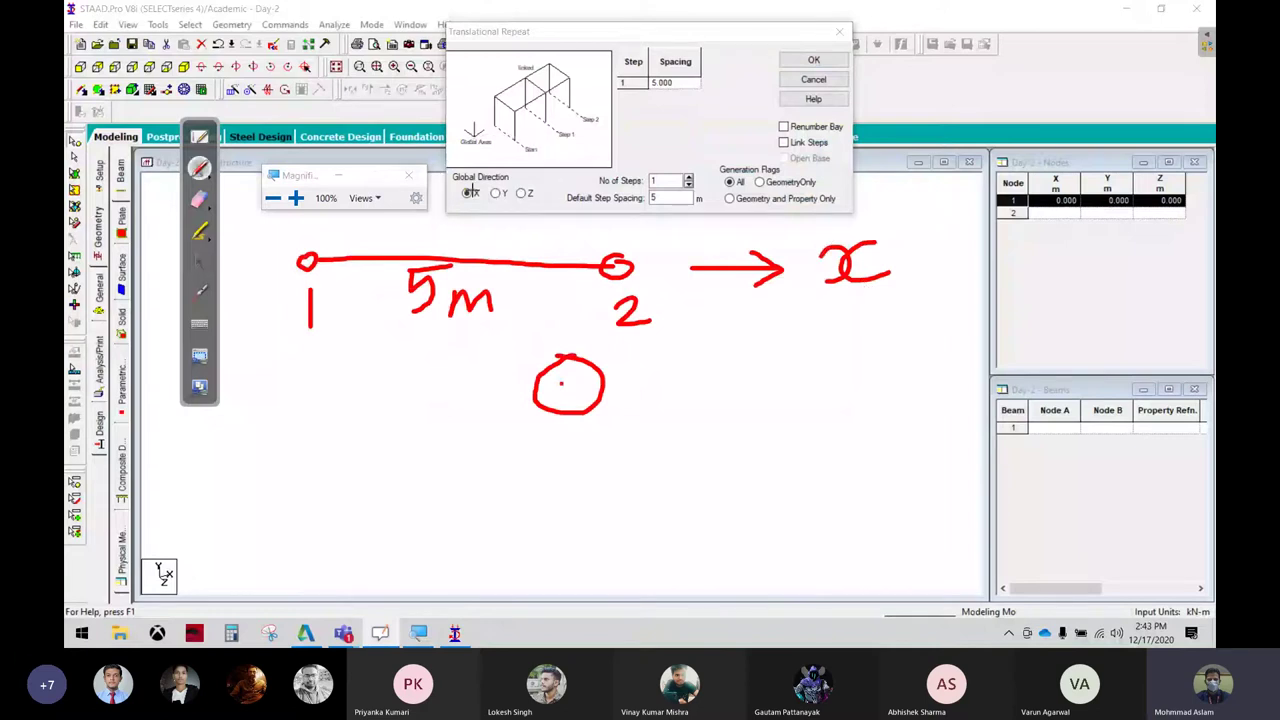
drag(548, 178, 560, 180)
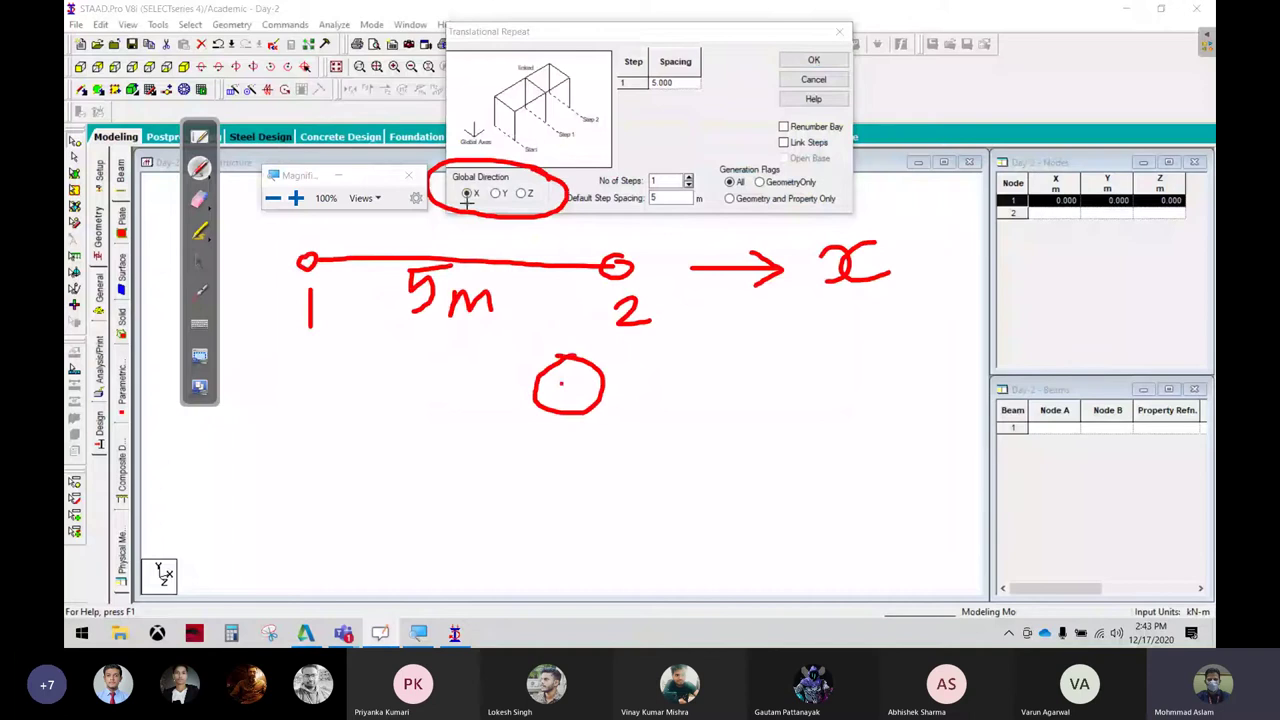
drag(455, 188, 477, 177)
click(200, 261)
drag(697, 163, 717, 150)
drag(876, 338, 880, 336)
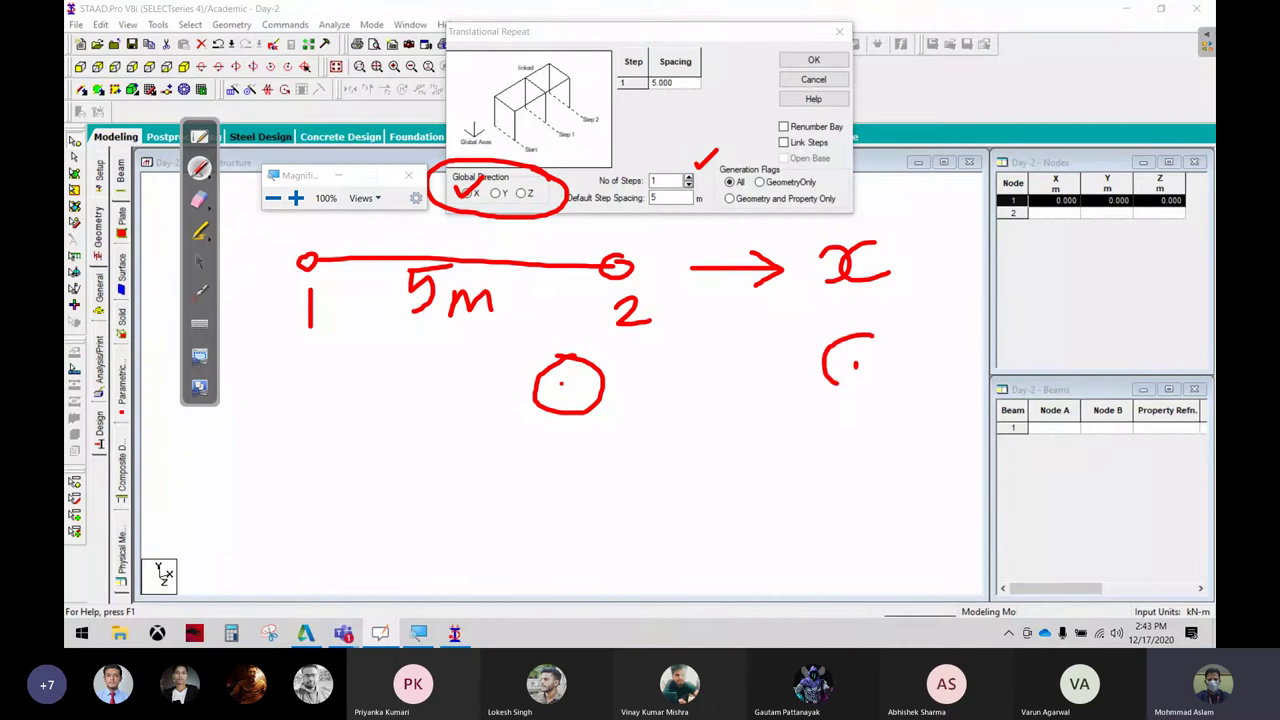
mouse_move(565, 440)
mouse_down()
mouse_move(548, 457)
mouse_move(564, 490)
mouse_move(620, 482)
mouse_up()
mouse_move(880, 412)
mouse_down()
mouse_move(892, 448)
mouse_move(940, 436)
mouse_up()
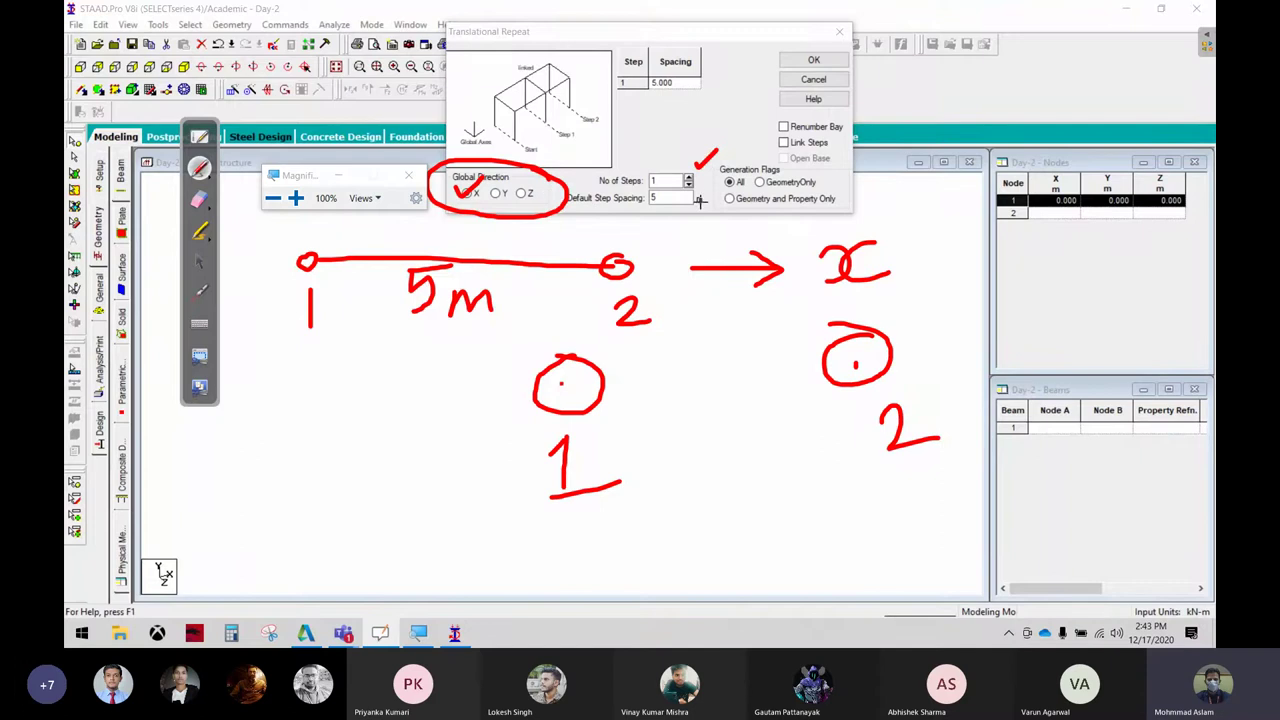
drag(697, 196, 745, 171)
mouse_move(708, 40)
mouse_down()
mouse_move(600, 120)
mouse_move(710, 44)
mouse_up()
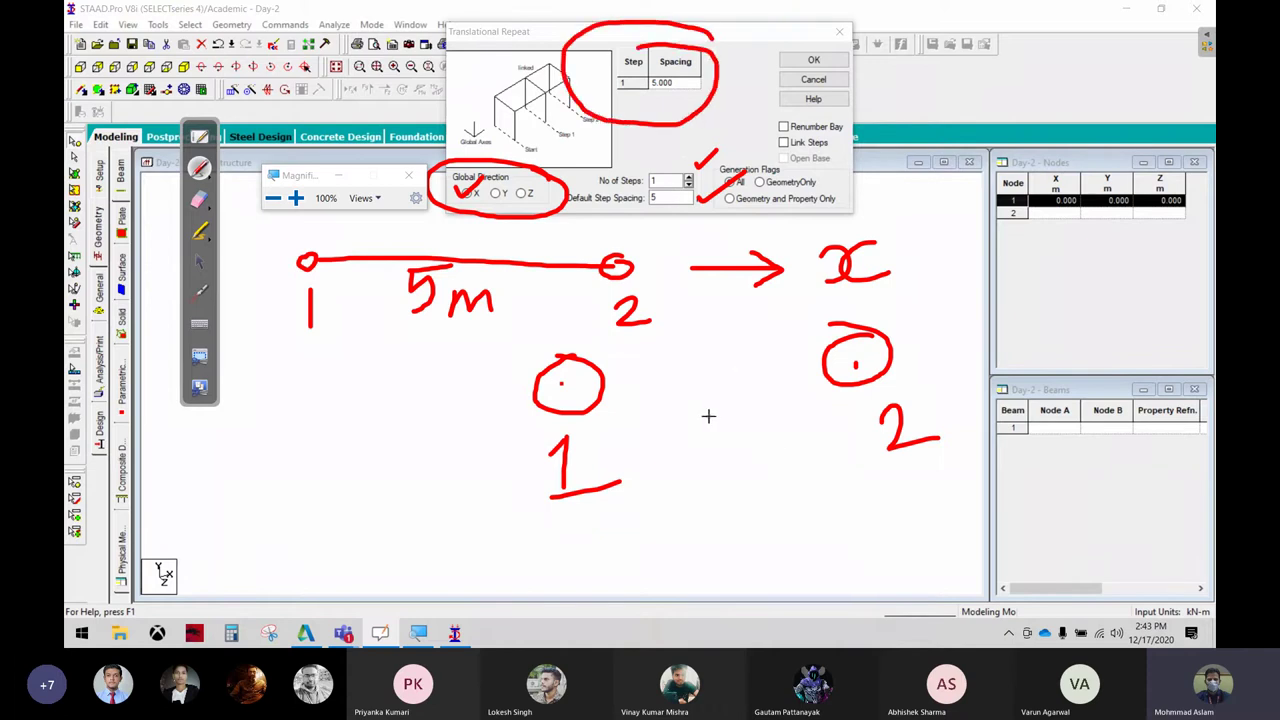
mouse_move(866, 106)
mouse_down()
mouse_move(758, 100)
mouse_move(860, 196)
mouse_move(872, 120)
mouse_move(926, 141)
mouse_move(1028, 138)
mouse_move(984, 166)
mouse_up()
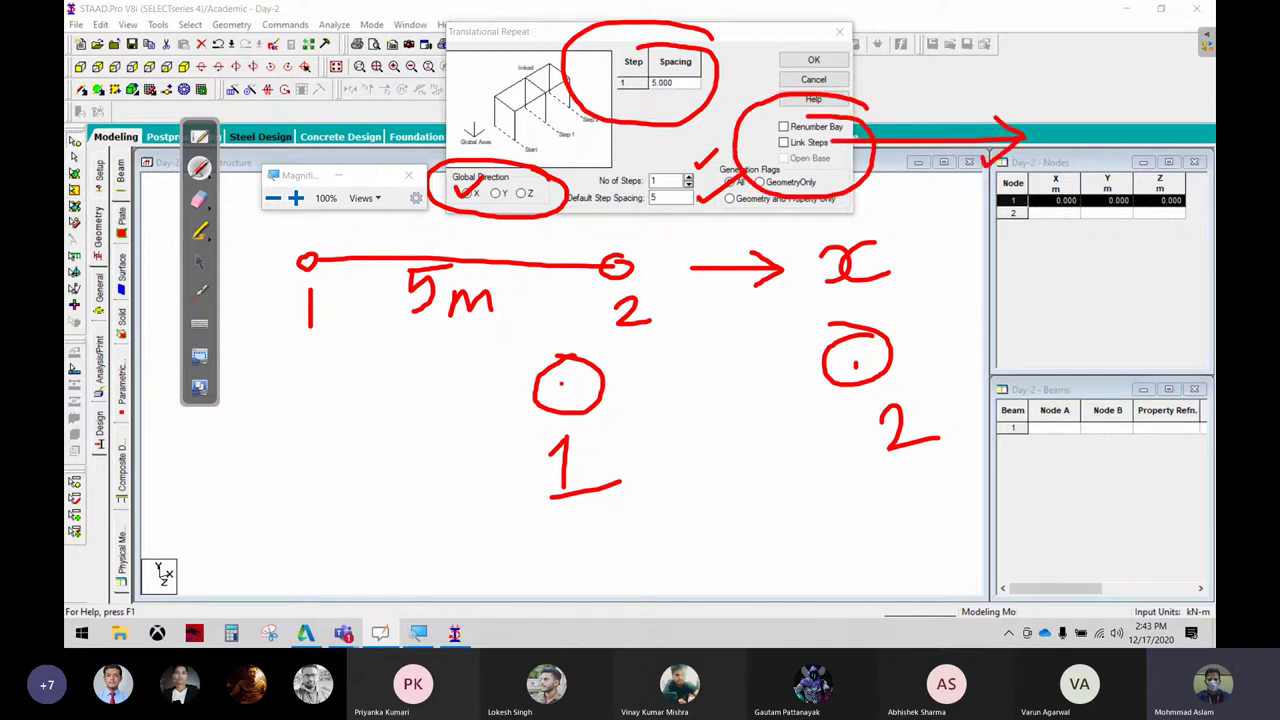
drag(972, 108, 978, 140)
click(199, 199)
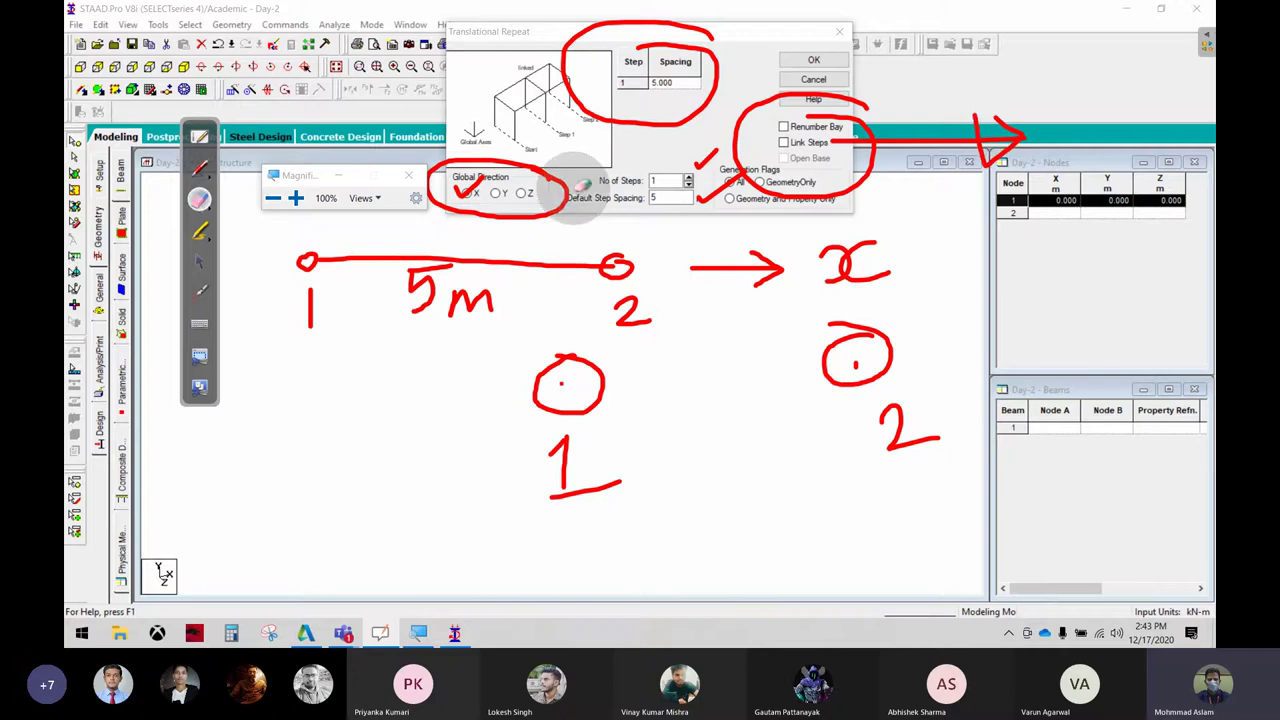
mouse_move(573, 189)
mouse_down()
mouse_move(768, 25)
mouse_move(800, 160)
mouse_up()
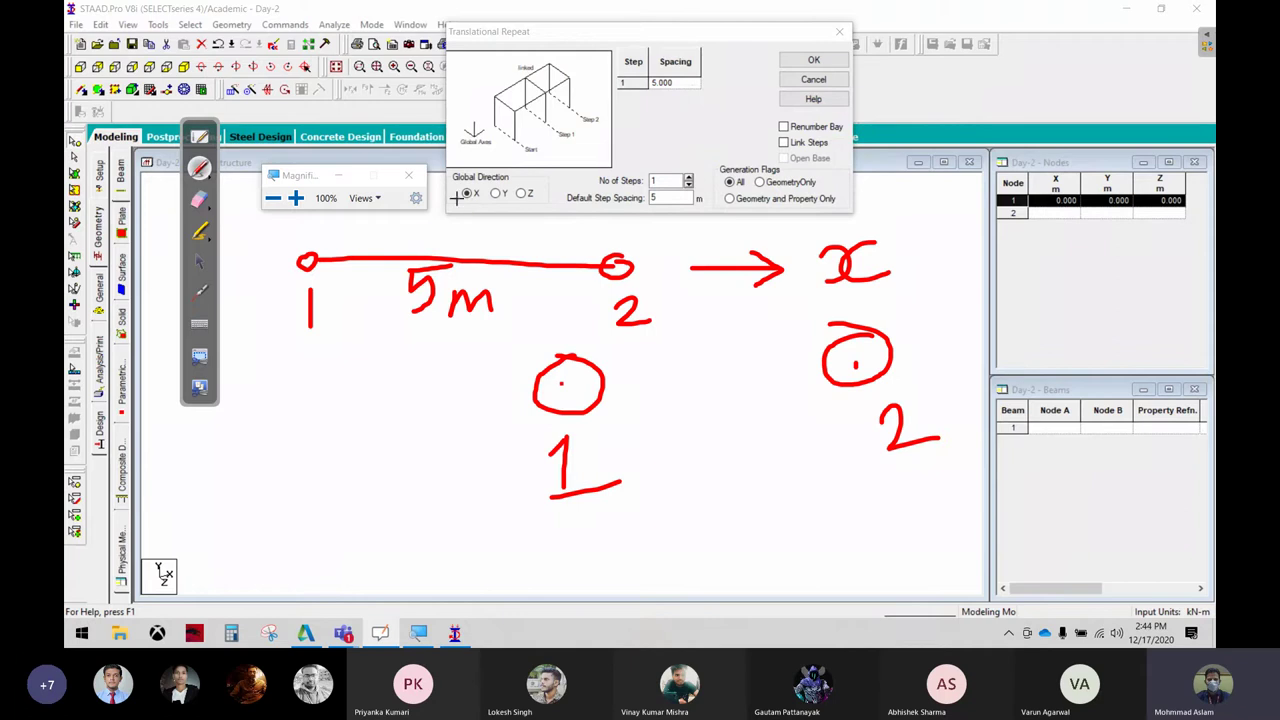
drag(459, 199, 483, 194)
mouse_move(662, 177)
mouse_down()
mouse_move(697, 164)
mouse_move(703, 187)
mouse_up()
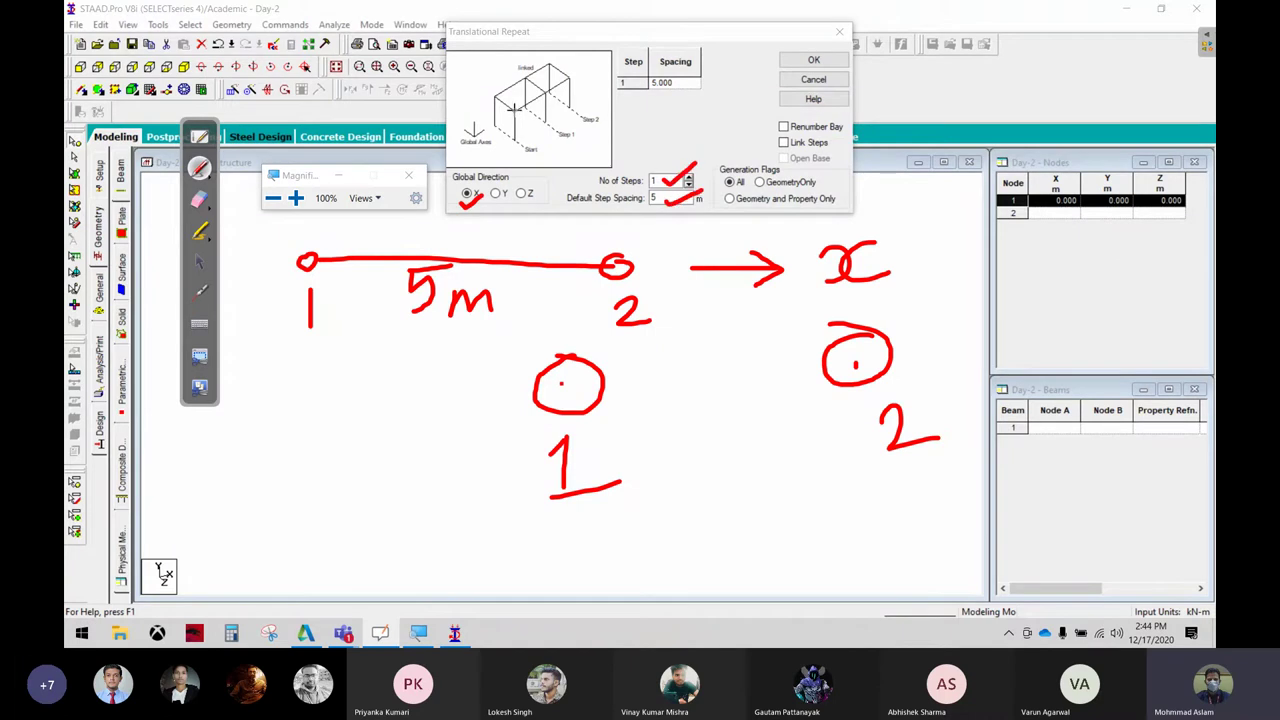
click(199, 199)
mouse_move(845, 250)
mouse_down()
mouse_move(575, 228)
mouse_move(534, 323)
mouse_move(791, 420)
mouse_move(1034, 366)
mouse_move(913, 425)
mouse_move(560, 509)
mouse_up()
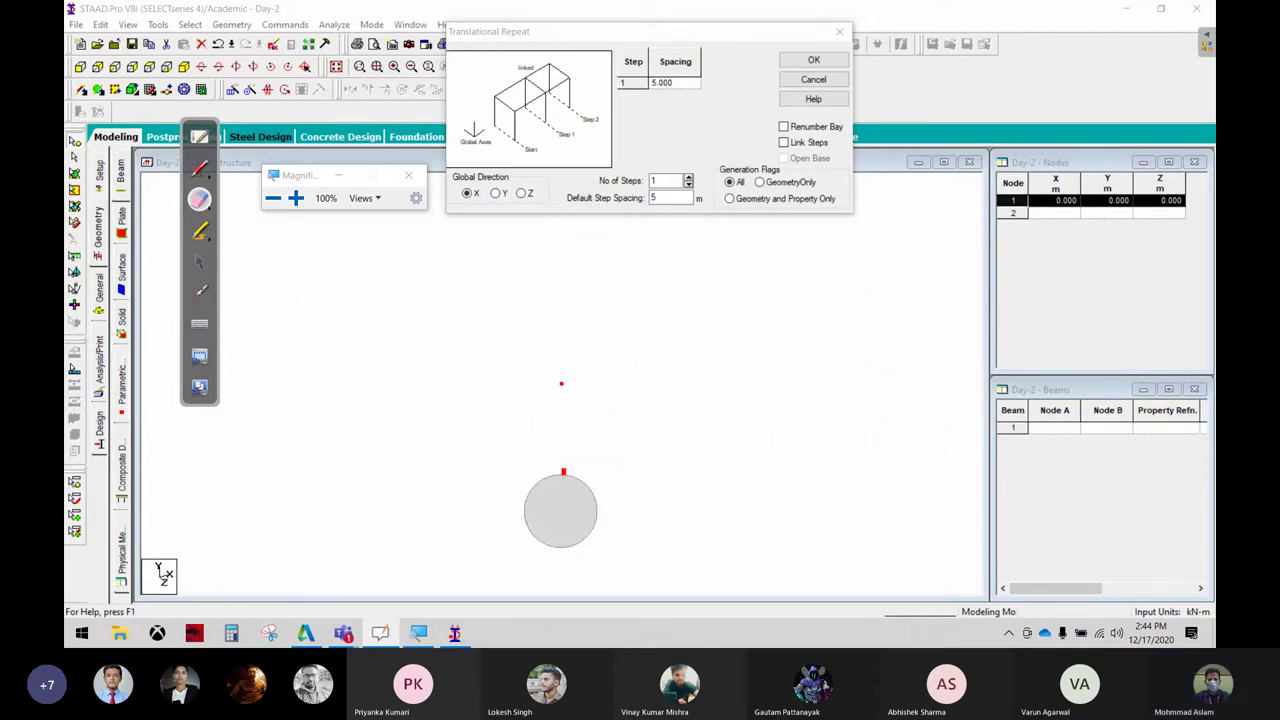
Apply the unlinked repeat, creating node 2, and annotate the 5 m X spacing
click(199, 262)
click(814, 59)
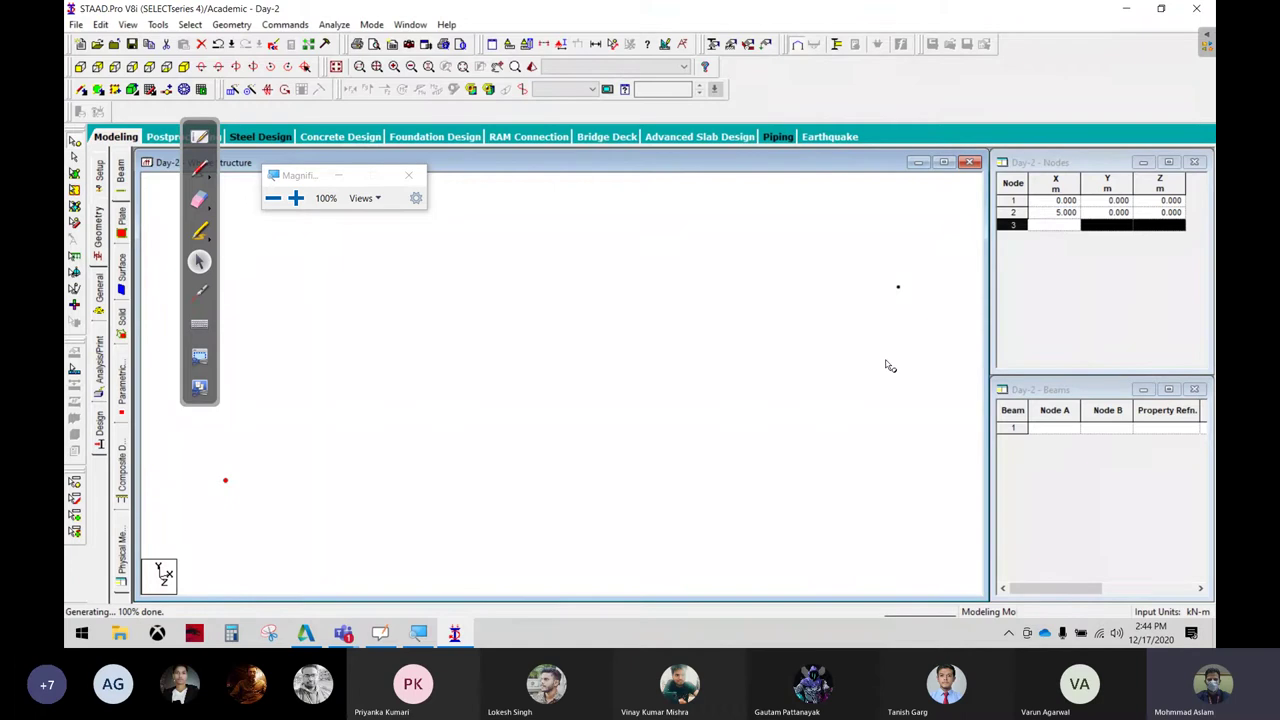
click(200, 168)
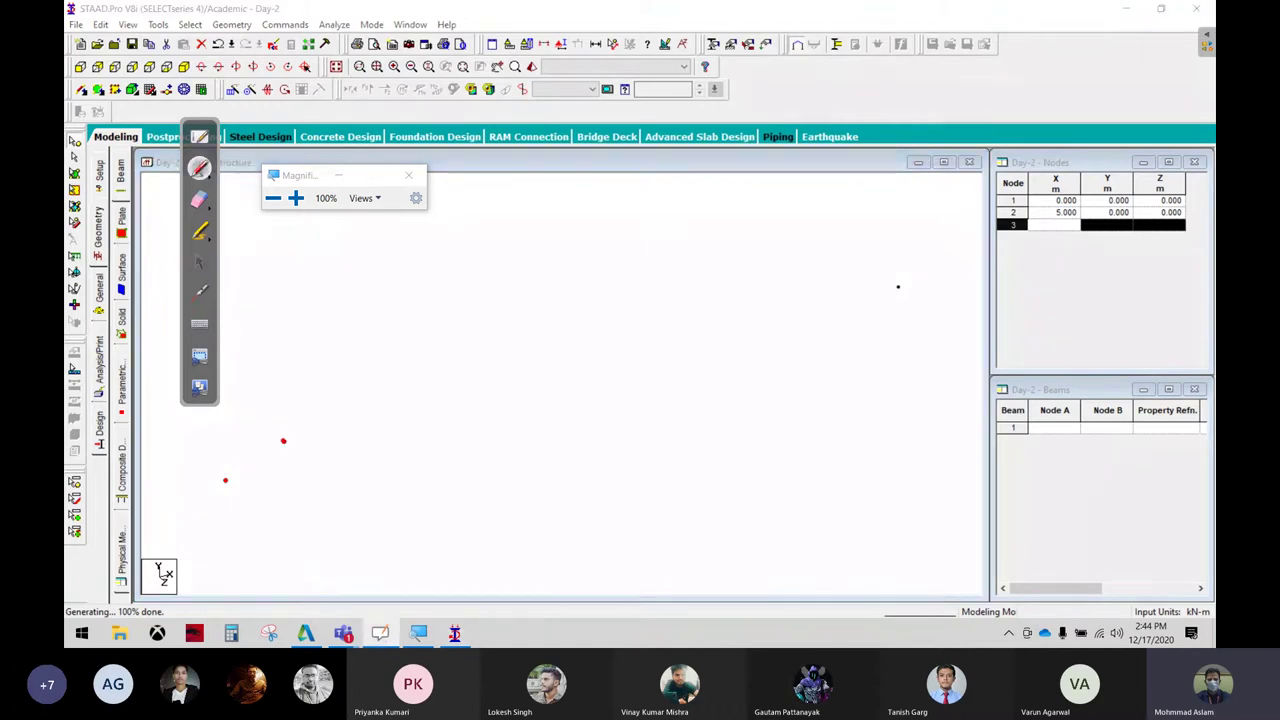
mouse_move(283, 441)
mouse_down()
mouse_move(314, 485)
mouse_move(770, 311)
mouse_move(780, 293)
mouse_move(752, 355)
mouse_up()
mouse_move(950, 262)
mouse_down()
mouse_move(832, 300)
mouse_move(880, 252)
mouse_up()
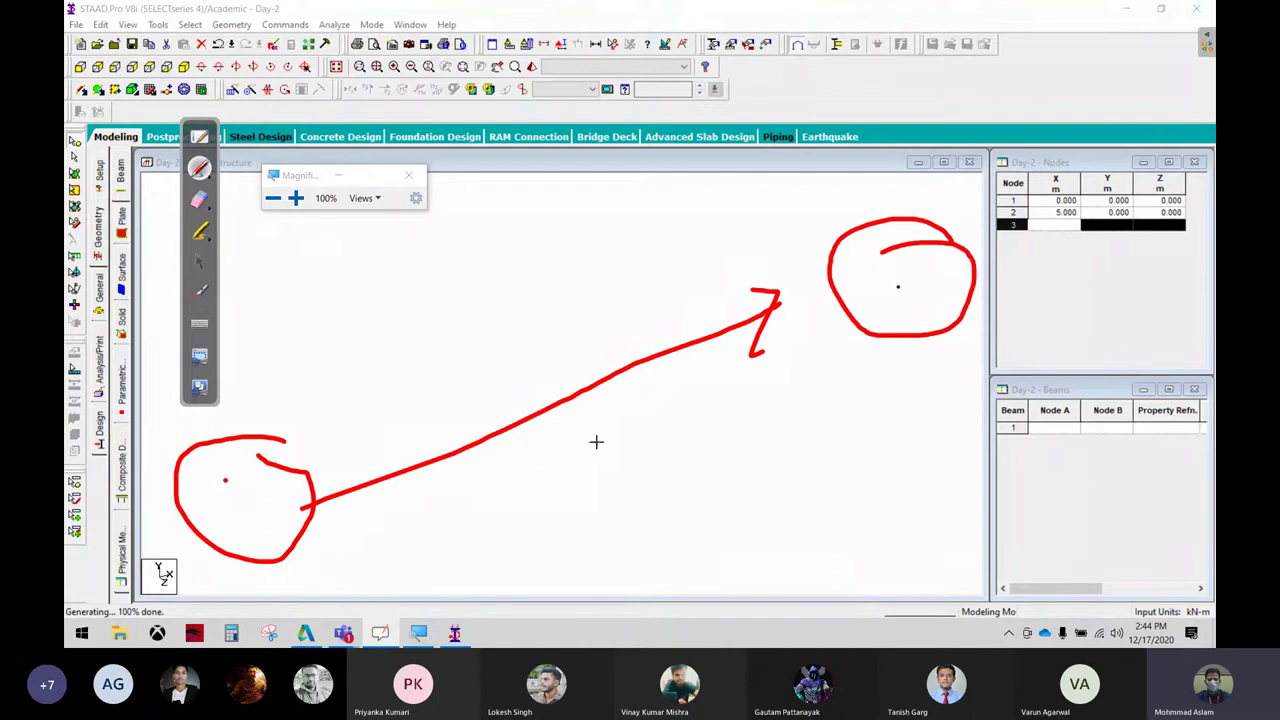
mouse_move(603, 424)
mouse_down()
mouse_move(518, 464)
mouse_move(516, 500)
mouse_move(540, 533)
mouse_up()
drag(616, 490, 685, 490)
mouse_move(652, 543)
mouse_down()
mouse_move(757, 480)
mouse_move(770, 447)
mouse_up()
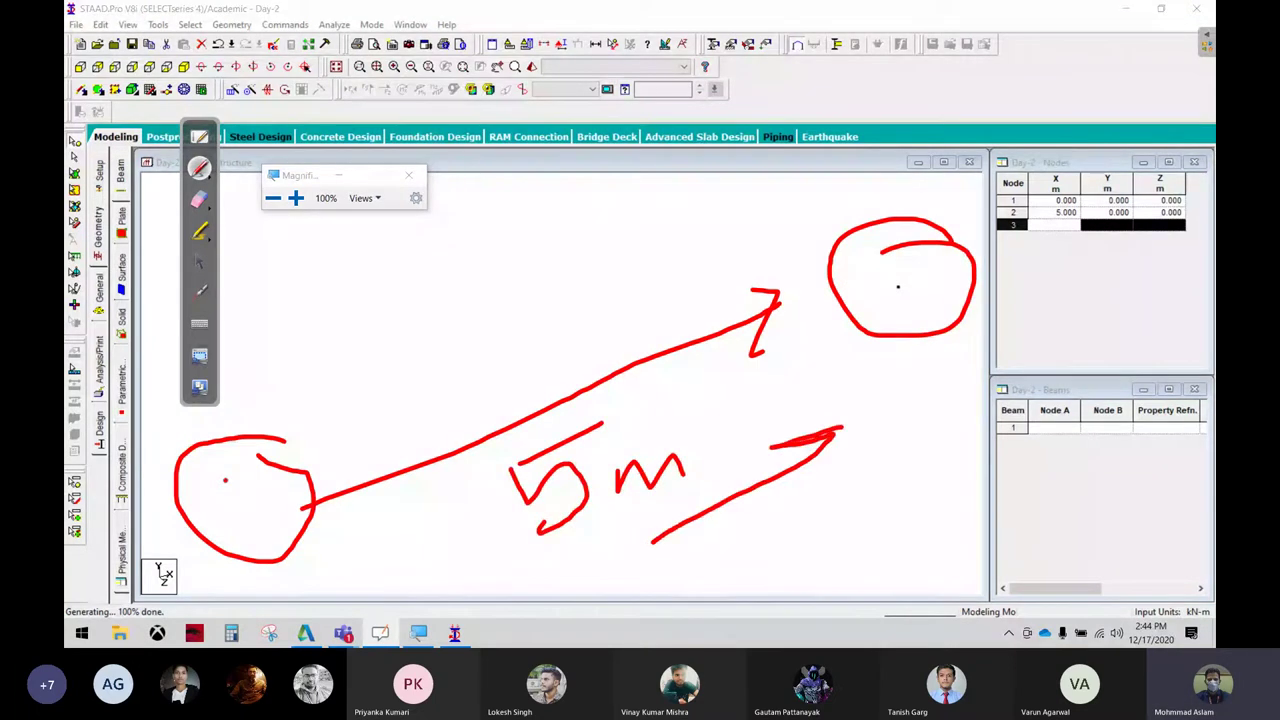
drag(845, 428, 824, 480)
drag(876, 396, 898, 425)
drag(942, 376, 958, 406)
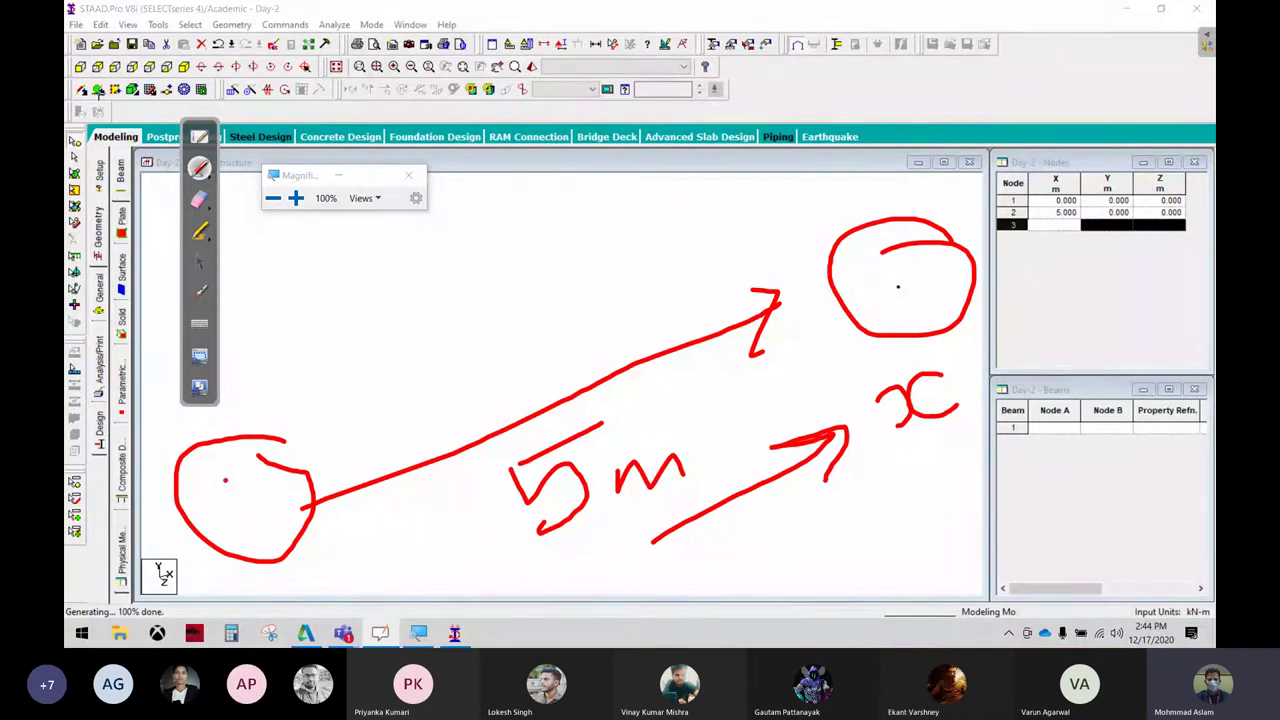
Erase the spacing notes and mark nodes 1 and 2 as unjoined by any beam
click(200, 263)
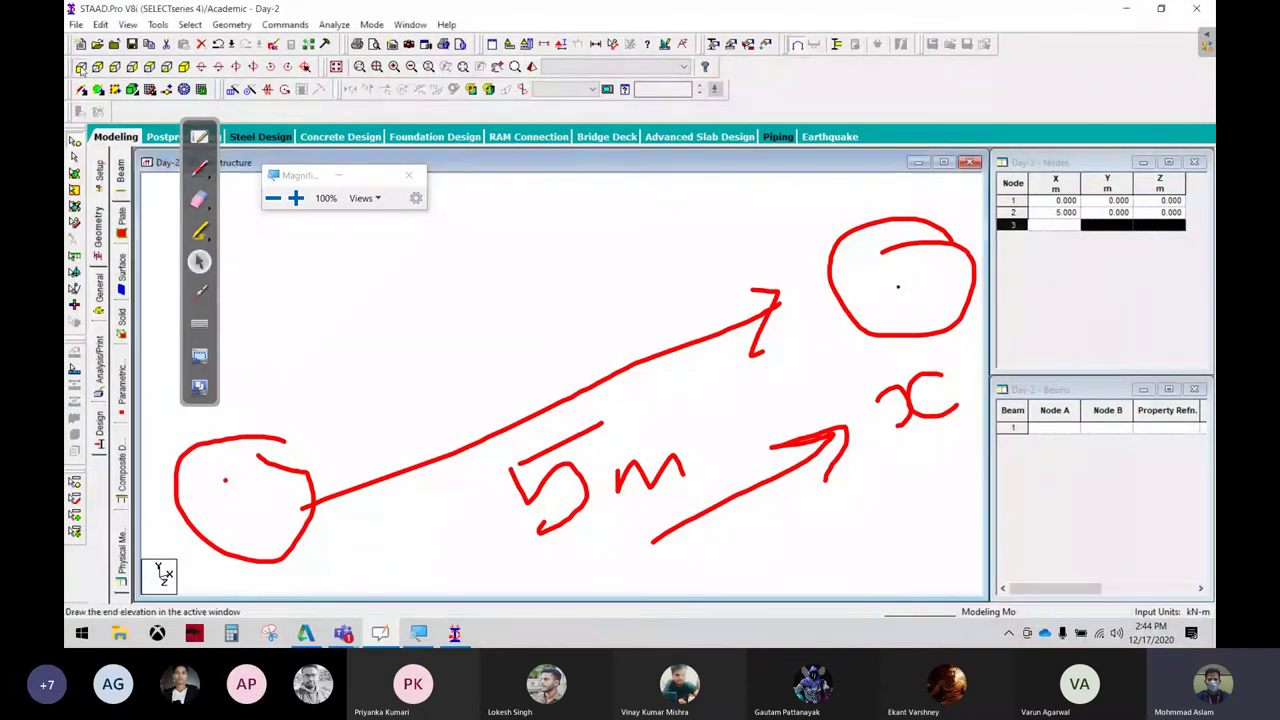
click(199, 199)
mouse_move(552, 383)
mouse_down()
mouse_move(434, 434)
mouse_move(323, 514)
mouse_move(851, 296)
mouse_move(780, 434)
mouse_move(1014, 377)
mouse_move(743, 509)
mouse_up()
click(199, 168)
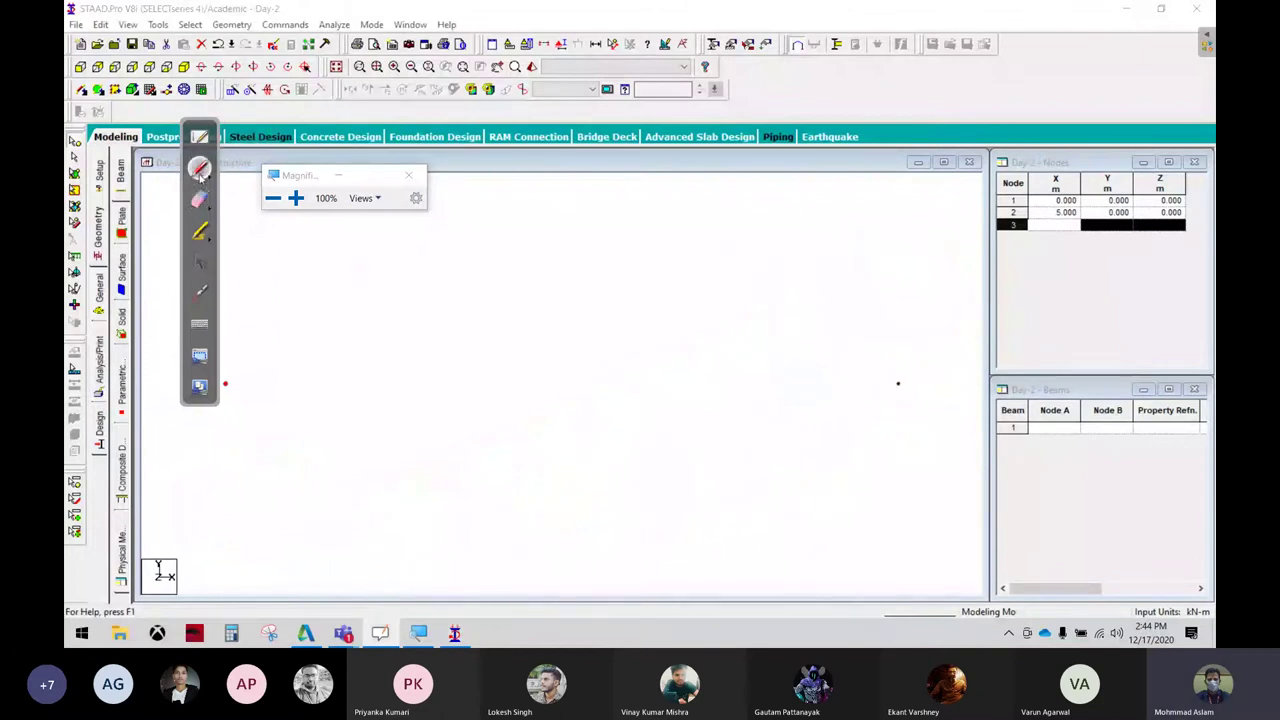
drag(246, 367, 328, 336)
drag(818, 397, 898, 402)
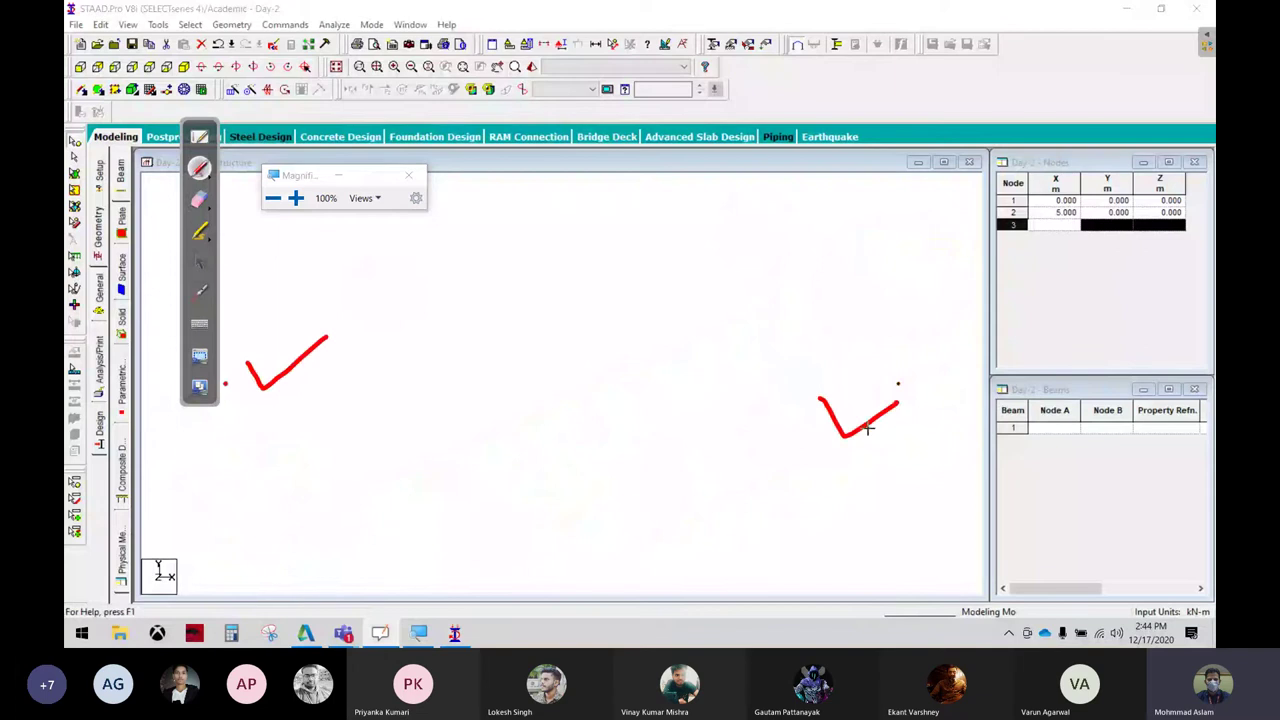
drag(255, 385, 826, 390)
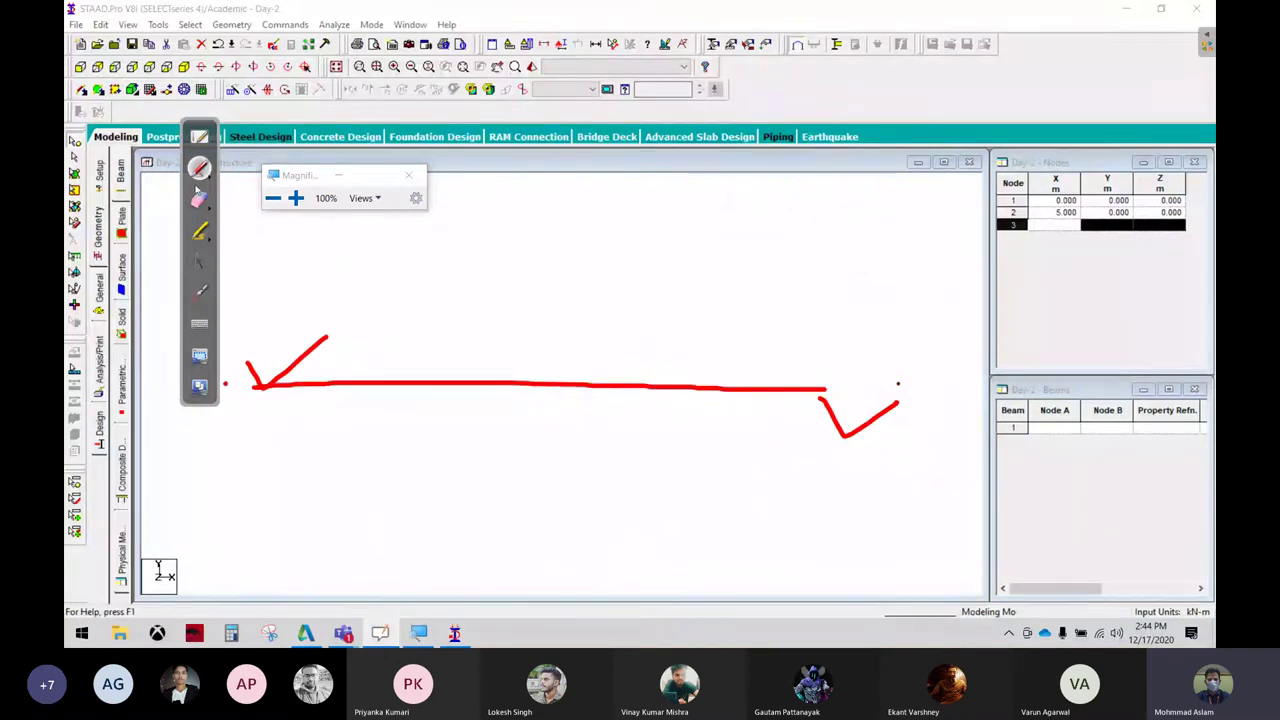
Clear the annotations and box-select node 1 again
click(200, 199)
drag(252, 380, 894, 412)
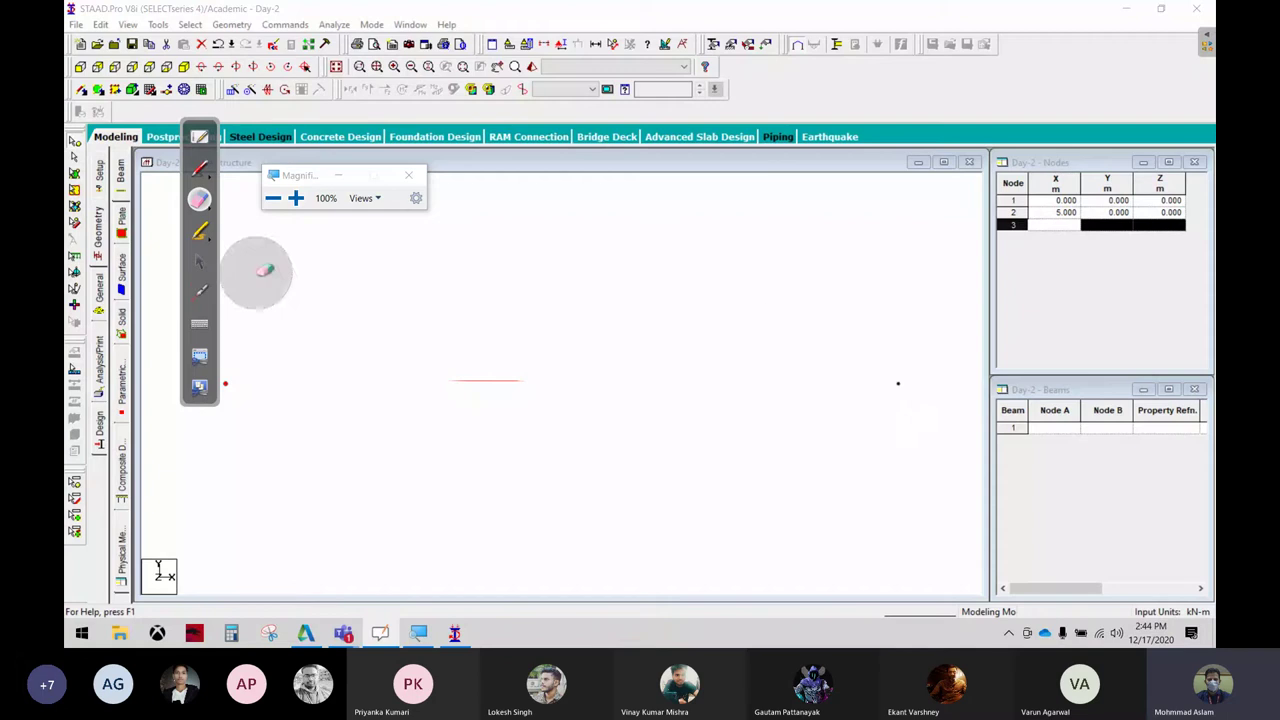
drag(307, 307, 455, 392)
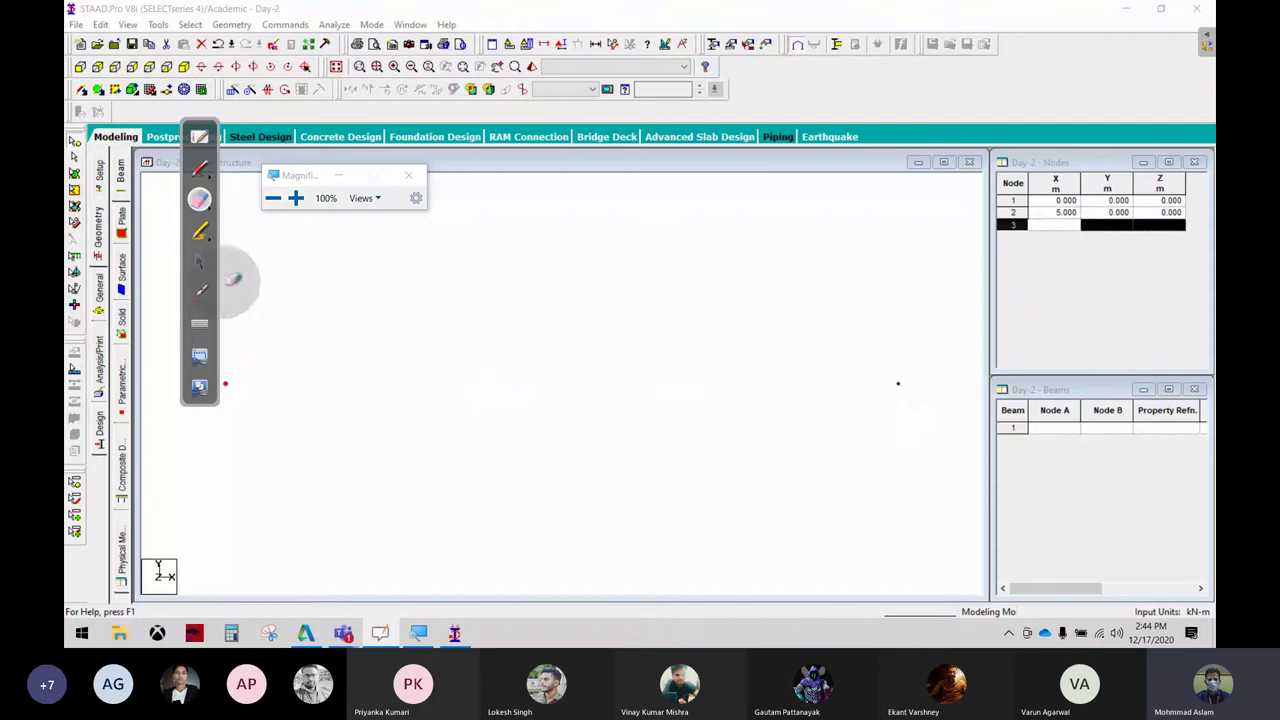
click(201, 261)
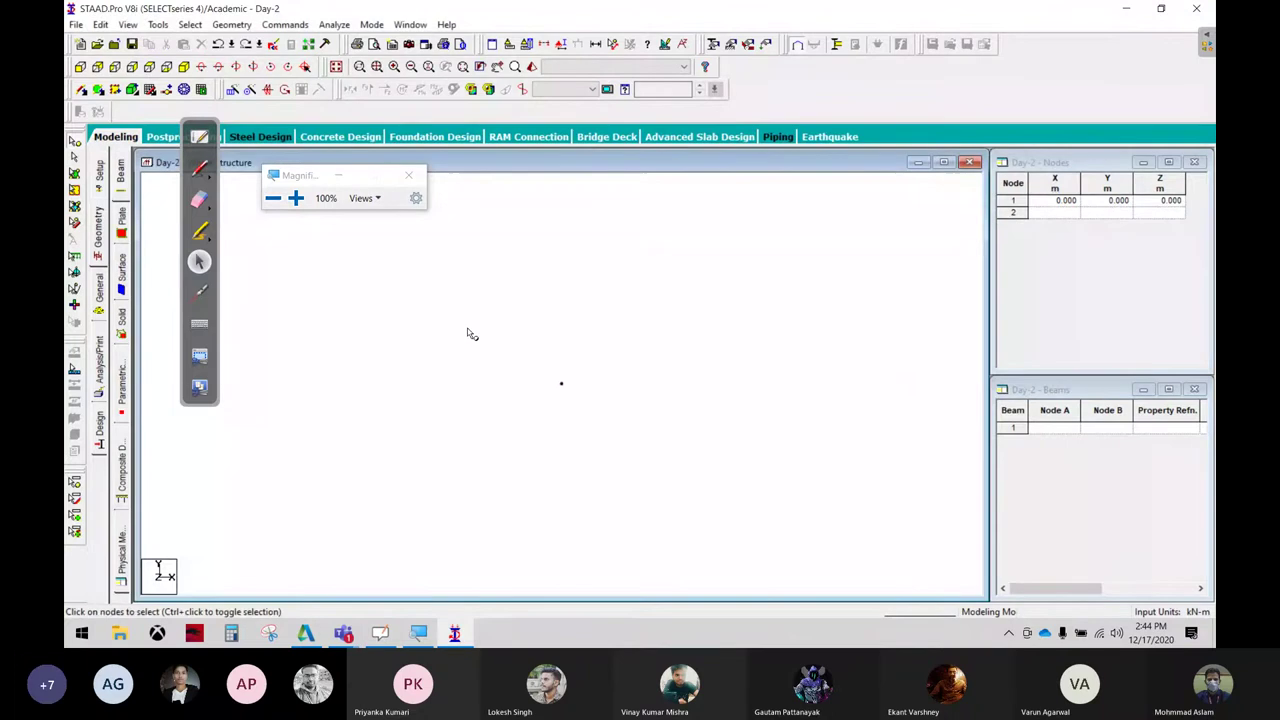
drag(491, 346, 612, 455)
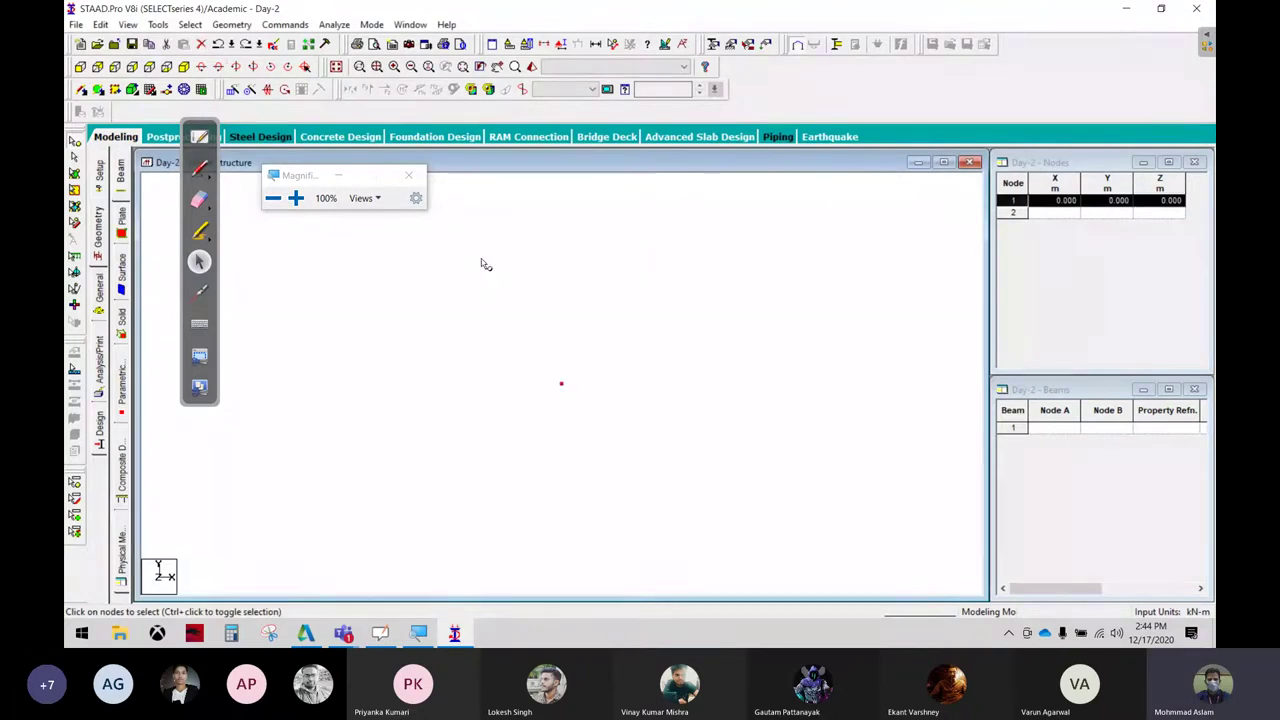
Repeat node 1 5 m along X with Link Steps ticked, creating node 2 and beam 1
click(231, 90)
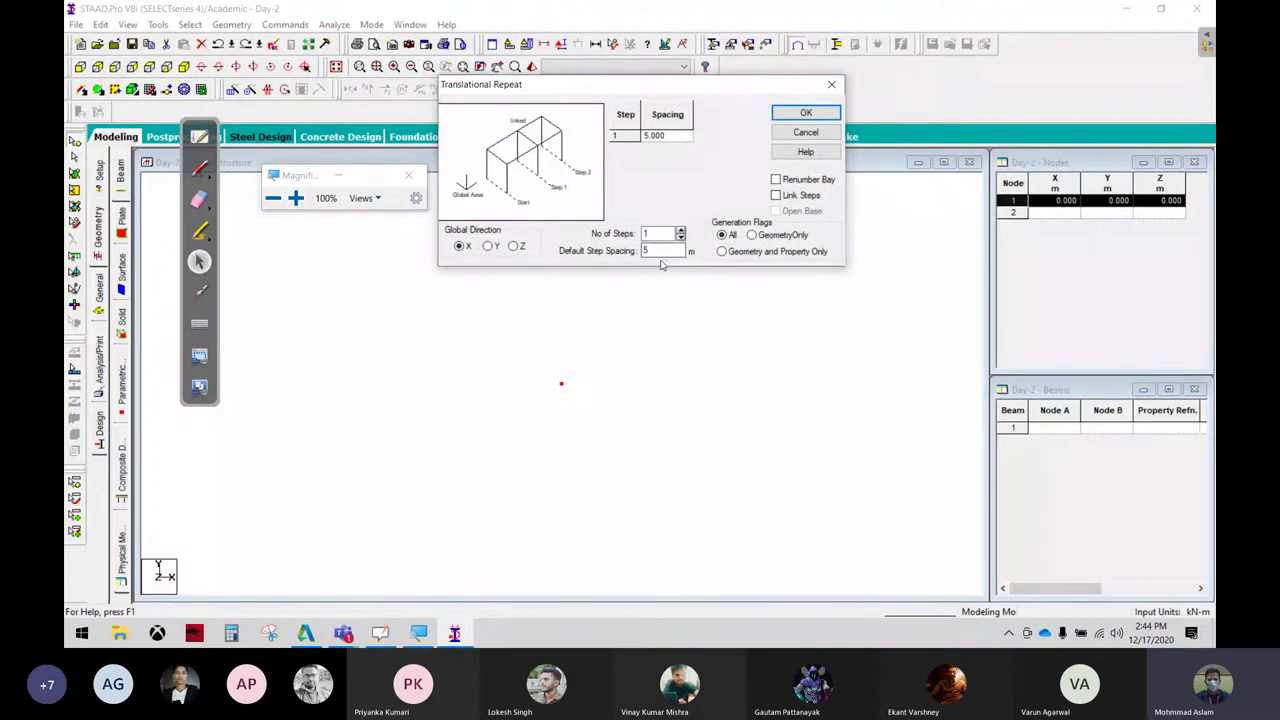
click(778, 196)
click(818, 114)
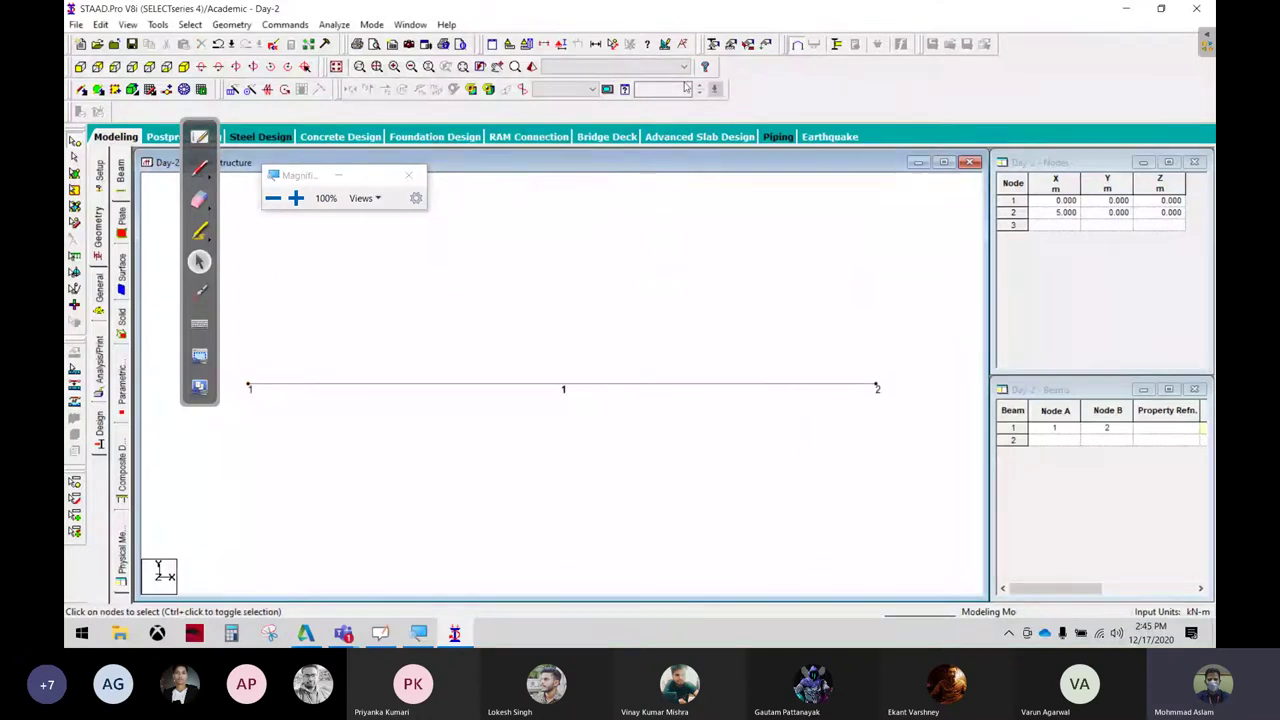
Draw a beam from node 1 to node 2 with the Add Beam tool
click(613, 44)
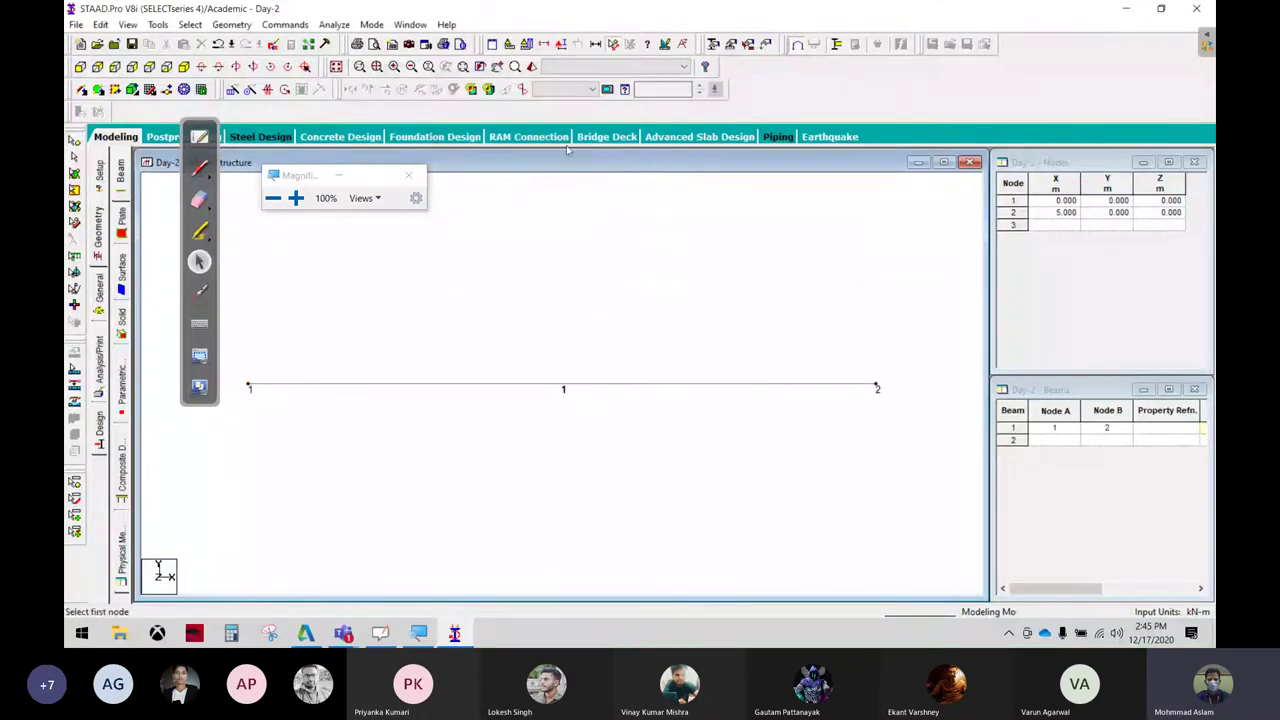
click(250, 389)
click(876, 389)
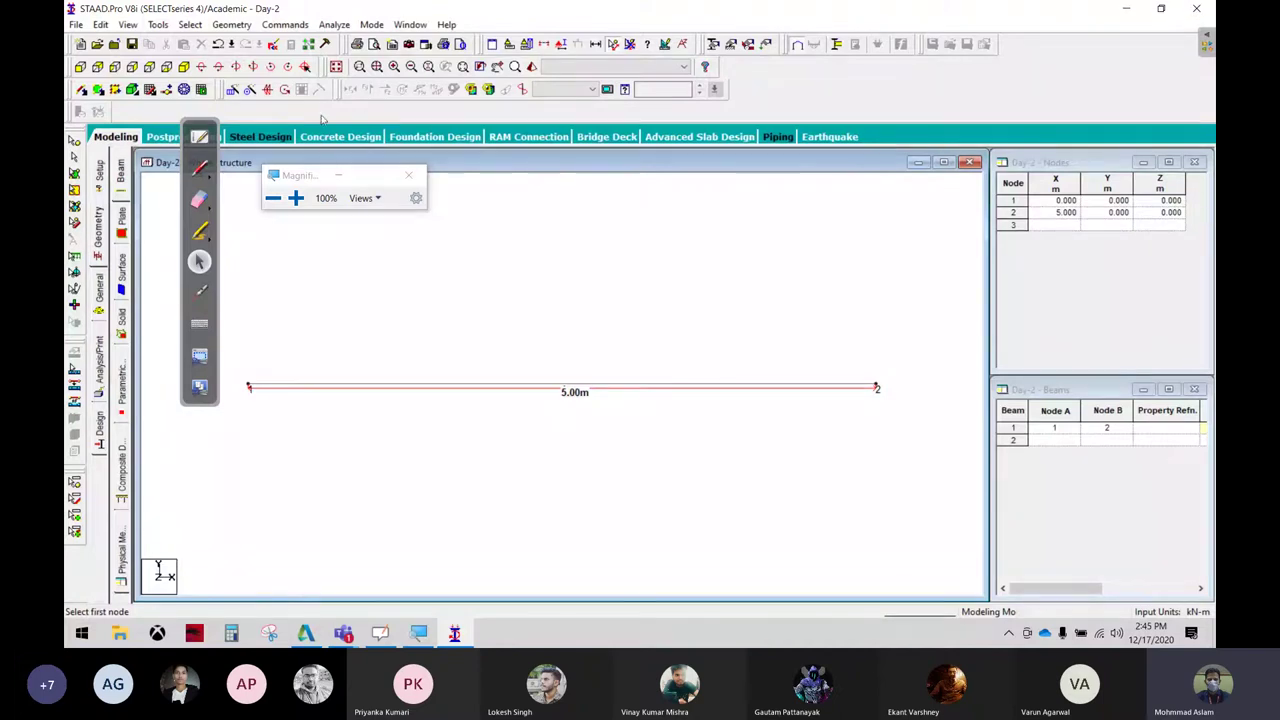
click(200, 199)
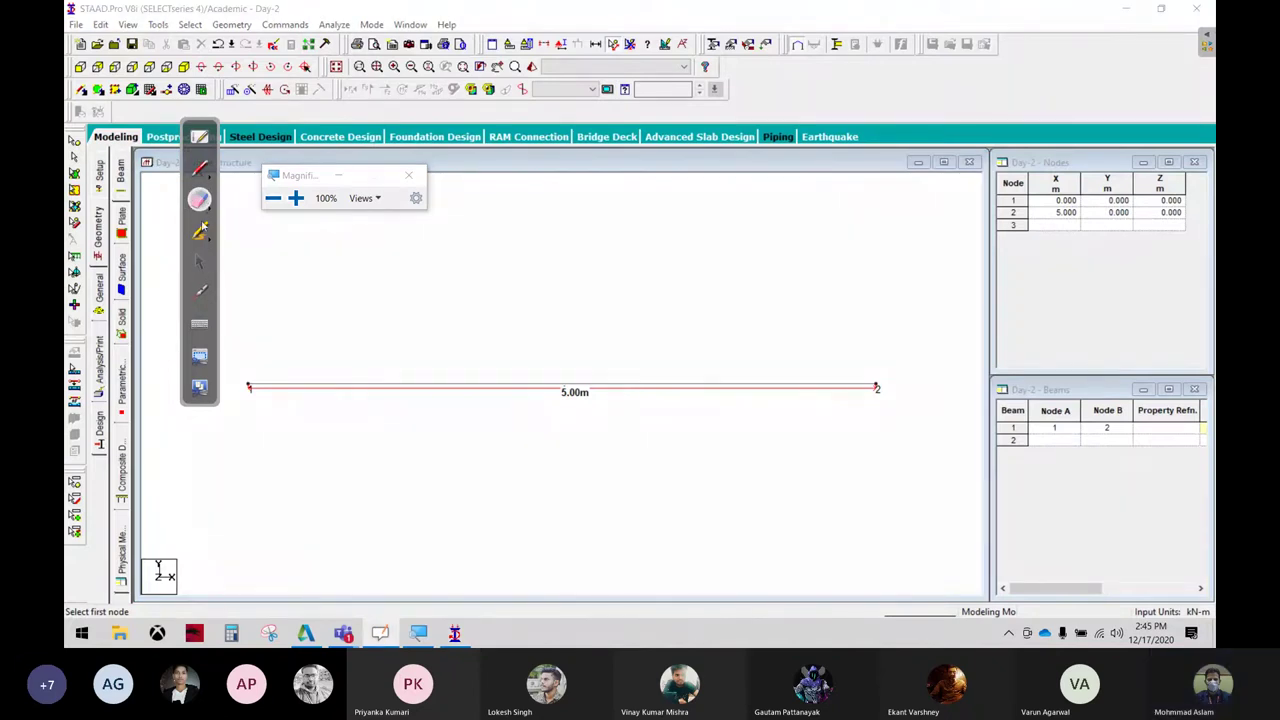
click(197, 268)
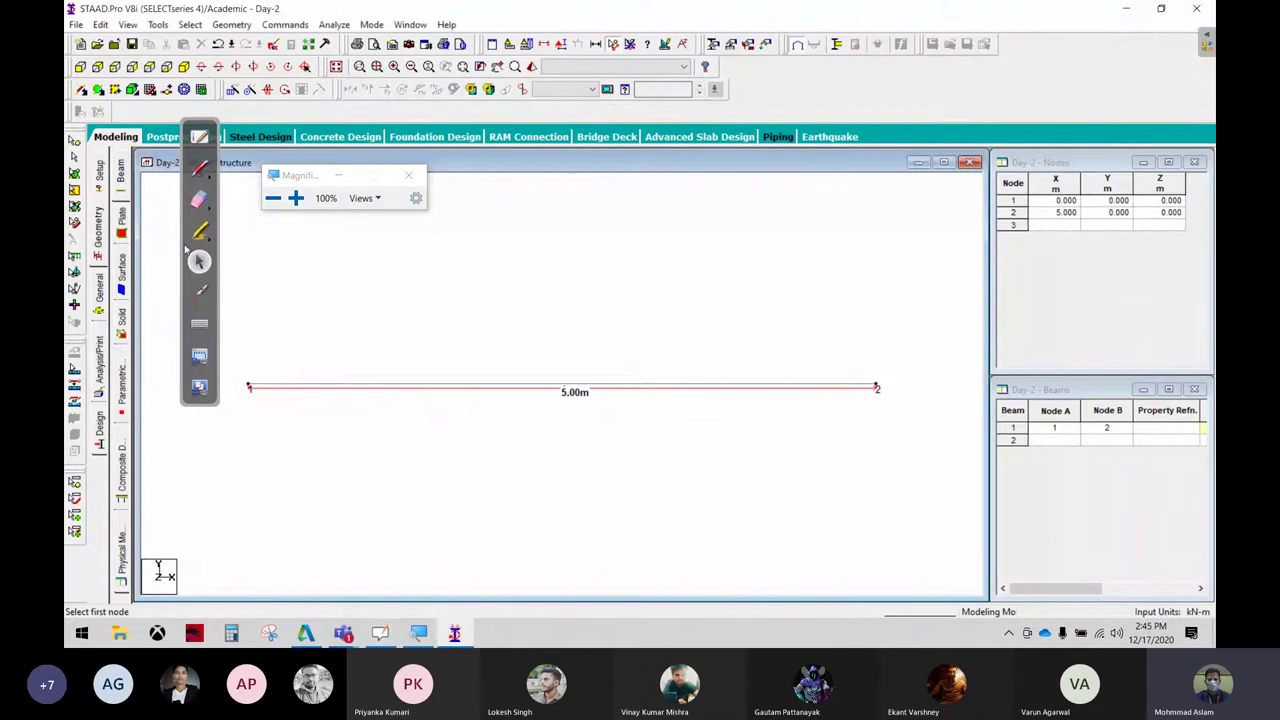
Delete the 5 m beam with its nodes and switch to the blank whiteboard
click(73, 157)
drag(237, 306, 922, 466)
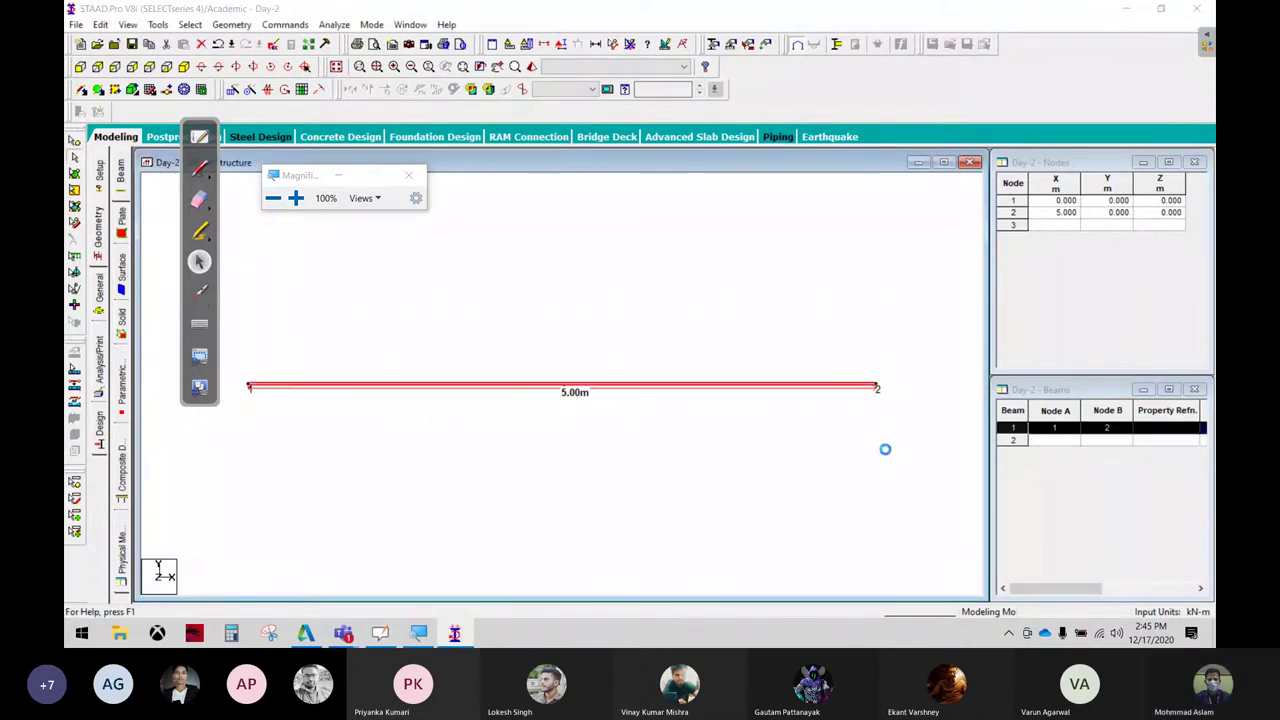
key(Delete)
key(Return)
click(770, 345)
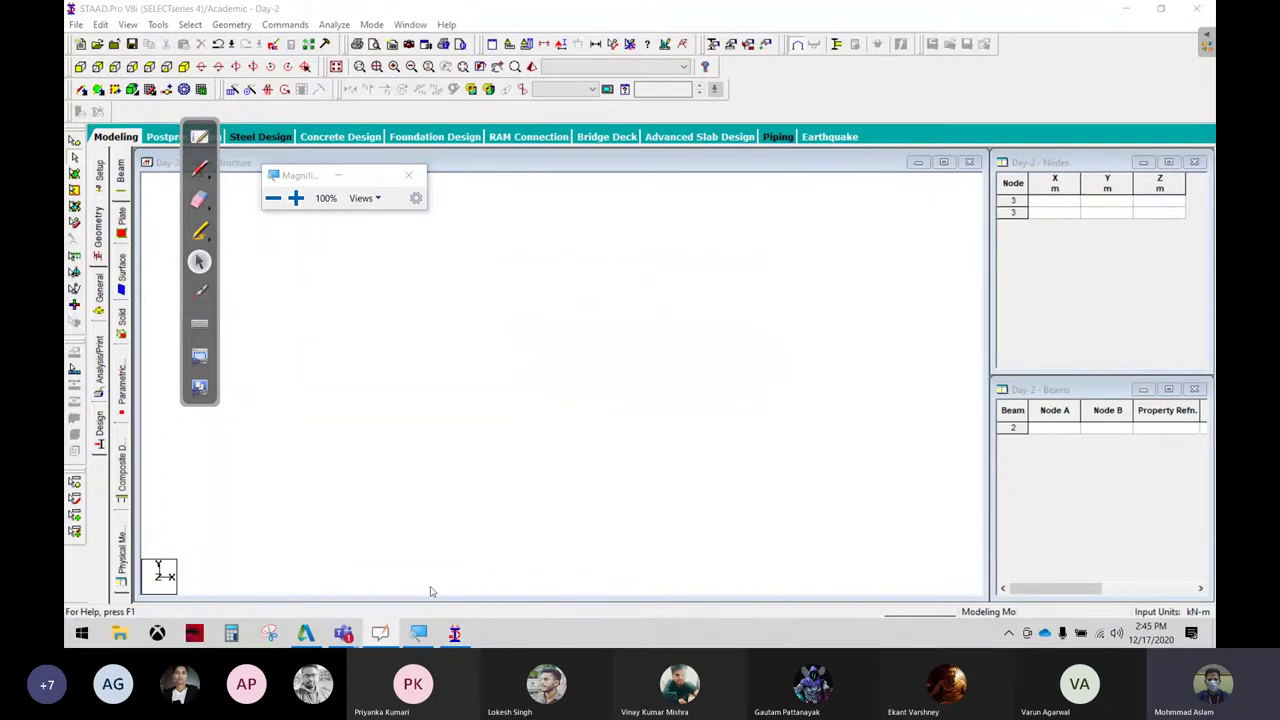
click(199, 137)
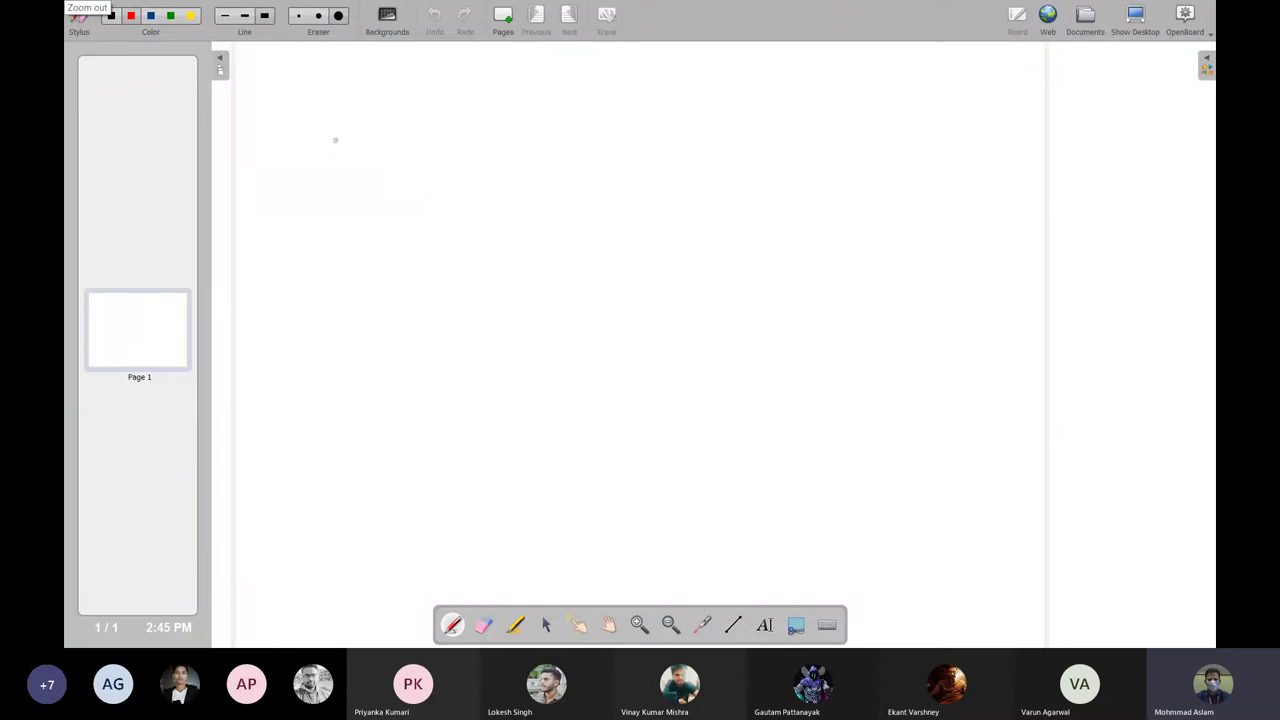
Sketch two 4 m spans in red pen with circled nodes at their ends
drag(330, 141, 574, 147)
mouse_move(432, 155)
mouse_down()
mouse_move(458, 205)
mouse_move(448, 233)
mouse_move(540, 233)
mouse_up()
drag(582, 132, 584, 136)
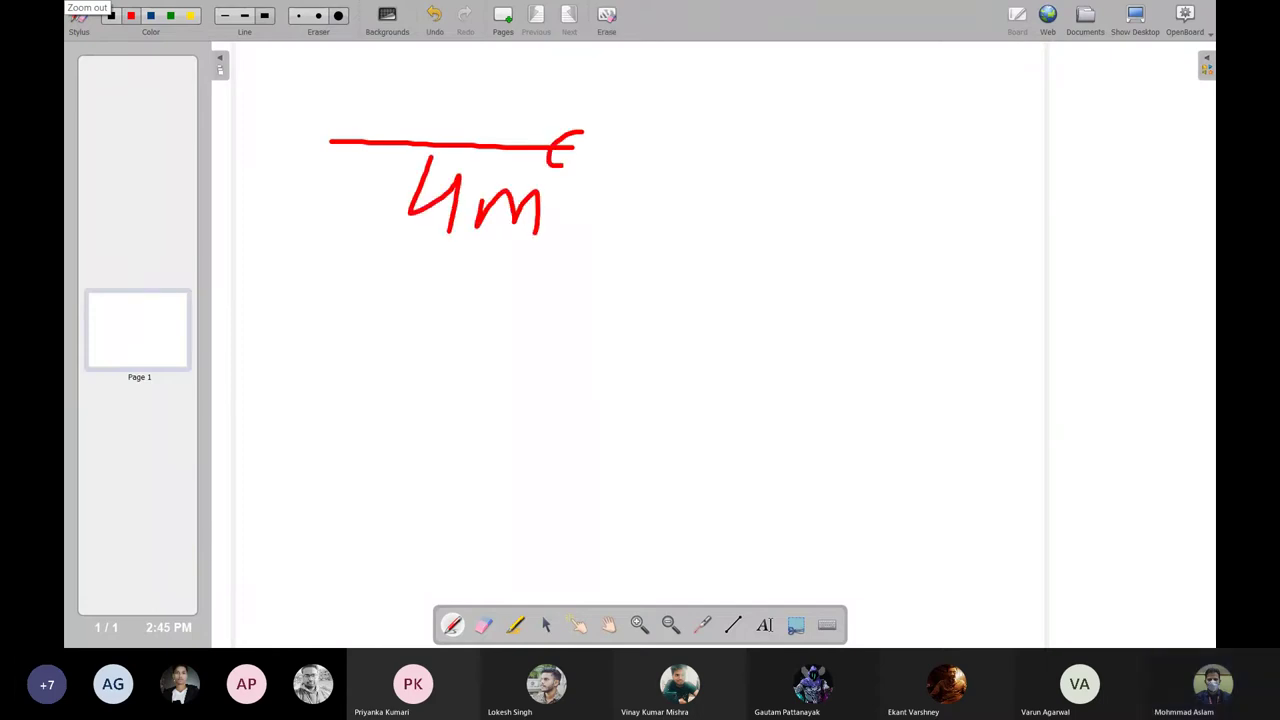
drag(324, 124, 350, 132)
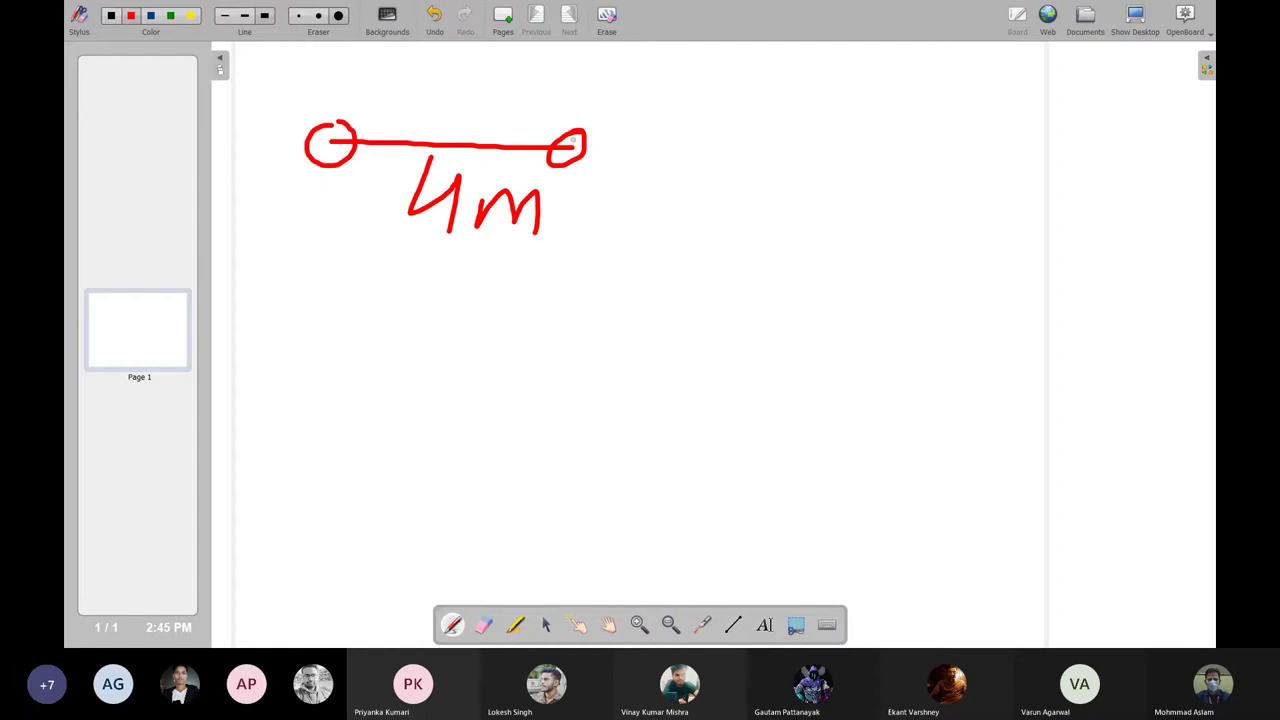
mouse_move(586, 147)
mouse_down()
mouse_move(822, 140)
mouse_move(840, 118)
mouse_up()
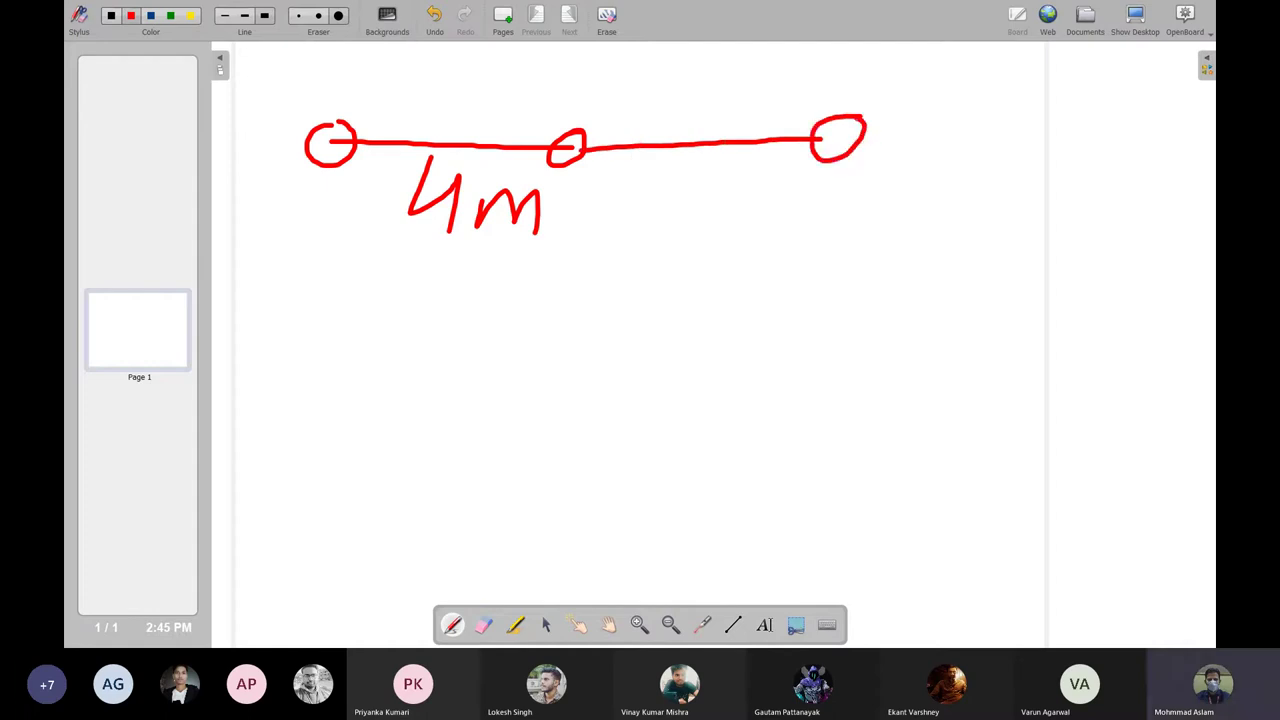
drag(682, 156, 702, 194)
Number the sketched nodes 1, 2 and 3
mouse_move(728, 172)
mouse_down()
mouse_move(728, 212)
mouse_move(777, 214)
mouse_up()
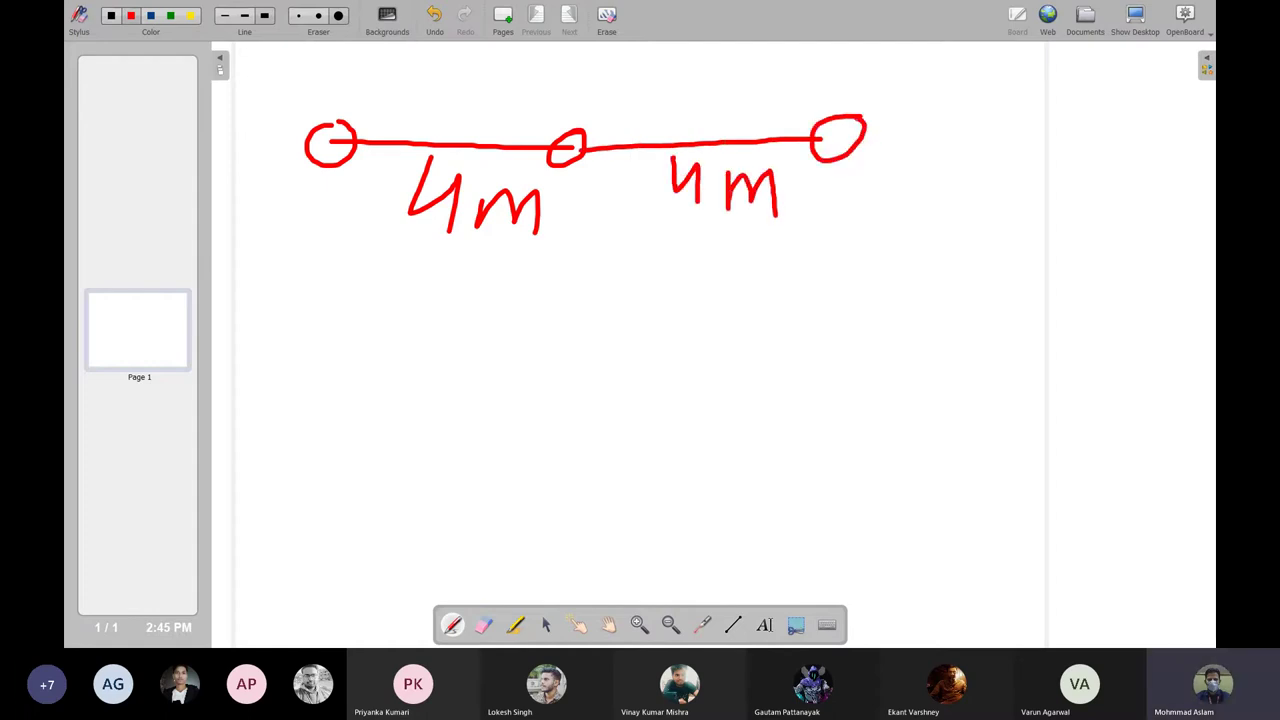
drag(364, 58, 364, 90)
drag(604, 70, 645, 98)
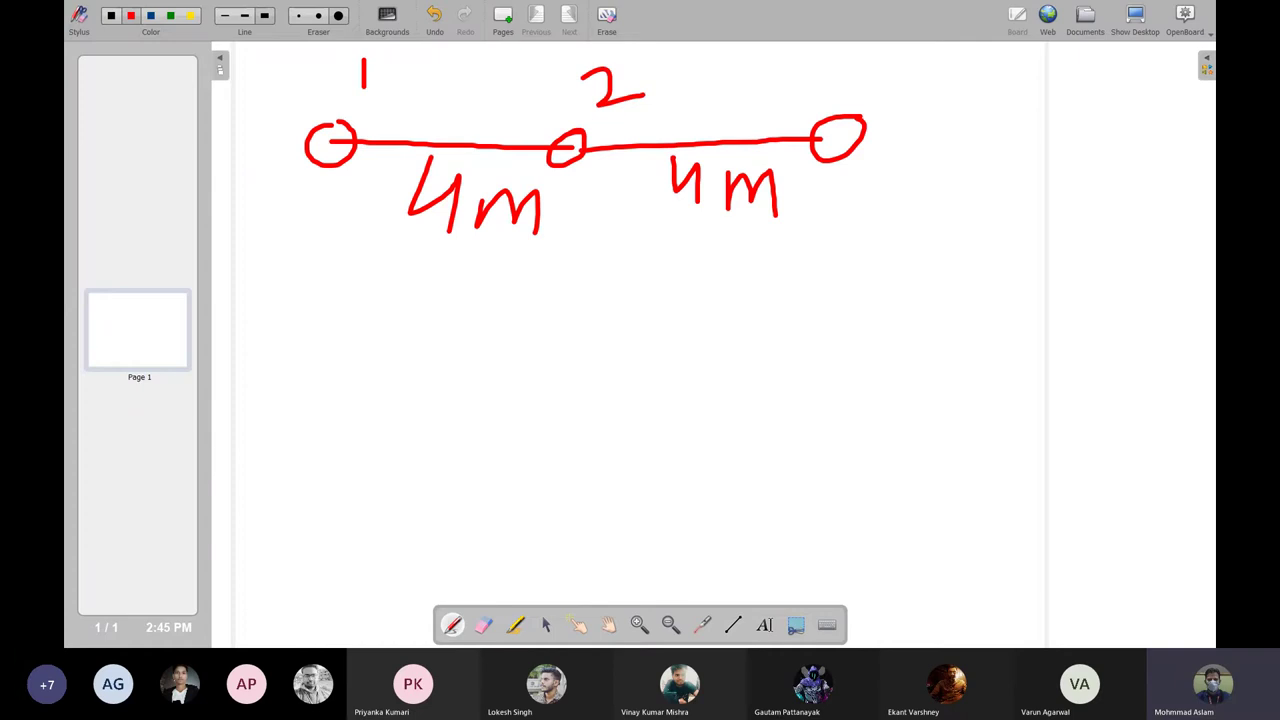
mouse_move(818, 62)
mouse_down()
mouse_move(842, 76)
mouse_move(842, 97)
mouse_up()
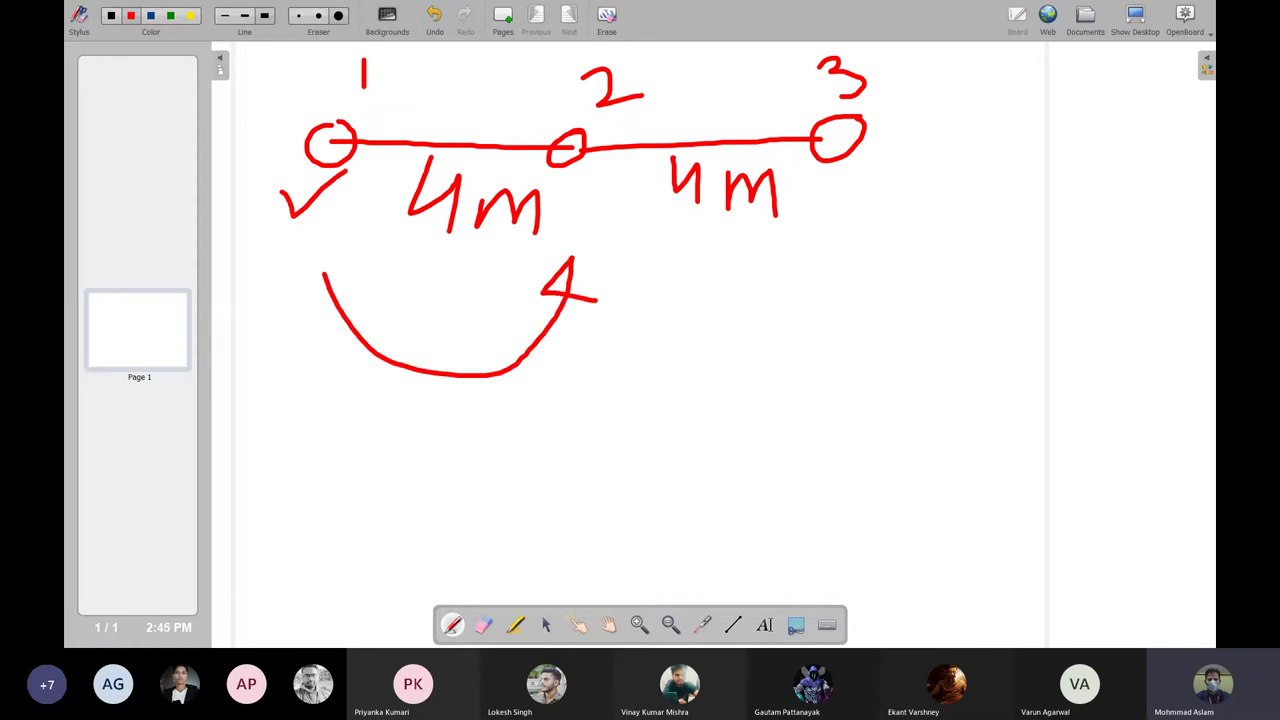
Add repeat arcs labelled 1 and 2 with an x-direction arrow, then return to STAAD.Pro
drag(573, 260, 595, 294)
drag(543, 380, 548, 421)
mouse_move(622, 268)
mouse_down()
mouse_move(645, 318)
mouse_move(845, 233)
mouse_move(853, 266)
mouse_up()
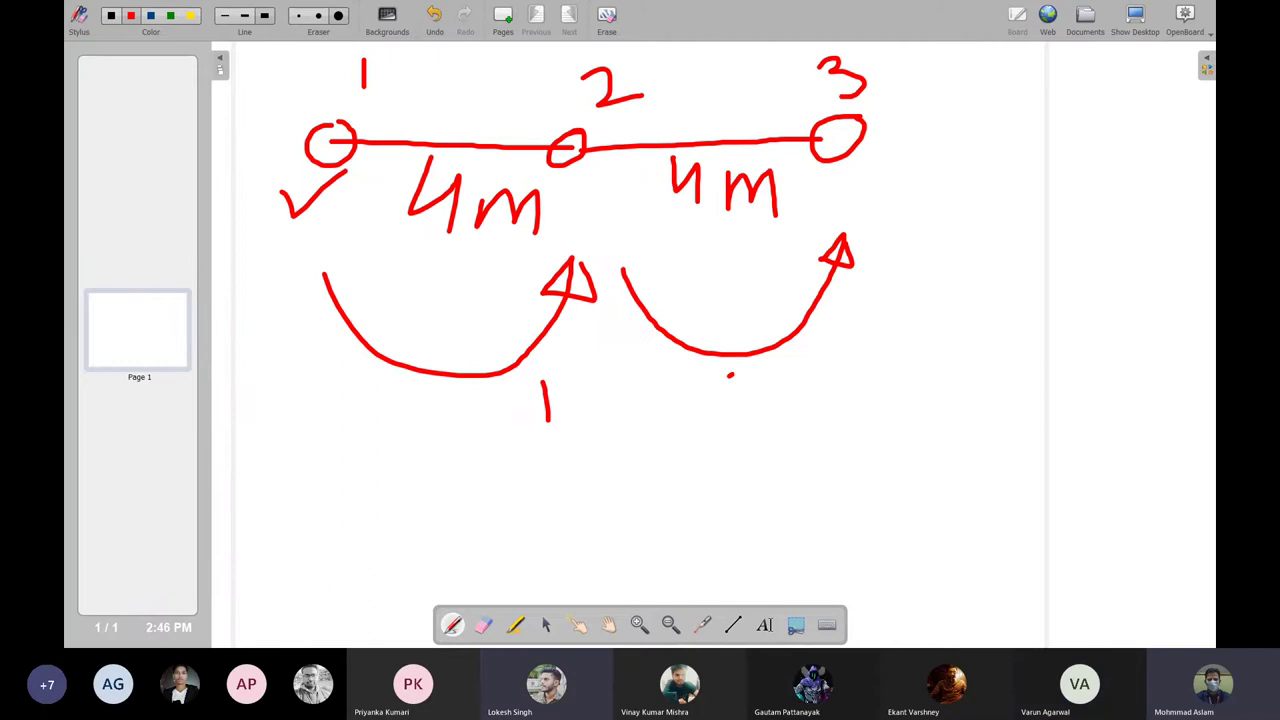
drag(730, 376, 802, 405)
drag(922, 148, 1010, 130)
drag(986, 114, 986, 176)
drag(1028, 124, 1040, 160)
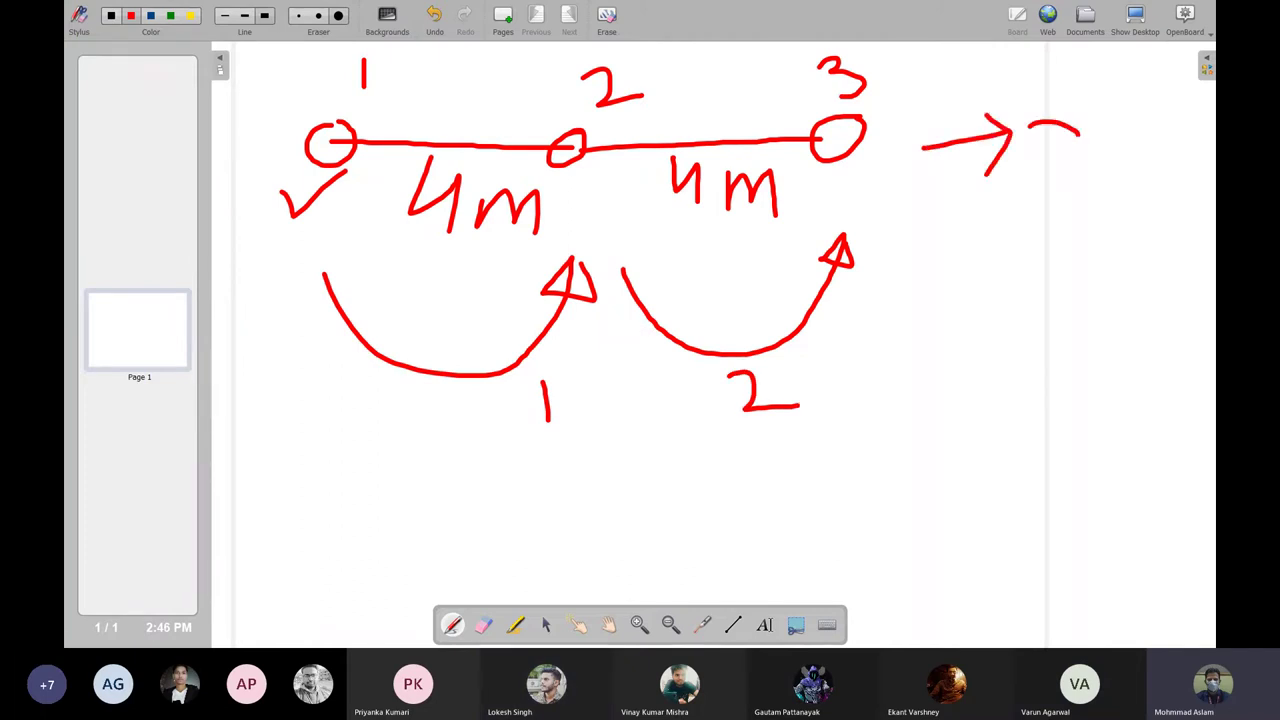
drag(1108, 120, 1176, 162)
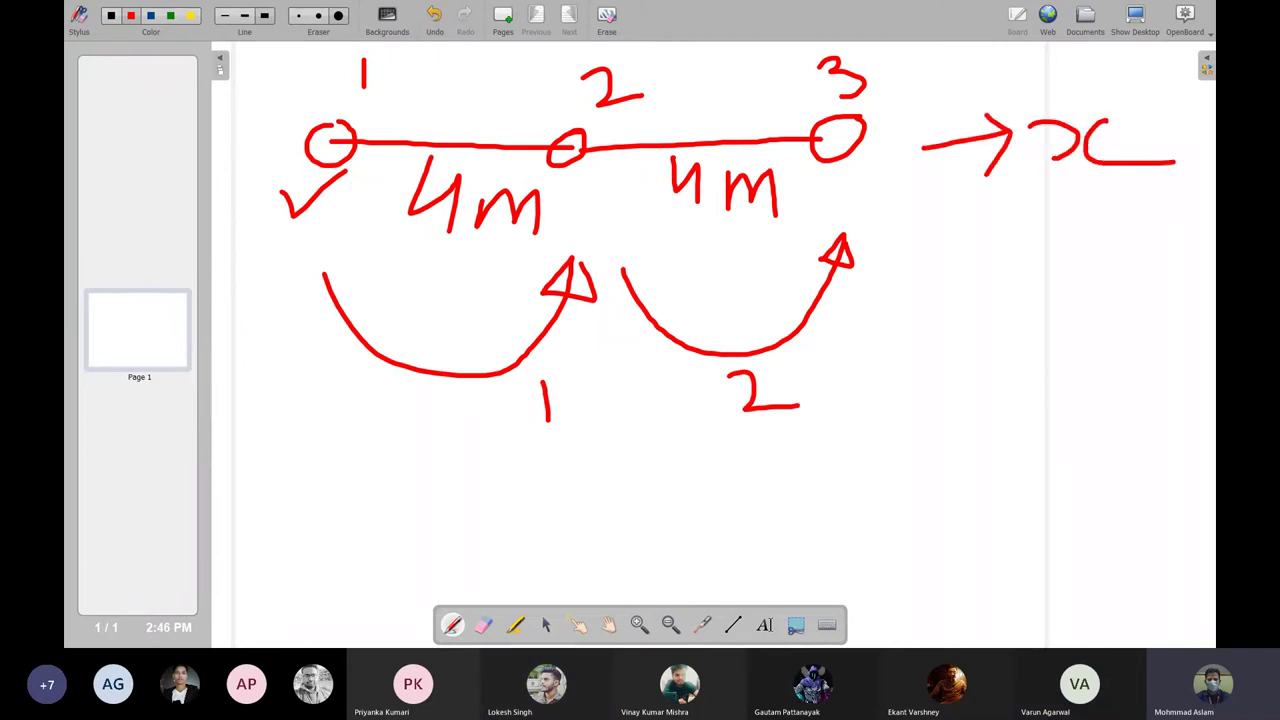
click(1135, 12)
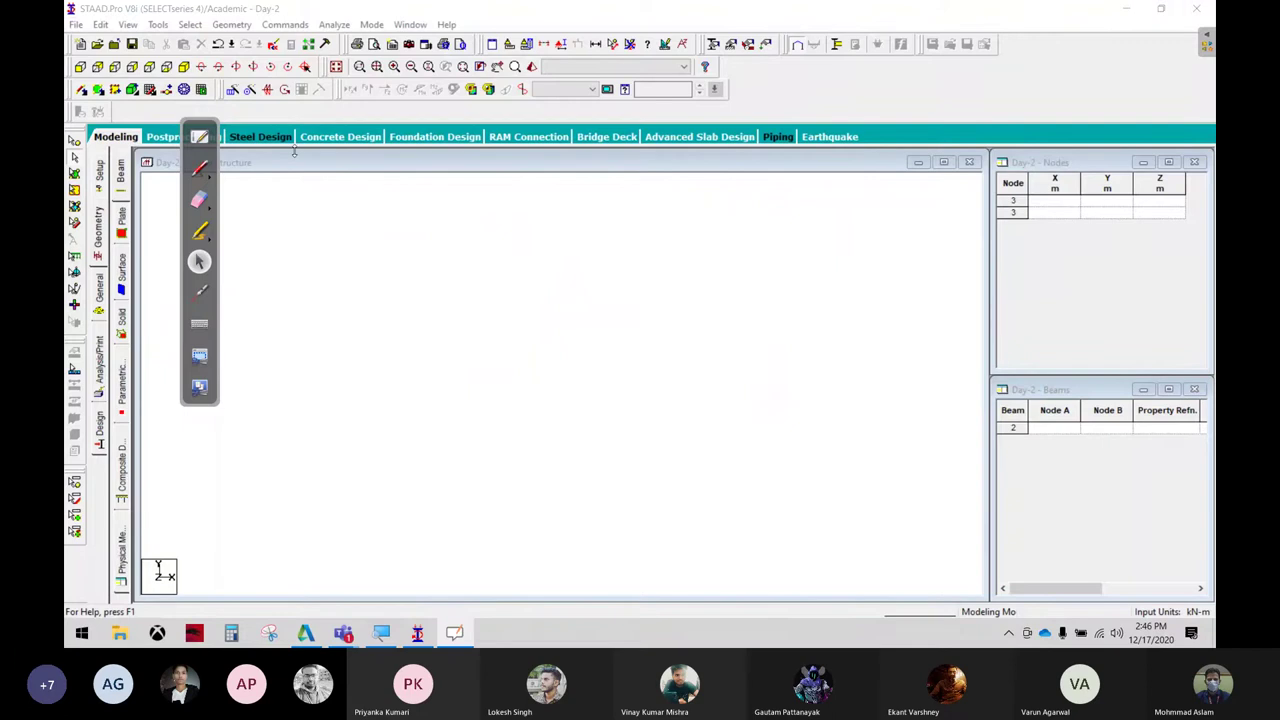
Place node 1 at the origin (0, 0, 0) and select it
click(1060, 203)
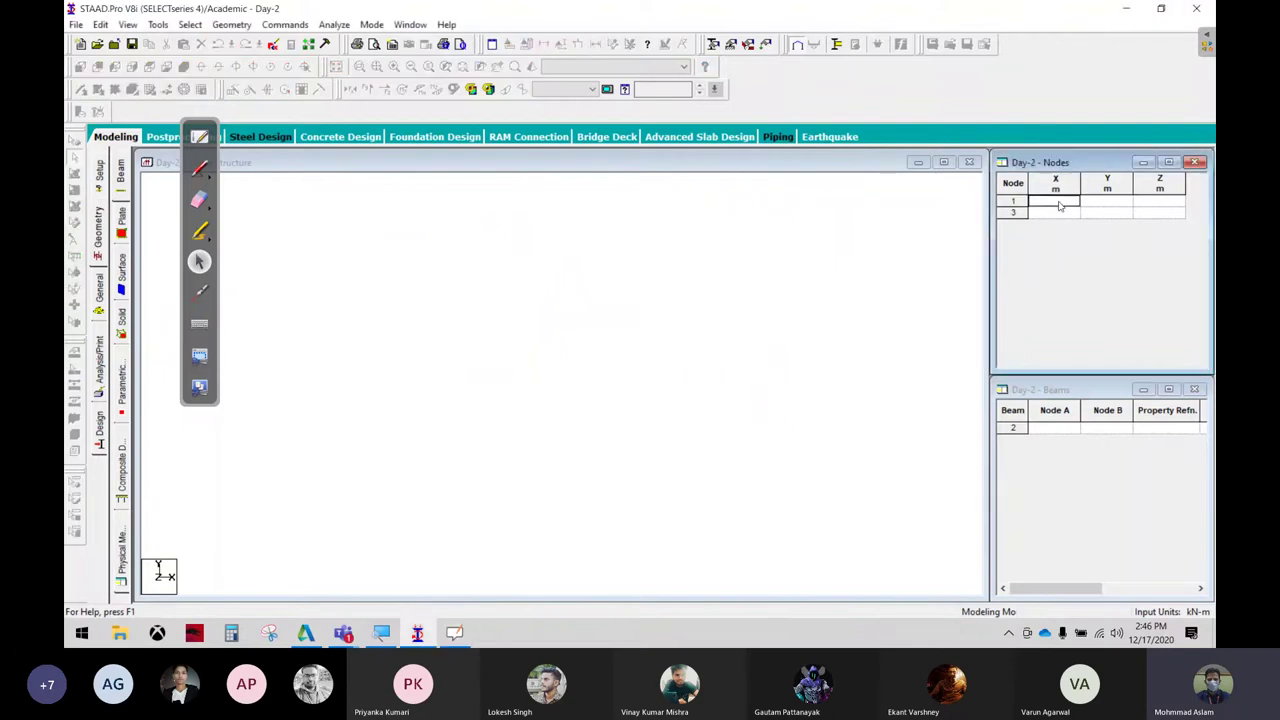
text(0)
key(Return)
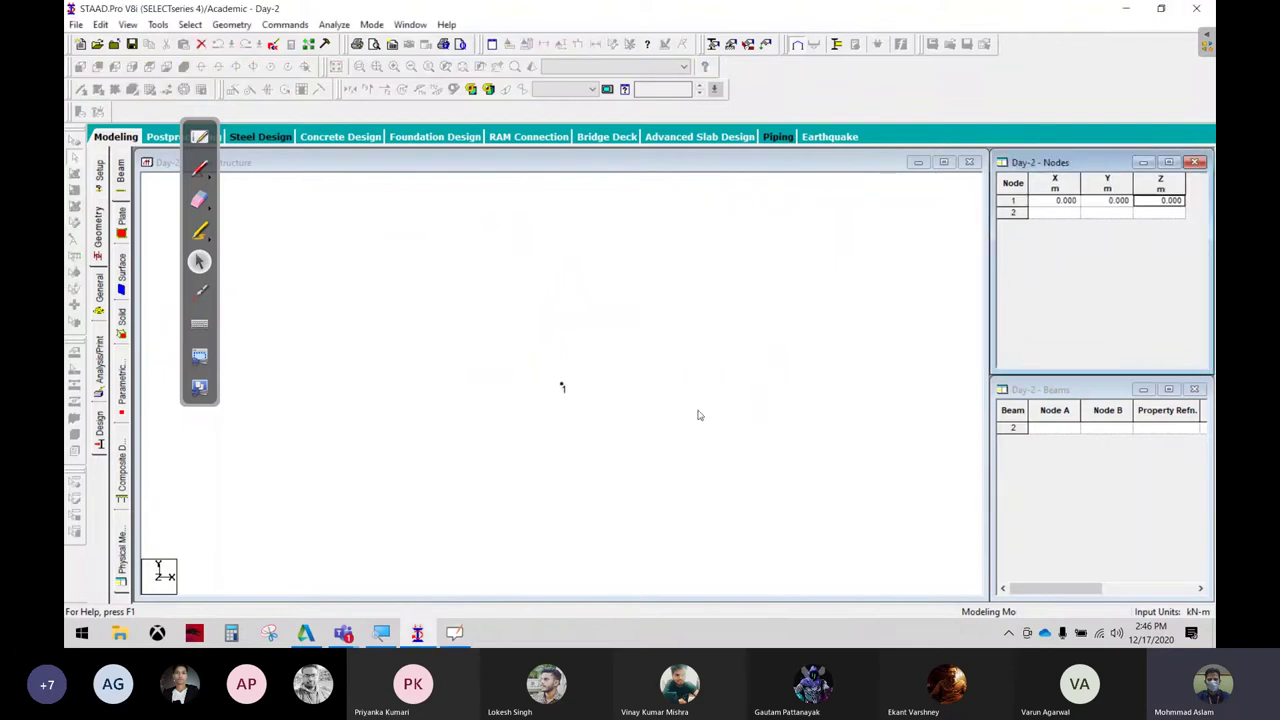
click(580, 417)
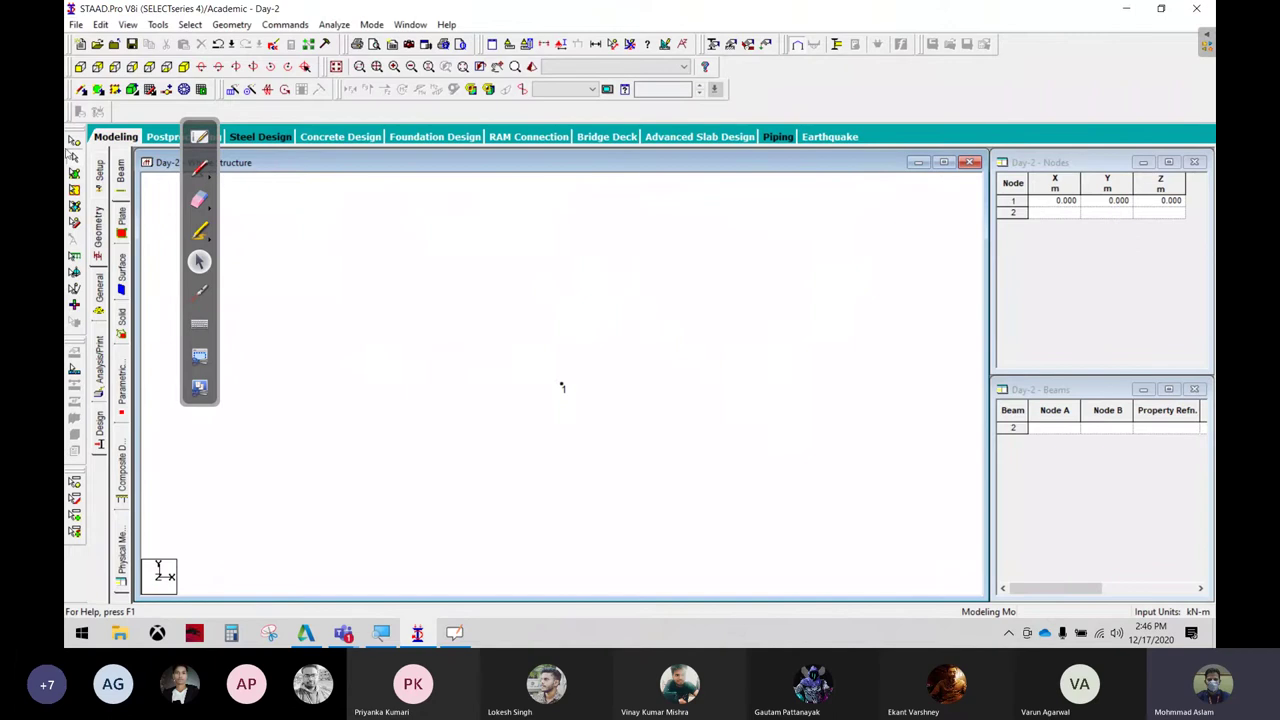
click(73, 141)
drag(526, 303, 620, 448)
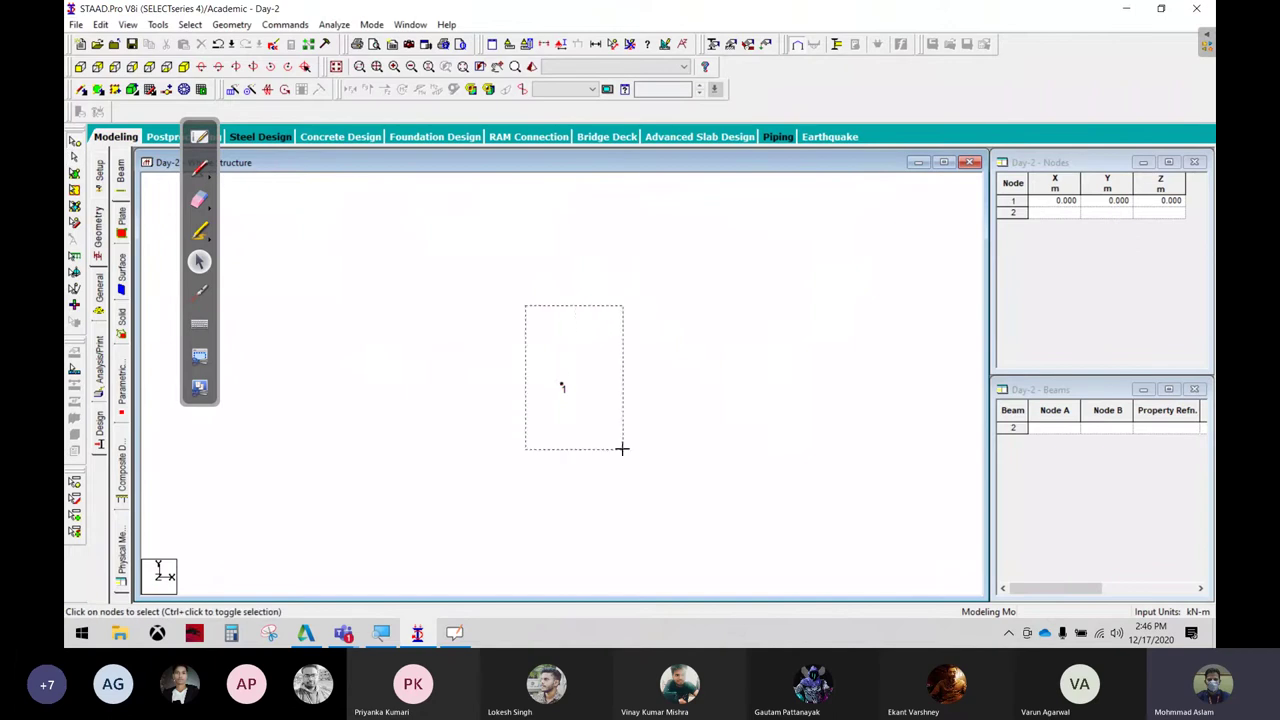
Translationally repeat node 1 along X with 2 steps of 4 m
click(232, 89)
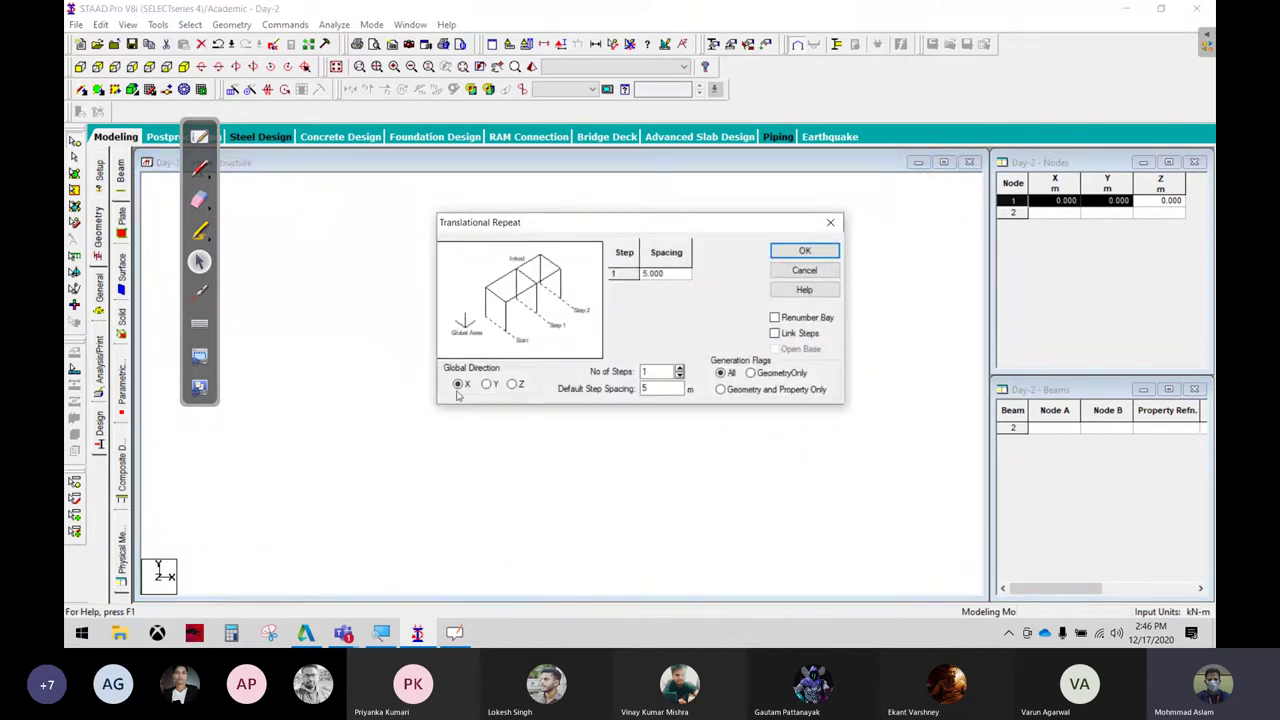
double_click(650, 371)
text(2)
key(Tab)
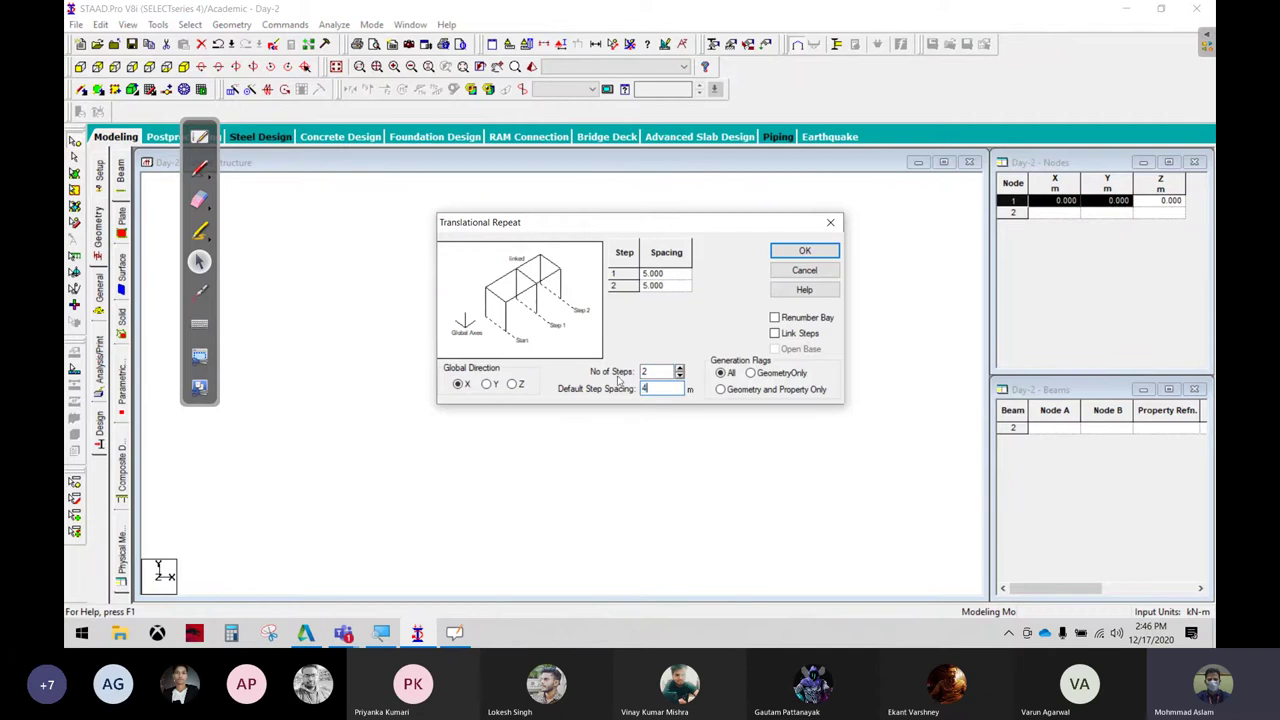
text(4)
click(804, 250)
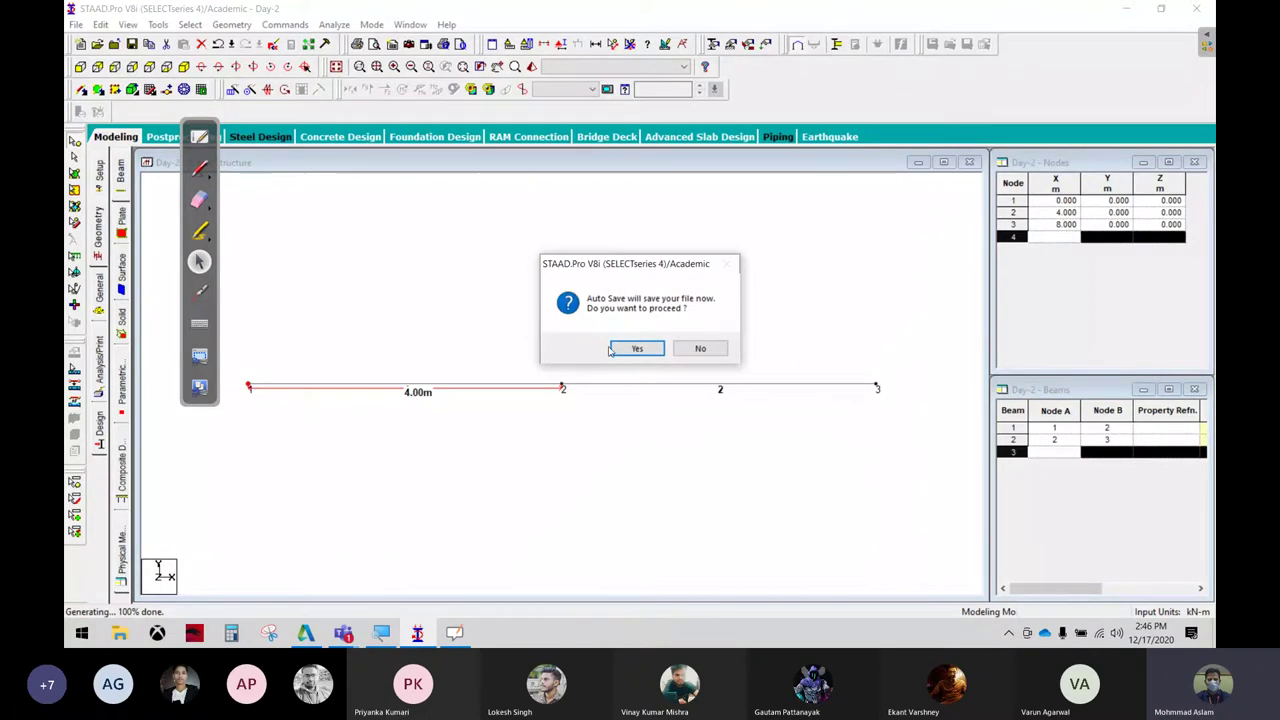
Dismiss the Auto Save prompt and add a beam from node 2 to node 3
click(634, 348)
click(548, 336)
click(613, 43)
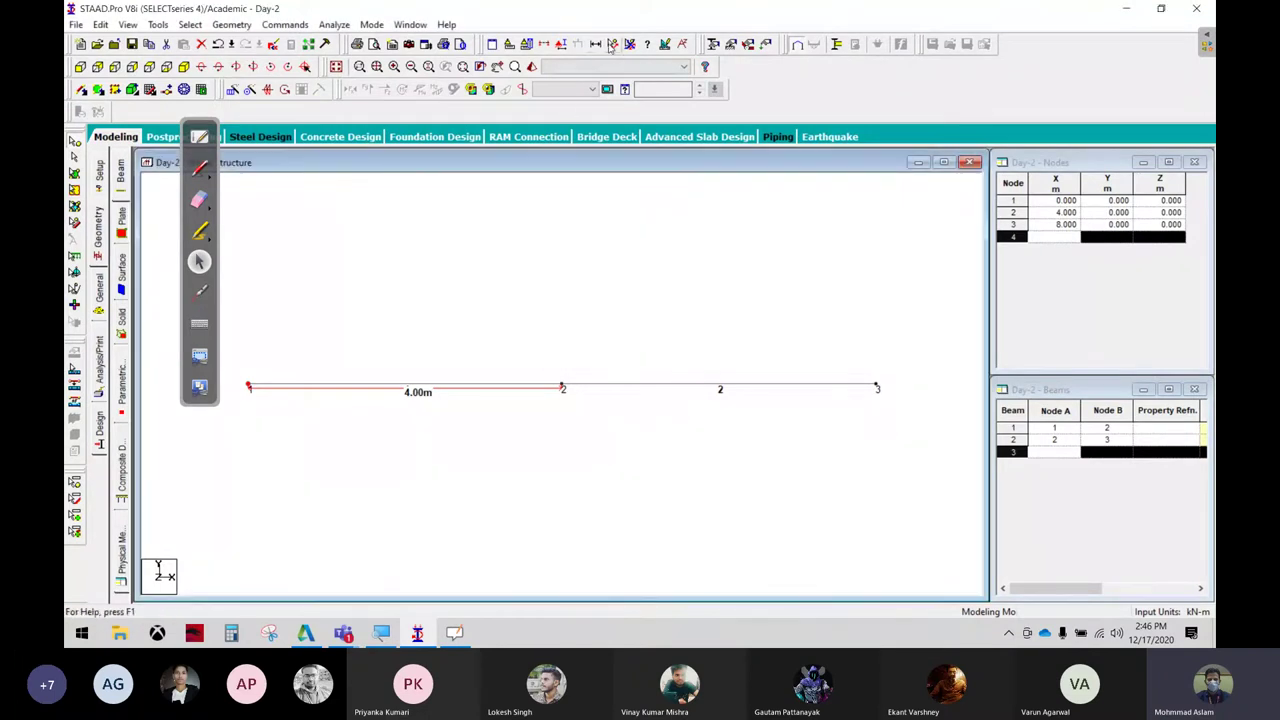
click(562, 387)
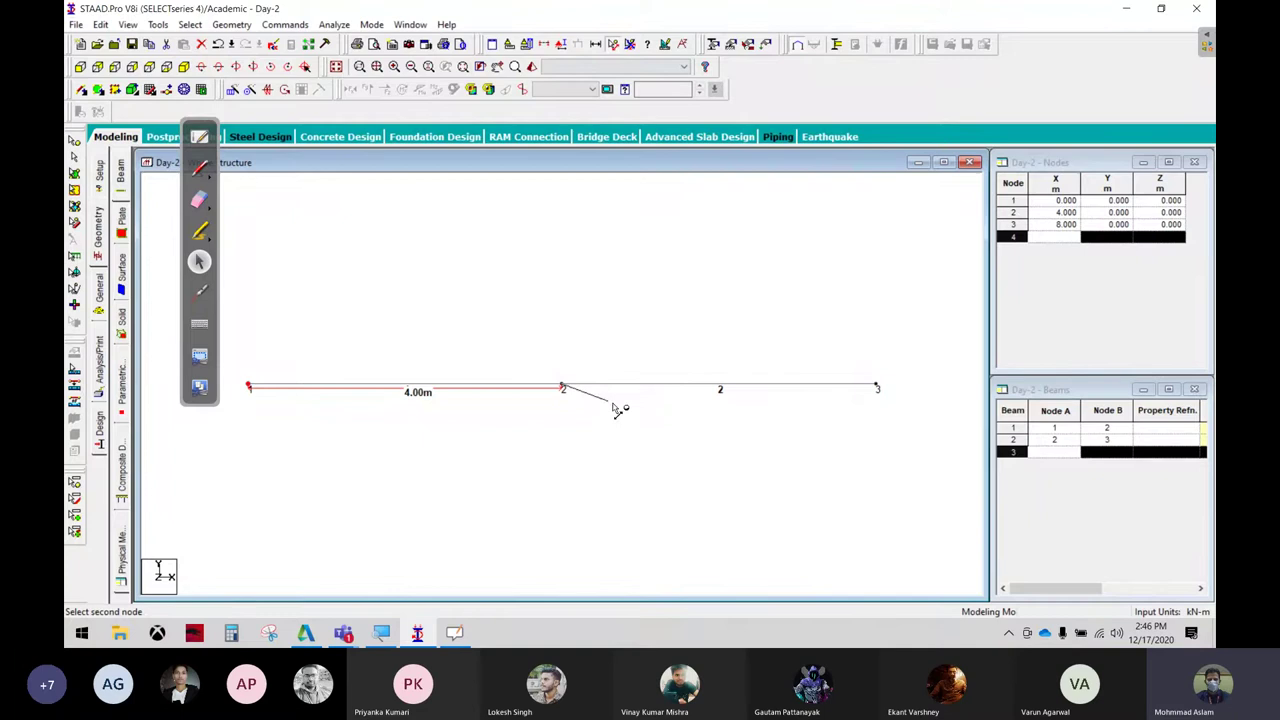
click(877, 388)
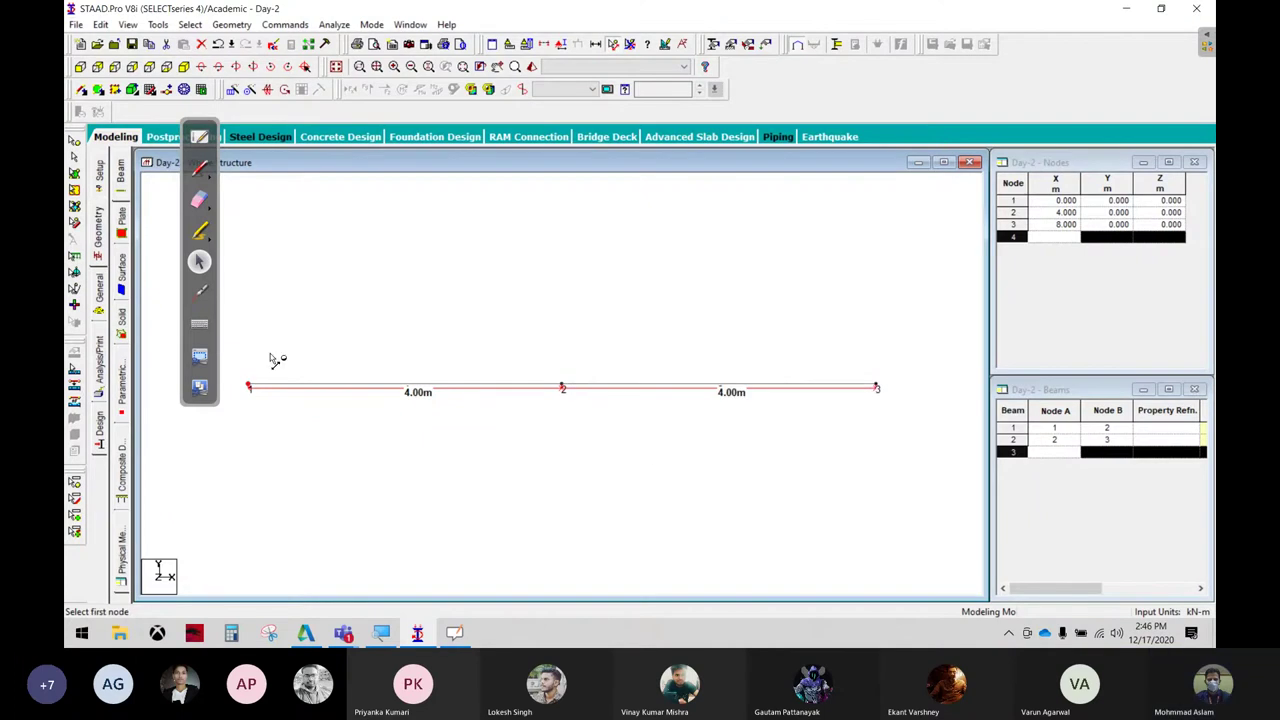
click(74, 157)
Delete all beams and nodes, then bring the OpenBoard sketch back
drag(284, 236, 924, 452)
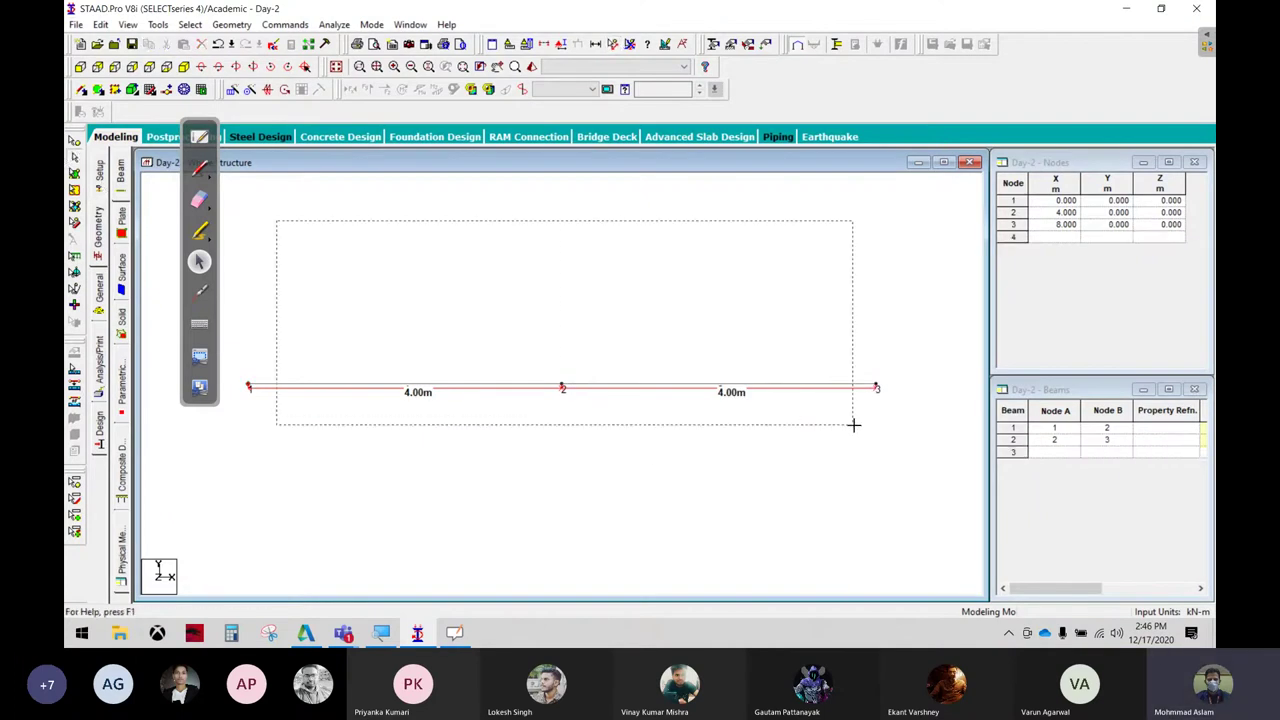
key(Delete)
key(Return)
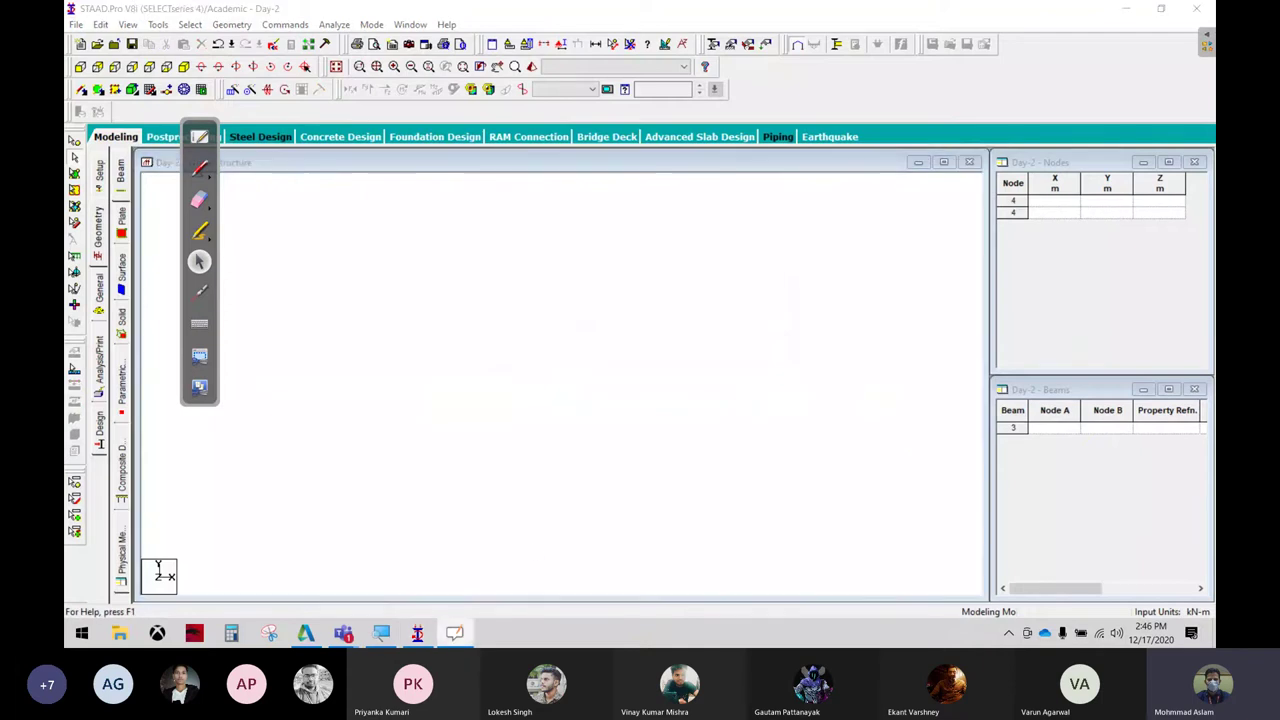
click(454, 633)
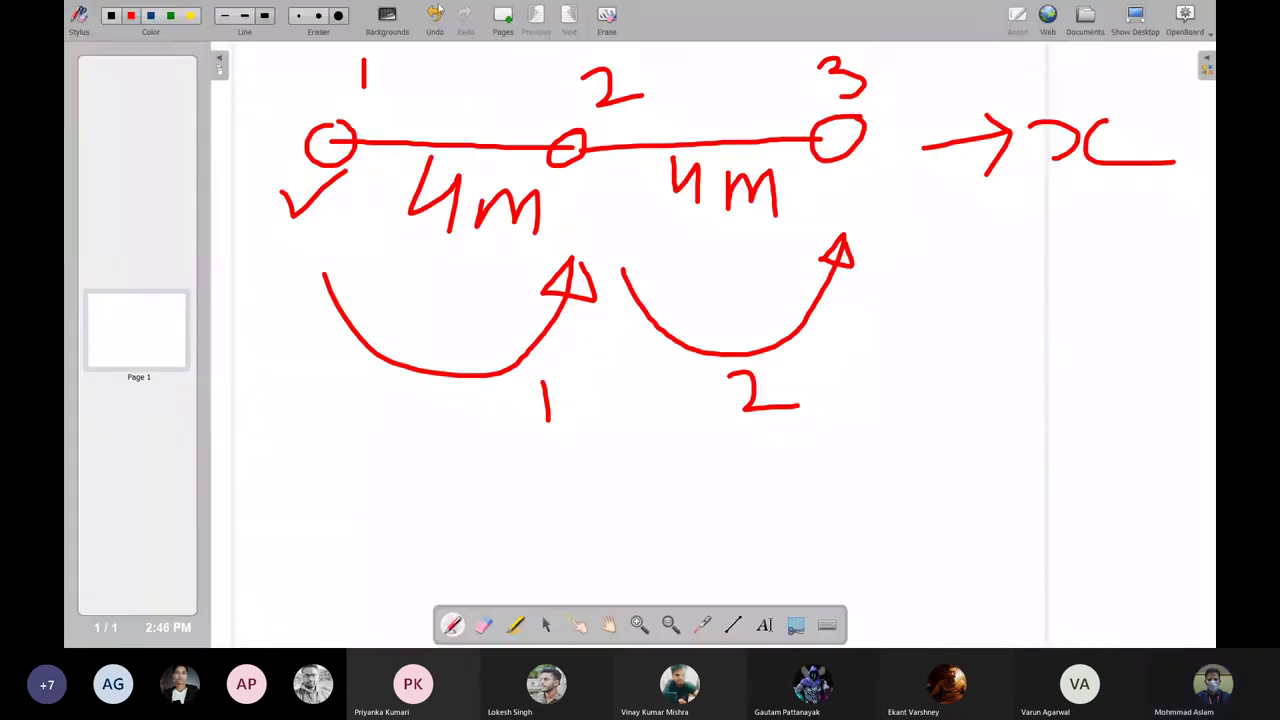
On a new page, sketch a beam line with spans of 4.5 m, 4.5 m and 3 m
click(502, 14)
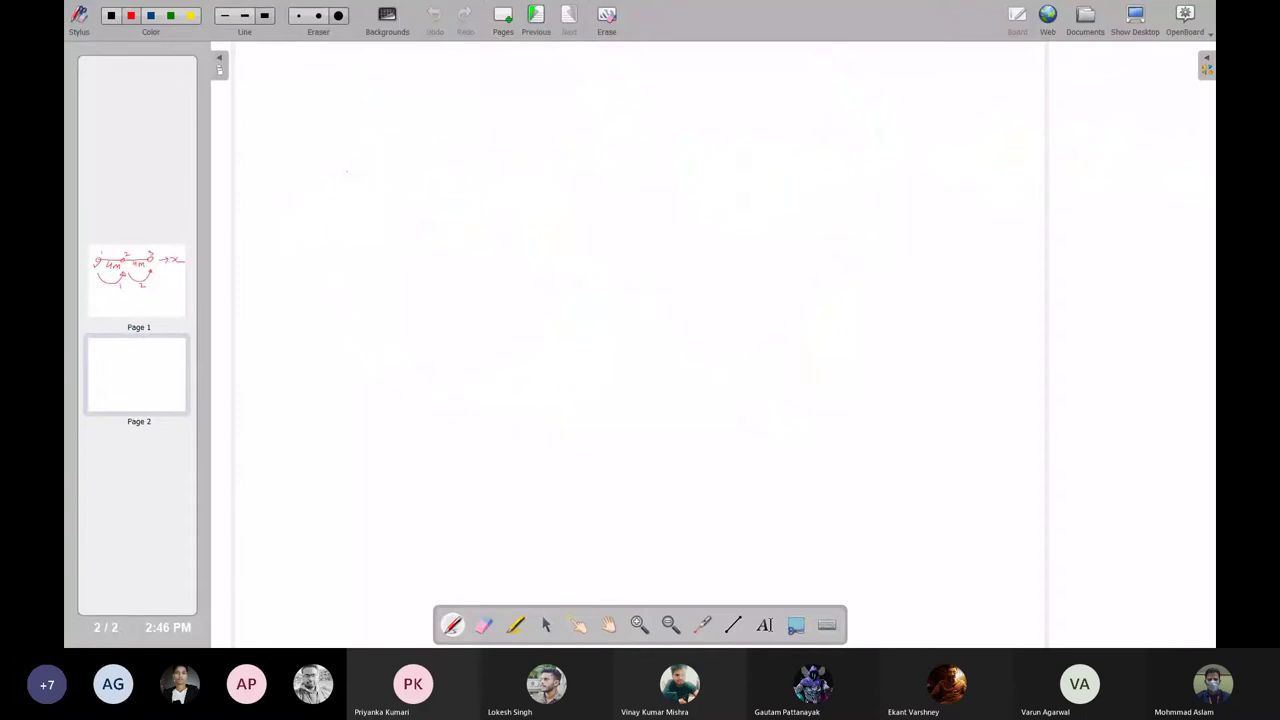
drag(327, 190, 650, 191)
mouse_move(432, 202)
mouse_down()
mouse_move(466, 218)
mouse_move(458, 270)
mouse_up()
mouse_move(498, 232)
mouse_down()
mouse_move(516, 258)
mouse_move(492, 270)
mouse_up()
mouse_move(534, 262)
mouse_down()
mouse_move(546, 236)
mouse_move(590, 268)
mouse_up()
drag(664, 183, 914, 175)
mouse_move(764, 213)
mouse_down()
mouse_move(790, 242)
mouse_move(792, 272)
mouse_move(812, 254)
mouse_move(808, 274)
mouse_up()
mouse_move(840, 258)
mouse_down()
mouse_move(843, 272)
mouse_move(877, 272)
mouse_up()
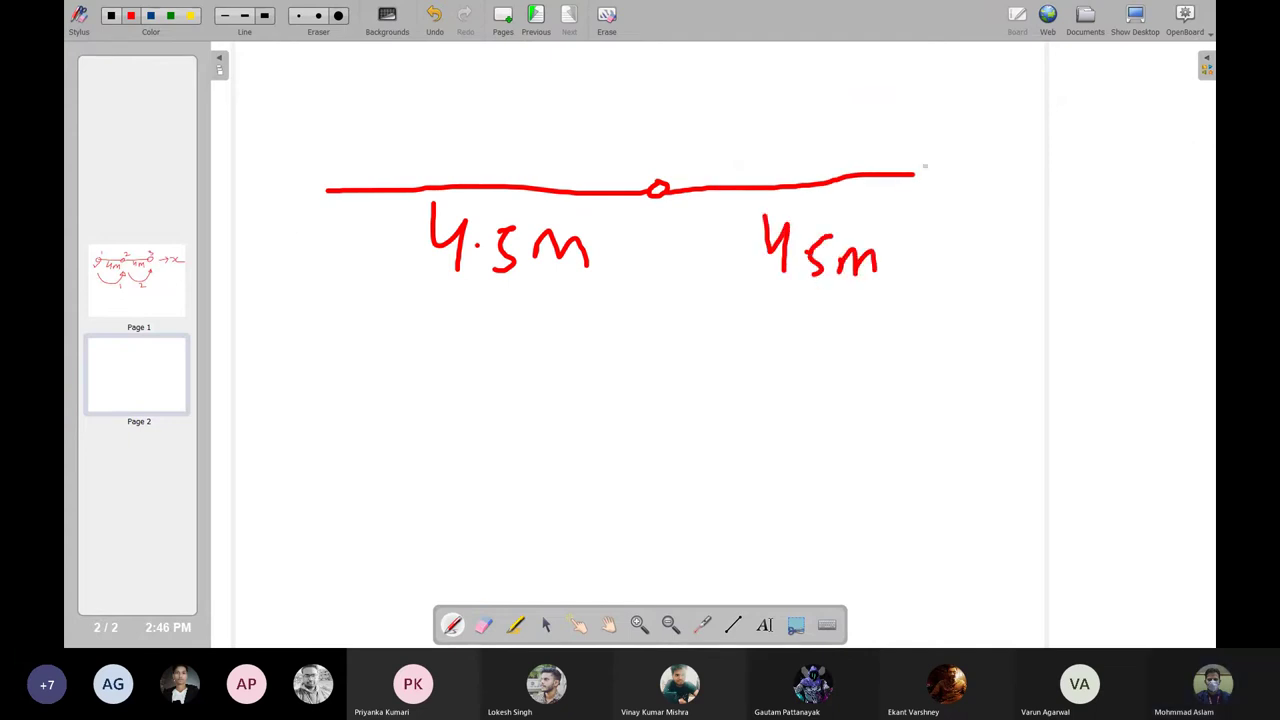
drag(922, 164, 1086, 152)
mouse_move(987, 196)
mouse_down()
mouse_move(998, 214)
mouse_move(966, 234)
mouse_move(1044, 236)
mouse_up()
drag(1086, 152, 1092, 142)
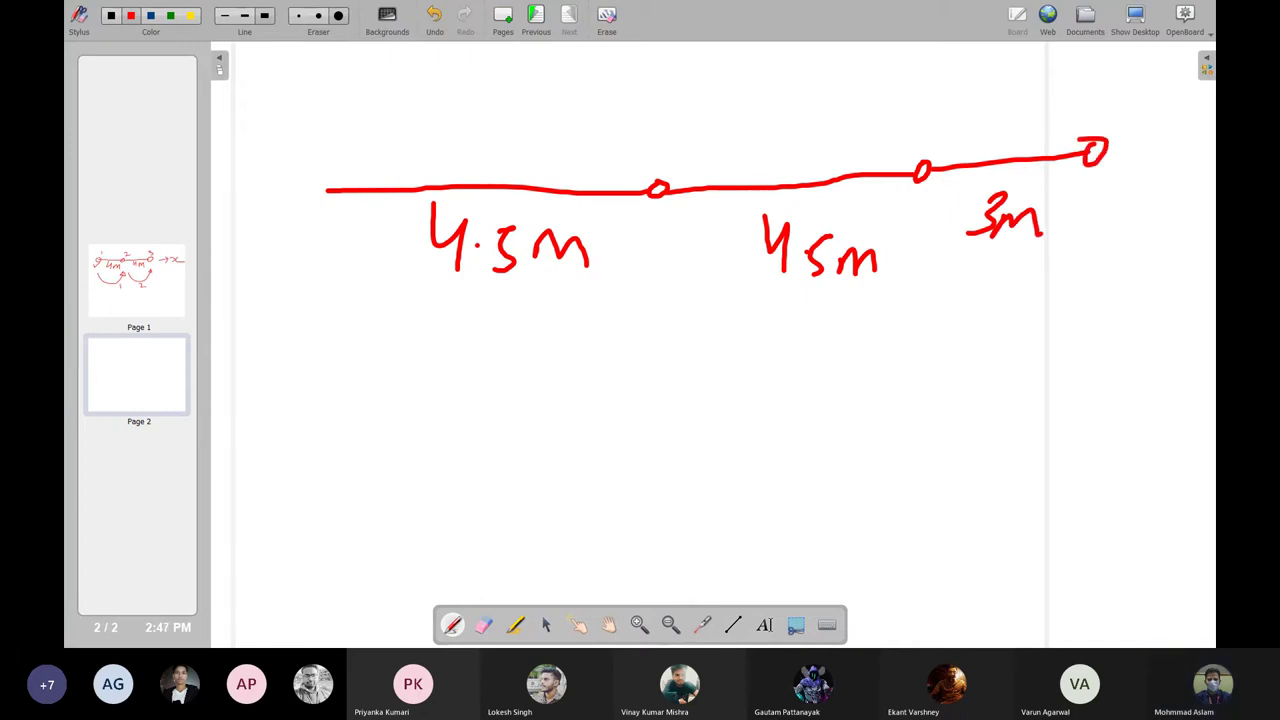
Number the sketched nodes 1 to 4 and underline the 4.5, 4.5 and 3 m lengths
mouse_move(338, 172)
mouse_down()
mouse_move(330, 212)
mouse_move(345, 170)
mouse_up()
drag(285, 198, 284, 228)
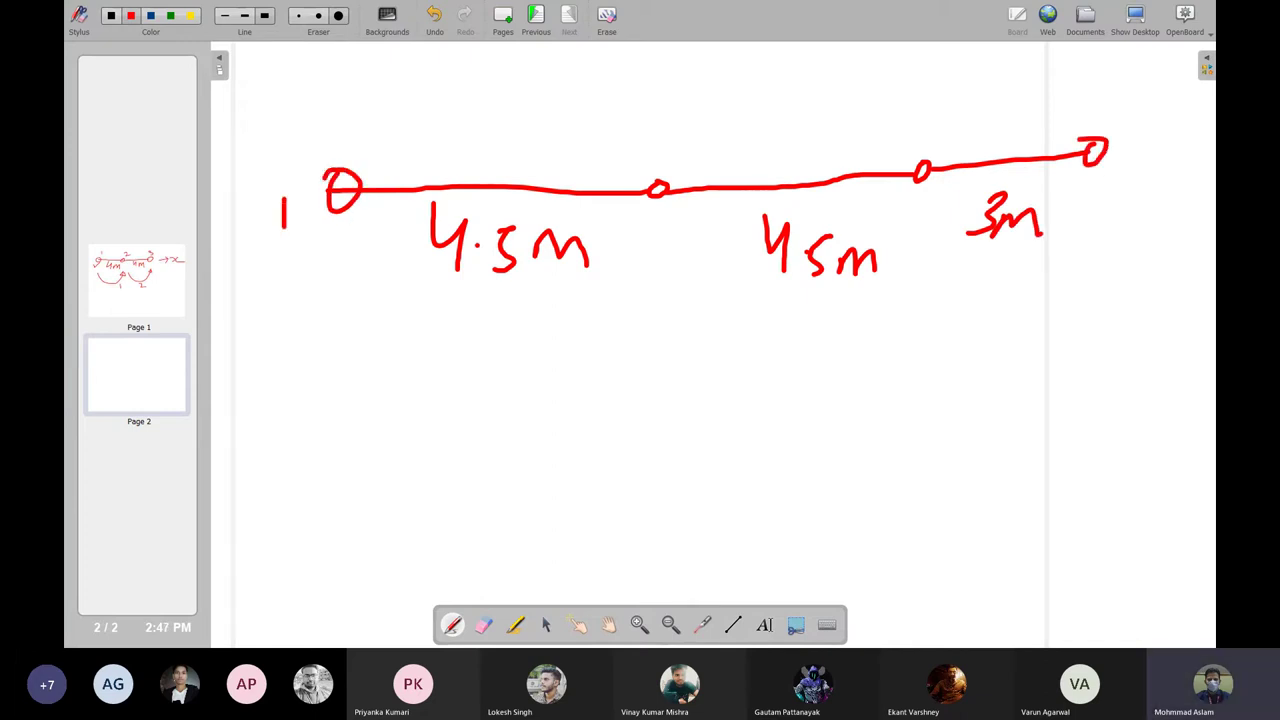
drag(652, 132, 686, 150)
mouse_move(886, 122)
mouse_down()
mouse_move(905, 150)
mouse_move(942, 150)
mouse_up()
mouse_move(1100, 60)
mouse_down()
mouse_move(1096, 86)
mouse_move(1127, 86)
mouse_up()
drag(1124, 68, 1116, 122)
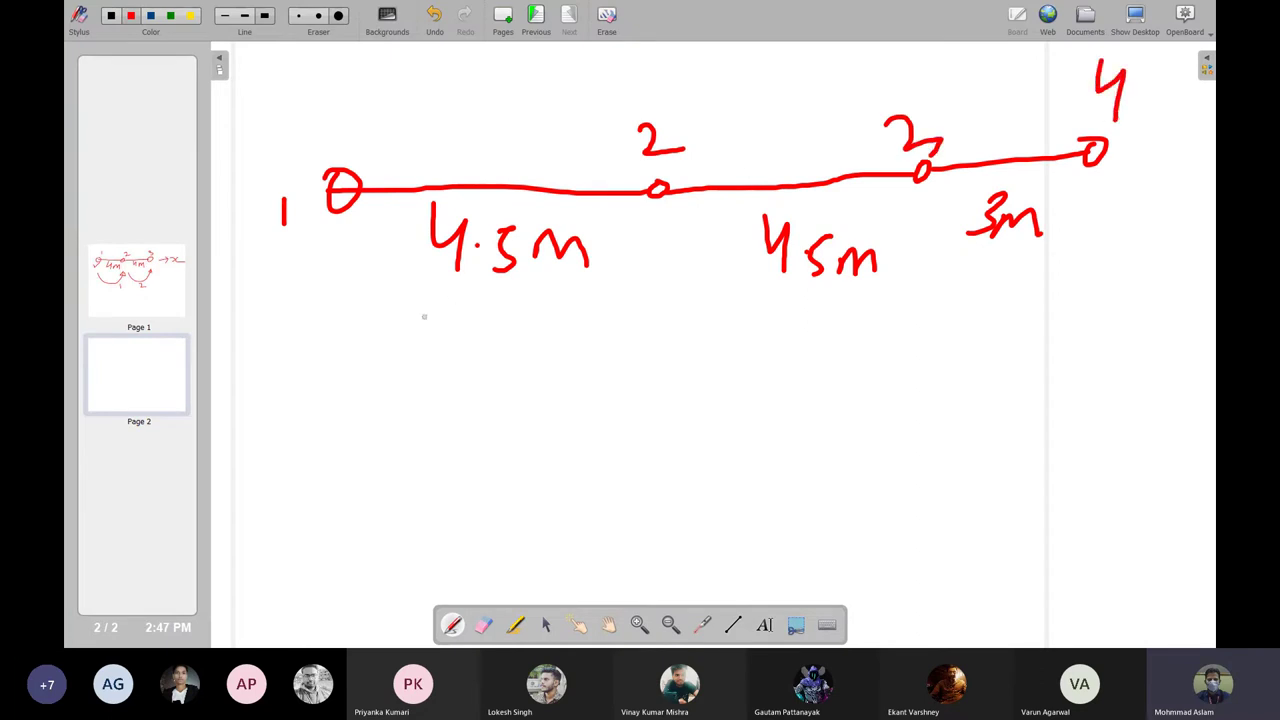
drag(424, 316, 556, 310)
drag(772, 328, 898, 312)
drag(1000, 278, 1058, 252)
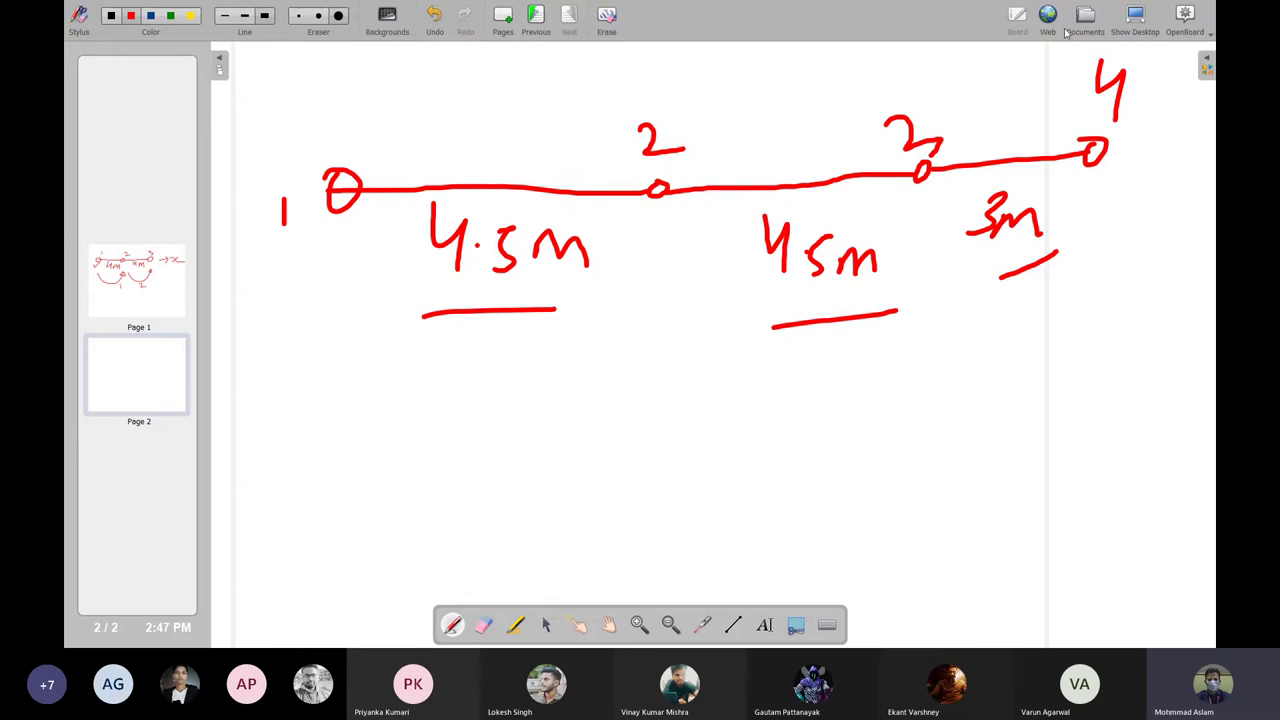
Back in STAAD.Pro, box-select node 1 in the structure view
click(1136, 15)
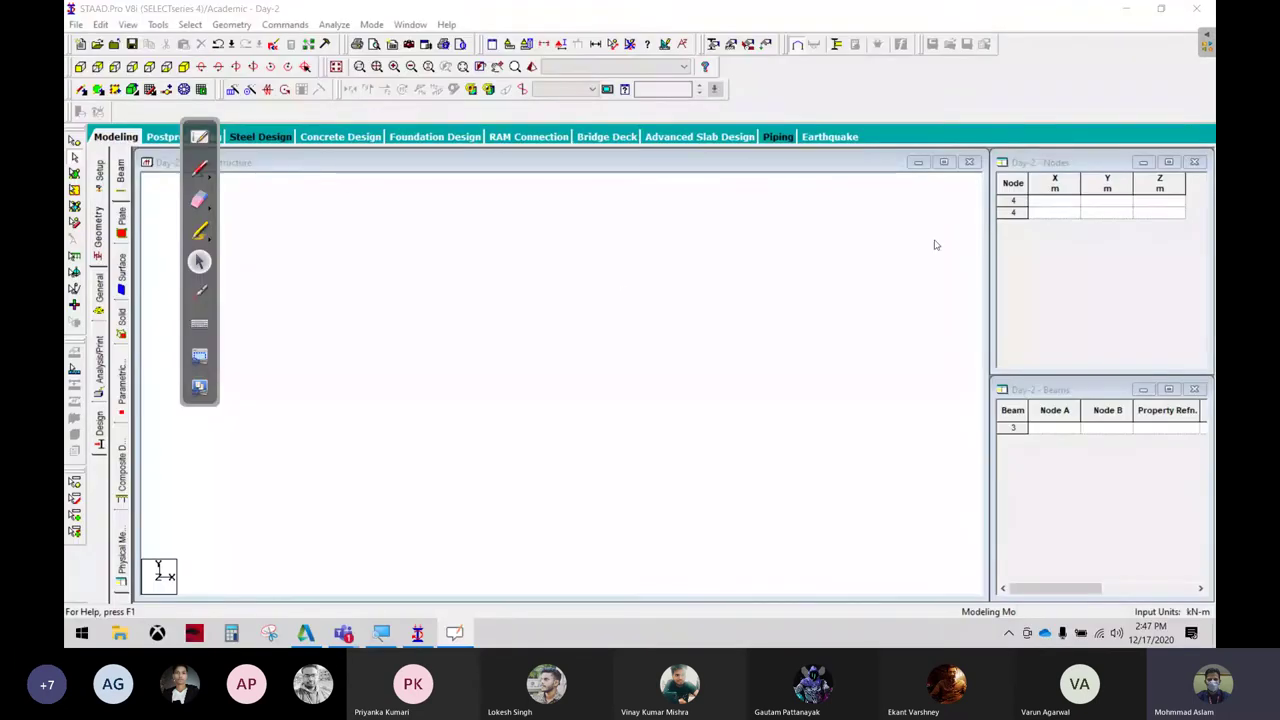
click(1030, 205)
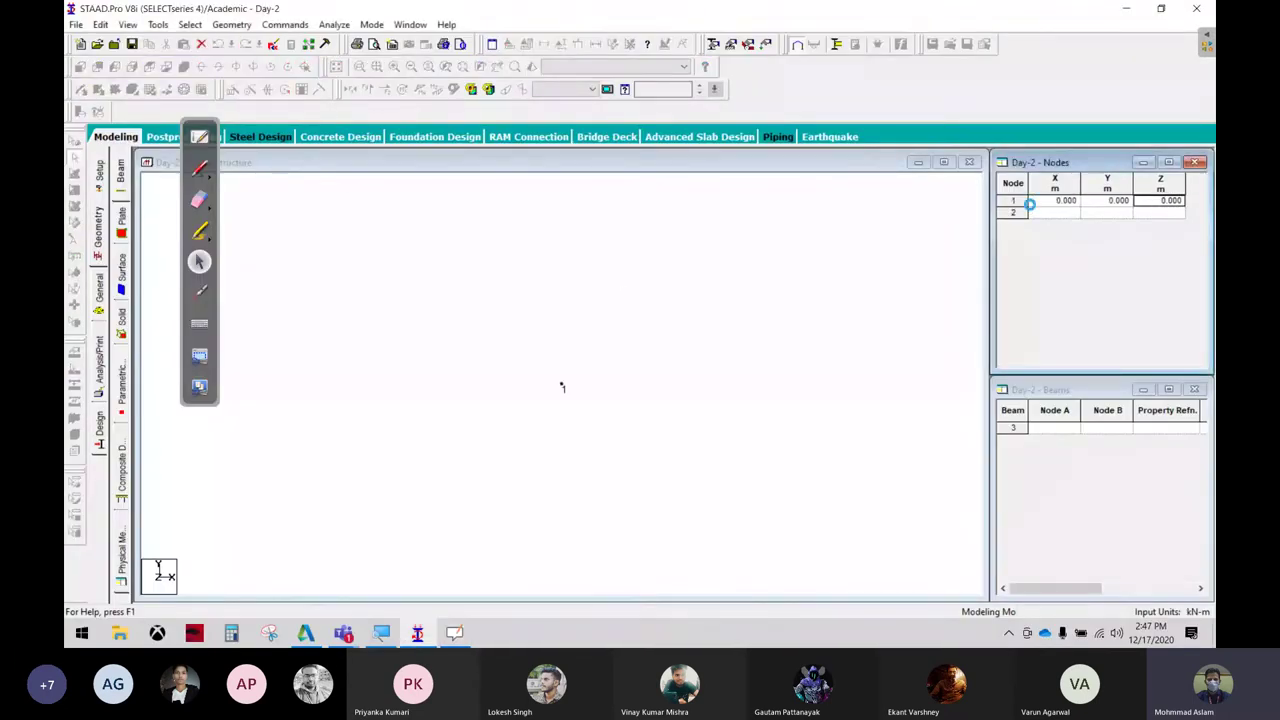
click(800, 271)
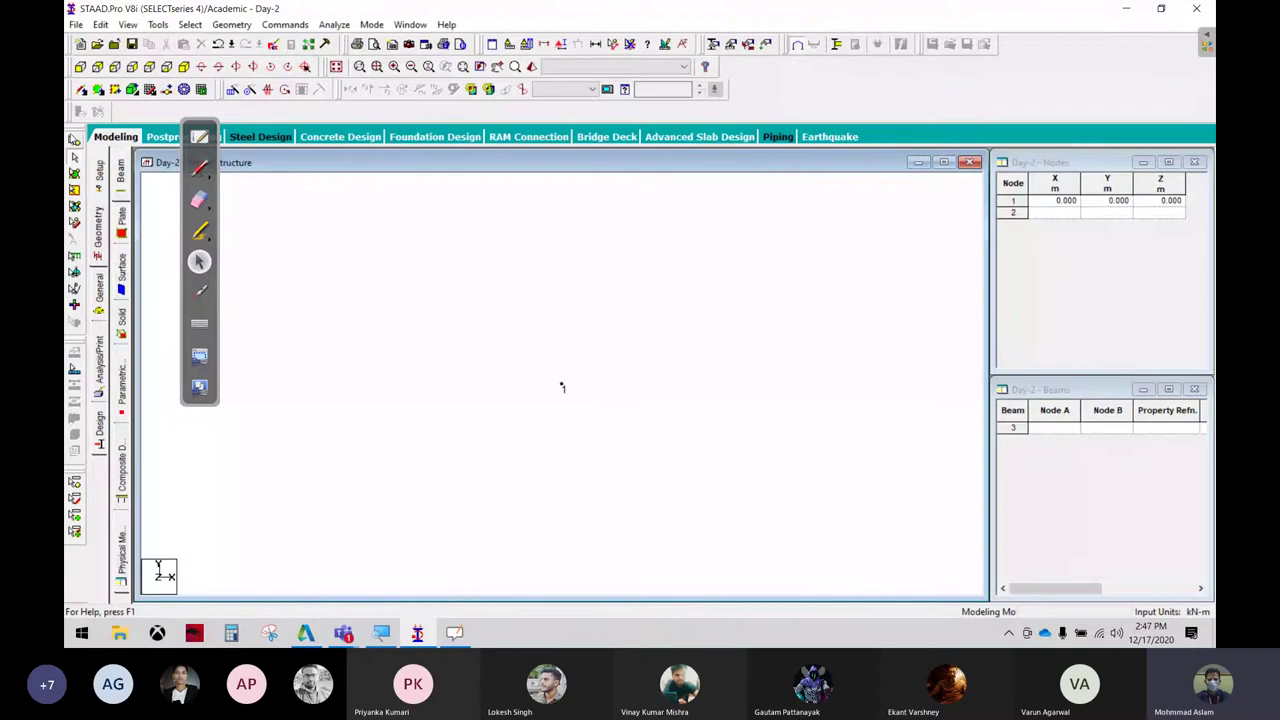
drag(487, 301, 623, 437)
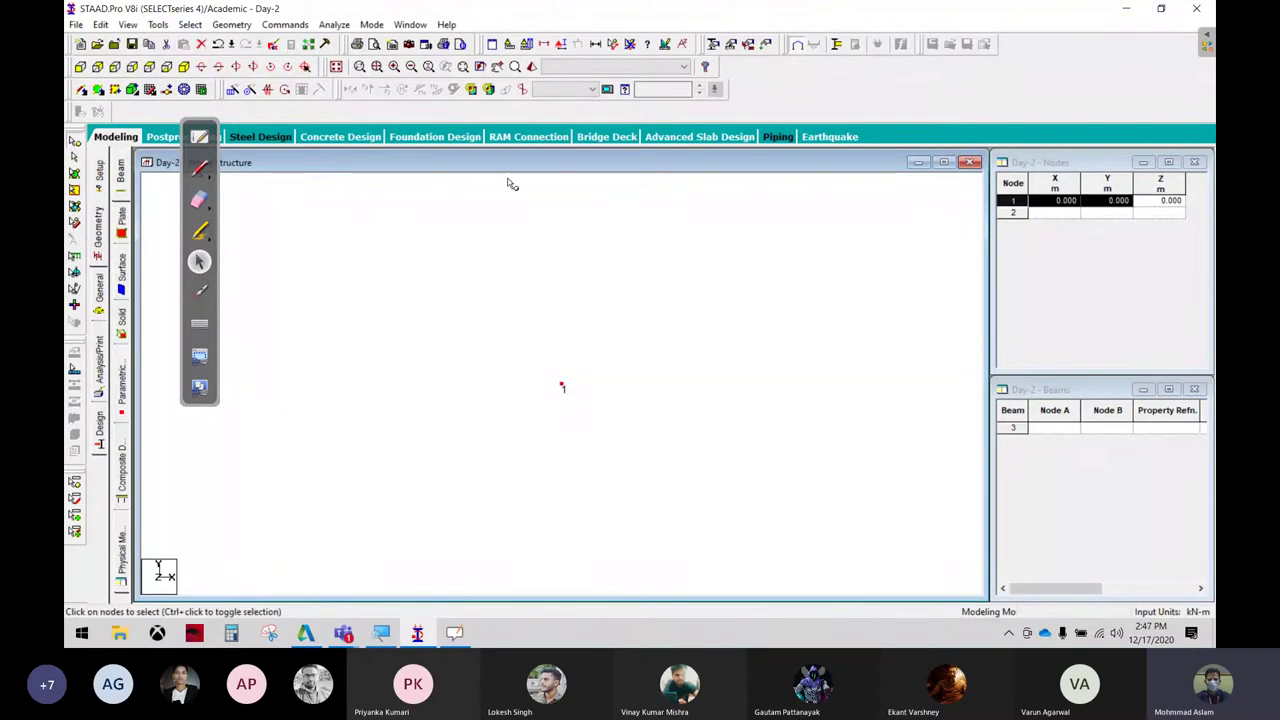
Set the Translational Repeat to global X with 3 steps
click(232, 90)
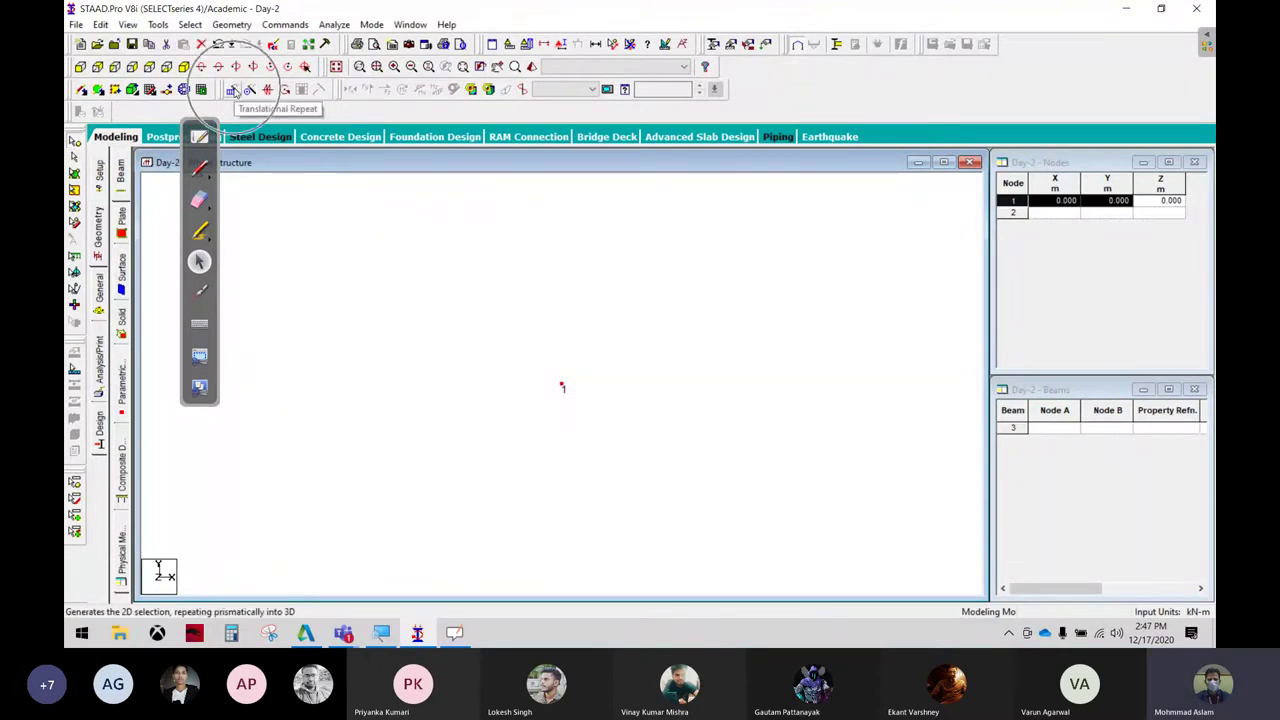
click(232, 90)
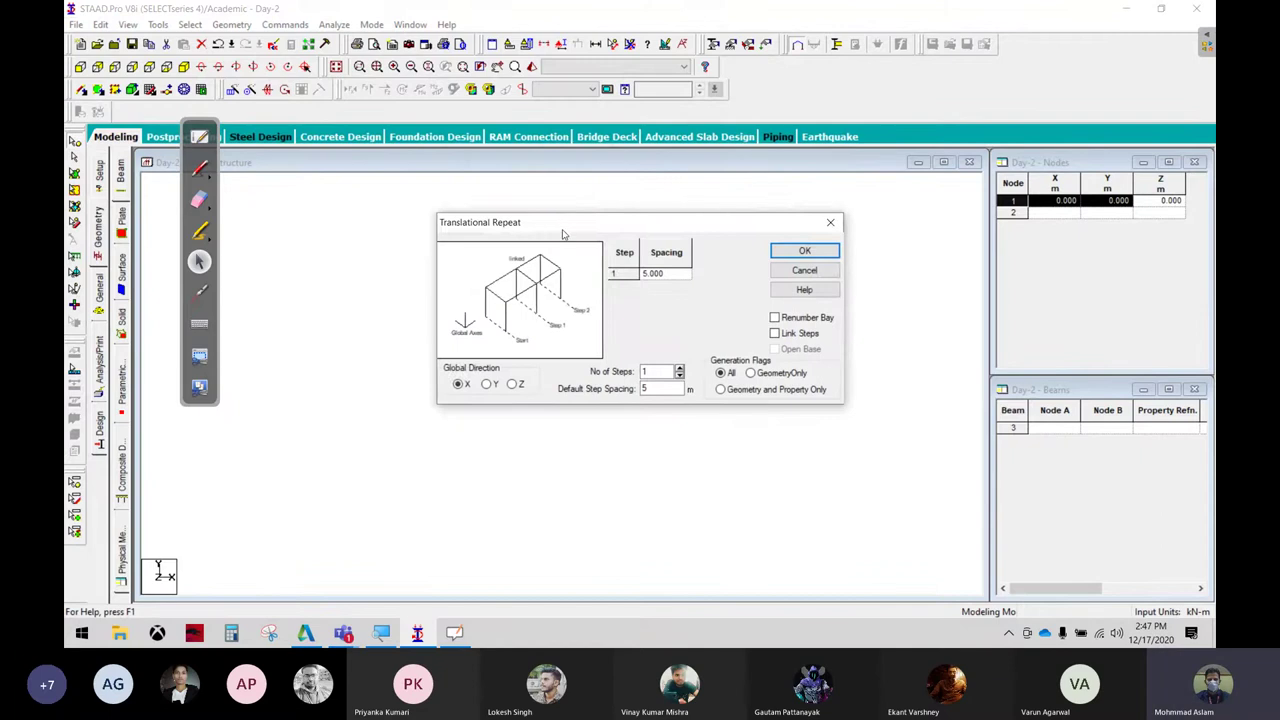
drag(563, 230, 555, 76)
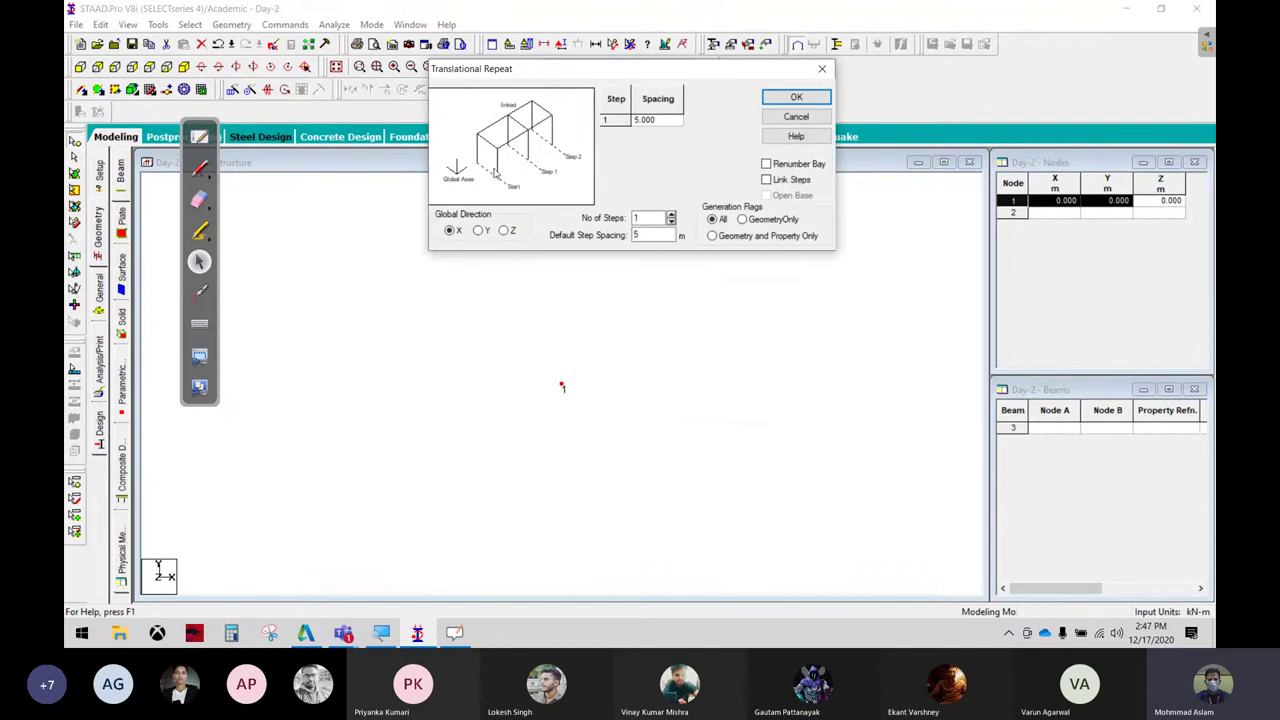
click(451, 232)
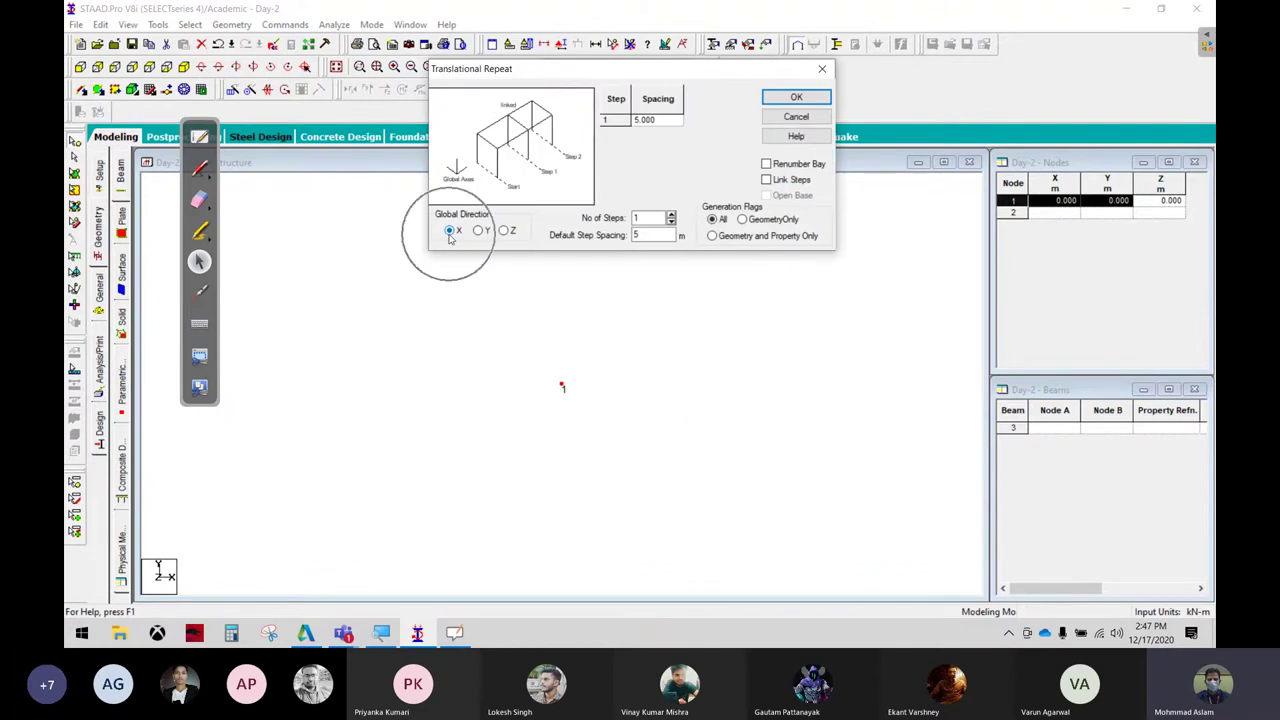
click(671, 215)
click(671, 215)
Circle the step count in red ink, then toggle No of Steps down and back to 3
click(199, 168)
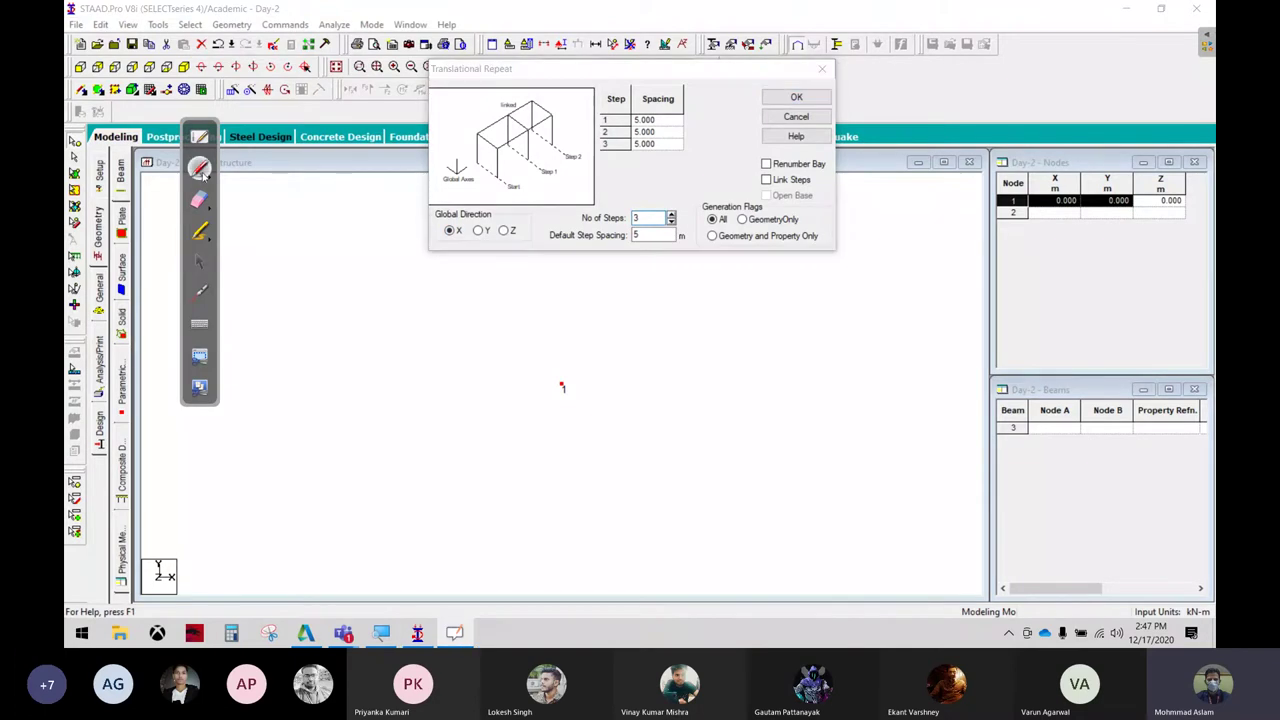
mouse_move(671, 210)
mouse_down()
mouse_move(606, 190)
mouse_move(654, 228)
mouse_move(682, 214)
mouse_up()
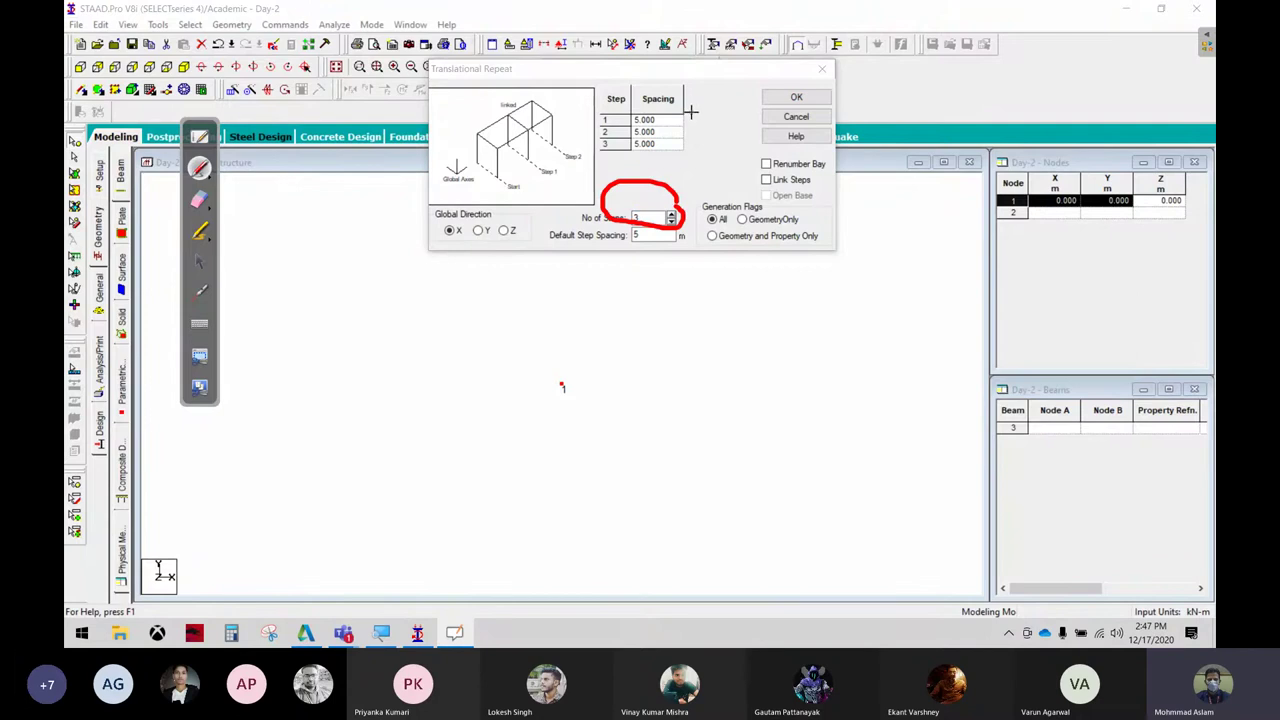
drag(716, 113, 682, 158)
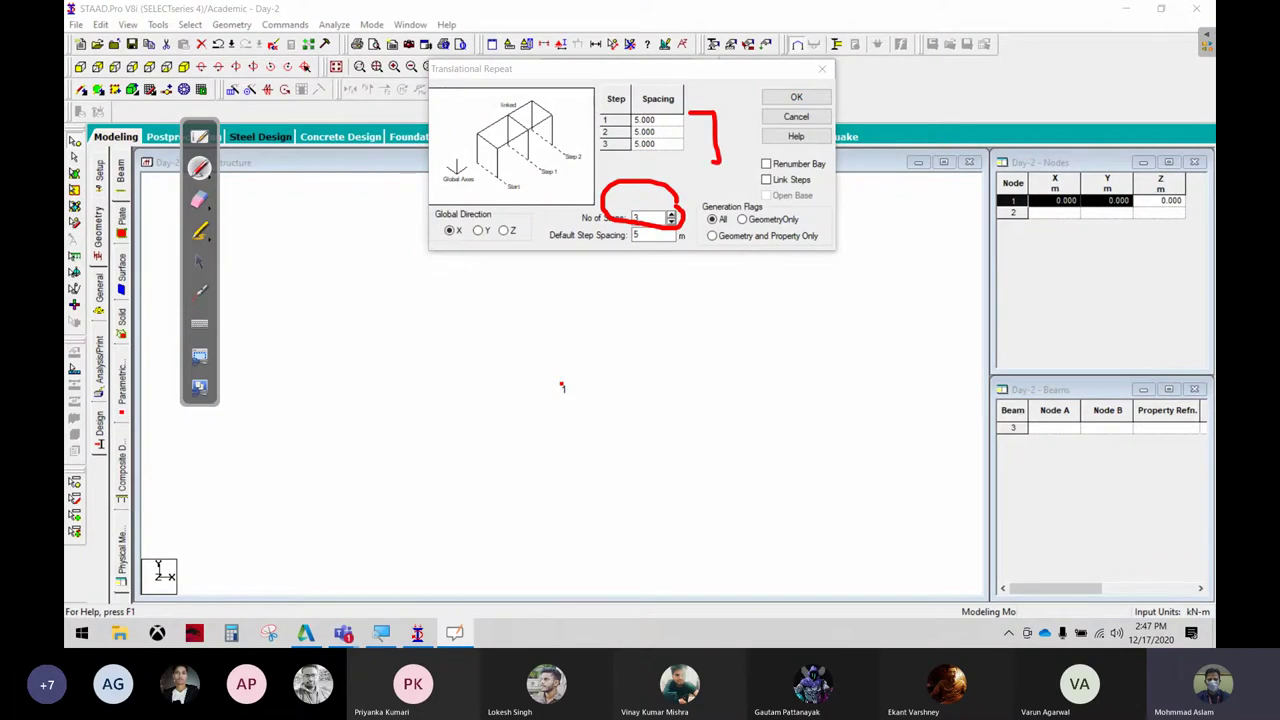
click(199, 261)
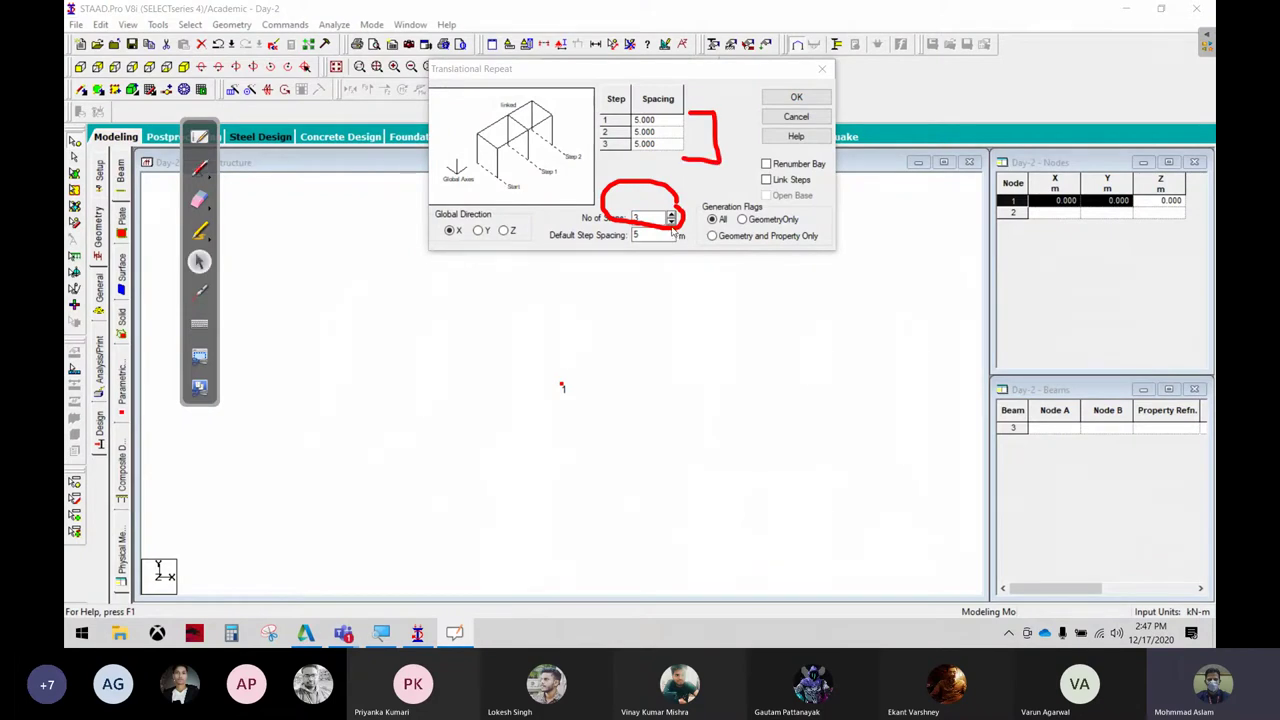
click(673, 223)
click(673, 223)
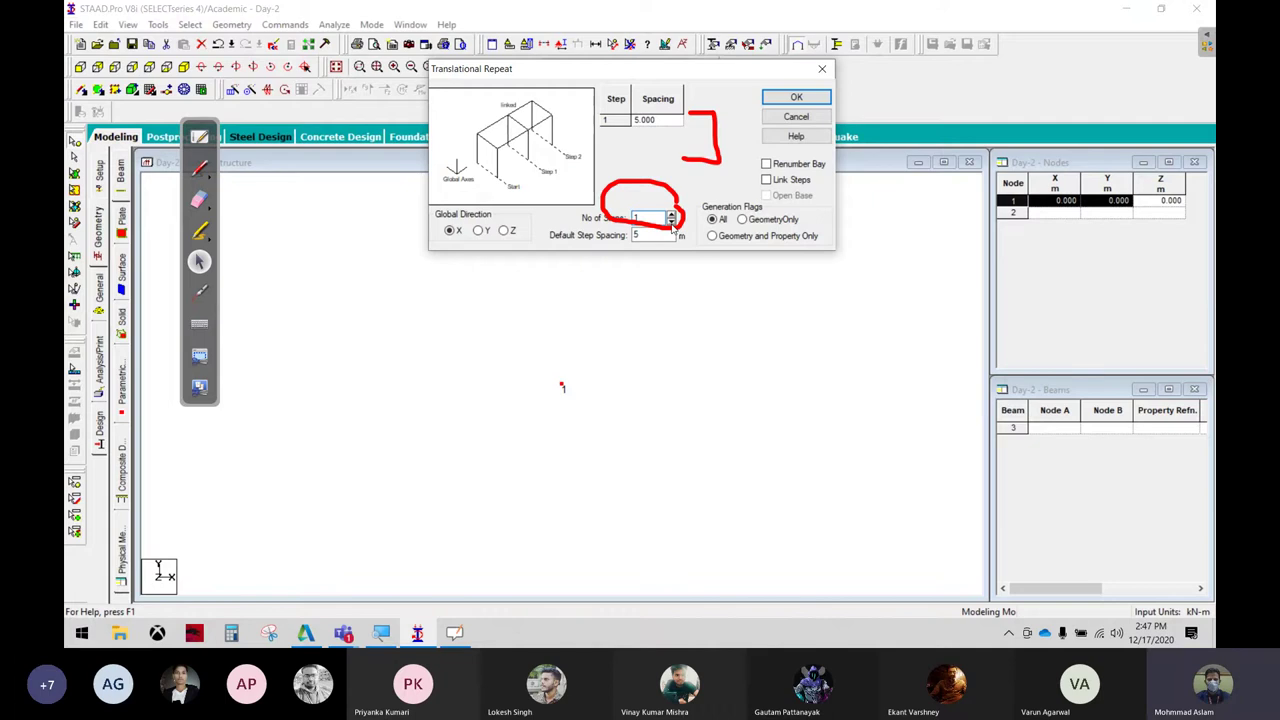
click(673, 214)
click(673, 214)
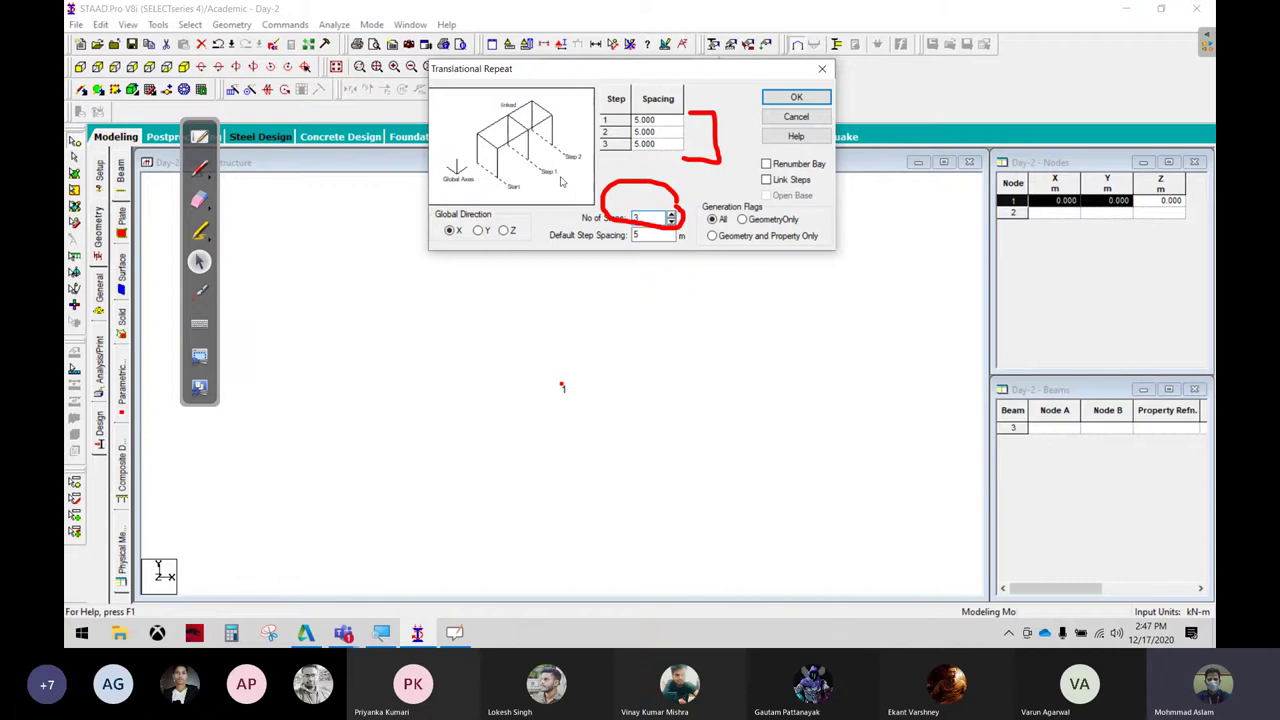
Erase the annotations and cross out the default 5 m step spacing
key(Tab)
click(201, 201)
drag(600, 230, 705, 140)
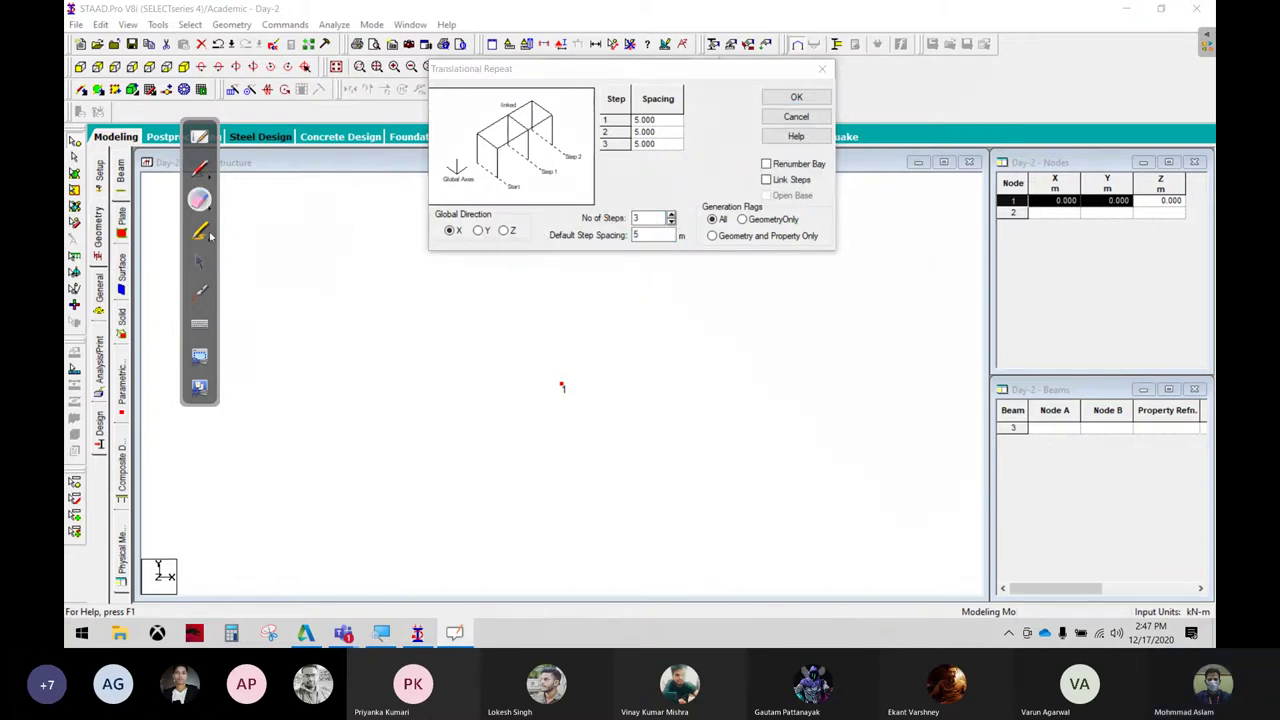
click(200, 168)
mouse_move(650, 268)
mouse_down()
mouse_move(685, 238)
mouse_move(650, 268)
mouse_up()
mouse_move(680, 222)
mouse_down()
mouse_move(610, 258)
mouse_move(663, 262)
mouse_up()
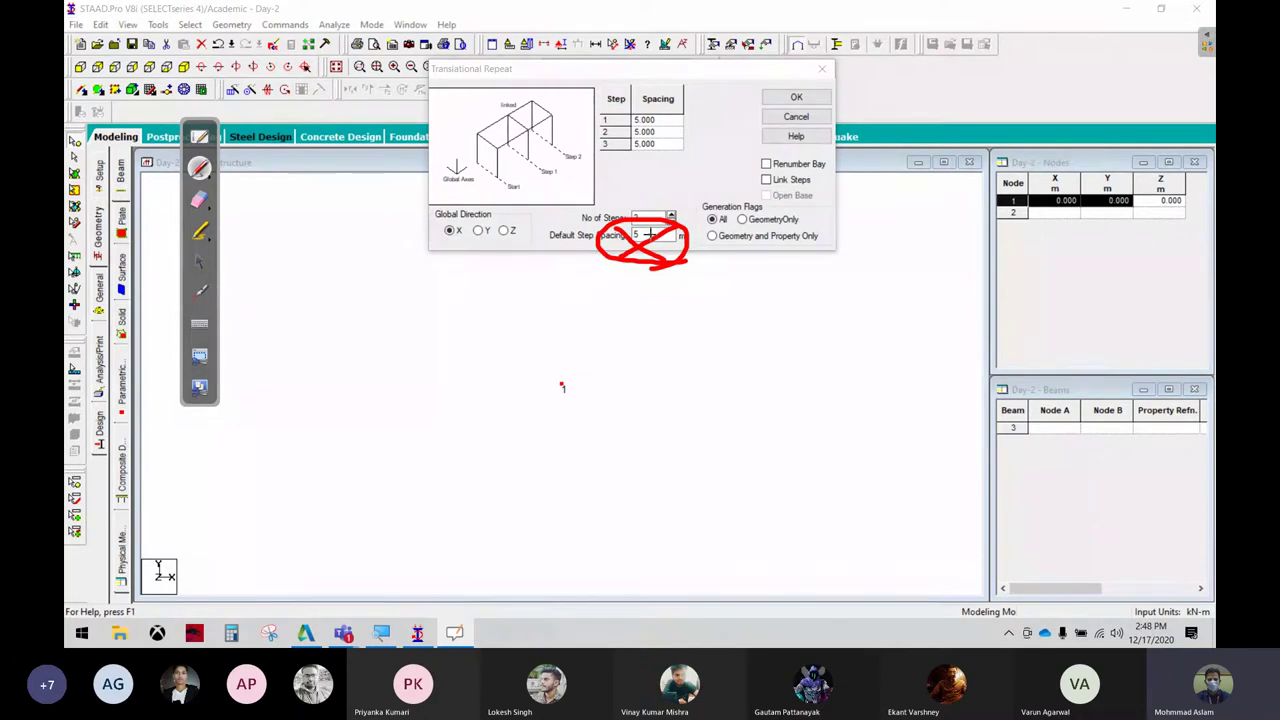
Enter step spacings of 4.5, 4.5 and 3 in the repeat table
mouse_move(690, 114)
mouse_down()
mouse_move(704, 151)
mouse_move(785, 110)
mouse_up()
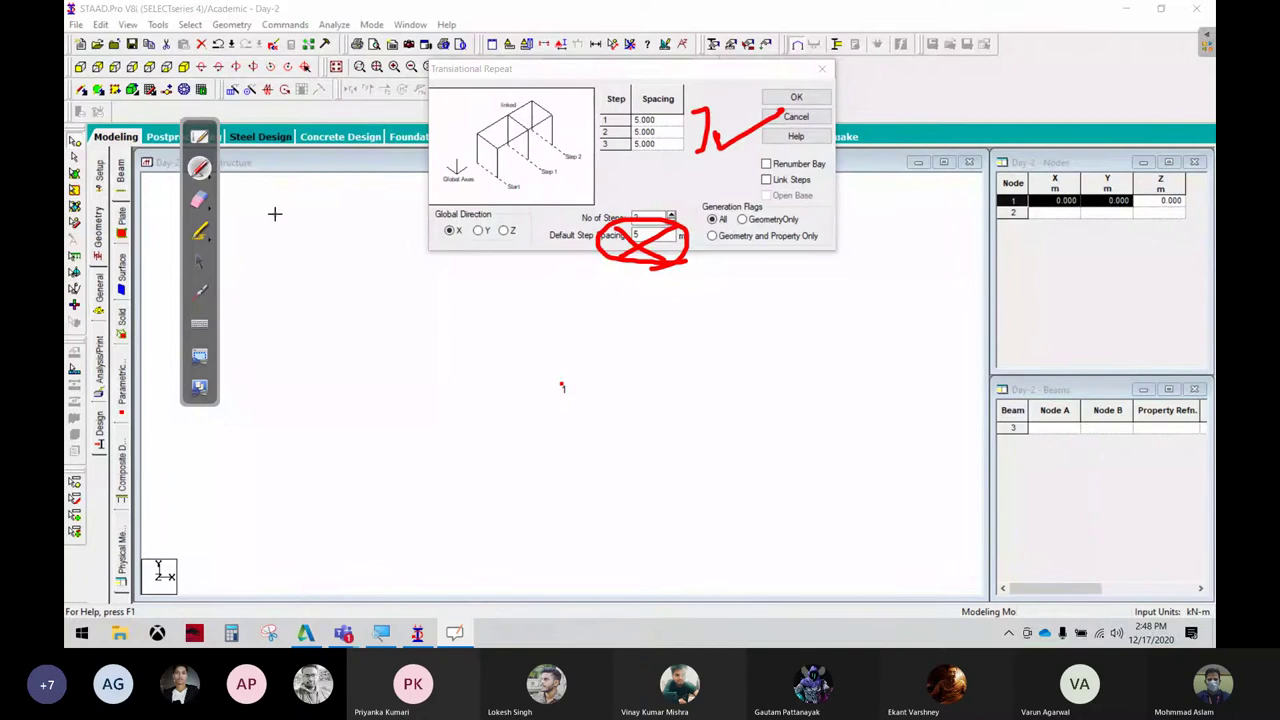
click(199, 261)
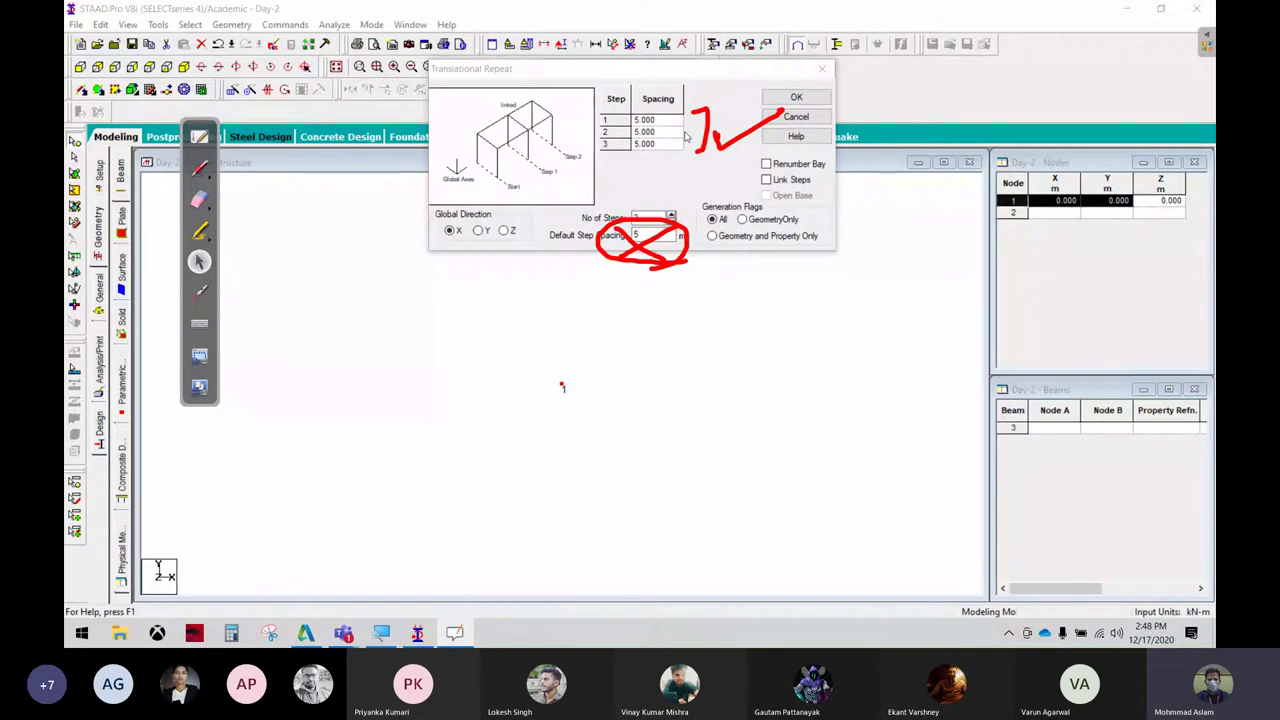
click(656, 120)
text(4.5)
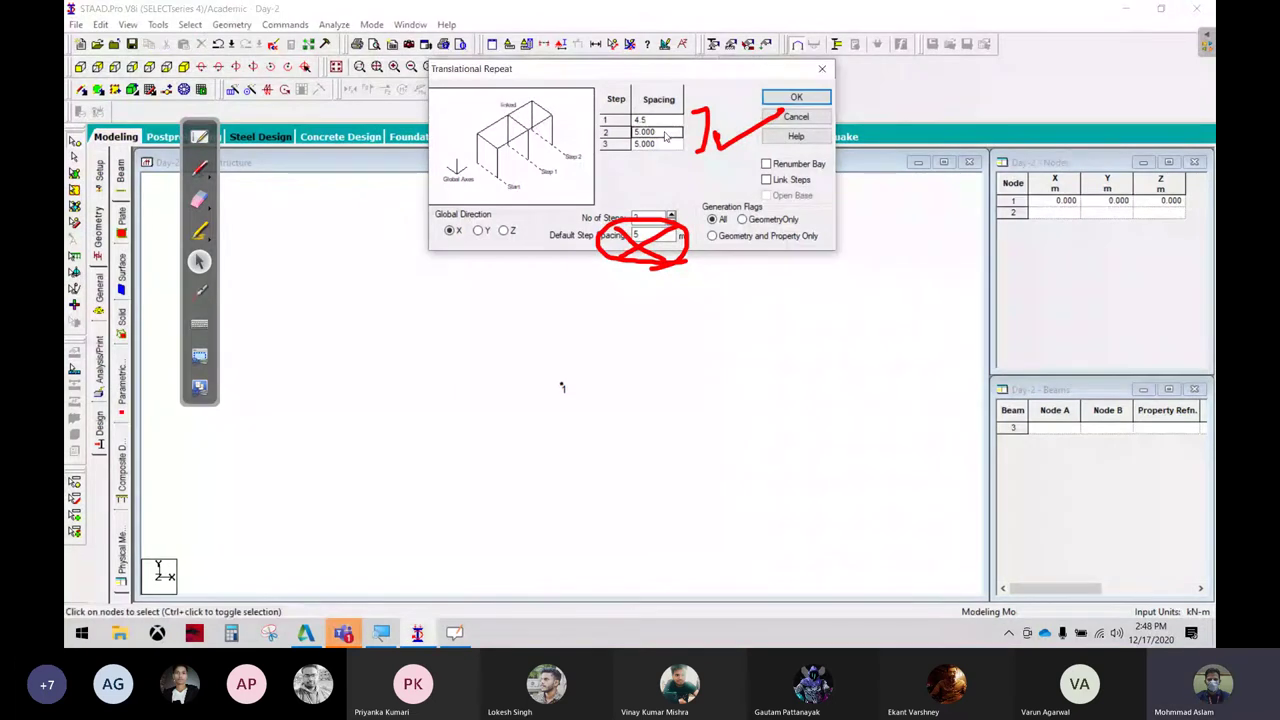
text(4.5)
click(668, 145)
text(3)
Apply the linked repeat, dismissing the selection warnings, to generate the beams
click(796, 97)
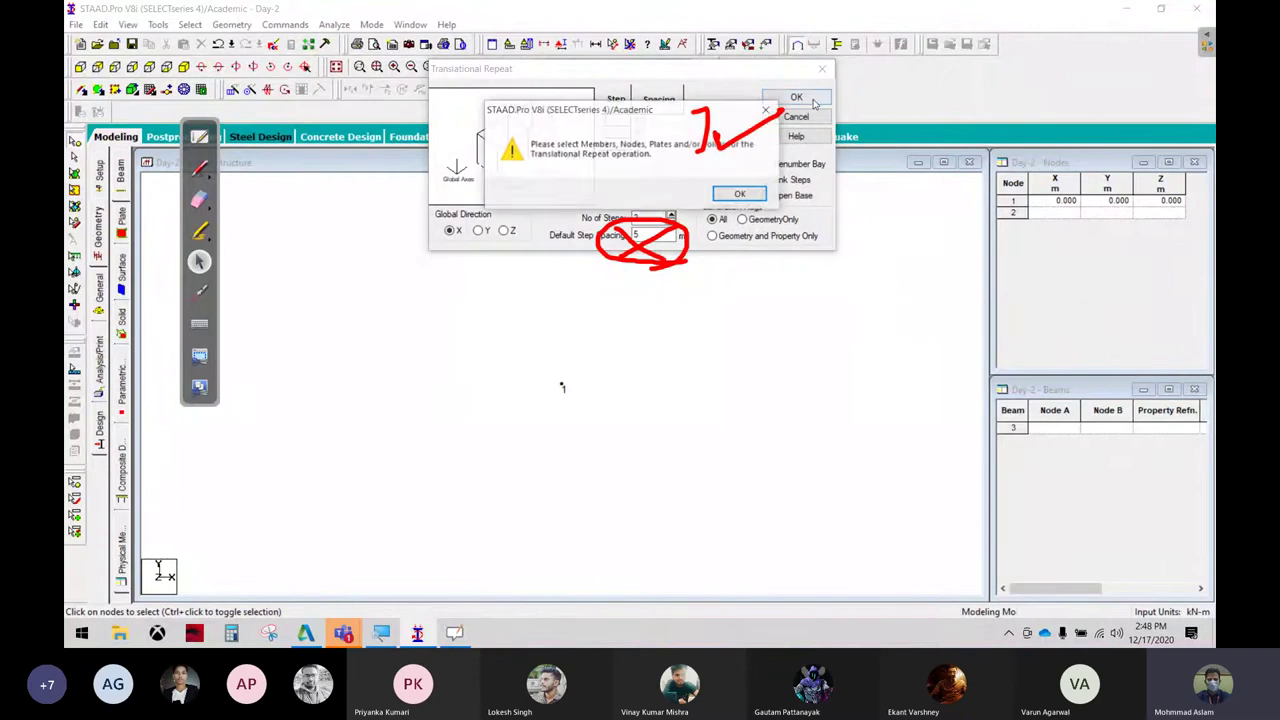
click(741, 194)
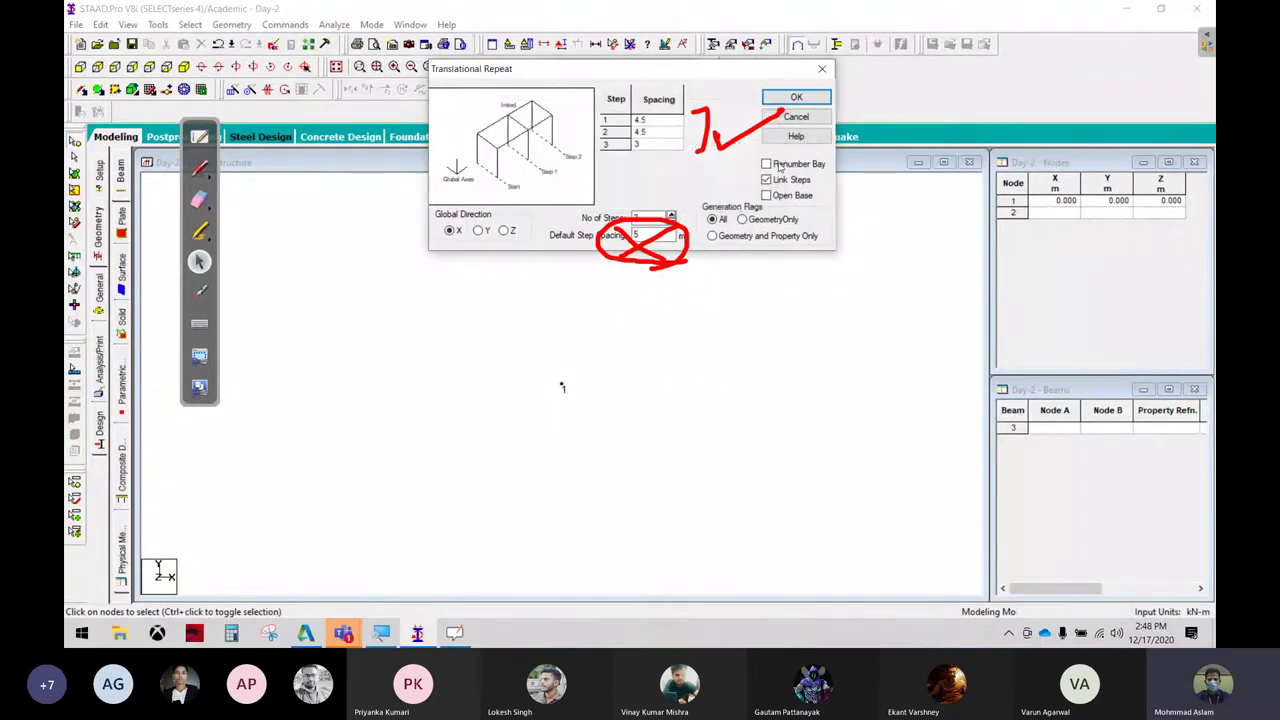
click(797, 100)
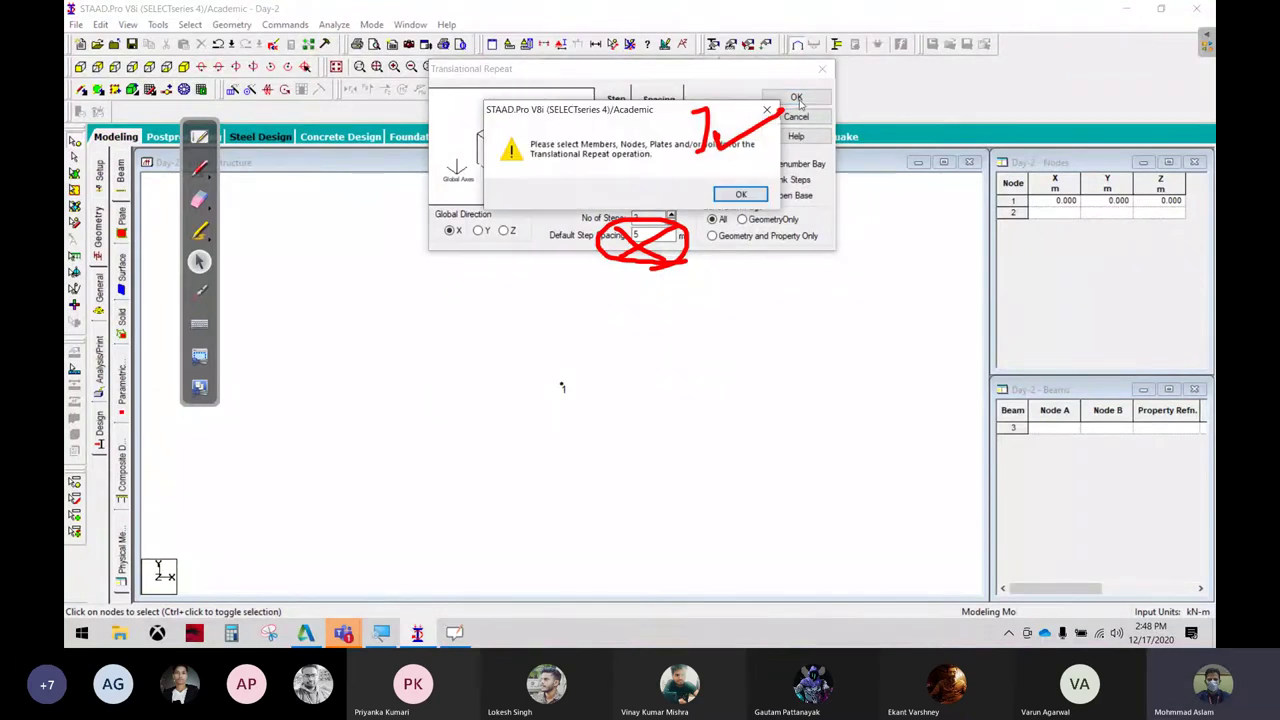
click(746, 195)
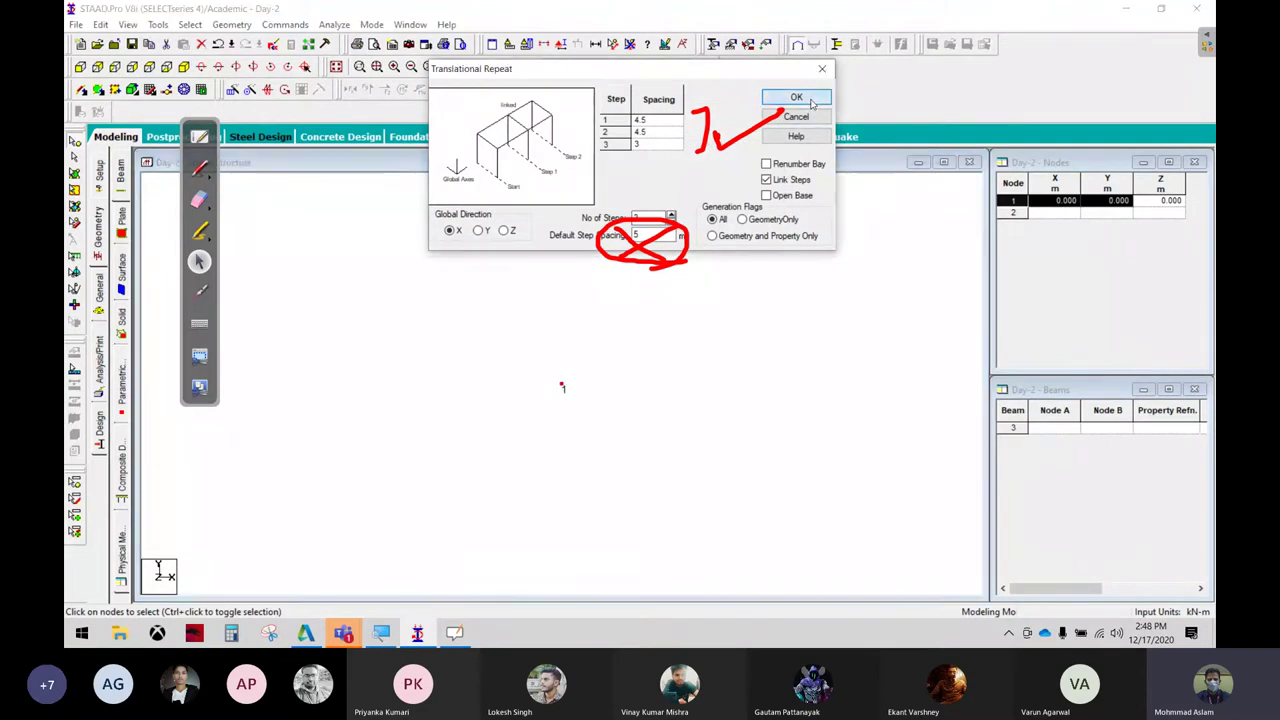
key(Return)
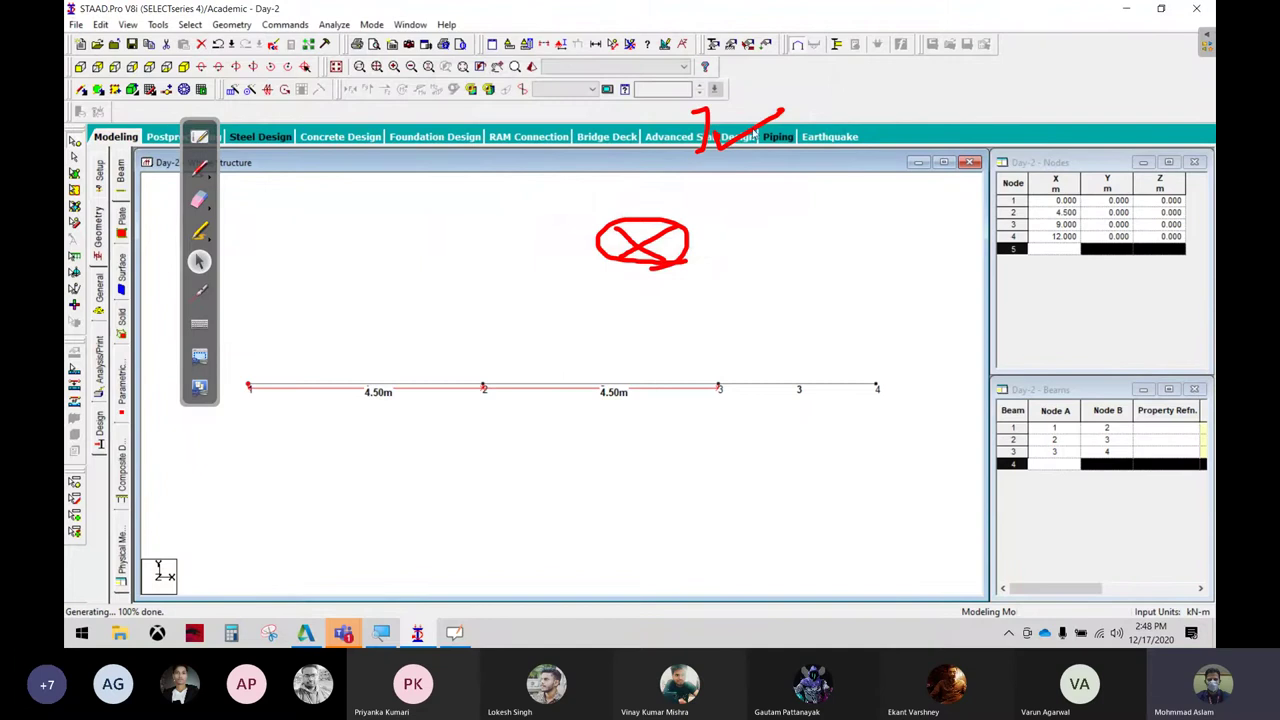
Add a beam joining node 3 to node 4
click(612, 44)
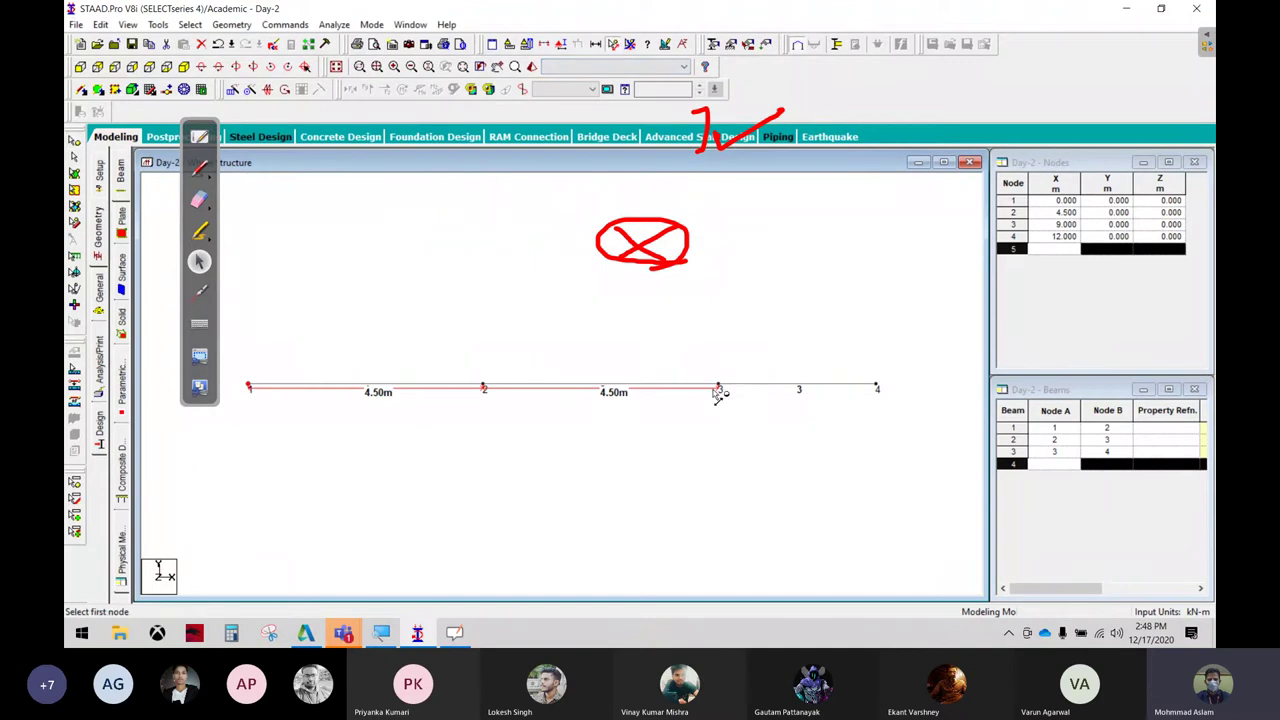
click(720, 389)
click(877, 388)
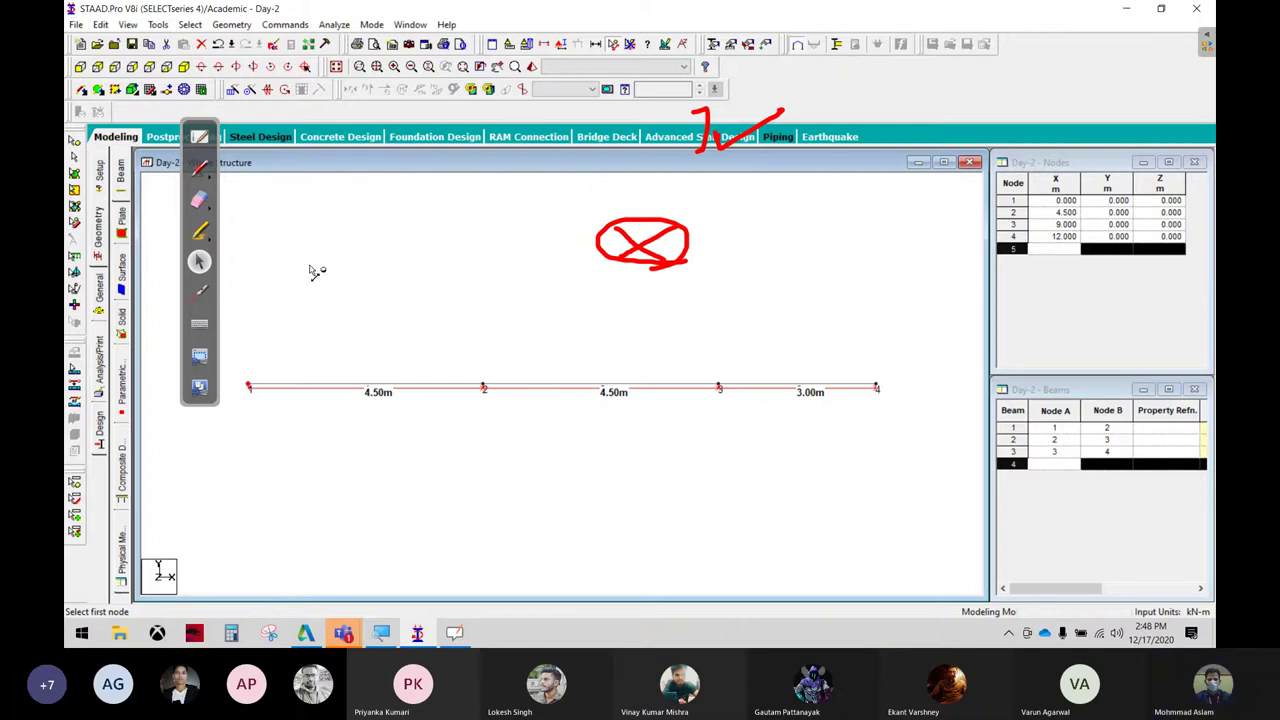
Erase the red doodle and window-select all three beams
click(199, 199)
mouse_move(634, 229)
mouse_down()
mouse_move(651, 249)
mouse_move(769, 97)
mouse_up()
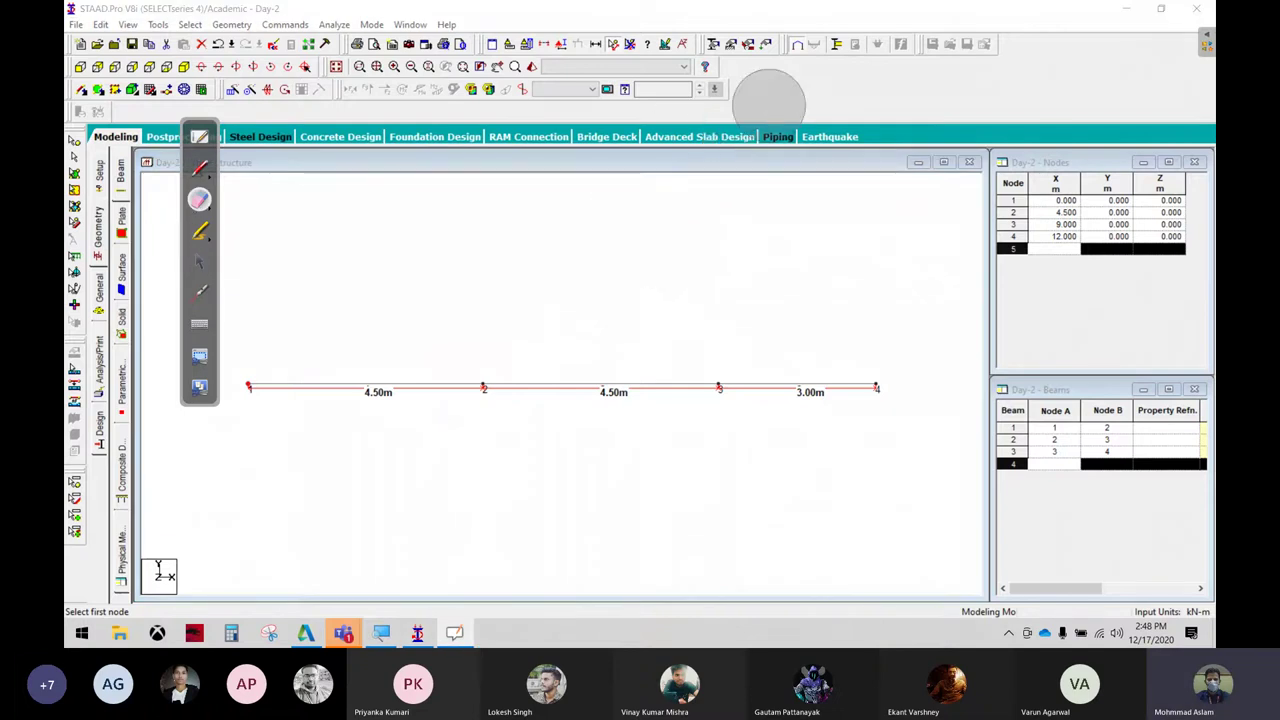
click(199, 261)
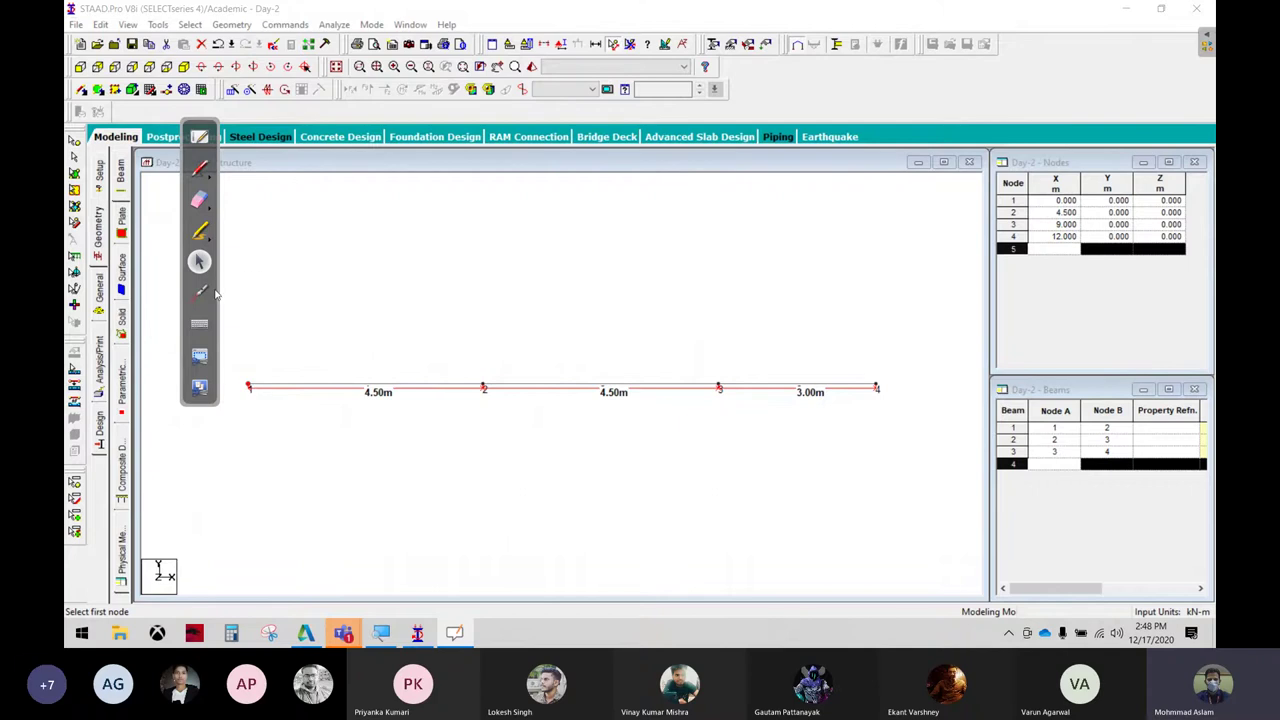
drag(237, 266, 977, 477)
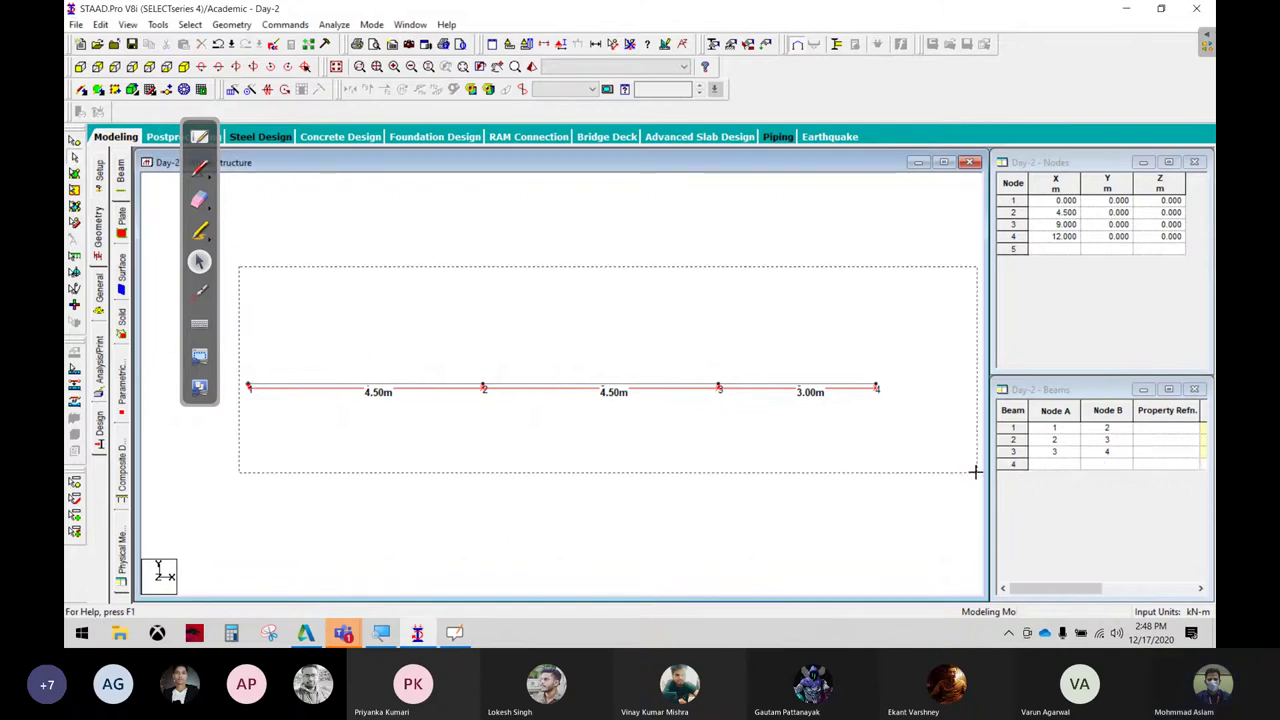
Delete the whole beam line and recreate node 1 at 0, 0, 0
key(Delete)
key(Return)
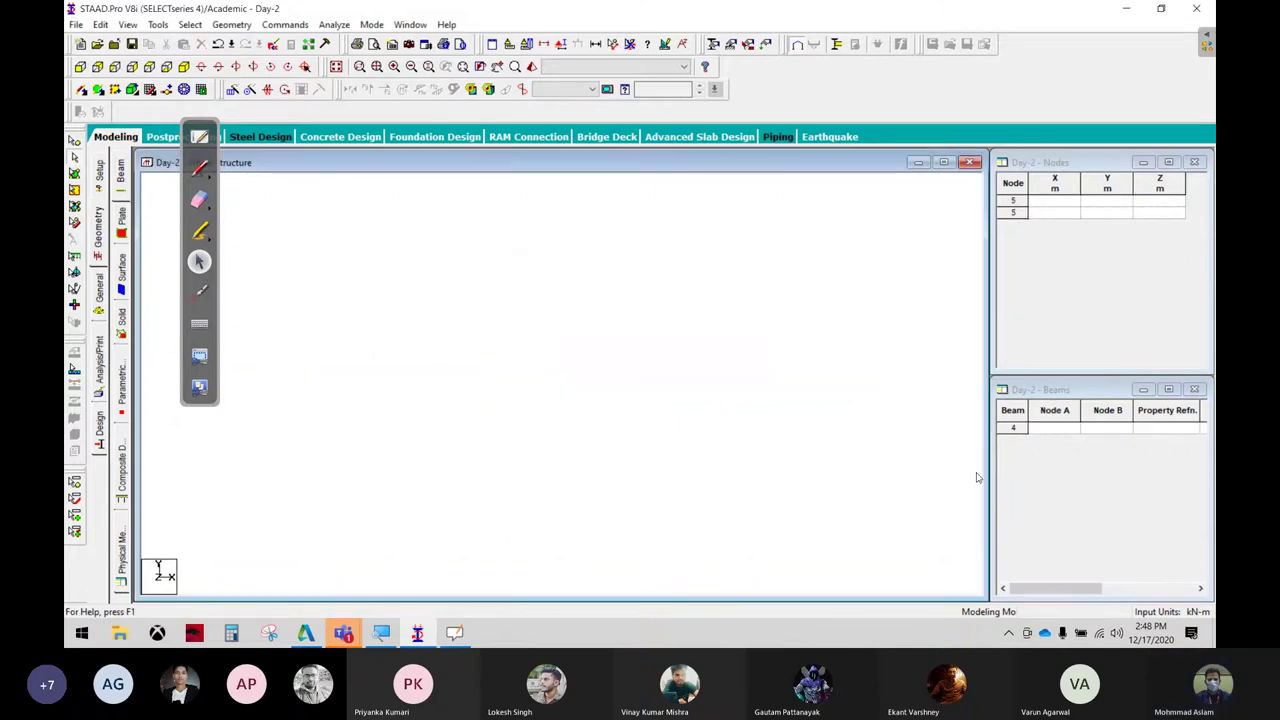
click(1066, 203)
text(0)
key(Return)
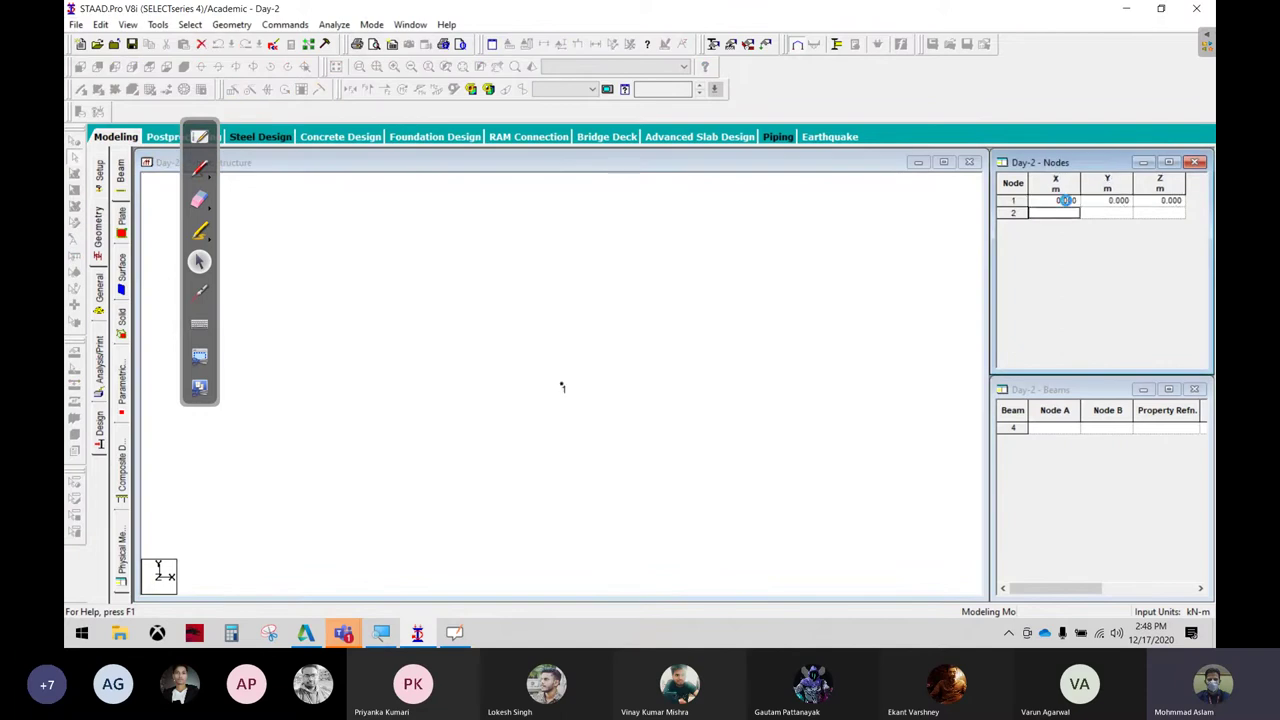
Box-select node 1 with the Nodes Cursor
click(624, 354)
click(75, 156)
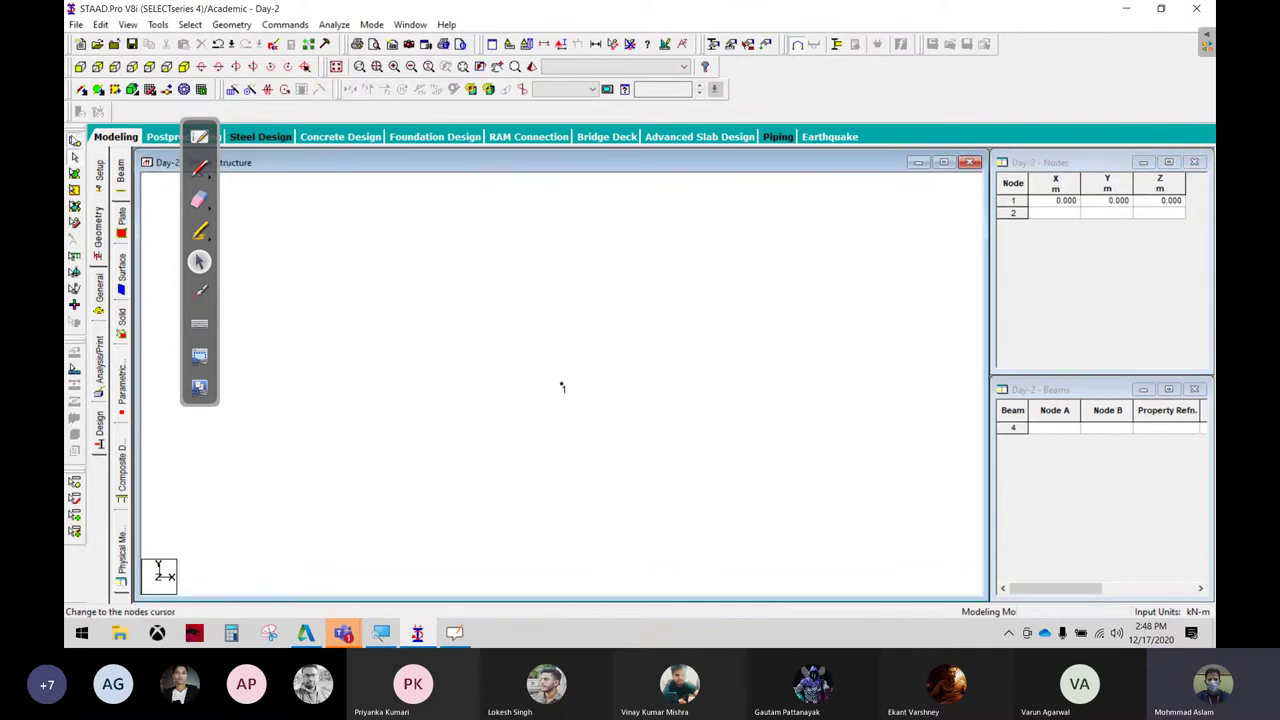
drag(505, 295, 600, 415)
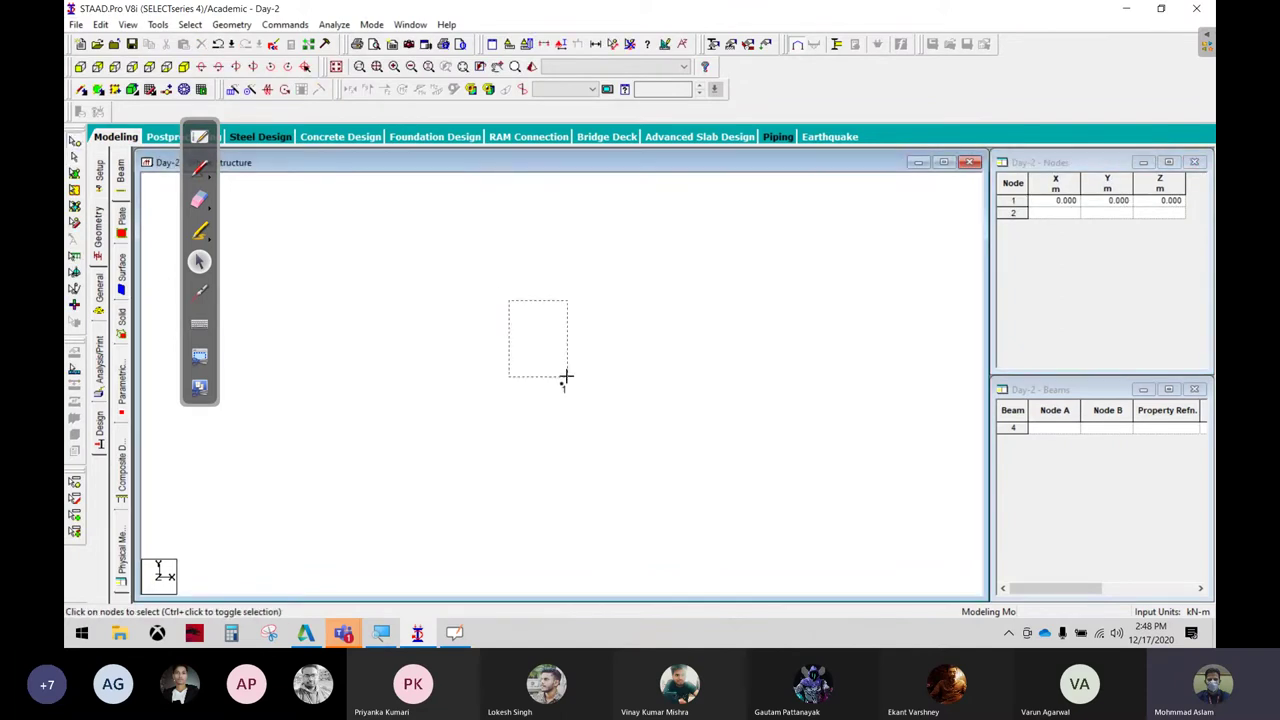
Open Translational Repeat and sketch labelled X, Y and Z axes over it in red ink
click(232, 89)
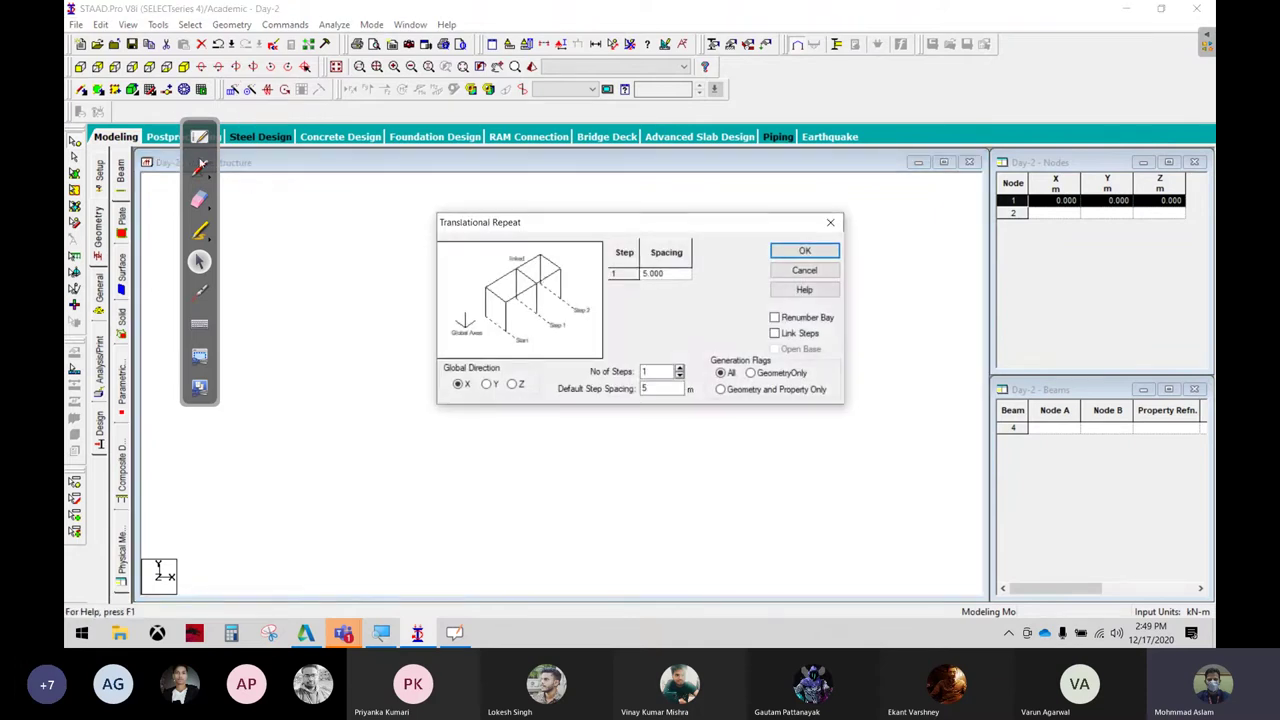
click(200, 167)
drag(534, 383, 549, 402)
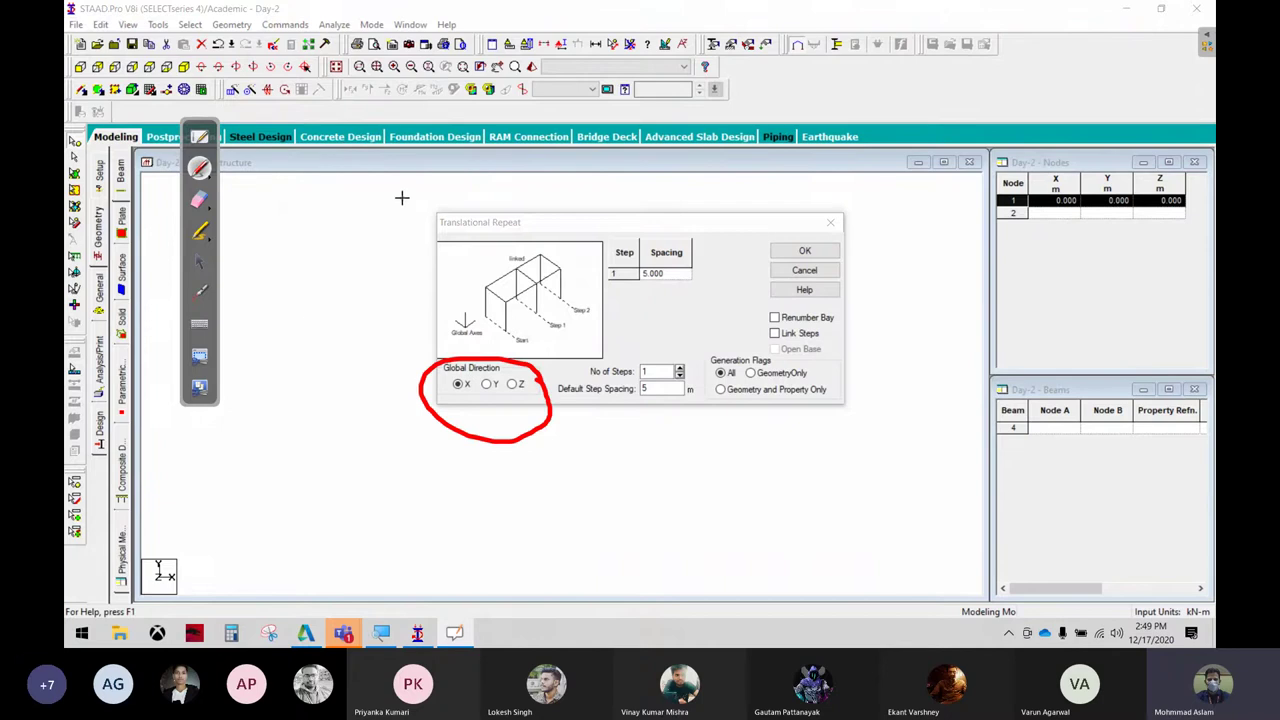
drag(400, 195, 750, 176)
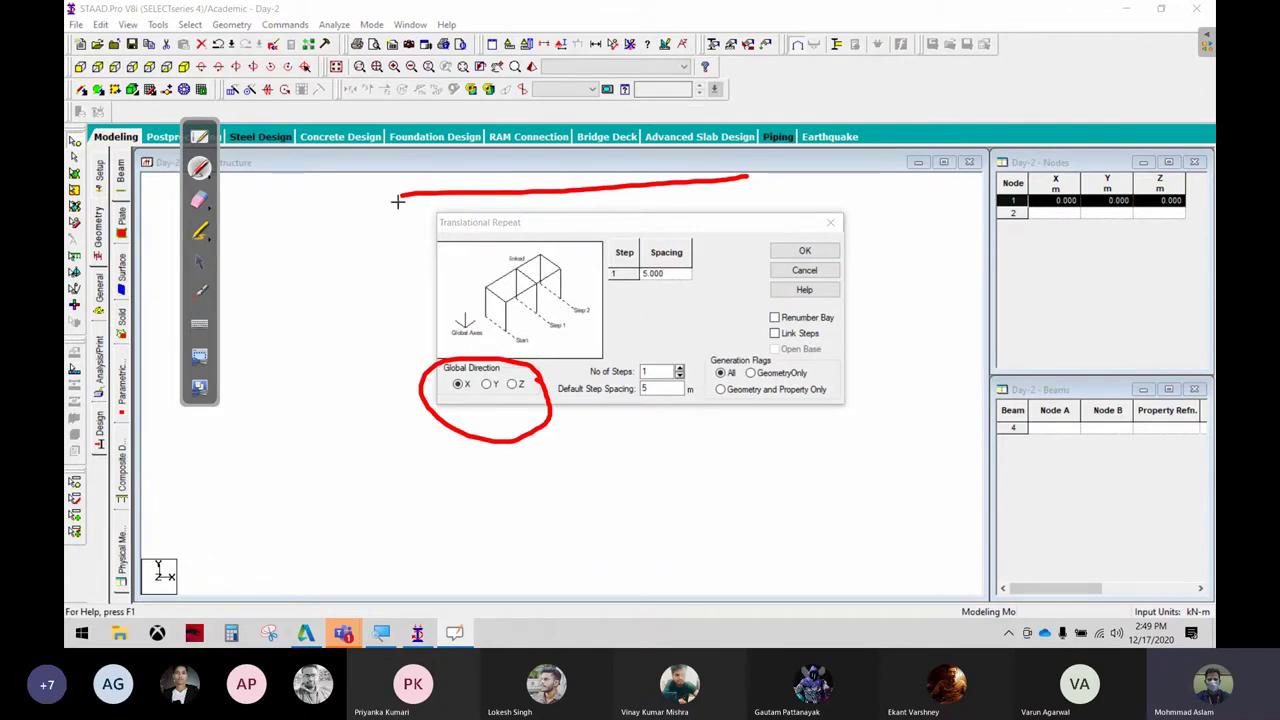
mouse_move(397, 197)
mouse_down()
mouse_move(390, 300)
mouse_move(365, 385)
mouse_move(388, 405)
mouse_up()
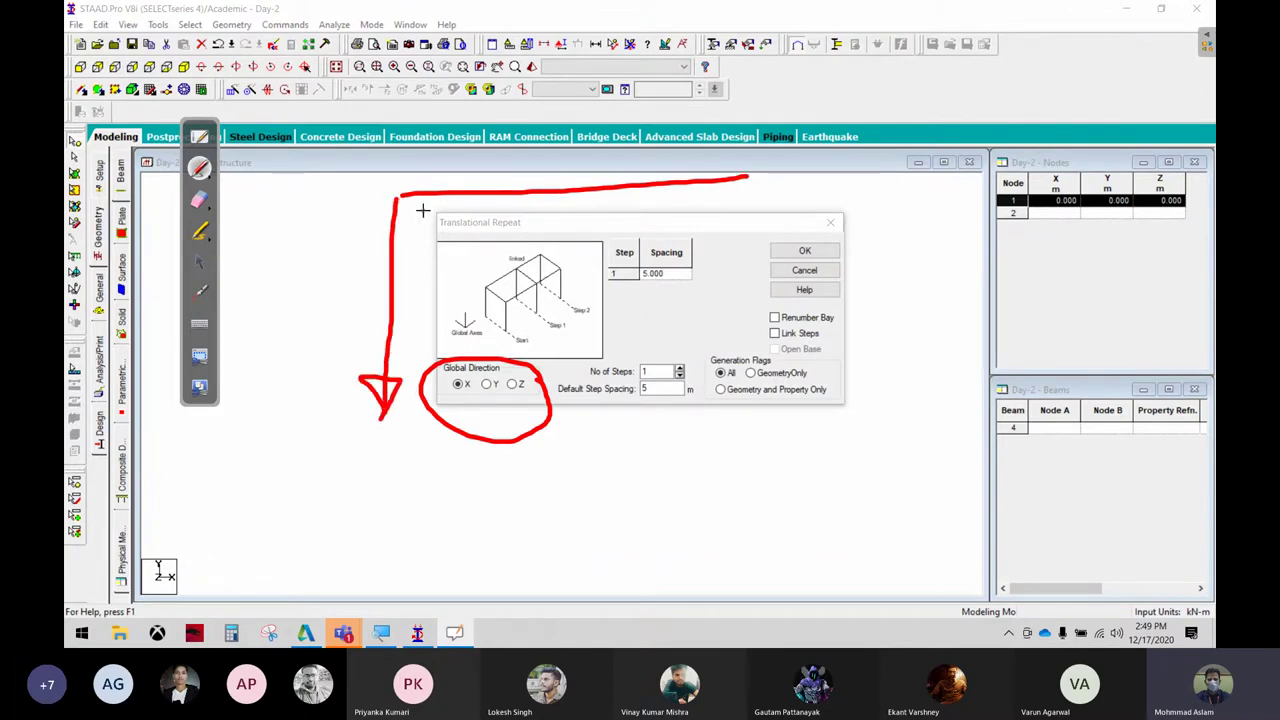
drag(398, 195, 252, 288)
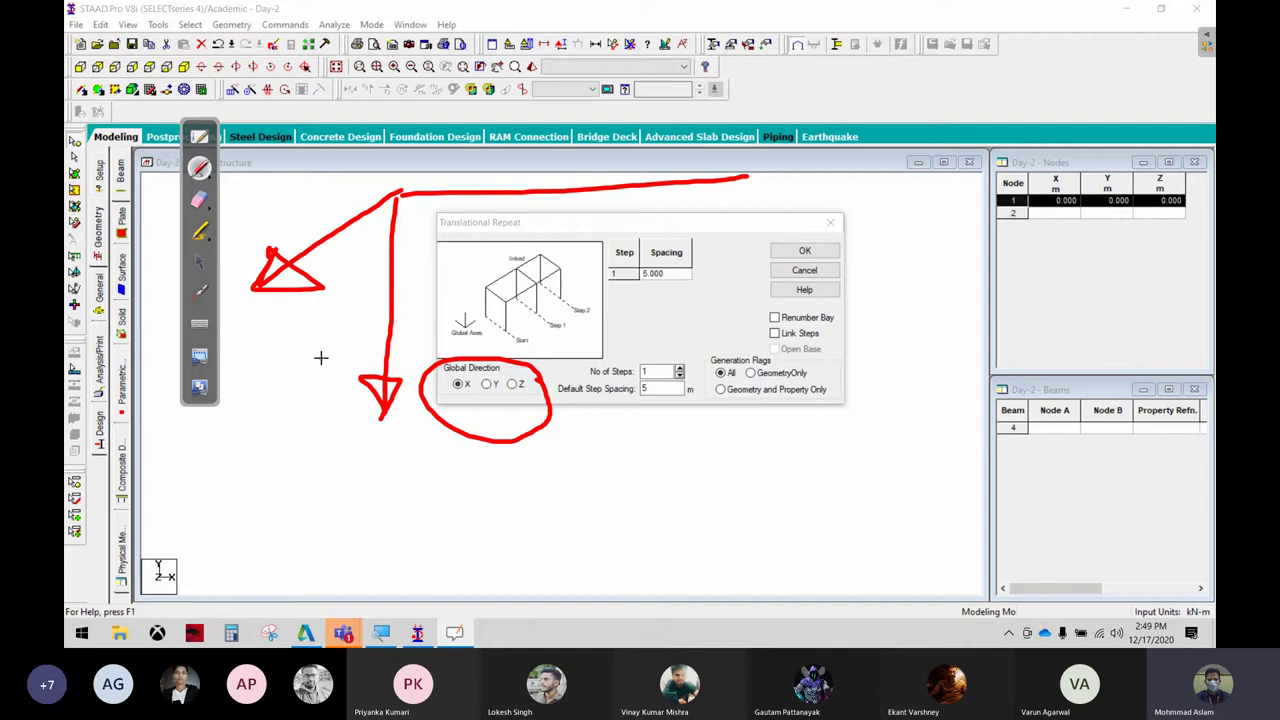
drag(345, 413, 384, 424)
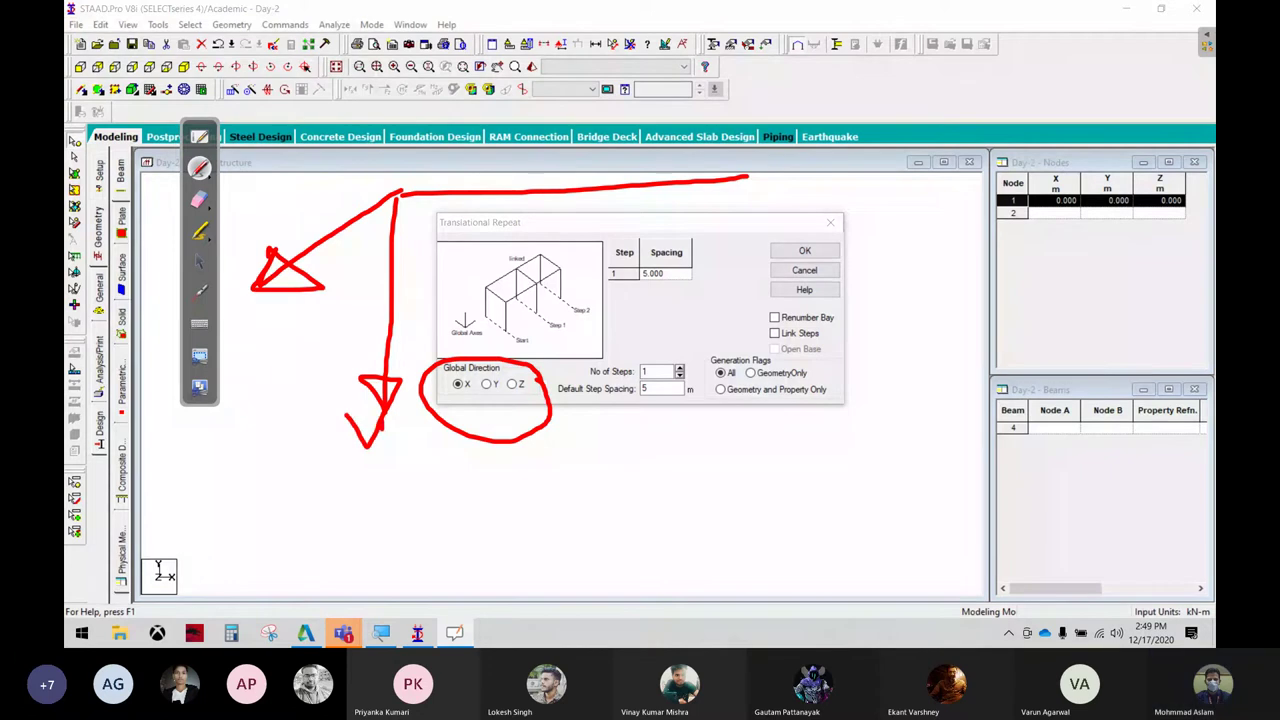
drag(240, 326, 327, 325)
drag(406, 433, 375, 500)
mouse_move(750, 185)
mouse_down()
mouse_move(800, 142)
mouse_move(824, 171)
mouse_up()
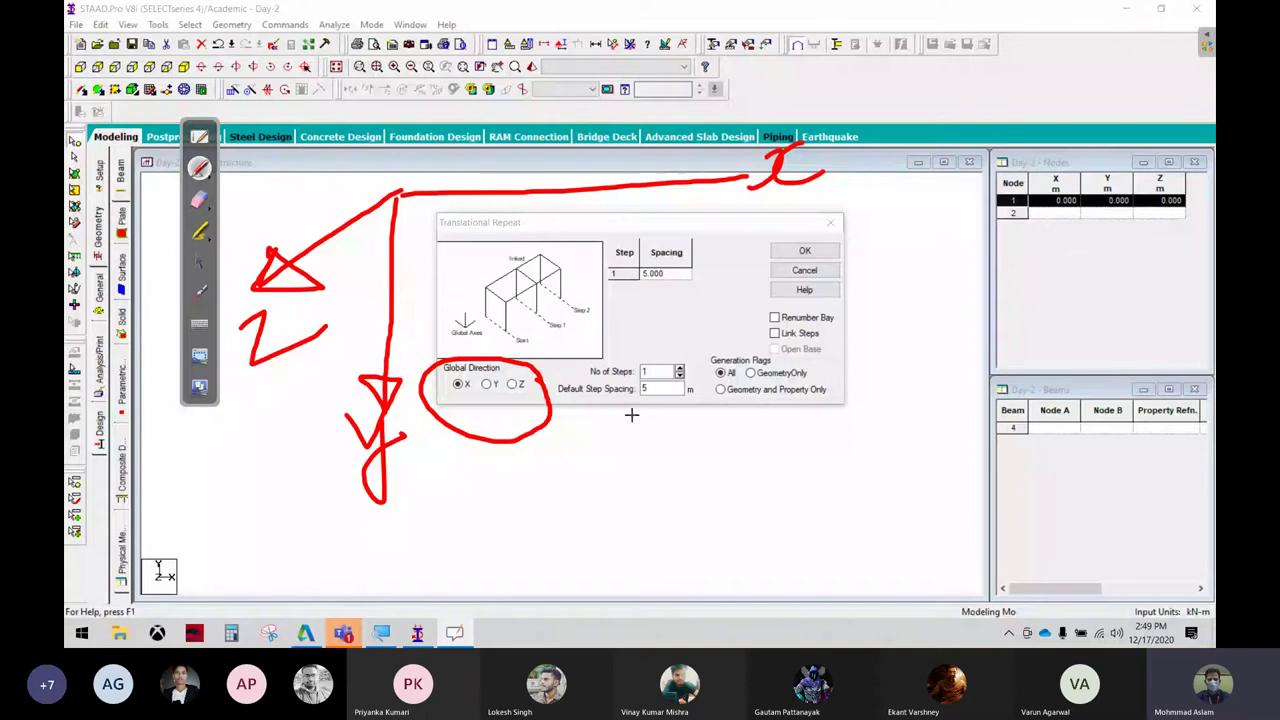
Mark the 5 m spacing, link steps and generation options, then erase the annotations
drag(631, 414, 687, 423)
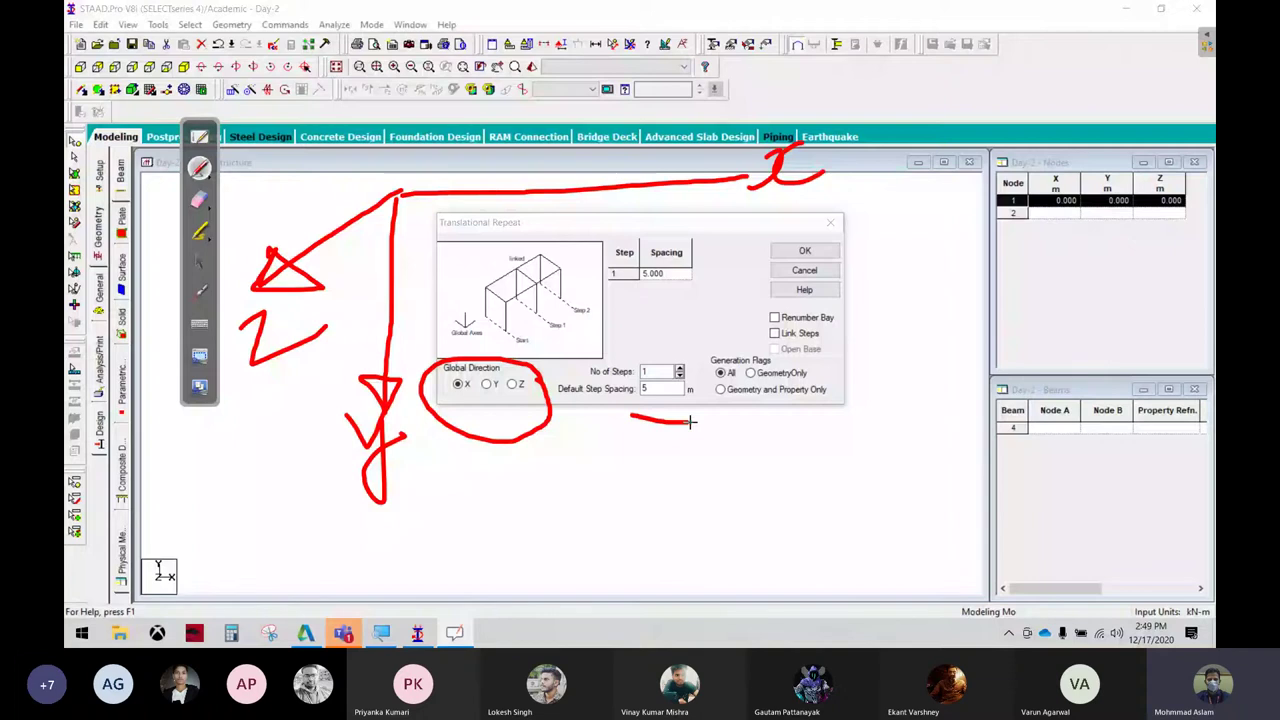
mouse_move(676, 256)
mouse_down()
mouse_move(676, 314)
mouse_move(696, 288)
mouse_up()
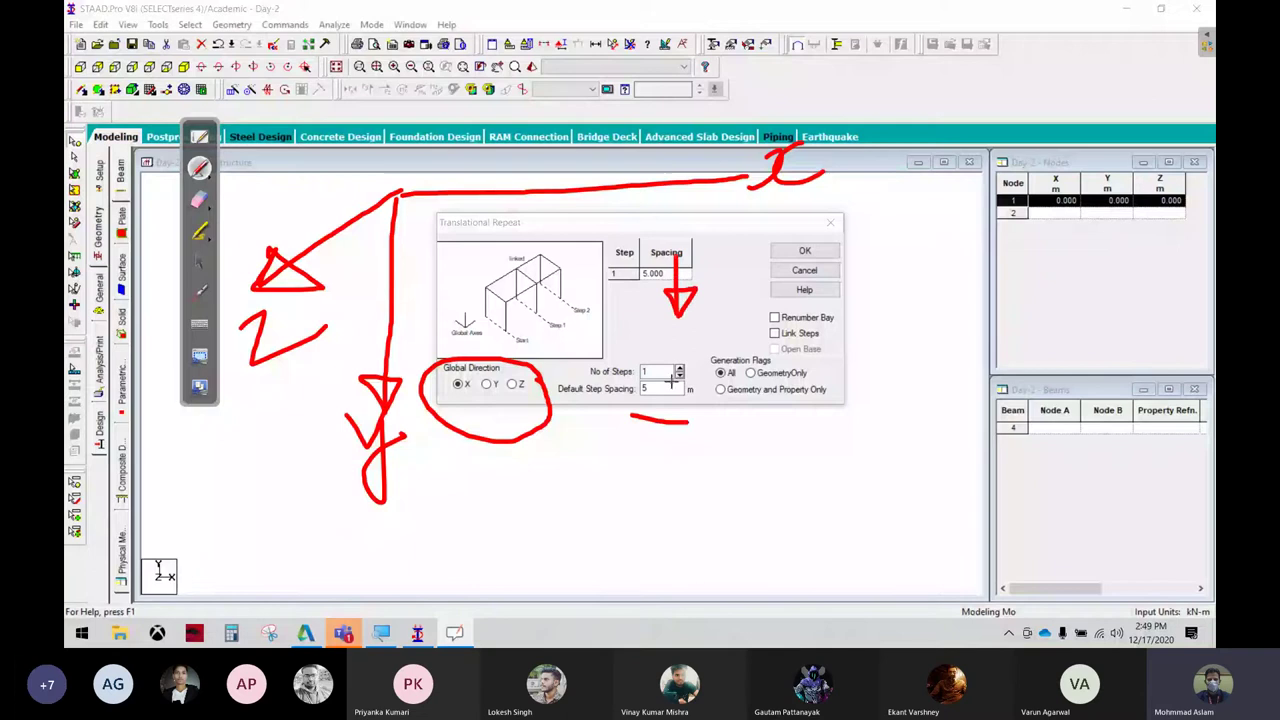
drag(644, 353, 680, 330)
mouse_move(832, 333)
mouse_down()
mouse_move(980, 322)
mouse_move(952, 350)
mouse_up()
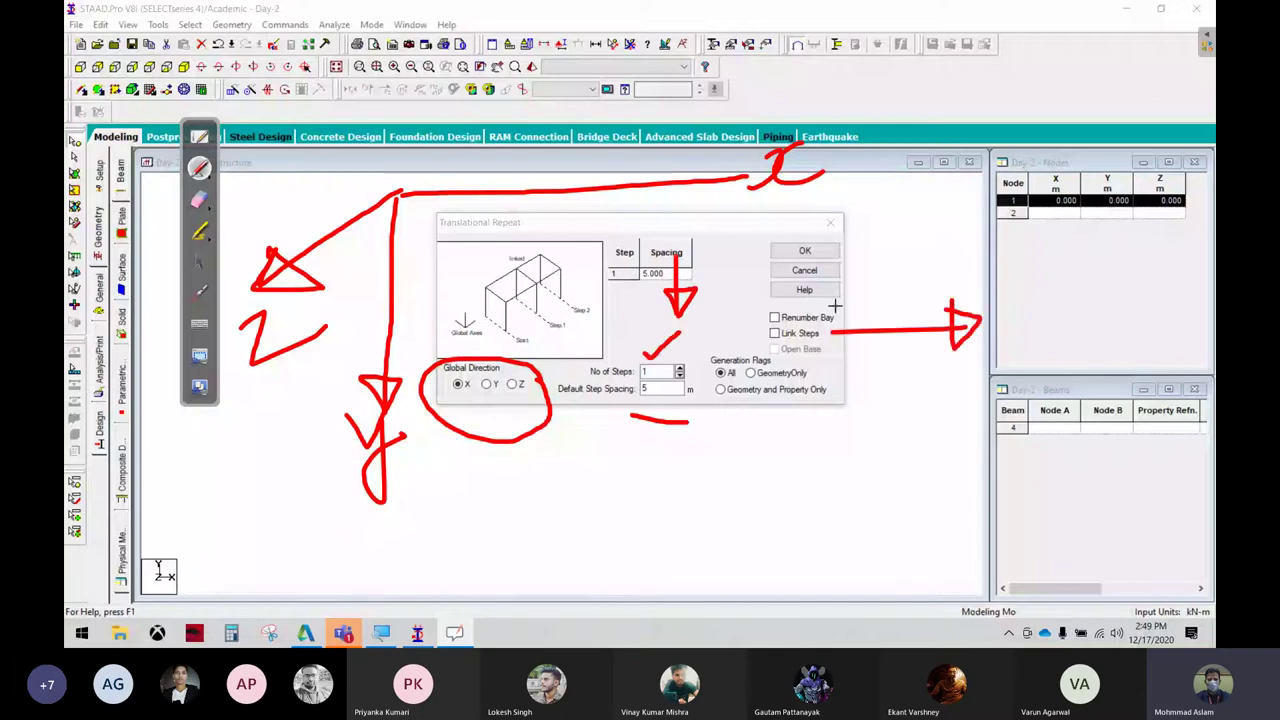
drag(834, 305, 906, 231)
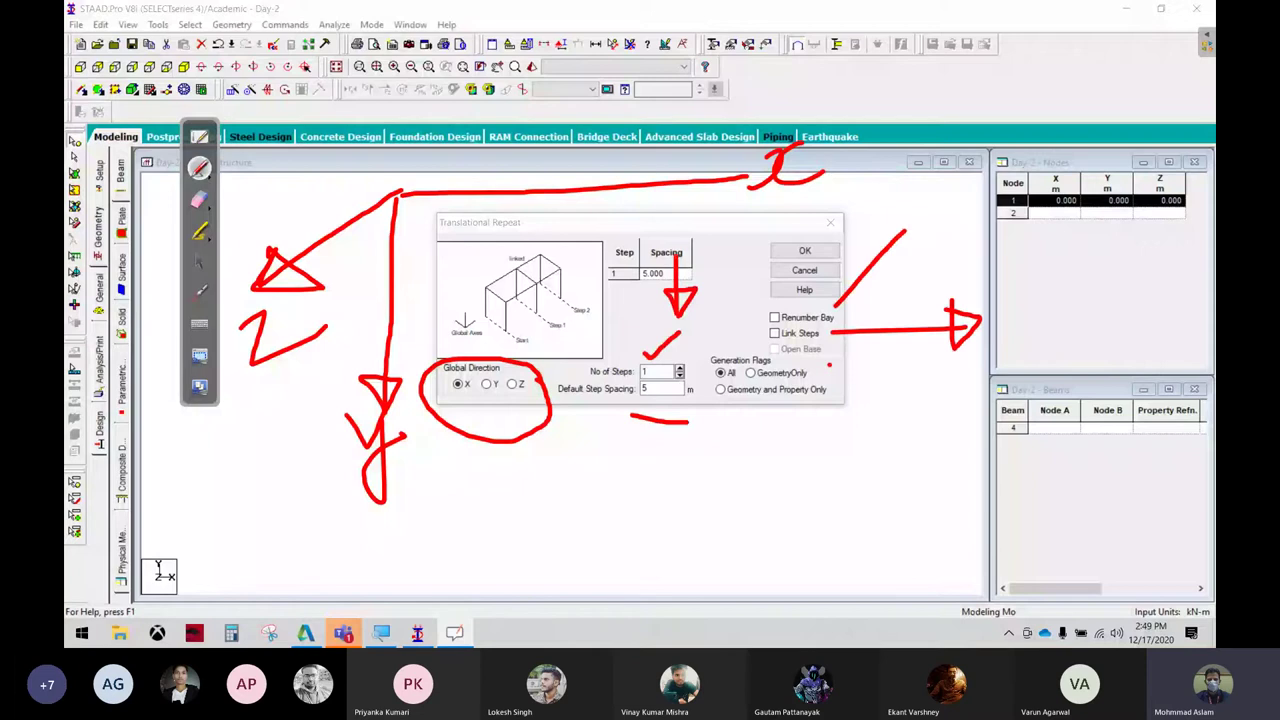
mouse_move(829, 365)
mouse_down()
mouse_move(700, 425)
mouse_move(828, 373)
mouse_move(914, 371)
mouse_up()
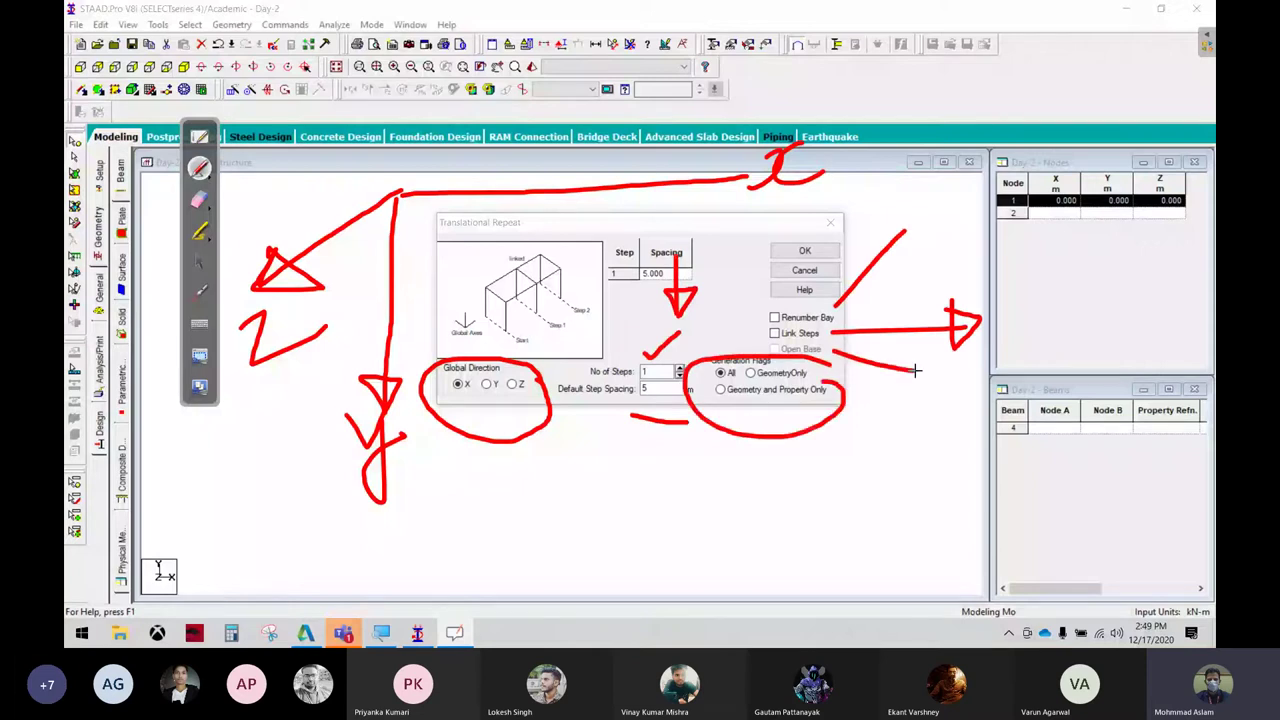
click(199, 199)
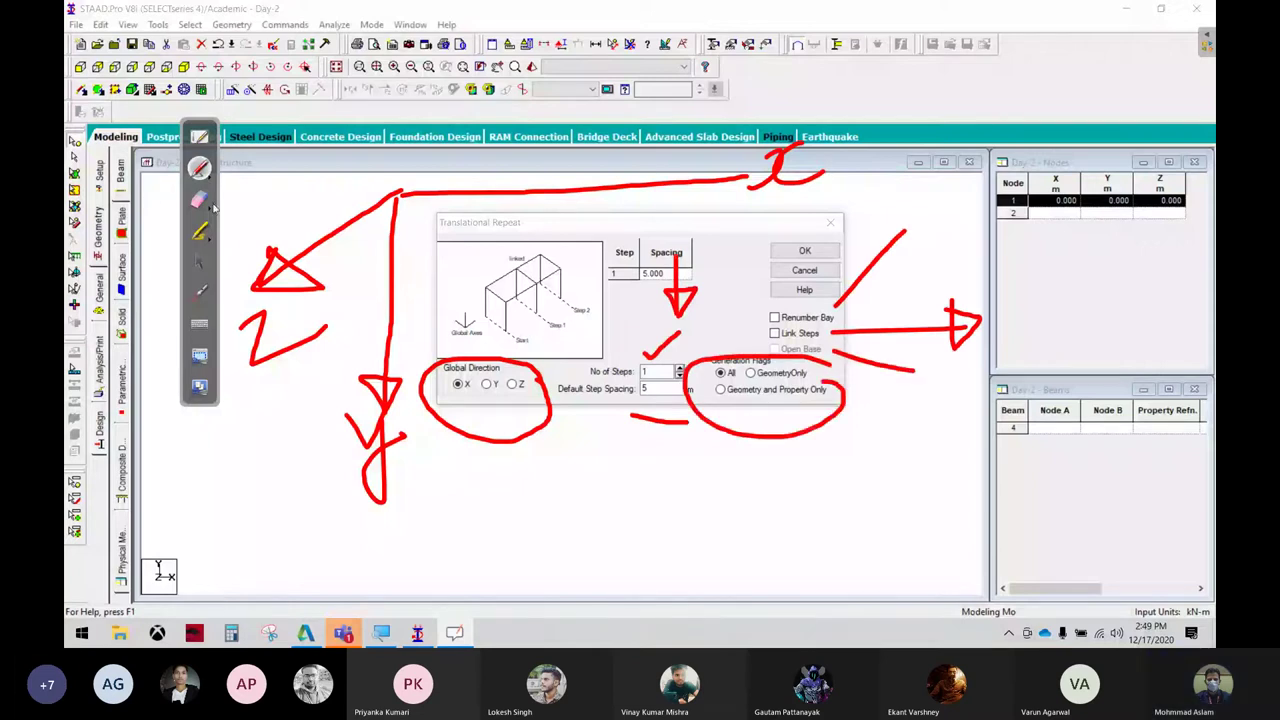
mouse_move(450, 400)
mouse_down()
mouse_move(347, 463)
mouse_move(580, 480)
mouse_move(900, 351)
mouse_move(880, 310)
mouse_move(663, 206)
mouse_move(423, 337)
mouse_up()
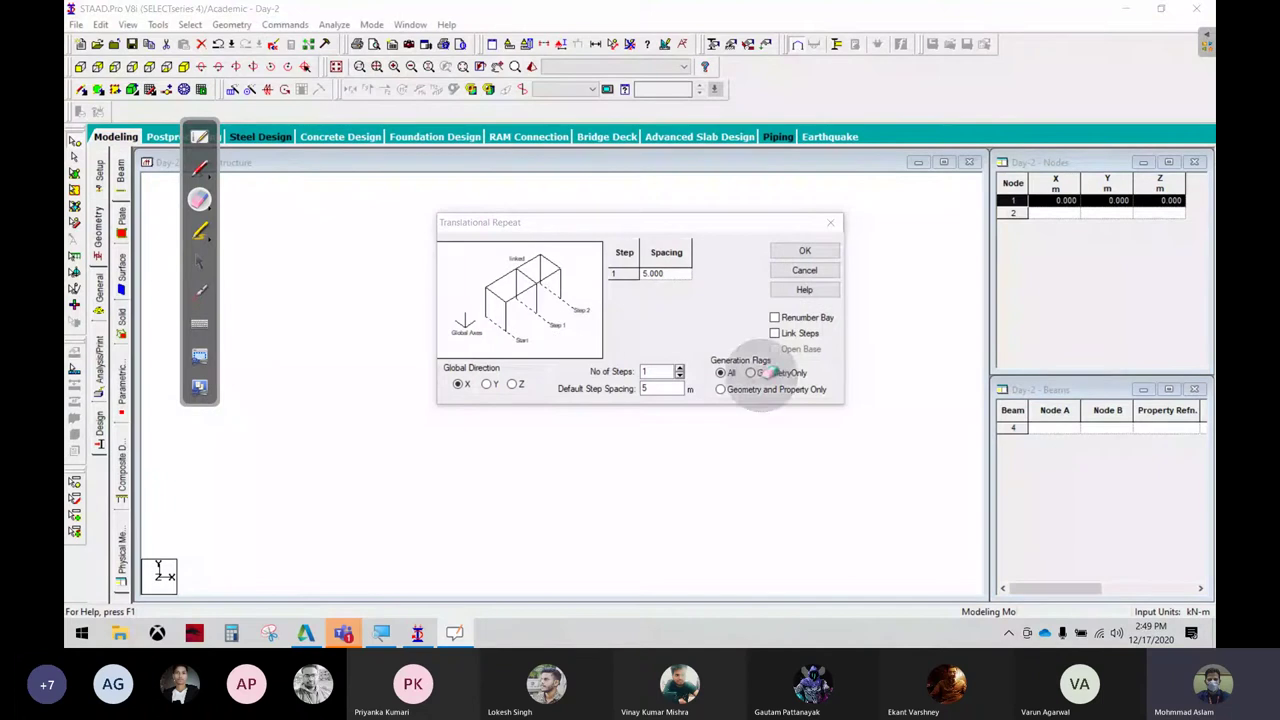
click(199, 261)
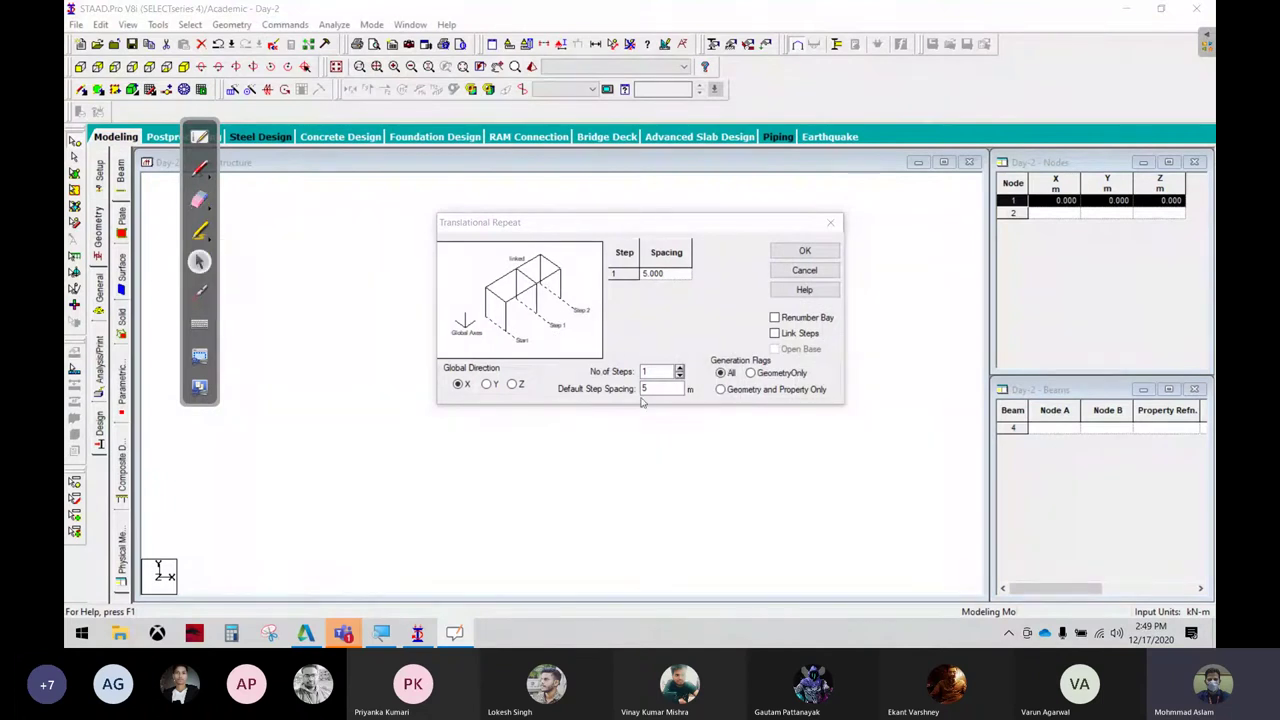
Repeat node 1 three times at 5 m along X and hide the dimension labels
double_click(679, 367)
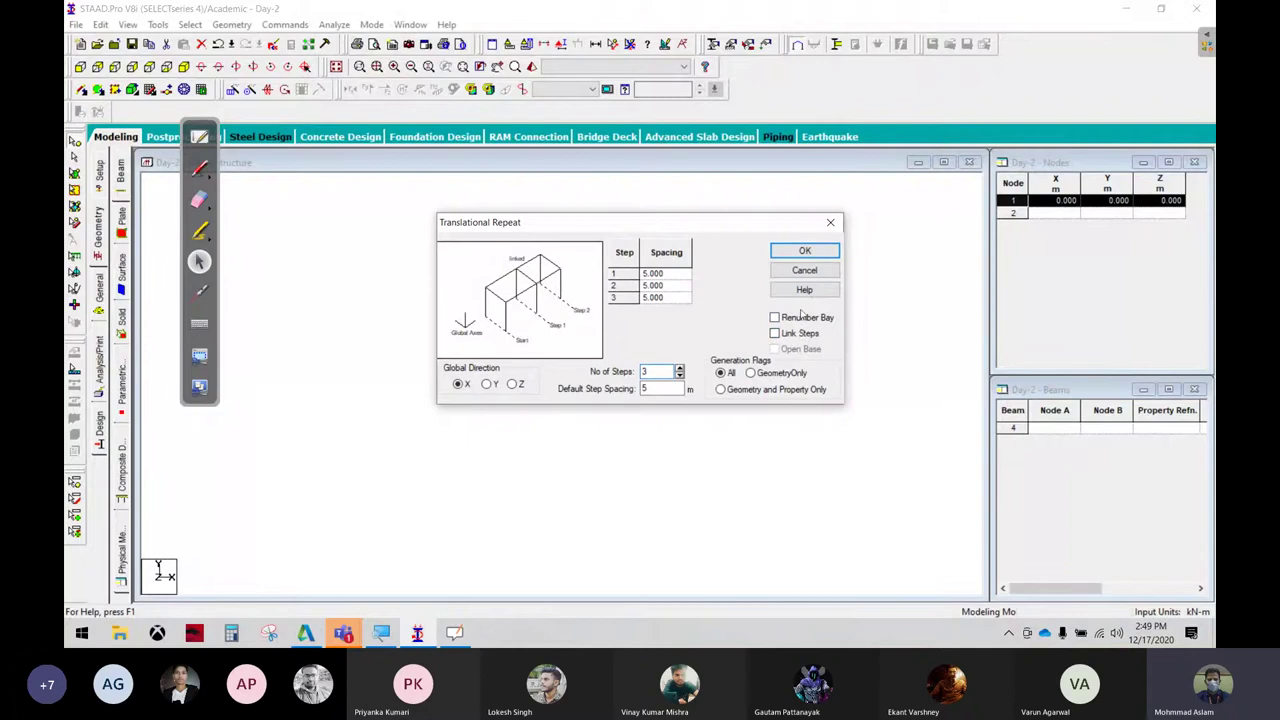
click(801, 254)
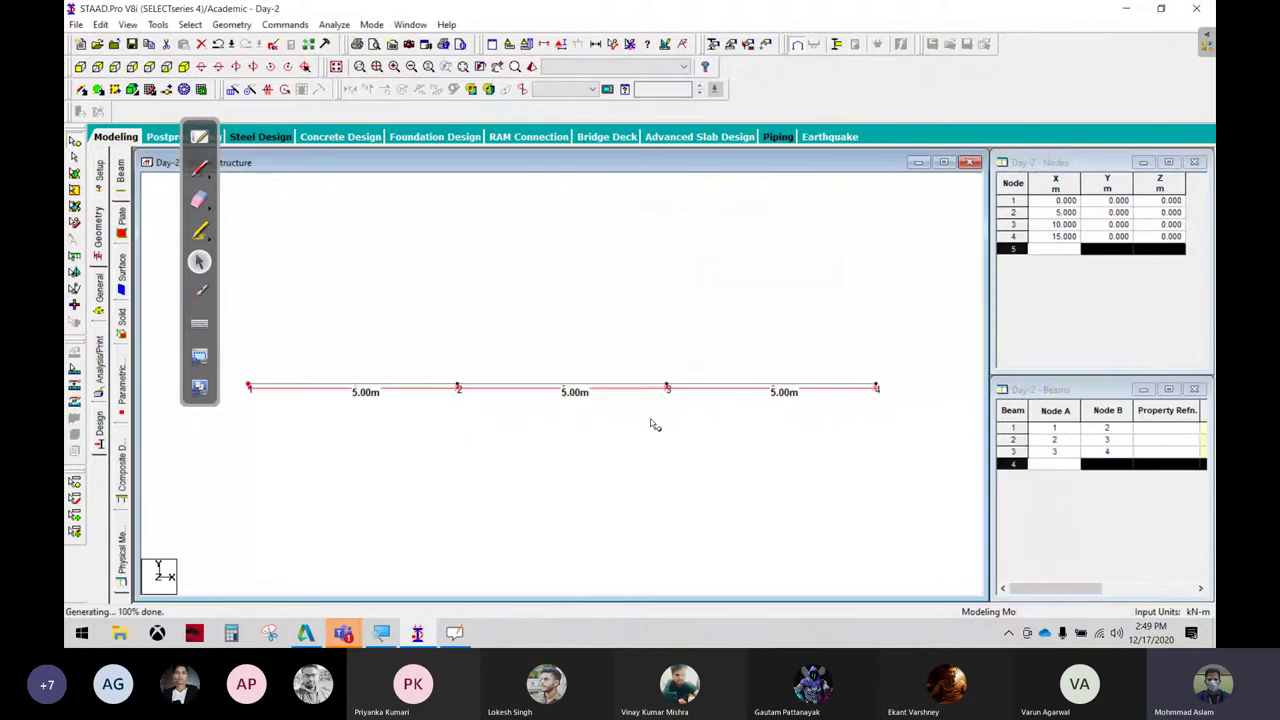
click(629, 44)
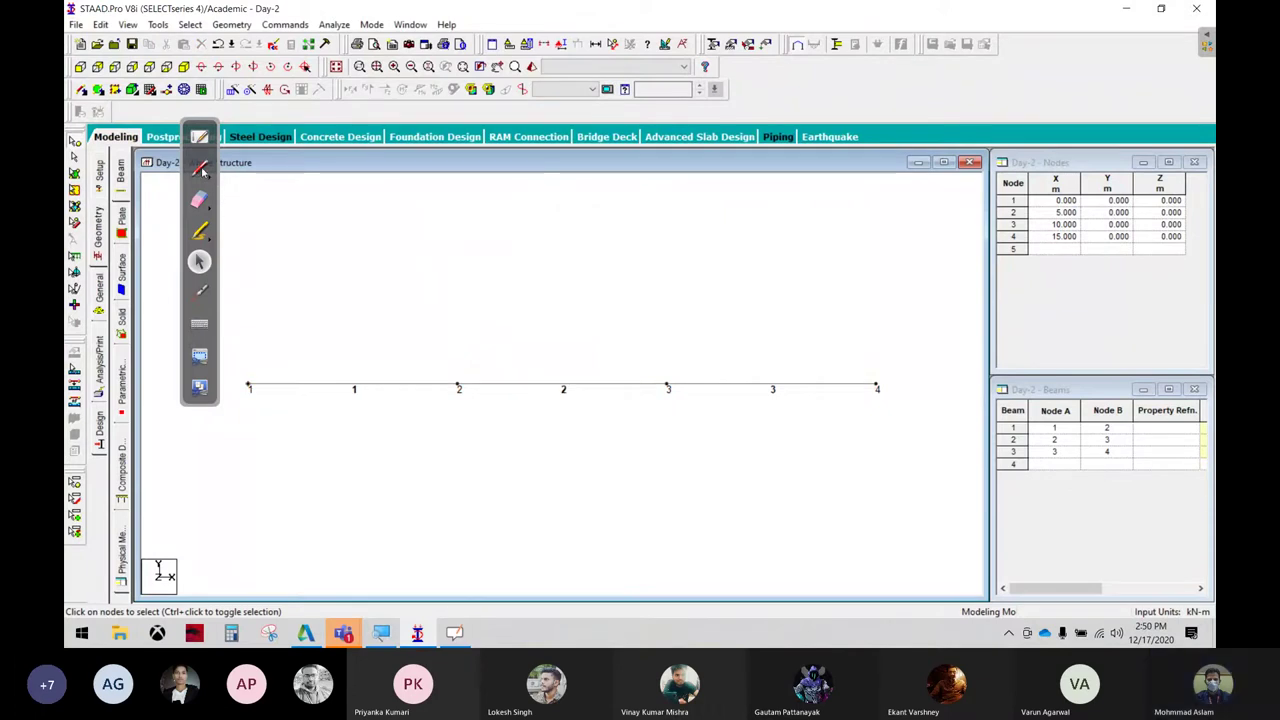
click(201, 170)
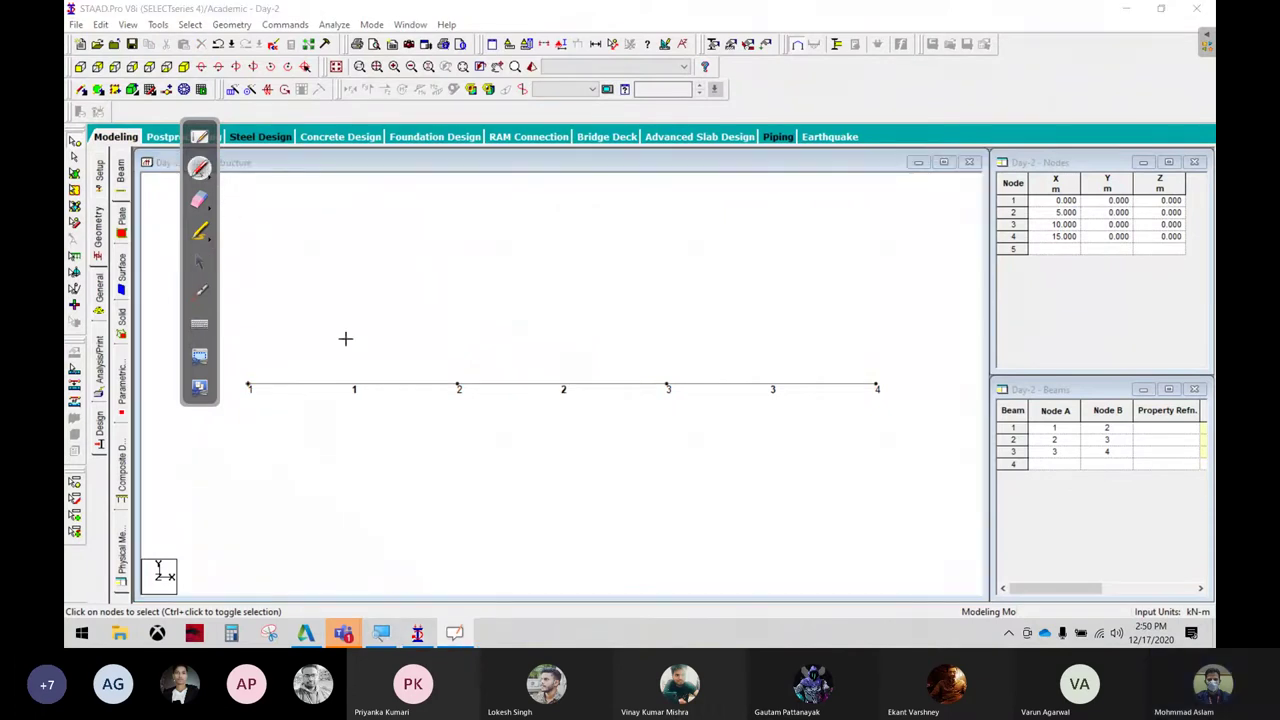
click(539, 282)
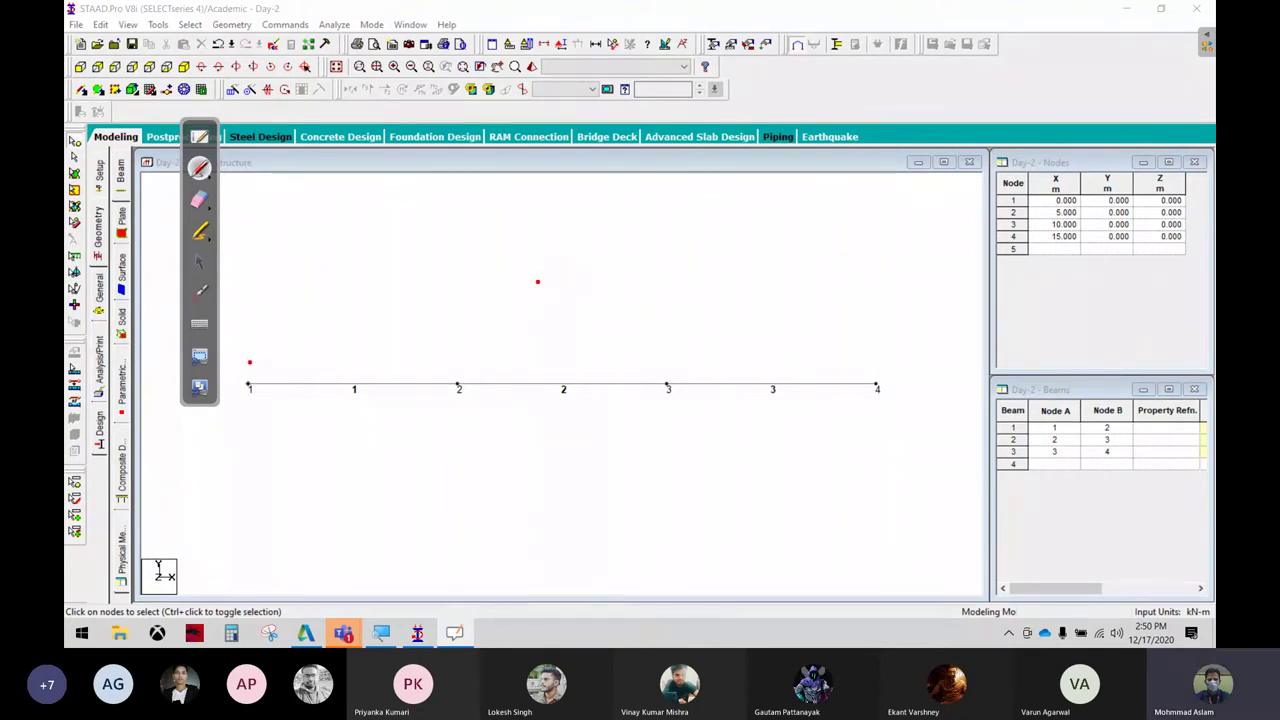
mouse_move(250, 362)
mouse_down()
mouse_move(243, 400)
mouse_move(257, 371)
mouse_up()
mouse_move(463, 370)
mouse_down()
mouse_move(483, 409)
mouse_move(468, 360)
mouse_up()
mouse_move(681, 356)
mouse_down()
mouse_move(645, 395)
mouse_move(672, 351)
mouse_up()
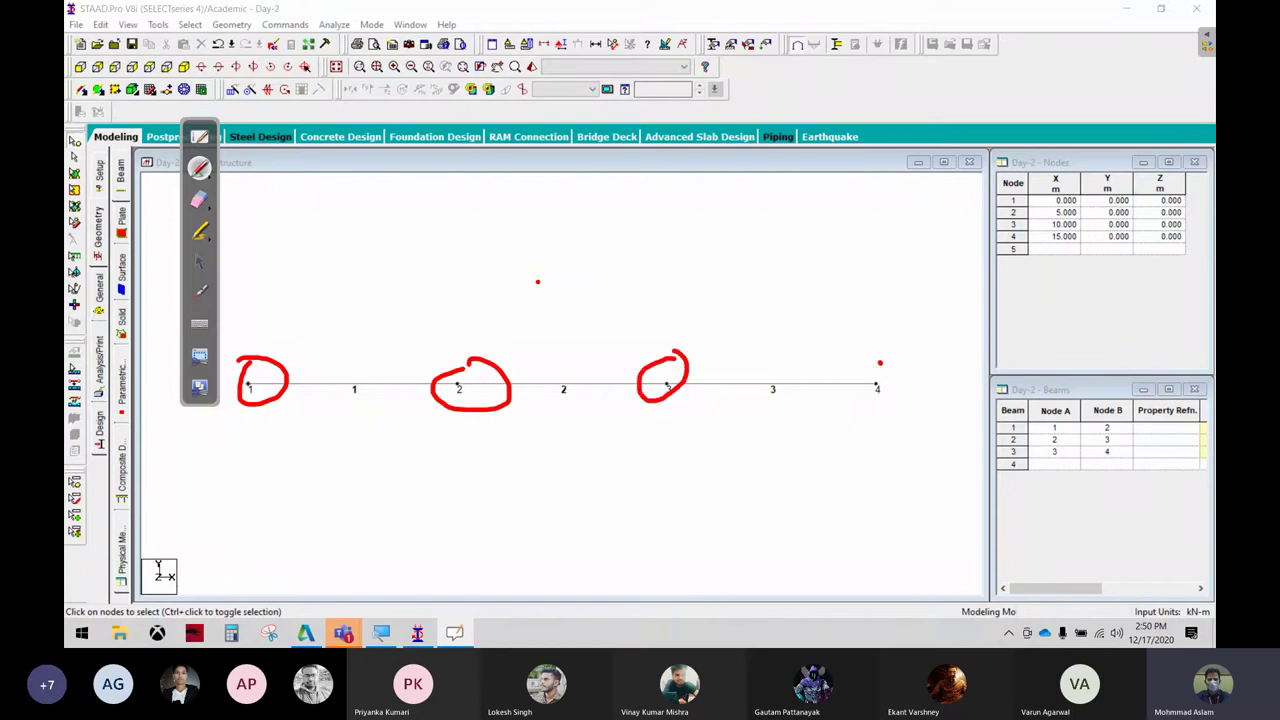
drag(880, 363, 870, 362)
mouse_move(341, 358)
mouse_down()
mouse_move(340, 422)
mouse_move(330, 362)
mouse_up()
mouse_move(566, 358)
mouse_down()
mouse_move(546, 410)
mouse_move(572, 358)
mouse_up()
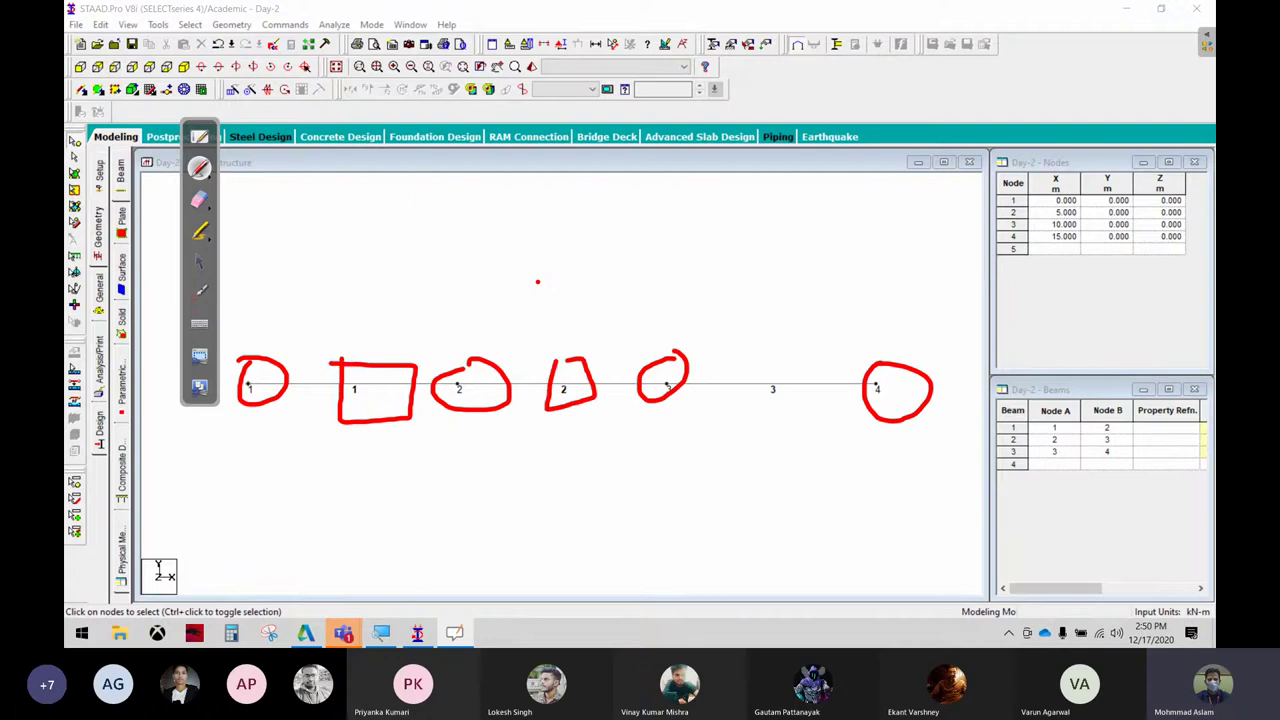
drag(752, 348, 734, 363)
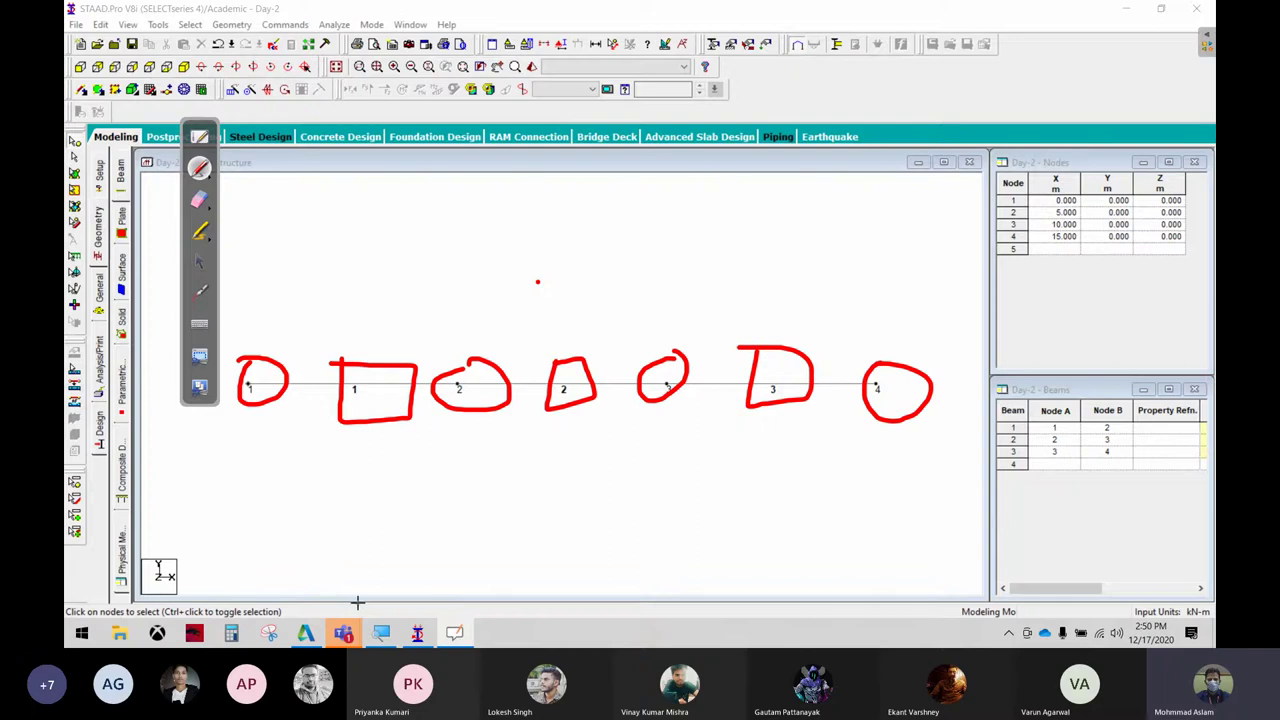
click(199, 262)
mouse_move(343, 633)
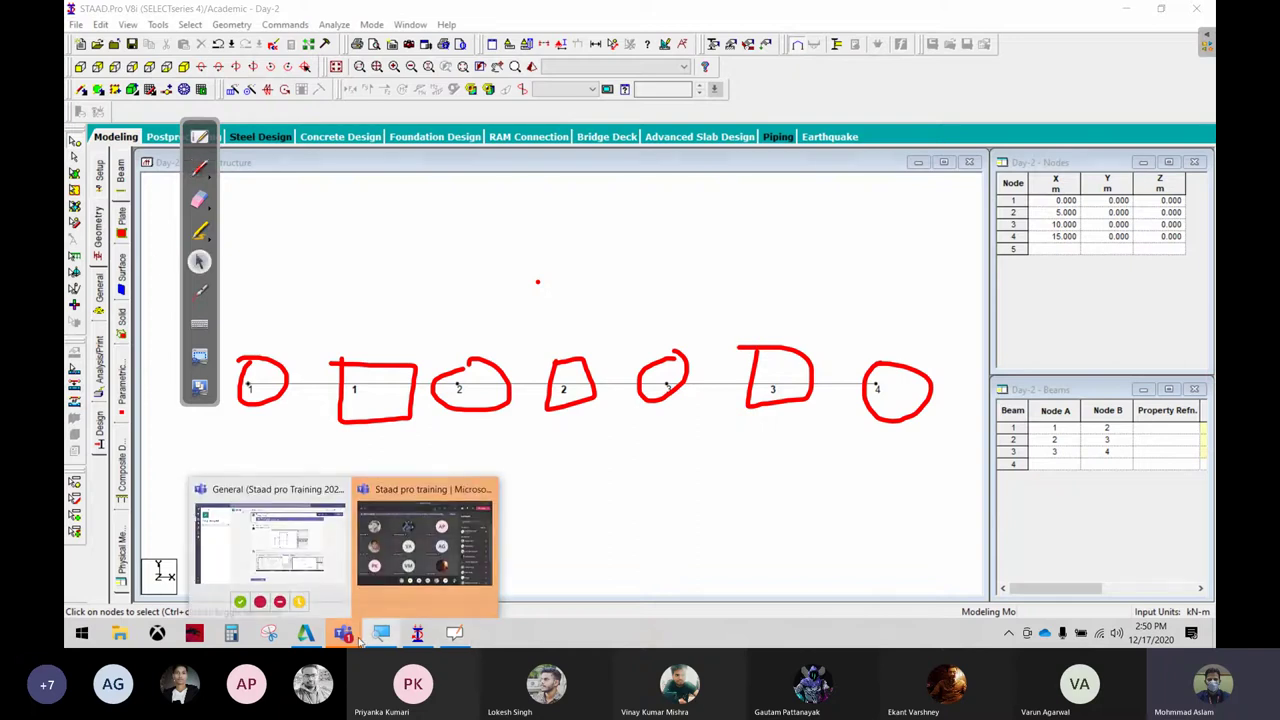
click(427, 545)
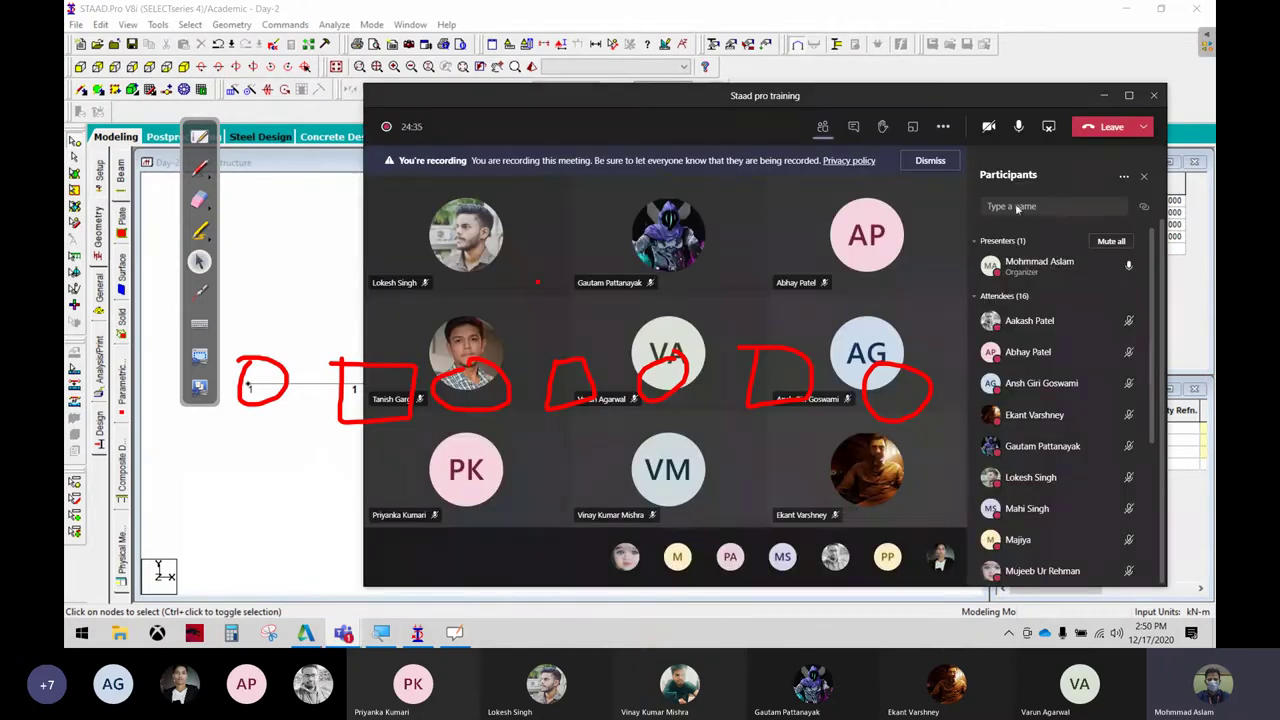
click(1103, 95)
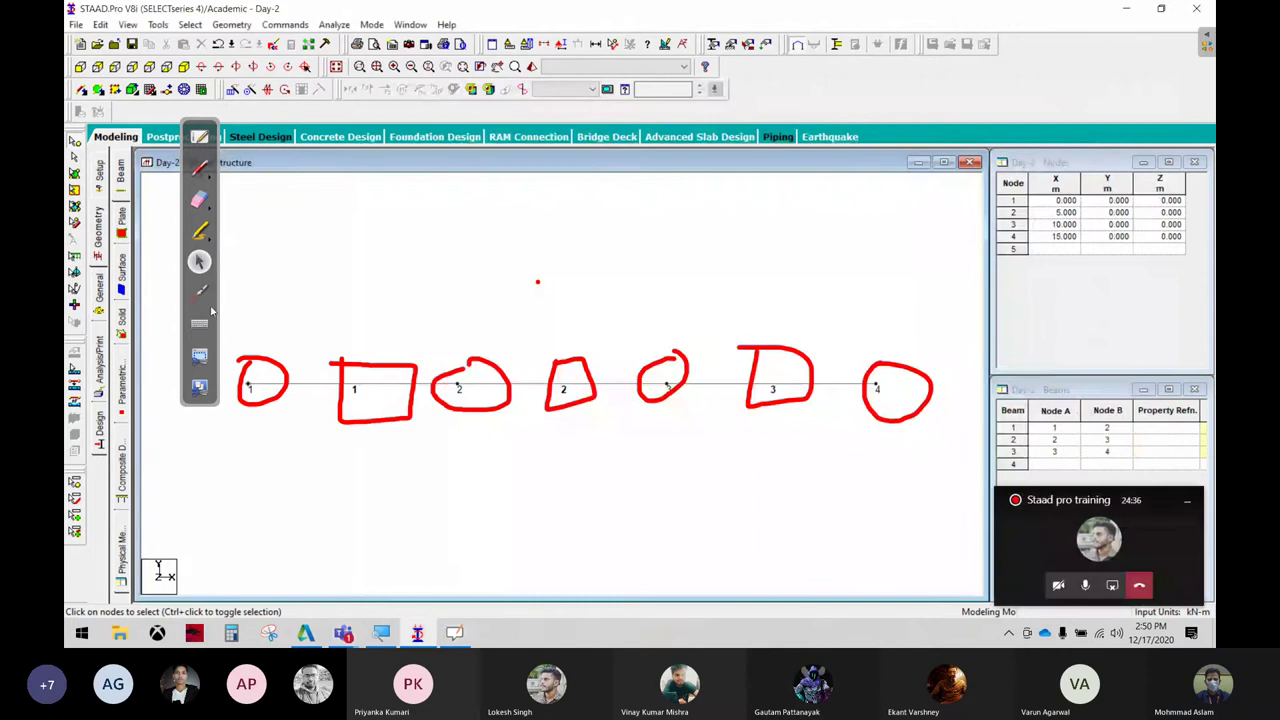
click(199, 200)
drag(243, 386, 671, 407)
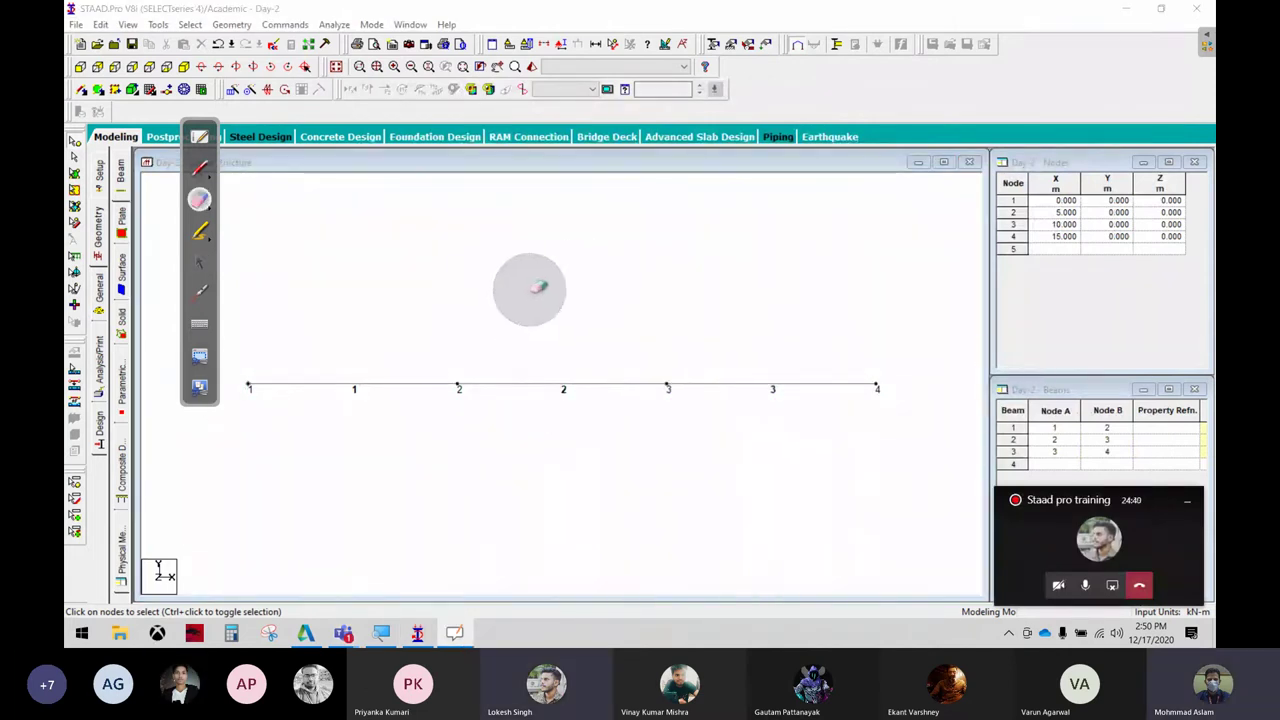
click(538, 282)
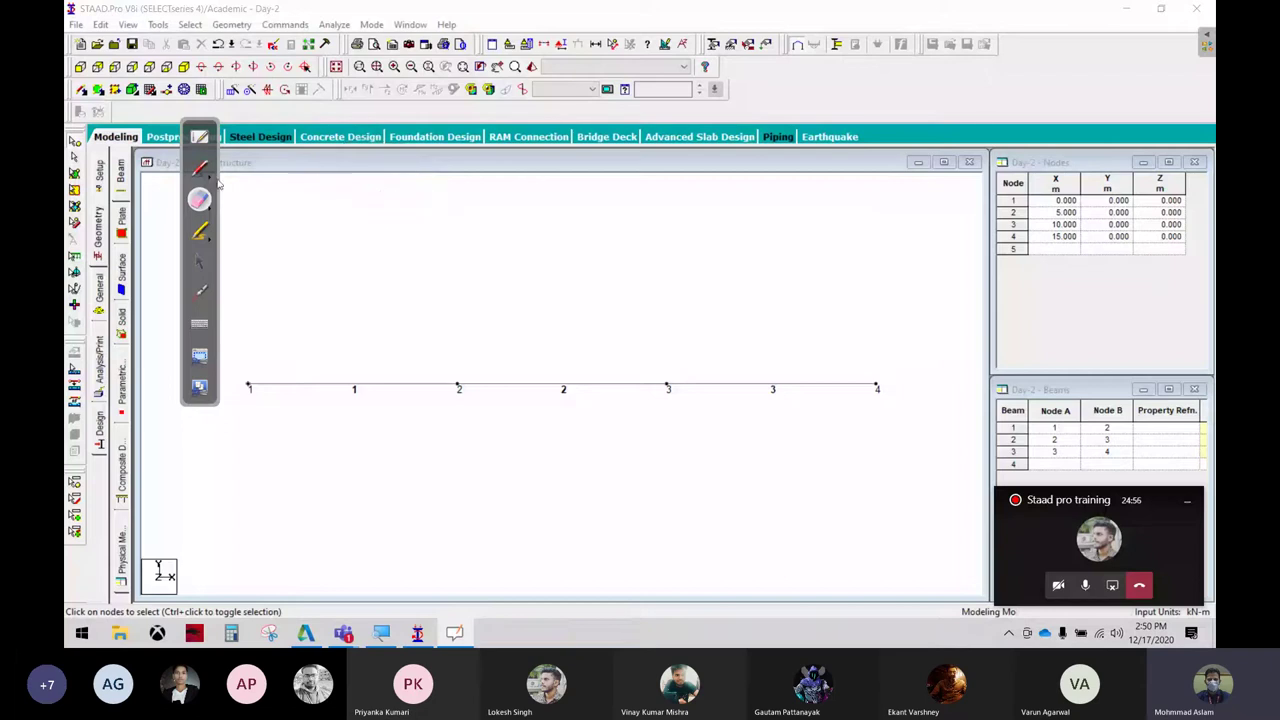
click(200, 169)
drag(589, 184, 589, 344)
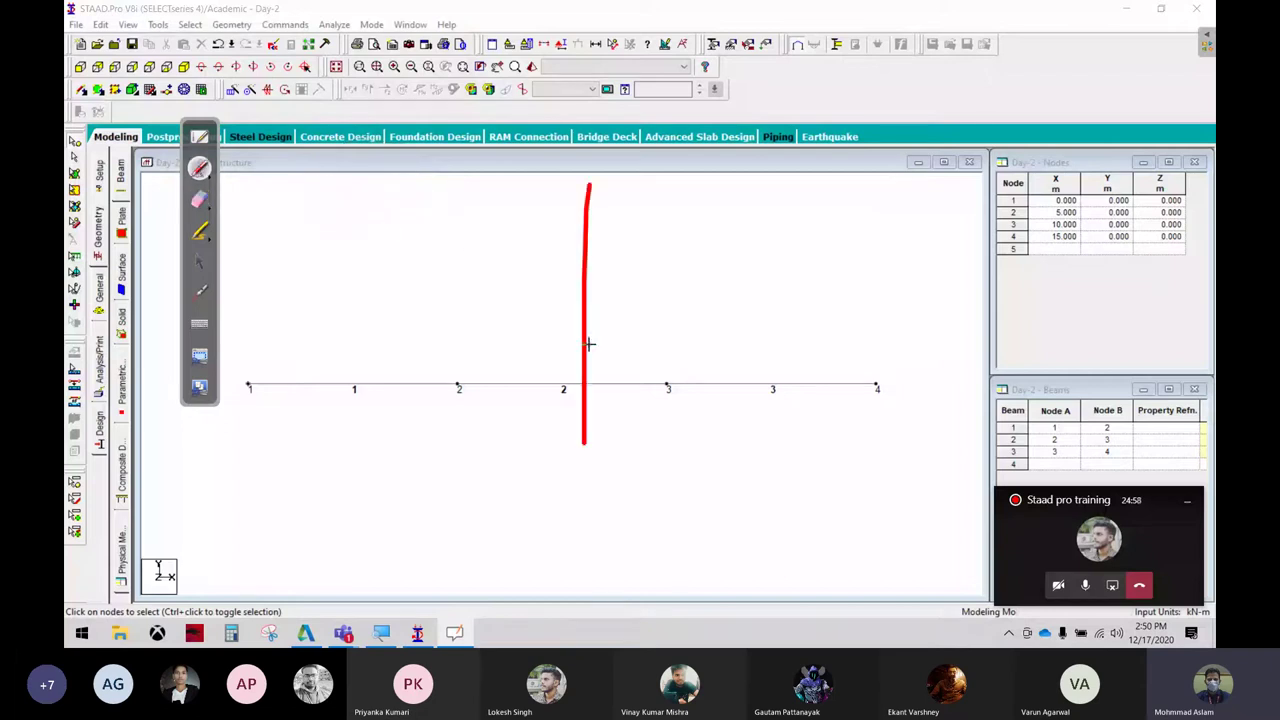
mouse_move(589, 182)
mouse_down()
mouse_move(840, 170)
mouse_move(645, 443)
mouse_move(568, 448)
mouse_up()
mouse_move(490, 446)
mouse_down()
mouse_move(481, 467)
mouse_move(542, 458)
mouse_move(546, 505)
mouse_up()
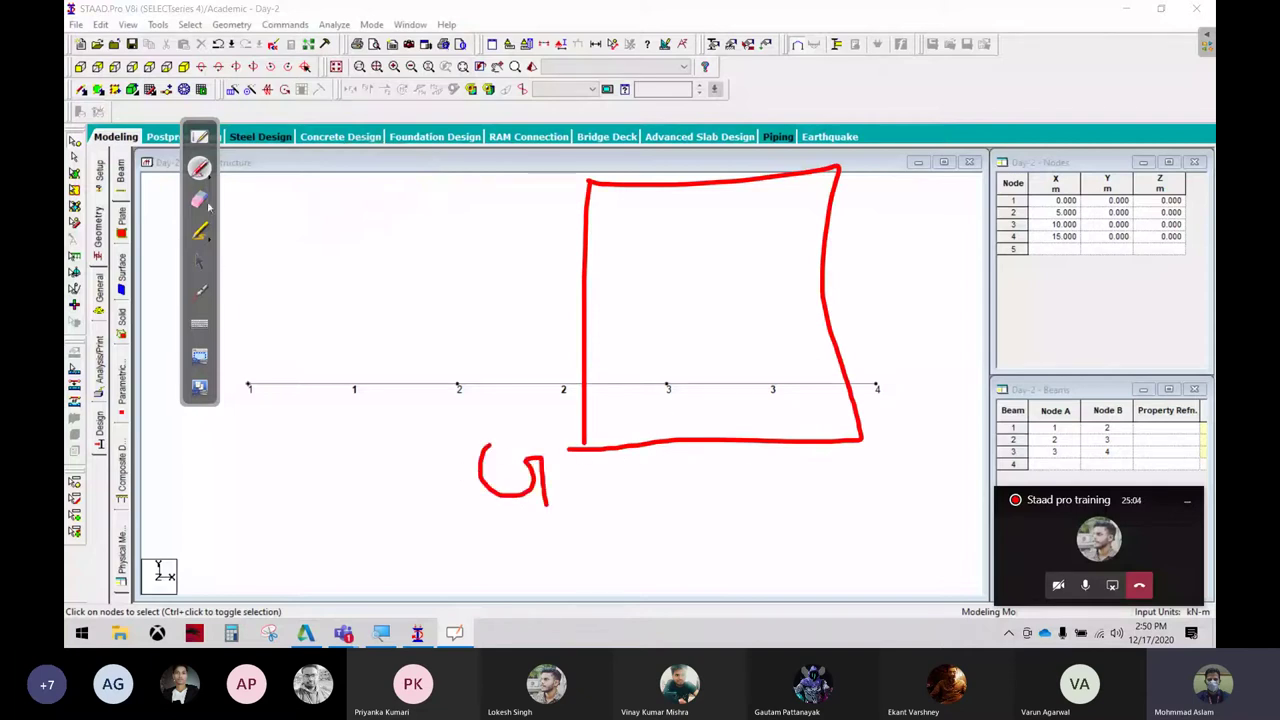
click(200, 200)
mouse_move(485, 455)
mouse_down()
mouse_move(509, 497)
mouse_move(535, 468)
mouse_move(495, 505)
mouse_up()
click(200, 168)
mouse_move(497, 452)
mouse_down()
mouse_move(513, 466)
mouse_move(498, 468)
mouse_up()
drag(576, 373, 845, 371)
click(479, 354)
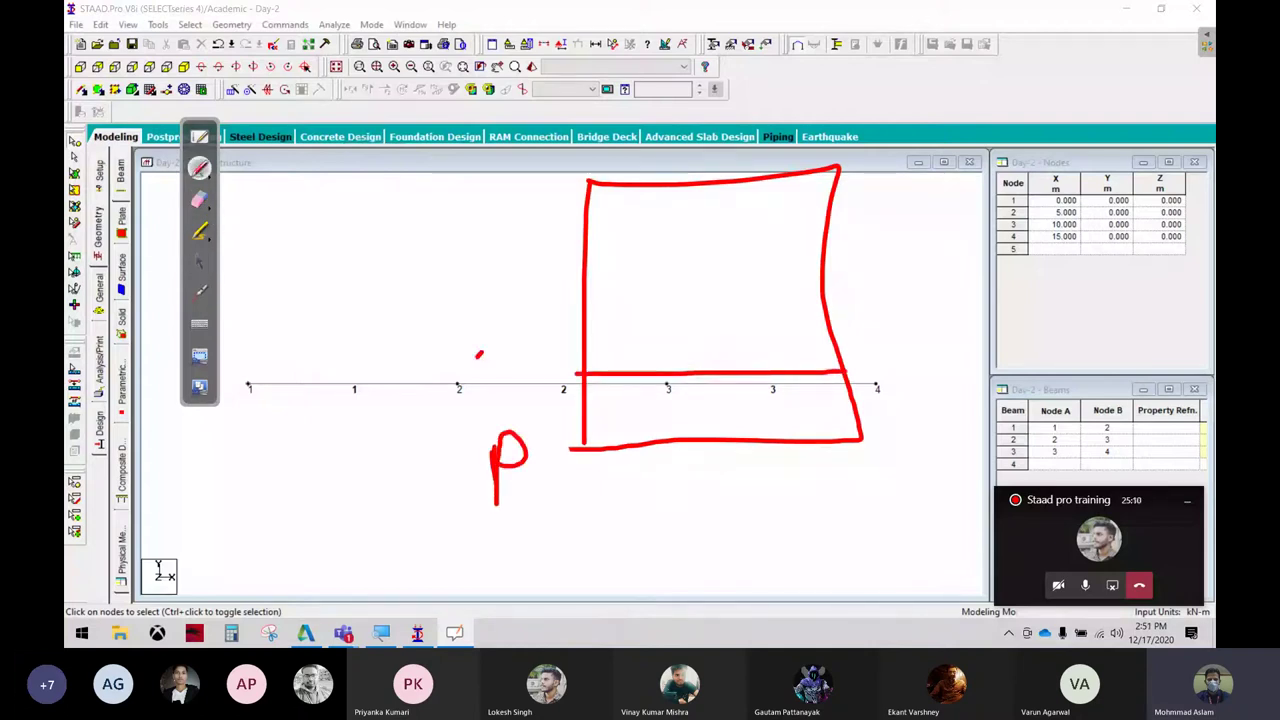
drag(479, 354, 516, 382)
drag(577, 305, 822, 291)
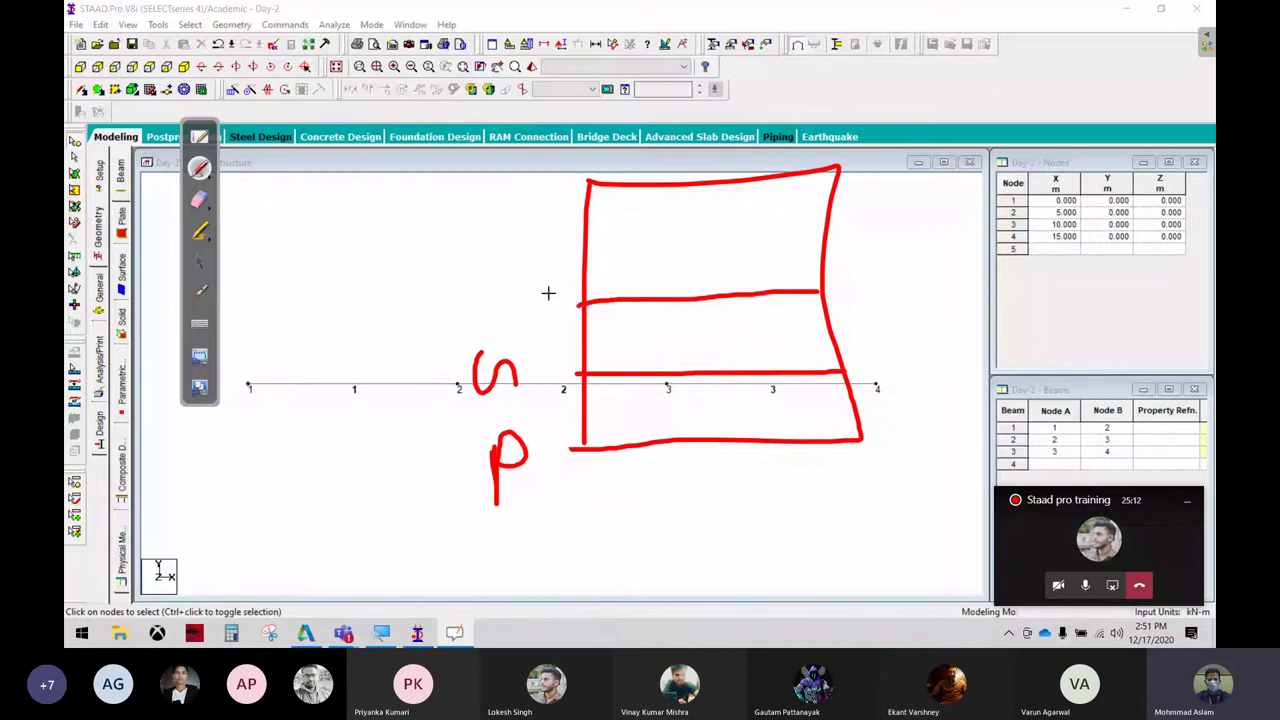
drag(505, 287, 507, 318)
drag(580, 228, 850, 224)
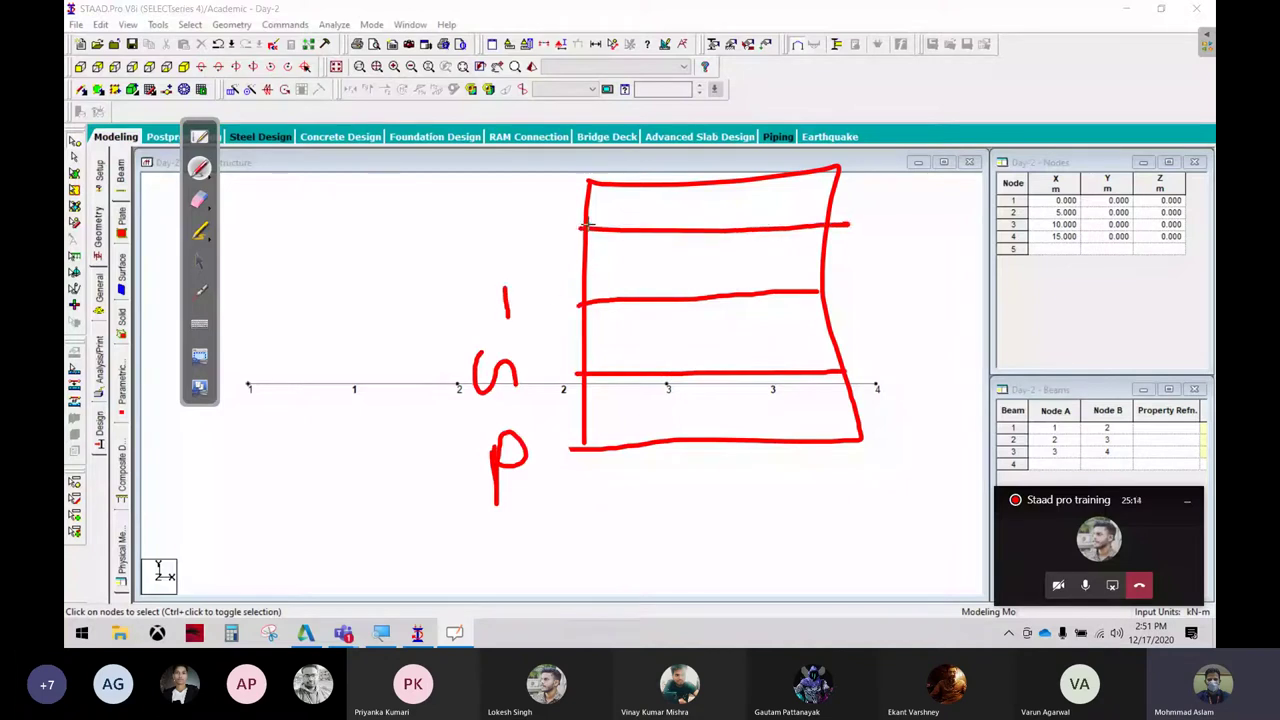
mouse_move(486, 227)
mouse_down()
mouse_move(494, 251)
mouse_move(568, 243)
mouse_up()
mouse_move(506, 180)
mouse_down()
mouse_move(540, 190)
mouse_move(522, 204)
mouse_up()
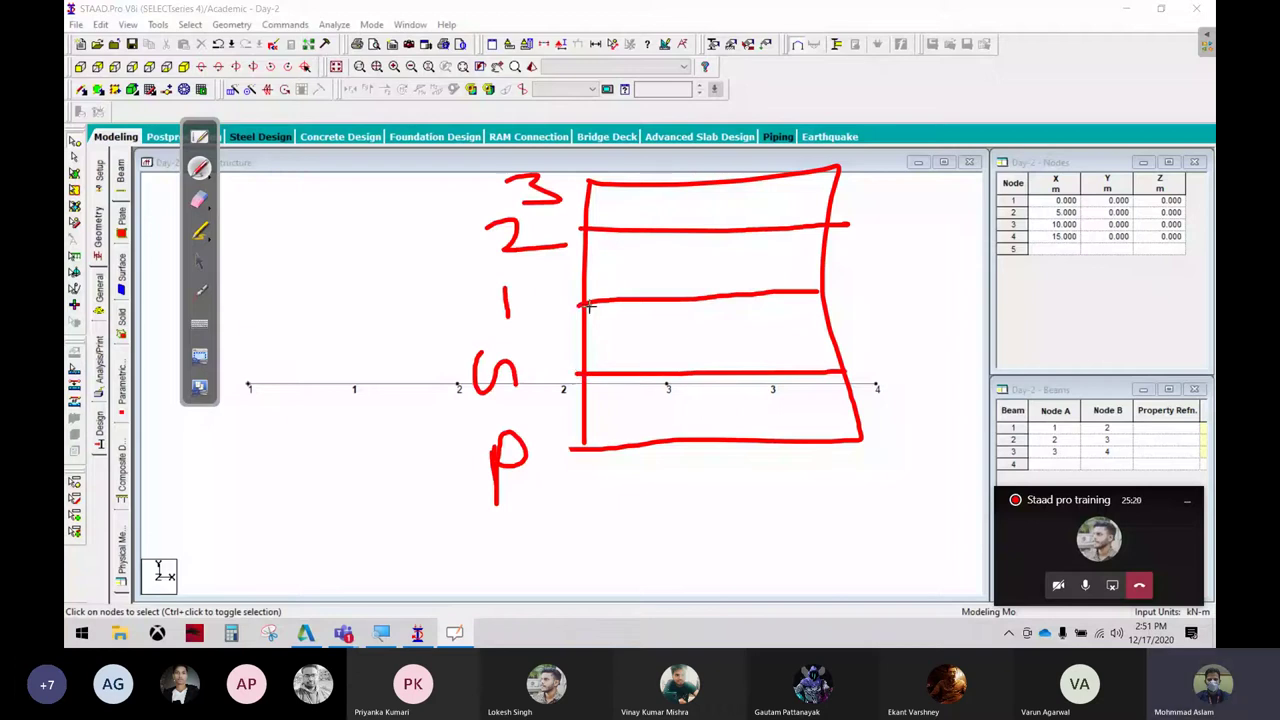
mouse_move(580, 300)
mouse_down()
mouse_move(449, 266)
mouse_move(366, 272)
mouse_up()
drag(289, 224, 300, 272)
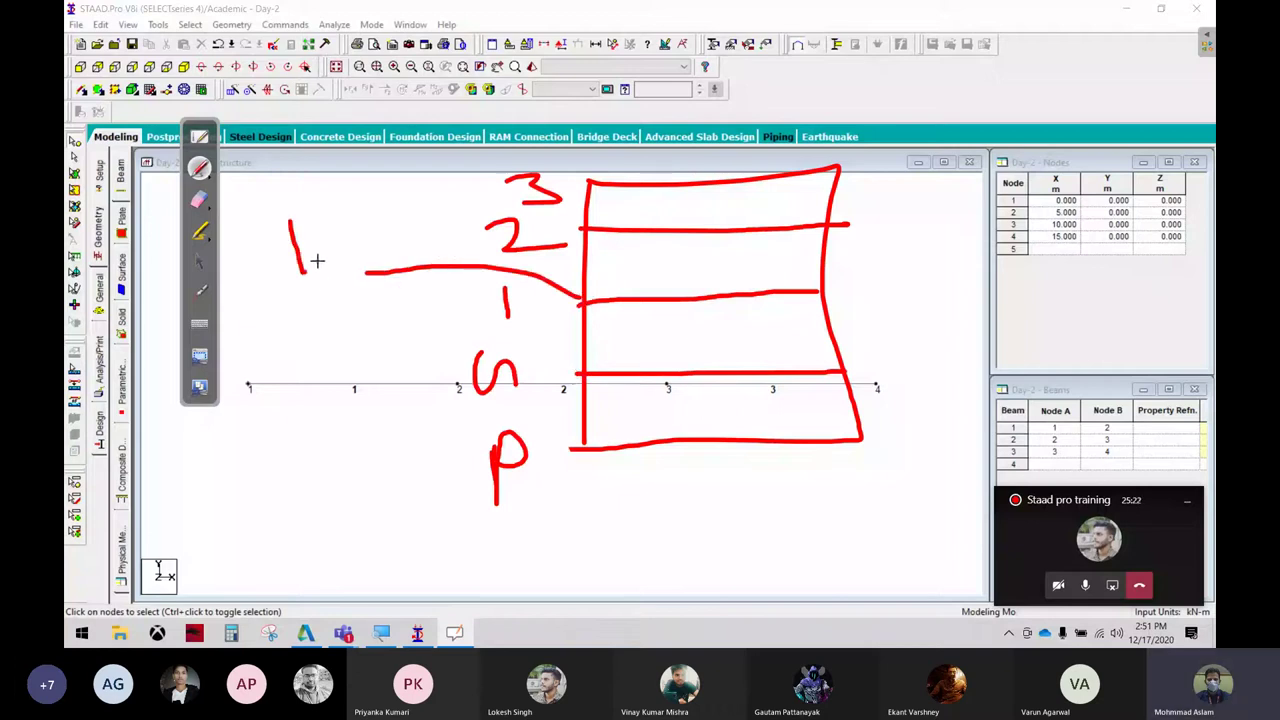
mouse_move(330, 224)
mouse_down()
mouse_move(374, 232)
mouse_move(376, 206)
mouse_up()
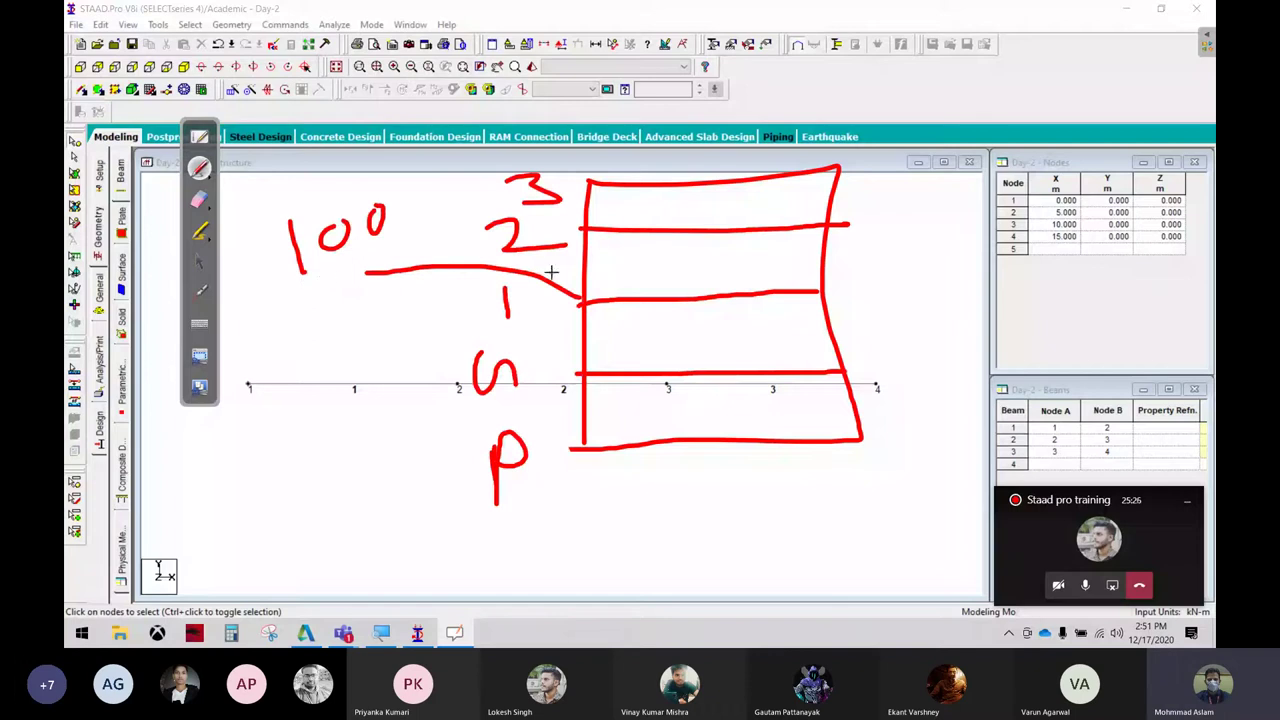
mouse_move(650, 232)
mouse_down()
mouse_move(480, 356)
mouse_move(309, 437)
mouse_up()
mouse_move(237, 510)
mouse_down()
mouse_move(249, 540)
mouse_move(306, 520)
mouse_move(318, 480)
mouse_move(344, 464)
mouse_up()
mouse_move(924, 62)
mouse_down()
mouse_move(958, 100)
mouse_move(946, 104)
mouse_up()
mouse_move(1002, 40)
mouse_down()
mouse_move(1029, 29)
mouse_move(1020, 80)
mouse_up()
mouse_move(1032, 58)
mouse_down()
mouse_move(1064, 42)
mouse_move(880, 55)
mouse_move(1085, 8)
mouse_up()
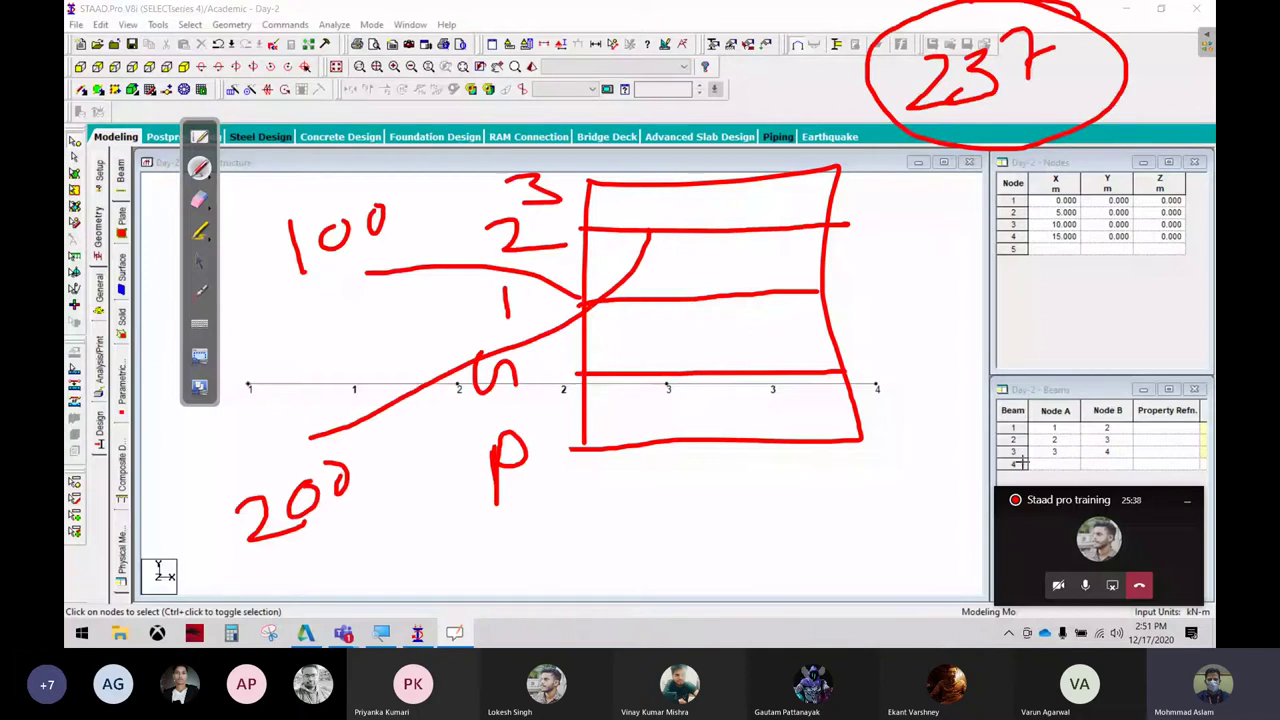
Dismiss the proceed and save prompts and erase the floor-numbering ink sketch
key(Delete)
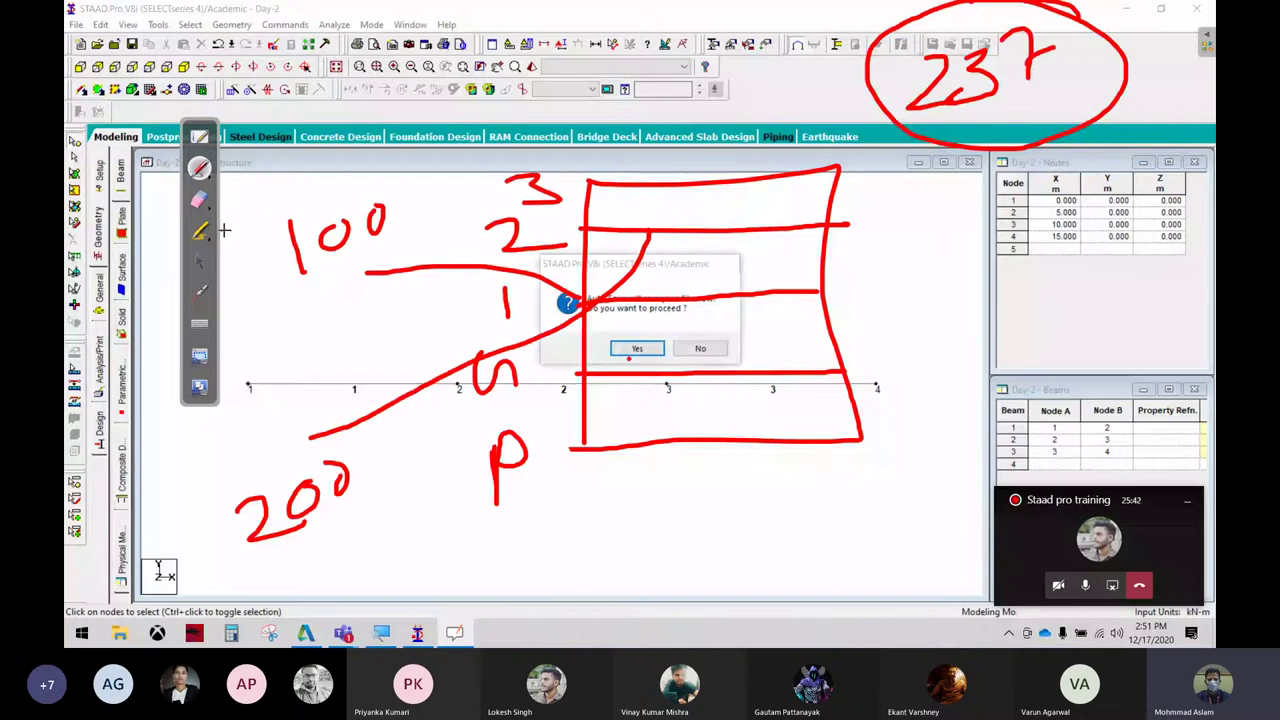
click(199, 261)
click(630, 350)
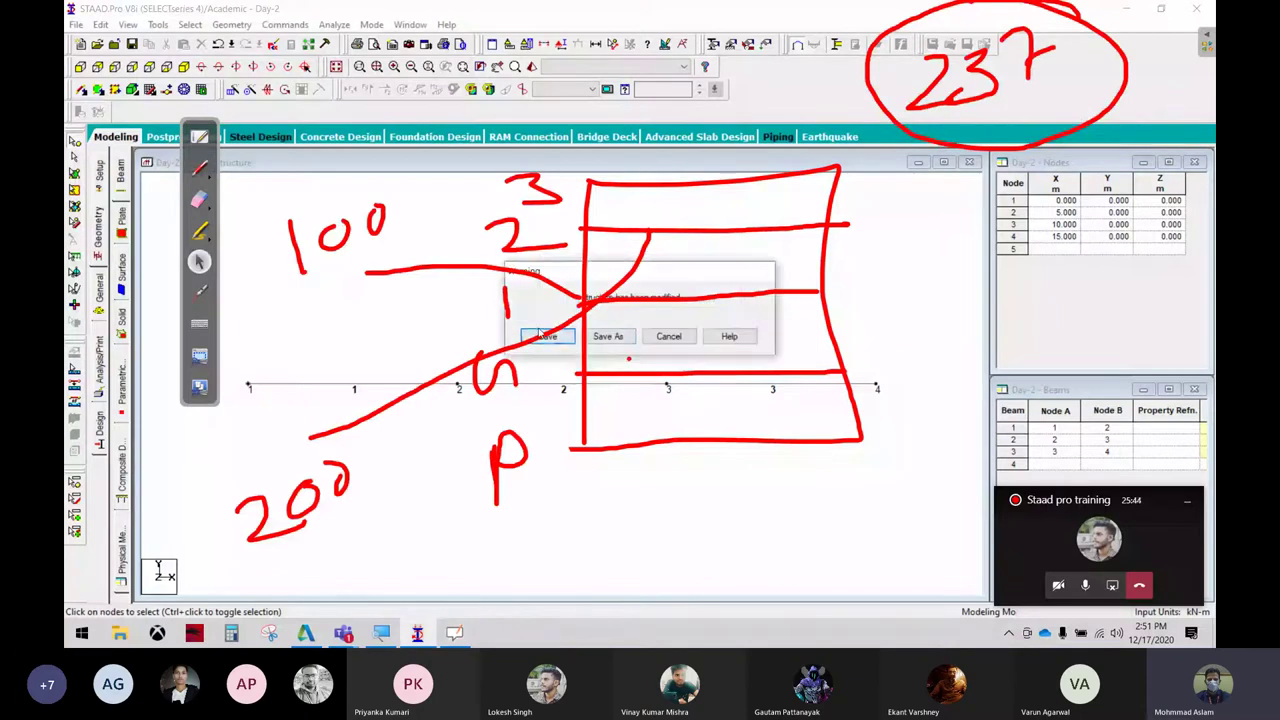
click(668, 336)
click(199, 199)
mouse_move(700, 215)
mouse_down()
mouse_move(309, 243)
mouse_move(455, 212)
mouse_move(743, 434)
mouse_move(514, 514)
mouse_move(549, 429)
mouse_up()
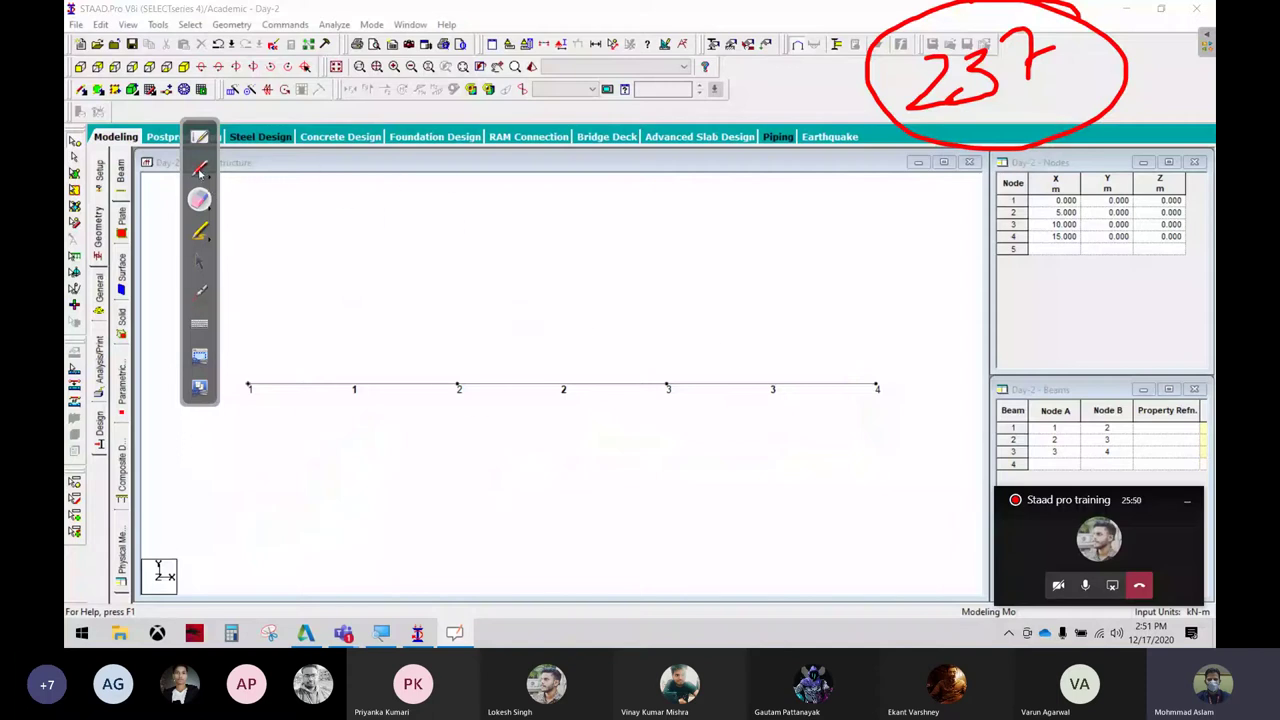
click(199, 170)
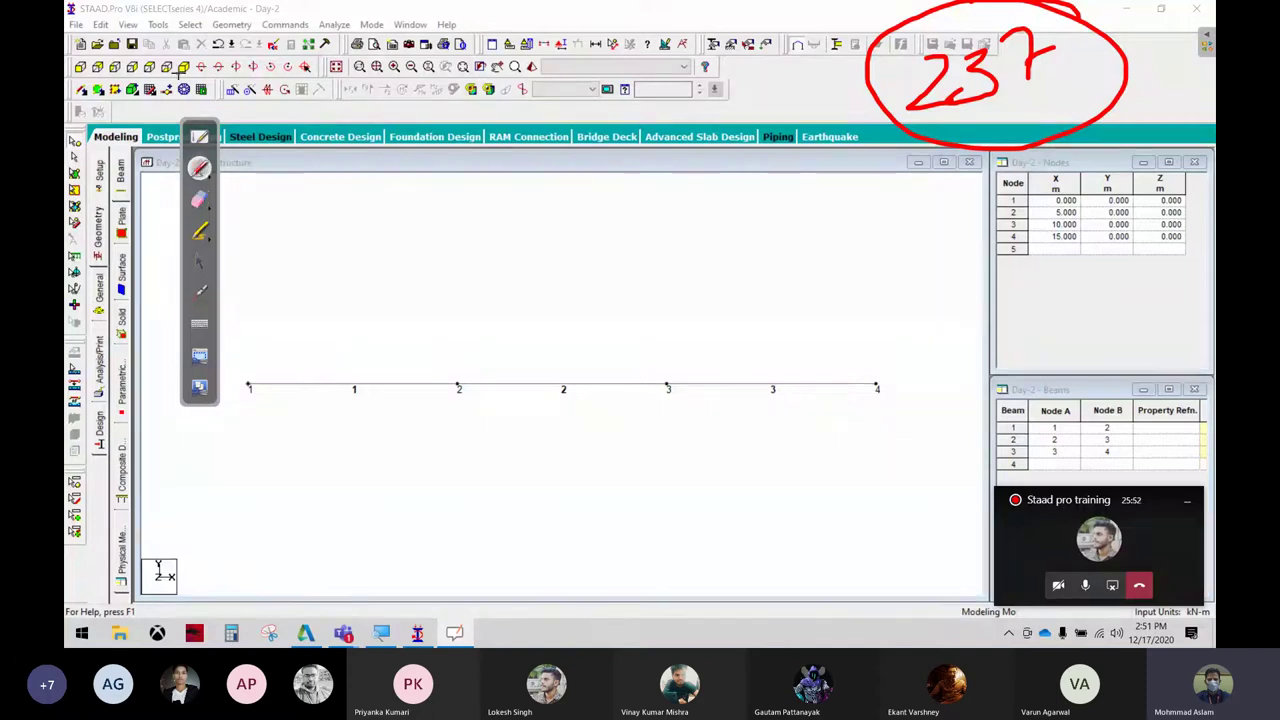
click(199, 261)
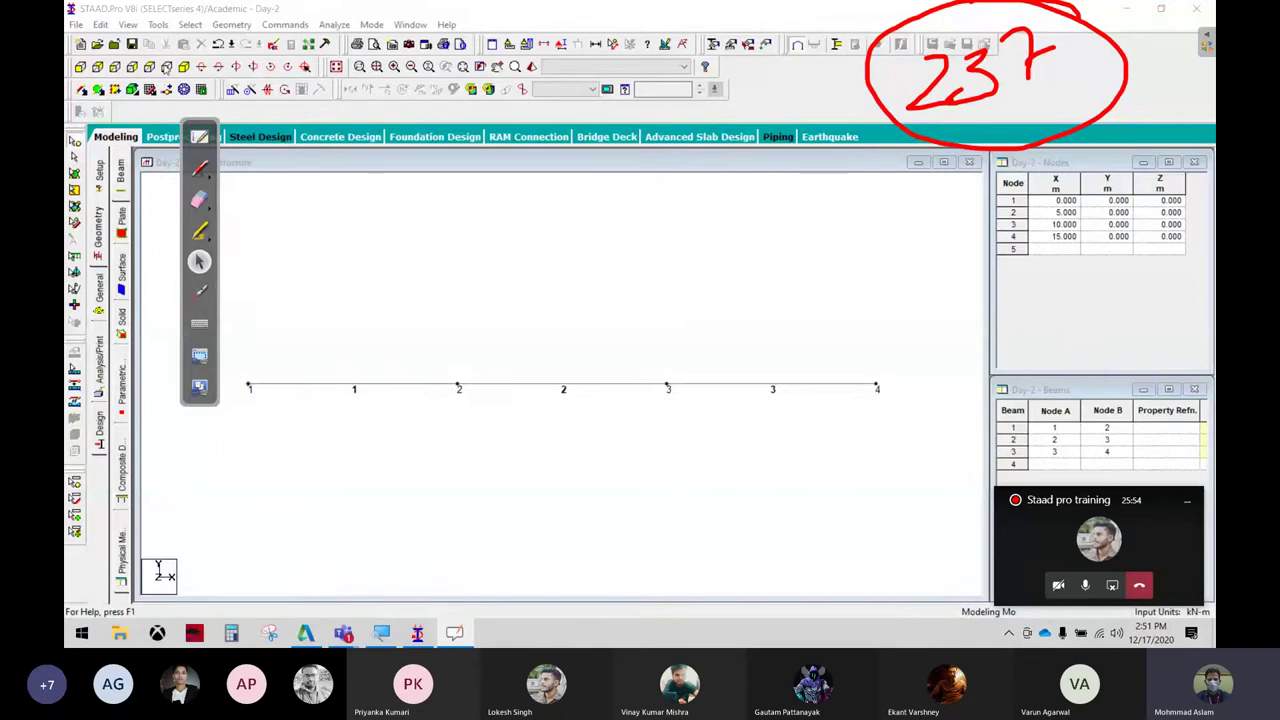
Show the beam line in isometric view, circle node 4 in red ink, and select it
click(182, 68)
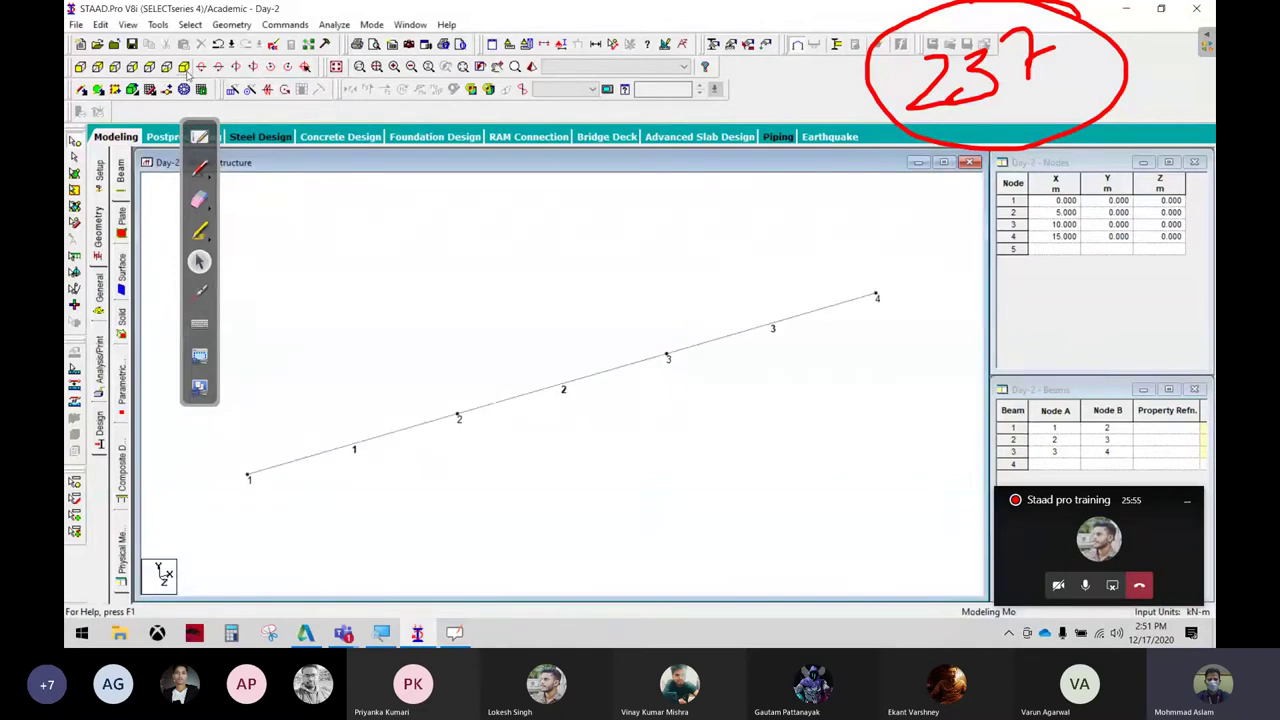
click(199, 168)
mouse_move(888, 268)
mouse_down()
mouse_move(881, 278)
mouse_move(982, 414)
mouse_move(940, 428)
mouse_move(1120, 505)
mouse_up()
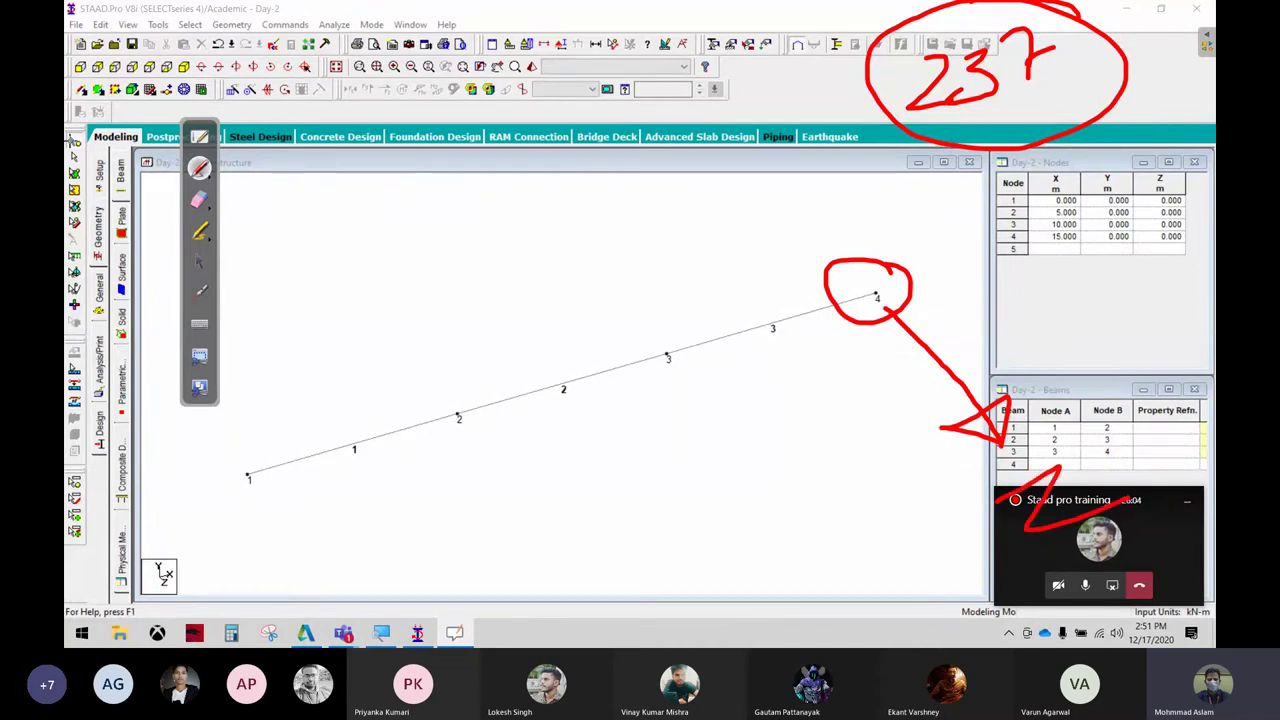
click(200, 264)
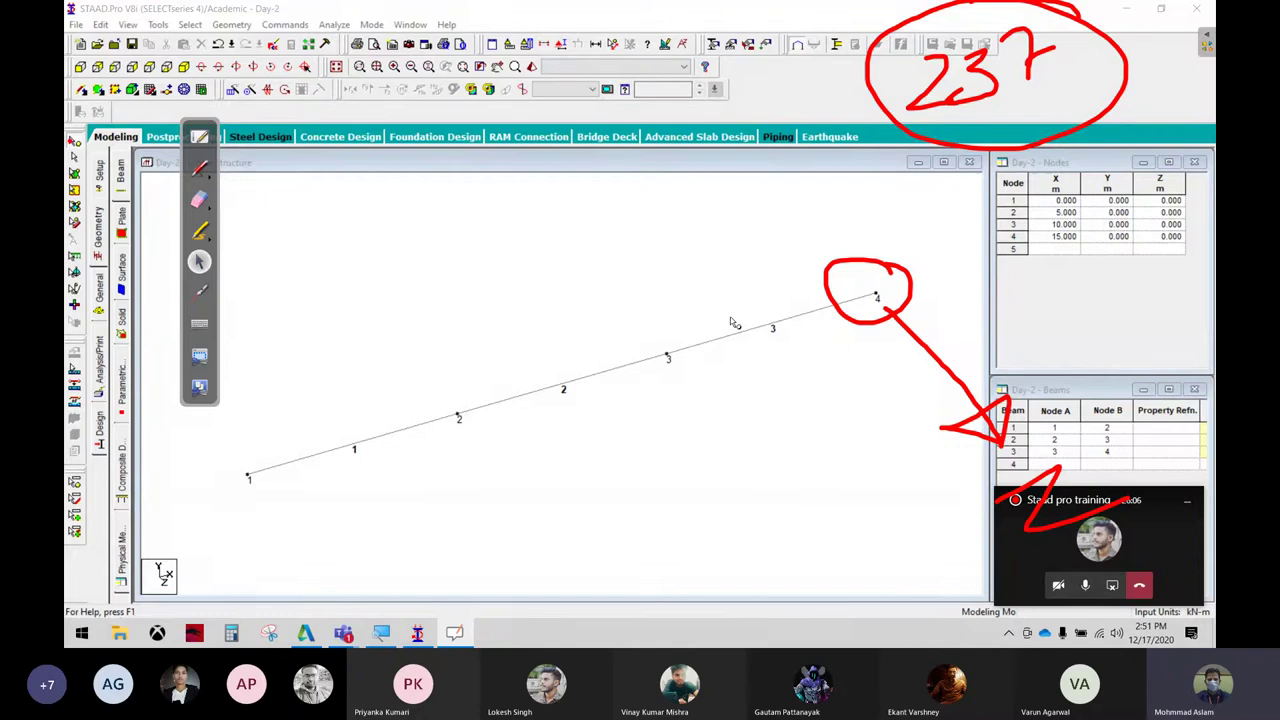
click(877, 297)
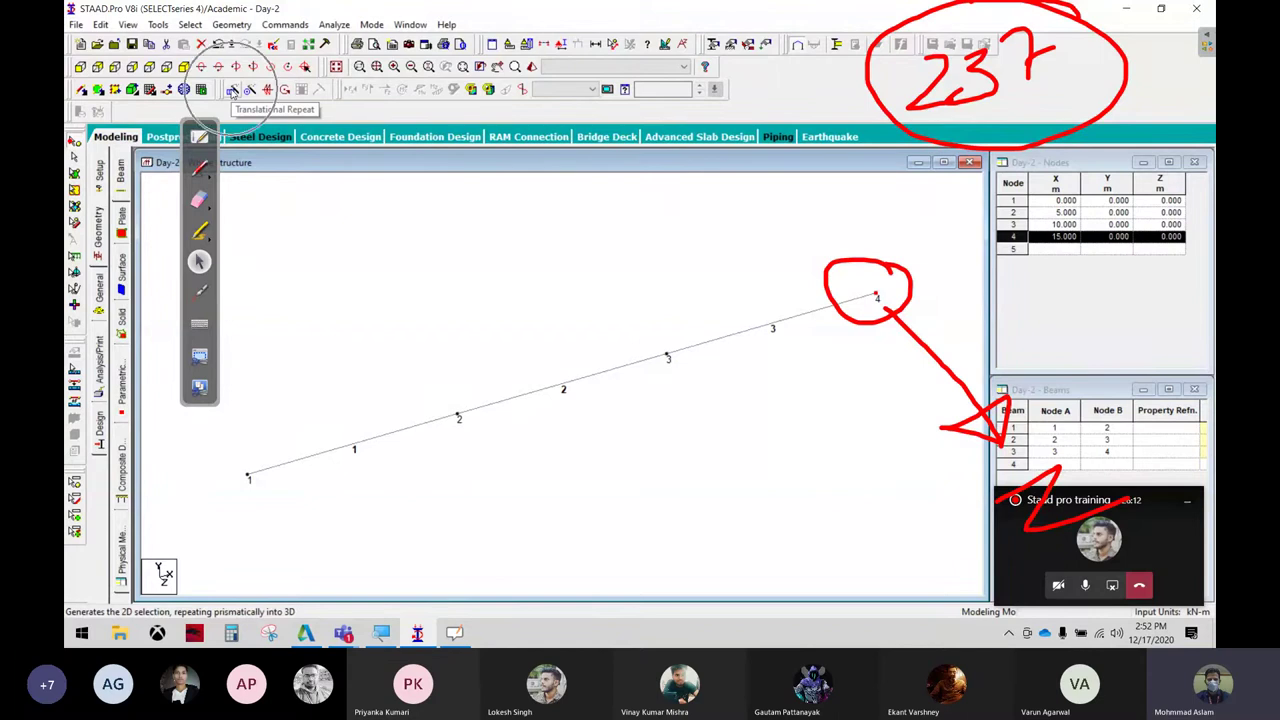
Set up a Translational Repeat along global Z with 2 steps, Link Steps and Renumber Bay
click(232, 89)
drag(533, 224, 426, 49)
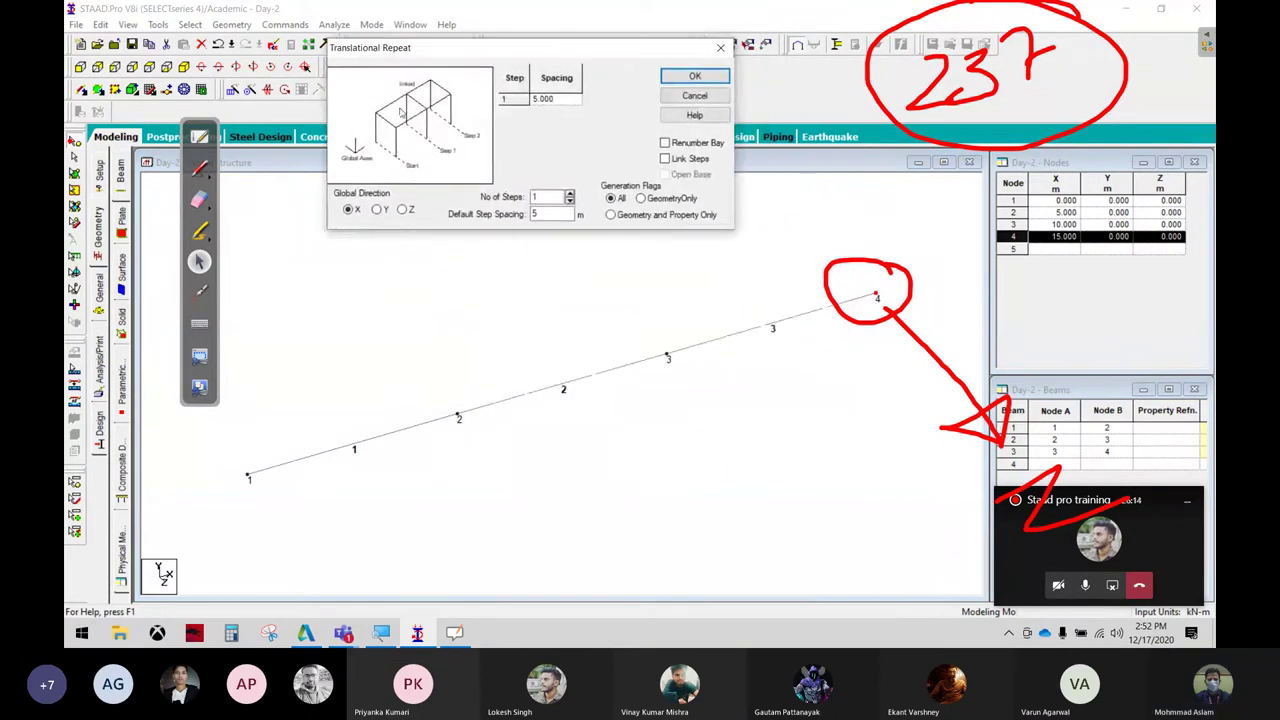
click(404, 210)
click(569, 196)
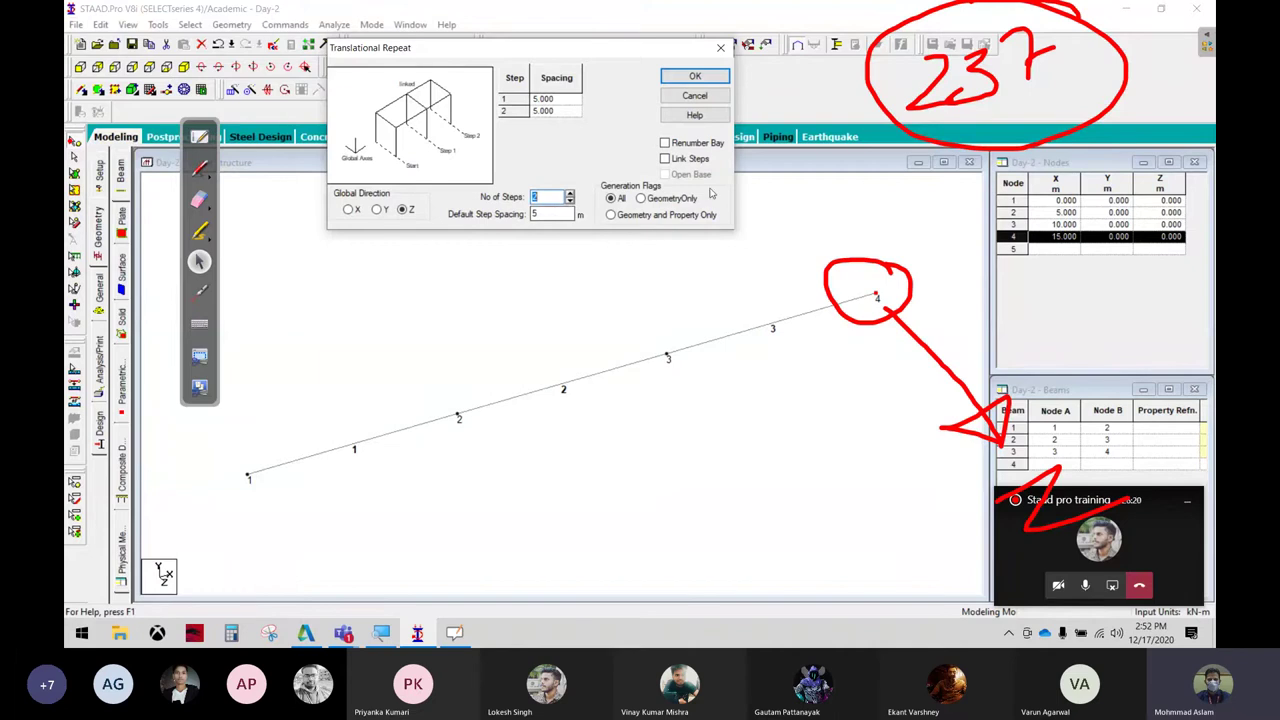
click(706, 161)
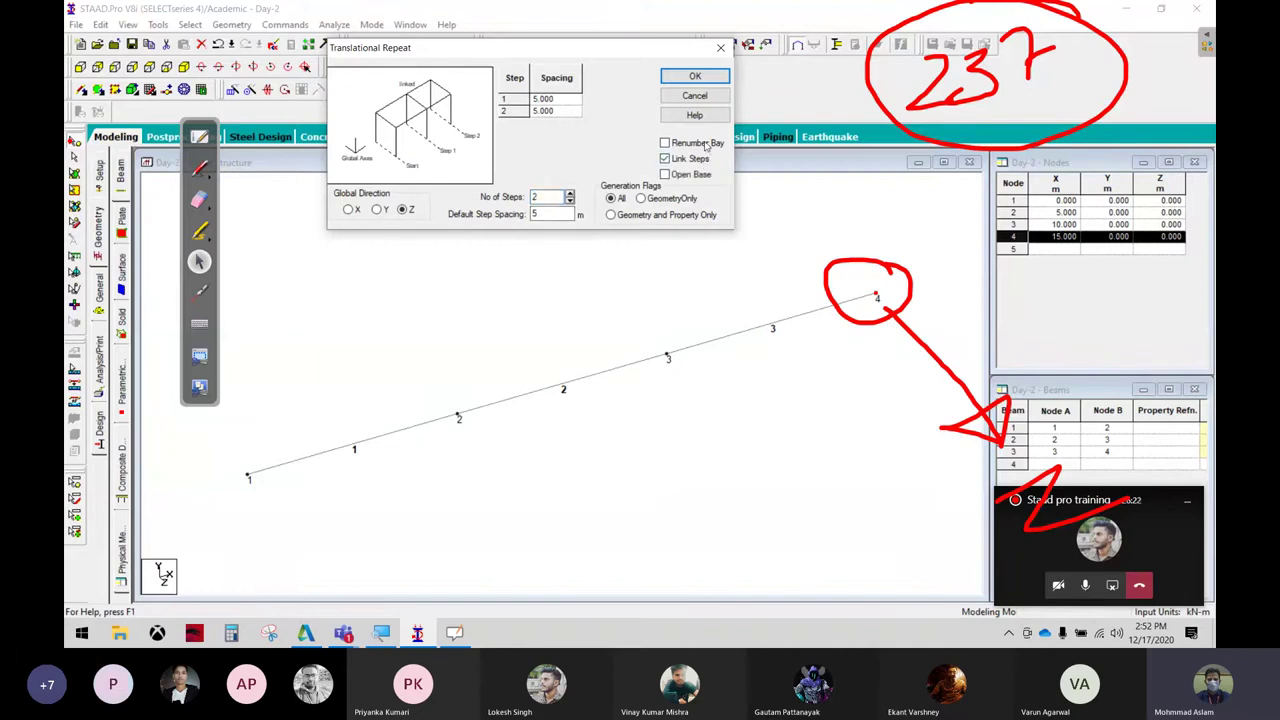
click(706, 145)
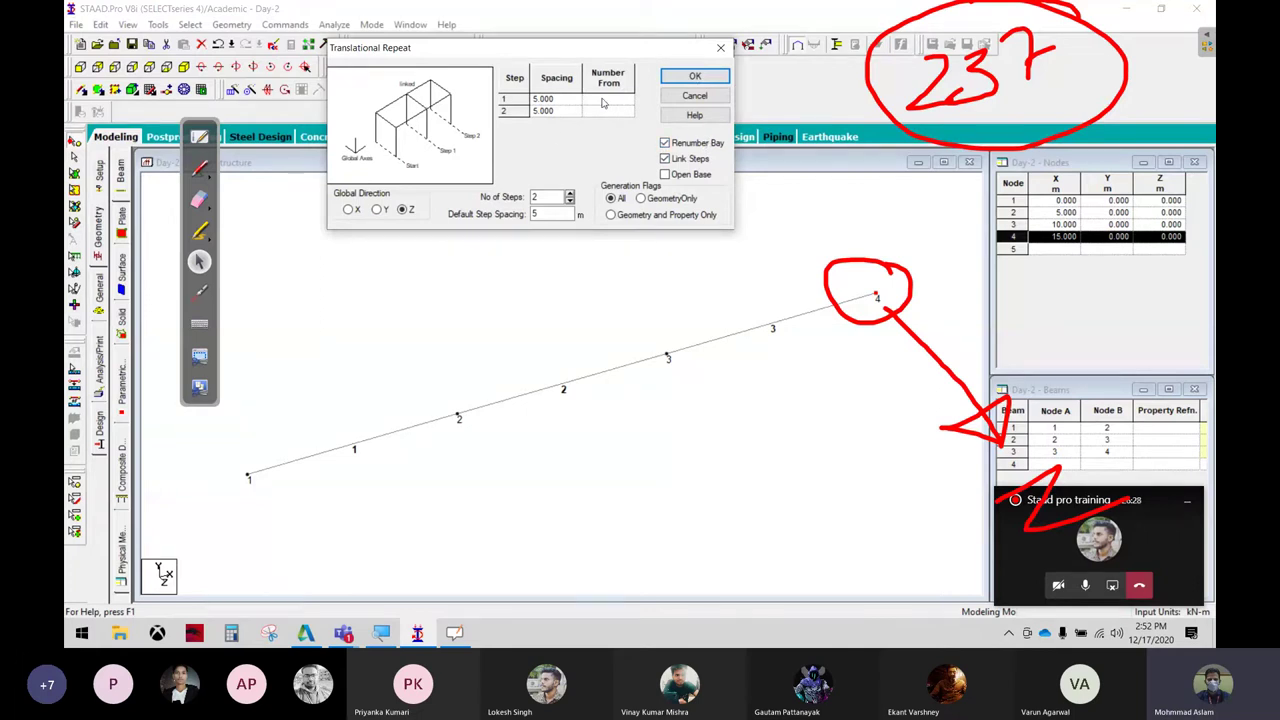
Give the bays starting numbers 100 and 101 and apply the repeat
click(603, 101)
text(1)
text(00)
click(612, 111)
text(10)
text(1)
click(705, 80)
click(686, 371)
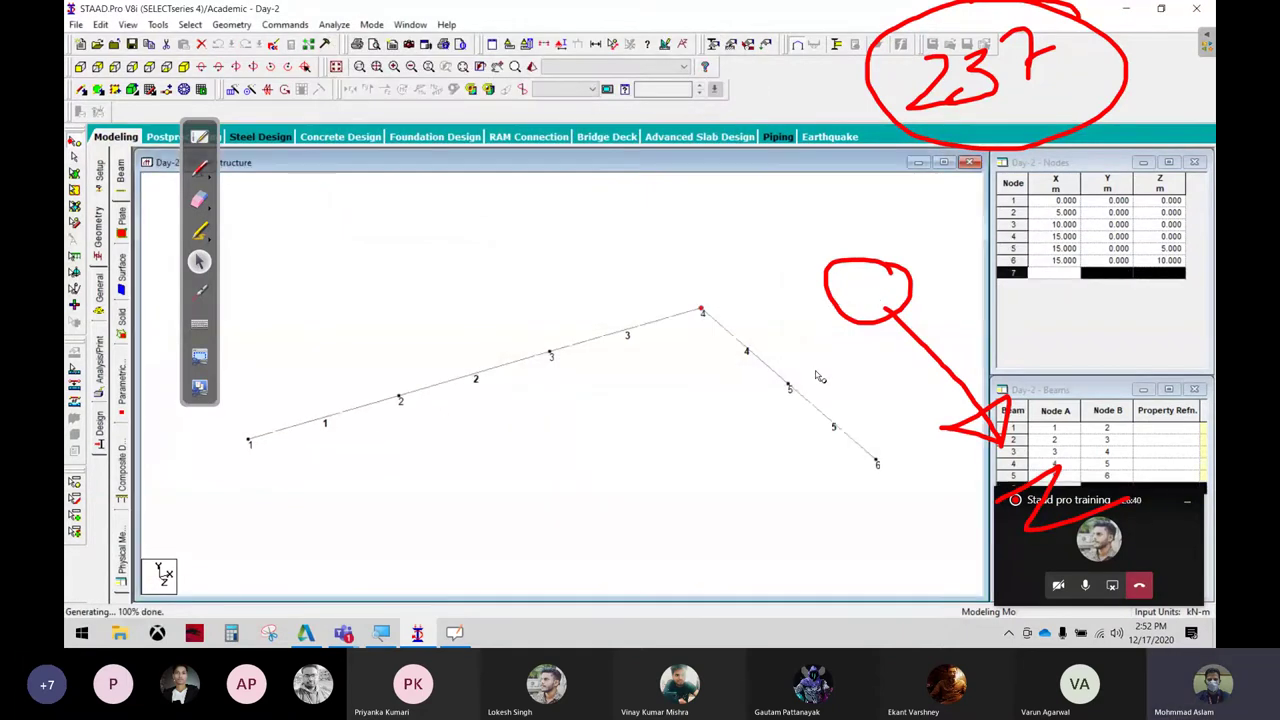
key(Down)
key(Down)
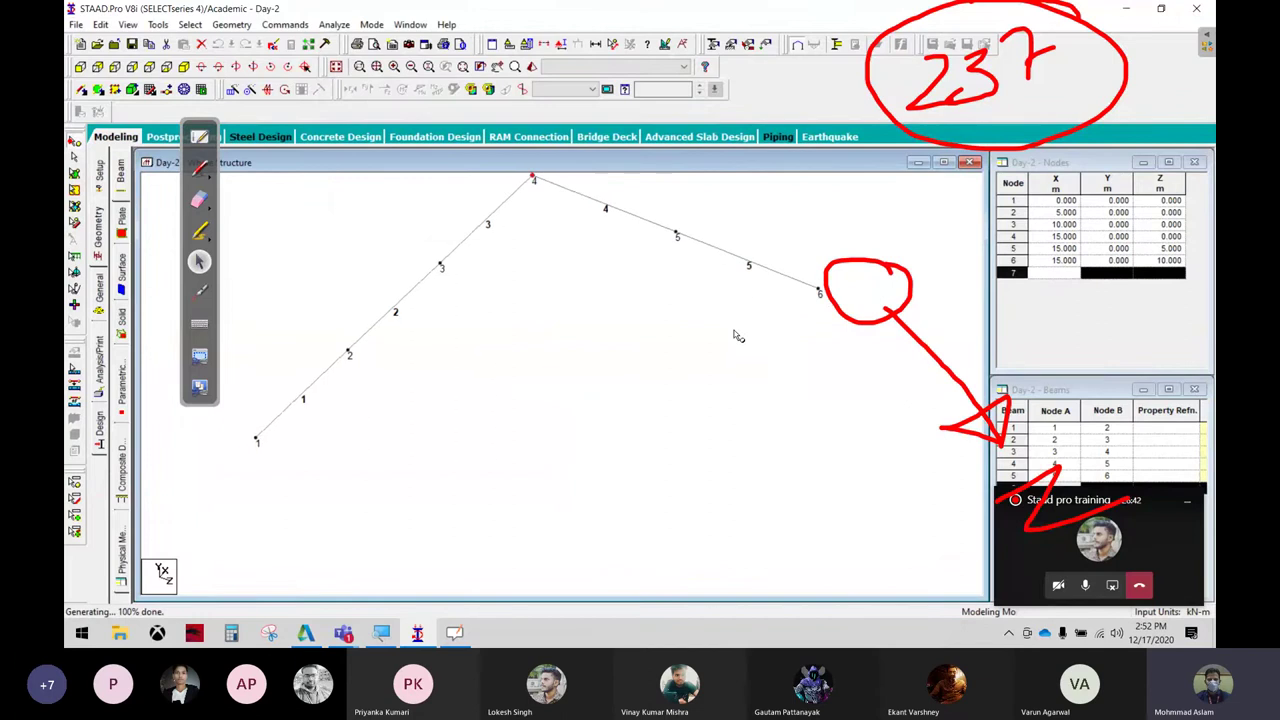
key(Down)
key(Down)
key(Down)
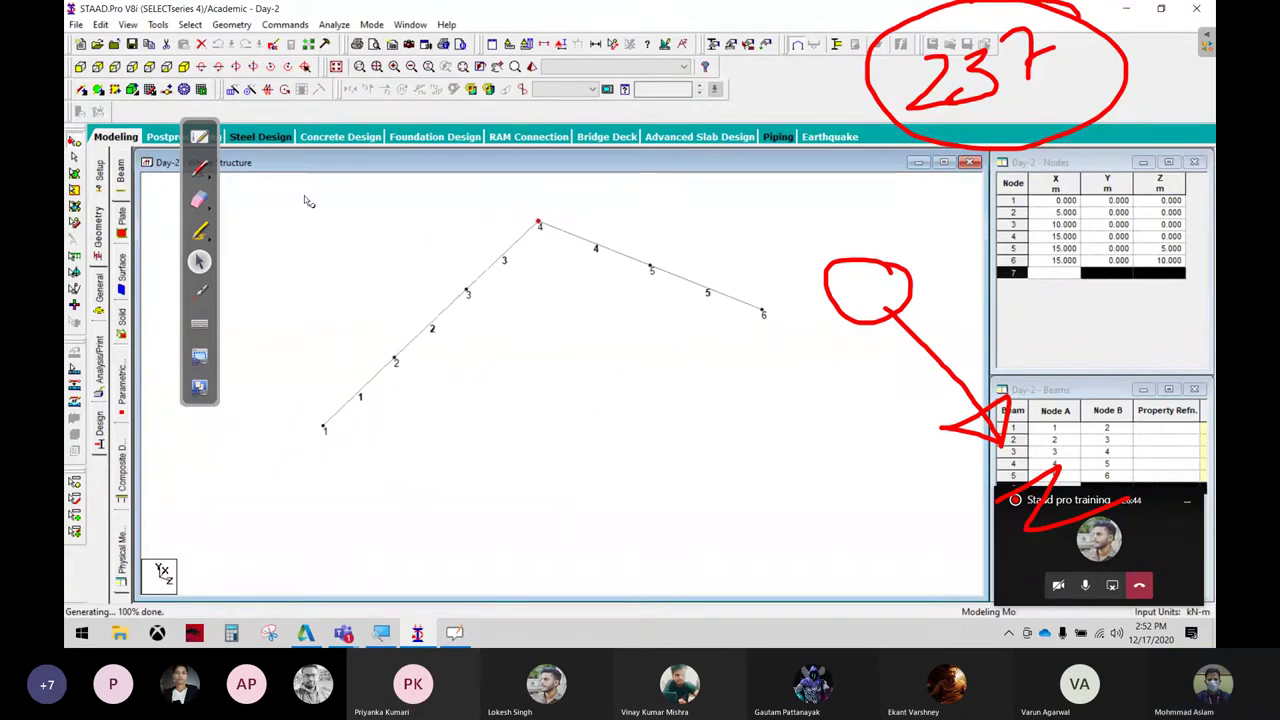
click(199, 199)
mouse_move(719, 291)
mouse_down()
mouse_move(873, 276)
mouse_move(1188, 475)
mouse_move(876, 202)
mouse_move(955, 80)
mouse_move(986, 349)
mouse_up()
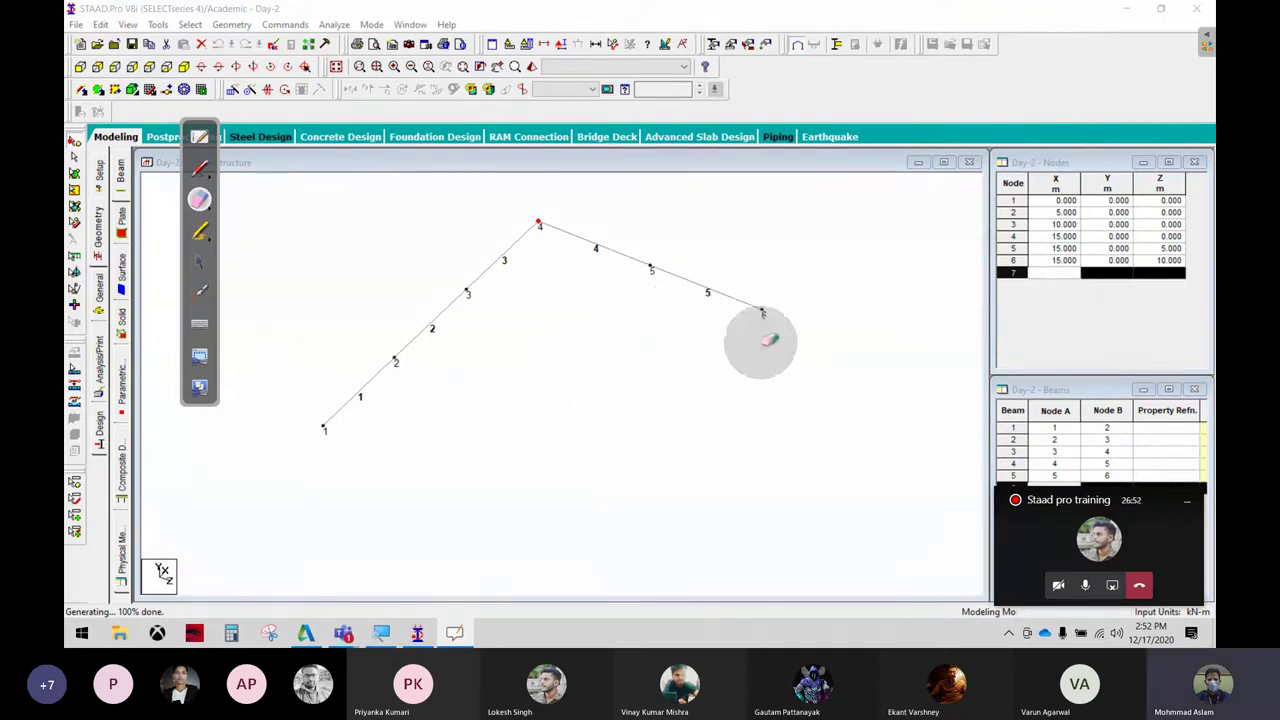
click(199, 261)
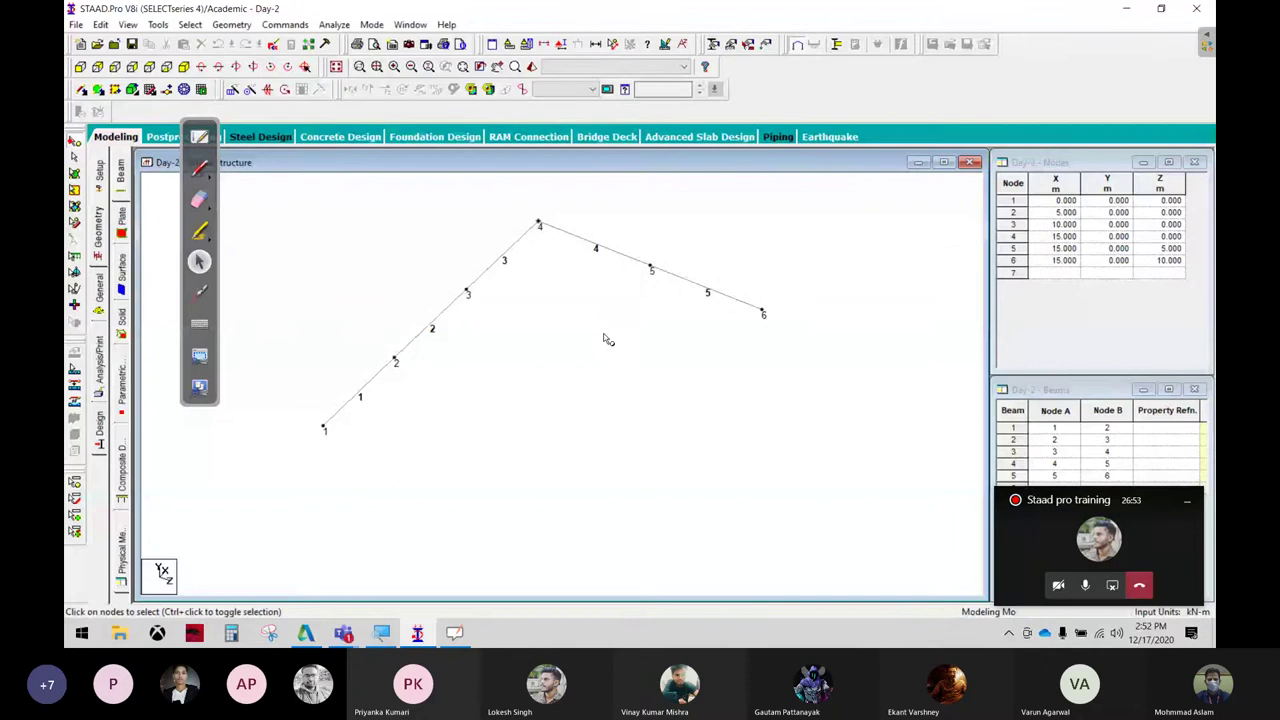
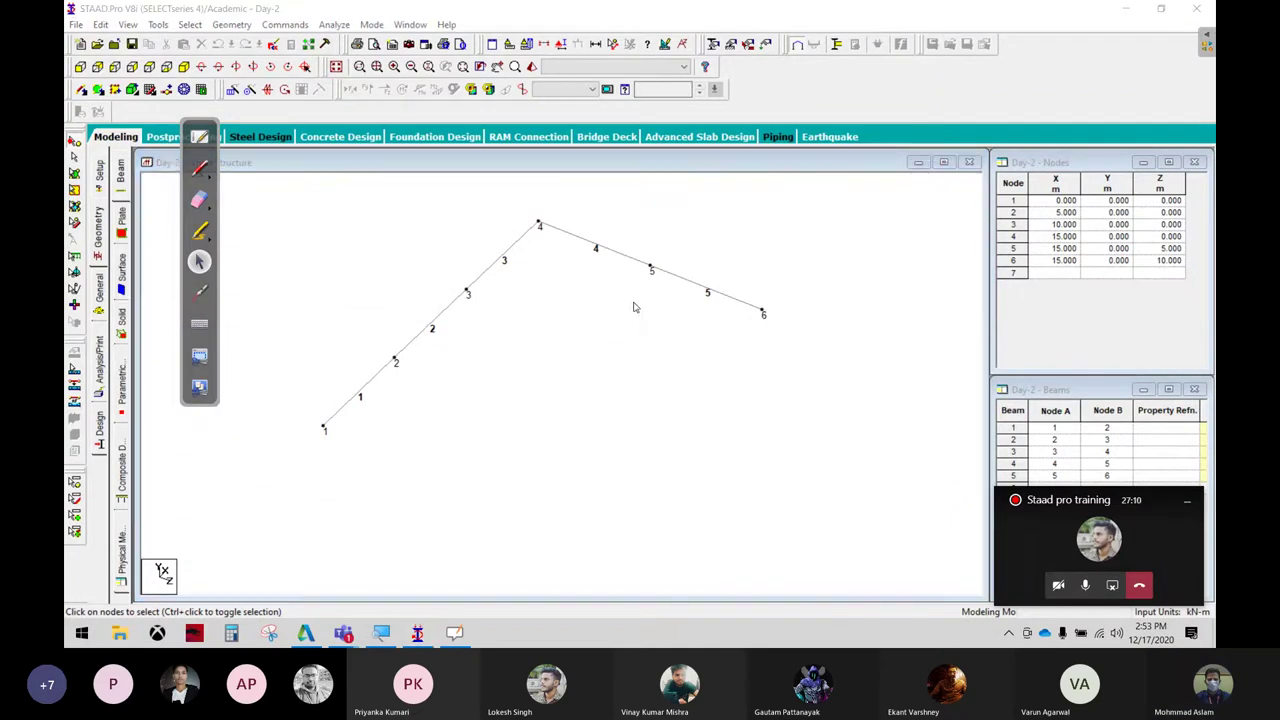
Select node 3 and set a two-step Z translational repeat with Link Steps and Renumber Bay
click(641, 304)
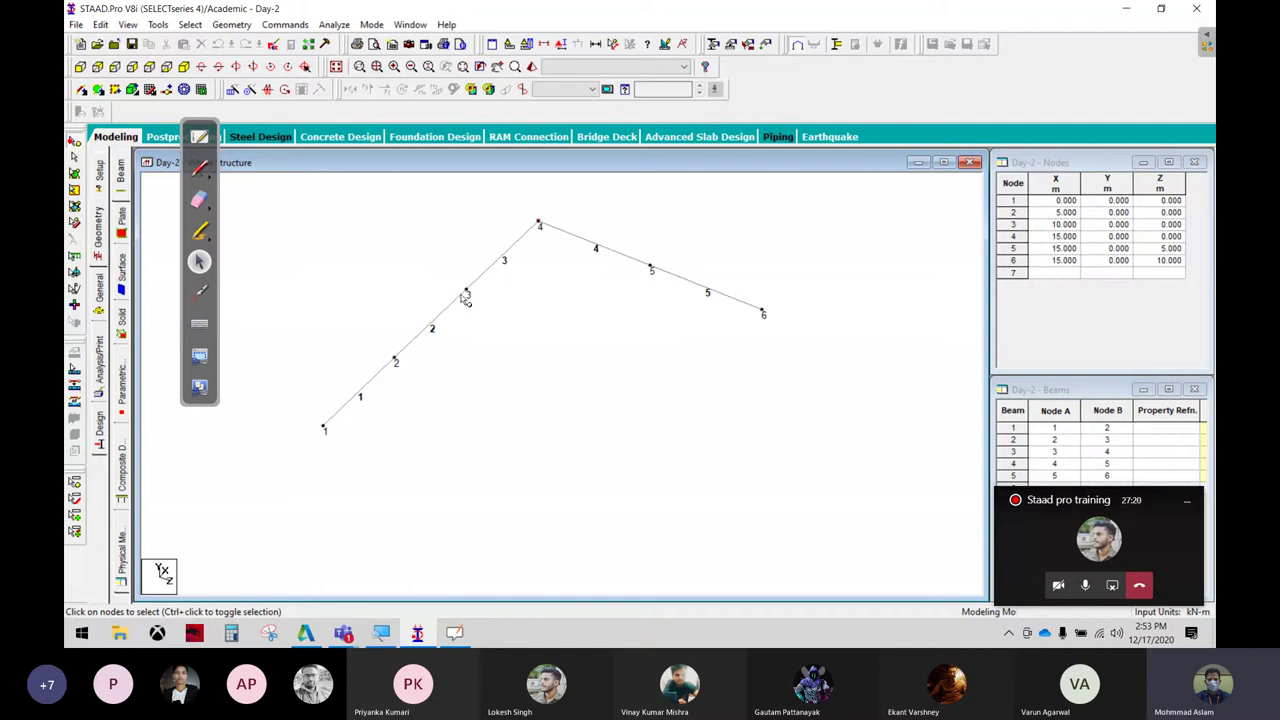
drag(446, 264, 484, 304)
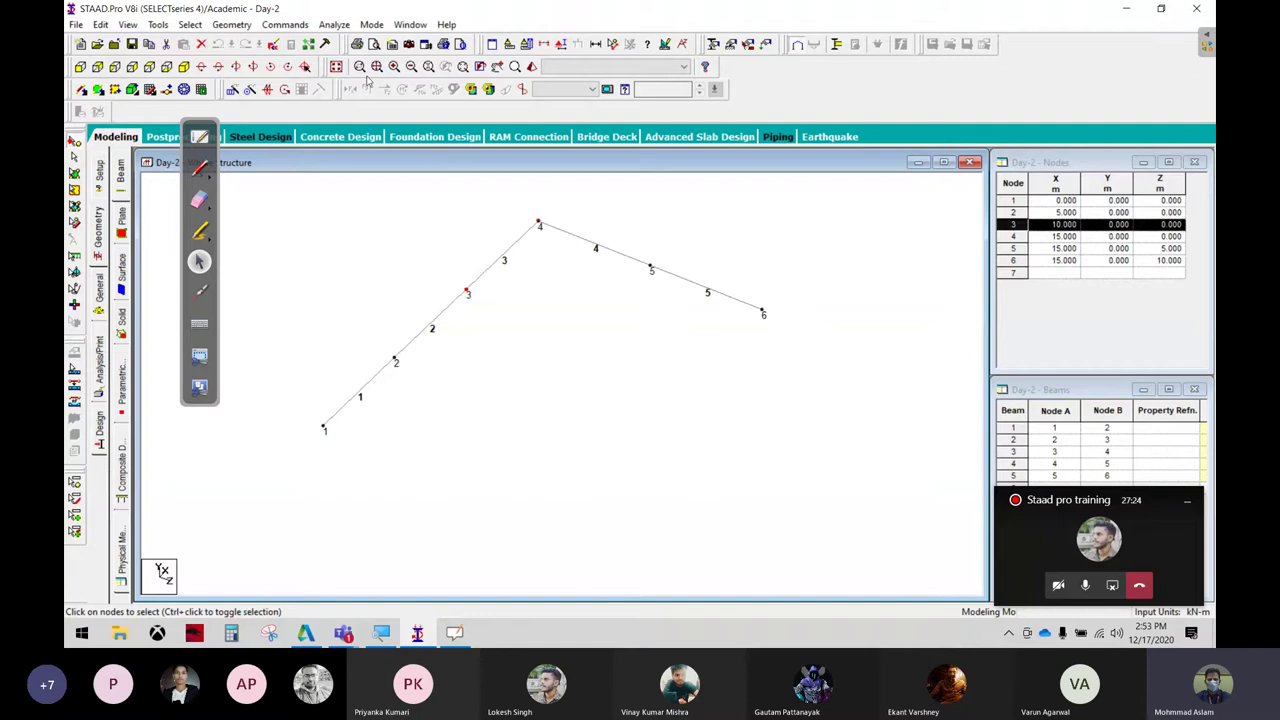
click(249, 90)
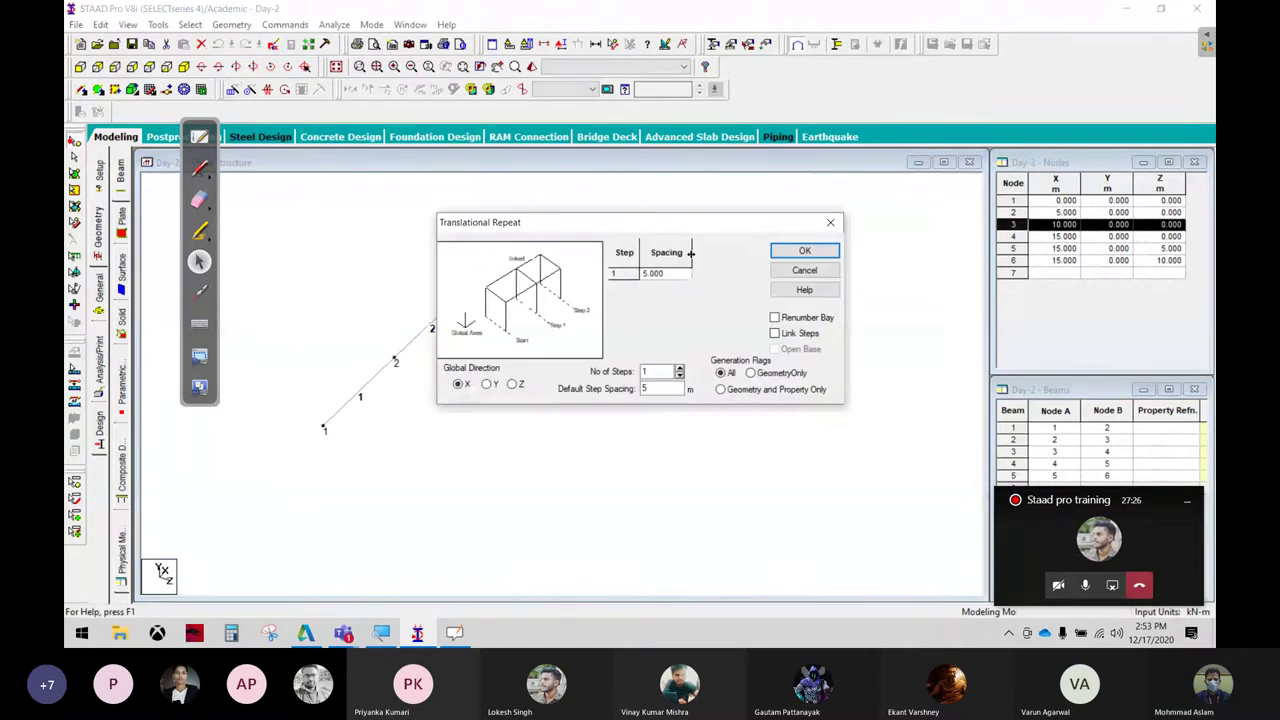
click(512, 384)
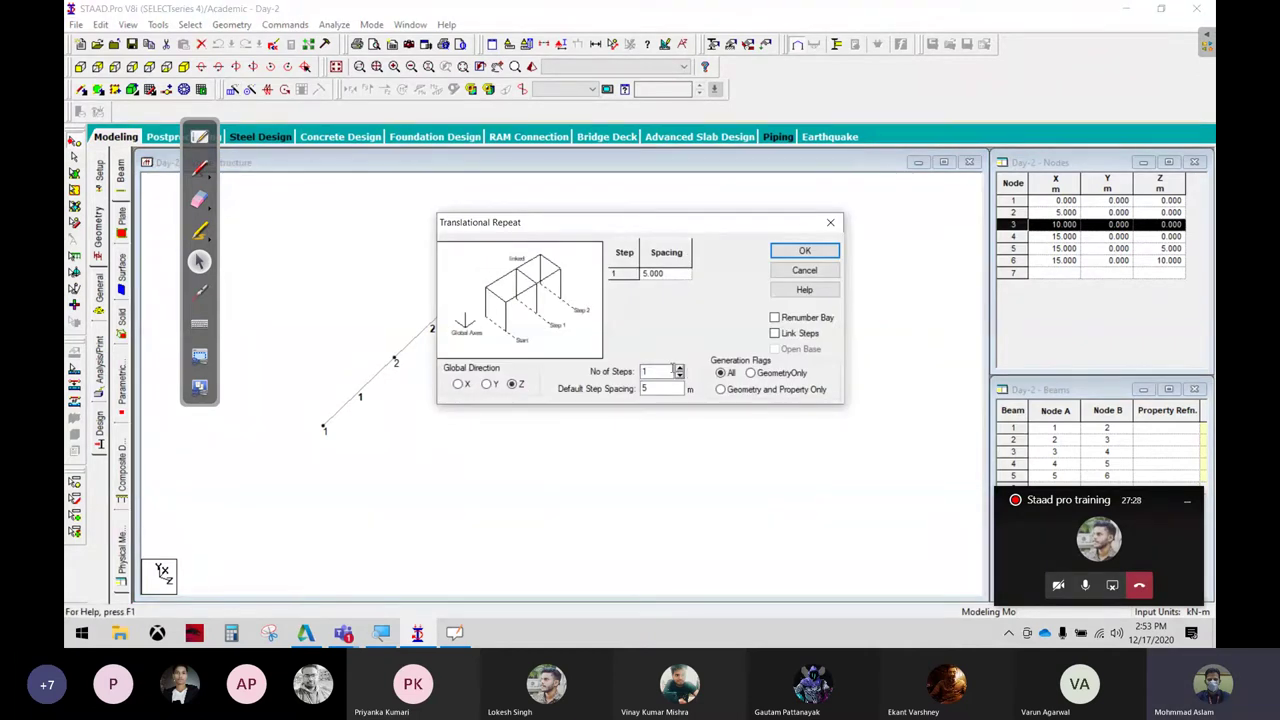
click(680, 369)
click(792, 333)
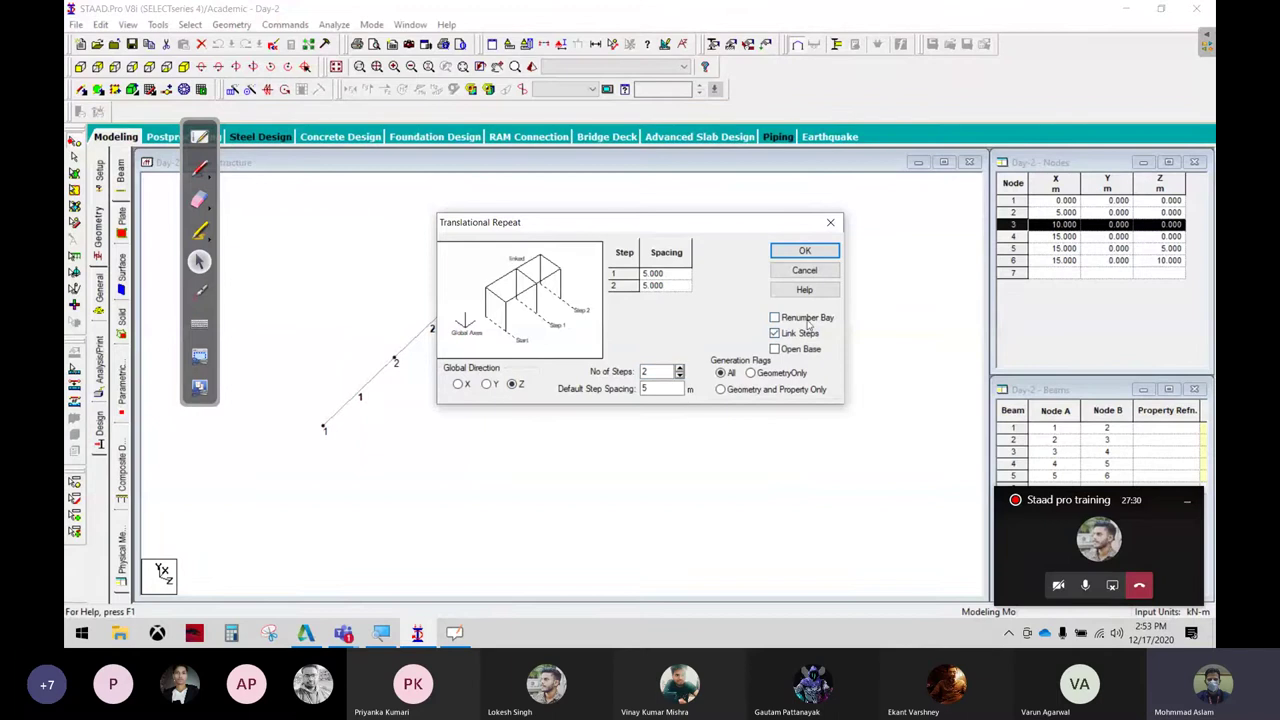
click(812, 318)
Number the new bays from 200 and 201 and apply the repeat, confirming renumbering
click(720, 274)
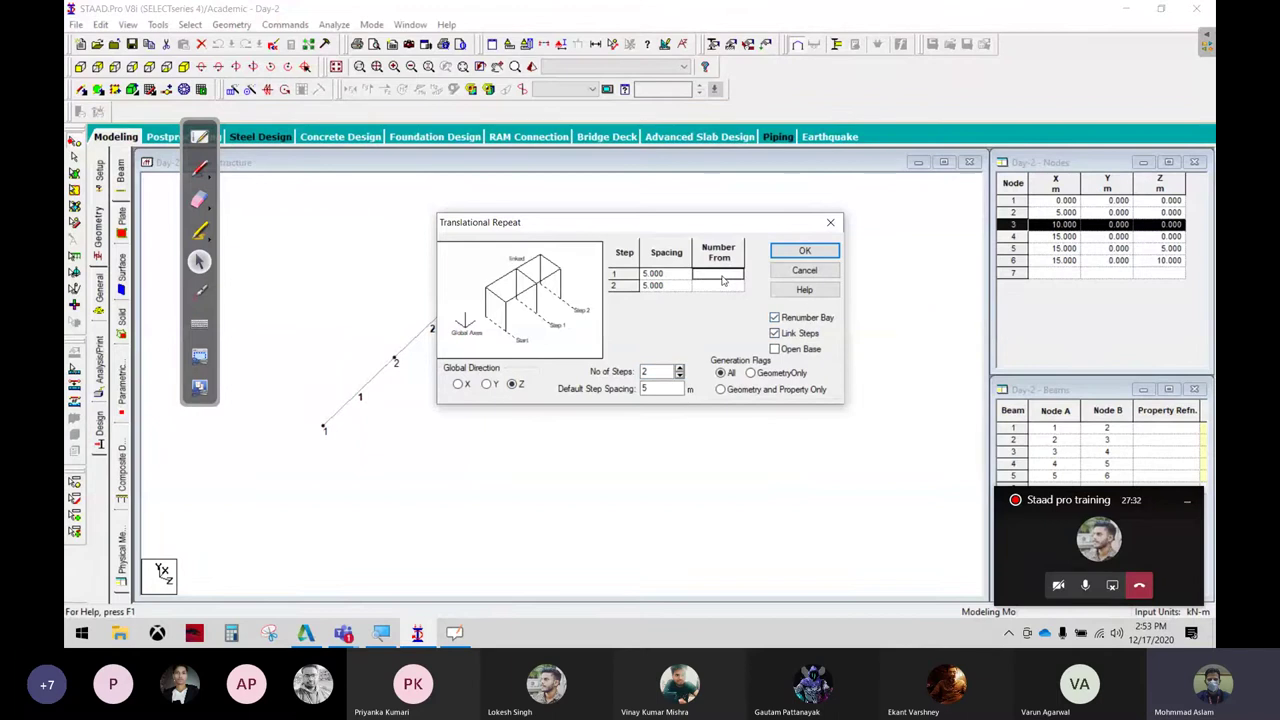
text(2)
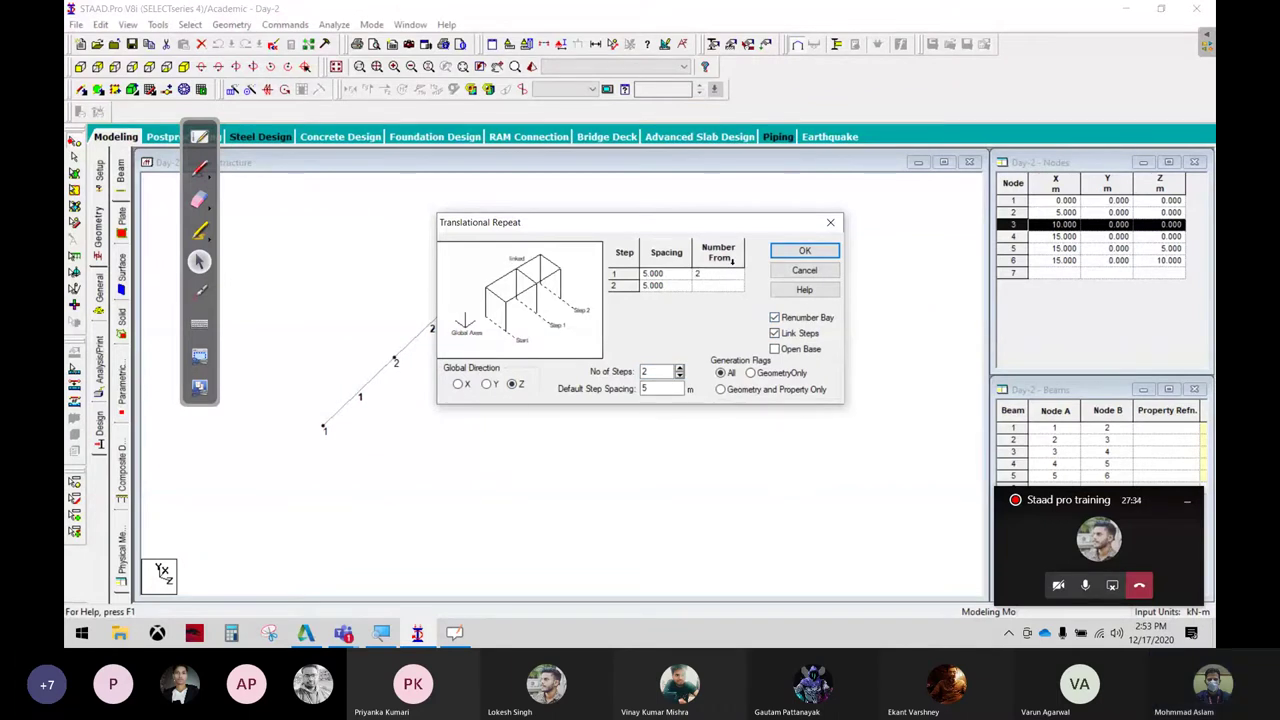
text(00)
click(729, 287)
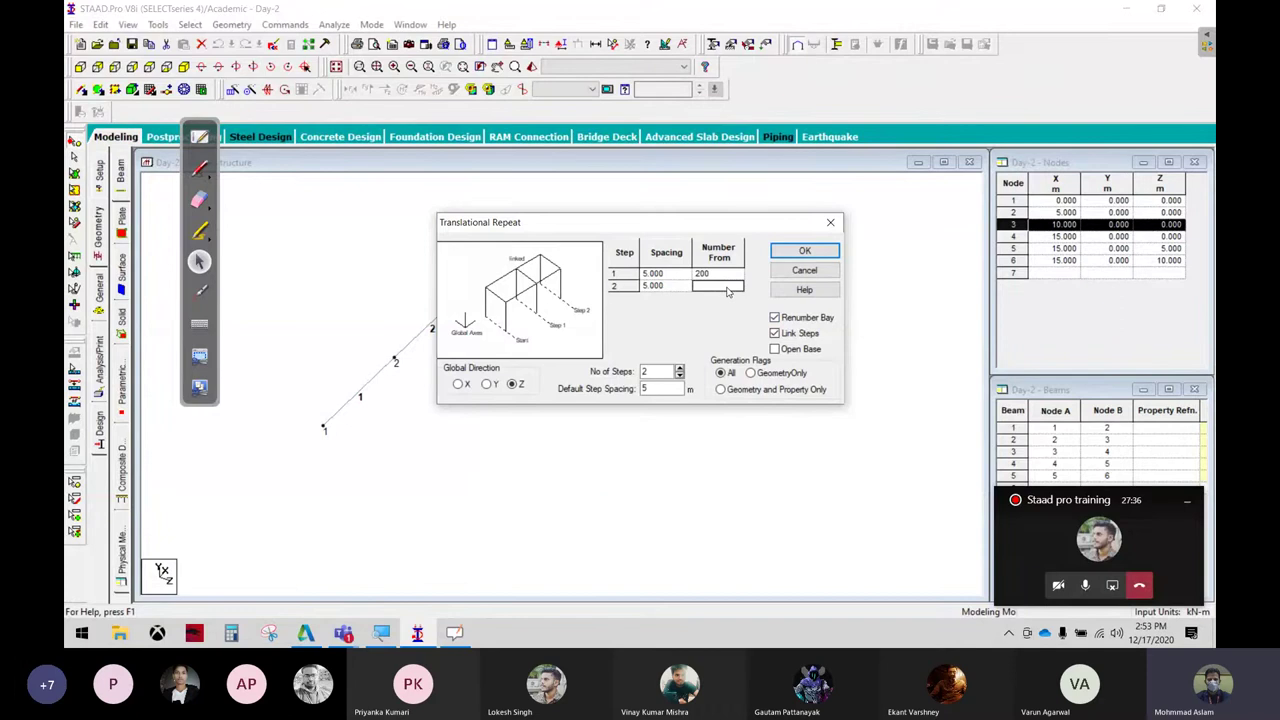
text(20)
text(10)
click(805, 251)
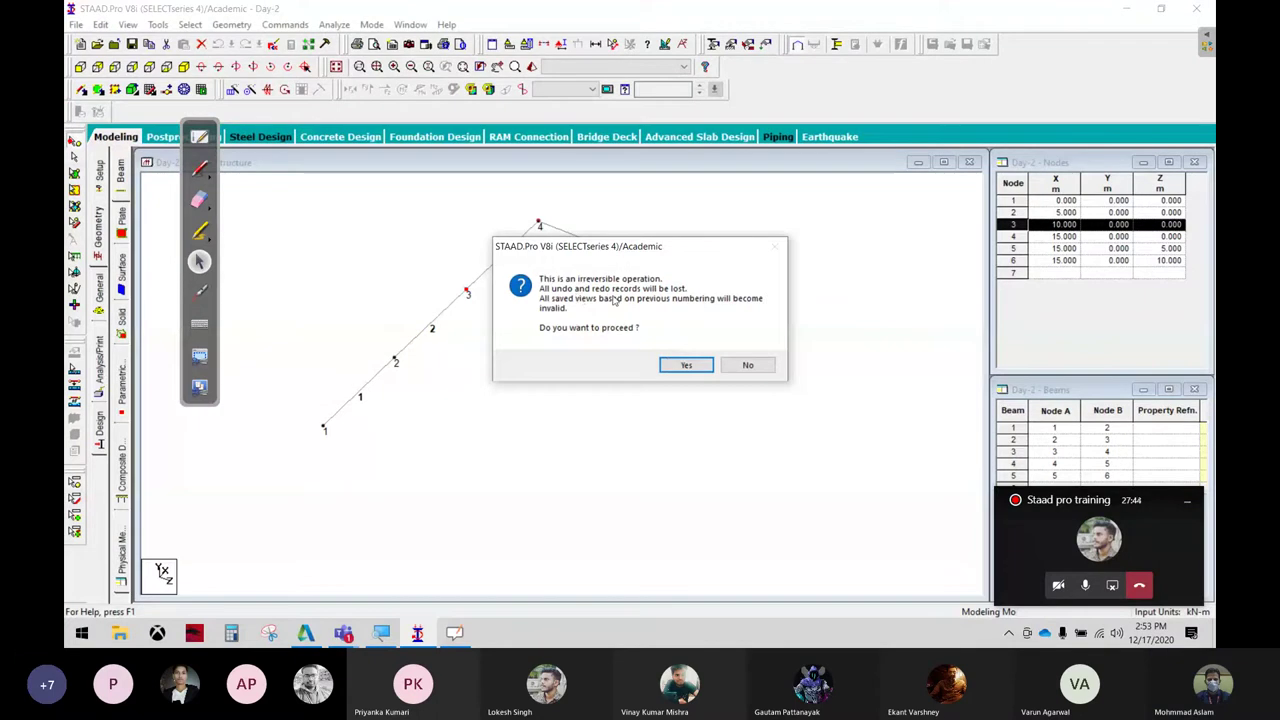
click(686, 365)
scroll(660, 380, down, 1)
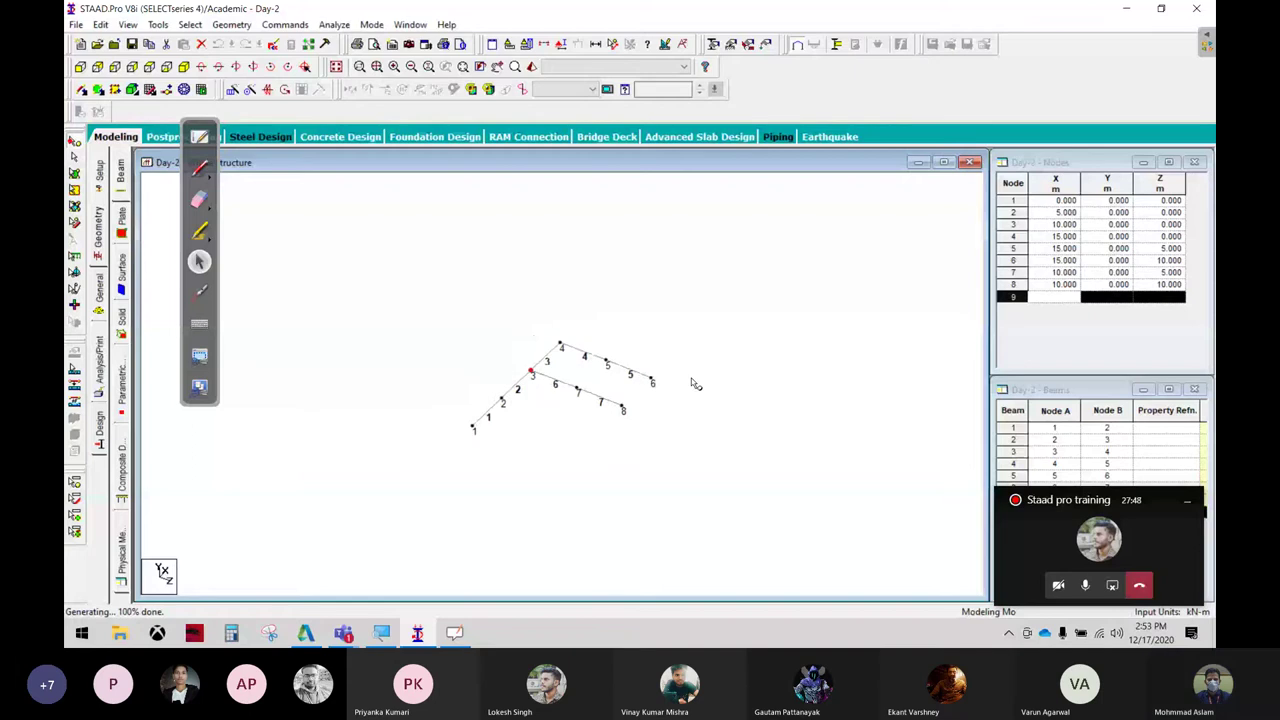
scroll(688, 365, down, 1)
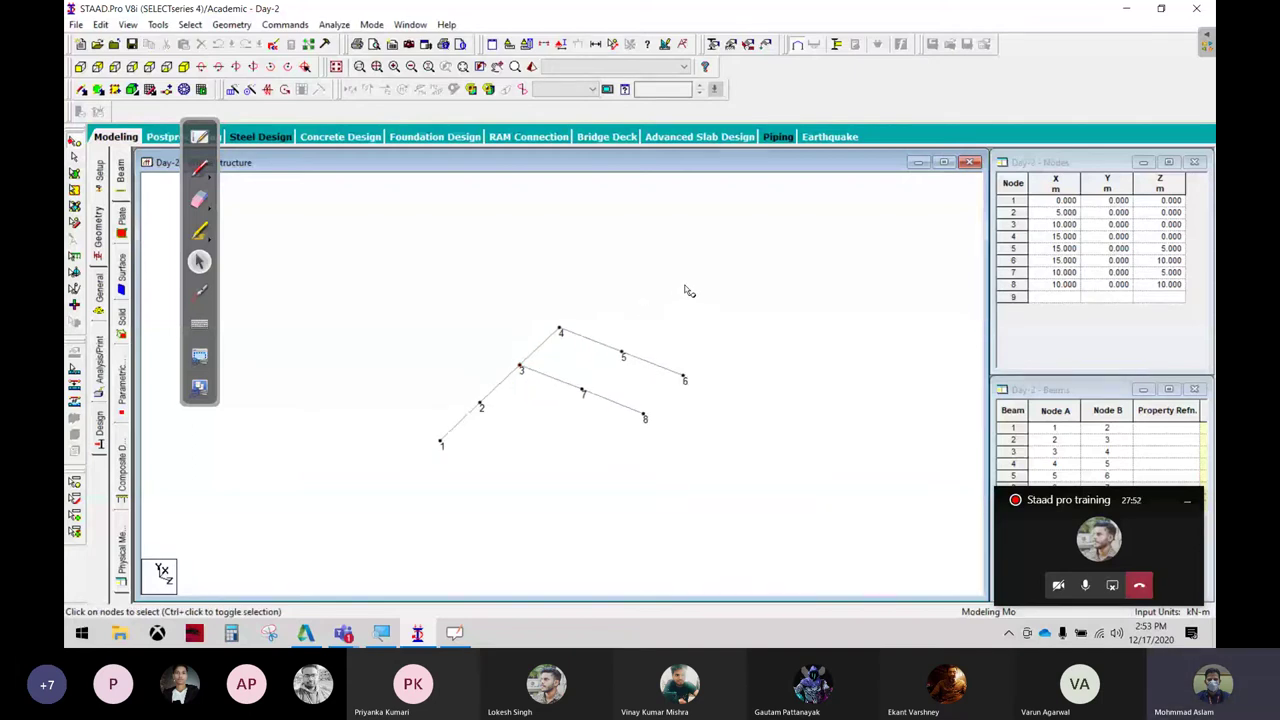
key(shift+n)
scroll(600, 385, up, 1)
scroll(607, 426, up, 2)
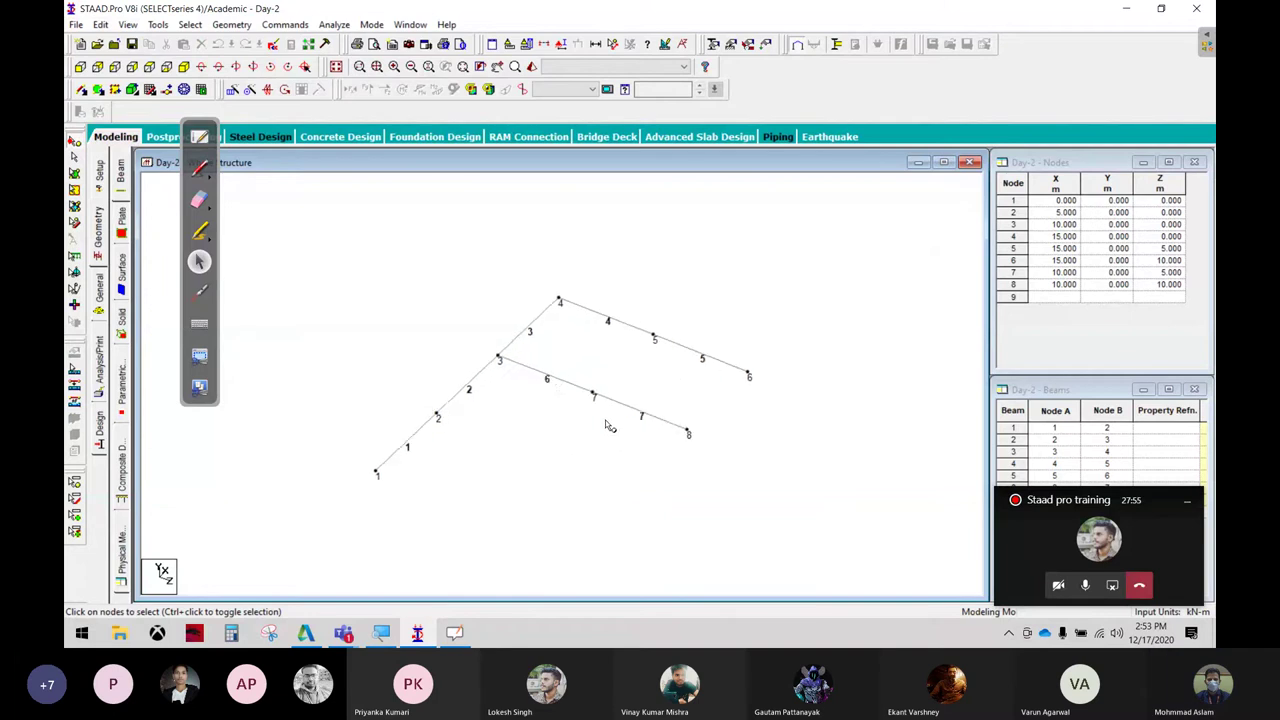
click(547, 377)
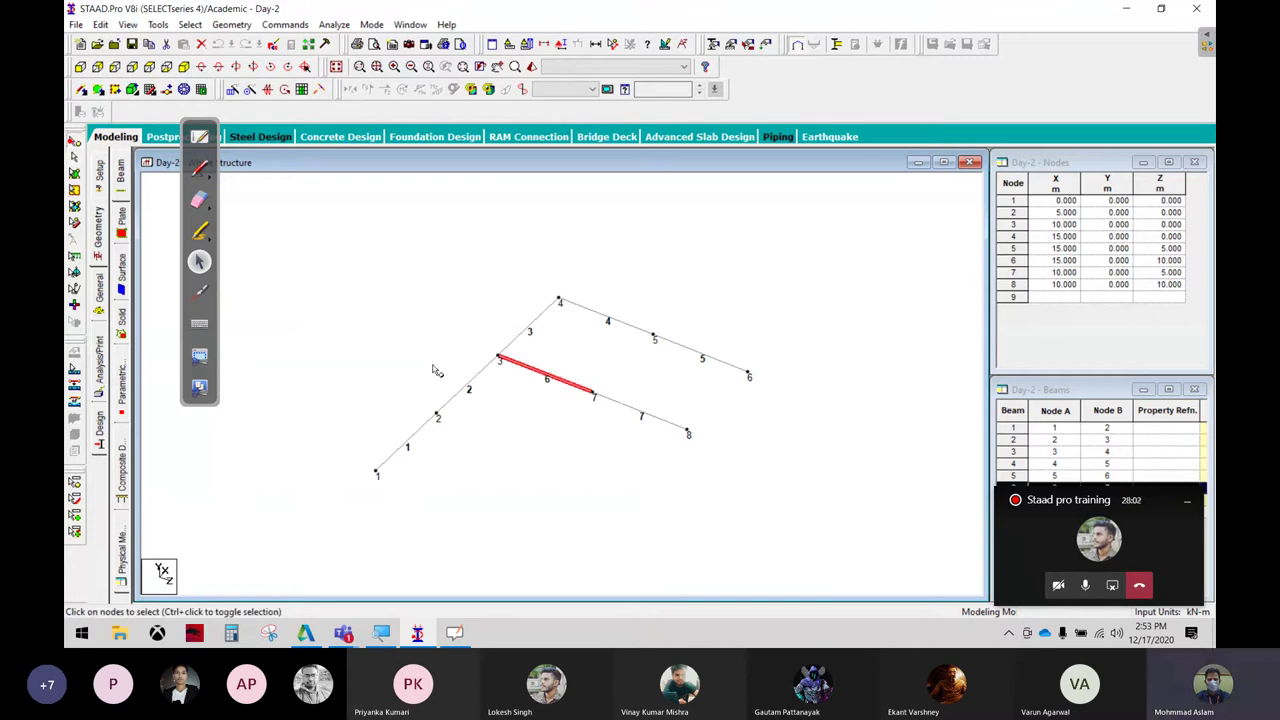
click(437, 415)
click(245, 91)
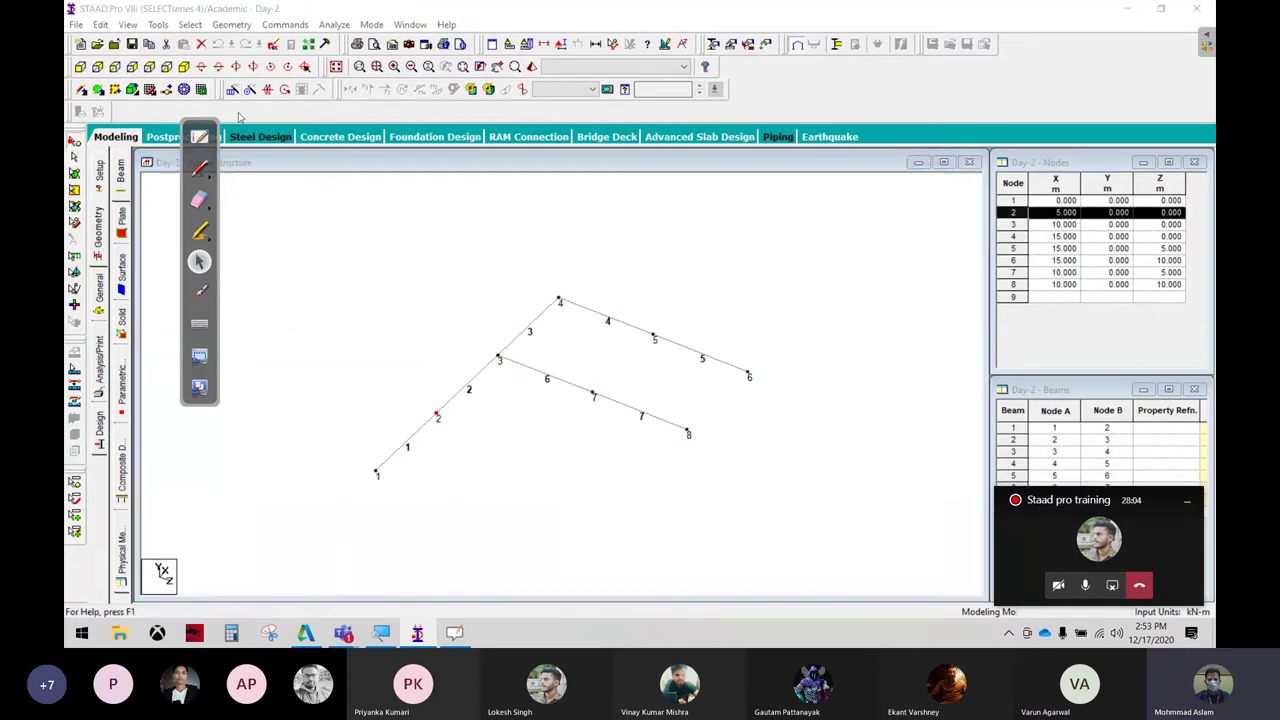
click(513, 385)
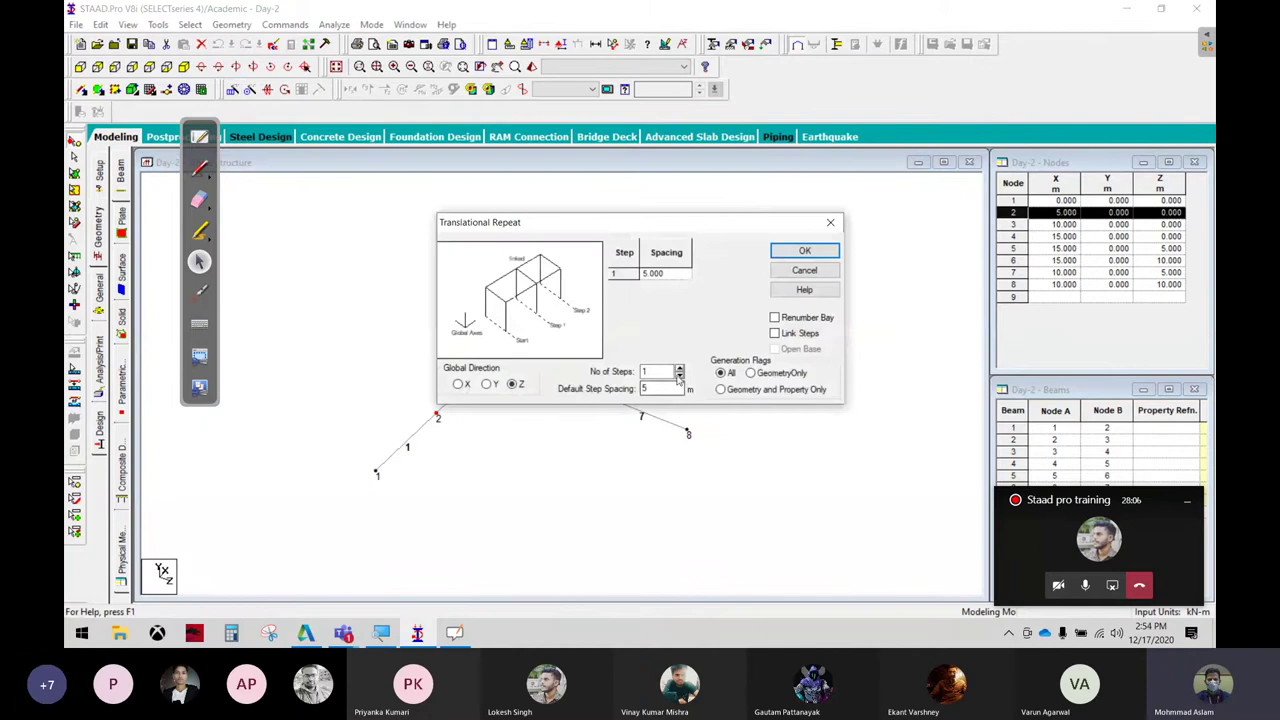
click(679, 368)
click(679, 368)
click(800, 334)
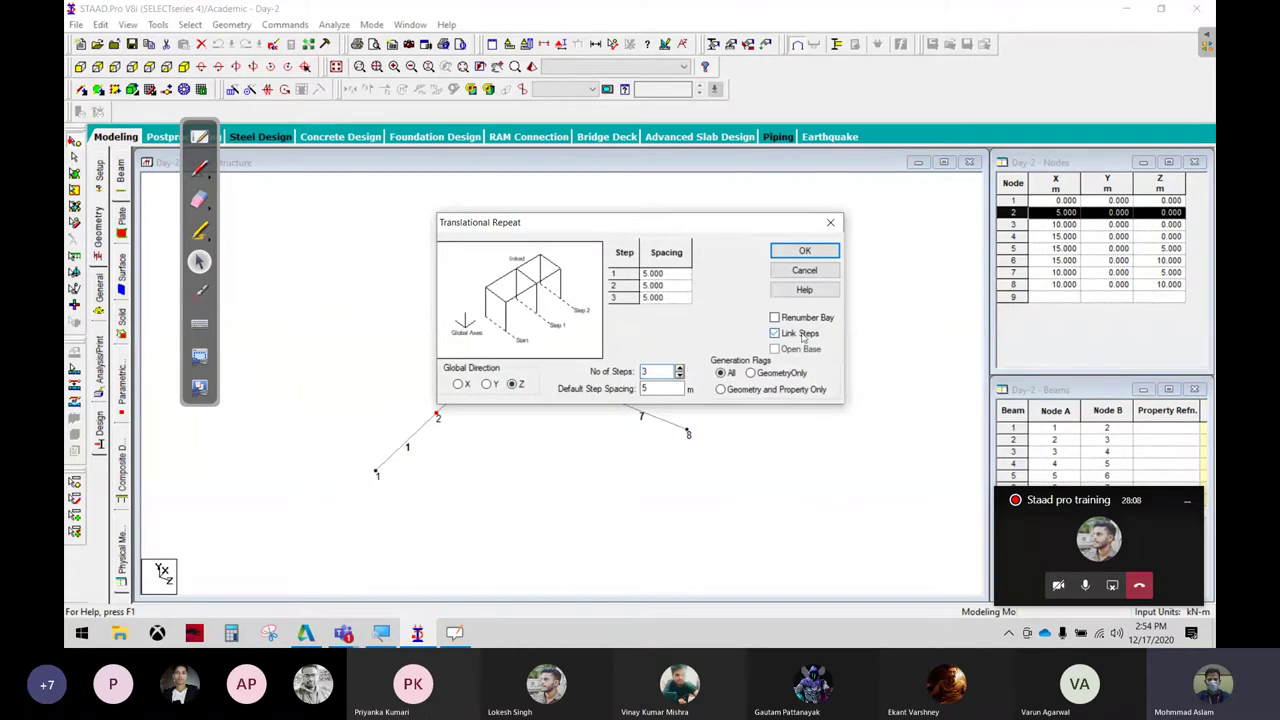
click(795, 318)
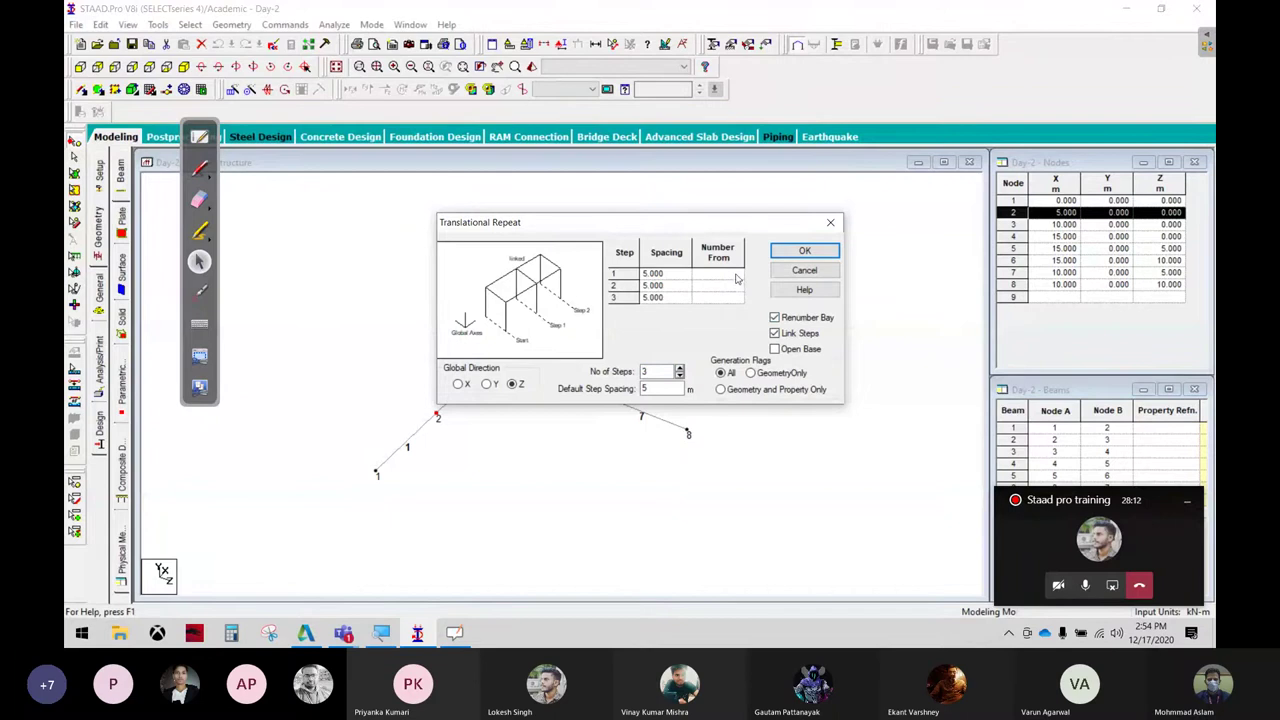
click(736, 275)
text(11)
click(731, 287)
text(23)
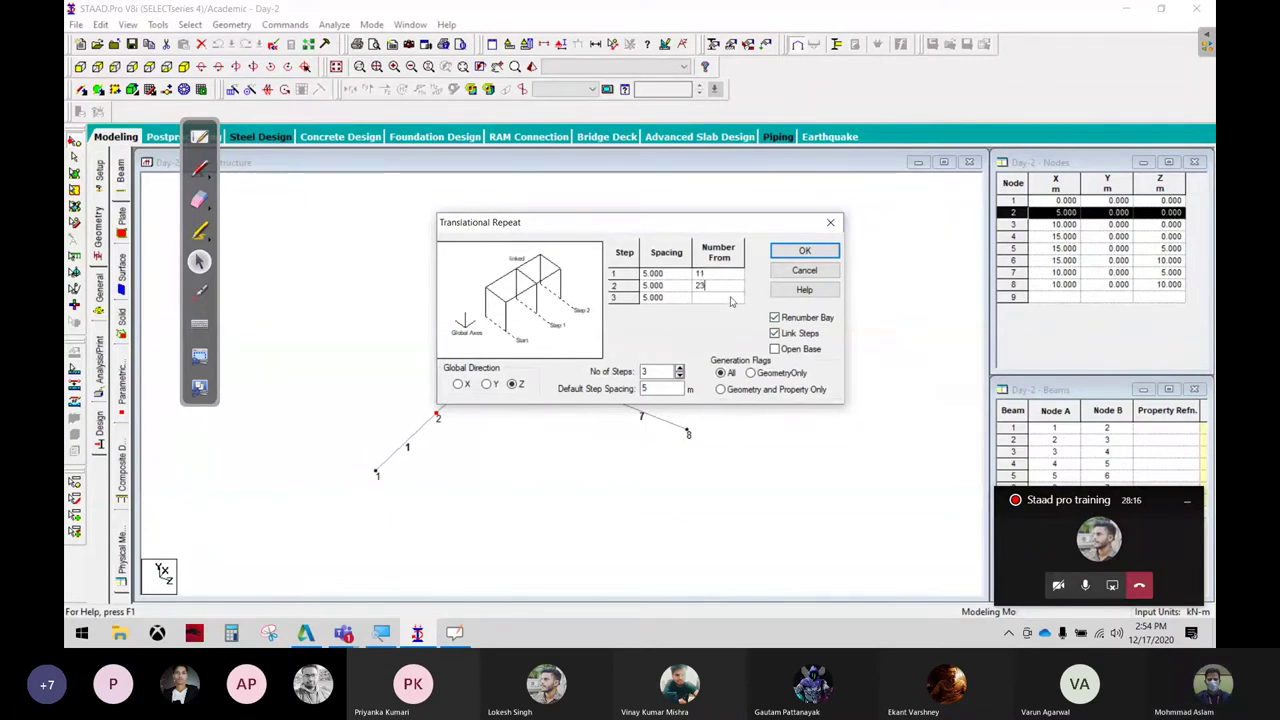
click(731, 298)
text(11)
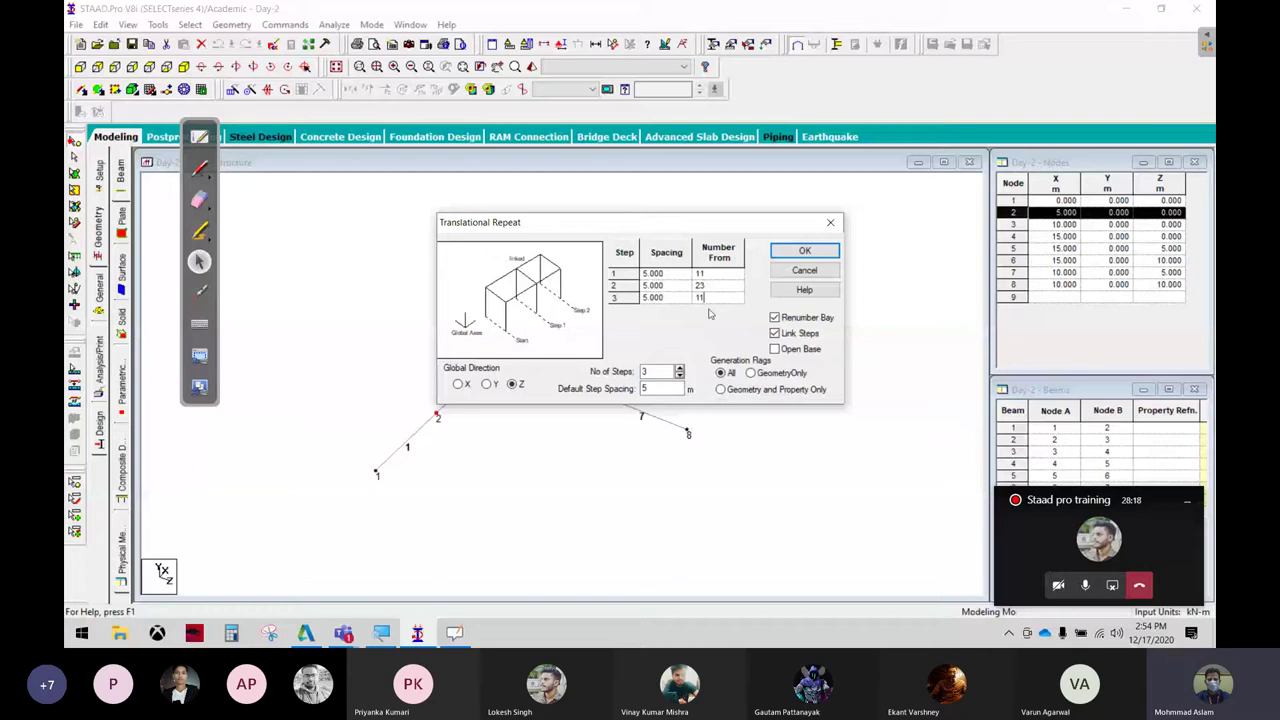
click(782, 252)
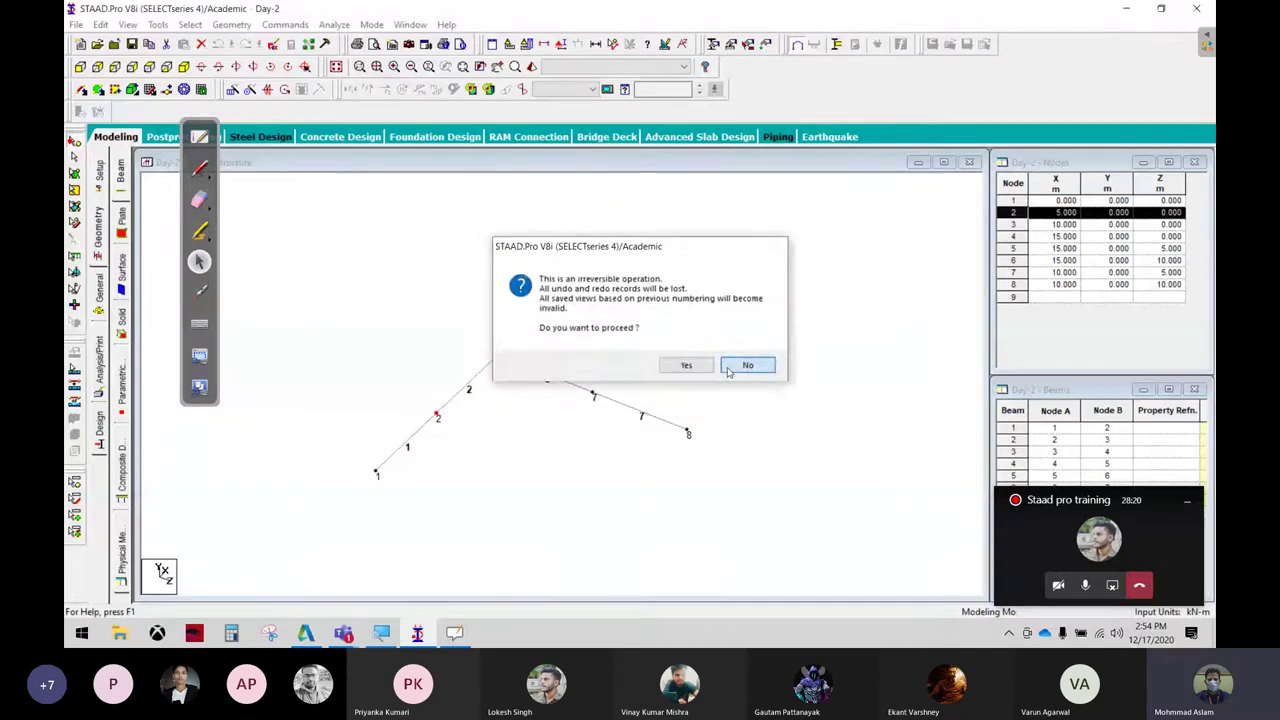
click(735, 367)
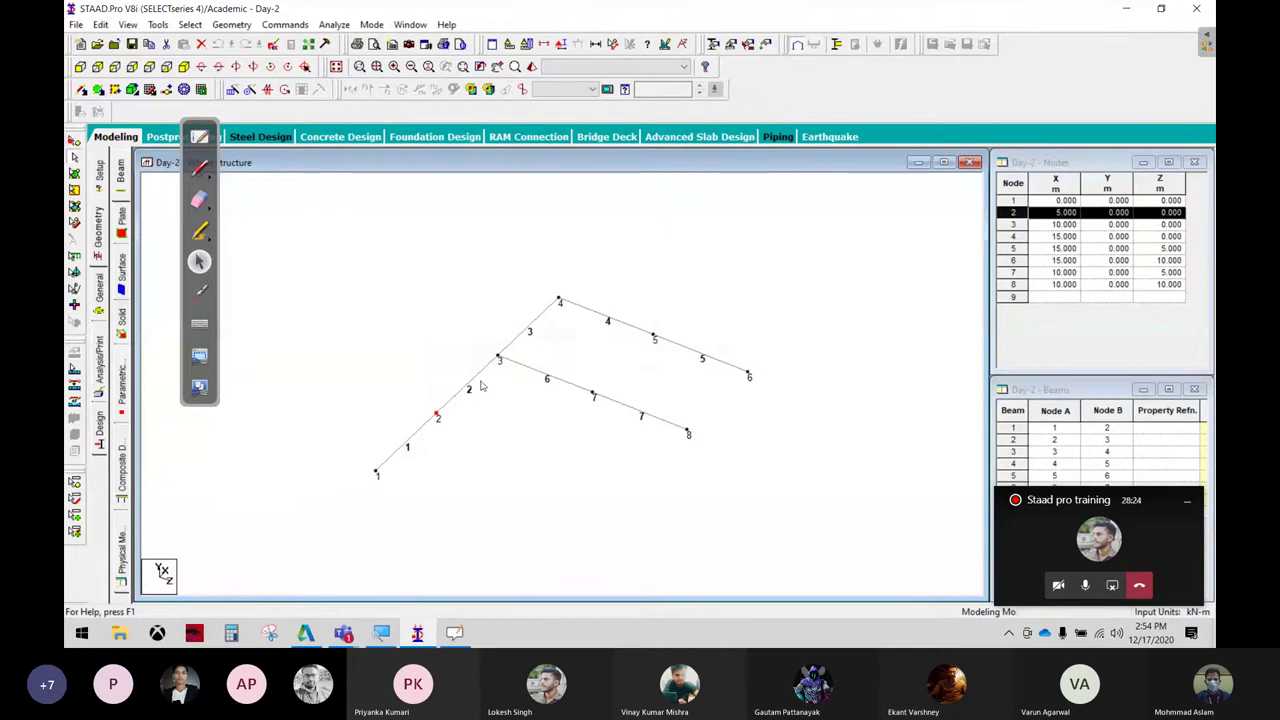
click(482, 385)
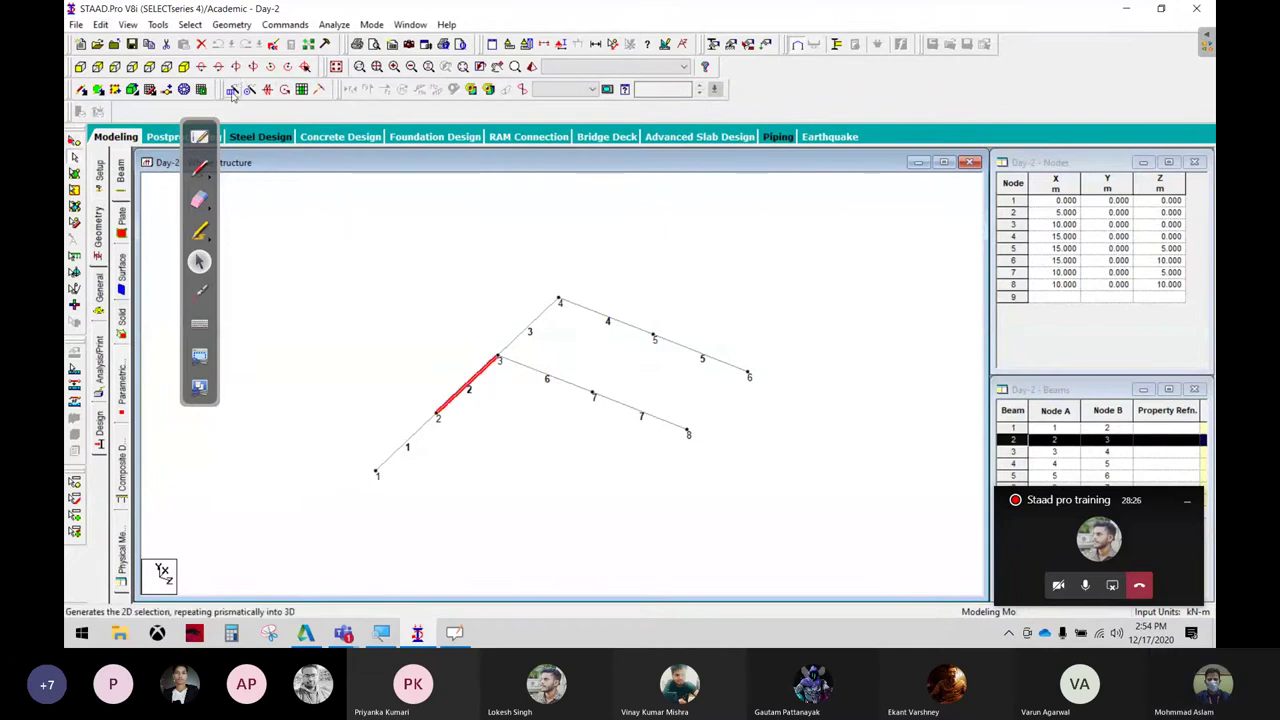
Repeat beam 7 by -3 m along X, linked and renumbered from 21, confirming renumbering
click(640, 424)
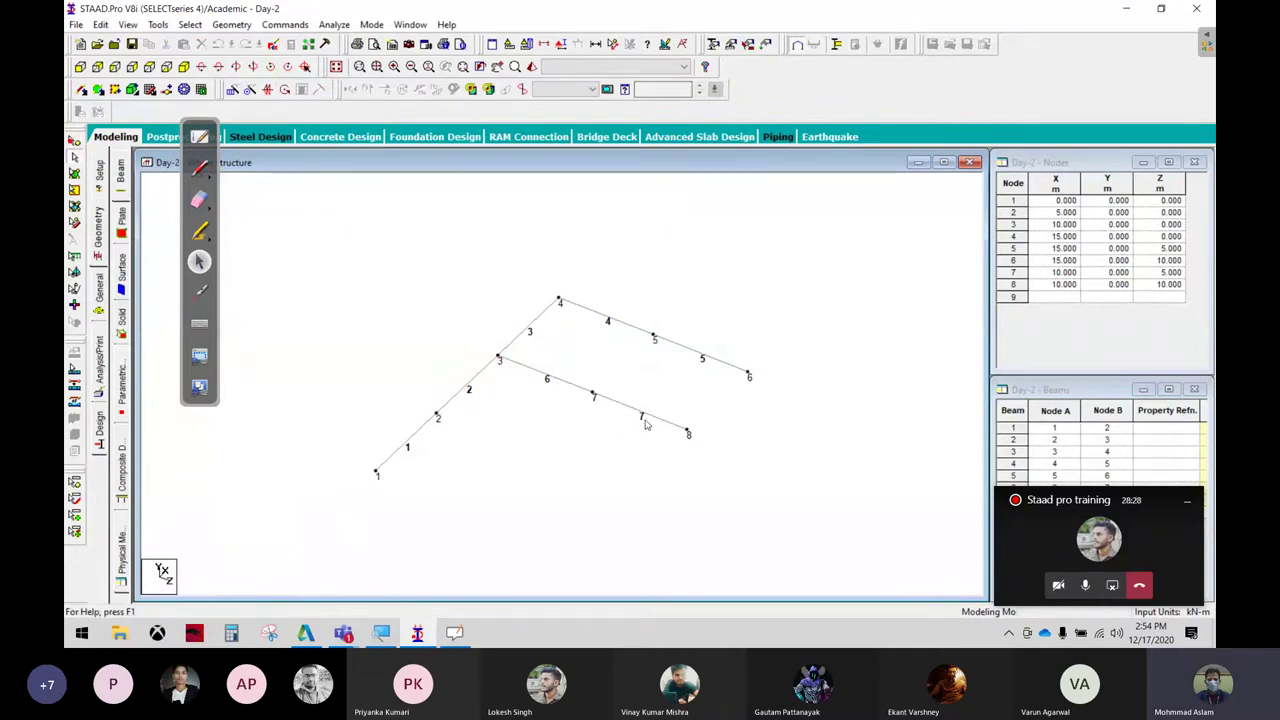
click(650, 417)
click(232, 90)
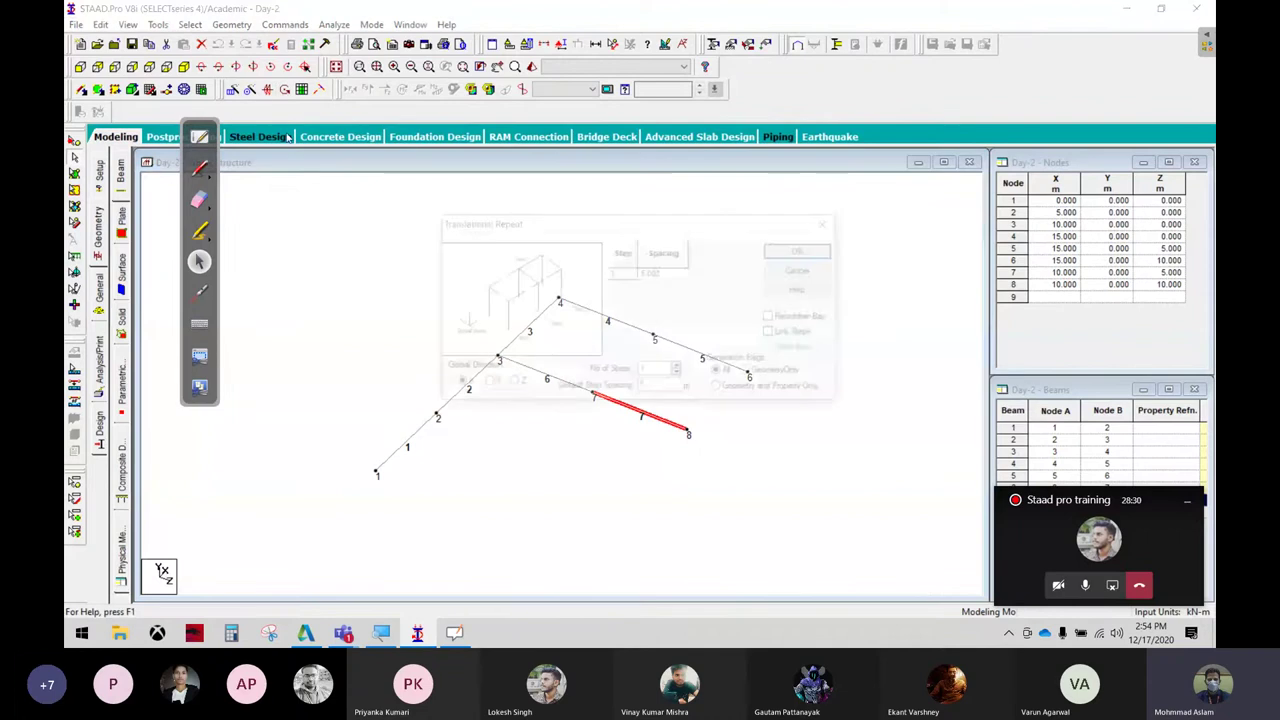
key(Tab)
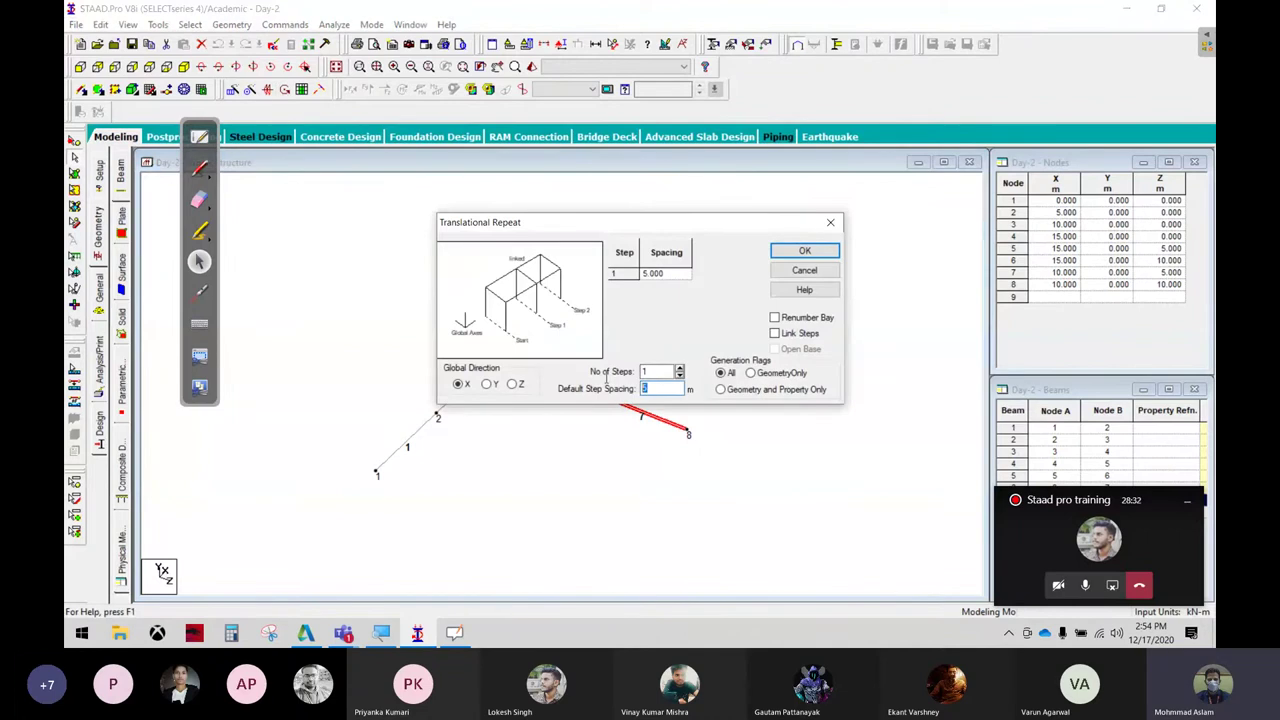
text(3)
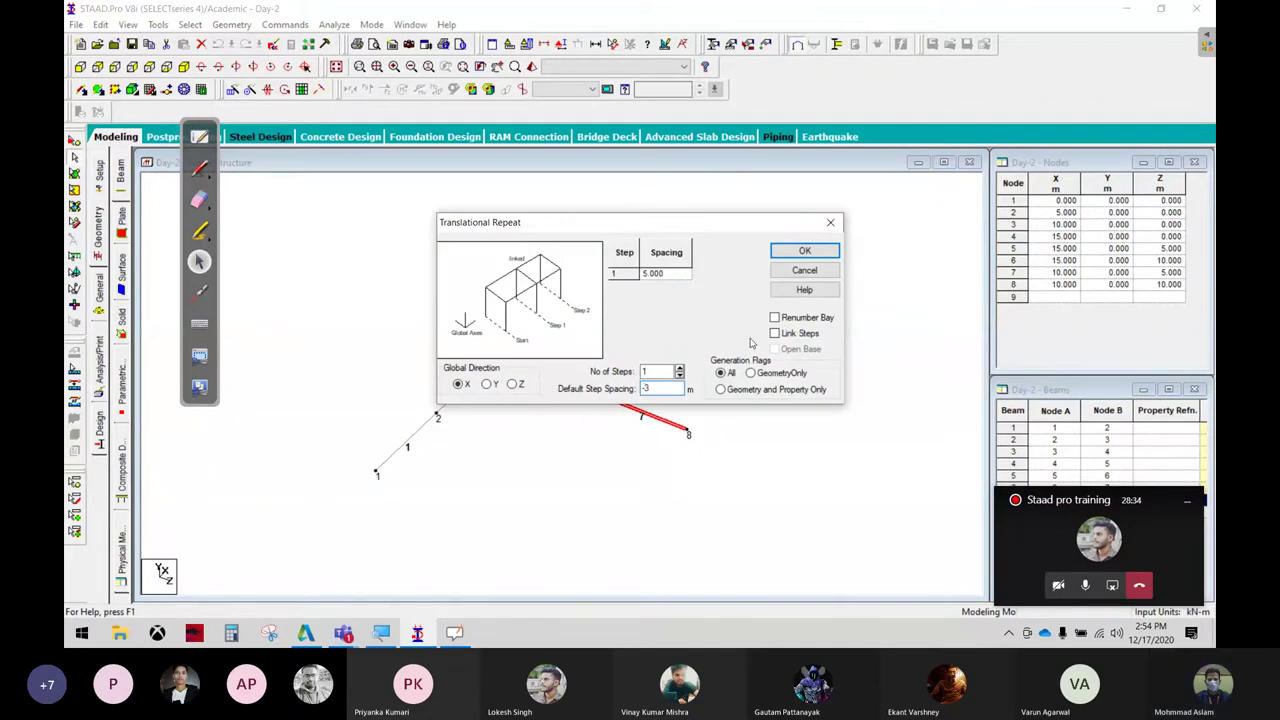
click(774, 333)
click(774, 317)
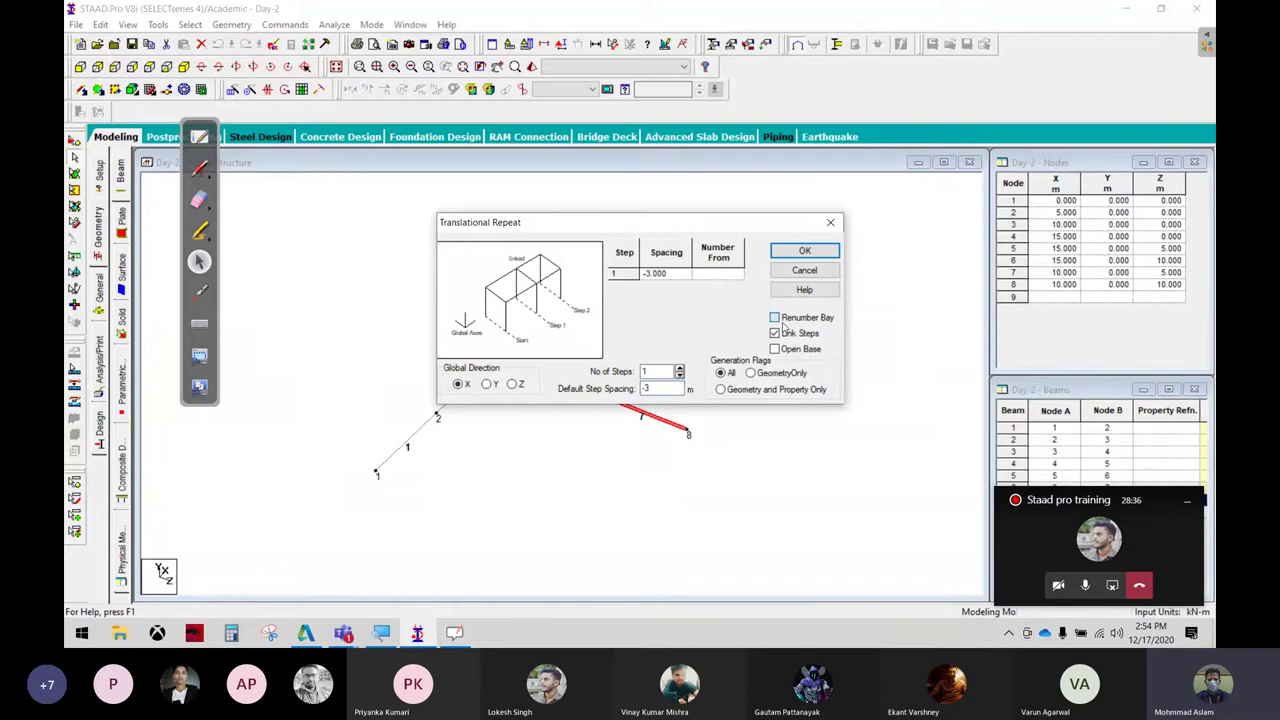
click(724, 280)
text(21)
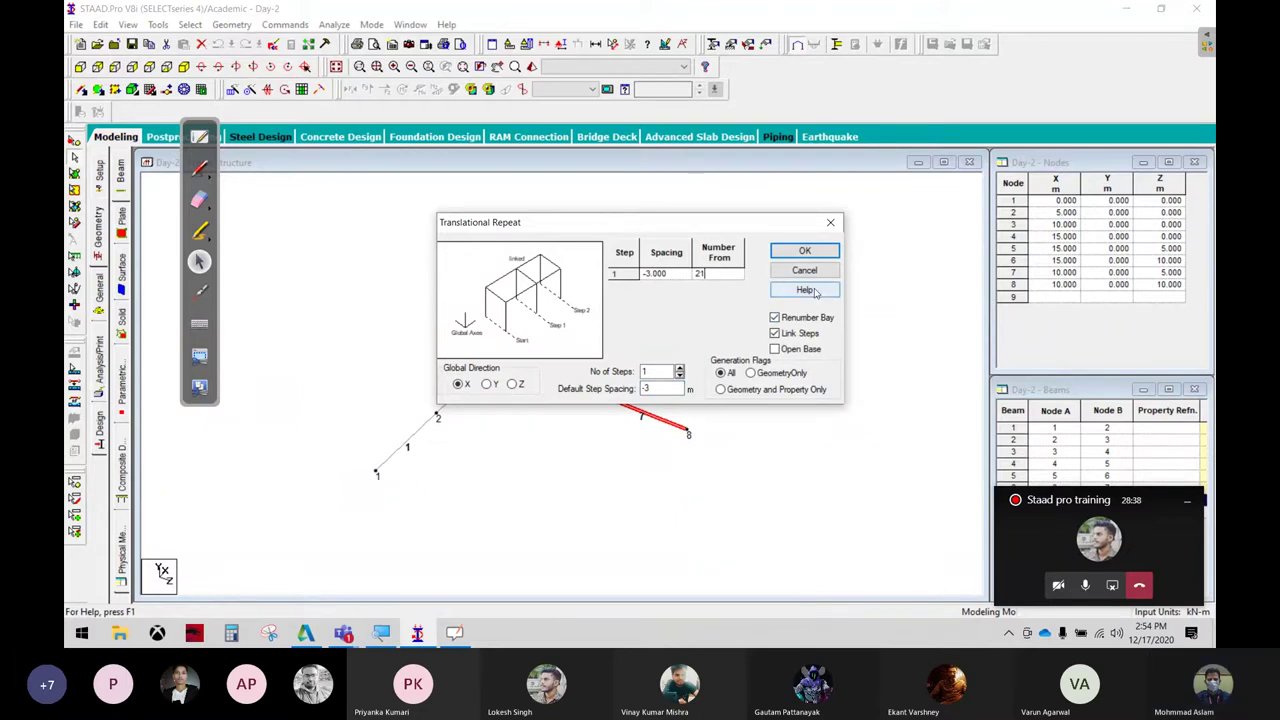
click(804, 250)
click(682, 366)
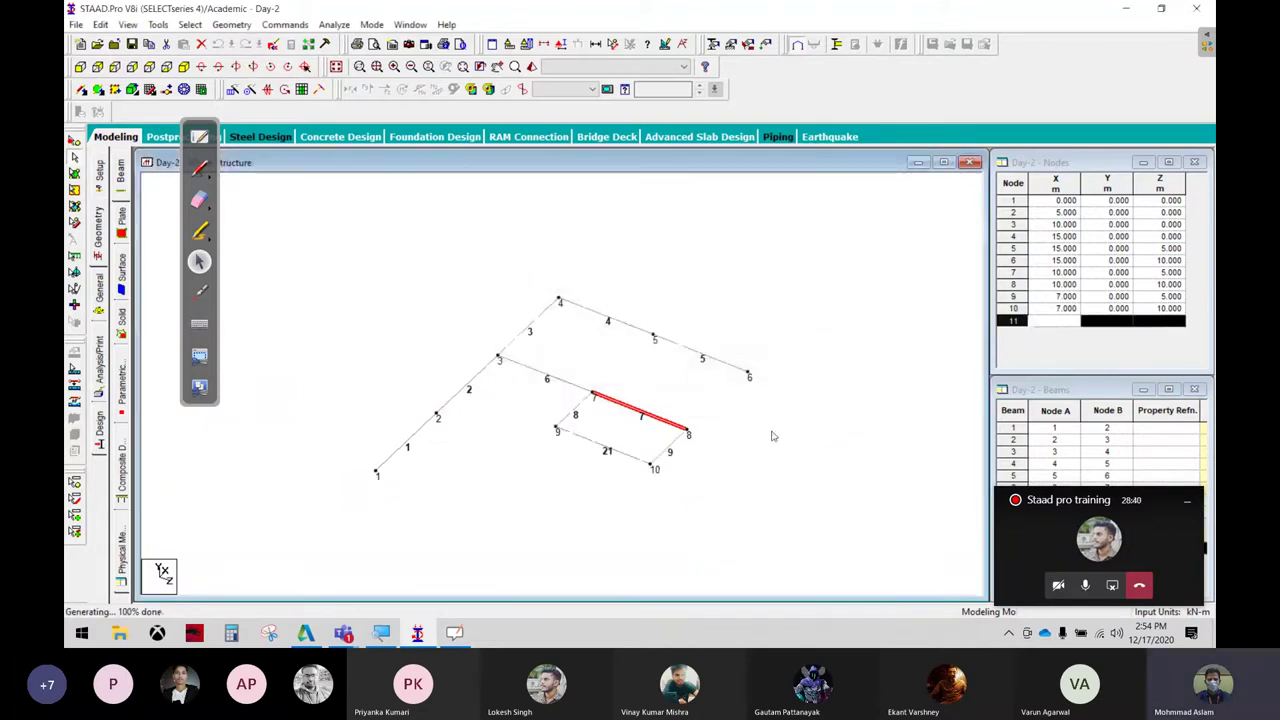
click(769, 463)
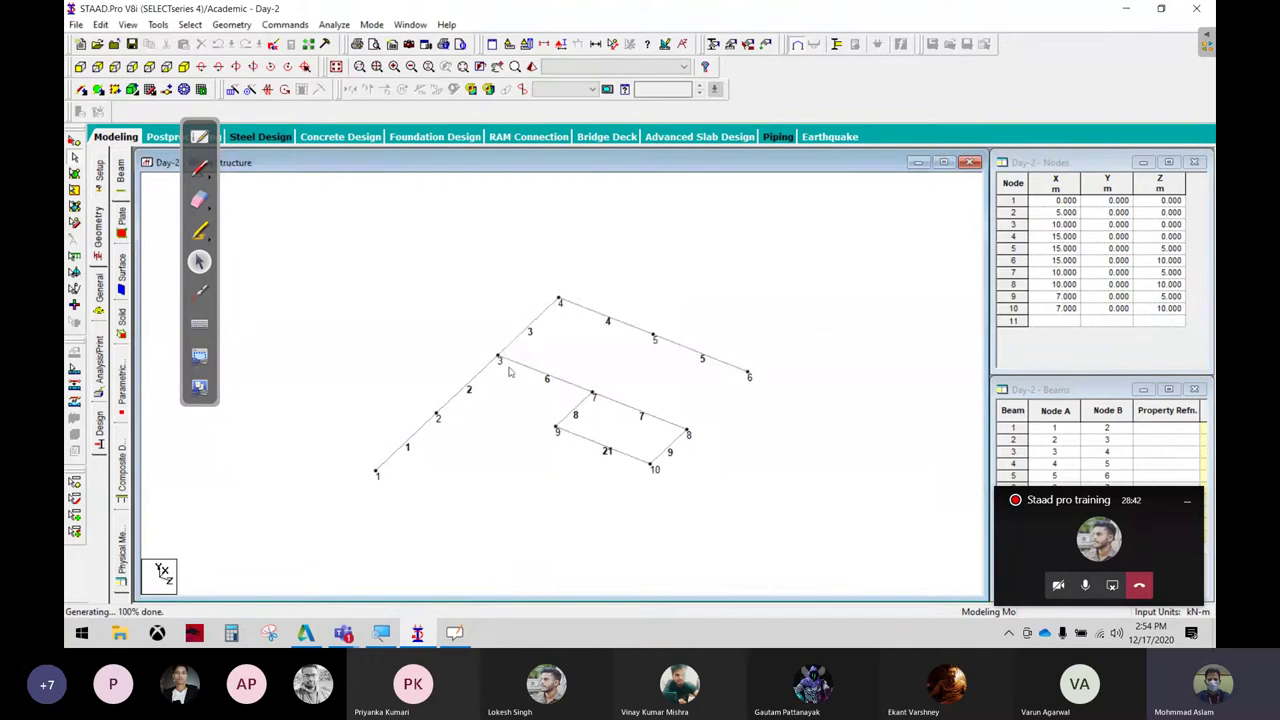
Delete beams 4–9 and 21, leaving only beams 1–3 along X
drag(557, 466, 617, 500)
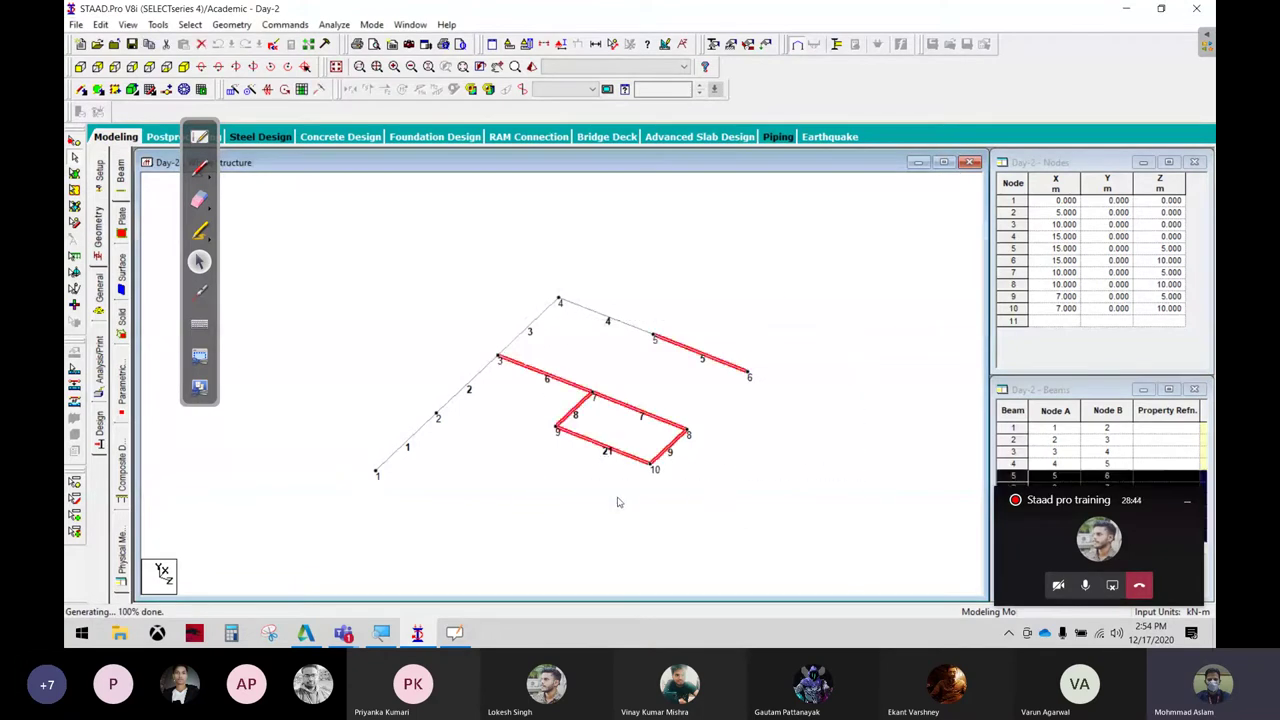
key(Delete)
click(678, 346)
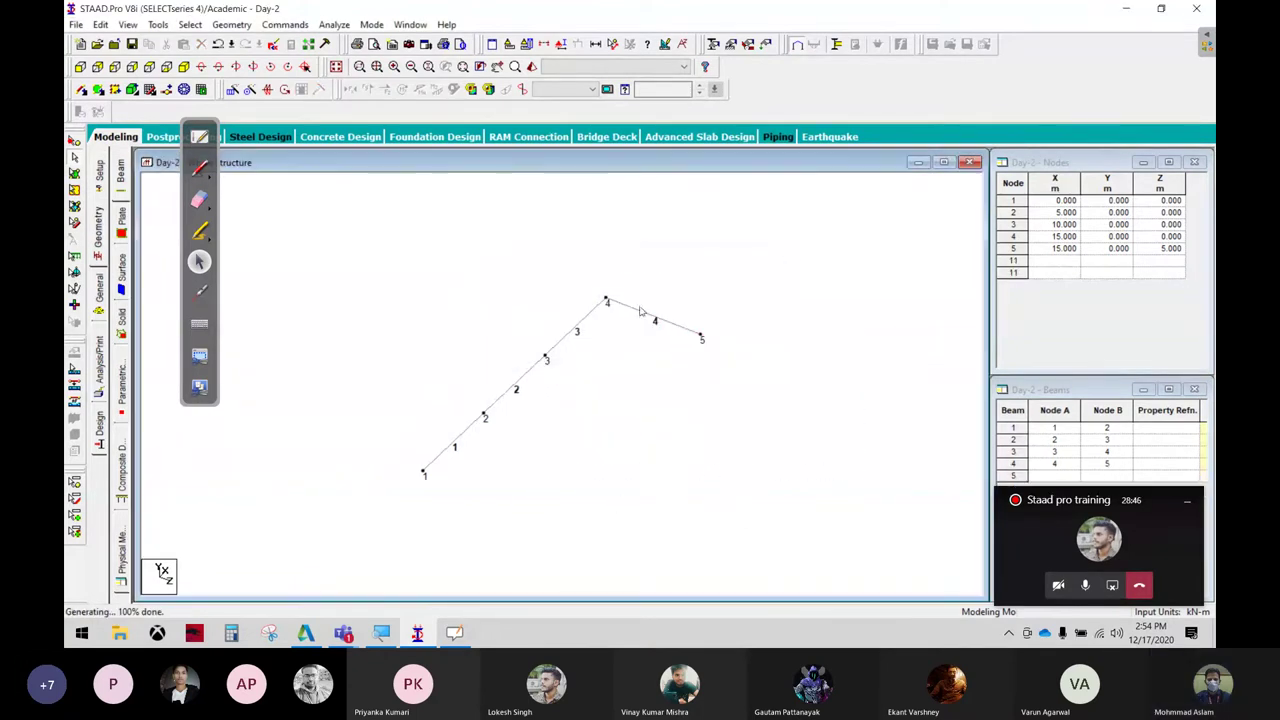
key(Delete)
click(676, 346)
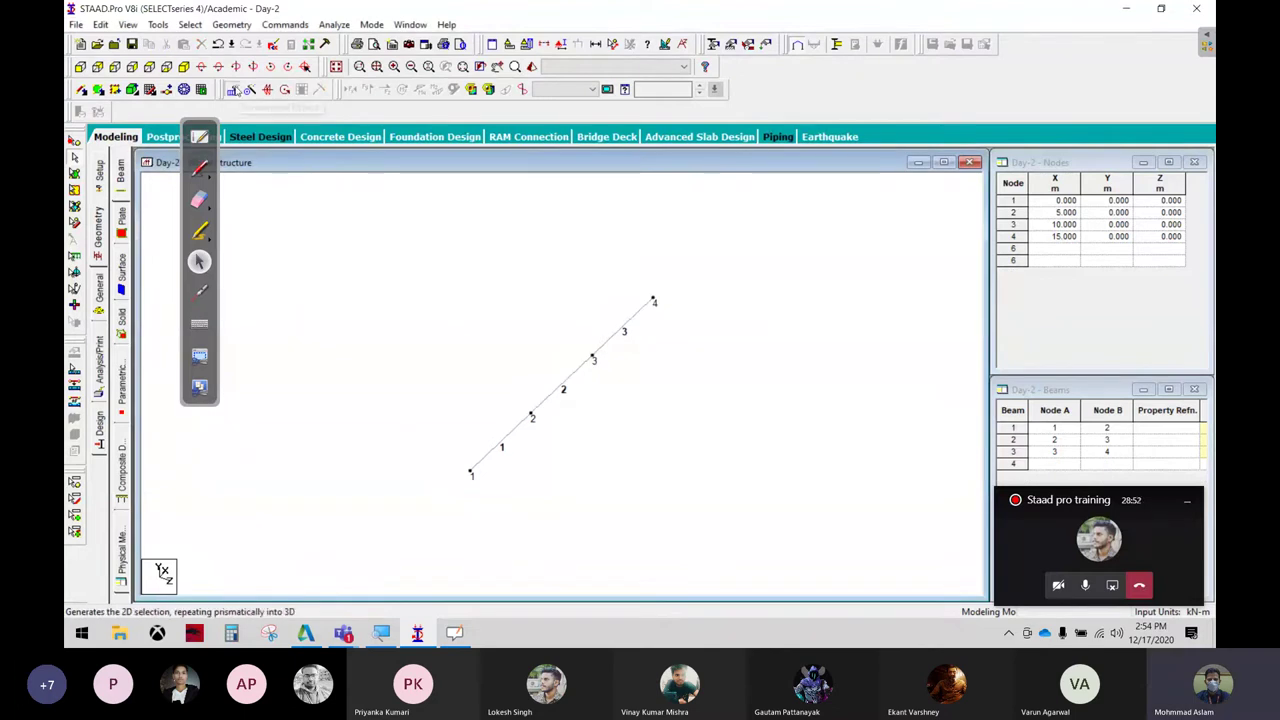
click(231, 90)
drag(587, 215, 561, 20)
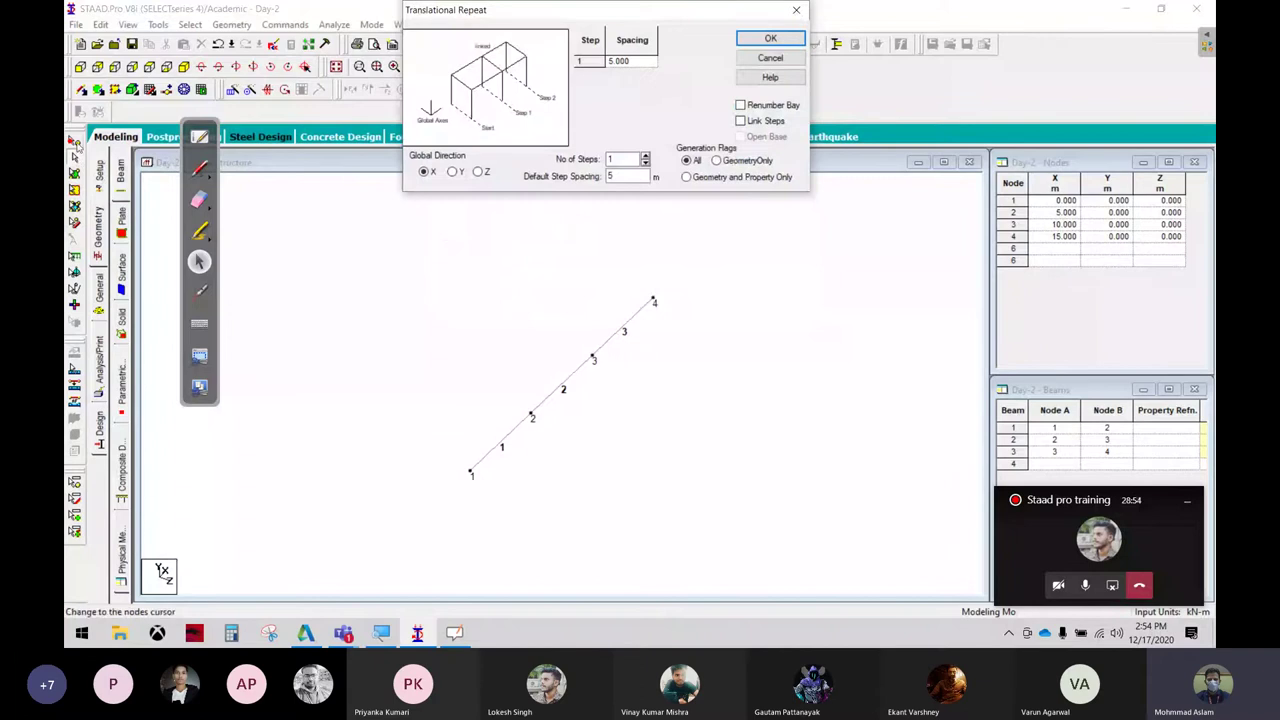
Select node 4, then sketch and erase an explanatory arc in the screen annotations
click(76, 145)
click(656, 301)
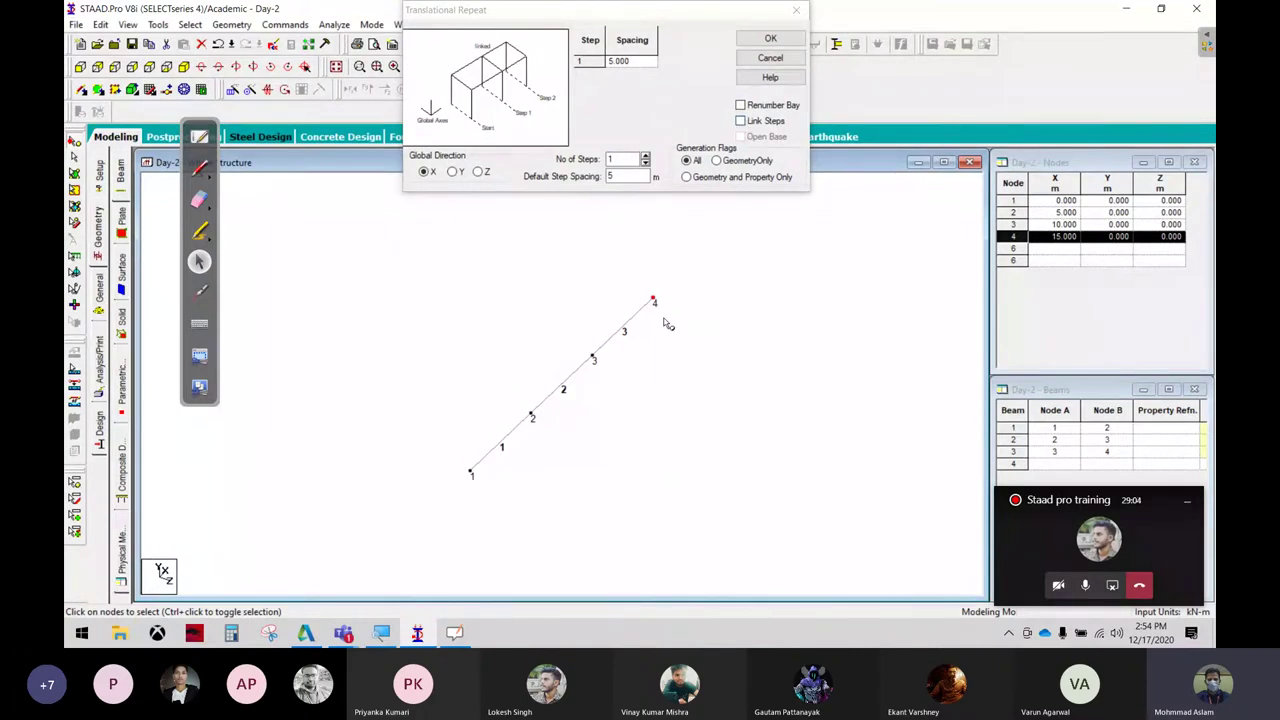
click(200, 170)
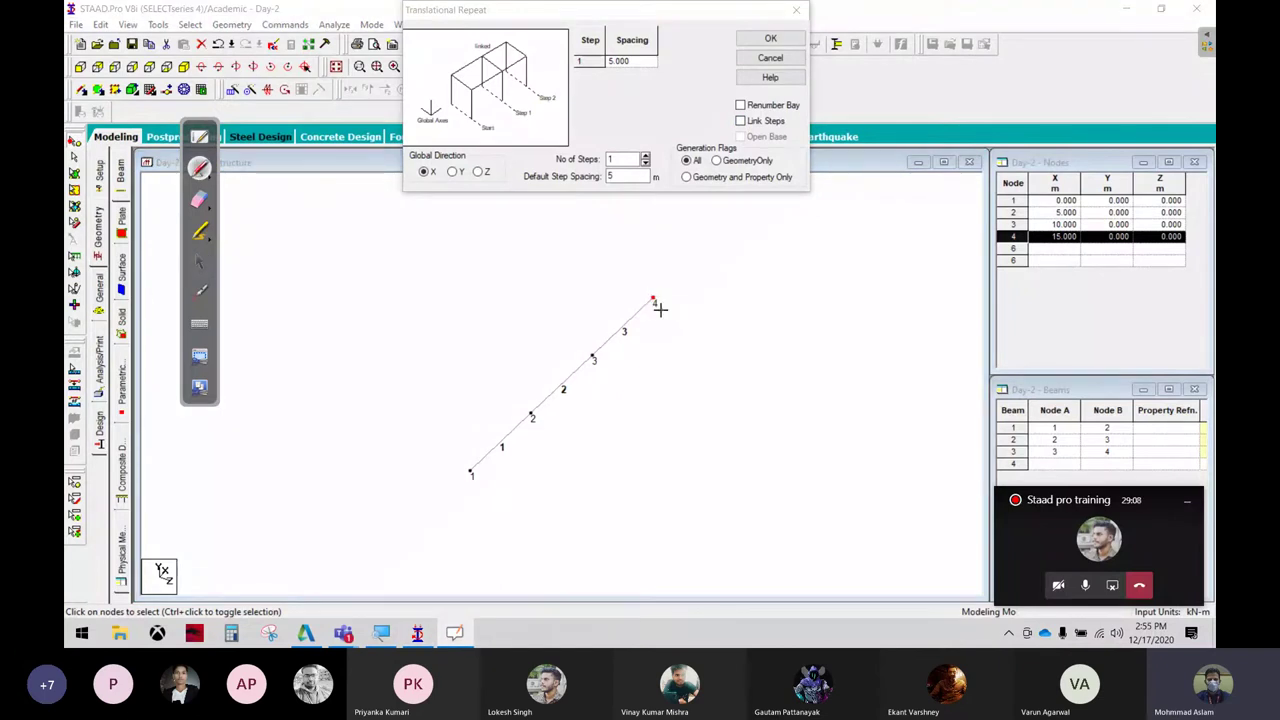
drag(670, 296, 801, 357)
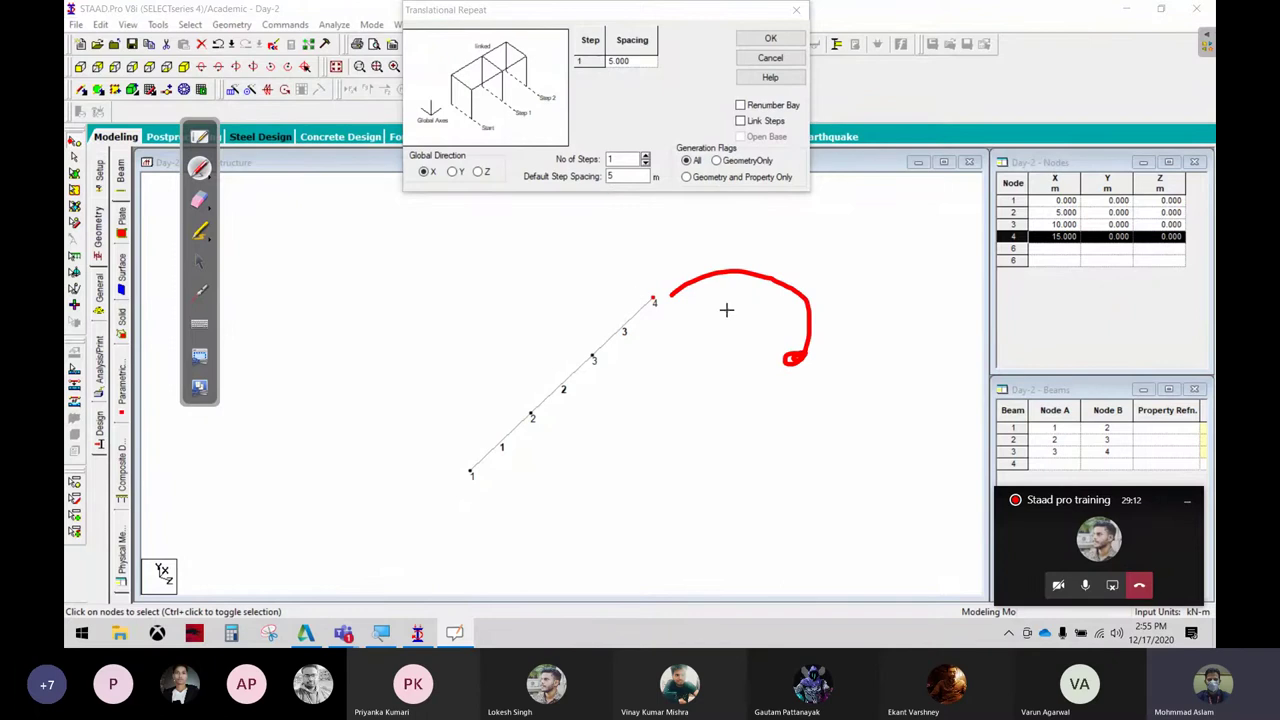
drag(686, 311, 757, 352)
drag(781, 291, 738, 318)
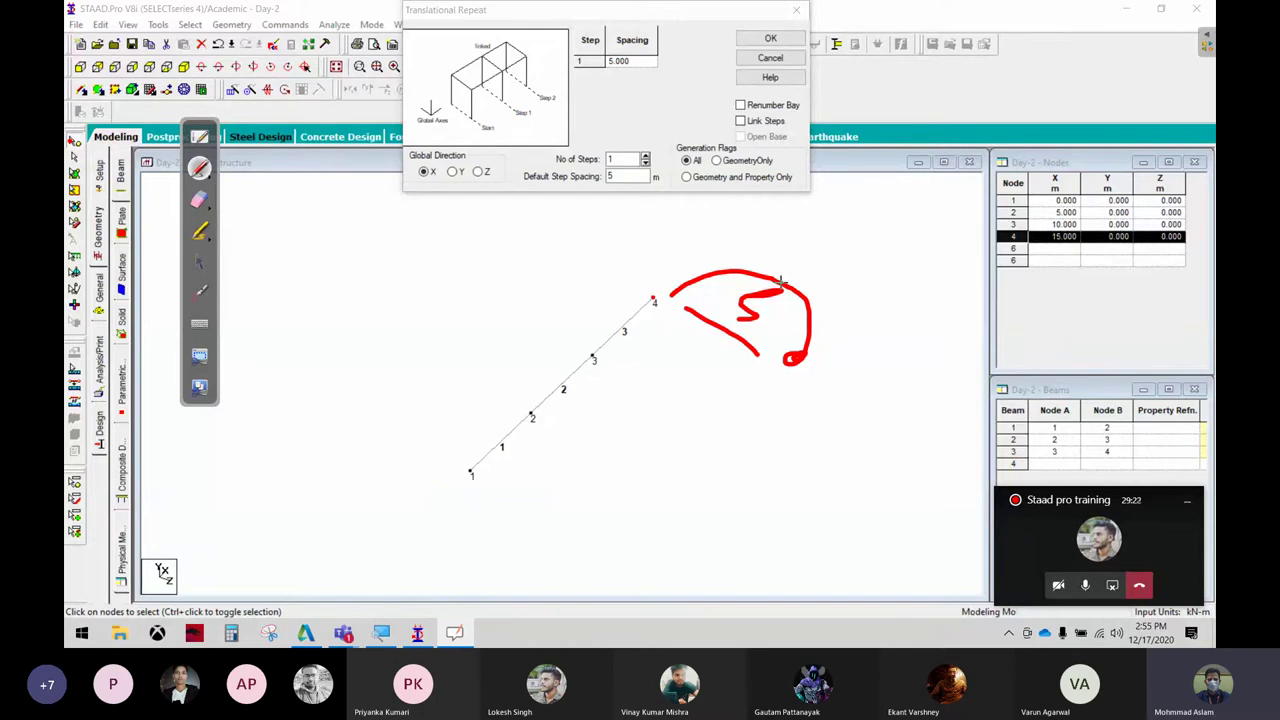
click(199, 199)
mouse_move(686, 271)
mouse_down()
mouse_move(834, 277)
mouse_move(677, 400)
mouse_up()
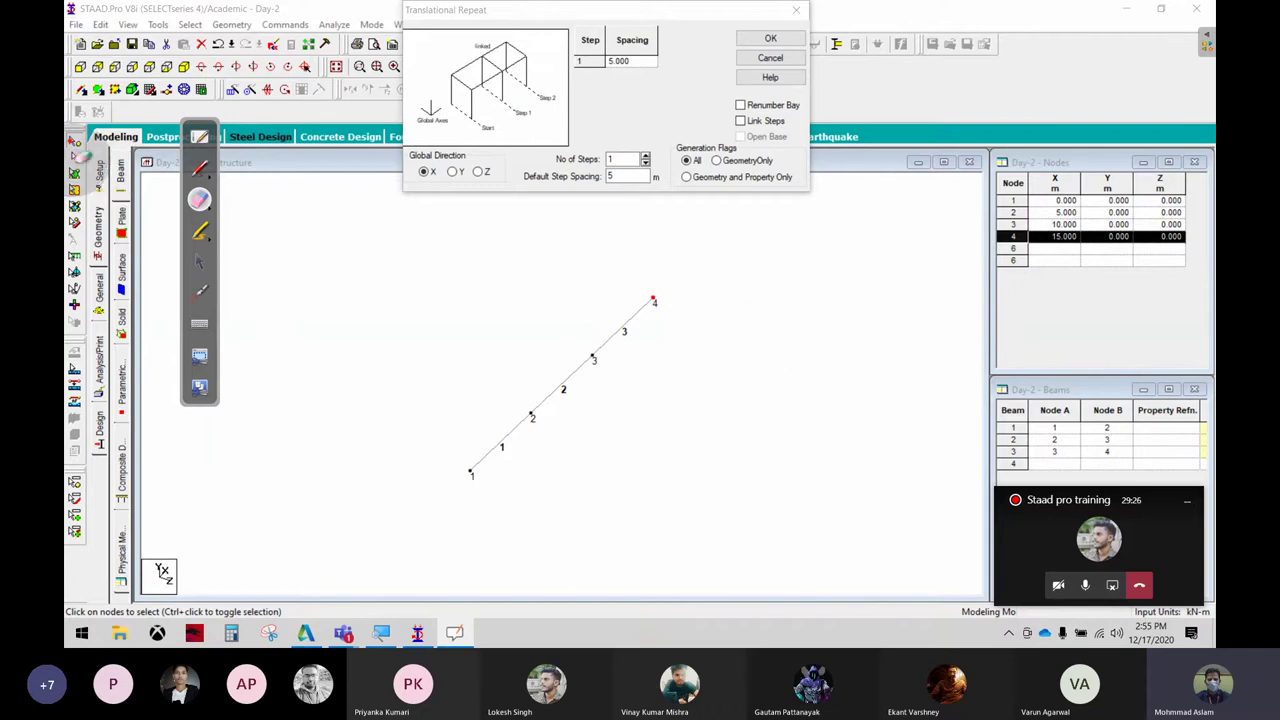
click(199, 261)
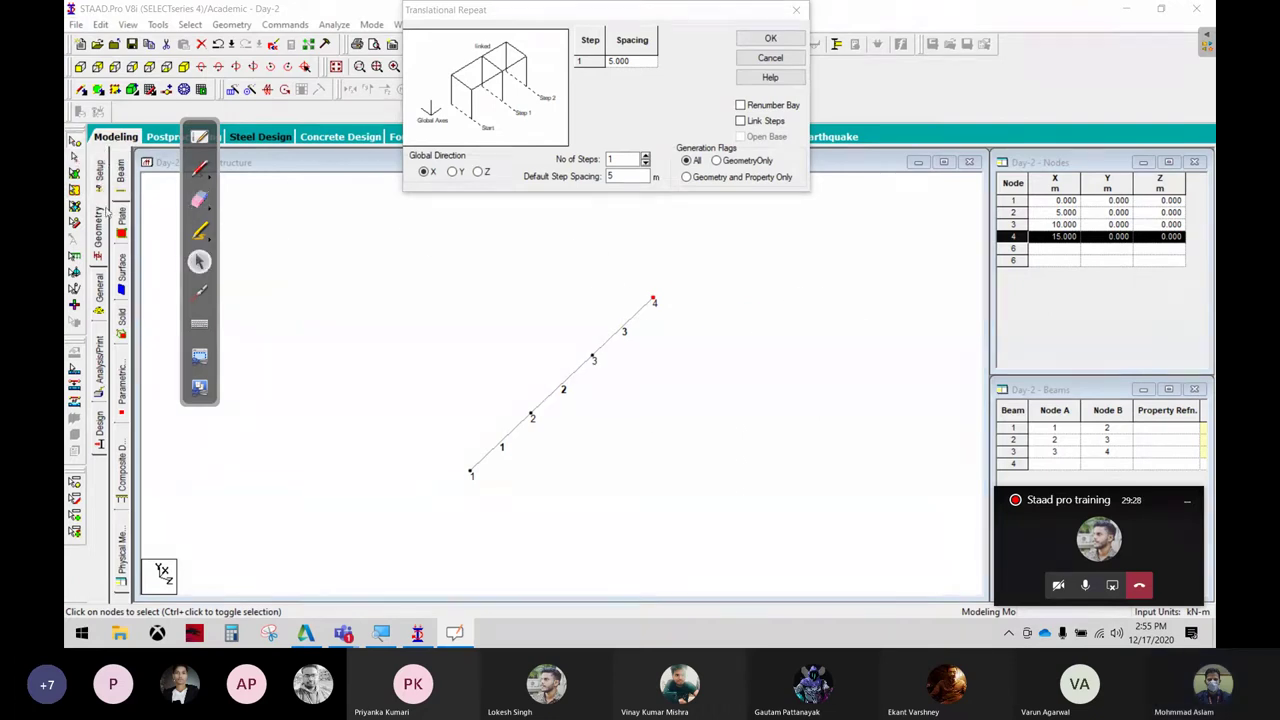
Select beam 3 and set a Z repeat of 2 steps at 6 m, linked, numbered from 100 and 101
click(618, 335)
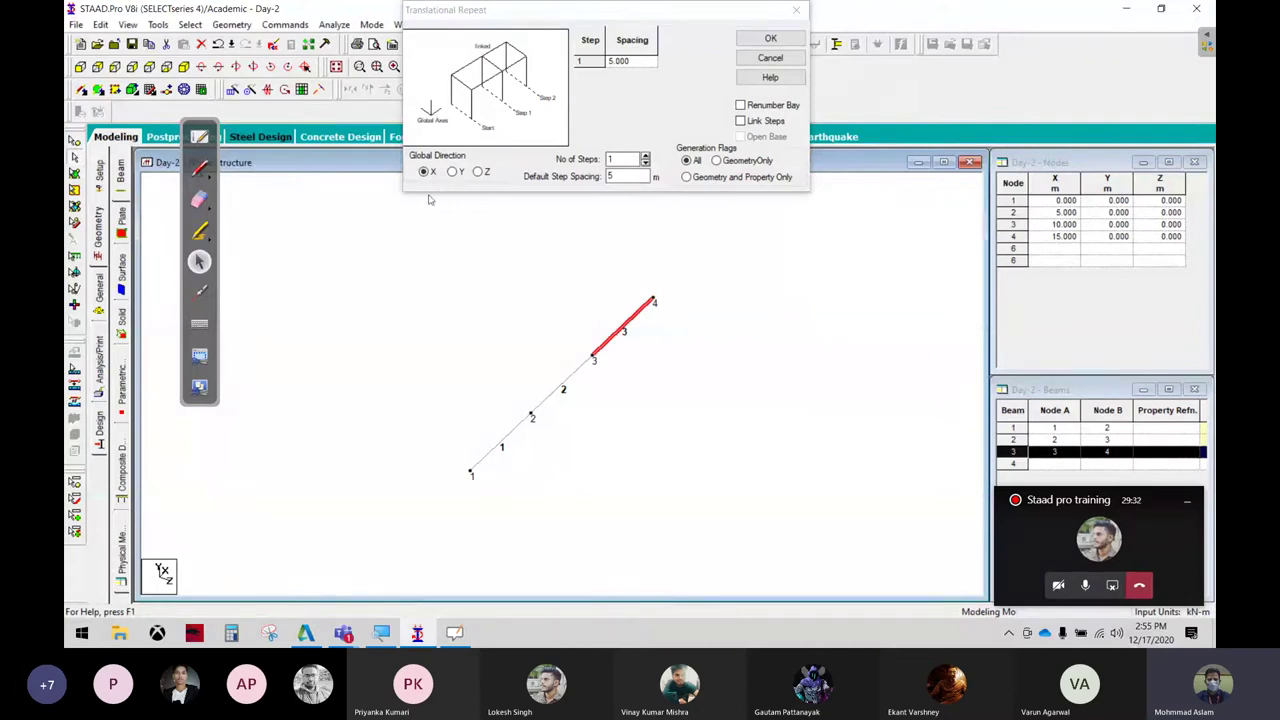
click(479, 172)
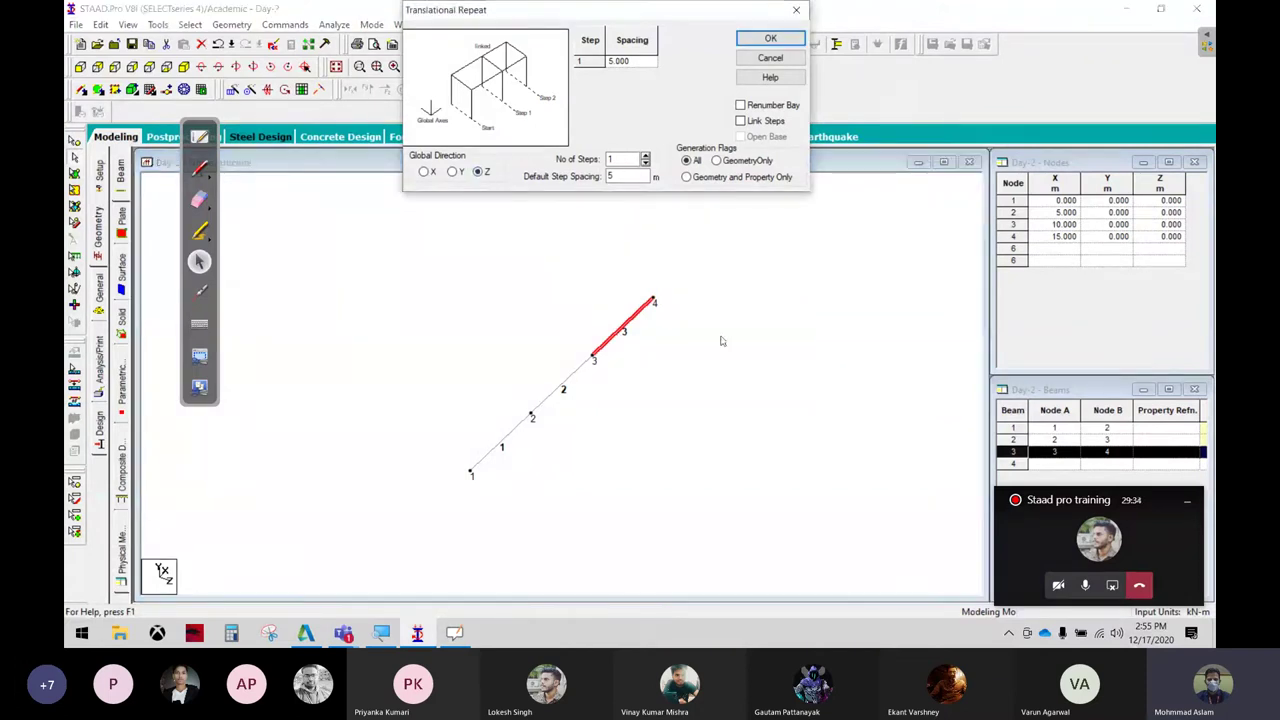
click(645, 157)
key(Tab)
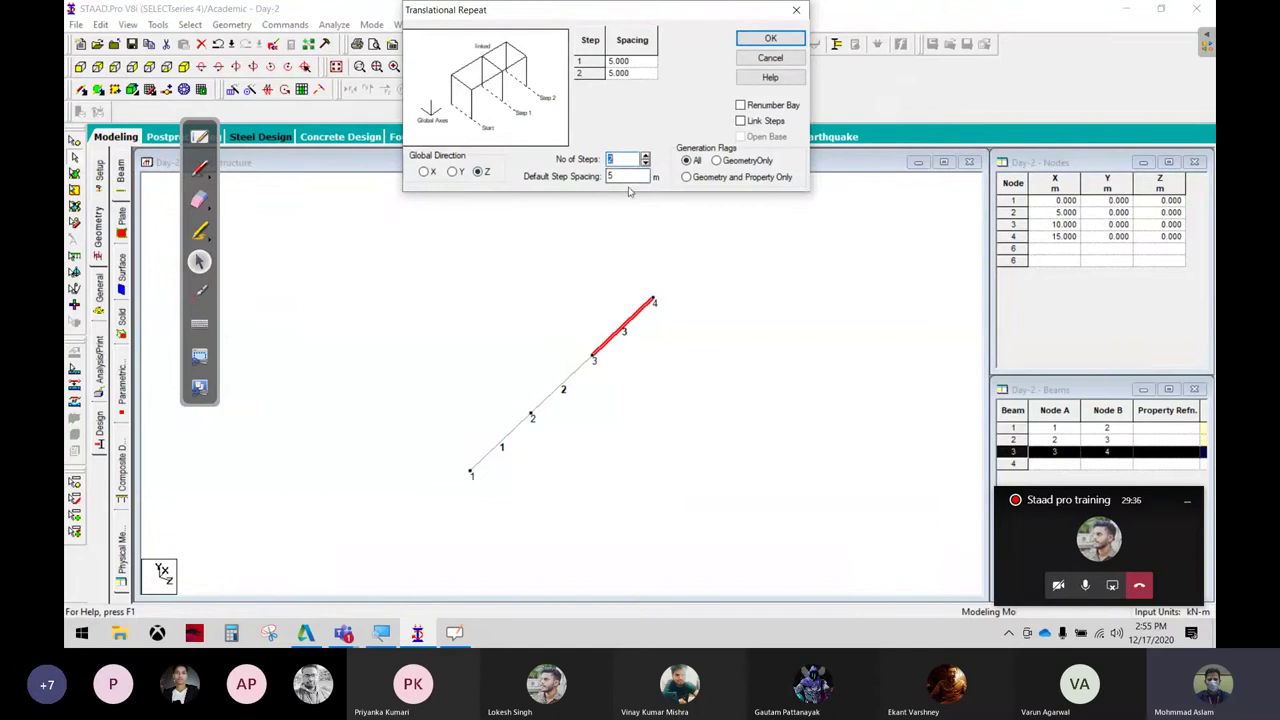
text(6)
click(765, 120)
click(775, 105)
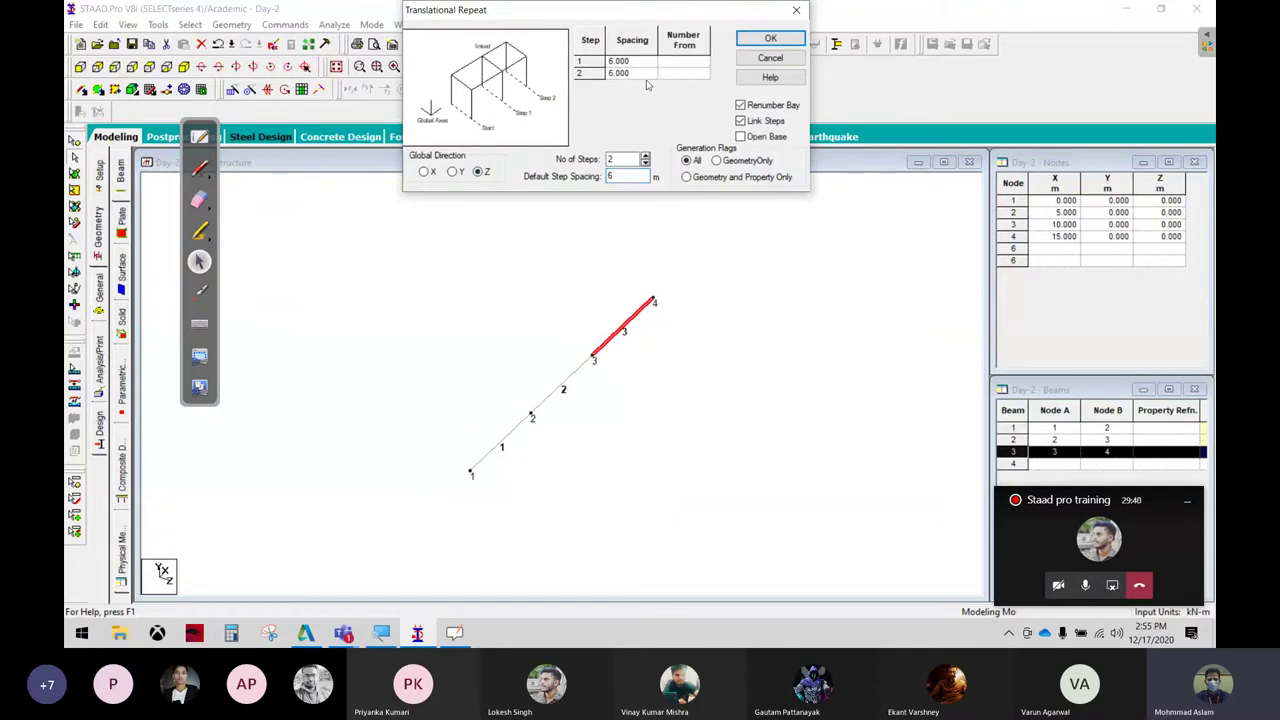
click(675, 66)
text(100)
click(676, 72)
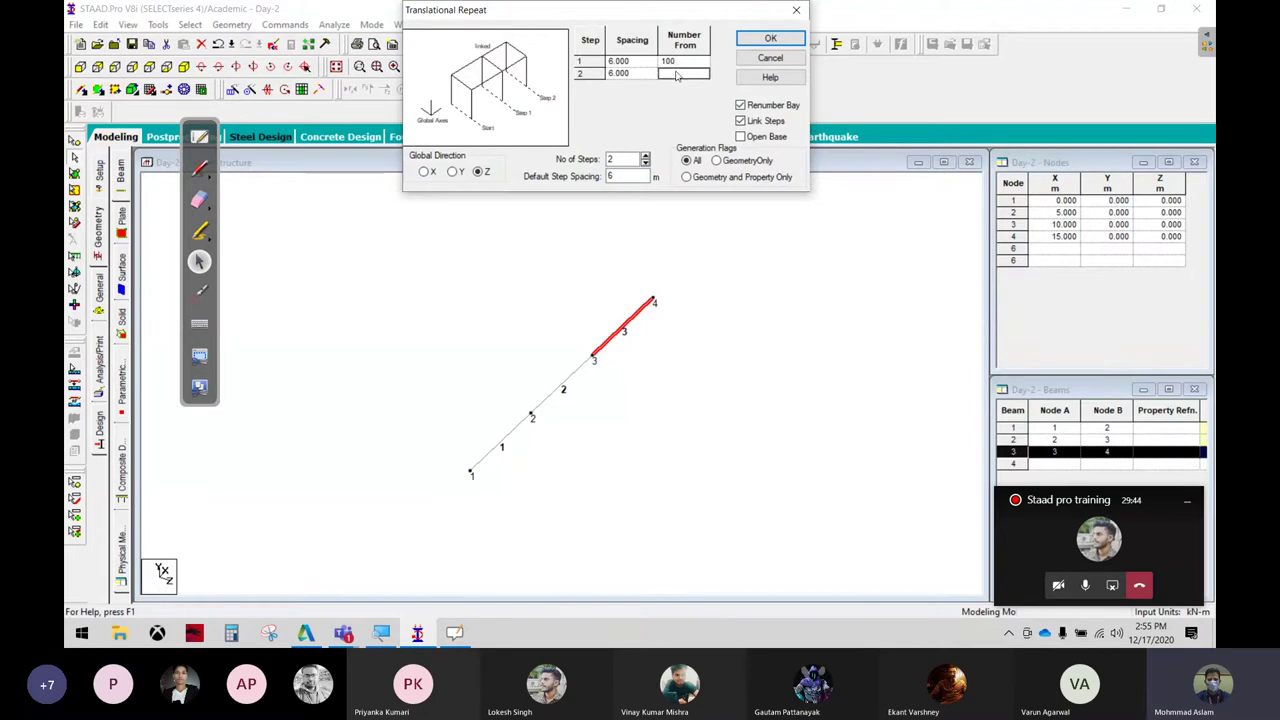
text(101)
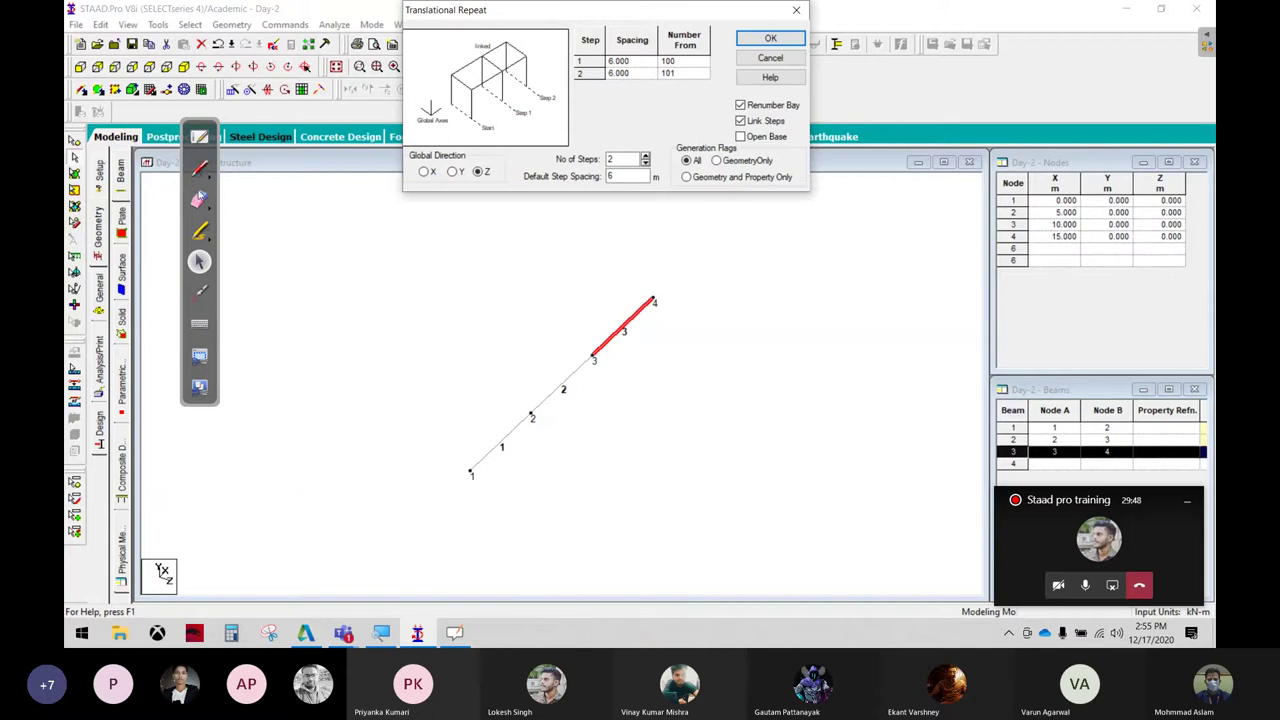
Sketch, then erase, annotations showing where new beams 100 and 101 will appear
click(655, 312)
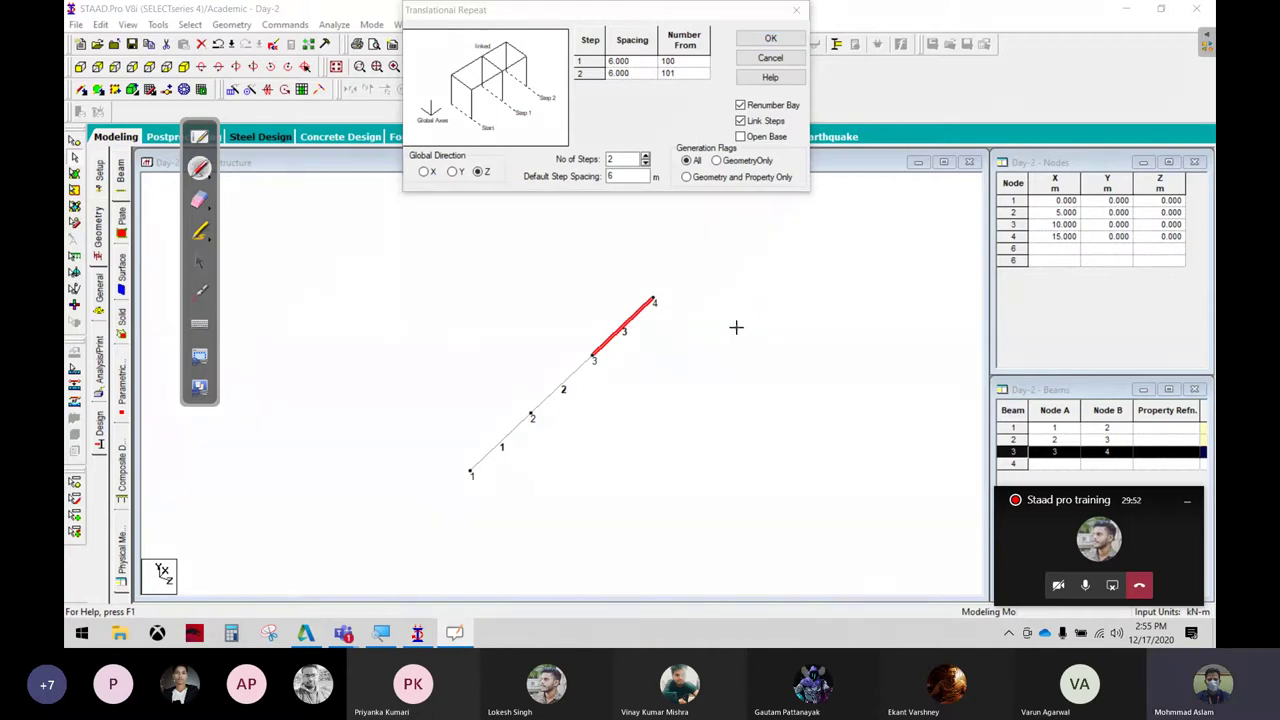
drag(736, 327, 661, 387)
drag(810, 355, 764, 410)
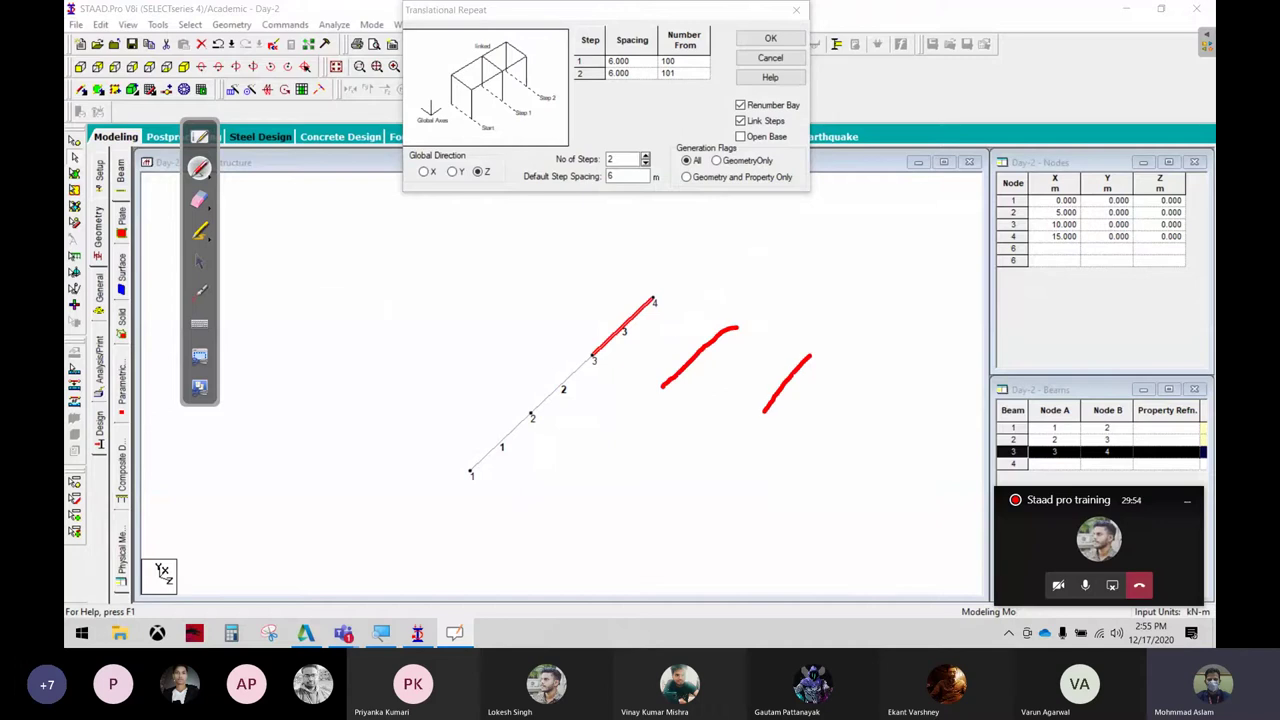
mouse_move(657, 332)
mouse_down()
mouse_move(657, 349)
mouse_move(688, 318)
mouse_up()
mouse_move(758, 363)
mouse_down()
mouse_move(760, 376)
mouse_move(770, 358)
mouse_move(788, 364)
mouse_up()
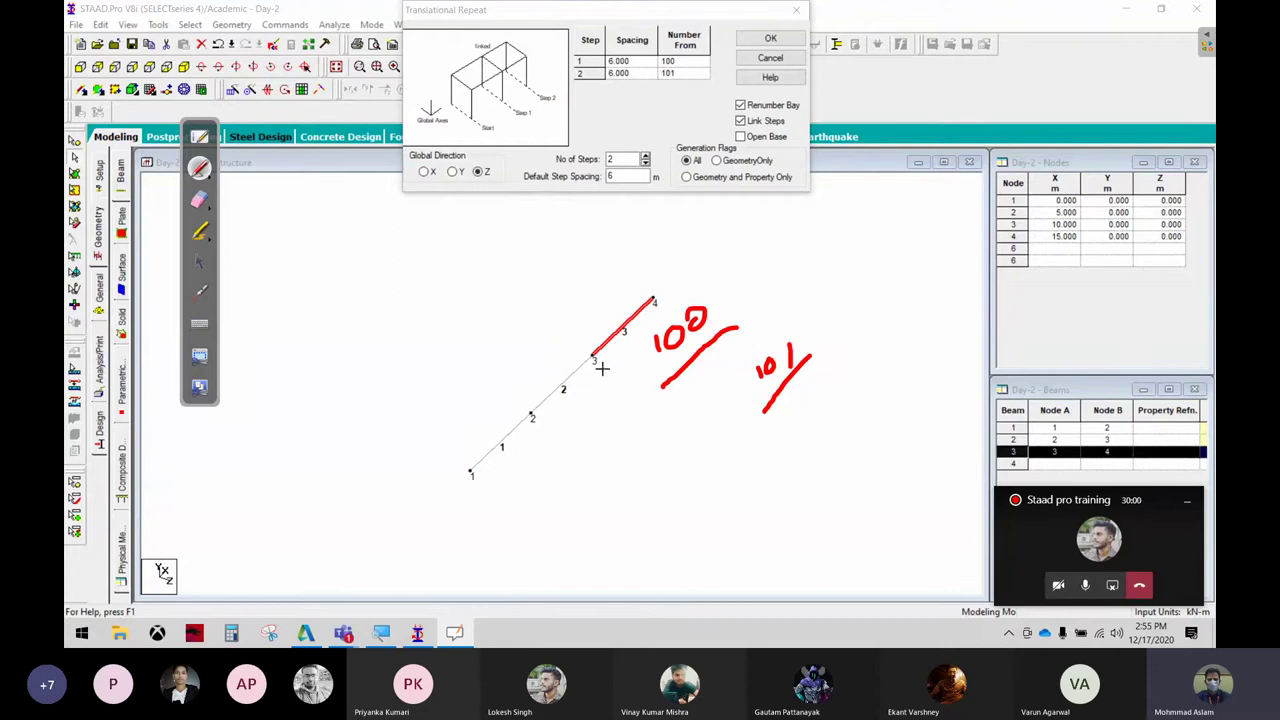
drag(595, 361, 752, 428)
drag(673, 285, 828, 344)
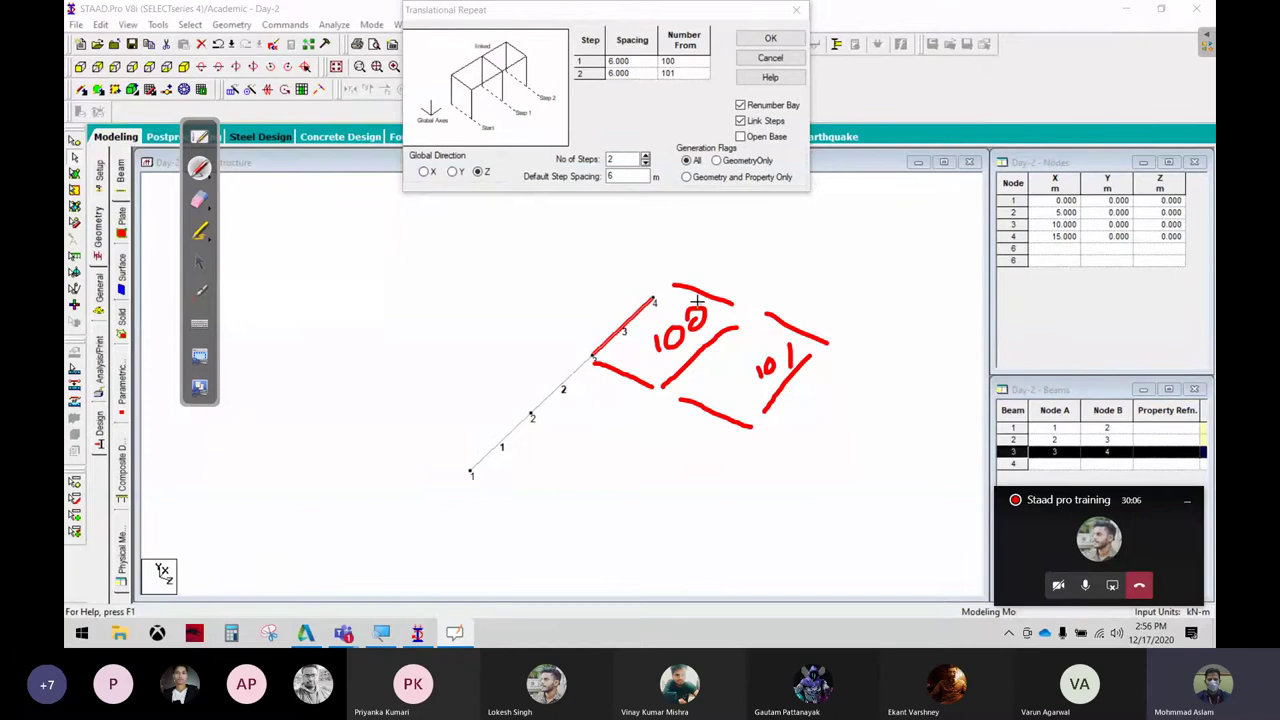
drag(822, 268, 664, 252)
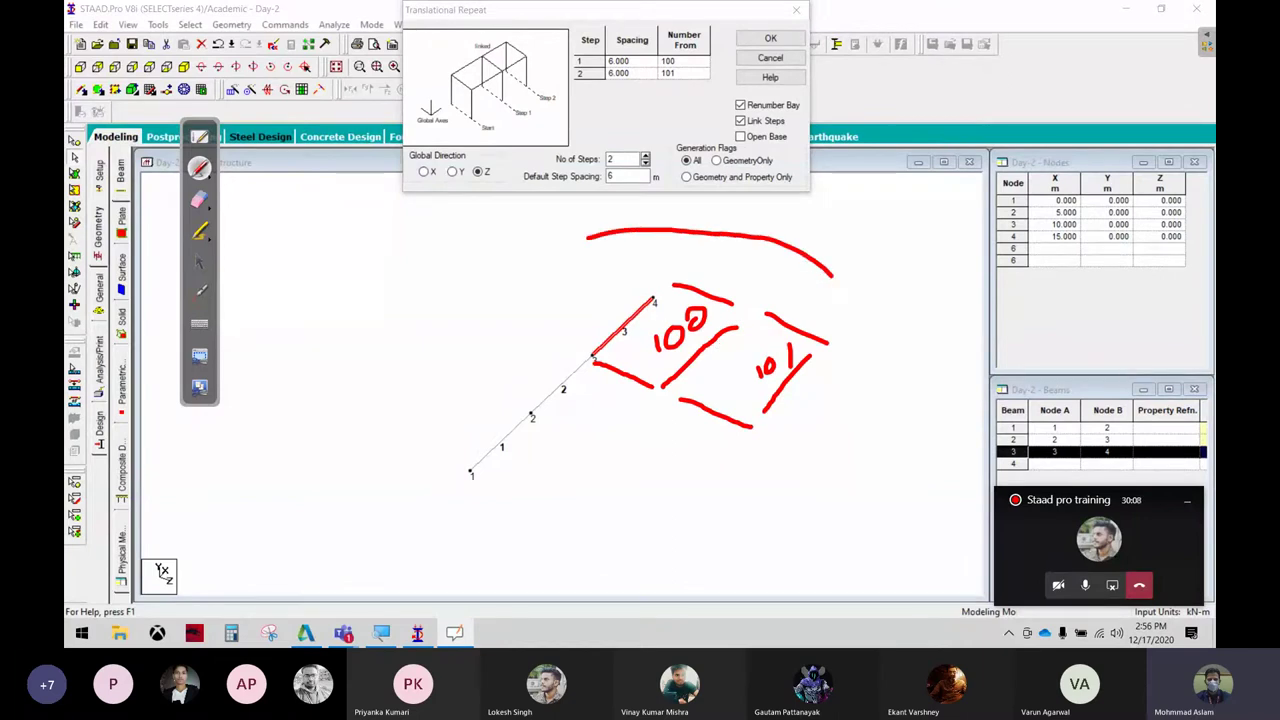
click(200, 200)
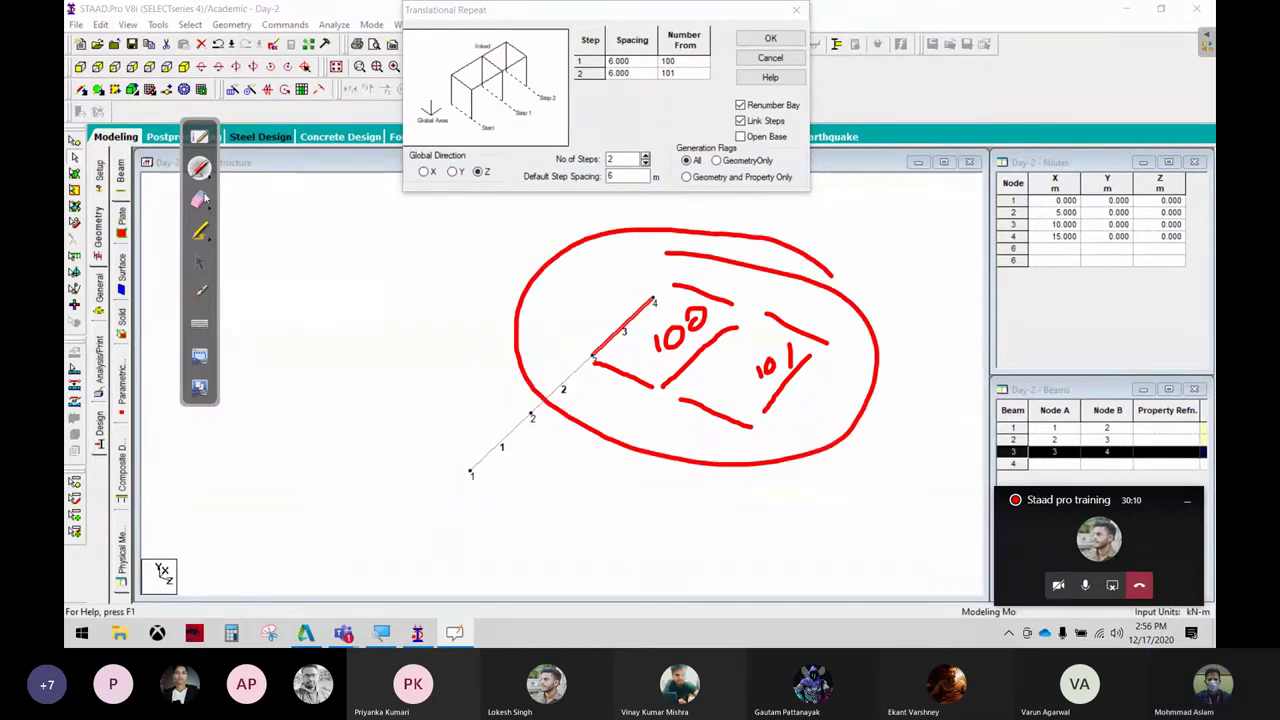
mouse_move(431, 300)
mouse_down()
mouse_move(814, 271)
mouse_move(612, 398)
mouse_move(735, 473)
mouse_up()
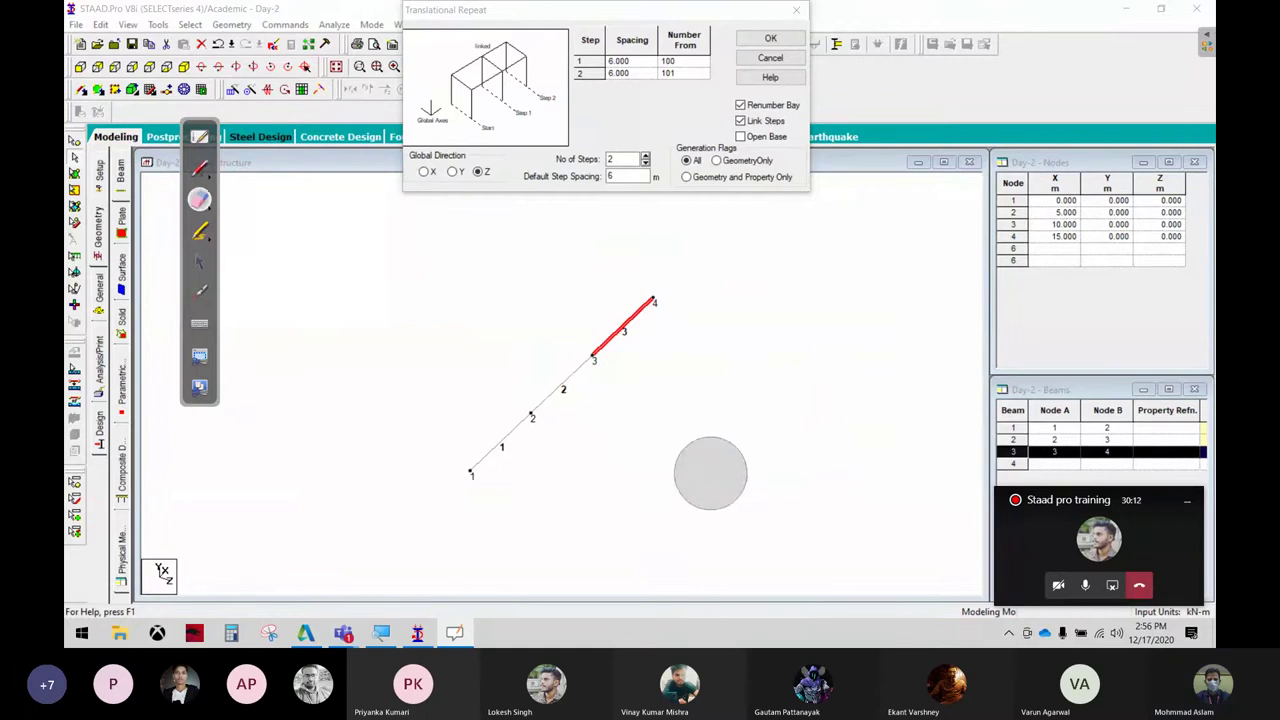
click(200, 263)
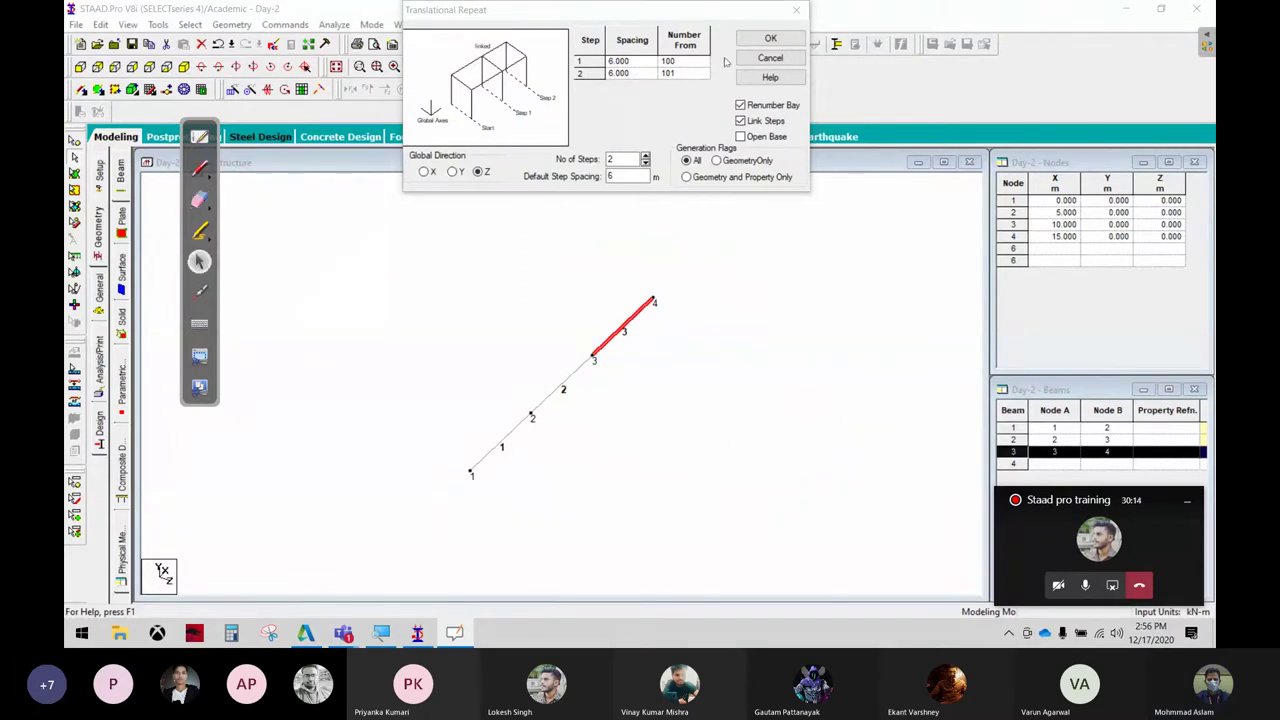
Apply the beam 3 repeat and circle the new beams 4, 5 and 100–103
click(770, 38)
click(684, 365)
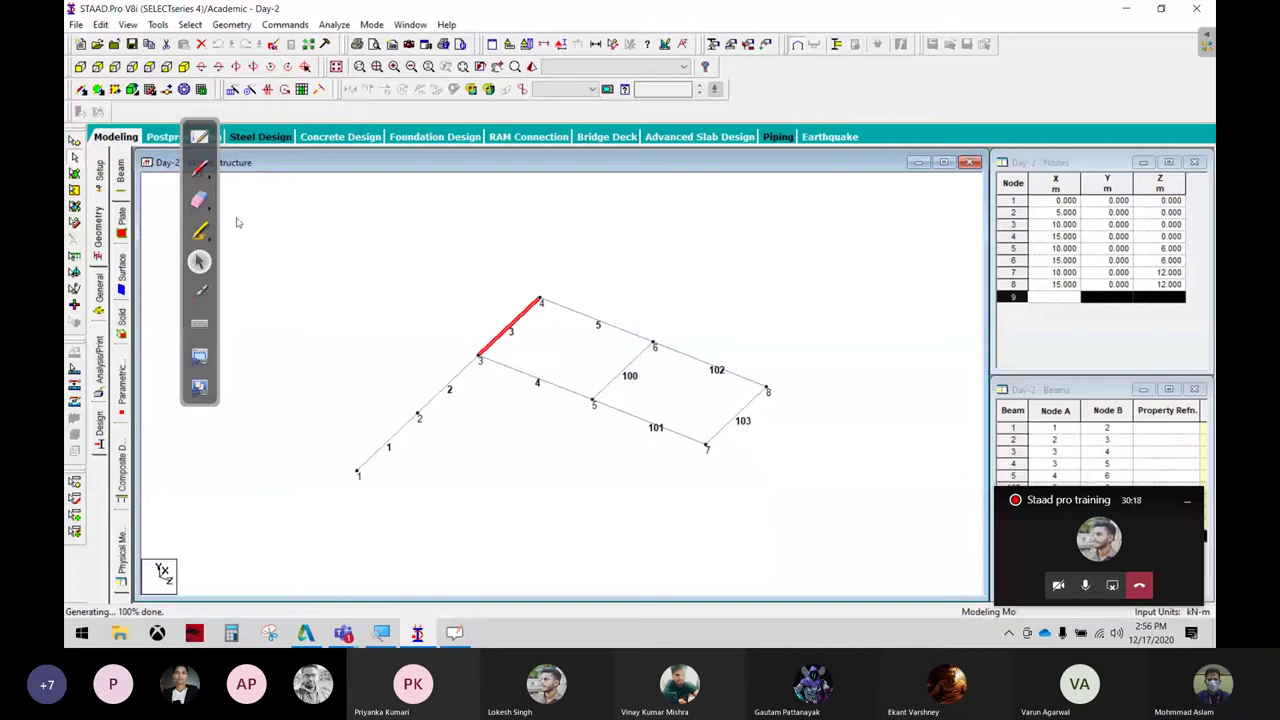
click(201, 168)
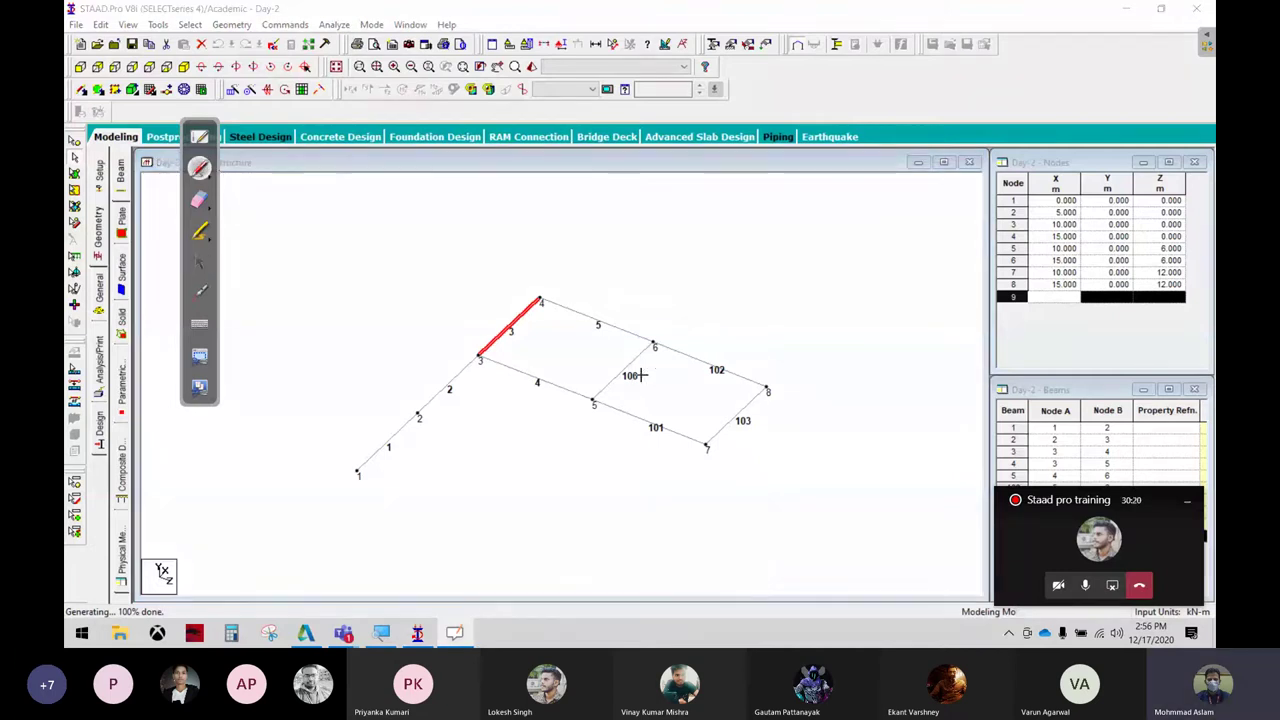
drag(656, 330, 646, 318)
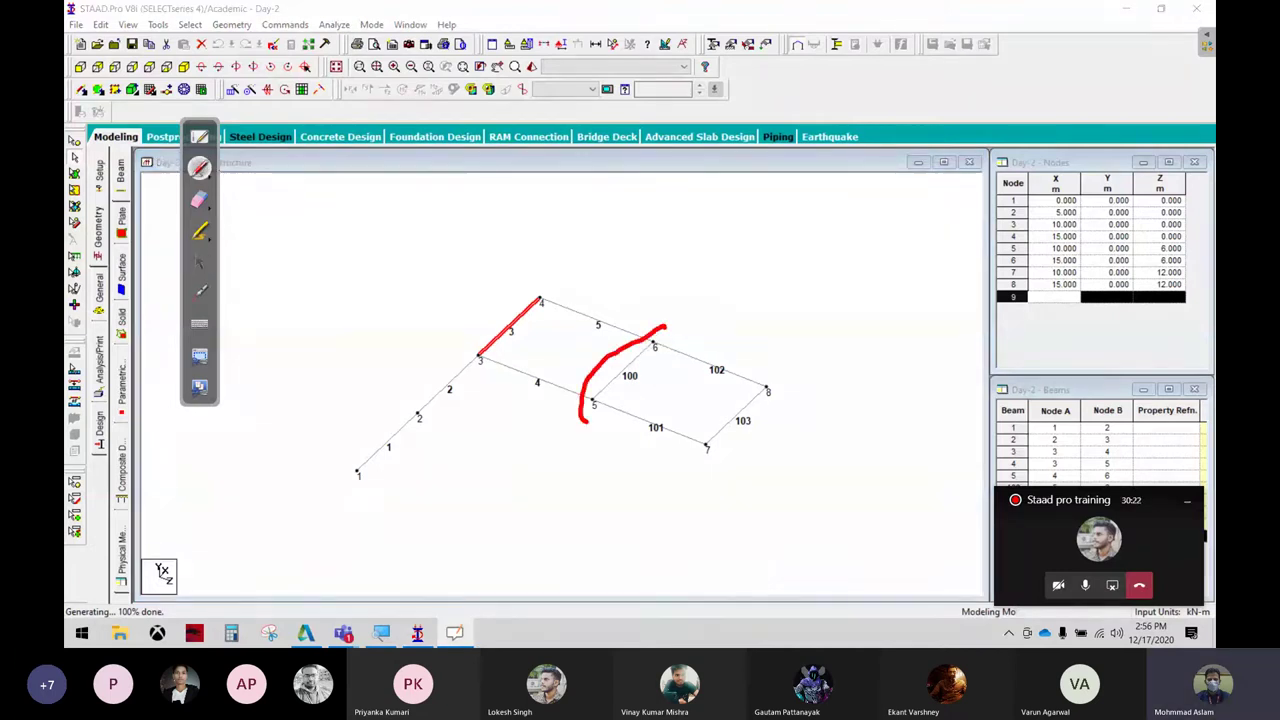
mouse_move(768, 372)
mouse_down()
mouse_move(779, 372)
mouse_move(742, 362)
mouse_up()
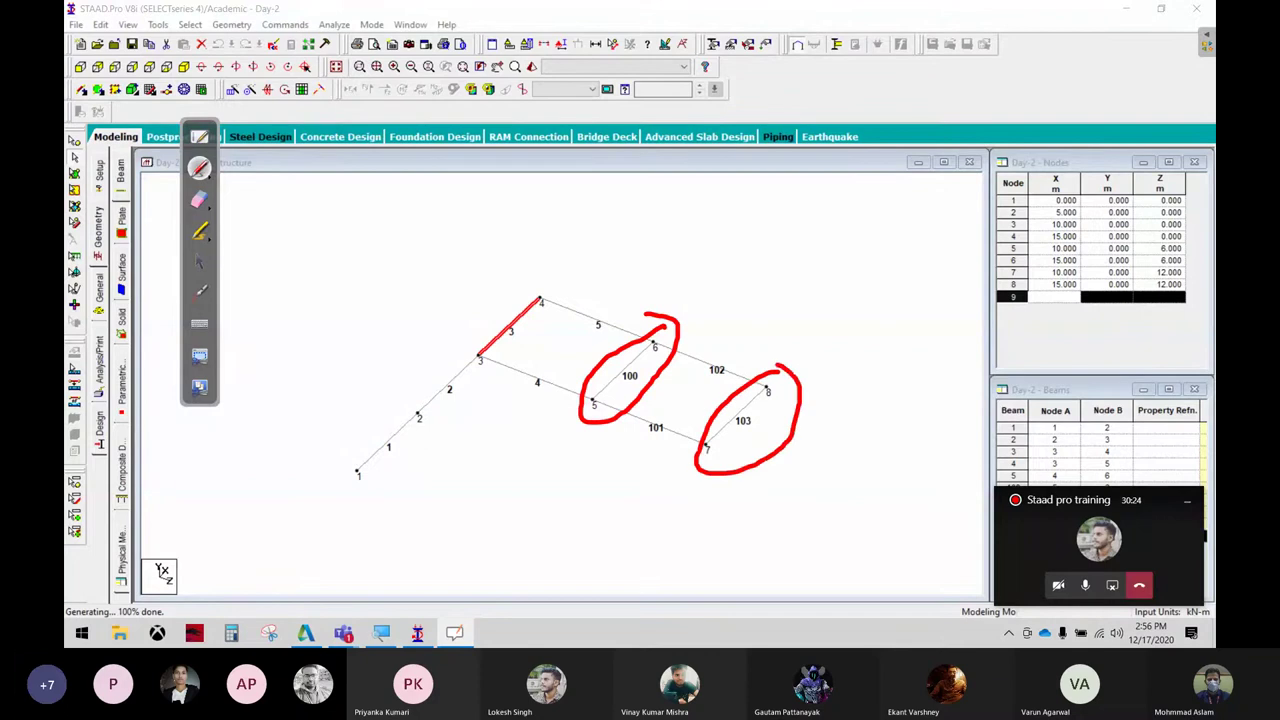
drag(533, 369, 563, 377)
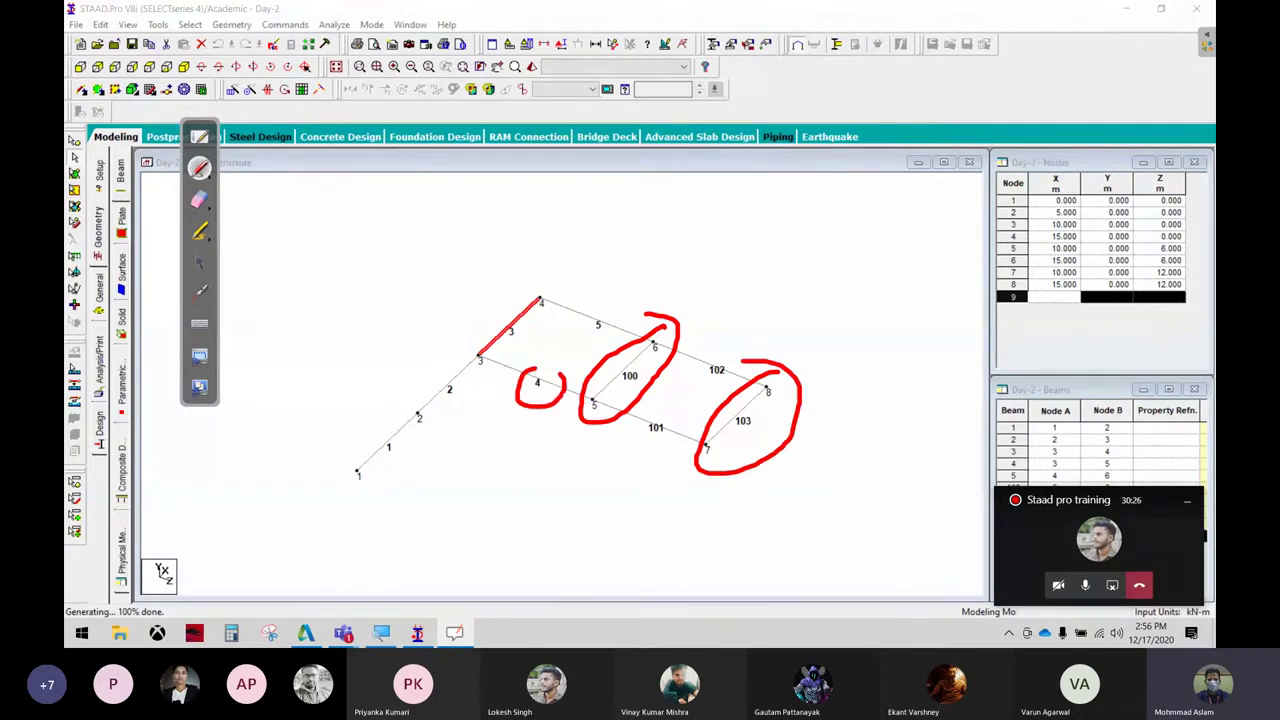
drag(592, 313, 604, 300)
drag(670, 418, 650, 410)
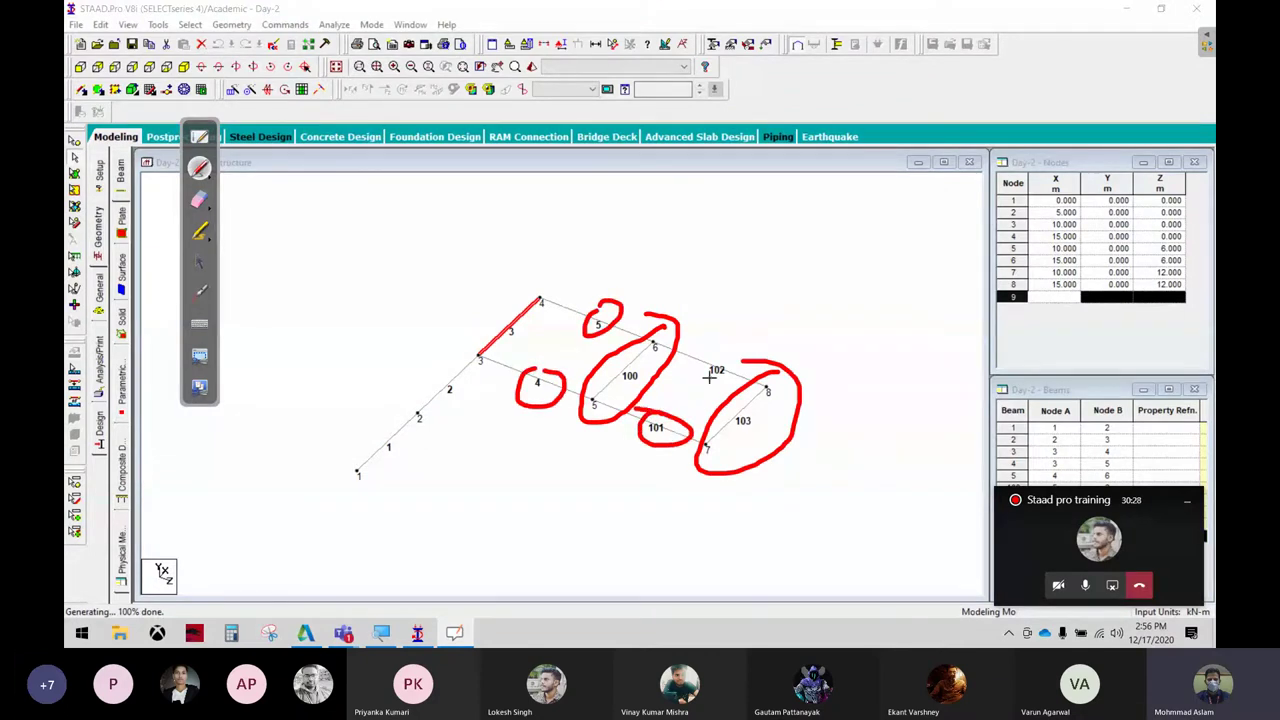
mouse_move(722, 342)
mouse_down()
mouse_move(704, 377)
mouse_move(722, 340)
mouse_up()
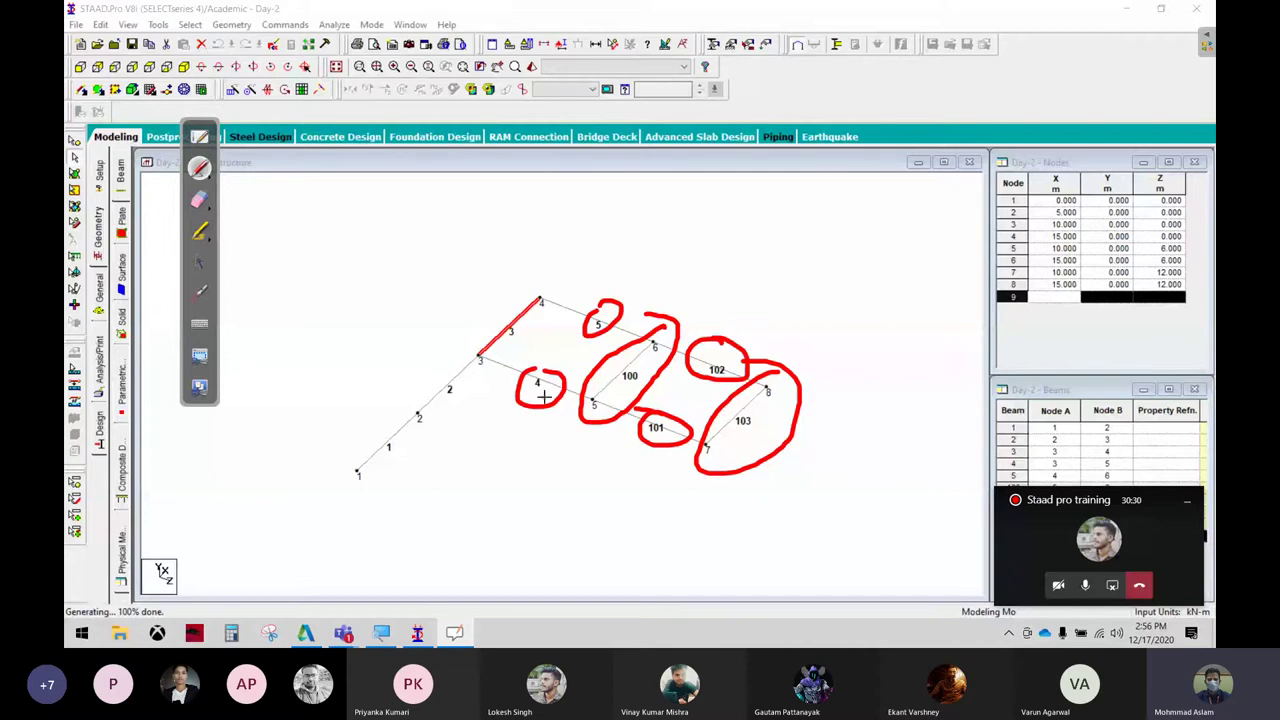
Tick the generated frame, mark beam 101 and node 6, then erase all annotations
mouse_move(703, 213)
mouse_down()
mouse_move(718, 230)
mouse_move(783, 195)
mouse_up()
drag(676, 442, 658, 405)
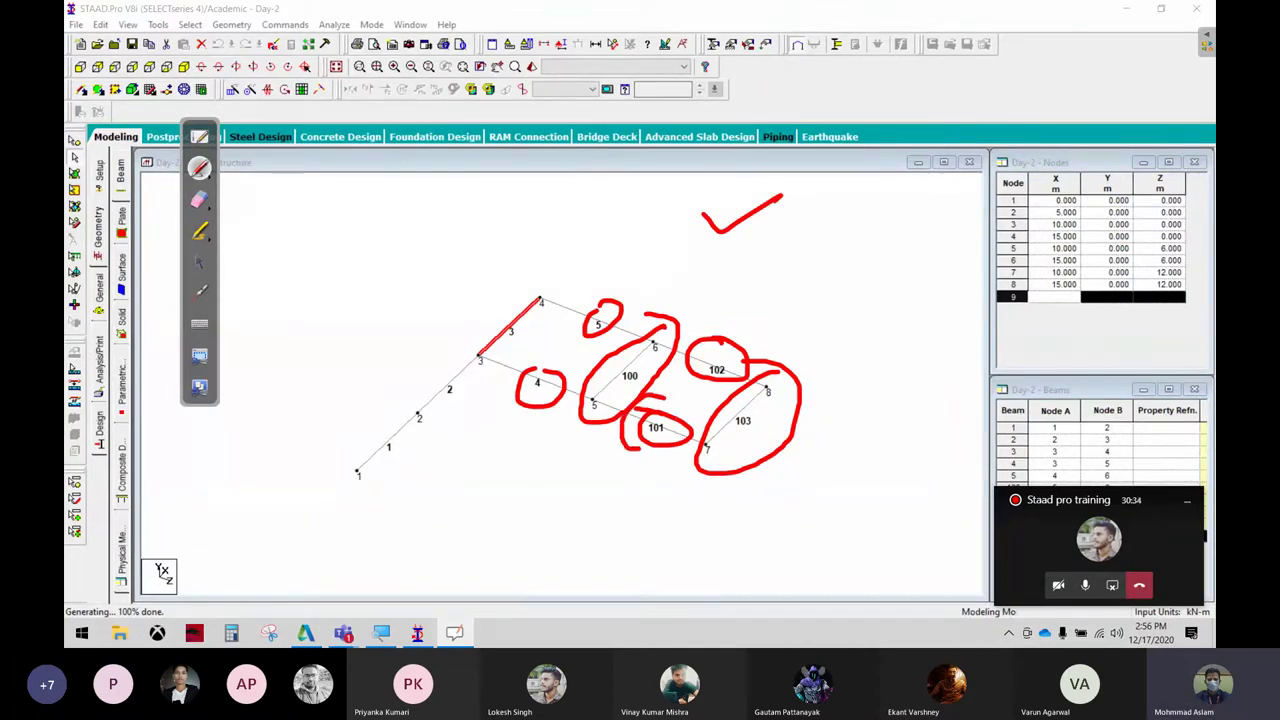
drag(712, 316, 626, 378)
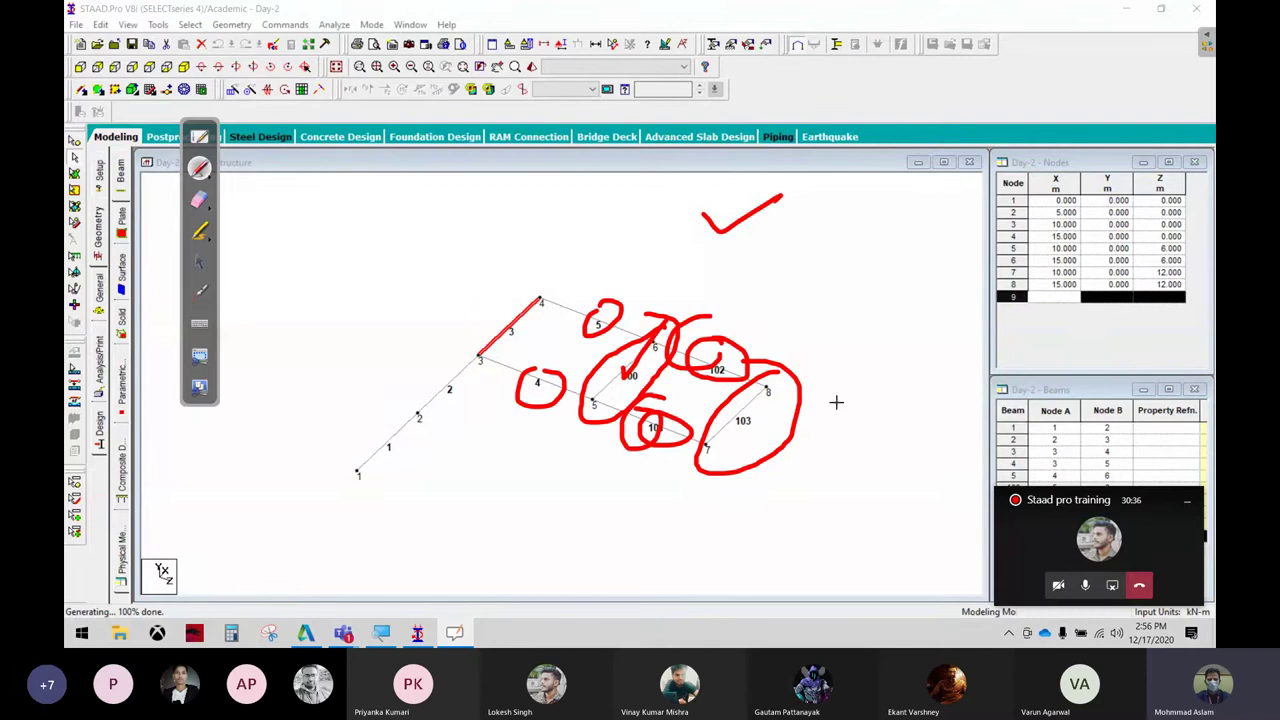
click(199, 199)
mouse_move(595, 320)
mouse_down()
mouse_move(723, 329)
mouse_move(693, 408)
mouse_up()
drag(808, 251, 827, 196)
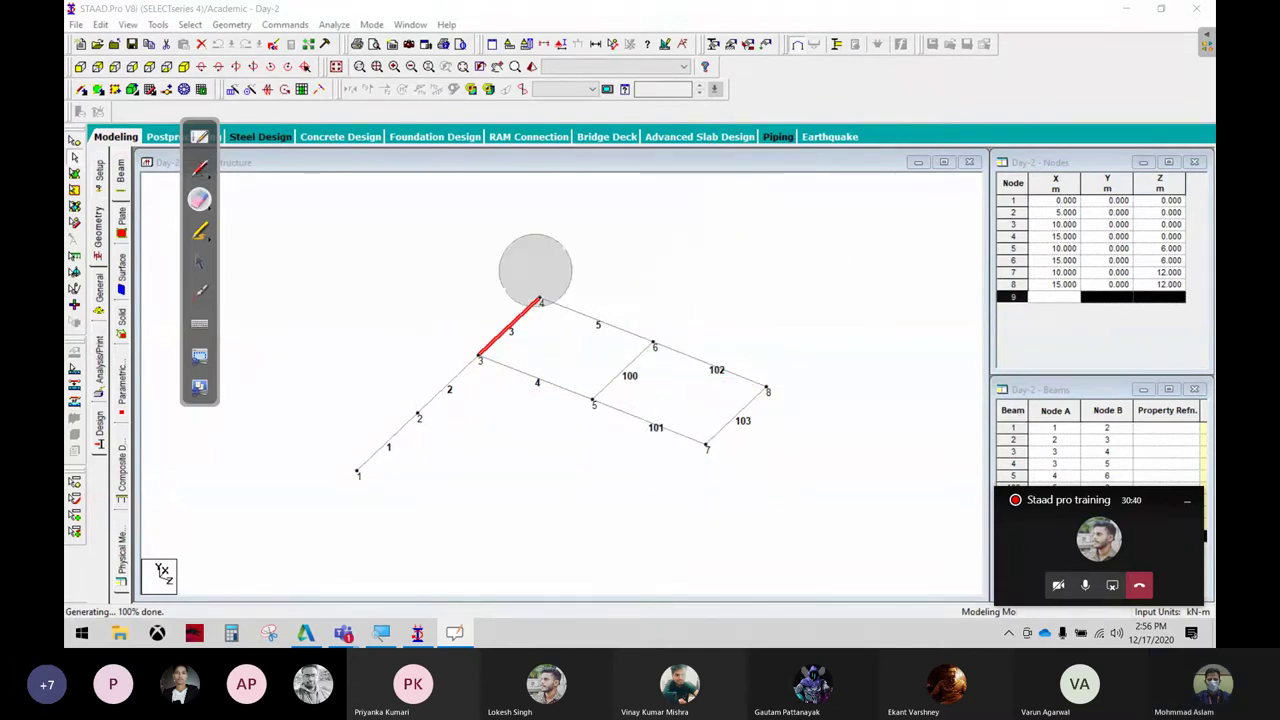
click(198, 262)
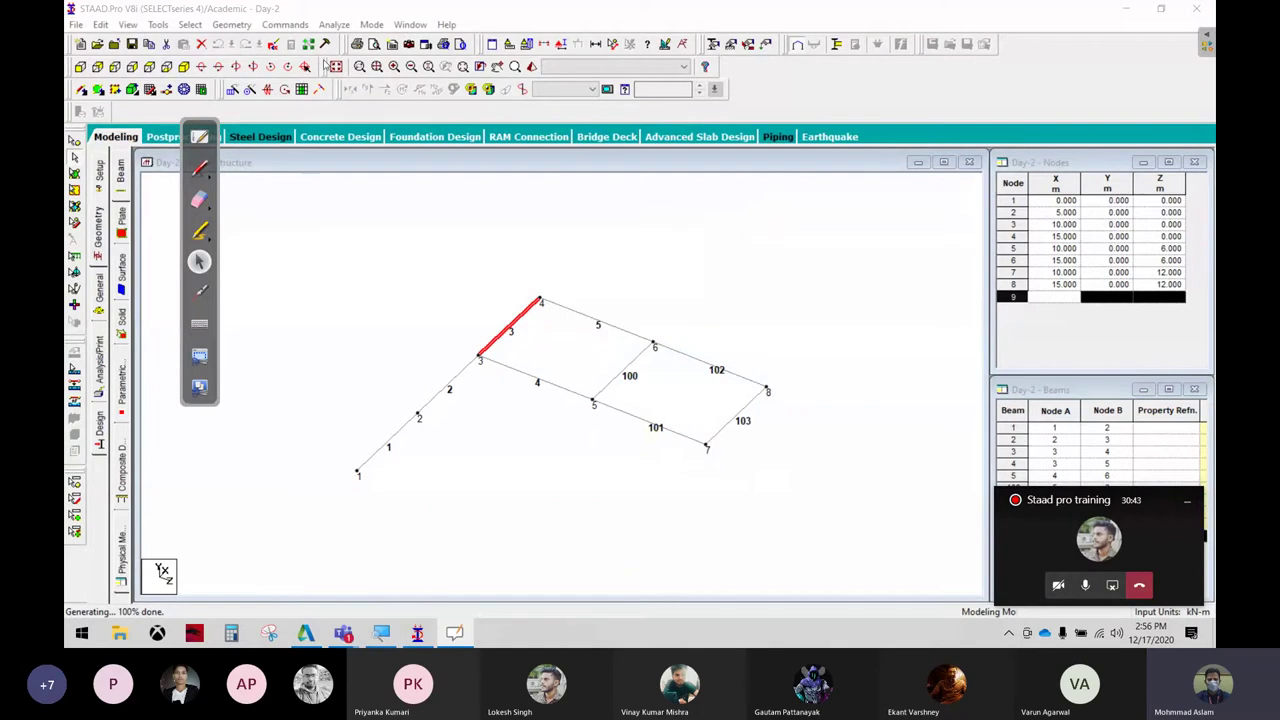
Open Translational Repeat, dismiss auto-save, save the structure and move the dialog aside
click(232, 89)
click(701, 349)
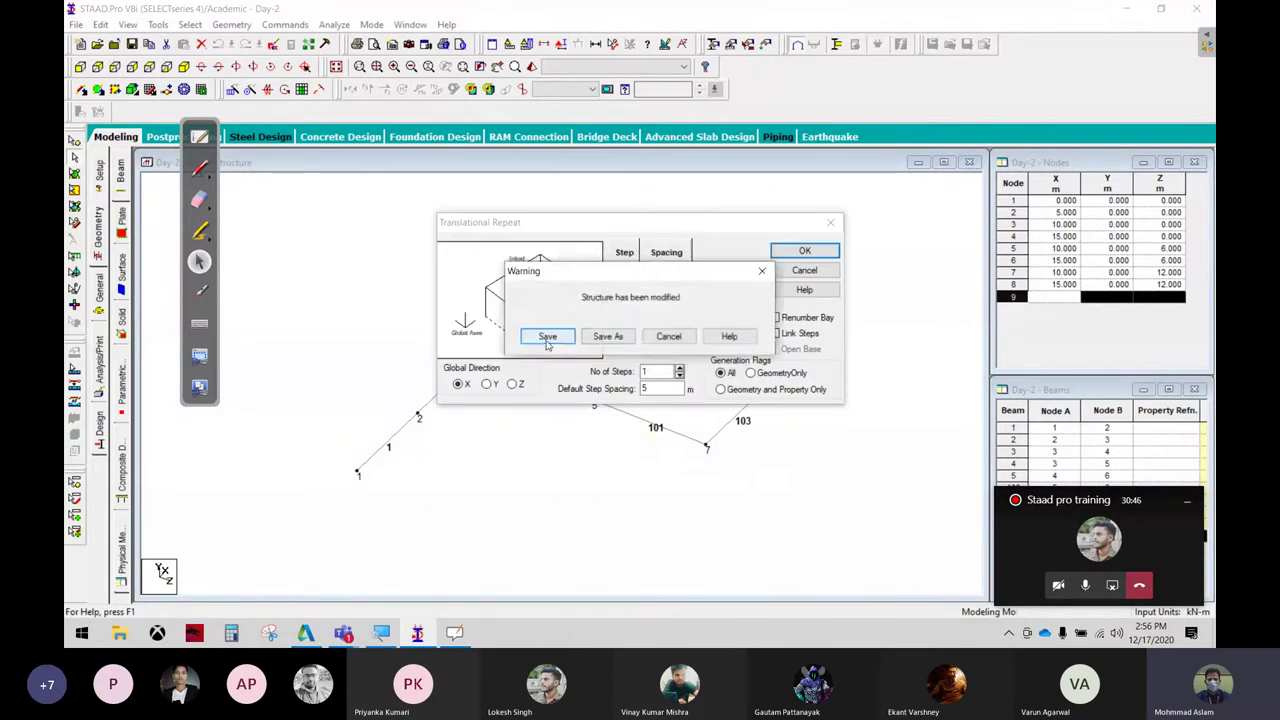
click(545, 337)
drag(674, 229, 690, 157)
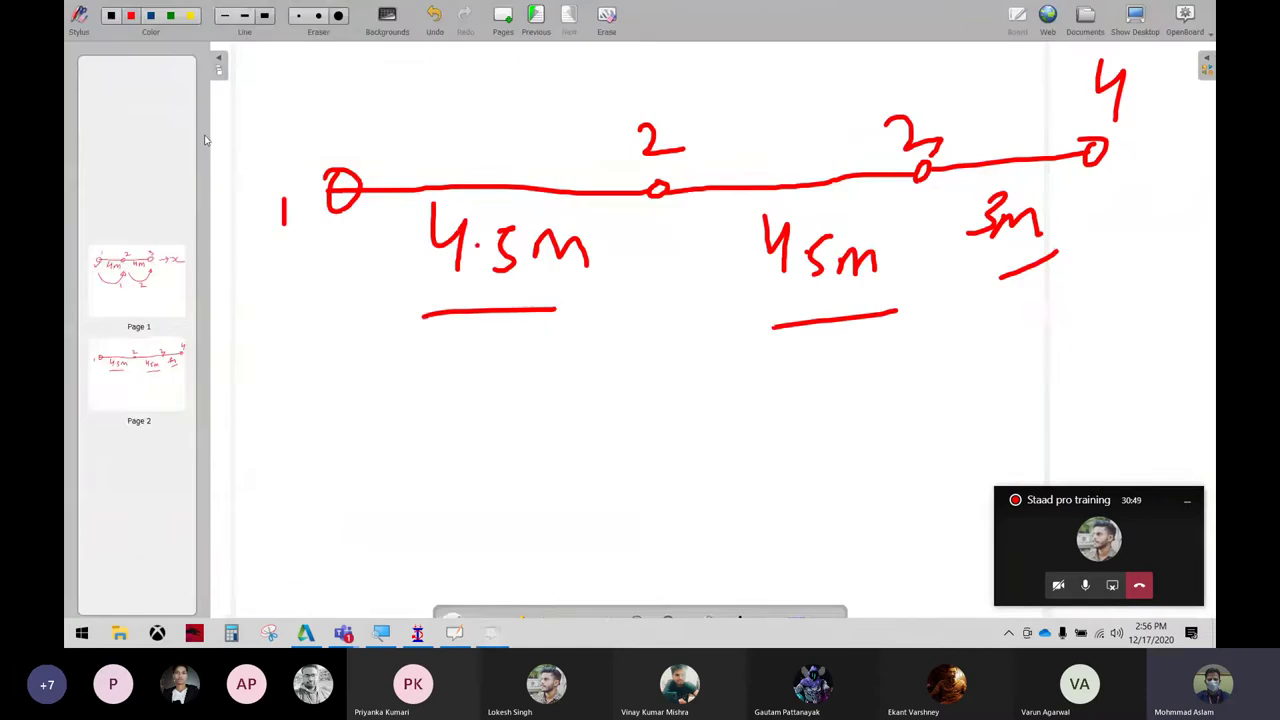
click(199, 137)
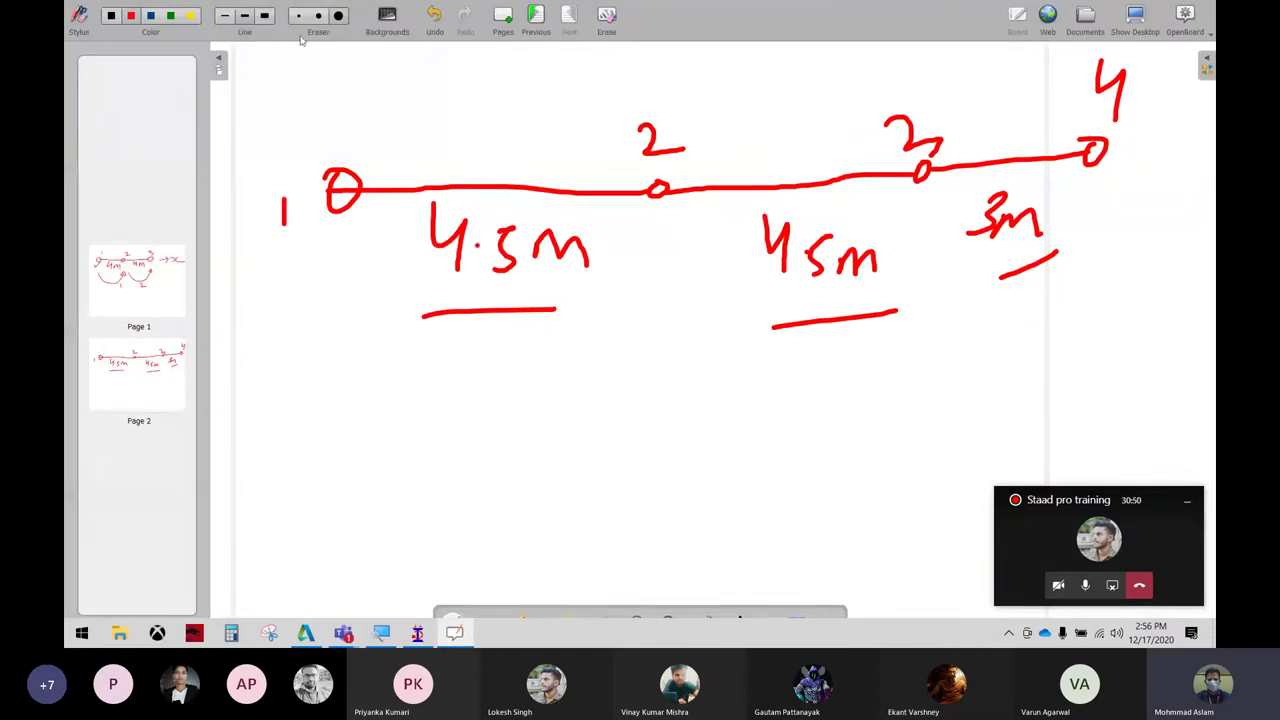
click(1130, 18)
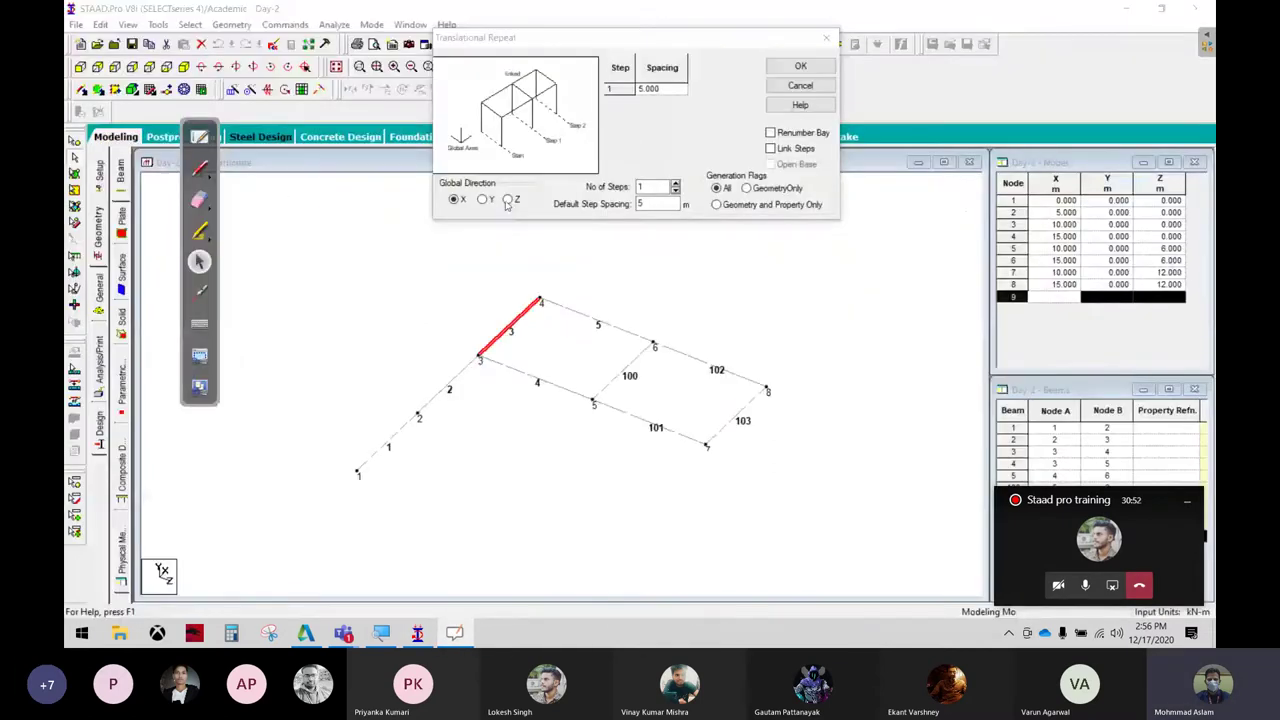
Annotate the direction, steps, spacing and link options, and circle beam 3 with an arrow
mouse_move(515, 172)
mouse_down()
mouse_move(440, 226)
mouse_move(540, 178)
mouse_up()
drag(666, 170, 698, 146)
drag(636, 211, 671, 199)
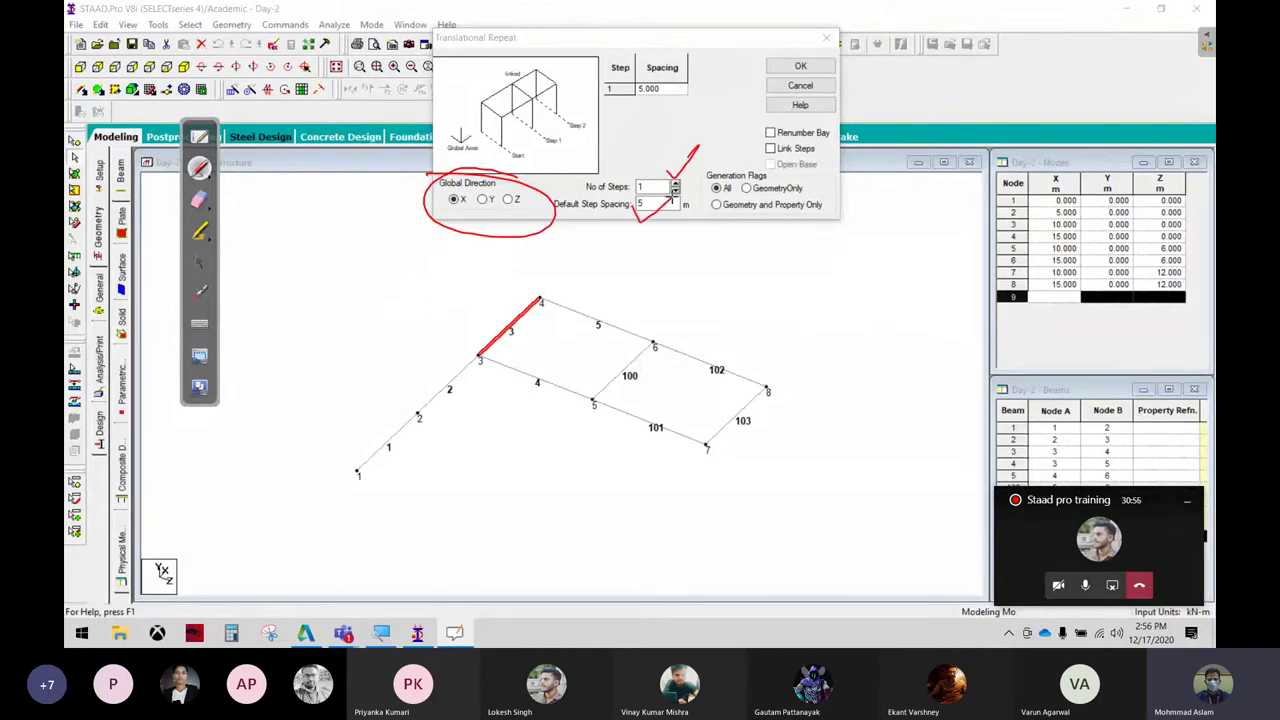
mouse_move(822, 133)
mouse_down()
mouse_move(878, 115)
mouse_move(854, 138)
mouse_up()
drag(563, 289, 493, 369)
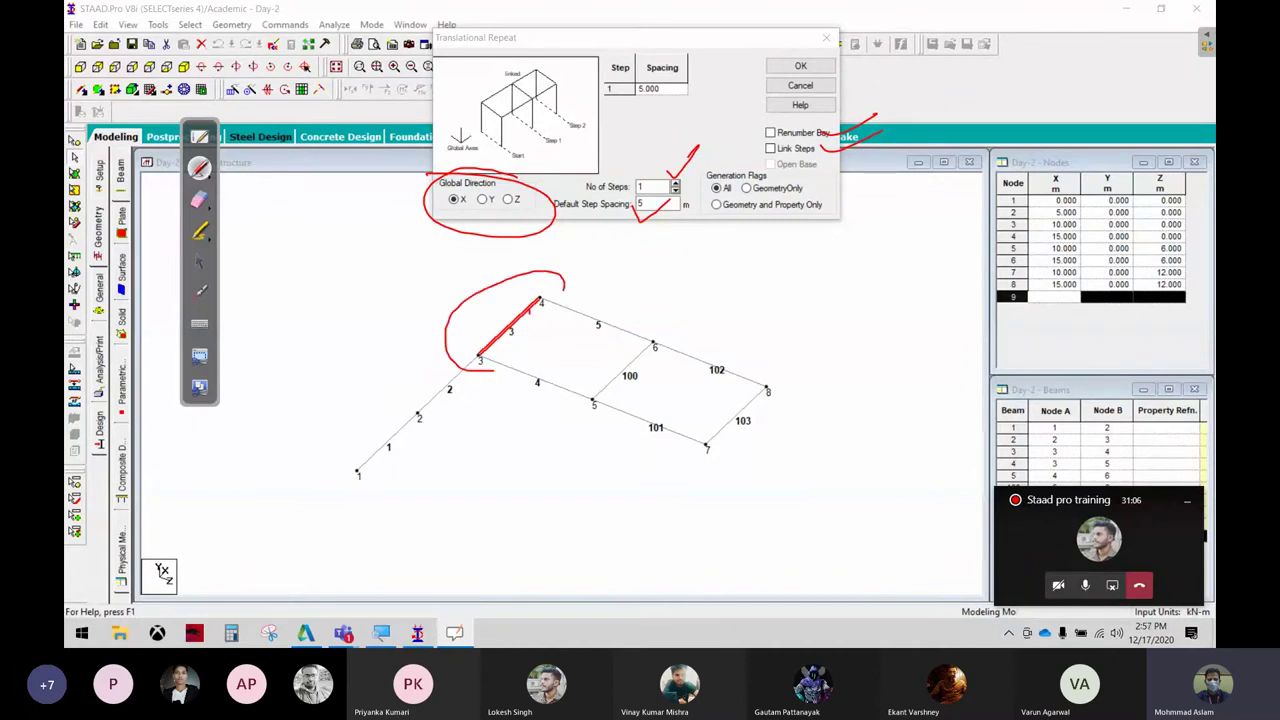
drag(495, 370, 570, 328)
drag(570, 328, 565, 278)
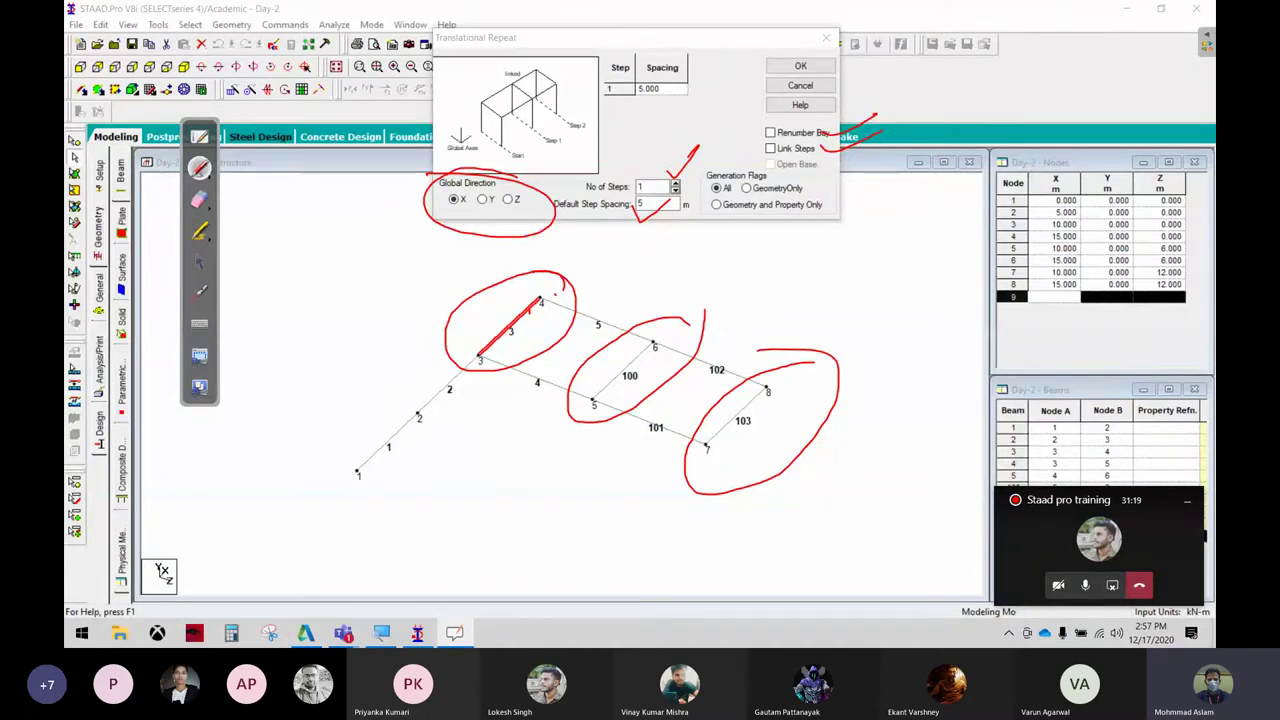
drag(558, 292, 688, 322)
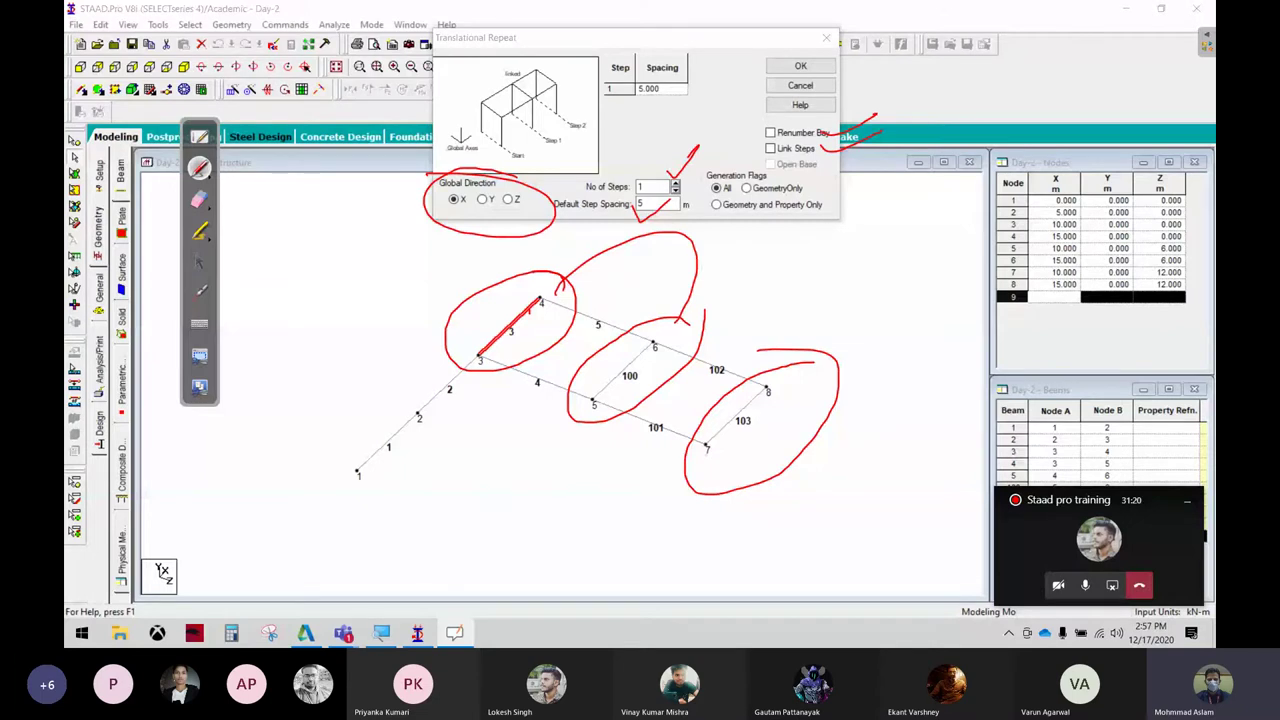
drag(692, 312, 770, 345)
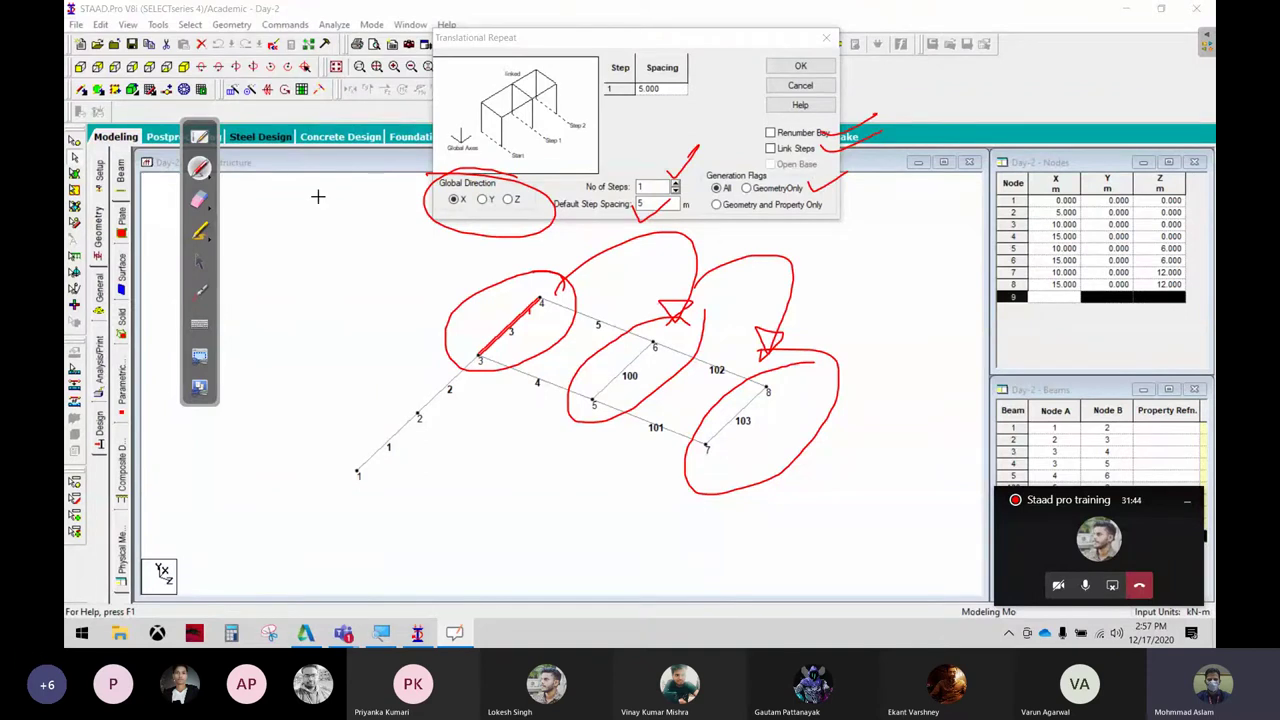
Erase the red annotations and return to the whiteboard
click(199, 200)
mouse_move(288, 191)
mouse_down()
mouse_move(393, 258)
mouse_move(743, 277)
mouse_move(737, 340)
mouse_move(623, 463)
mouse_up()
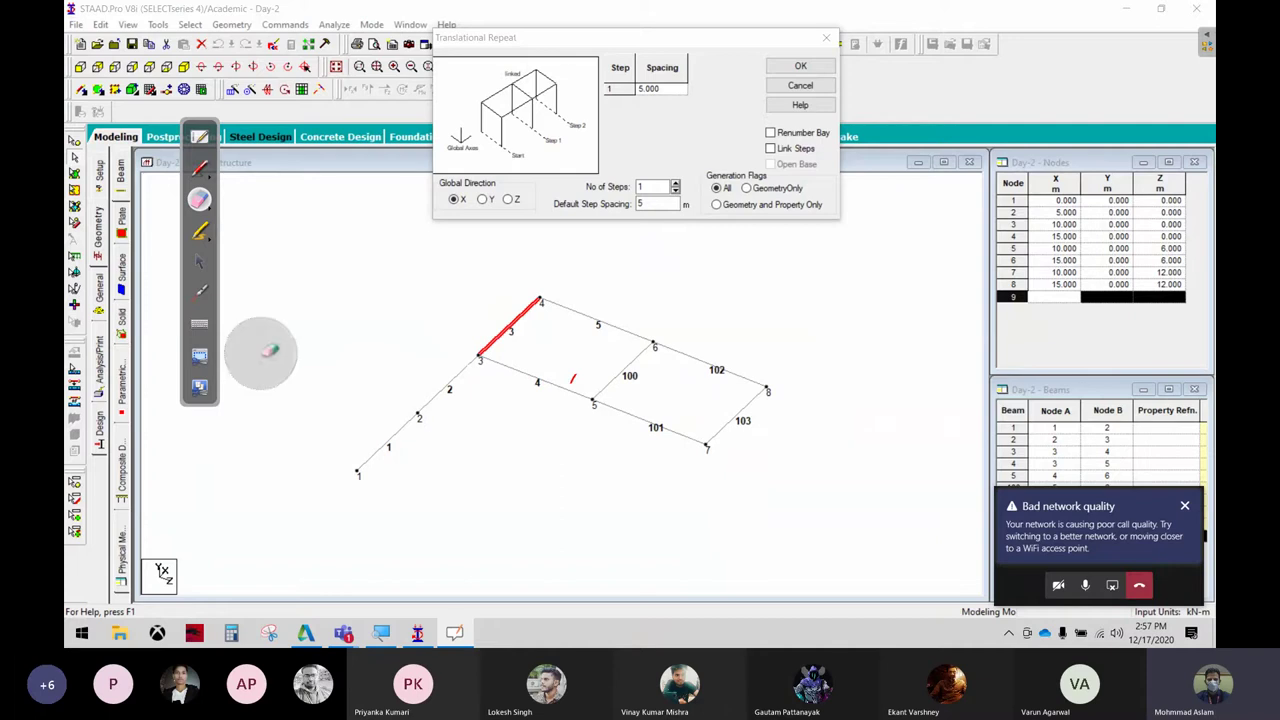
click(201, 262)
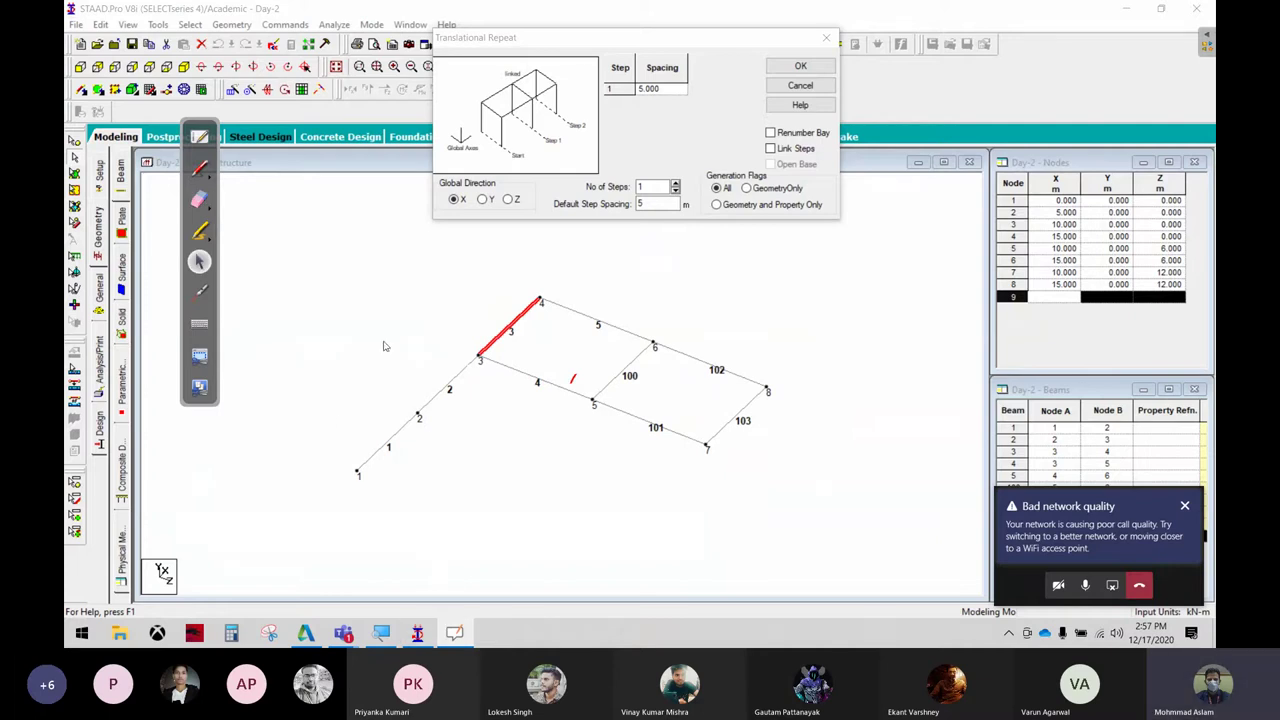
click(200, 137)
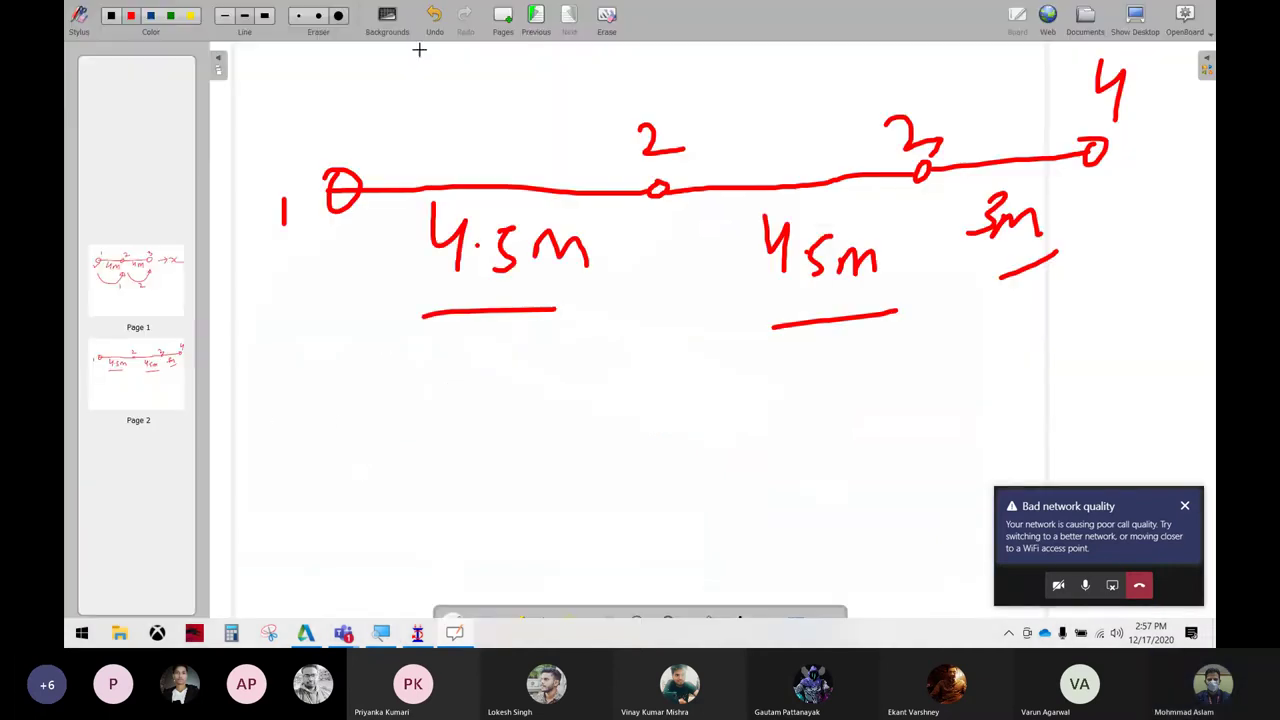
Add page 3 and sketch a portal frame labelled y and 6m
click(505, 17)
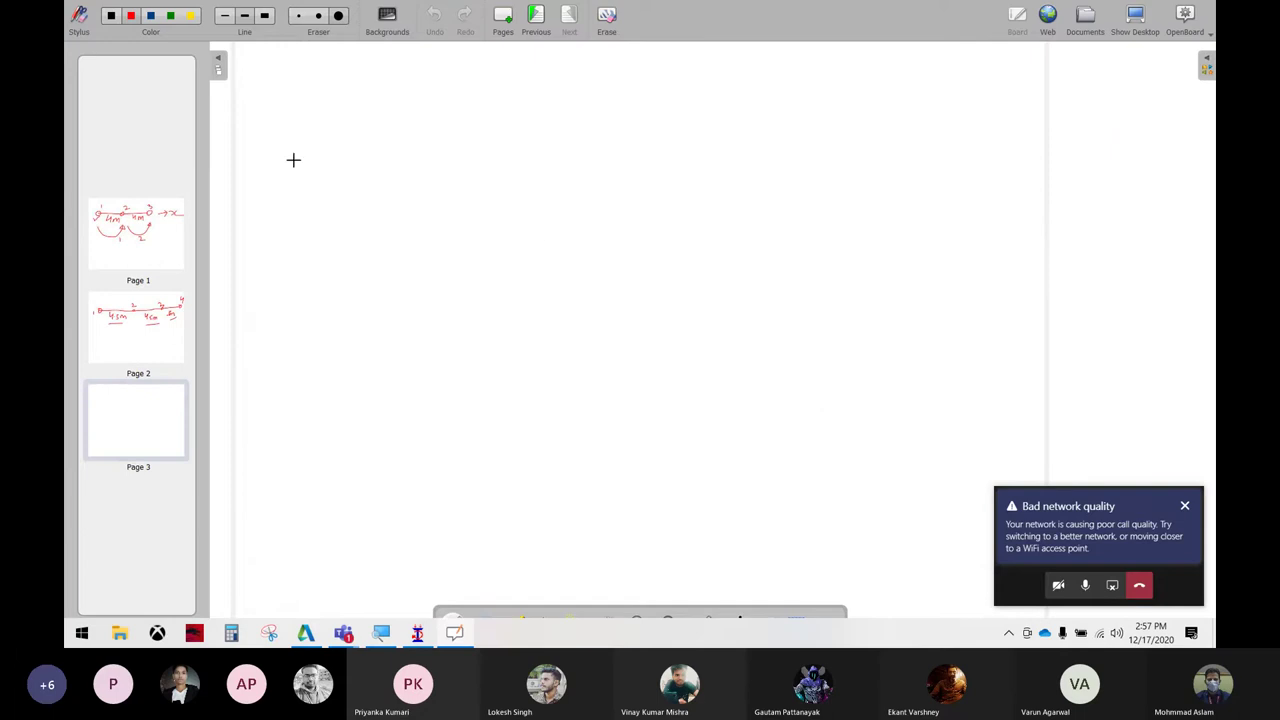
drag(409, 88, 404, 397)
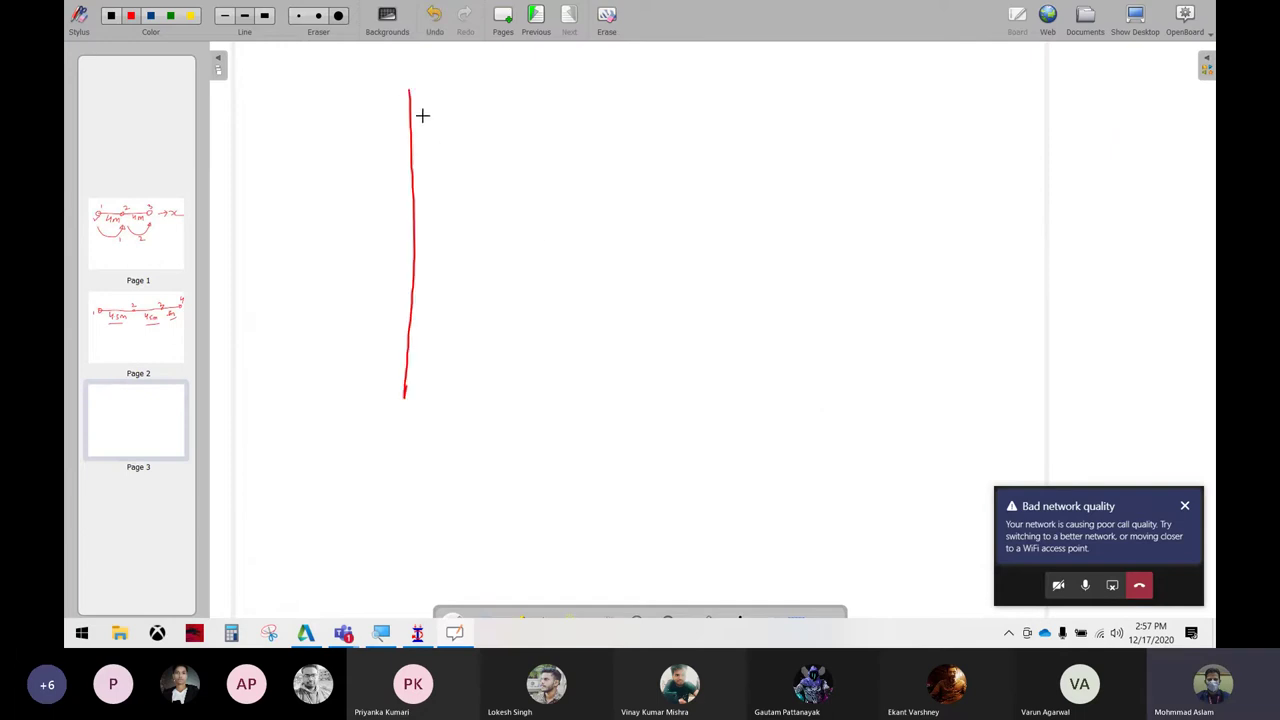
mouse_move(409, 87)
mouse_down()
mouse_move(550, 85)
mouse_move(768, 272)
mouse_move(763, 440)
mouse_up()
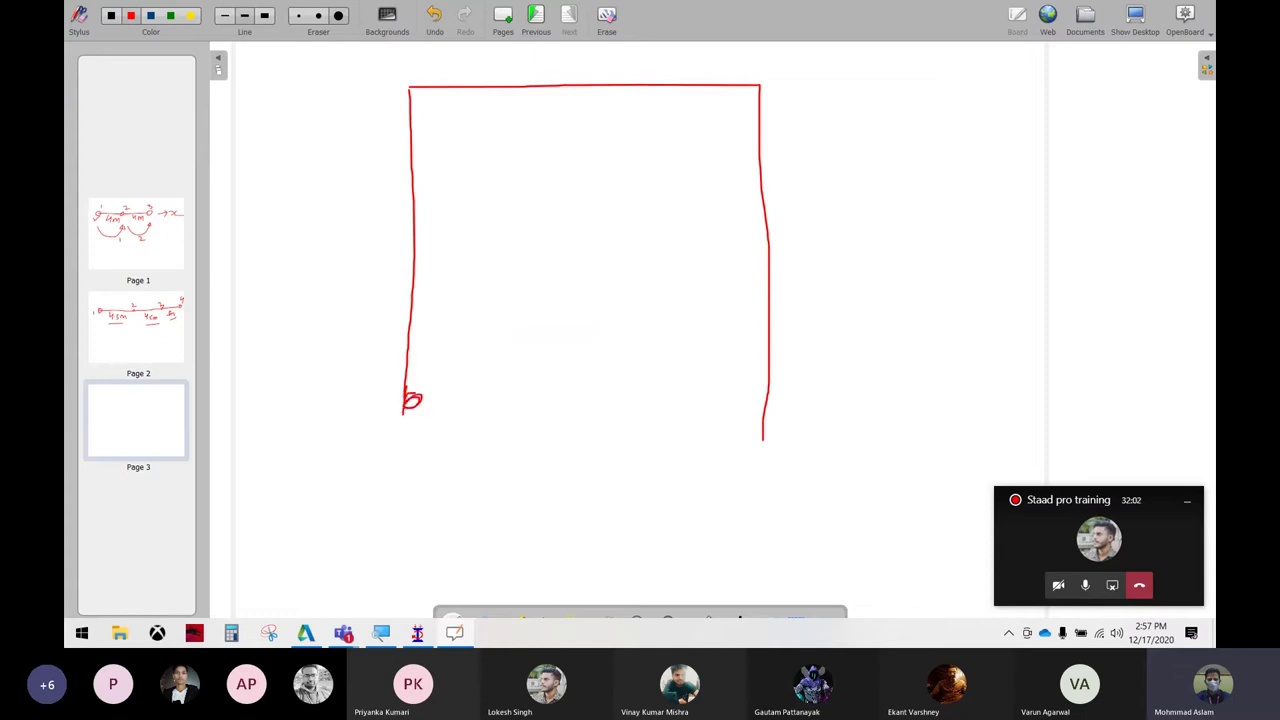
mouse_move(307, 265)
mouse_down()
mouse_move(322, 296)
mouse_move(302, 336)
mouse_up()
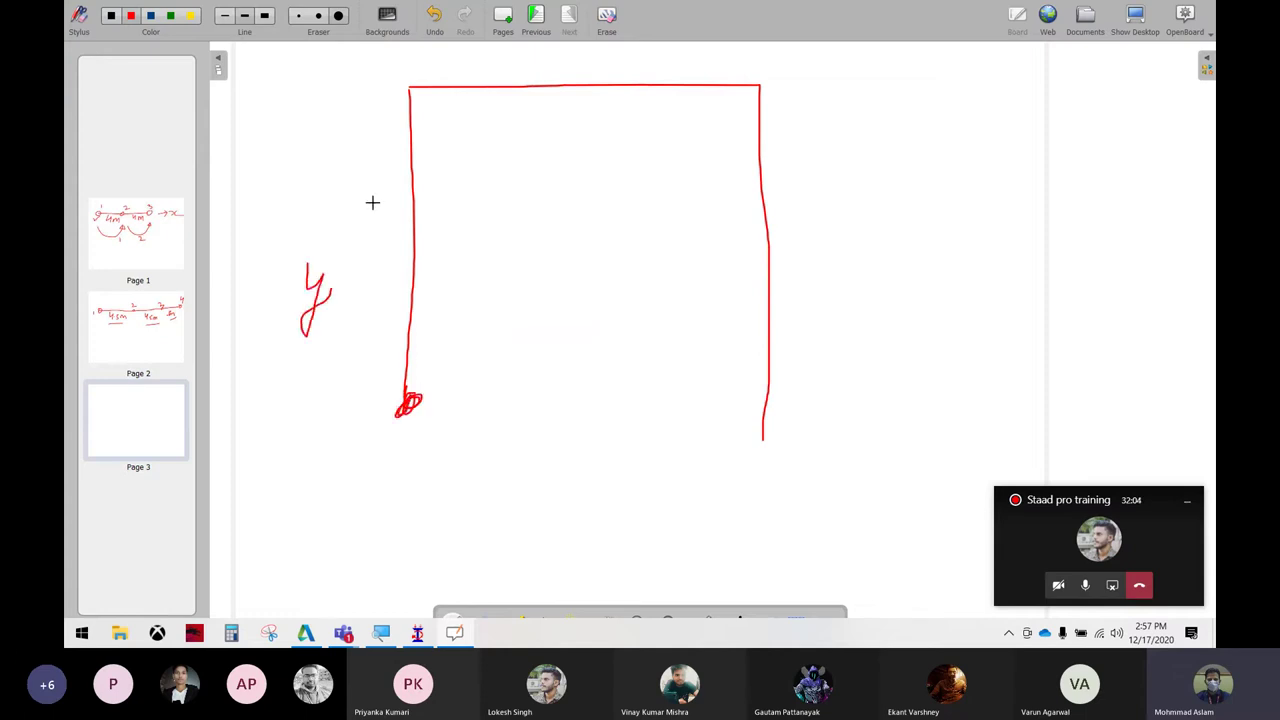
drag(412, 83, 414, 84)
mouse_move(377, 182)
mouse_down()
mouse_move(350, 184)
mouse_move(385, 224)
mouse_move(358, 210)
mouse_up()
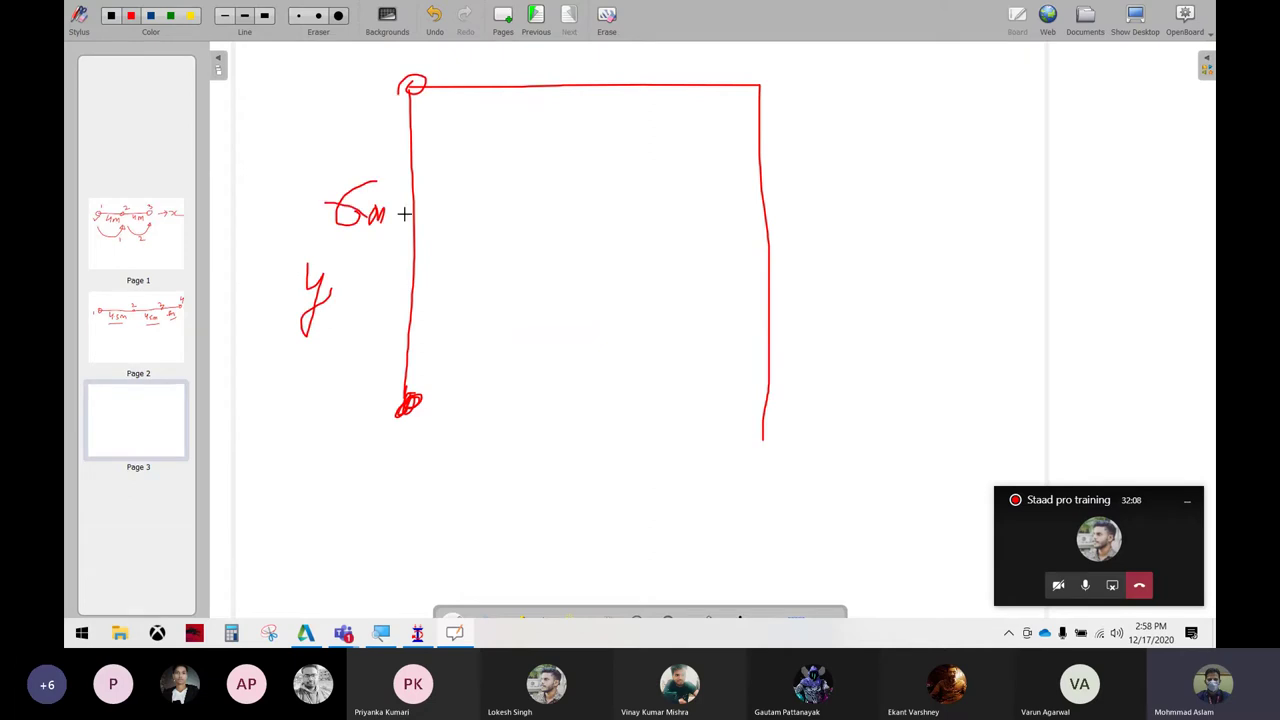
Add a rightward arrow and a dashed base line to the frame sketch
mouse_move(444, 232)
mouse_down()
mouse_move(572, 229)
mouse_move(549, 251)
mouse_up()
mouse_move(880, 217)
mouse_down()
mouse_move(870, 248)
mouse_move(996, 258)
mouse_up()
drag(506, 407, 556, 406)
drag(584, 409, 703, 411)
drag(727, 419, 763, 419)
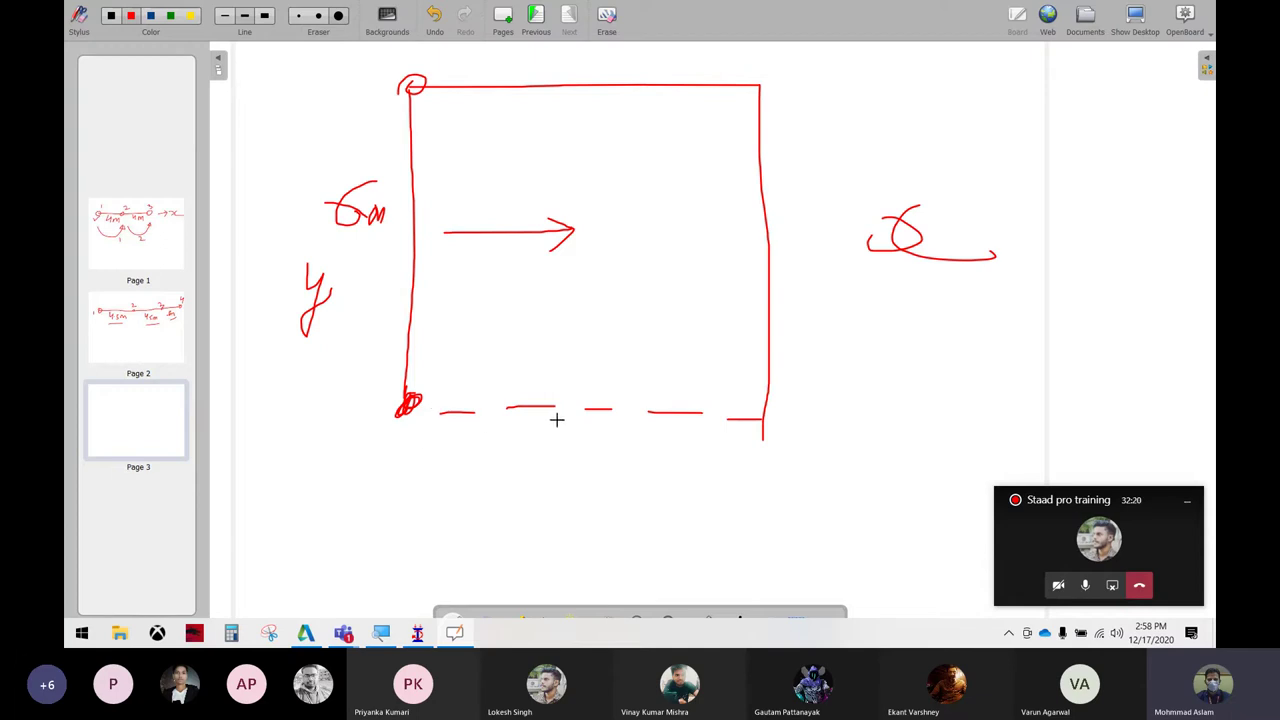
Back in STAAD.Pro, delete the entire existing structure
click(1135, 18)
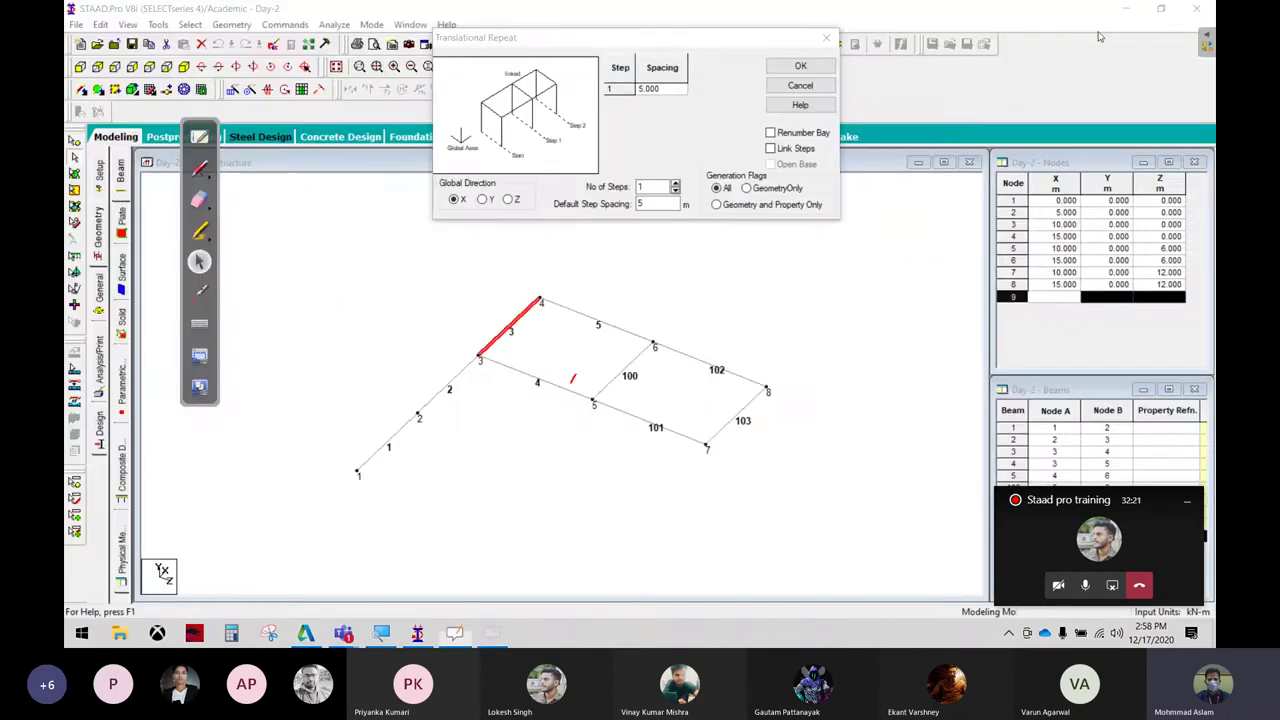
drag(278, 224, 727, 466)
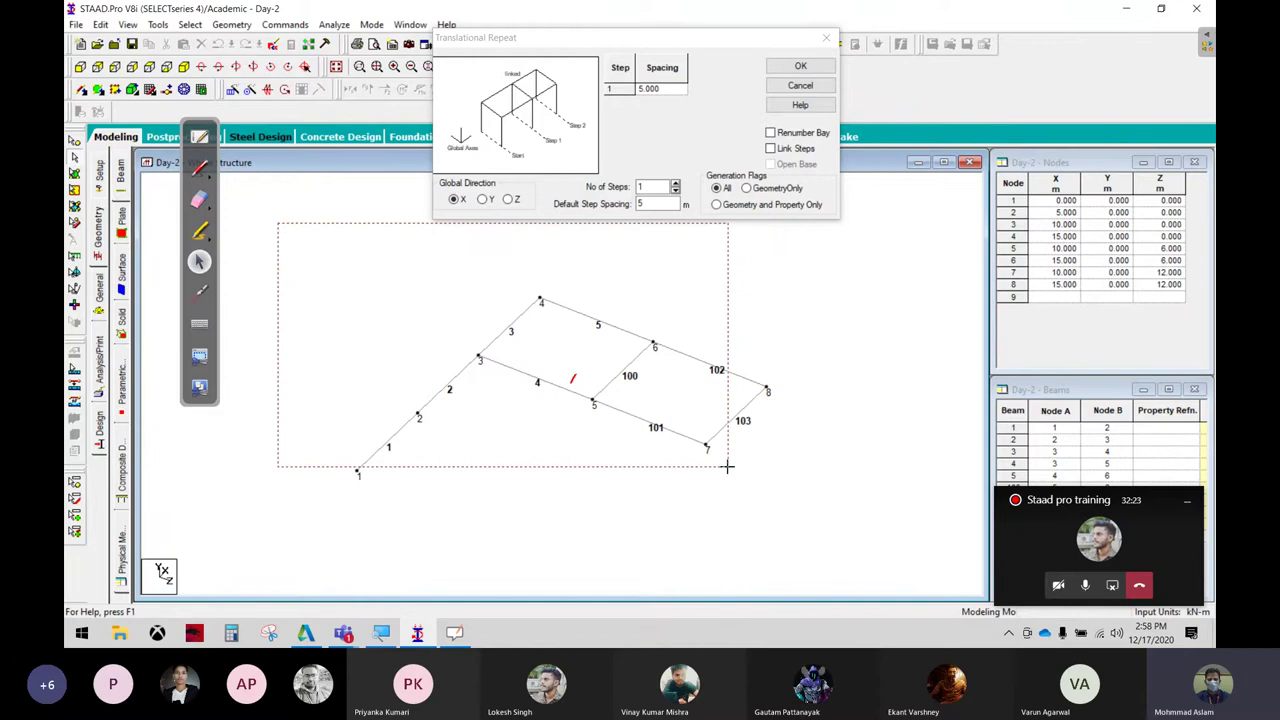
key(Delete)
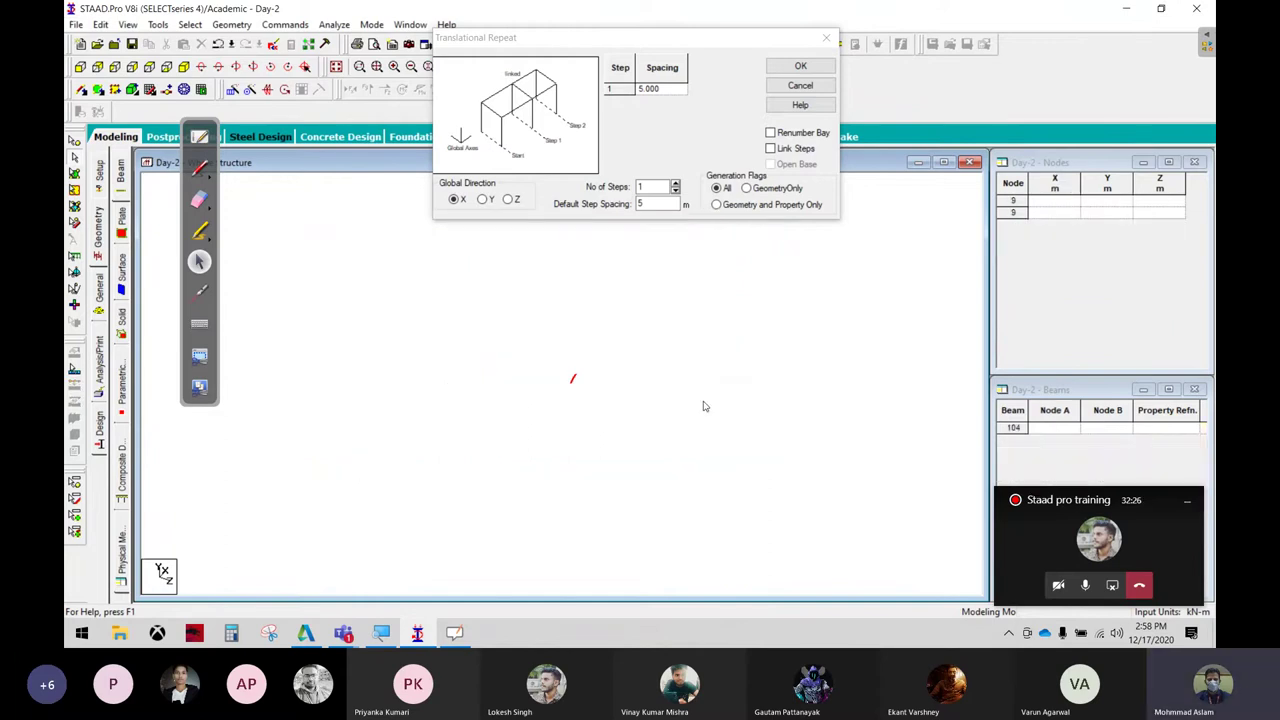
Add node 1 at (0,0,0) and repeat it 5 m along Y, creating node 2 and beam 1
click(1060, 200)
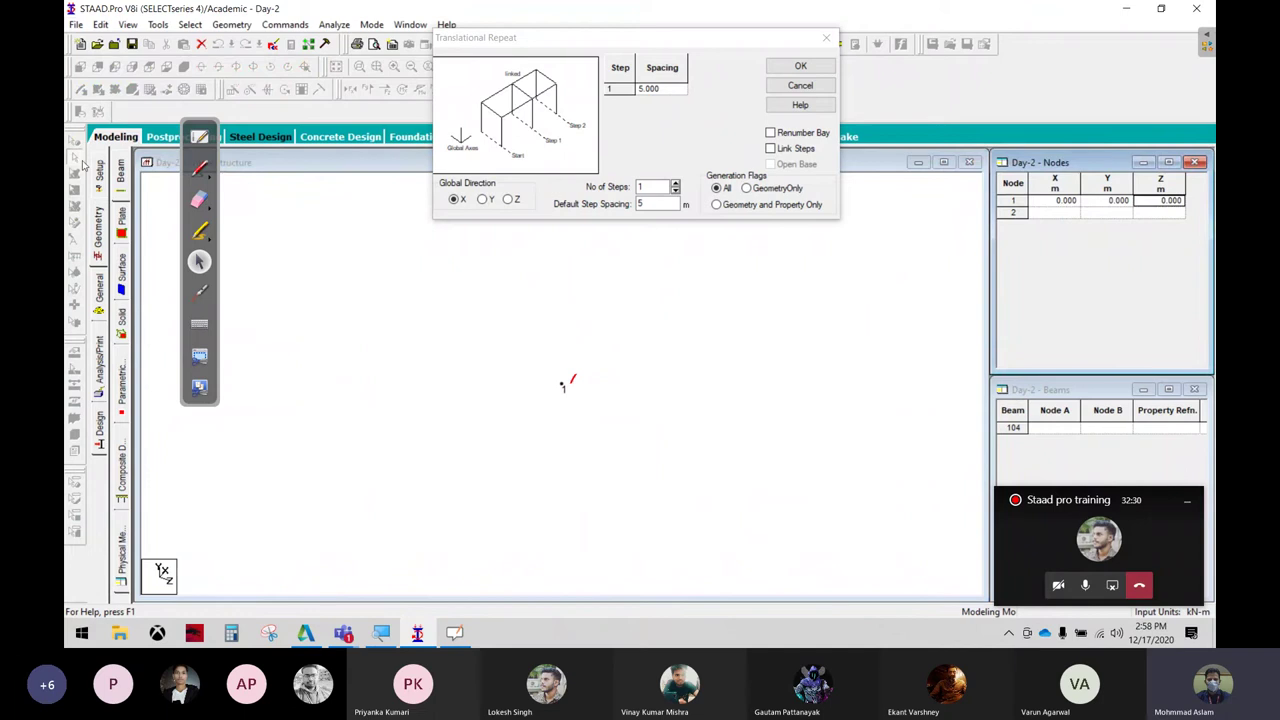
click(314, 263)
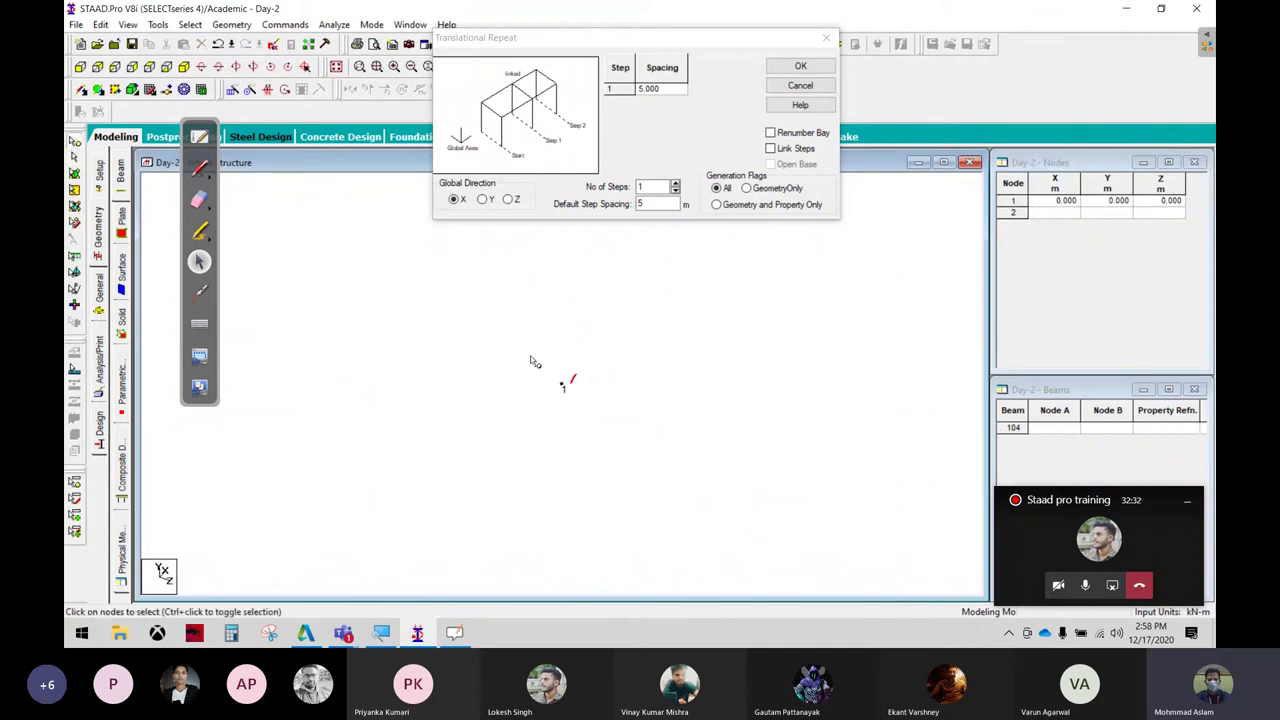
click(481, 205)
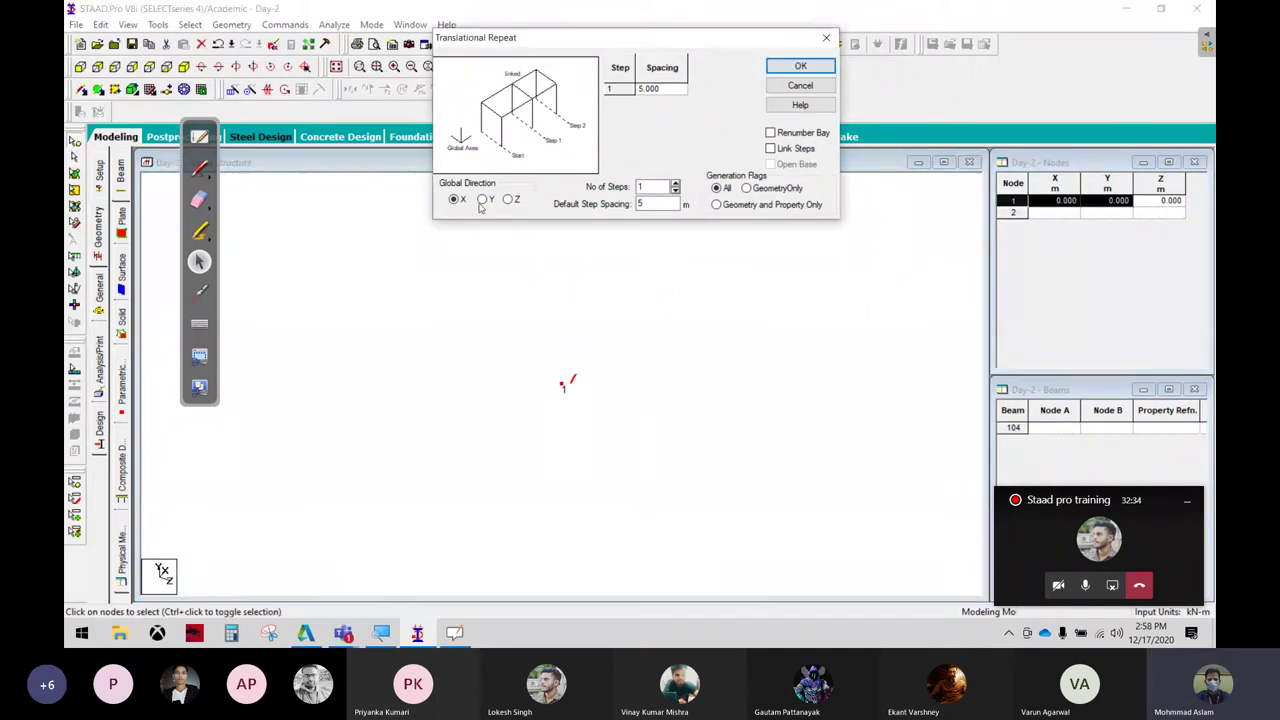
click(481, 200)
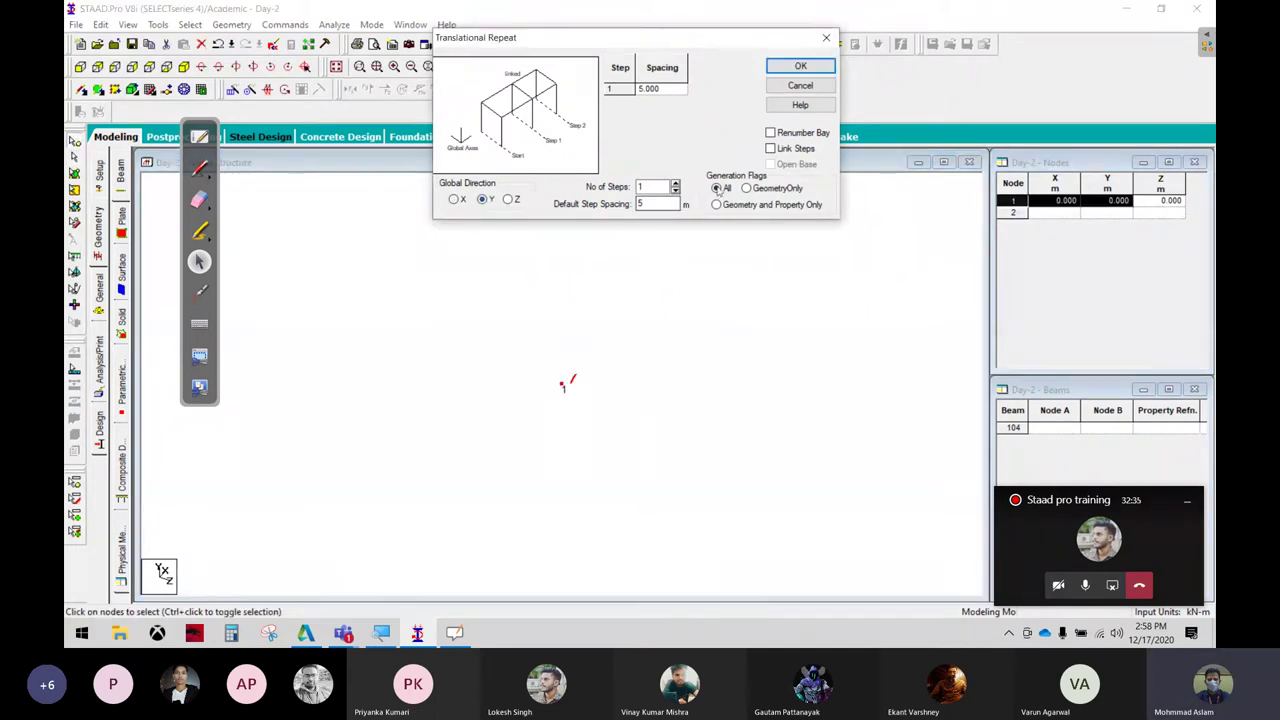
click(800, 66)
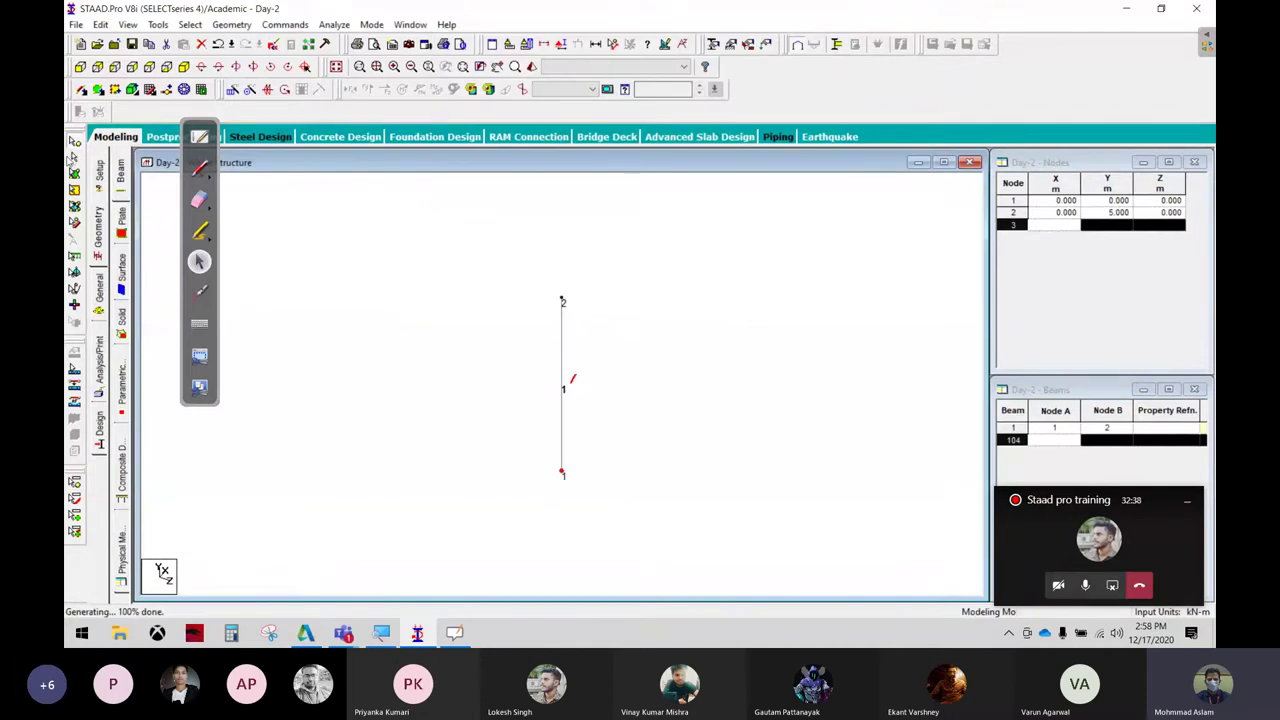
Repeat column beam 1 5 m along X with Link Steps, then view the front elevation
drag(476, 238, 671, 520)
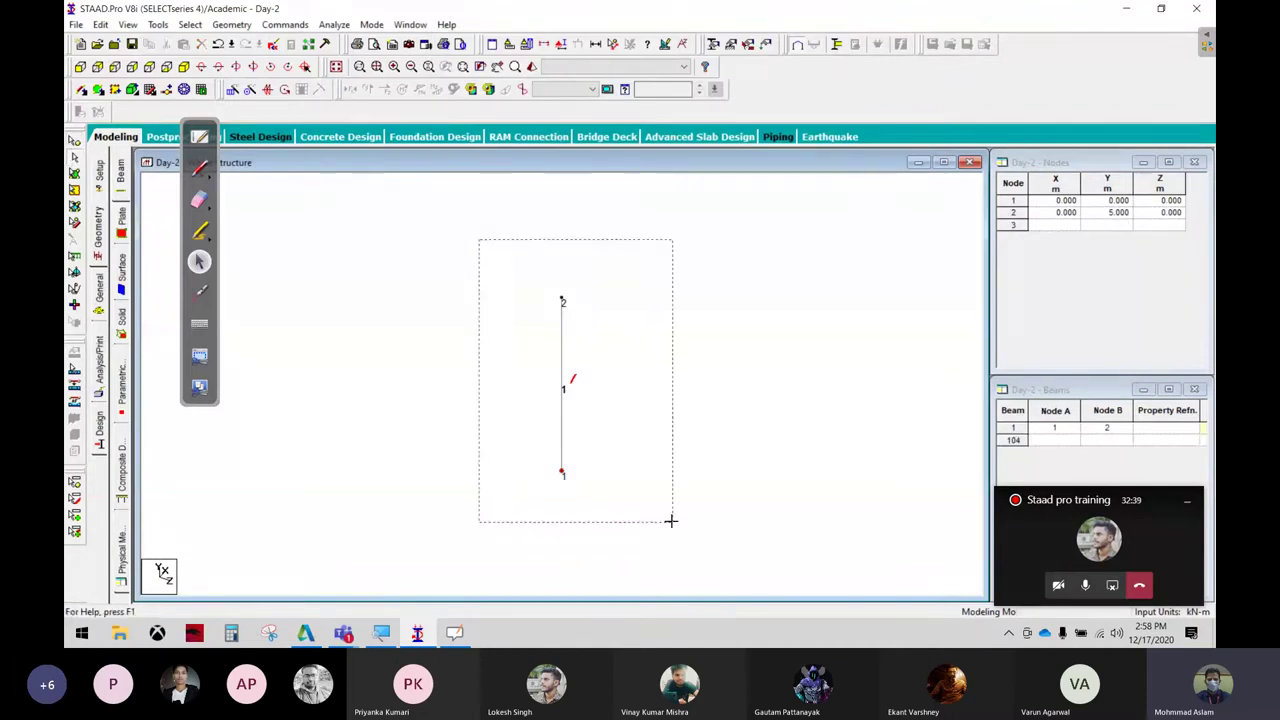
click(232, 89)
drag(704, 223, 704, 84)
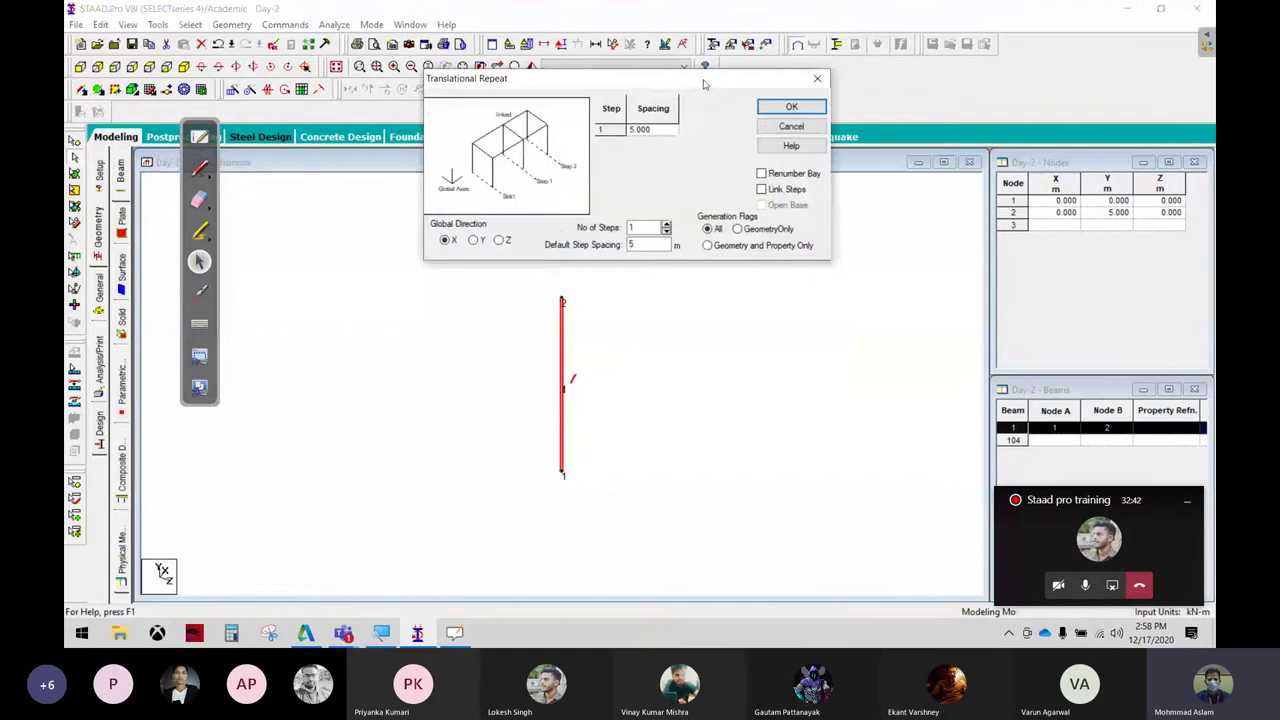
click(790, 190)
click(798, 113)
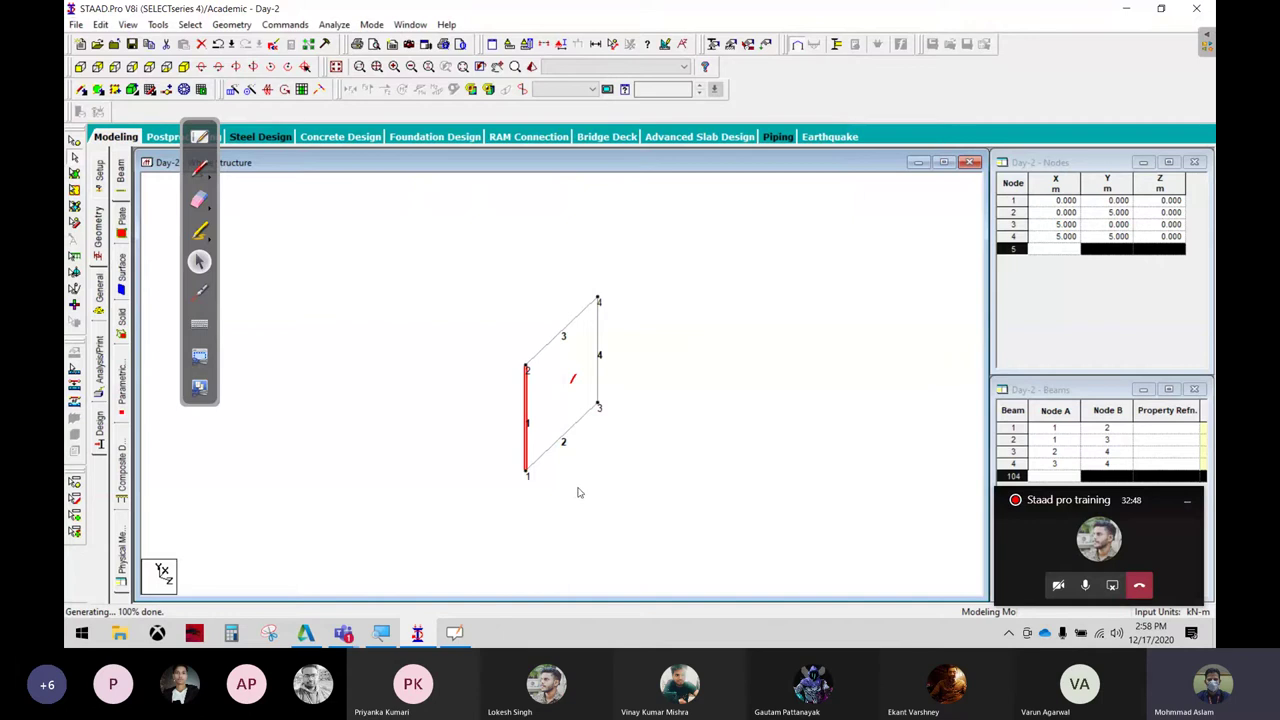
click(80, 66)
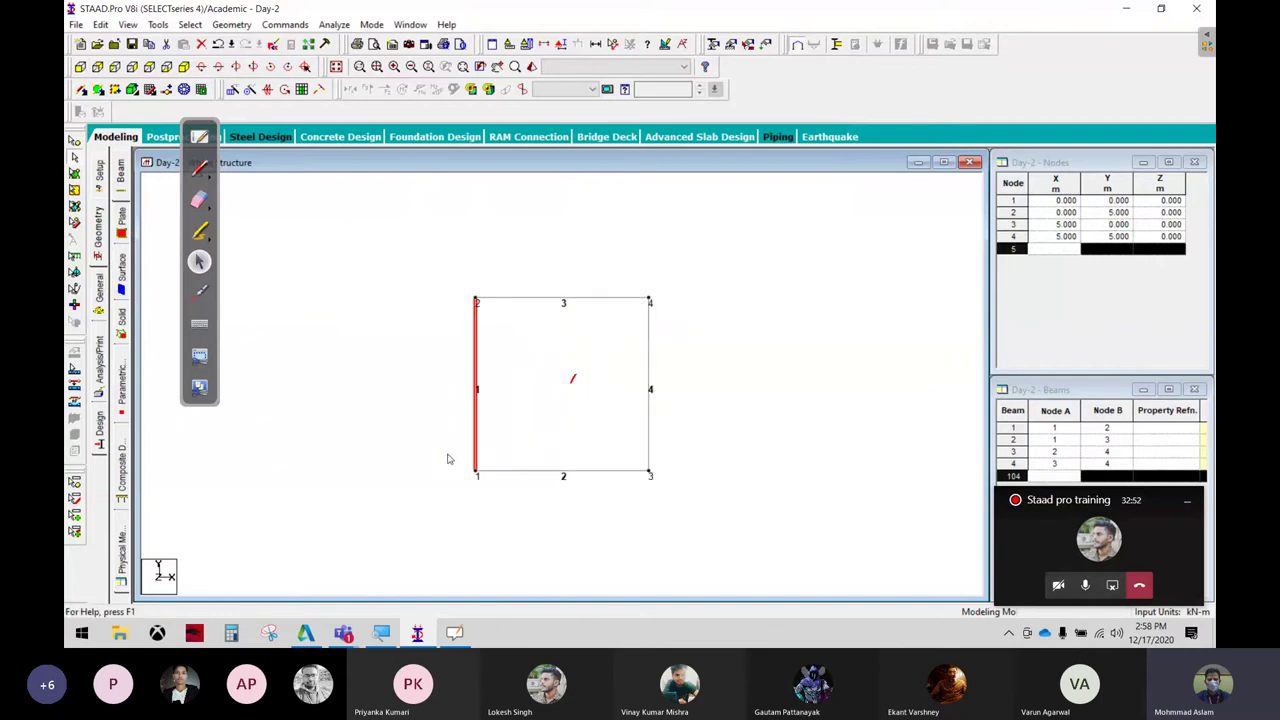
Undo the frame and repeat the column 5 m along X with Link Steps and Open Base
key(ctrl+z)
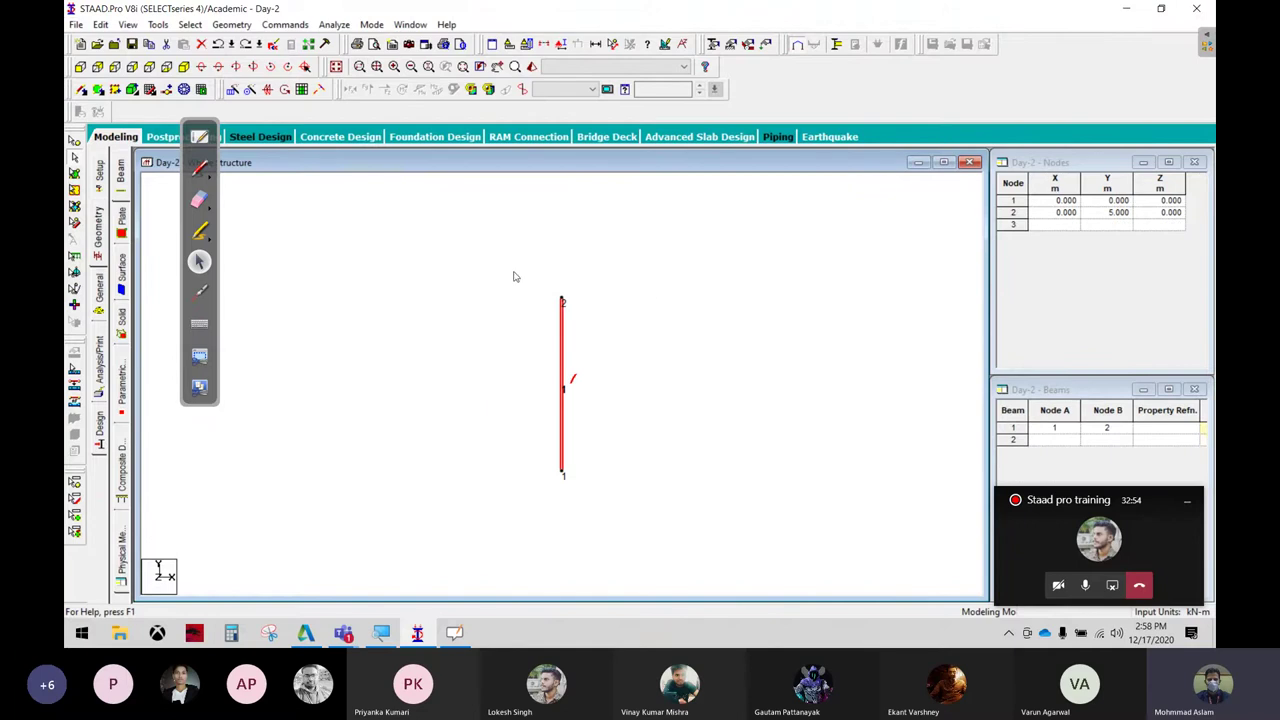
click(243, 89)
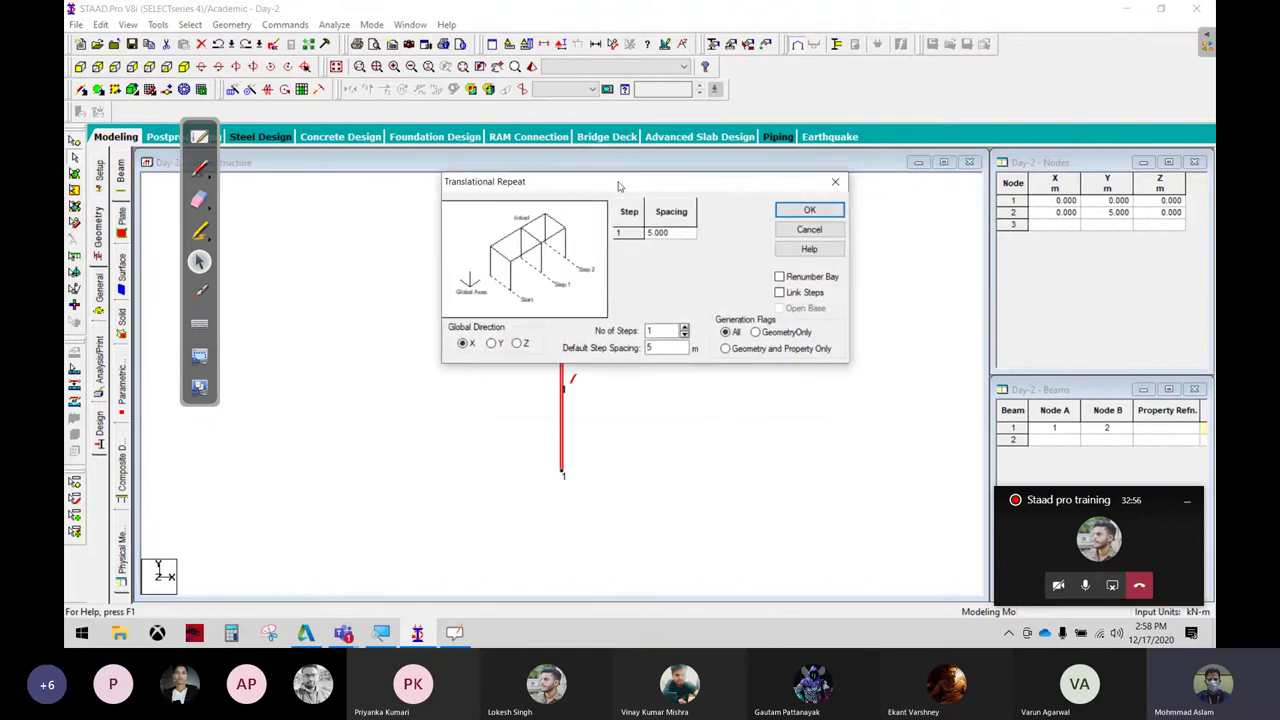
click(788, 213)
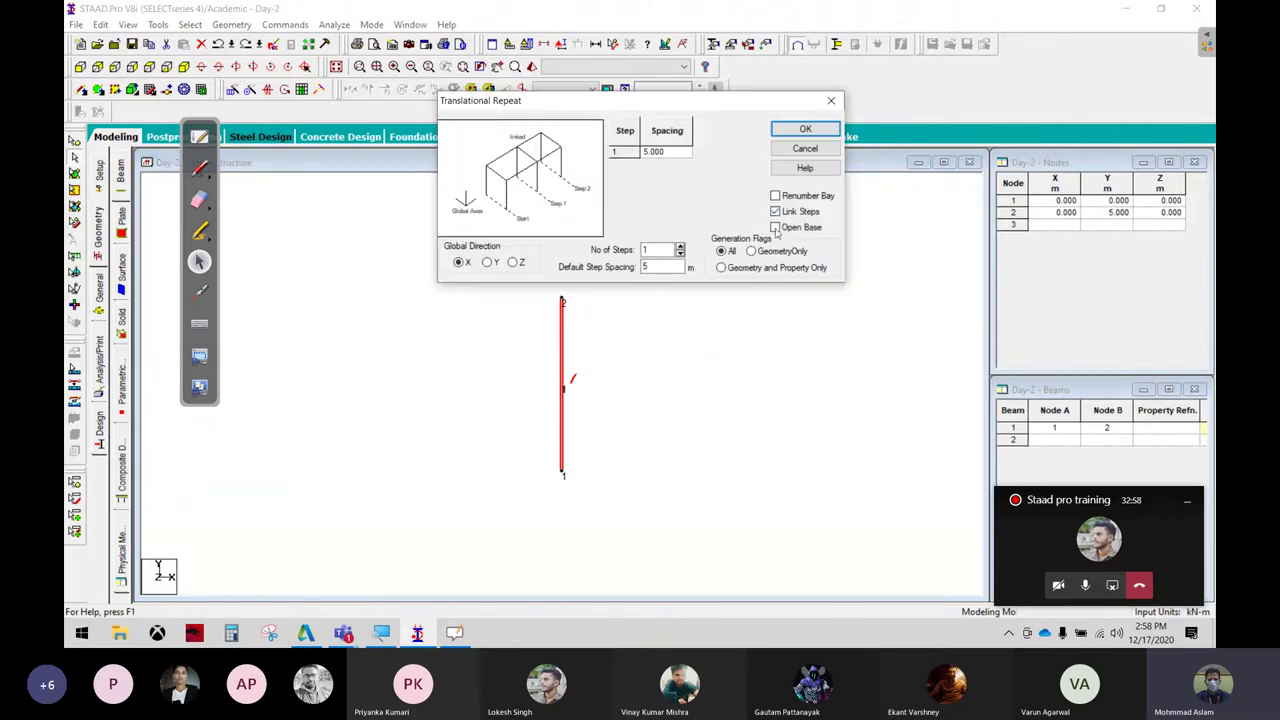
click(775, 228)
click(805, 129)
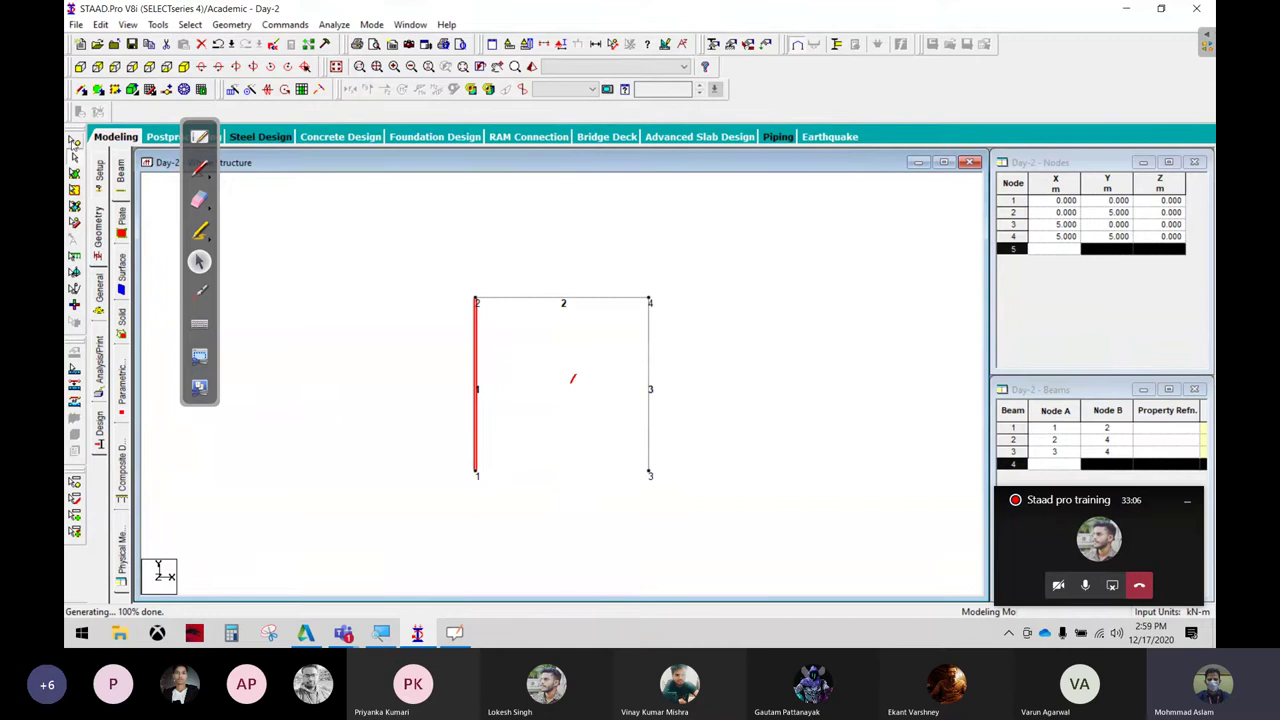
Erase the small red annotation mark inside the portal frame
click(199, 200)
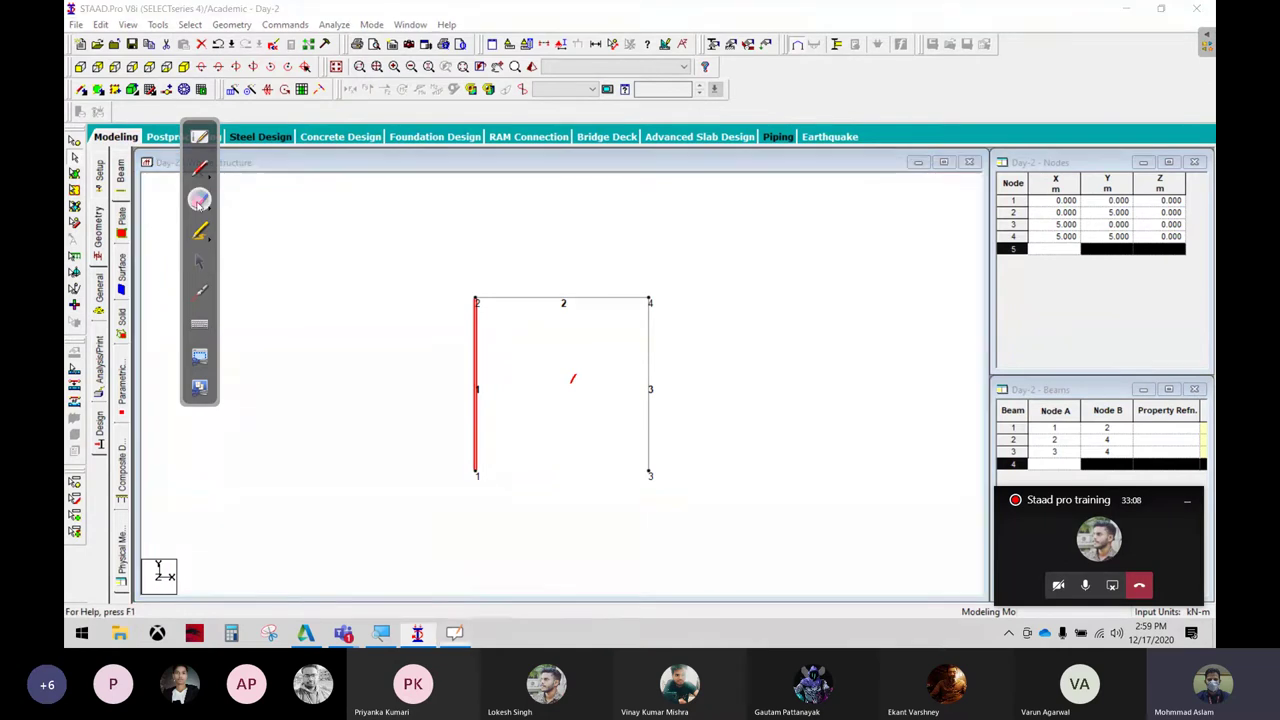
drag(492, 366, 620, 387)
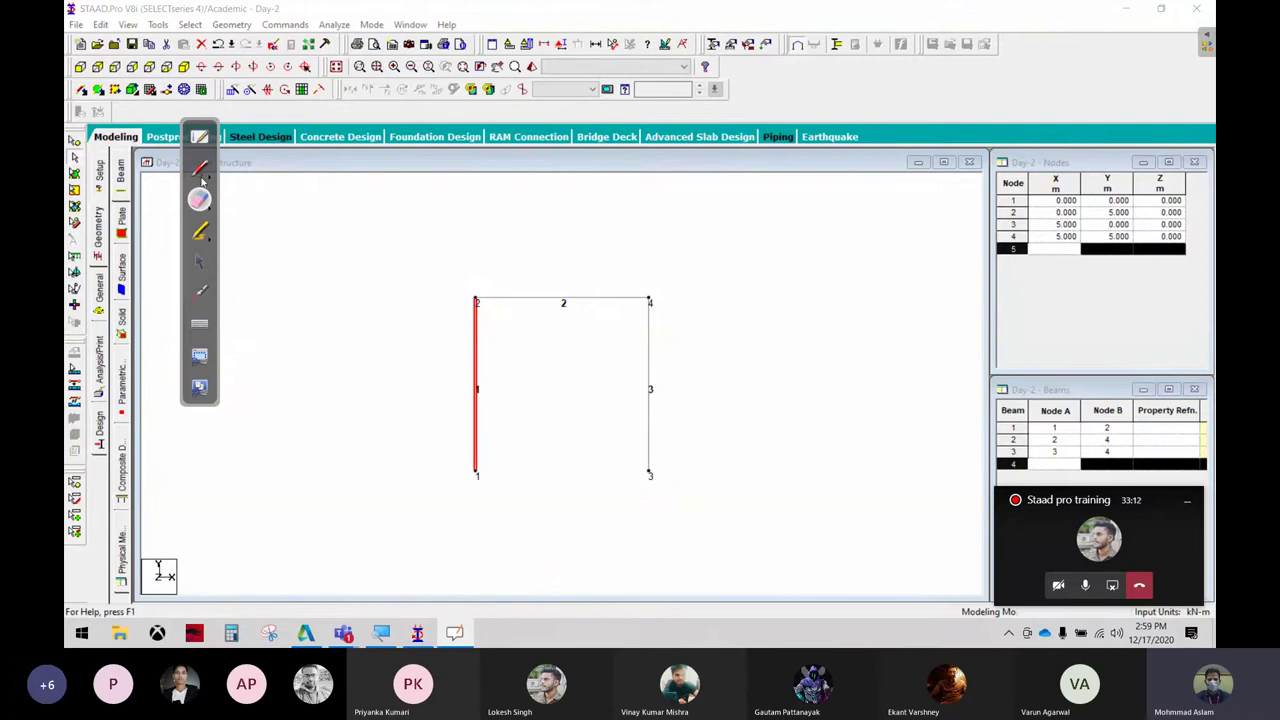
click(199, 261)
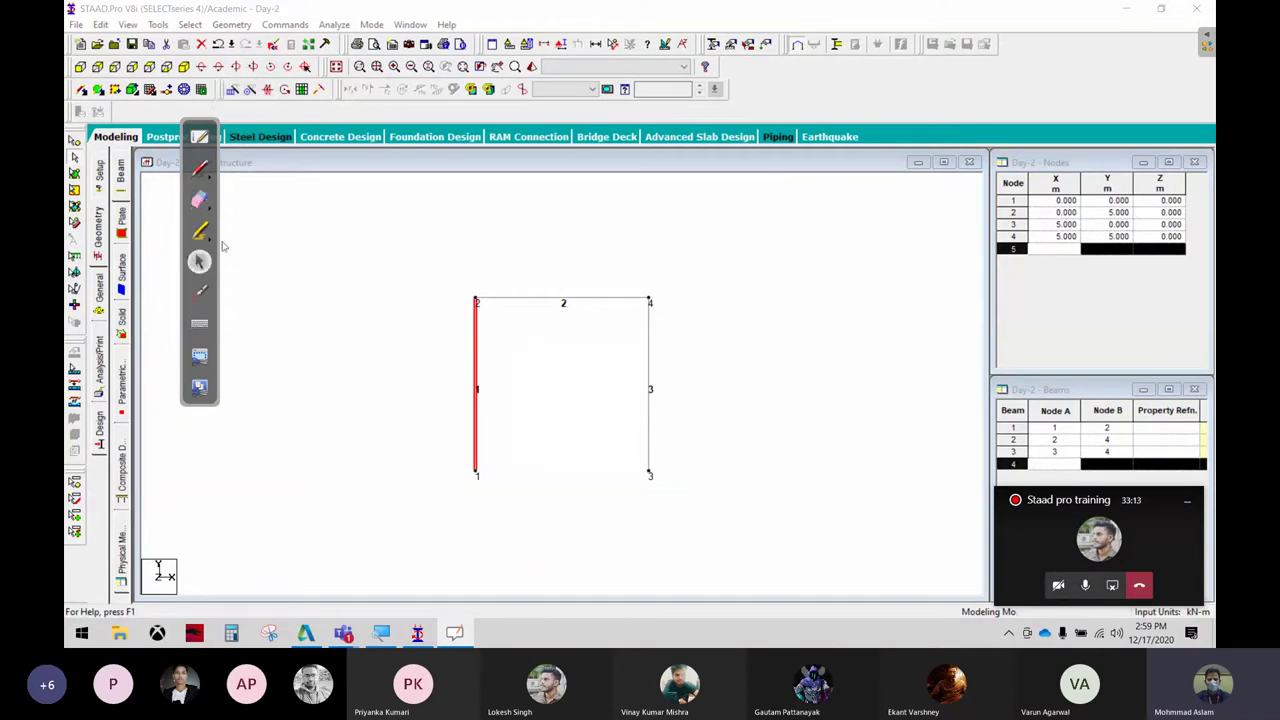
click(233, 90)
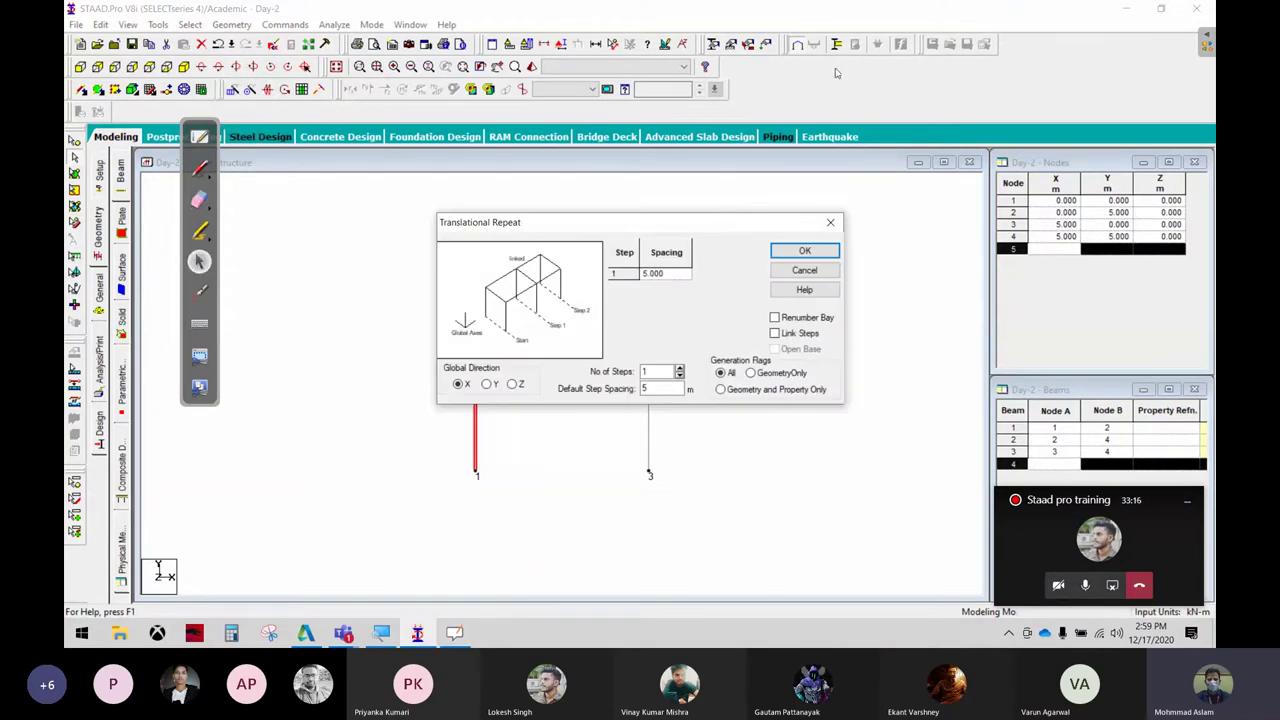
Cancel the Translational Repeat and undo the portal frame back to the single column beam 1
drag(686, 234, 764, 115)
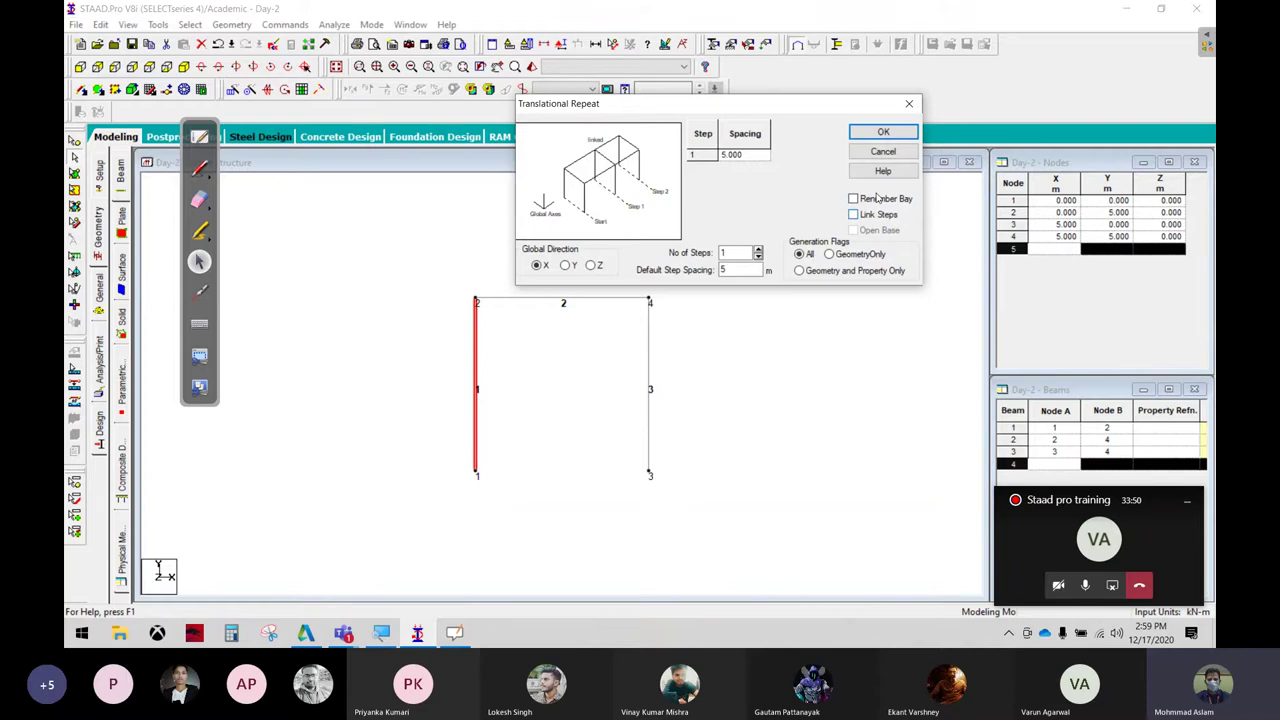
key(Escape)
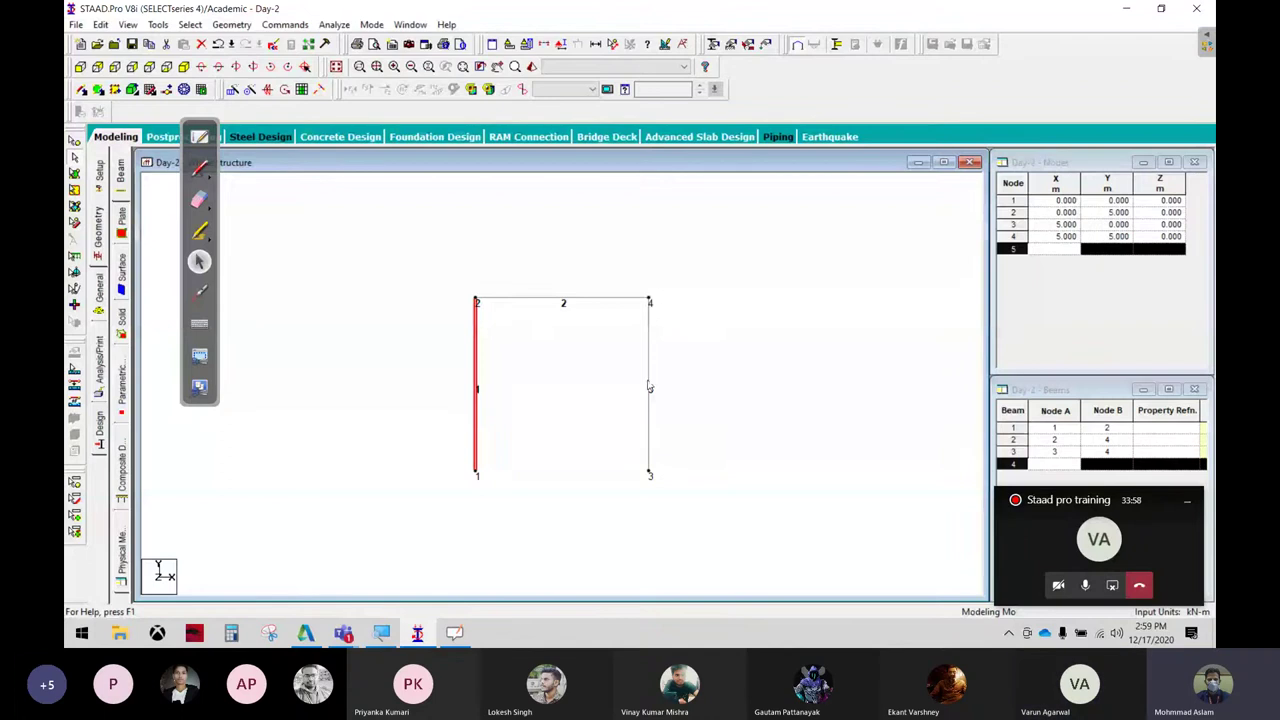
mouse_move(706, 268)
mouse_down()
mouse_move(603, 443)
mouse_move(646, 272)
mouse_up()
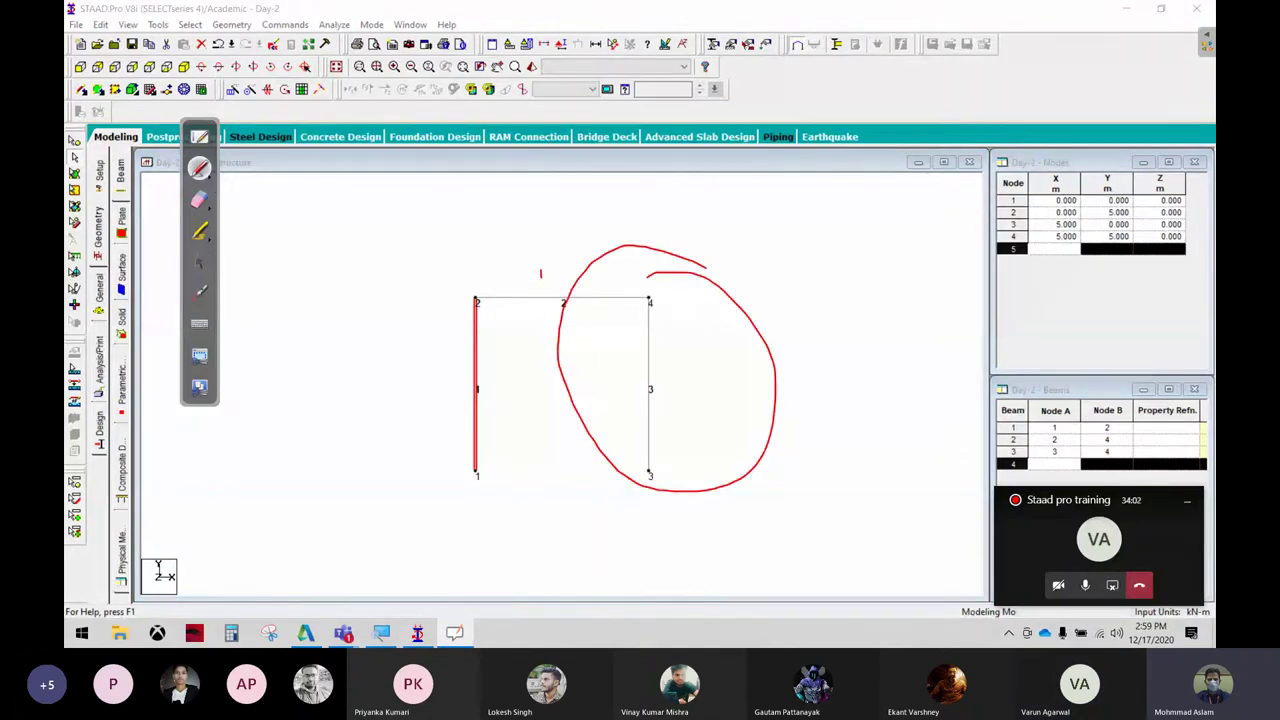
drag(541, 268, 592, 240)
click(199, 261)
key(ctrl+z)
key(ctrl+z)
key(ctrl+z)
drag(477, 218, 791, 505)
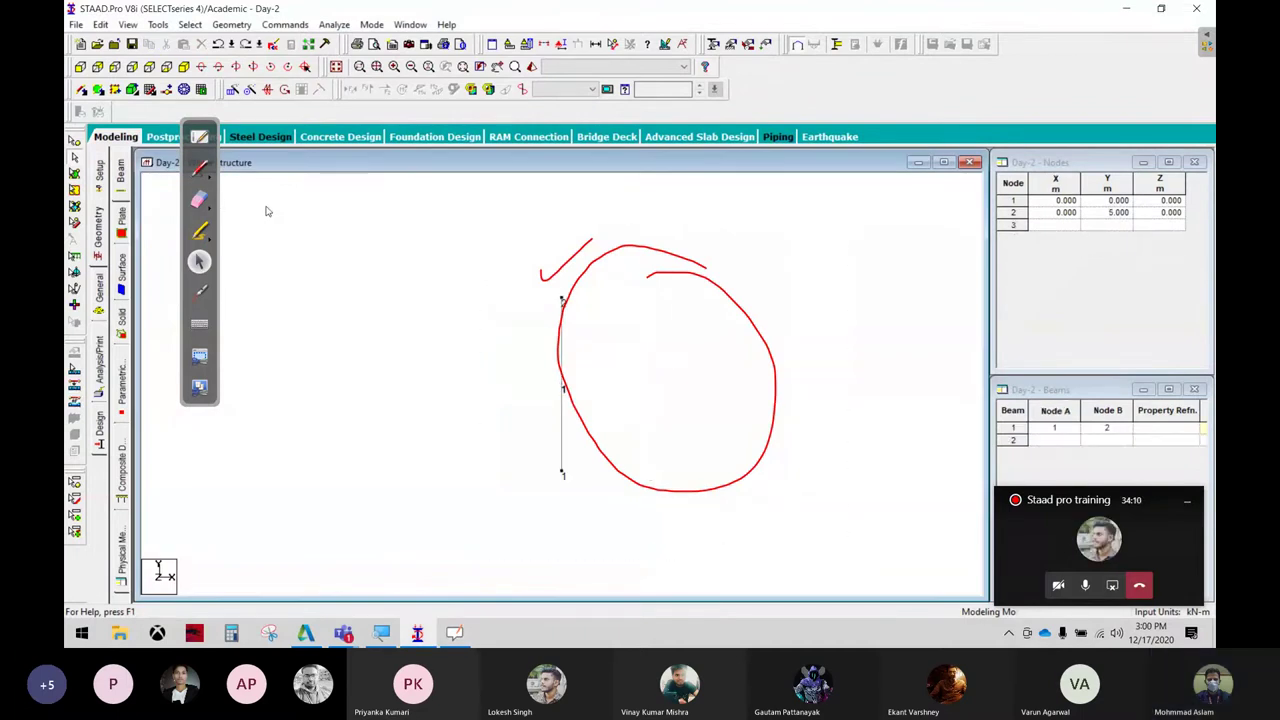
Erase the red circle and copy beam 1 5 m along X without linking steps
click(199, 199)
mouse_move(571, 257)
mouse_down()
mouse_move(746, 300)
mouse_move(869, 434)
mouse_up()
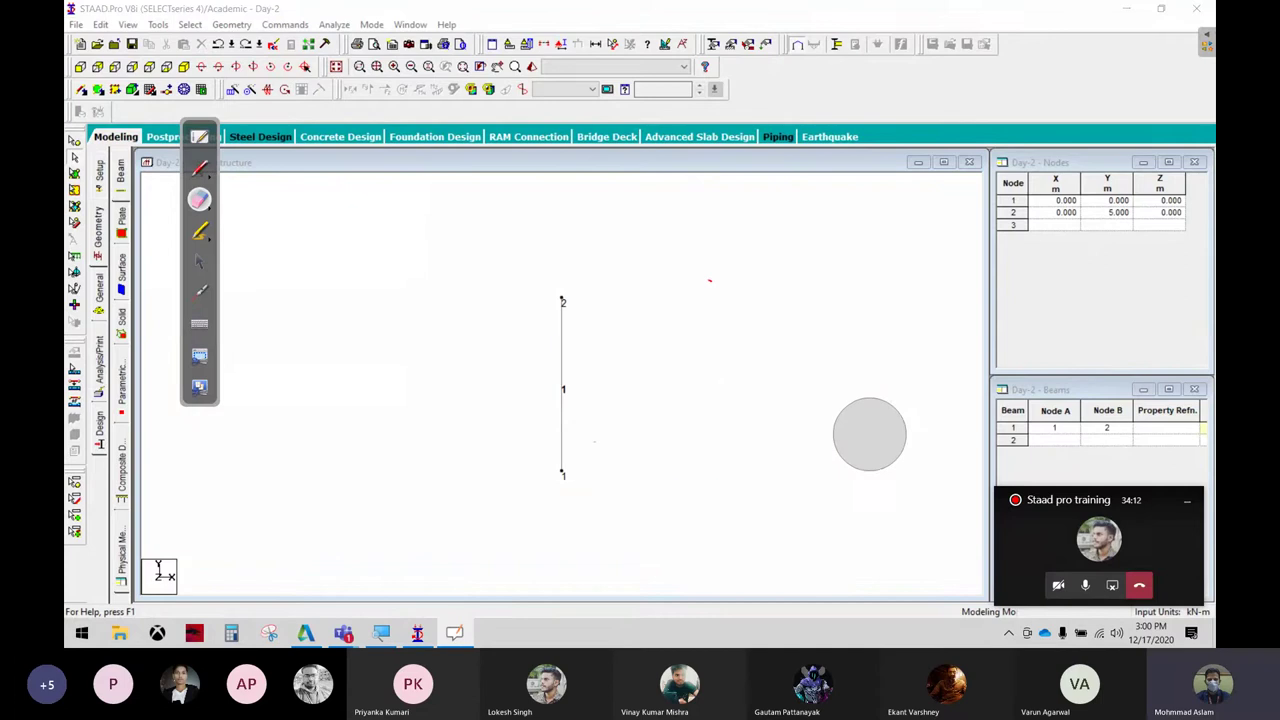
click(197, 263)
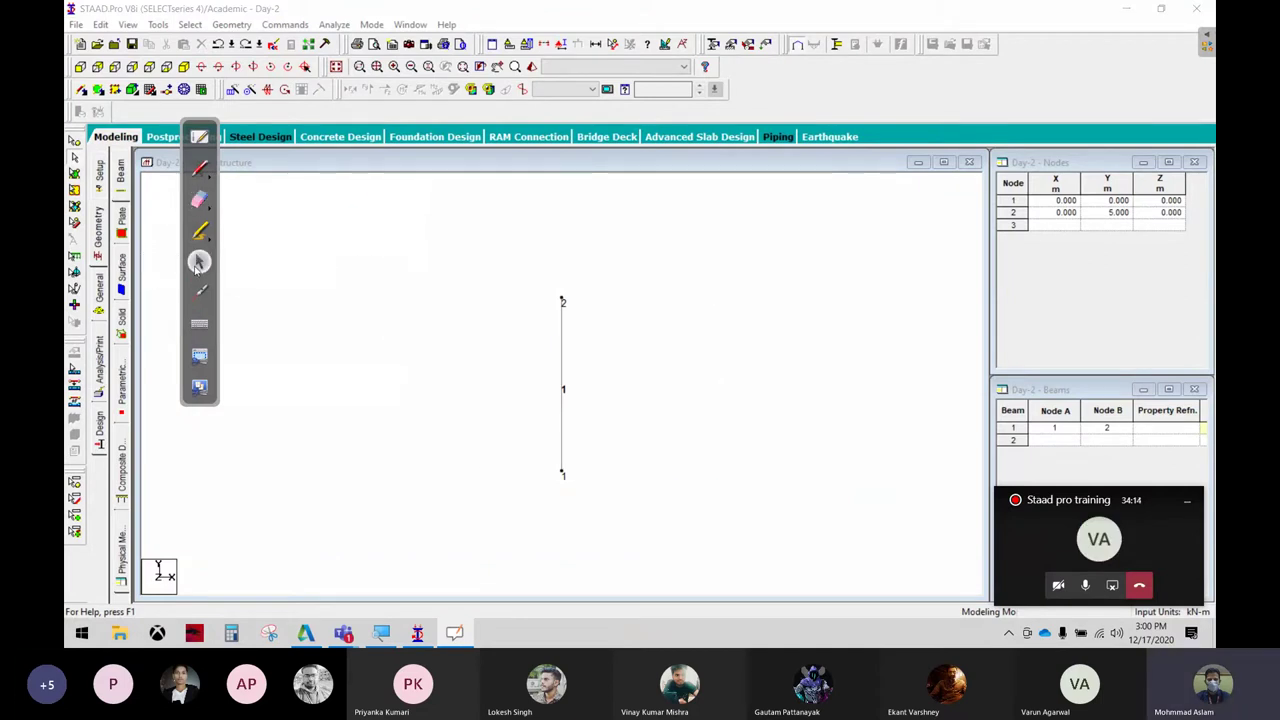
click(562, 355)
click(232, 89)
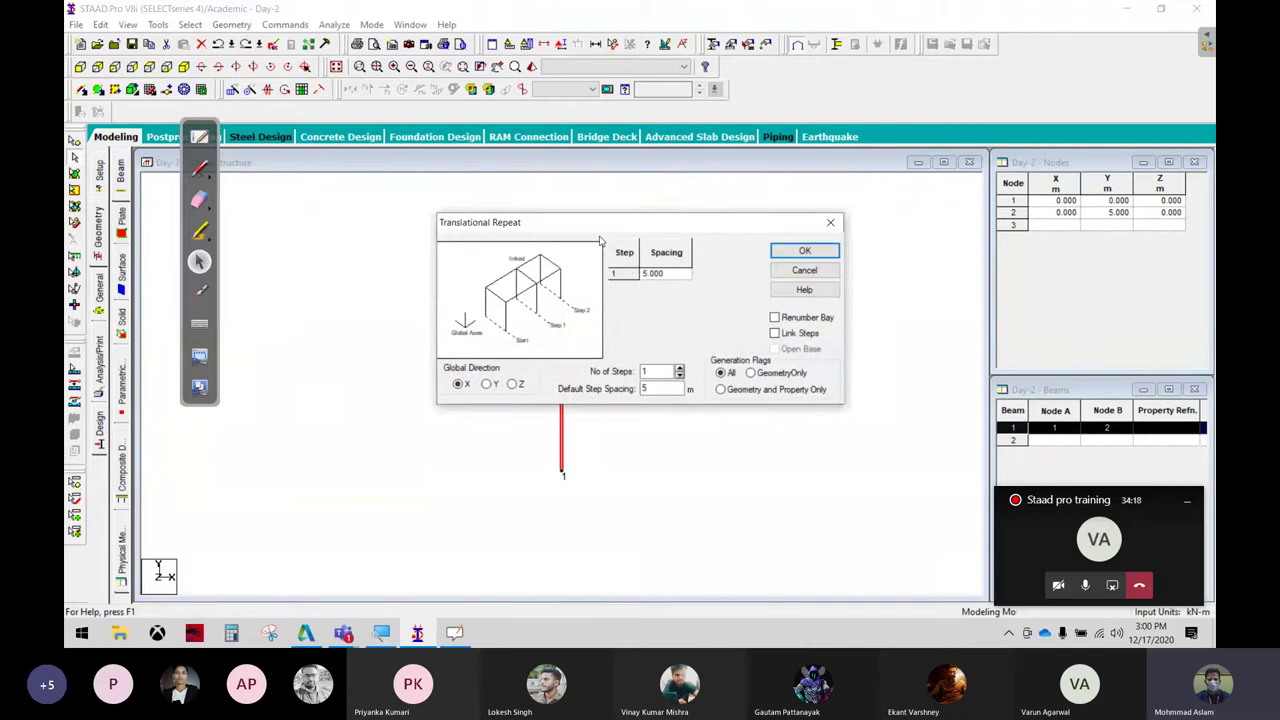
drag(598, 224, 640, 114)
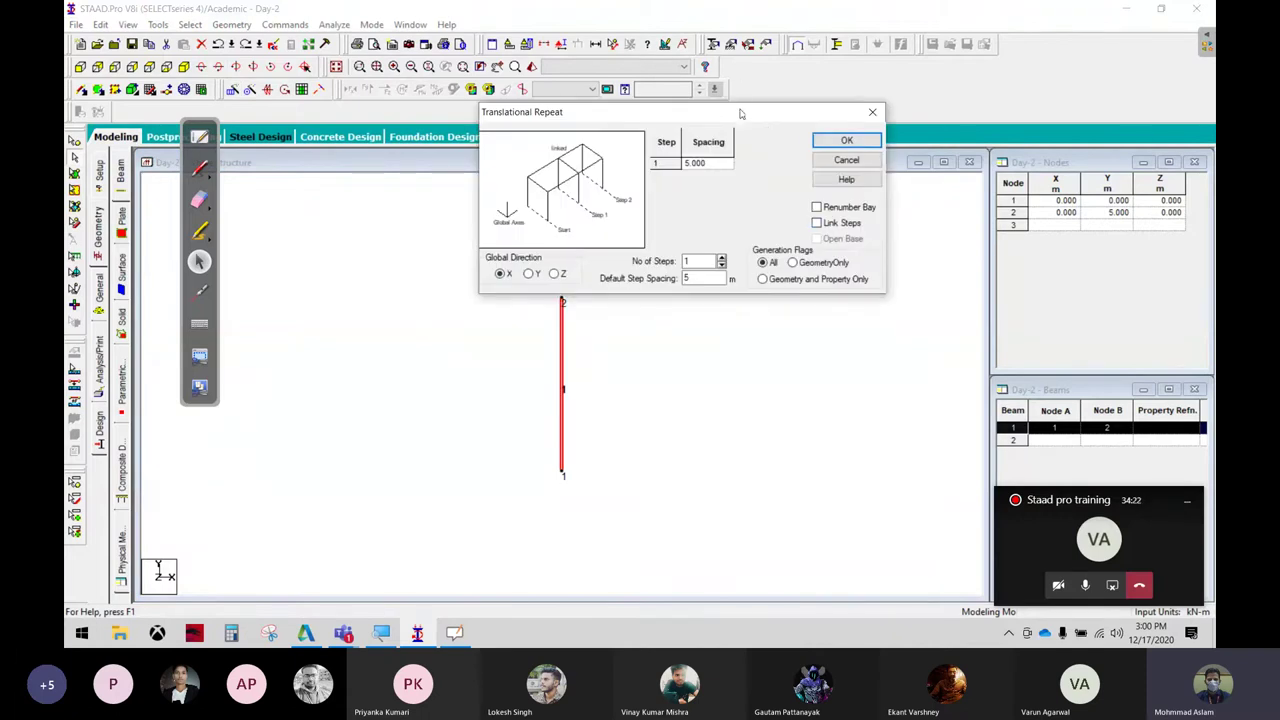
drag(741, 114, 671, 8)
click(776, 34)
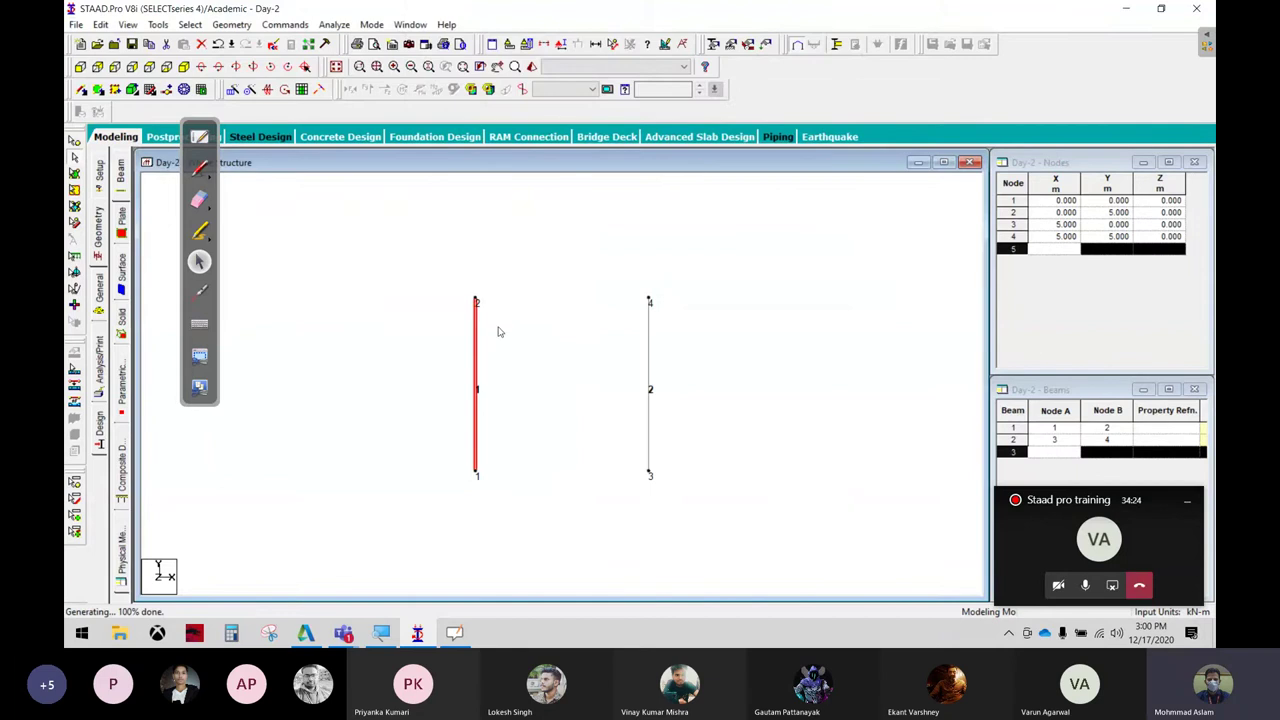
Sketch red lines between nodes 2–4 and 1–3, erase them, and undo the copied second column
click(199, 168)
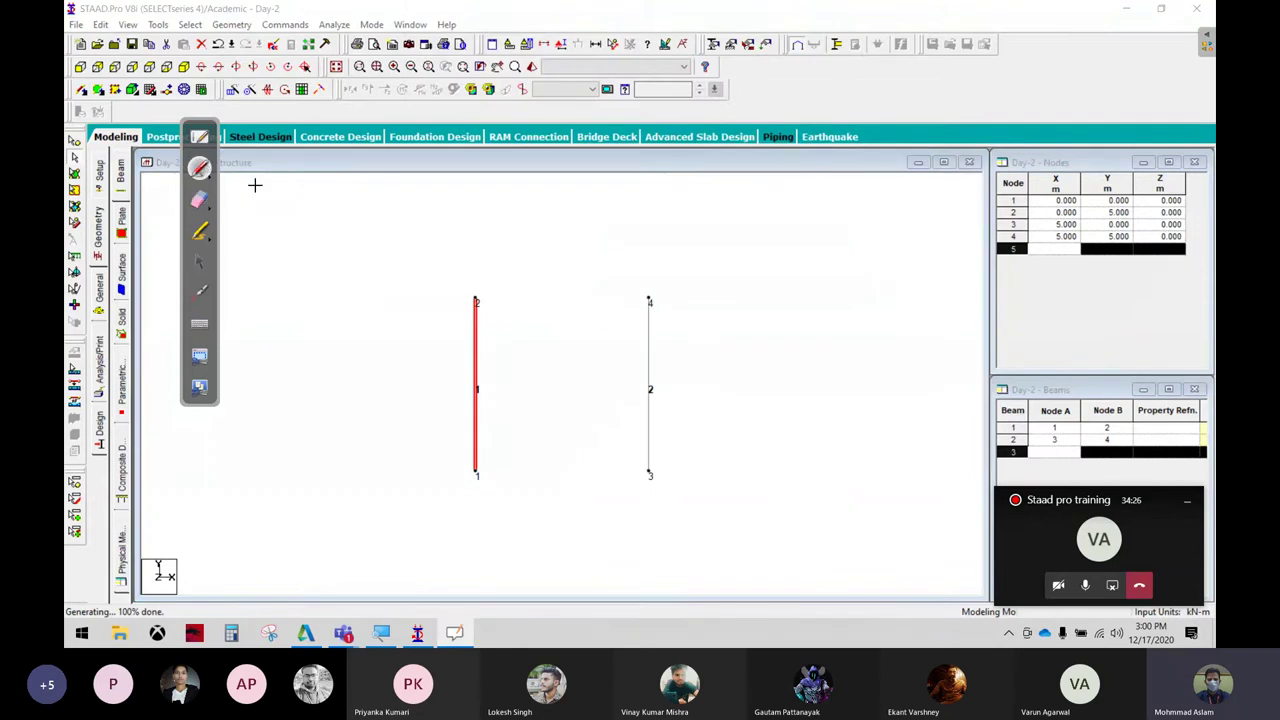
drag(488, 296, 628, 296)
drag(506, 469, 650, 473)
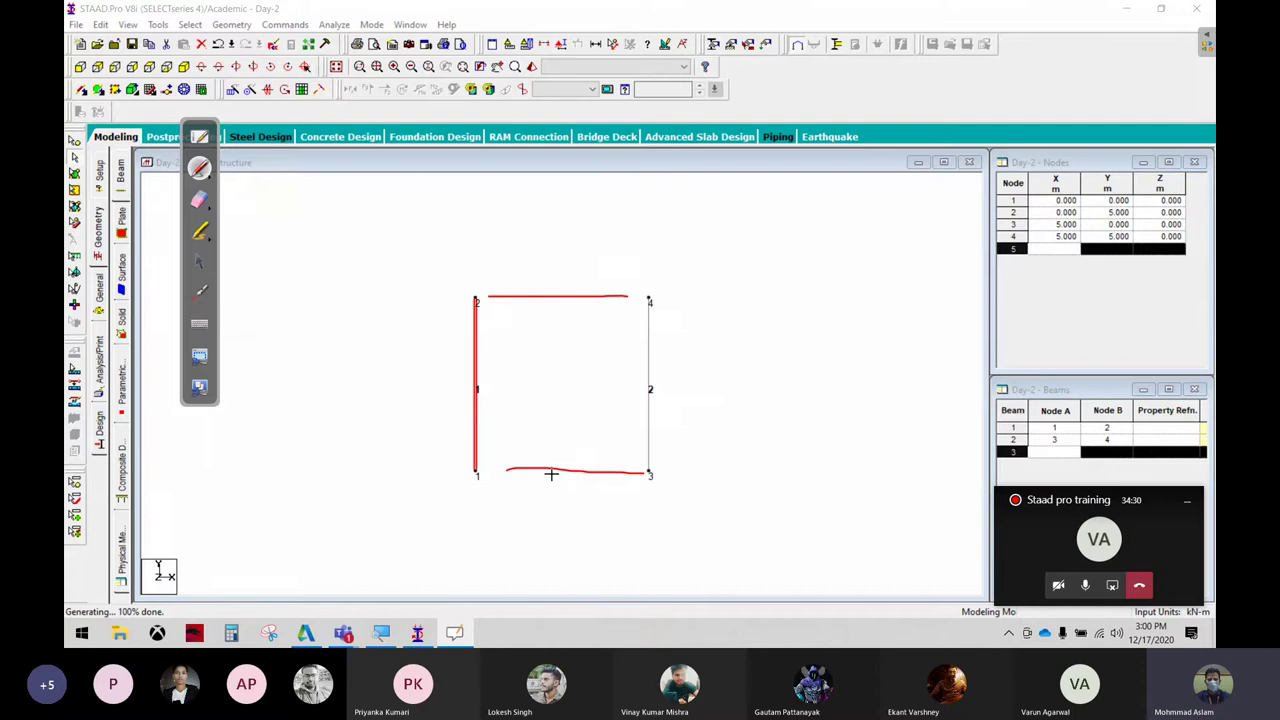
mouse_move(557, 492)
mouse_down()
mouse_move(569, 461)
mouse_move(570, 487)
mouse_up()
drag(470, 475, 604, 466)
drag(520, 310, 600, 298)
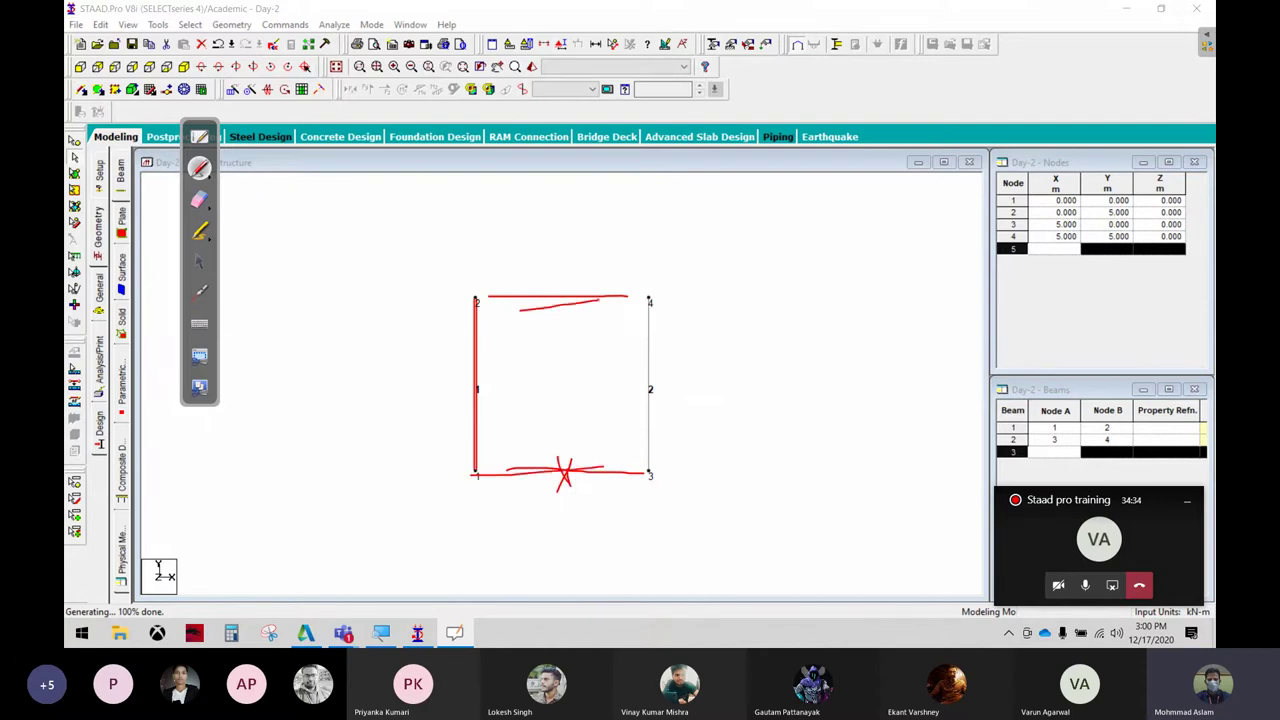
click(199, 199)
mouse_move(591, 251)
mouse_down()
mouse_move(406, 414)
mouse_move(649, 394)
mouse_up()
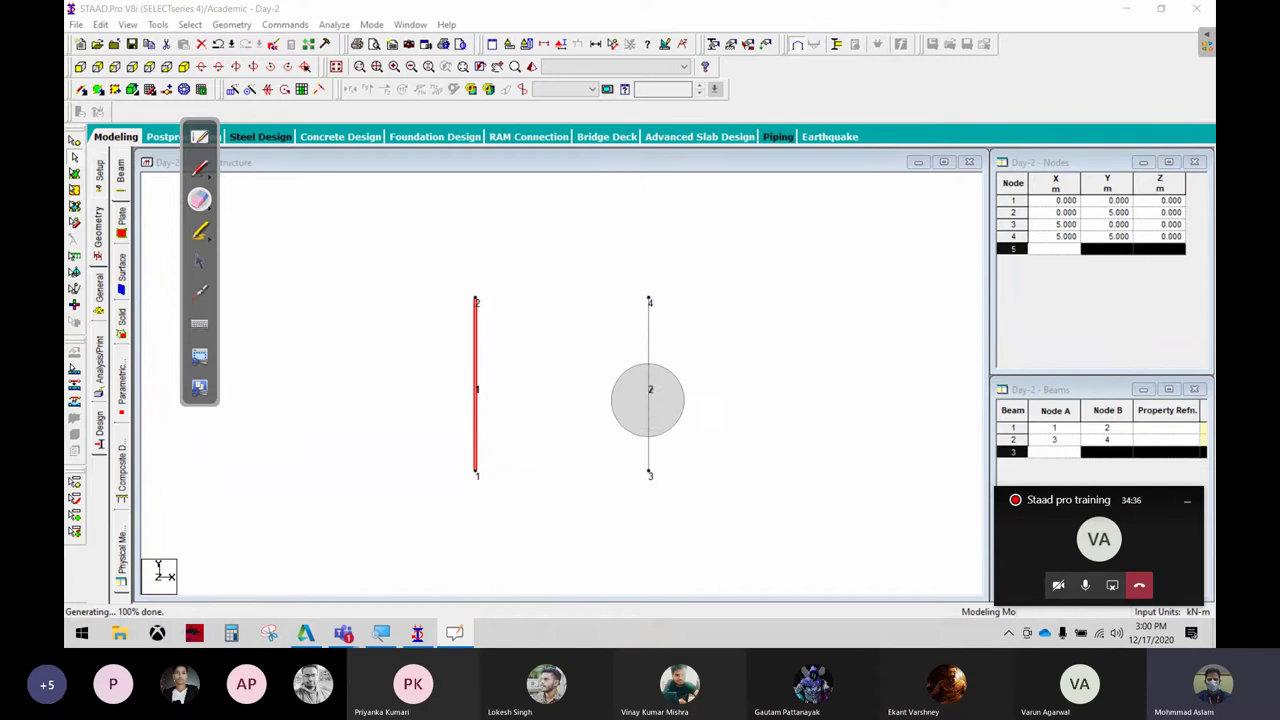
click(199, 168)
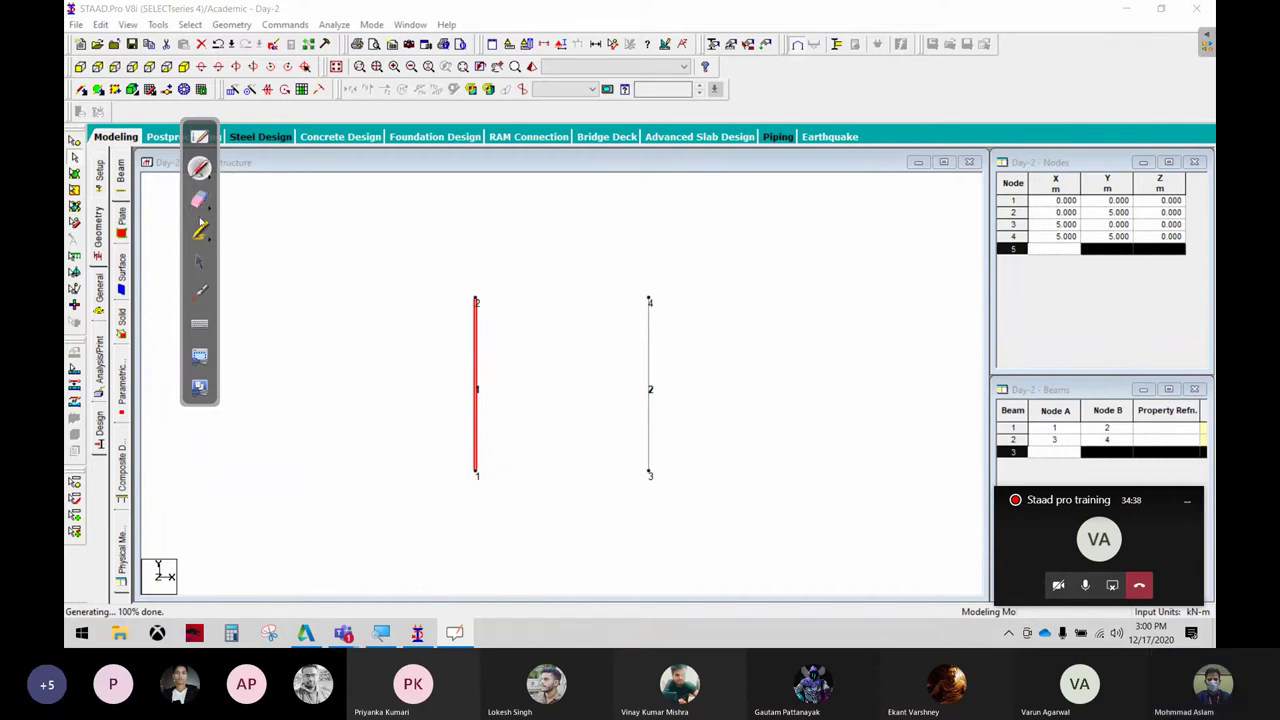
click(199, 262)
key(ctrl+z)
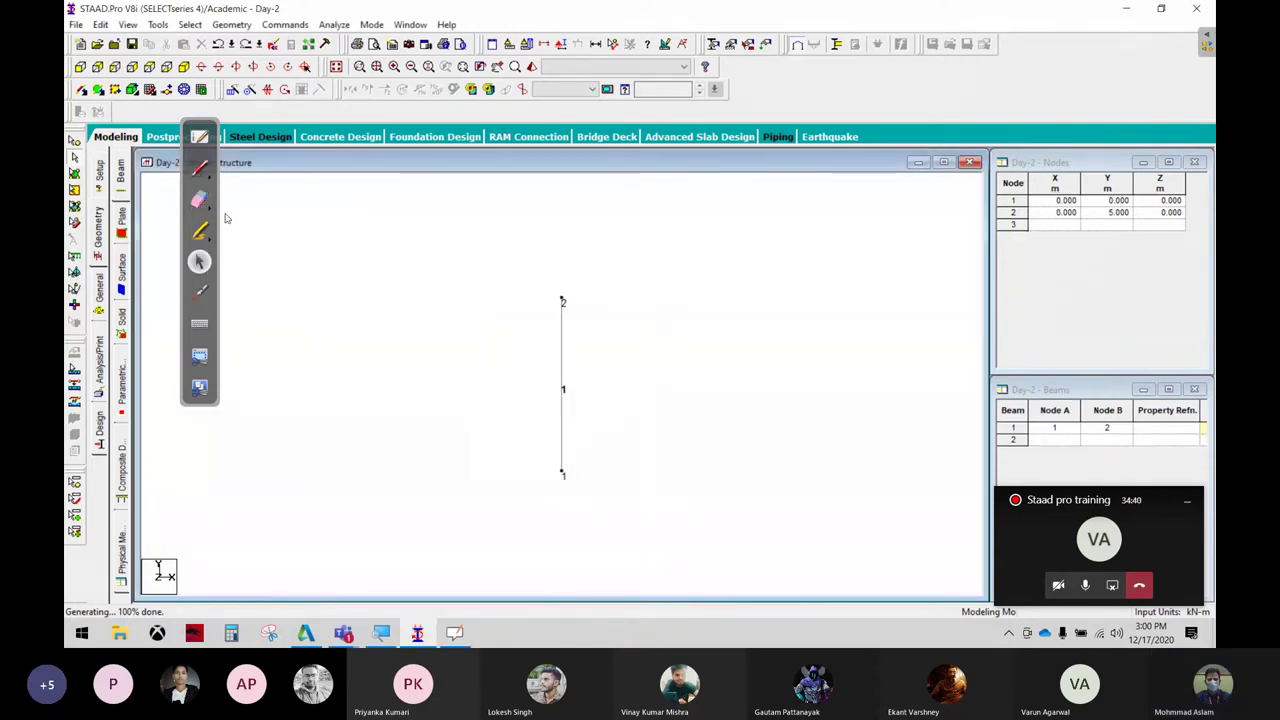
Circle nodes 1 and 2 in red and select both nodes
click(200, 168)
drag(547, 250, 489, 244)
drag(572, 437, 519, 416)
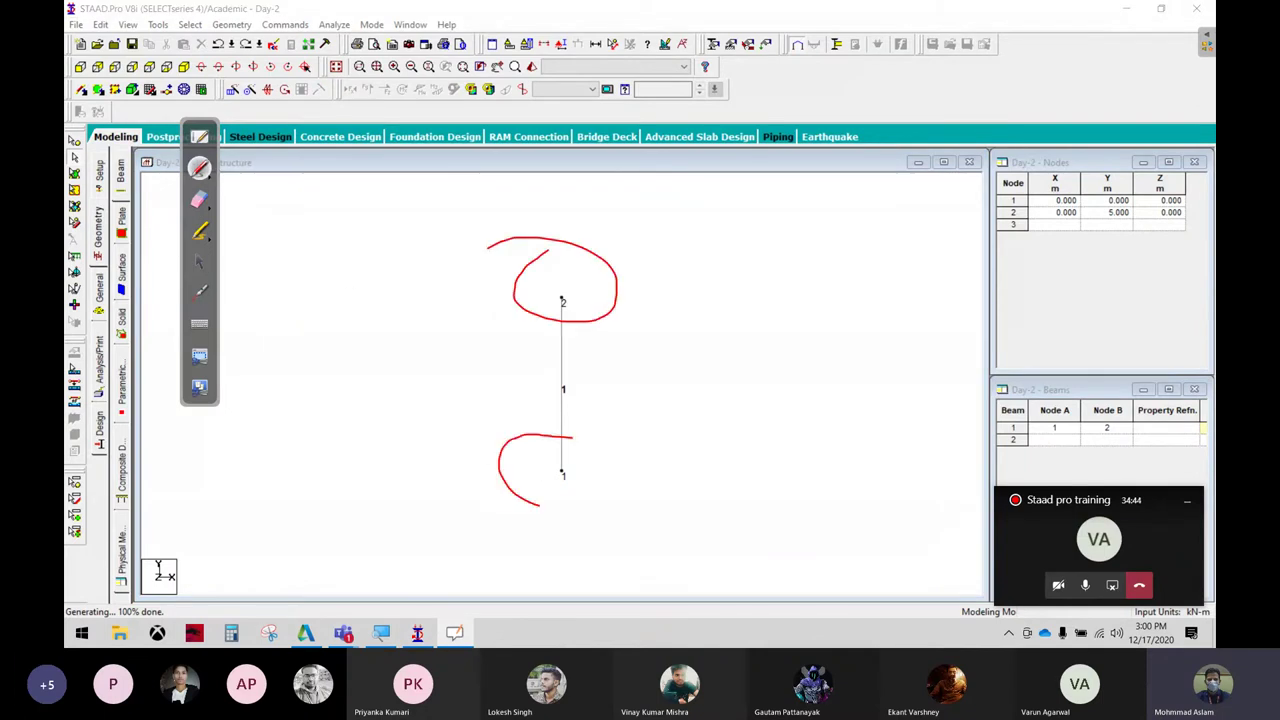
click(200, 261)
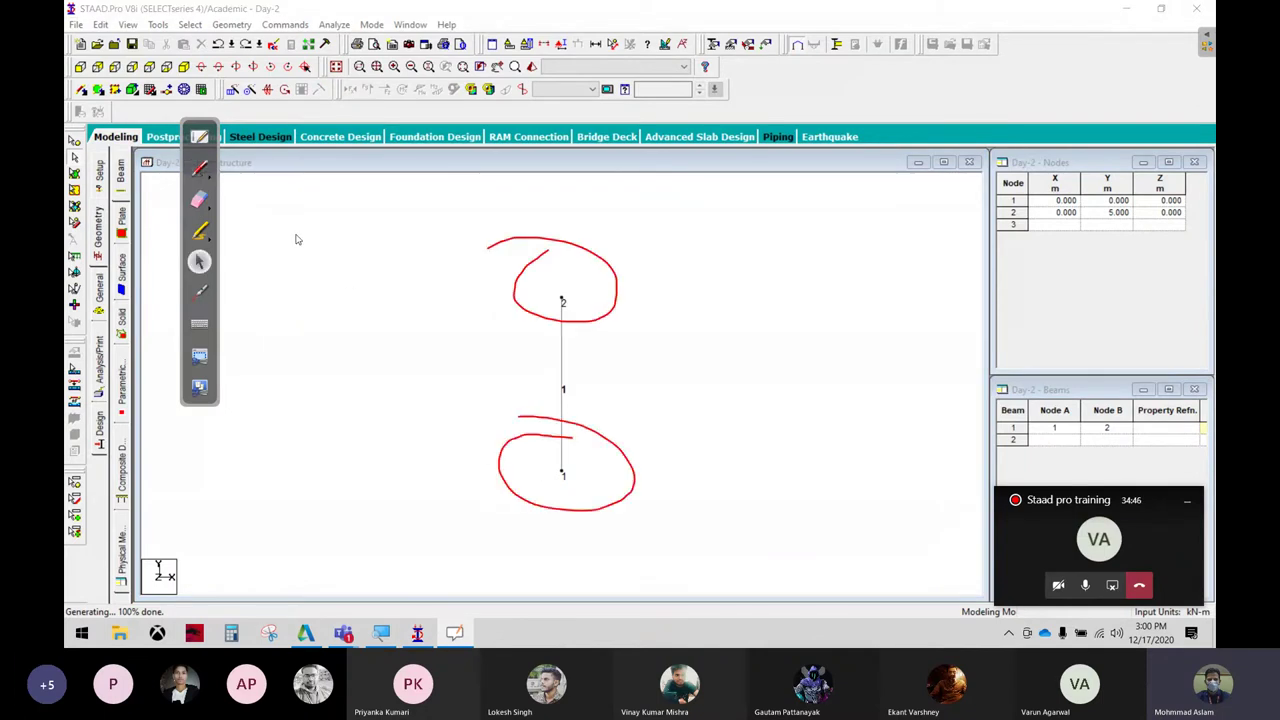
drag(500, 272, 606, 320)
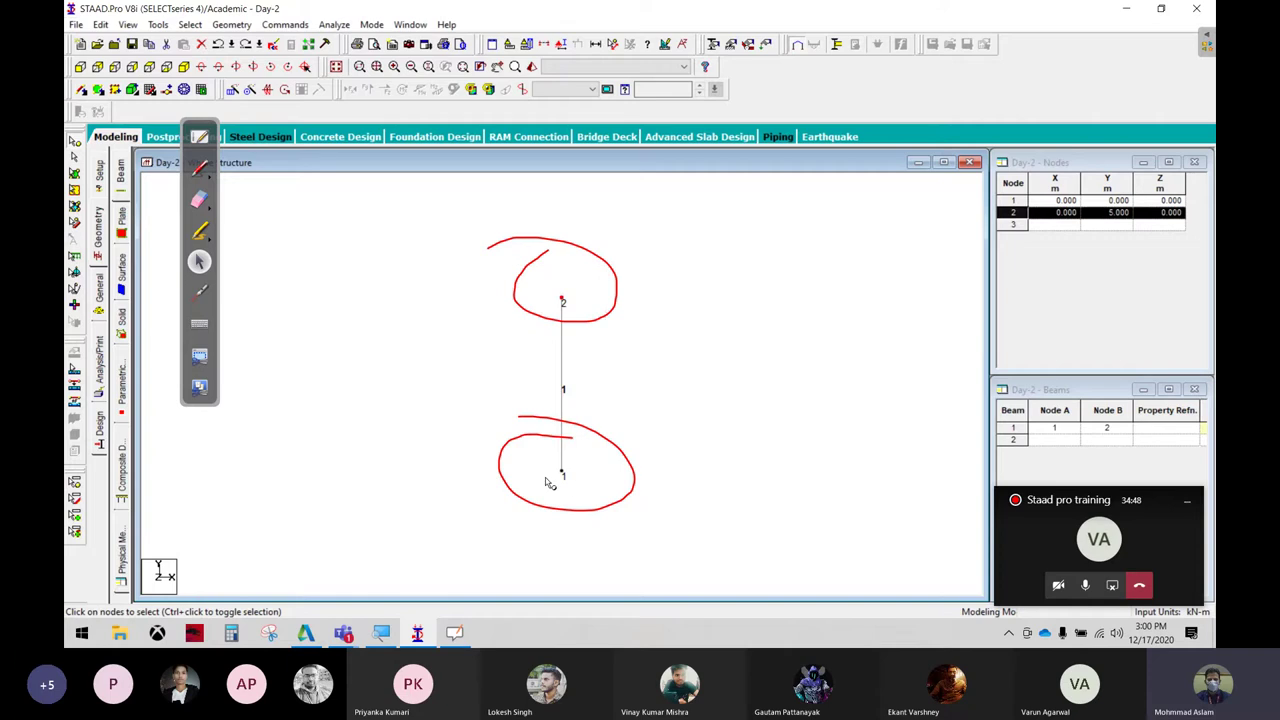
ctrl+drag(545, 450, 634, 520)
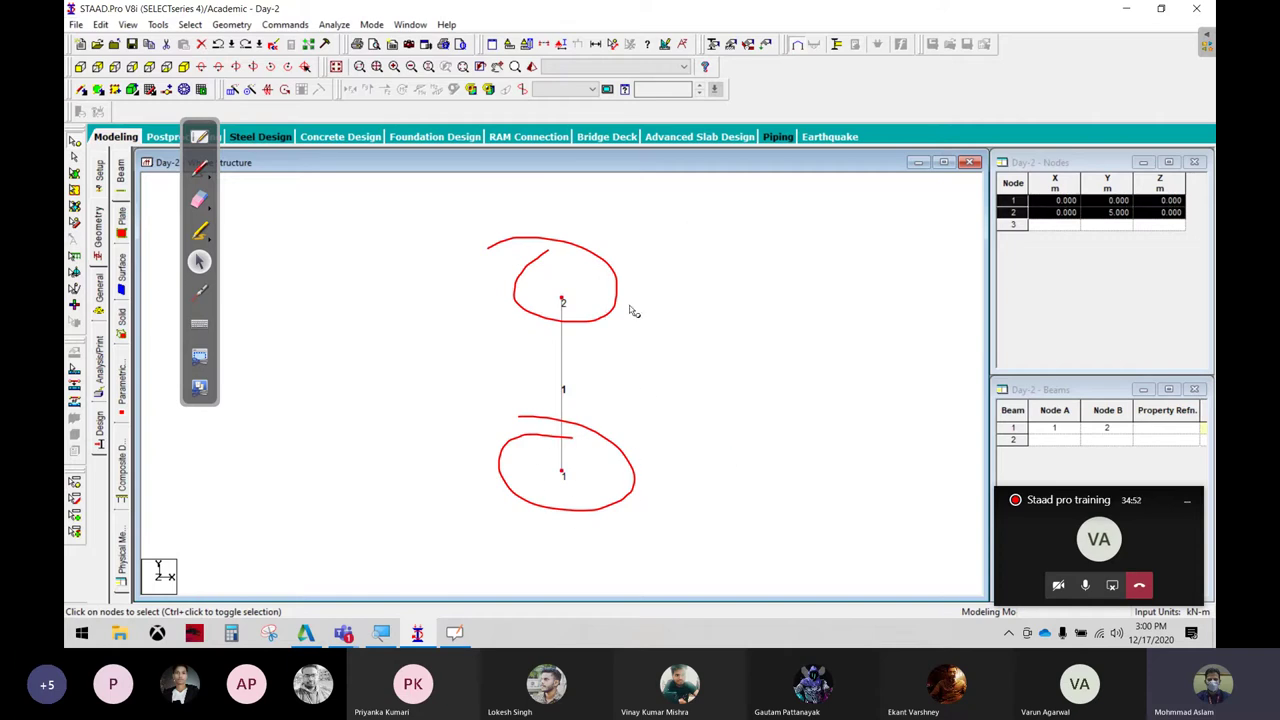
click(561, 471)
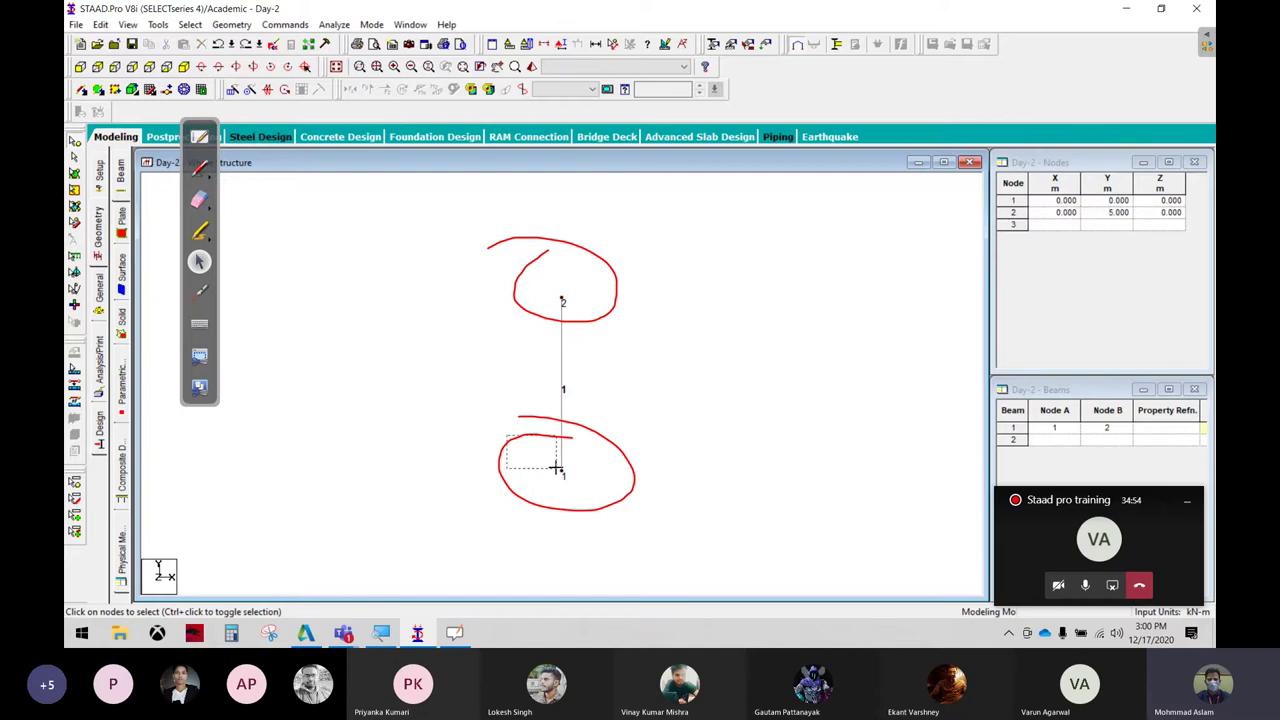
ctrl+click(562, 301)
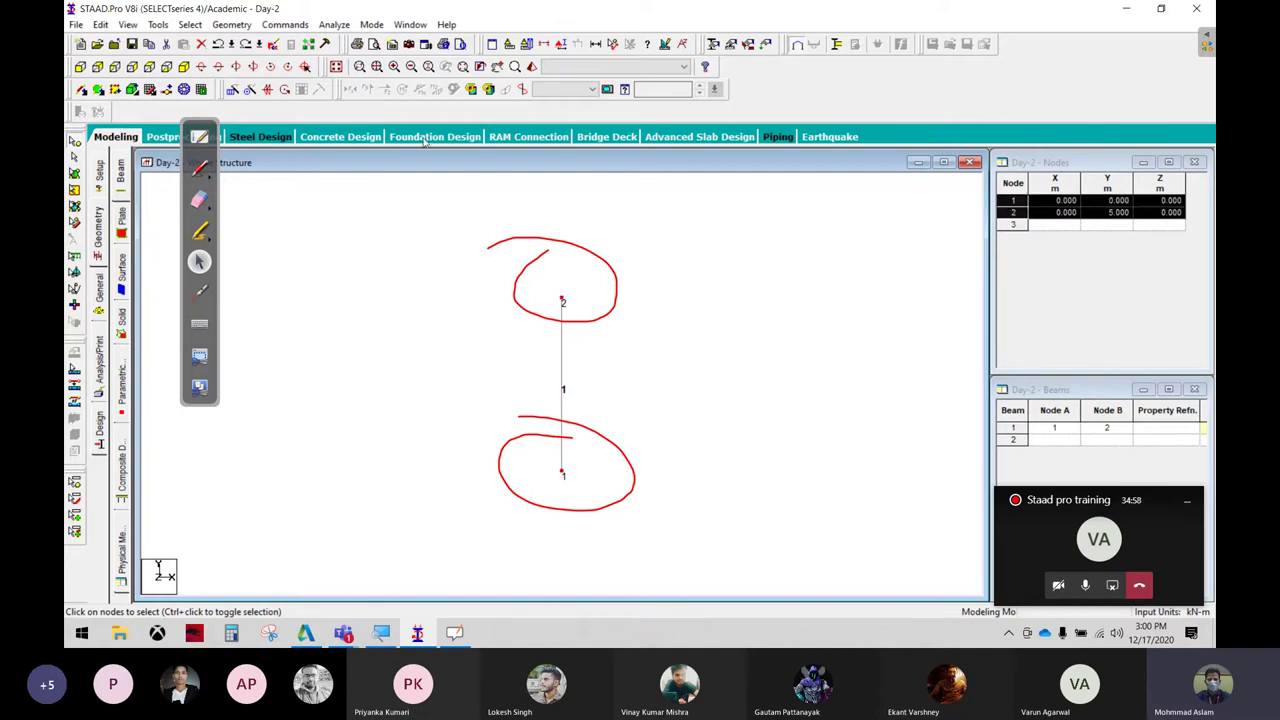
Repeat nodes 1–2 5 m along X to add nodes 3 and 4, wiping the red ellipses
click(236, 89)
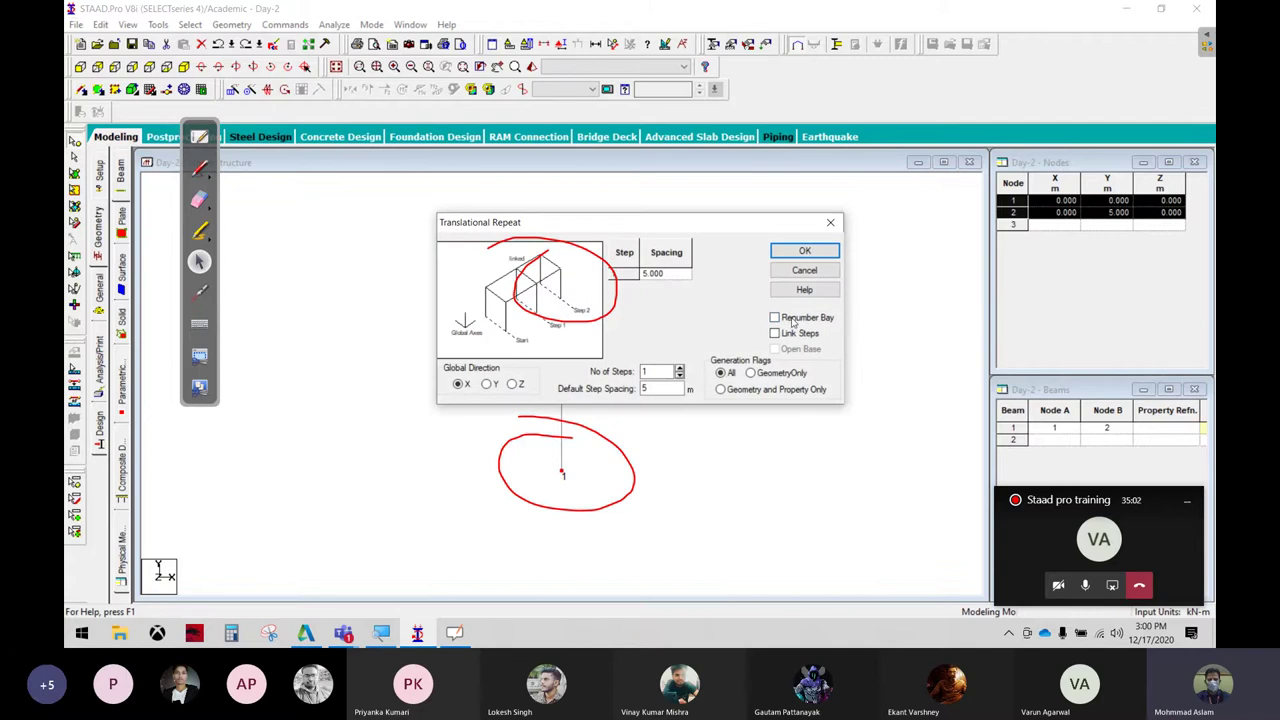
click(804, 250)
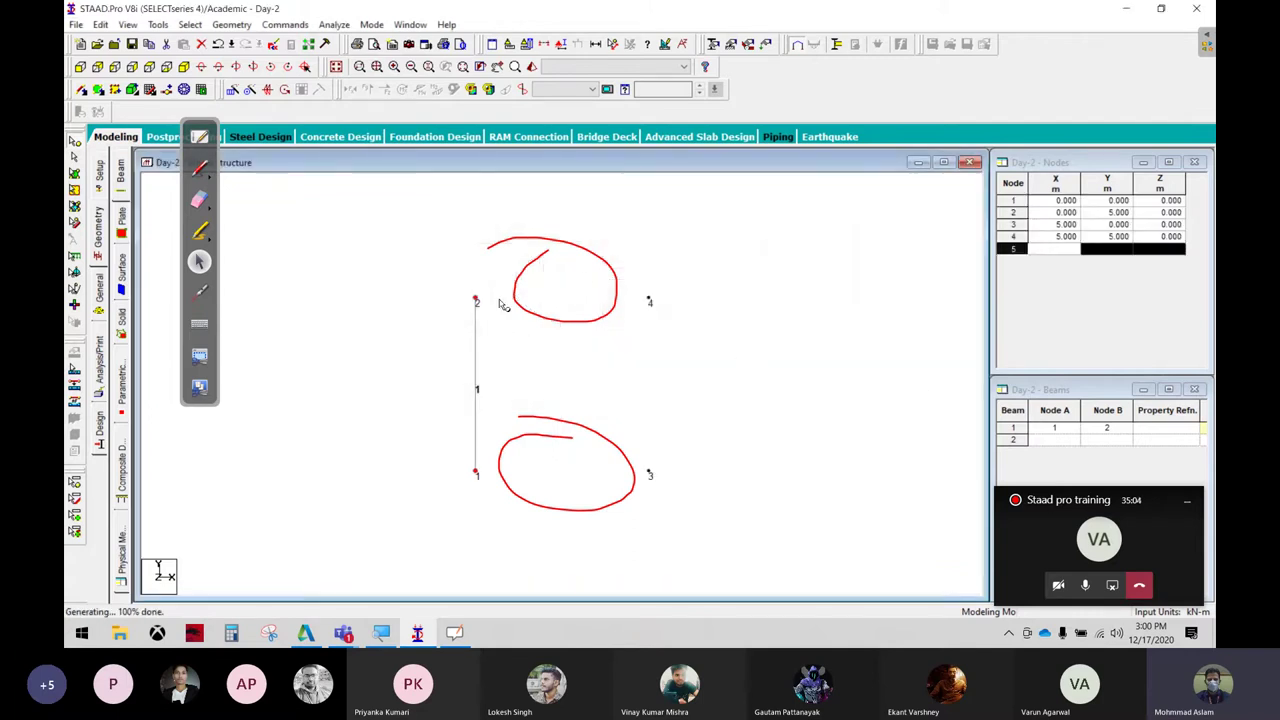
click(653, 304)
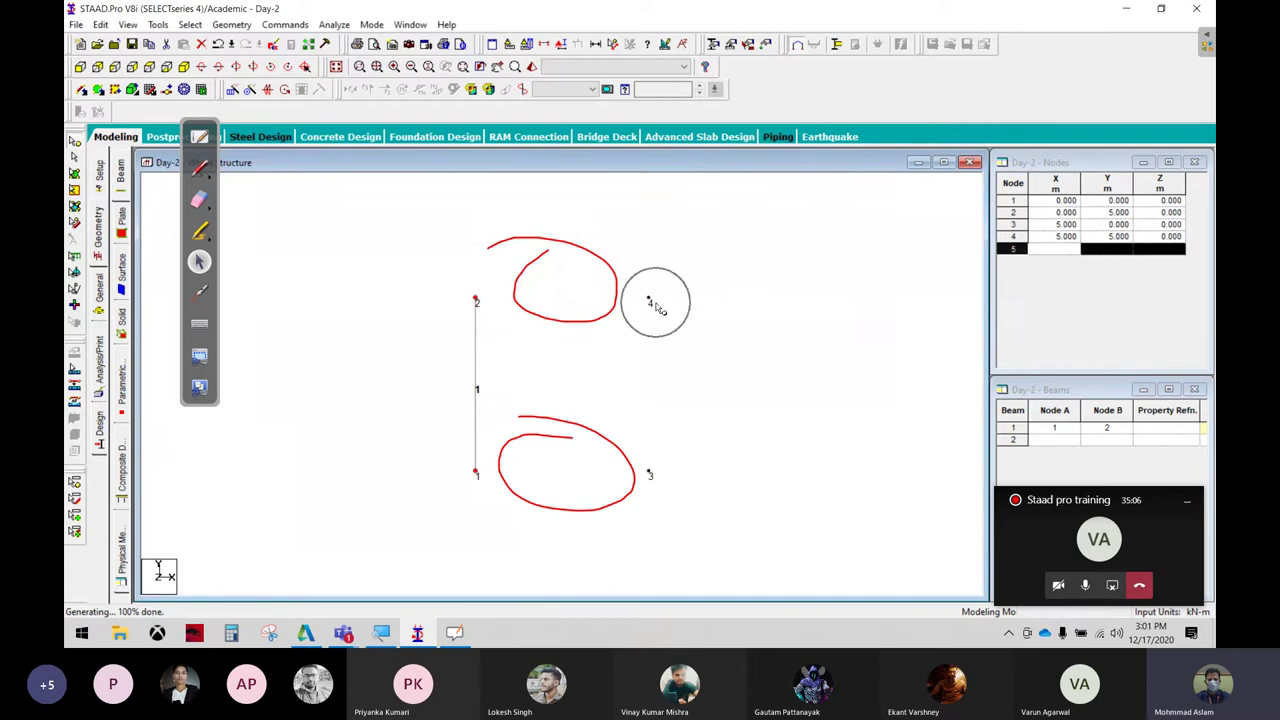
click(199, 200)
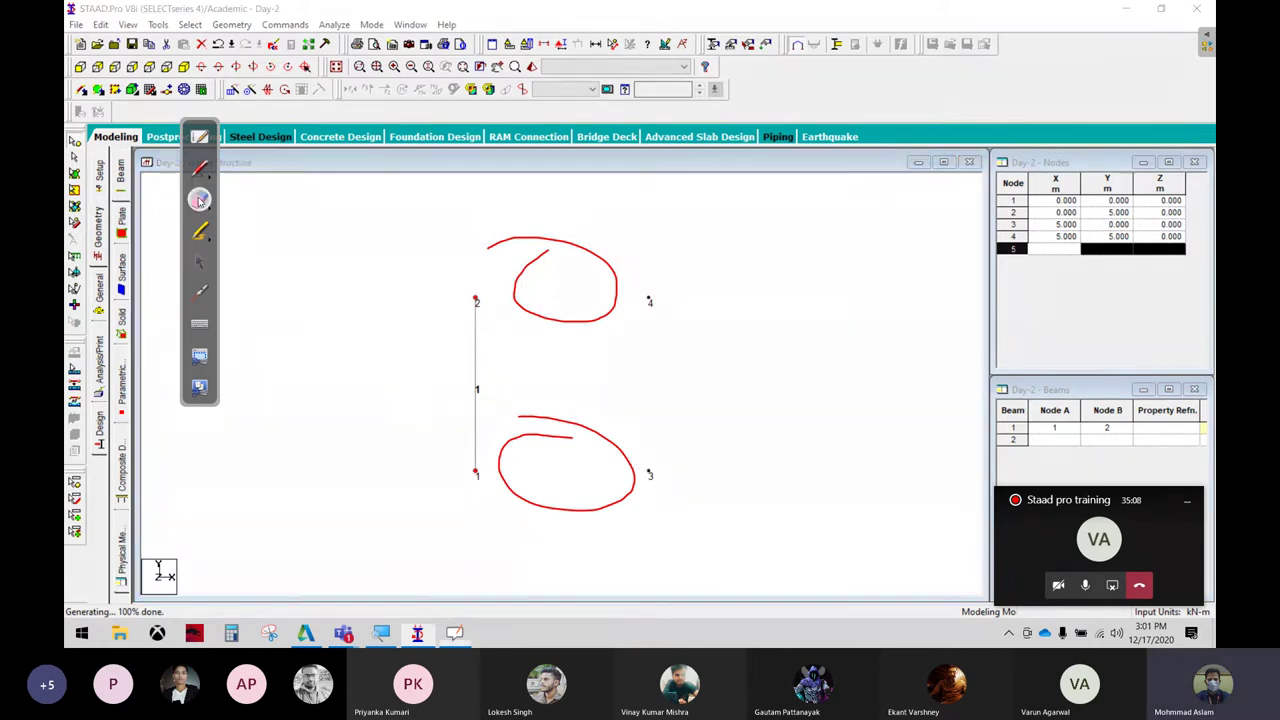
mouse_move(526, 289)
mouse_down()
mouse_move(449, 329)
mouse_move(443, 414)
mouse_move(629, 466)
mouse_move(235, 267)
mouse_up()
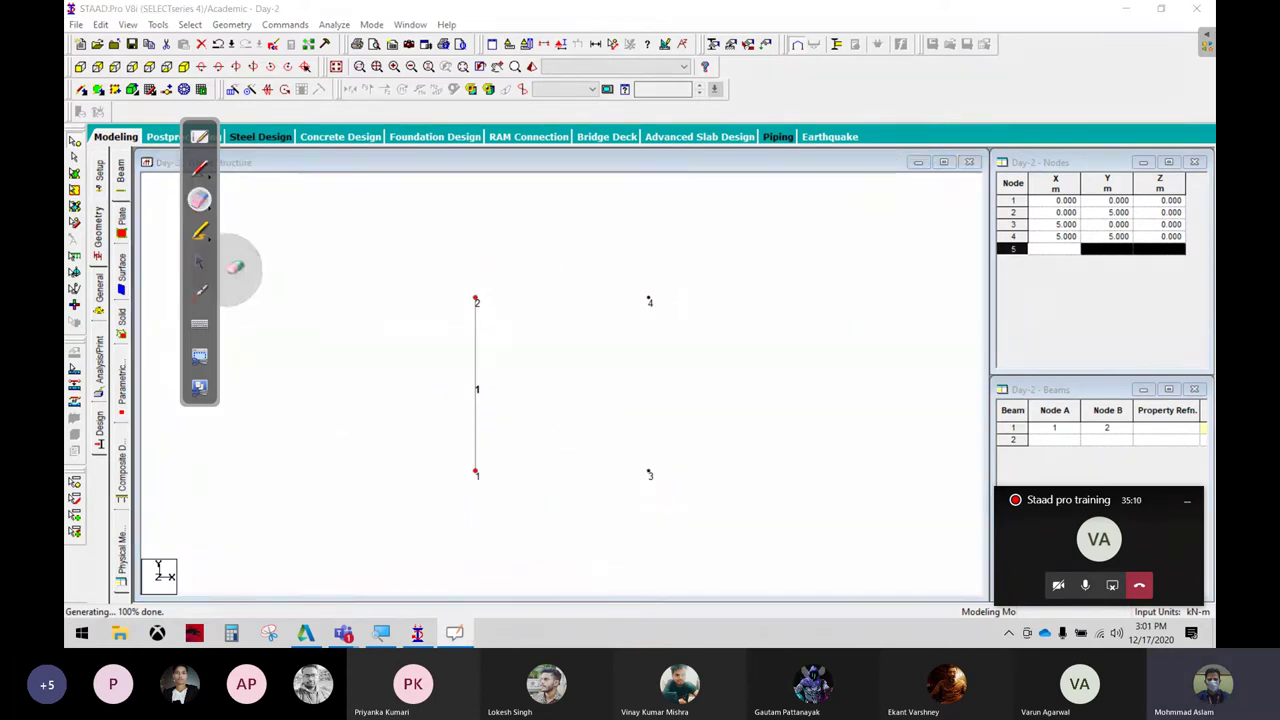
click(199, 261)
click(249, 89)
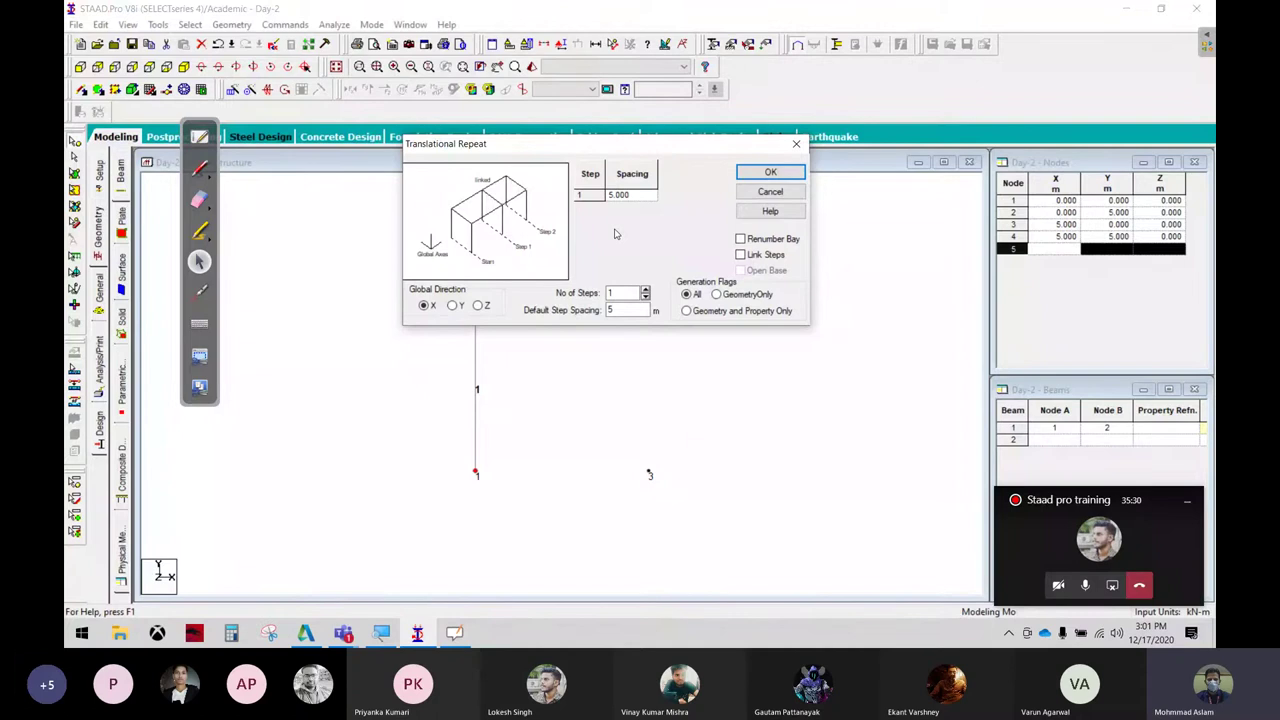
Circle node 1 in red and write the column section size and concrete note beside it
click(200, 168)
mouse_move(486, 358)
mouse_down()
mouse_move(414, 440)
mouse_move(432, 348)
mouse_up()
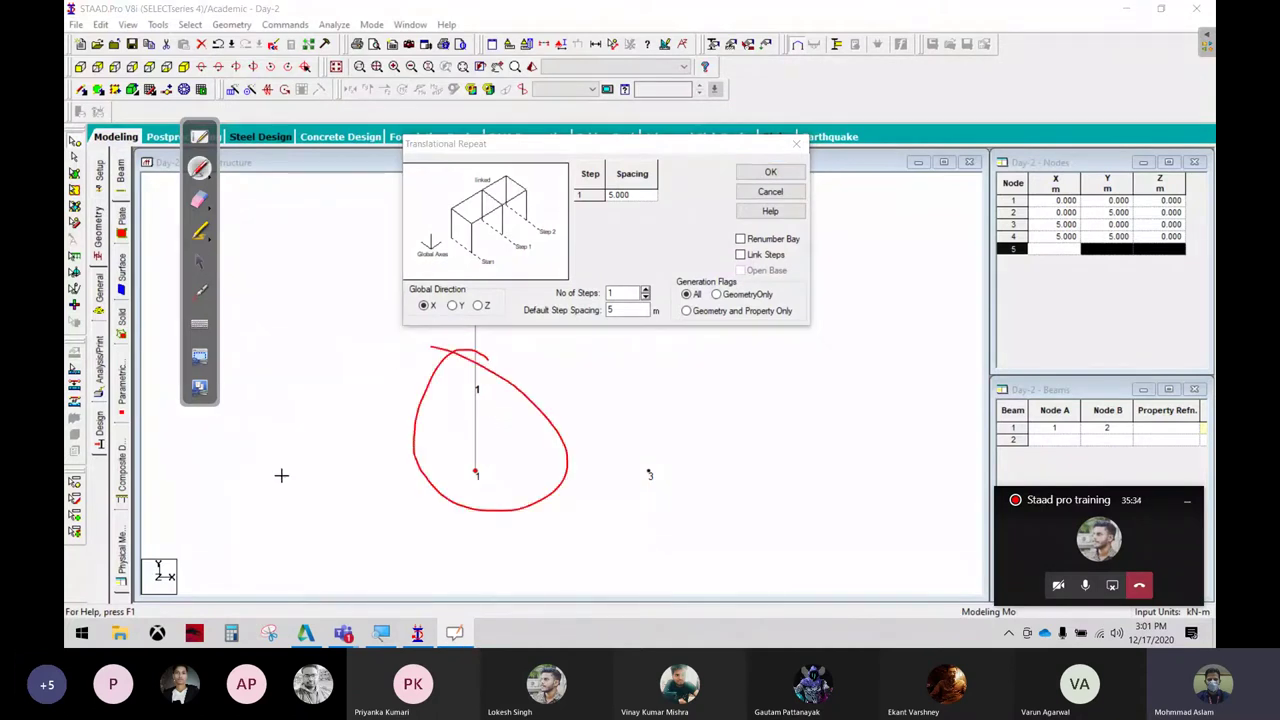
drag(196, 460, 243, 505)
mouse_move(250, 467)
mouse_down()
mouse_move(240, 505)
mouse_move(292, 470)
mouse_up()
mouse_move(346, 418)
mouse_down()
mouse_move(326, 484)
mouse_move(358, 466)
mouse_up()
drag(372, 400, 370, 468)
mouse_move(398, 412)
mouse_down()
mouse_move(392, 452)
mouse_move(462, 432)
mouse_up()
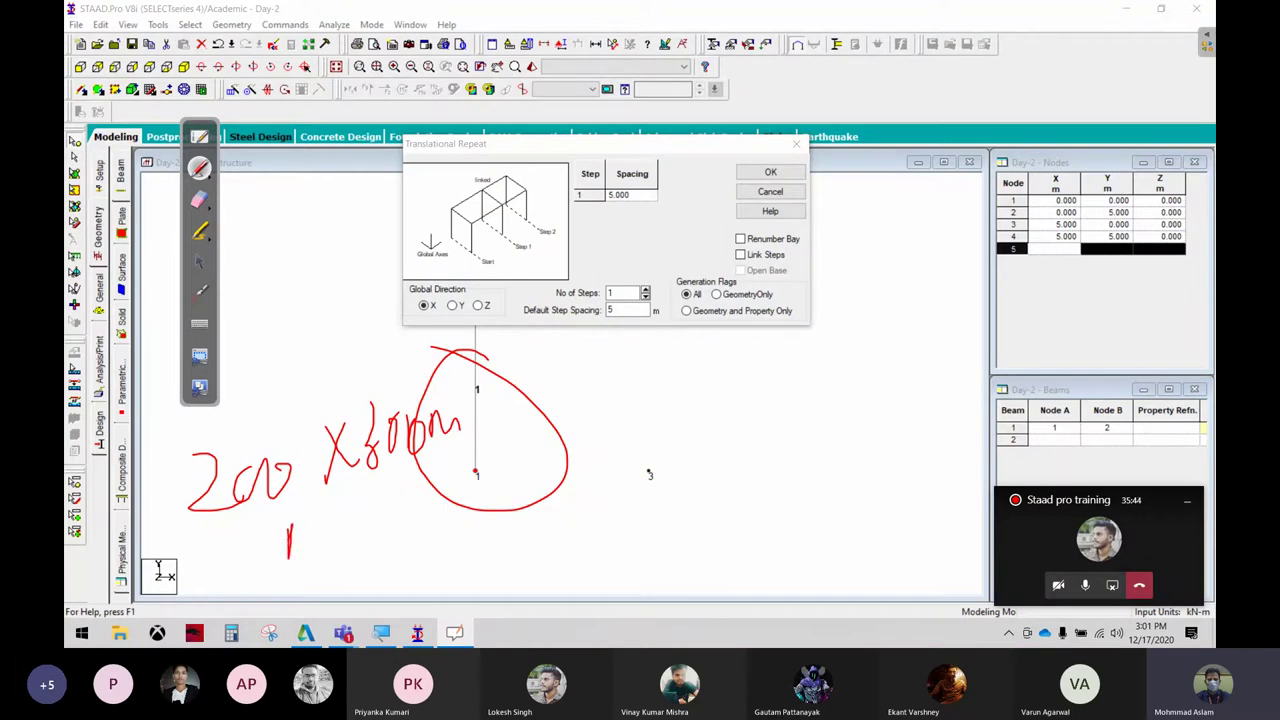
mouse_move(290, 532)
mouse_down()
mouse_move(300, 576)
mouse_move(336, 540)
mouse_move(380, 530)
mouse_move(396, 550)
mouse_move(440, 548)
mouse_up()
drag(456, 490, 448, 546)
drag(436, 520, 474, 506)
click(200, 261)
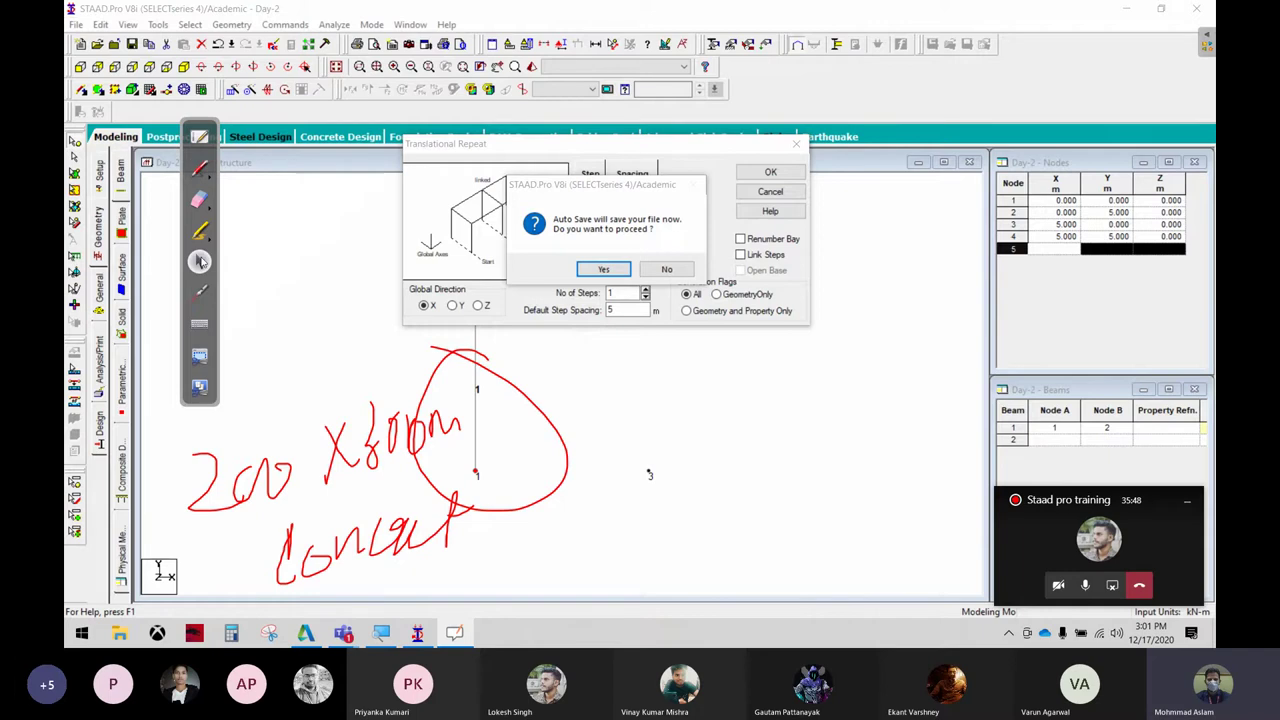
Dismiss the Auto Save prompt, tick then erase the notes, and cancel Translational Repeat
click(580, 270)
click(543, 334)
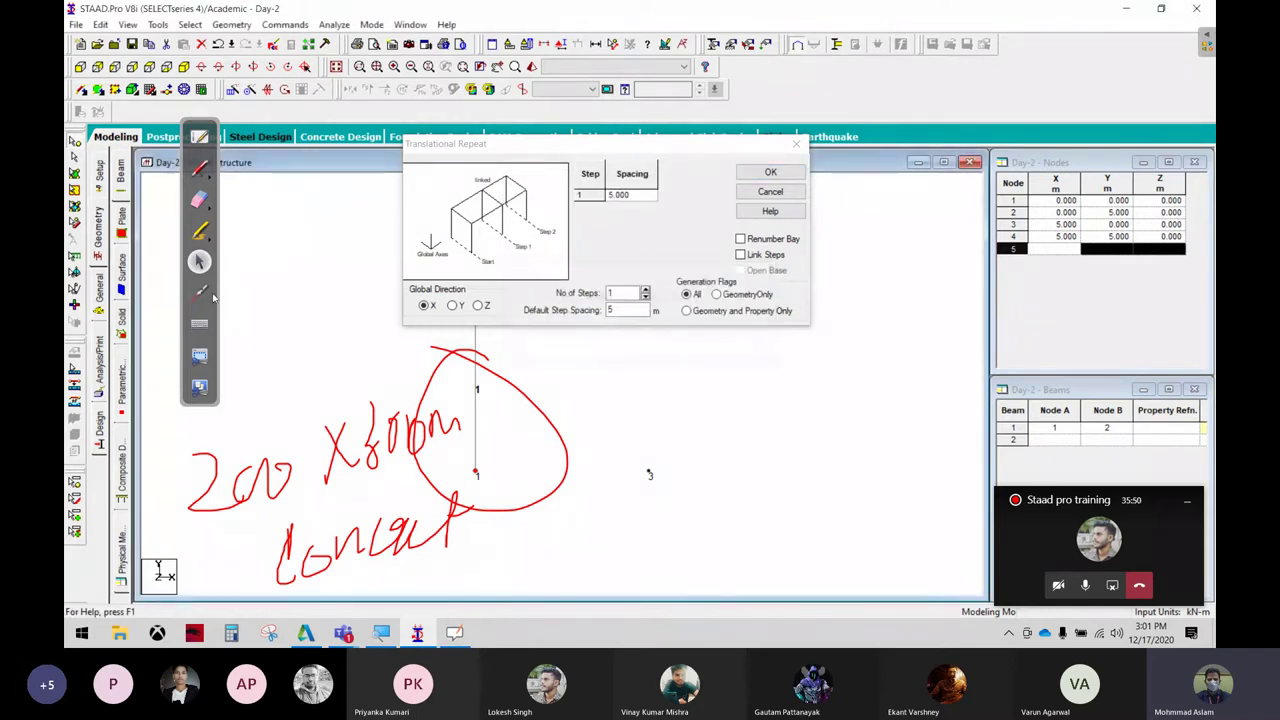
click(199, 170)
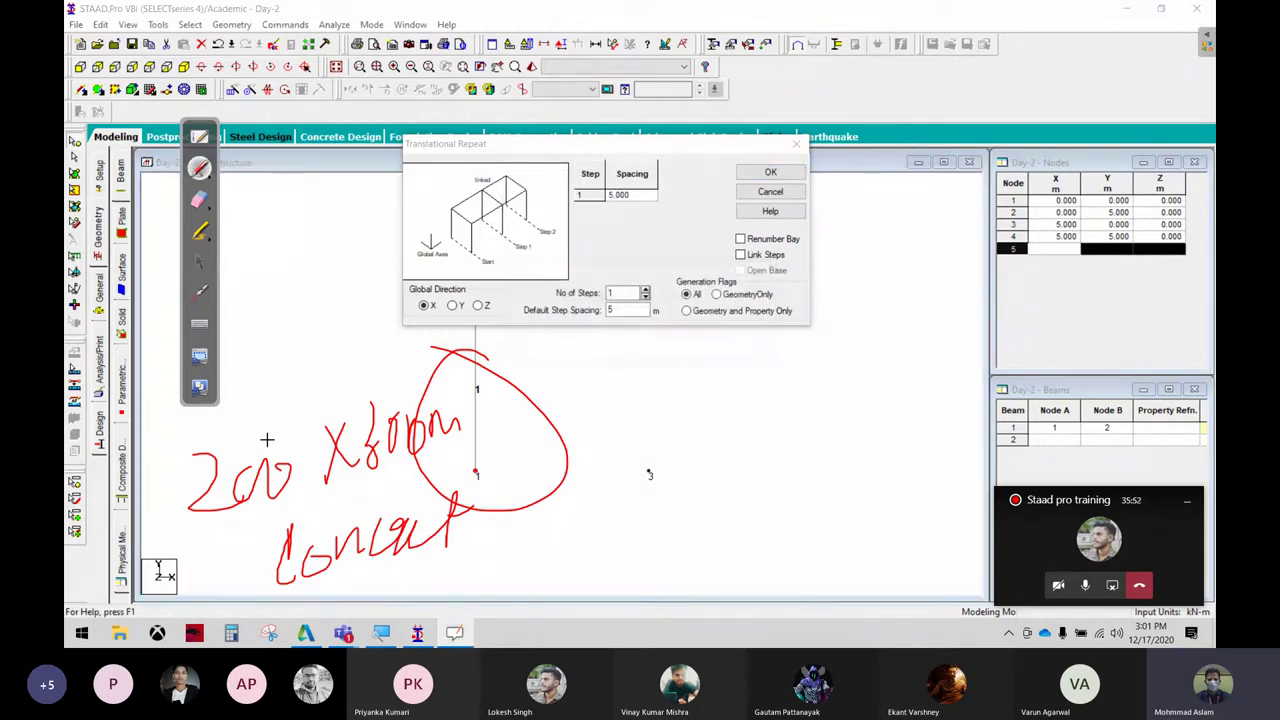
drag(261, 372, 321, 349)
drag(776, 291, 822, 266)
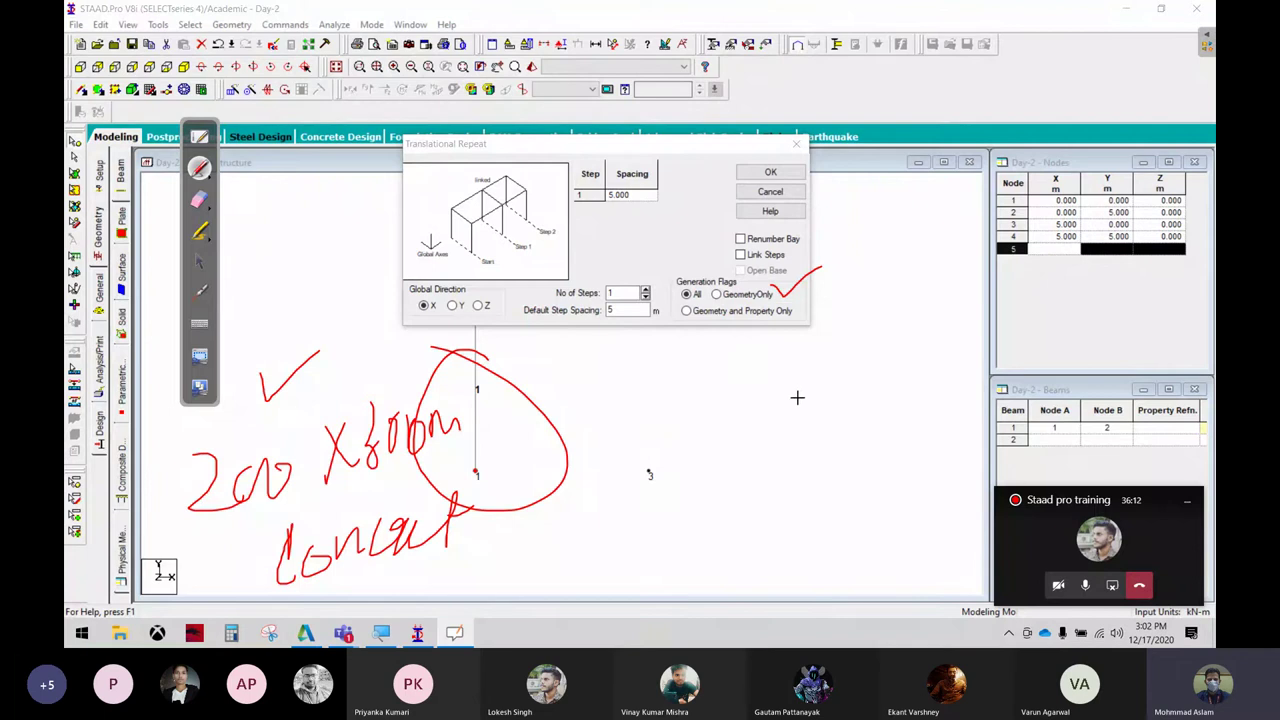
click(199, 199)
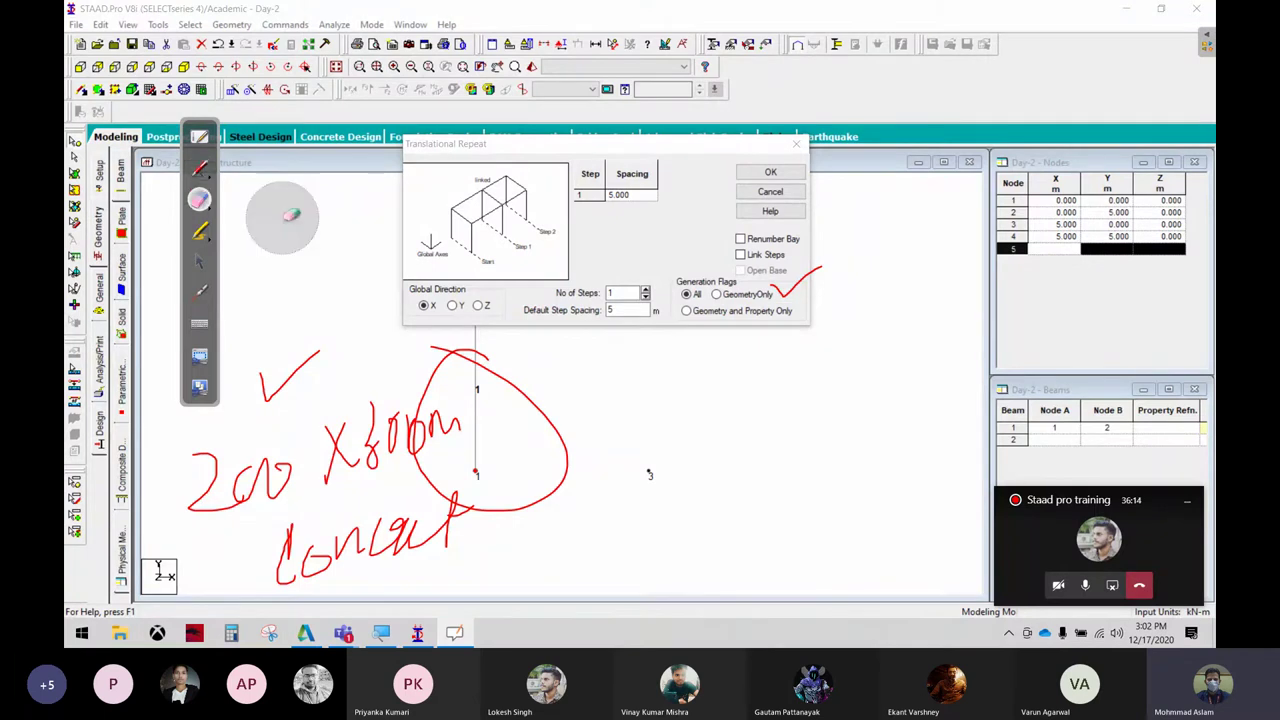
mouse_move(283, 218)
mouse_down()
mouse_move(175, 394)
mouse_move(314, 491)
mouse_move(316, 429)
mouse_move(613, 517)
mouse_move(433, 487)
mouse_move(795, 265)
mouse_move(662, 369)
mouse_up()
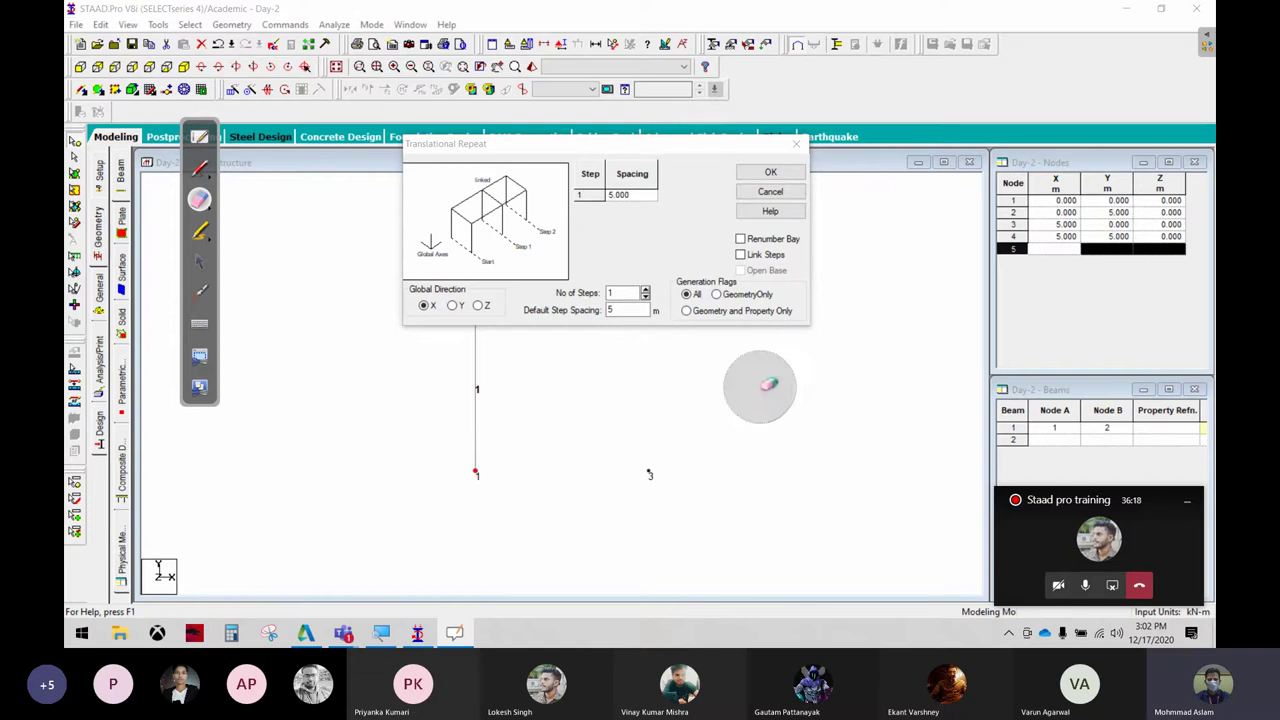
click(199, 261)
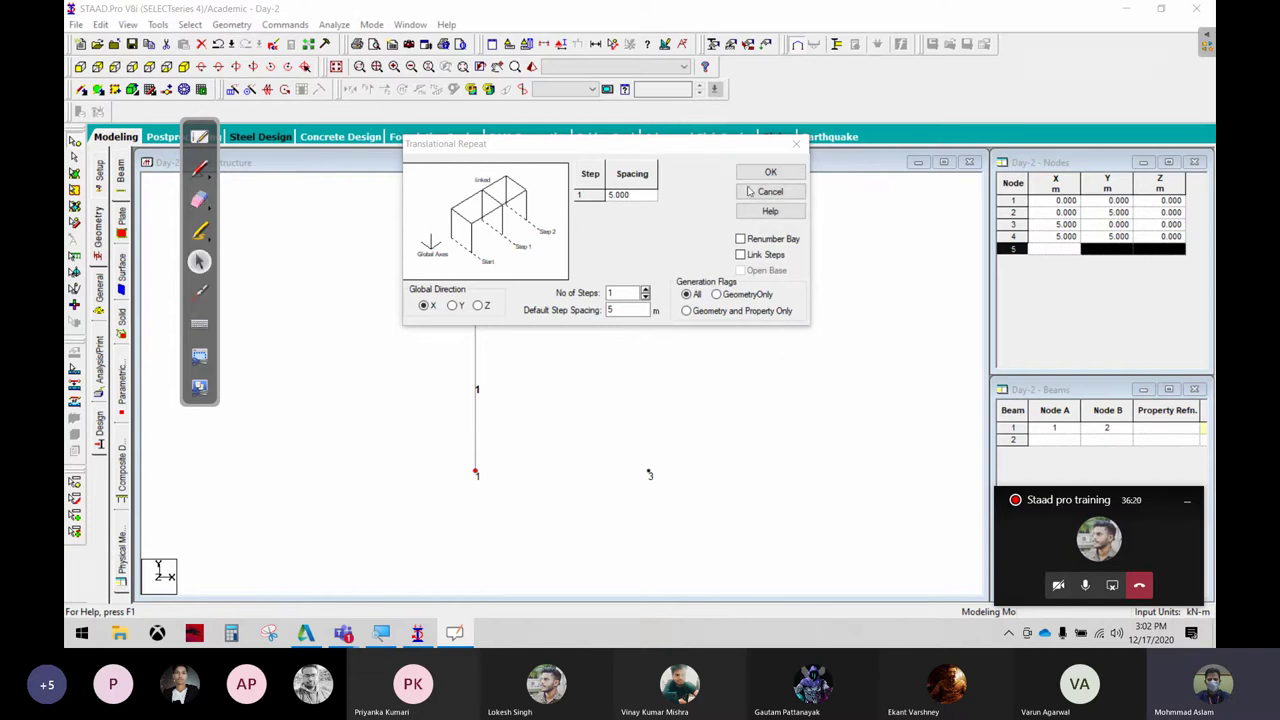
click(770, 191)
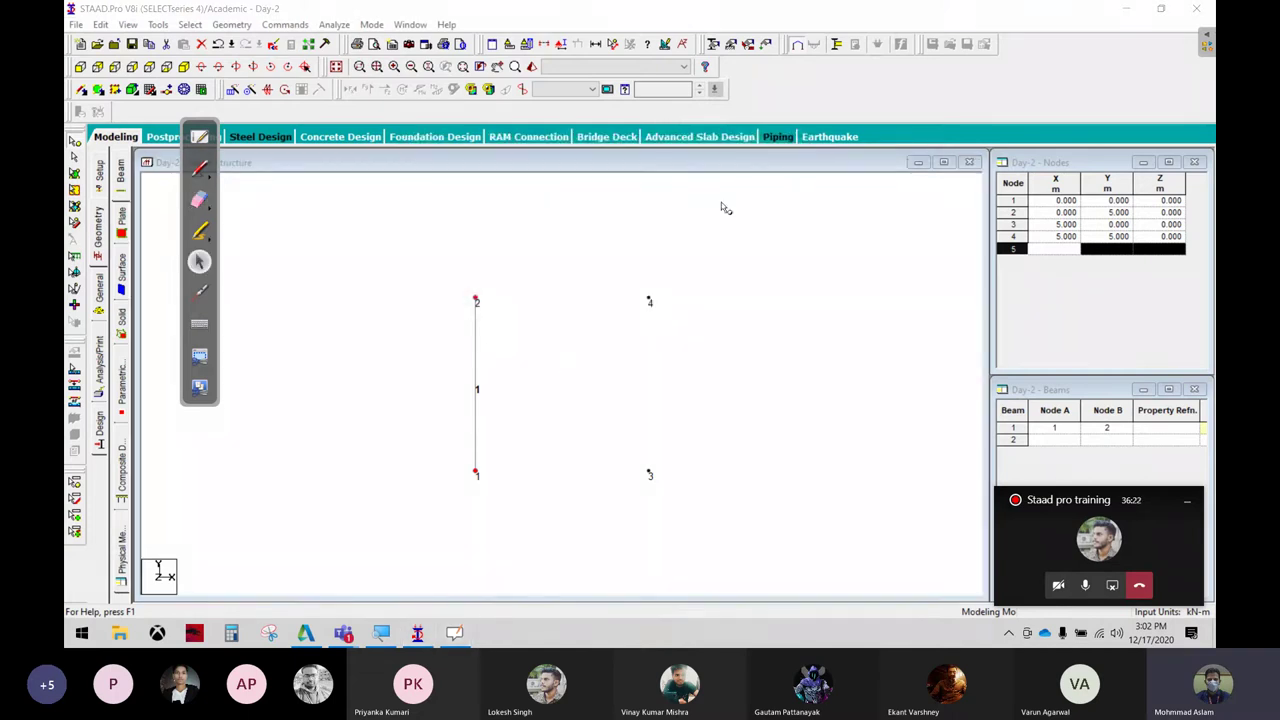
On a new whiteboard page 4, sketch a two-storey frame with storey heights 5 and spans 6
click(199, 137)
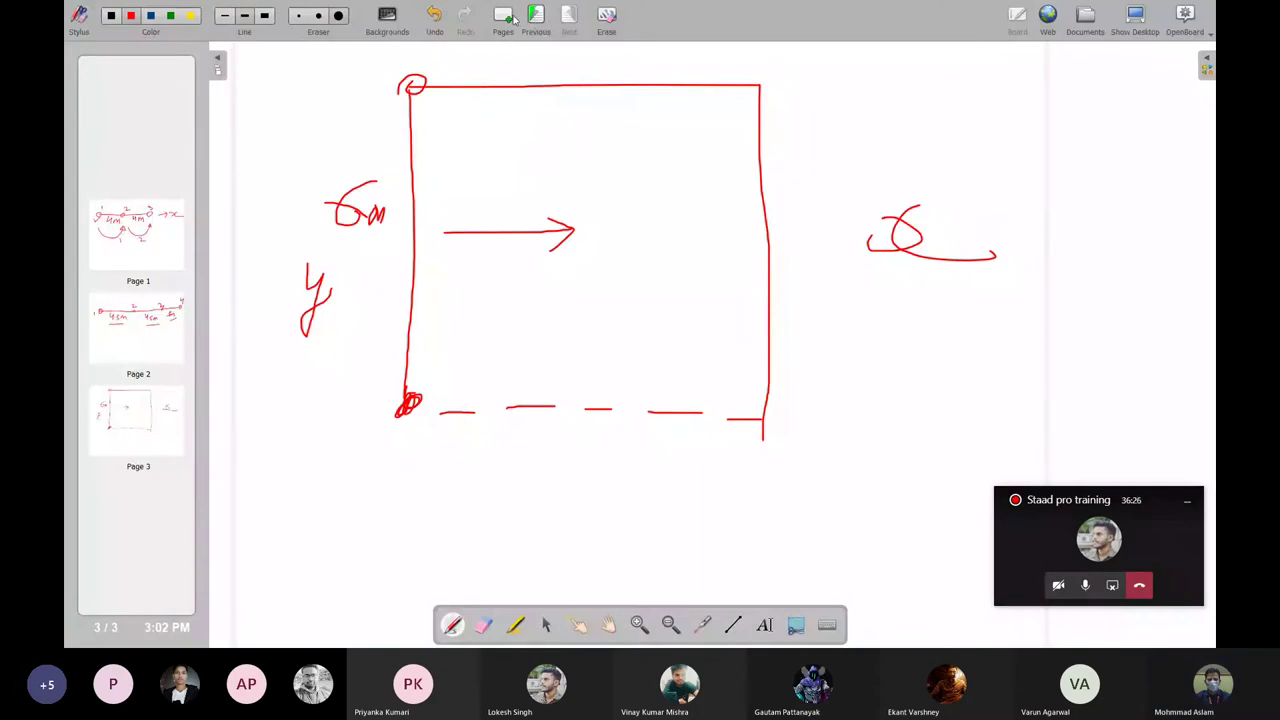
click(510, 16)
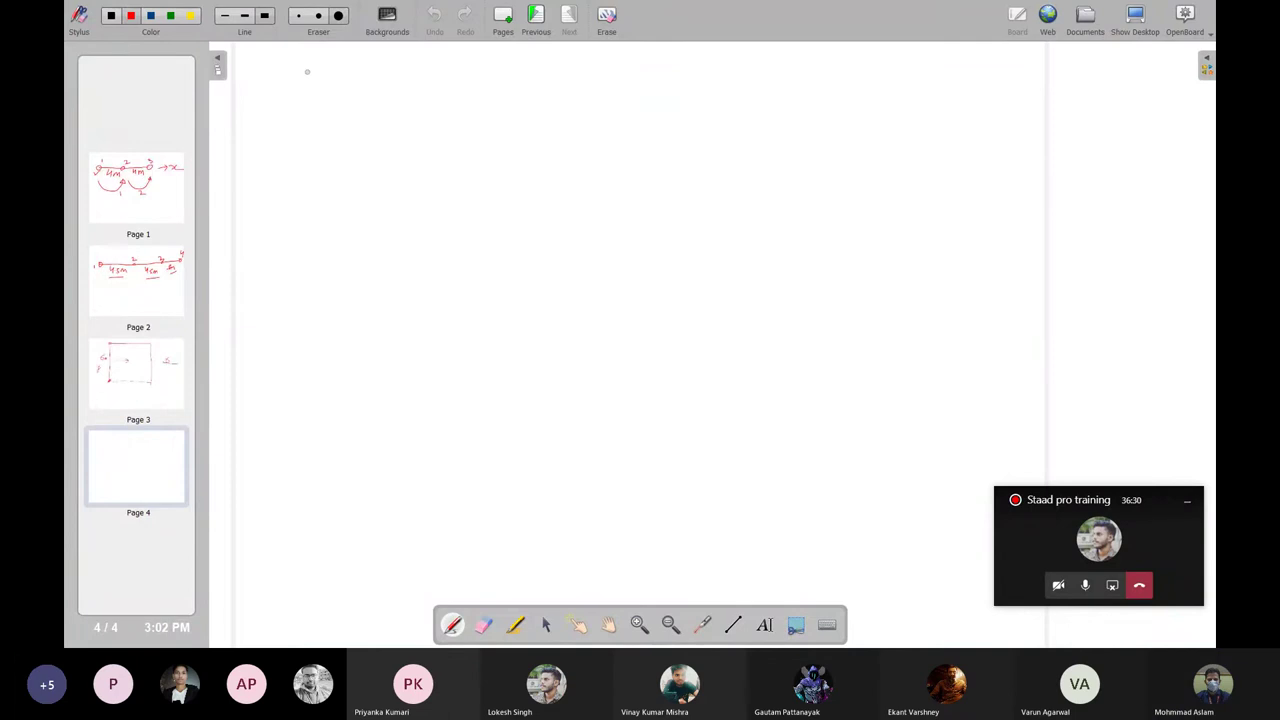
drag(307, 70, 285, 270)
mouse_move(300, 70)
mouse_down()
mouse_move(357, 70)
mouse_move(520, 168)
mouse_move(515, 268)
mouse_up()
drag(296, 173, 522, 178)
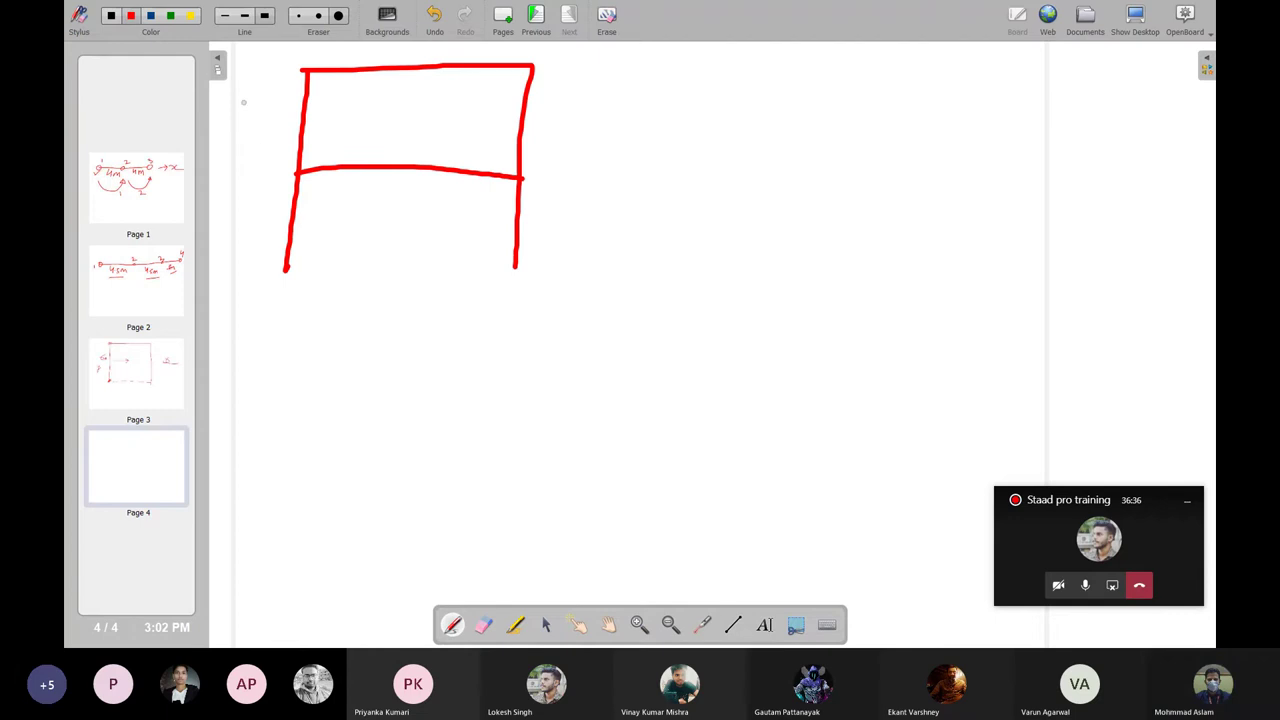
mouse_move(234, 93)
mouse_down()
mouse_move(256, 91)
mouse_move(226, 129)
mouse_up()
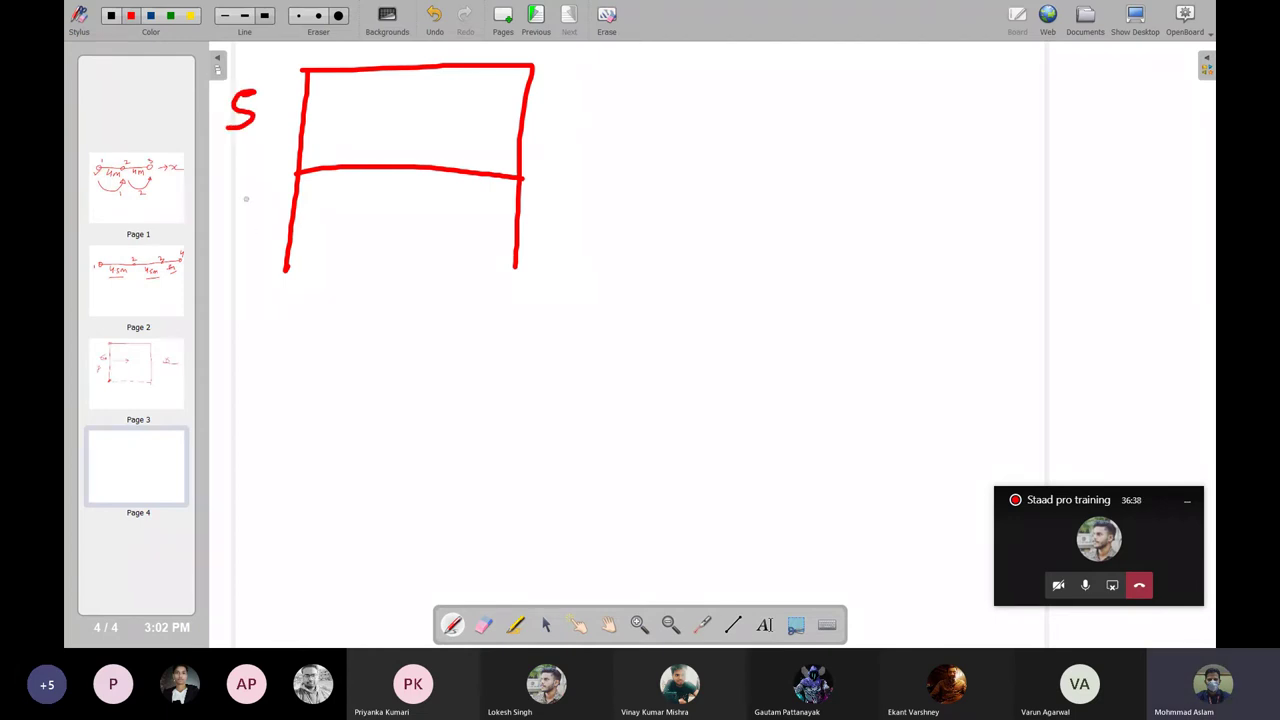
drag(268, 186, 212, 236)
mouse_move(446, 76)
mouse_down()
mouse_move(408, 106)
mouse_move(414, 96)
mouse_up()
drag(406, 204, 374, 224)
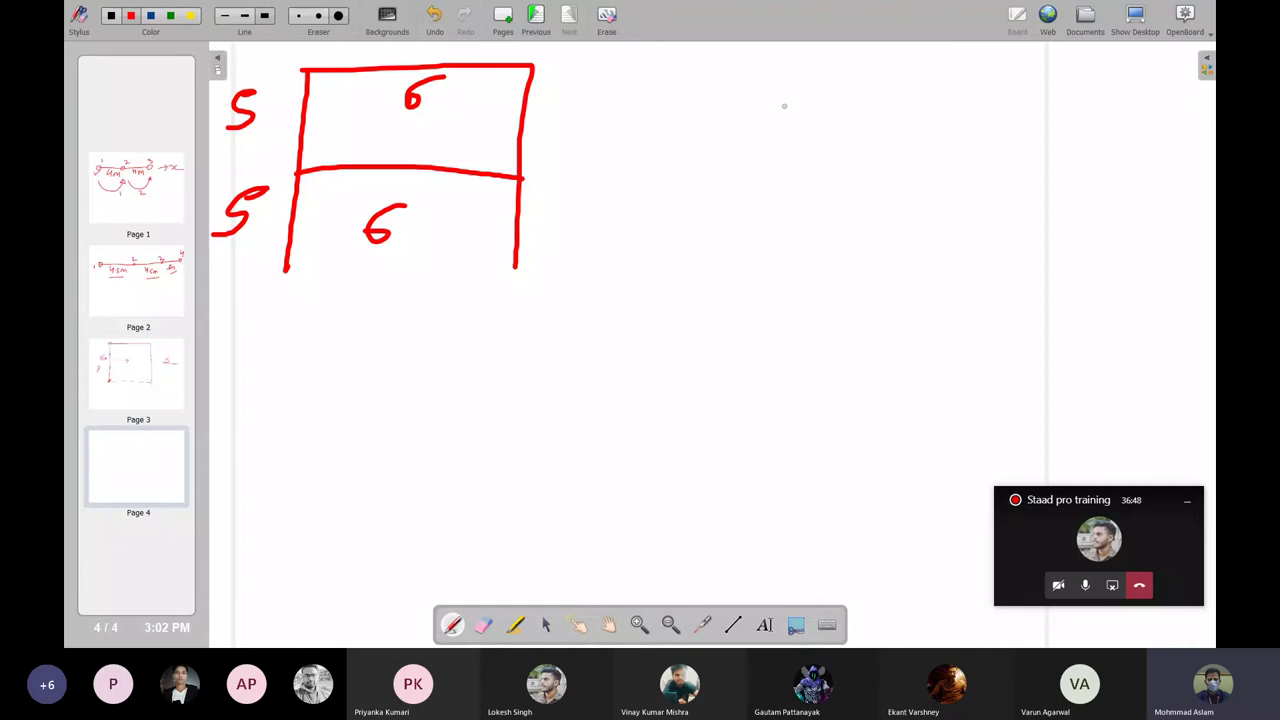
Sketch a triangle with a 6M base and dashed 3m height, then begin a box frame below
drag(859, 61, 648, 261)
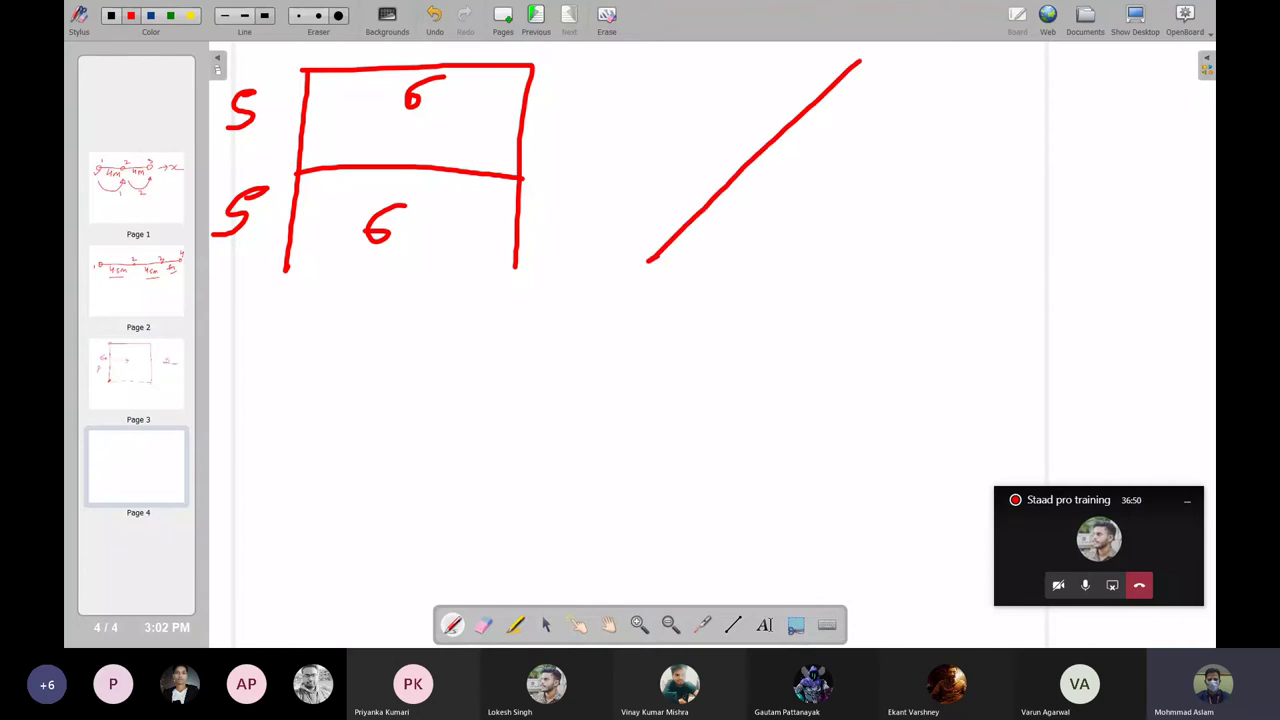
drag(859, 54, 1021, 304)
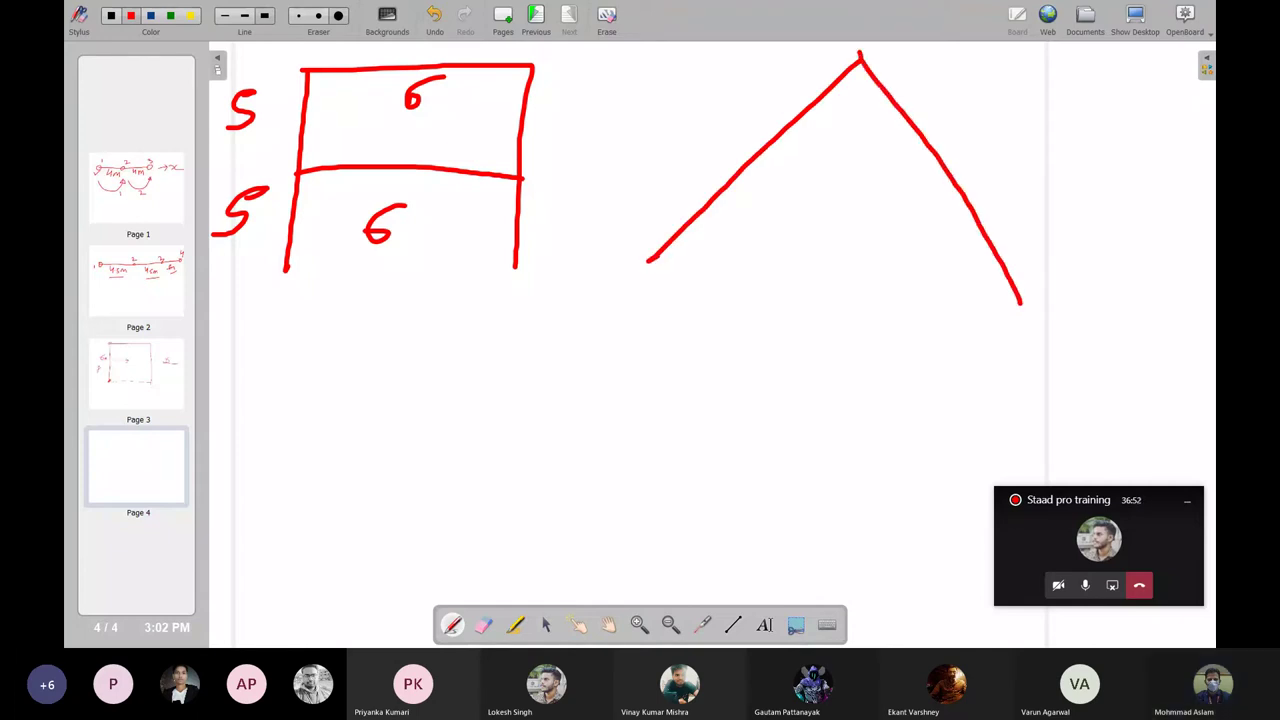
mouse_move(660, 265)
mouse_down()
mouse_move(640, 281)
mouse_move(1020, 300)
mouse_up()
mouse_move(887, 332)
mouse_down()
mouse_move(818, 356)
mouse_move(878, 356)
mouse_move(905, 381)
mouse_up()
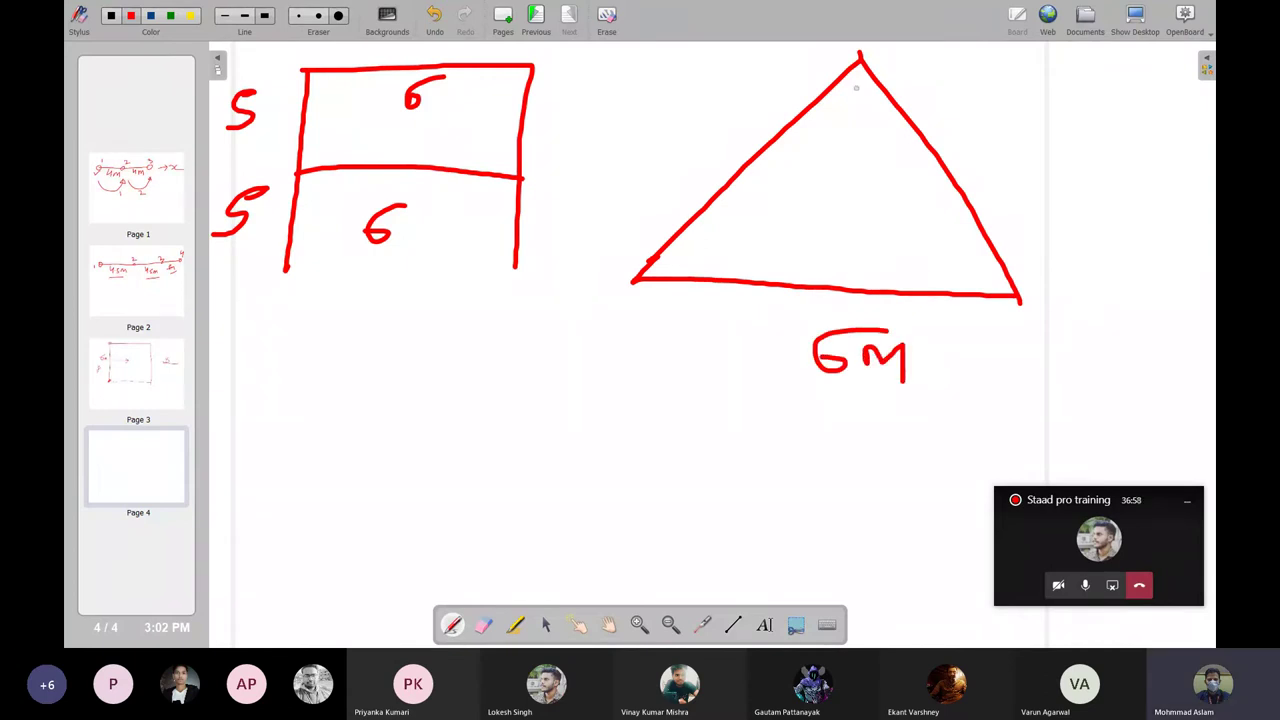
drag(856, 104, 855, 116)
drag(855, 130, 851, 178)
drag(851, 186, 847, 238)
mouse_move(848, 252)
mouse_down()
mouse_move(848, 264)
mouse_move(902, 250)
mouse_move(890, 262)
mouse_up()
drag(916, 260, 953, 258)
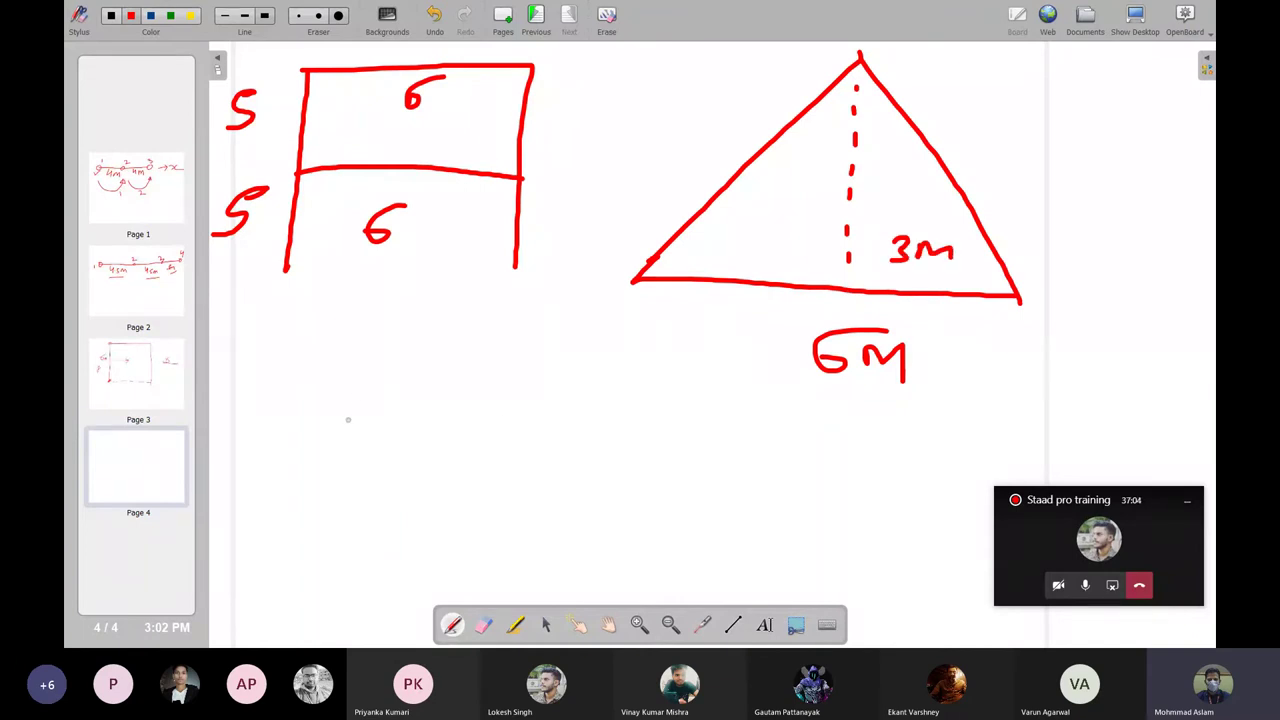
drag(298, 397, 578, 385)
mouse_move(300, 400)
mouse_down()
mouse_move(466, 505)
mouse_move(692, 484)
mouse_up()
Complete the box frame's edges and legs, labelling it 6M, 5m, 6m, 5m and 10m
drag(576, 386, 692, 488)
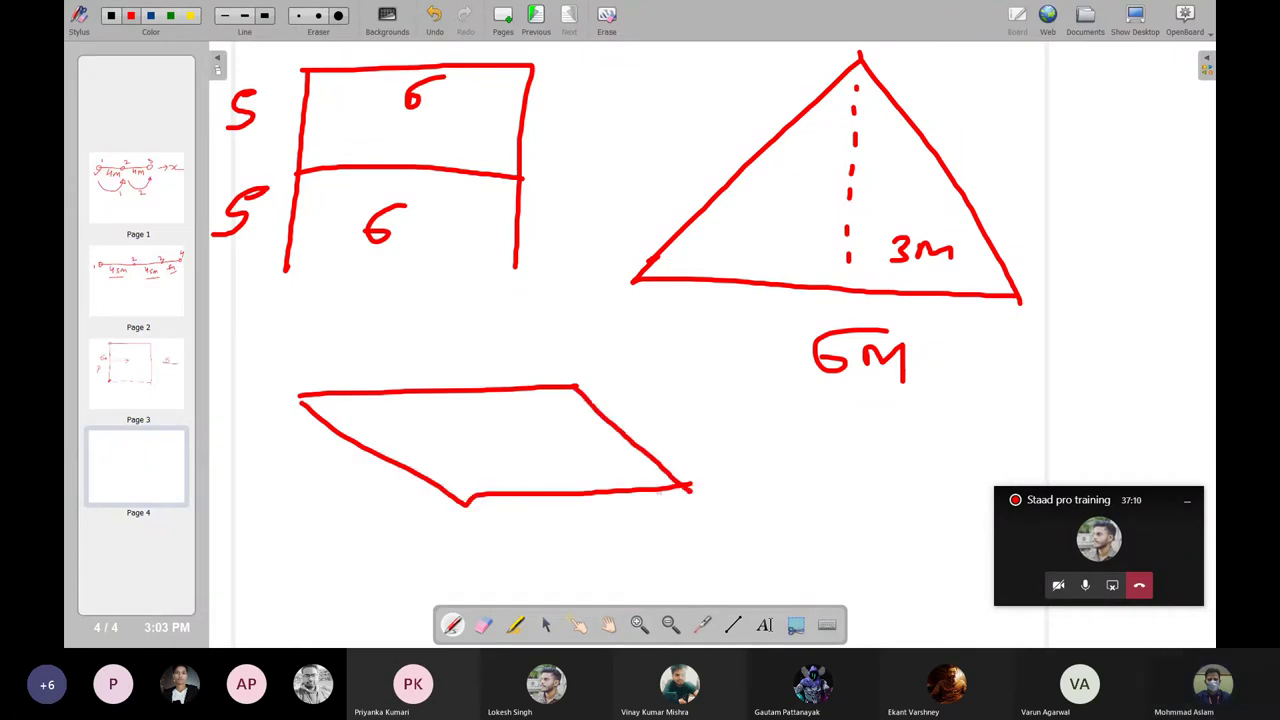
drag(300, 397, 318, 597)
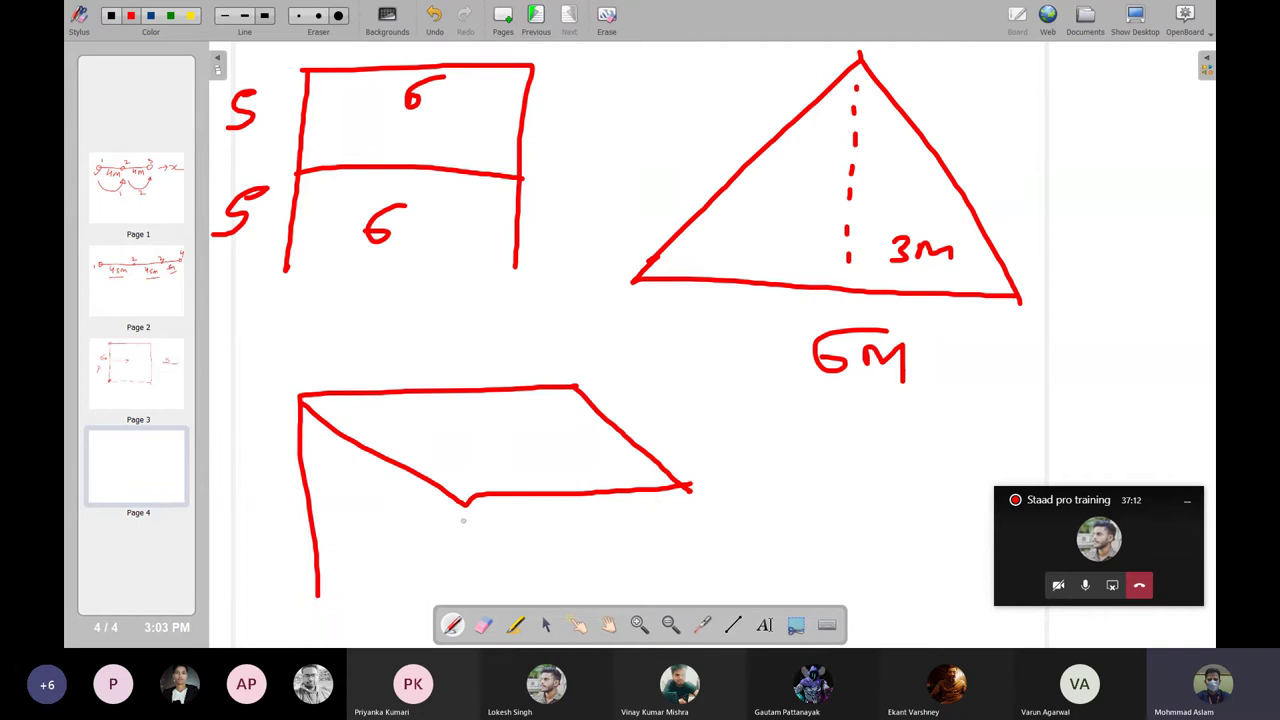
drag(468, 500, 461, 610)
drag(689, 488, 684, 603)
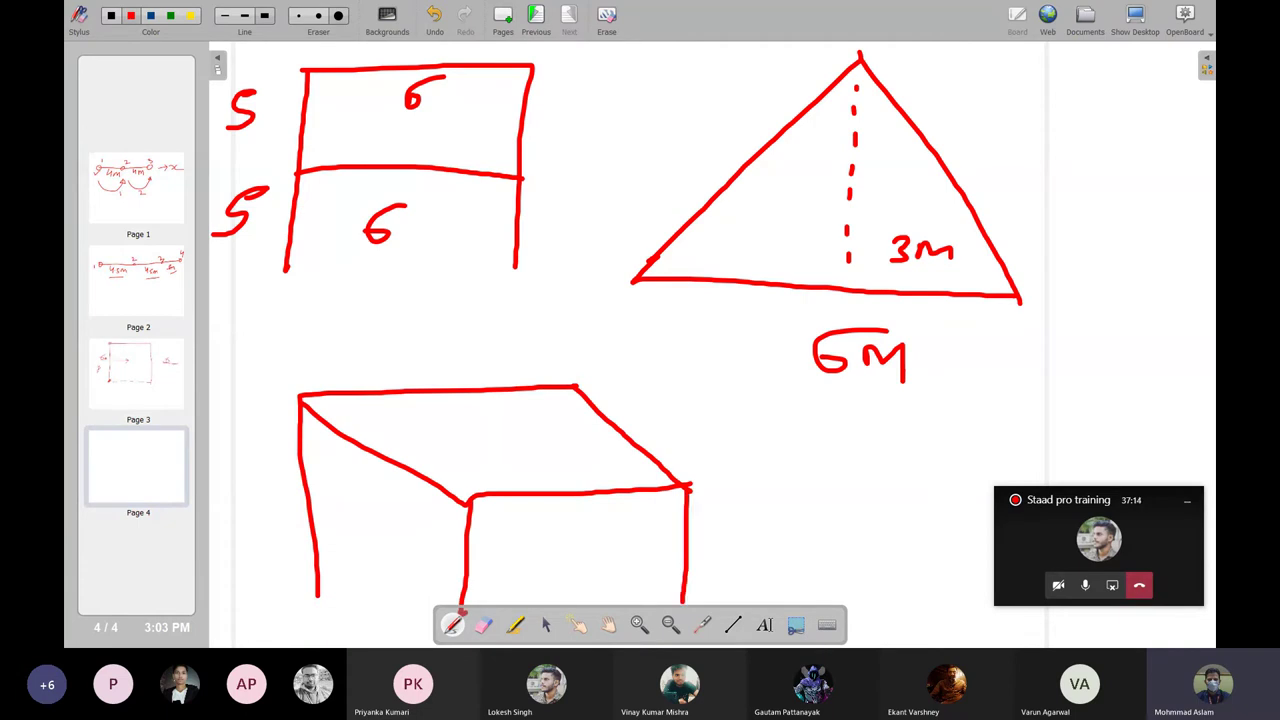
drag(570, 388, 574, 584)
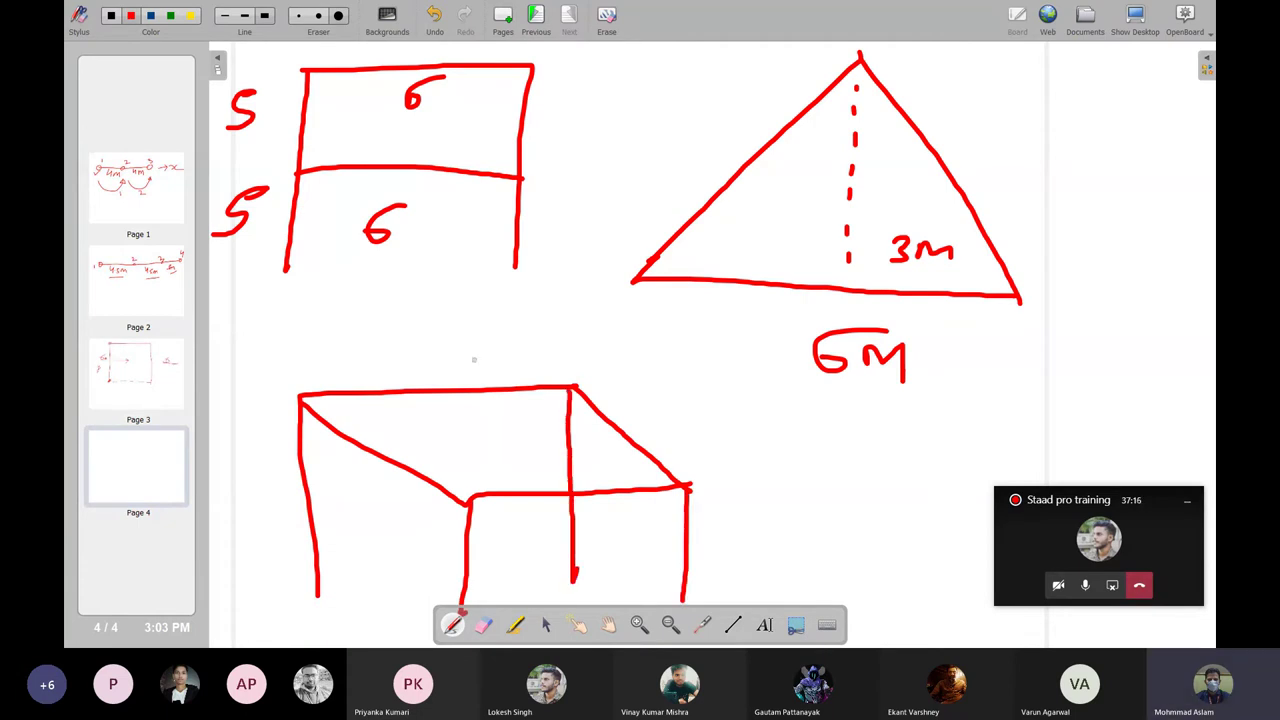
mouse_move(471, 341)
mouse_down()
mouse_move(443, 366)
mouse_move(525, 370)
mouse_up()
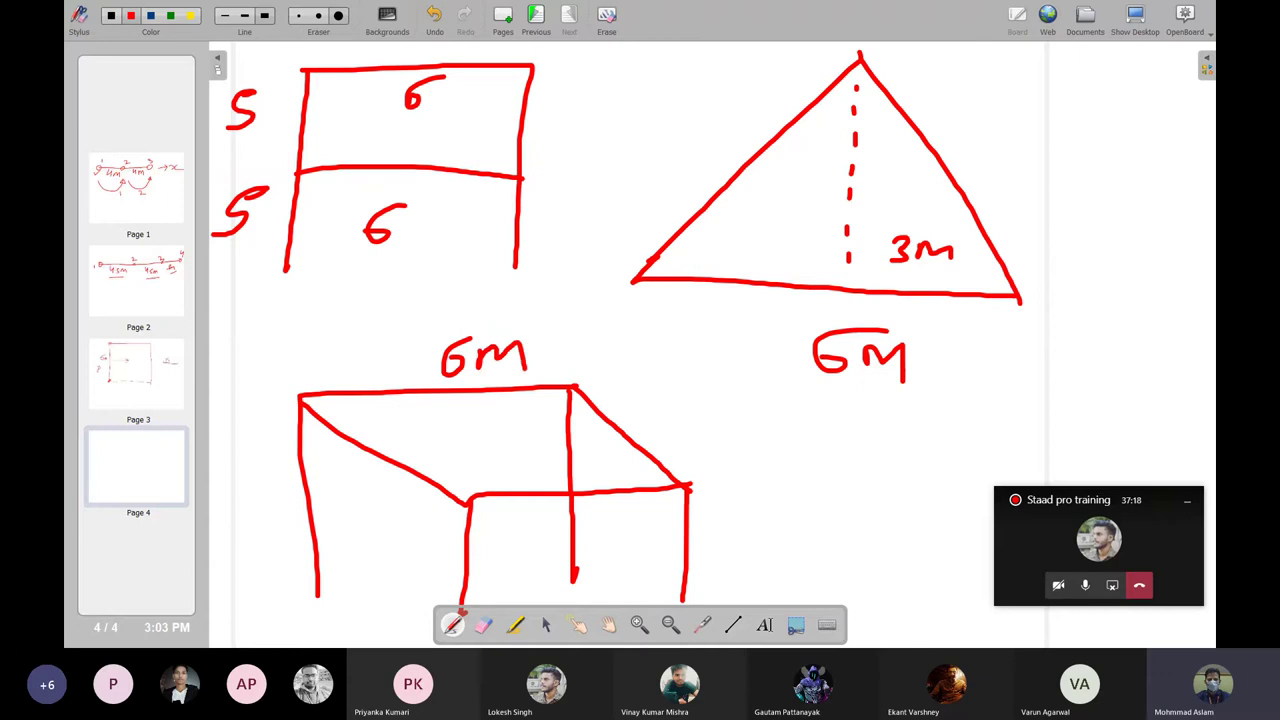
mouse_move(670, 397)
mouse_down()
mouse_move(634, 426)
mouse_move(646, 440)
mouse_move(726, 418)
mouse_move(738, 436)
mouse_up()
mouse_move(628, 518)
mouse_down()
mouse_move(600, 548)
mouse_move(648, 528)
mouse_move(670, 548)
mouse_up()
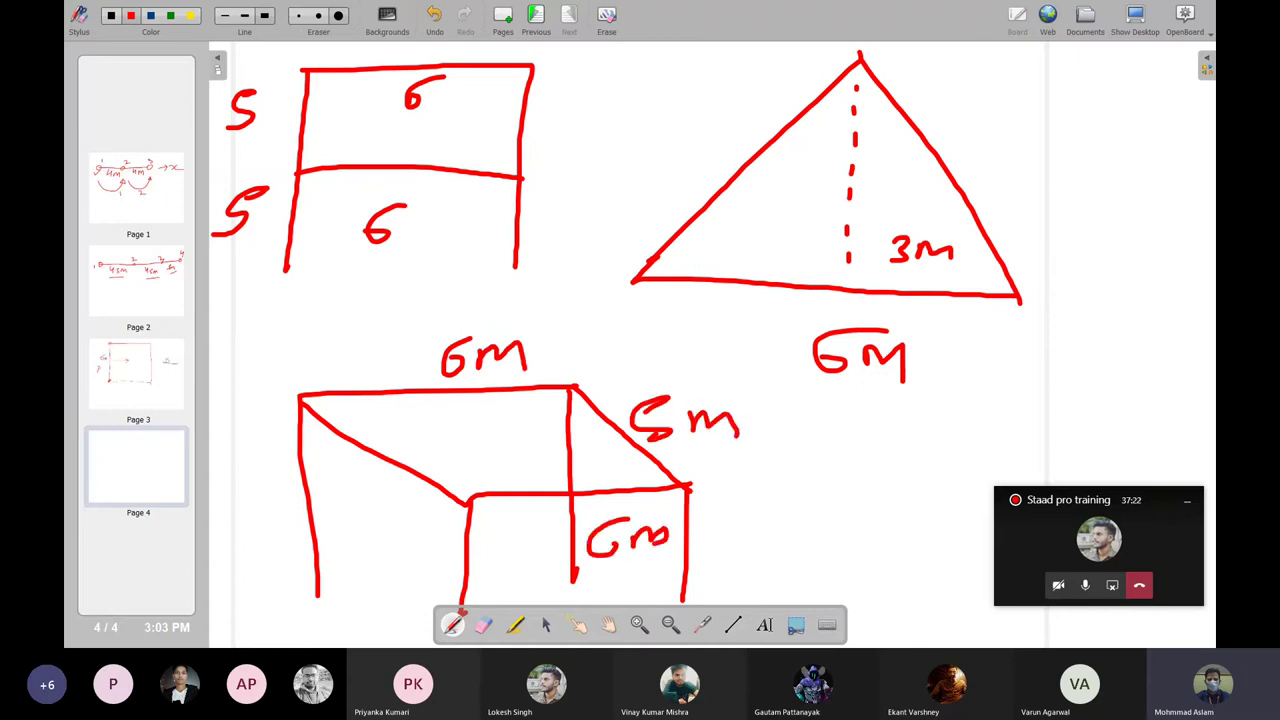
mouse_move(348, 472)
mouse_down()
mouse_move(338, 502)
mouse_move(390, 478)
mouse_move(418, 492)
mouse_up()
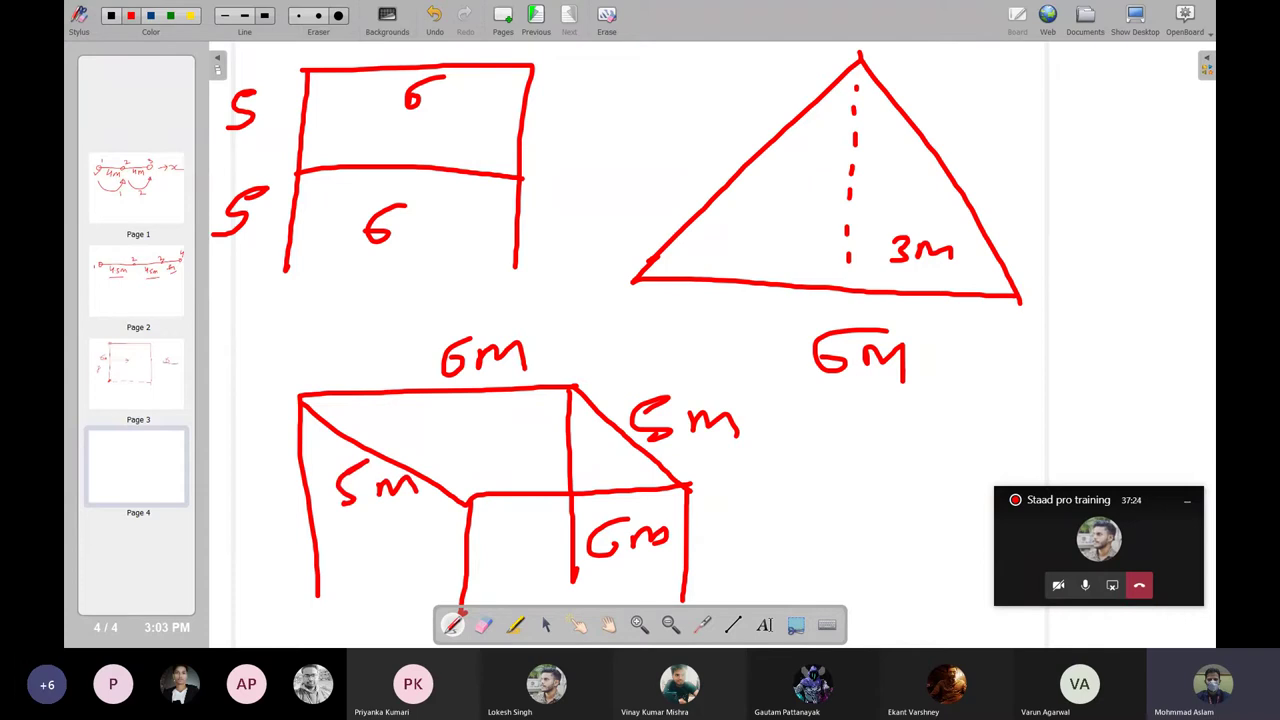
drag(238, 502, 236, 540)
mouse_move(266, 504)
mouse_down()
mouse_move(262, 534)
mouse_move(308, 540)
mouse_up()
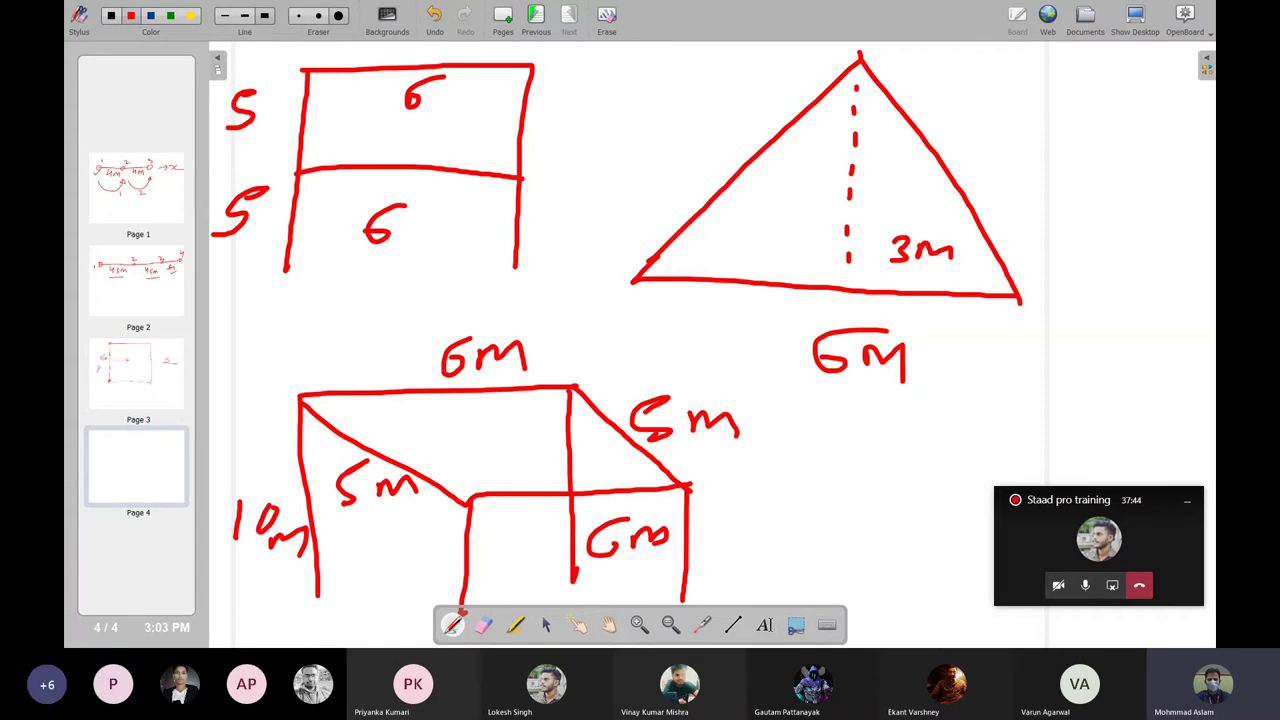
Mark the two-storey frame's bottom-left support and middle-beam end in green
click(170, 15)
drag(286, 266, 286, 271)
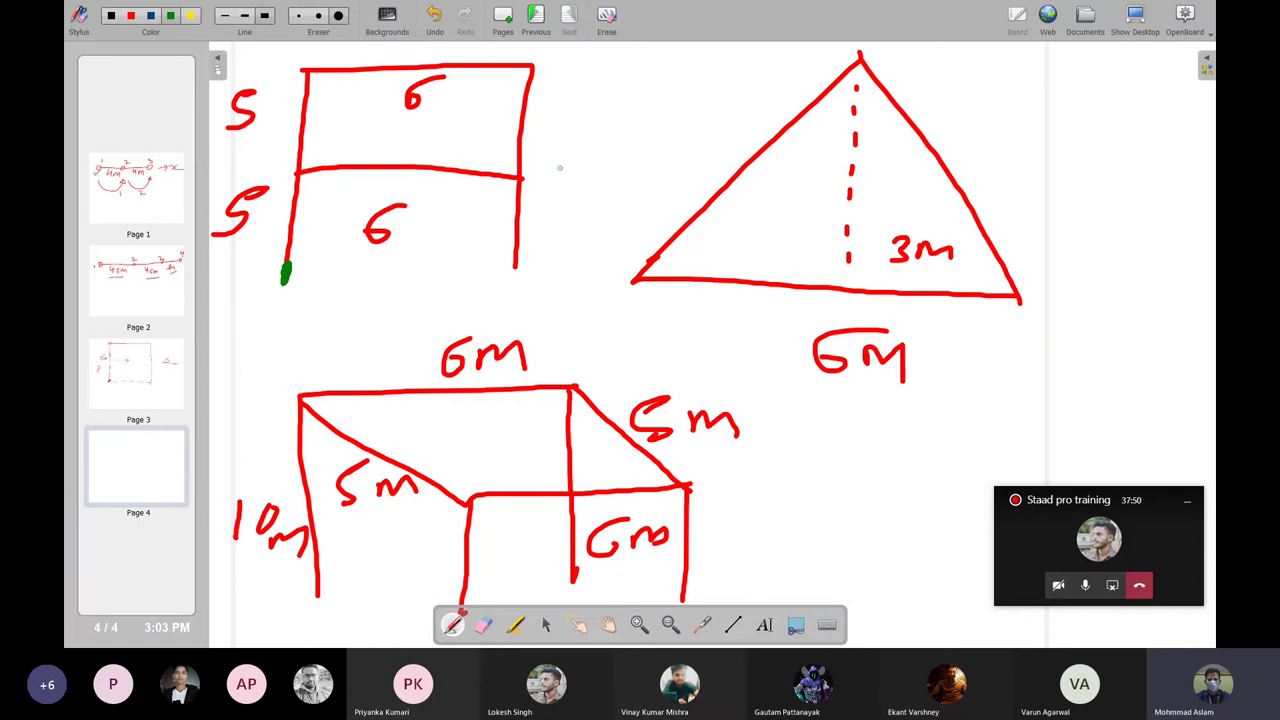
drag(524, 176, 498, 180)
drag(294, 262, 258, 280)
Delete all four old nodes and the column beam from the STAAD.Pro model
click(1135, 18)
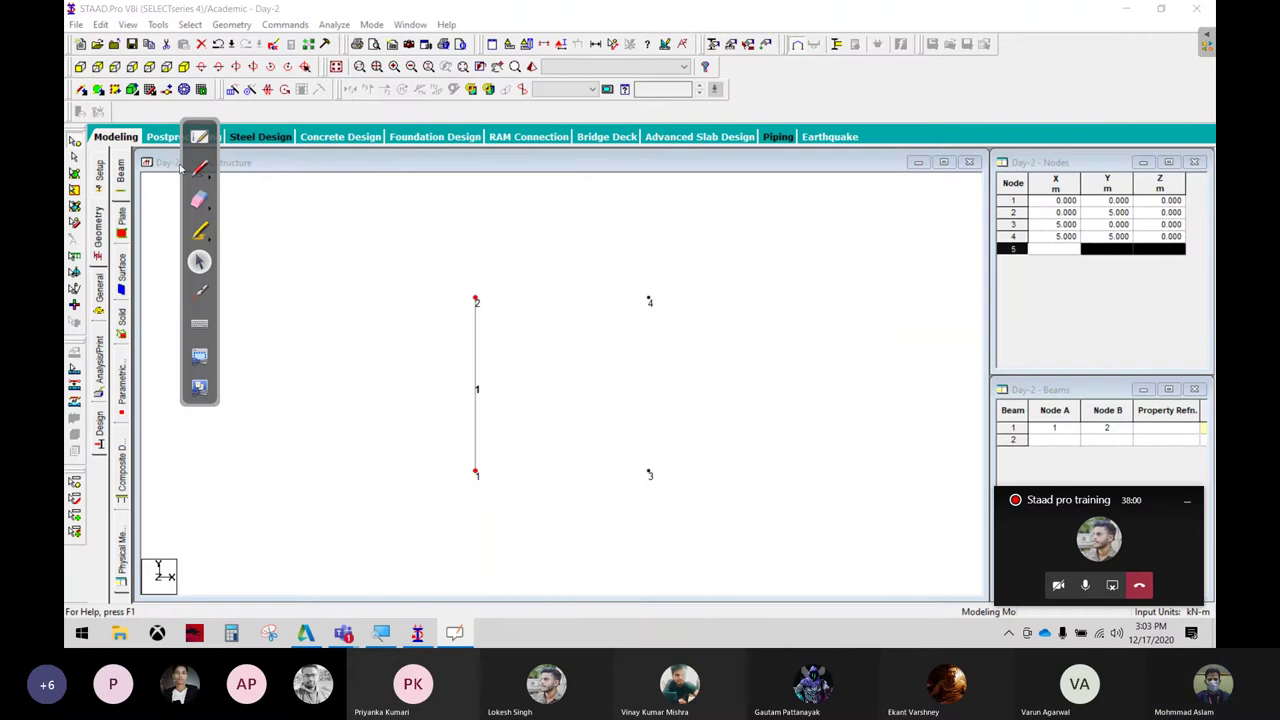
mouse_move(352, 226)
mouse_down()
mouse_move(583, 414)
mouse_move(828, 553)
mouse_up()
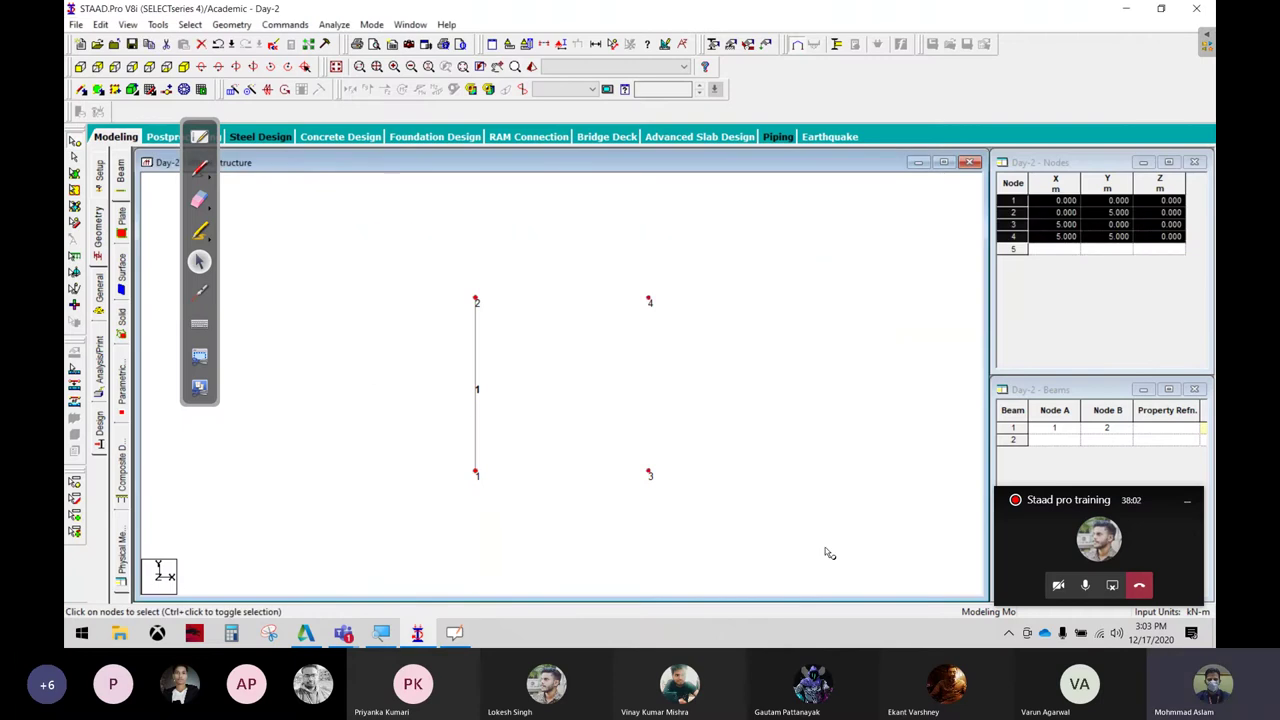
key(Delete)
key(Return)
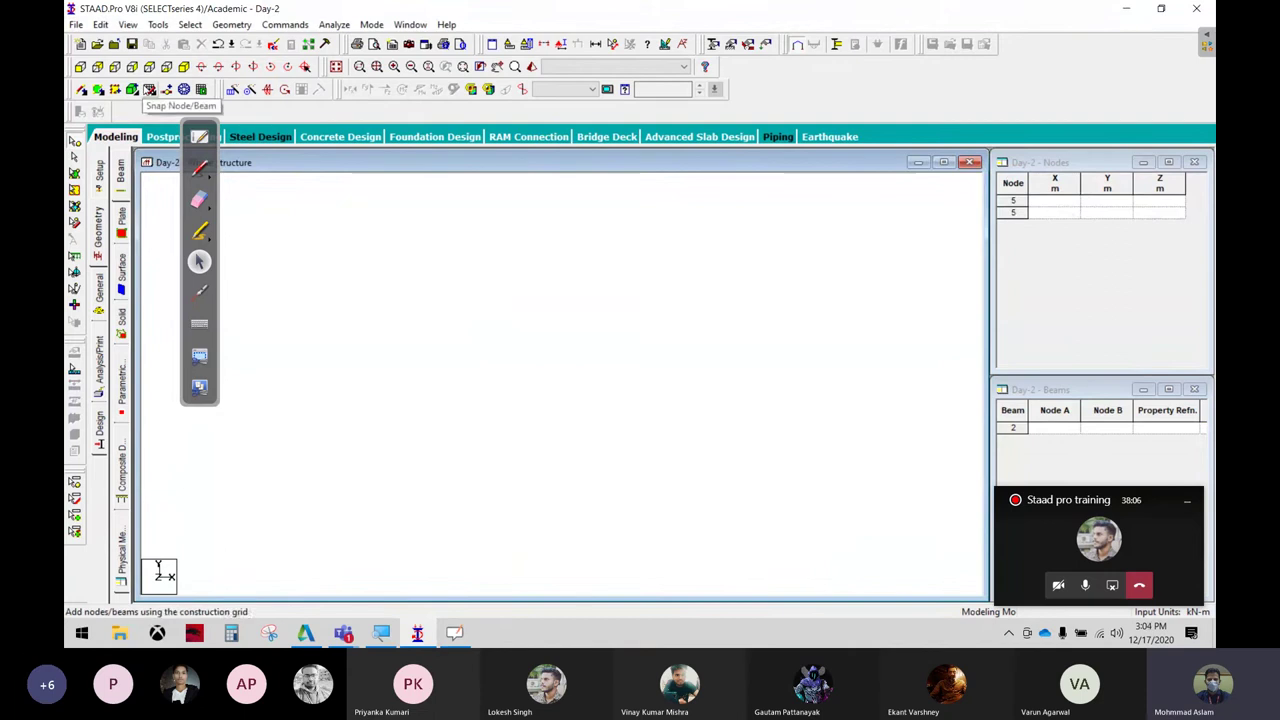
Place node 1 at the origin (0, 0, 0) with the construction grid and select it
click(149, 89)
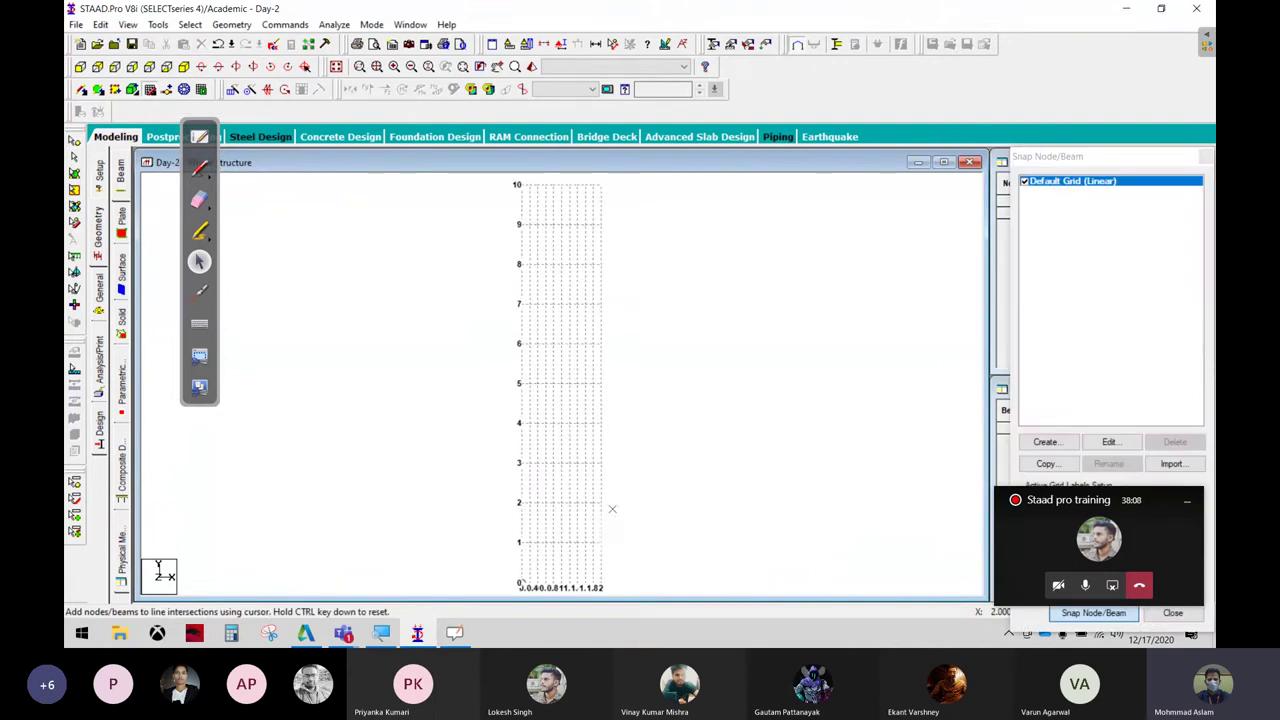
scroll(737, 329, down, 3)
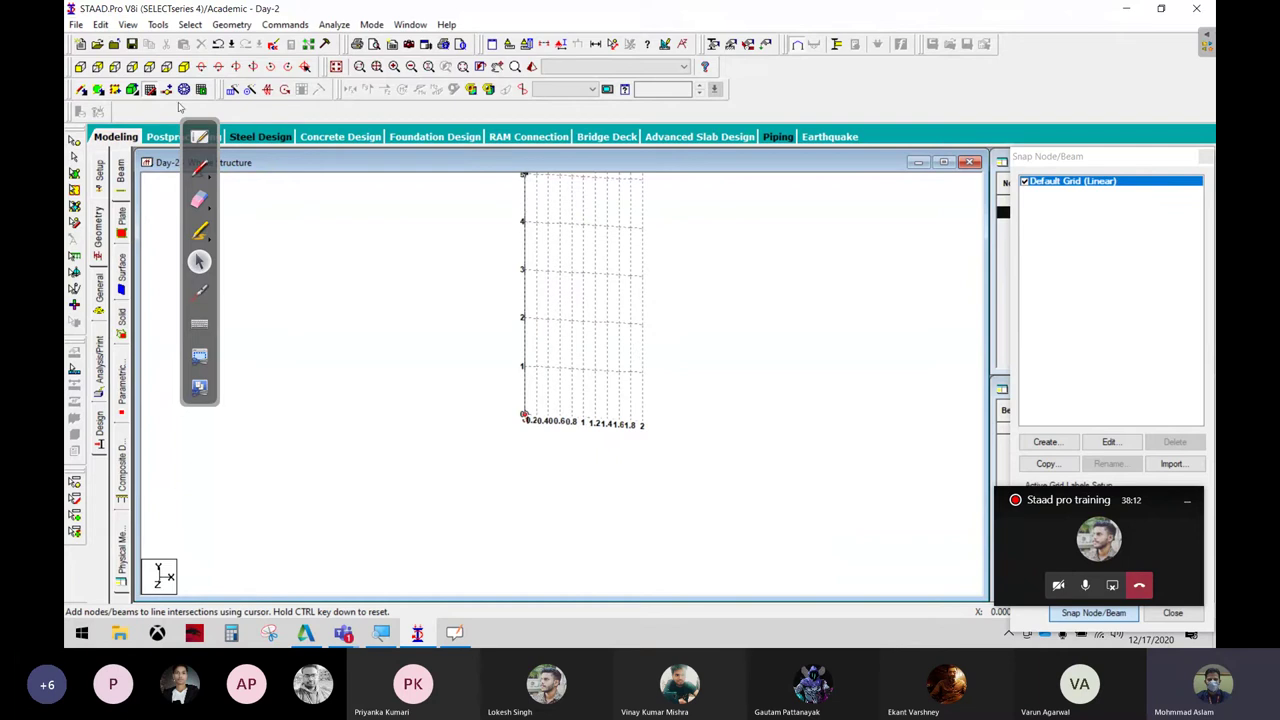
click(152, 89)
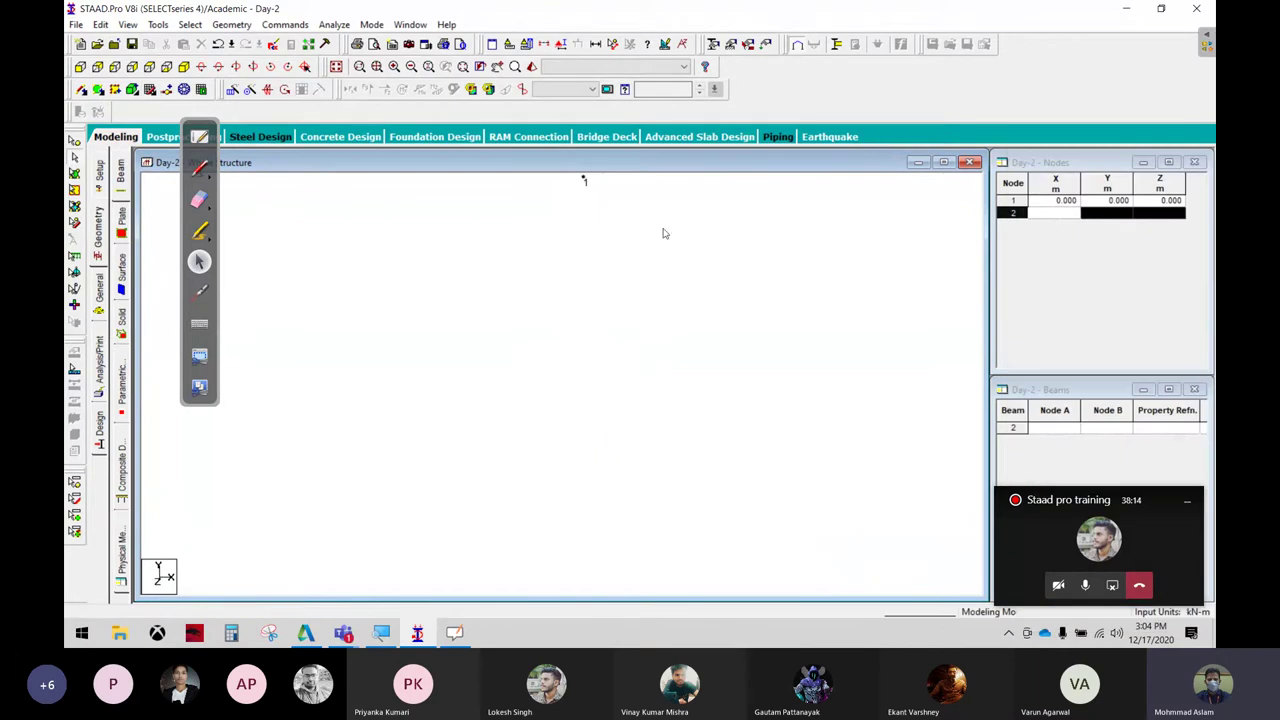
middle_drag(662, 233, 611, 400)
click(74, 141)
click(533, 349)
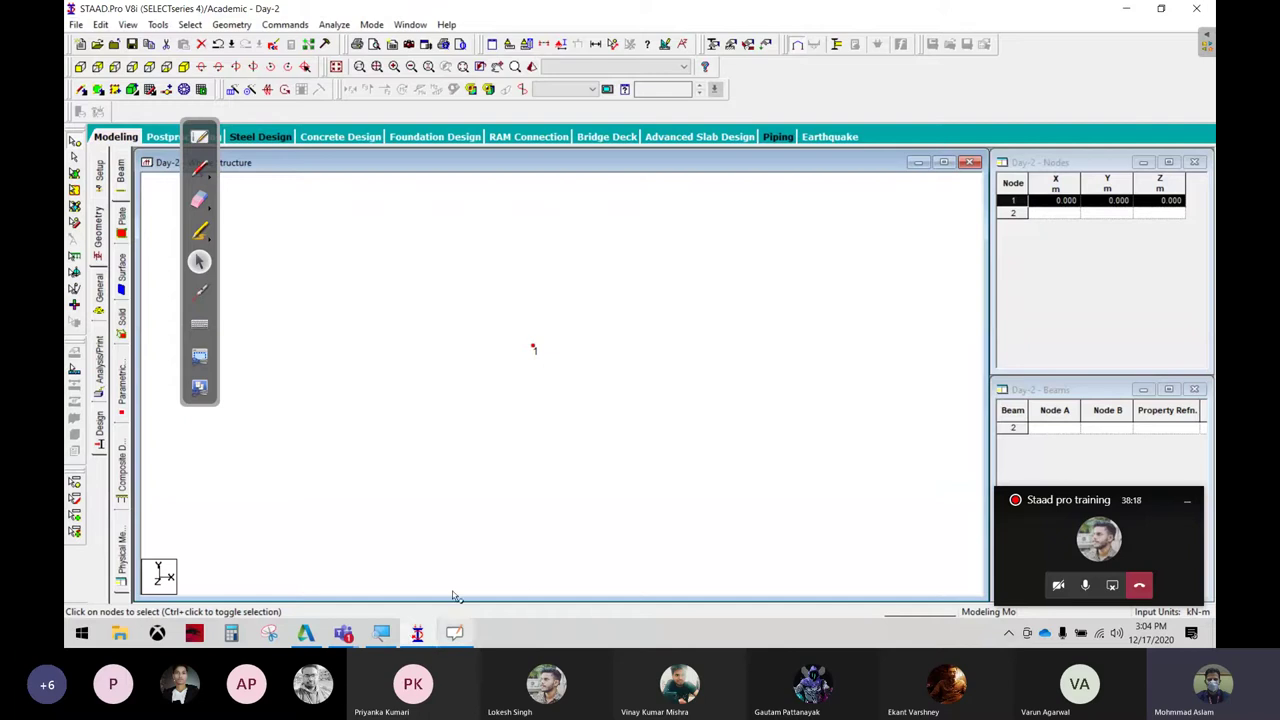
Draw a green upward arrow labelled y on whiteboard page 4, then return to STAAD.Pro
click(199, 137)
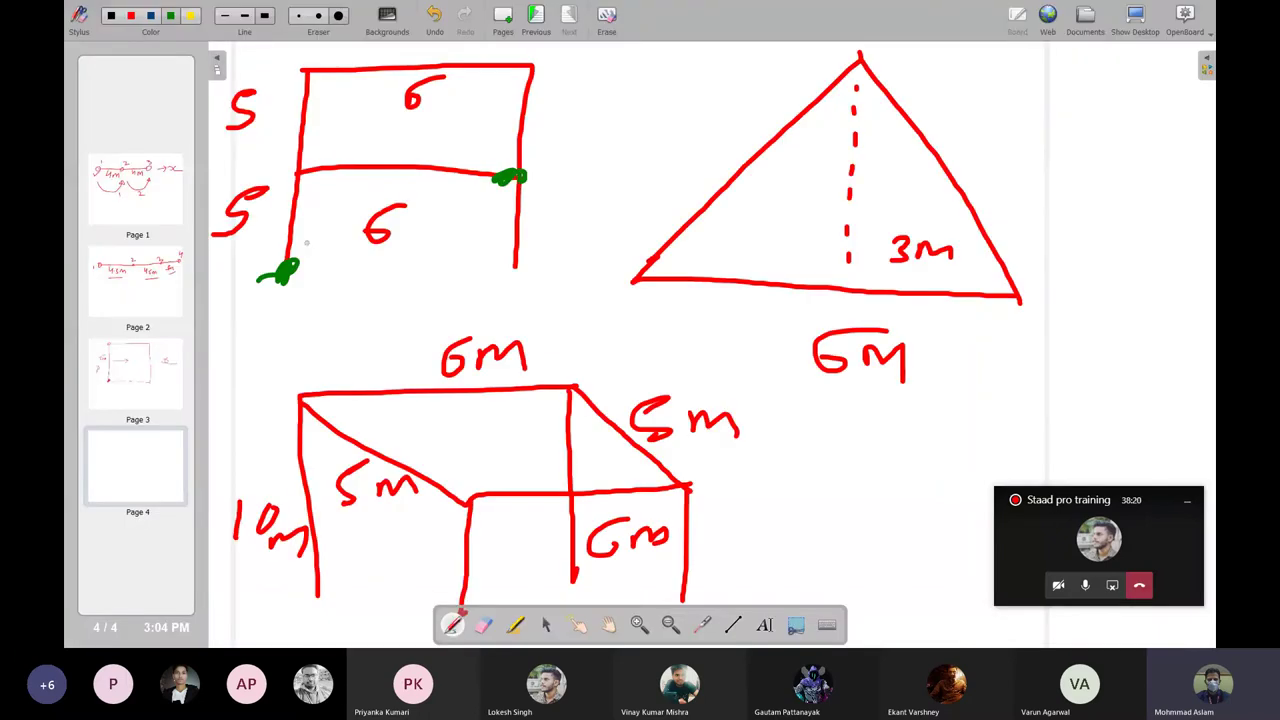
mouse_move(600, 138)
mouse_down()
mouse_move(582, 274)
mouse_move(610, 164)
mouse_up()
mouse_move(592, 78)
mouse_down()
mouse_move(622, 80)
mouse_move(620, 126)
mouse_up()
drag(626, 104, 660, 84)
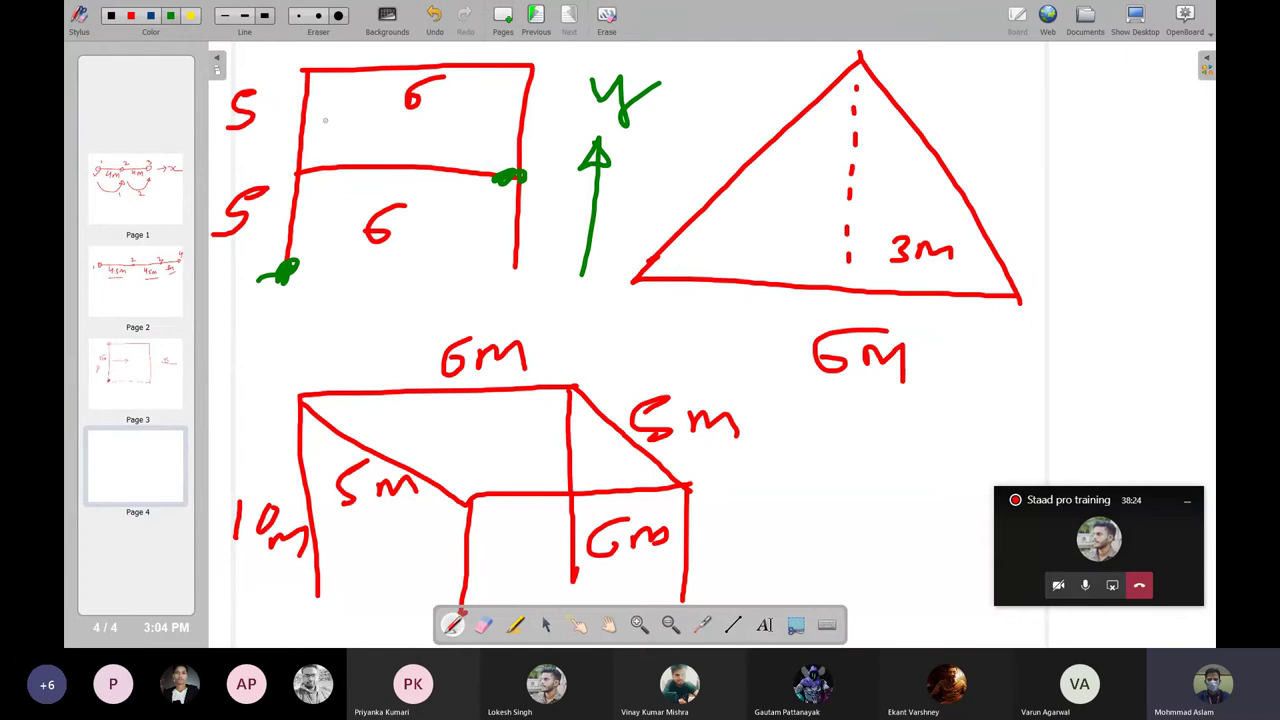
click(1134, 18)
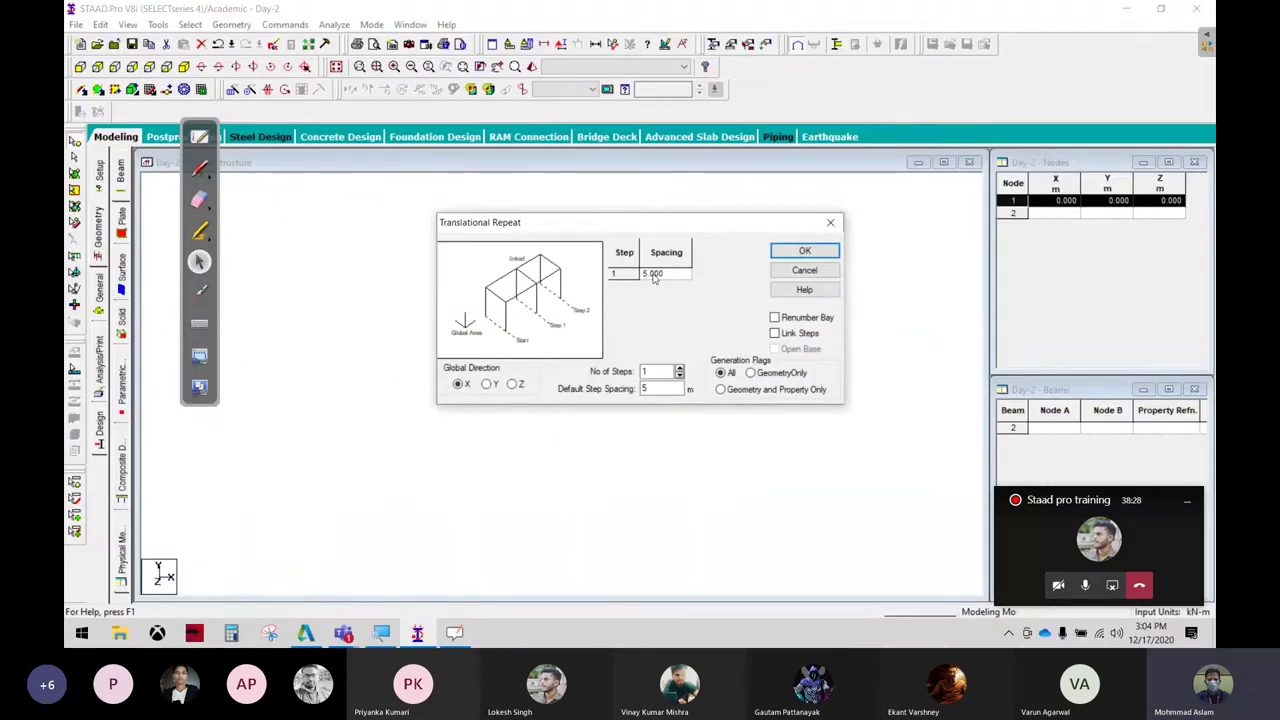
Repeat node 1 along global Y in 2 steps of 5 m, adding nodes 2–3 and beams 1–2
drag(640, 224, 668, 108)
click(506, 261)
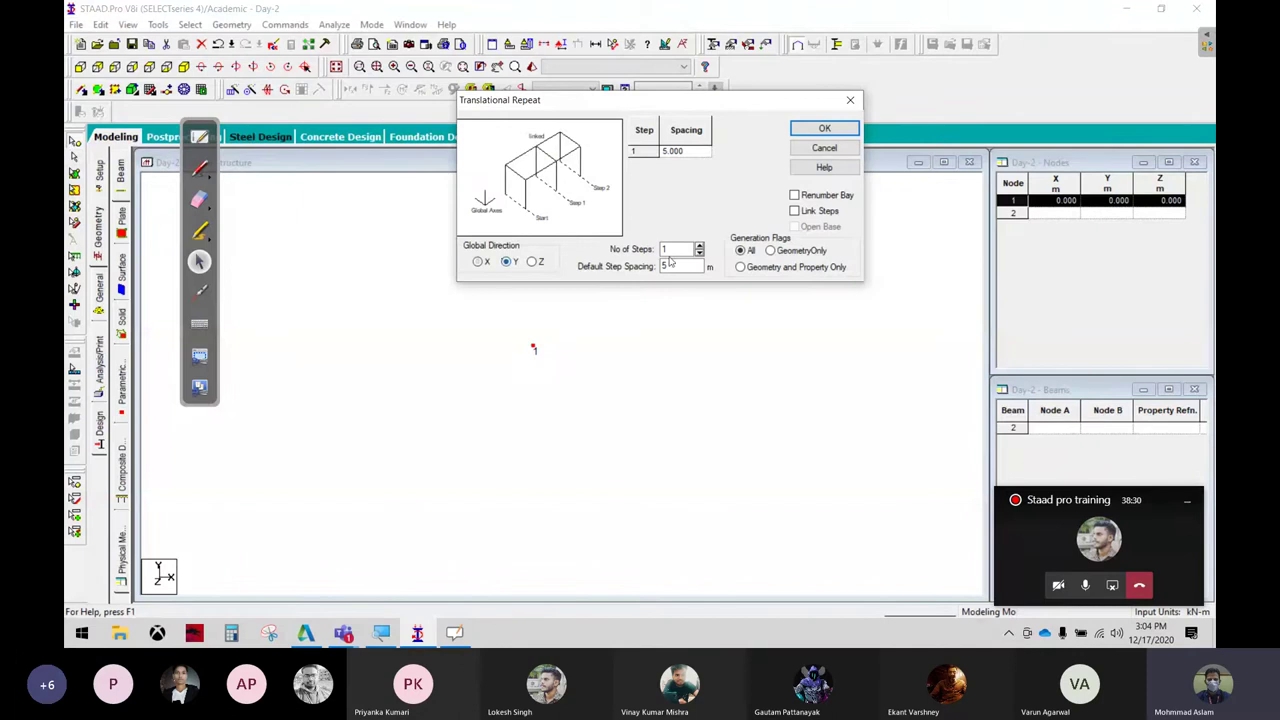
click(699, 245)
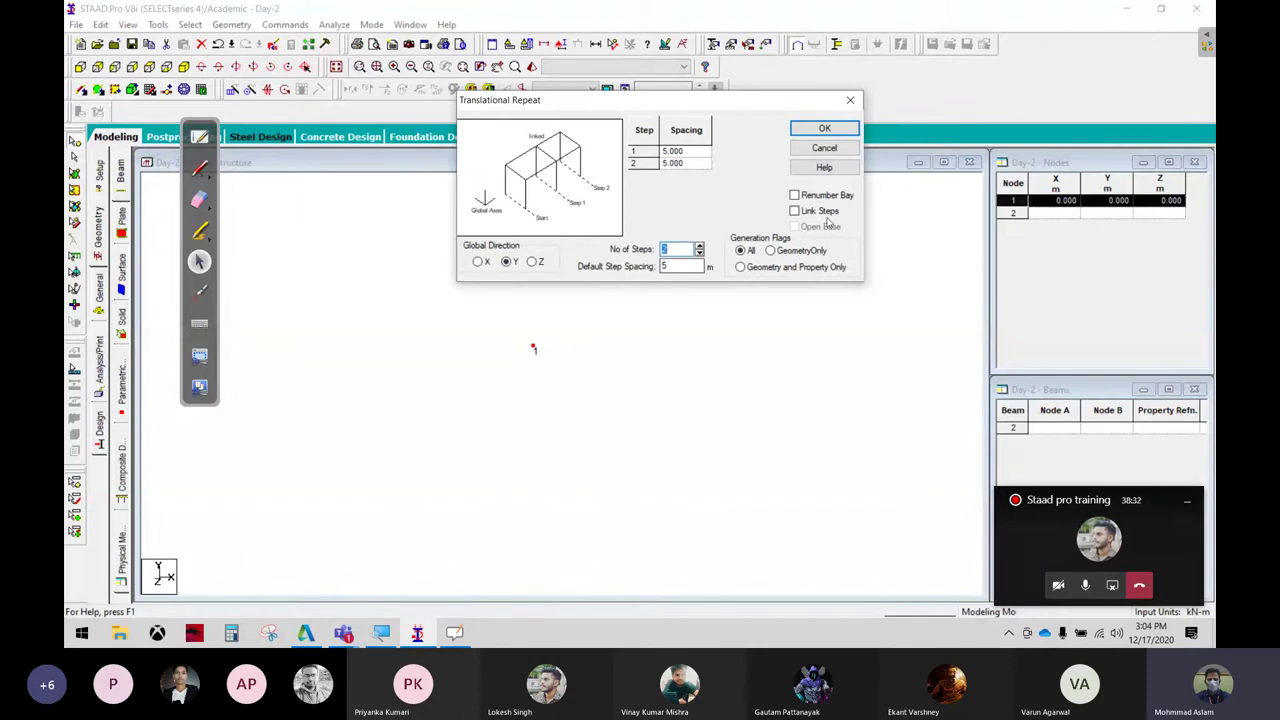
click(824, 128)
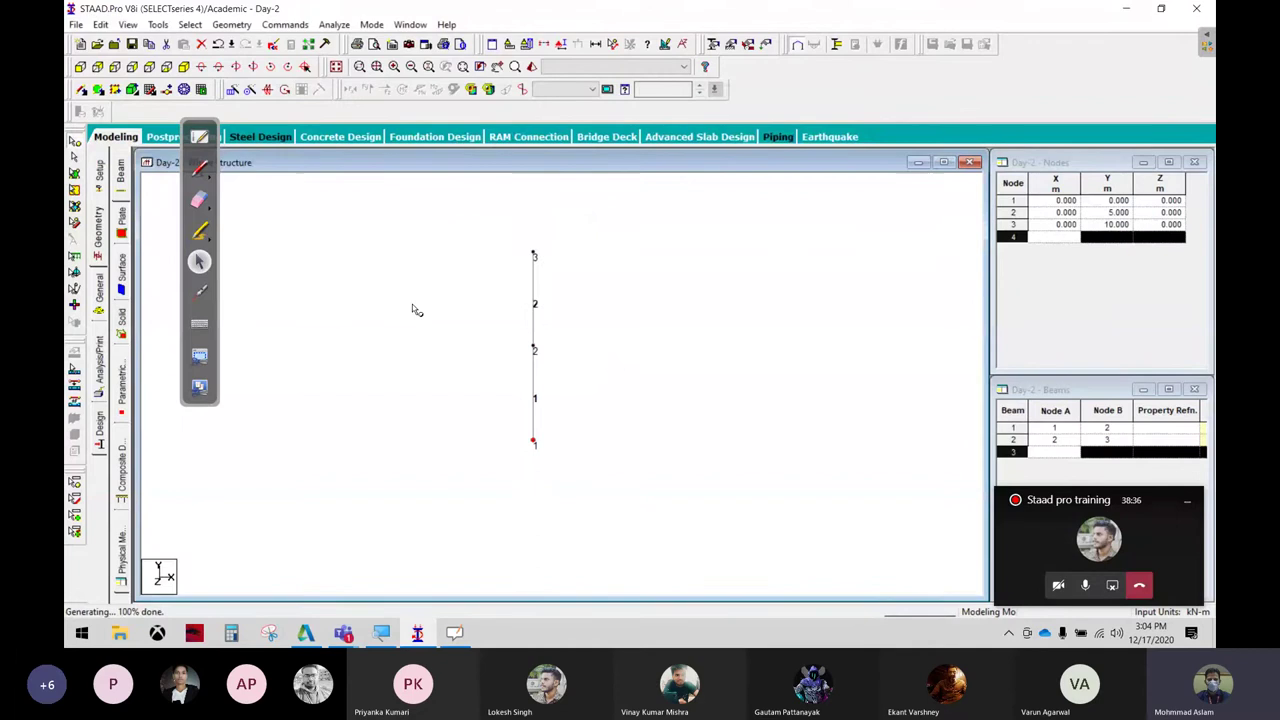
Repeat both column beams 6 m along X with Link Steps and Open Base enabled
drag(460, 194, 651, 526)
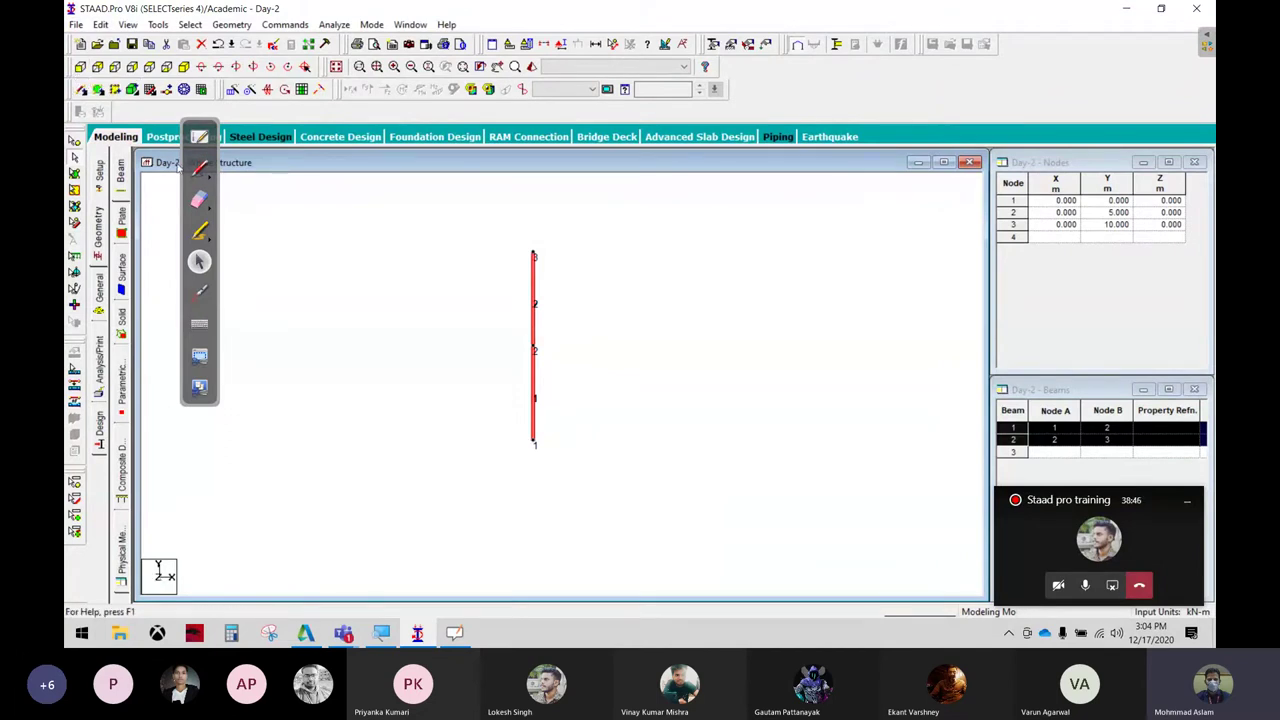
click(232, 89)
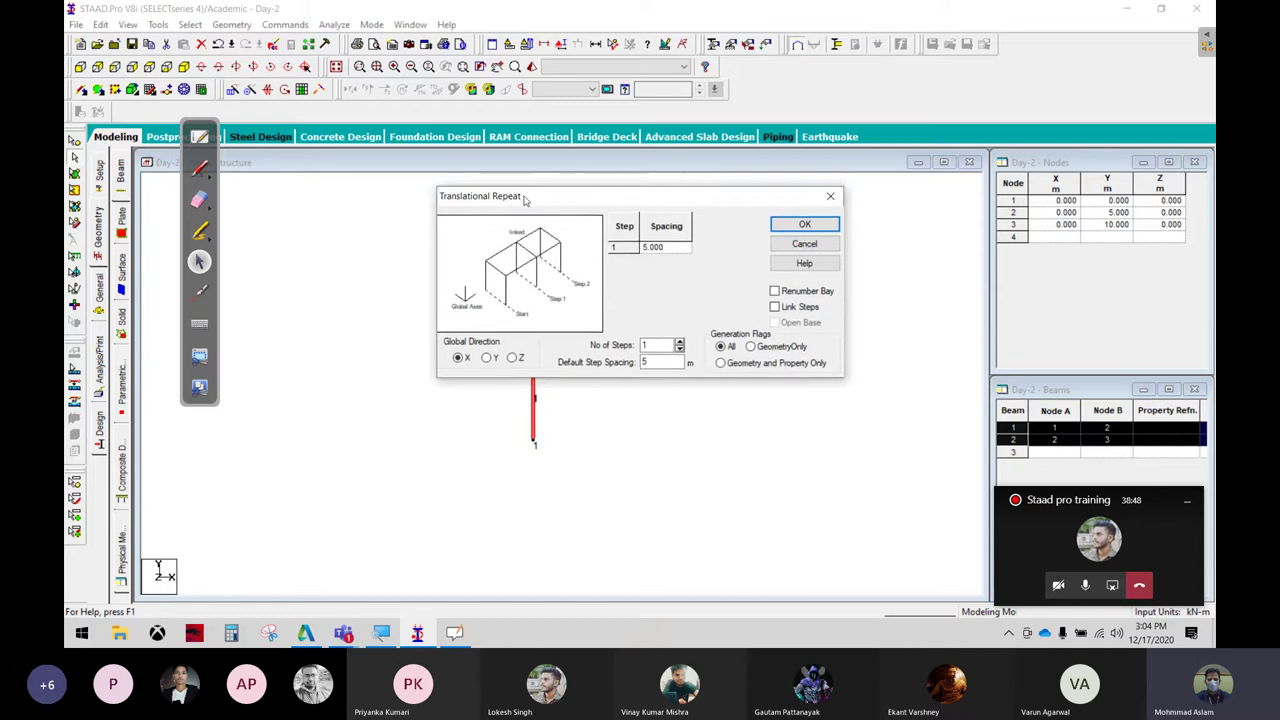
drag(524, 200, 503, 46)
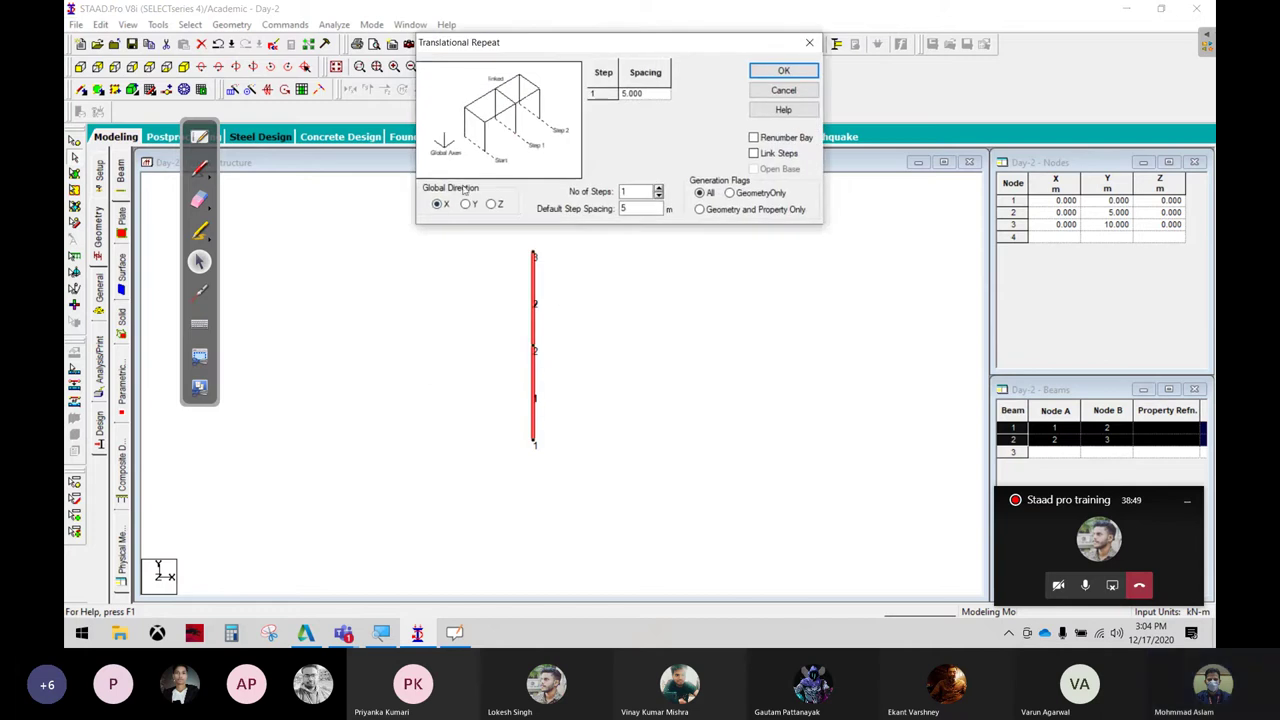
double_click(638, 208)
text(6)
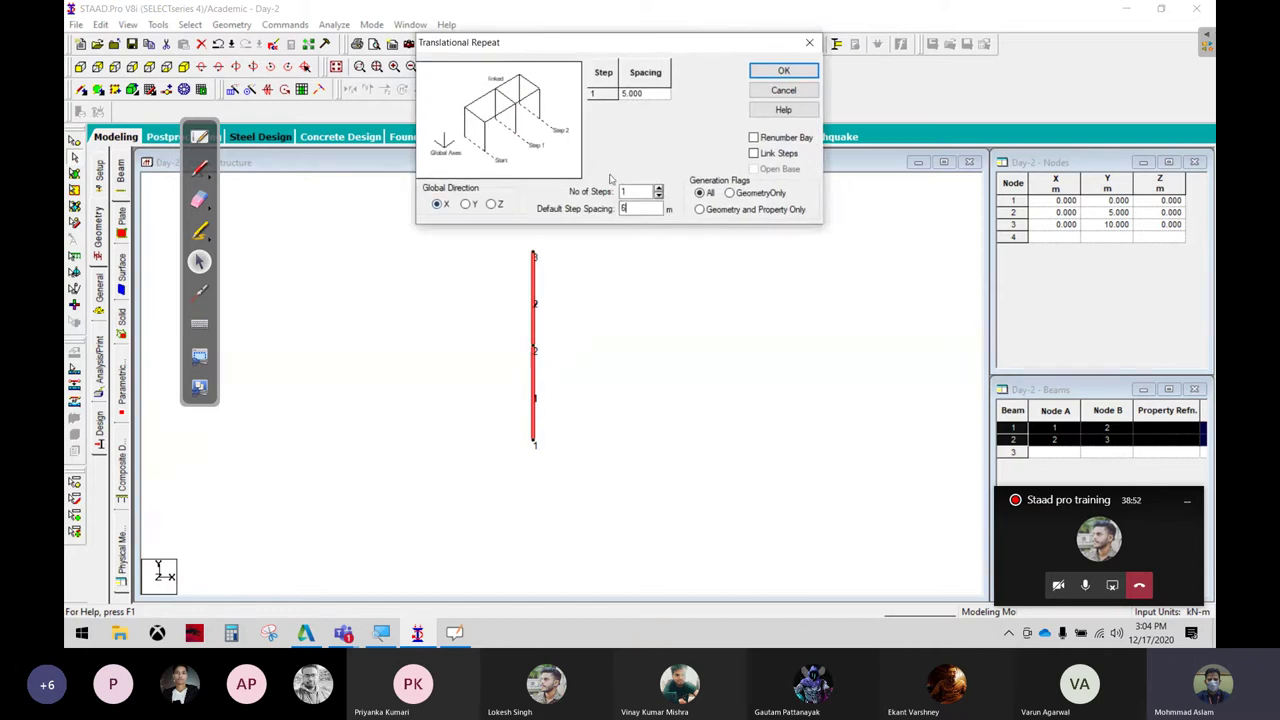
click(777, 153)
click(200, 137)
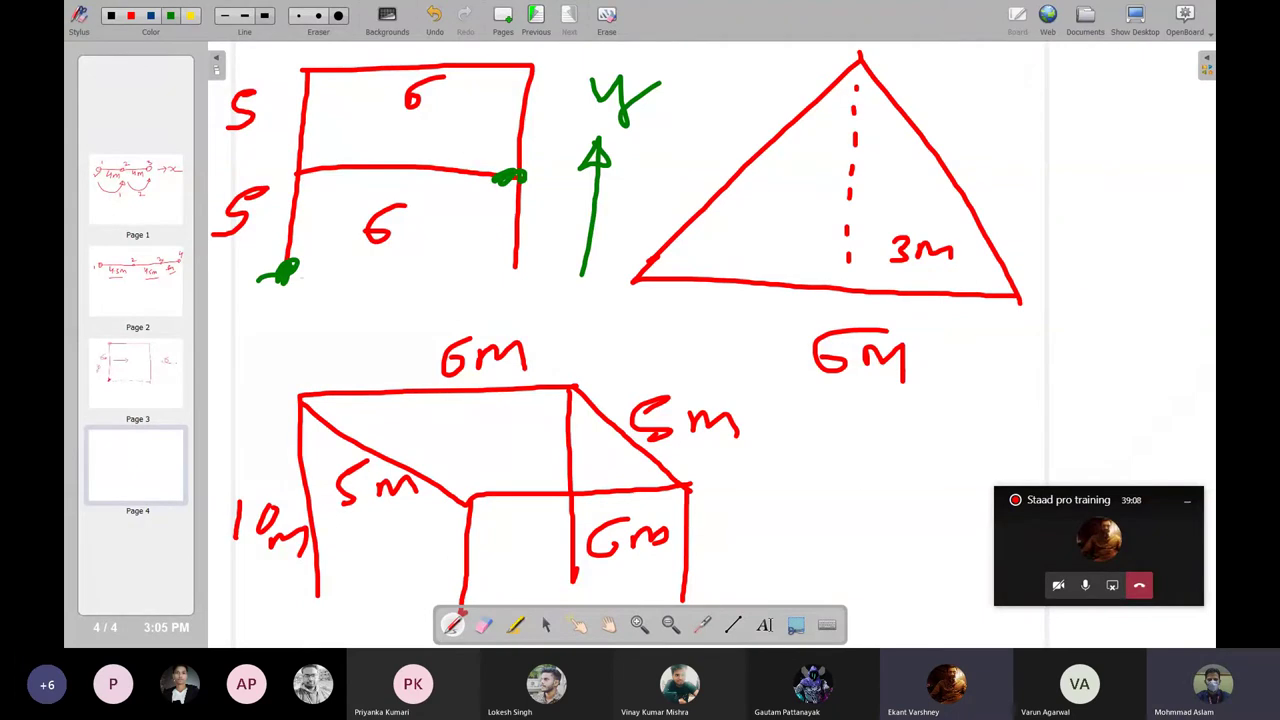
click(1135, 14)
click(765, 170)
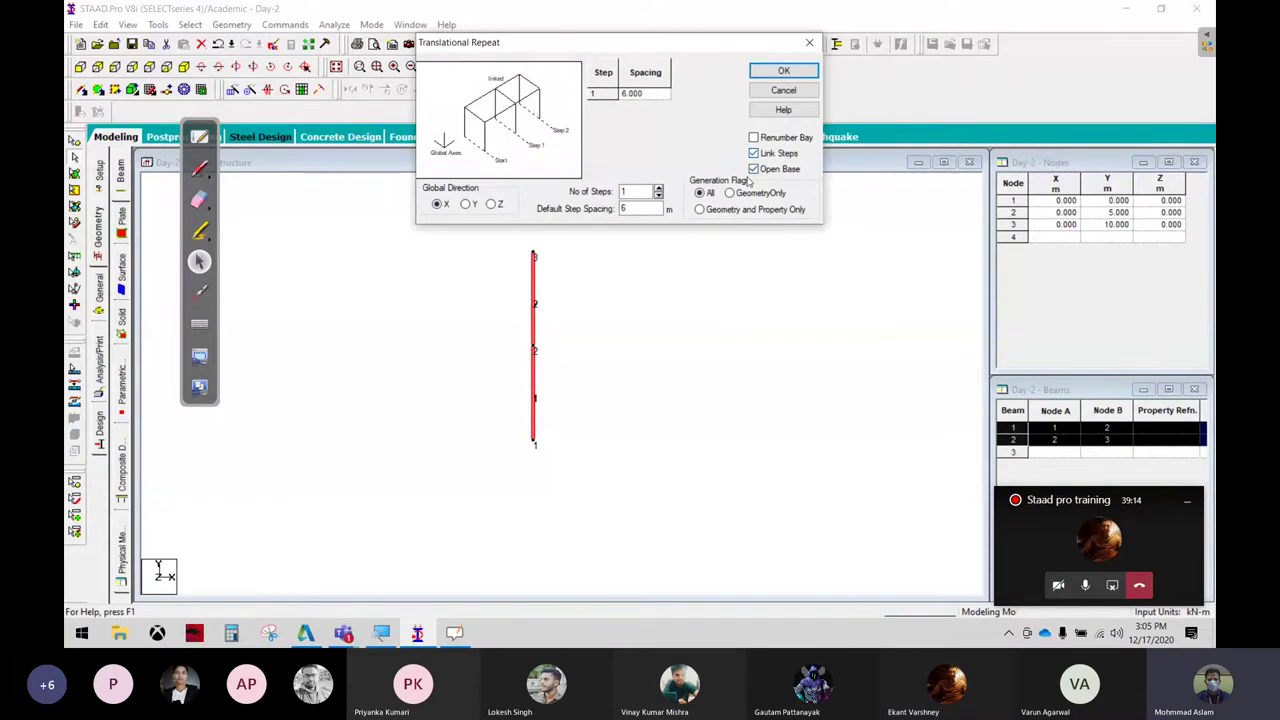
click(770, 72)
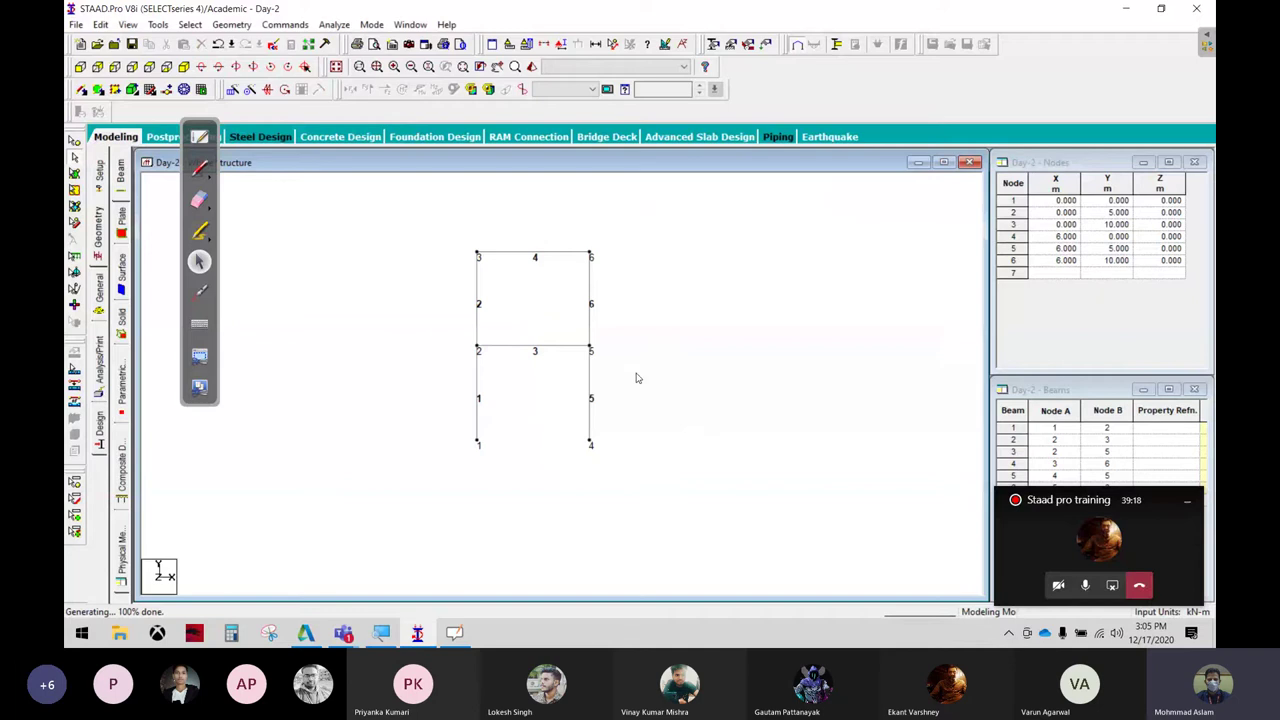
scroll(636, 378, up, 1)
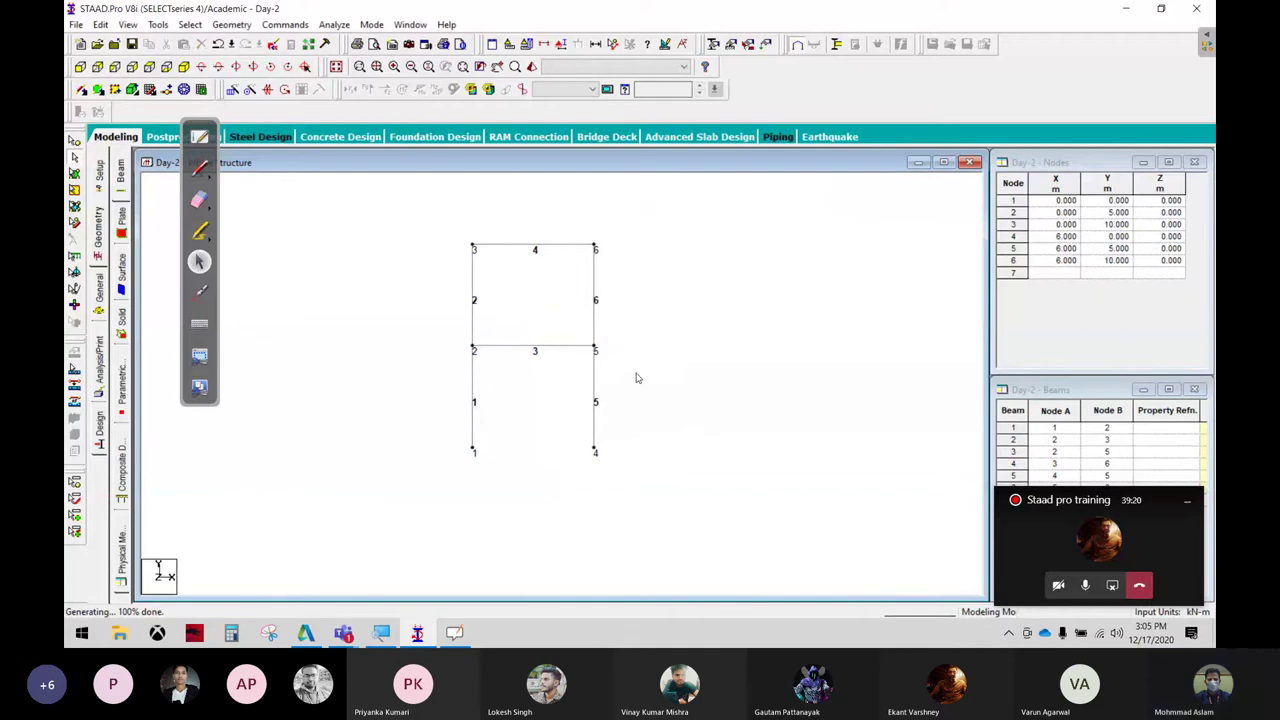
scroll(636, 378, down, 2)
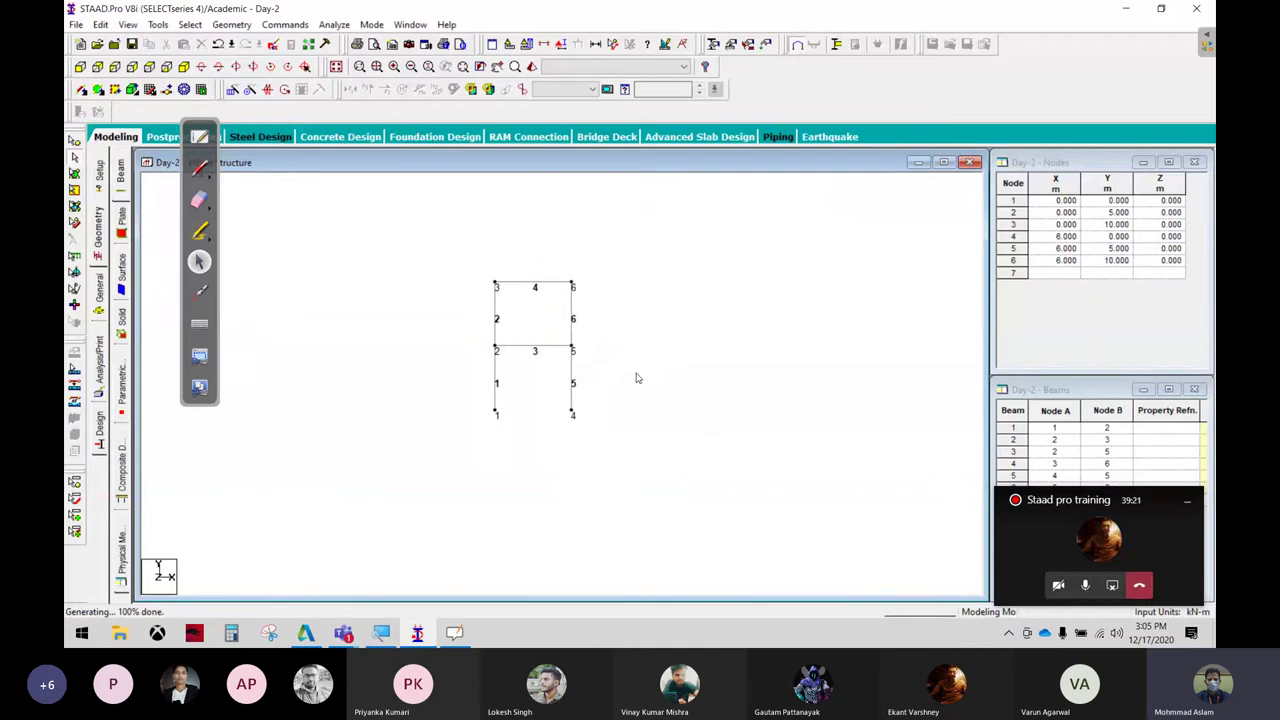
click(455, 640)
click(455, 632)
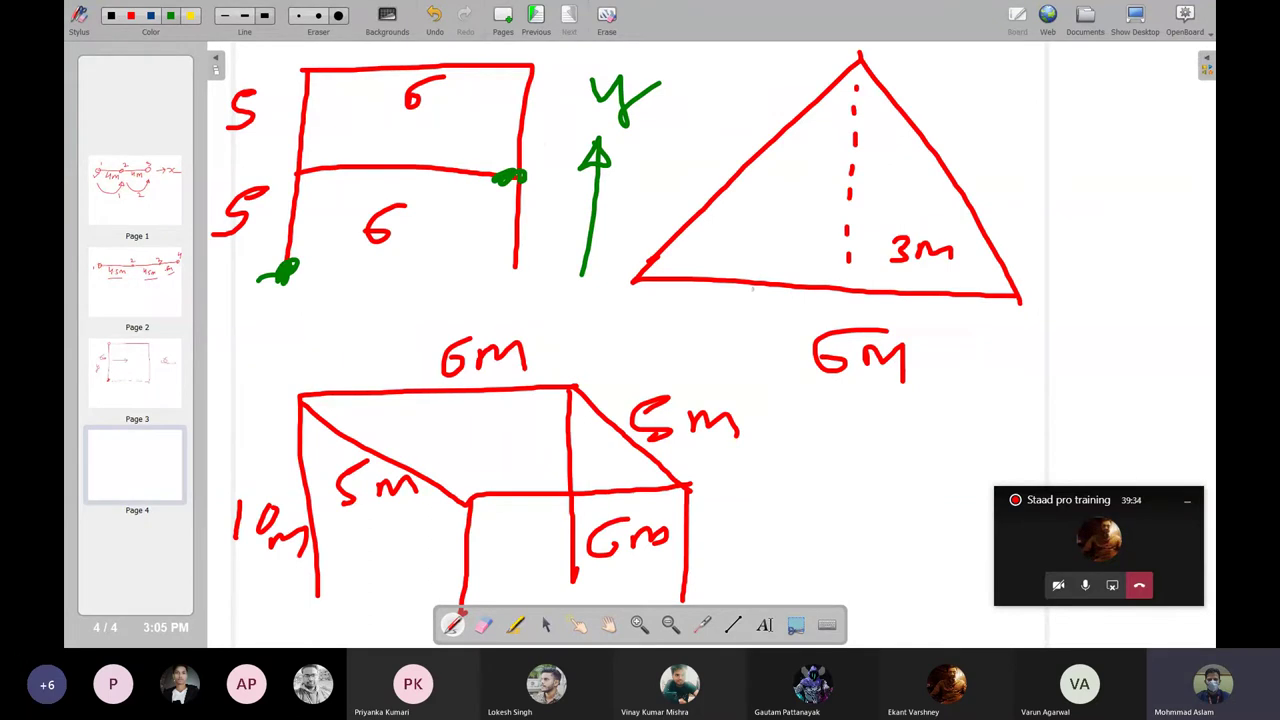
Delete the entire existing frame and re-enter node 1 at the origin
click(1140, 18)
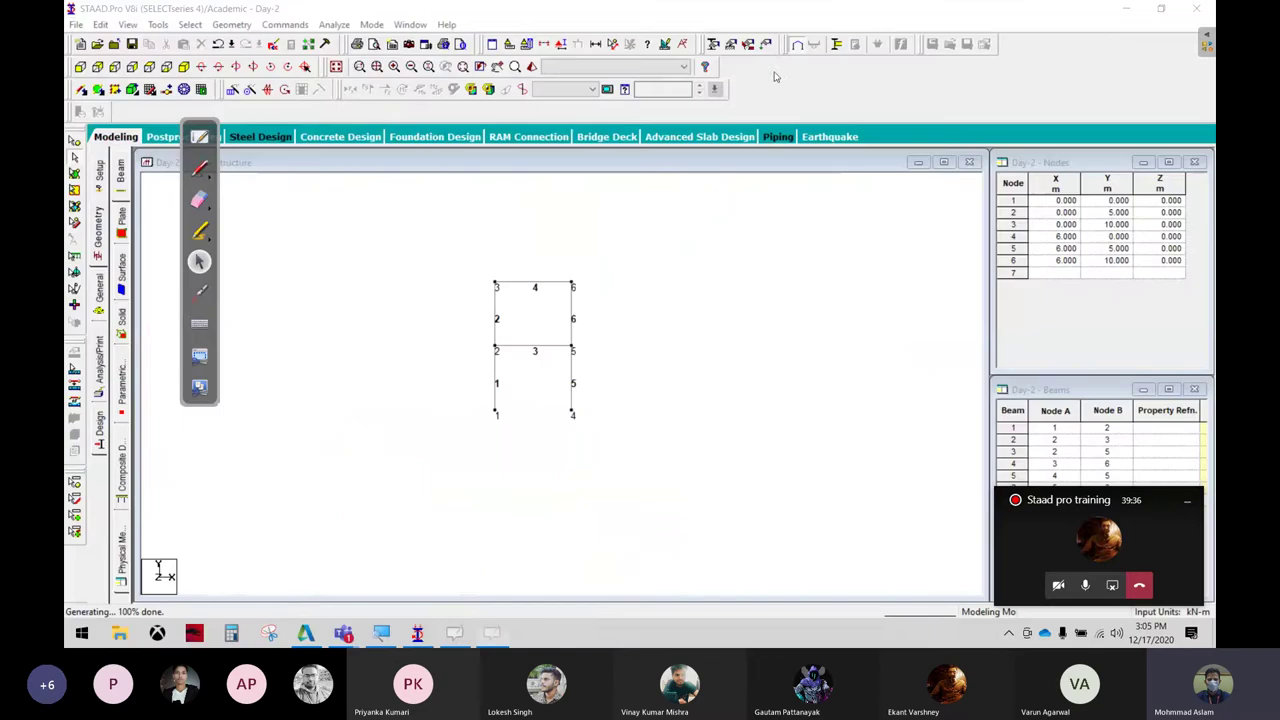
drag(392, 216, 621, 470)
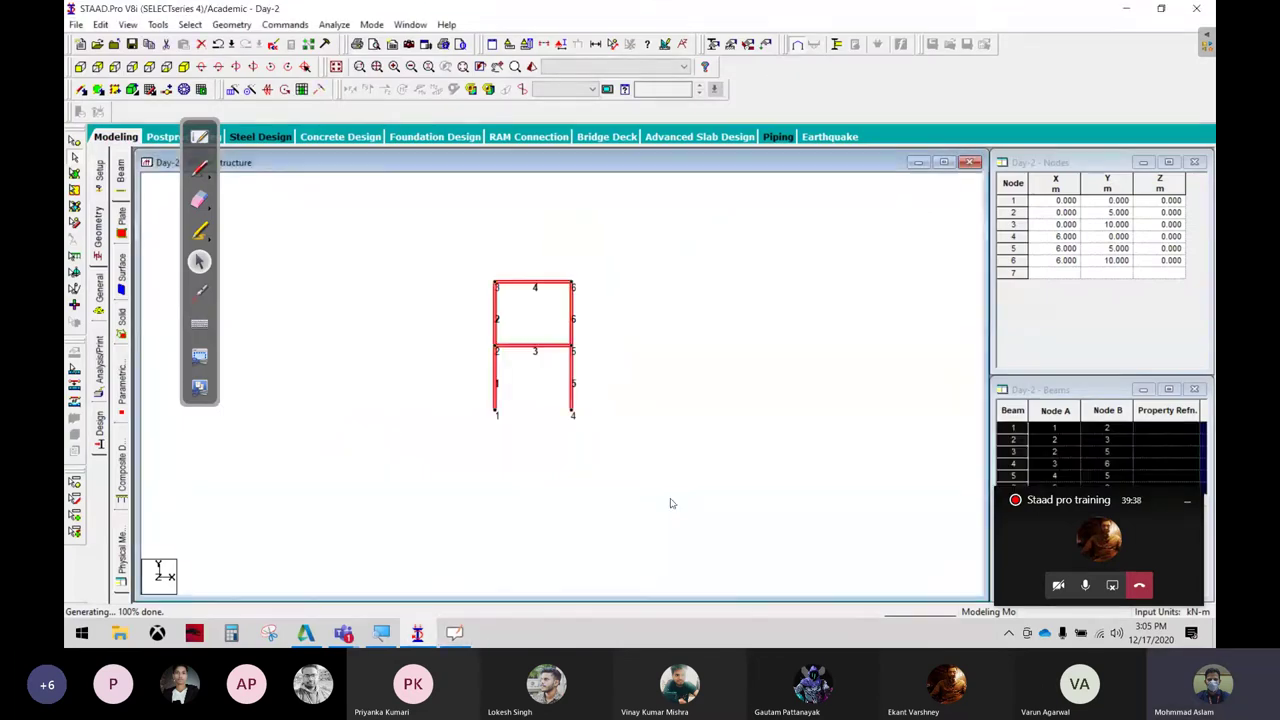
key(Delete)
key(Return)
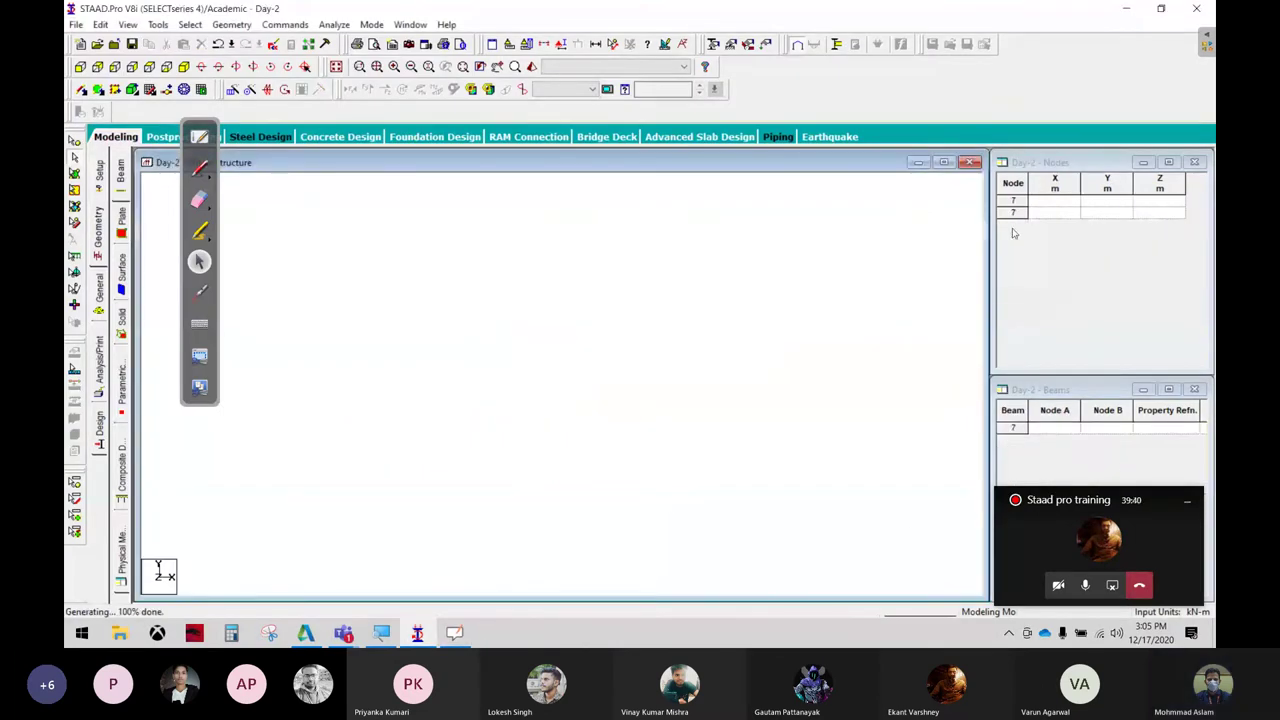
click(1047, 203)
text(0)
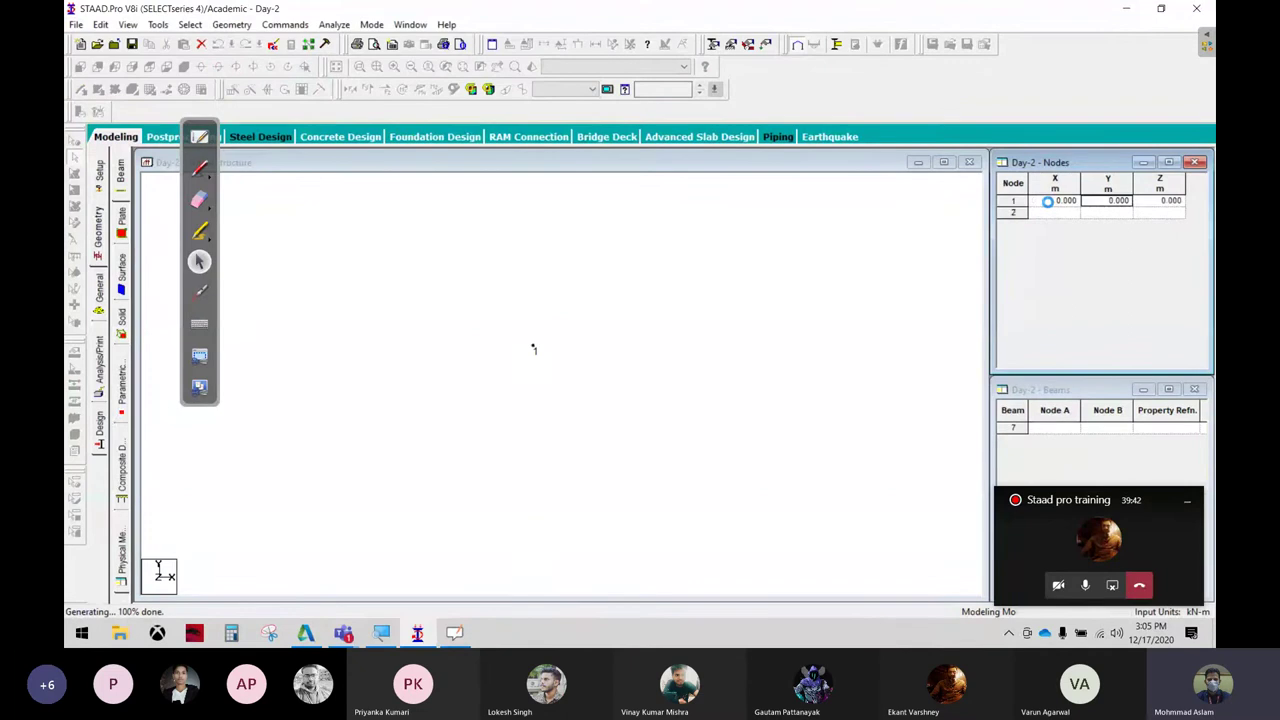
key(Tab)
key(Tab)
Repeat node 1 6 m along X with Link Steps, creating node 2 and base beam 1
click(306, 237)
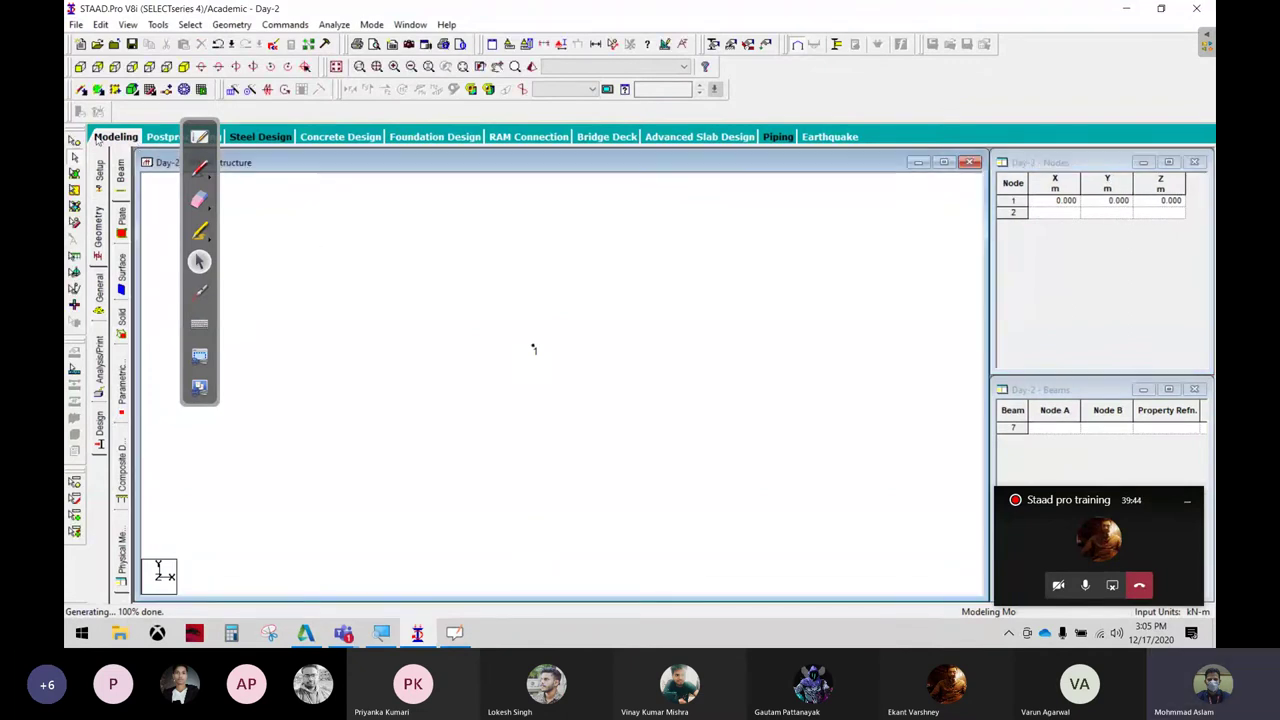
drag(510, 303, 594, 430)
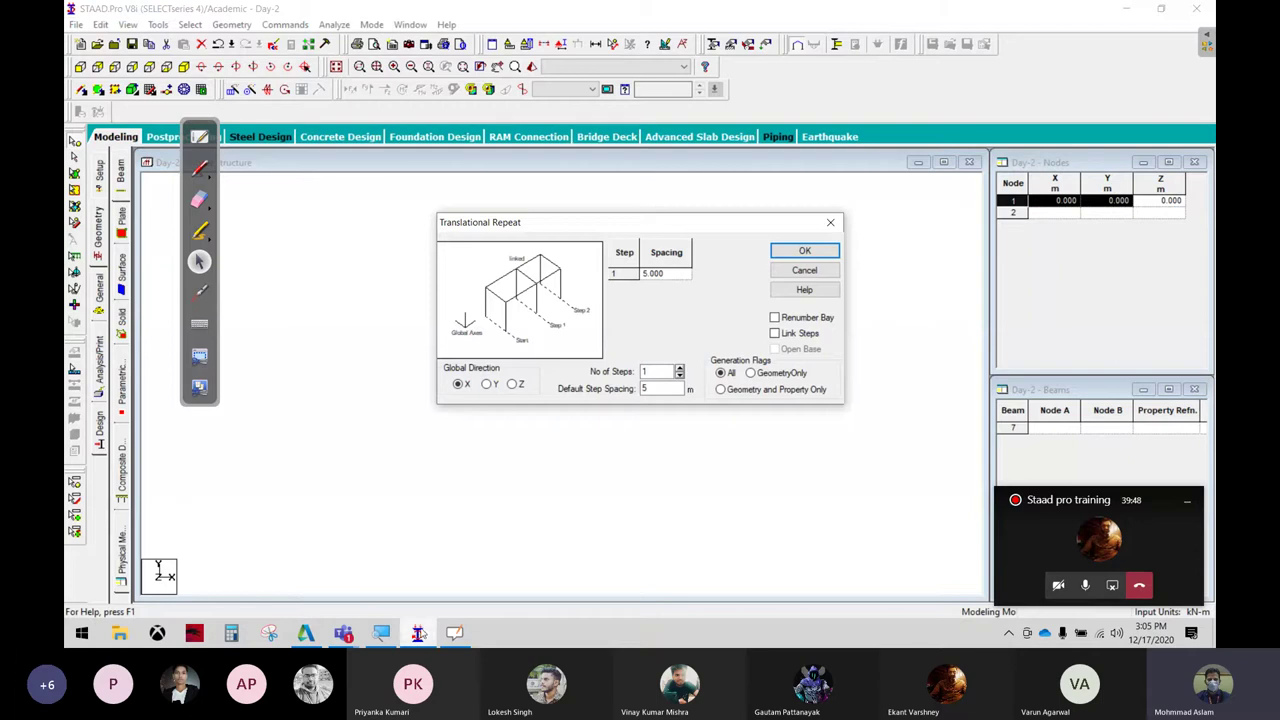
click(420, 633)
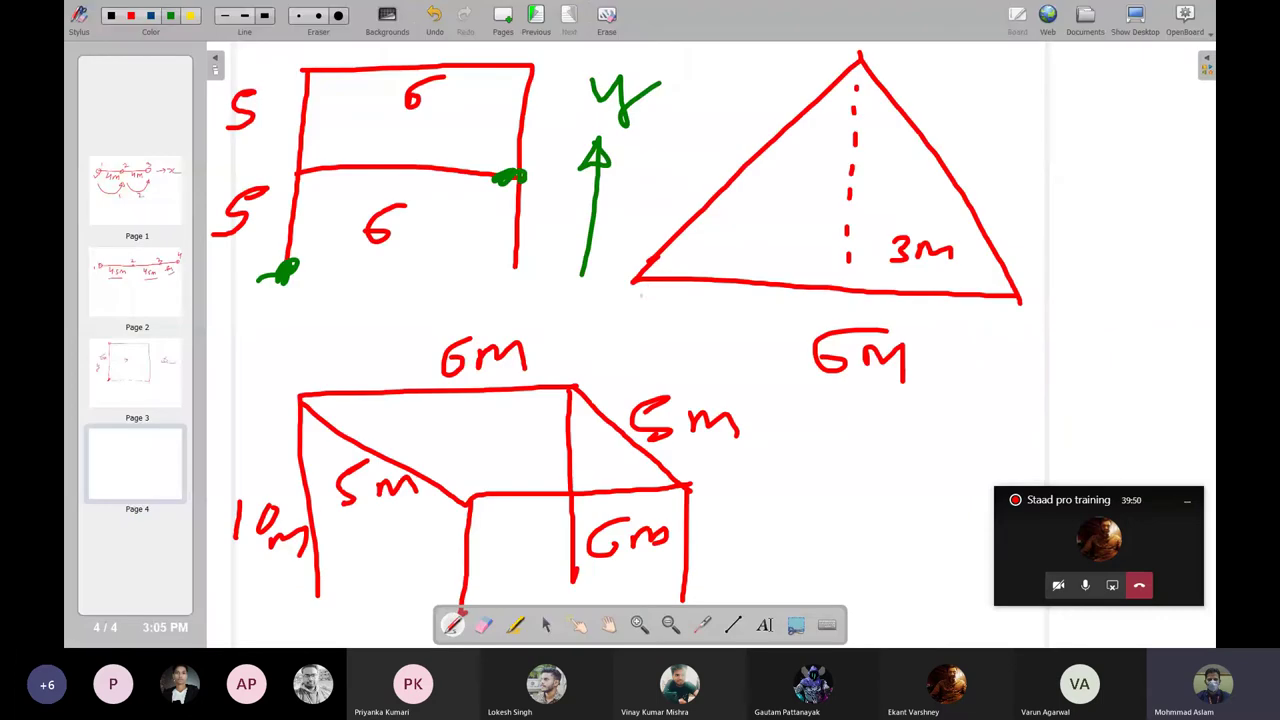
drag(638, 296, 1037, 325)
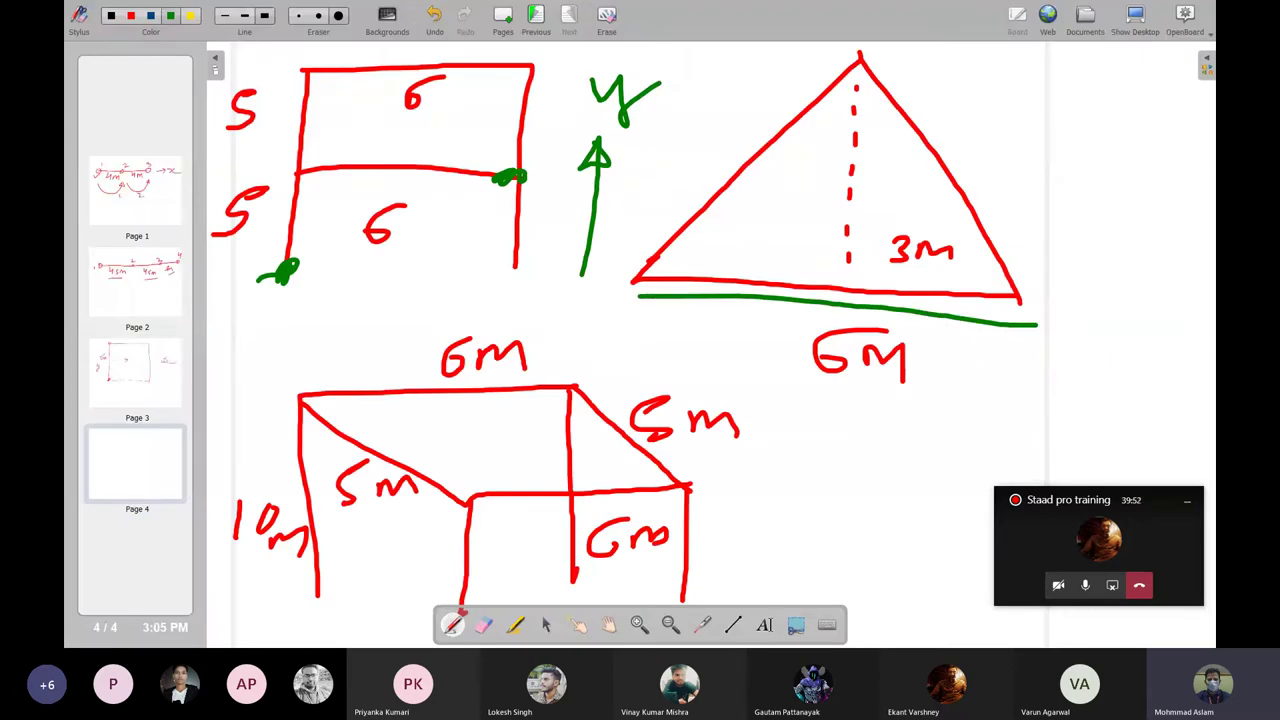
click(1123, 30)
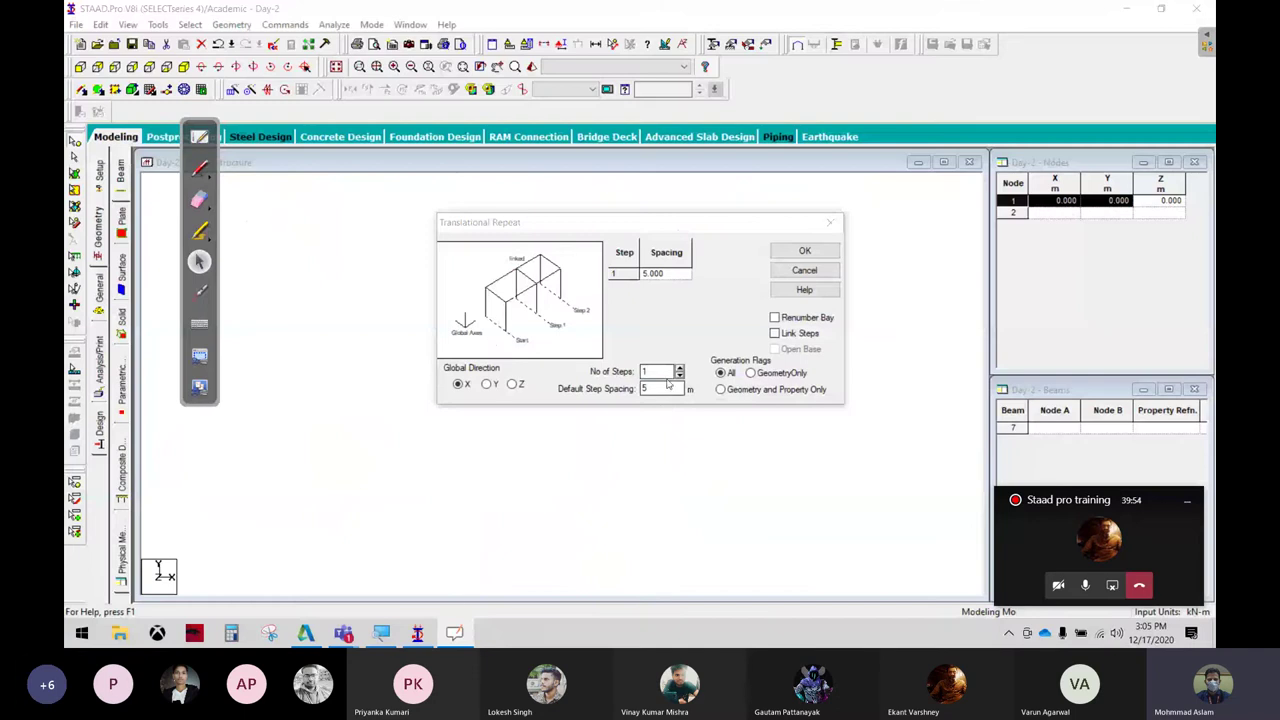
key(Tab)
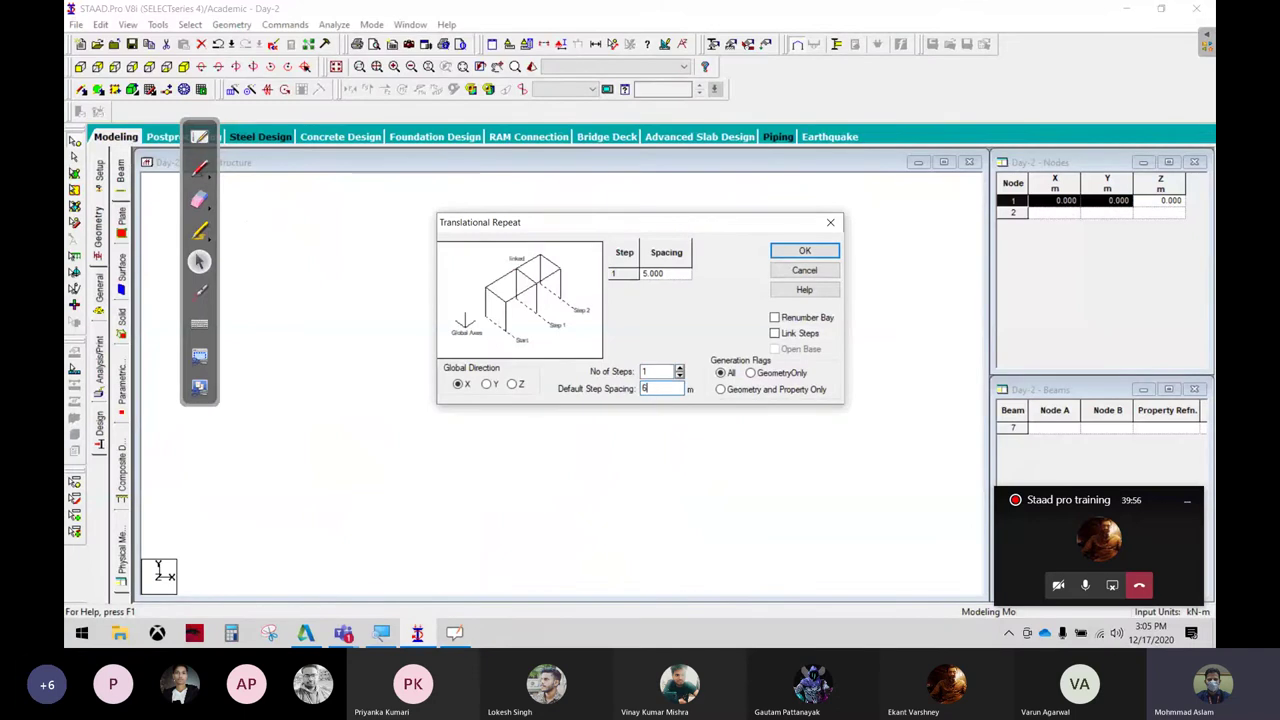
click(803, 333)
click(804, 251)
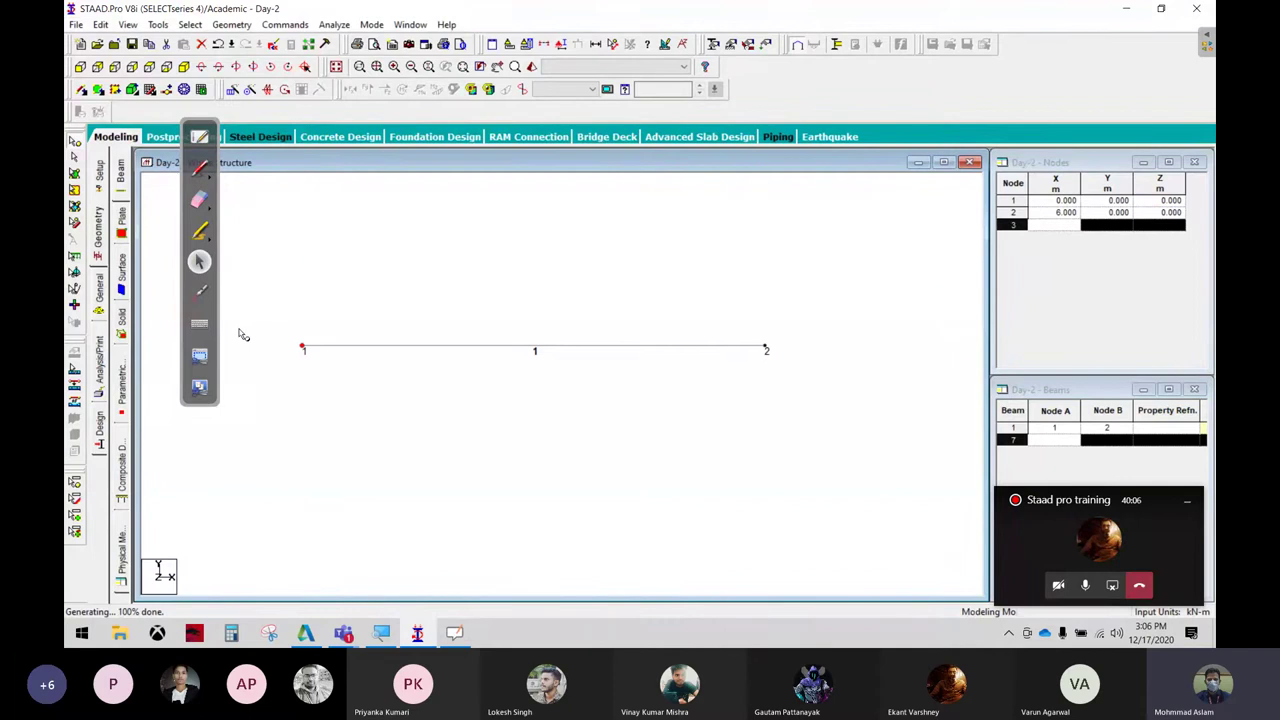
Reopen Translational Repeat for node 1 and mark the 6 m height on the whiteboard sketch
click(246, 88)
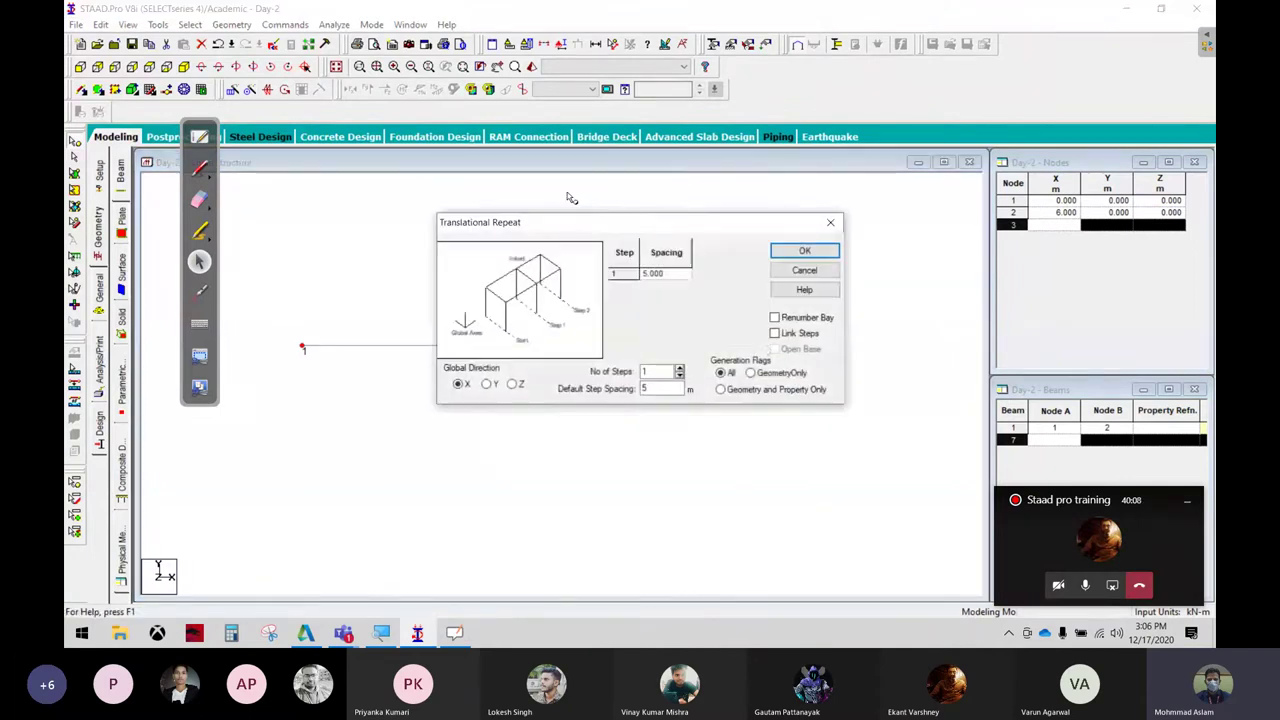
drag(572, 226, 561, 92)
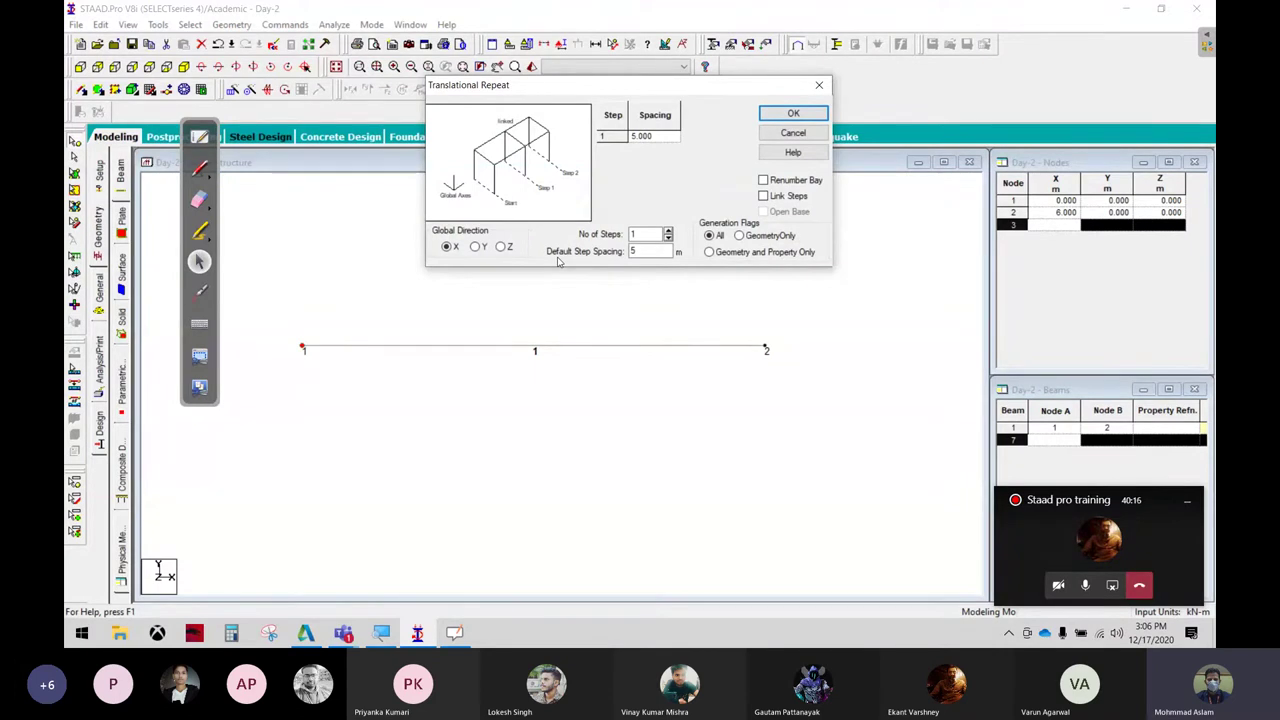
click(801, 133)
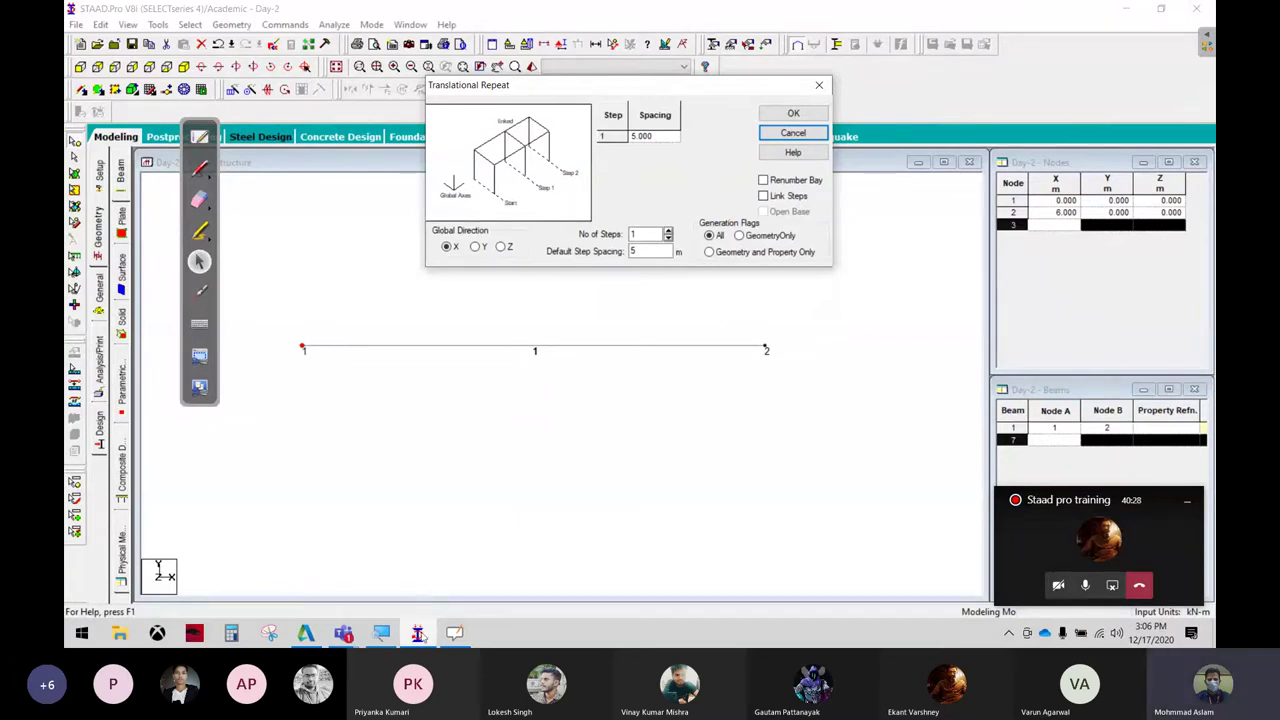
click(454, 632)
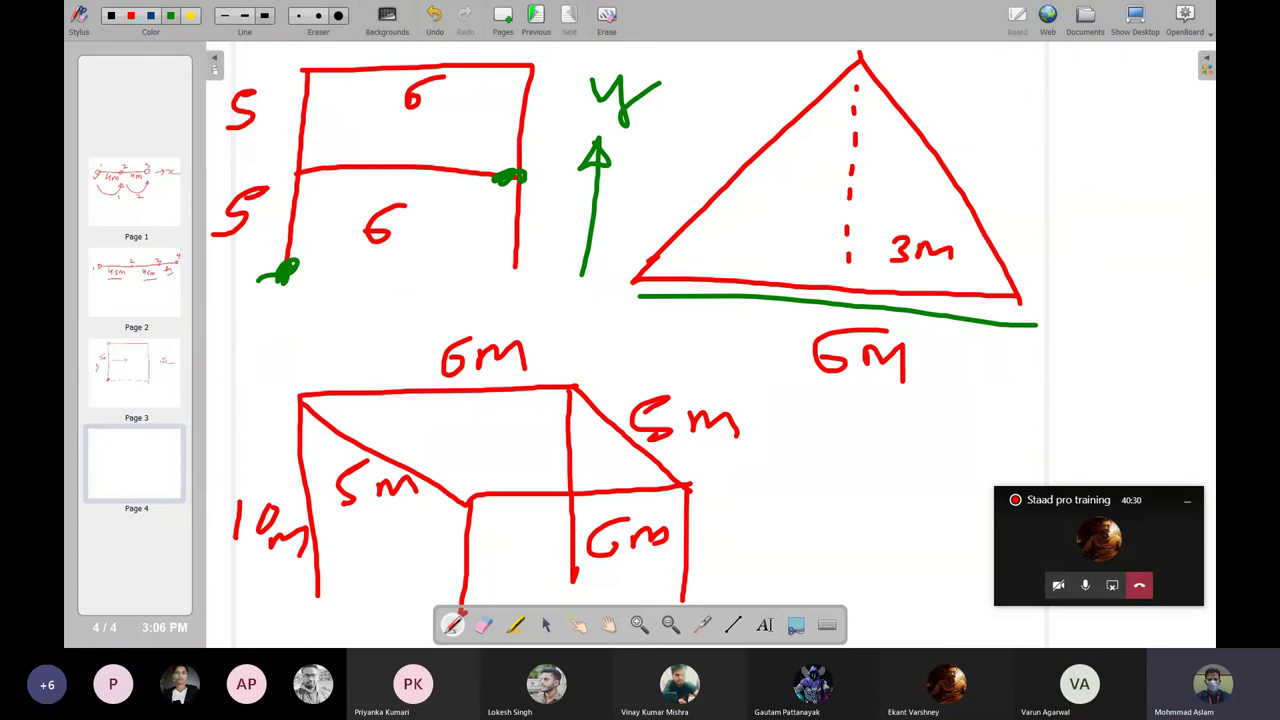
mouse_move(1032, 50)
mouse_down()
mouse_move(1122, 44)
mouse_move(1084, 125)
mouse_move(1068, 208)
mouse_move(1082, 235)
mouse_move(1120, 252)
mouse_move(1080, 302)
mouse_up()
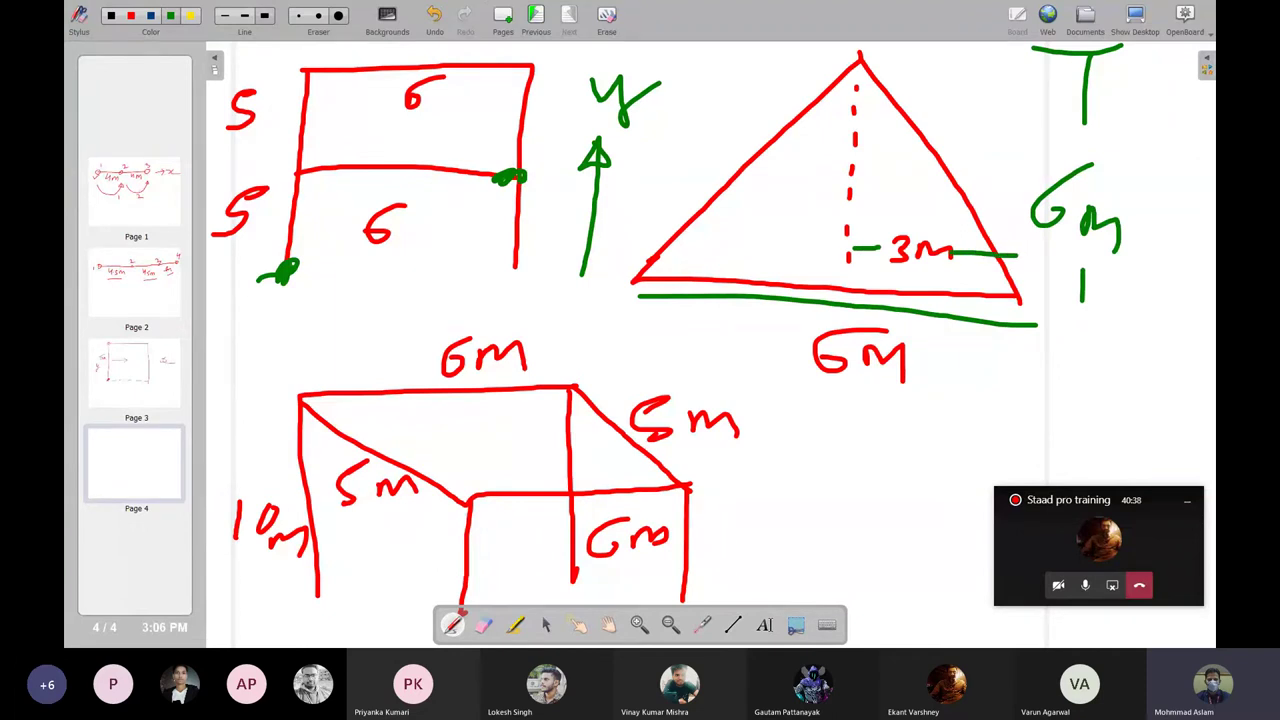
click(1140, 18)
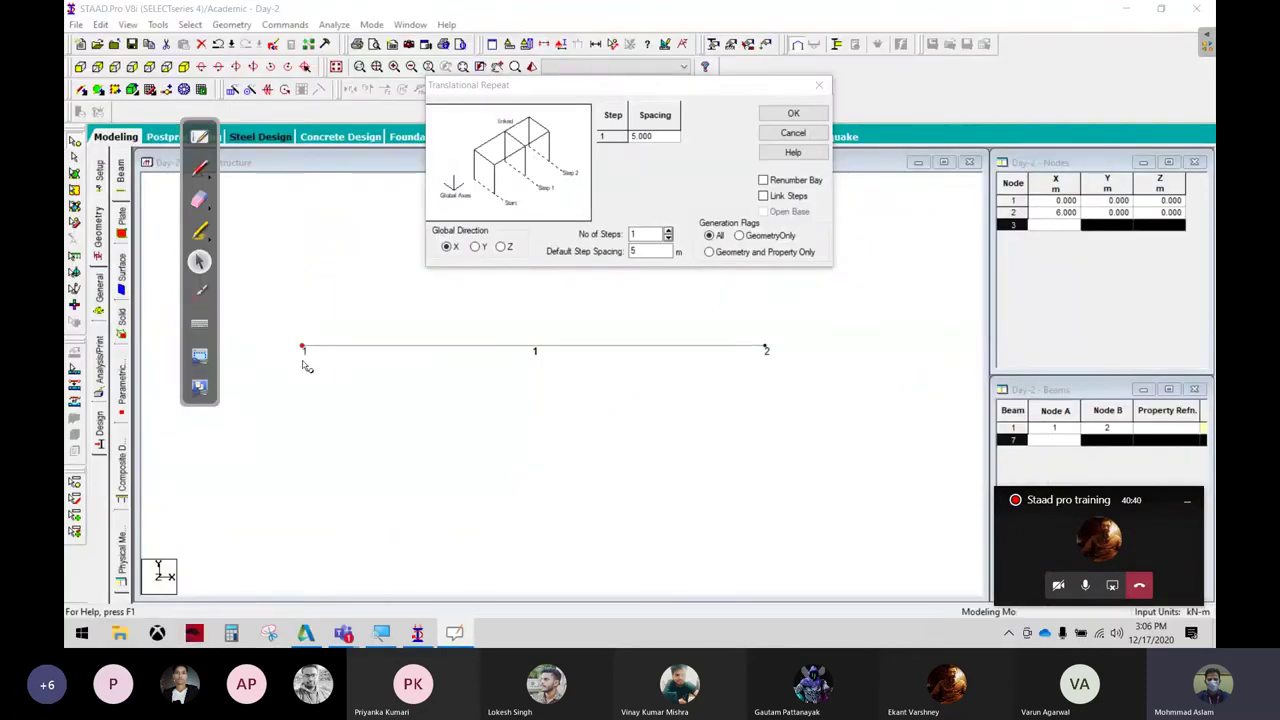
Repeat node 1 6 m along global Y without linking, saving the file when prompted
click(477, 247)
text(6)
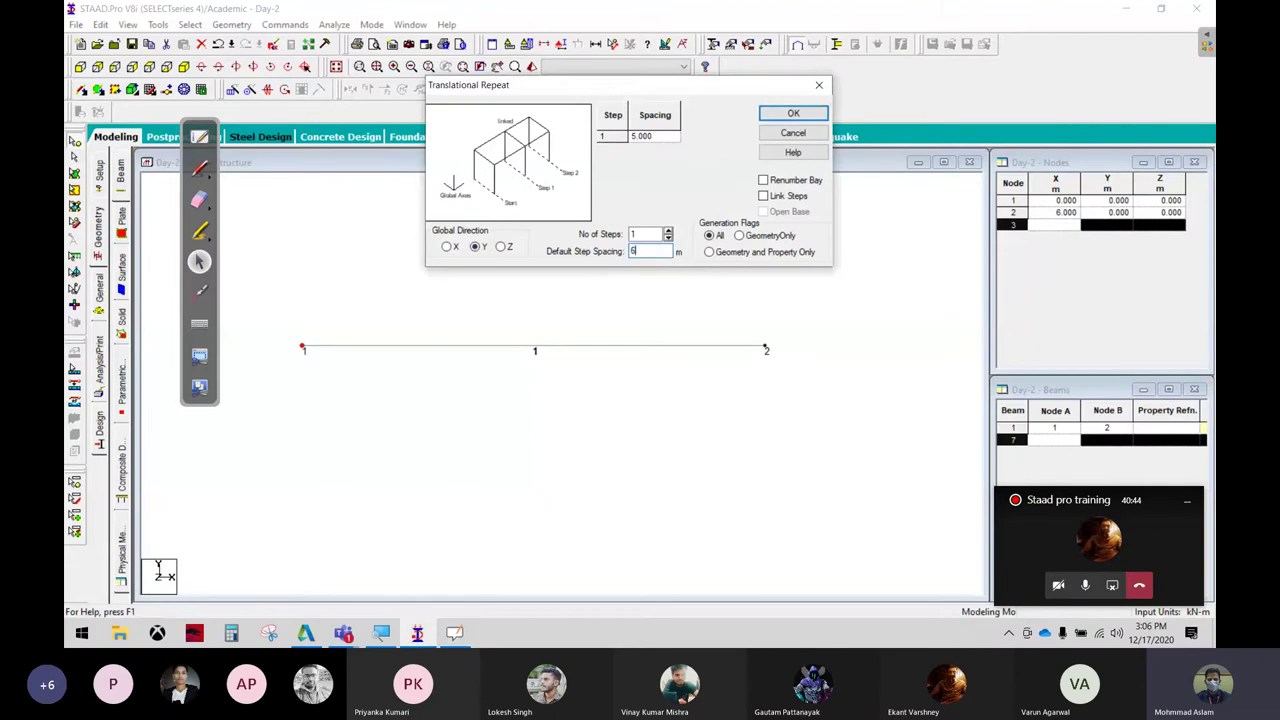
click(786, 198)
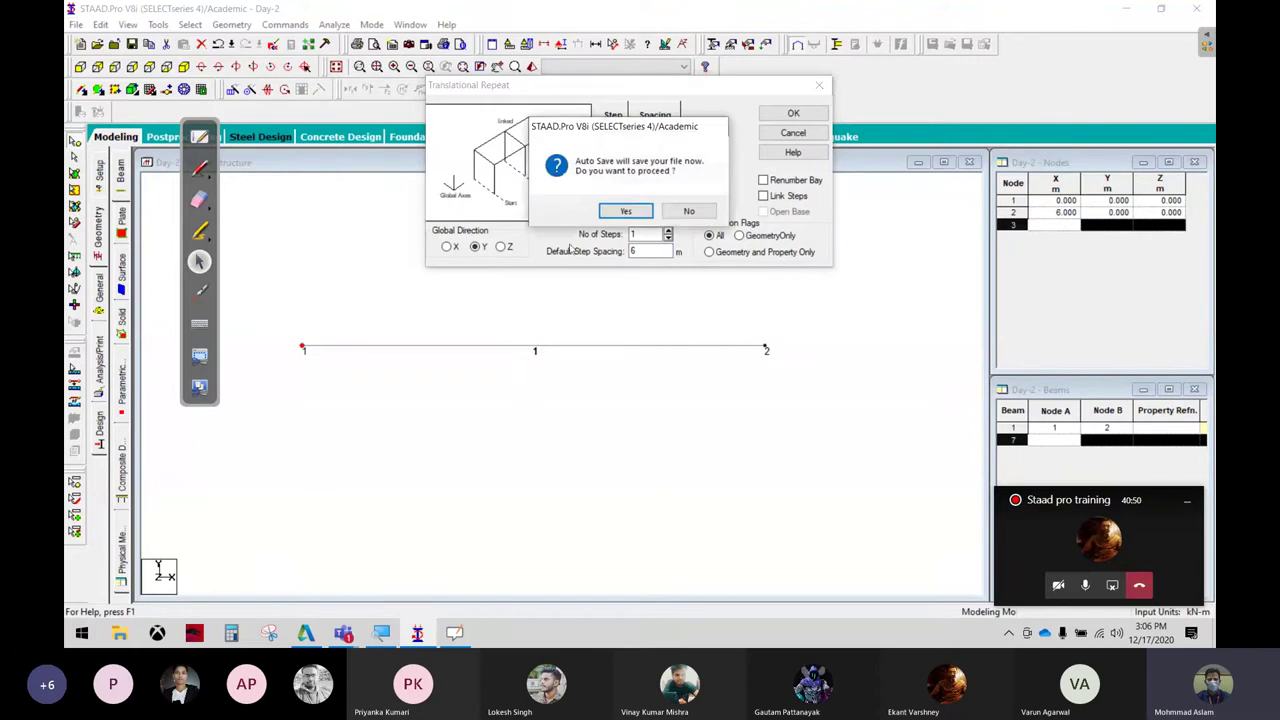
click(624, 211)
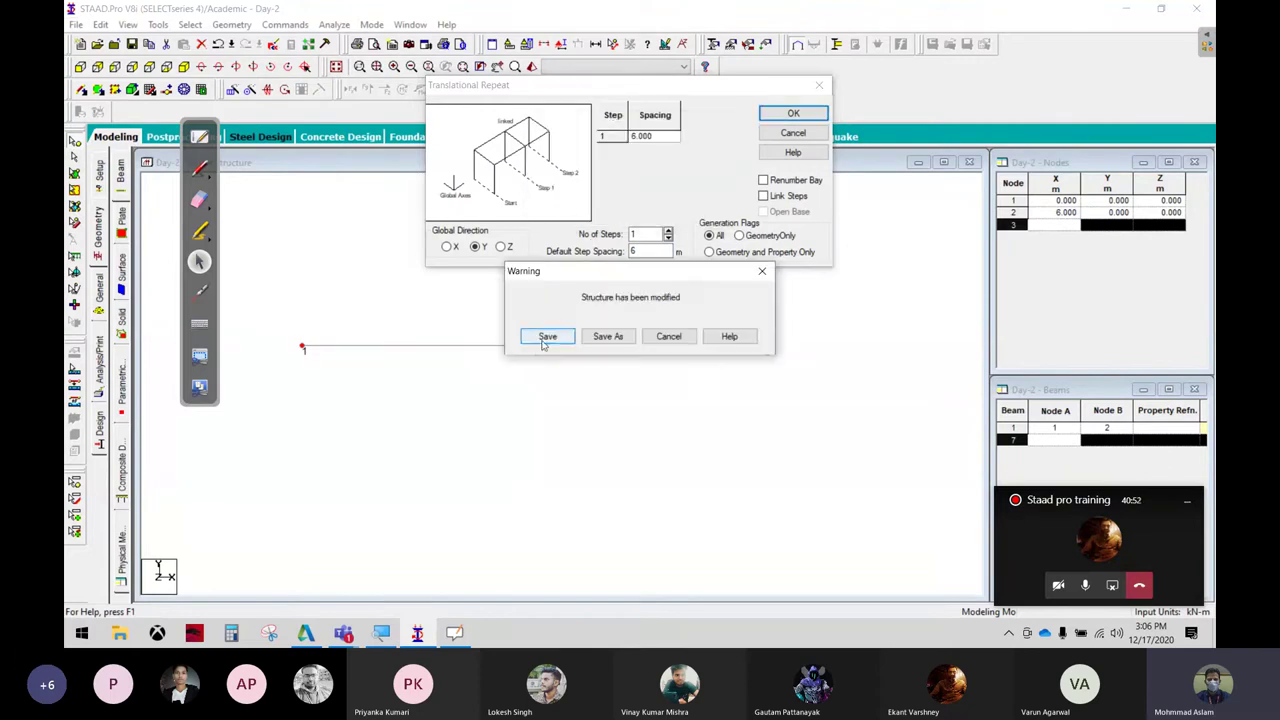
click(545, 329)
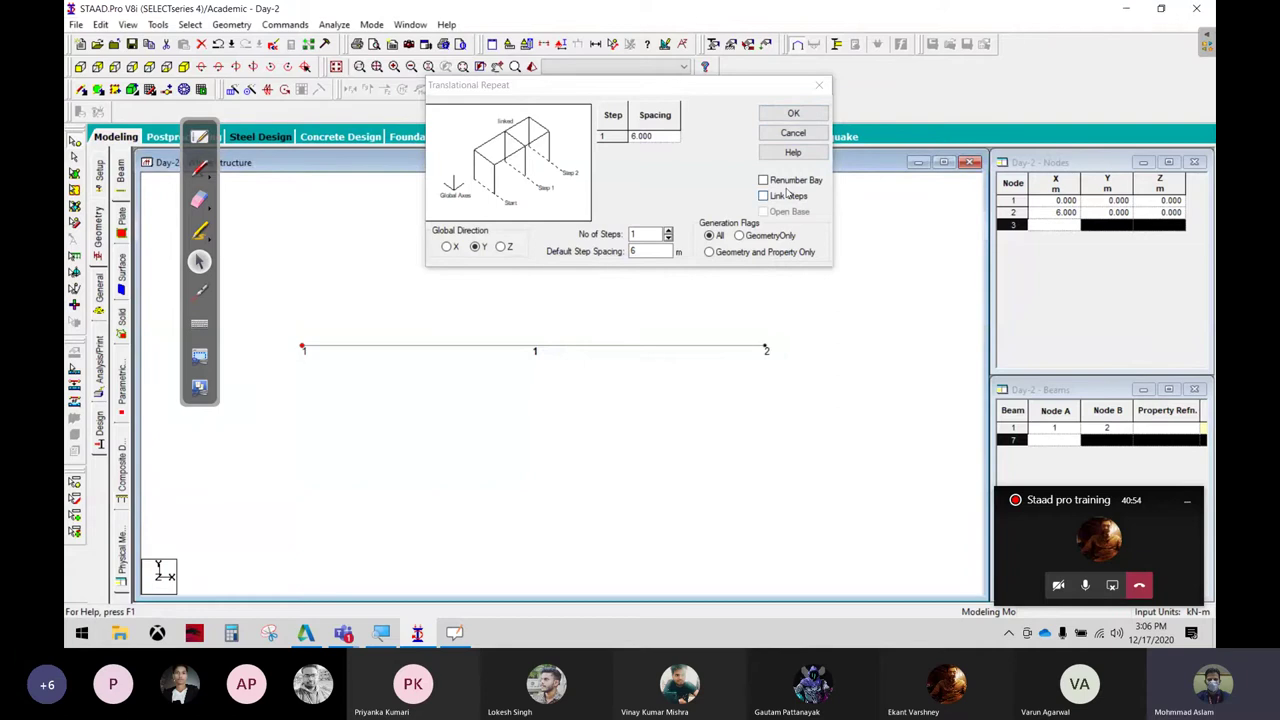
click(200, 169)
click(291, 180)
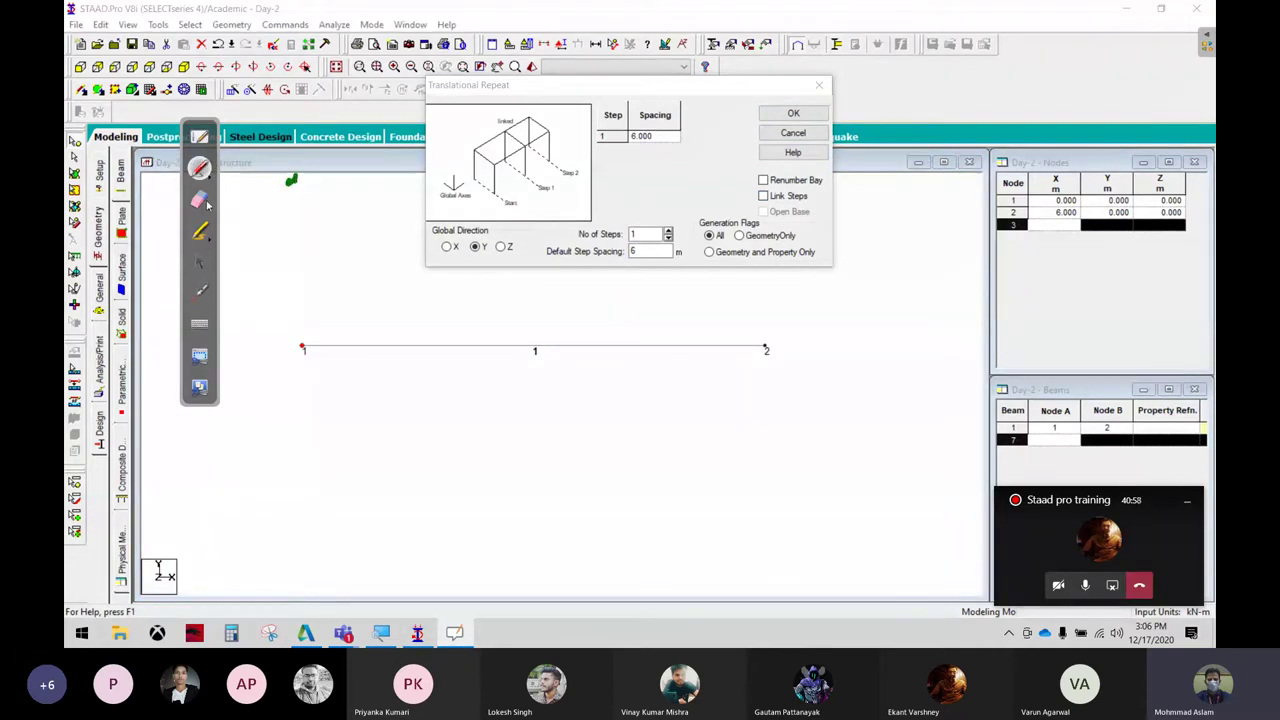
click(200, 262)
Repeat node 3 3 m along X to create apex node 4 at (3, 6, 0)
click(790, 114)
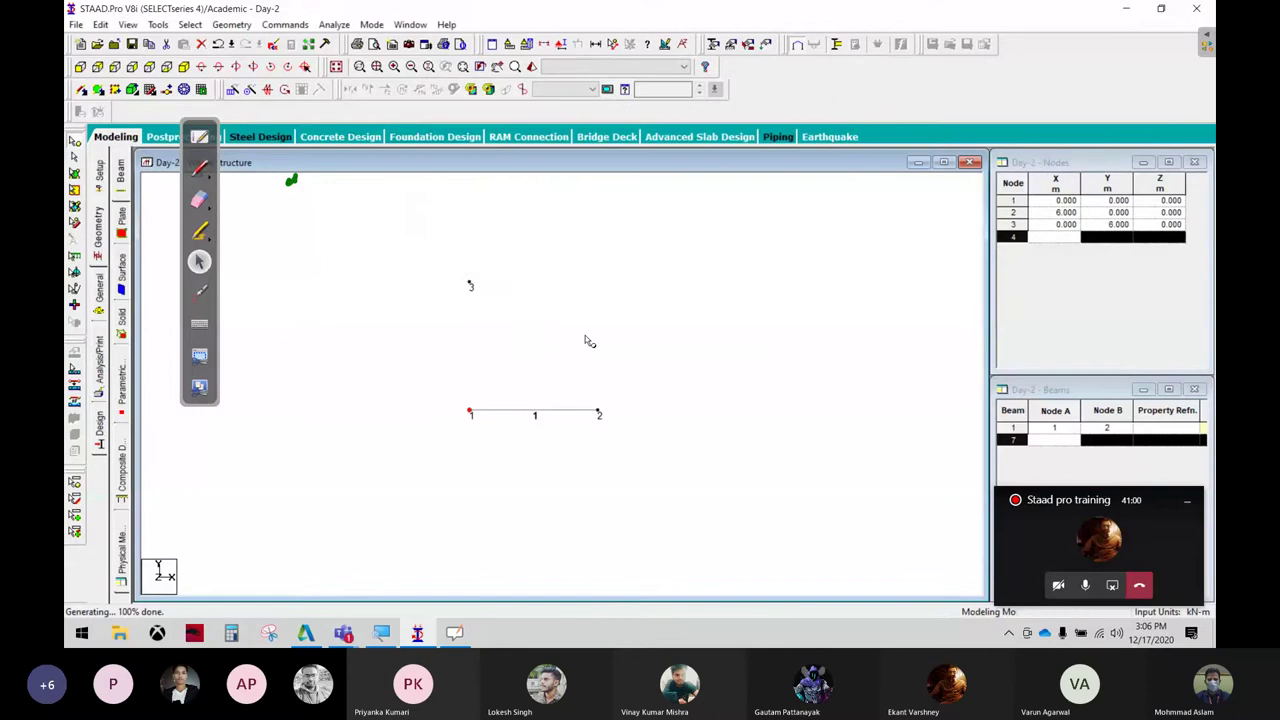
drag(455, 255, 506, 298)
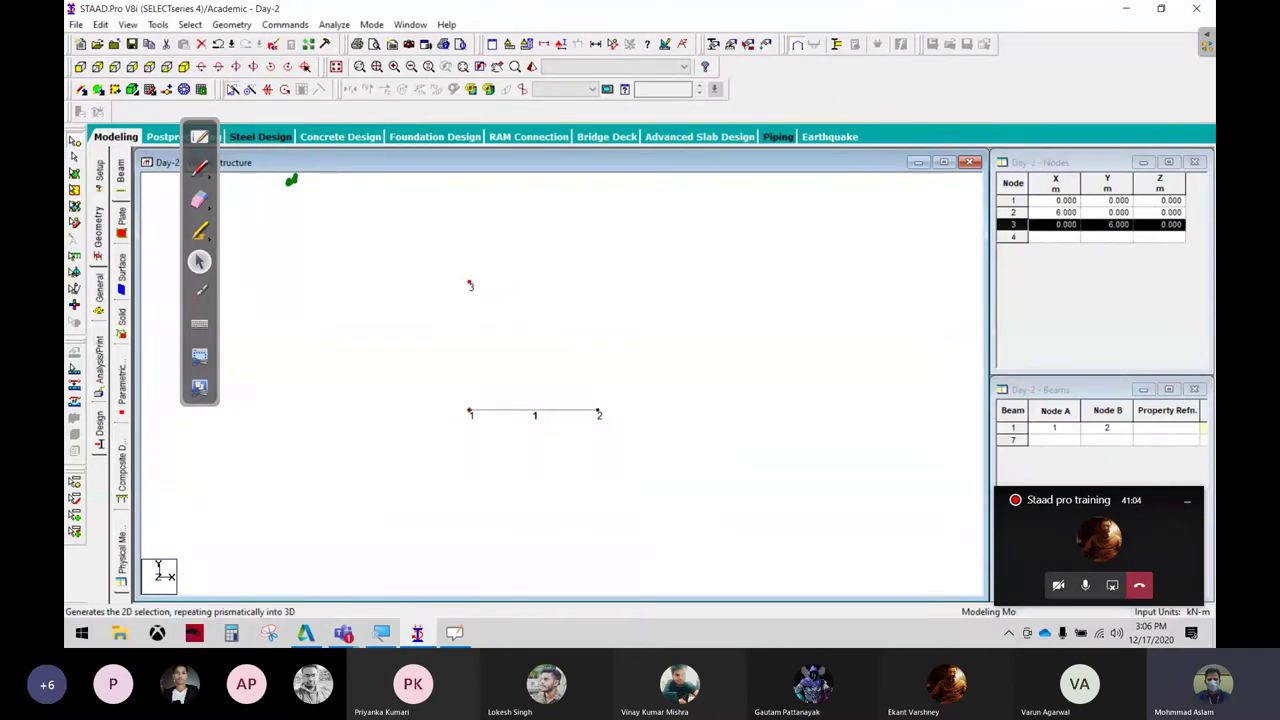
click(267, 89)
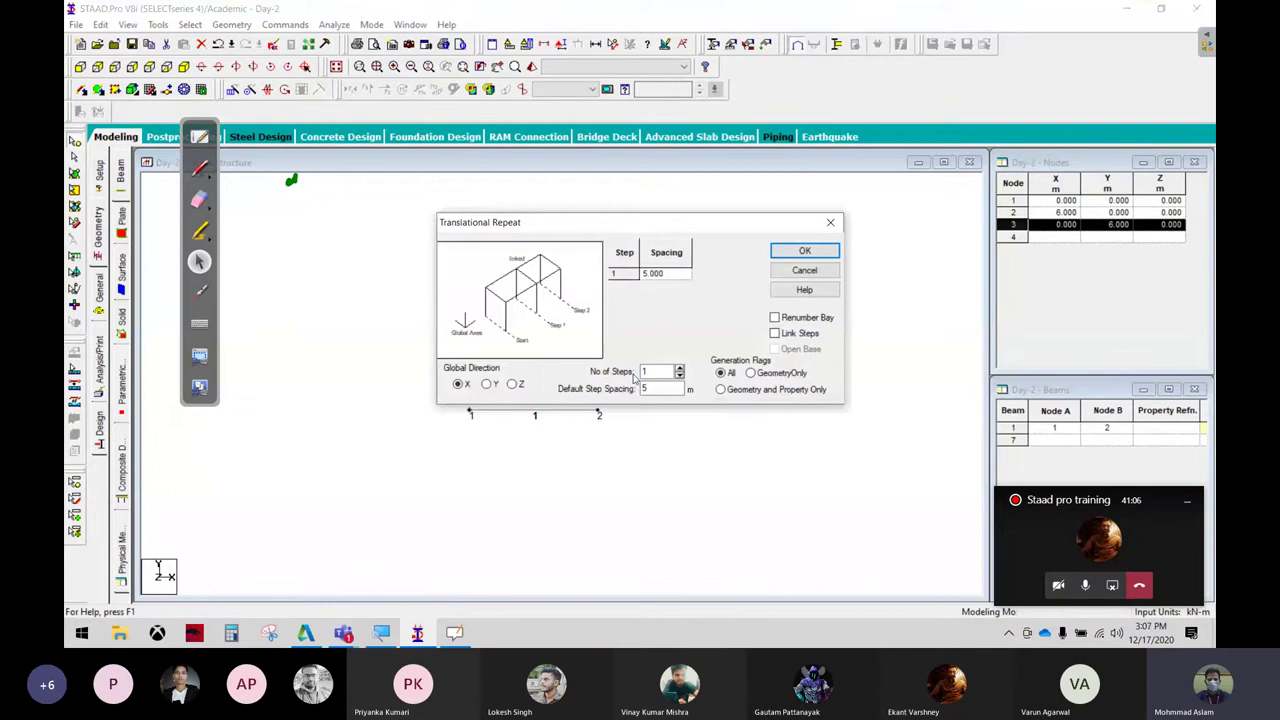
double_click(650, 388)
click(804, 251)
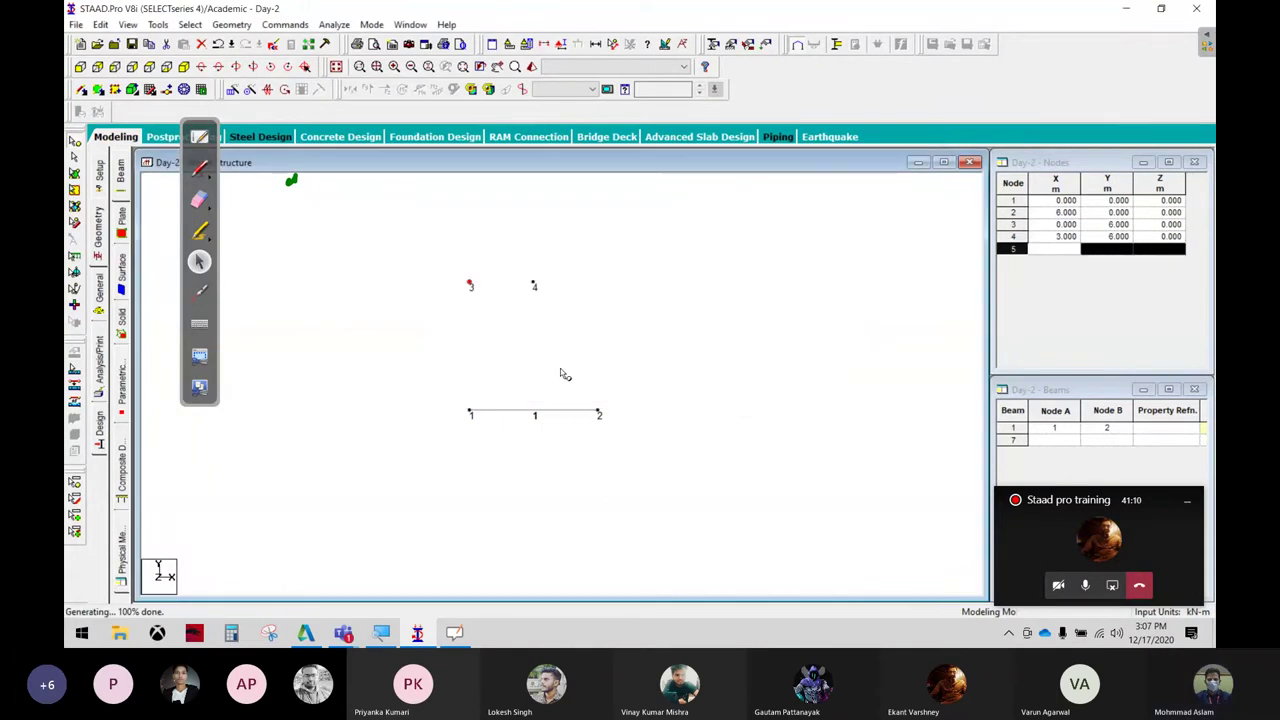
Delete the temporary node 3
drag(408, 224, 487, 302)
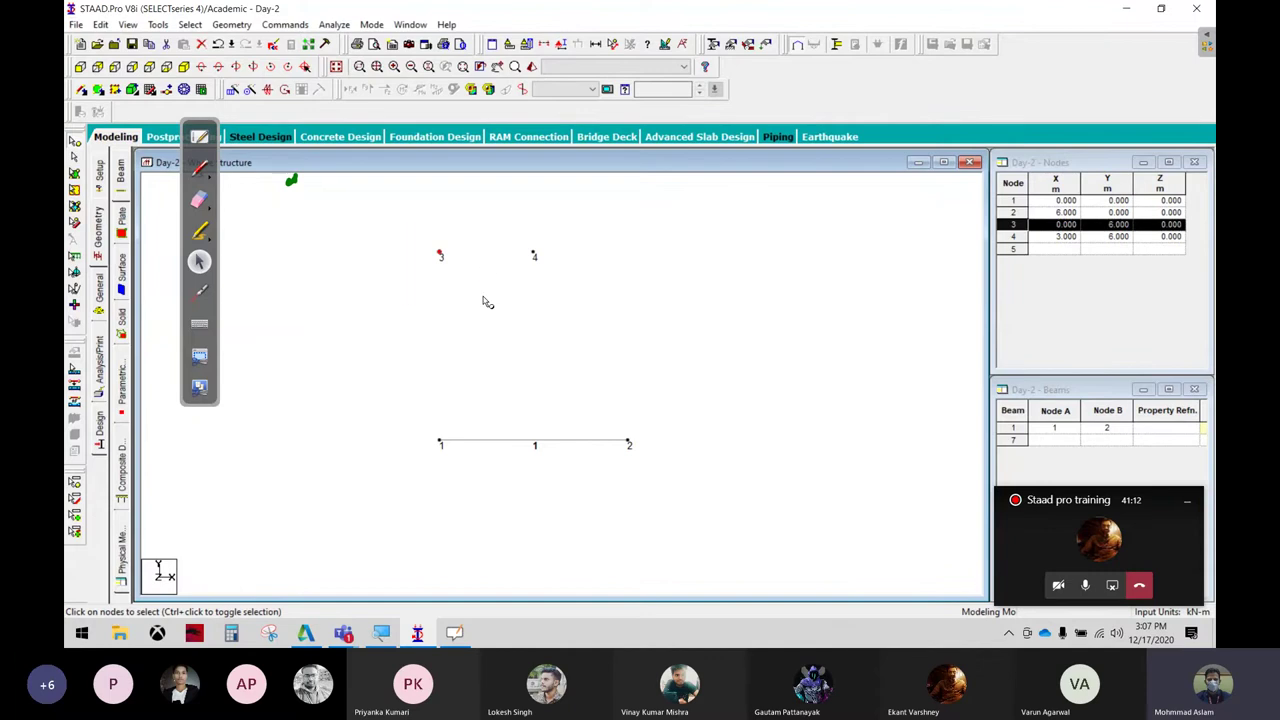
key(Delete)
key(Return)
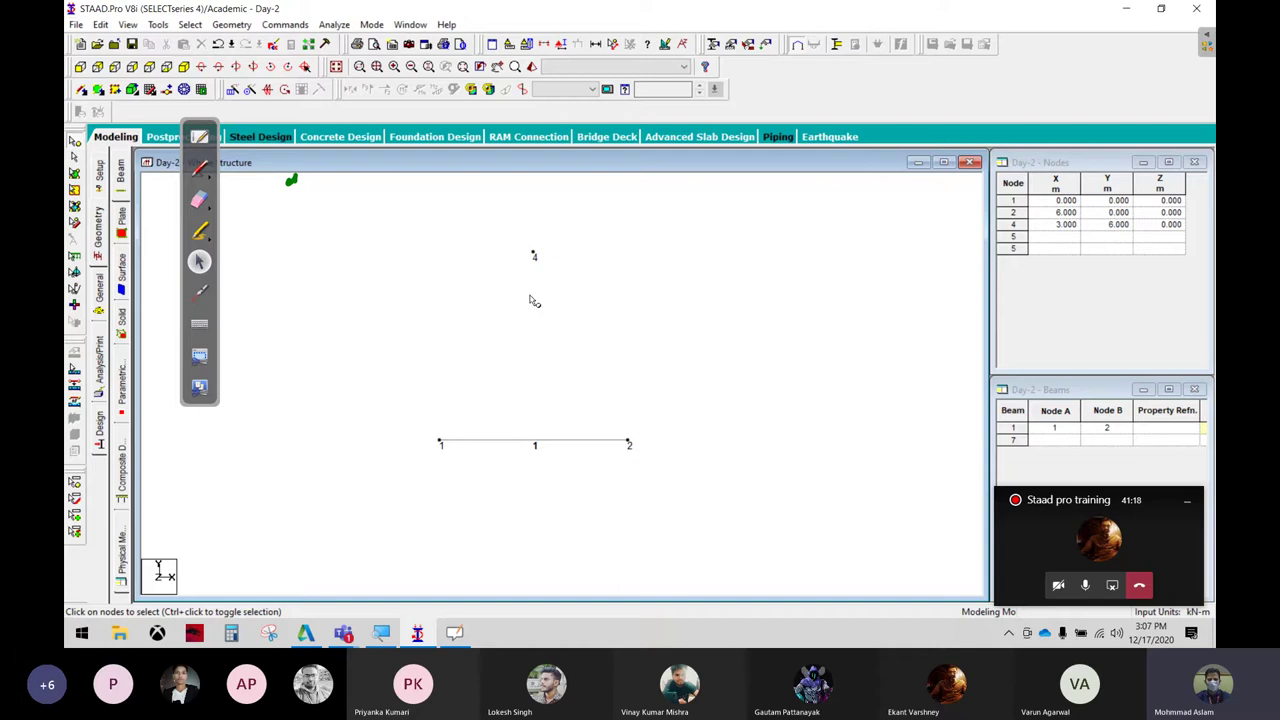
Add beam 7 from node 1 to apex node 4 in the Beams table
click(1189, 512)
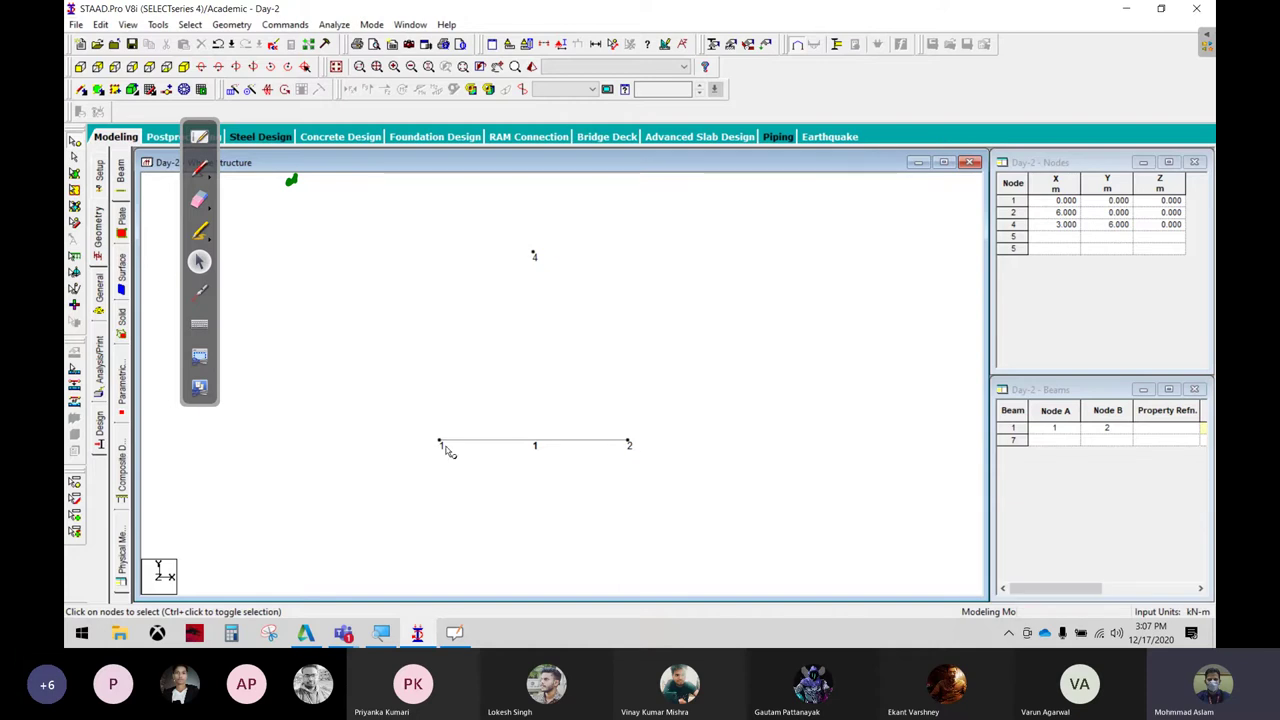
click(200, 168)
drag(451, 413, 466, 410)
drag(532, 199, 459, 199)
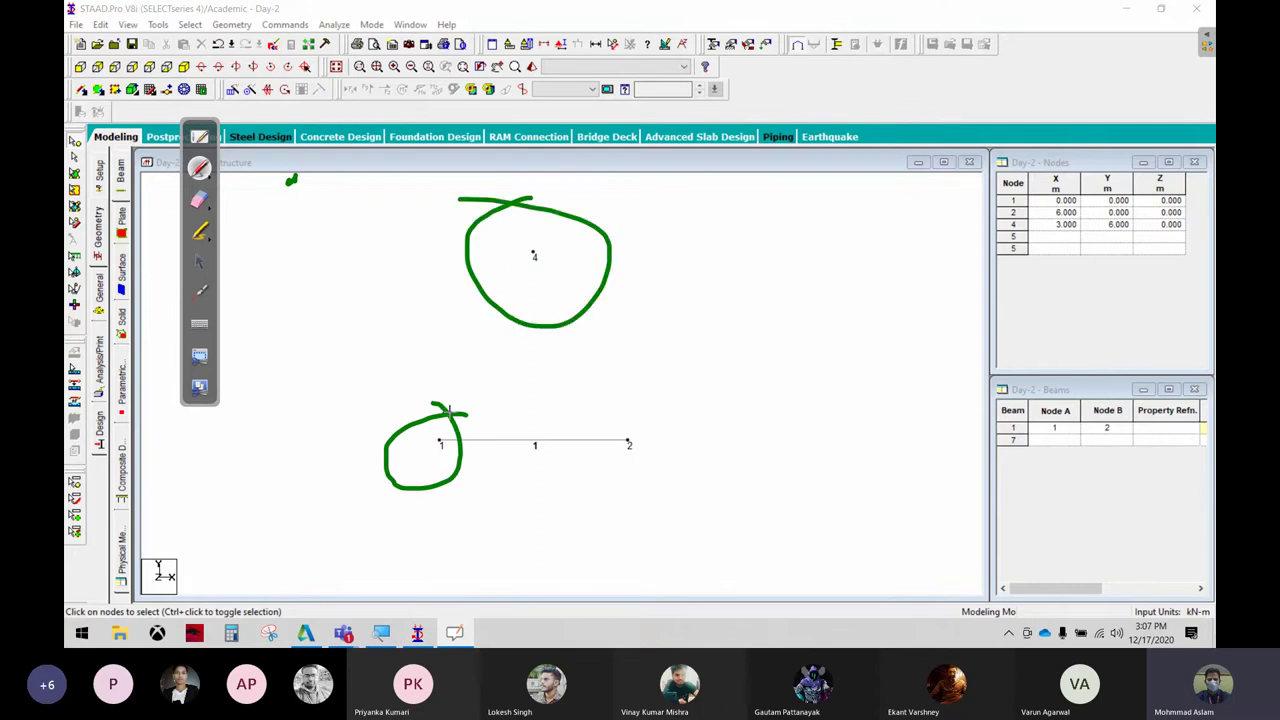
click(200, 260)
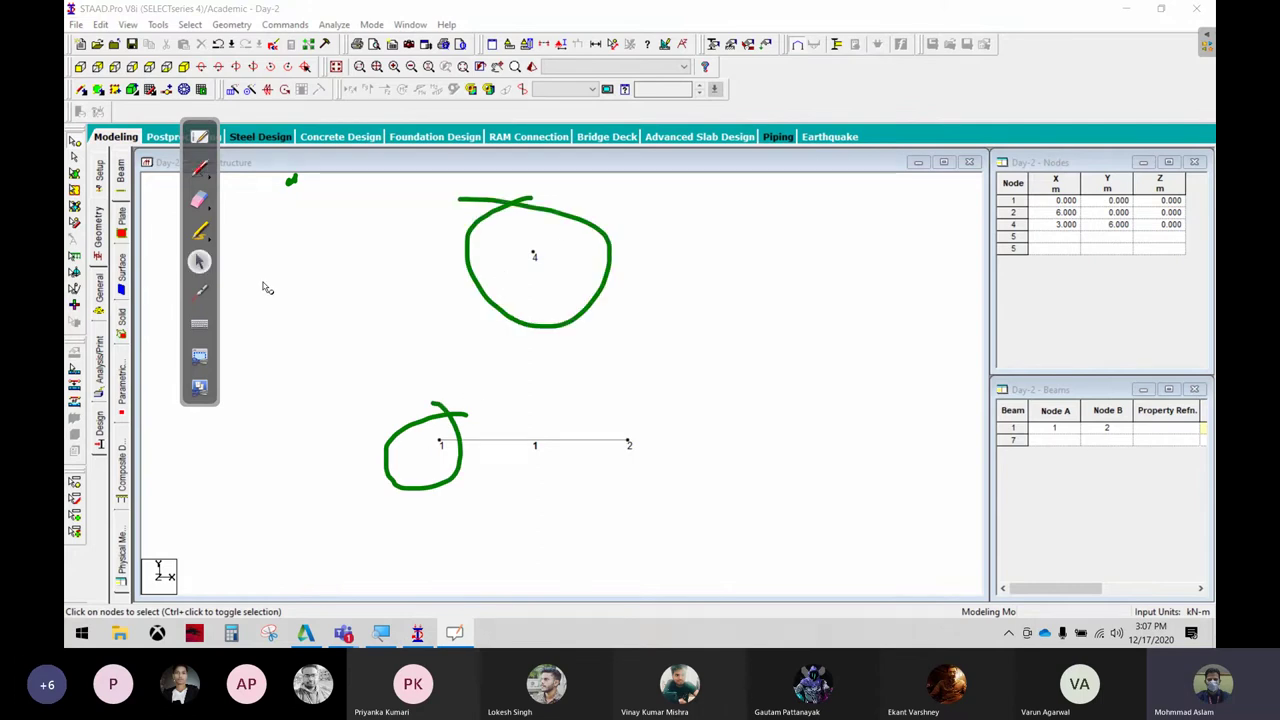
click(1066, 441)
text(1)
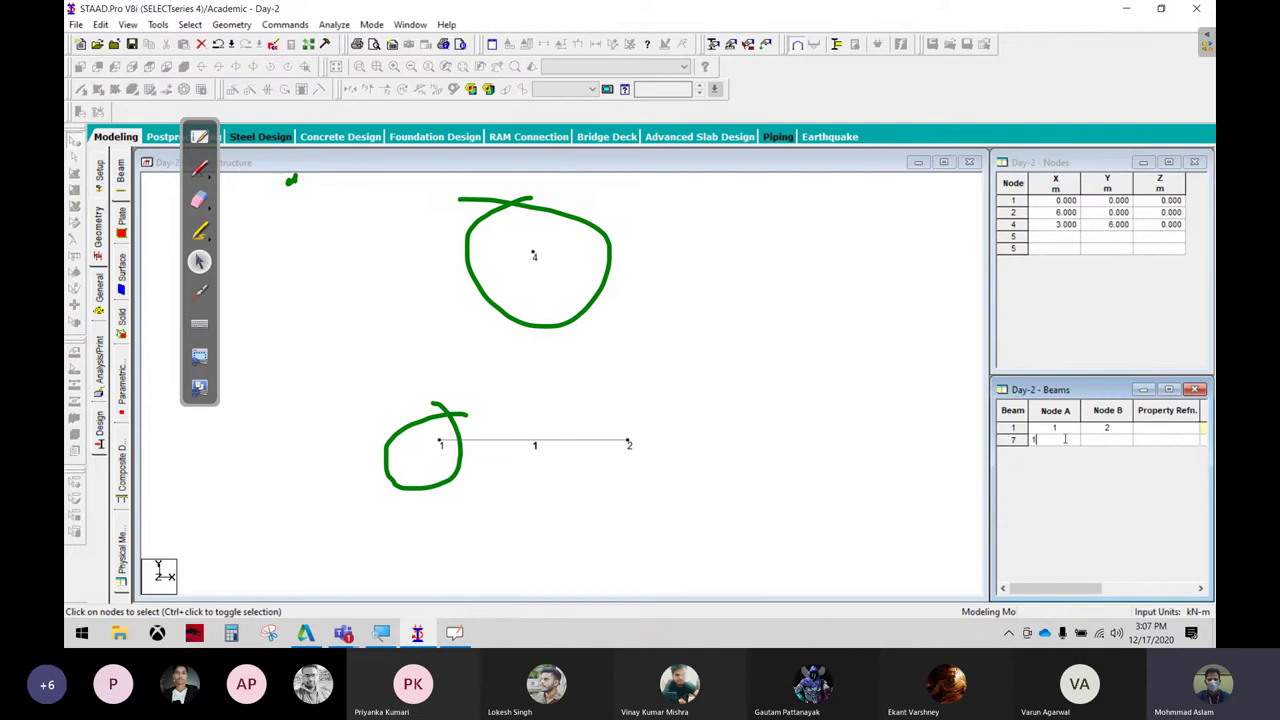
click(1123, 437)
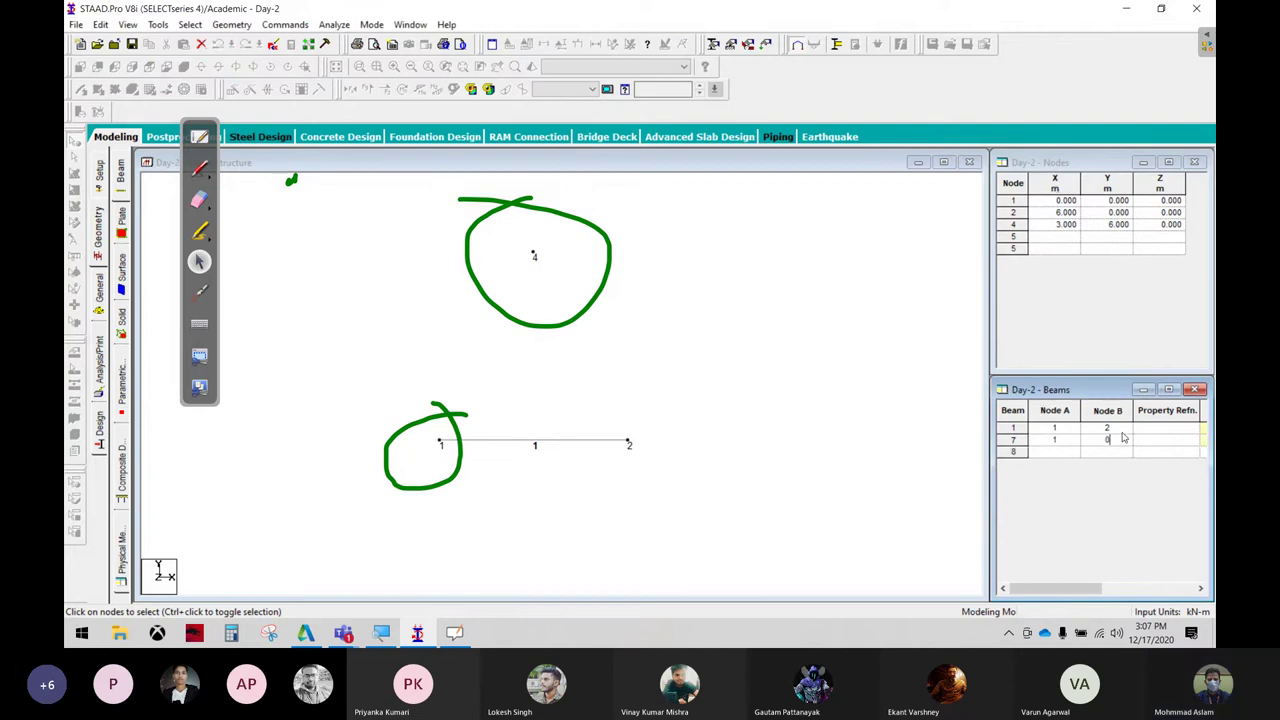
key(Tab)
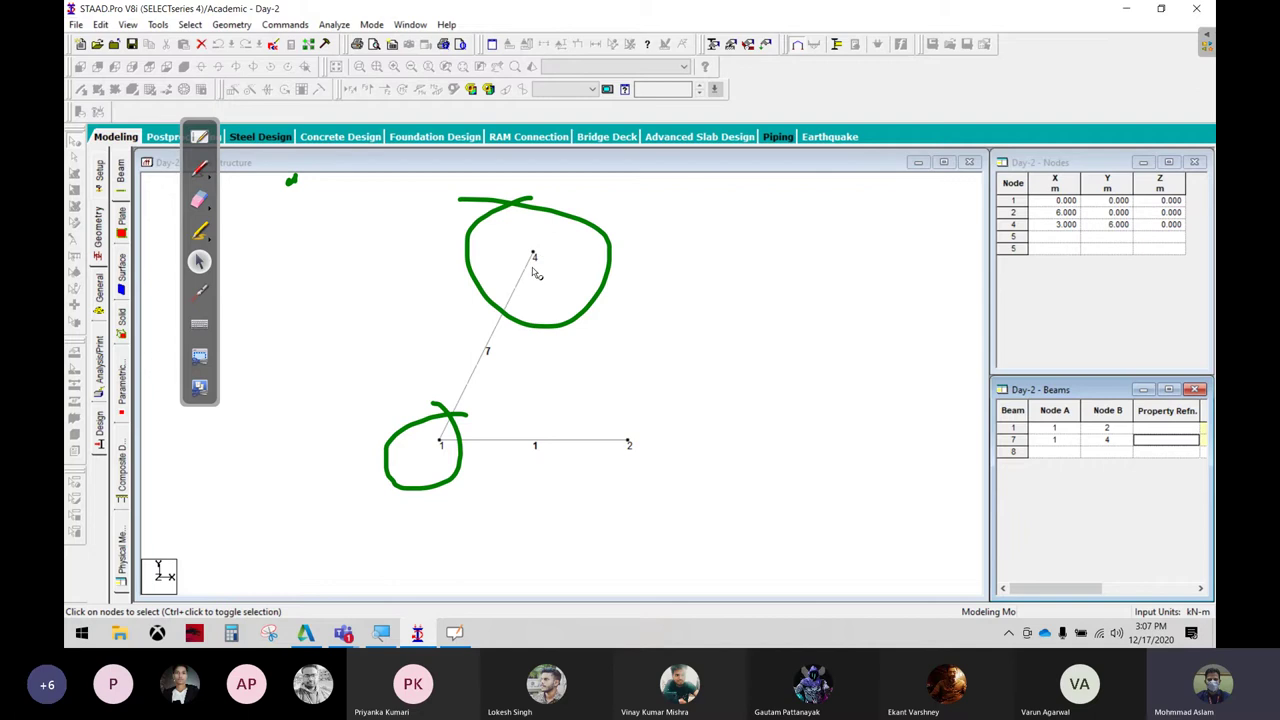
Add beam 8 from node 4 to node 2 in the Beams table
click(1050, 455)
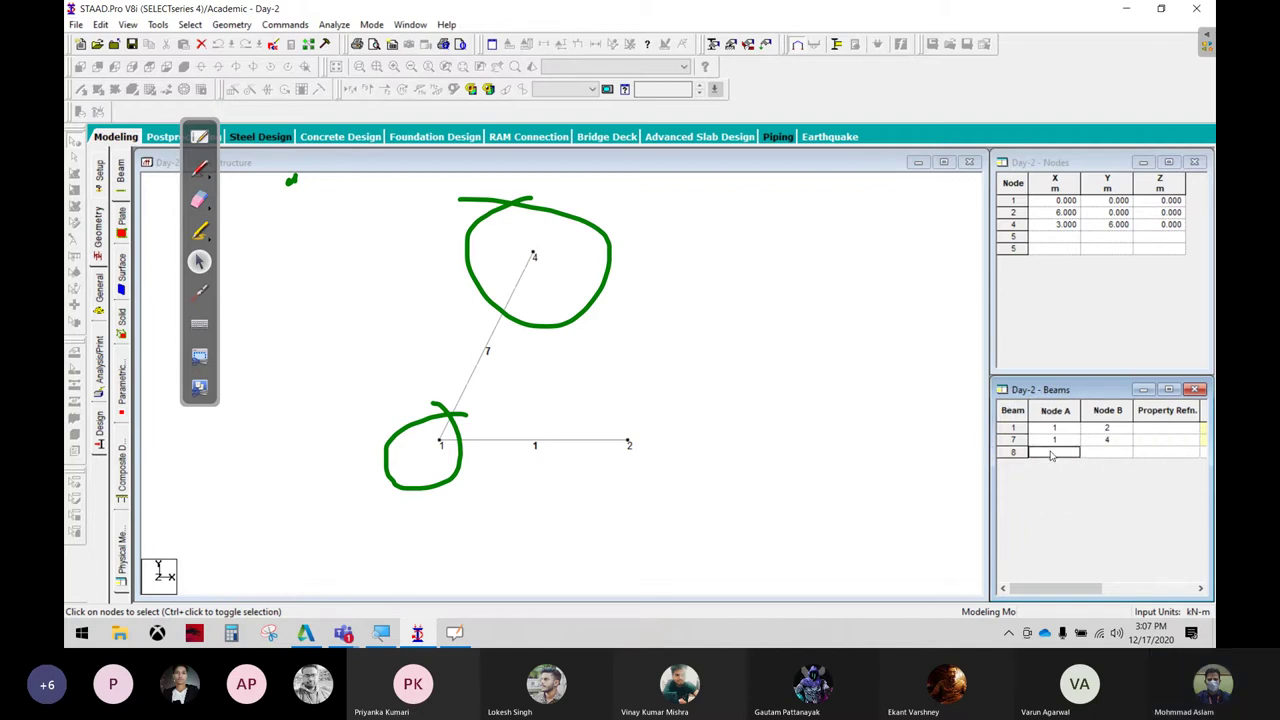
text(4)
key(Tab)
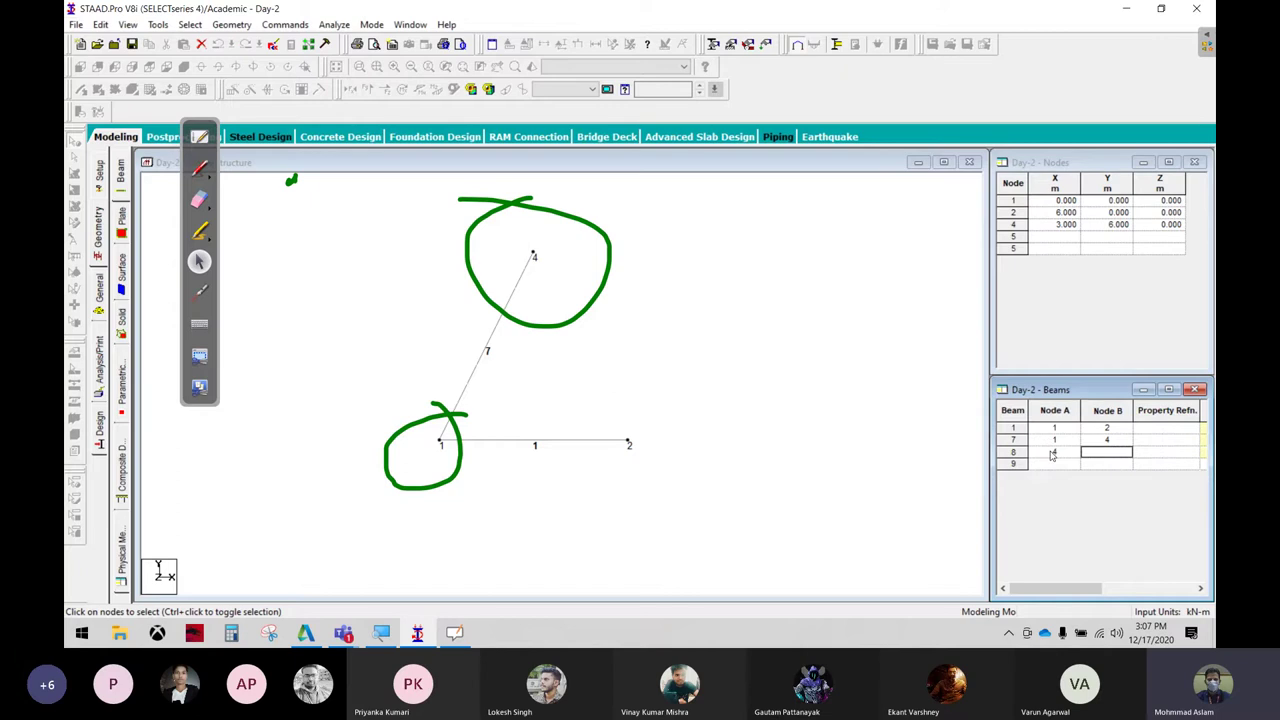
text(2)
key(Tab)
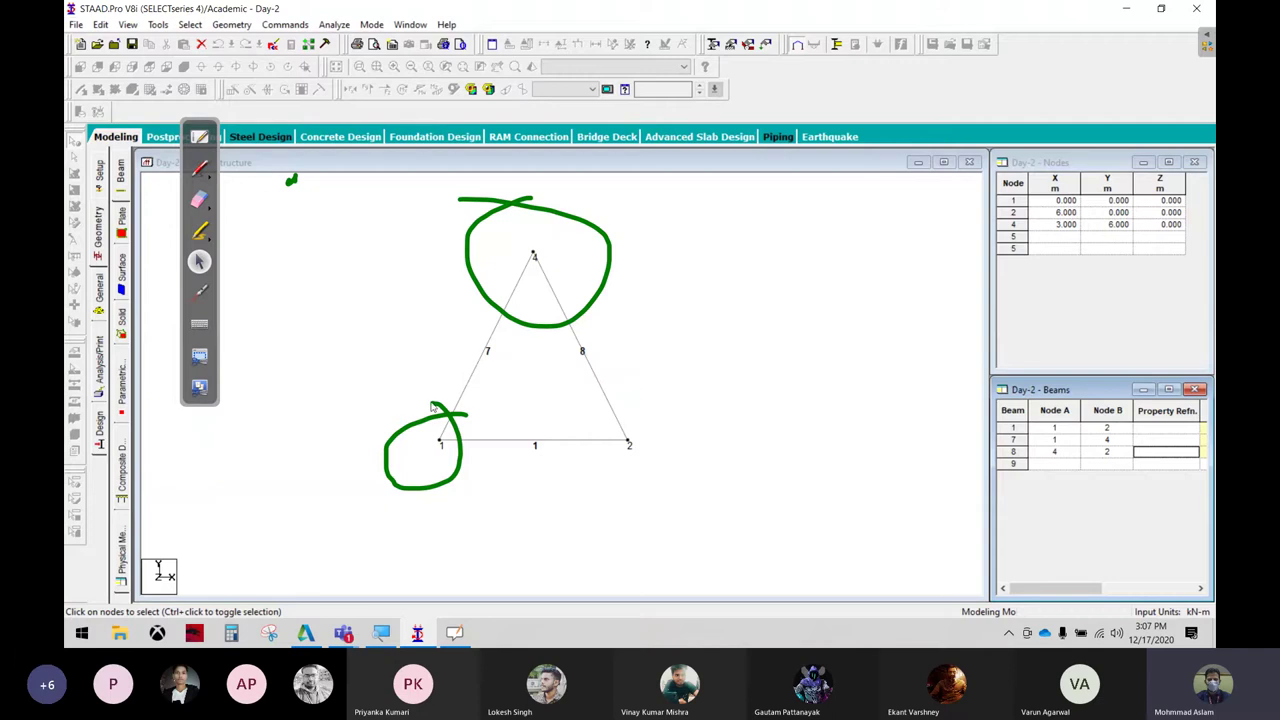
Circle apex node 4 with on-screen annotations, then erase them
click(183, 173)
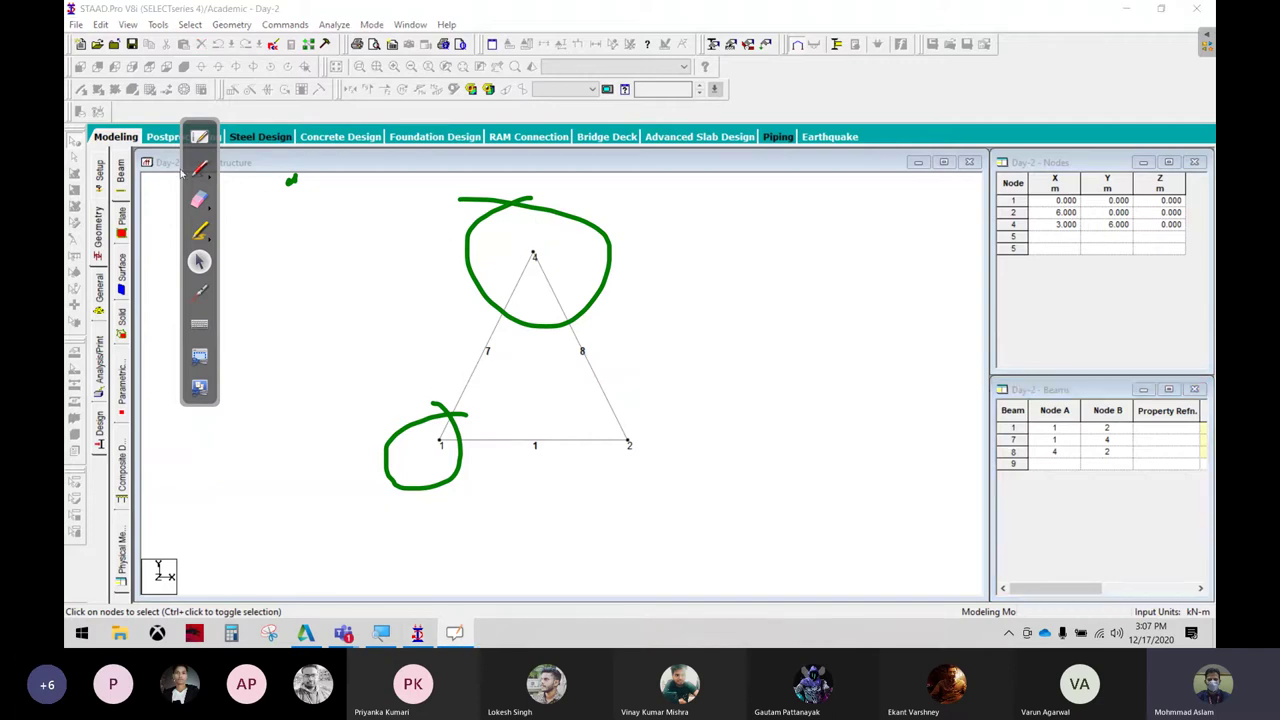
click(197, 172)
drag(585, 210, 617, 185)
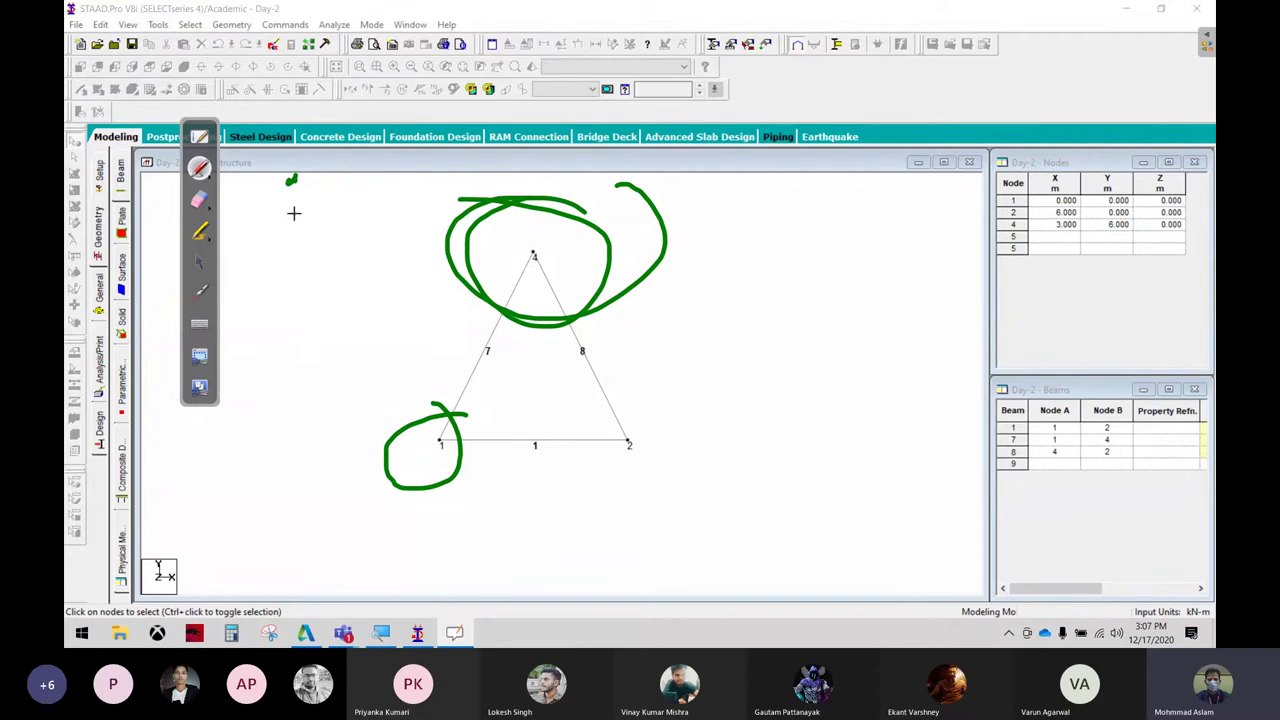
click(199, 199)
mouse_move(686, 223)
mouse_down()
mouse_move(654, 271)
mouse_move(317, 271)
mouse_move(445, 490)
mouse_move(272, 510)
mouse_up()
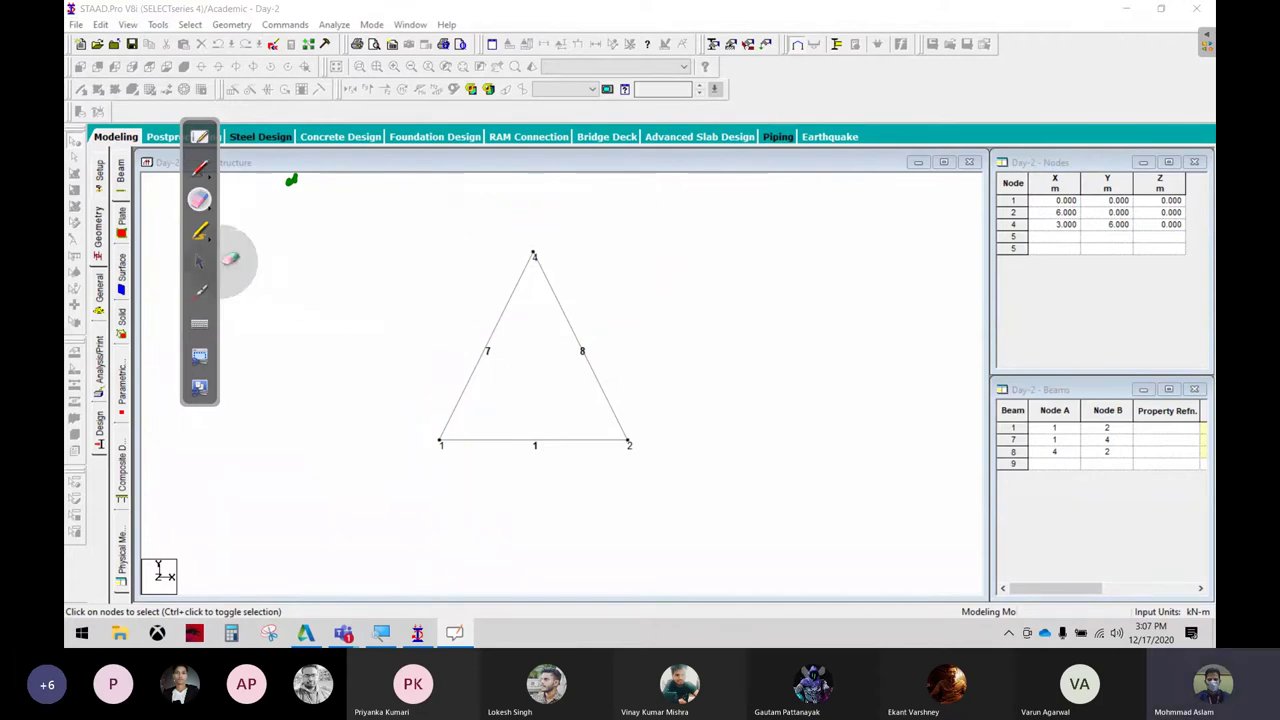
click(199, 262)
Undo beams 8 and 7 and node 4, leaving node 3 at (0, 6)
key(ctrl+z)
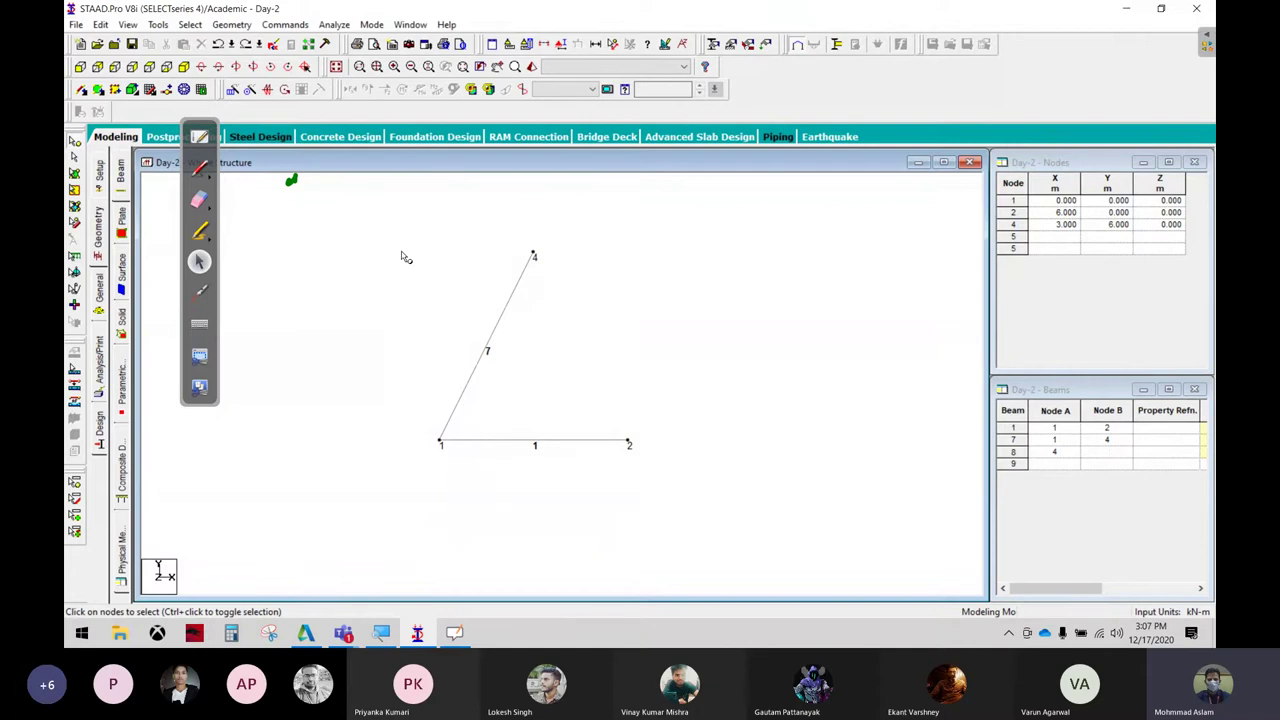
key(ctrl+z)
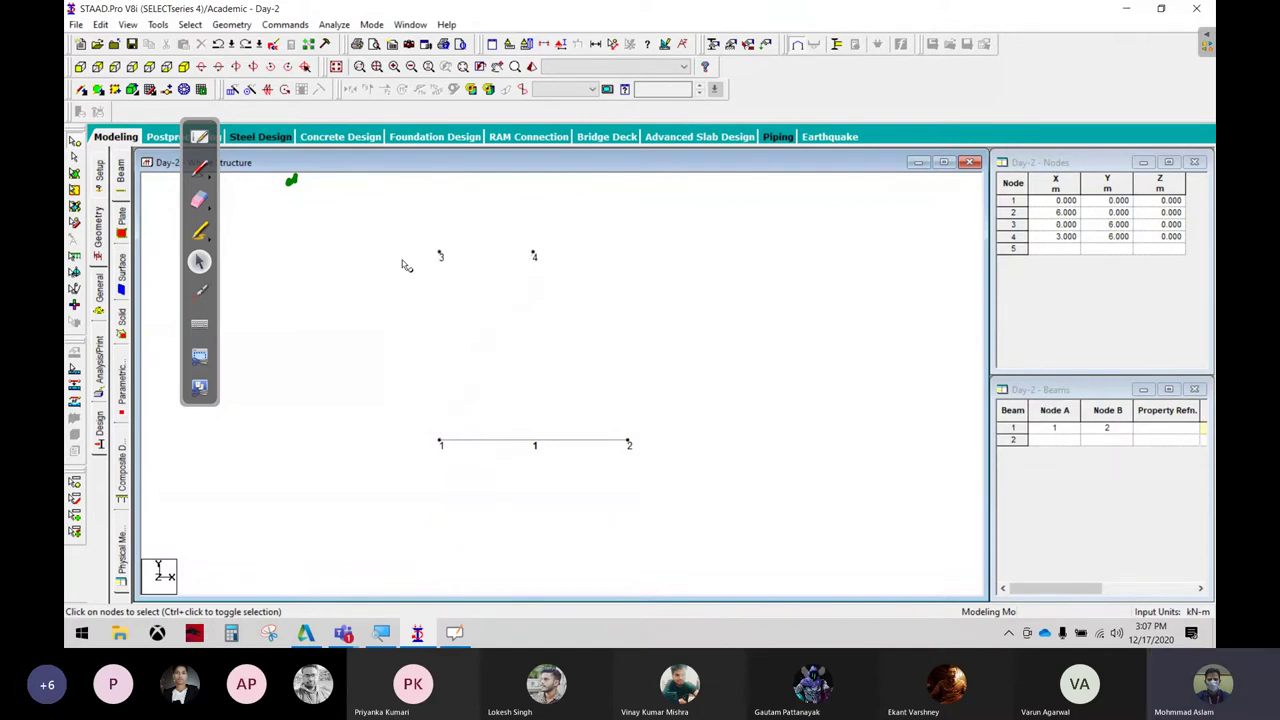
key(ctrl+z)
mouse_move(421, 230)
mouse_down()
mouse_move(449, 231)
mouse_move(425, 239)
mouse_up()
Change node 3's X coordinate to 3 in the Nodes table
click(199, 167)
drag(541, 253, 545, 259)
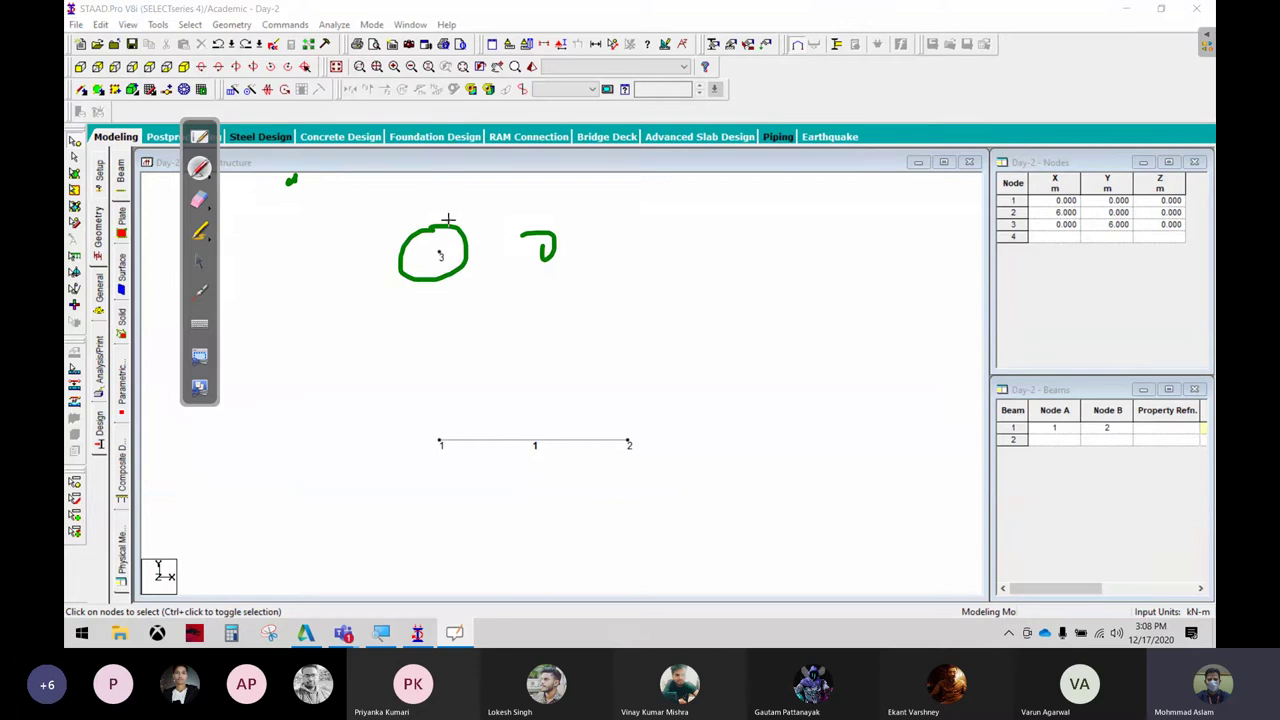
drag(431, 240, 555, 234)
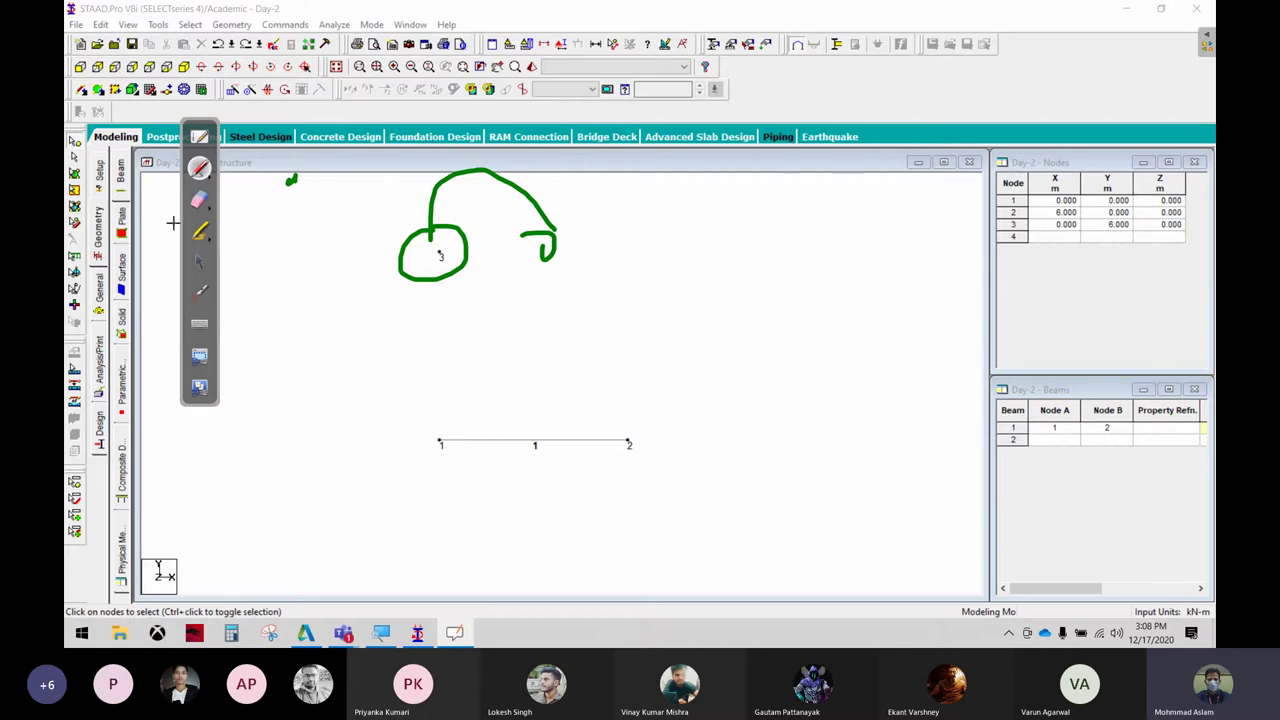
click(199, 263)
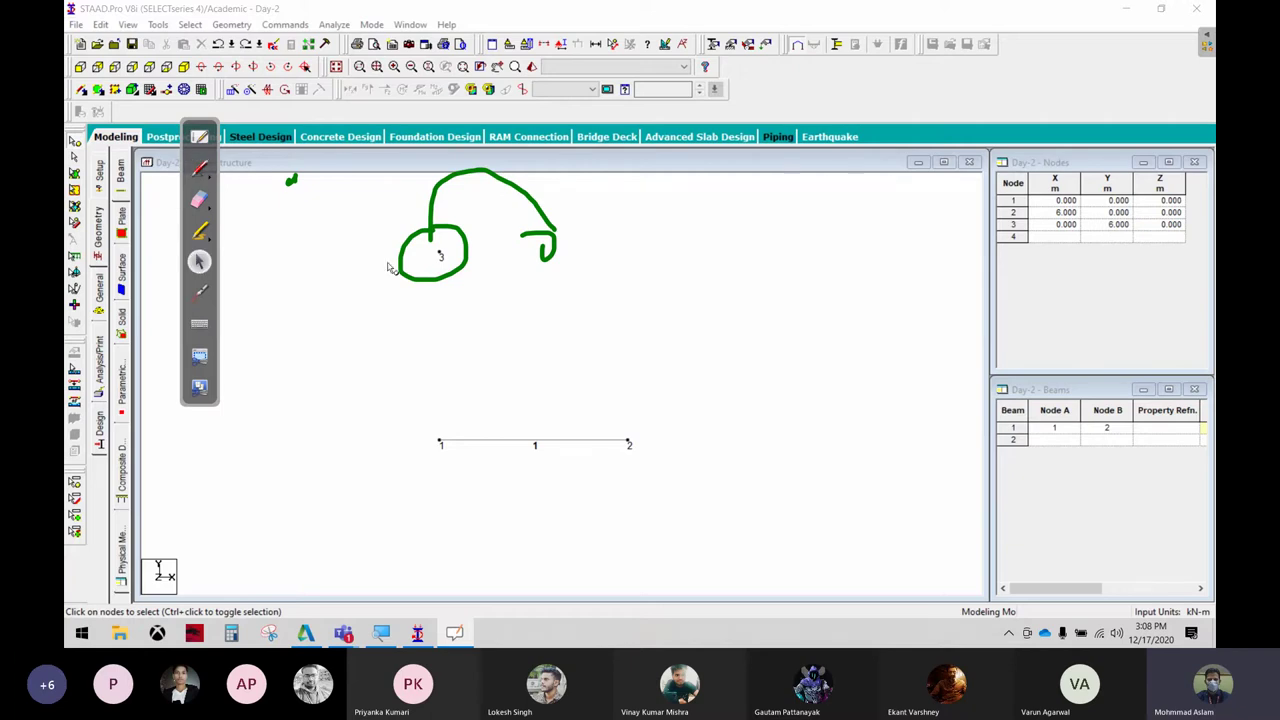
click(440, 255)
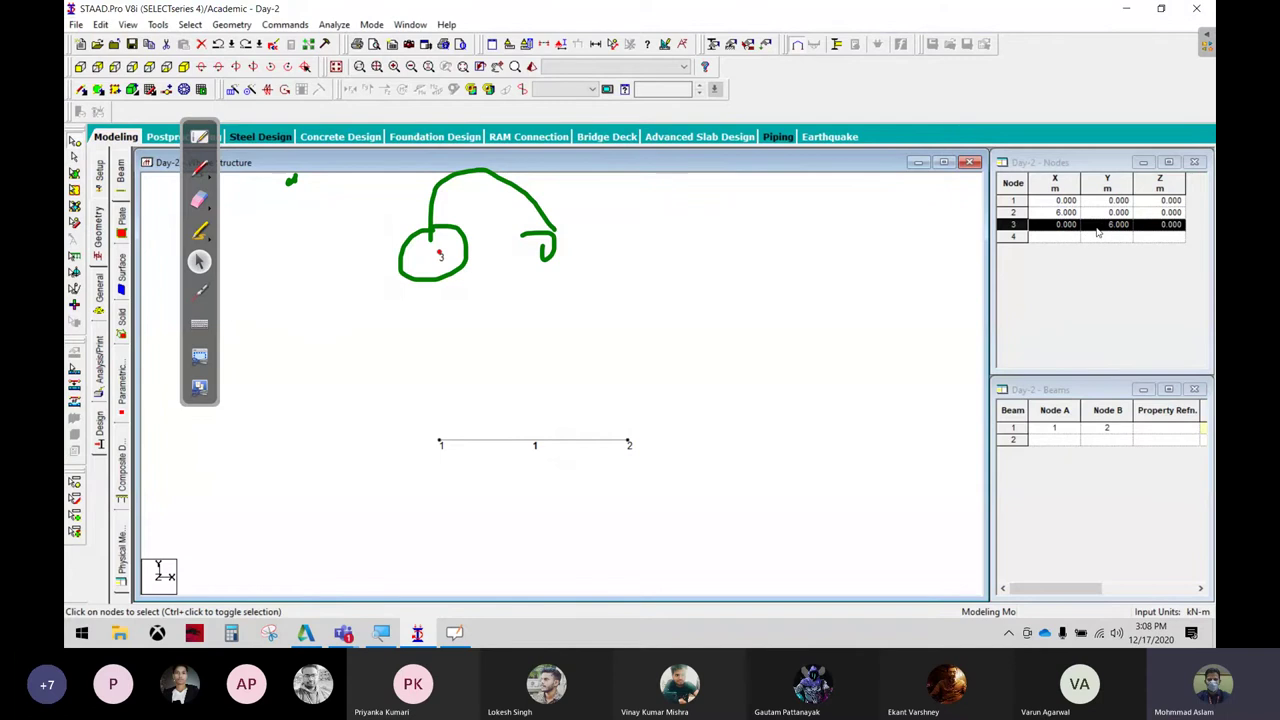
click(1171, 228)
click(1047, 228)
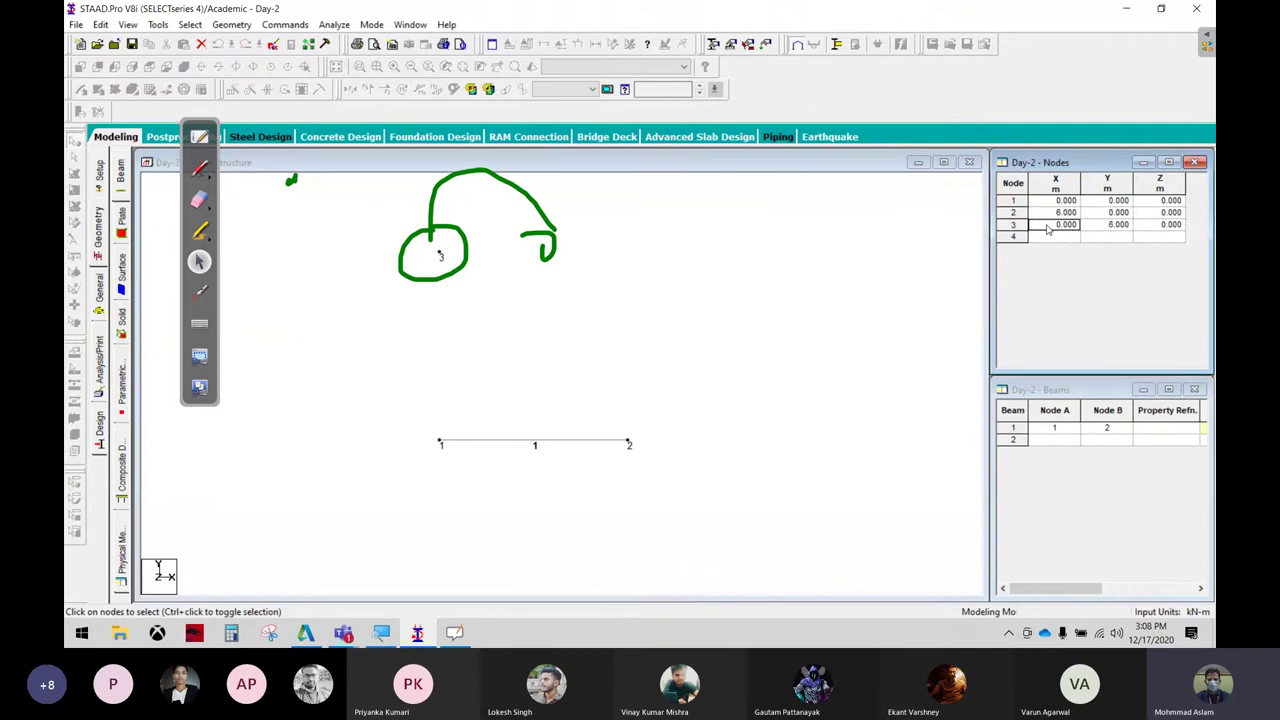
text(3)
key(Tab)
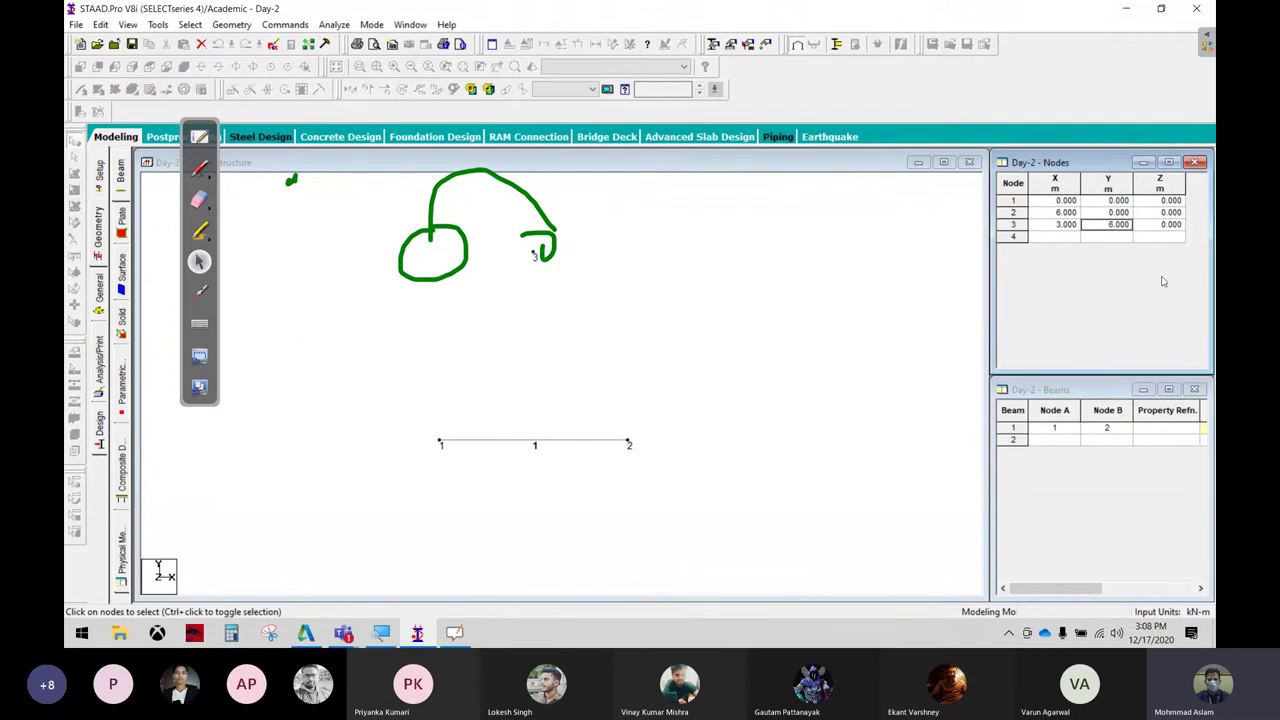
click(703, 290)
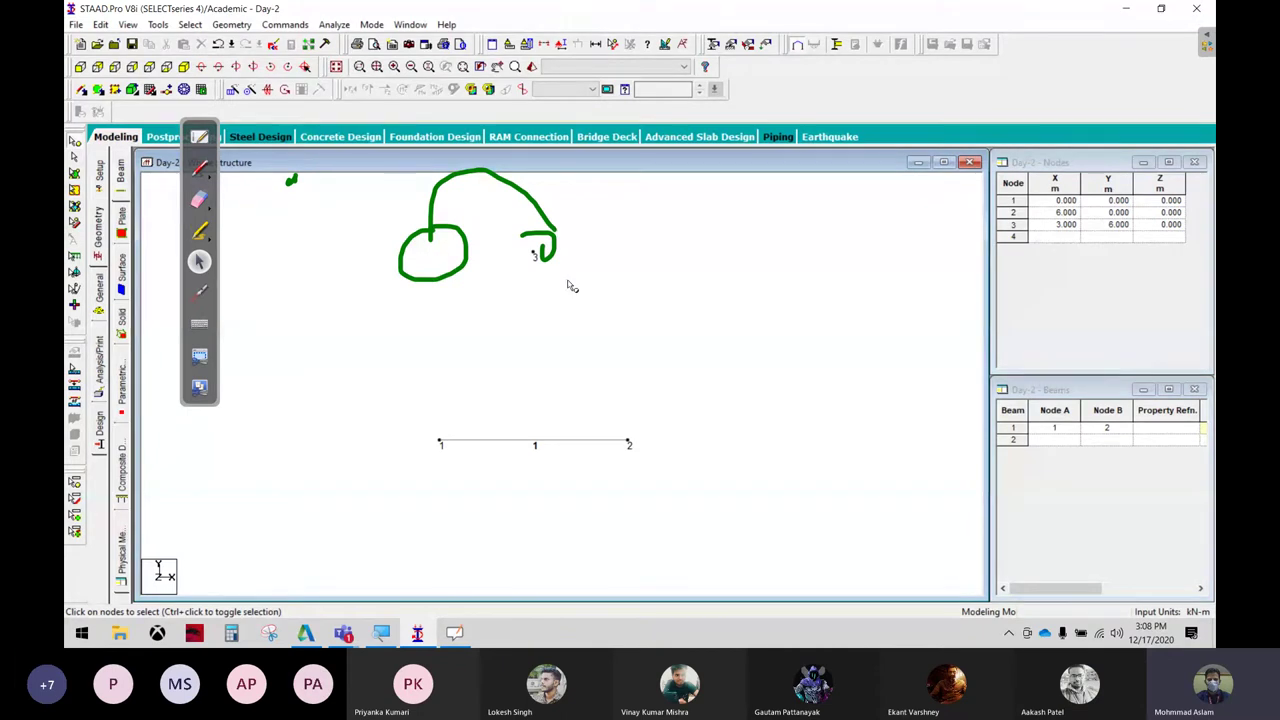
Annotate node 3's move along X from x = 0, then erase the annotations
drag(580, 264, 838, 276)
mouse_move(740, 247)
mouse_down()
mouse_move(838, 276)
mouse_move(788, 322)
mouse_up()
drag(886, 267, 866, 298)
drag(930, 268, 970, 280)
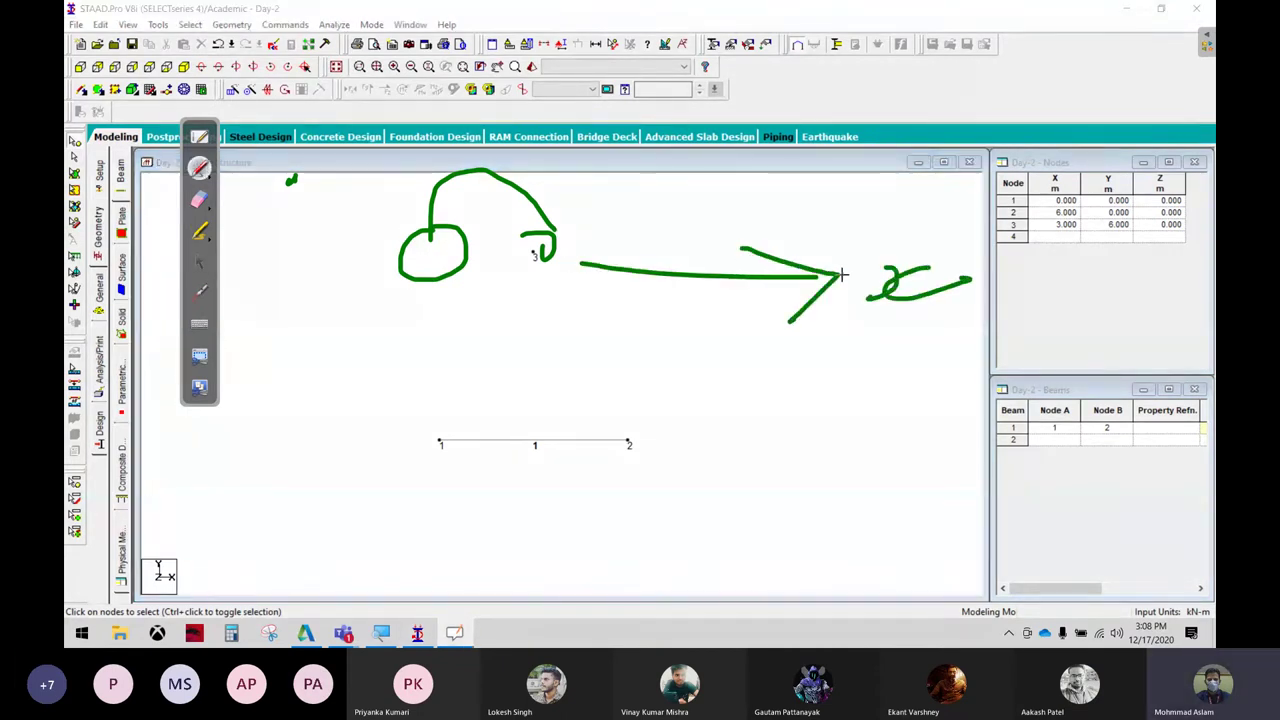
mouse_move(370, 310)
mouse_down()
mouse_move(363, 345)
mouse_move(380, 323)
mouse_move(398, 340)
mouse_up()
mouse_move(408, 324)
mouse_down()
mouse_move(424, 316)
mouse_move(440, 330)
mouse_up()
drag(456, 314, 458, 330)
click(437, 250)
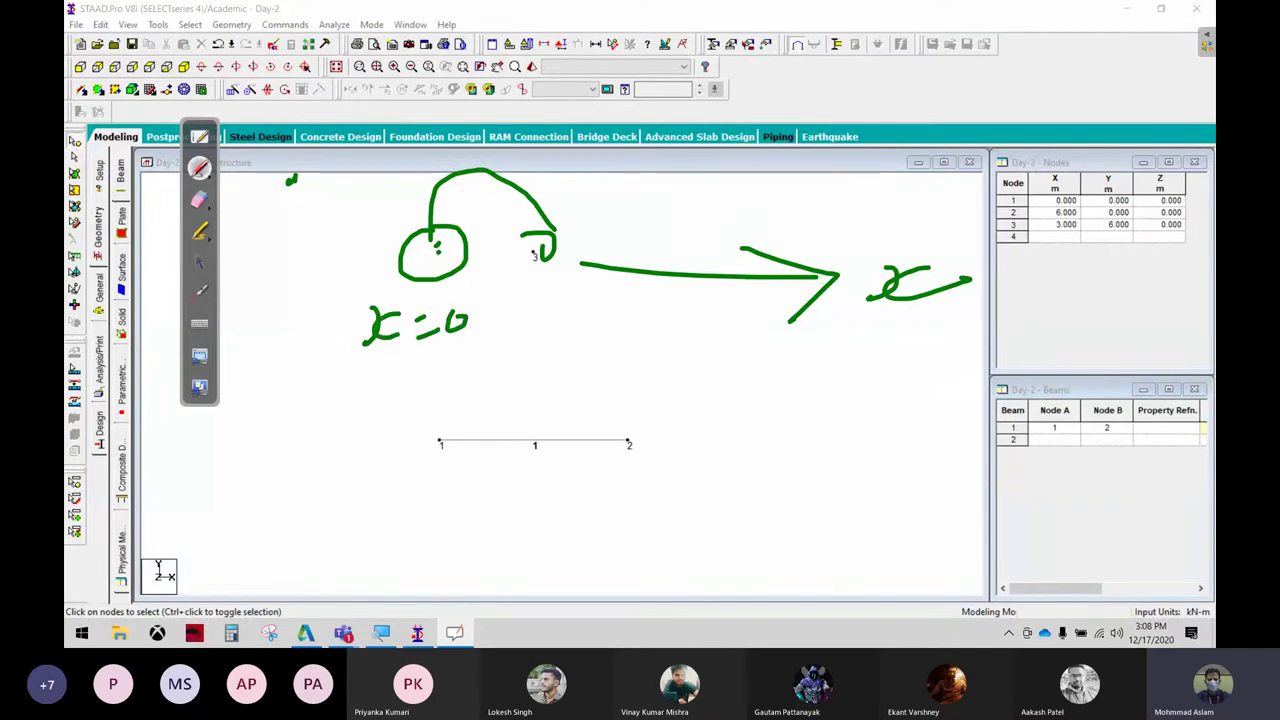
drag(441, 256, 448, 270)
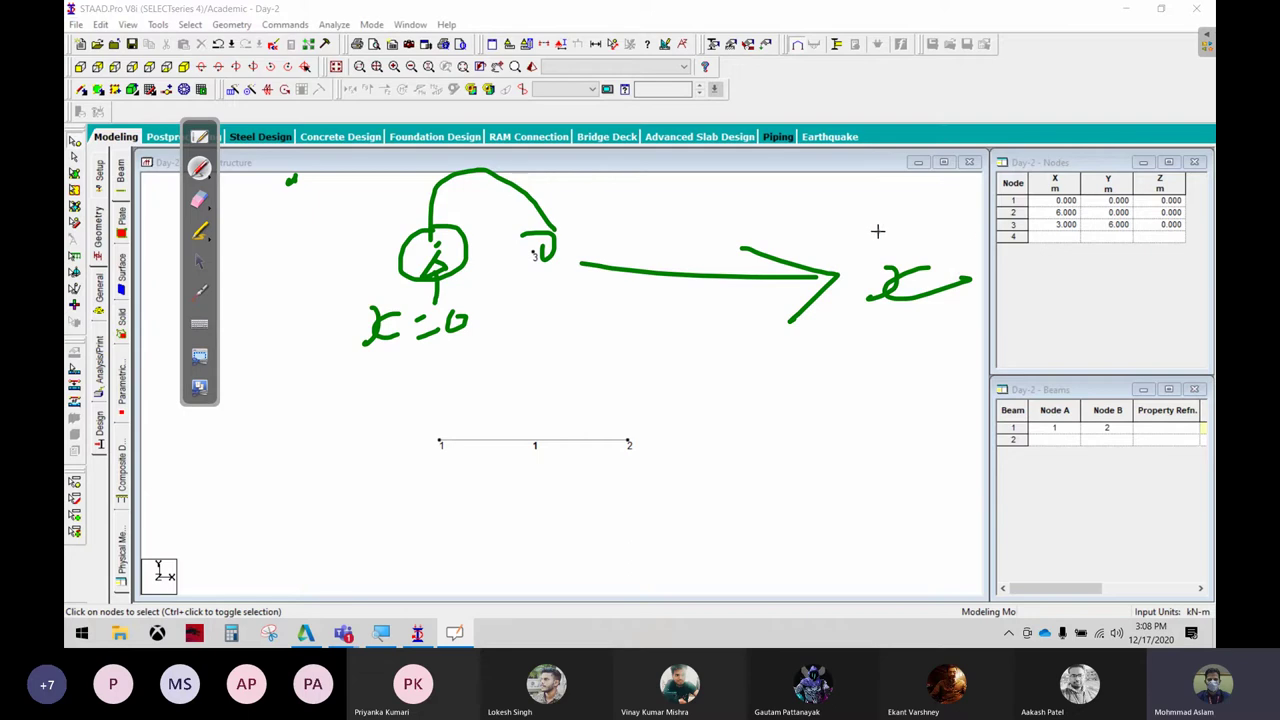
mouse_move(877, 231)
mouse_down()
mouse_move(957, 217)
mouse_move(990, 237)
mouse_up()
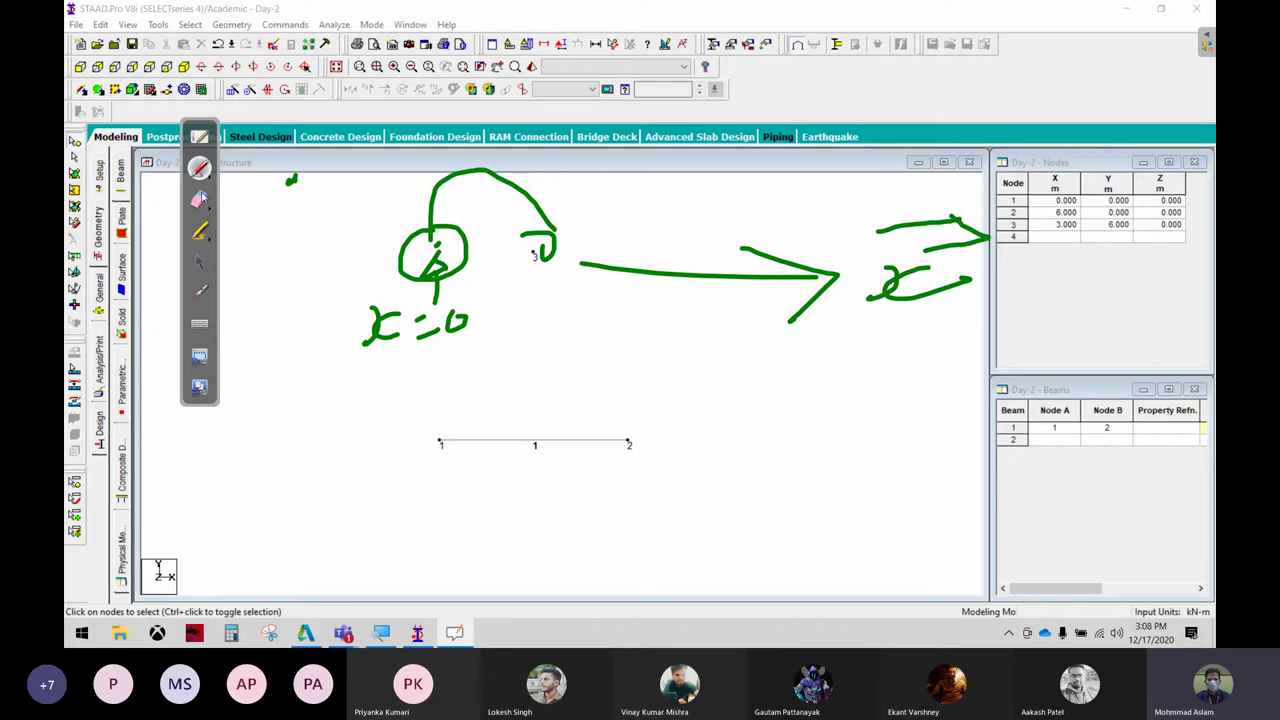
click(199, 199)
mouse_move(423, 227)
mouse_down()
mouse_move(551, 271)
mouse_move(289, 189)
mouse_move(400, 294)
mouse_move(801, 254)
mouse_move(971, 286)
mouse_up()
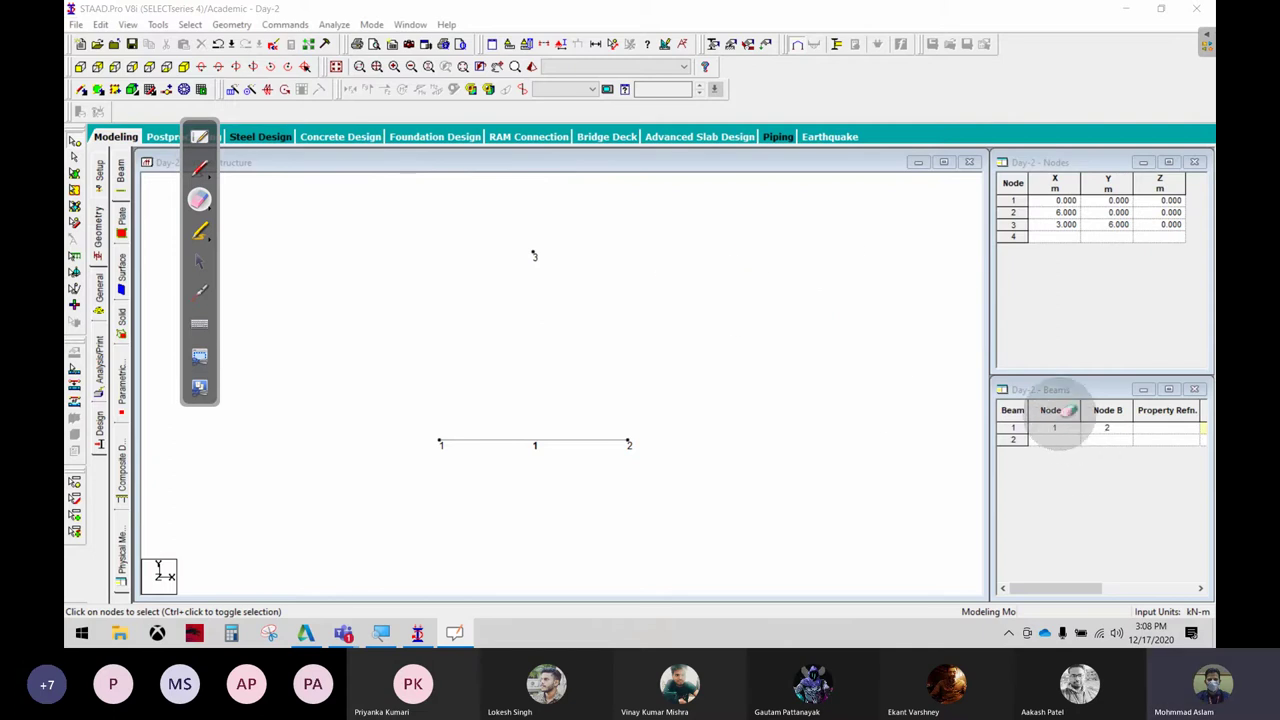
Magnify the screen to point out the beam-drawing tool on the toolbar
click(200, 263)
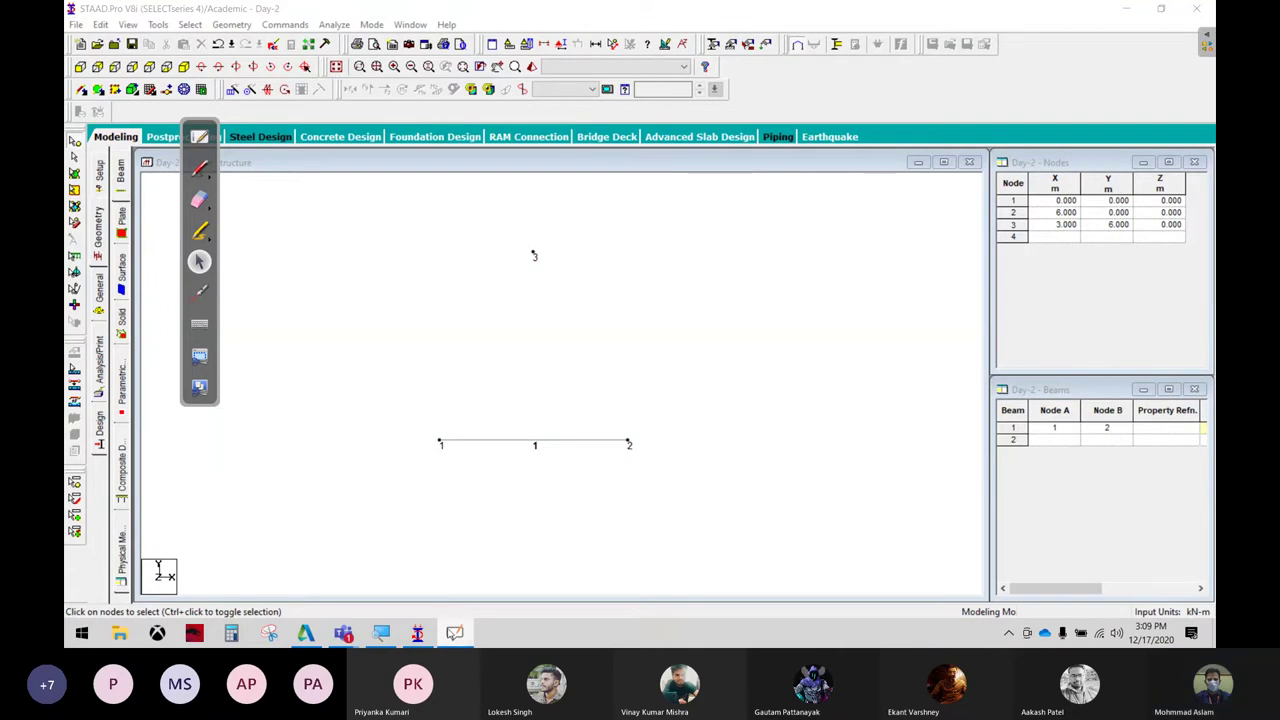
click(381, 632)
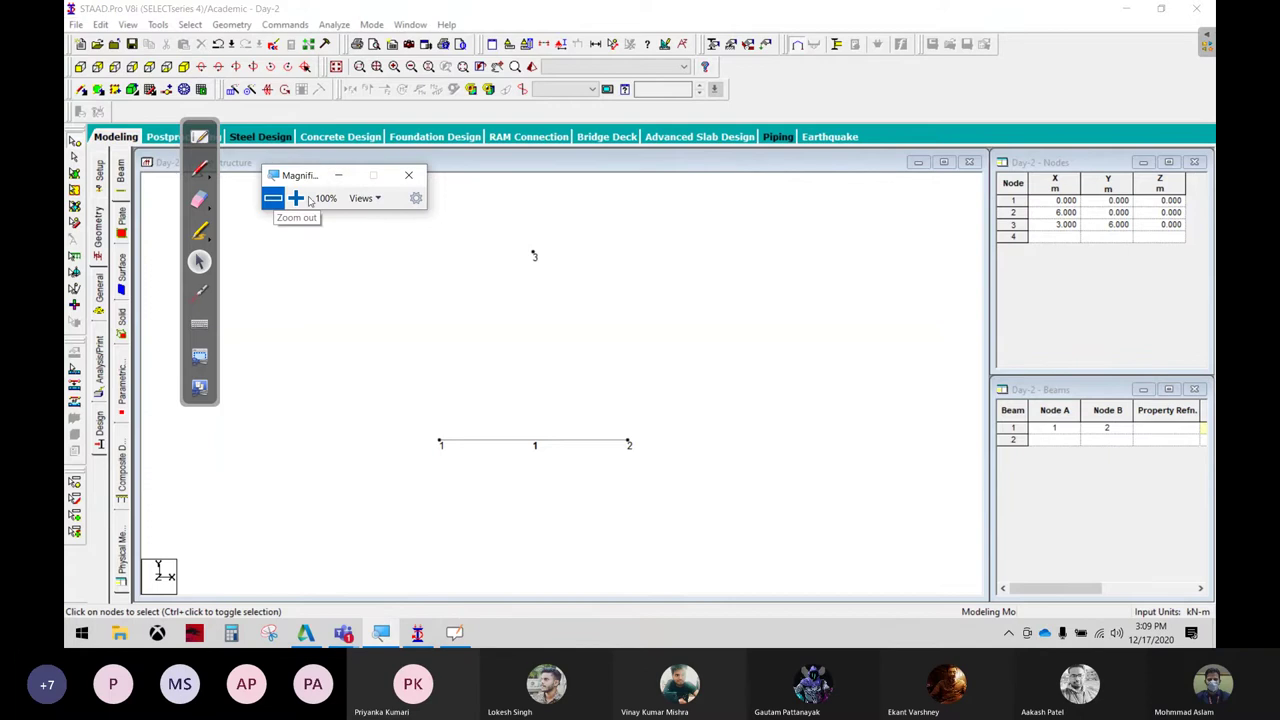
click(295, 198)
click(295, 198)
click(295, 198)
click(295, 198)
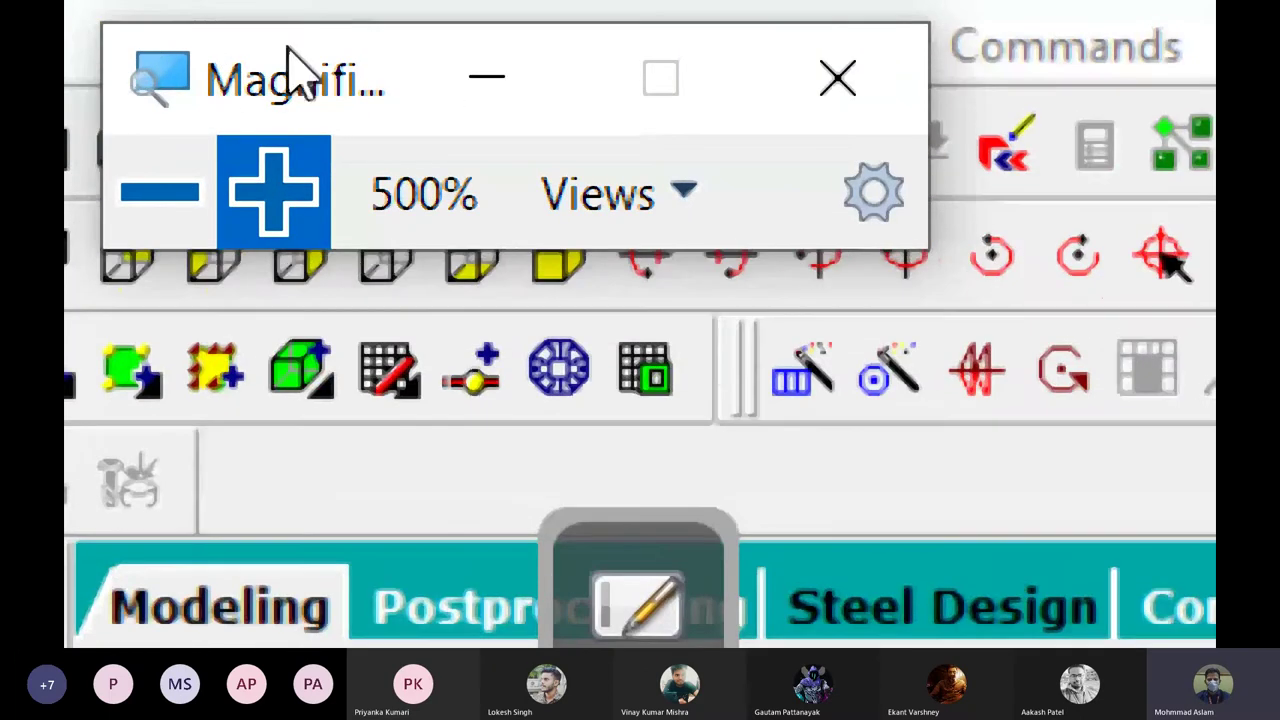
drag(286, 57, 900, 157)
key(ctrl)
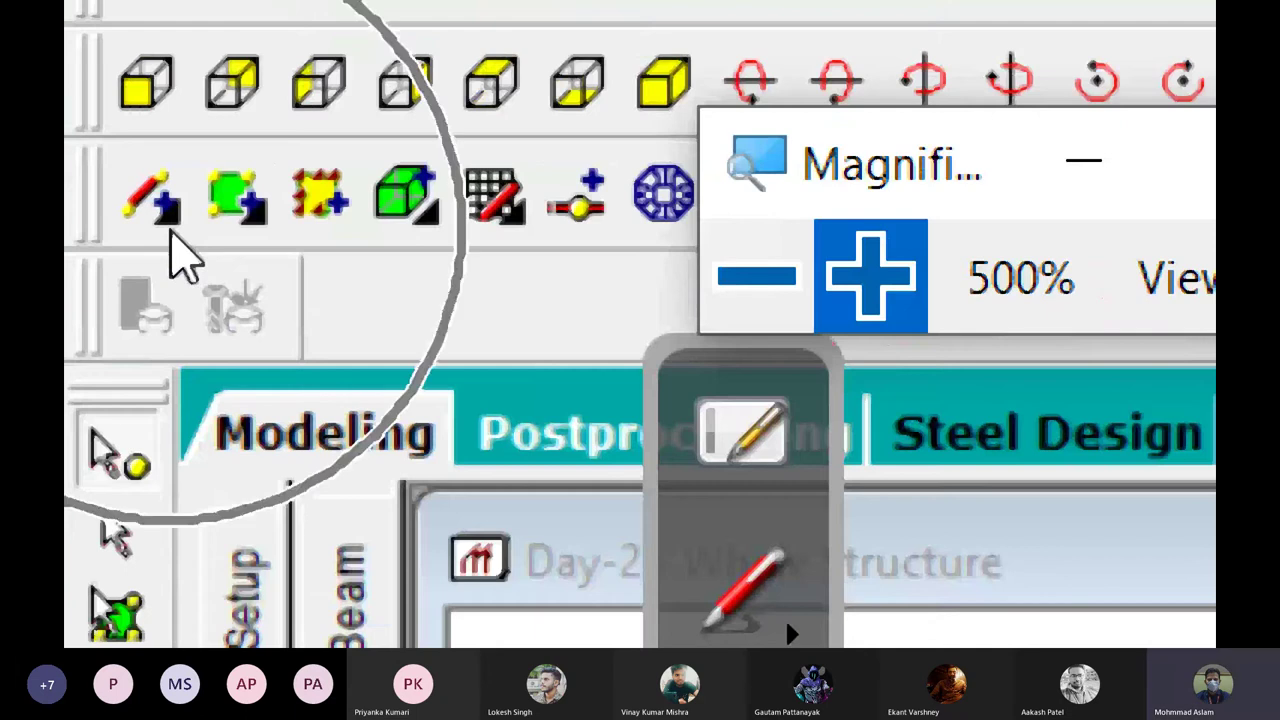
key(ctrl)
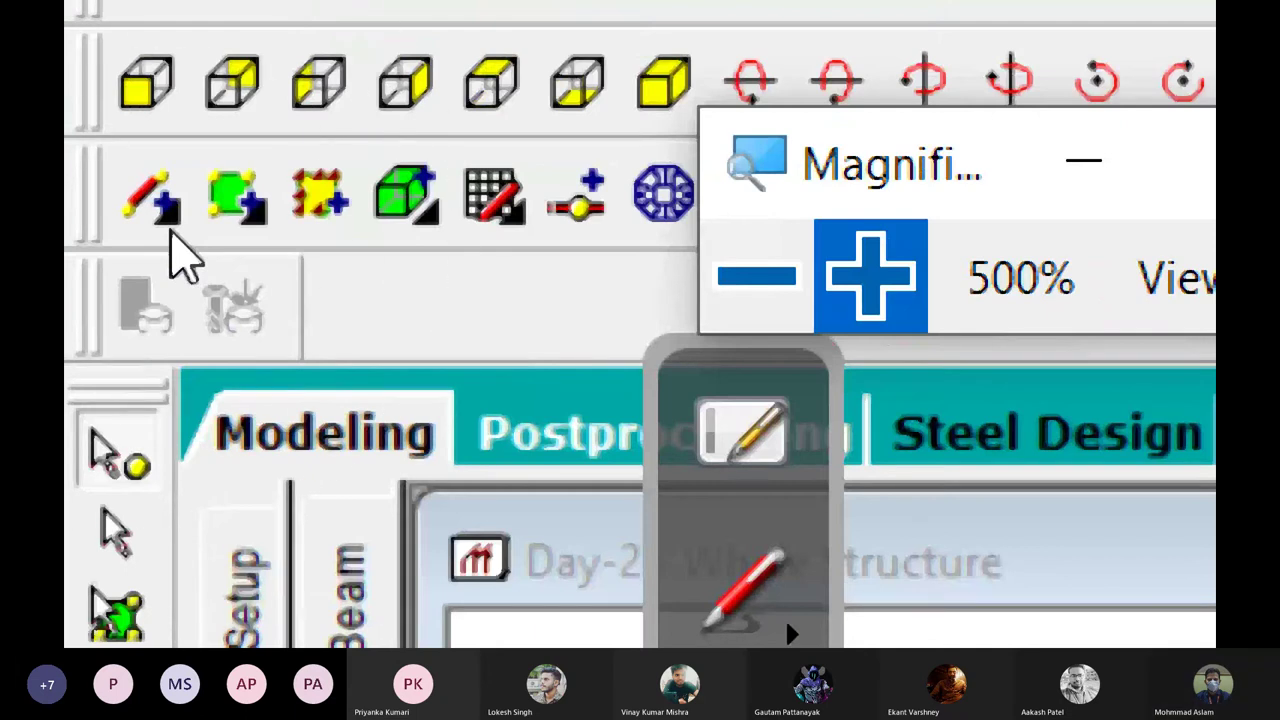
key(ctrl)
key(ctrl)
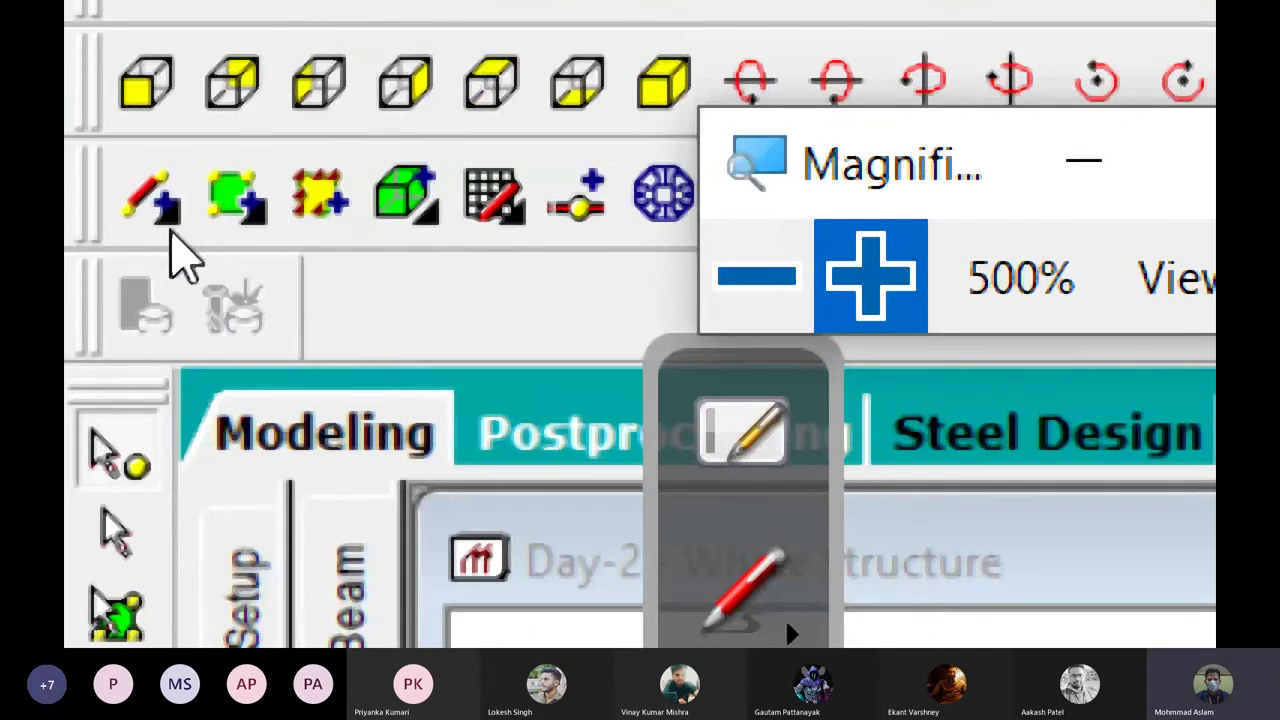
key(ctrl)
key(ctrl)
key(ctrl)
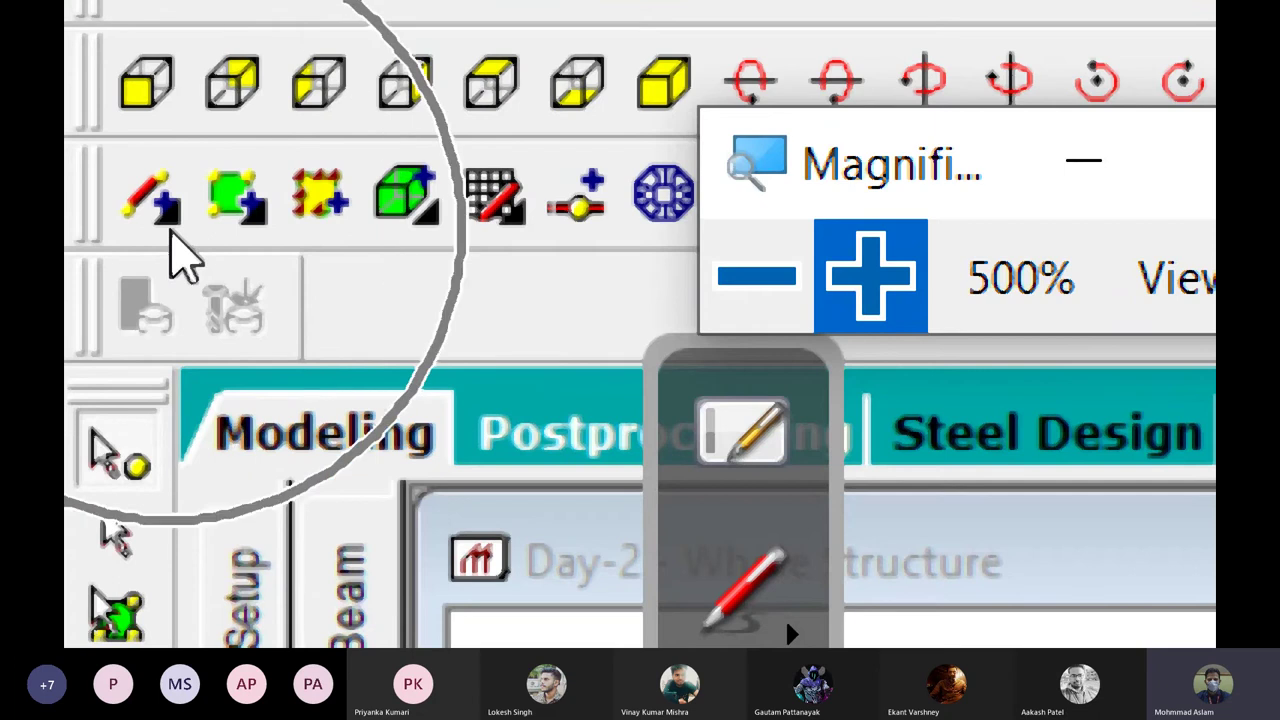
key(ctrl)
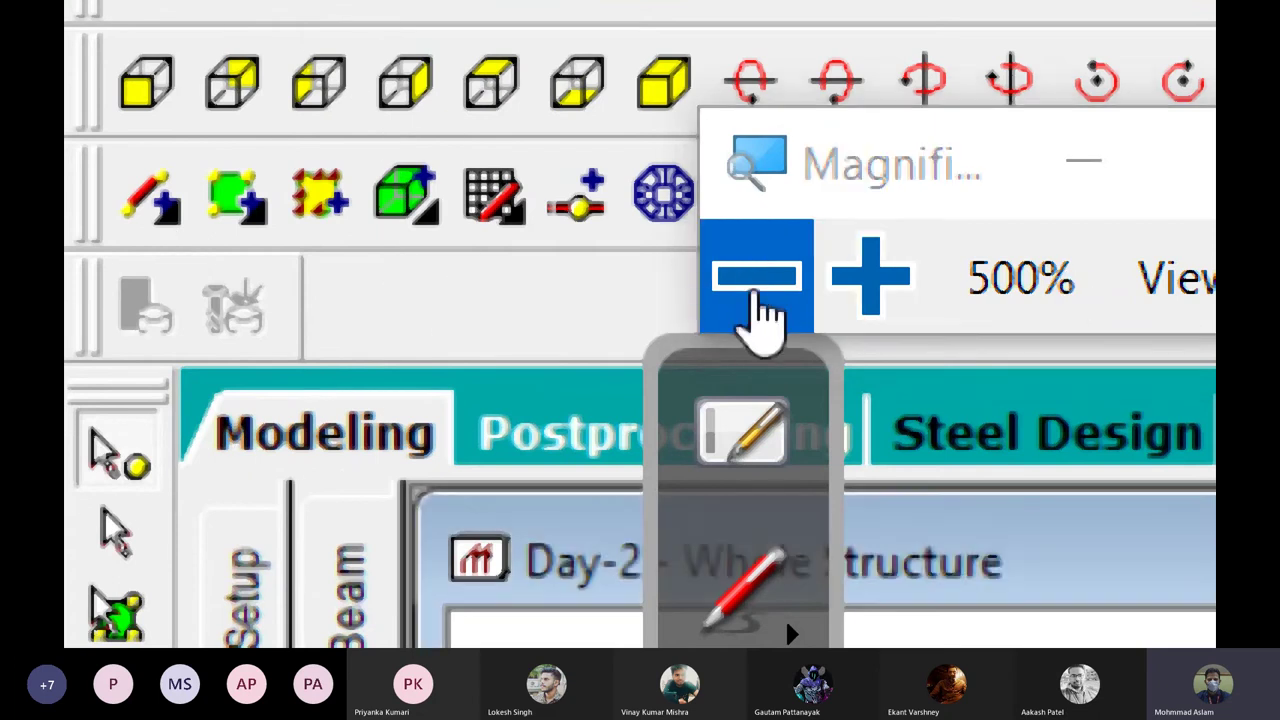
Return magnification to 100% and draw a beam from node 1 up to node 3
click(763, 312)
click(486, 309)
click(486, 309)
click(340, 217)
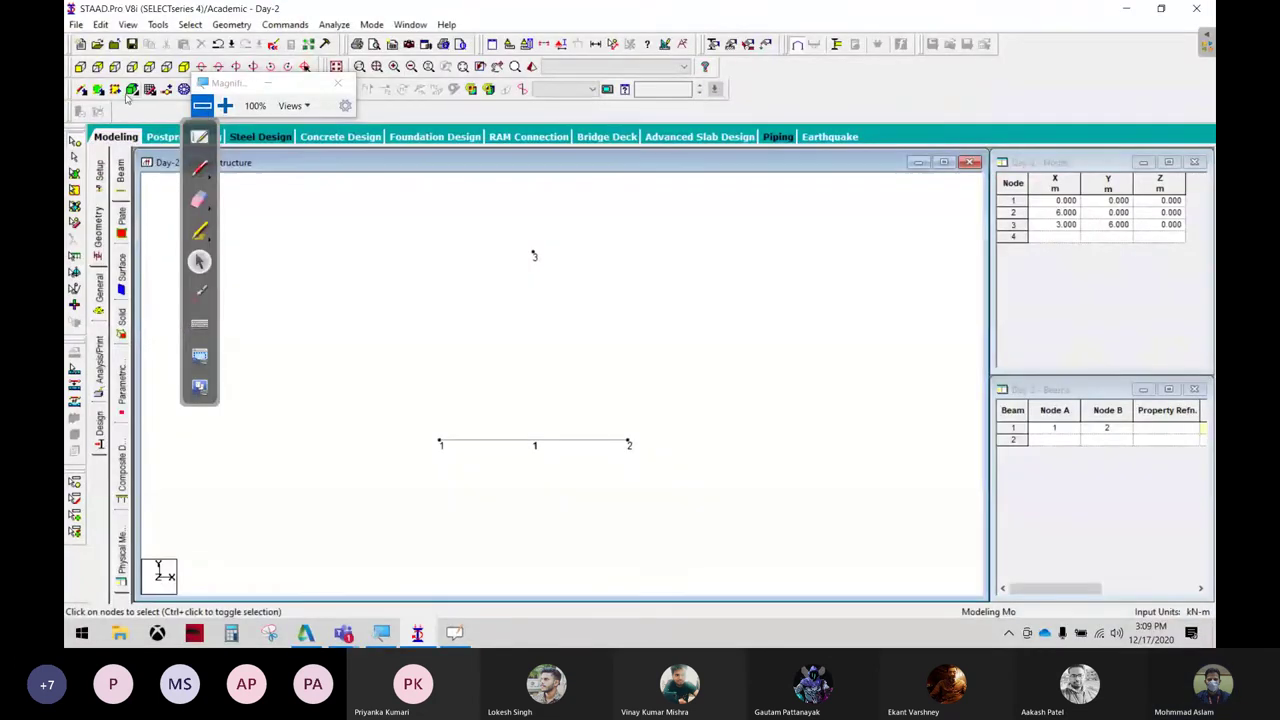
click(83, 90)
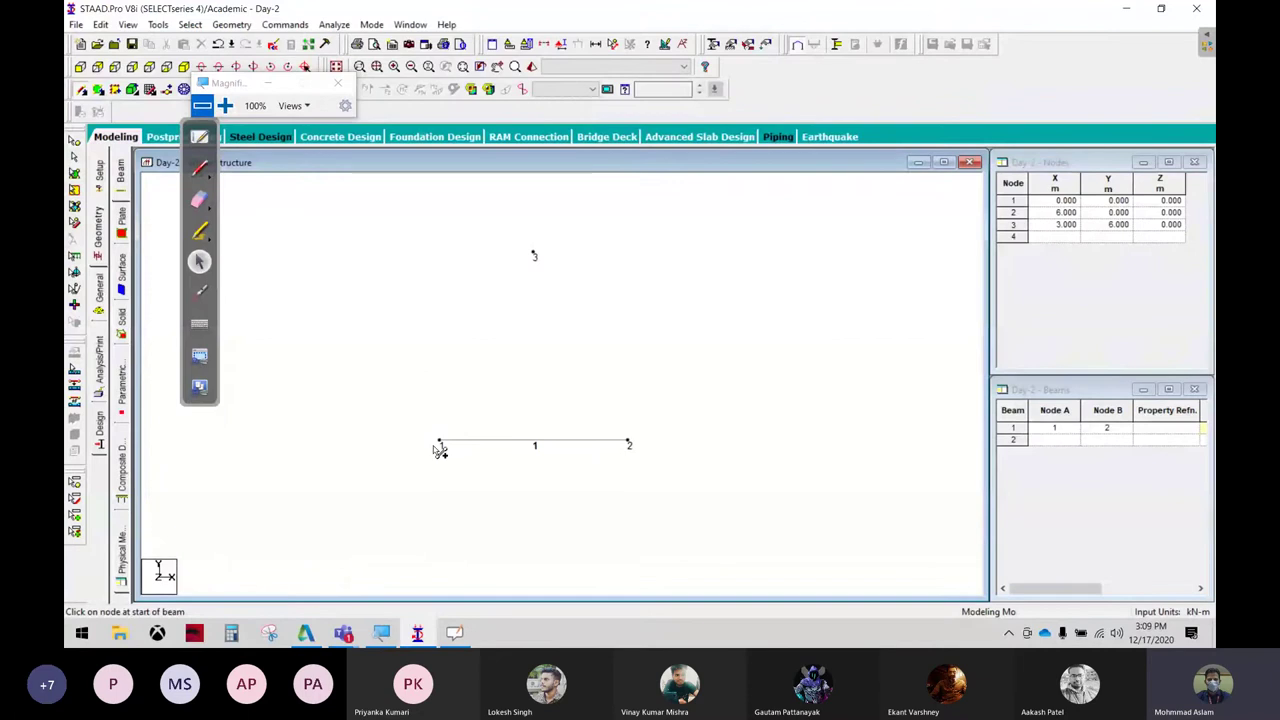
mouse_move(440, 442)
mouse_down()
mouse_move(533, 256)
mouse_move(629, 443)
mouse_up()
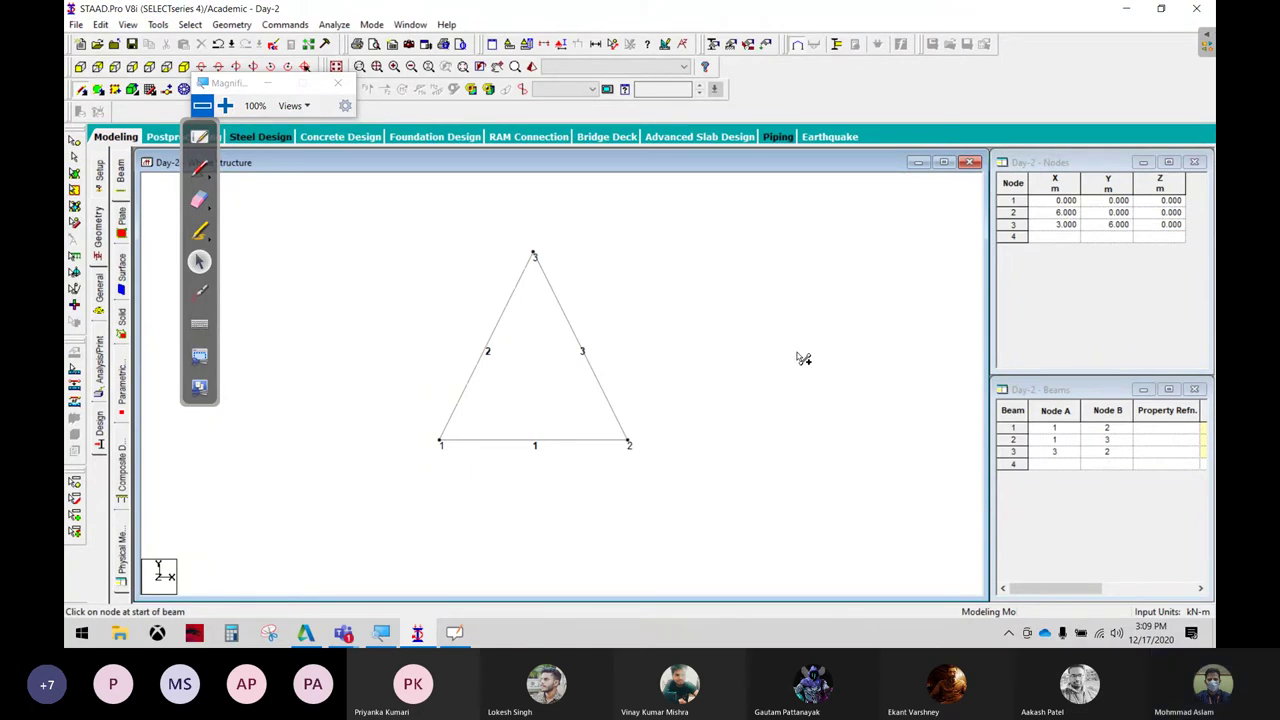
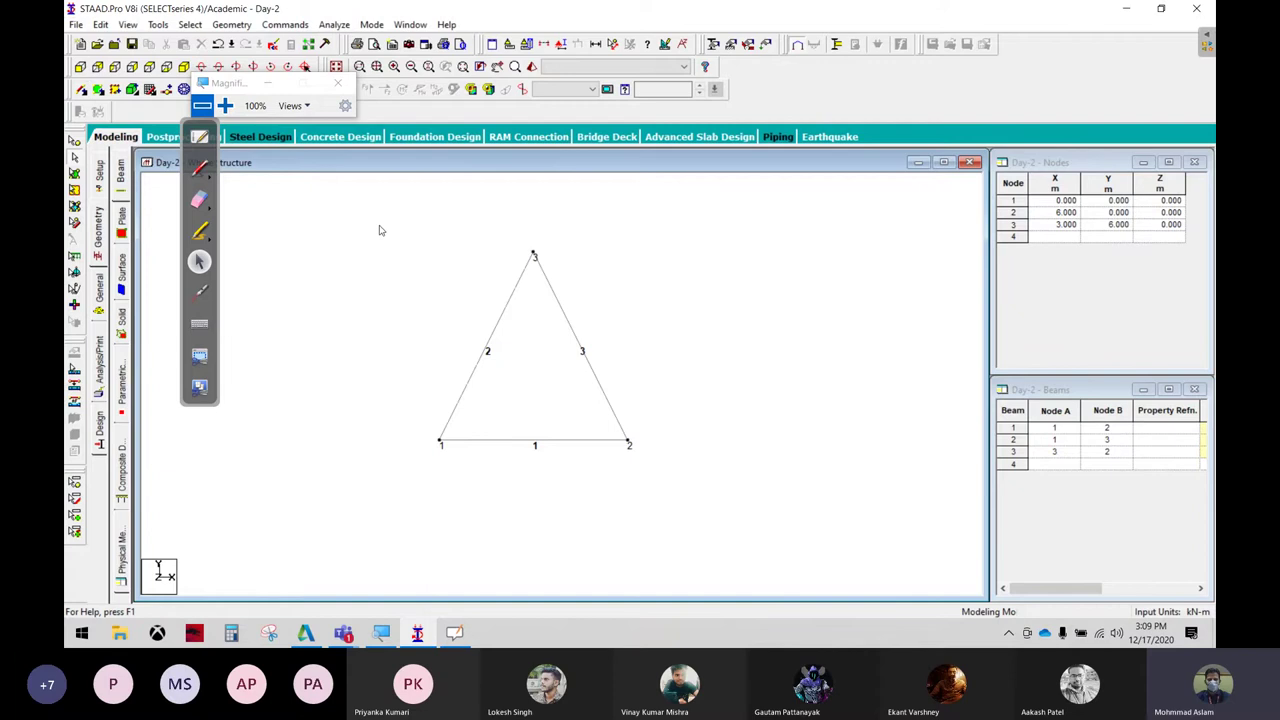
Window-select the three-beam triangle model and delete it, confirming the warning
drag(323, 190, 636, 477)
key(Delete)
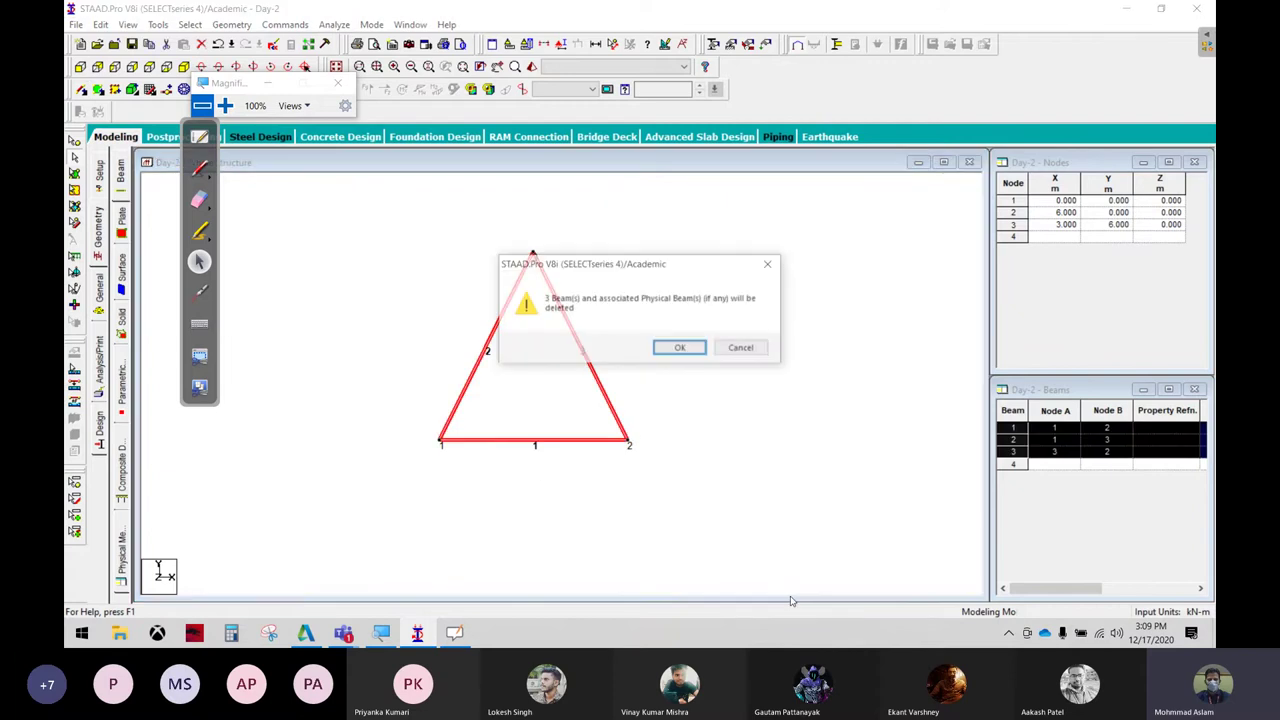
key(Return)
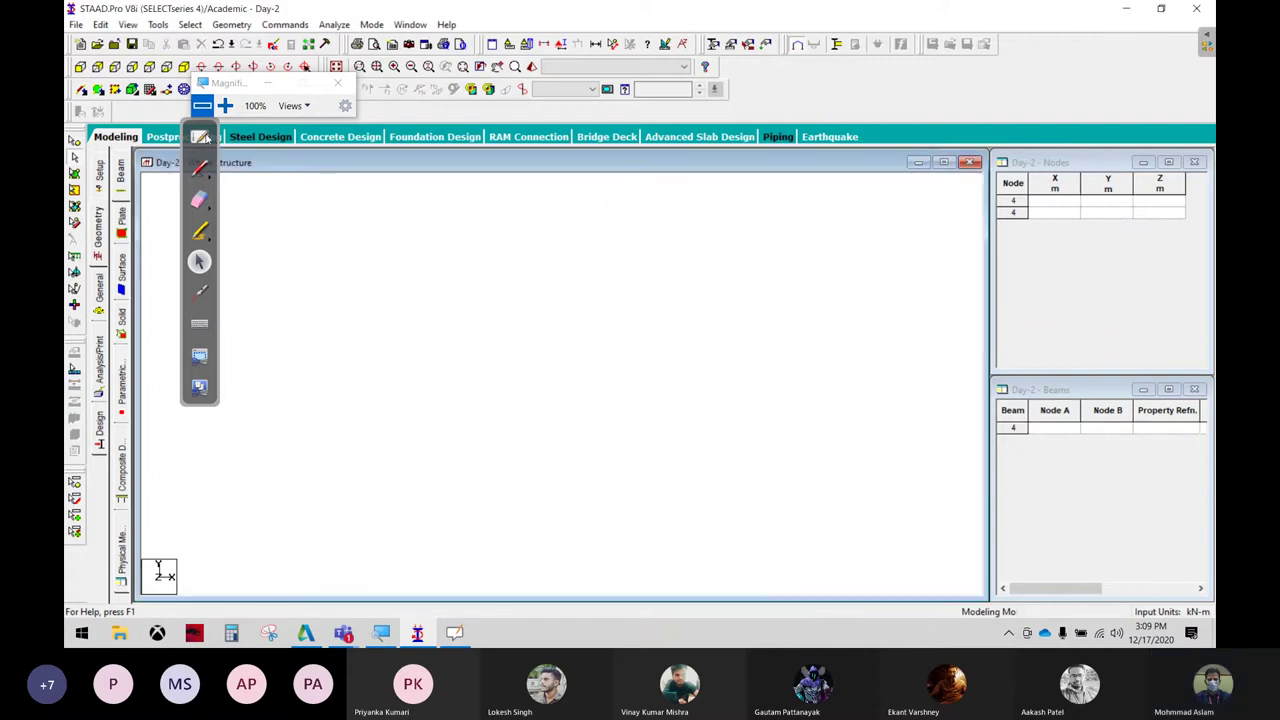
click(200, 137)
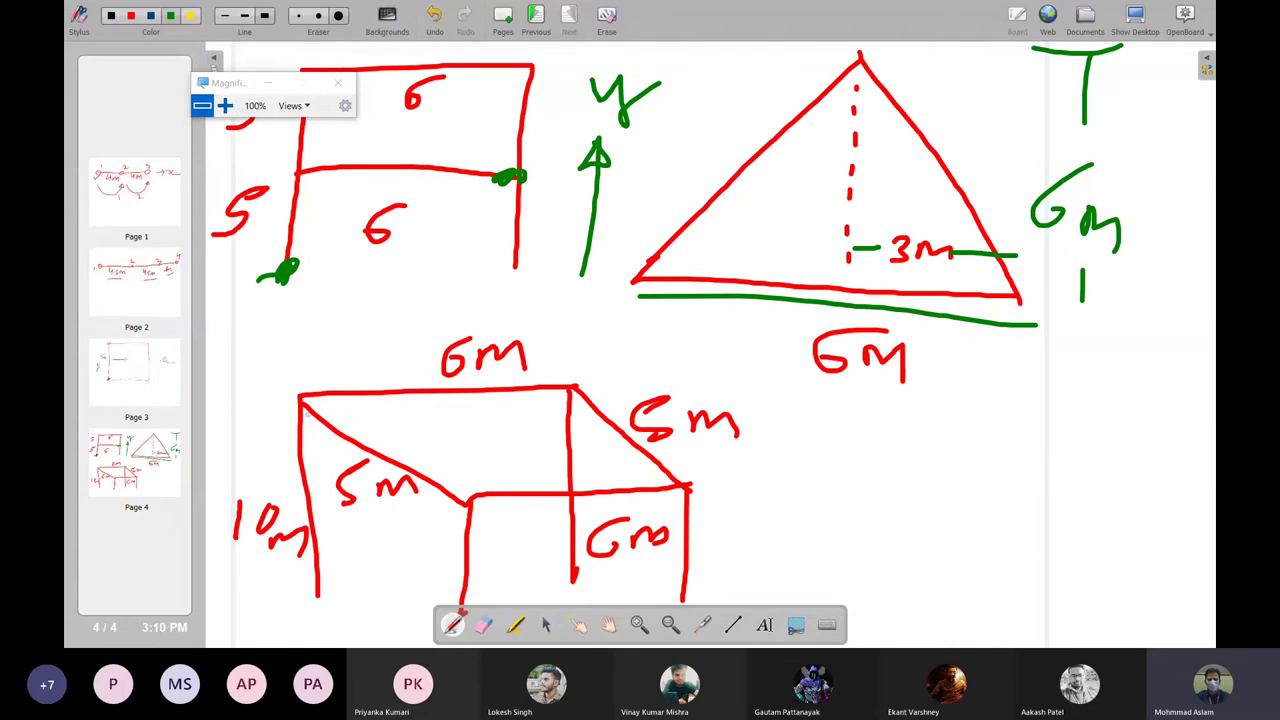
Draw green X and Z axis arrows and labels on the frame sketch, then return to STAAD.Pro
mouse_move(352, 418)
mouse_down()
mouse_move(422, 458)
mouse_move(448, 456)
mouse_up()
mouse_move(296, 365)
mouse_down()
mouse_move(370, 357)
mouse_move(373, 371)
mouse_move(430, 312)
mouse_move(410, 322)
mouse_up()
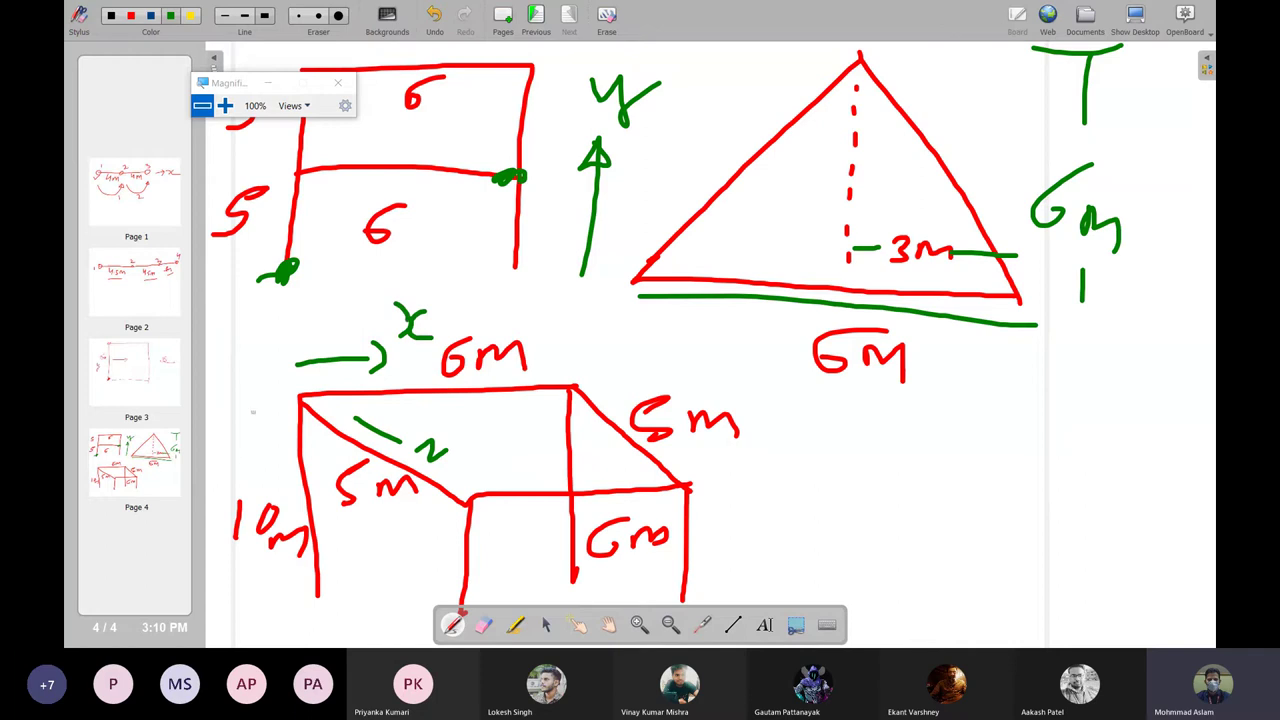
mouse_move(250, 462)
mouse_down()
mouse_move(252, 394)
mouse_move(264, 428)
mouse_up()
drag(249, 325, 250, 372)
click(1137, 20)
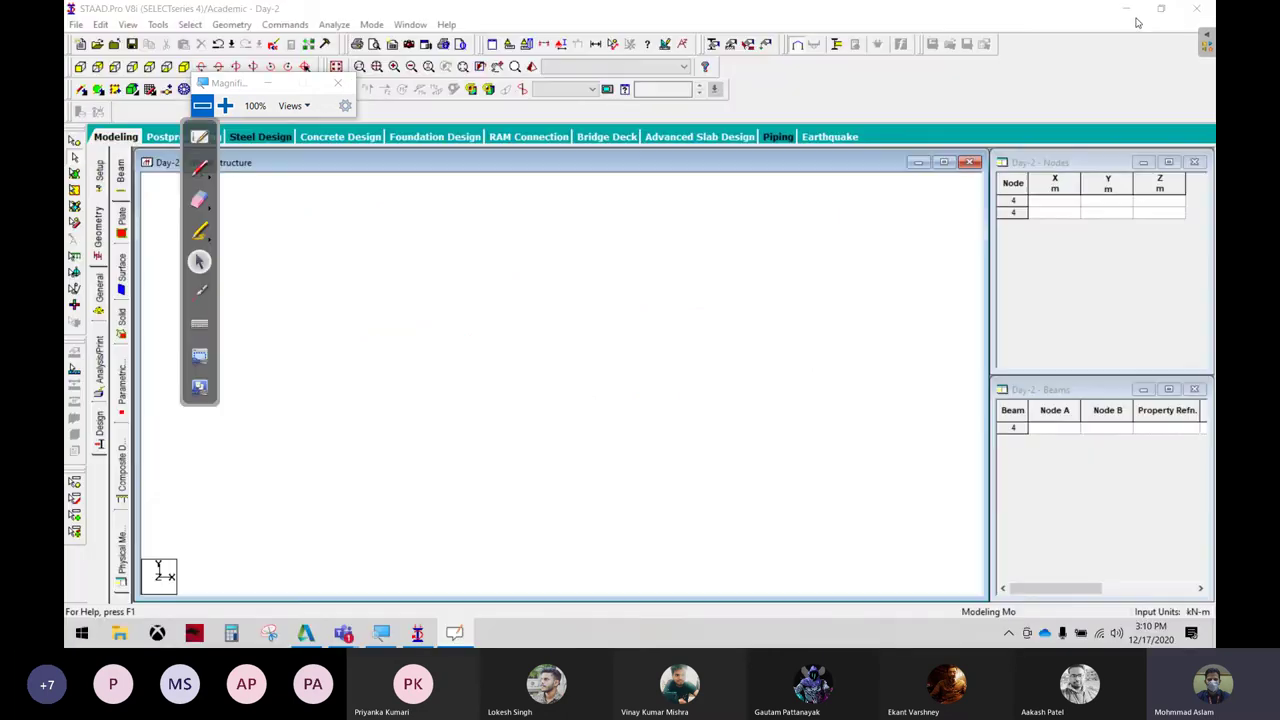
Create node 1 at the origin (0, 0, 0)
click(1071, 242)
click(1070, 200)
text(0)
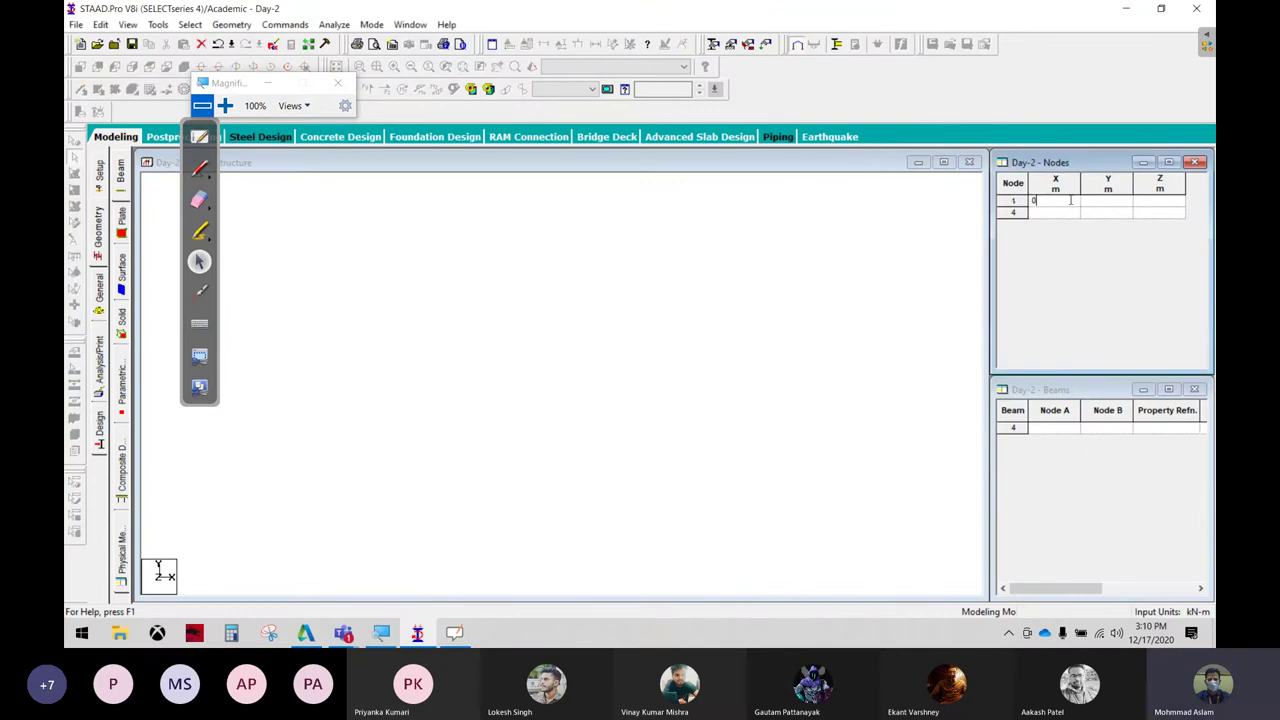
key(Return)
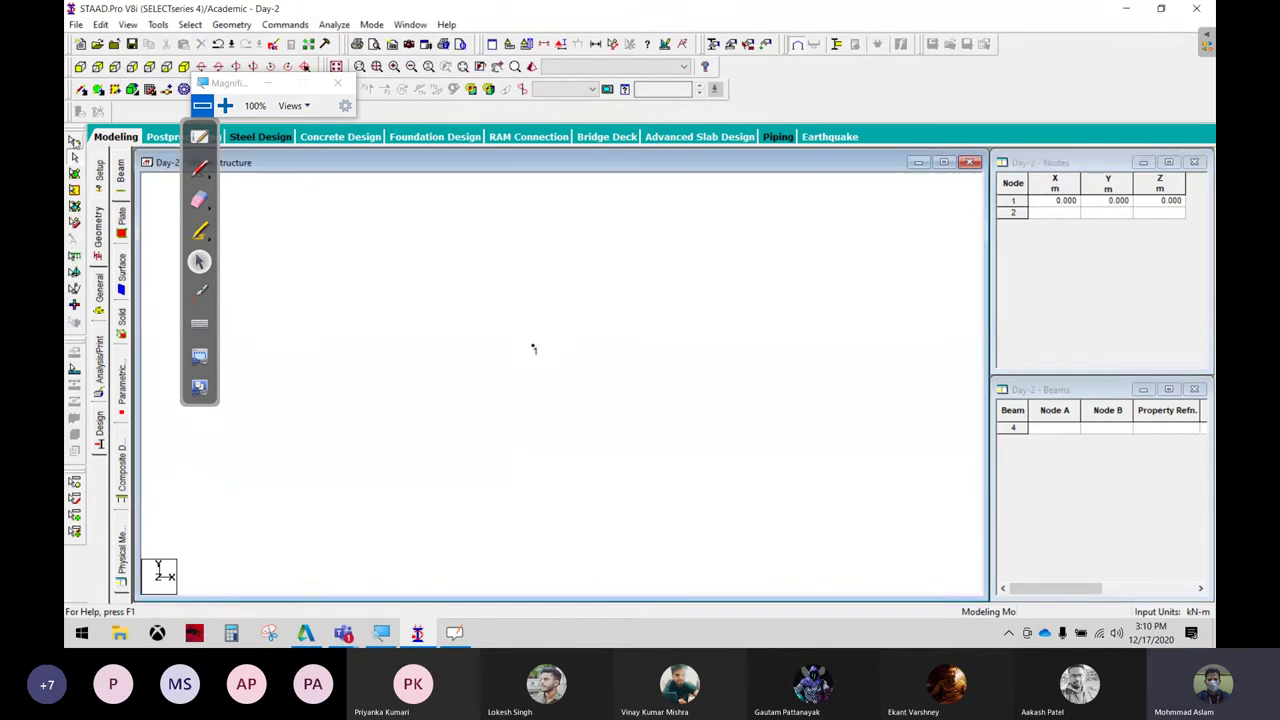
Translationally repeat node 1 by 6 m along X with linked steps, forming beam 1
click(74, 142)
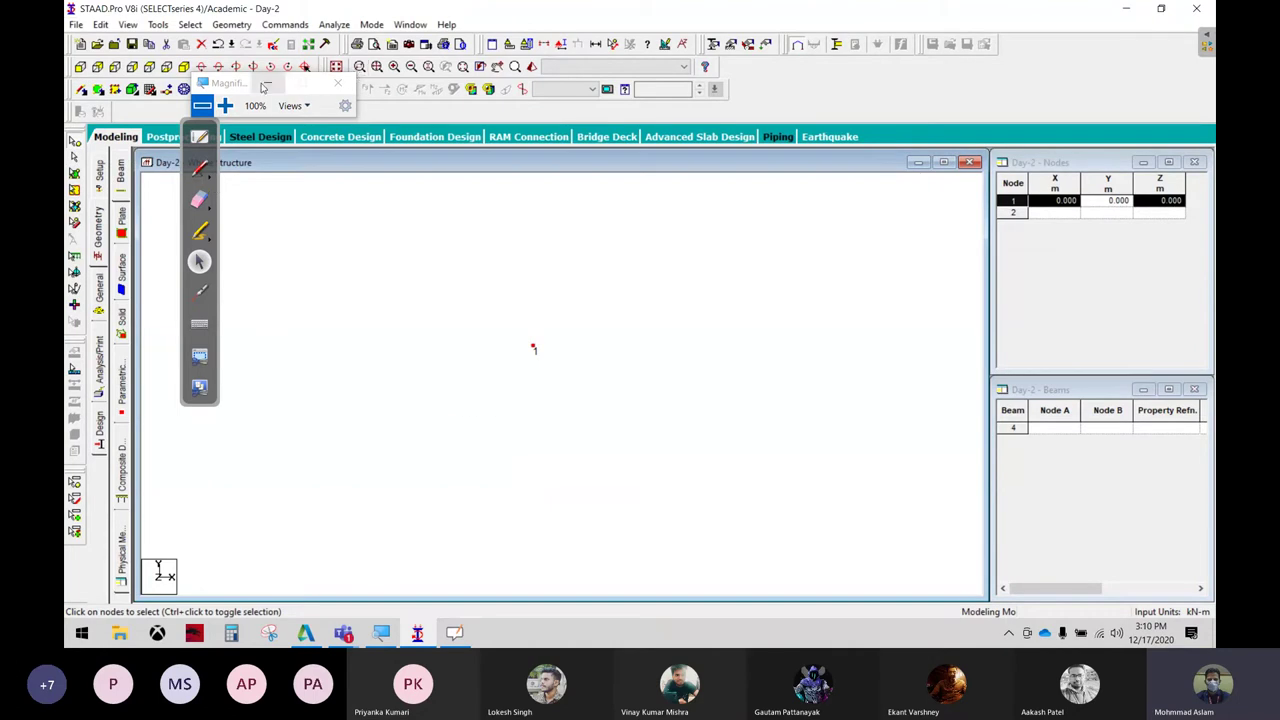
drag(245, 85, 585, 37)
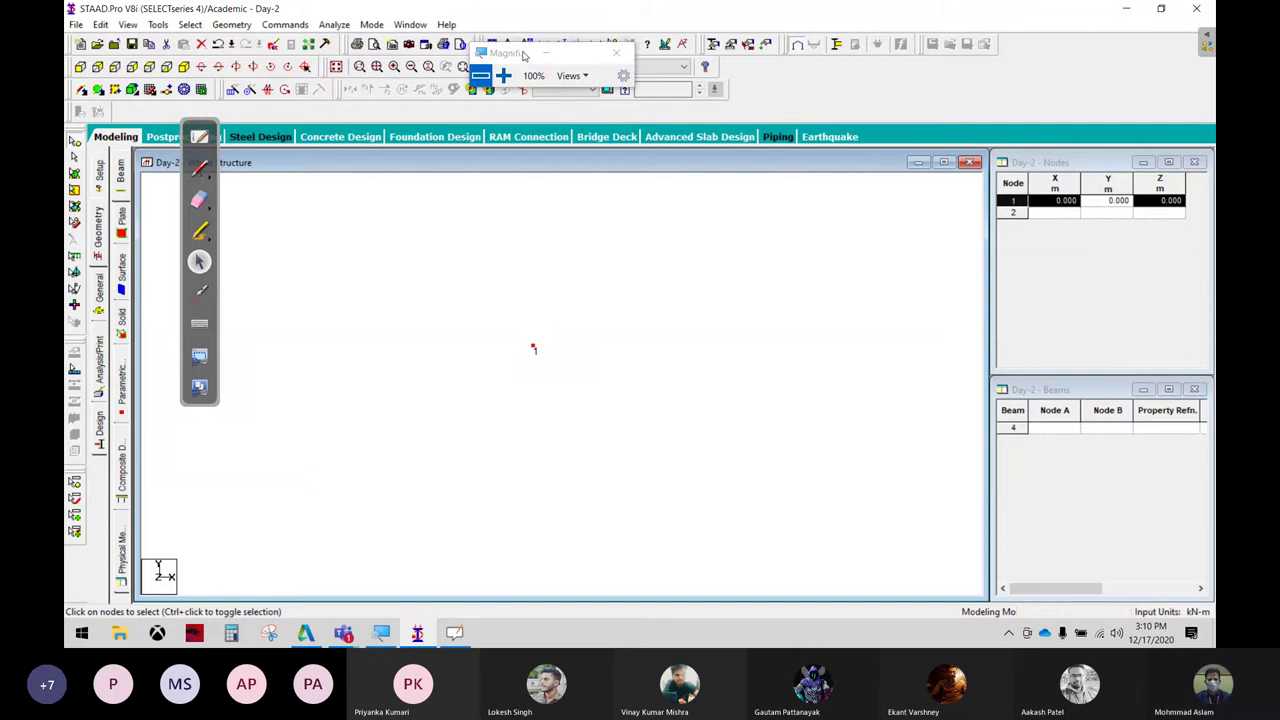
click(218, 66)
text(6)
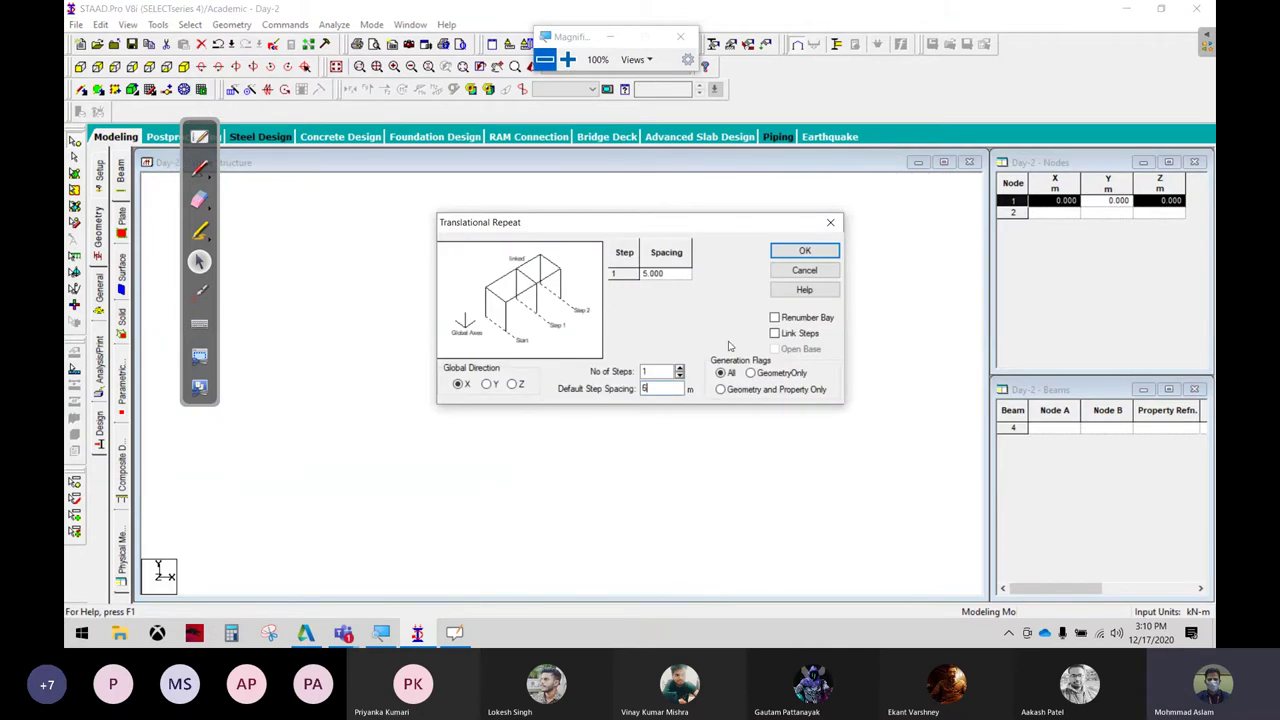
click(815, 334)
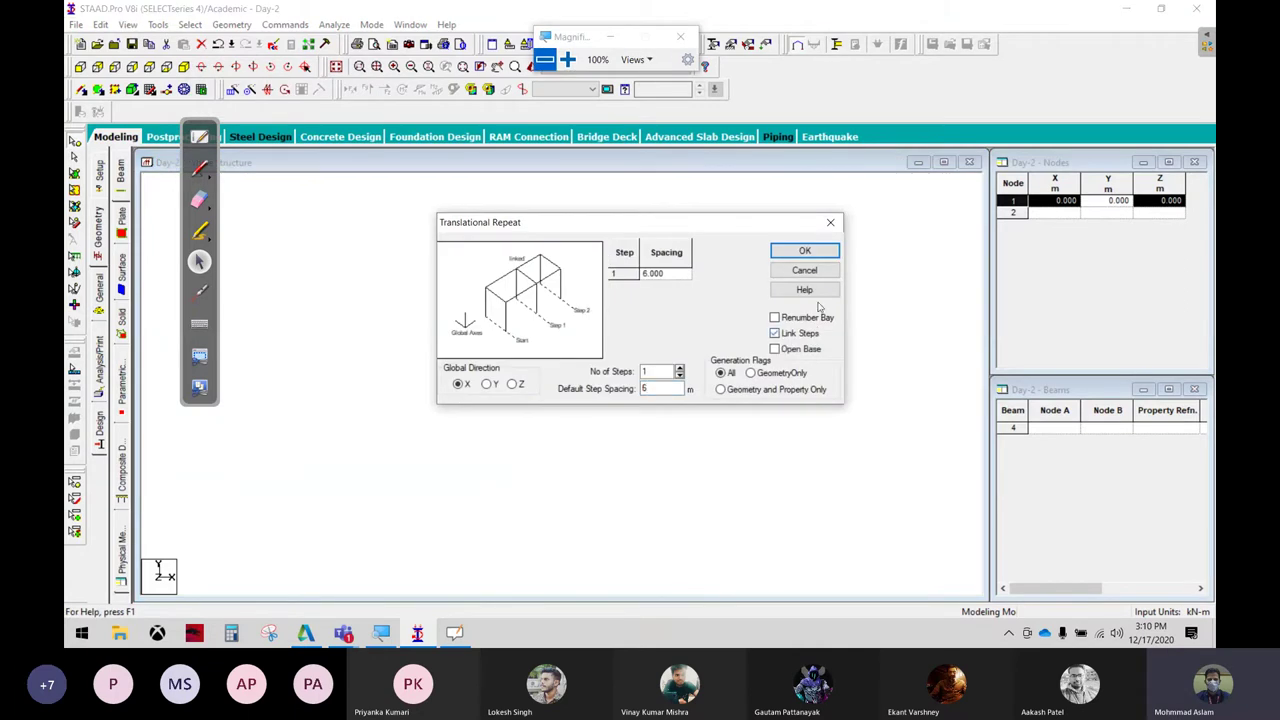
click(805, 251)
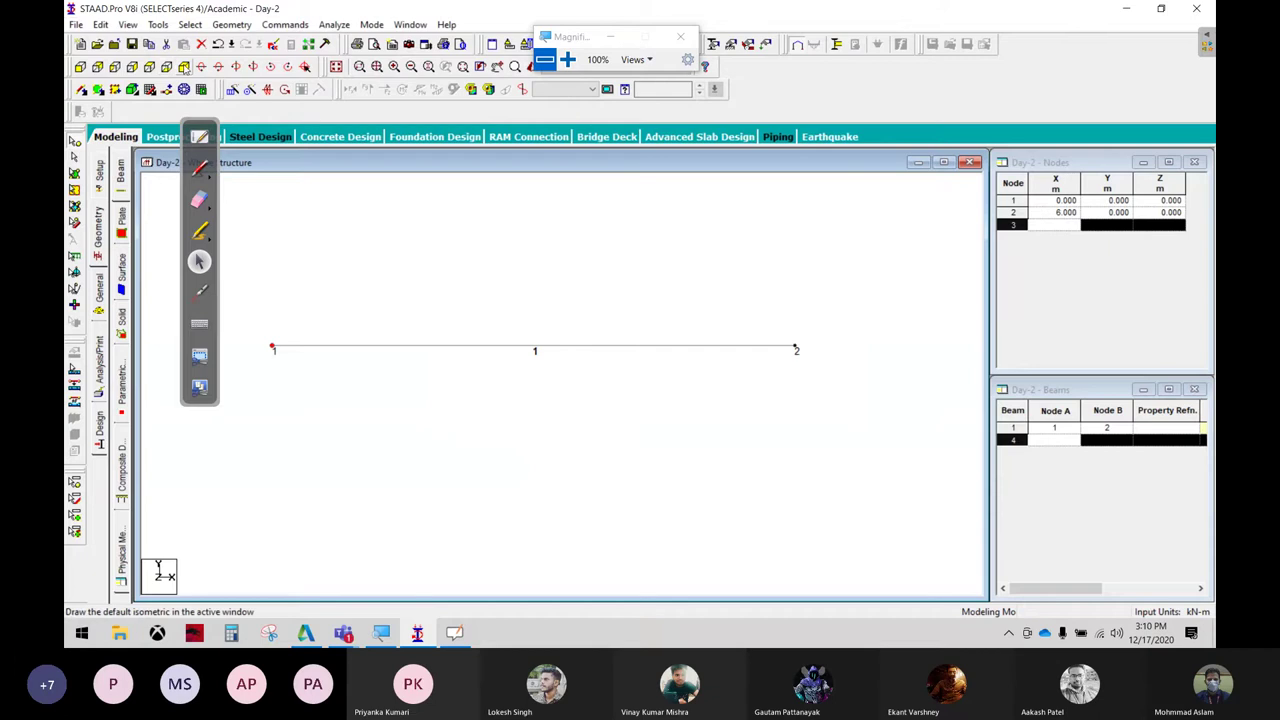
Repeat beam 1 by 5 m along Z with linked steps to close the rectangle
click(184, 67)
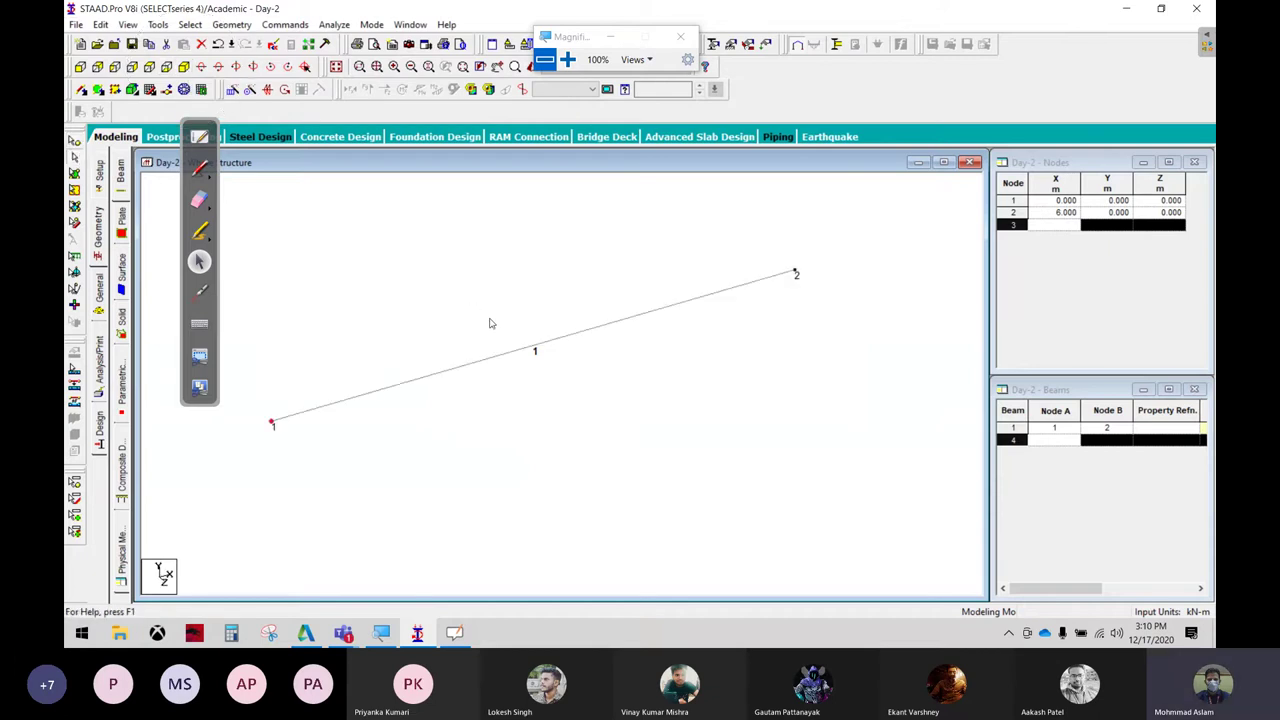
click(512, 355)
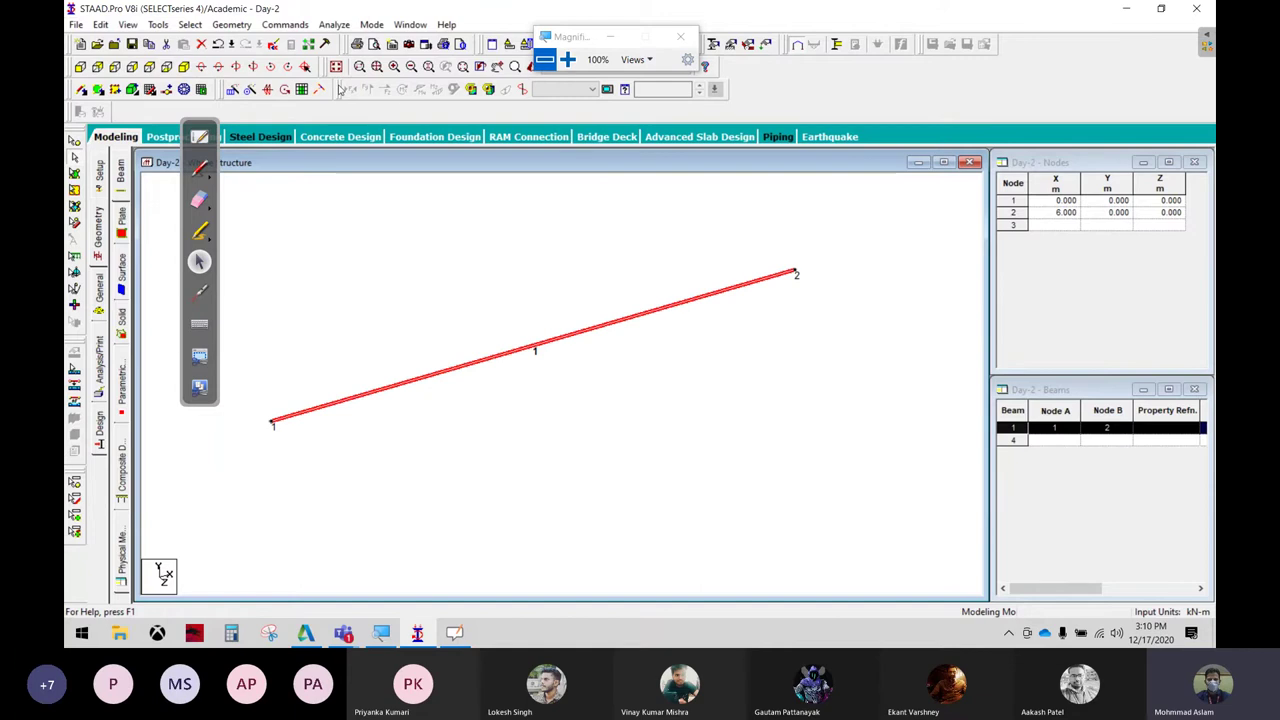
click(232, 89)
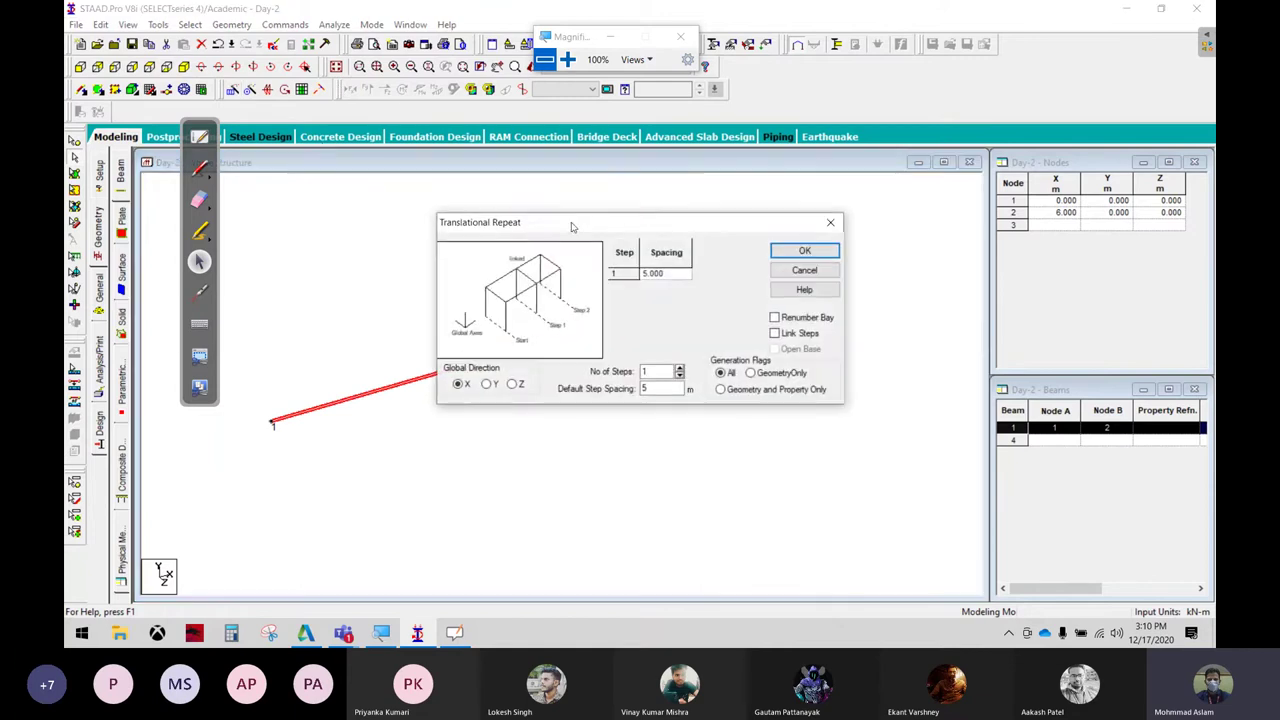
drag(571, 223, 532, 62)
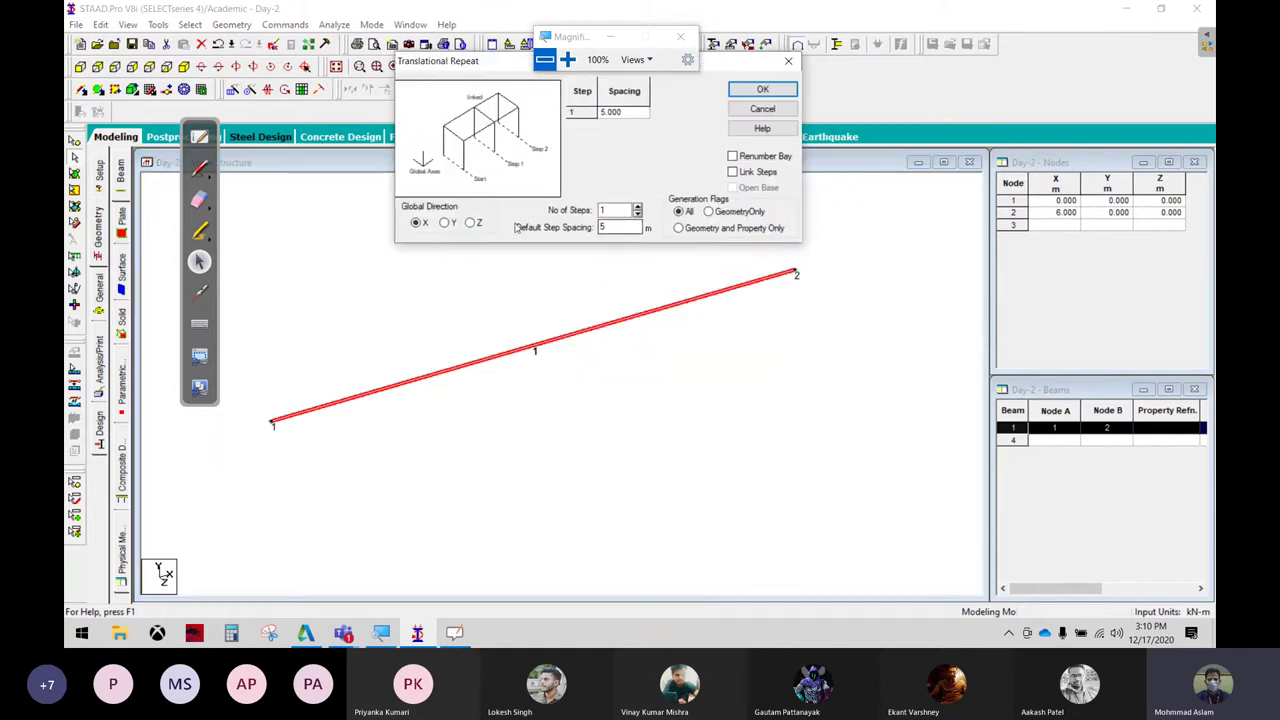
click(470, 222)
click(748, 173)
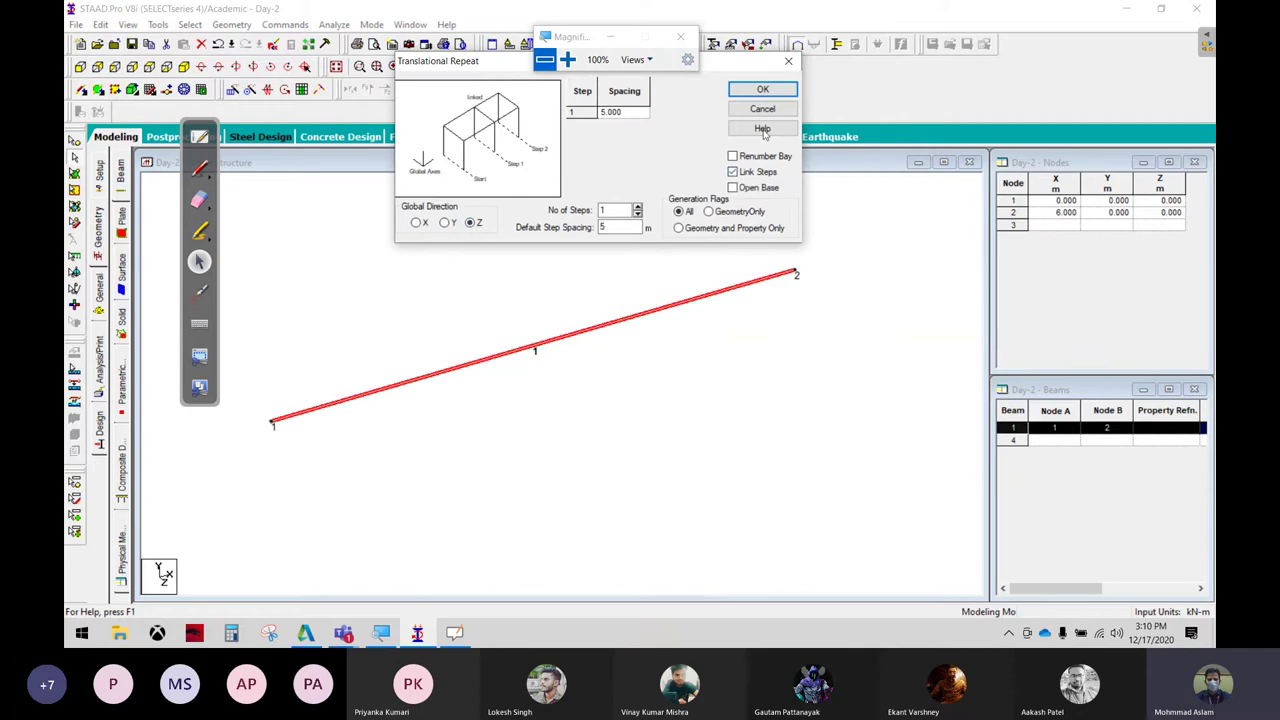
click(762, 89)
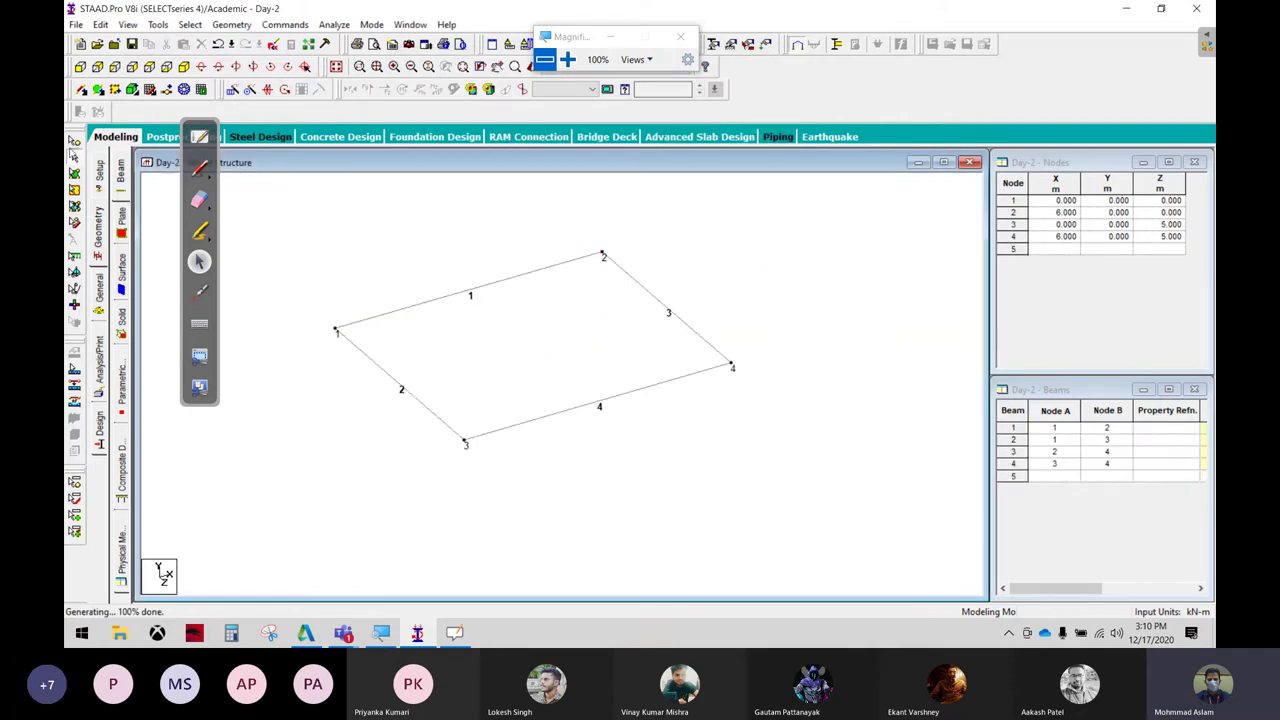
Select the rectangle's four nodes and annotate the positive and negative Y directions
click(74, 141)
drag(263, 190, 785, 518)
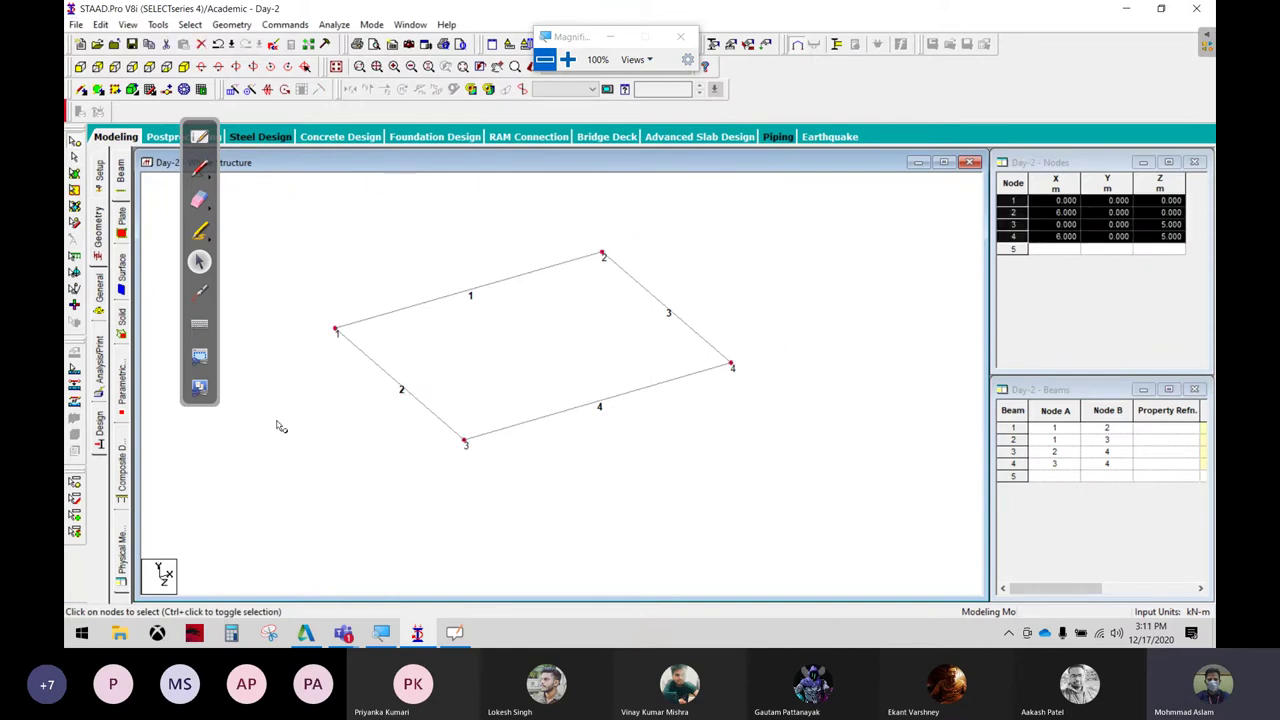
click(200, 172)
drag(344, 396, 336, 252)
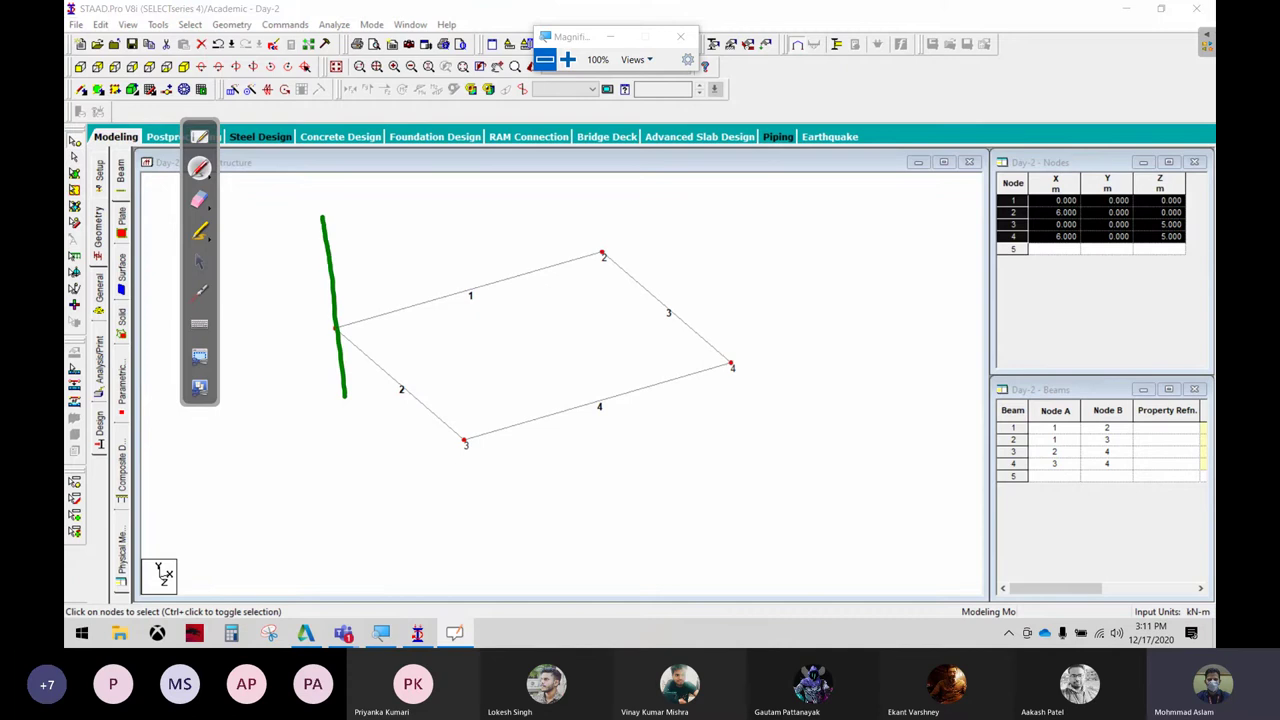
drag(362, 210, 408, 297)
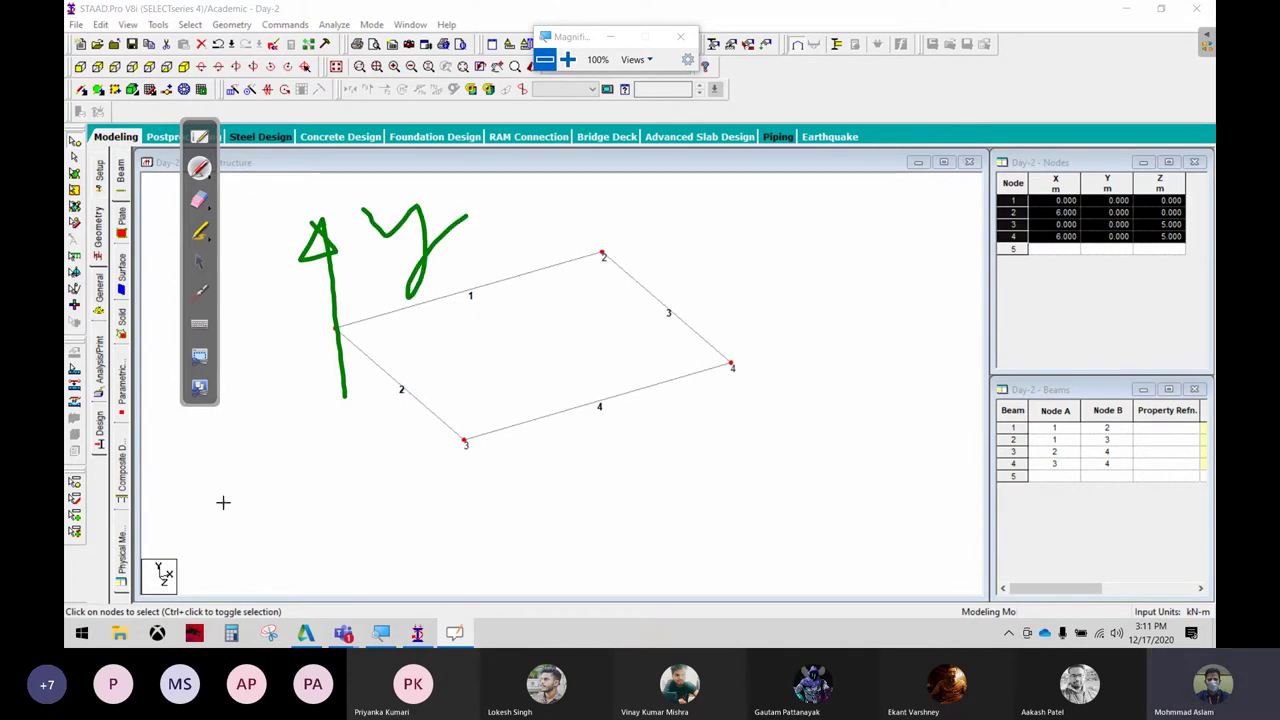
mouse_move(219, 500)
mouse_down()
mouse_move(110, 525)
mouse_move(220, 500)
mouse_up()
mouse_move(334, 400)
mouse_down()
mouse_move(344, 520)
mouse_move(356, 470)
mouse_move(428, 600)
mouse_up()
drag(456, 518, 495, 514)
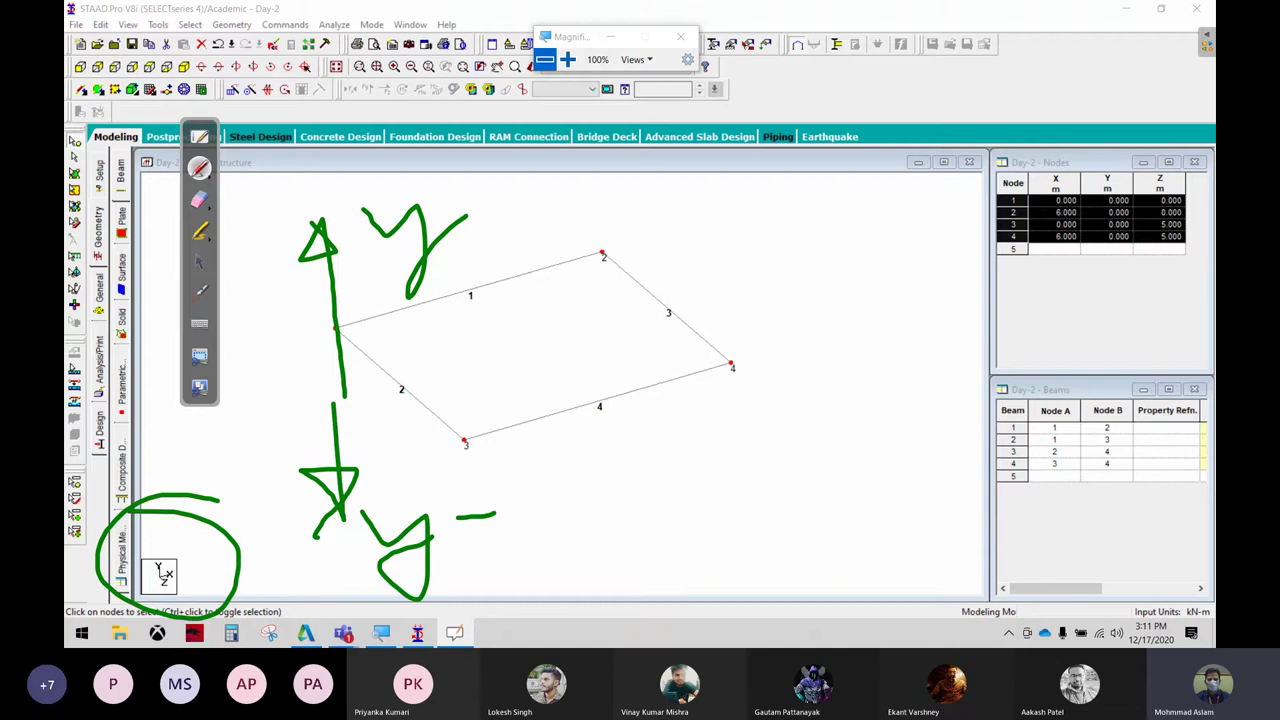
mouse_move(488, 456)
mouse_down()
mouse_move(345, 525)
mouse_move(545, 490)
mouse_up()
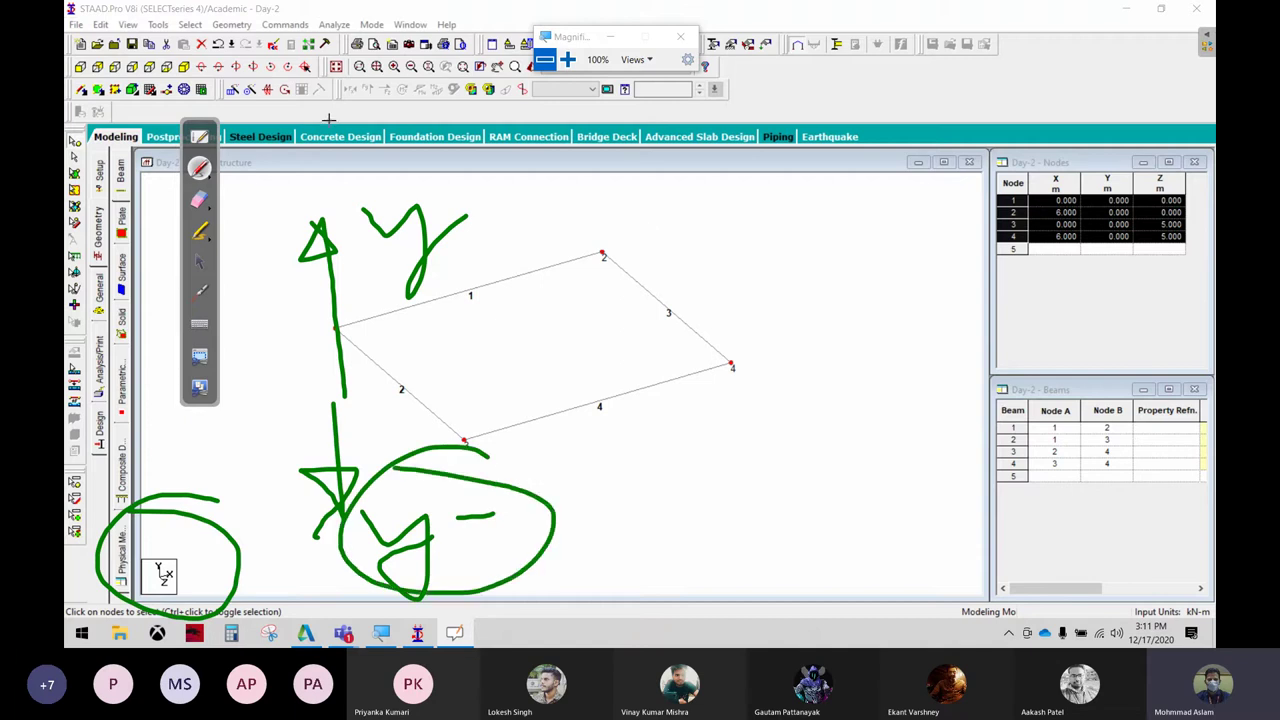
key(Escape)
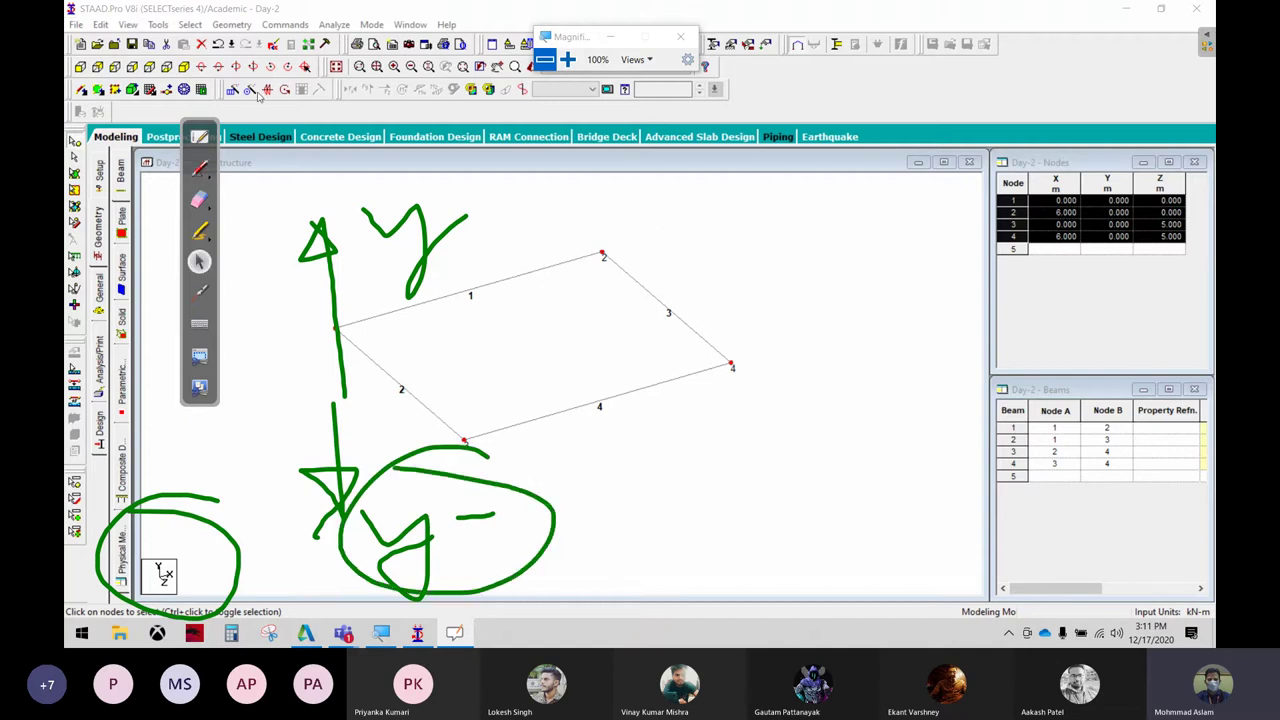
Repeat the nodes -10 m along Y with linked steps to create four columns
click(232, 92)
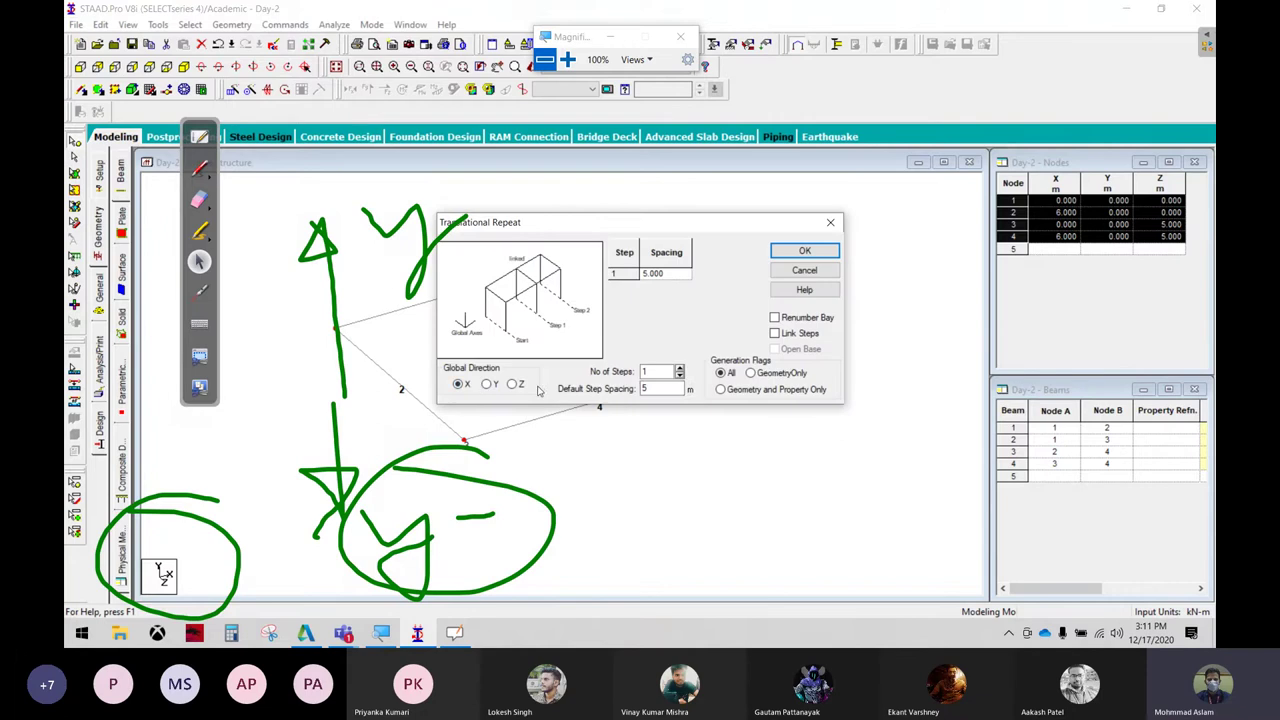
click(487, 385)
text(-10)
click(788, 334)
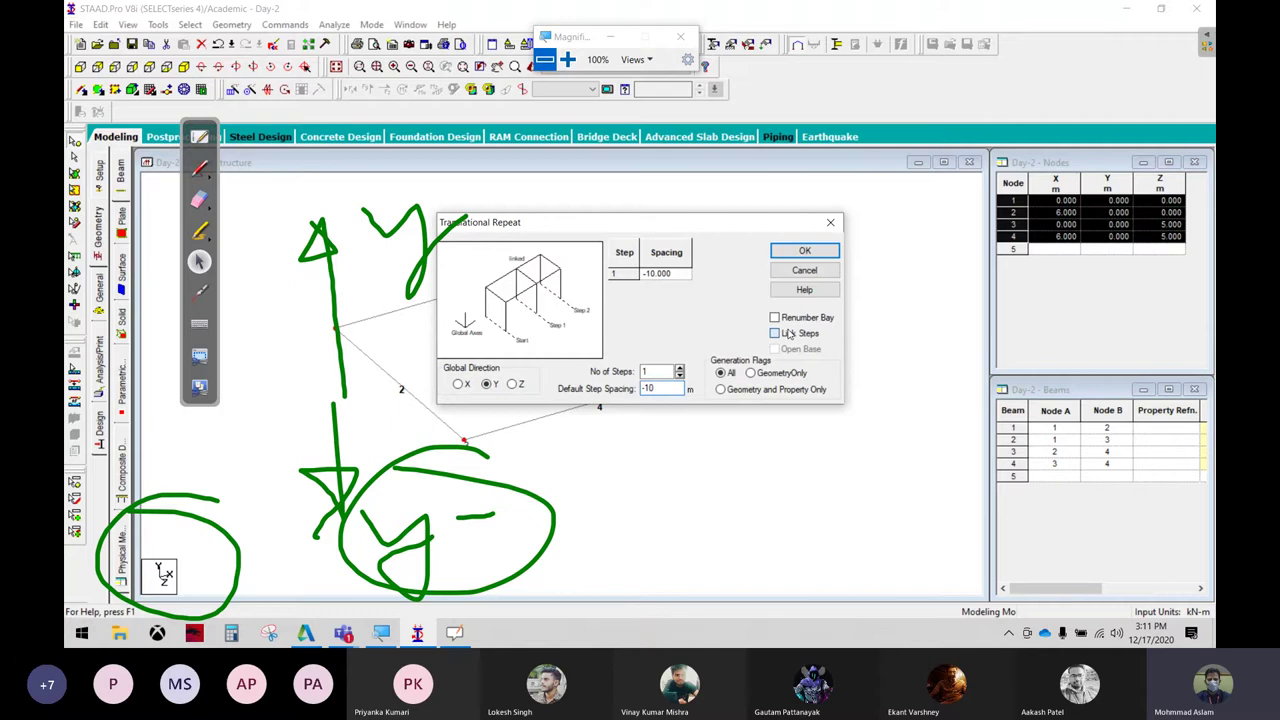
click(806, 252)
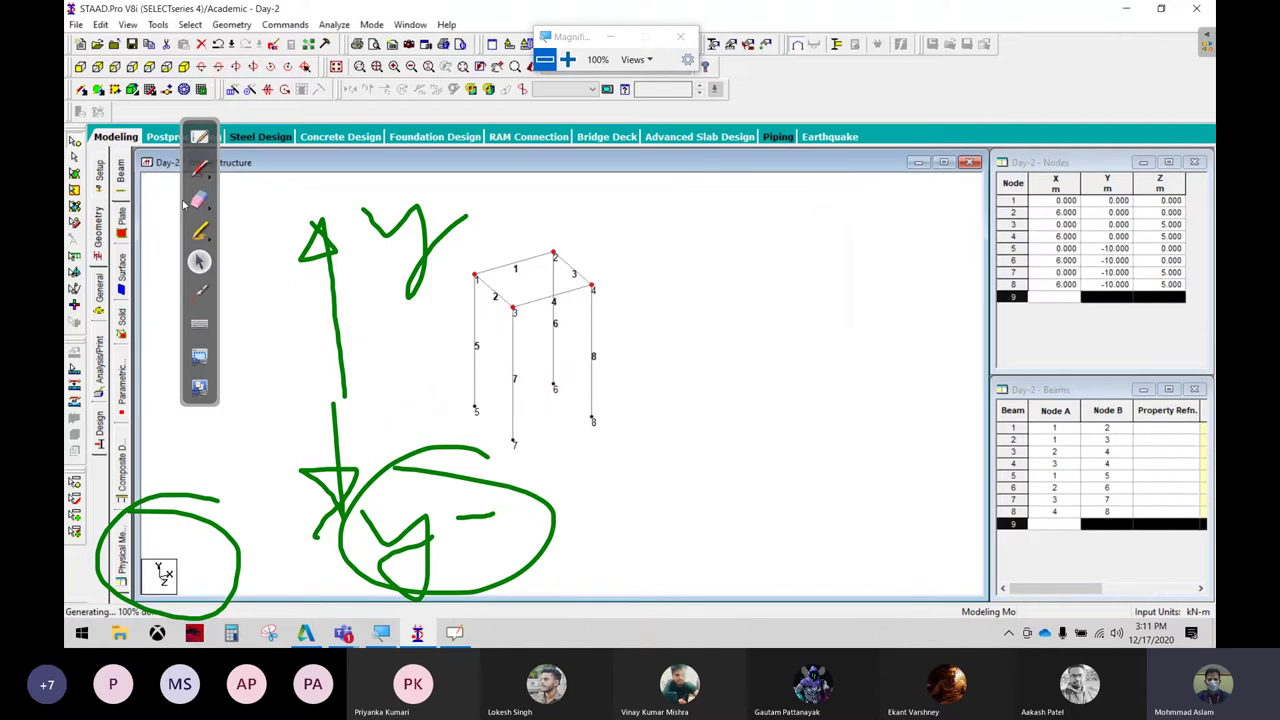
mouse_move(199, 200)
mouse_down()
mouse_move(320, 240)
mouse_move(437, 357)
mouse_move(380, 569)
mouse_move(476, 499)
mouse_move(191, 506)
mouse_up()
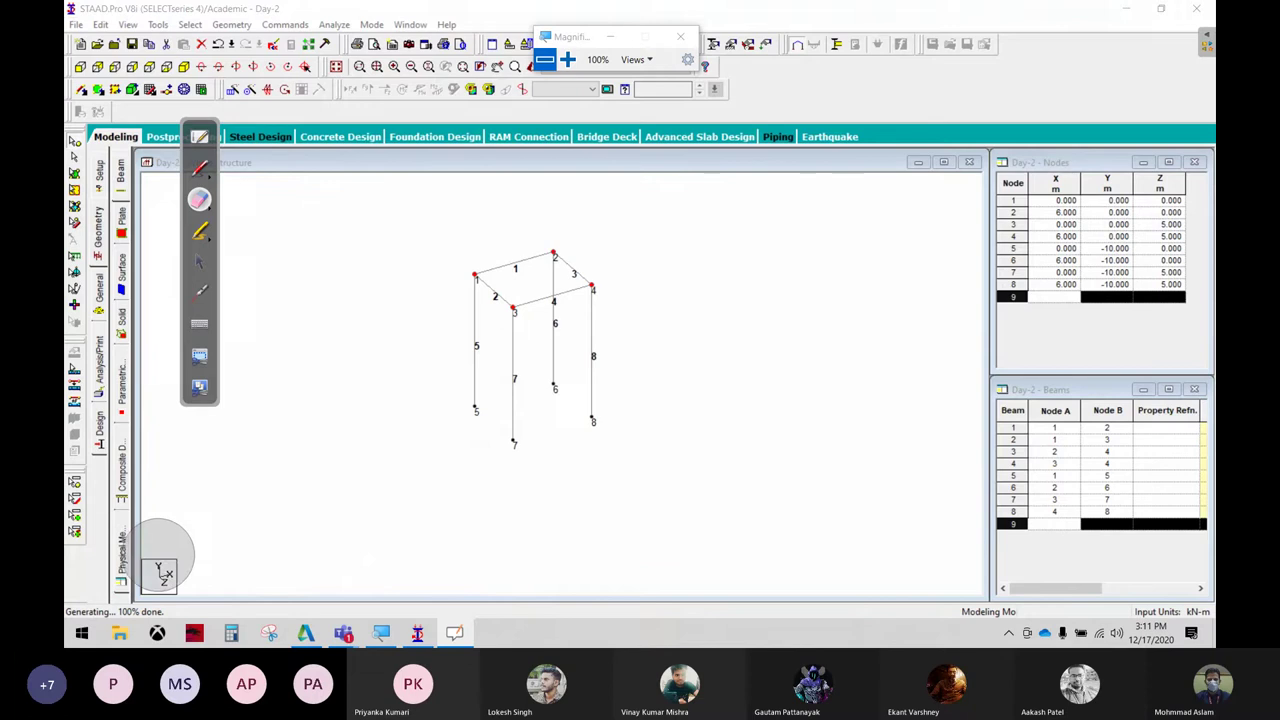
Rotate the view, save the modified structure, and bring up the Translational Repeat dialog
click(199, 261)
click(378, 257)
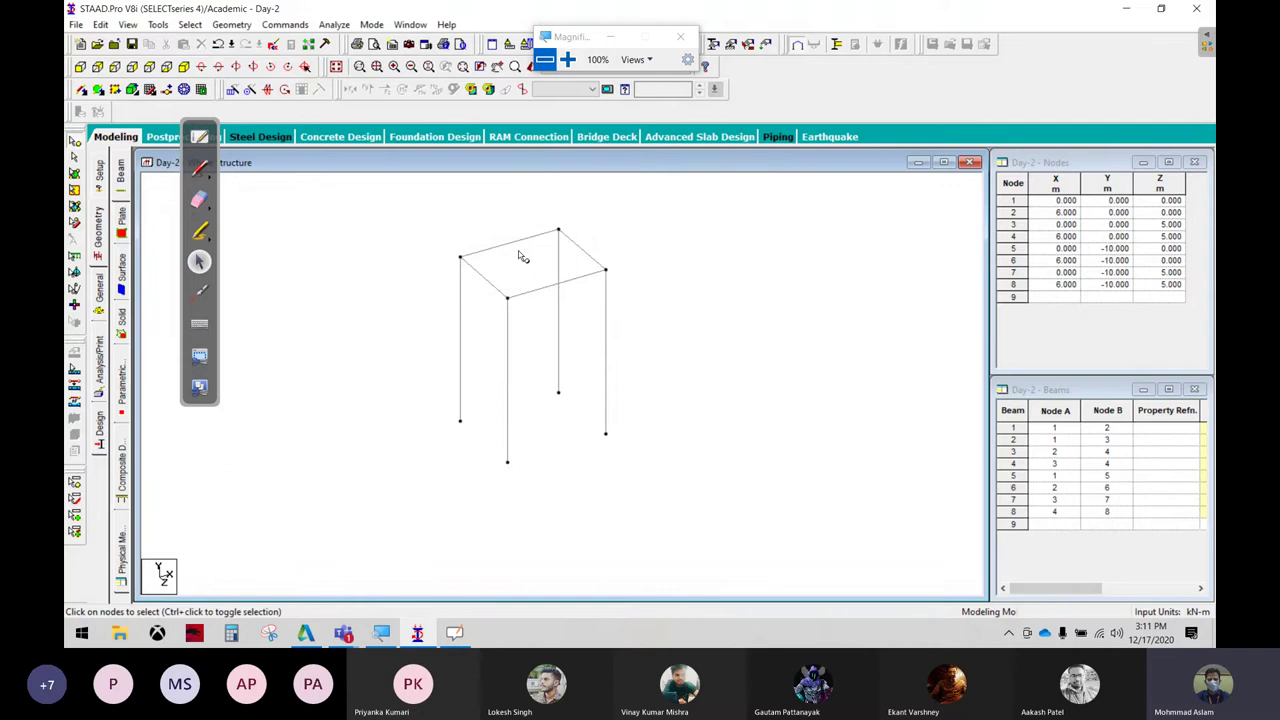
scroll(528, 262, up, 1)
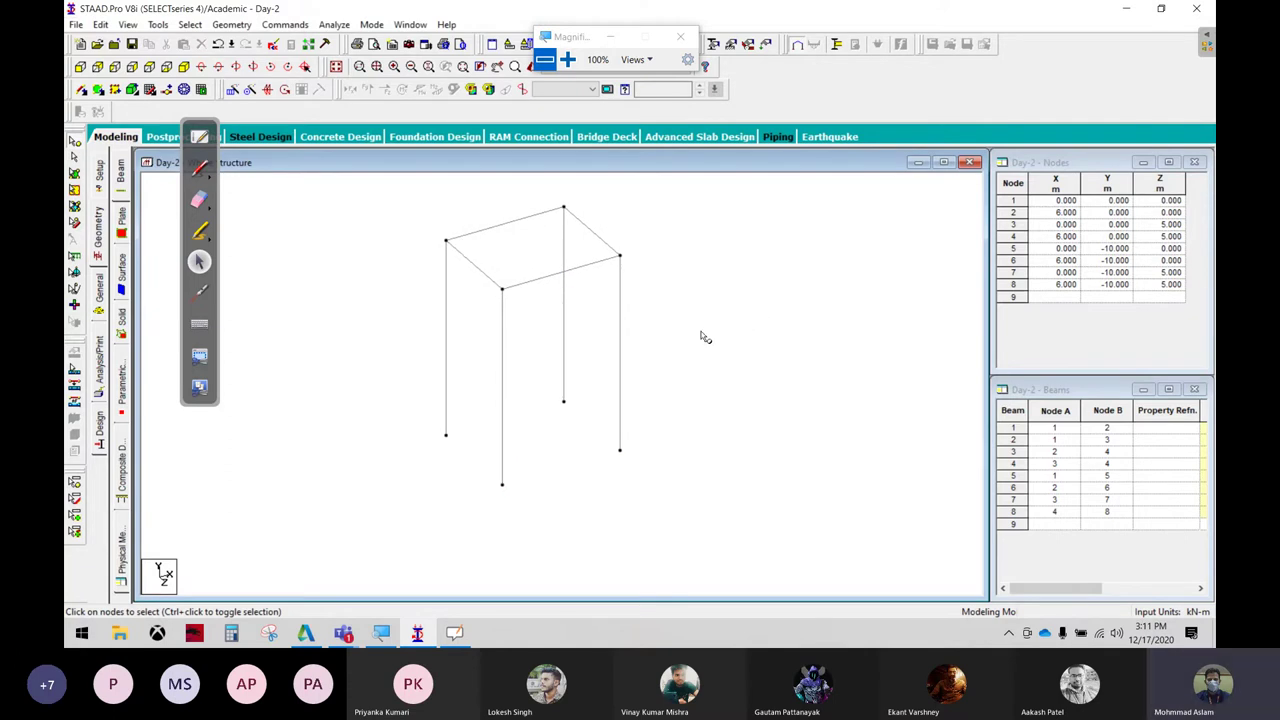
key(Right)
key(Right)
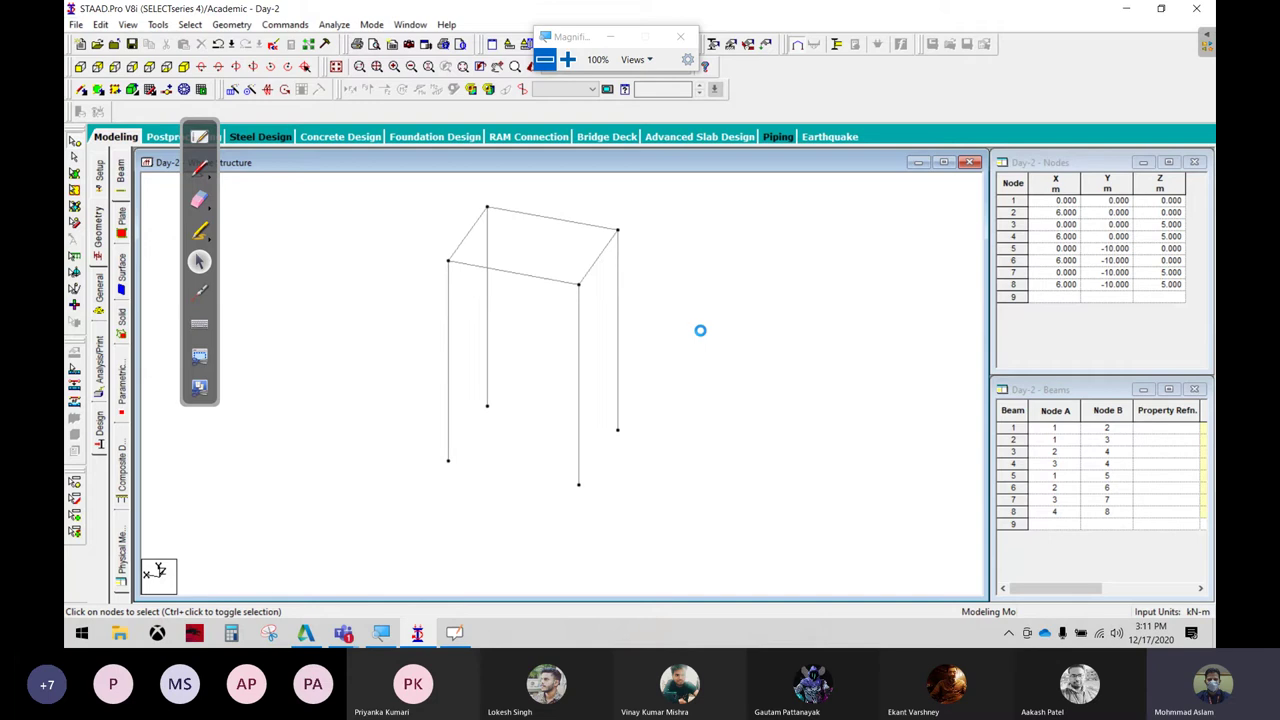
key(Right)
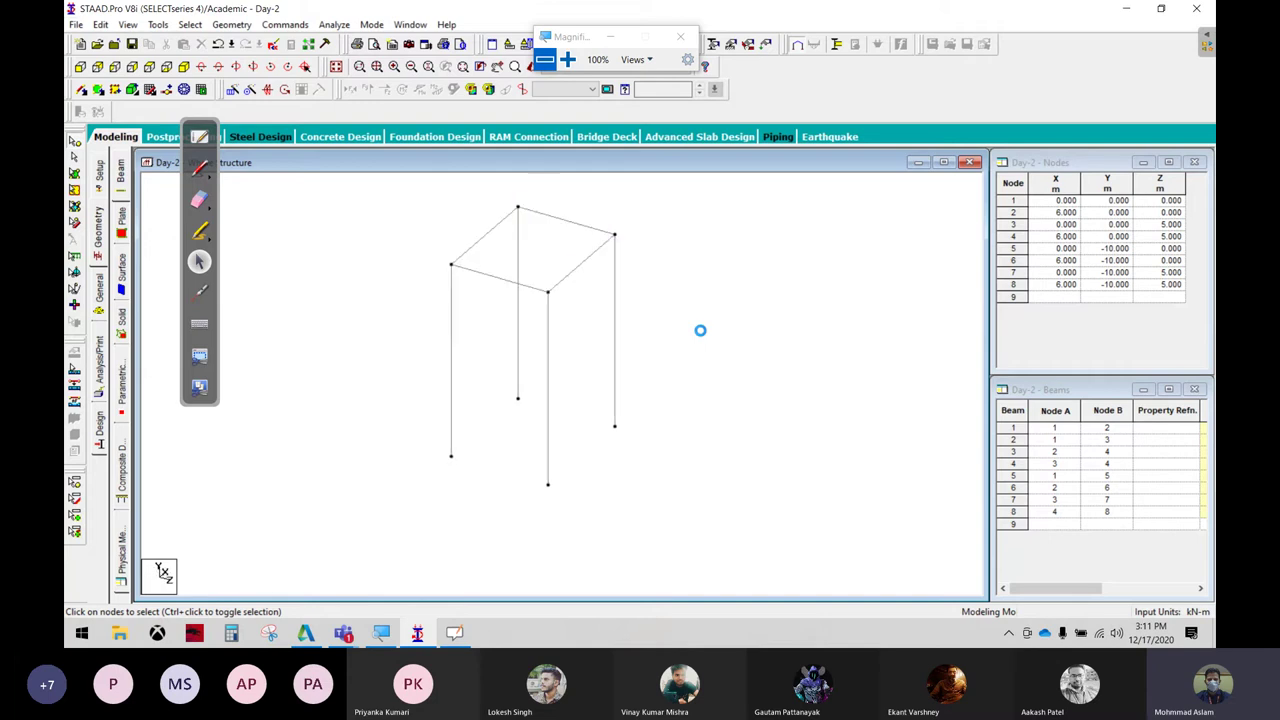
key(Right)
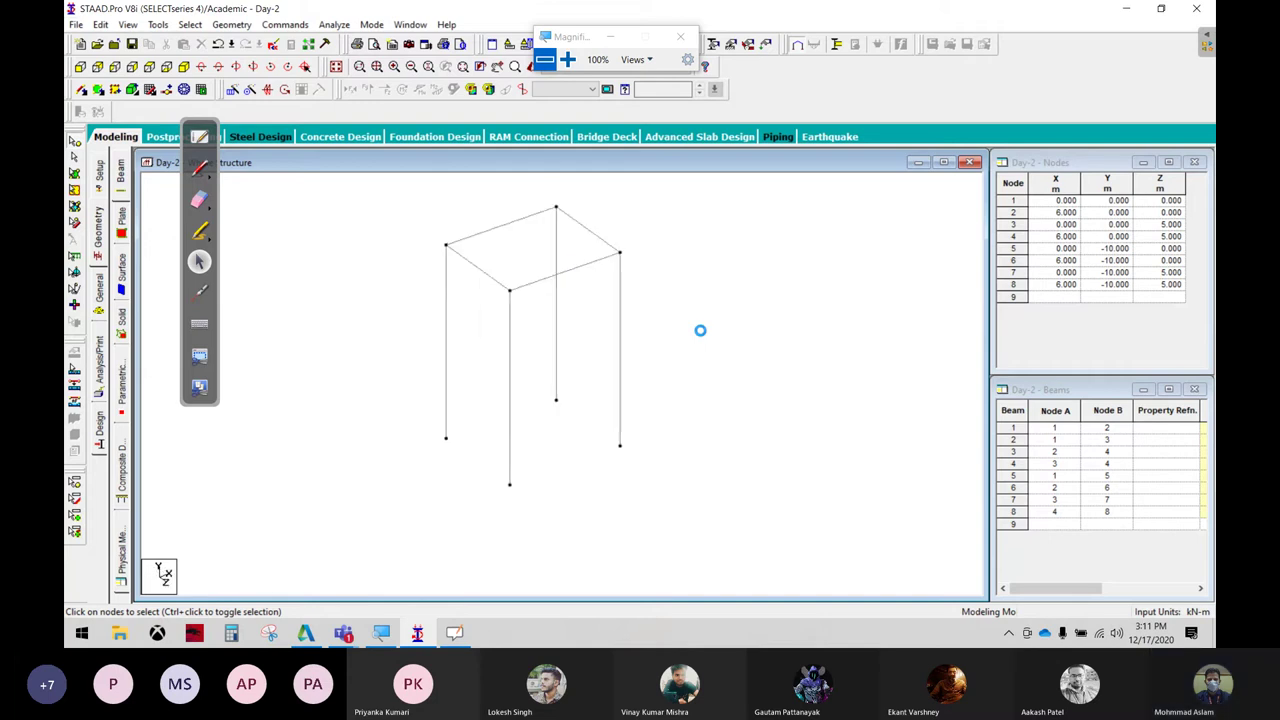
click(615, 347)
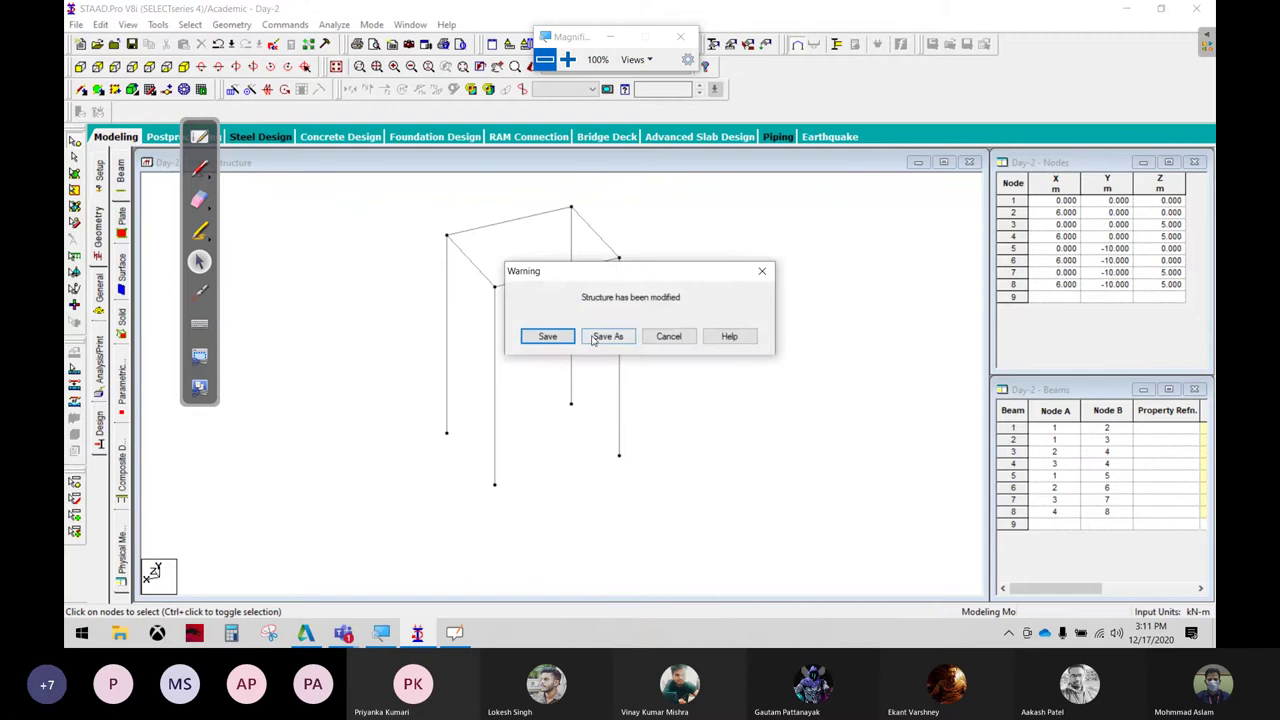
click(533, 340)
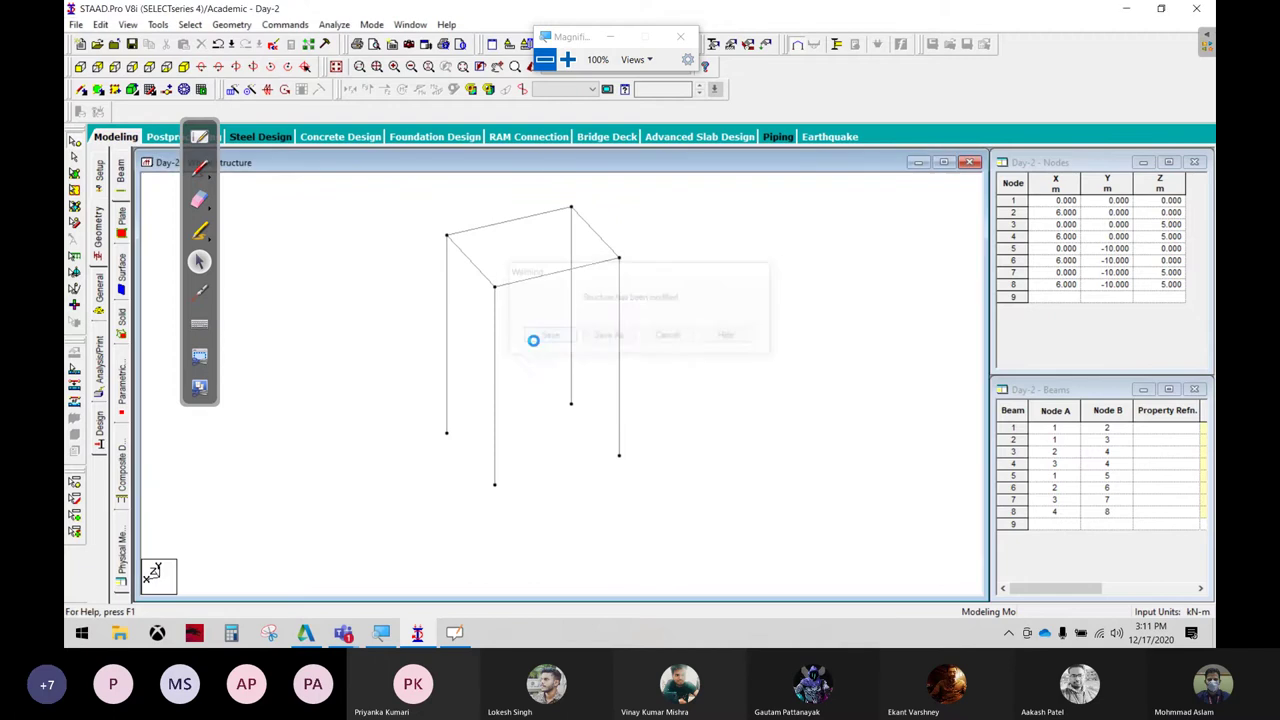
click(233, 89)
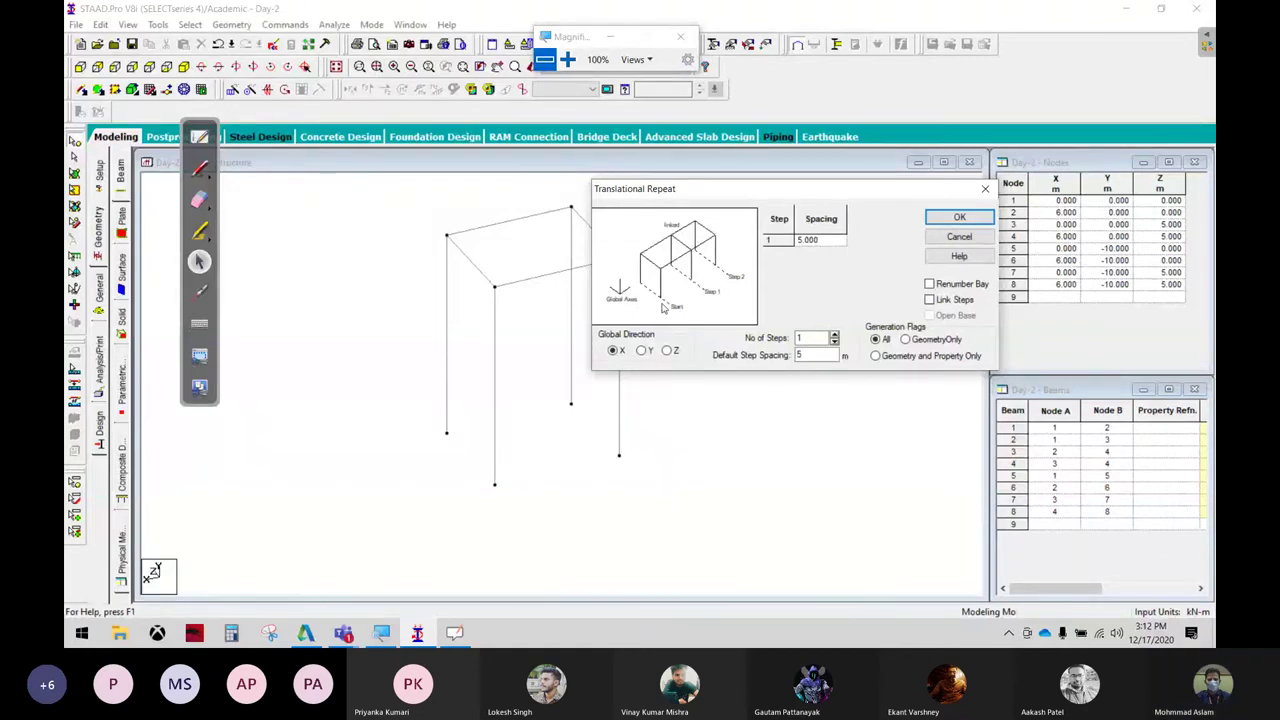
Cancel Translational Repeat and dimension both 5.00m top edges node to node
click(959, 236)
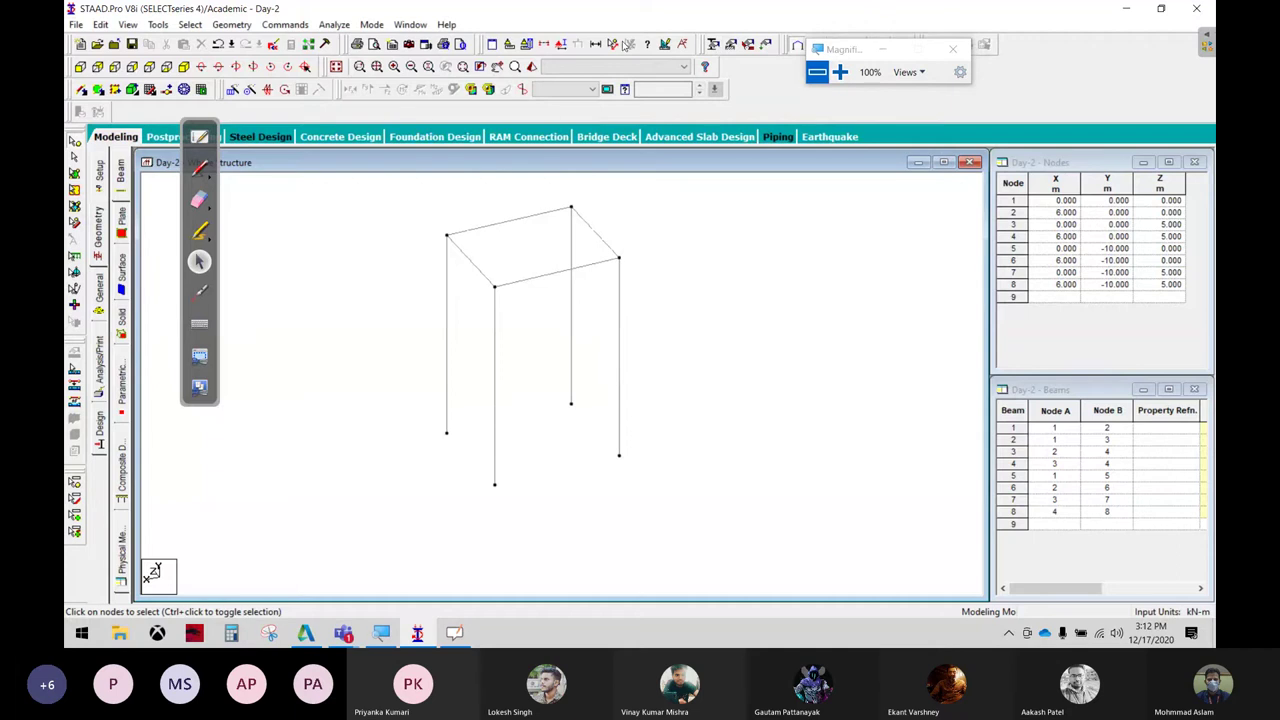
click(613, 44)
click(573, 209)
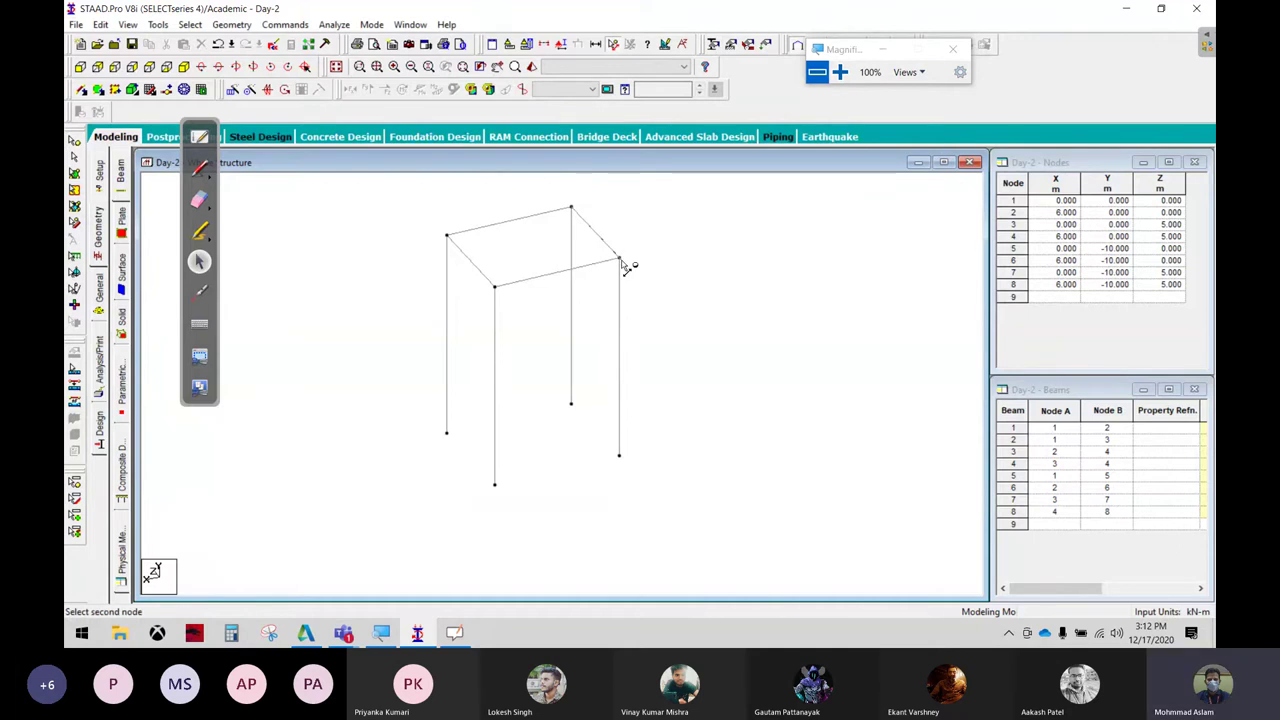
click(619, 259)
click(446, 236)
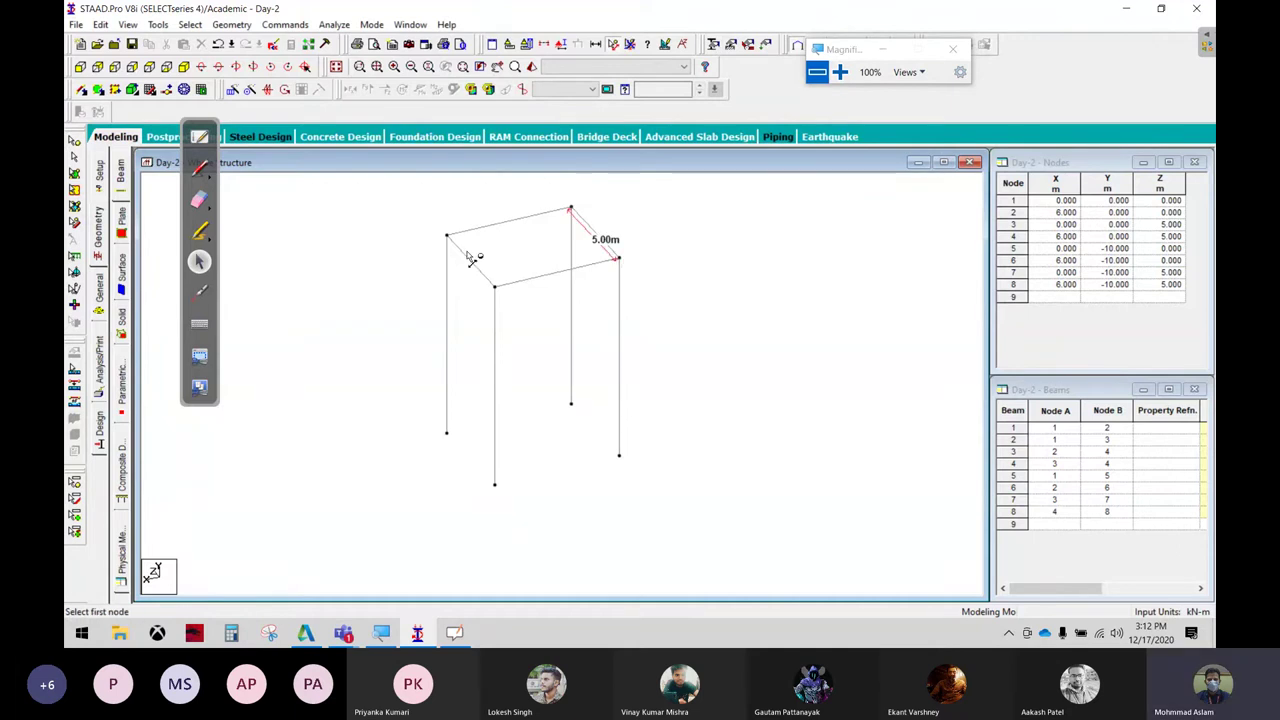
click(494, 287)
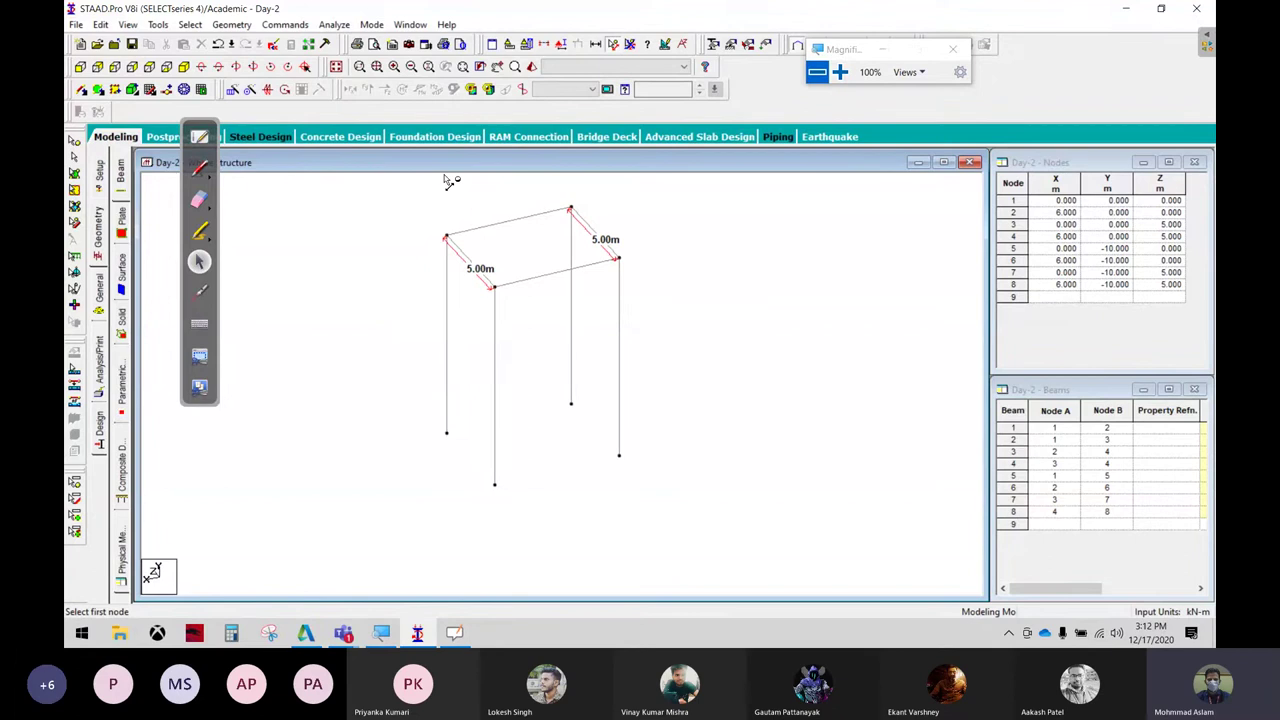
Annotate the columns, erase the marks, then select and deselect the front portal beams
click(199, 168)
mouse_move(670, 268)
mouse_down()
mouse_move(617, 244)
mouse_move(680, 437)
mouse_move(648, 260)
mouse_up()
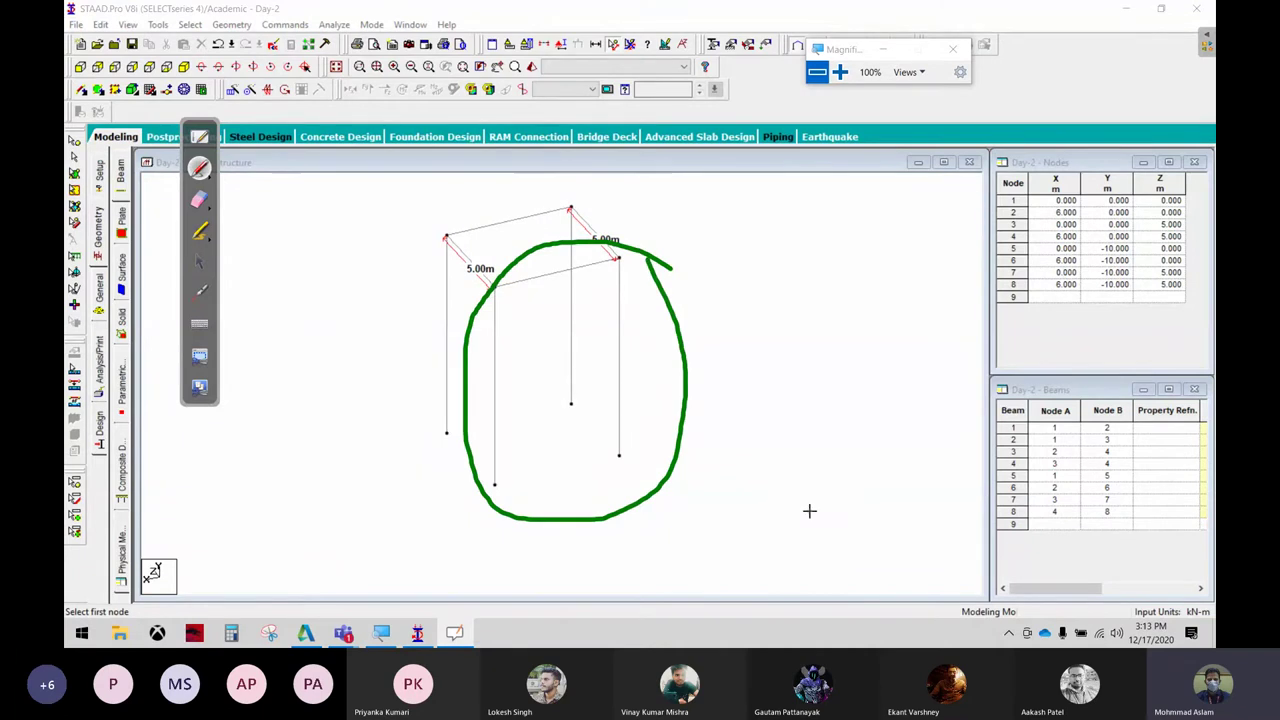
click(199, 199)
mouse_move(447, 243)
mouse_down()
mouse_move(709, 251)
mouse_move(591, 443)
mouse_move(497, 511)
mouse_up()
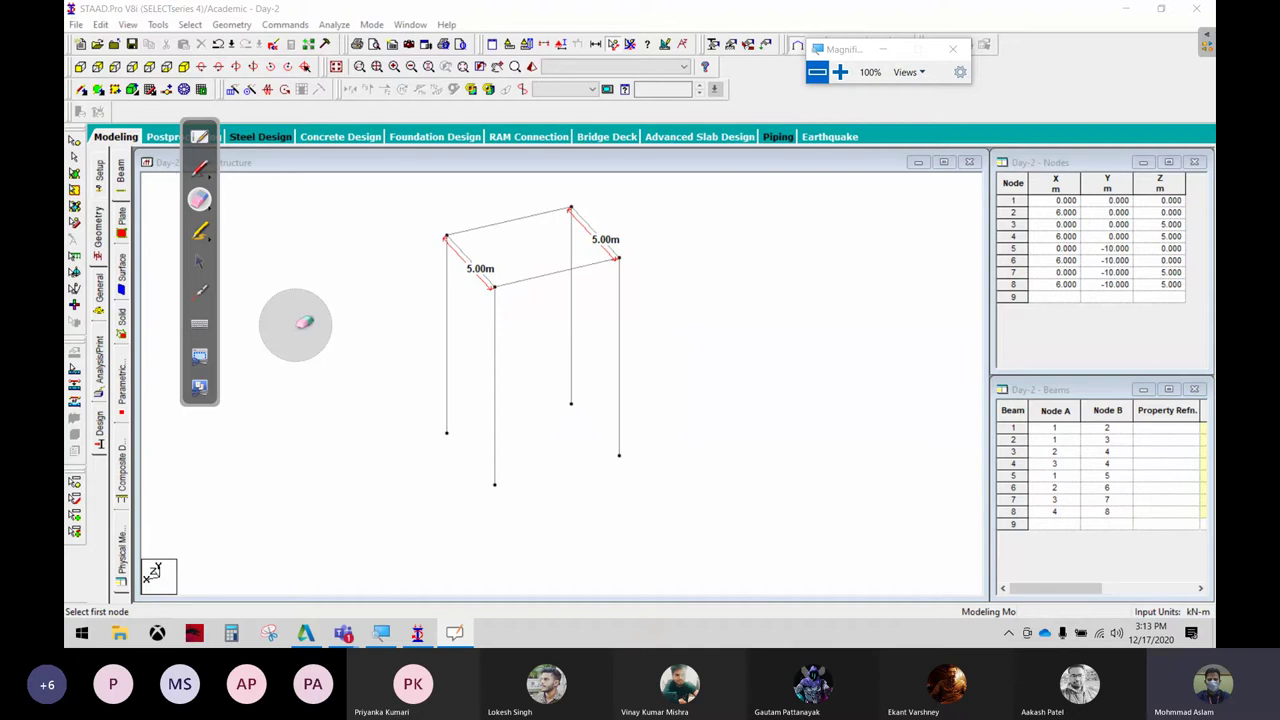
click(199, 261)
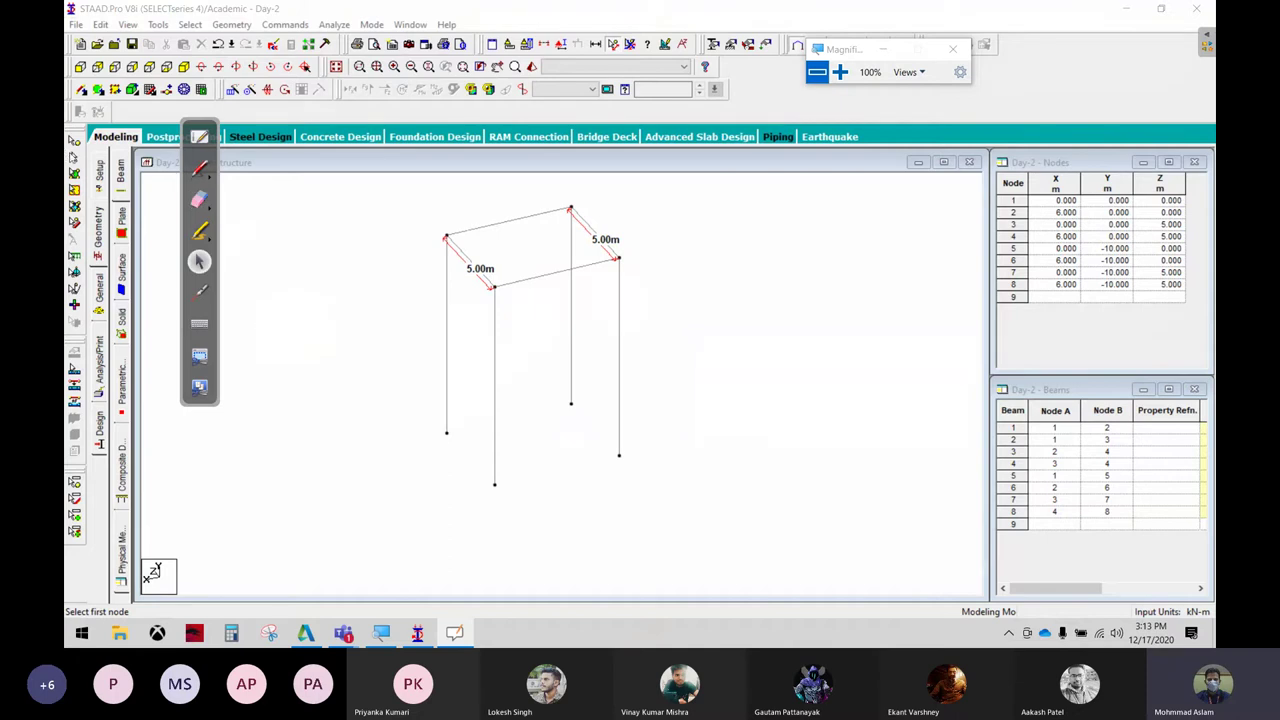
click(494, 378)
ctrl+click(597, 264)
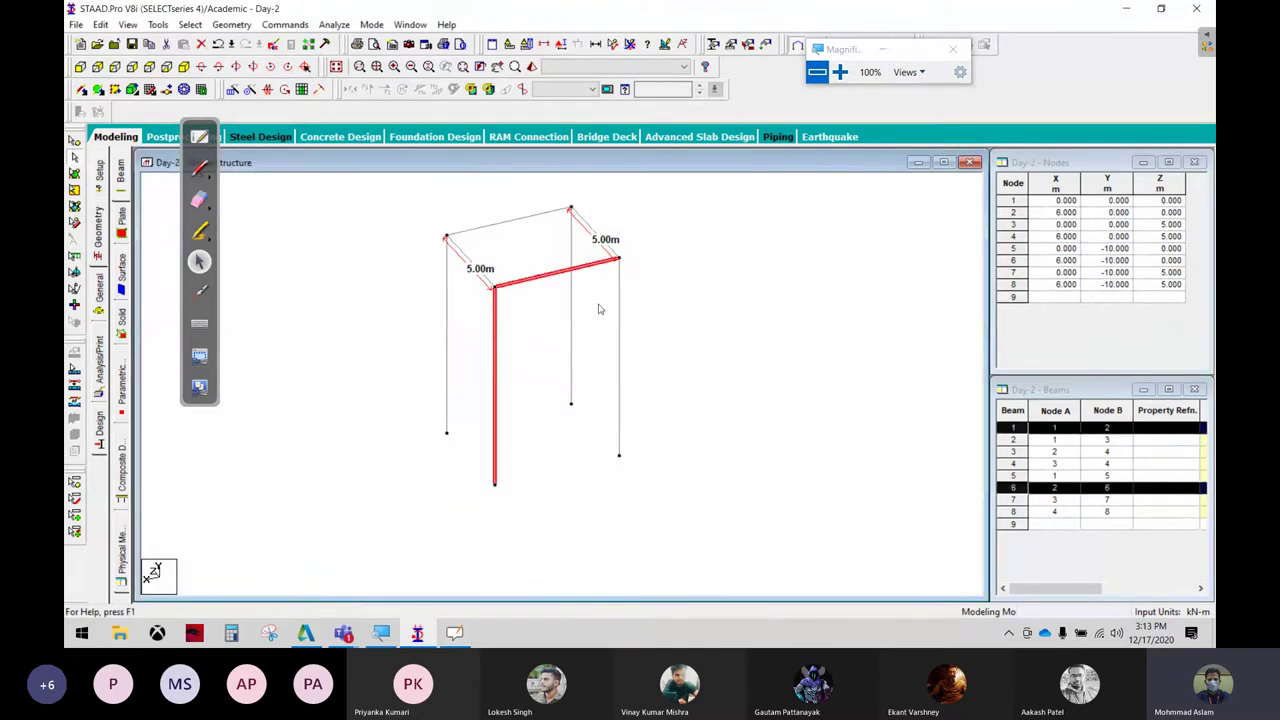
ctrl+click(620, 330)
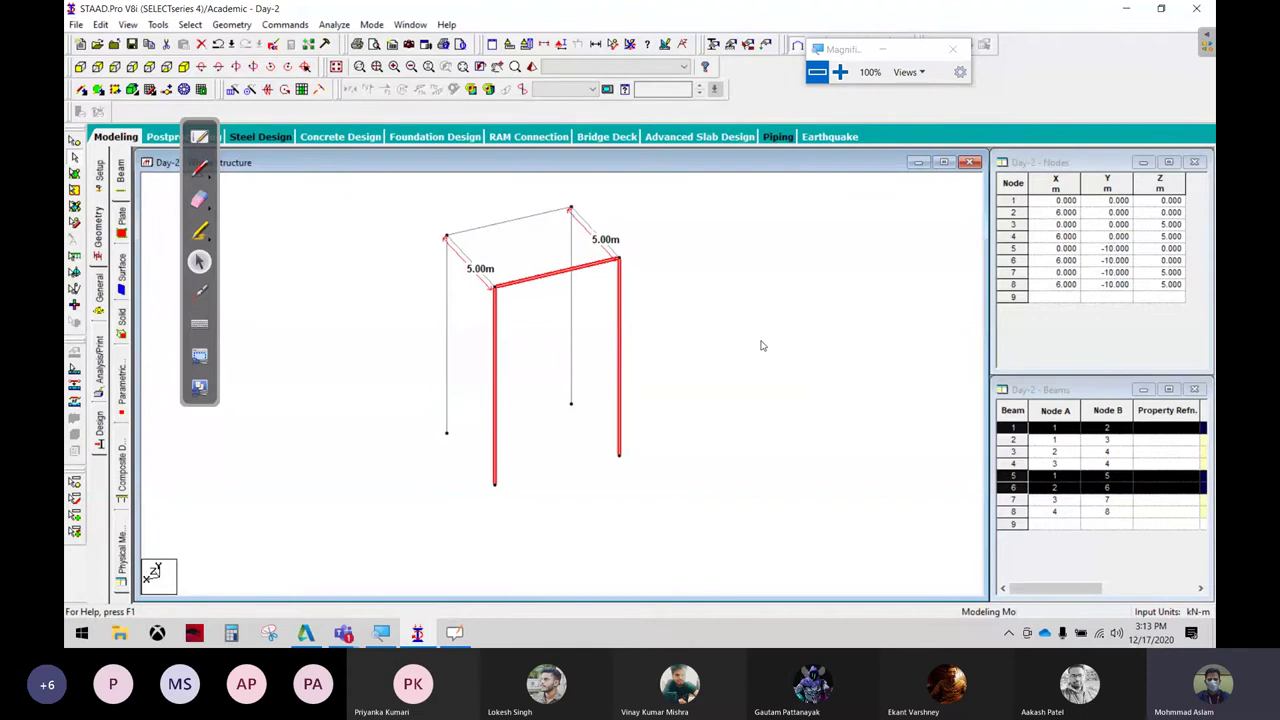
click(732, 283)
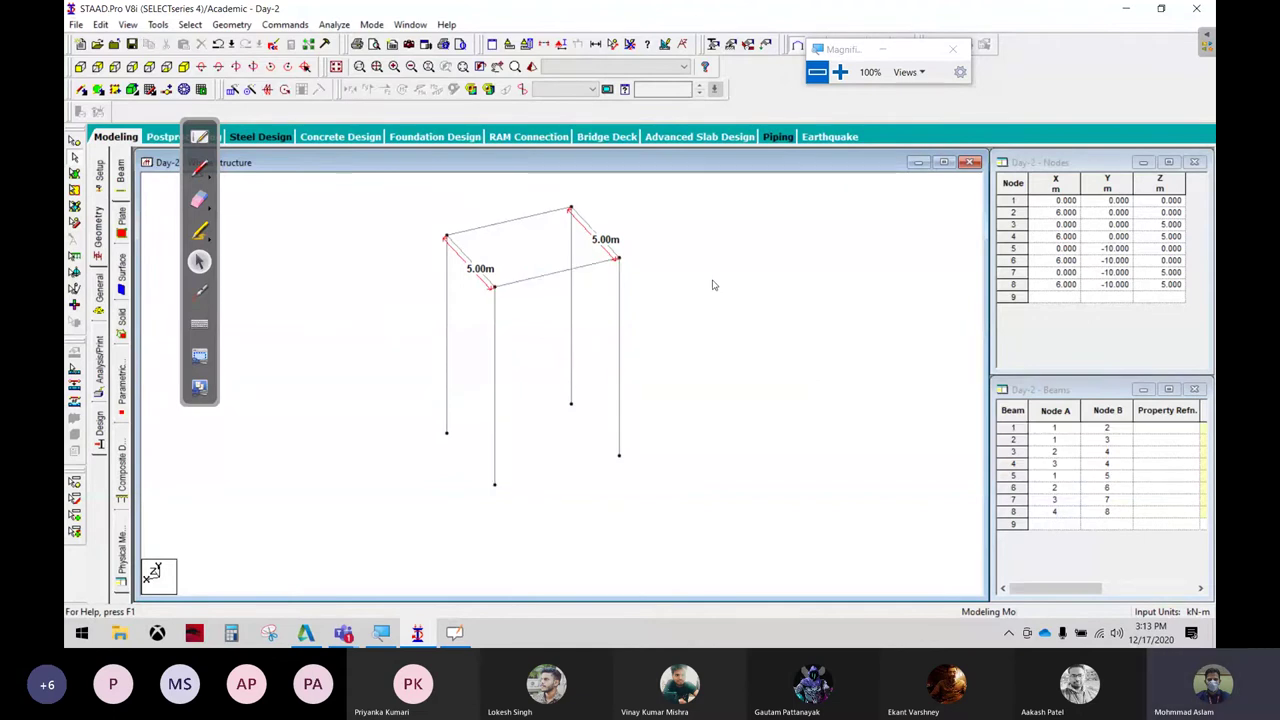
Window-select beams 4, 7 and 8 from the side view and open their right-click menu
click(97, 67)
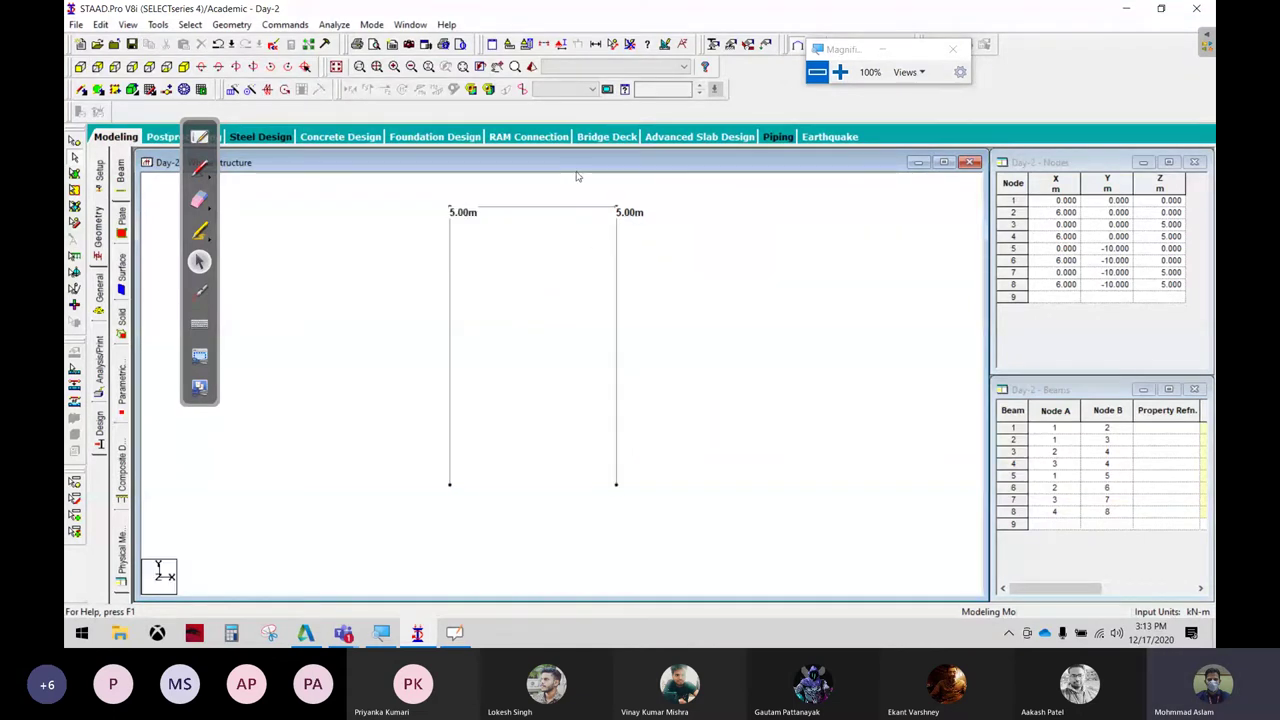
drag(576, 176, 740, 334)
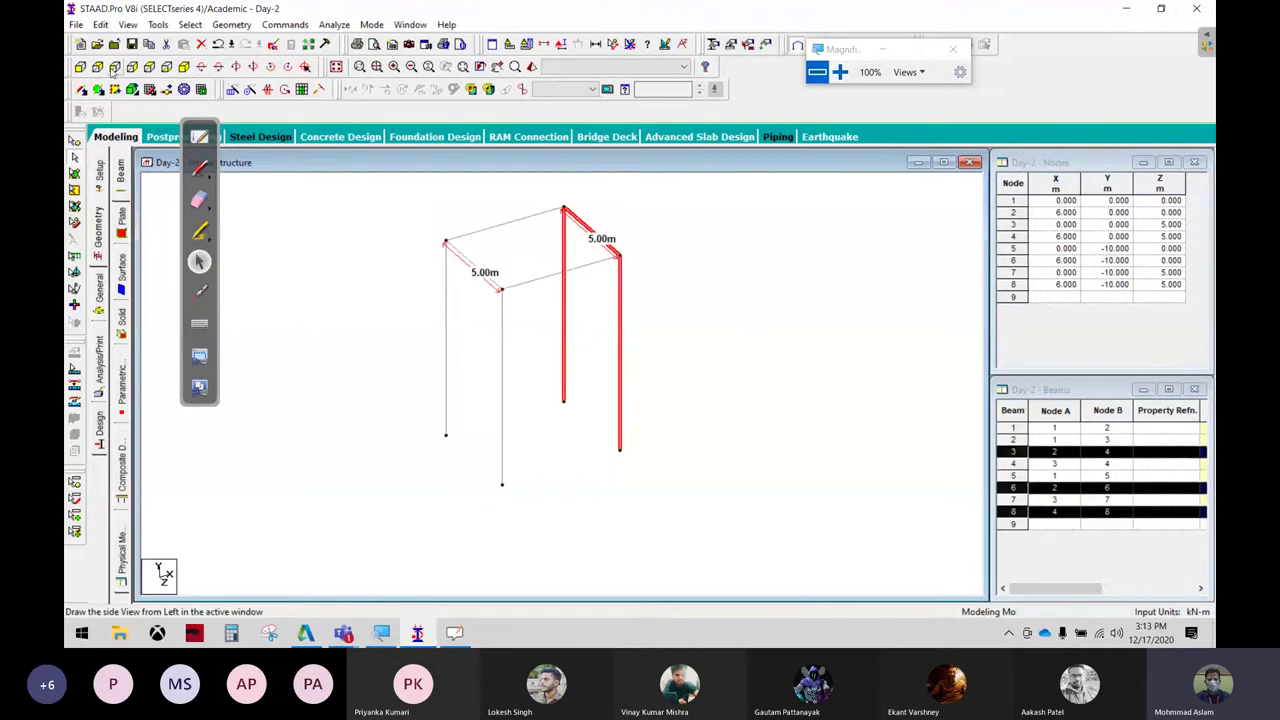
click(114, 67)
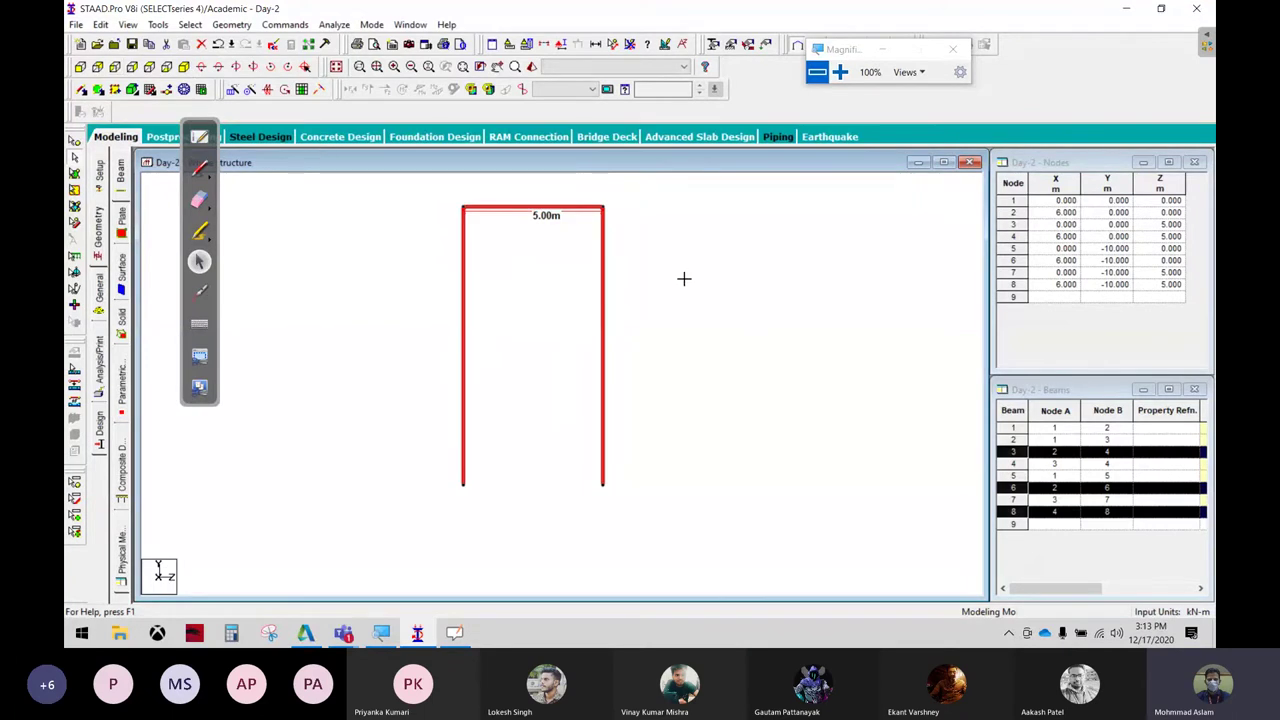
drag(650, 190, 580, 495)
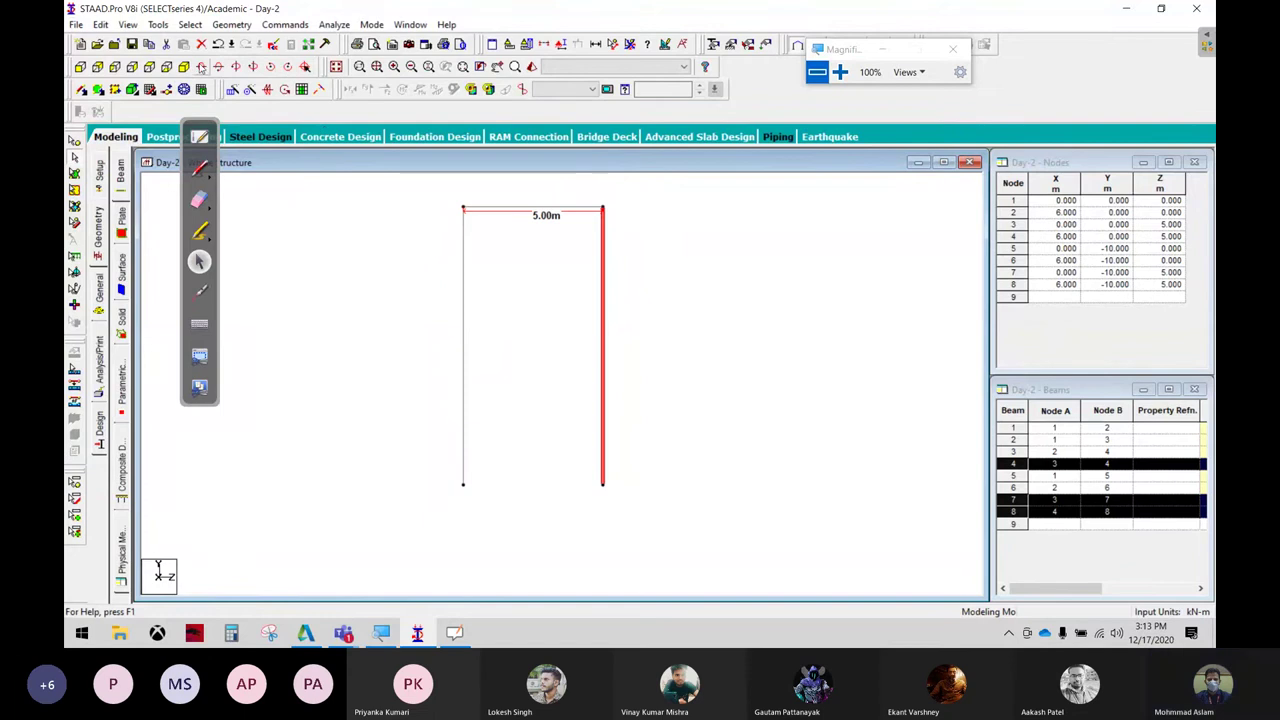
click(201, 66)
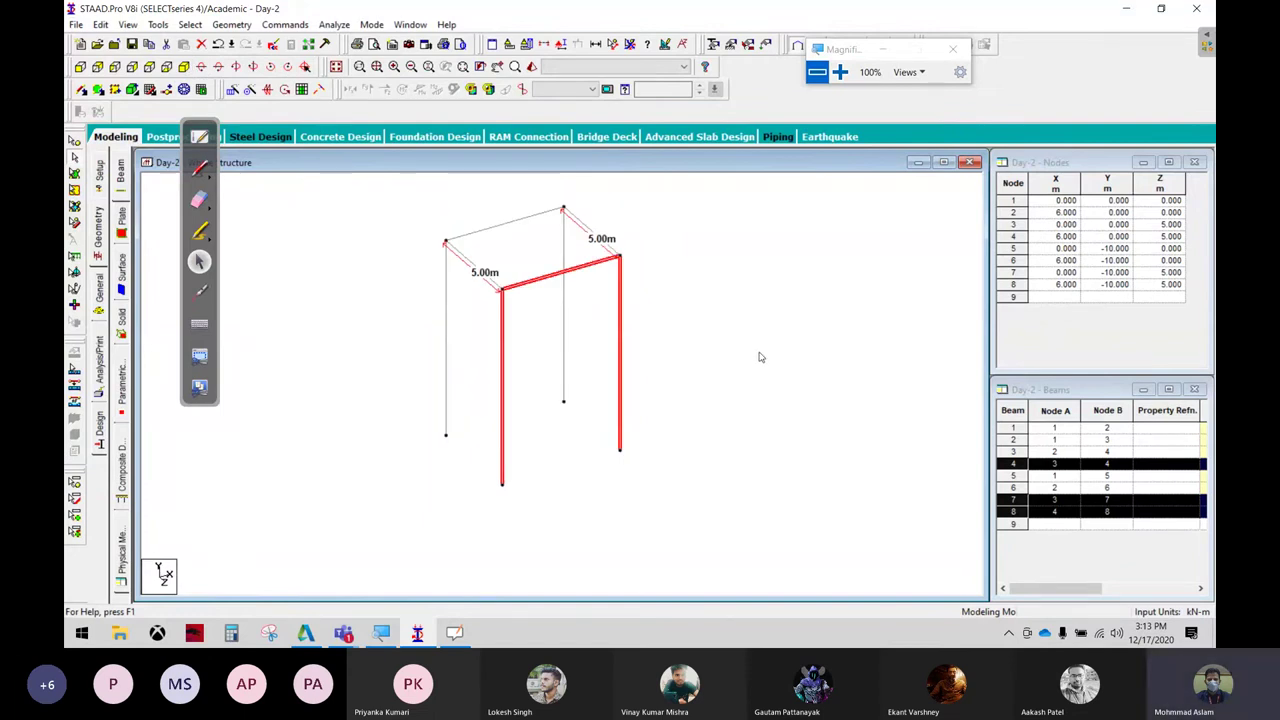
right_click(661, 228)
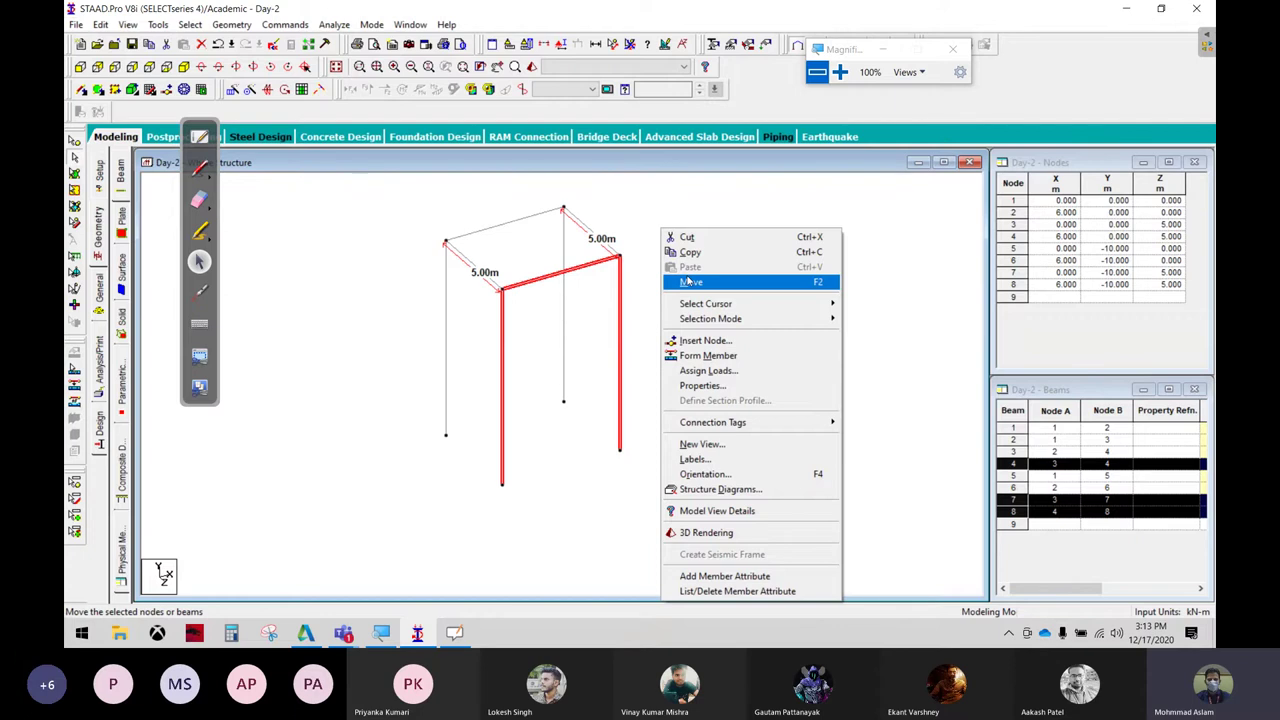
Move beams 4, 7 and 8 by 2 m along Z and answer the split-members prompt
click(688, 281)
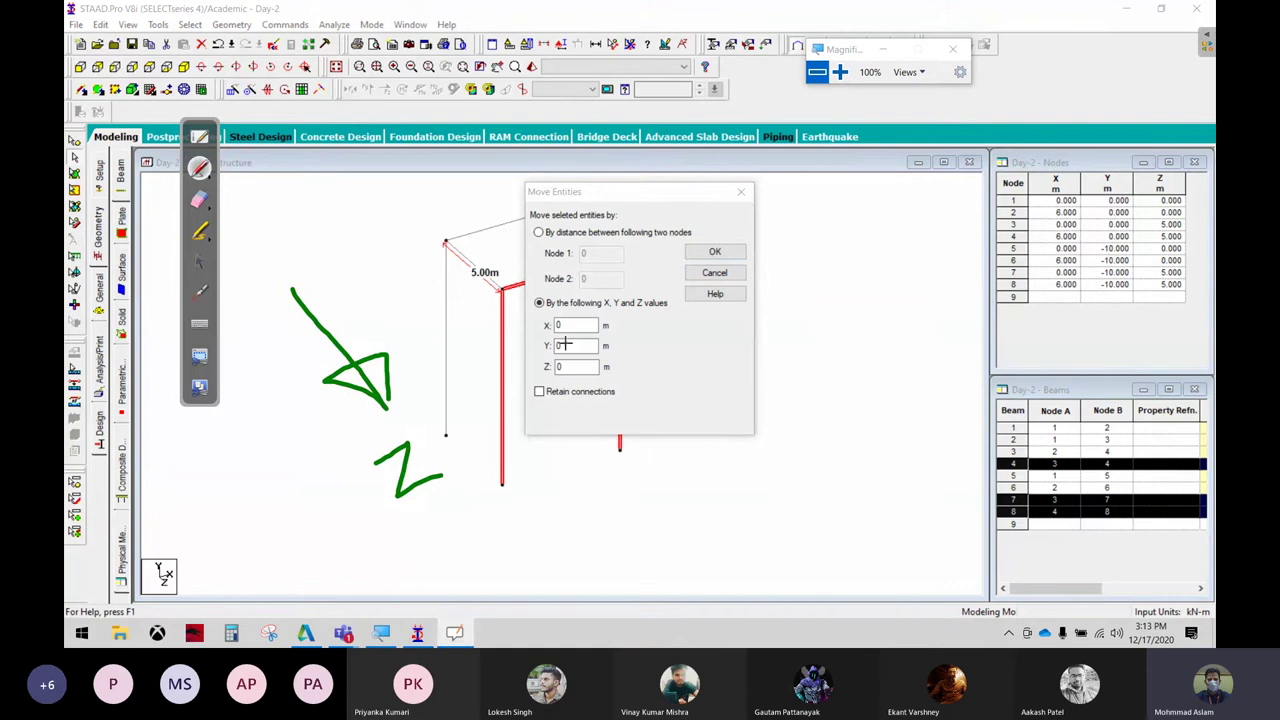
mouse_move(610, 368)
mouse_down()
mouse_move(642, 353)
mouse_move(660, 388)
mouse_move(722, 368)
mouse_up()
drag(755, 244, 778, 233)
click(199, 261)
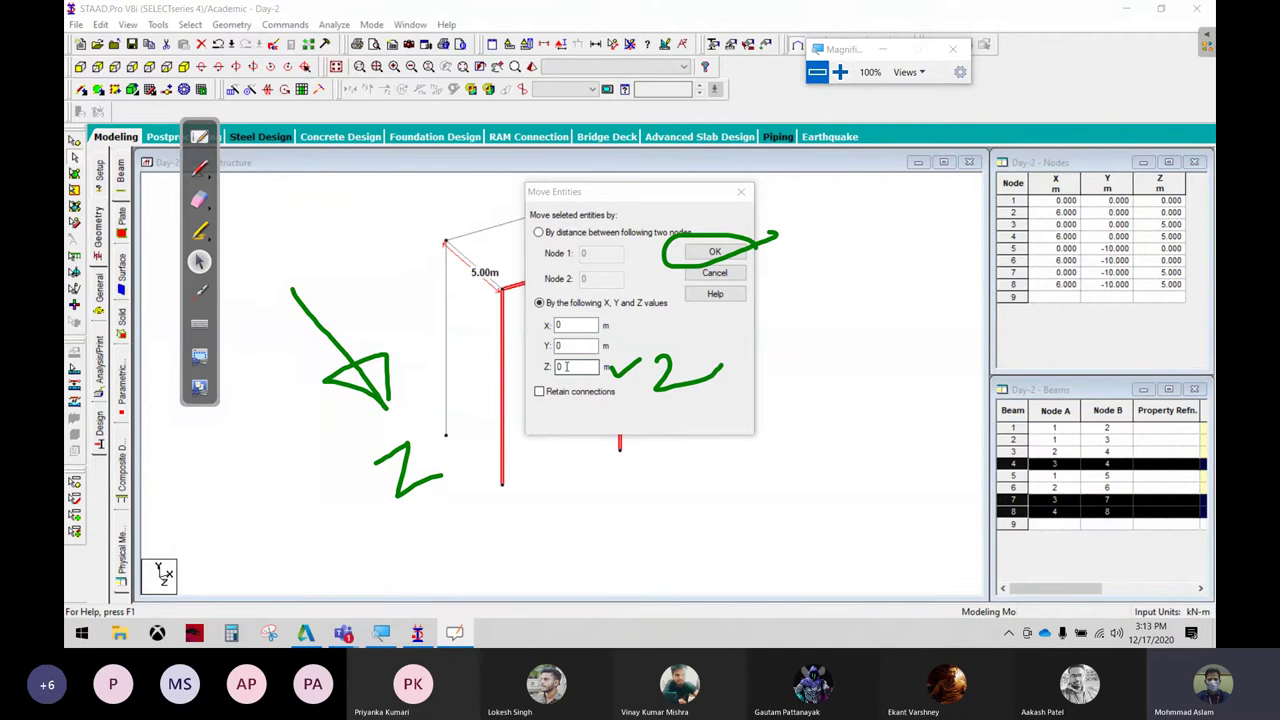
click(477, 352)
text(2)
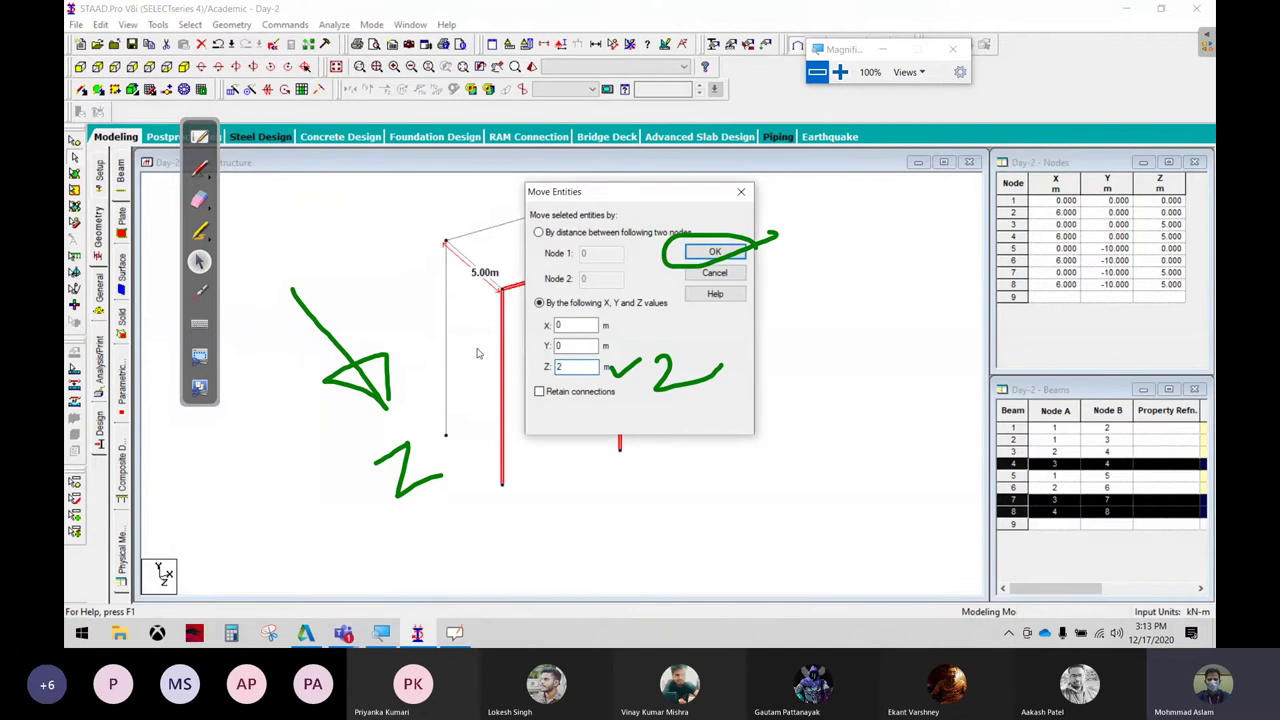
click(714, 251)
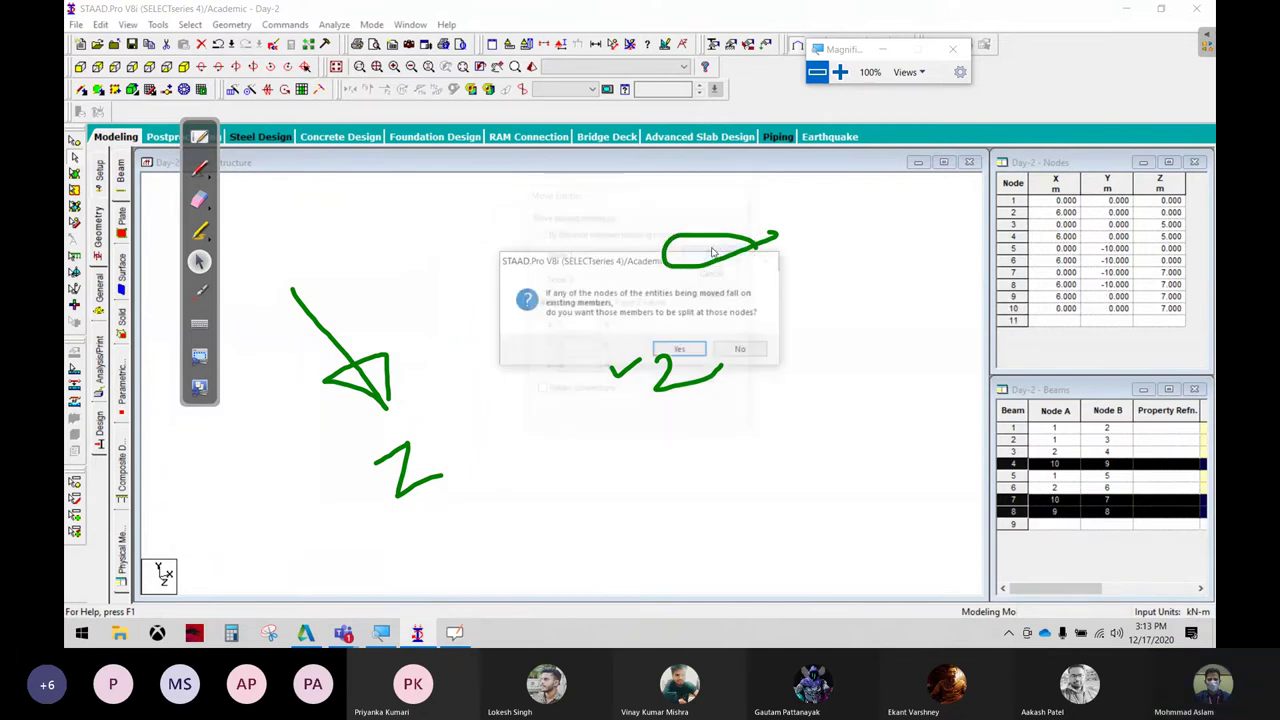
click(681, 351)
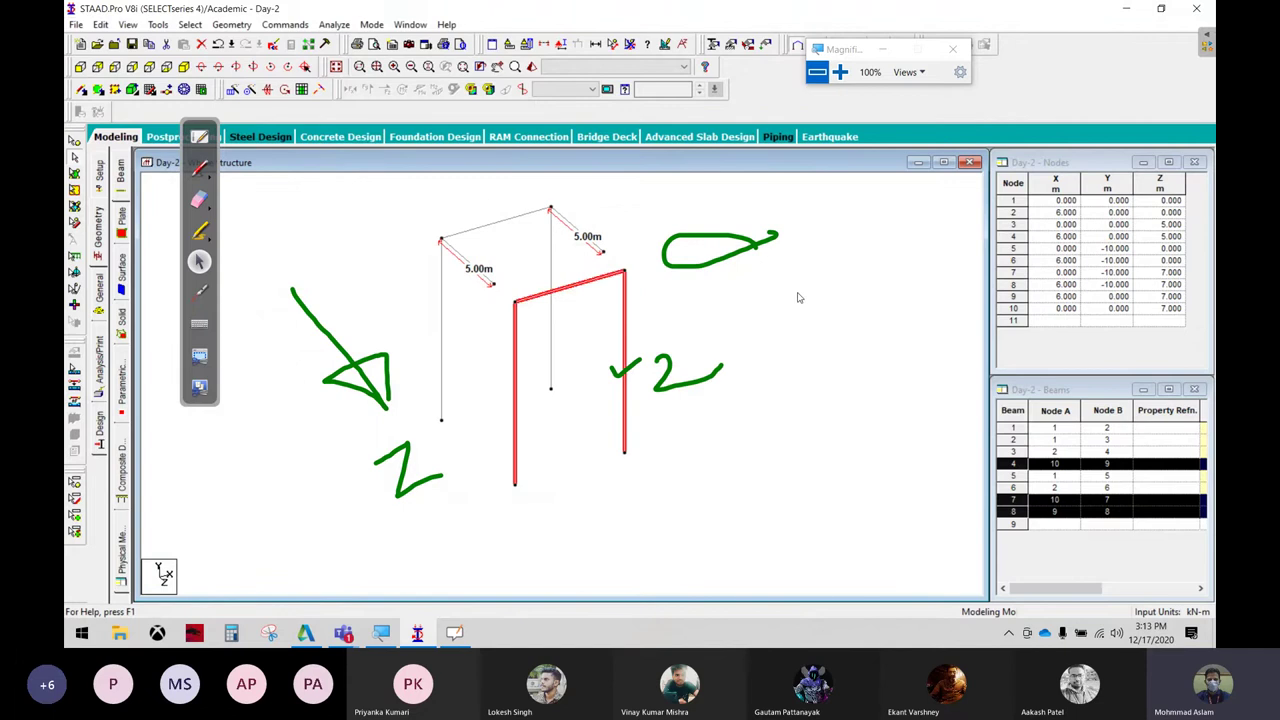
click(800, 298)
Erase the green on-screen annotations
click(200, 200)
mouse_move(720, 248)
mouse_down()
mouse_move(677, 243)
mouse_move(569, 423)
mouse_move(434, 310)
mouse_up()
drag(300, 306, 300, 486)
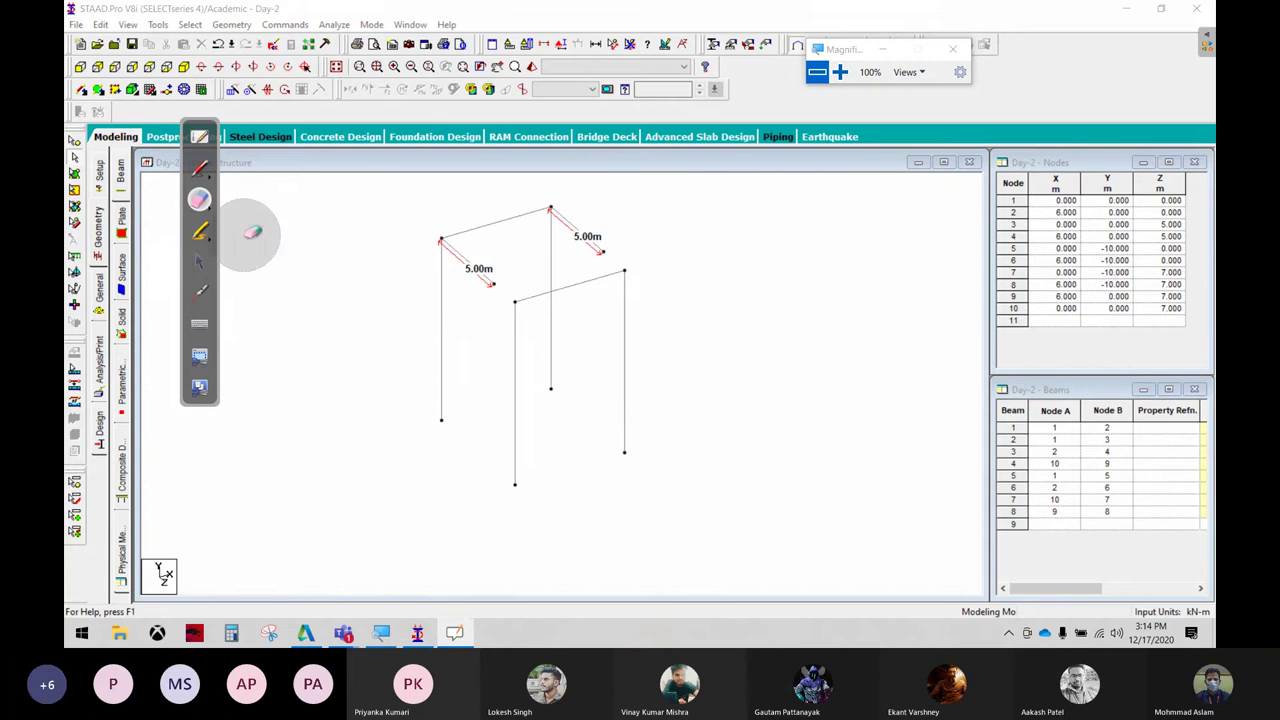
click(200, 230)
click(199, 261)
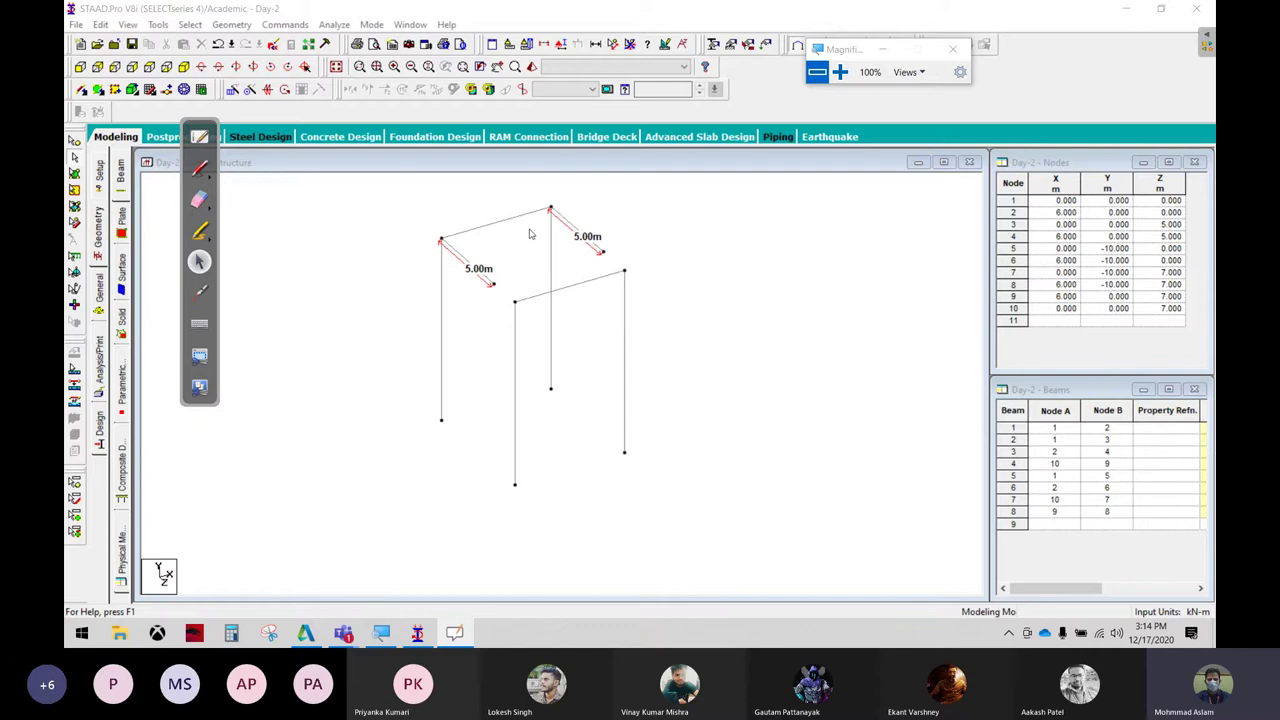
Delete beam 3 and the diagonal beam, removing the orphan nodes too
click(575, 236)
click(575, 236)
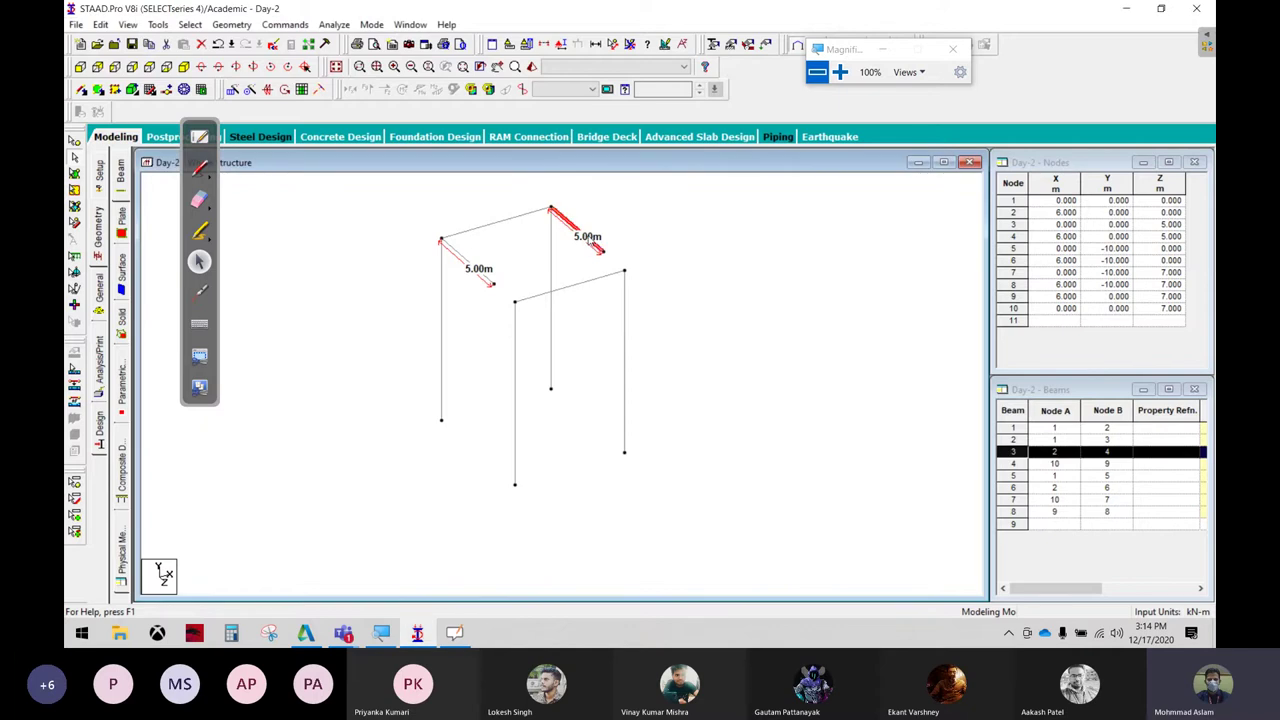
key(Delete)
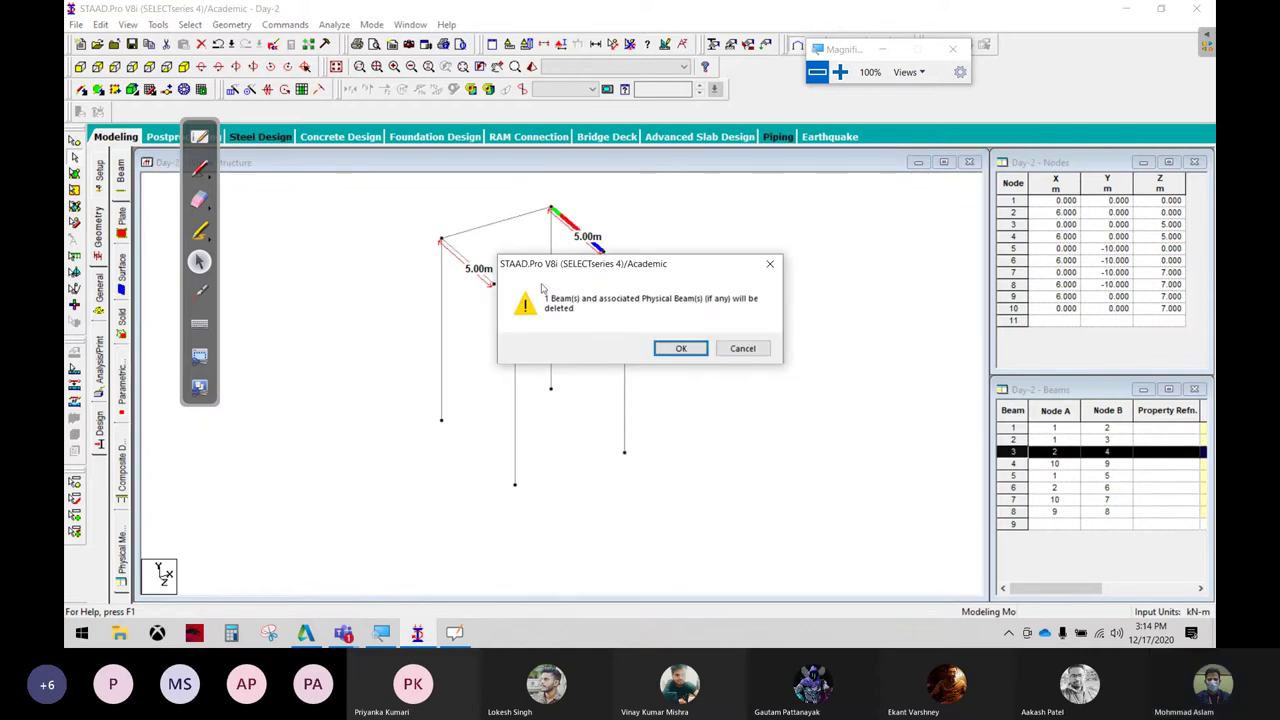
click(674, 349)
click(669, 349)
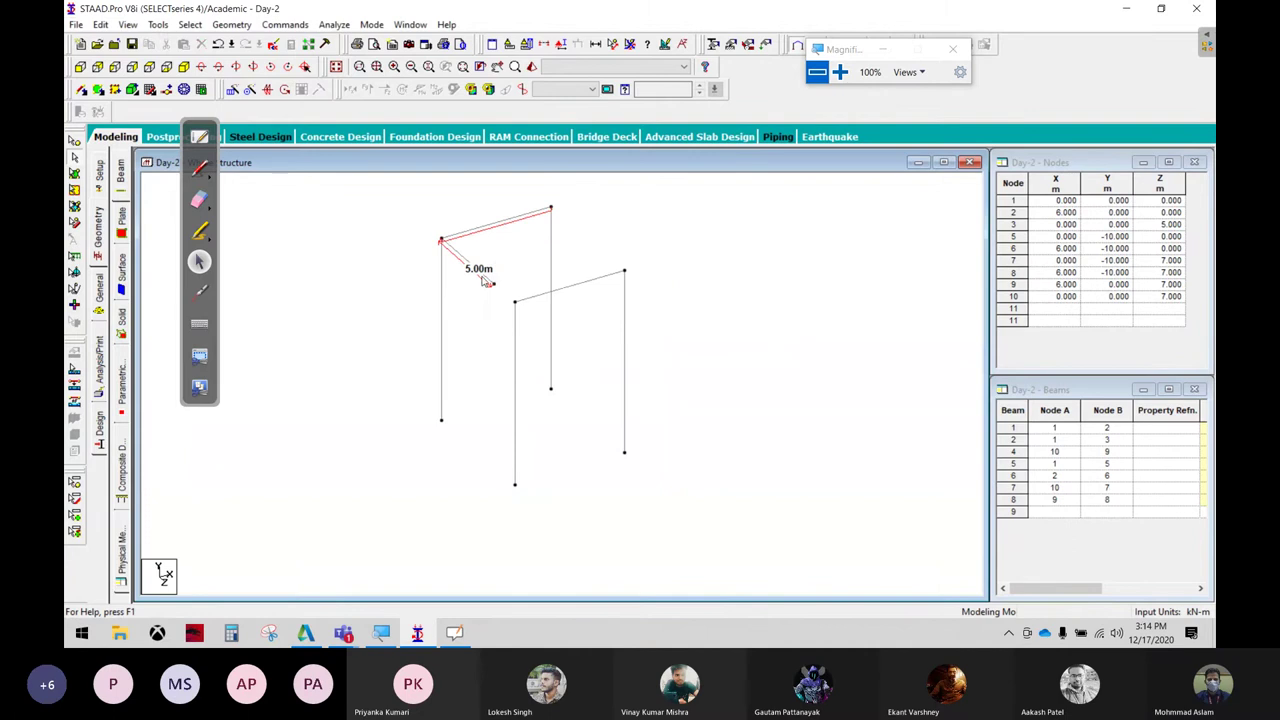
click(485, 278)
key(Delete)
click(668, 345)
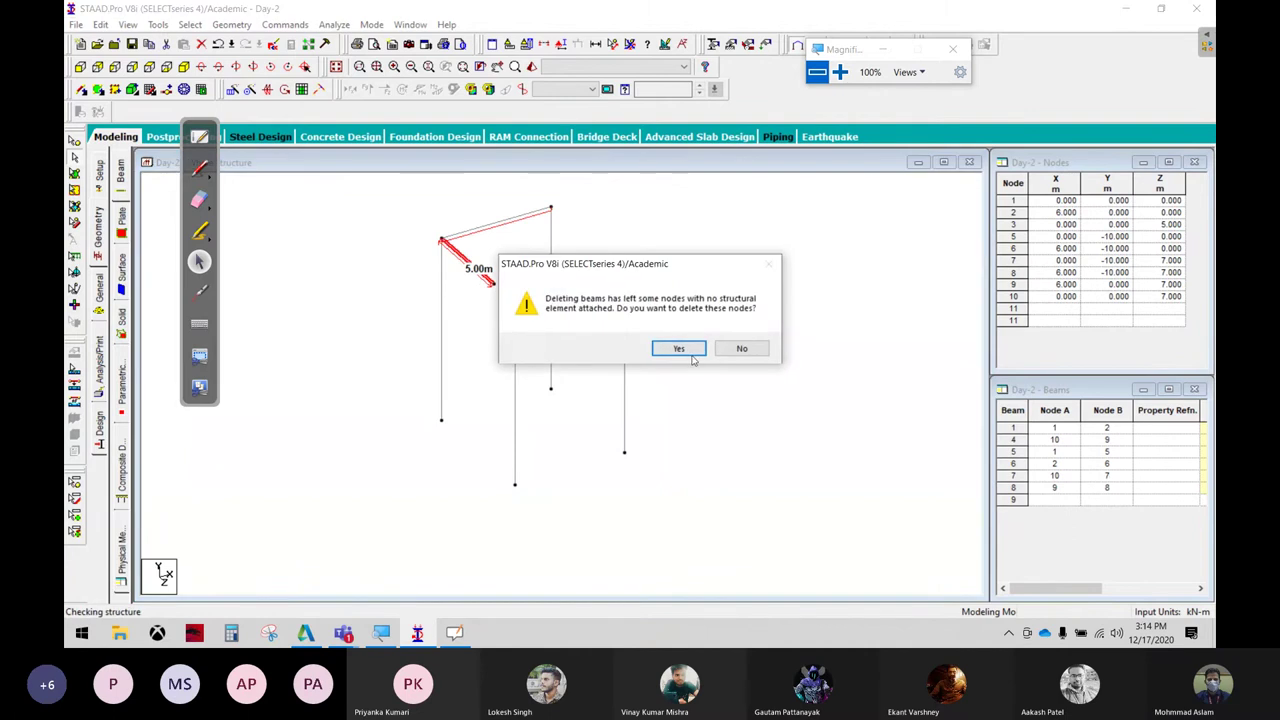
click(668, 345)
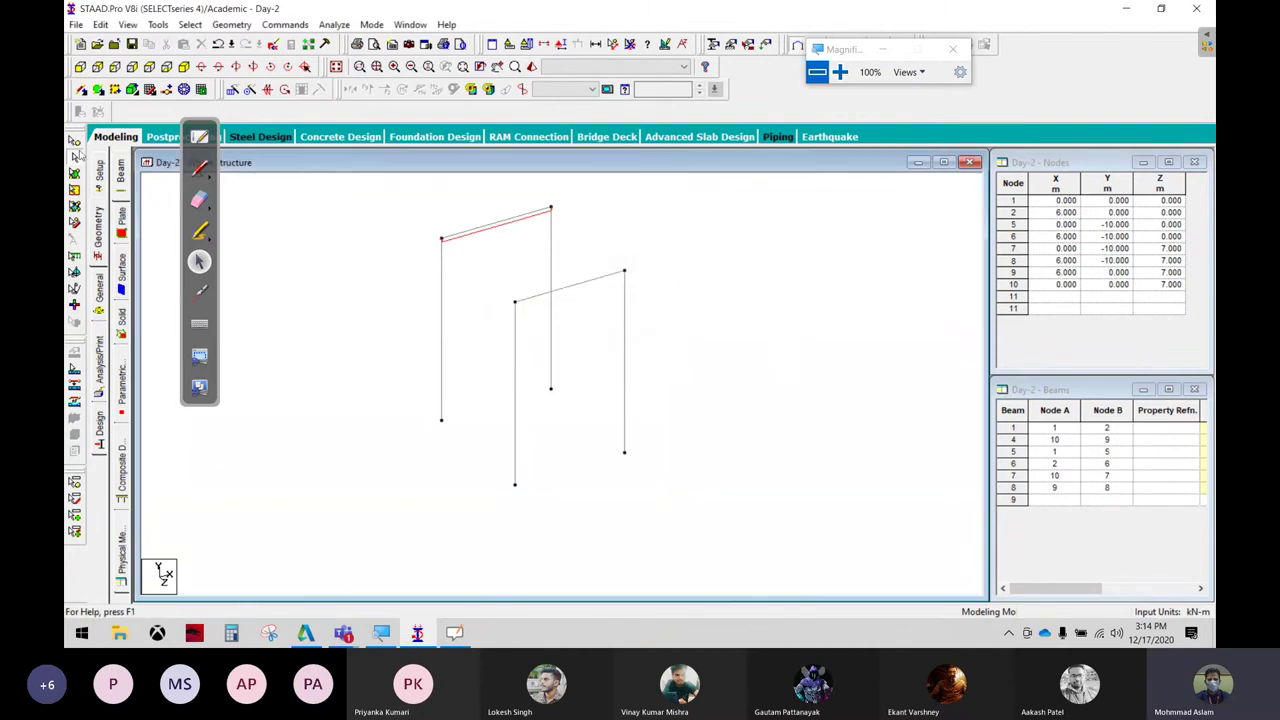
Add beams from node 2 to node 9 and from node 1 to node 10
click(80, 92)
click(551, 209)
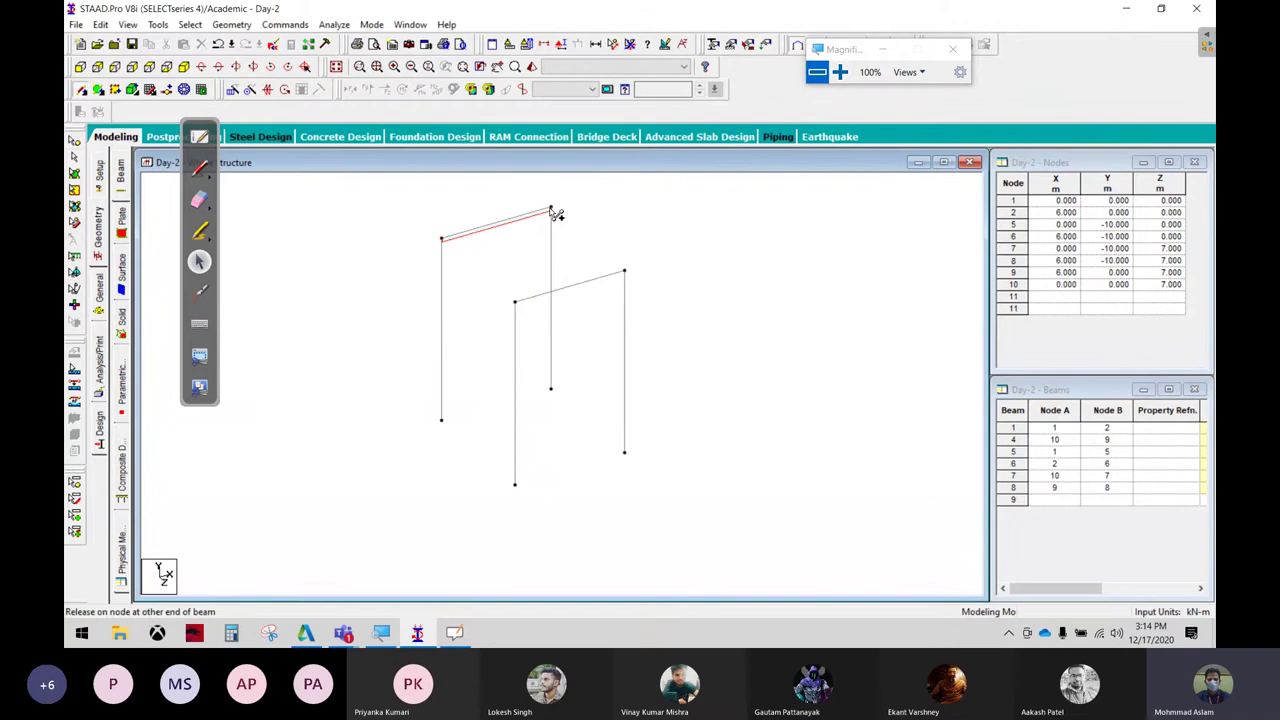
click(624, 271)
click(441, 239)
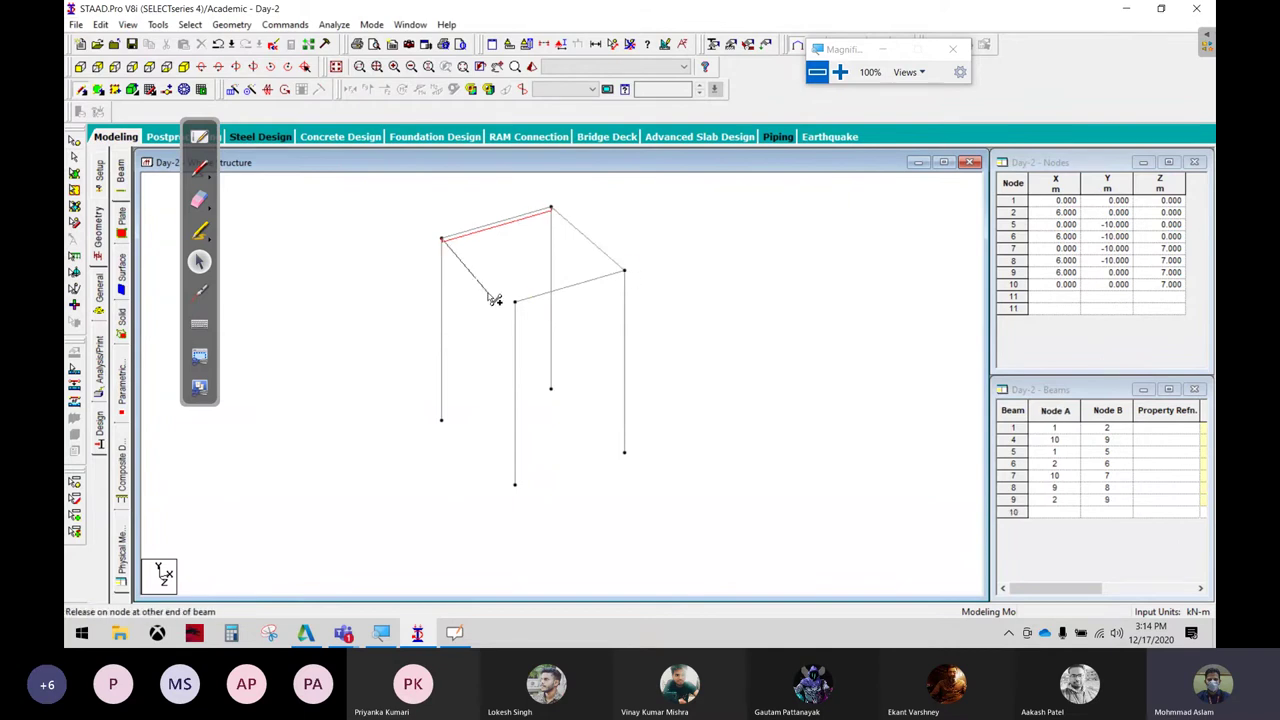
click(515, 301)
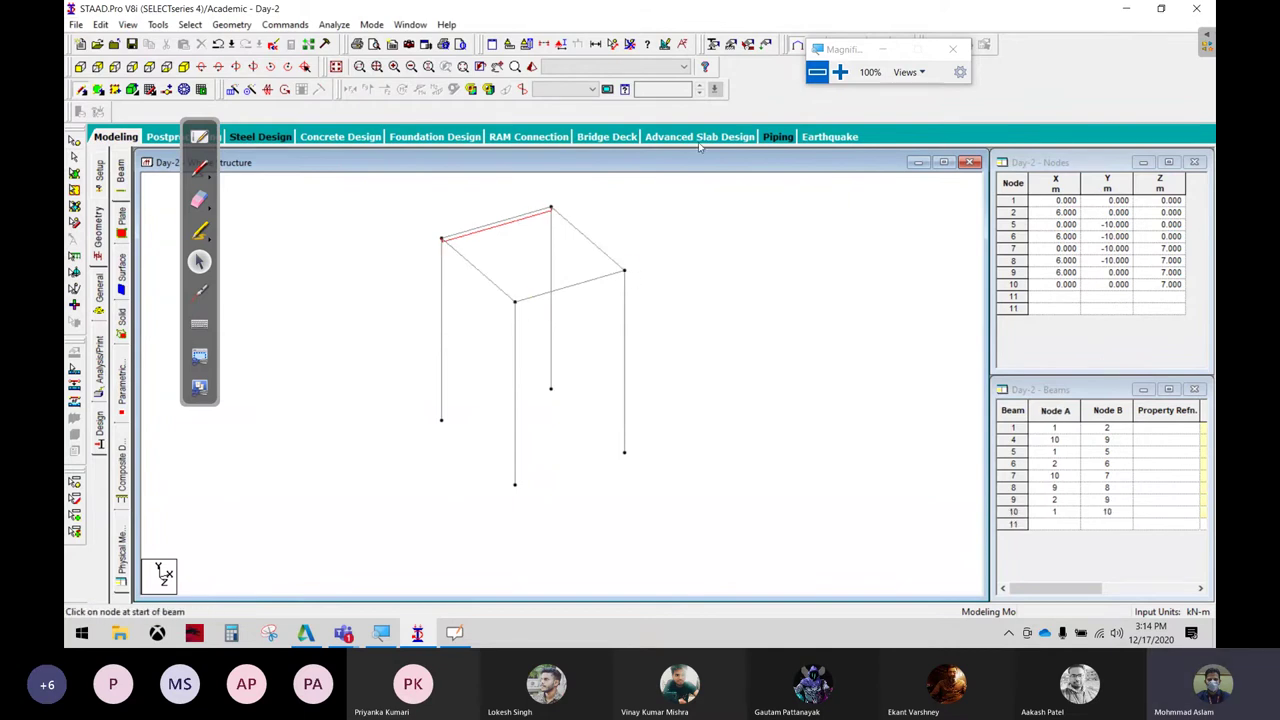
Dimension both new 7.00m spans with node-to-node distances
click(551, 209)
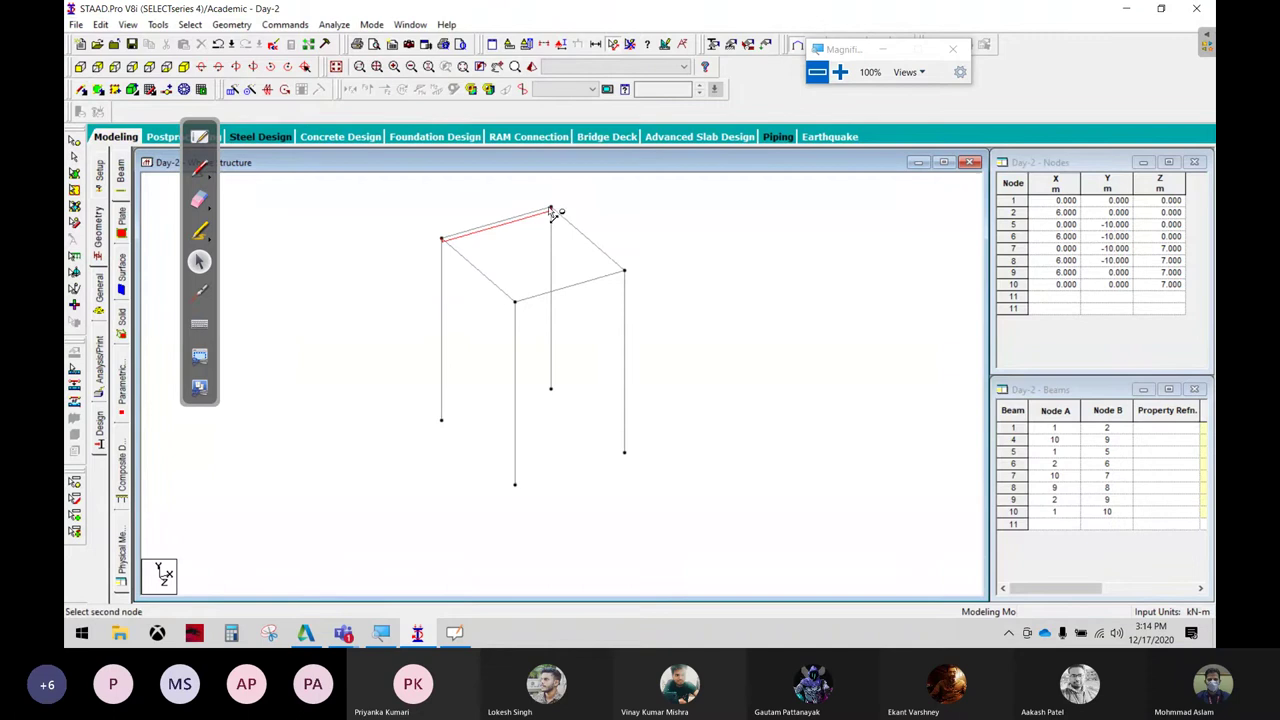
click(624, 272)
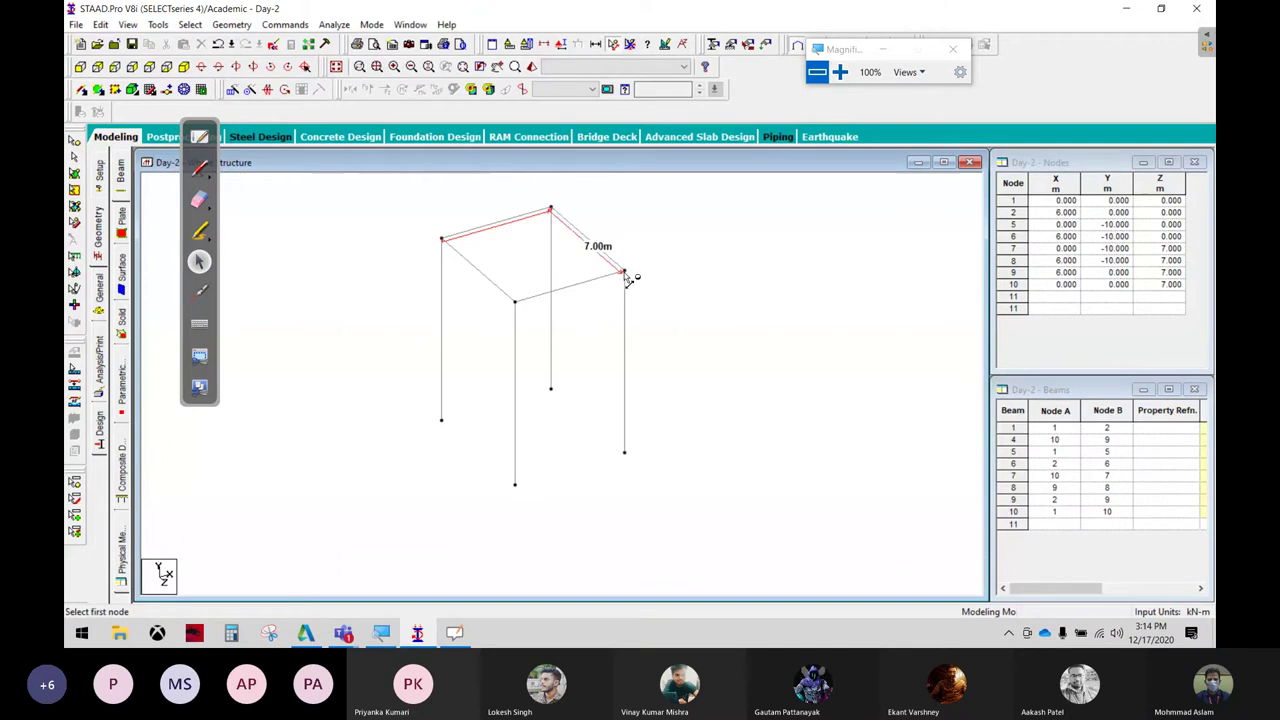
click(515, 301)
click(441, 239)
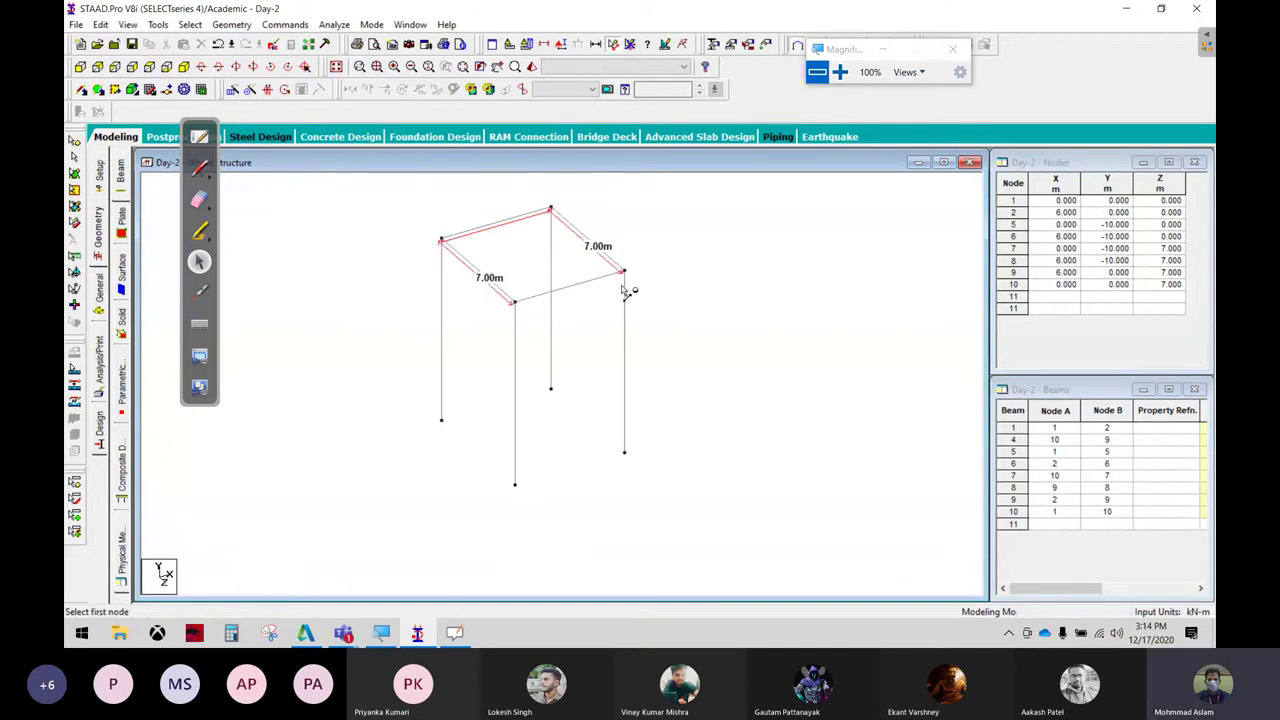
click(200, 168)
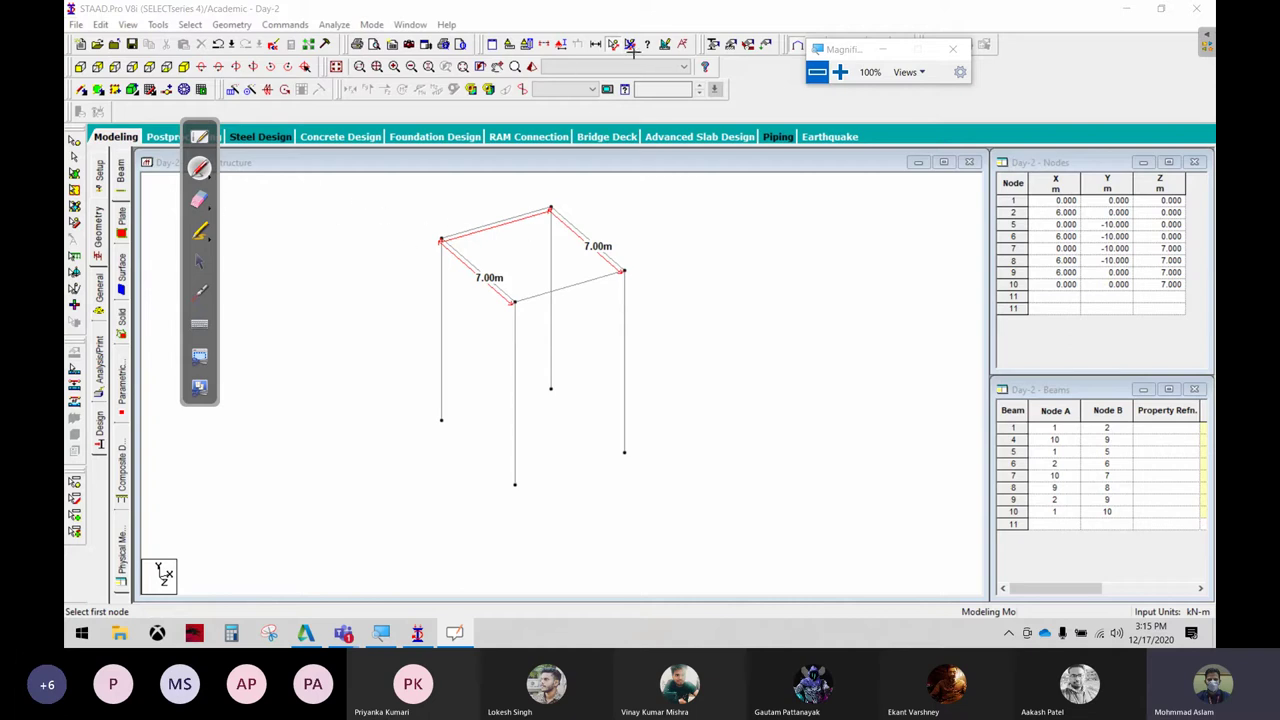
key(ctrl+shift+c)
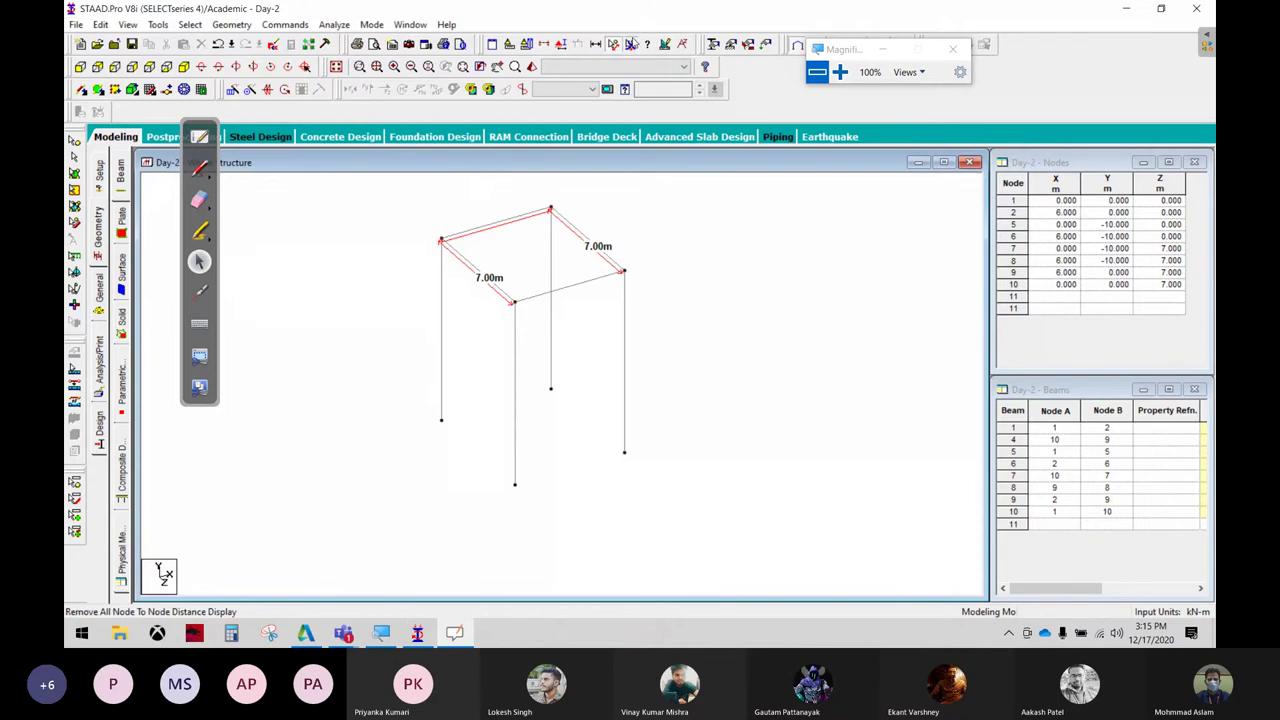
Clear distance labels, undo back to the 5 m frame, and dimension both 5.00m edges
click(632, 44)
key(Delete)
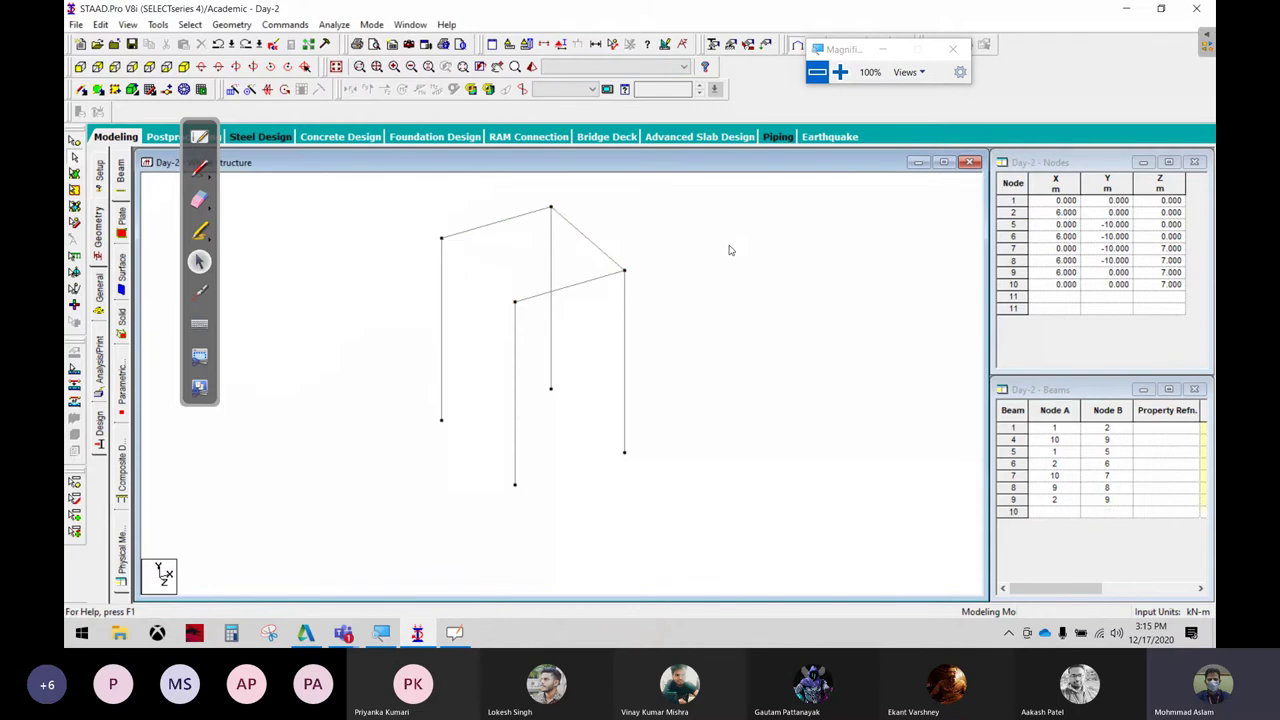
key(ctrl+z)
key(ctrl+z)
key(ctrl+z)
key(ctrl+z)
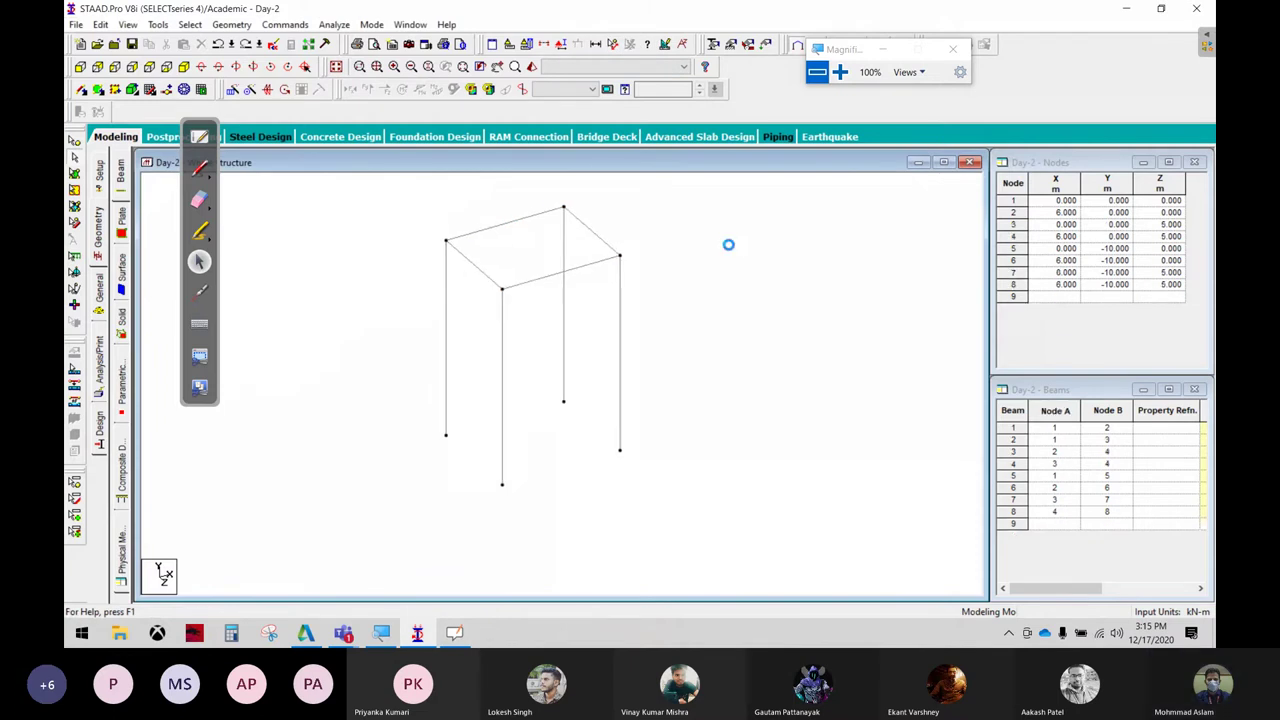
click(613, 44)
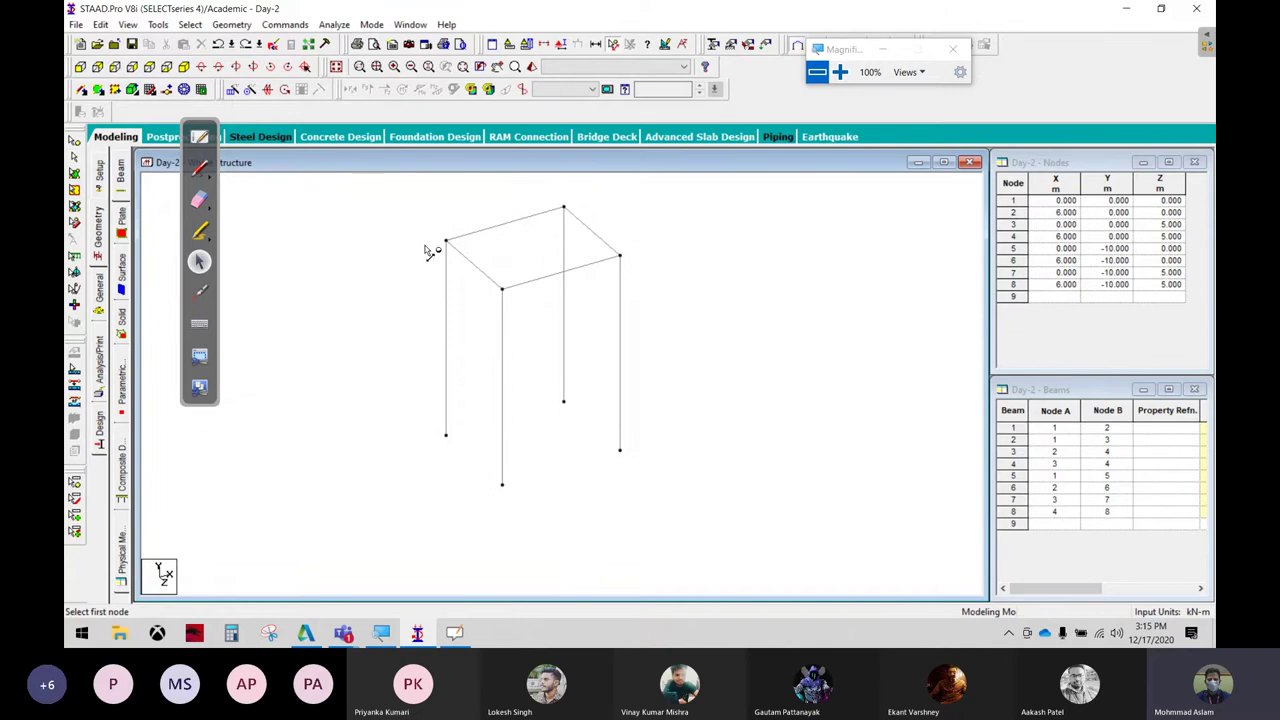
click(446, 242)
click(502, 289)
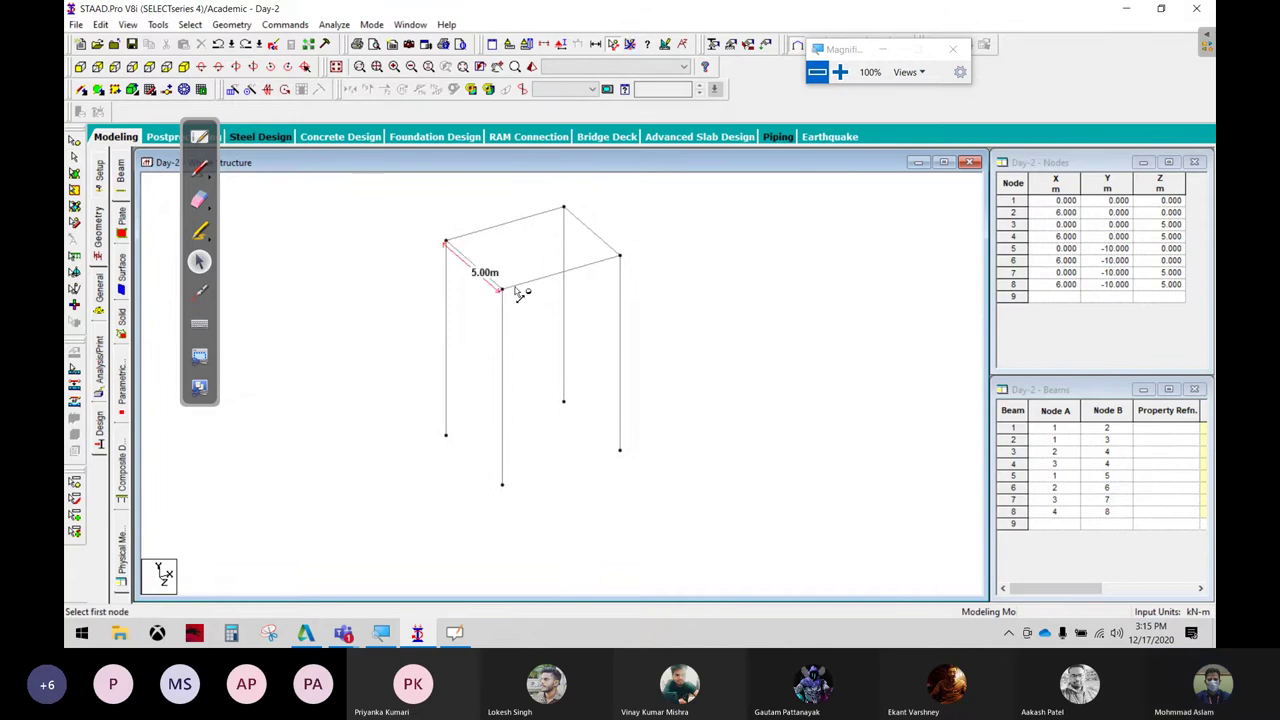
click(563, 208)
click(620, 256)
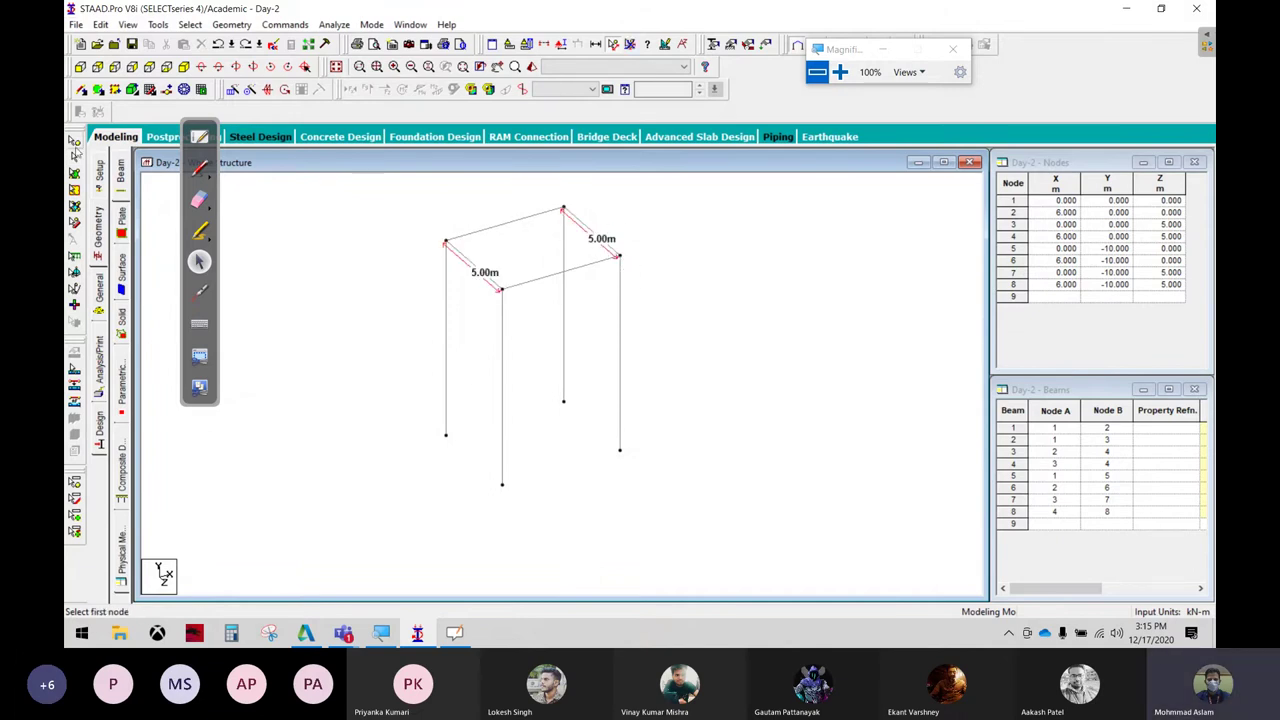
Select nodes 3, 4, 7 and 8
click(76, 157)
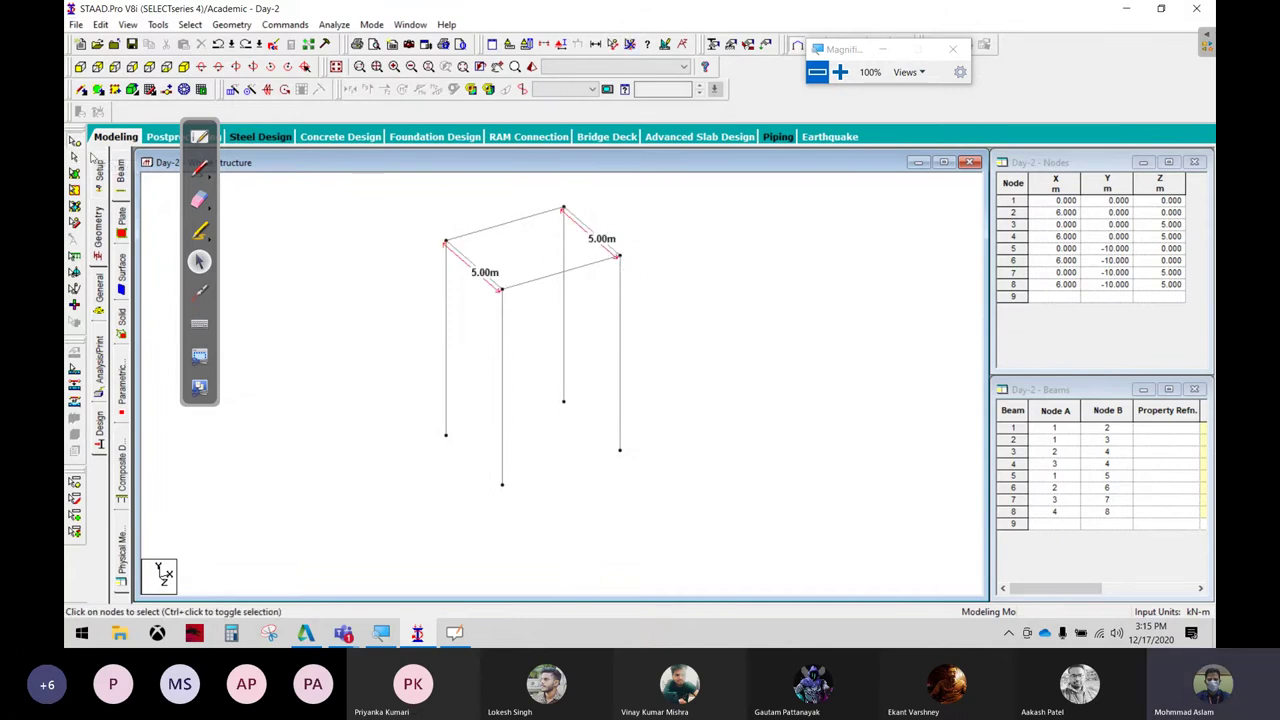
click(620, 256)
ctrl+click(502, 289)
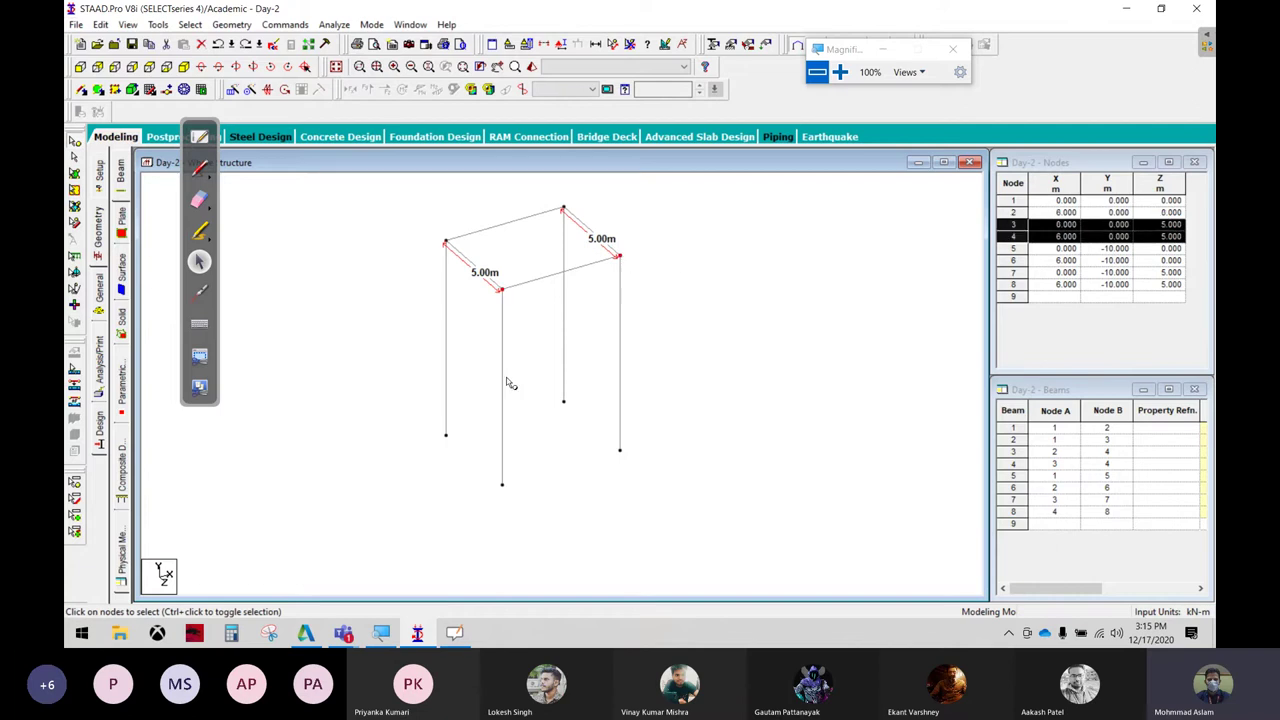
ctrl+click(502, 484)
ctrl+click(620, 451)
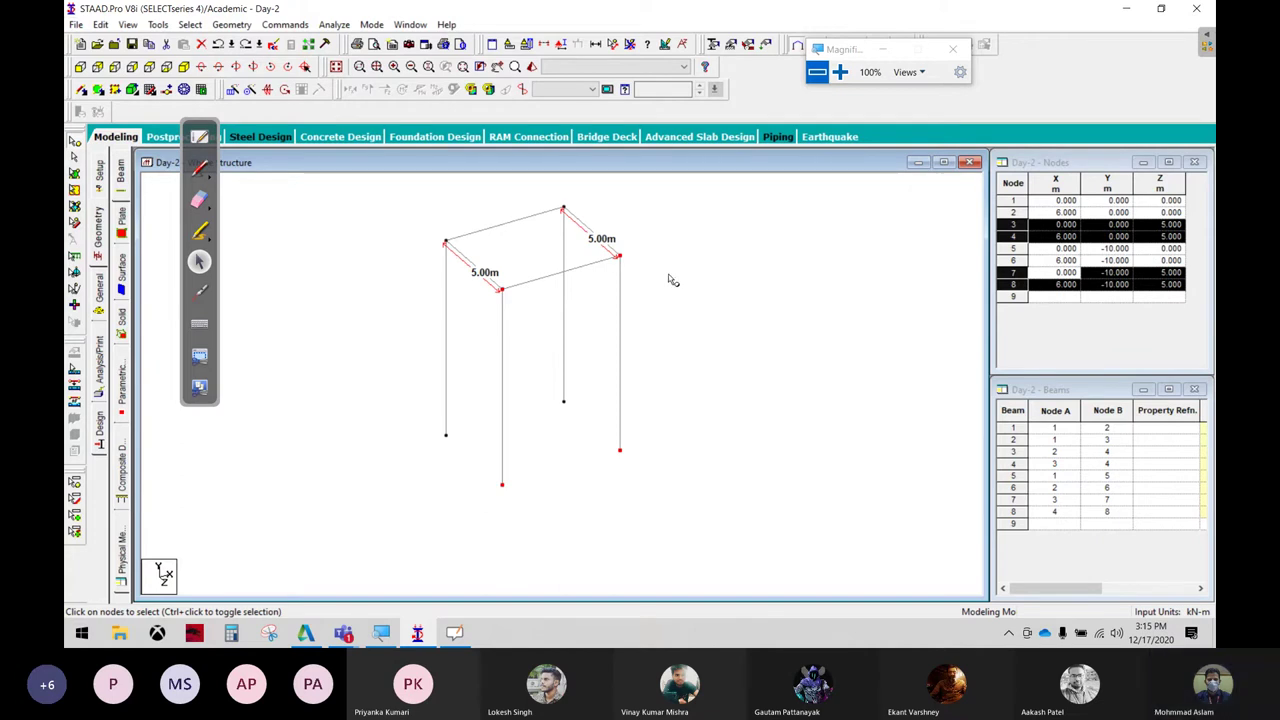
right_click(634, 215)
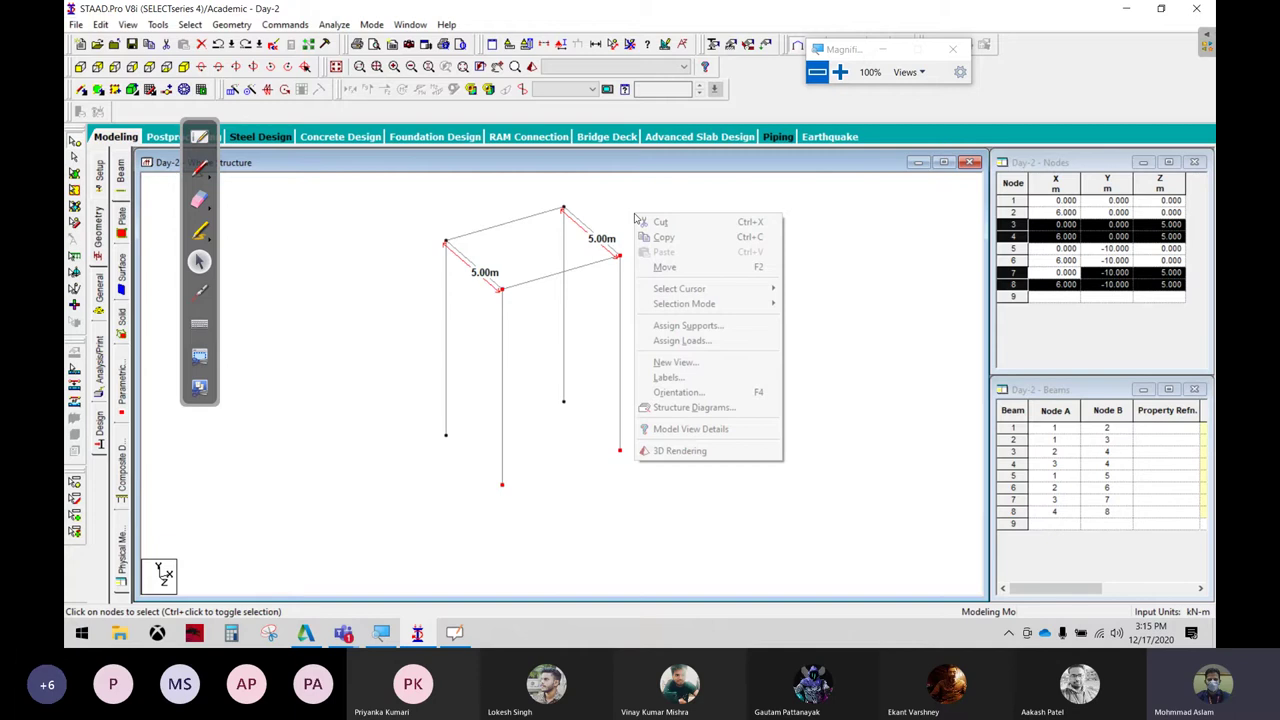
click(665, 268)
text(2)
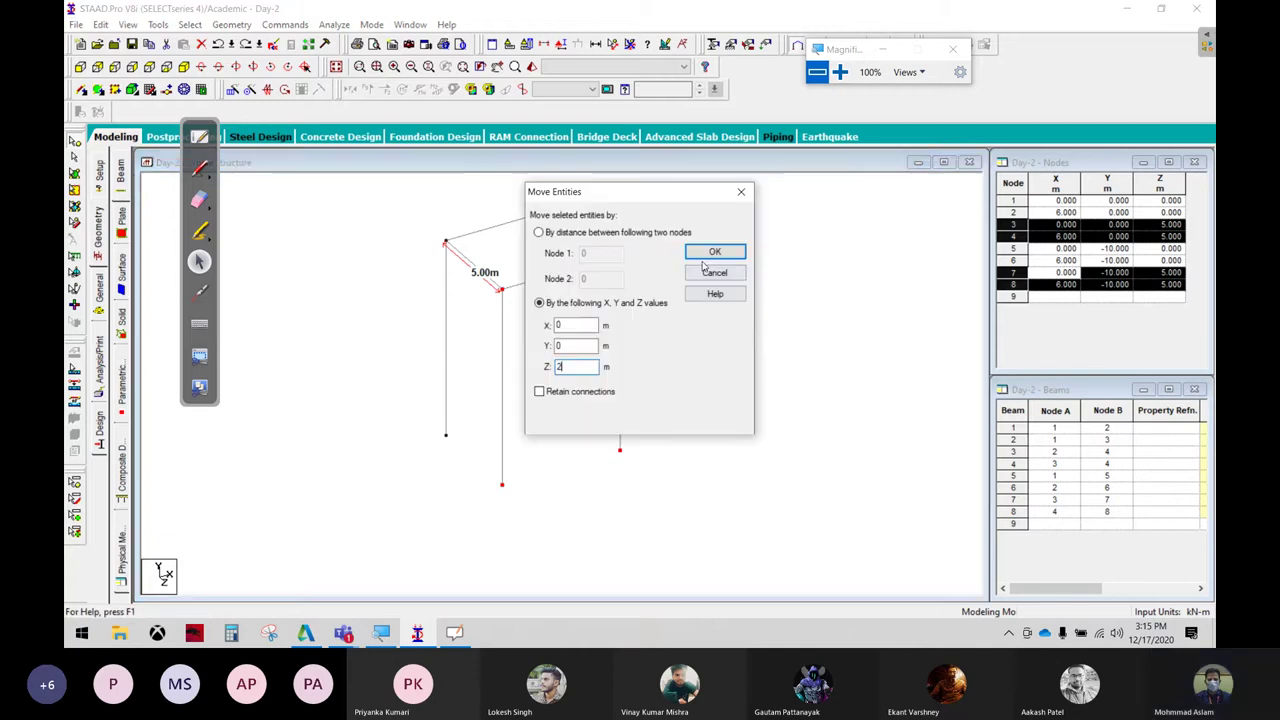
click(714, 252)
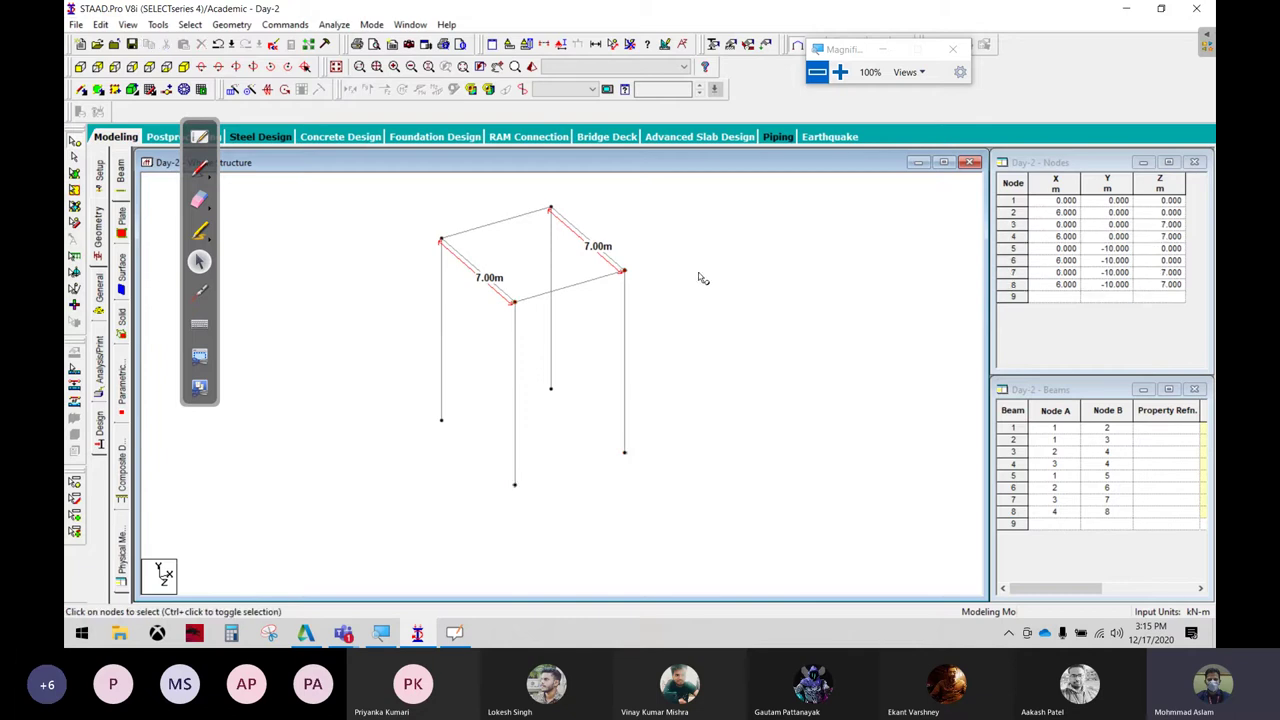
Select node 3 and ink a green arrow linking it to the Nodes table
click(504, 292)
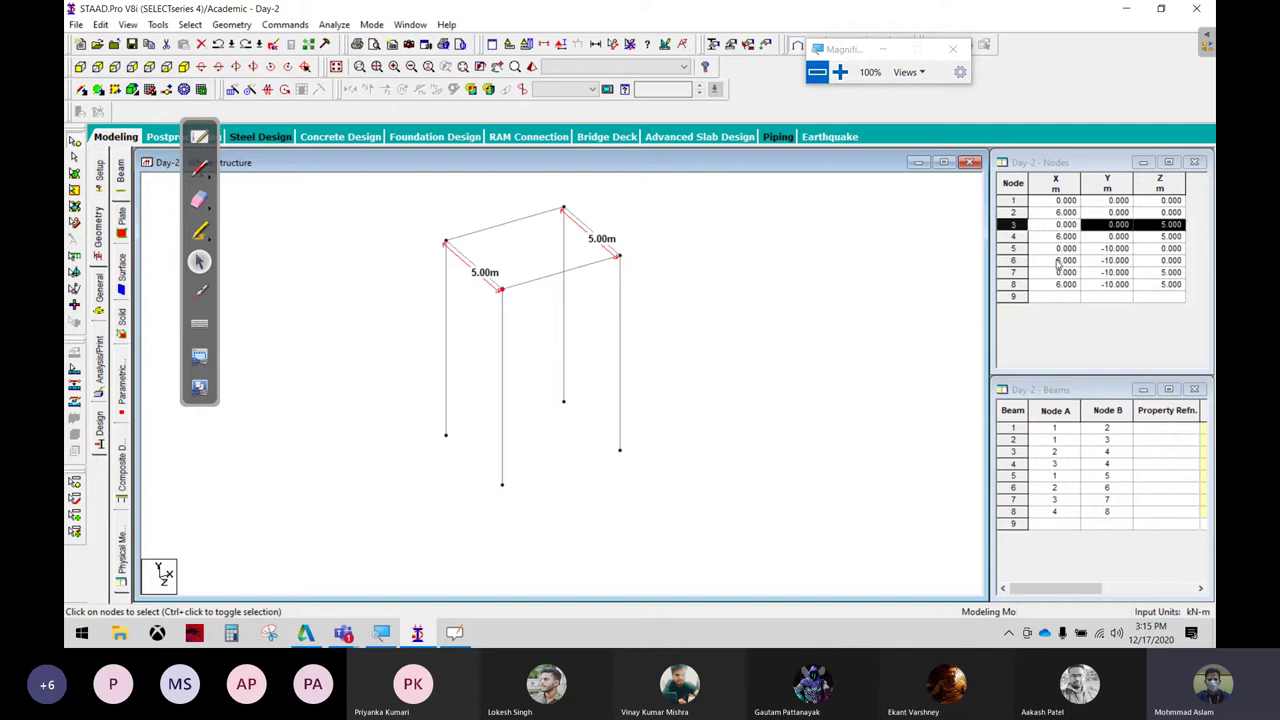
click(200, 168)
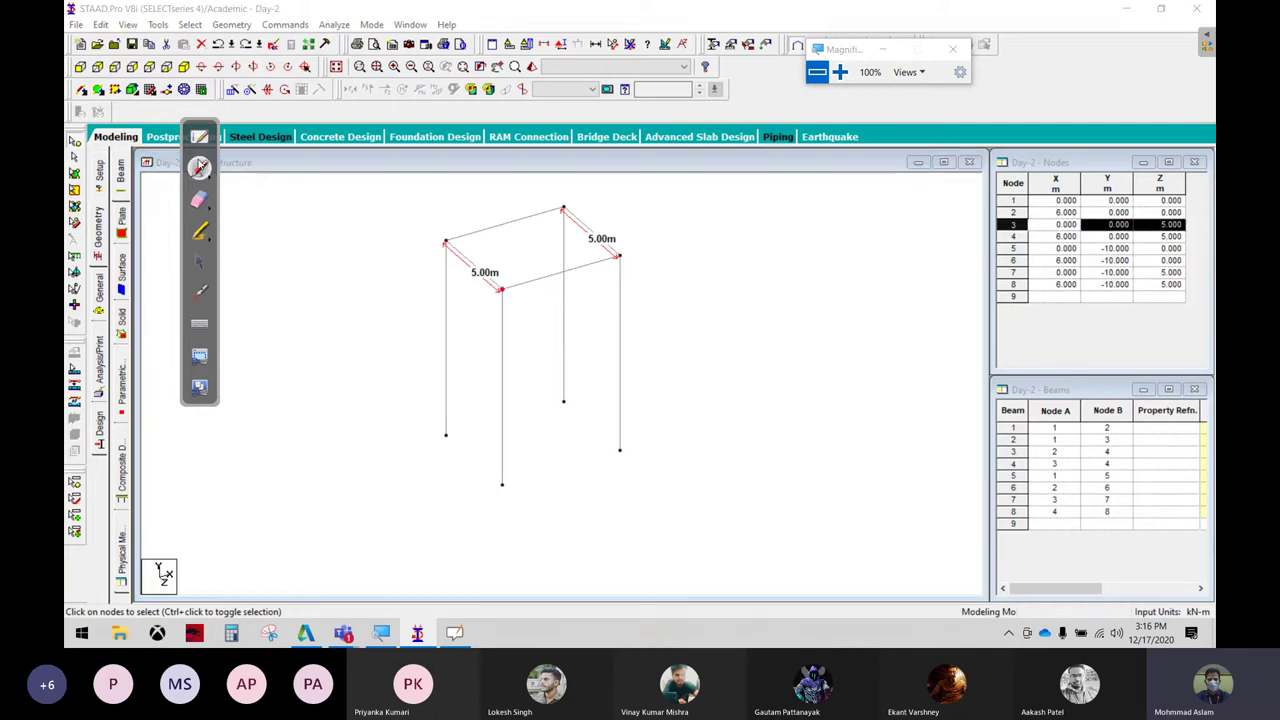
mouse_move(540, 268)
mouse_down()
mouse_move(965, 228)
mouse_move(942, 252)
mouse_up()
drag(936, 208, 942, 252)
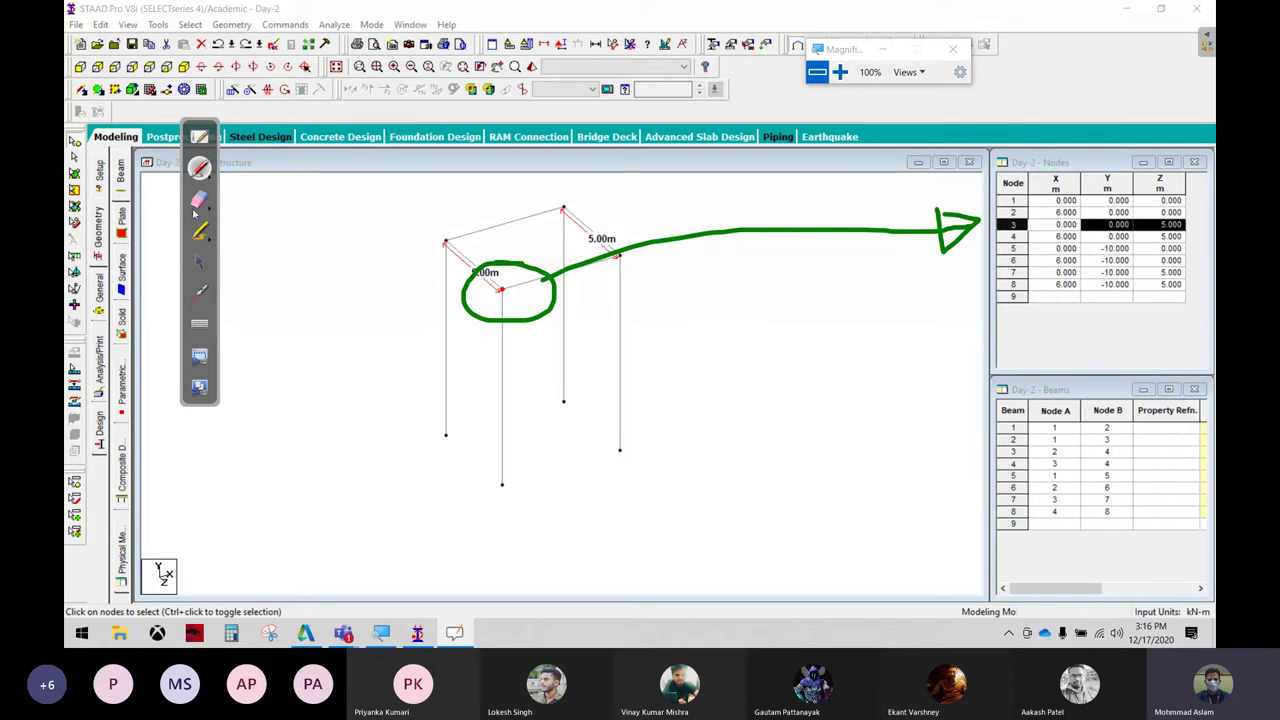
click(199, 261)
Set the Z coordinate of nodes 3 and 4 to 7 in the Nodes table
click(1162, 229)
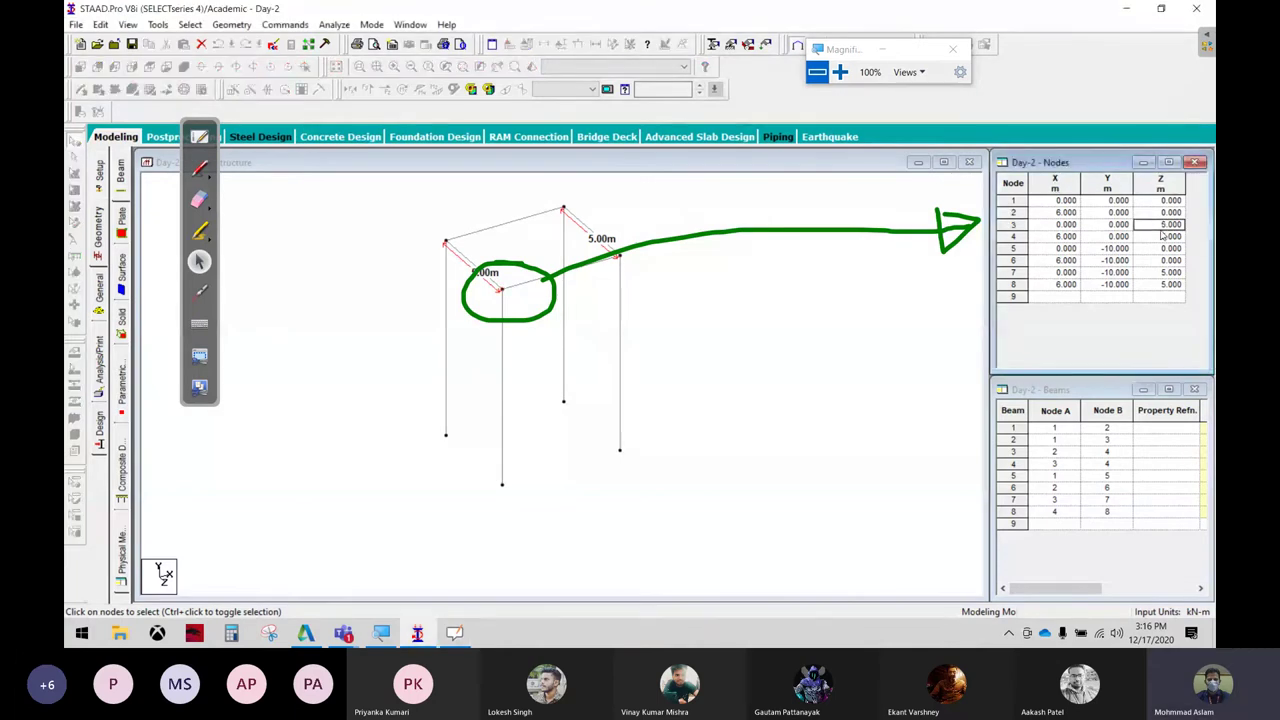
text(7)
key(Return)
click(620, 258)
click(1169, 238)
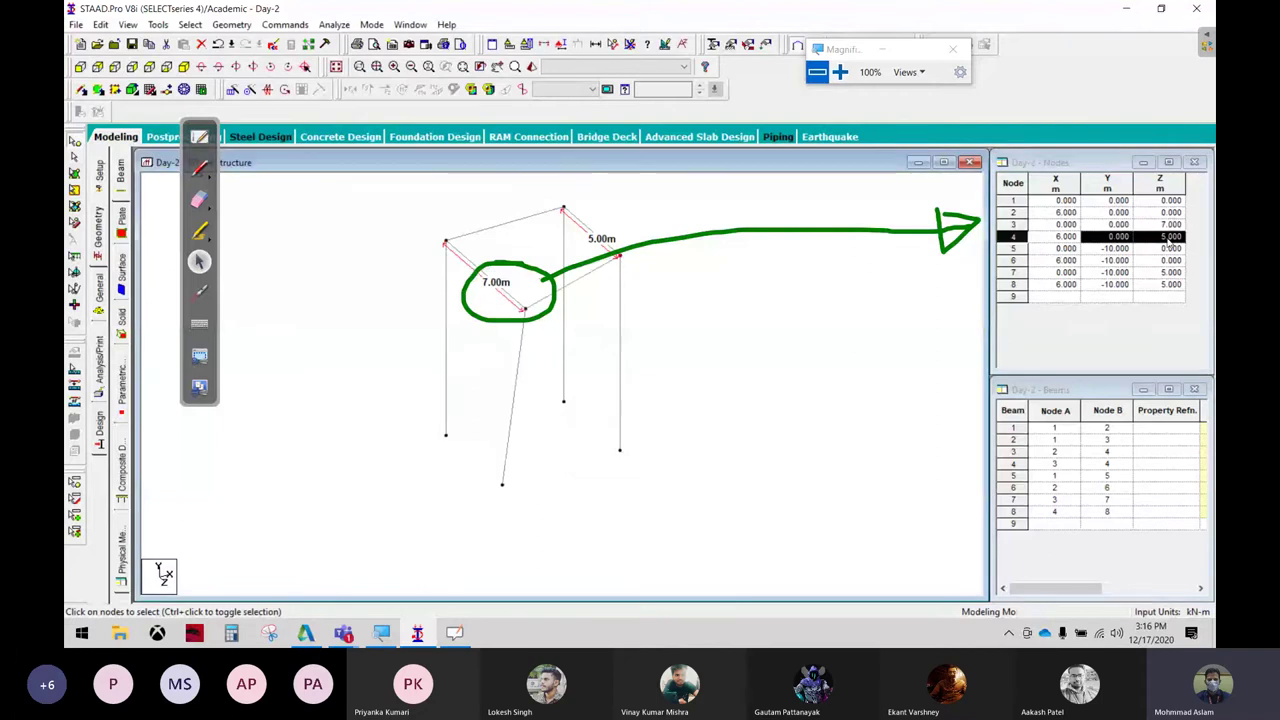
click(1147, 237)
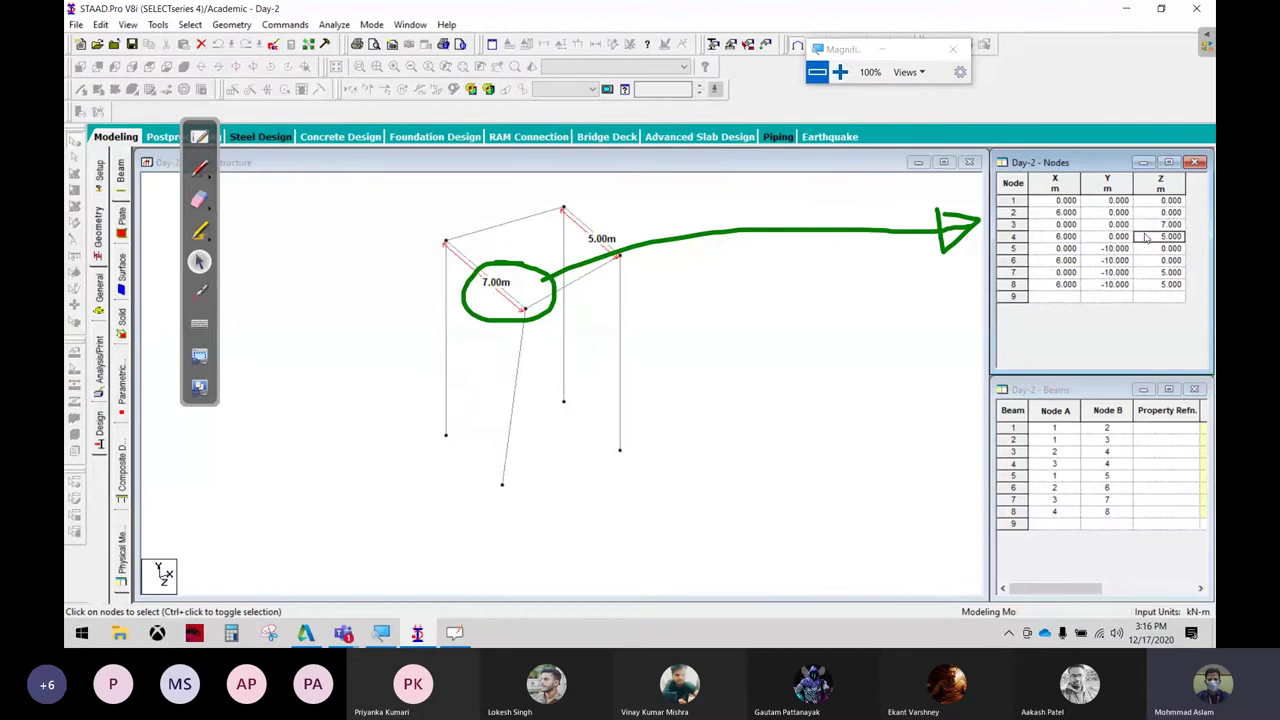
text(7)
key(Return)
Set the Z coordinate of nodes 7 and 8 to 7, making both spans 7.00m
click(1169, 272)
text(7)
key(Return)
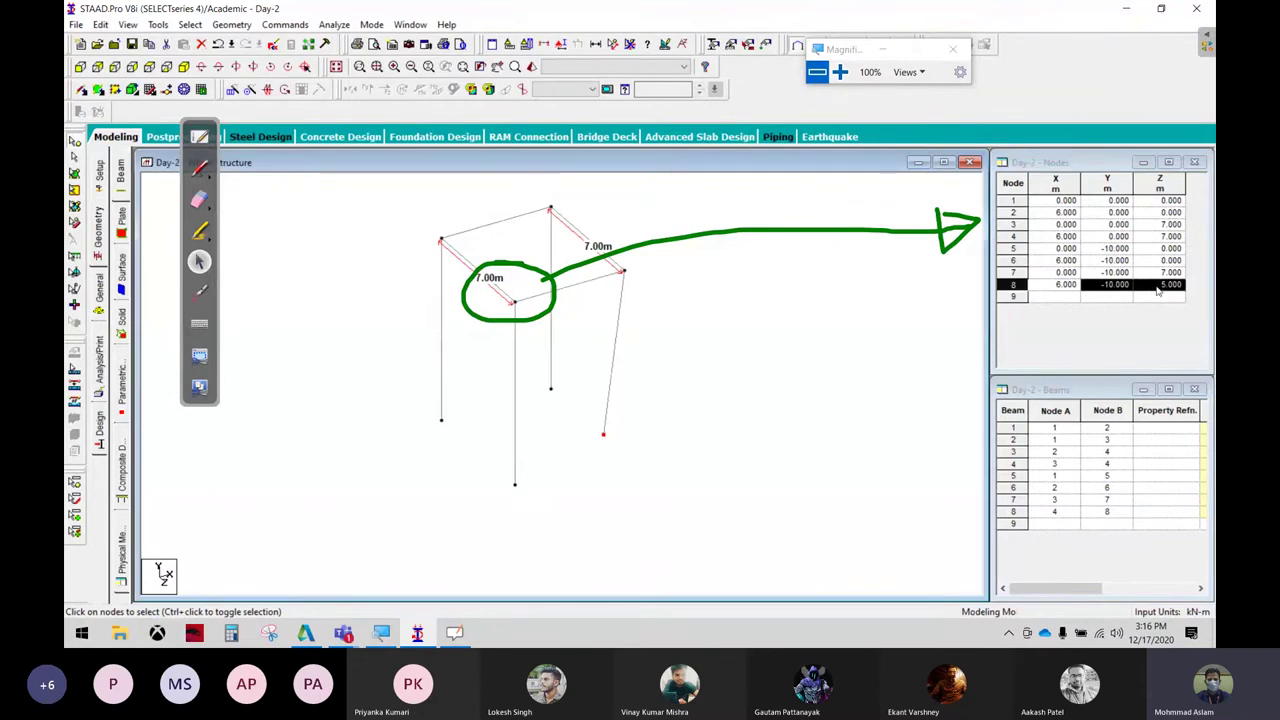
click(1158, 287)
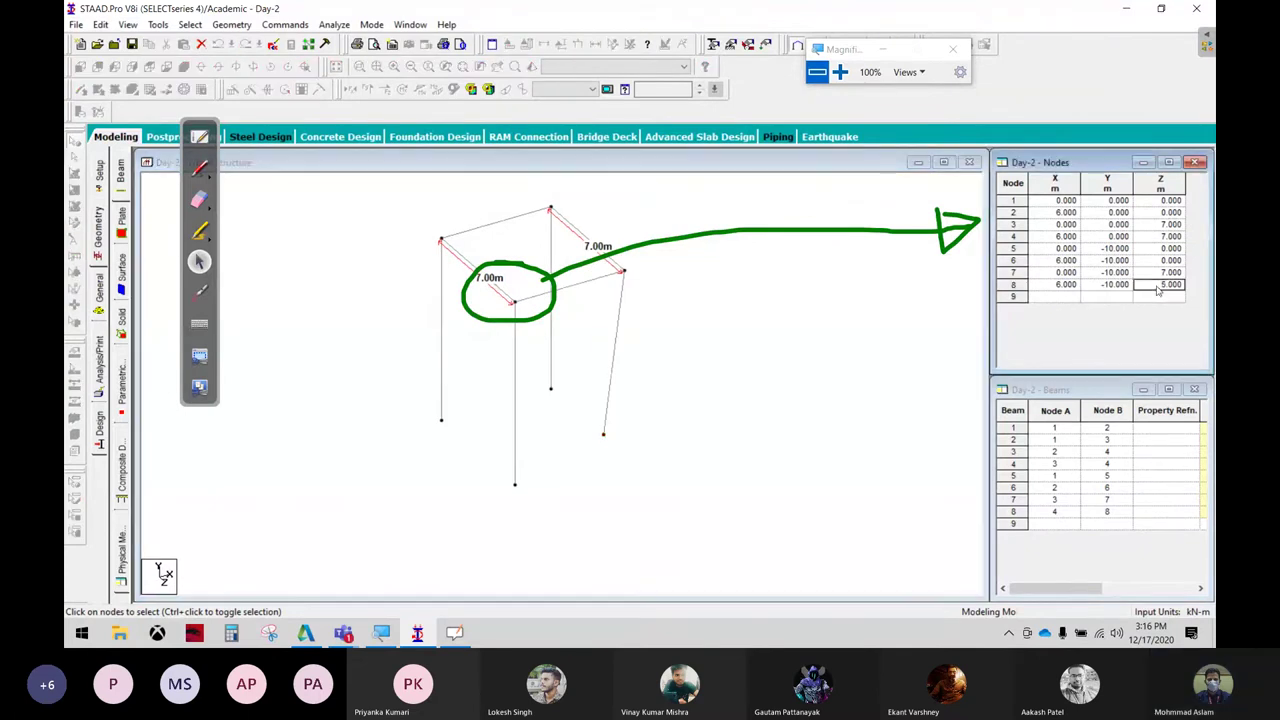
text(7)
key(Return)
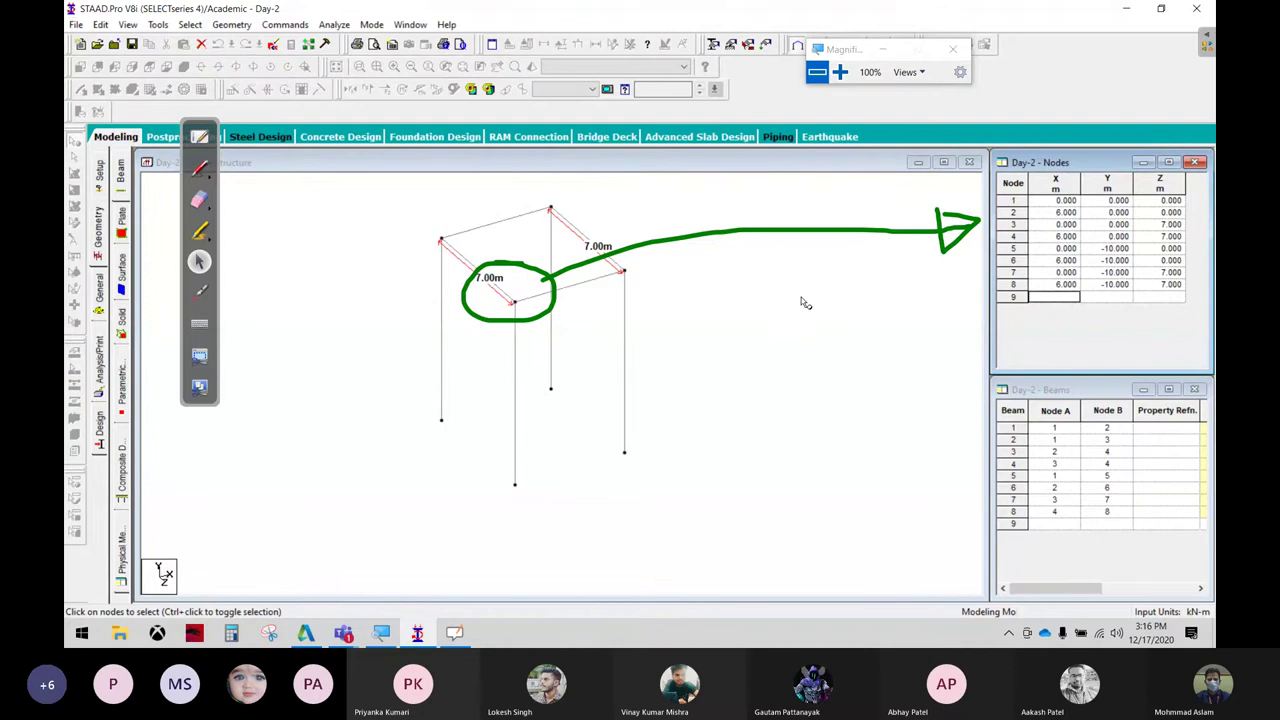
Erase all green ink annotations and return to the select arrow
click(730, 297)
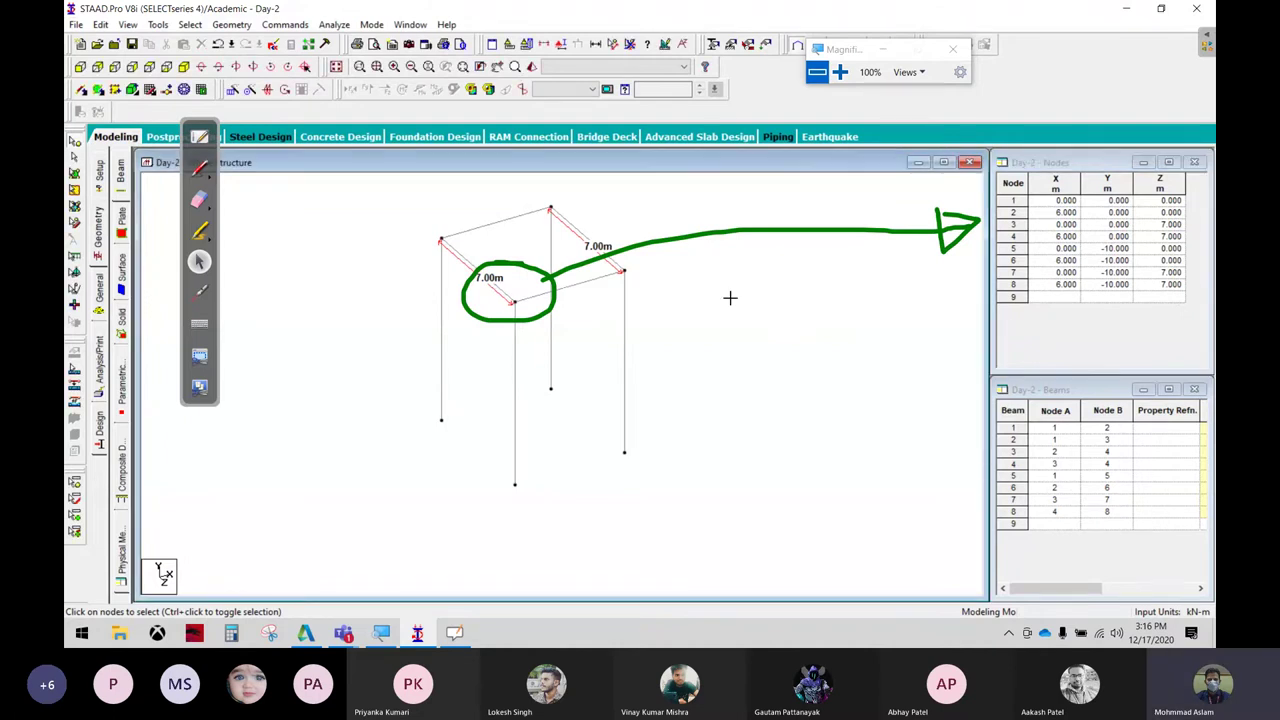
key(ctrl+shift+e)
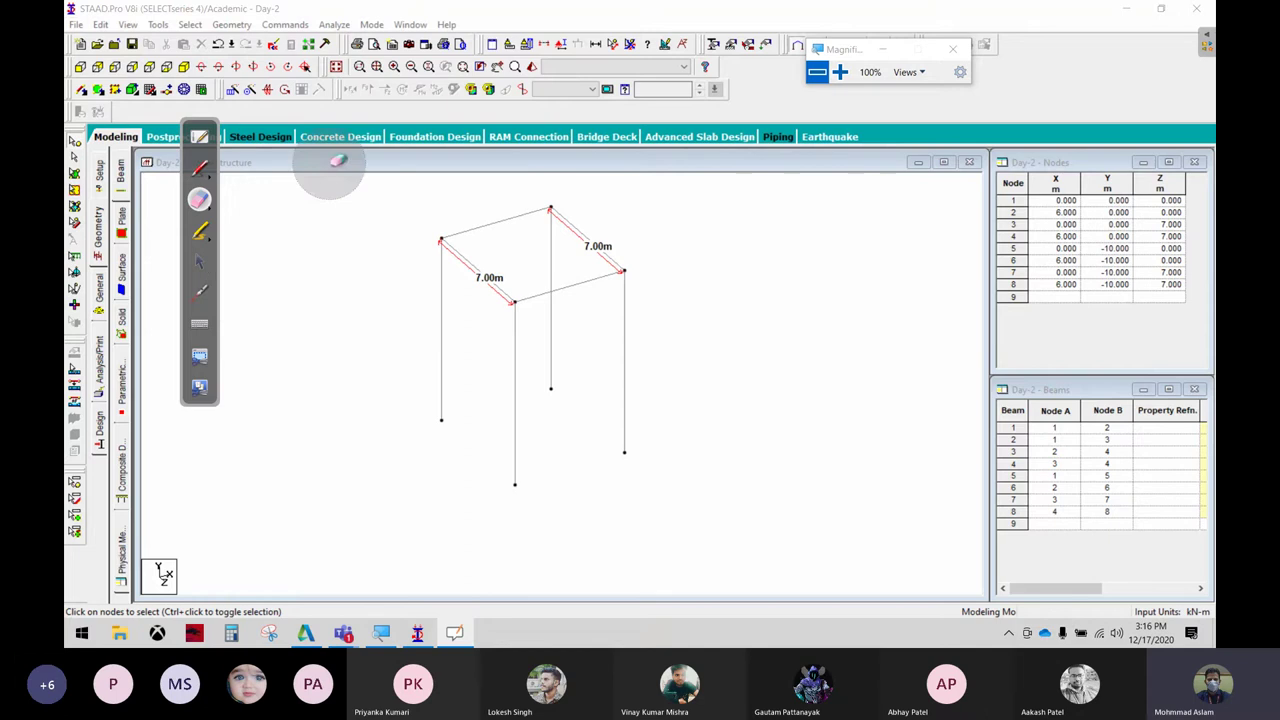
click(199, 261)
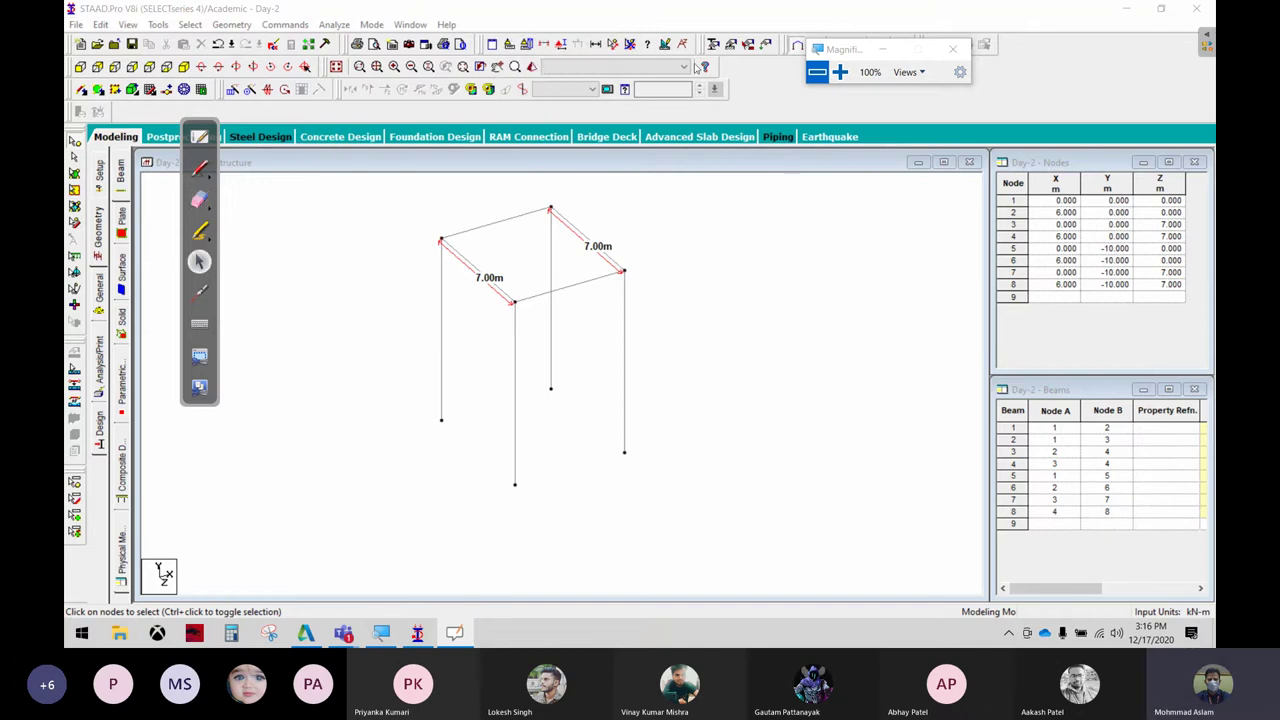
Open and close the Diagrams scale settings, dismissing the auto-save and structure-modified prompts
click(699, 66)
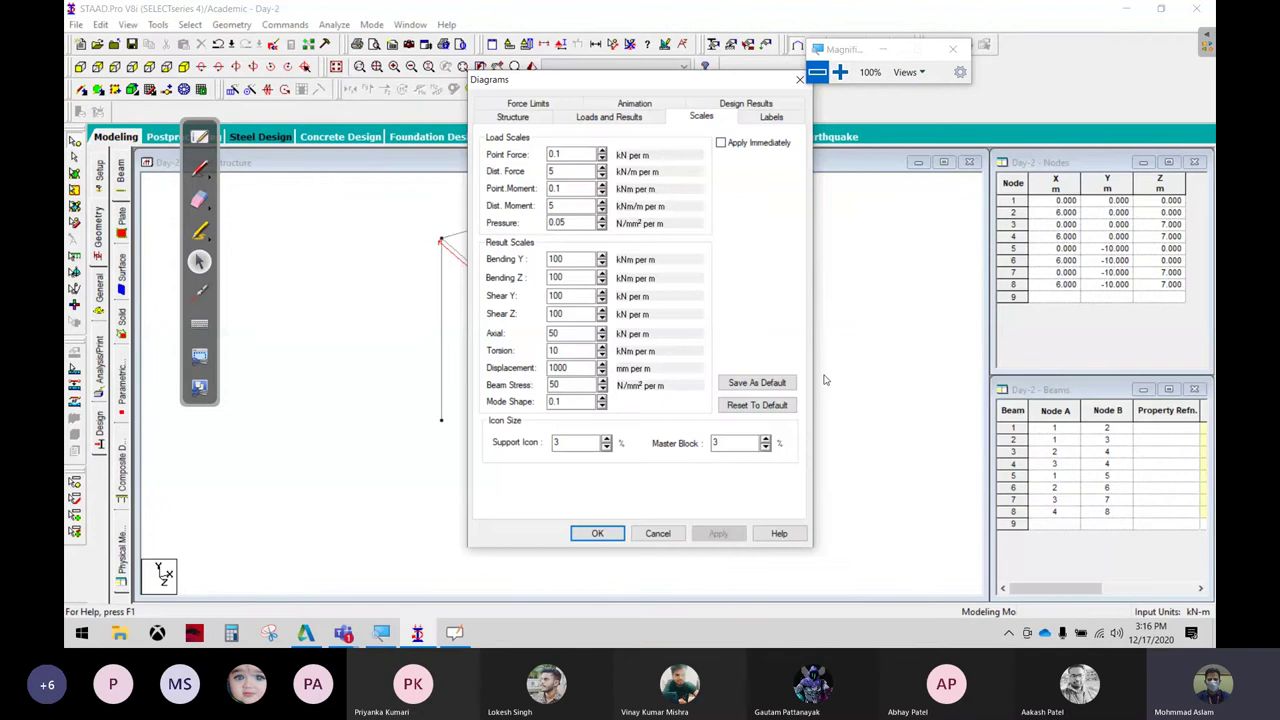
click(597, 533)
click(640, 346)
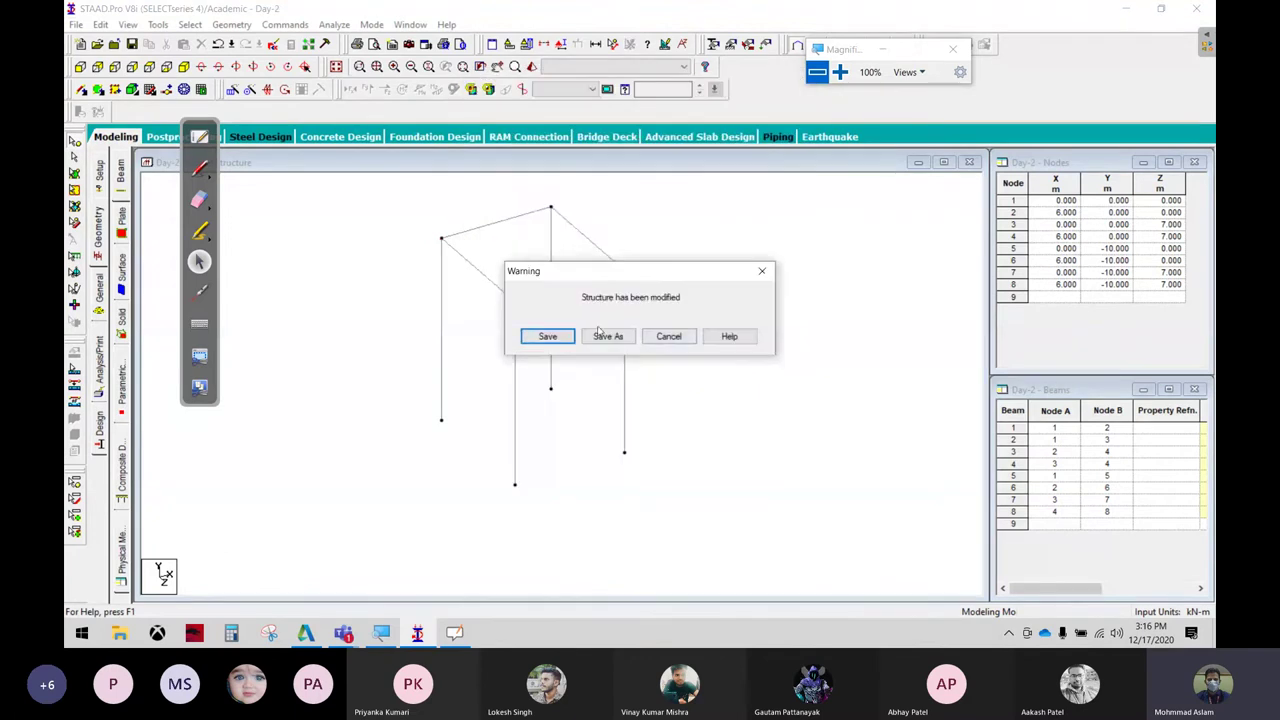
click(548, 338)
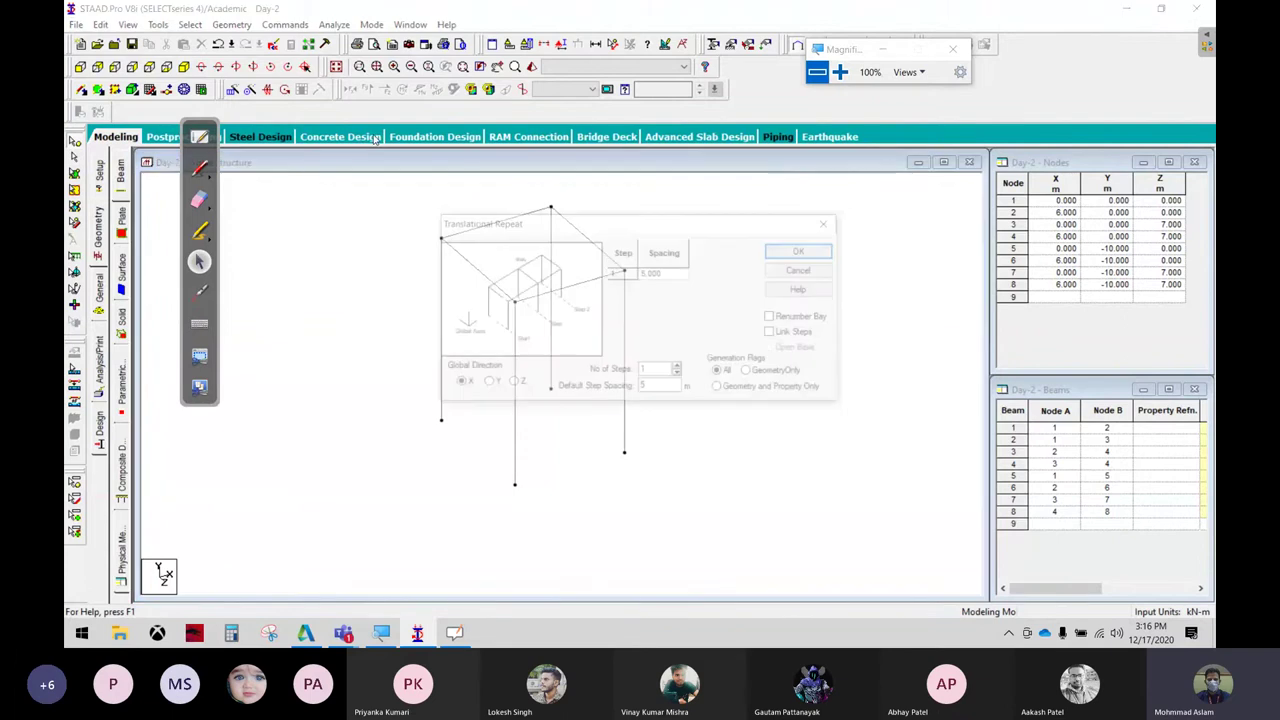
Move the Translational Repeat dialog off the model and switch to a blank whiteboard page
drag(596, 218, 591, 54)
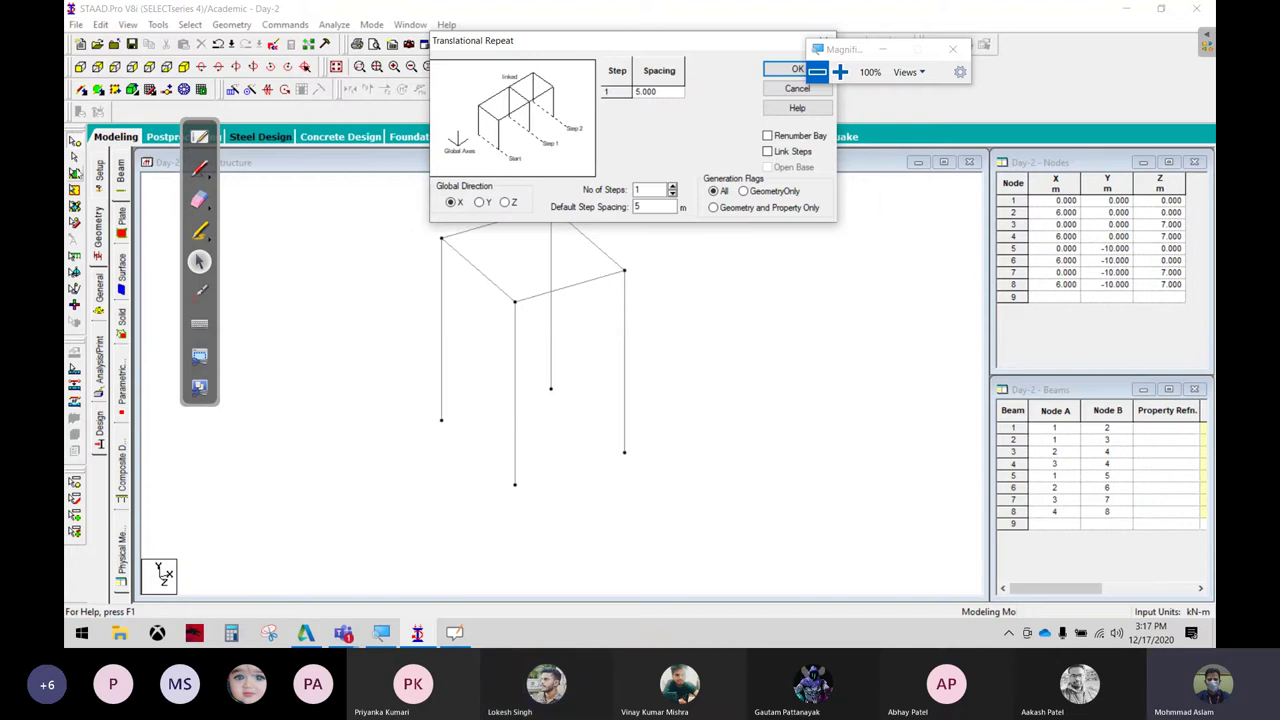
click(200, 136)
key(alt+Tab)
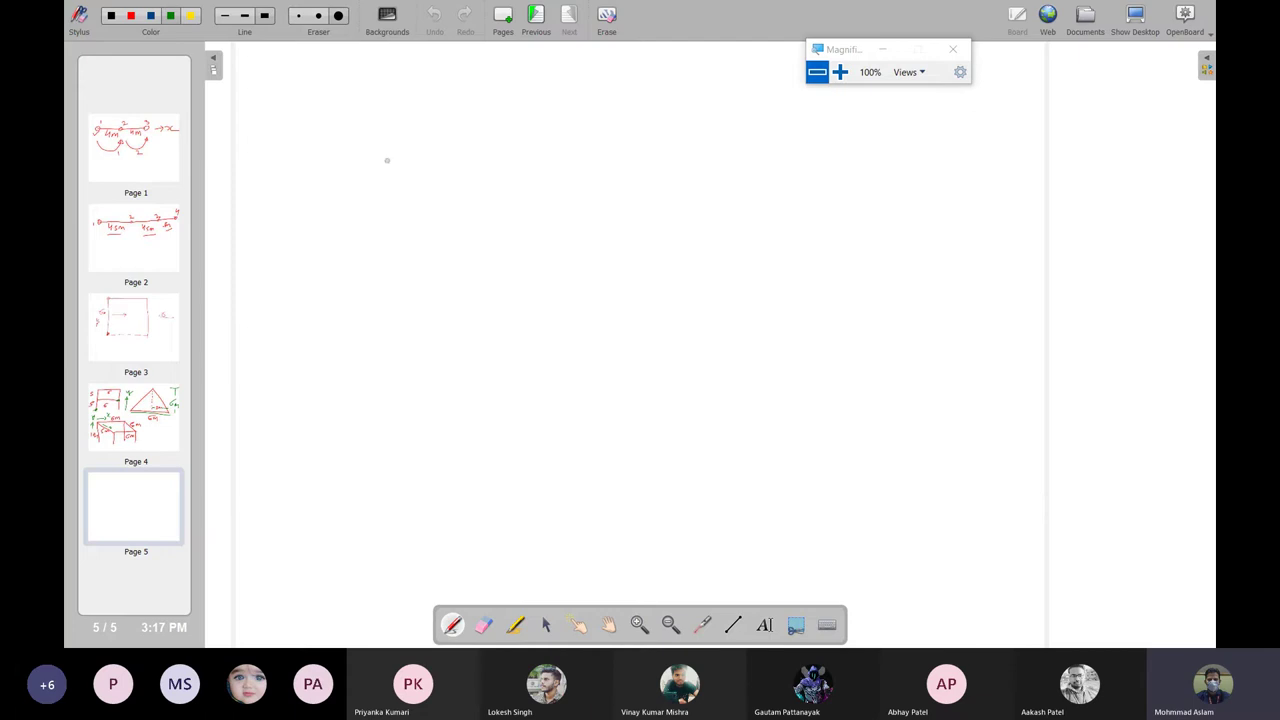
mouse_move(350, 217)
mouse_down()
mouse_move(450, 155)
mouse_move(597, 156)
mouse_move(576, 192)
mouse_up()
drag(688, 130, 663, 190)
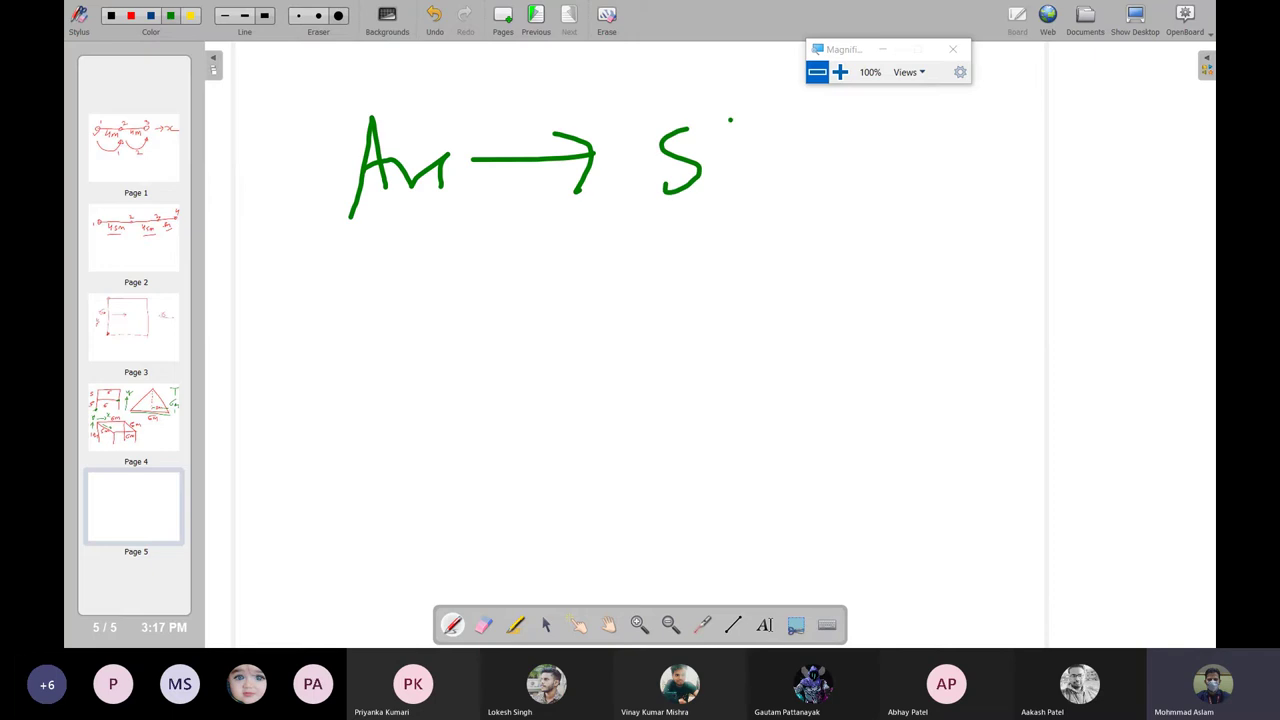
drag(731, 120, 737, 165)
drag(737, 147, 792, 121)
mouse_move(828, 161)
mouse_down()
mouse_move(903, 143)
mouse_move(880, 182)
mouse_up()
drag(996, 104, 978, 161)
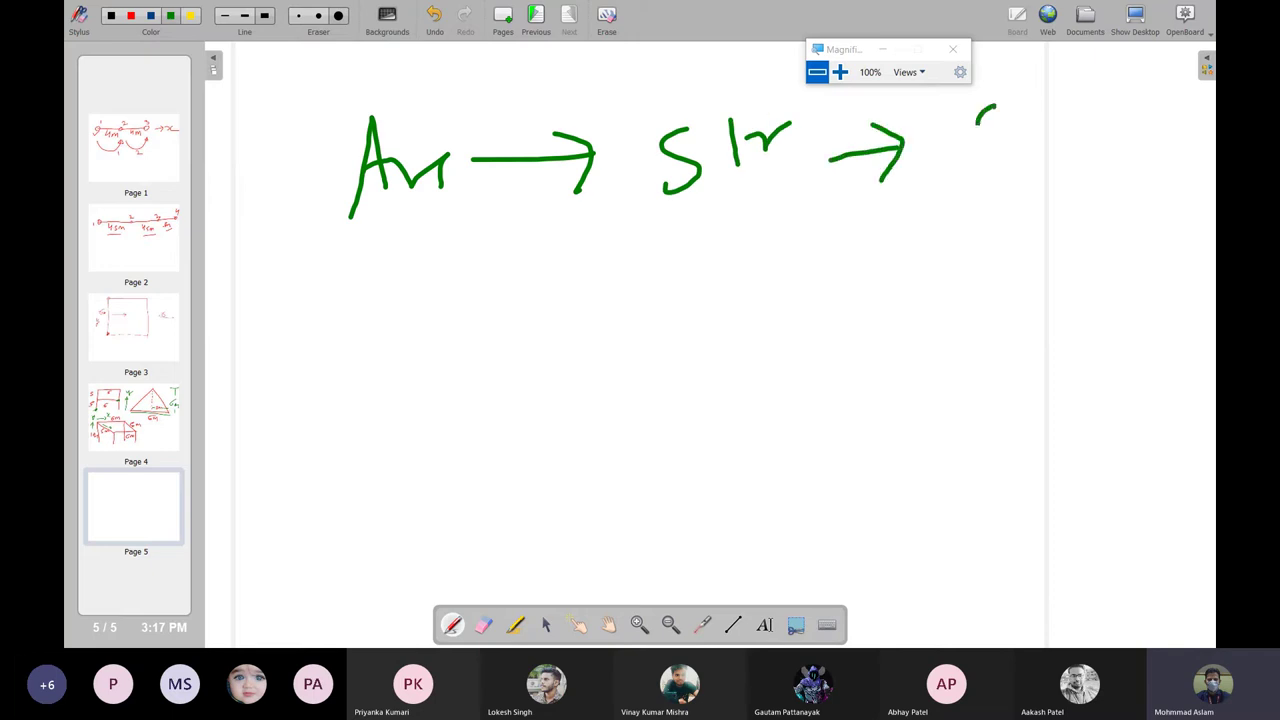
drag(1016, 107, 1020, 157)
mouse_move(1020, 140)
mouse_down()
mouse_move(1042, 150)
mouse_move(1070, 115)
mouse_up()
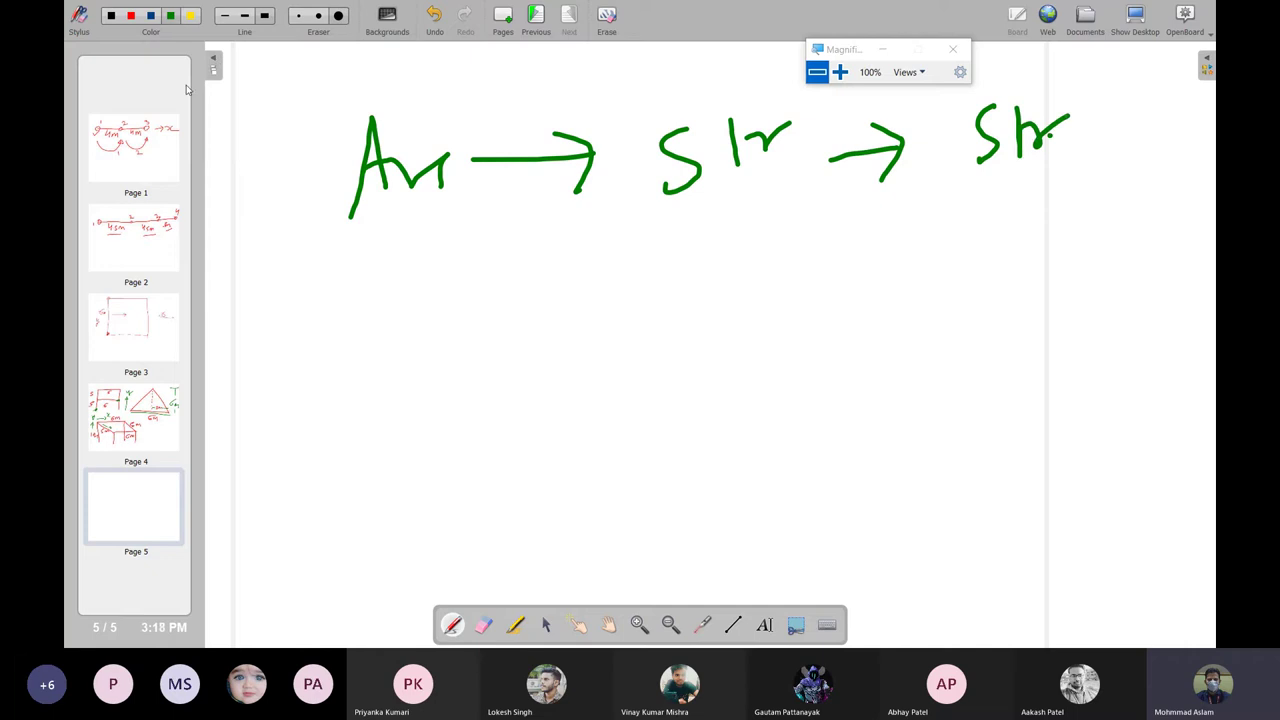
click(338, 15)
mouse_move(565, 125)
mouse_down()
mouse_move(466, 163)
mouse_move(531, 183)
mouse_move(986, 134)
mouse_move(779, 213)
mouse_up()
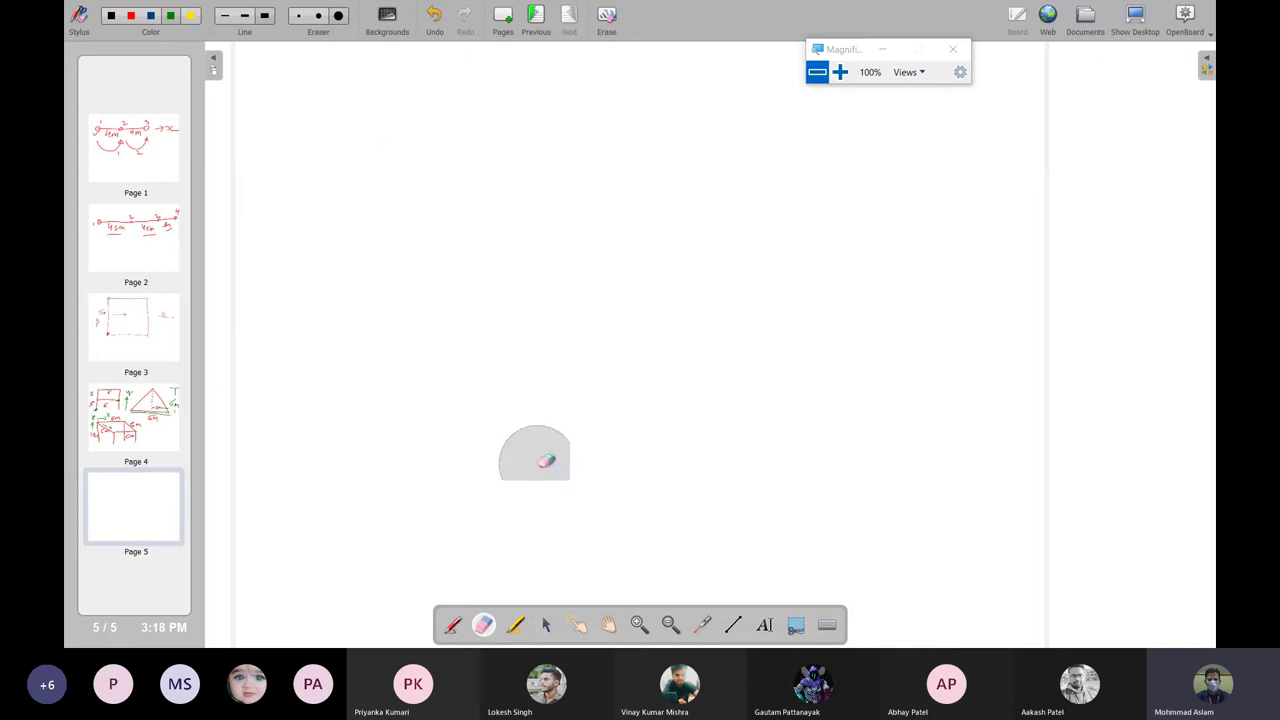
click(451, 625)
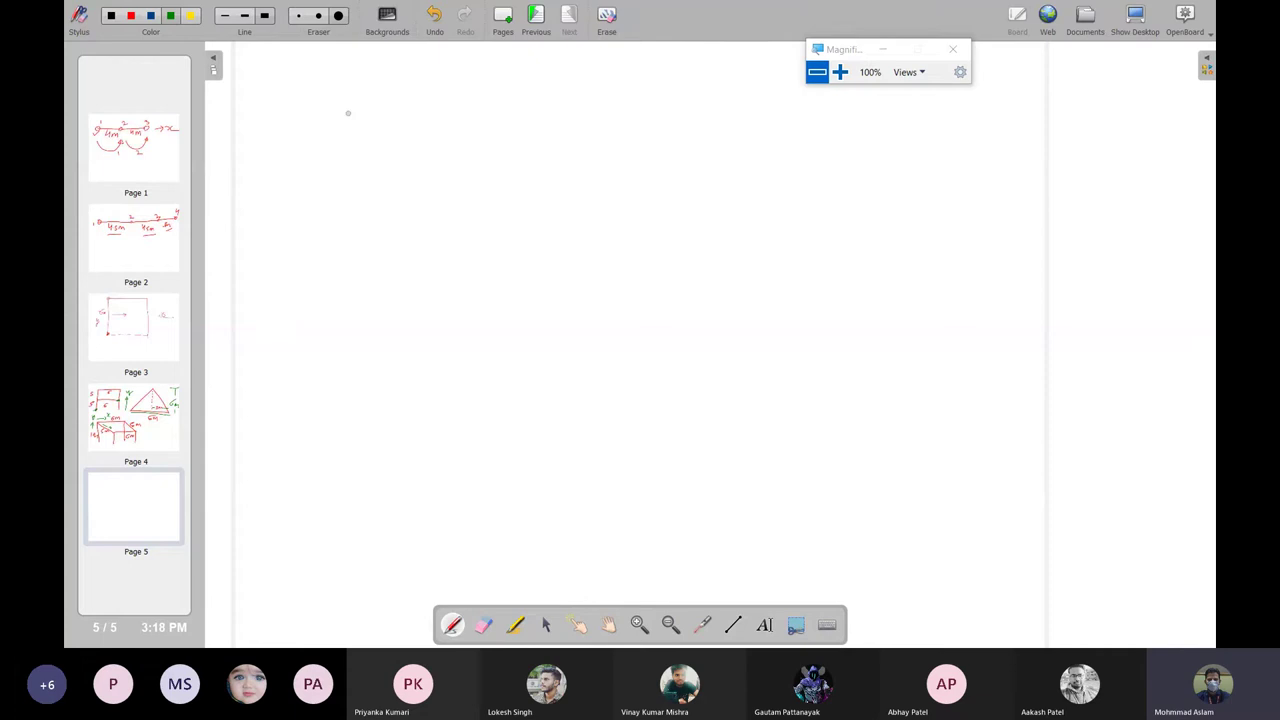
Draw the 5 × 5 plan rectangle, write 'plan' beneath it, and mark a corner column
mouse_move(348, 113)
mouse_down()
mouse_move(336, 288)
mouse_move(588, 287)
mouse_move(588, 105)
mouse_move(343, 106)
mouse_up()
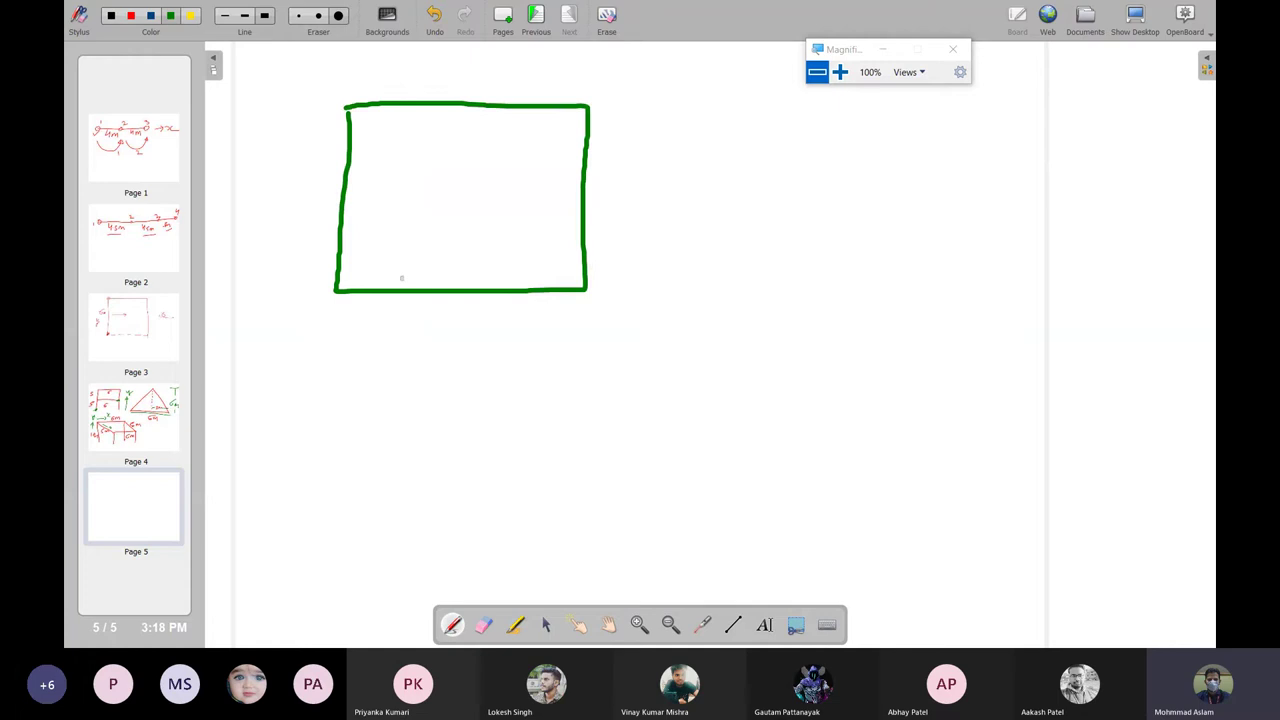
drag(357, 360, 359, 402)
mouse_move(354, 350)
mouse_down()
mouse_move(358, 376)
mouse_move(401, 394)
mouse_move(476, 391)
mouse_up()
mouse_move(323, 276)
mouse_down()
mouse_move(324, 305)
mouse_move(354, 302)
mouse_move(352, 276)
mouse_move(338, 278)
mouse_up()
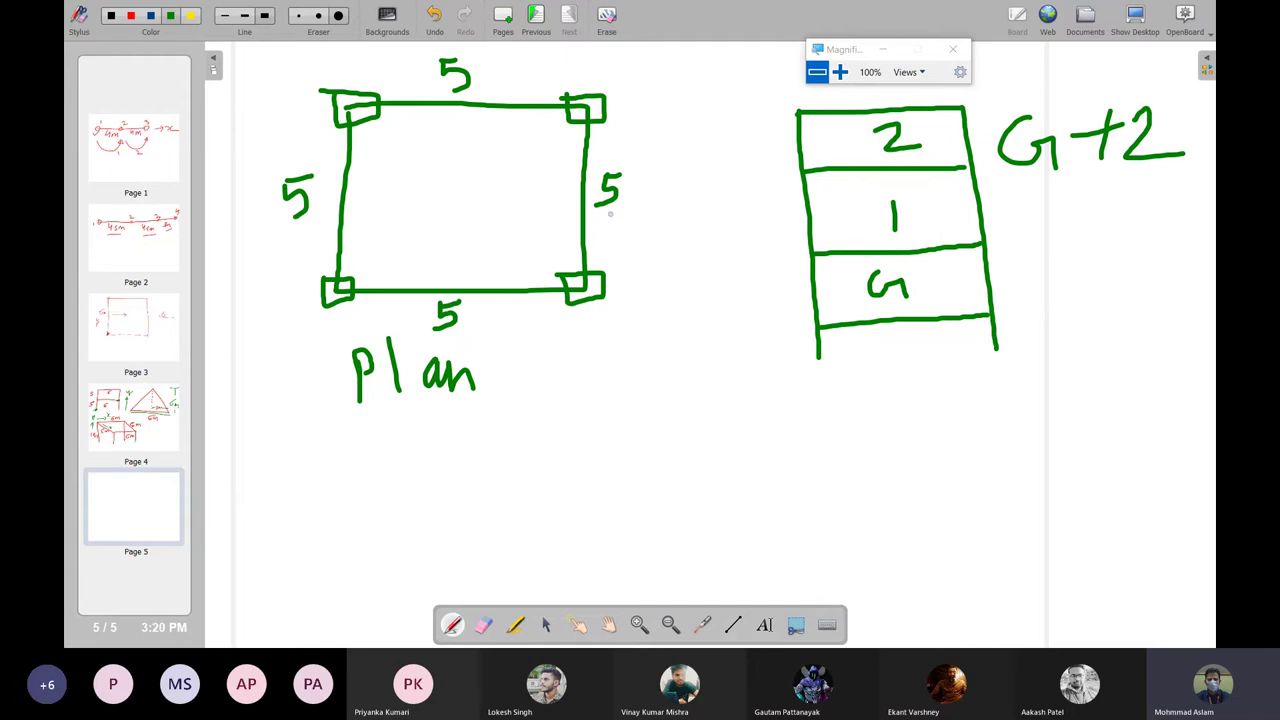
Write the label 'elevation' under the building sketch
drag(812, 432, 838, 452)
mouse_move(852, 396)
mouse_down()
mouse_move(853, 446)
mouse_move(886, 422)
mouse_move(952, 414)
mouse_move(974, 442)
mouse_up()
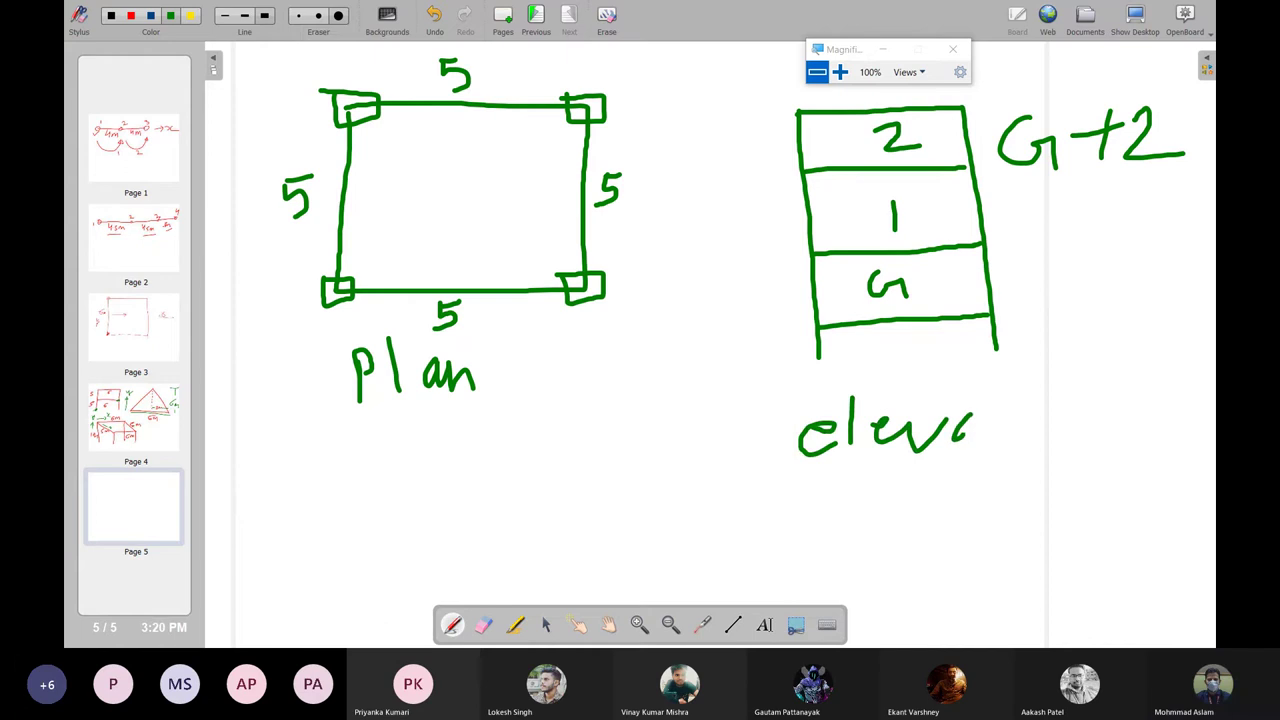
mouse_move(988, 378)
mouse_down()
mouse_move(998, 424)
mouse_move(1044, 400)
mouse_move(1056, 426)
mouse_up()
mouse_move(1066, 398)
mouse_down()
mouse_move(1062, 420)
mouse_move(1114, 444)
mouse_up()
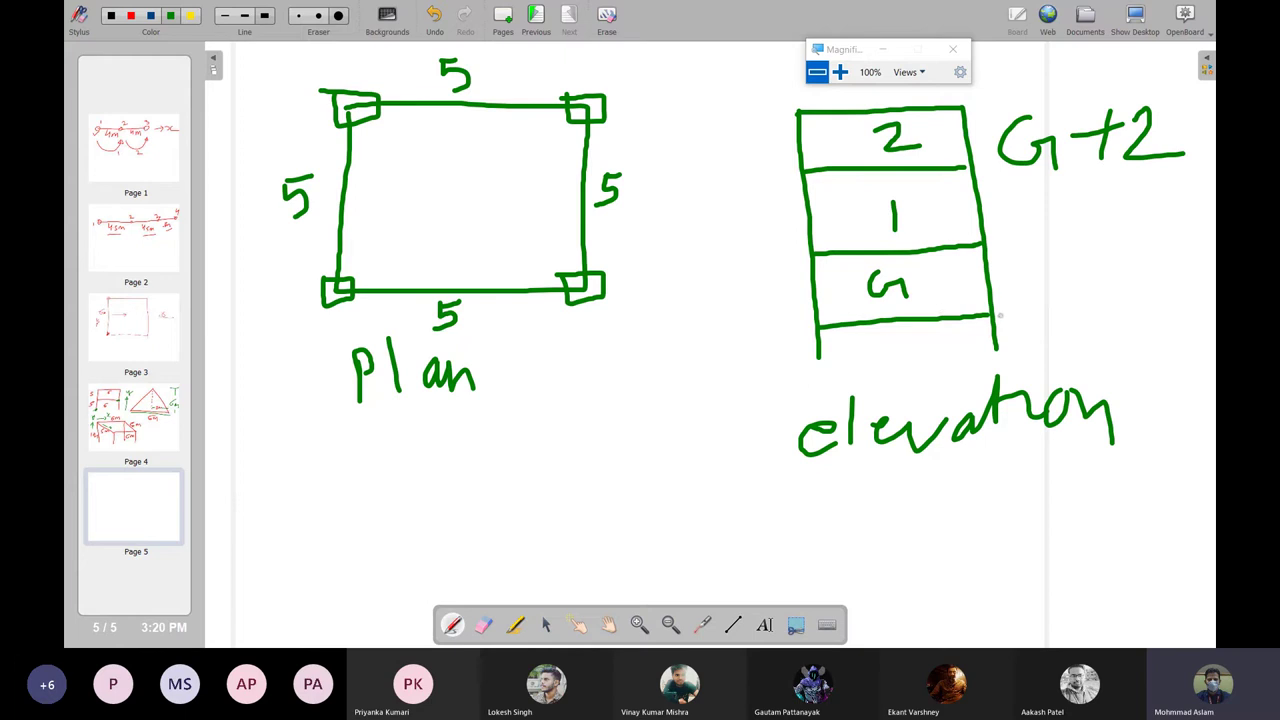
Draw hatched ground lines and fixed-support bases under both columns
drag(1000, 313, 1157, 289)
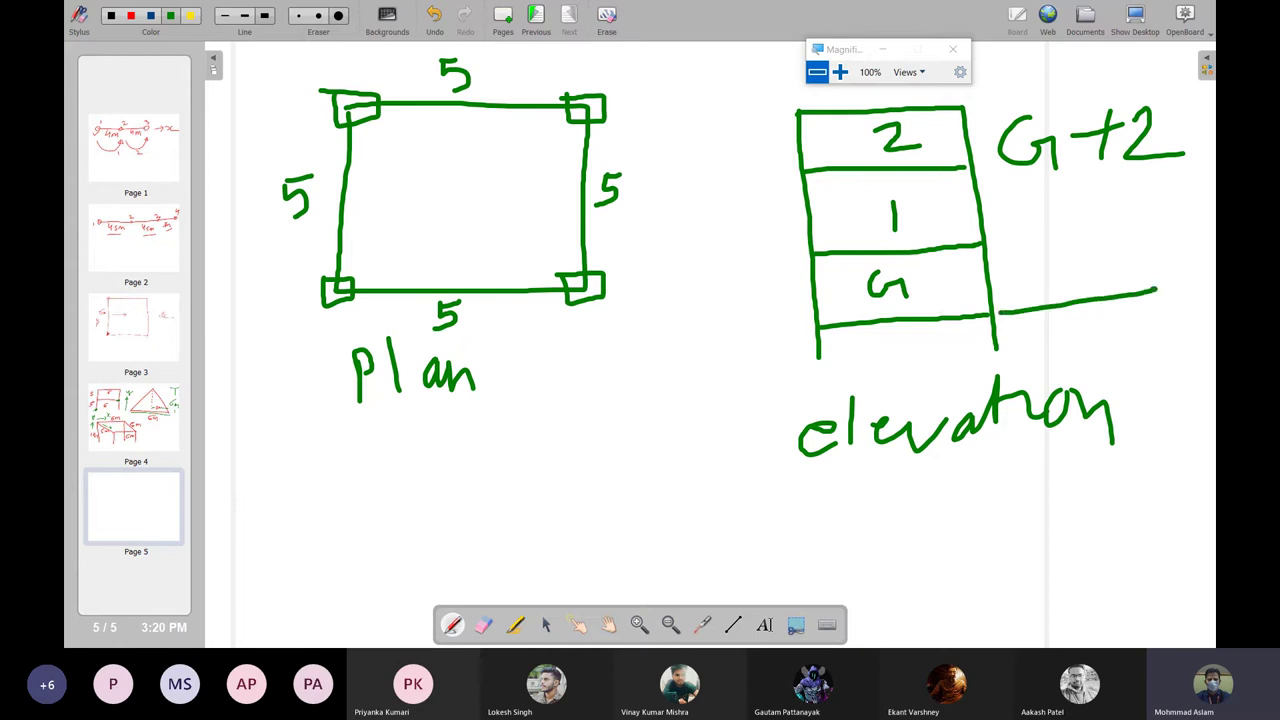
mouse_move(816, 324)
mouse_down()
mouse_move(610, 330)
mouse_move(690, 360)
mouse_move(670, 348)
mouse_move(738, 348)
mouse_up()
mouse_move(1076, 308)
mouse_down()
mouse_move(1047, 340)
mouse_move(1096, 338)
mouse_up()
mouse_move(1116, 304)
mouse_down()
mouse_move(1100, 340)
mouse_move(1076, 320)
mouse_move(1100, 338)
mouse_up()
drag(1104, 308, 1144, 322)
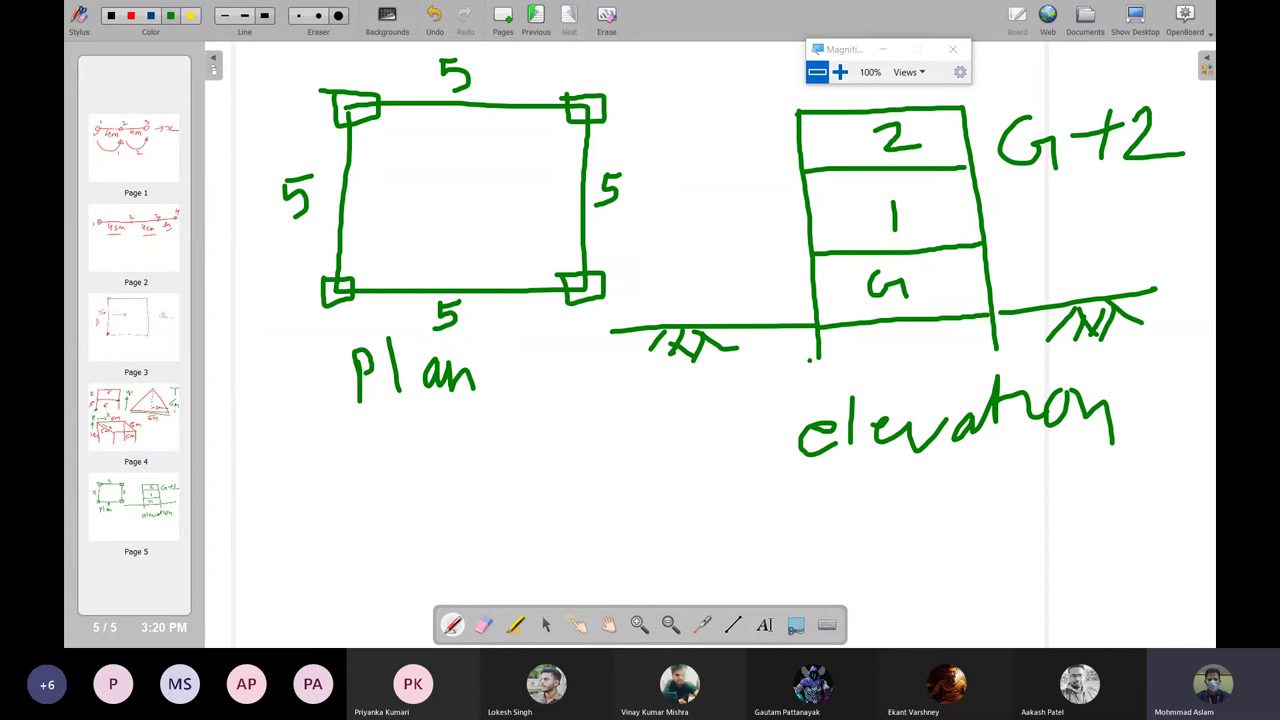
mouse_move(818, 357)
mouse_down()
mouse_move(846, 354)
mouse_move(811, 370)
mouse_up()
mouse_move(826, 358)
mouse_down()
mouse_move(823, 370)
mouse_move(835, 368)
mouse_up()
mouse_move(983, 356)
mouse_down()
mouse_move(1018, 347)
mouse_move(969, 370)
mouse_move(1000, 368)
mouse_up()
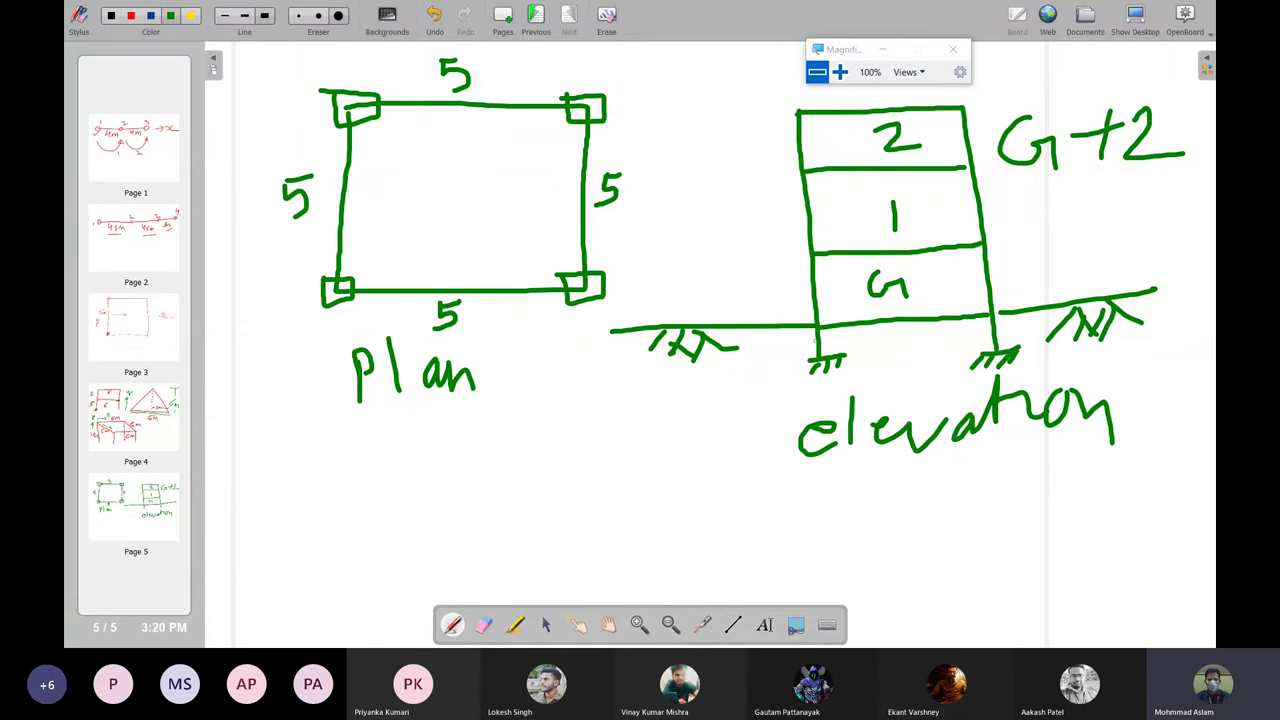
mouse_move(755, 336)
mouse_down()
mouse_move(753, 354)
mouse_move(771, 365)
mouse_up()
Label 1.5 at the ground line and 3 for each of the three storey heights
click(768, 346)
drag(777, 341, 787, 340)
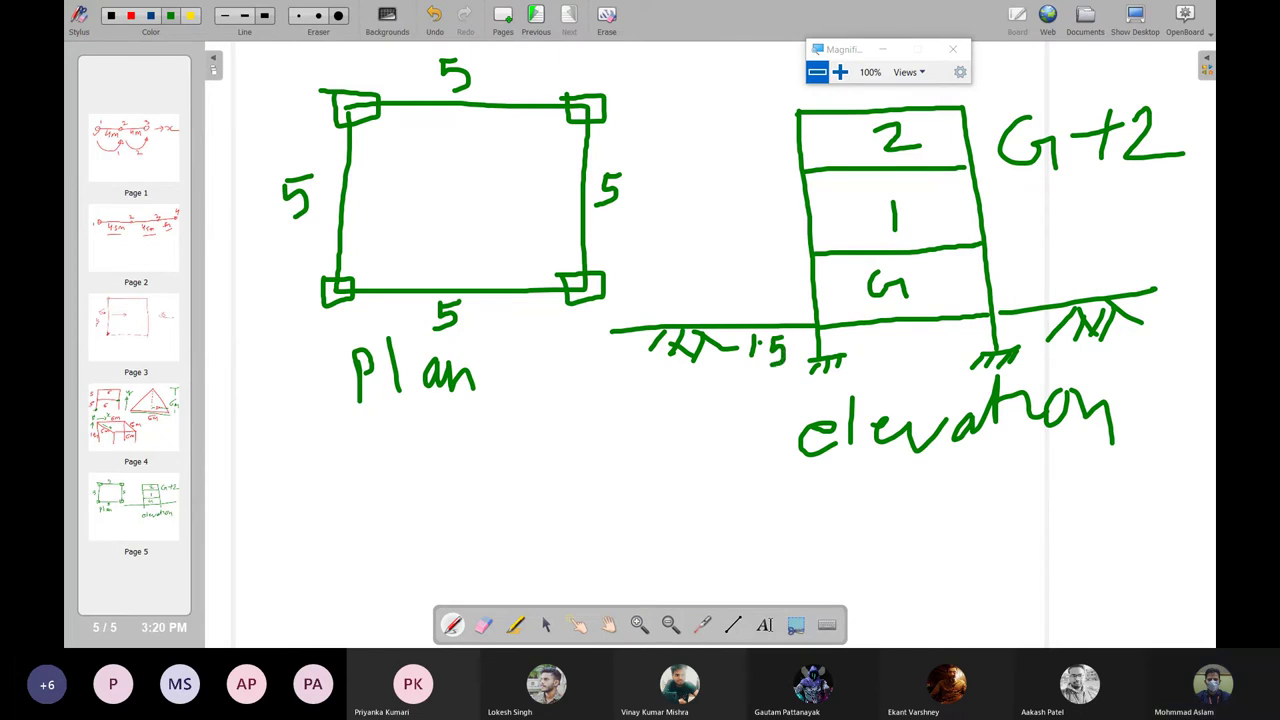
drag(725, 276, 724, 303)
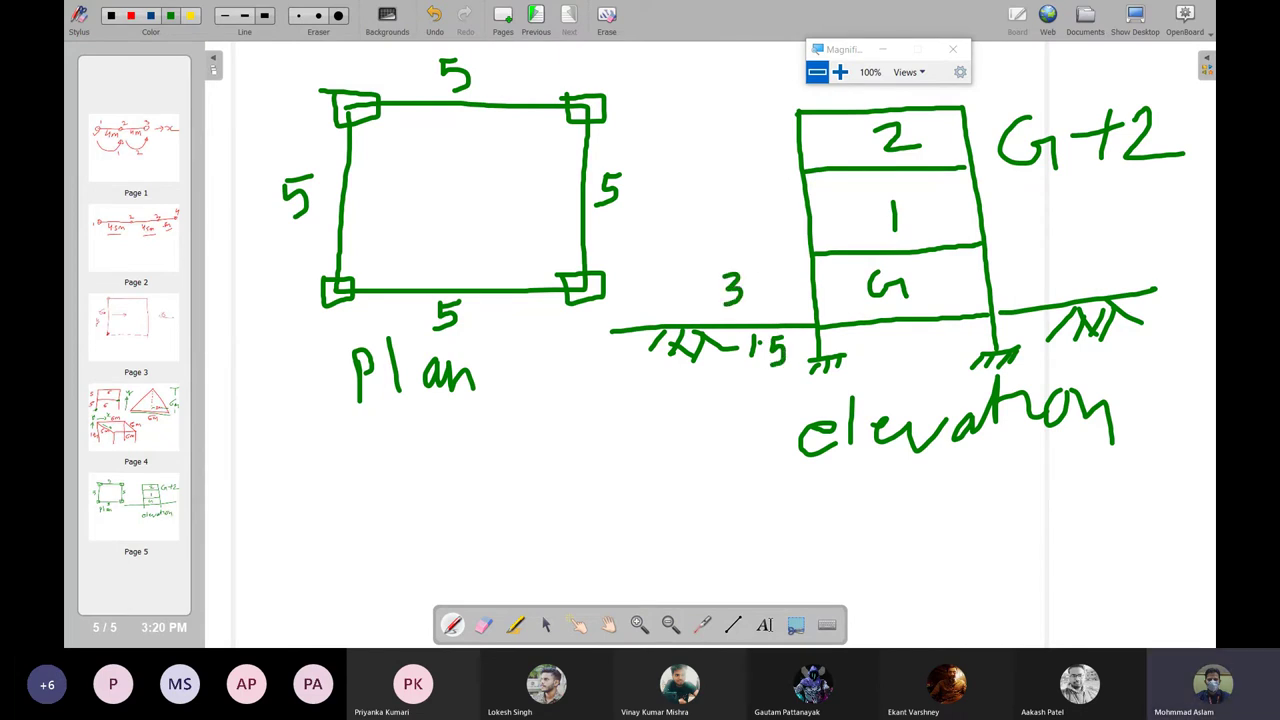
mouse_move(737, 208)
mouse_down()
mouse_move(755, 222)
mouse_move(740, 241)
mouse_up()
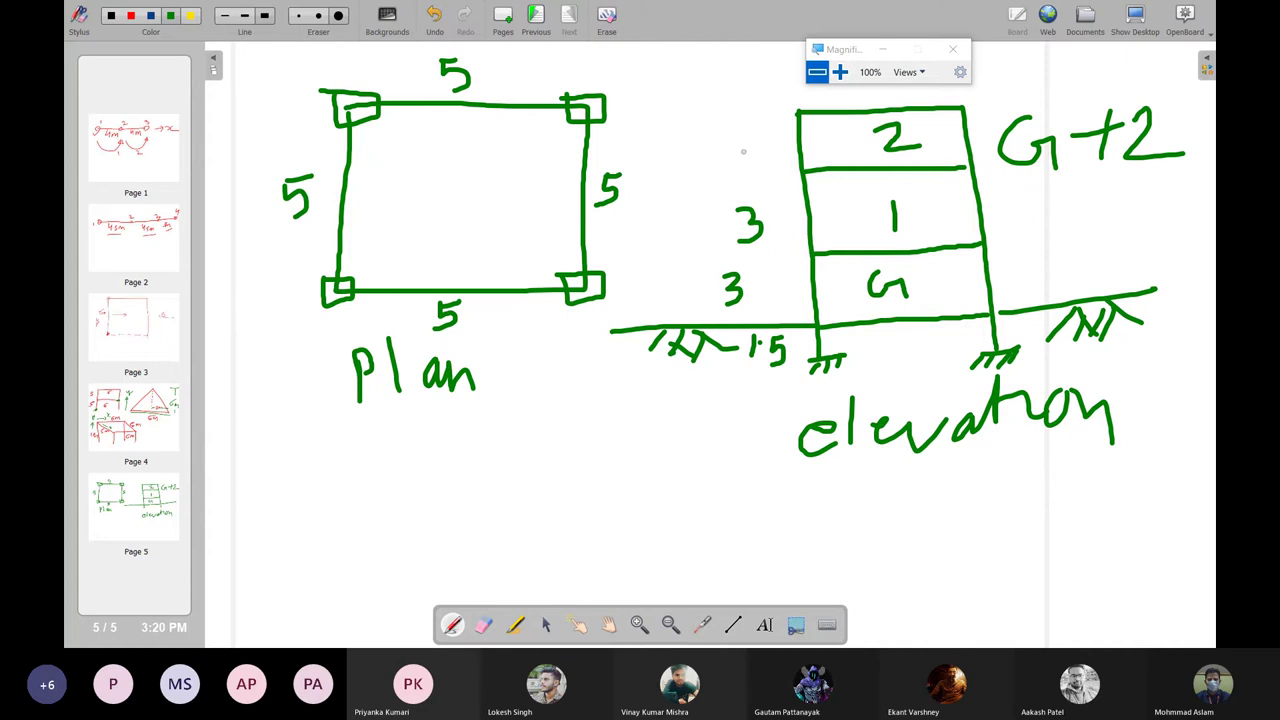
mouse_move(743, 151)
mouse_down()
mouse_move(754, 164)
mouse_move(730, 185)
mouse_up()
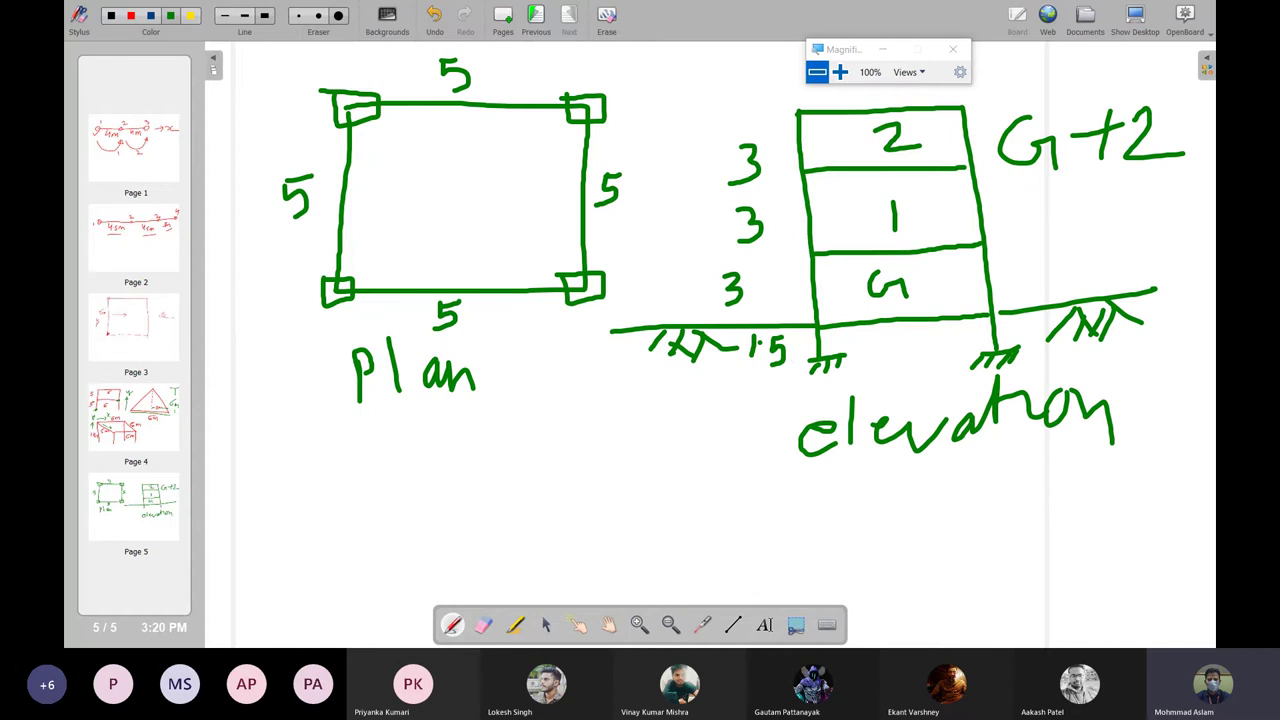
Draw X and Z axis arrows in the plan and an upward Y arrow, then return to STAAD.Pro
drag(415, 158, 540, 164)
mouse_move(412, 158)
mouse_down()
mouse_move(410, 228)
mouse_move(466, 254)
mouse_up()
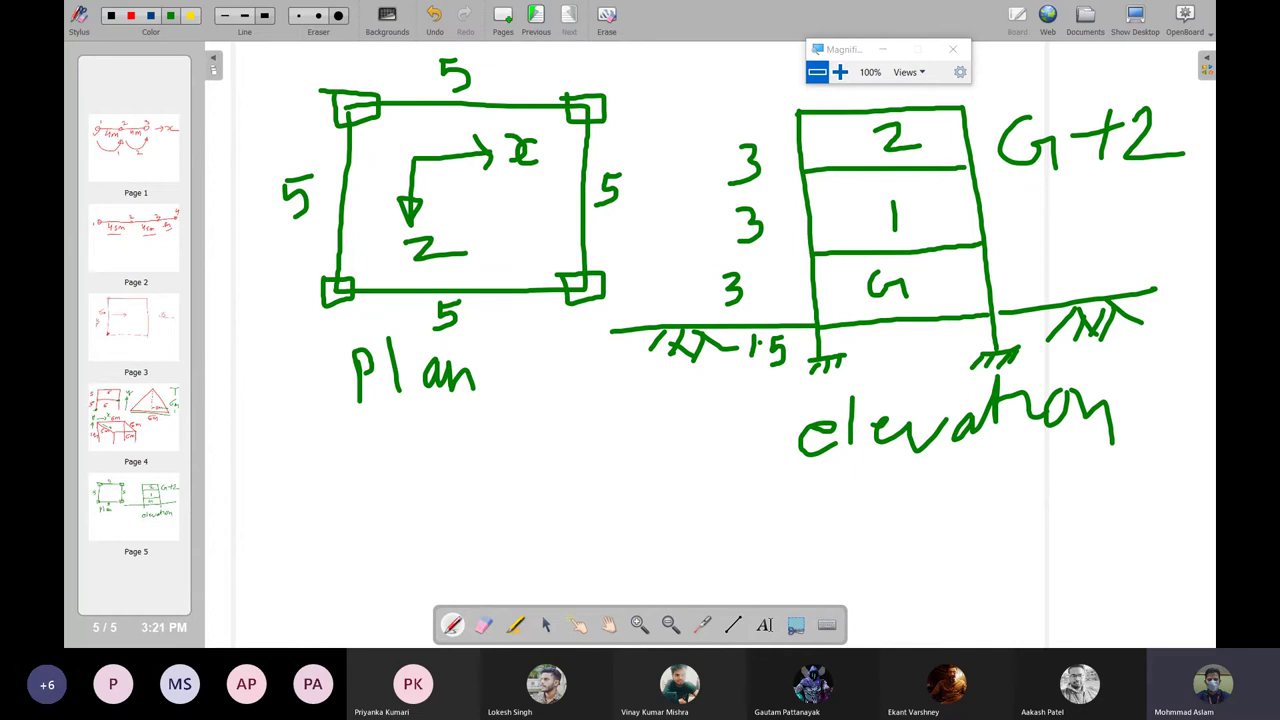
mouse_move(1064, 288)
mouse_down()
mouse_move(1064, 240)
mouse_move(1042, 244)
mouse_move(1094, 240)
mouse_up()
mouse_move(1094, 240)
mouse_down()
mouse_move(1064, 220)
mouse_move(1112, 212)
mouse_up()
mouse_move(1130, 196)
mouse_down()
mouse_move(1108, 242)
mouse_move(1148, 204)
mouse_up()
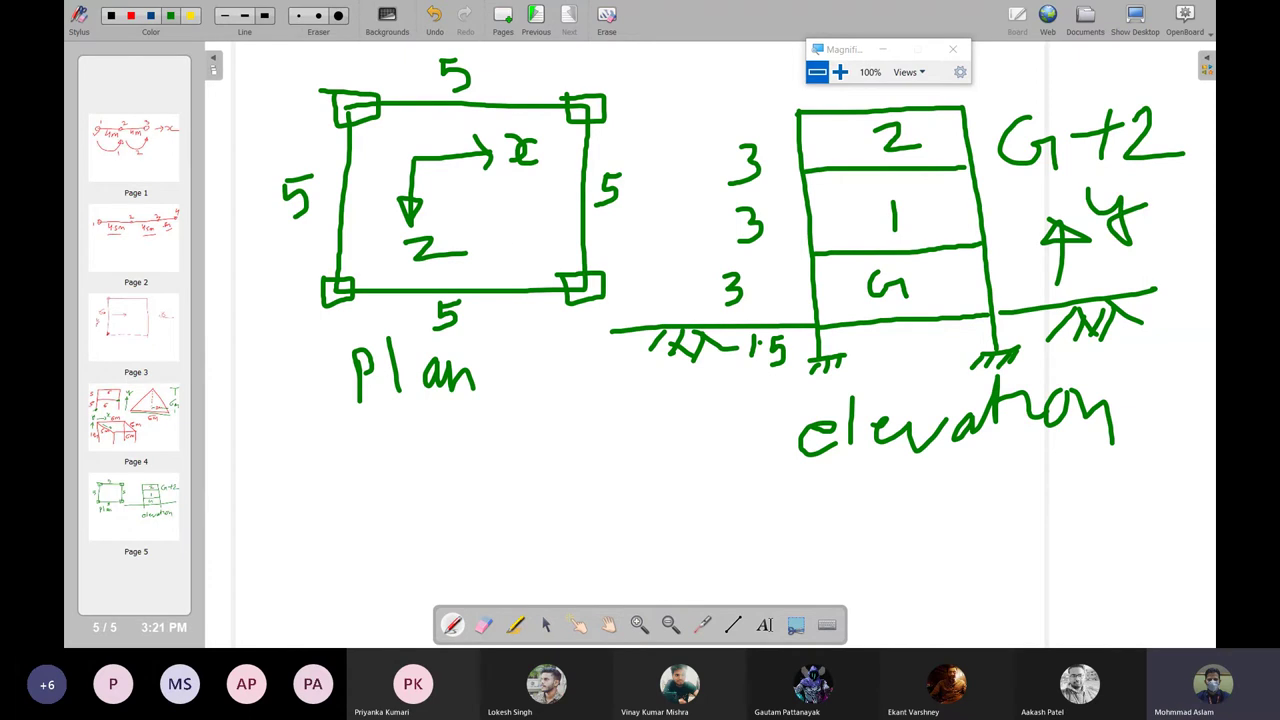
click(1135, 14)
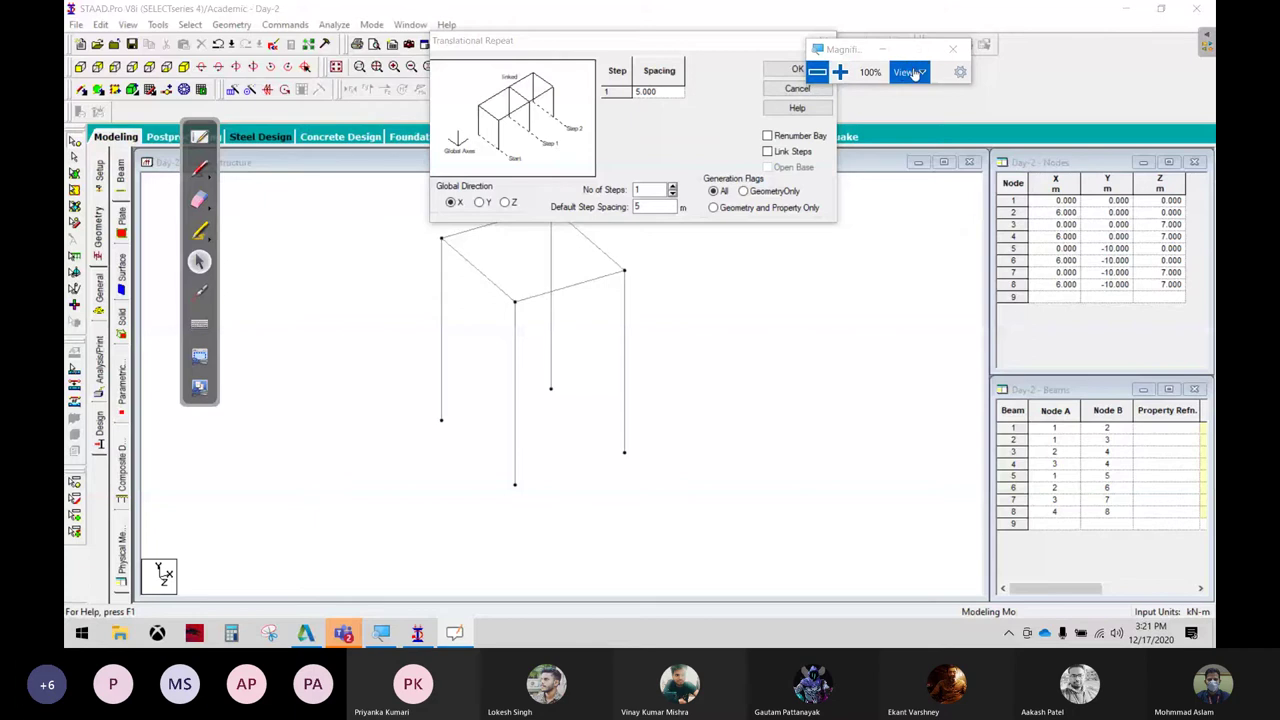
Close the magnifier and repeat dialog, then delete all eight frame nodes
click(952, 48)
click(797, 88)
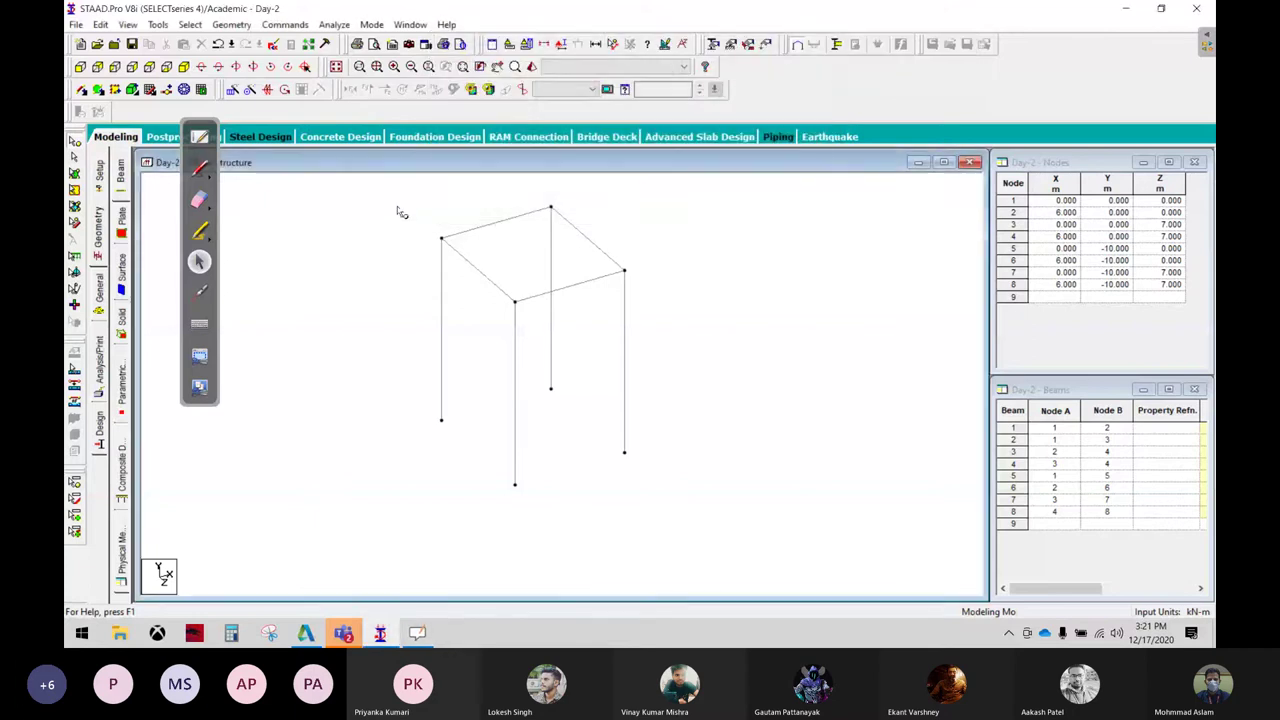
drag(375, 180, 795, 485)
key(Delete)
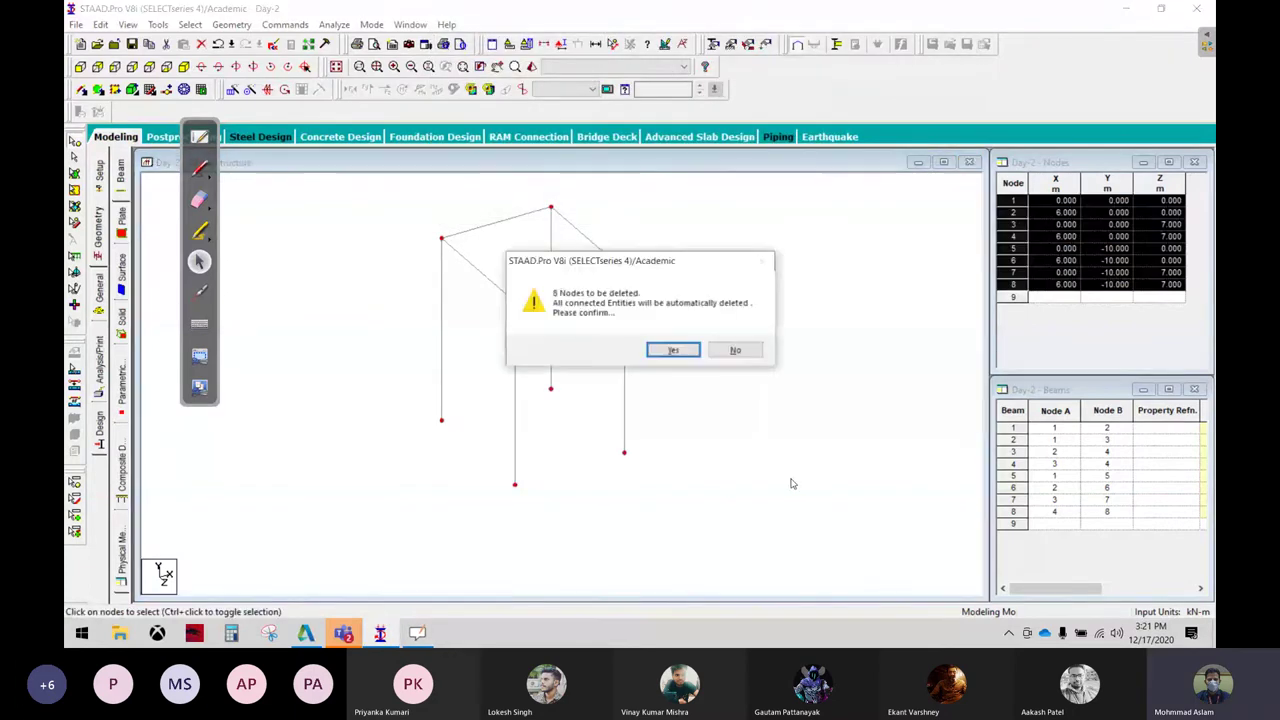
key(Return)
Create node 1 at the origin (0, 0, 0) in the Nodes table
click(1075, 202)
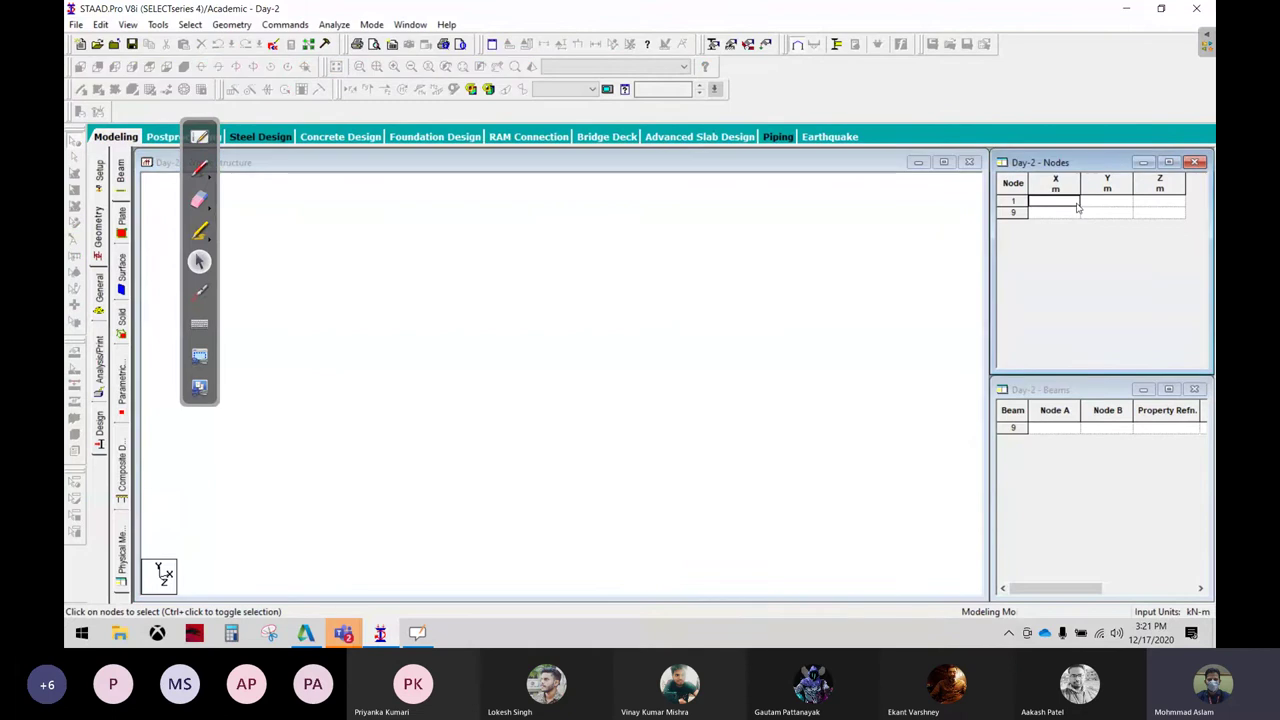
text(0)
key(Tab)
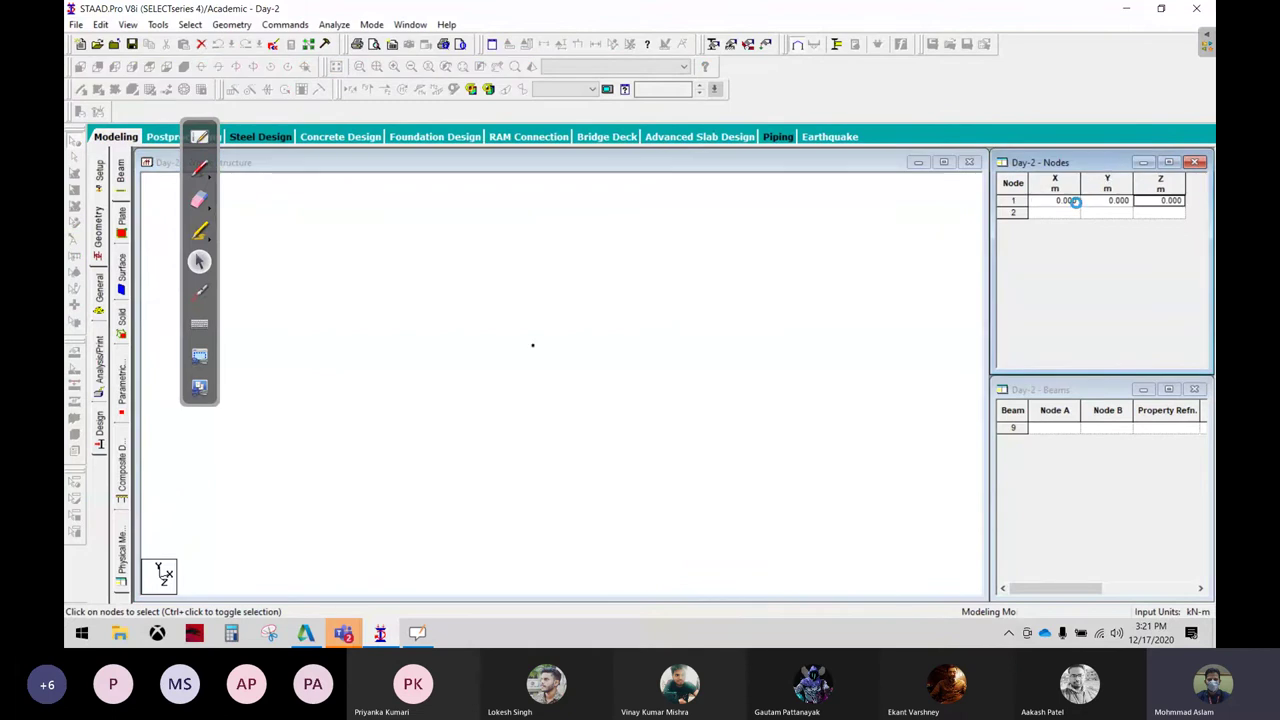
Put away the Teams meeting window, reselect node 1, and bring up Translational Repeat
click(343, 632)
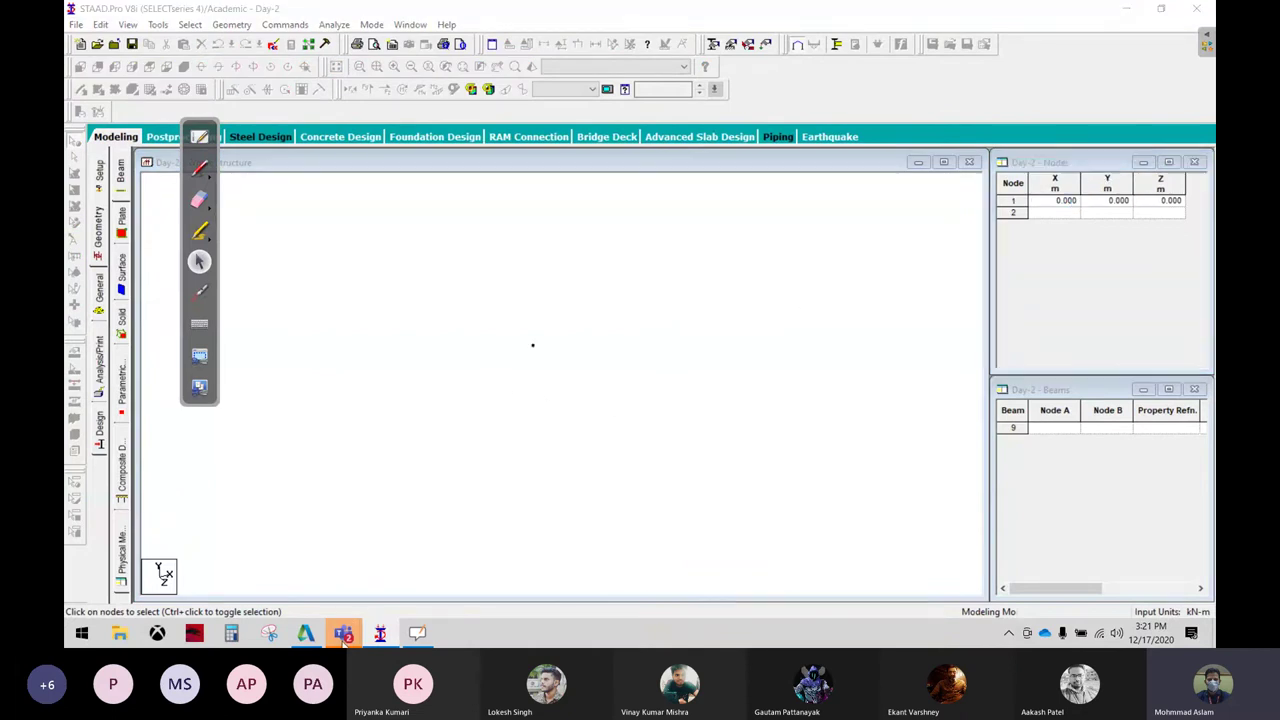
click(567, 385)
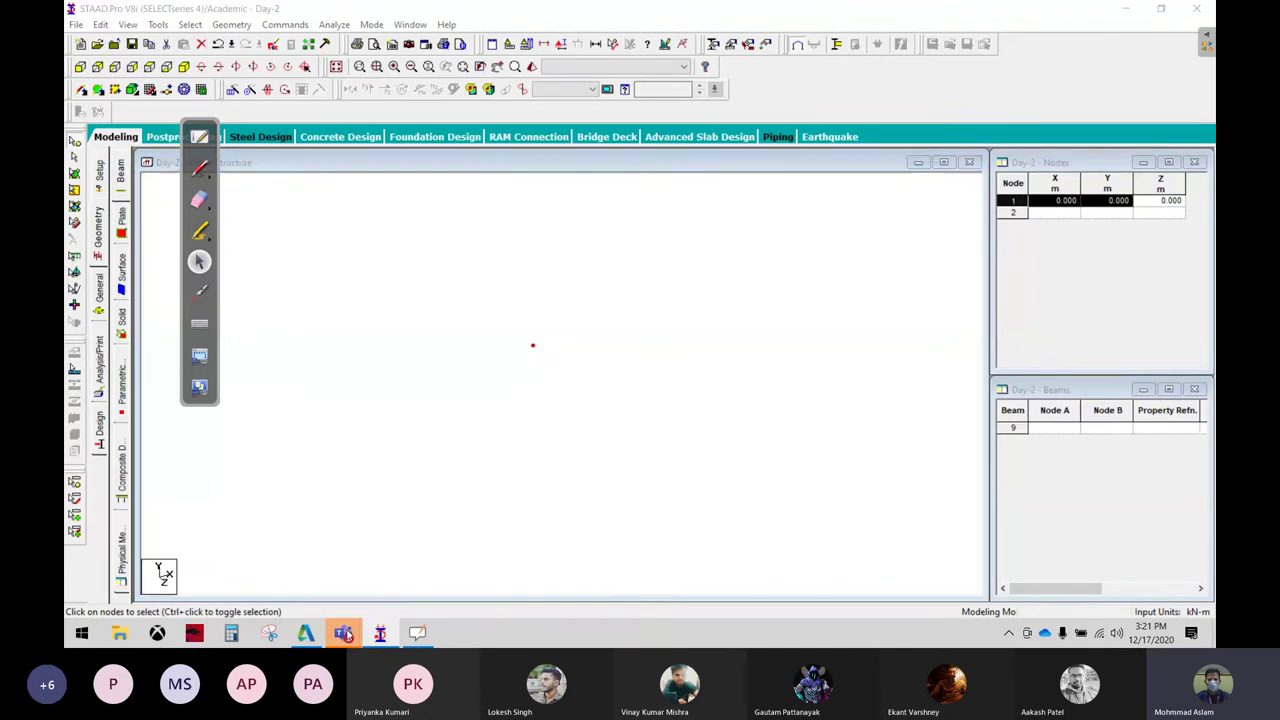
mouse_move(343, 633)
click(345, 540)
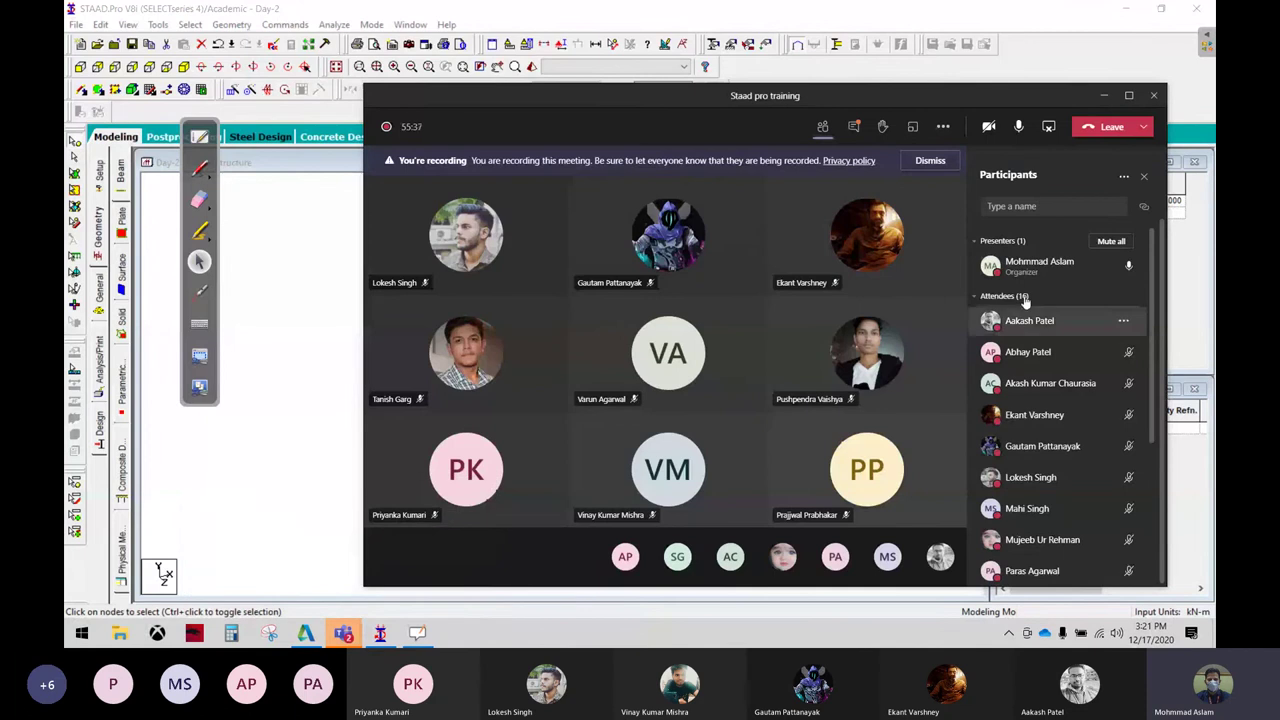
click(1104, 95)
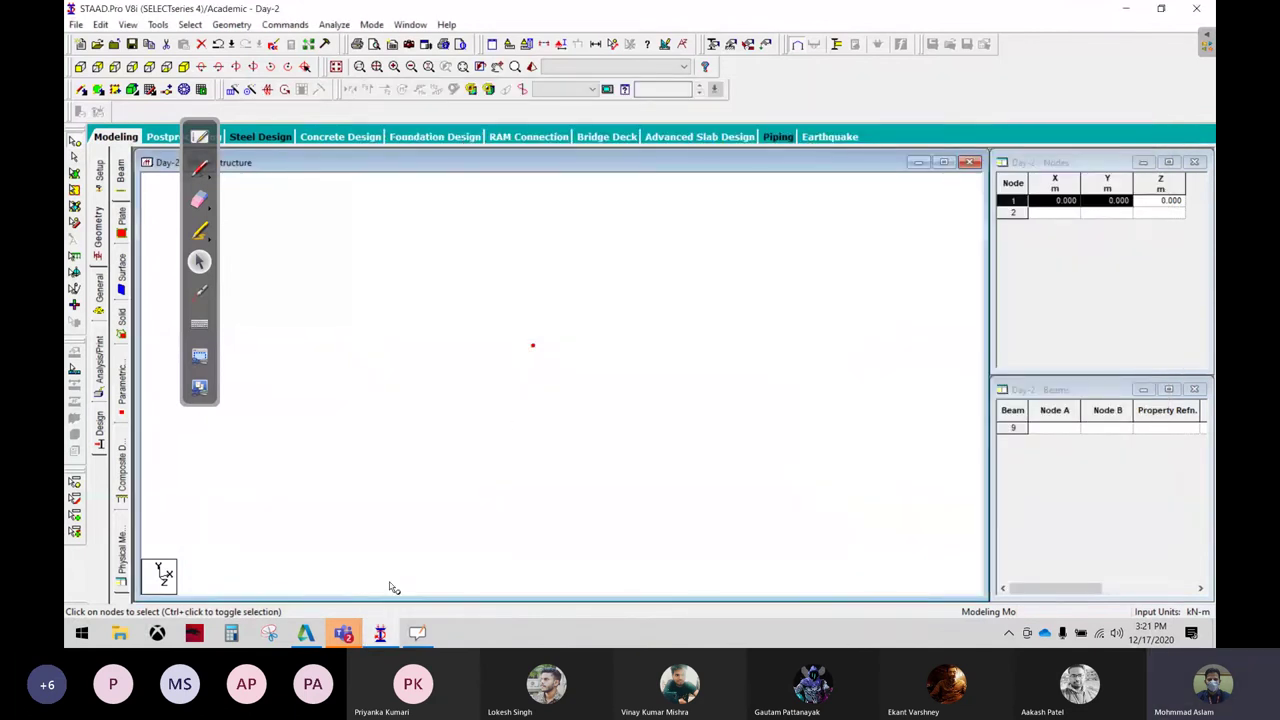
click(485, 327)
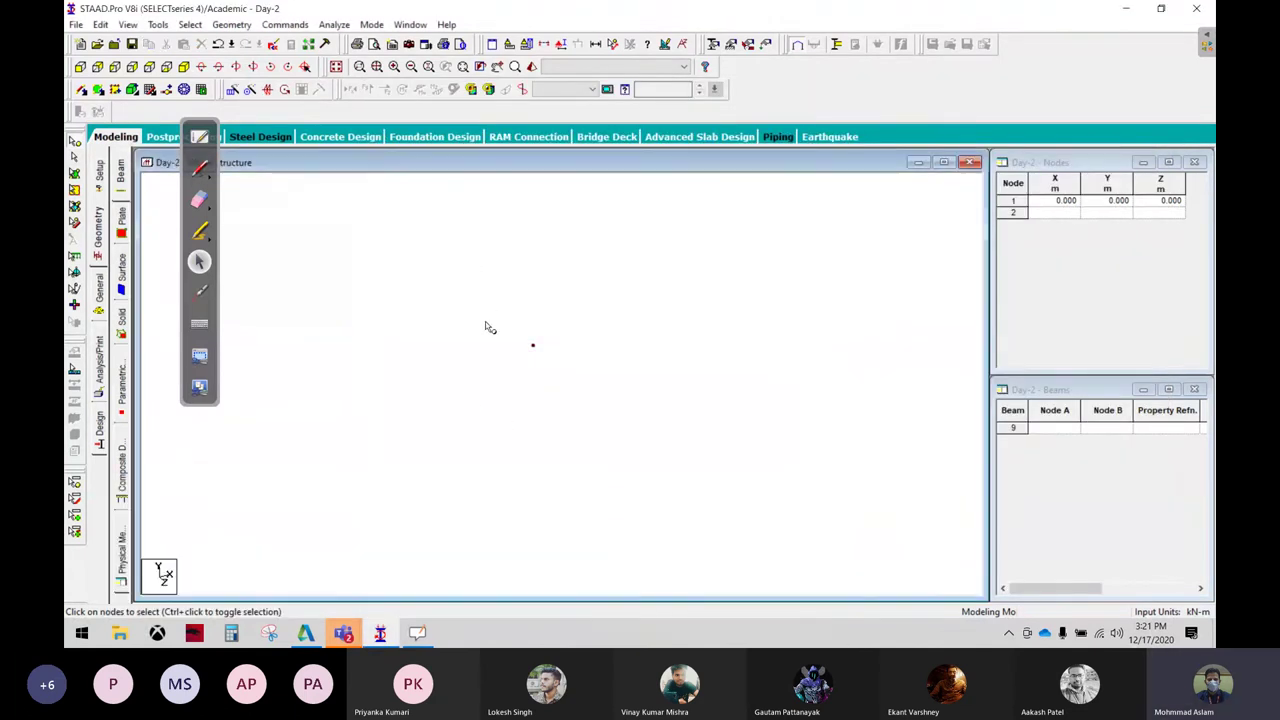
click(532, 345)
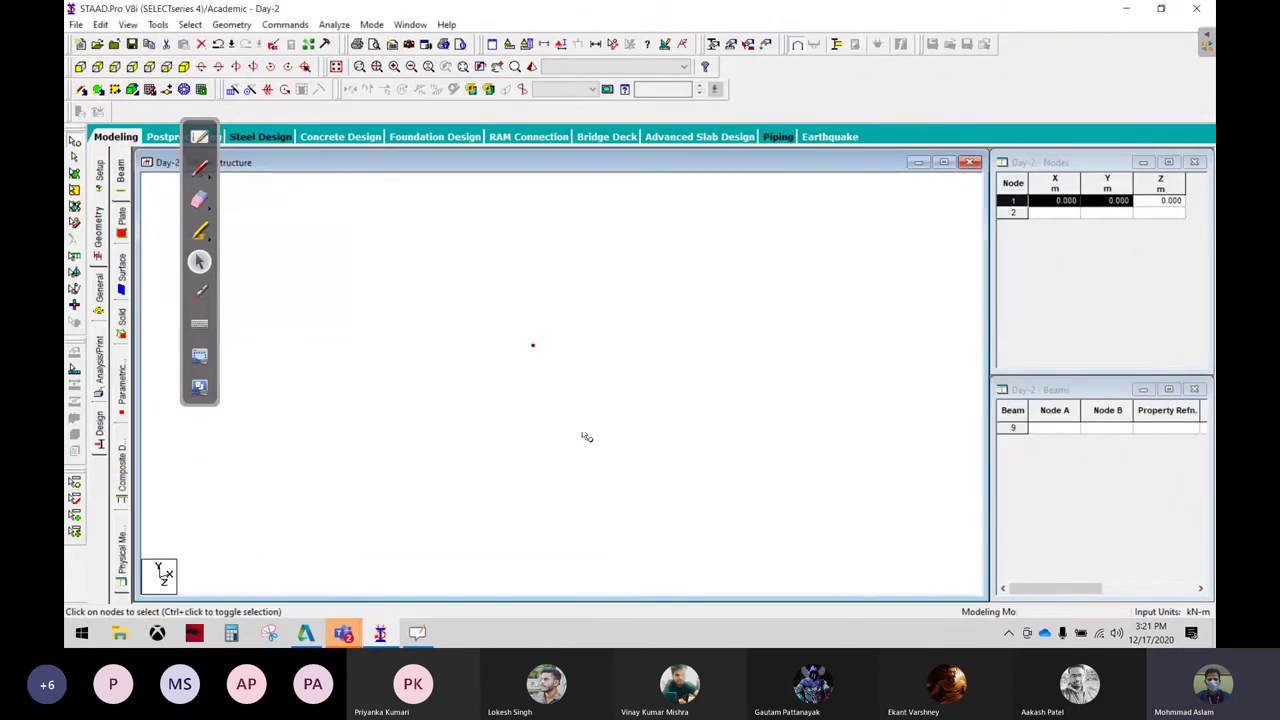
click(232, 89)
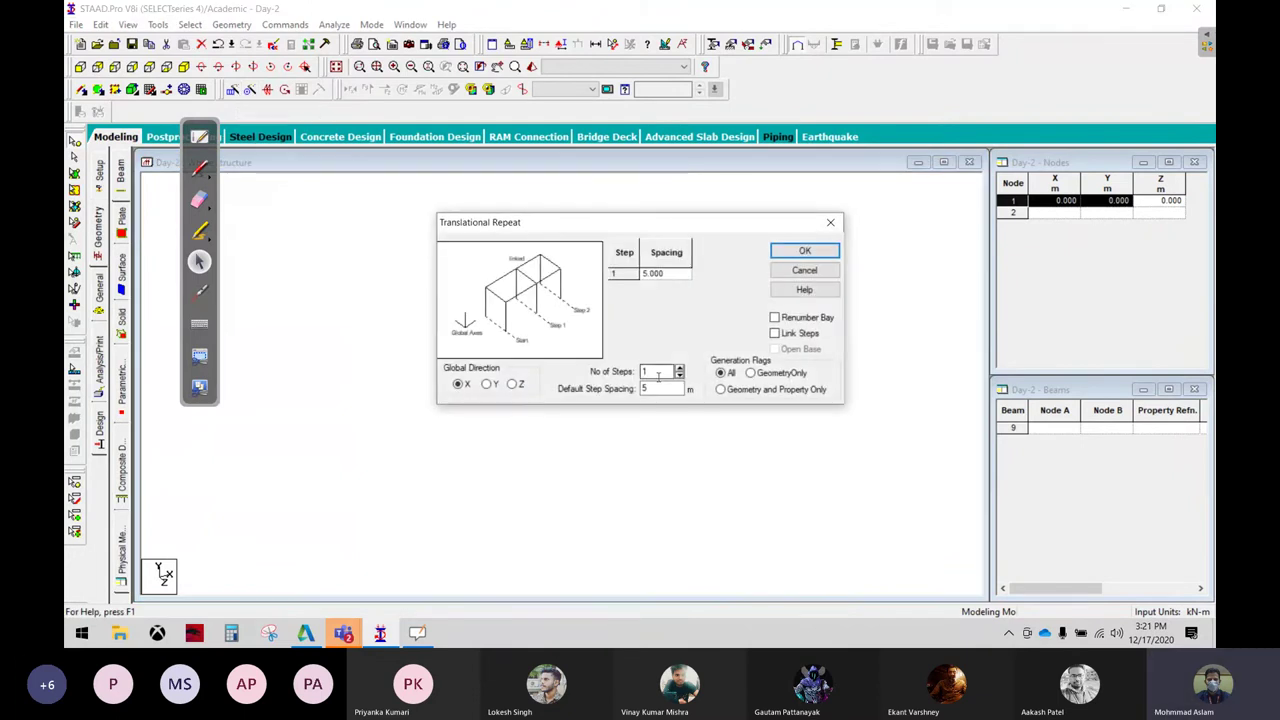
Copy node 1 5 m along X, then repeat beam 1 along Z with linked steps
click(804, 251)
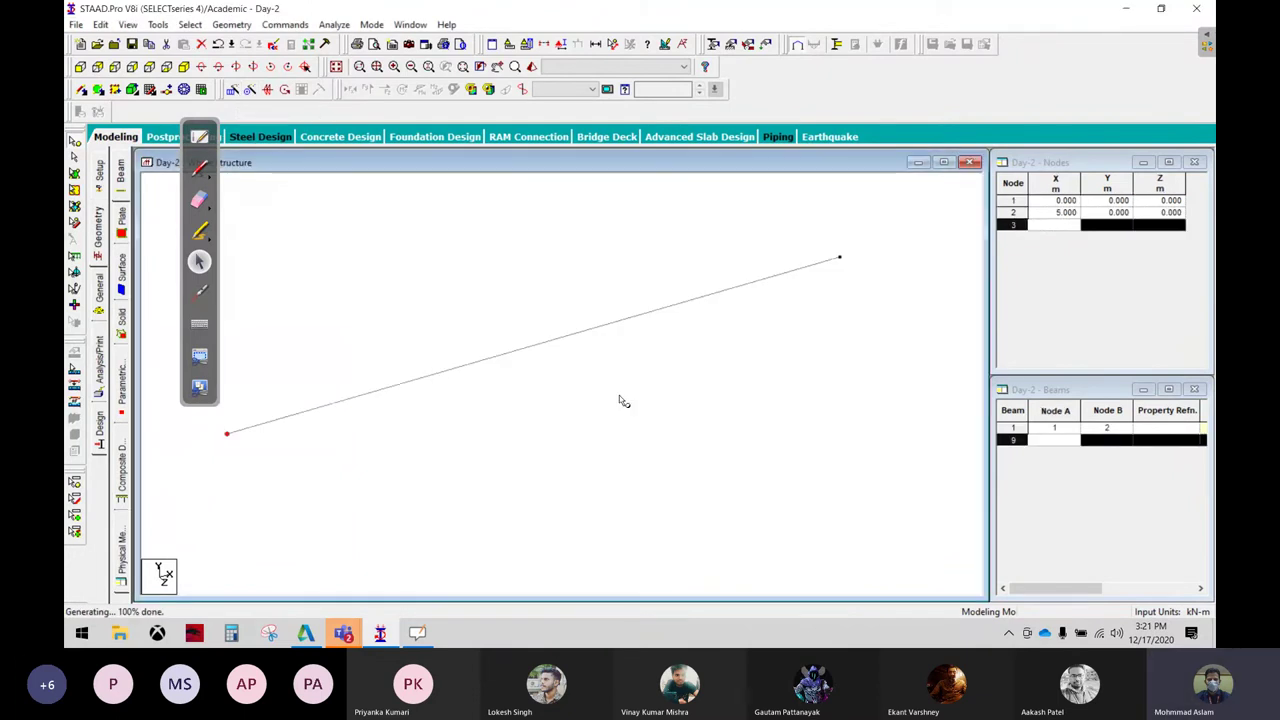
click(526, 346)
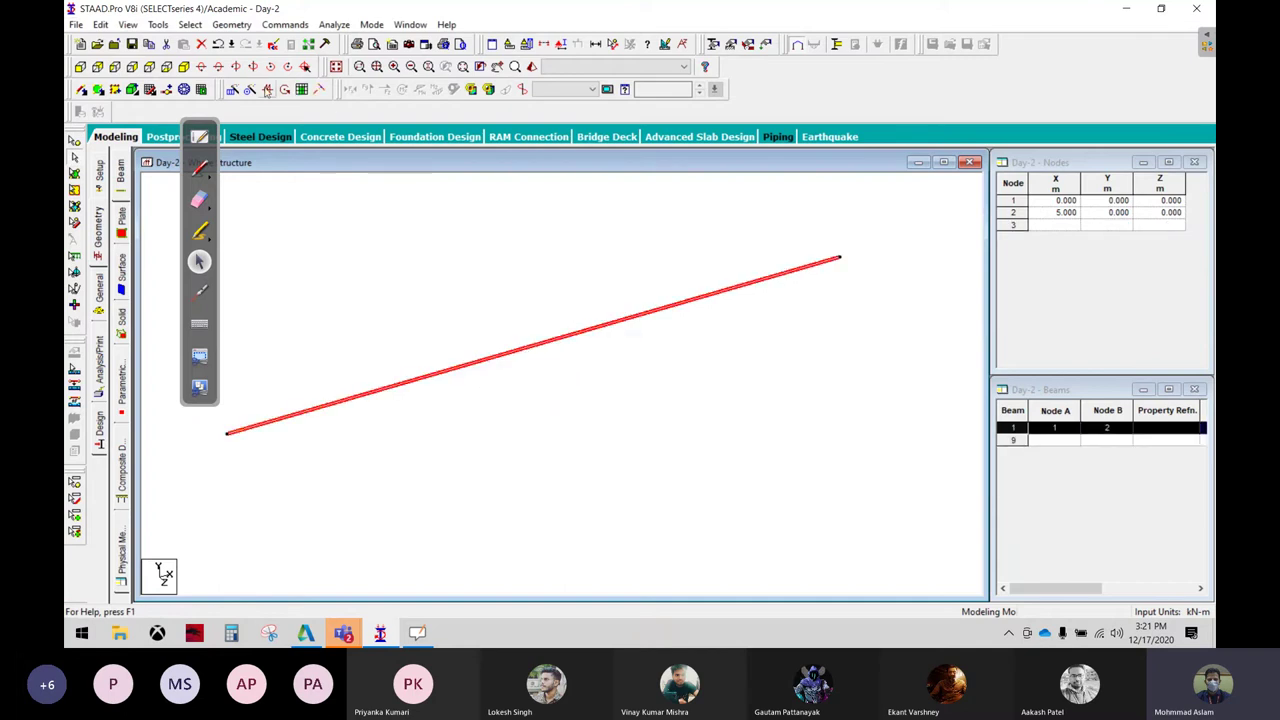
click(268, 90)
click(512, 384)
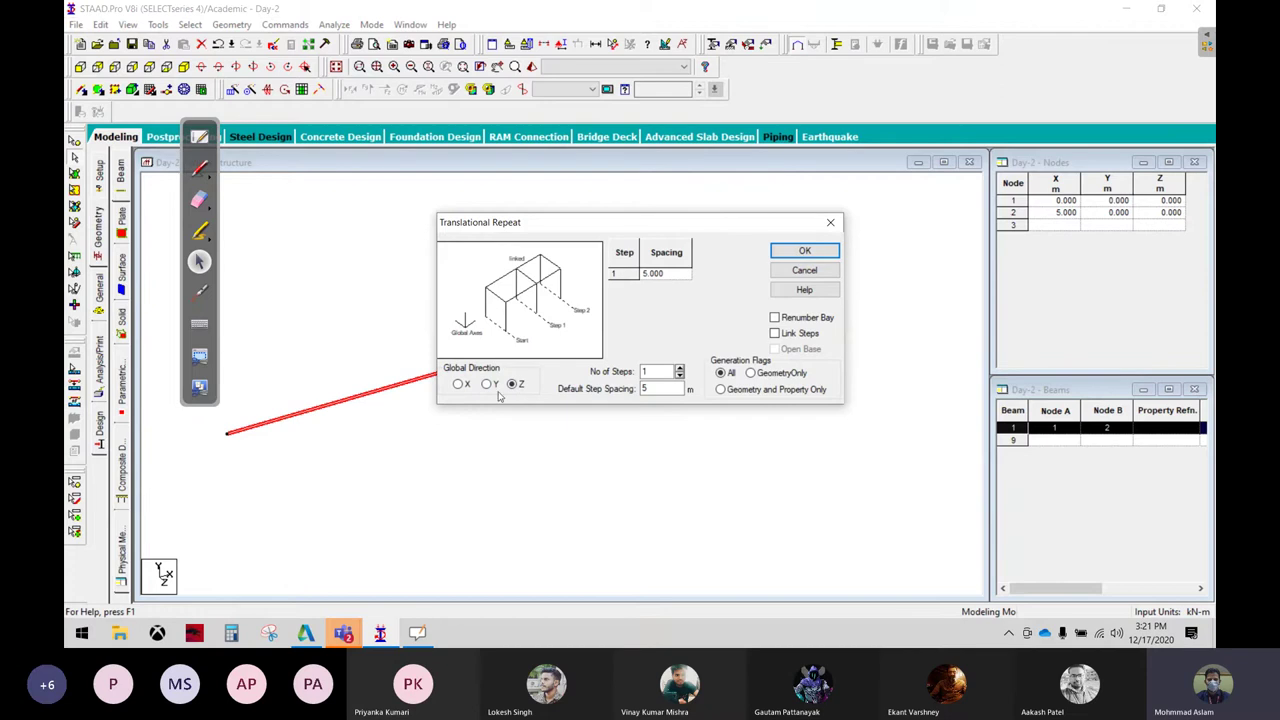
click(789, 336)
click(804, 250)
click(651, 345)
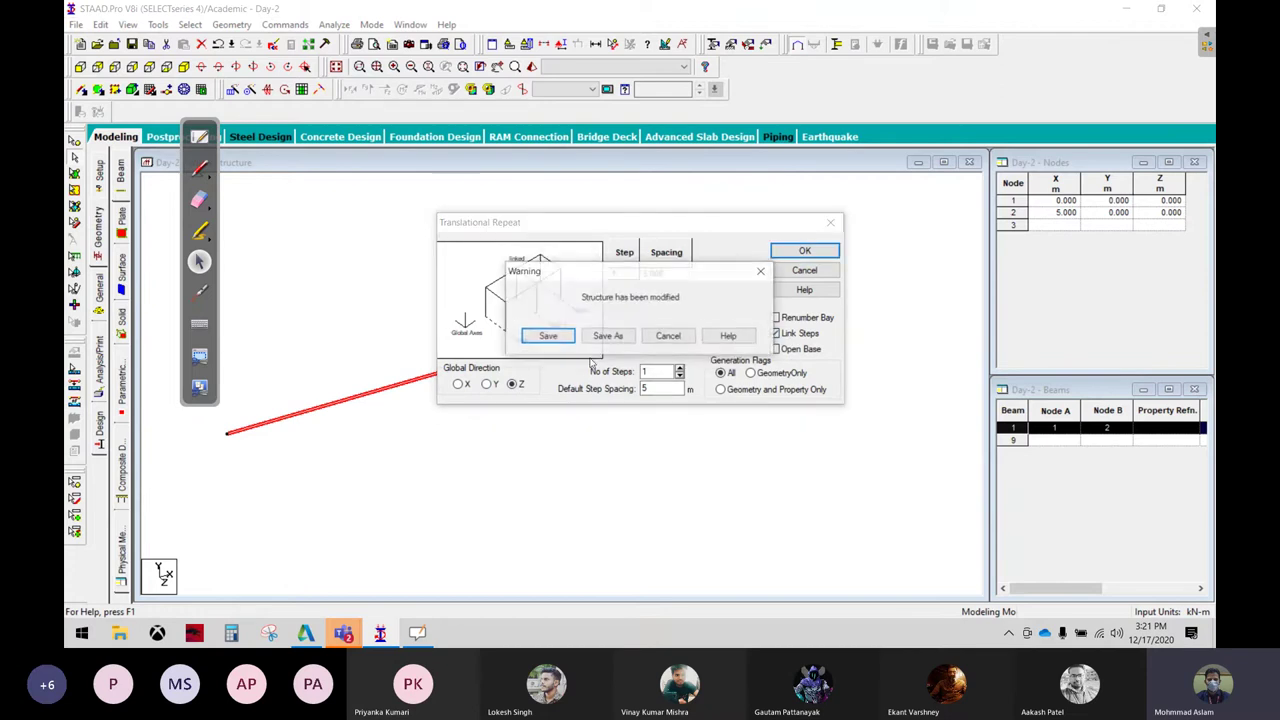
click(667, 335)
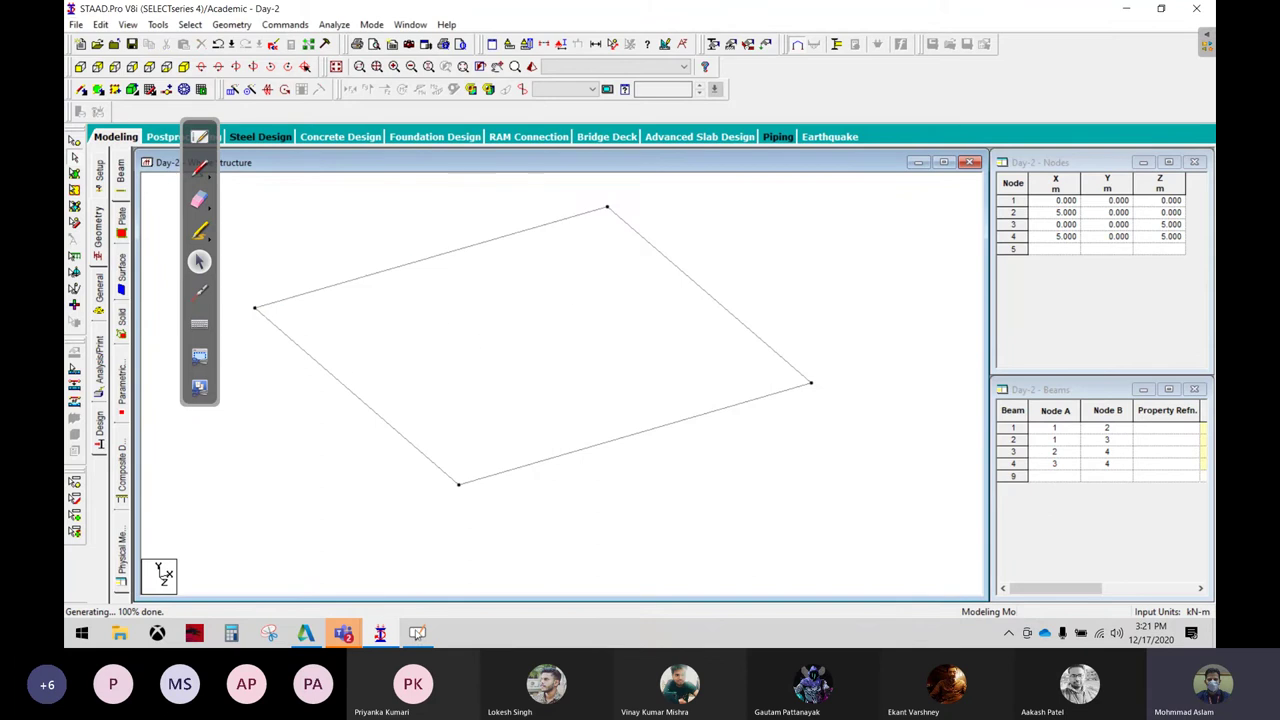
Check the whiteboard sketch, then return to STAAD and select all four plan beams
click(417, 633)
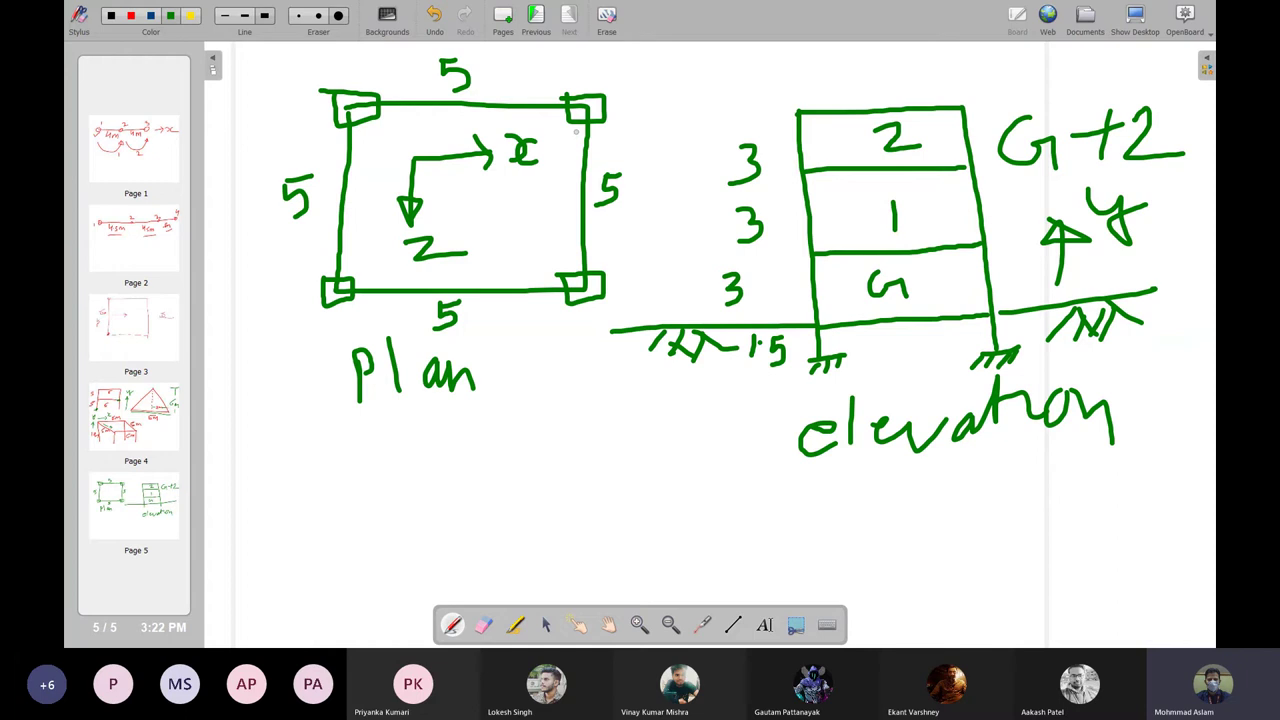
key(ctrl+shift+h)
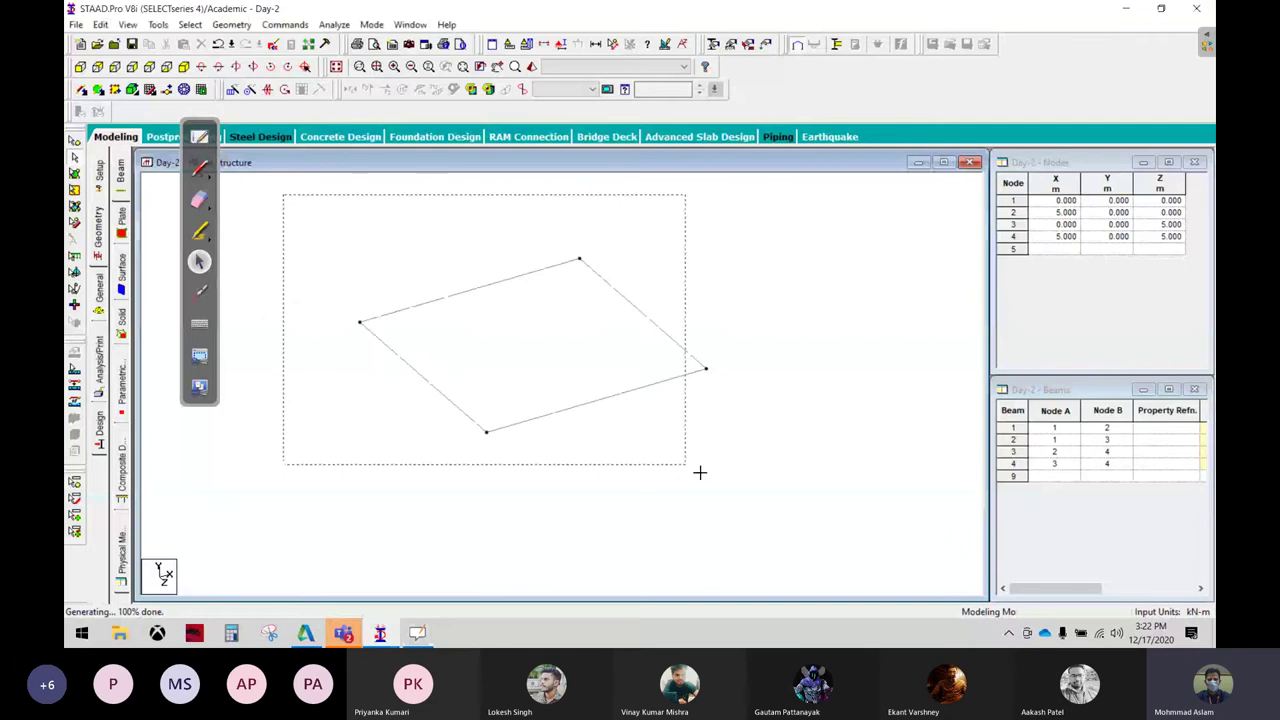
key(ctrl+a)
Bring up Translational Repeat for the four plan beams with Global Direction Y
key(alt+g)
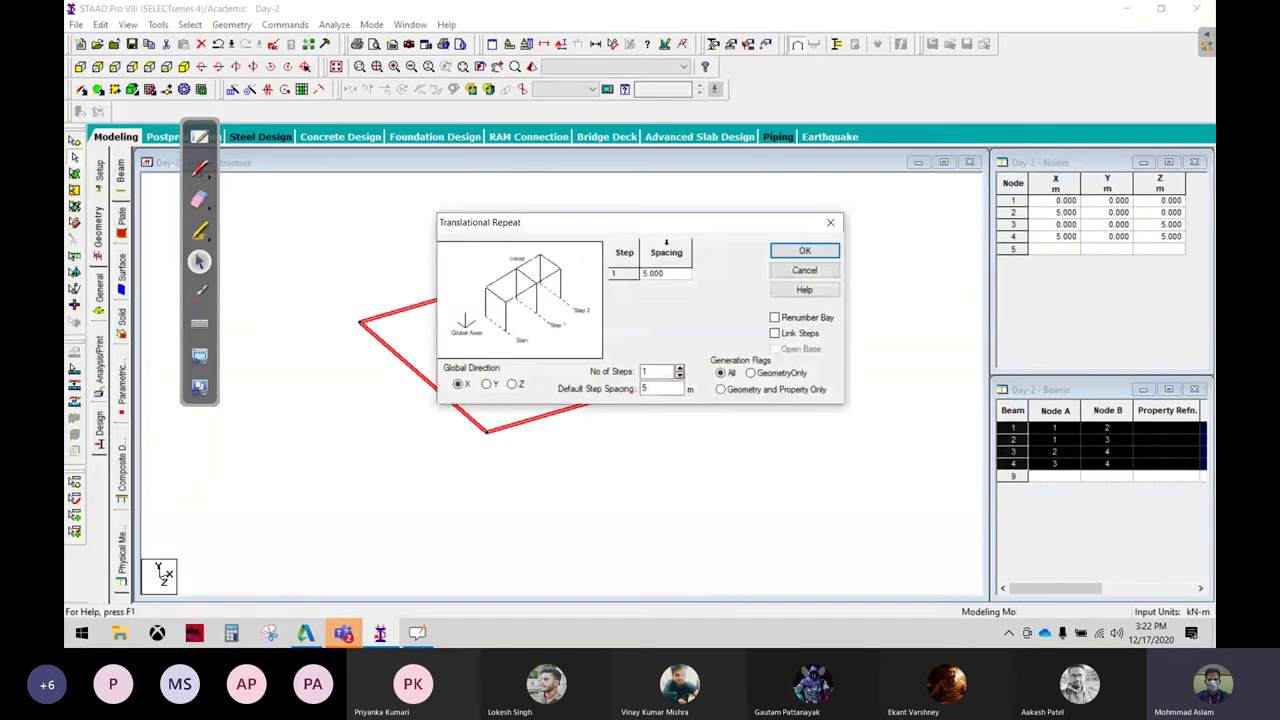
click(486, 385)
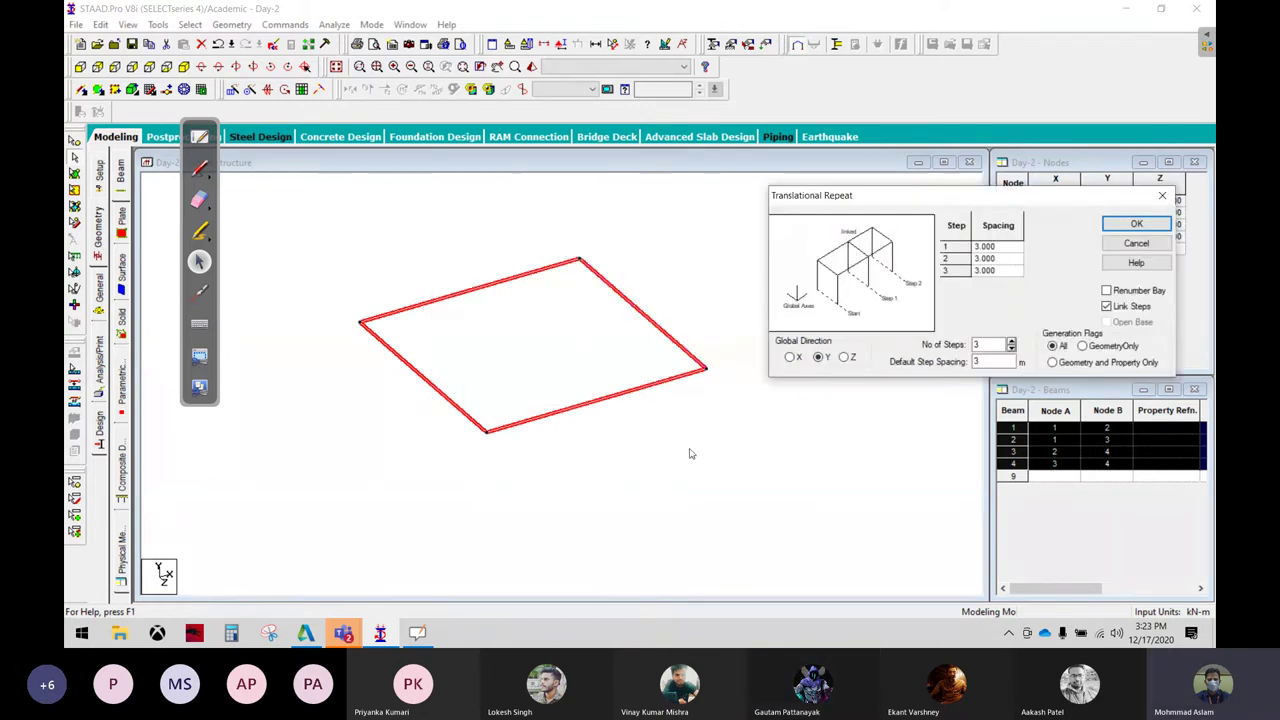
mouse_move(343, 633)
text(3)
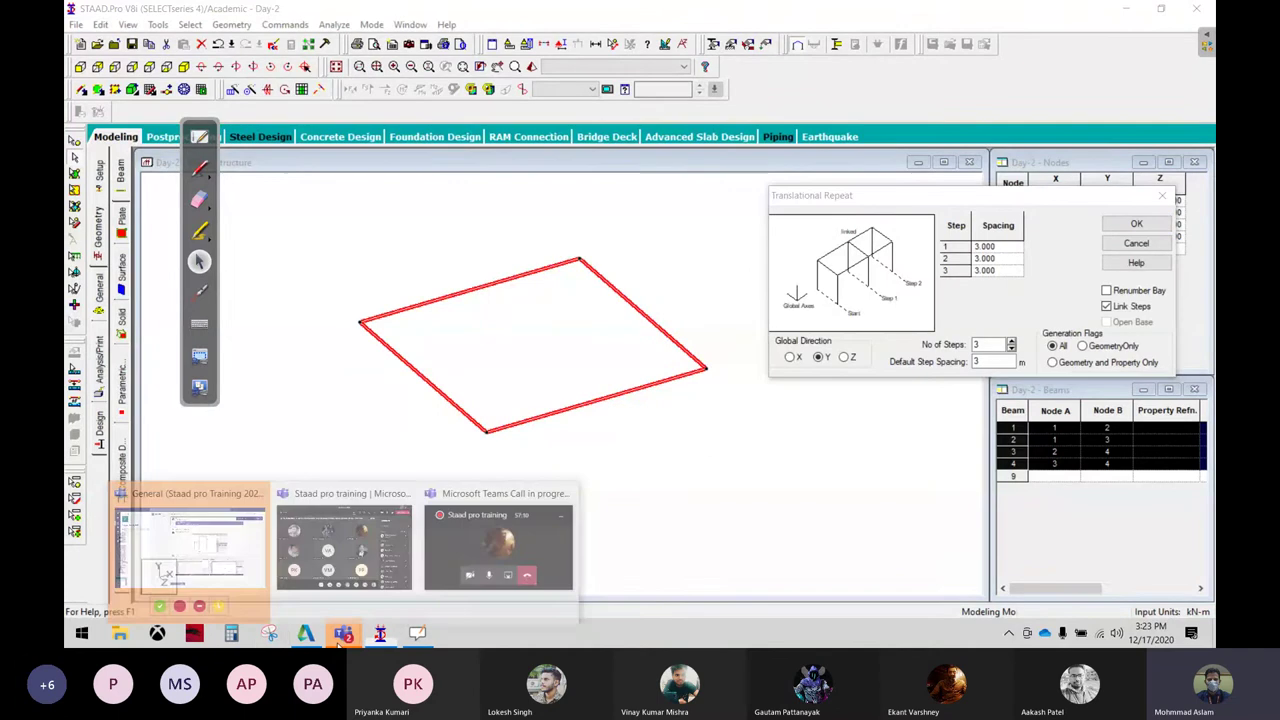
click(250, 540)
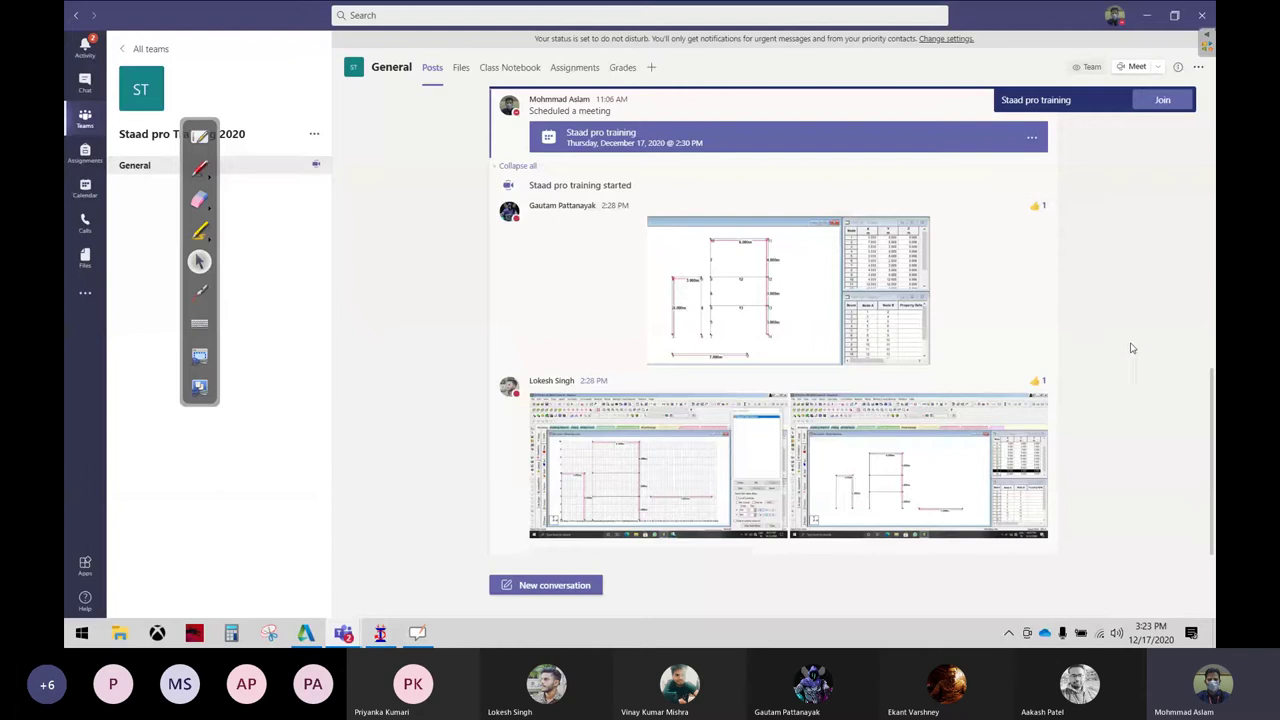
click(1147, 15)
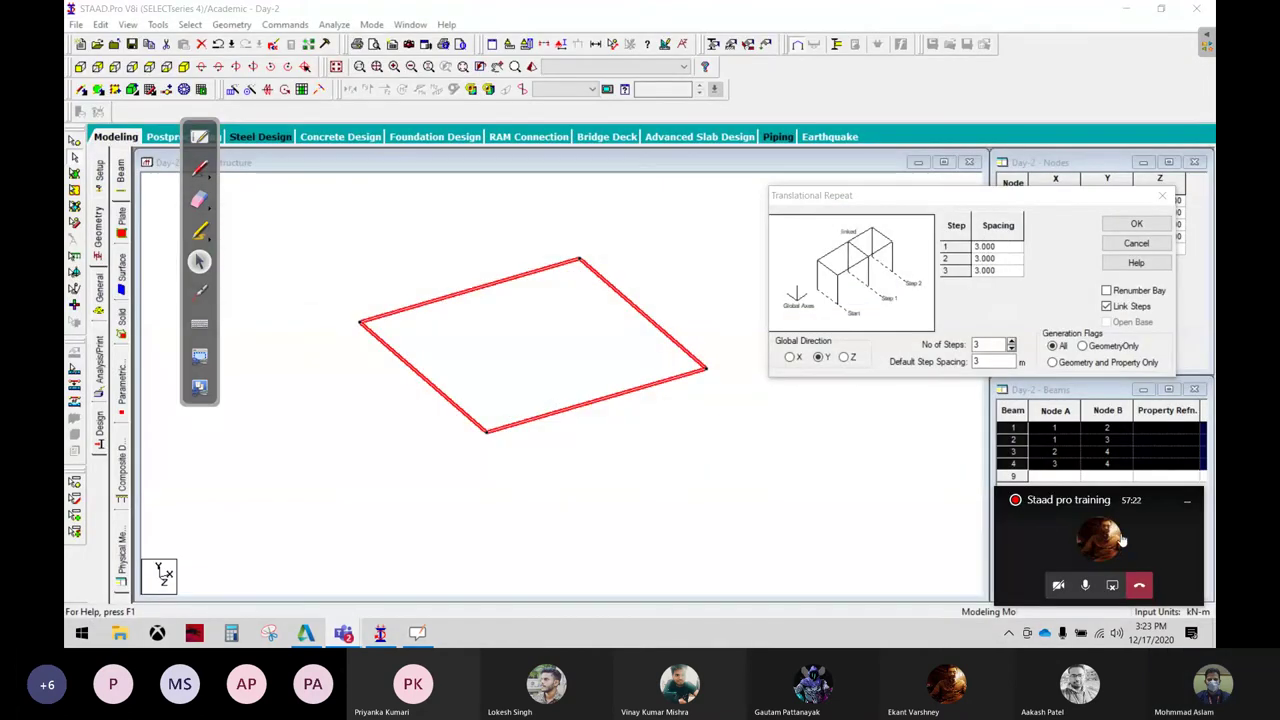
click(1116, 540)
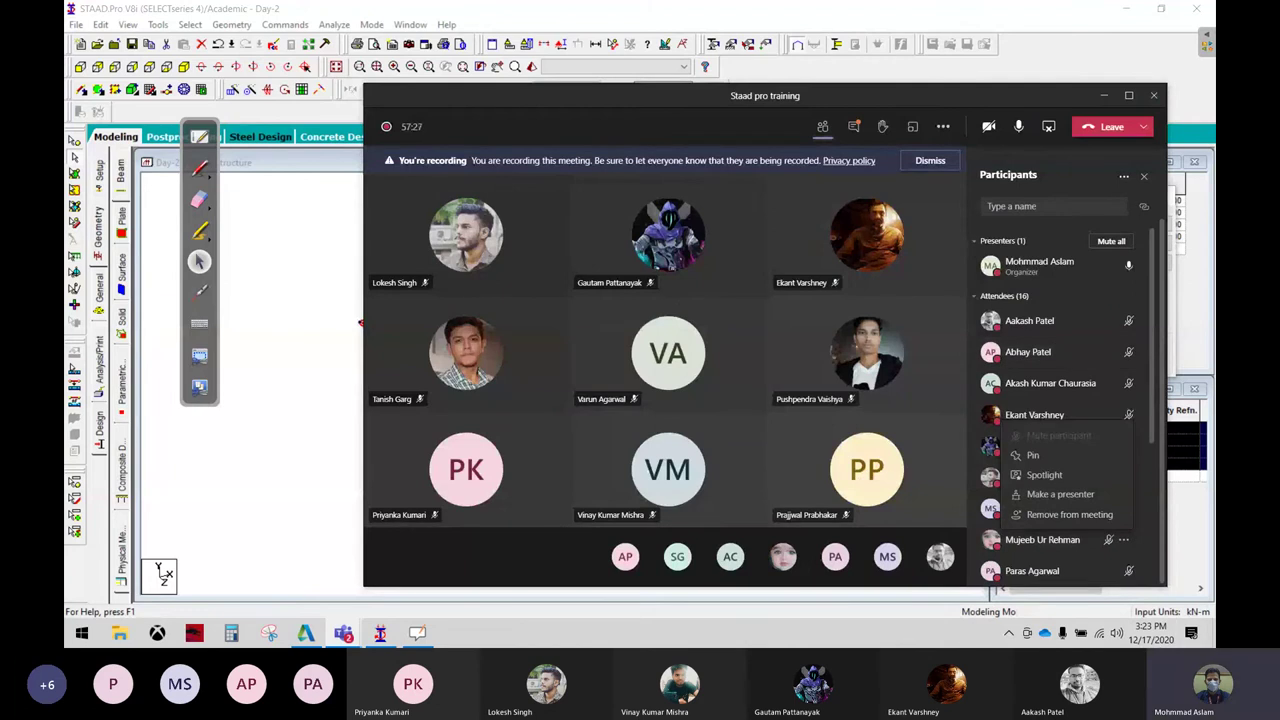
click(853, 127)
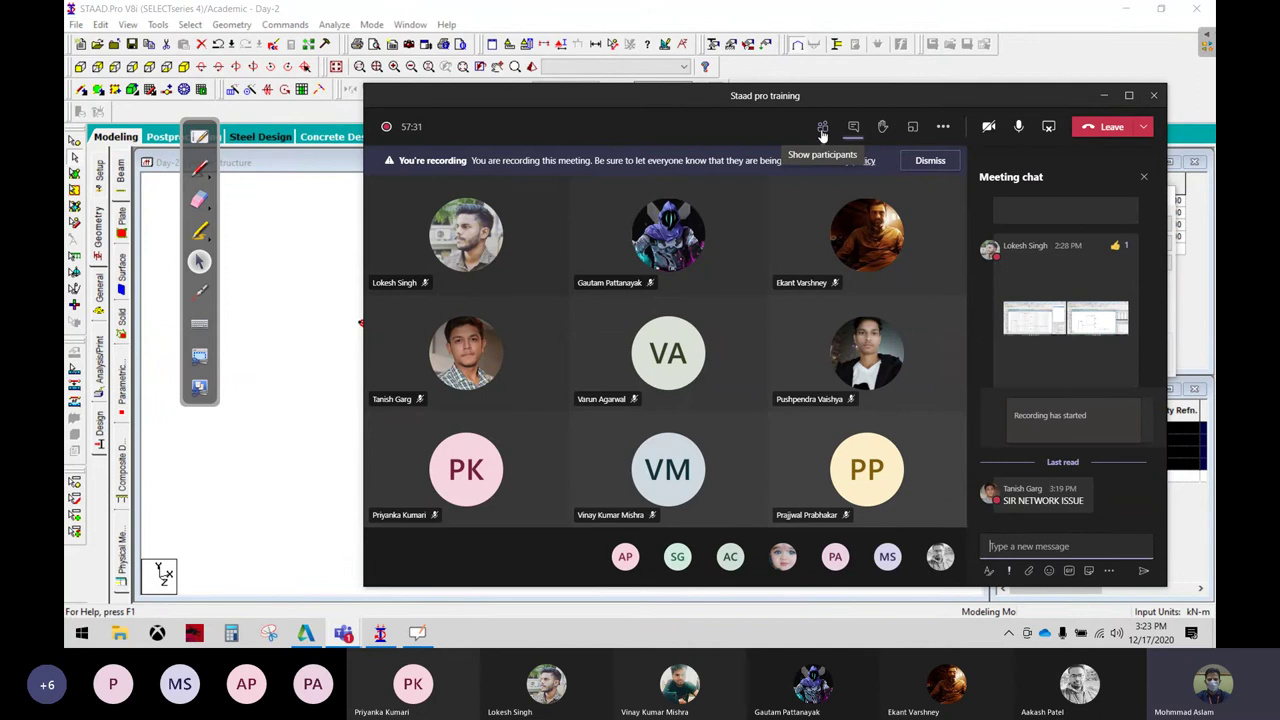
click(822, 128)
click(1103, 95)
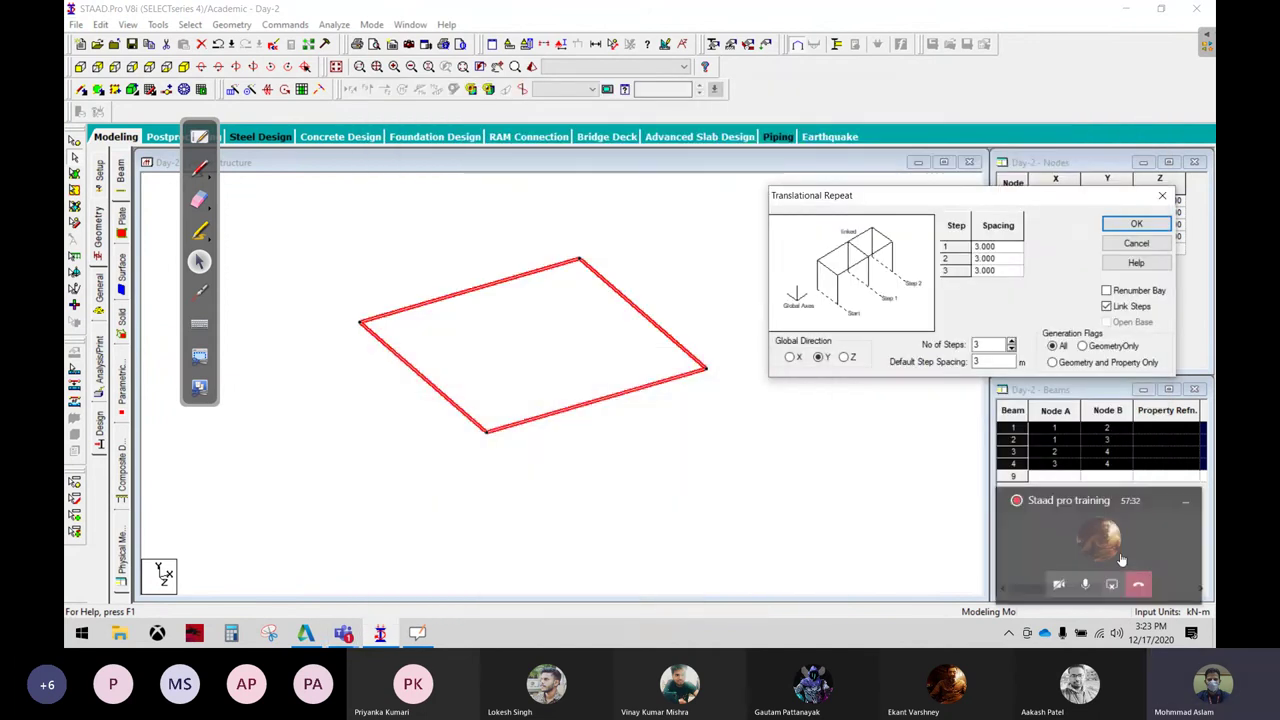
click(1100, 633)
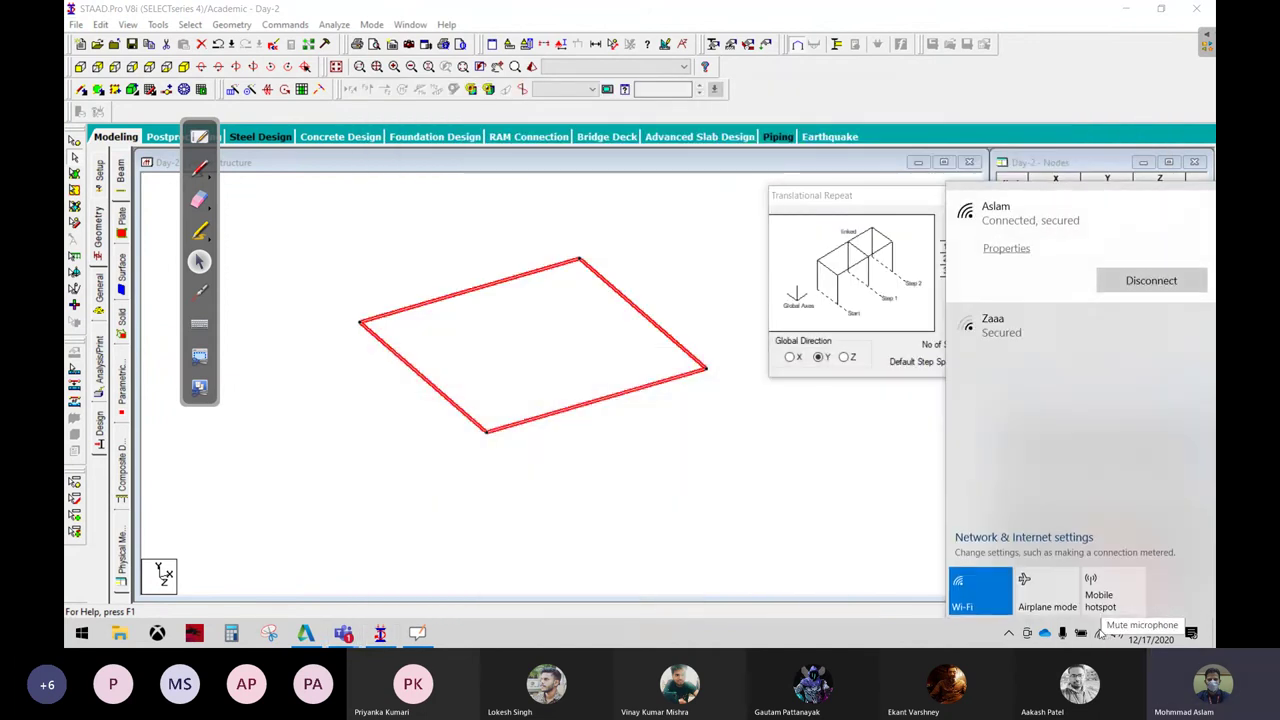
click(789, 481)
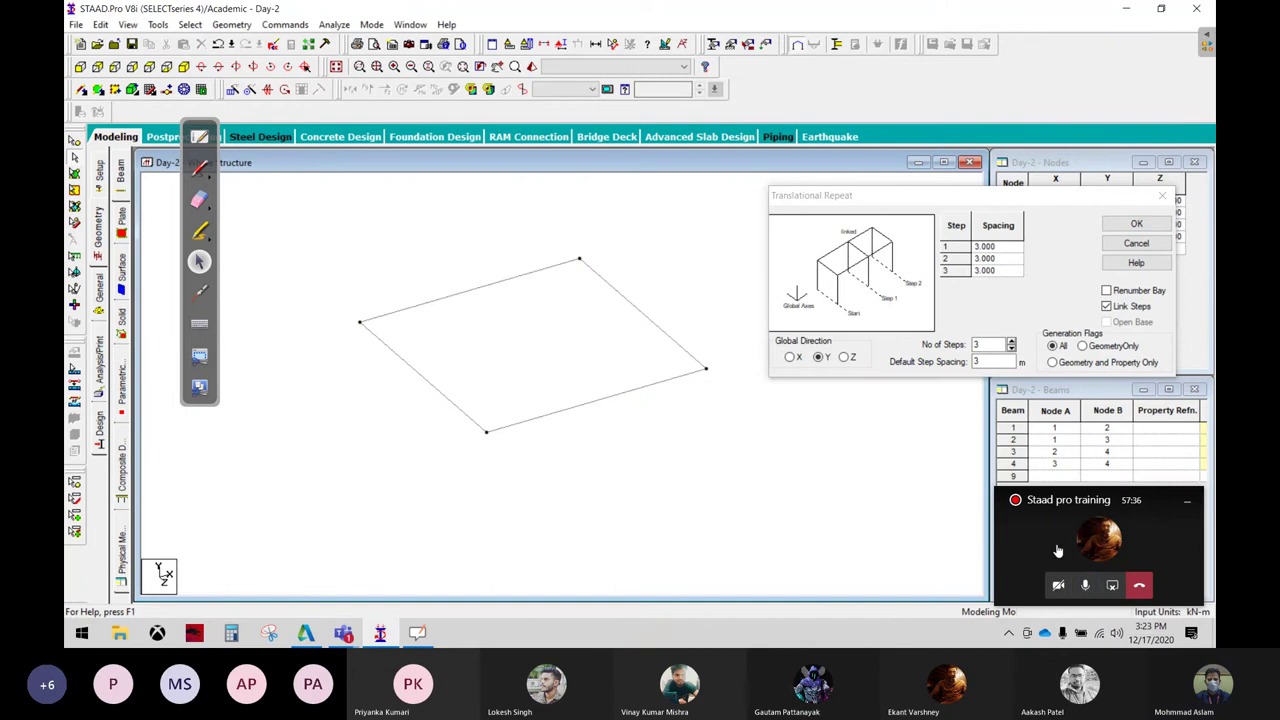
click(1077, 540)
click(343, 633)
click(943, 126)
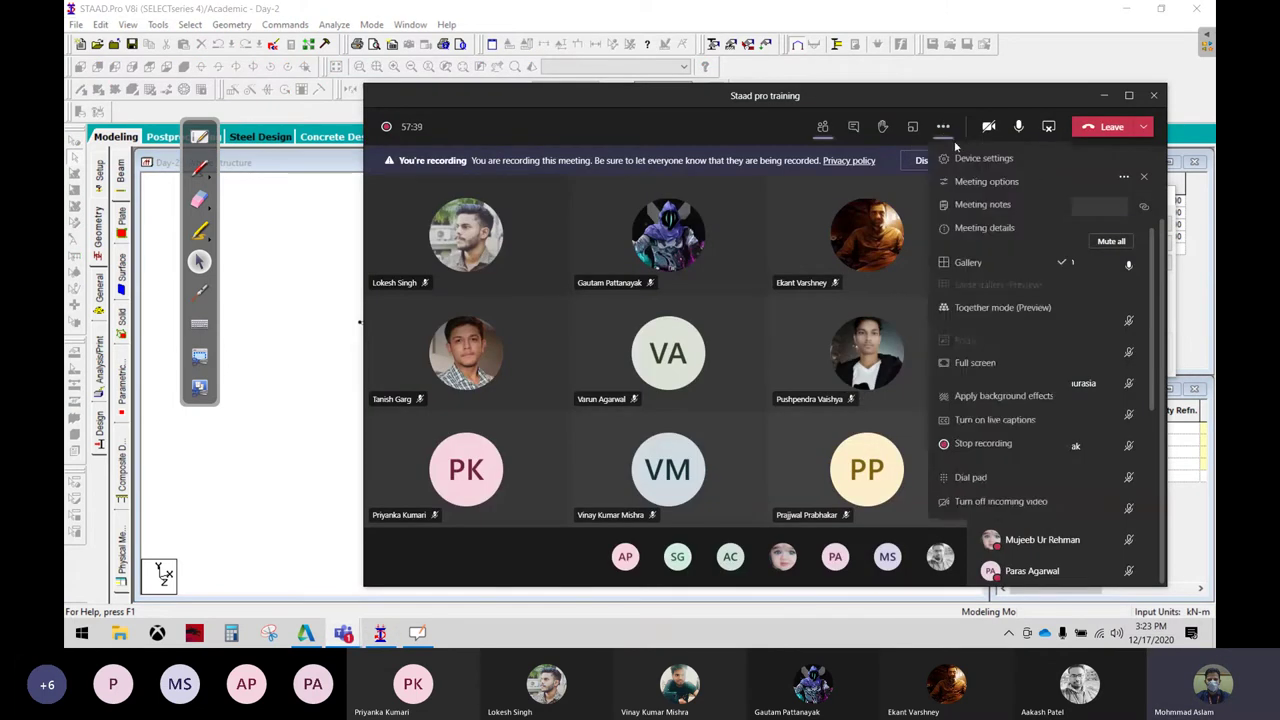
click(1030, 157)
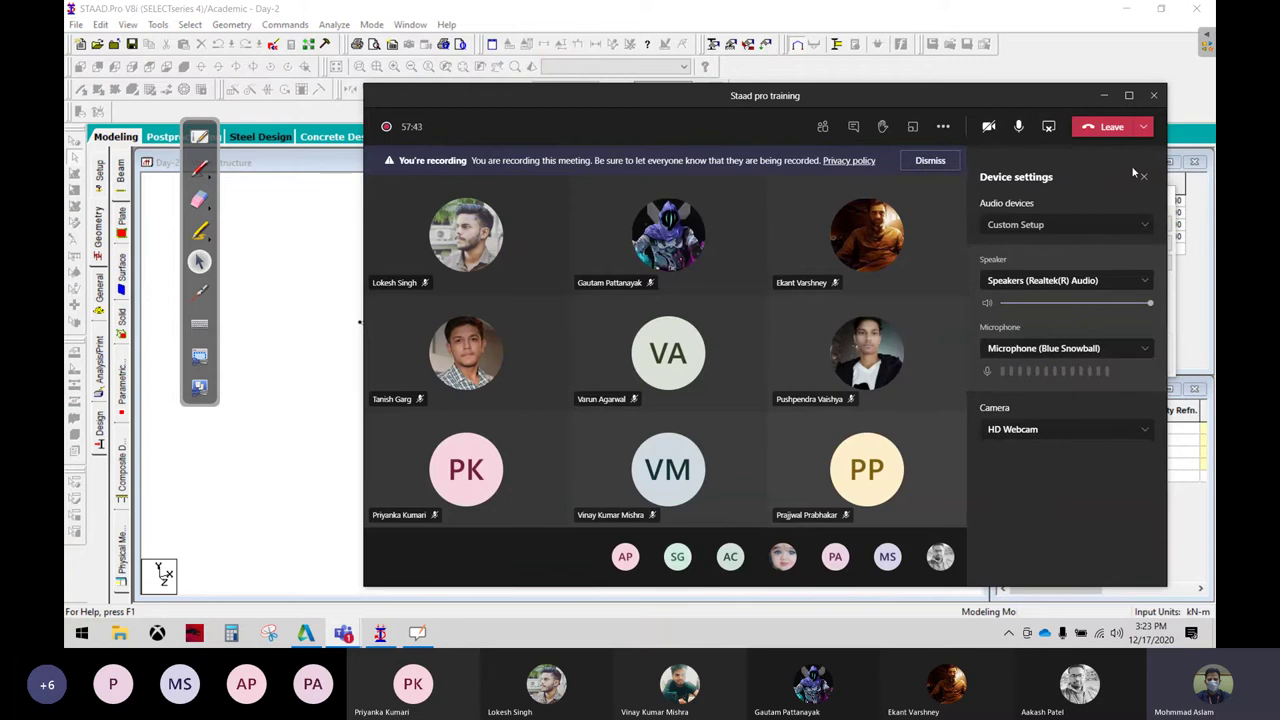
click(1108, 96)
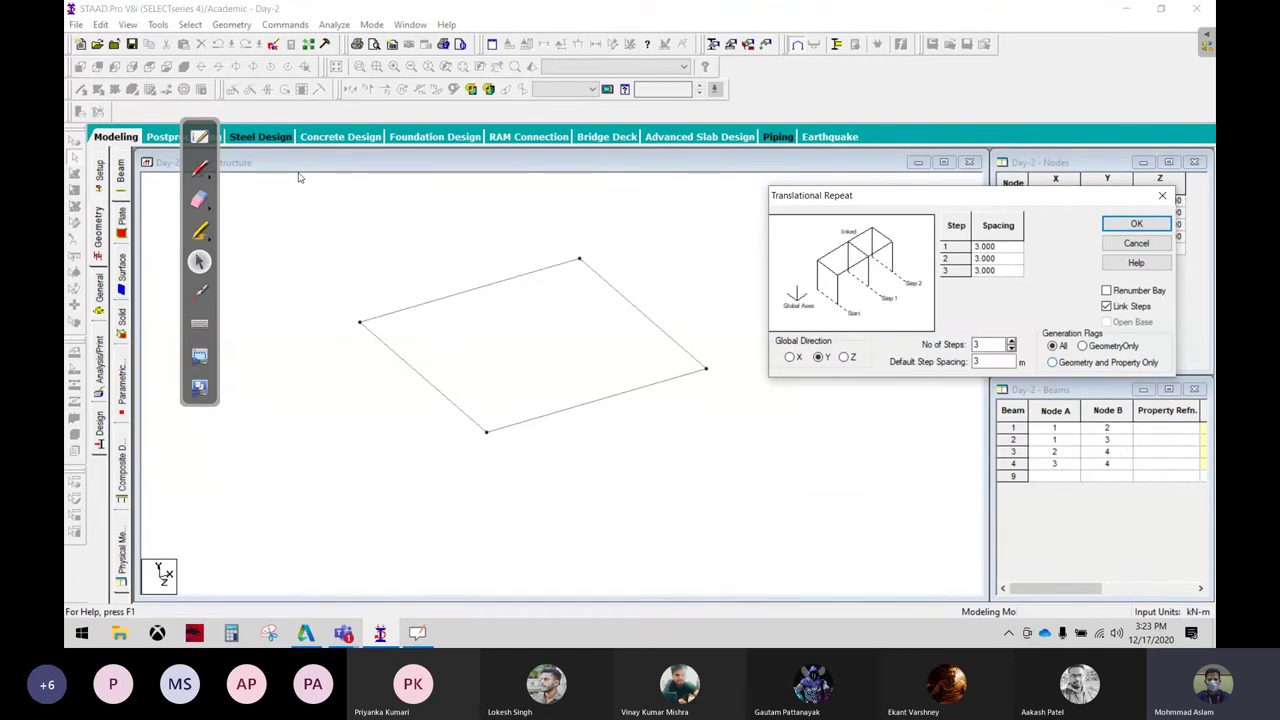
Select the four plan beams and apply three 3 m linked repeats along Y
drag(287, 186, 749, 537)
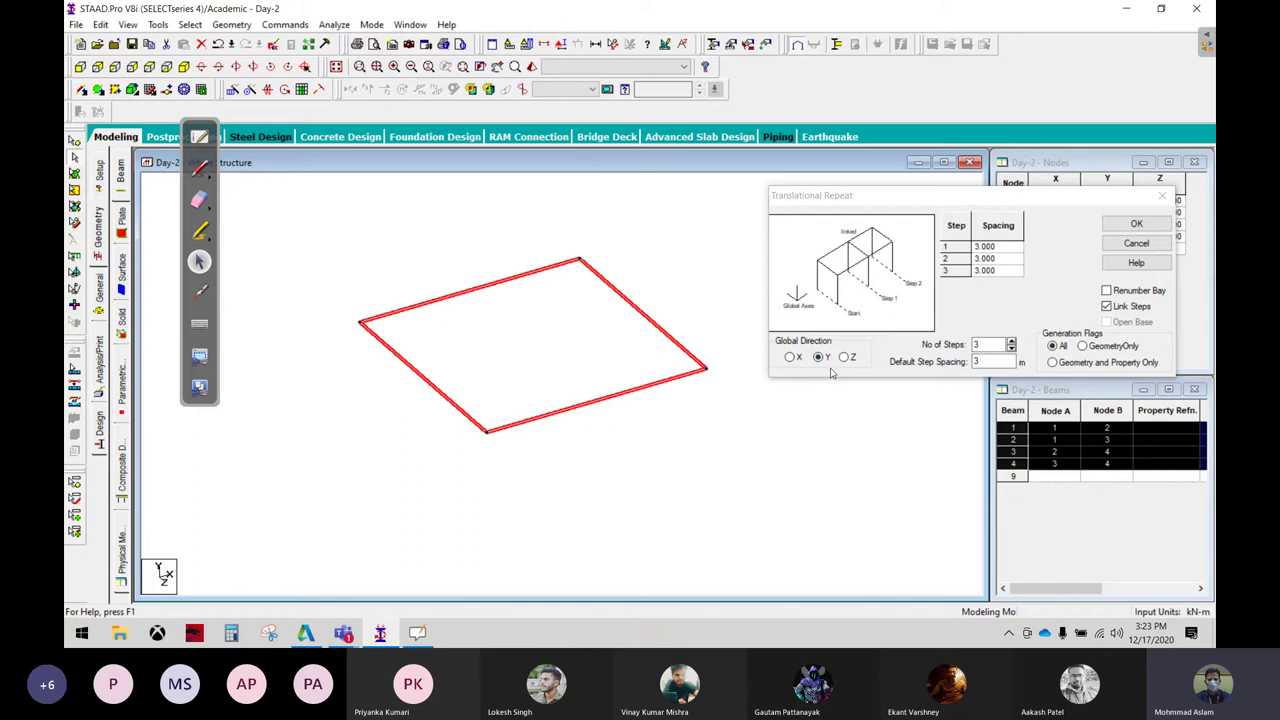
drag(888, 197, 686, 84)
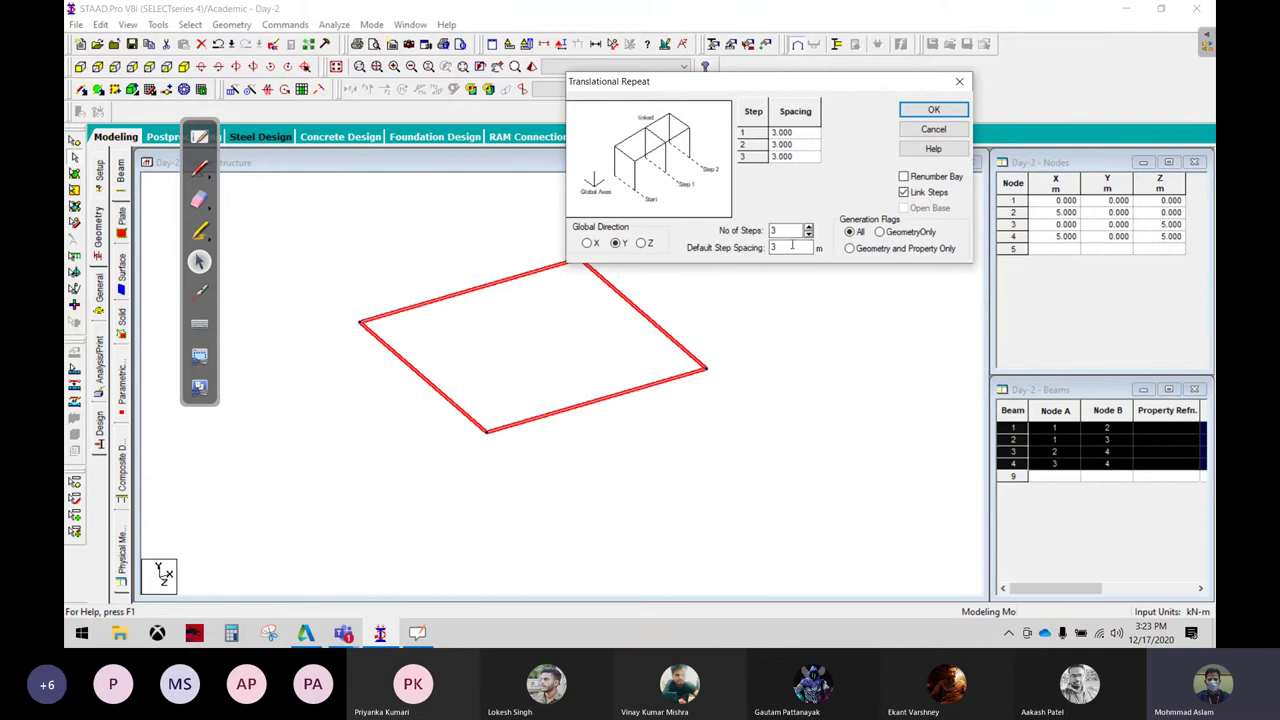
click(933, 110)
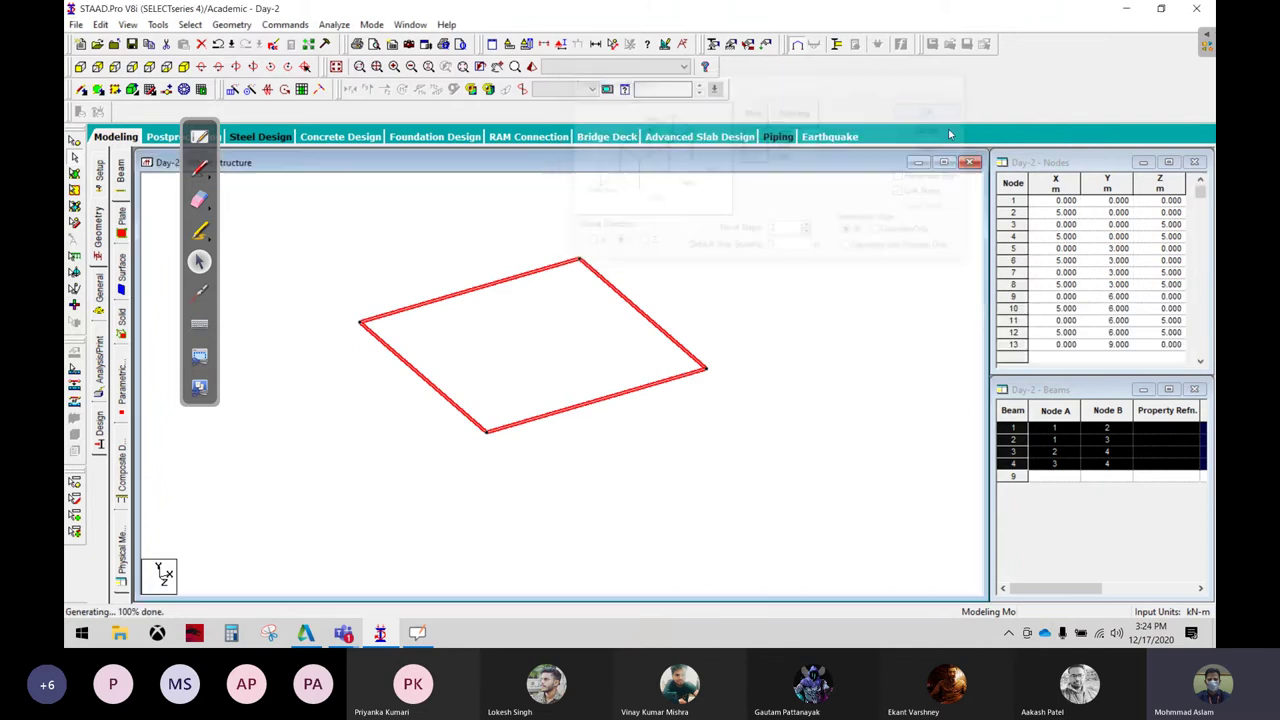
Zoom in and delete the four ground-level beams
scroll(571, 490, up, 1)
scroll(571, 490, up, 2)
scroll(571, 490, up, 1)
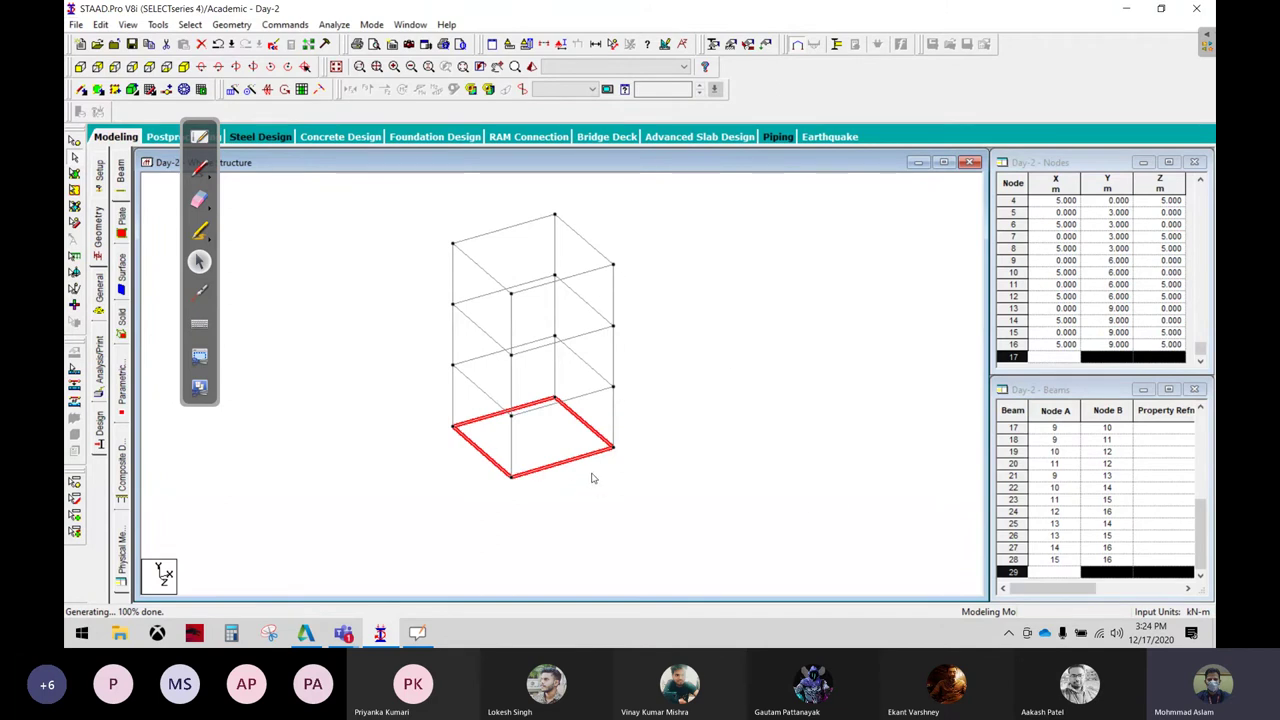
key(Delete)
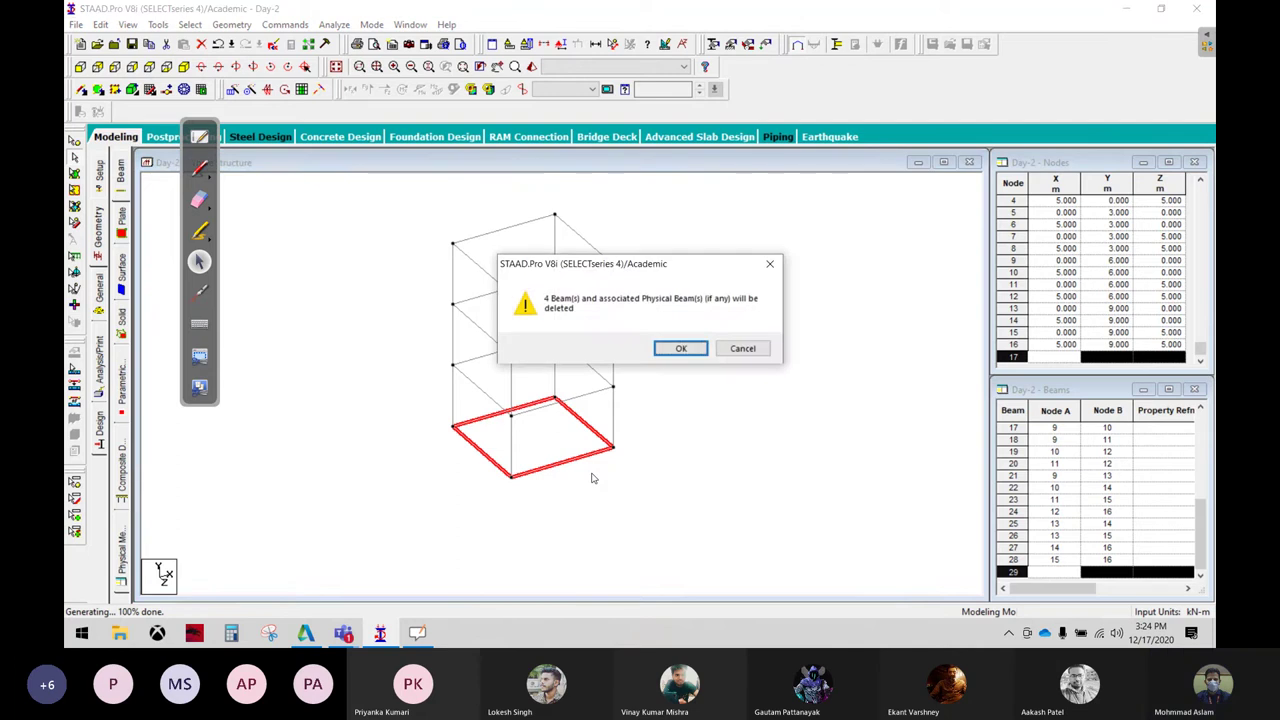
key(Return)
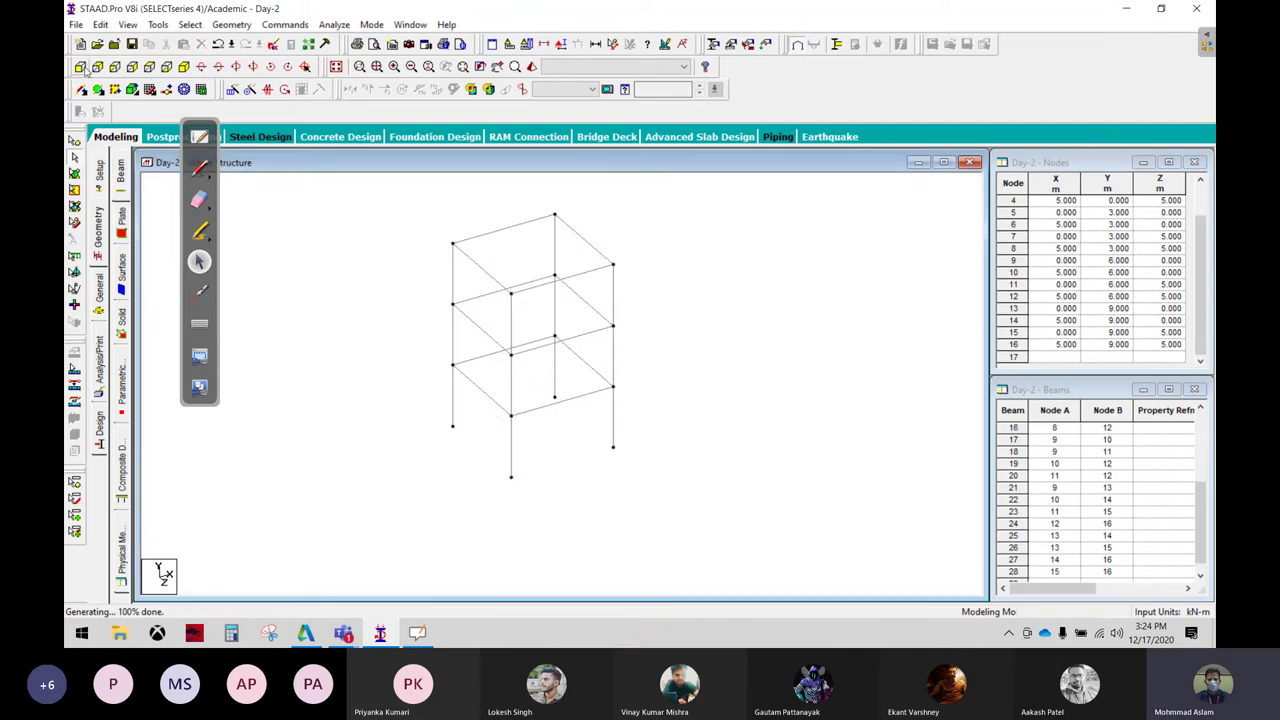
click(80, 66)
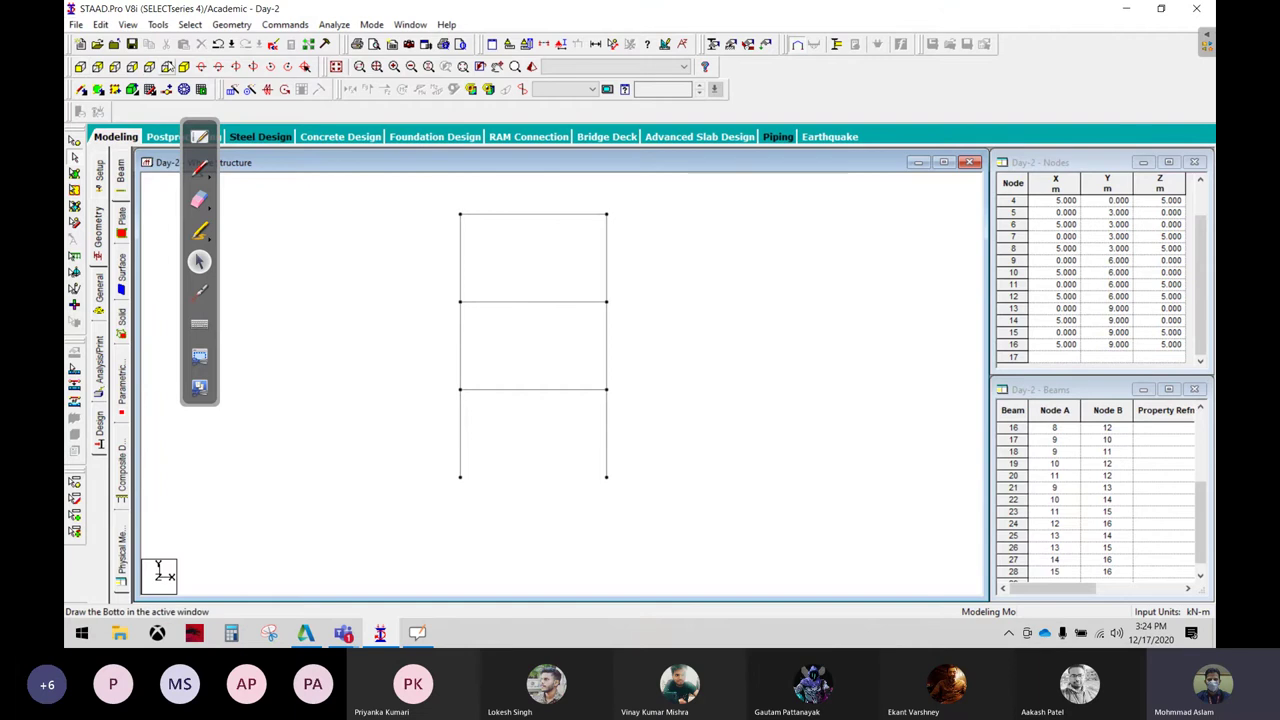
click(183, 66)
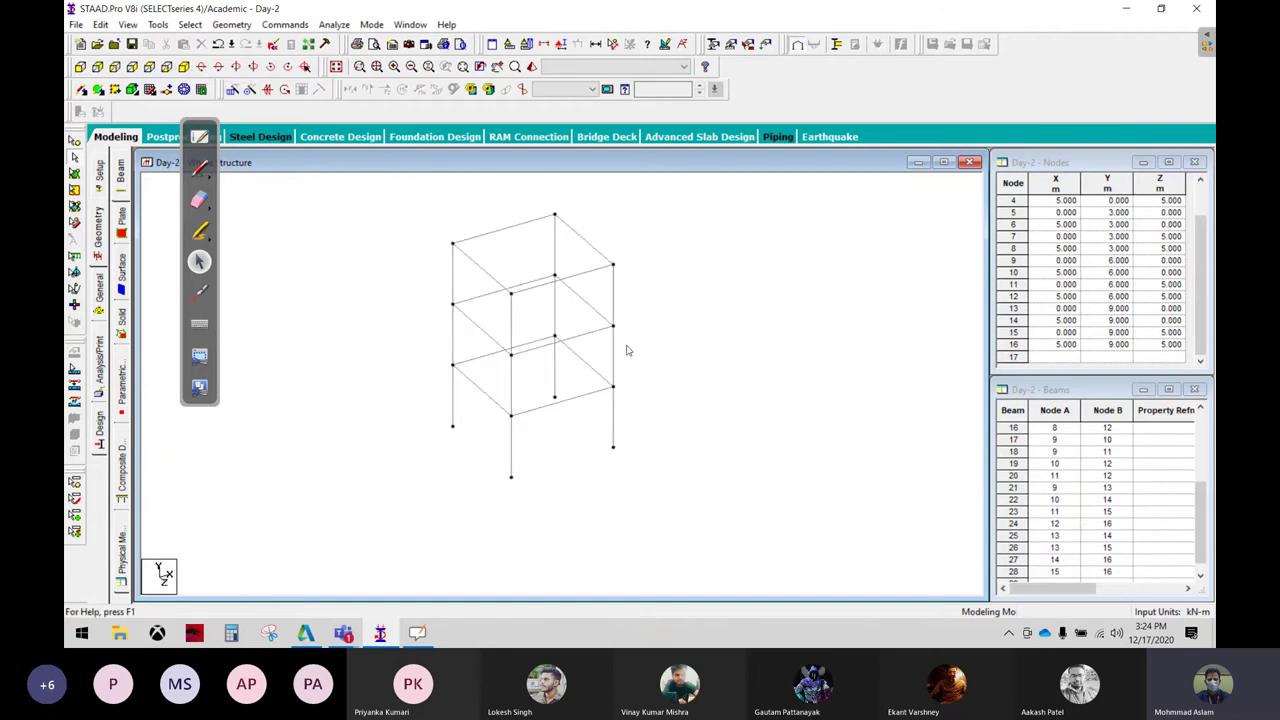
scroll(563, 385, up, 1)
scroll(563, 388, up, 1)
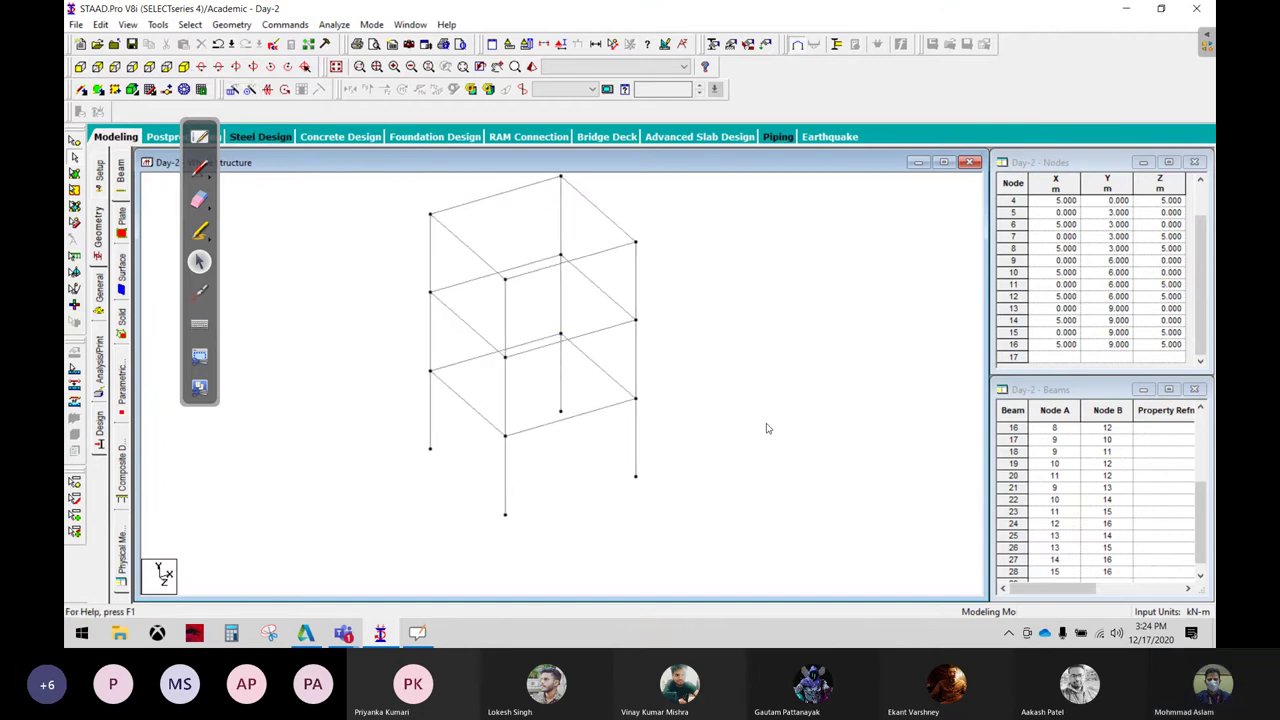
click(429, 246)
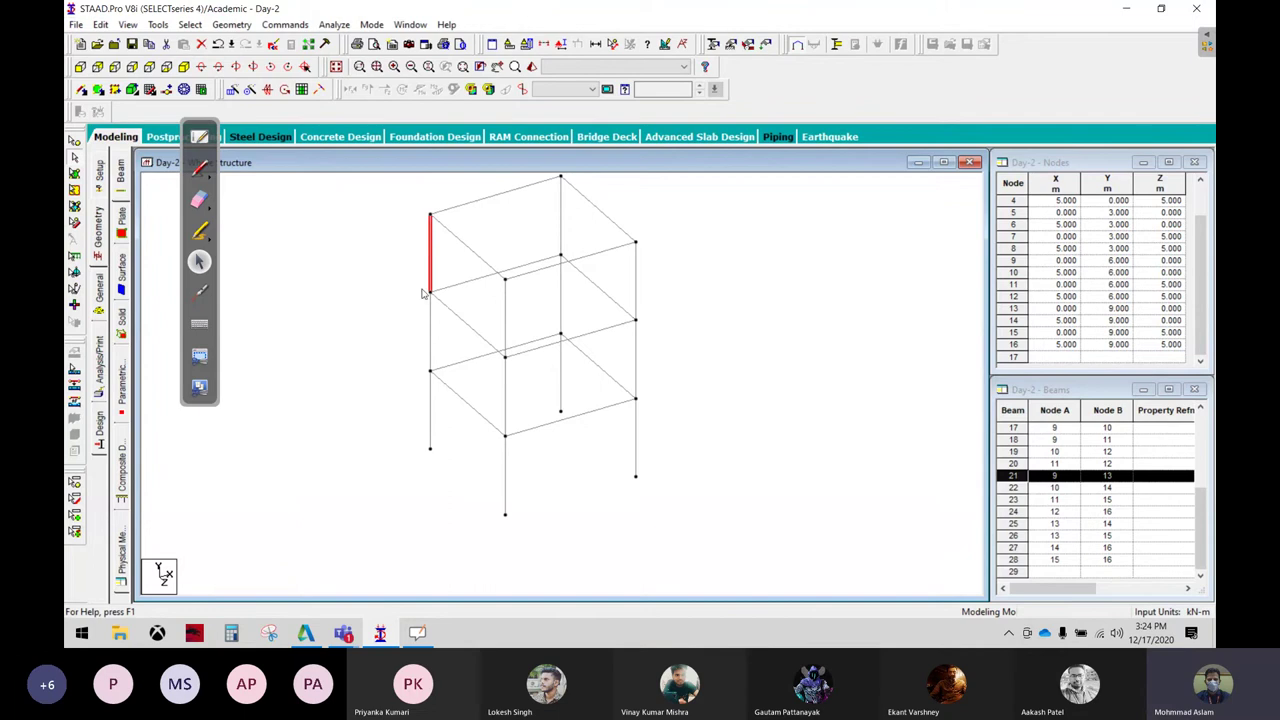
ctrl+click(430, 325)
ctrl+click(431, 410)
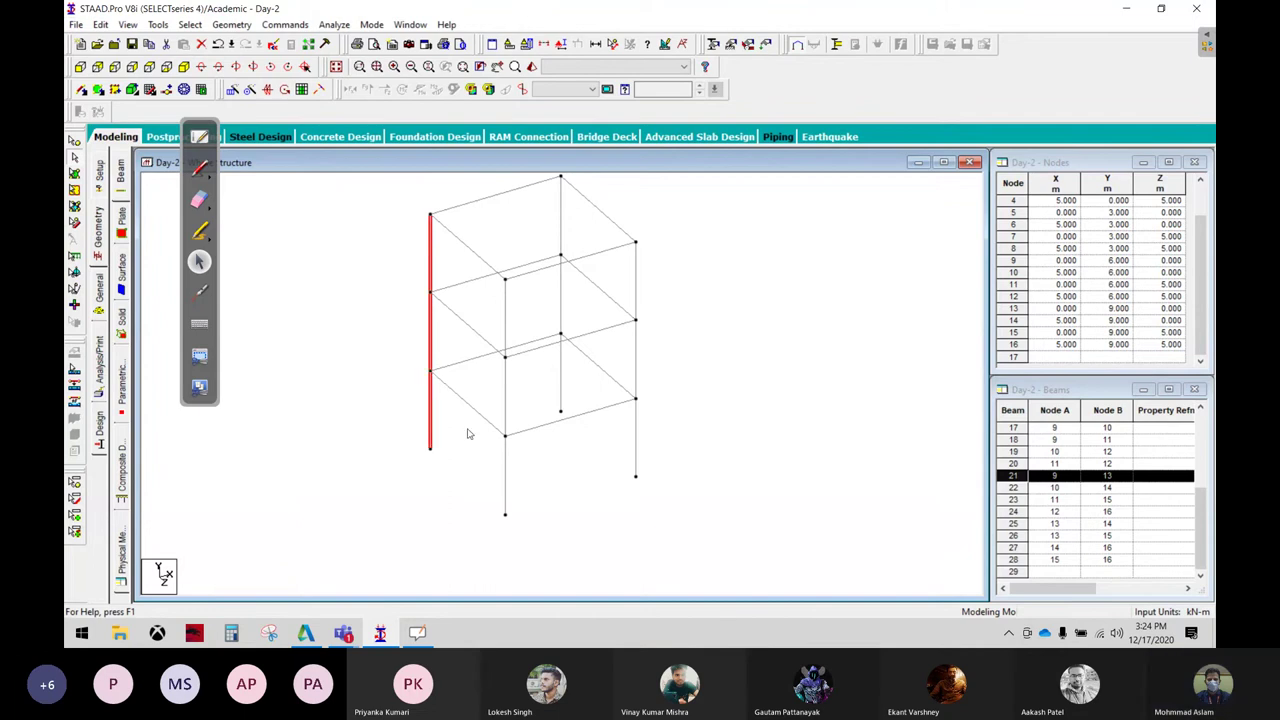
ctrl+click(508, 398)
ctrl+click(506, 325)
ctrl+click(508, 476)
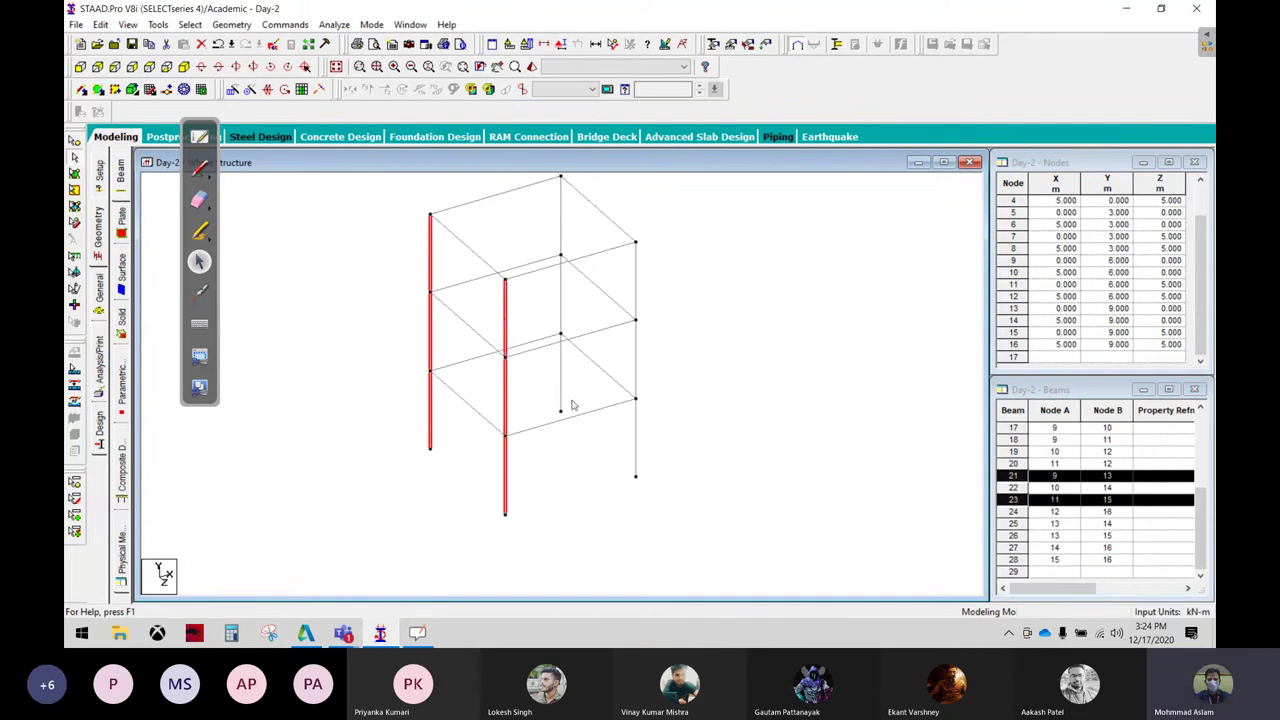
ctrl+click(561, 390)
ctrl+click(564, 310)
ctrl+click(564, 237)
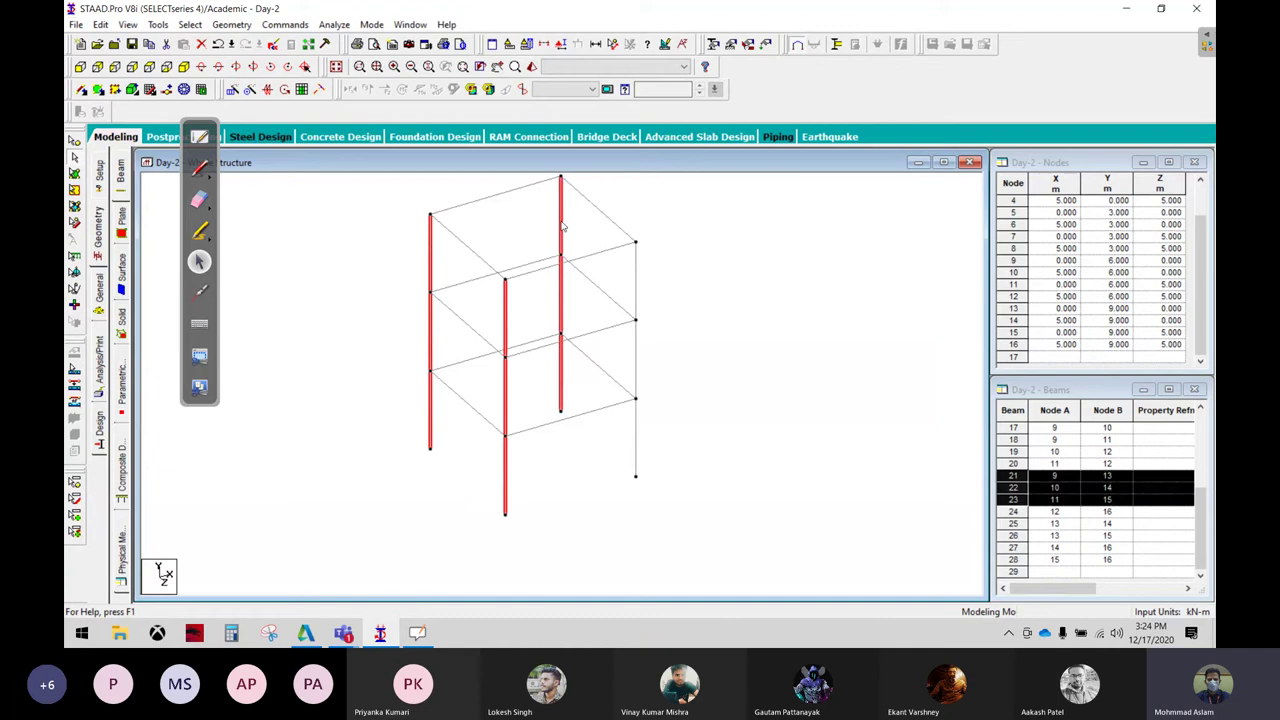
ctrl+click(634, 286)
ctrl+click(637, 346)
ctrl+click(640, 437)
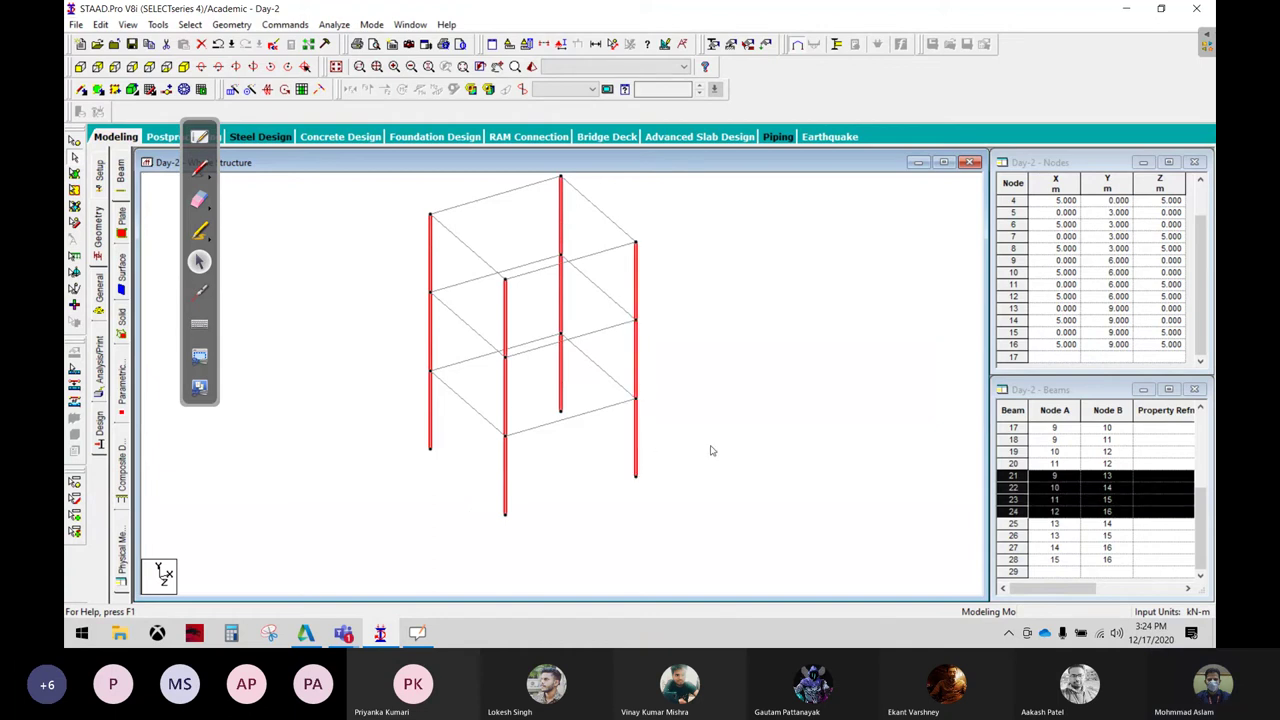
ctrl+click(468, 246)
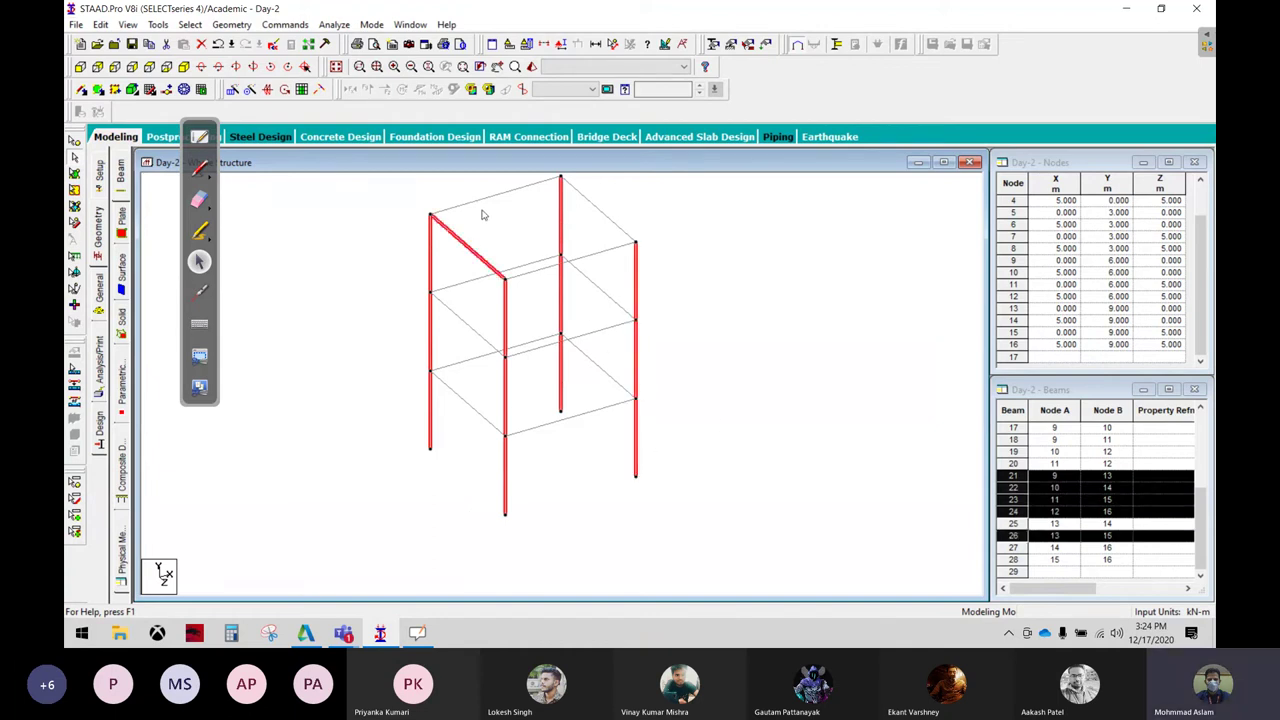
ctrl+click(486, 199)
ctrl+click(602, 249)
ctrl+click(607, 230)
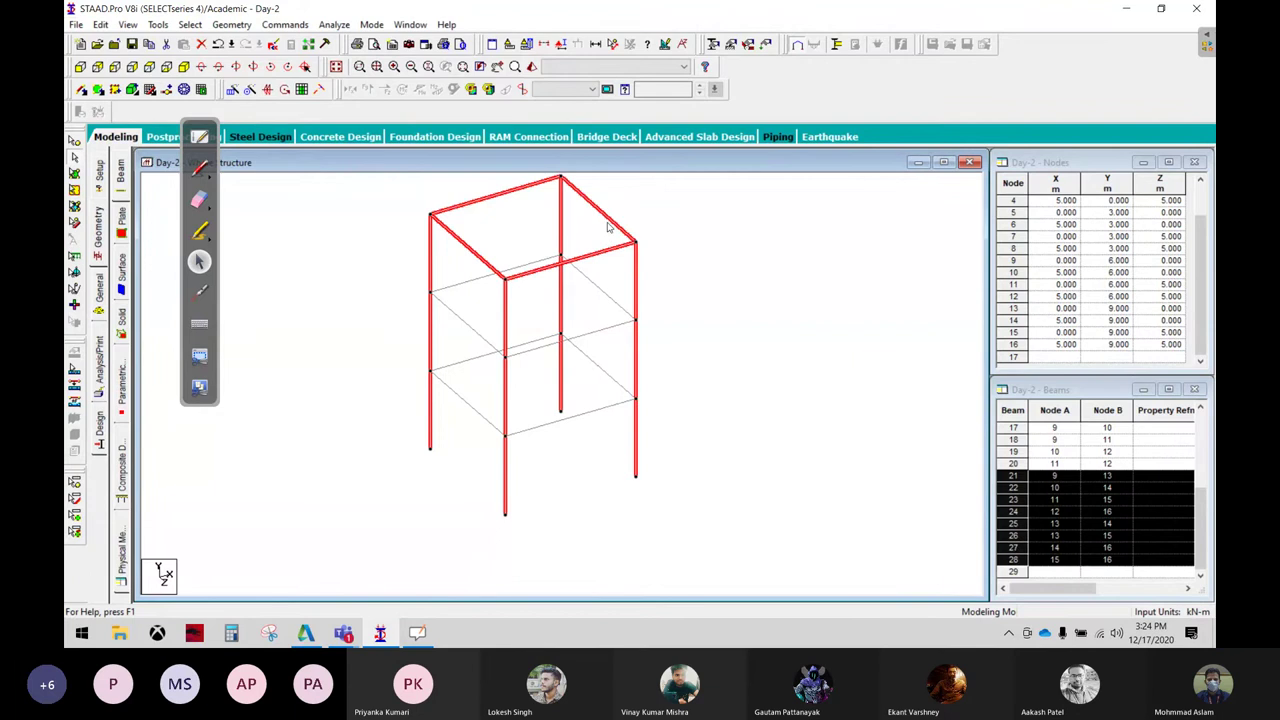
click(720, 270)
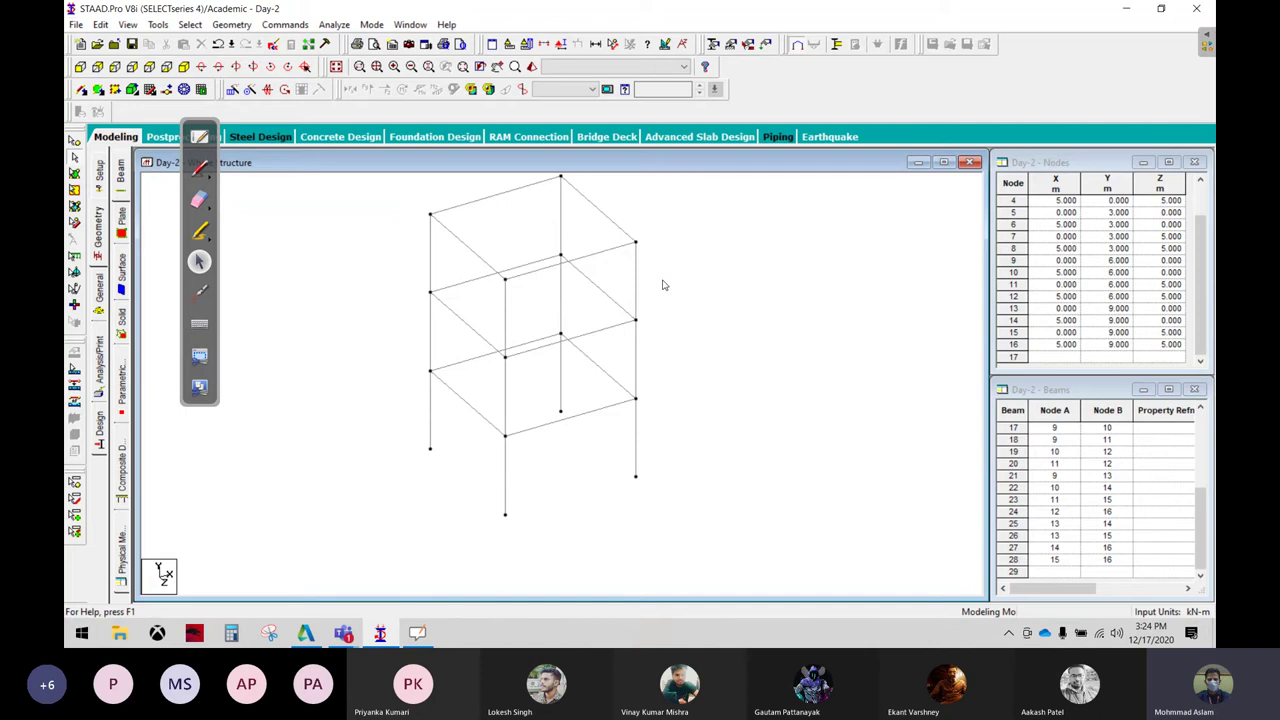
right_click(690, 240)
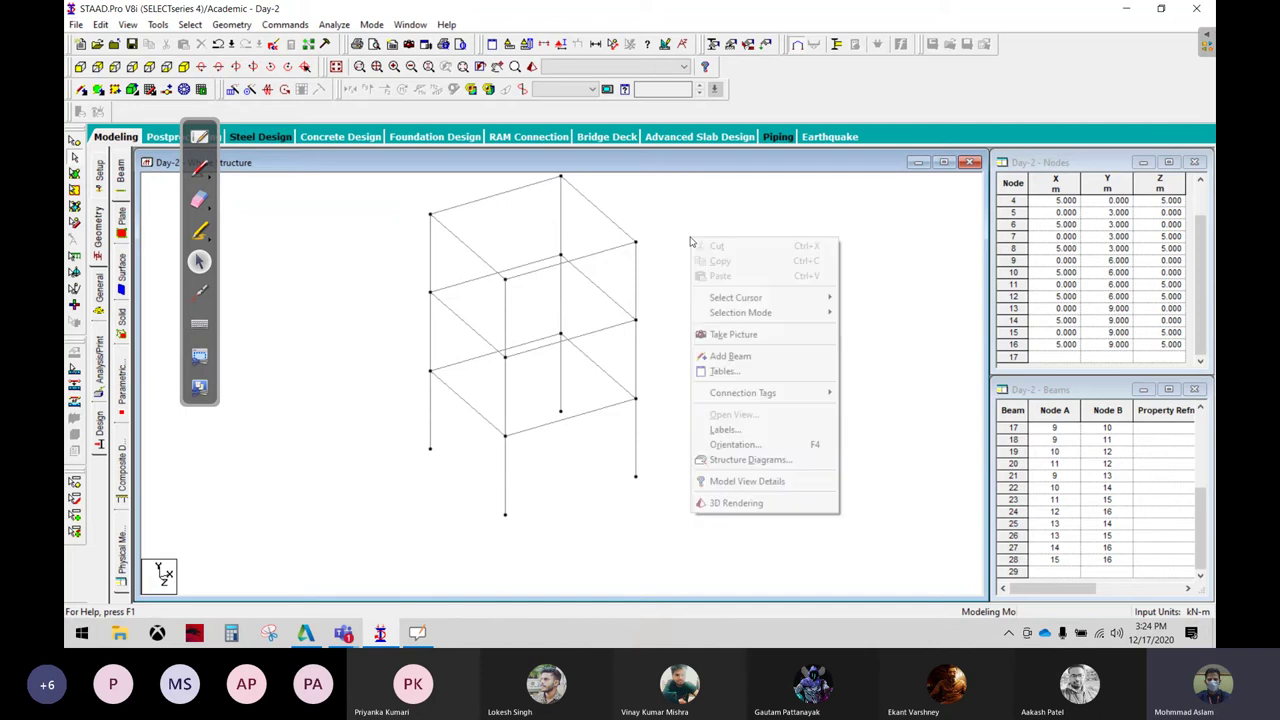
click(771, 462)
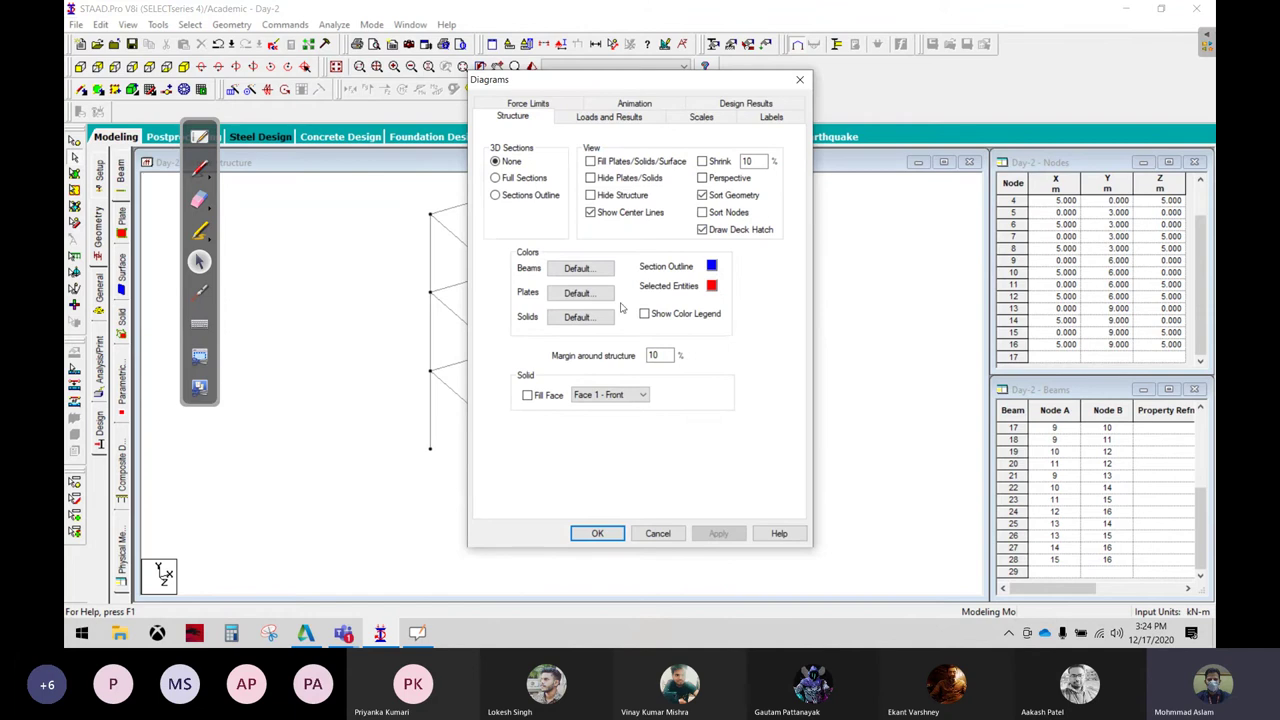
click(800, 79)
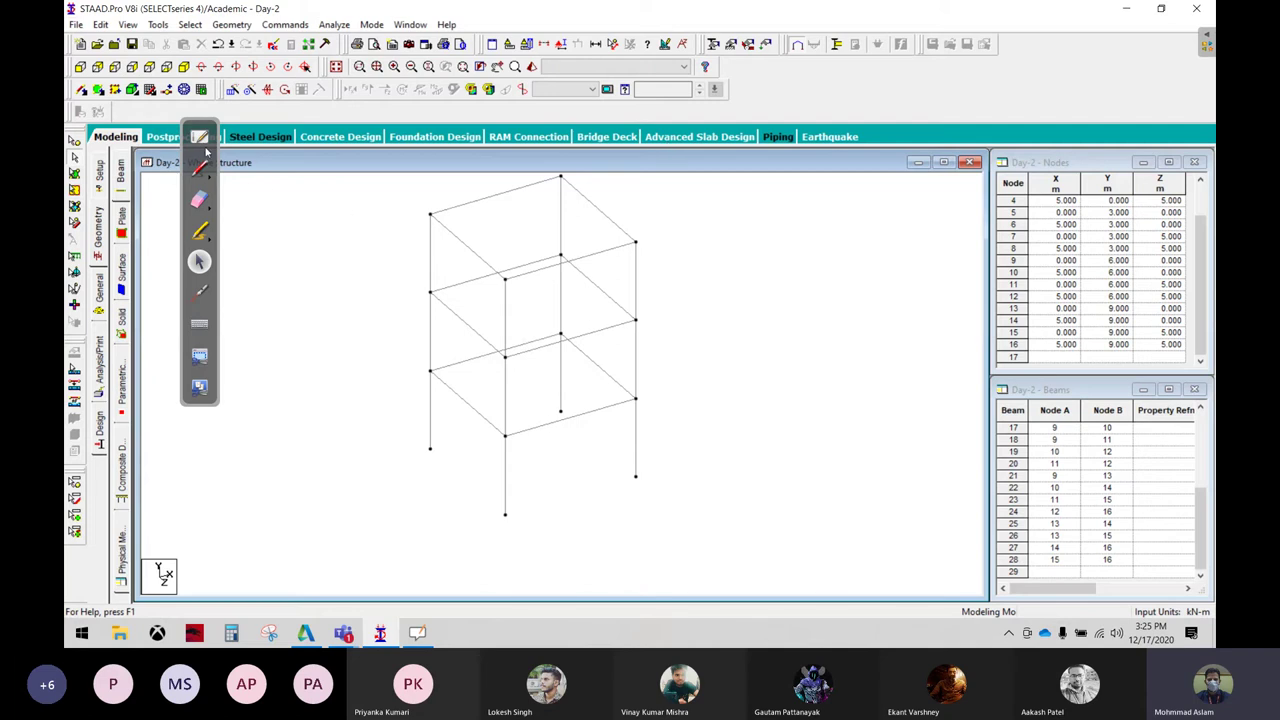
click(203, 144)
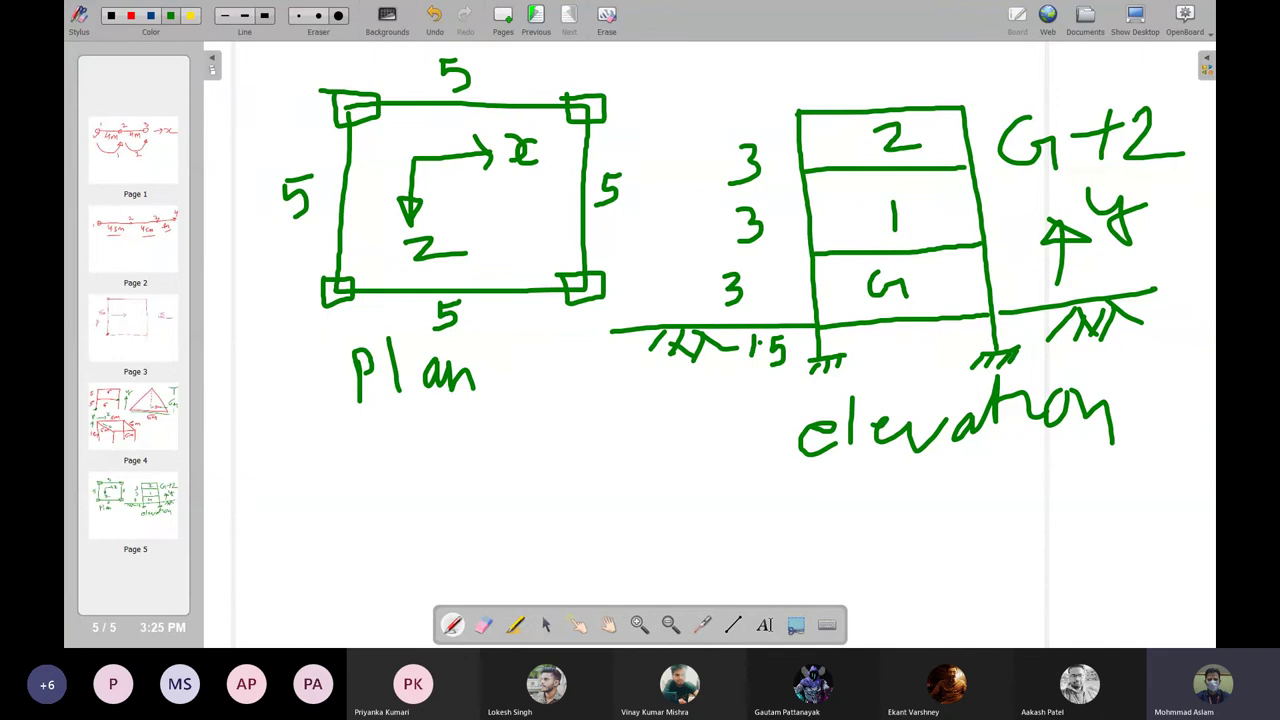
Add blank page 6 to the whiteboard
click(501, 24)
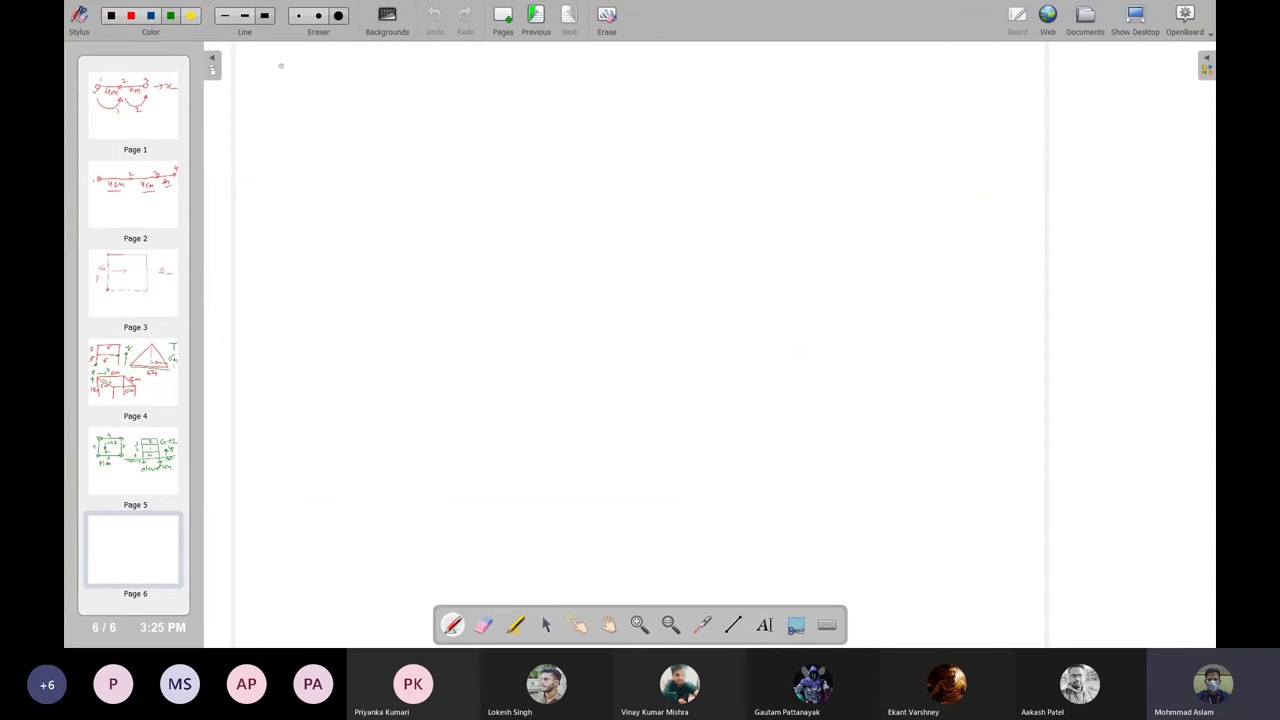
Write the heading 'Support' and underline it
mouse_move(292, 50)
mouse_down()
mouse_move(266, 86)
mouse_move(320, 60)
mouse_move(320, 88)
mouse_up()
mouse_move(352, 42)
mouse_down()
mouse_move(372, 66)
mouse_move(356, 90)
mouse_up()
mouse_move(404, 42)
mouse_down()
mouse_move(418, 62)
mouse_move(406, 92)
mouse_up()
mouse_move(472, 68)
mouse_down()
mouse_move(534, 66)
mouse_move(556, 92)
mouse_move(590, 56)
mouse_up()
drag(237, 134, 540, 118)
Write list item '1) Fixed' below the heading
drag(309, 172, 311, 222)
drag(336, 152, 347, 232)
mouse_move(486, 150)
mouse_down()
mouse_move(487, 216)
mouse_move(541, 144)
mouse_up()
drag(488, 186, 572, 204)
mouse_move(570, 178)
mouse_down()
mouse_move(556, 206)
mouse_move(592, 182)
mouse_move(610, 190)
mouse_up()
drag(644, 132, 658, 198)
Add list items '2) Pin' and '3) Roller'
drag(302, 296, 336, 324)
mouse_move(348, 280)
mouse_down()
mouse_move(364, 292)
mouse_move(360, 362)
mouse_up()
mouse_move(490, 276)
mouse_down()
mouse_move(494, 346)
mouse_move(494, 306)
mouse_move(567, 346)
mouse_move(618, 300)
mouse_up()
drag(326, 440, 336, 484)
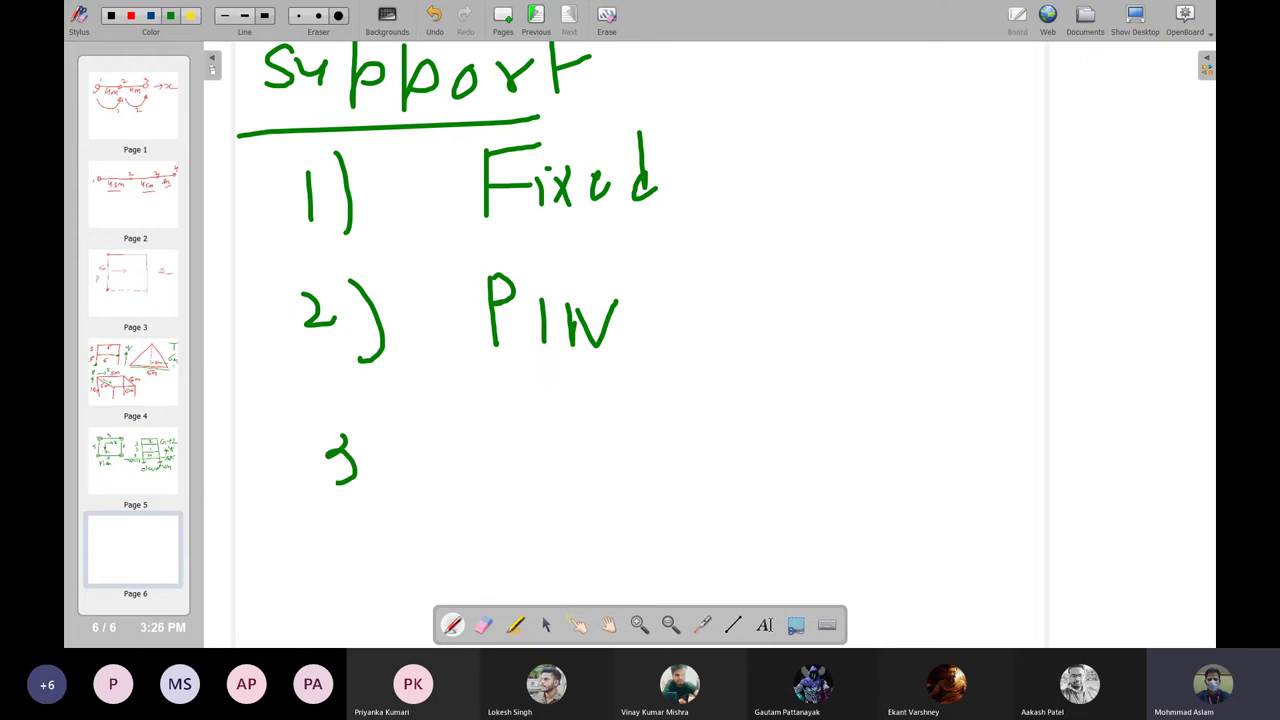
drag(376, 410, 372, 494)
mouse_move(470, 428)
mouse_down()
mouse_move(476, 490)
mouse_move(478, 456)
mouse_move(490, 486)
mouse_up()
mouse_move(514, 442)
mouse_down()
mouse_move(514, 472)
mouse_move(528, 470)
mouse_up()
mouse_move(566, 410)
mouse_down()
mouse_move(570, 478)
mouse_move(602, 476)
mouse_up()
mouse_move(618, 446)
mouse_down()
mouse_move(630, 426)
mouse_move(634, 468)
mouse_up()
mouse_move(642, 470)
mouse_down()
mouse_move(654, 432)
mouse_move(680, 422)
mouse_up()
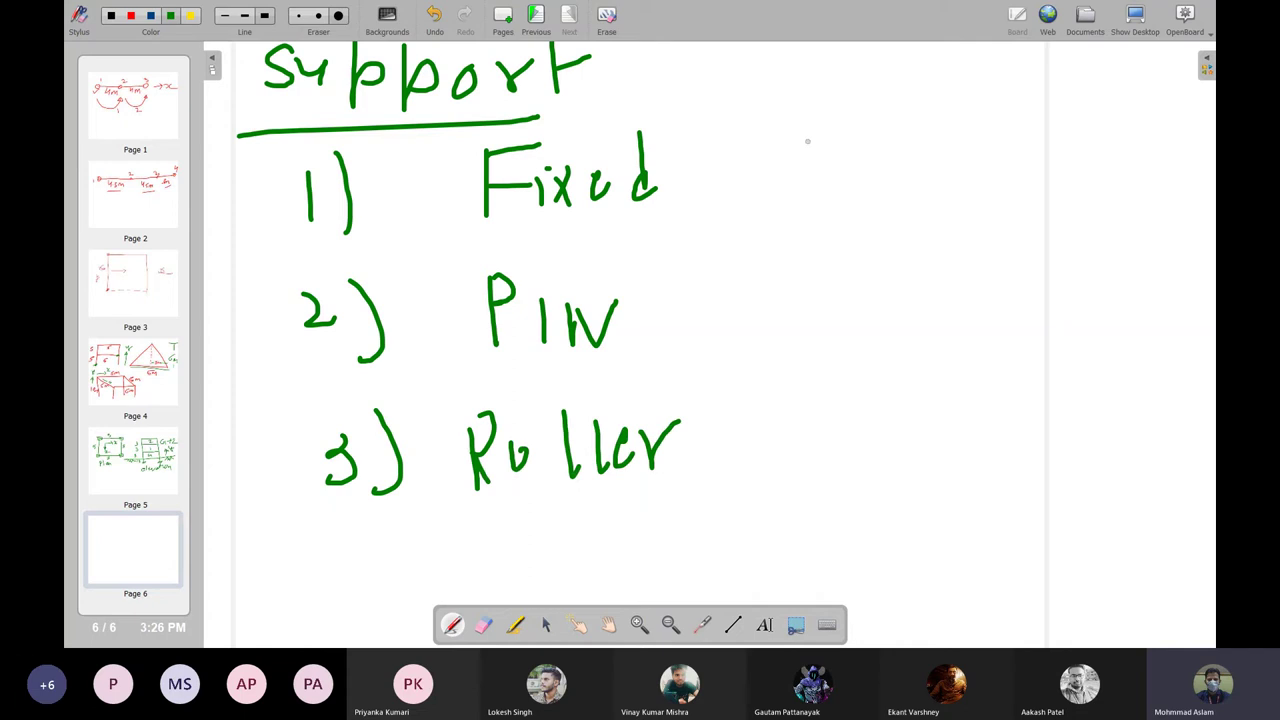
Sketch fixed supports: a cantilever from a hatched wall and a column on a hatched block
drag(830, 158, 977, 156)
drag(823, 131, 830, 207)
mouse_move(826, 131)
mouse_down()
mouse_move(806, 160)
mouse_move(815, 214)
mouse_up()
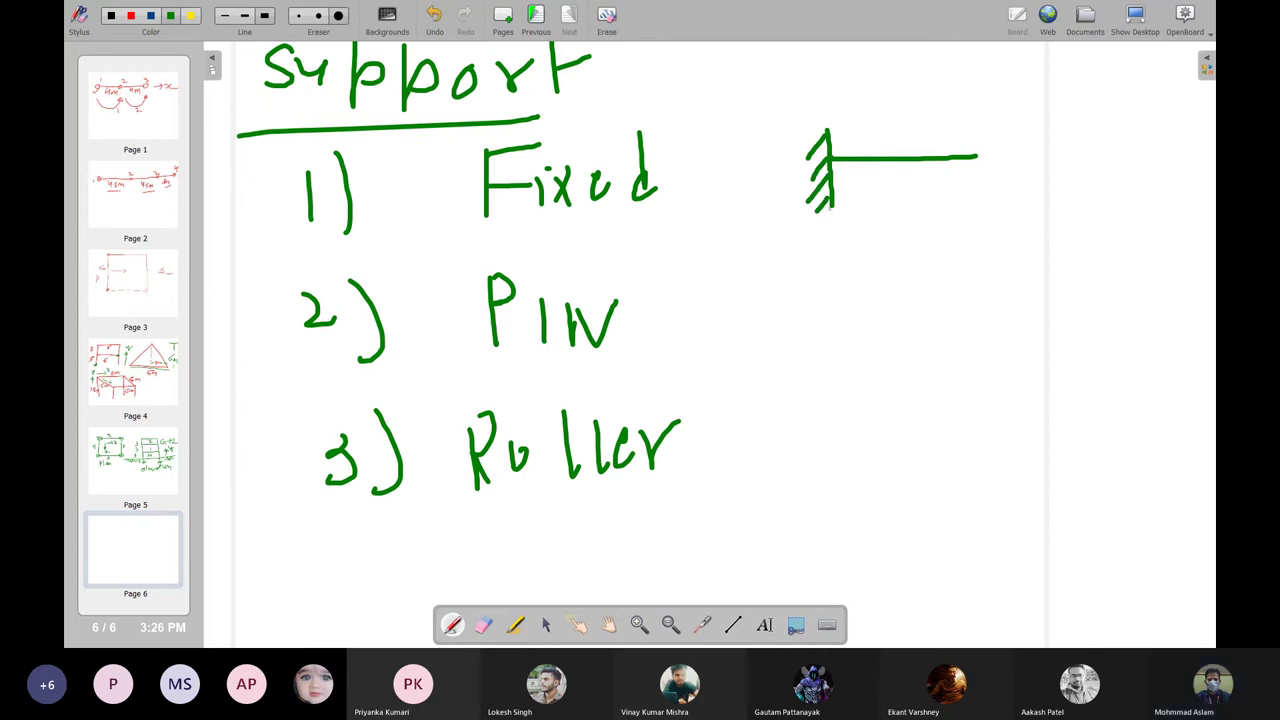
mouse_move(1062, 66)
mouse_down()
mouse_move(1068, 208)
mouse_move(1112, 207)
mouse_move(1026, 232)
mouse_move(1099, 238)
mouse_up()
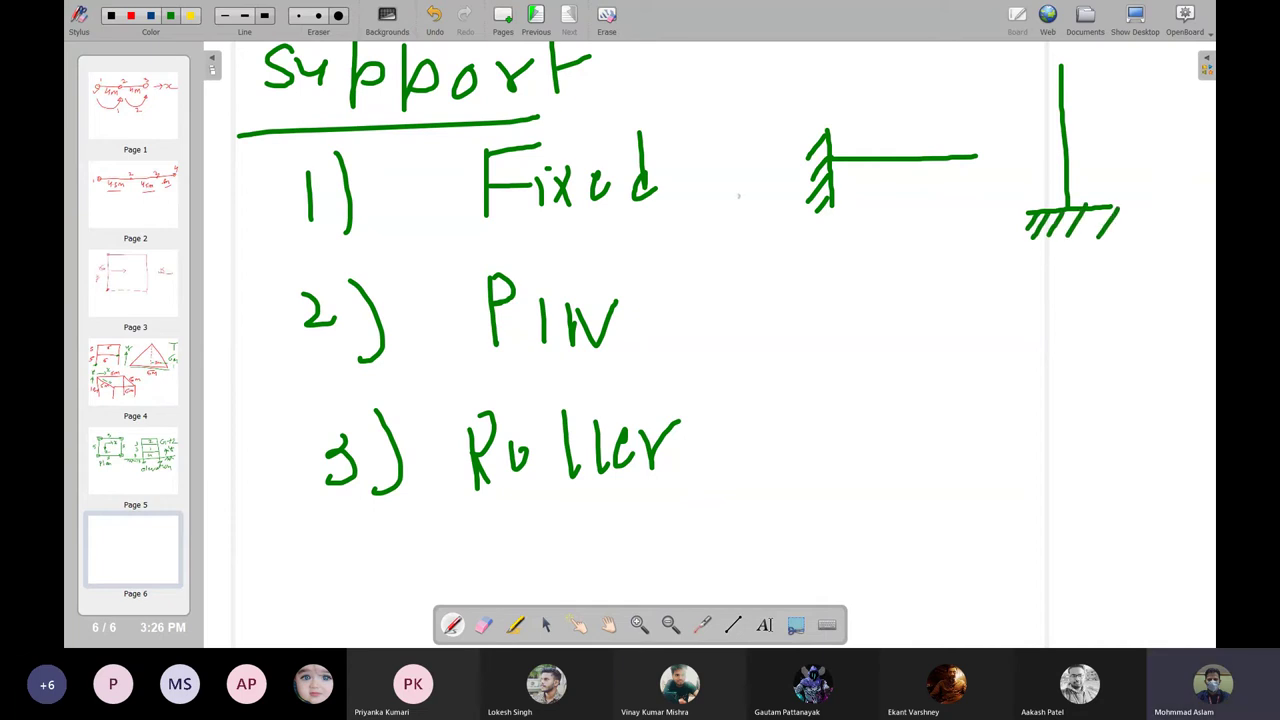
mouse_move(726, 106)
mouse_down()
mouse_move(734, 190)
mouse_move(708, 191)
mouse_move(784, 230)
mouse_move(756, 266)
mouse_move(692, 205)
mouse_move(697, 255)
mouse_up()
mouse_move(779, 194)
mouse_down()
mouse_move(742, 258)
mouse_move(754, 259)
mouse_up()
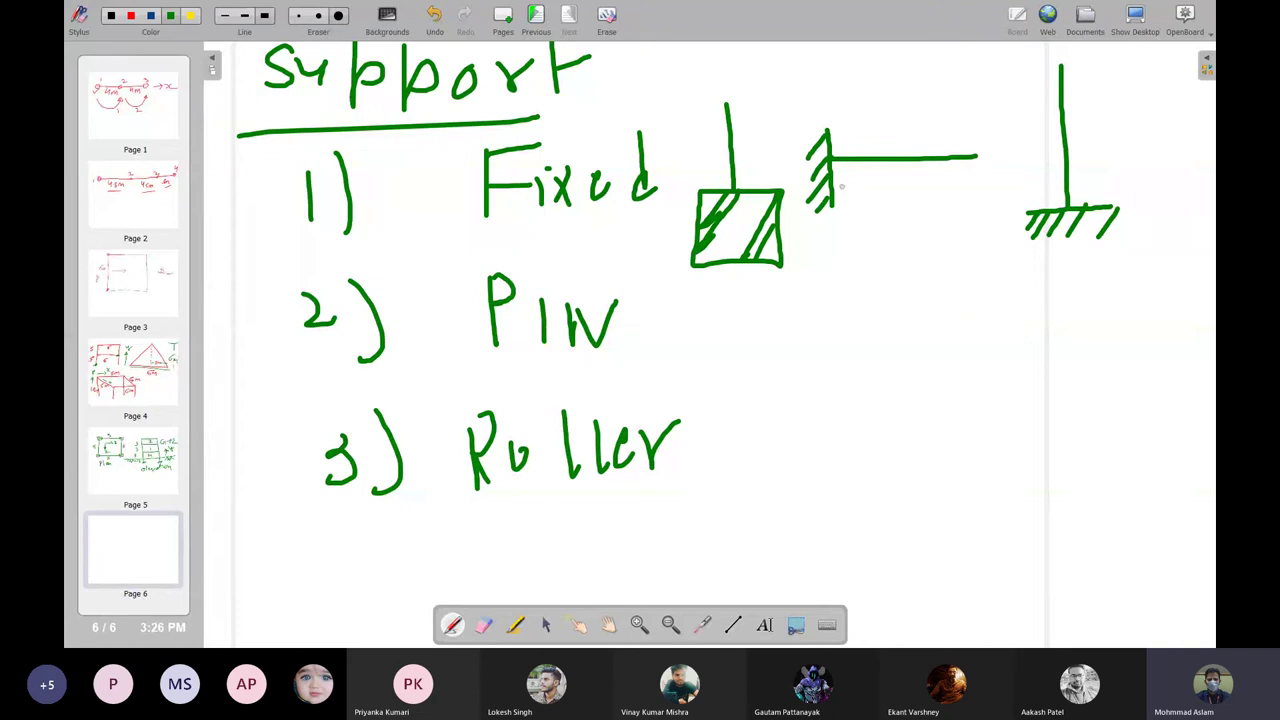
Sketch a box pushed by force F against a hatched wall, then erase it
drag(862, 341, 857, 406)
mouse_move(863, 338)
mouse_down()
mouse_move(914, 398)
mouse_move(866, 404)
mouse_up()
mouse_move(972, 334)
mouse_down()
mouse_move(940, 368)
mouse_move(970, 395)
mouse_move(1040, 358)
mouse_move(1087, 380)
mouse_up()
mouse_move(1088, 326)
mouse_down()
mouse_move(1124, 316)
mouse_move(1122, 348)
mouse_up()
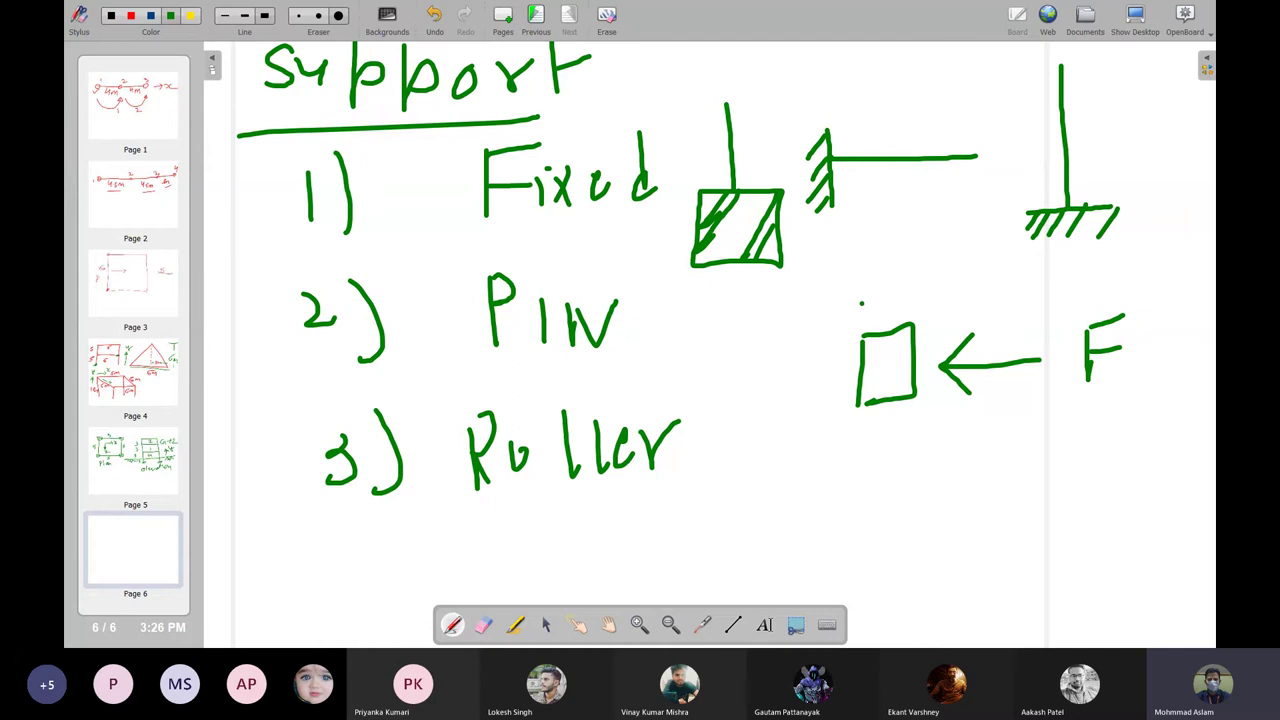
drag(861, 302, 849, 432)
mouse_move(860, 305)
mouse_down()
mouse_move(836, 338)
mouse_move(824, 416)
mouse_up()
drag(844, 410, 811, 461)
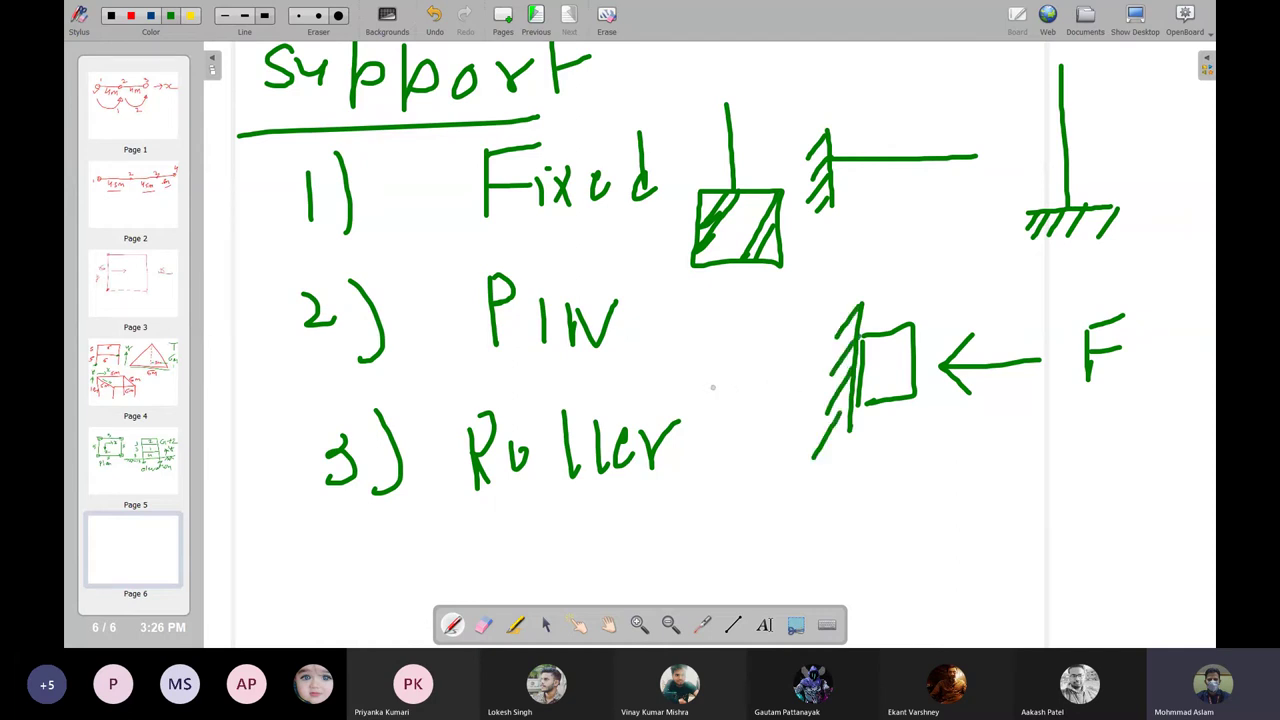
drag(711, 387, 824, 374)
mouse_move(700, 330)
mouse_down()
mouse_move(700, 354)
mouse_move(734, 309)
mouse_move(746, 338)
mouse_up()
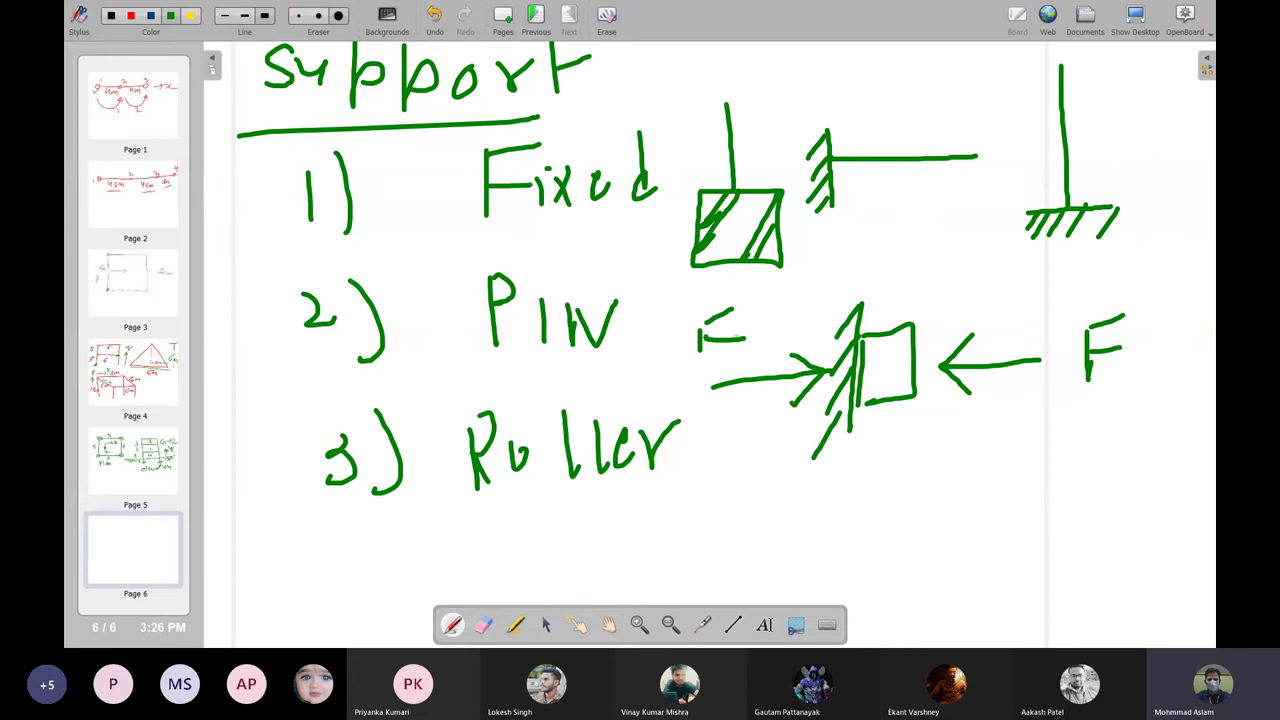
click(339, 15)
mouse_move(693, 255)
mouse_down()
mouse_move(723, 320)
mouse_move(806, 351)
mouse_move(734, 357)
mouse_move(906, 375)
mouse_move(1074, 343)
mouse_move(1083, 386)
mouse_up()
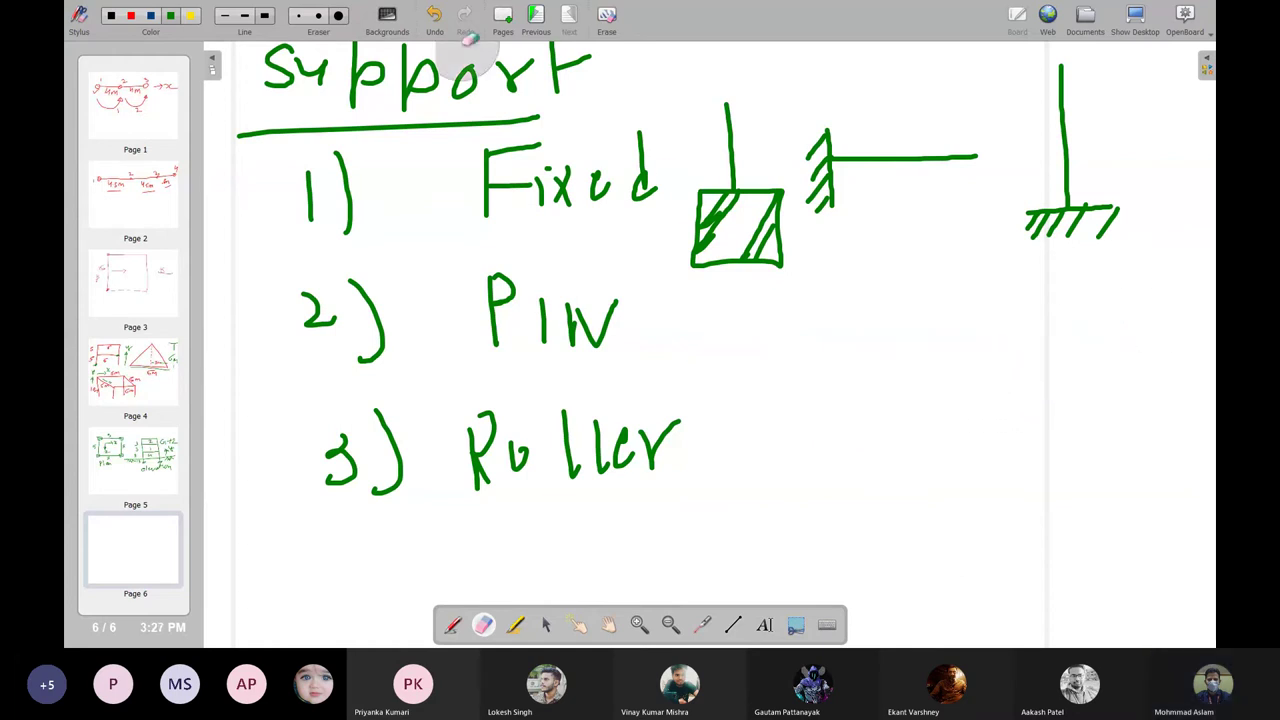
In red ink, draw a support at the cantilever wall with Fx, Fy, Fz reactions and moment arcs
click(264, 15)
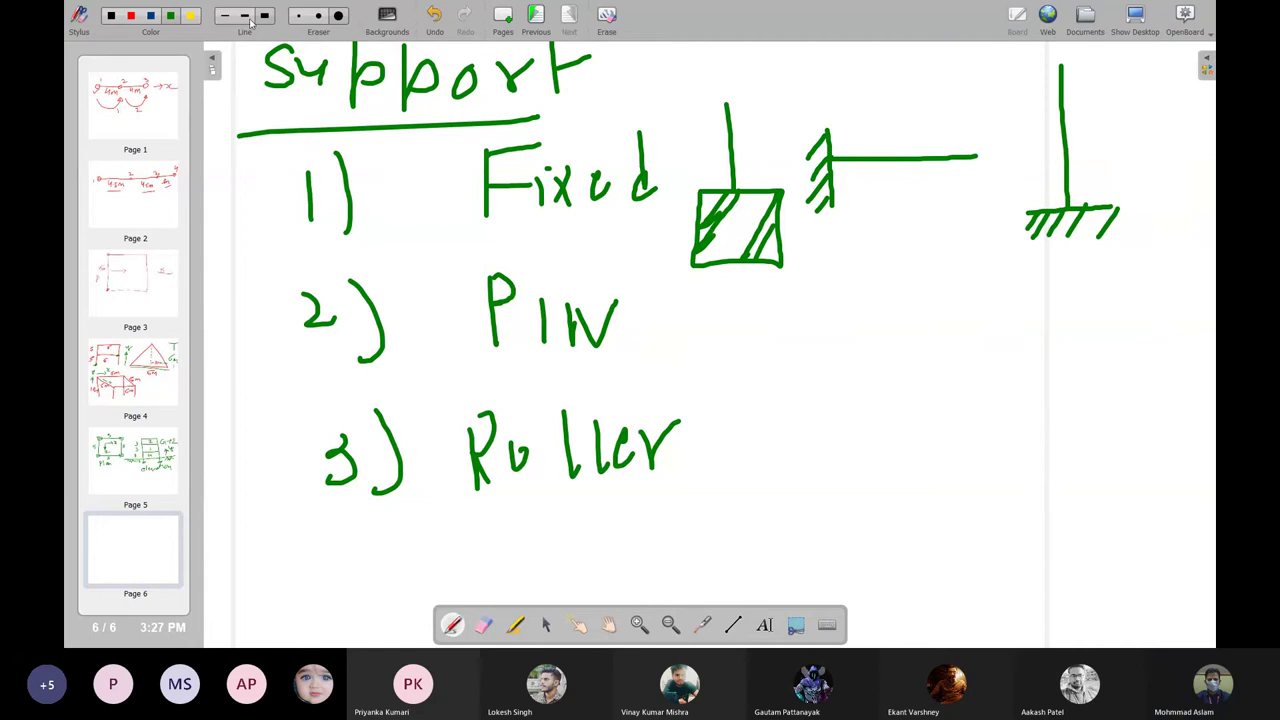
click(130, 16)
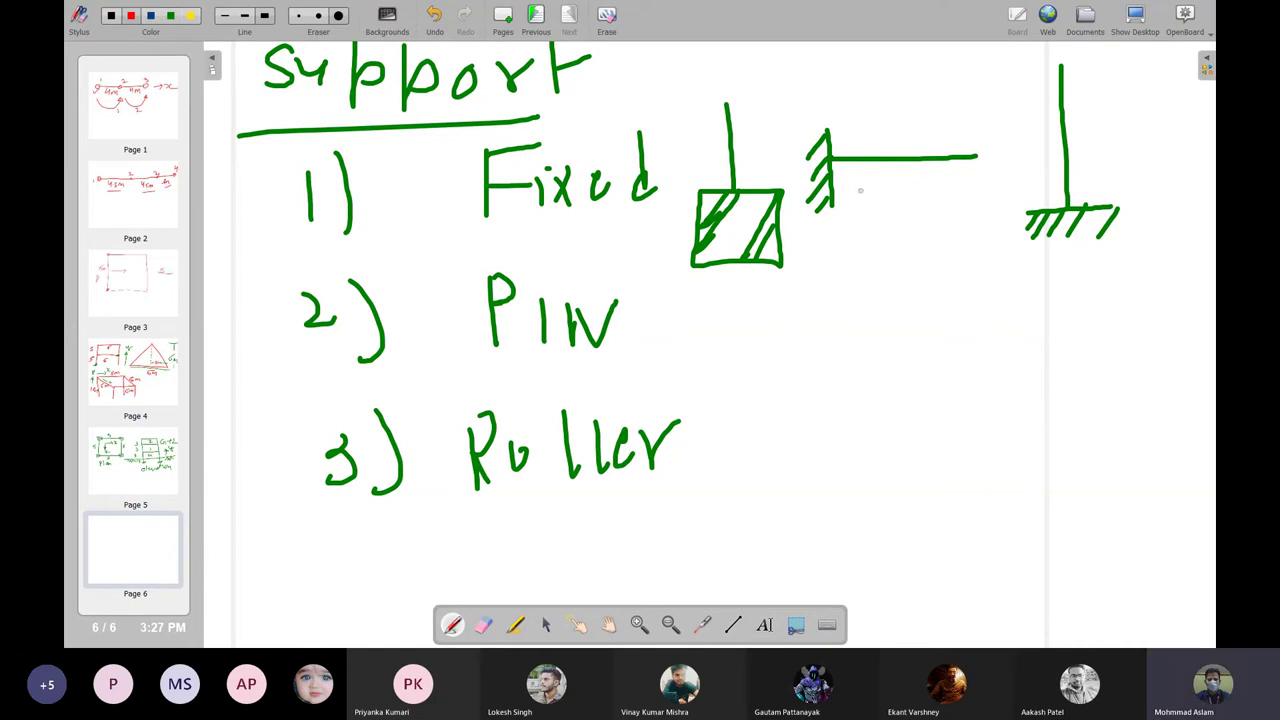
mouse_move(842, 190)
mouse_down()
mouse_move(869, 275)
mouse_move(912, 274)
mouse_move(935, 238)
mouse_move(950, 258)
mouse_up()
drag(952, 252, 958, 270)
mouse_move(700, 160)
mouse_down()
mouse_move(760, 156)
mouse_move(744, 178)
mouse_up()
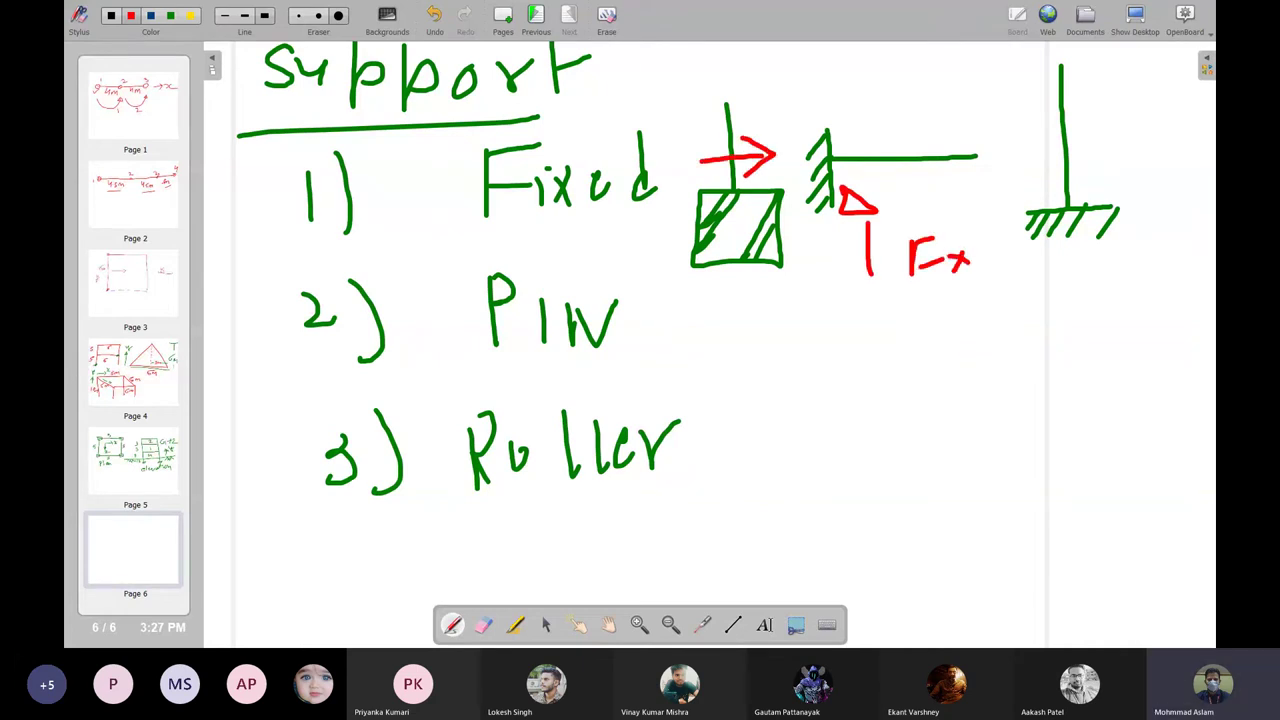
mouse_move(627, 60)
mouse_down()
mouse_move(619, 108)
mouse_move(628, 85)
mouse_move(677, 100)
mouse_up()
drag(692, 82, 672, 118)
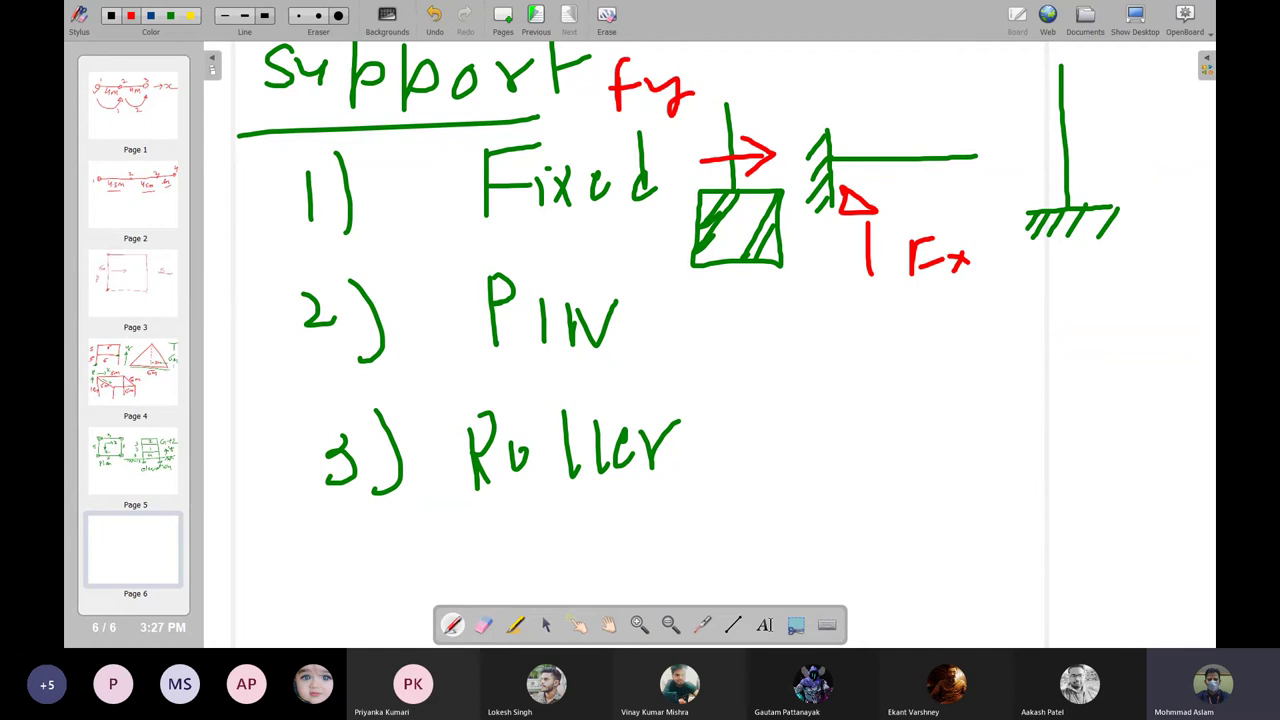
mouse_move(870, 176)
mouse_down()
mouse_move(944, 216)
mouse_move(862, 196)
mouse_move(892, 174)
mouse_move(964, 228)
mouse_move(956, 204)
mouse_move(976, 184)
mouse_move(980, 200)
mouse_move(1018, 214)
mouse_up()
mouse_move(862, 128)
mouse_down()
mouse_move(742, 150)
mouse_move(836, 198)
mouse_move(876, 202)
mouse_up()
drag(836, 180, 858, 210)
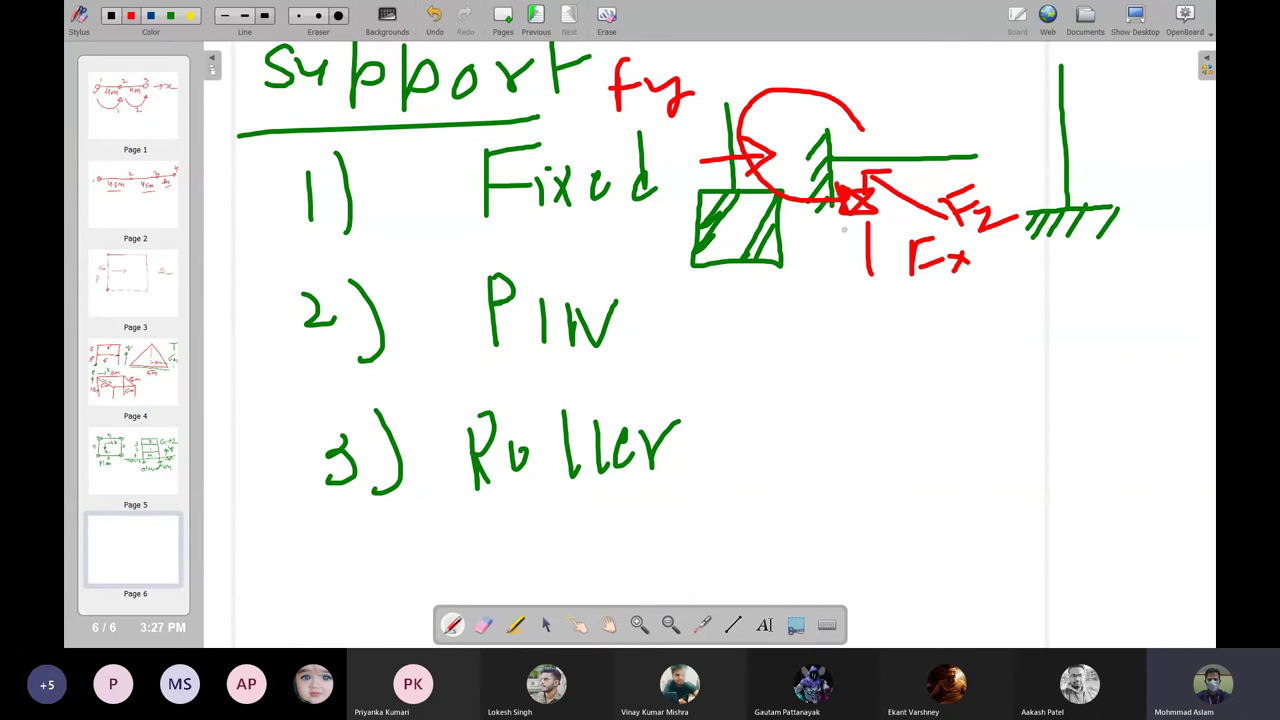
Sketch a roller support with three wheels on hatched ground, plus a tall member on the right
mouse_move(830, 328)
mouse_down()
mouse_move(794, 390)
mouse_move(878, 390)
mouse_move(820, 322)
mouse_move(1006, 309)
mouse_up()
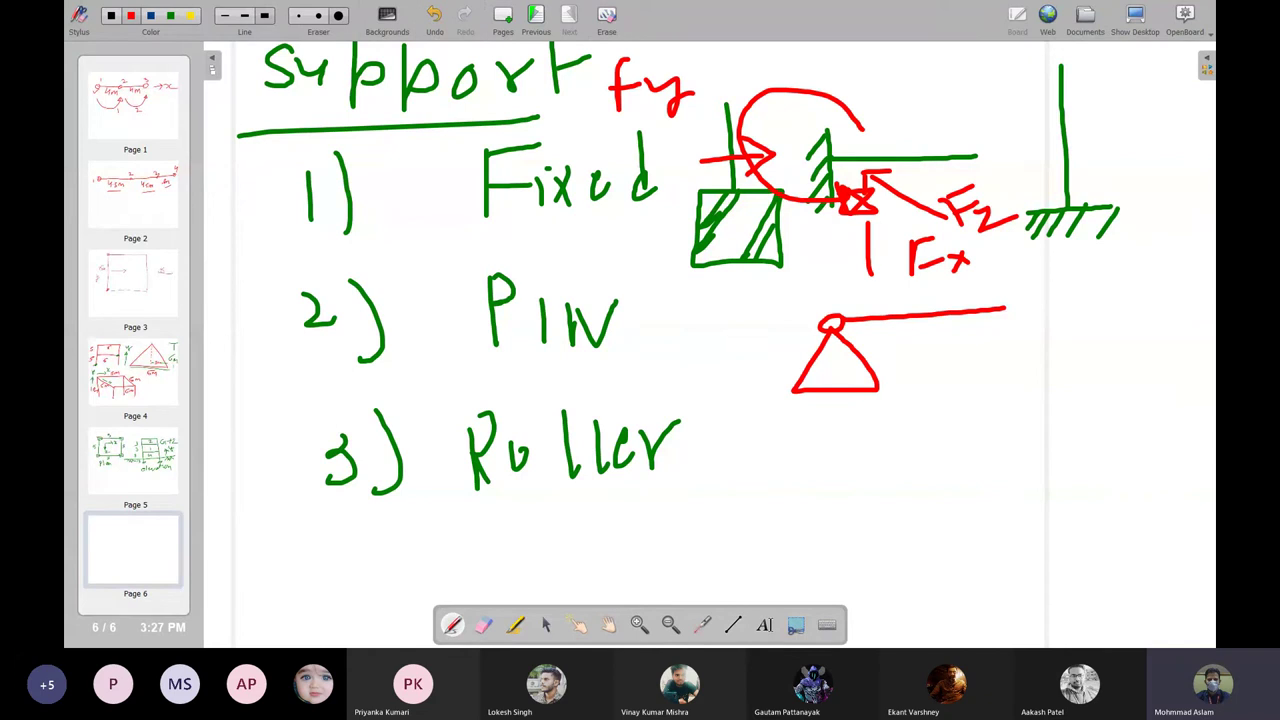
mouse_move(930, 394)
mouse_down()
mouse_move(921, 450)
mouse_move(995, 456)
mouse_up()
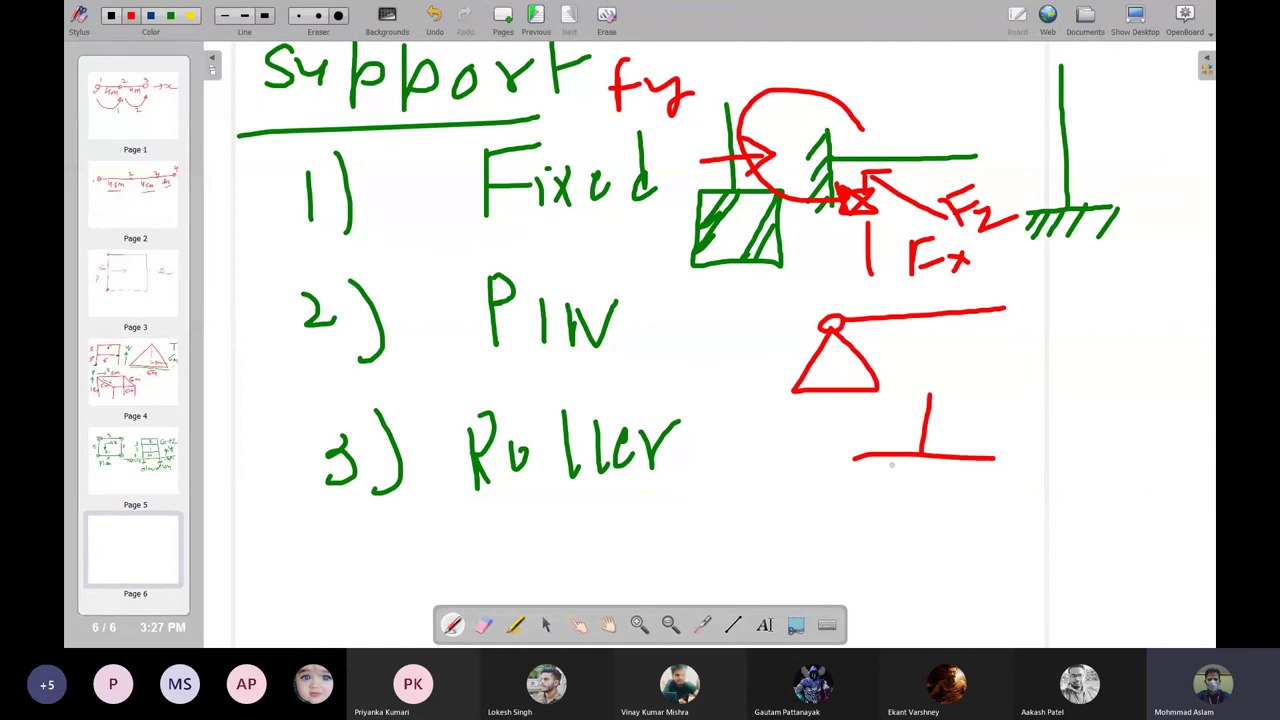
mouse_move(888, 456)
mouse_down()
mouse_move(920, 458)
mouse_move(956, 488)
mouse_move(966, 458)
mouse_up()
mouse_move(856, 488)
mouse_down()
mouse_move(1000, 491)
mouse_move(834, 508)
mouse_up()
drag(918, 497, 878, 514)
drag(956, 495, 920, 526)
mouse_move(1120, 330)
mouse_down()
mouse_move(1106, 450)
mouse_move(1060, 540)
mouse_move(1150, 548)
mouse_move(1106, 450)
mouse_up()
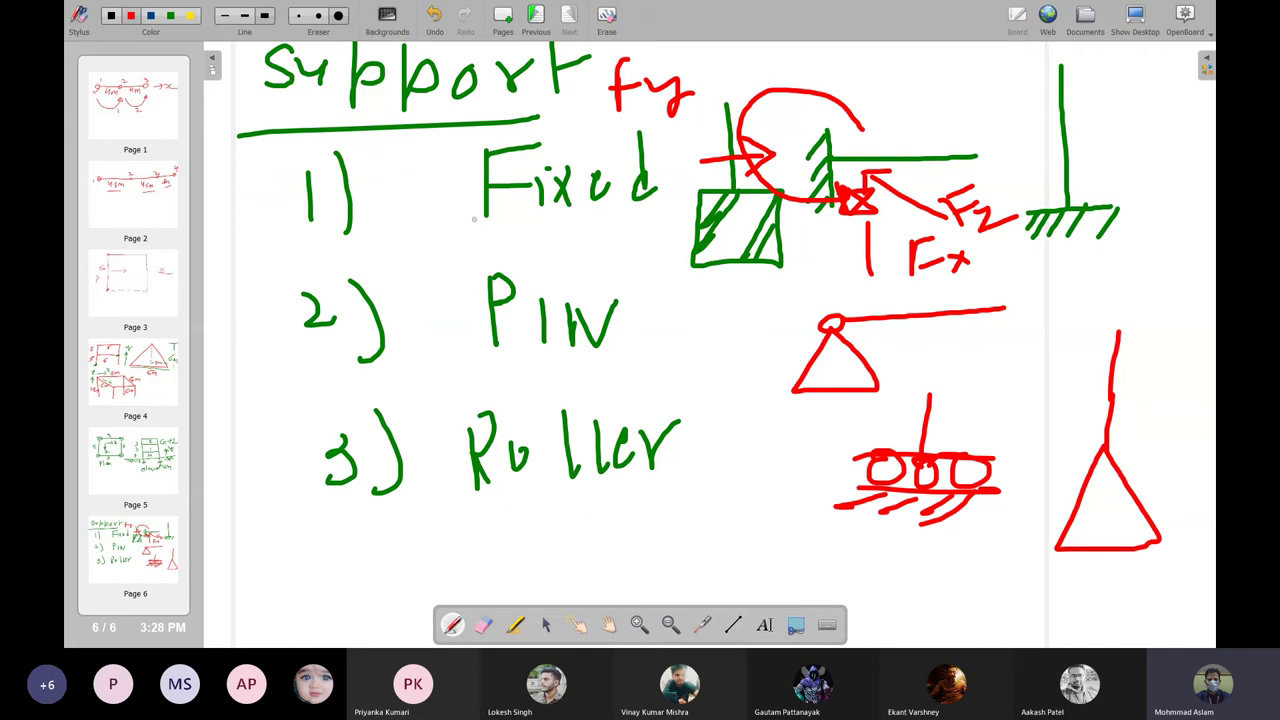
Underline the words Fixed, Pin and Roller
drag(474, 218, 757, 200)
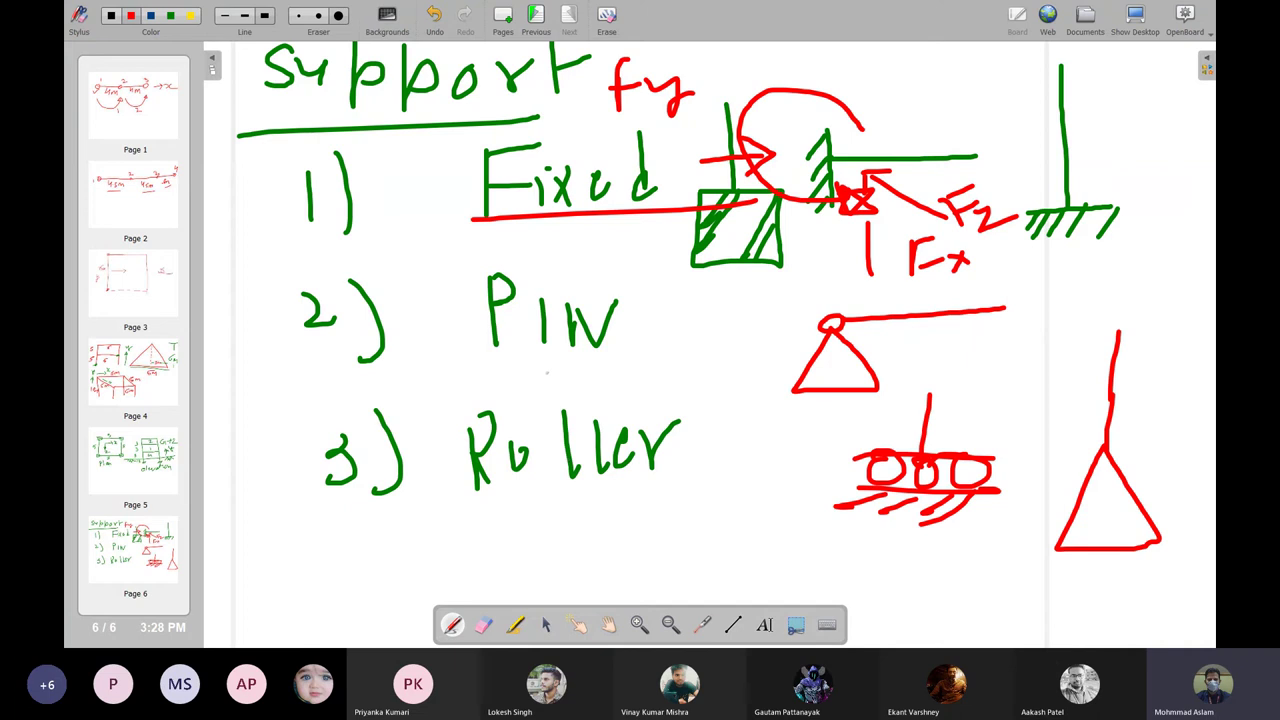
drag(450, 354, 686, 338)
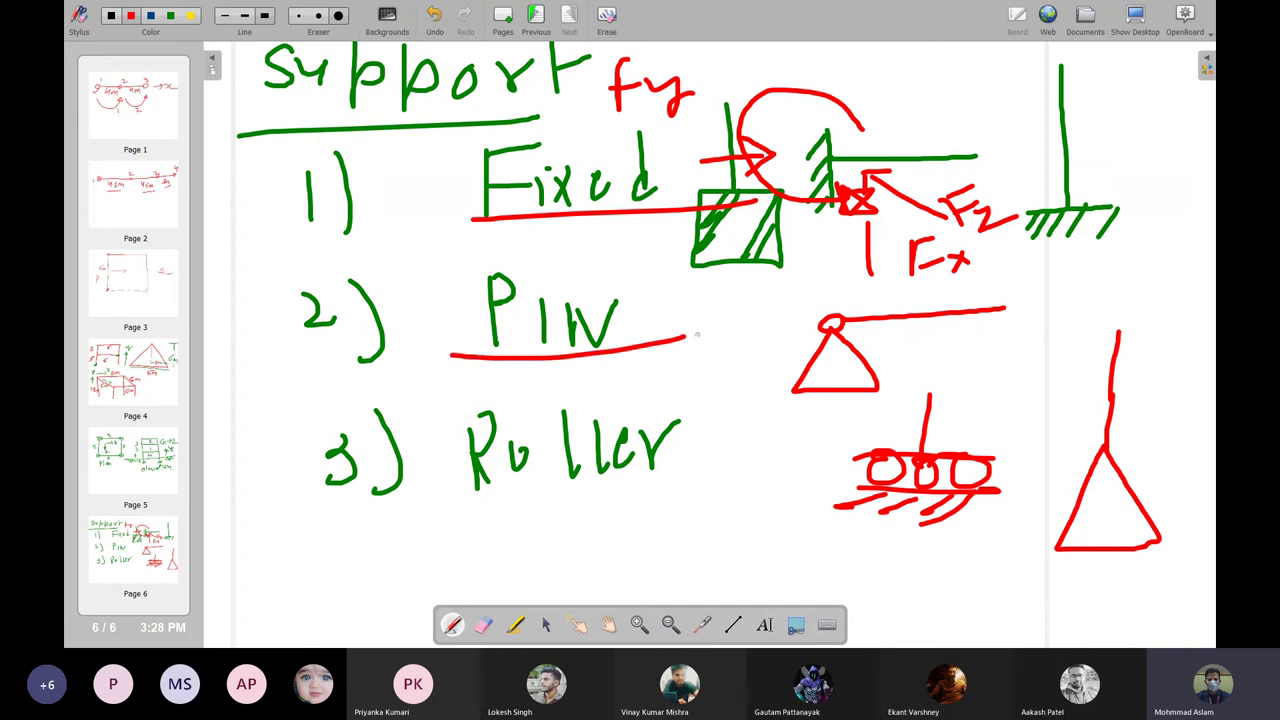
drag(430, 497, 778, 483)
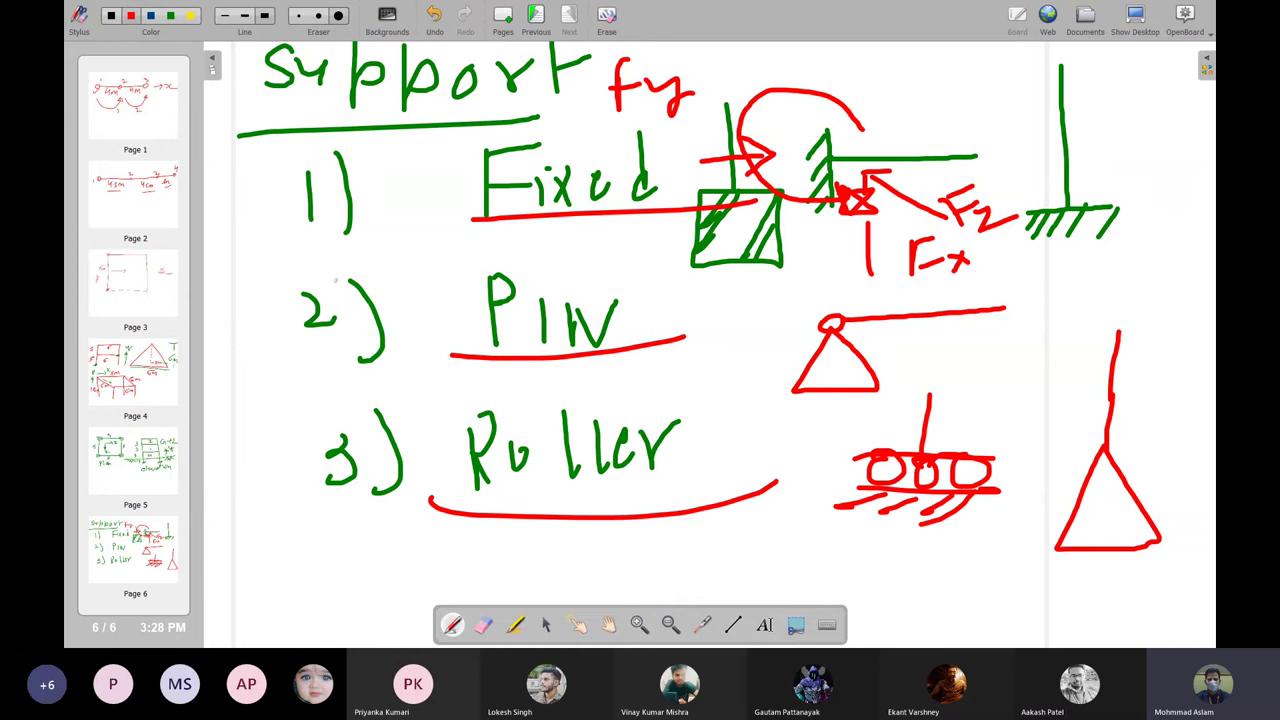
Mark Fixed with a red arrow, then return to the desktop showing STAAD.Pro
drag(290, 248, 464, 204)
mouse_move(380, 185)
mouse_down()
mouse_move(480, 195)
mouse_move(452, 236)
mouse_up()
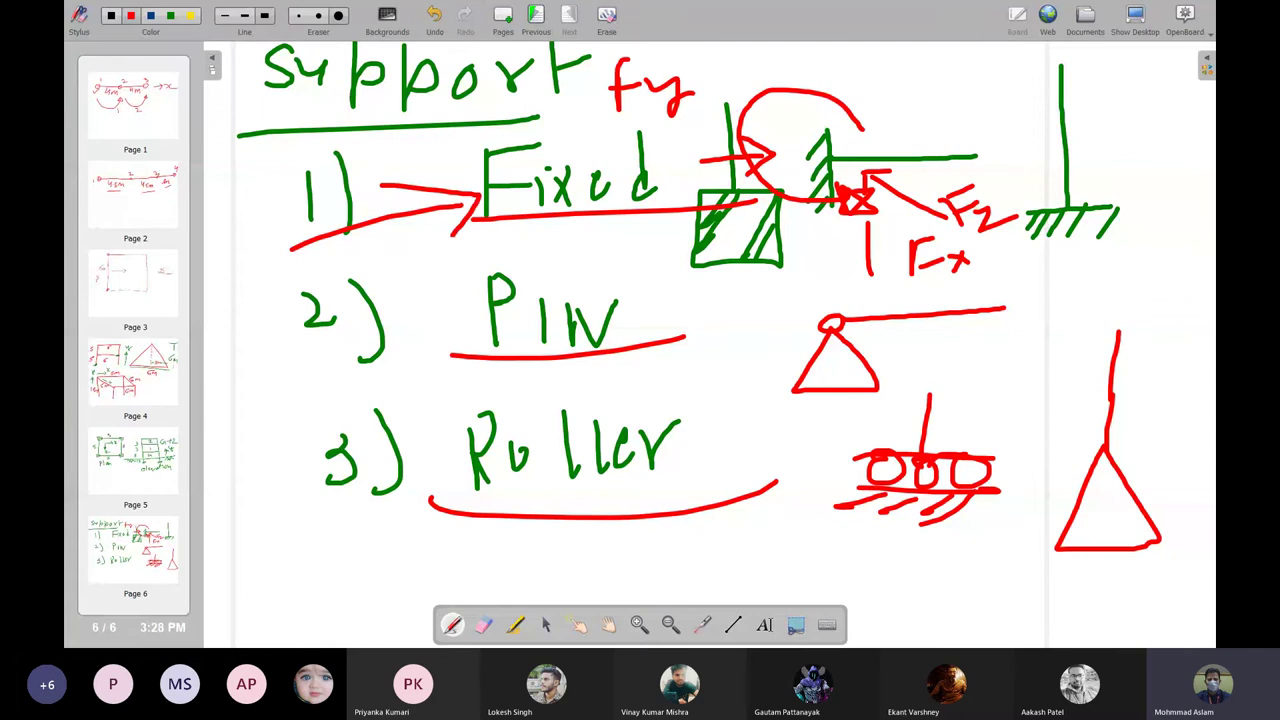
drag(380, 188, 452, 228)
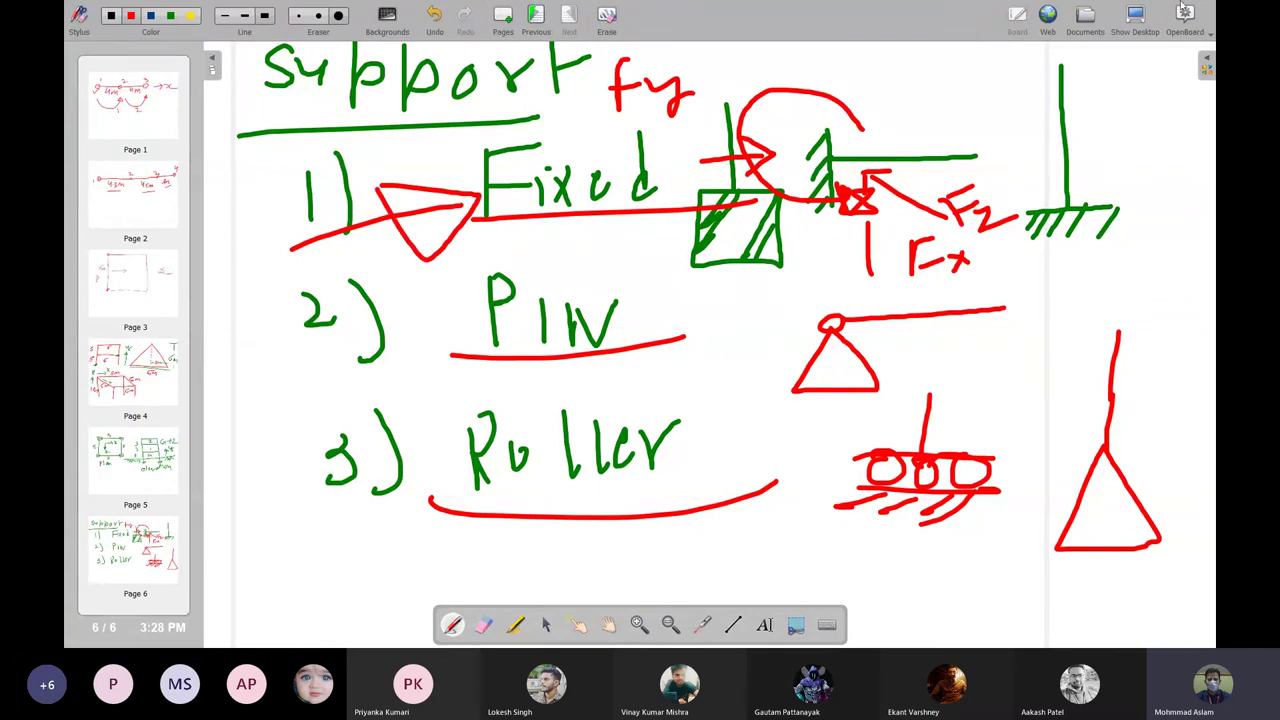
click(1135, 14)
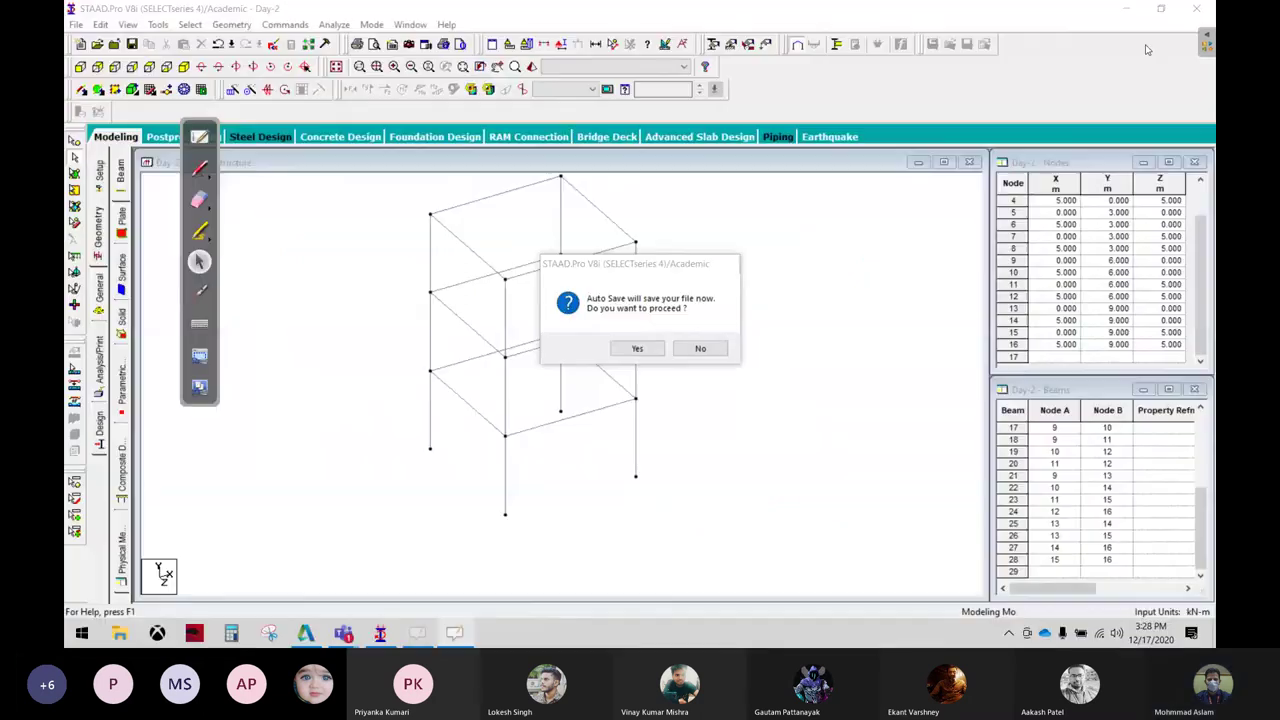
Accept Auto Save, circle the base node in red ink and select it, then open Windows search
click(645, 344)
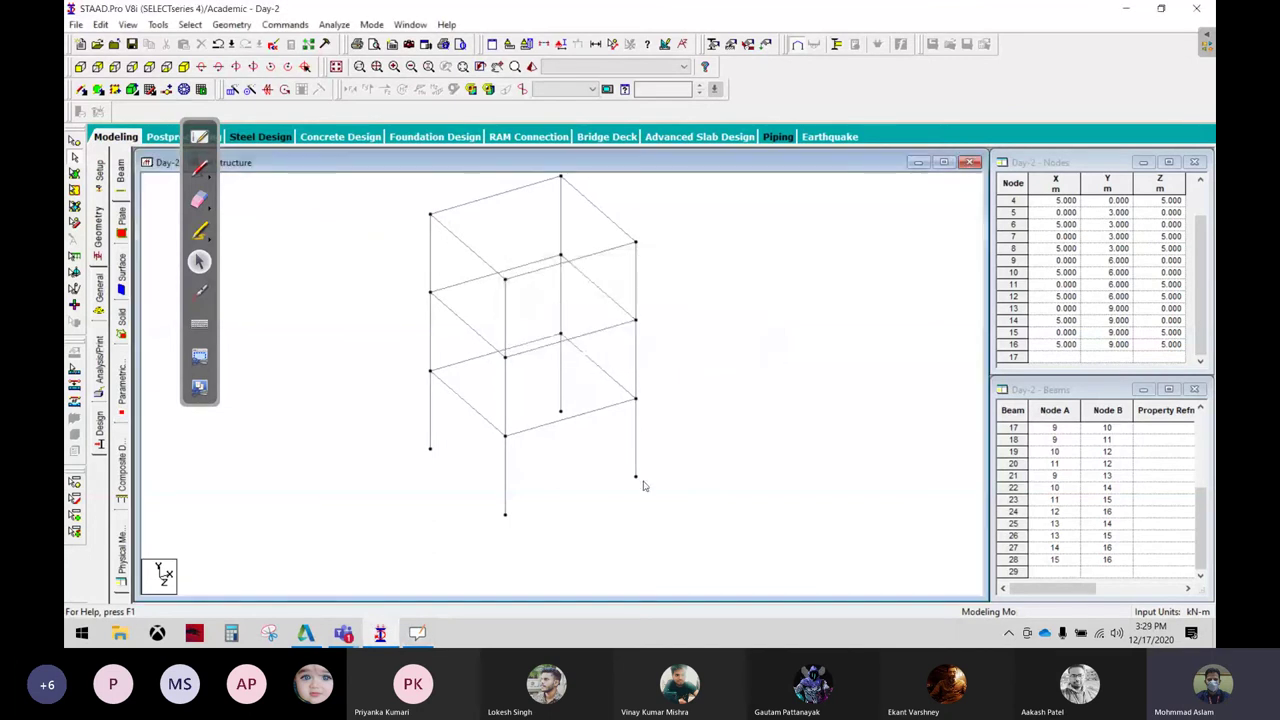
click(636, 484)
click(199, 168)
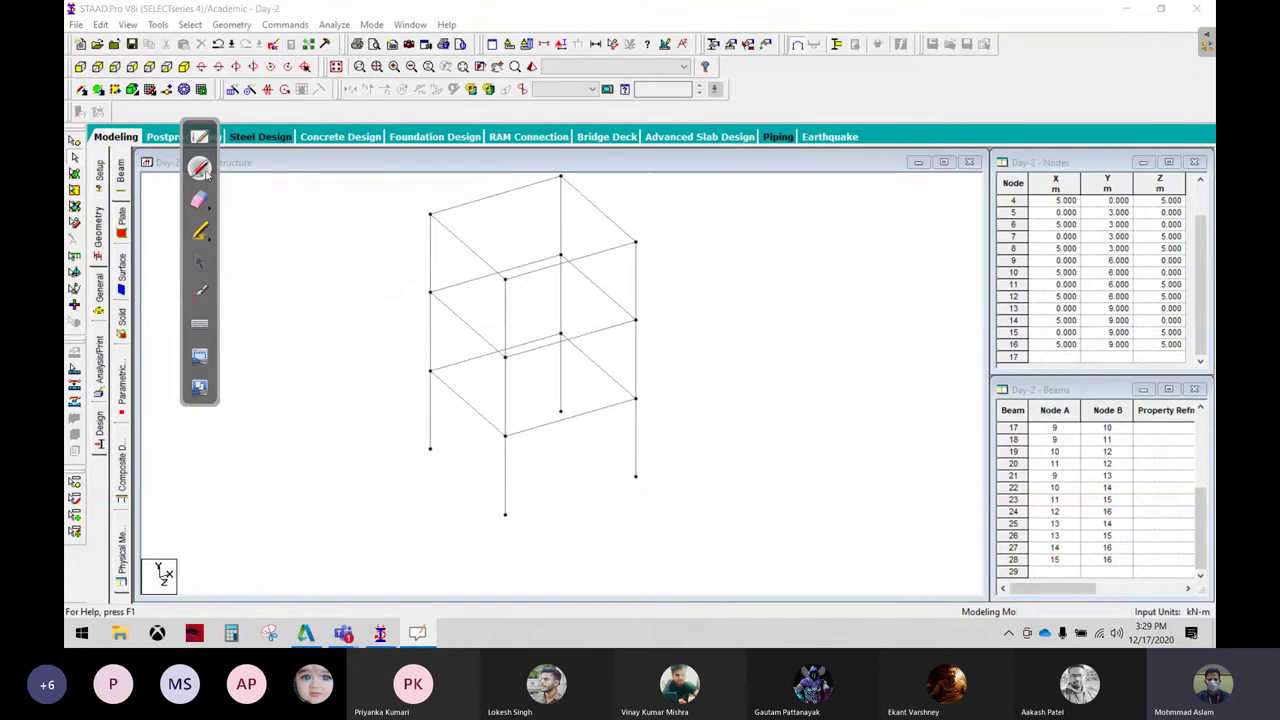
drag(510, 498, 452, 487)
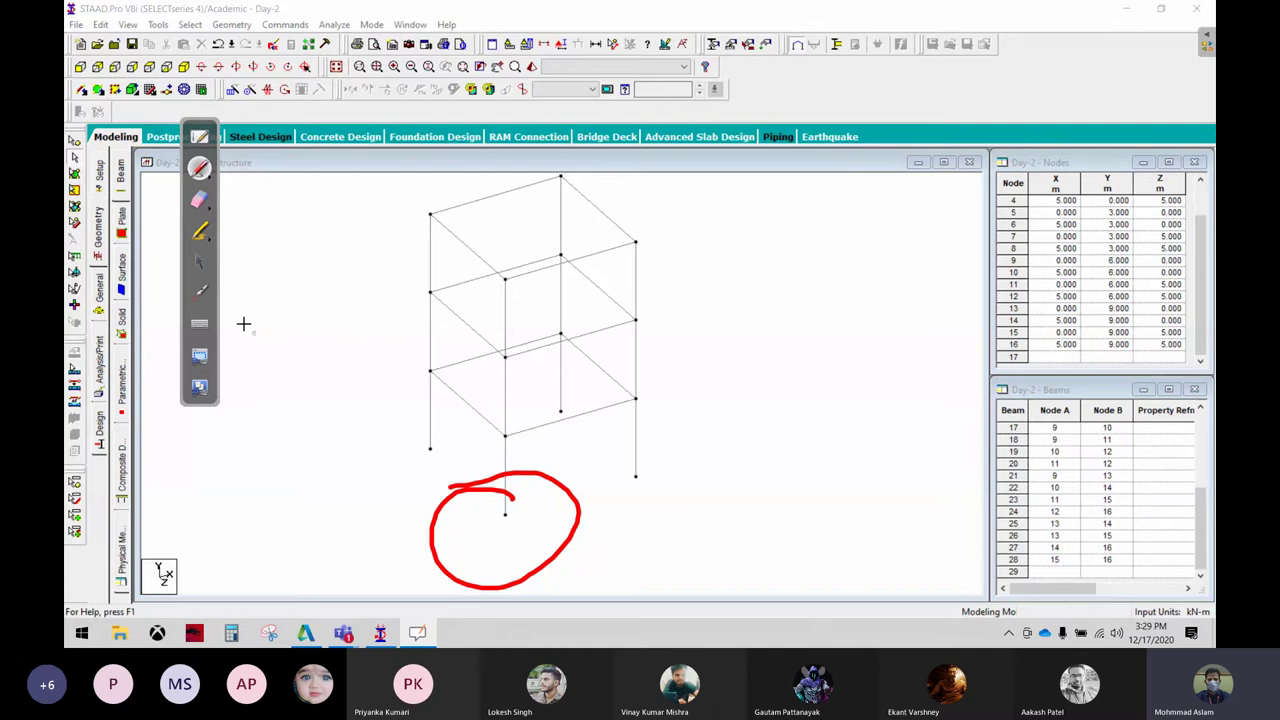
click(199, 261)
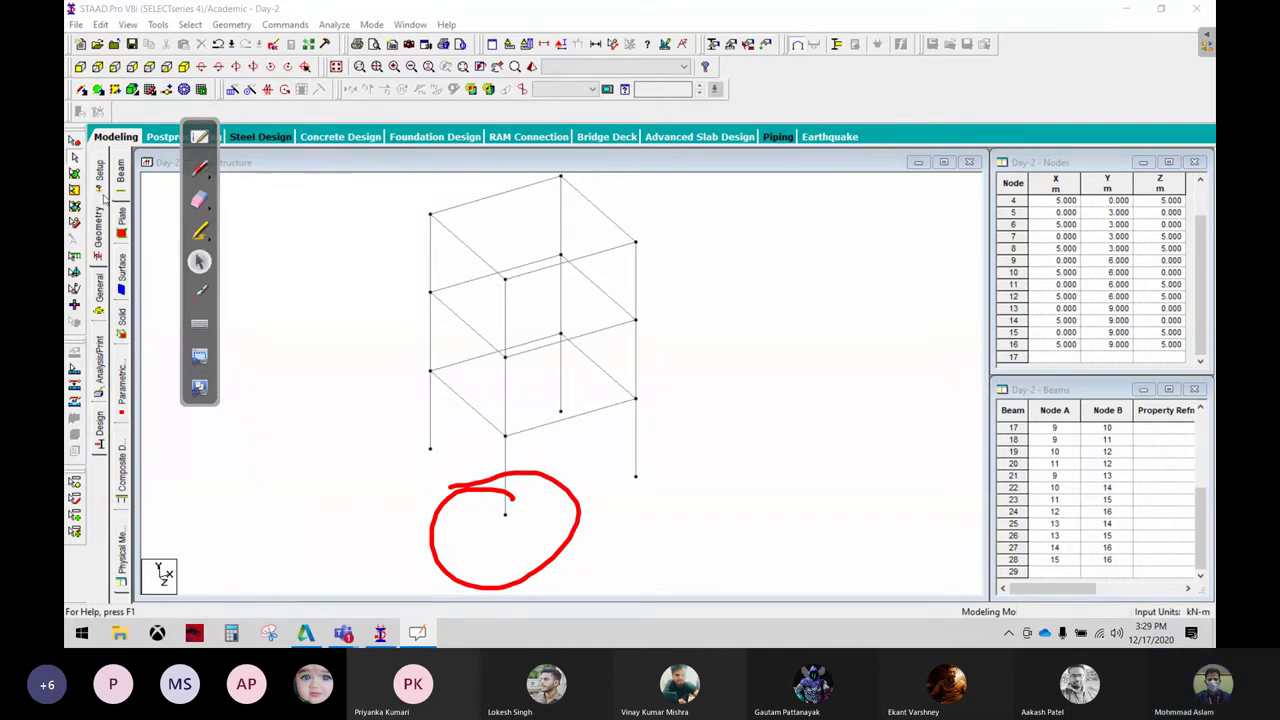
click(505, 514)
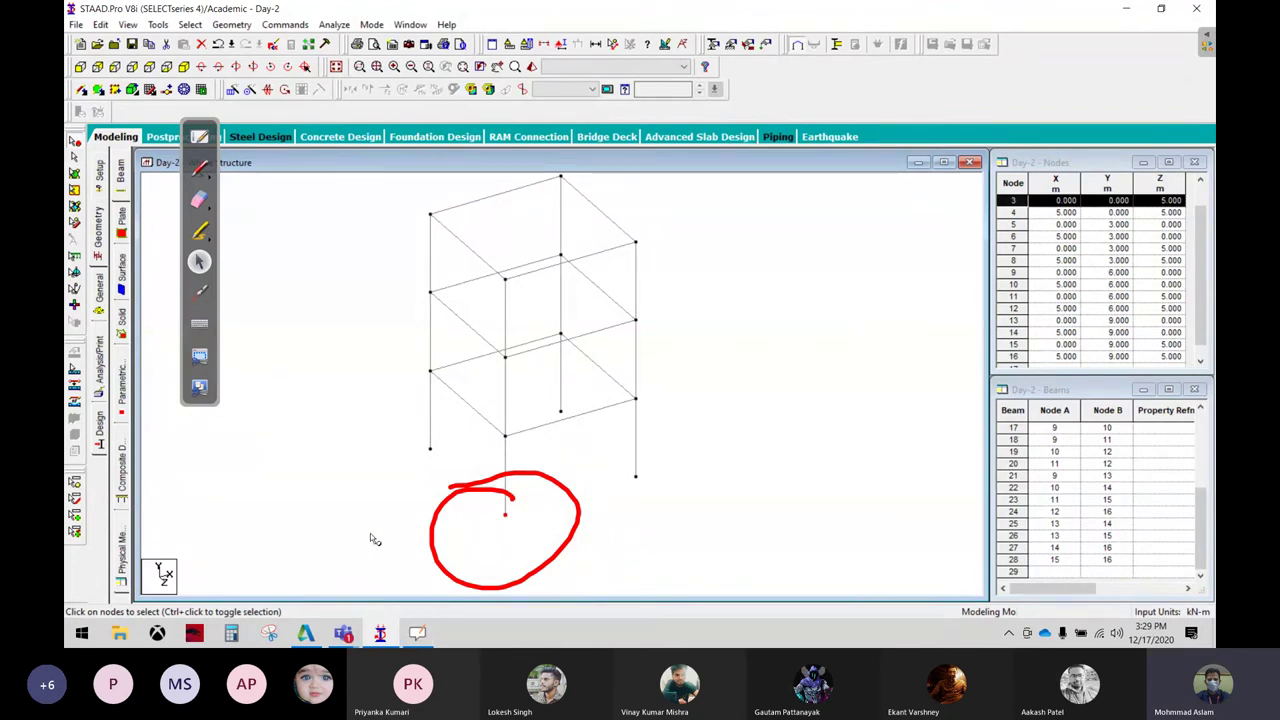
key(super)
Launch Magnifier at 200% and tick the Geometry and General stages in red
text(ma)
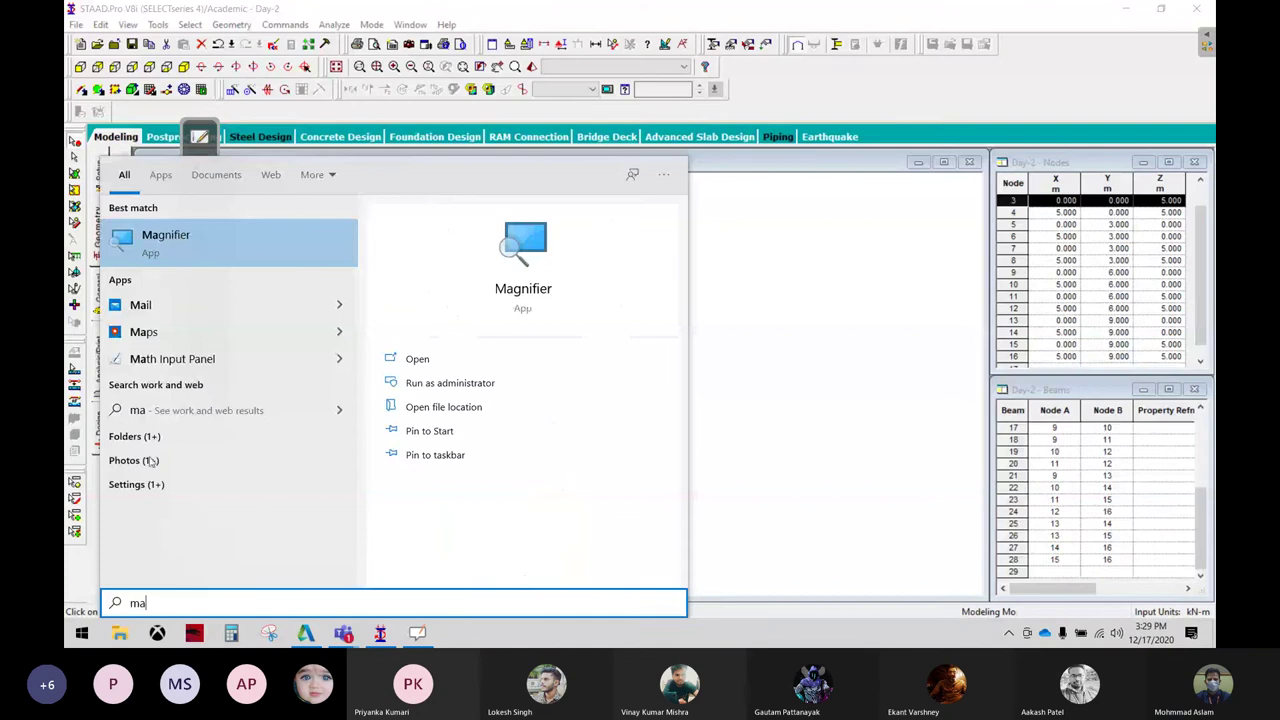
click(165, 240)
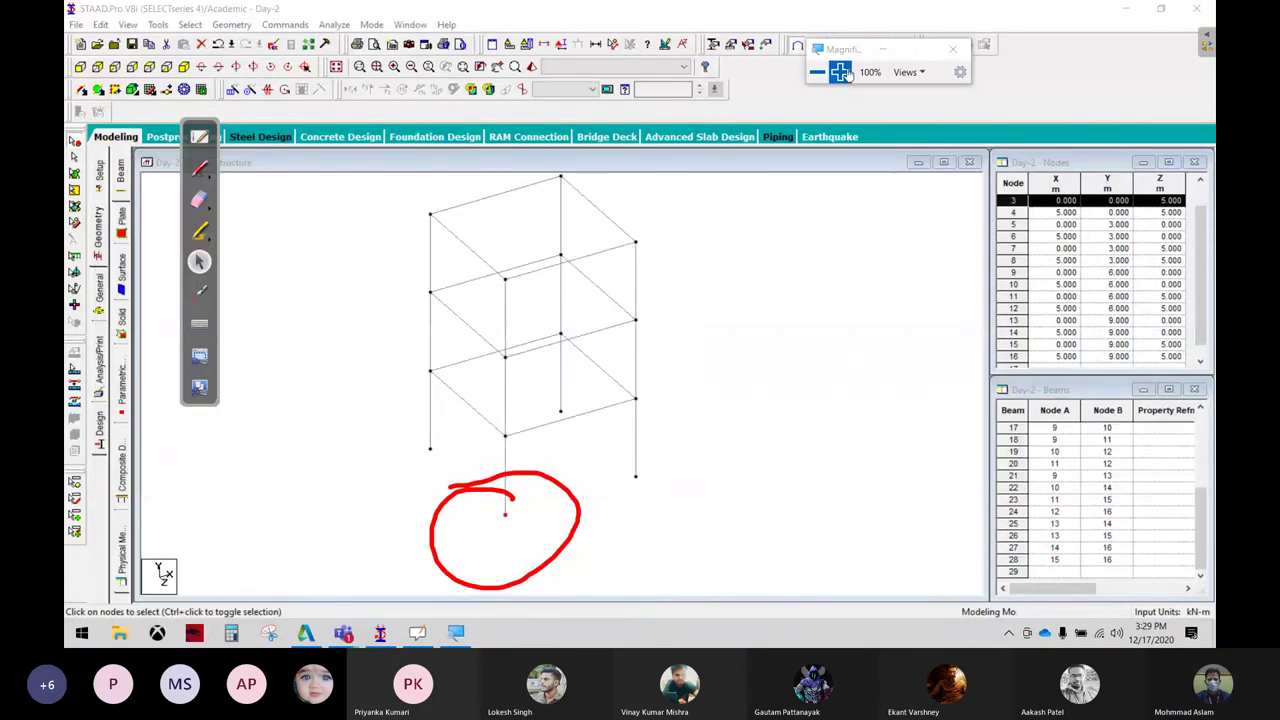
click(840, 72)
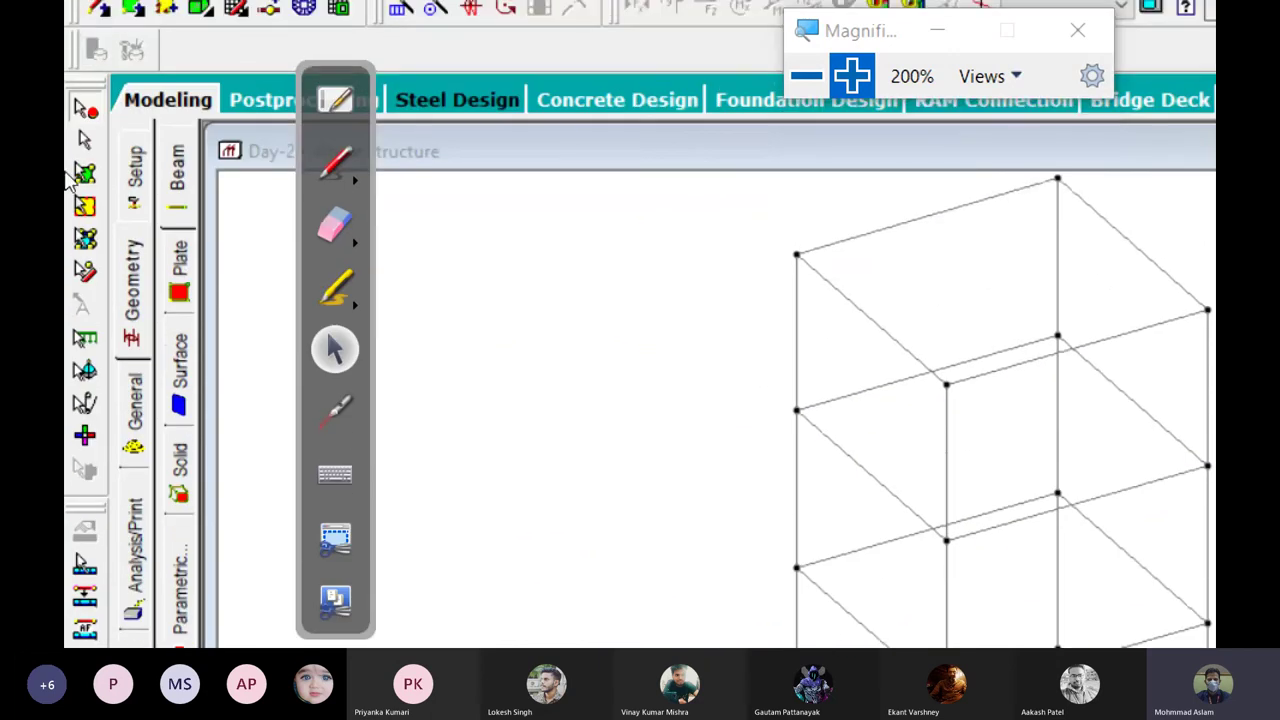
click(336, 186)
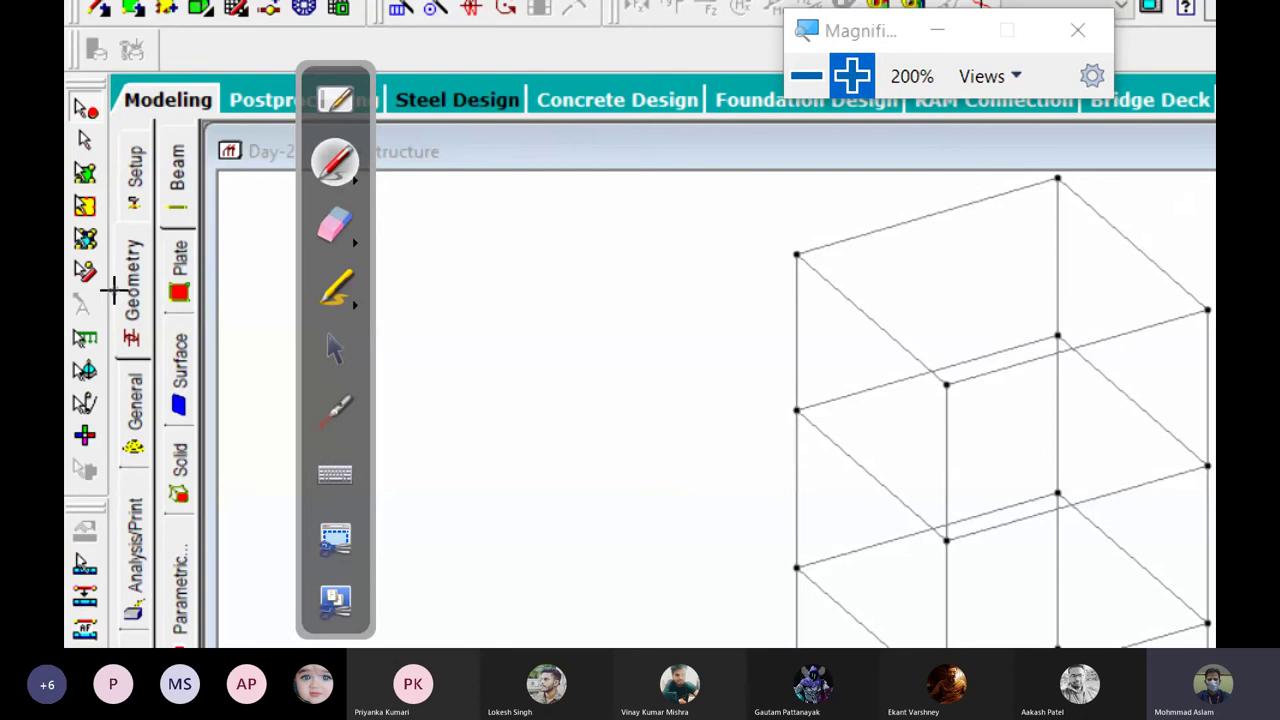
drag(124, 272, 140, 260)
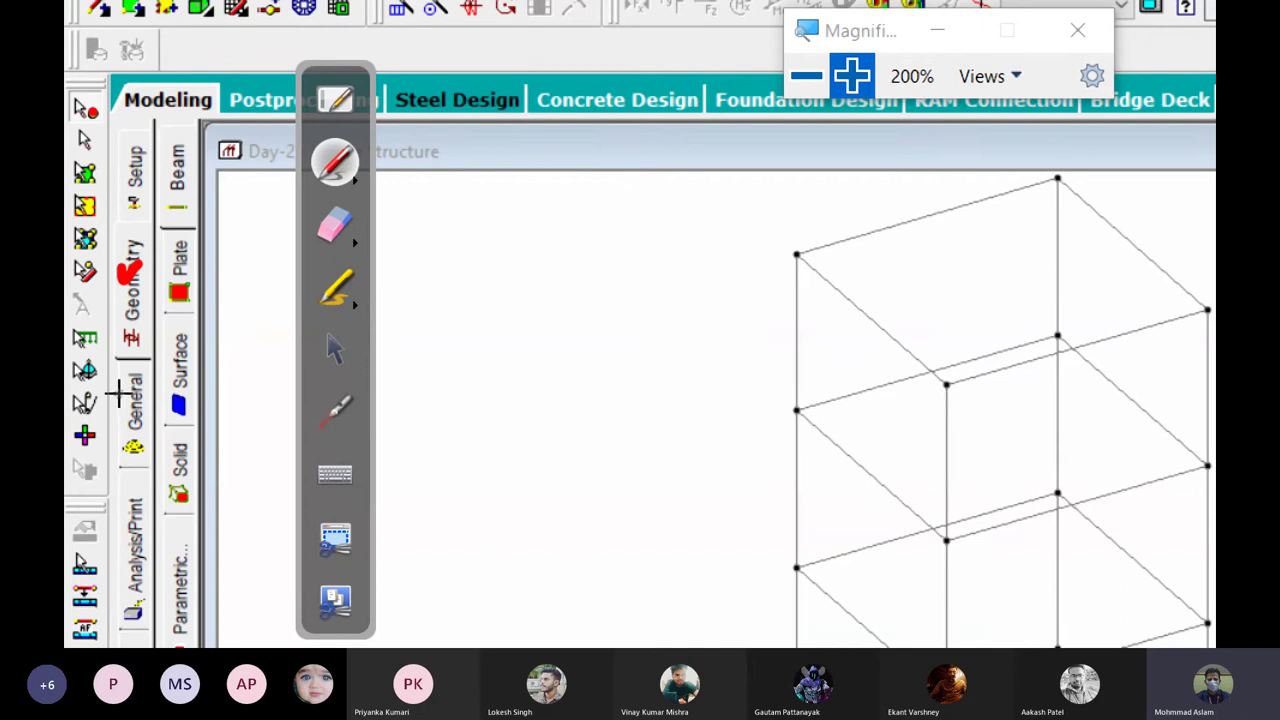
drag(118, 393, 152, 380)
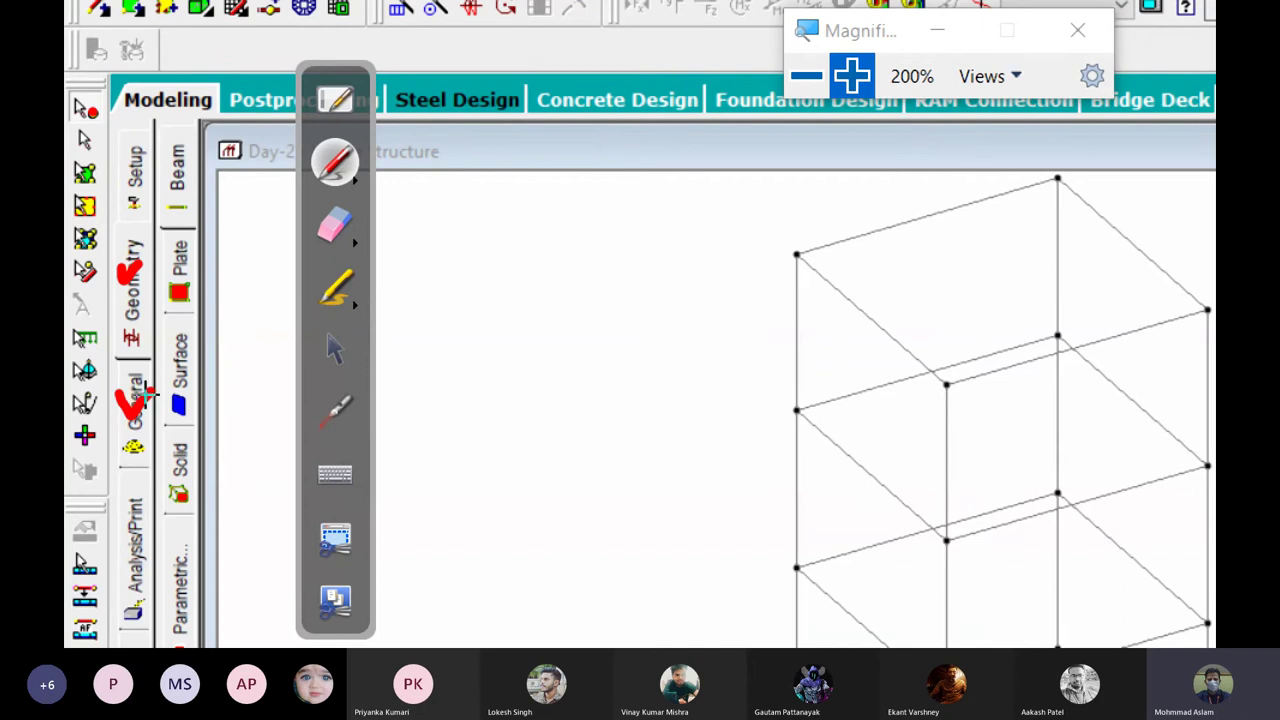
Browse the General, Geometry and Analysis/Print pages, closing analysis commands, and return to General
click(334, 364)
click(138, 392)
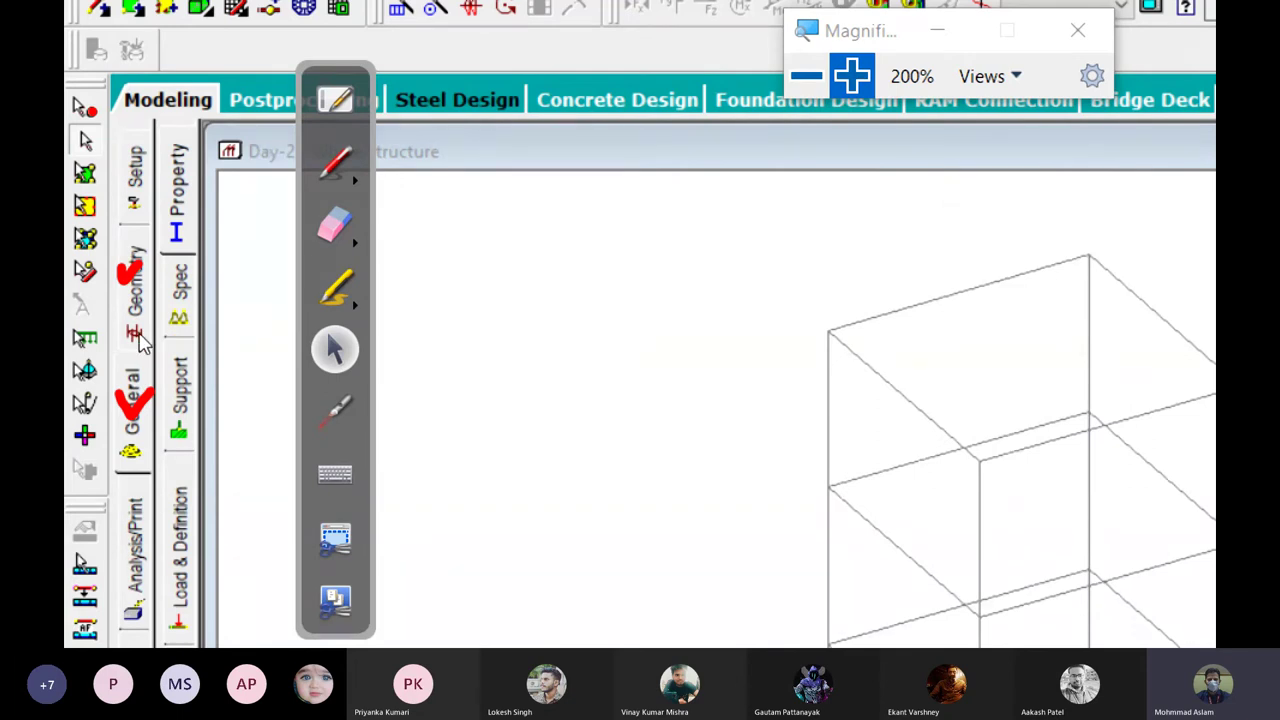
click(138, 322)
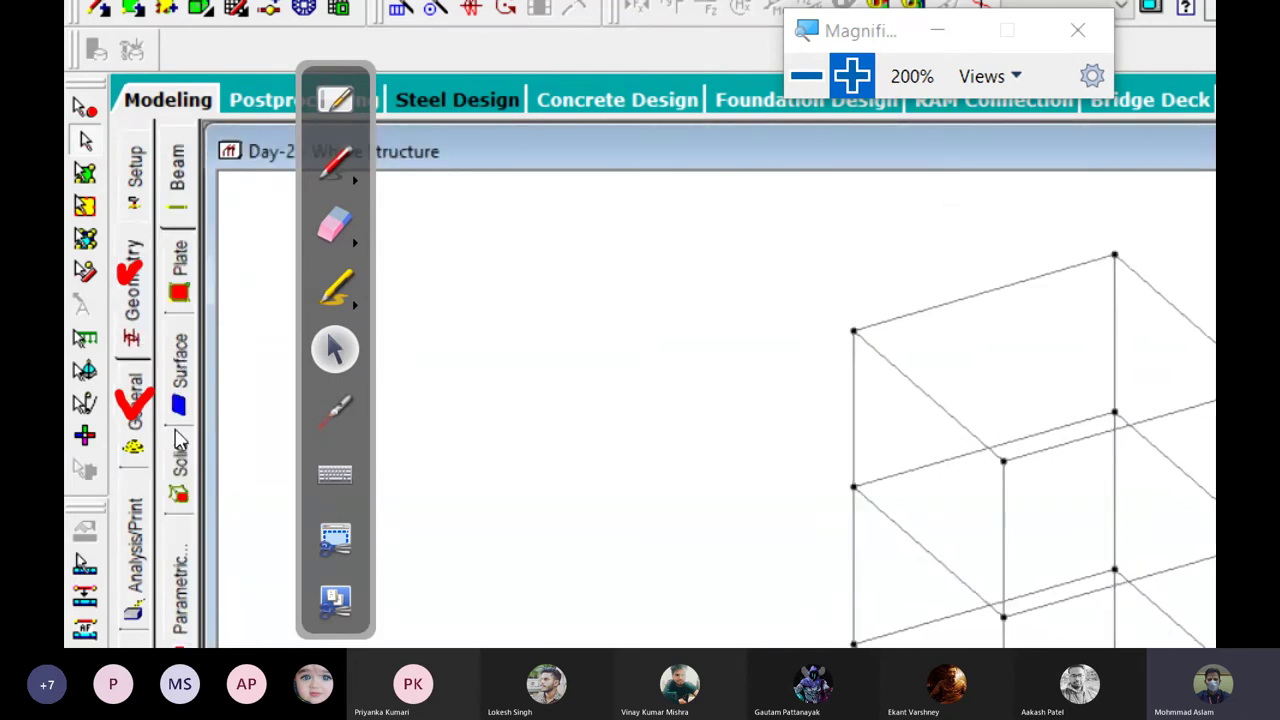
click(148, 528)
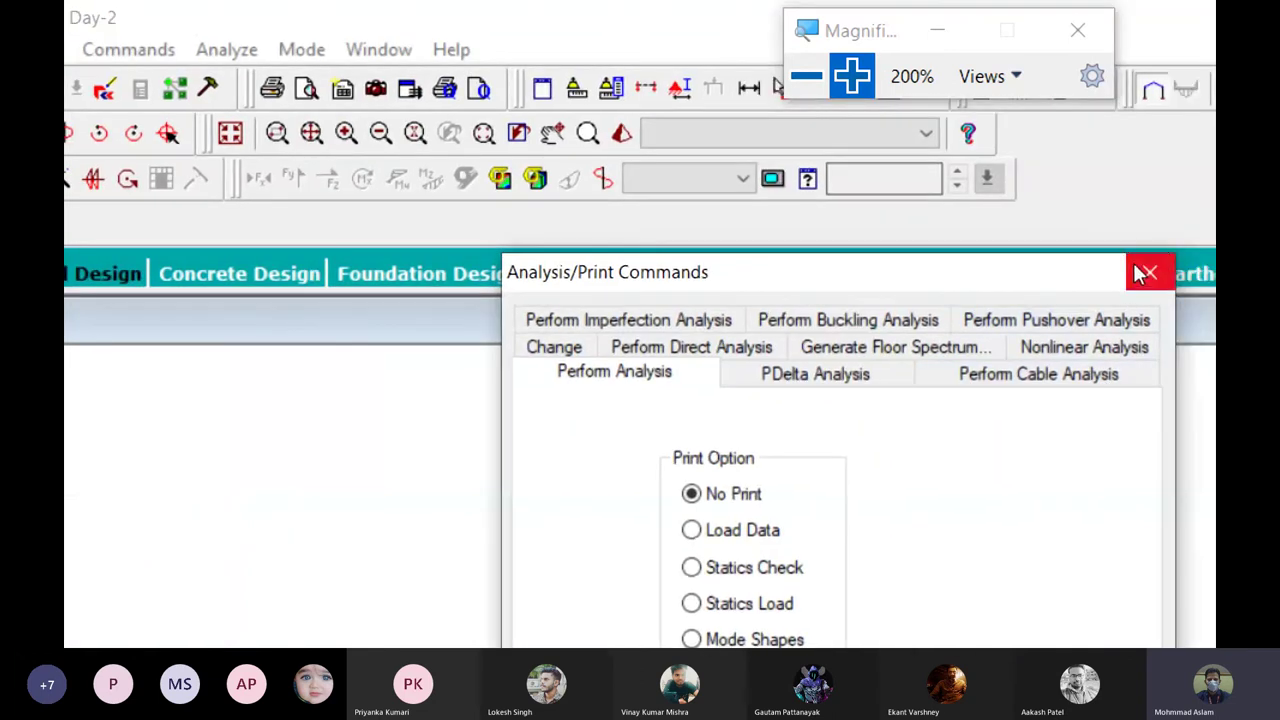
click(1143, 271)
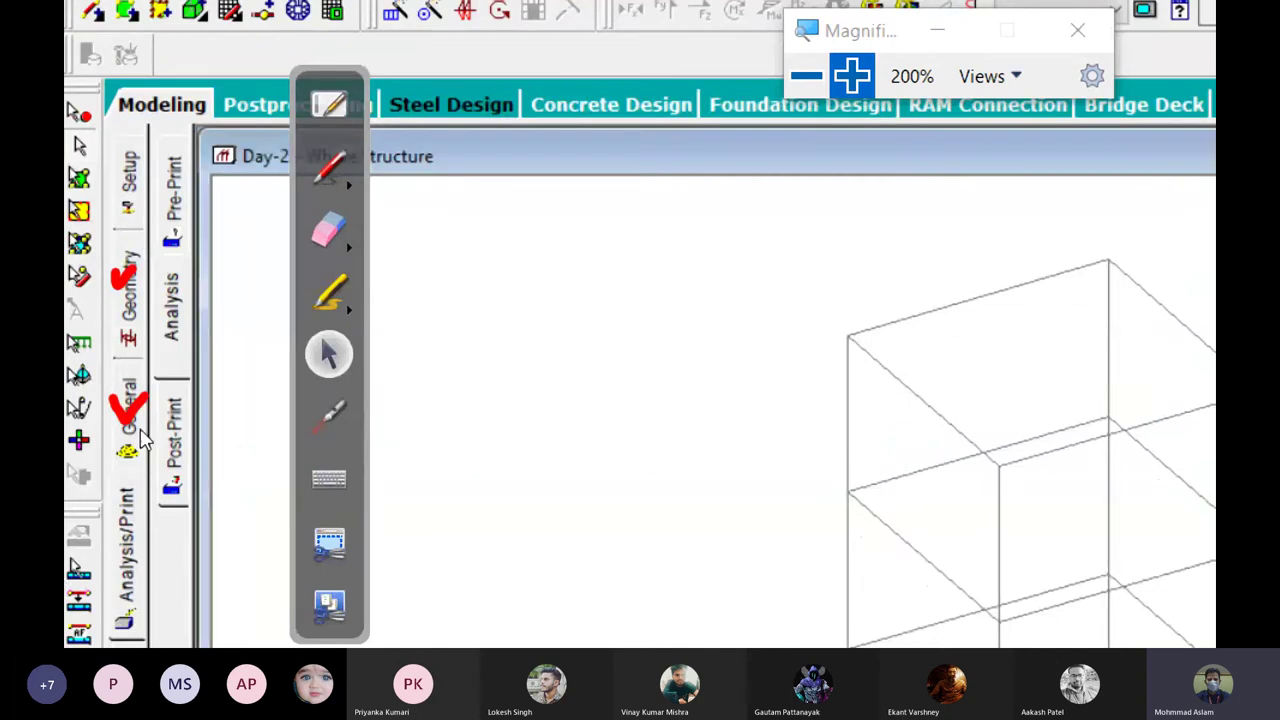
click(127, 447)
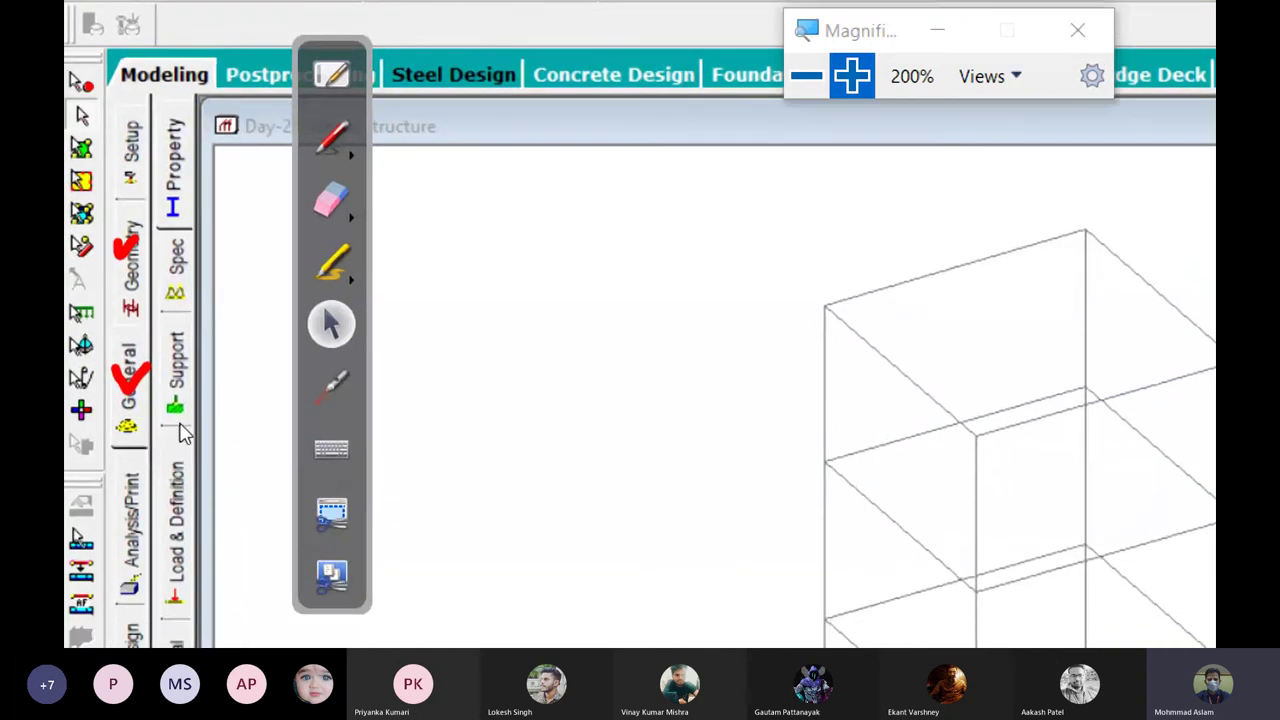
Erase the red tick marks and set Magnifier back to 100%
click(178, 374)
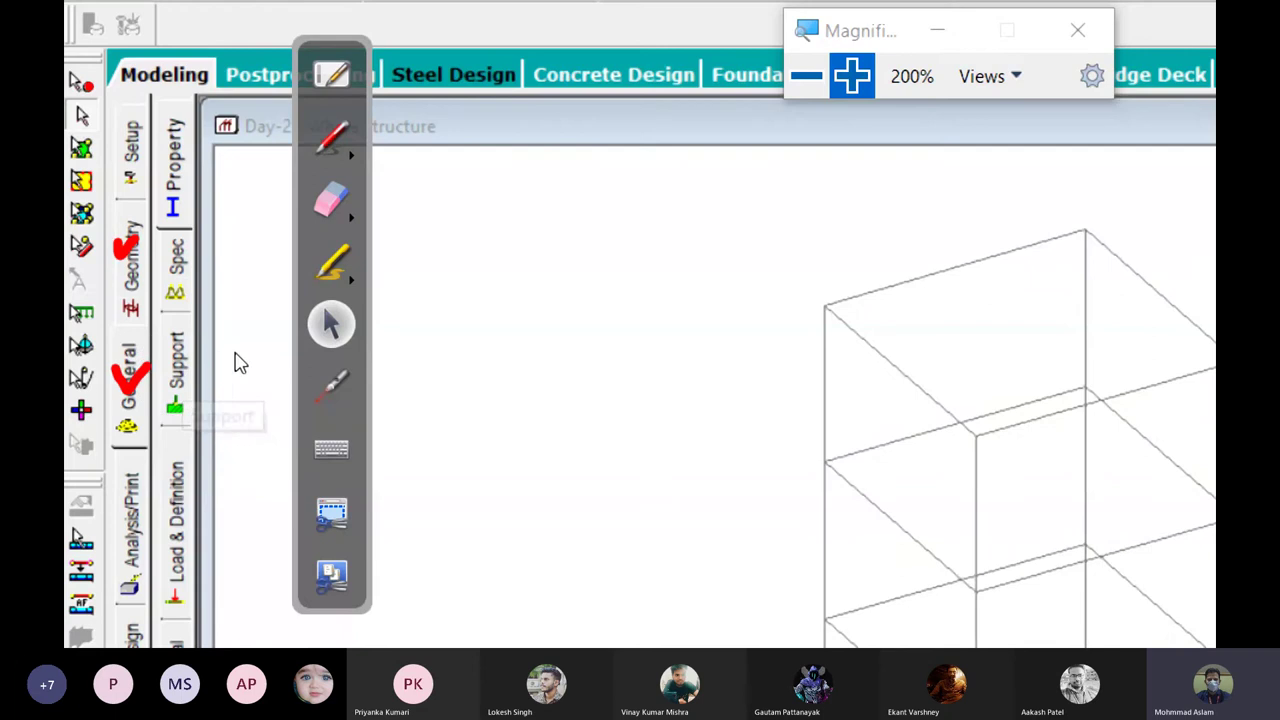
click(226, 376)
click(180, 360)
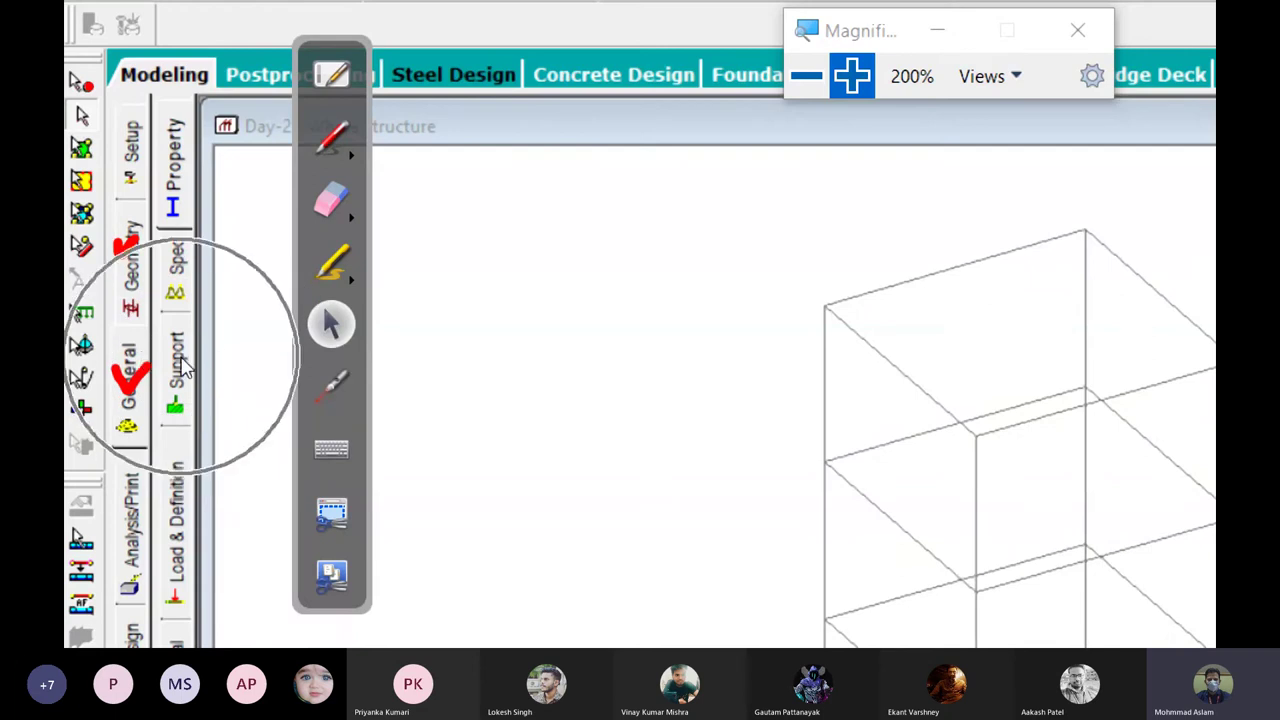
click(338, 196)
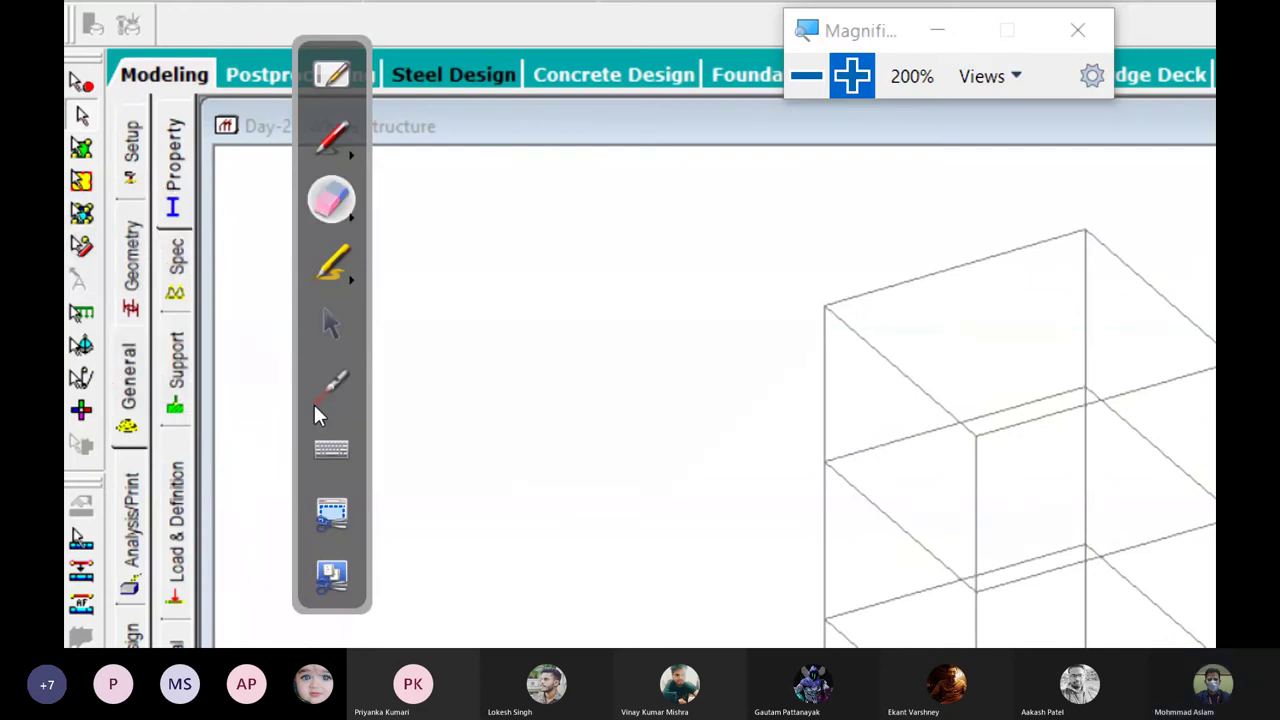
click(333, 320)
click(812, 78)
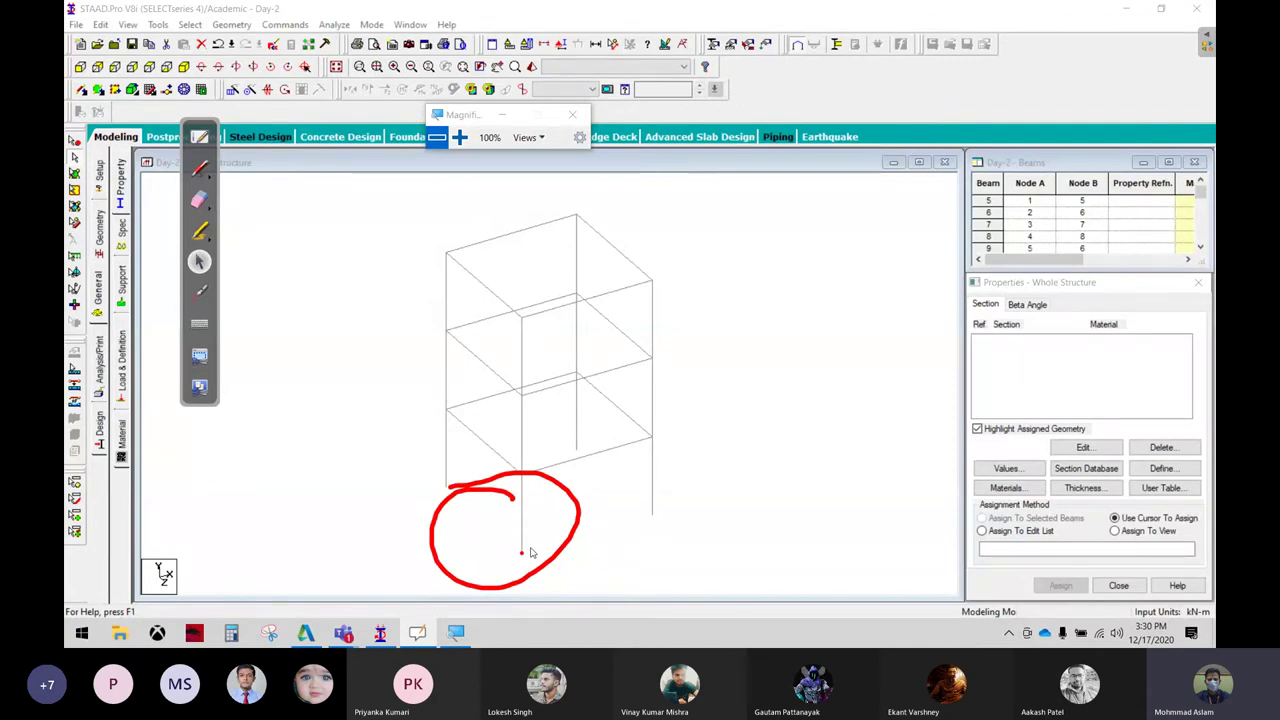
click(104, 294)
click(104, 297)
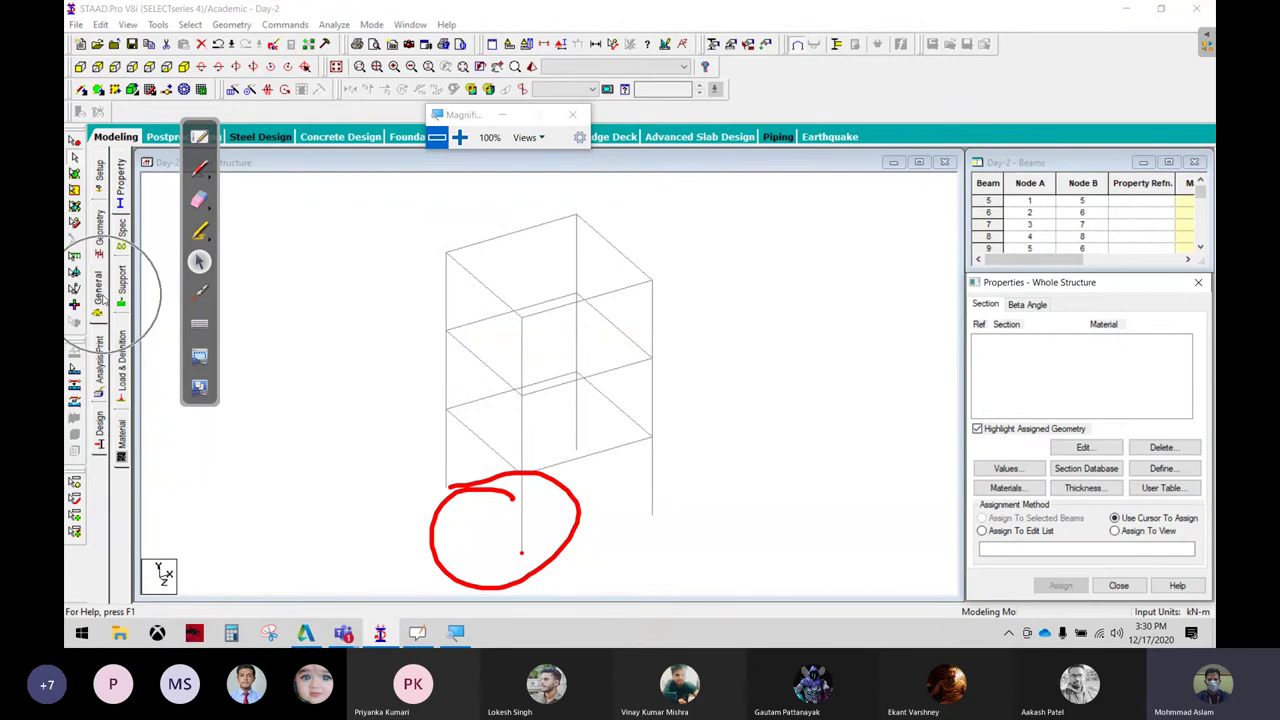
click(121, 300)
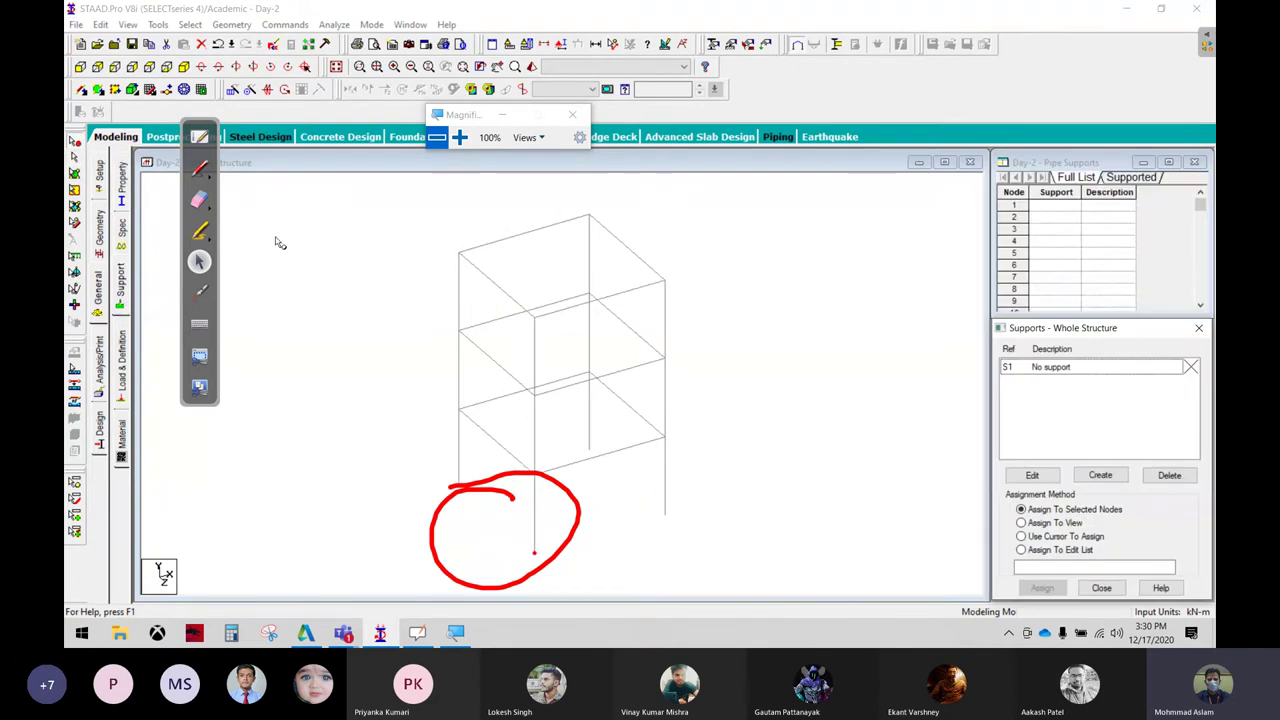
mouse_move(134, 284)
mouse_down()
mouse_move(372, 213)
mouse_move(905, 300)
mouse_up()
mouse_move(857, 236)
mouse_down()
mouse_move(848, 262)
mouse_move(910, 305)
mouse_up()
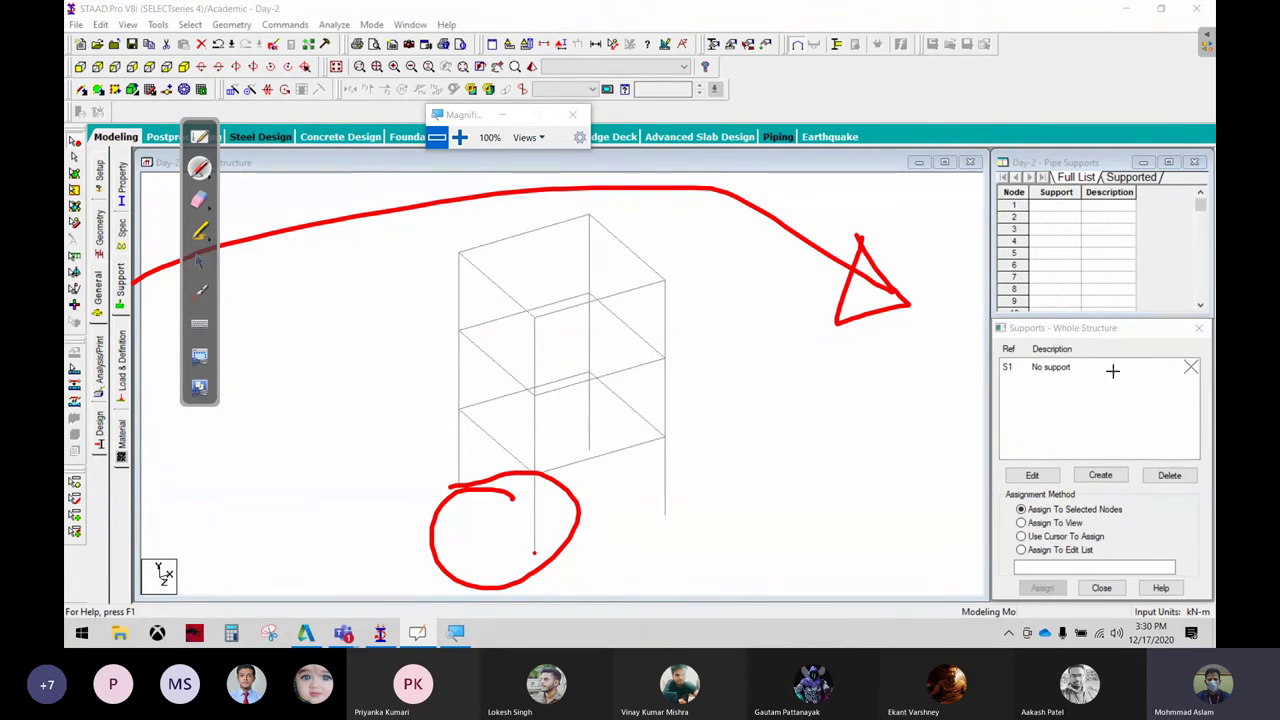
drag(1112, 370, 1136, 350)
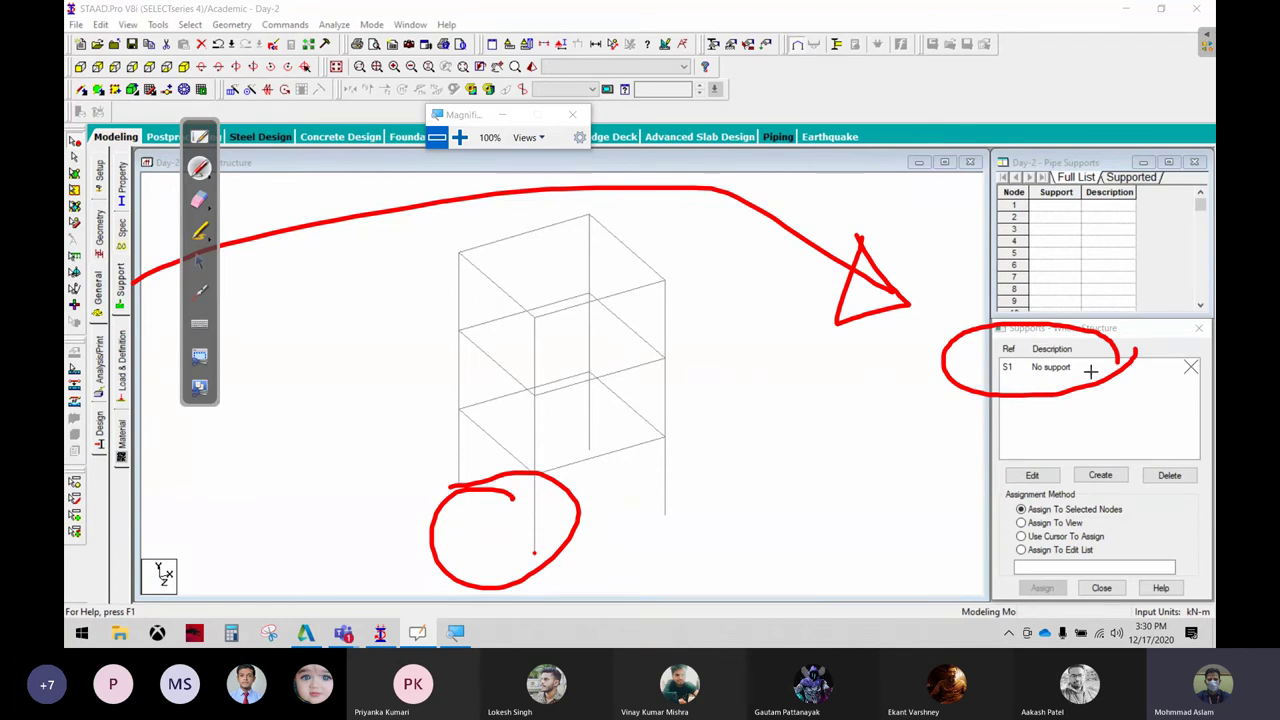
mouse_move(1133, 458)
mouse_down()
mouse_move(1114, 493)
mouse_move(1094, 440)
mouse_up()
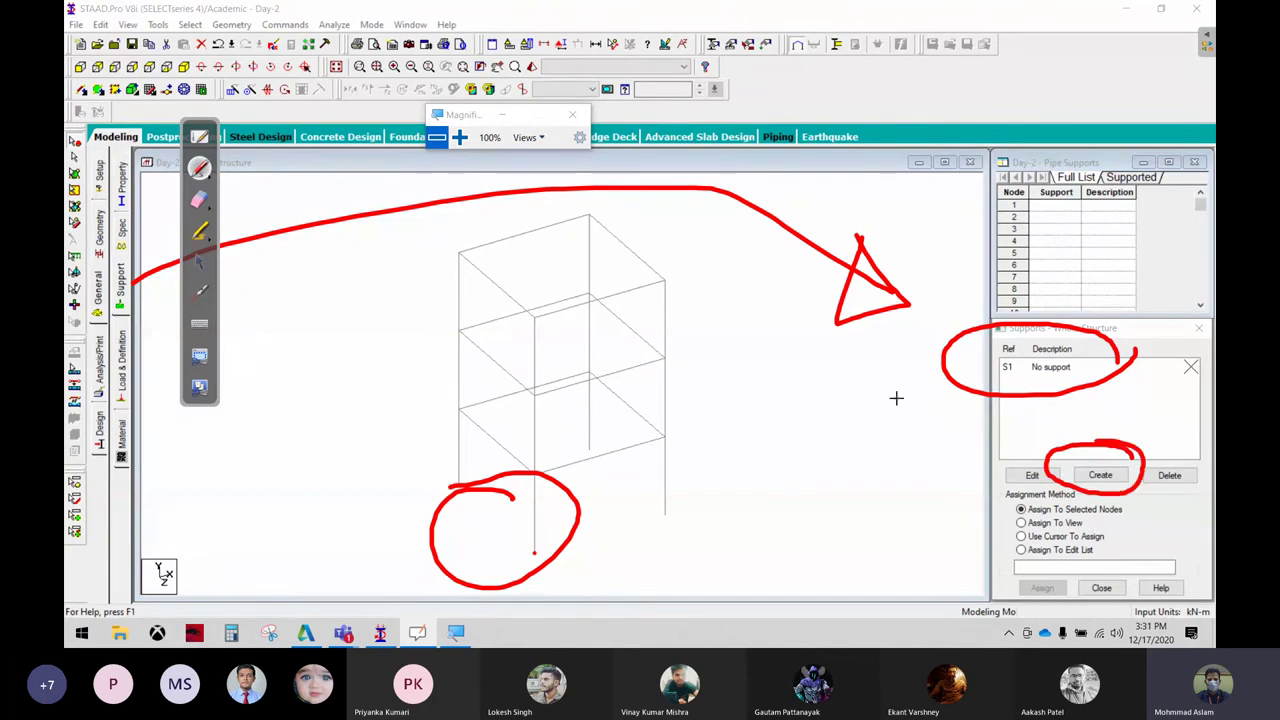
Start a new Fixed support, clearing stray ink around the FX, MX and MZ restraints
click(199, 261)
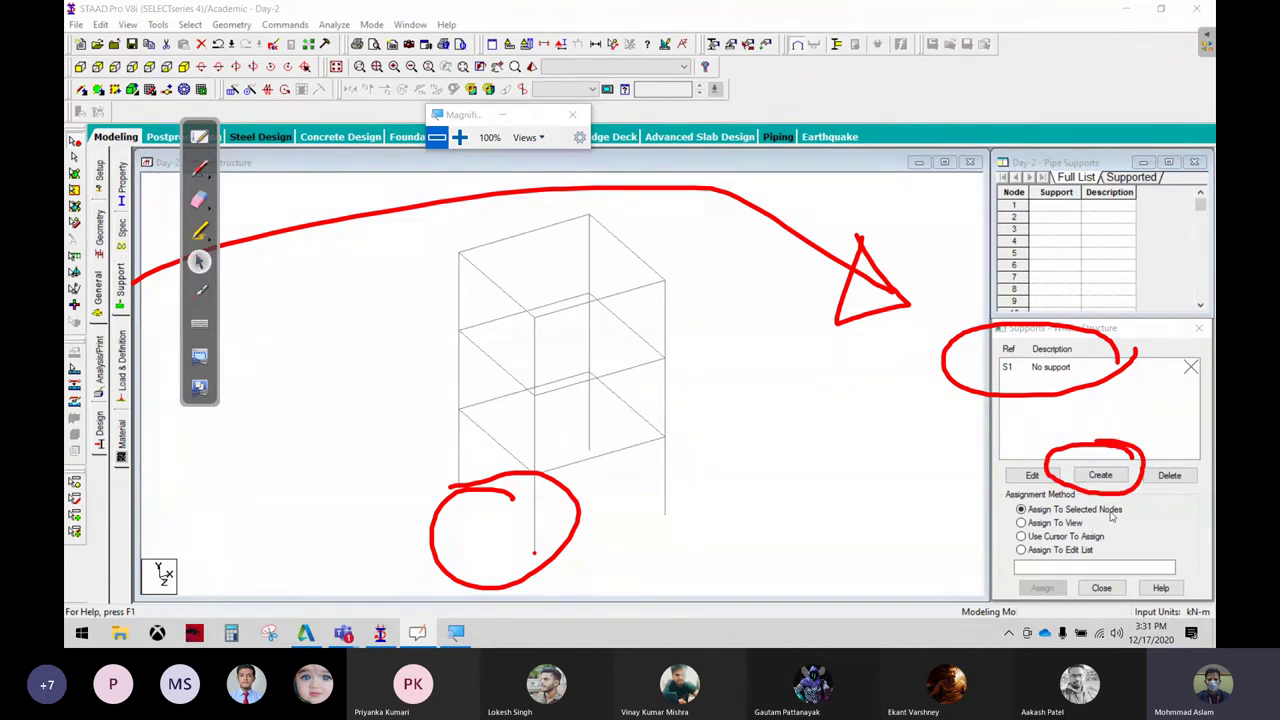
click(1124, 484)
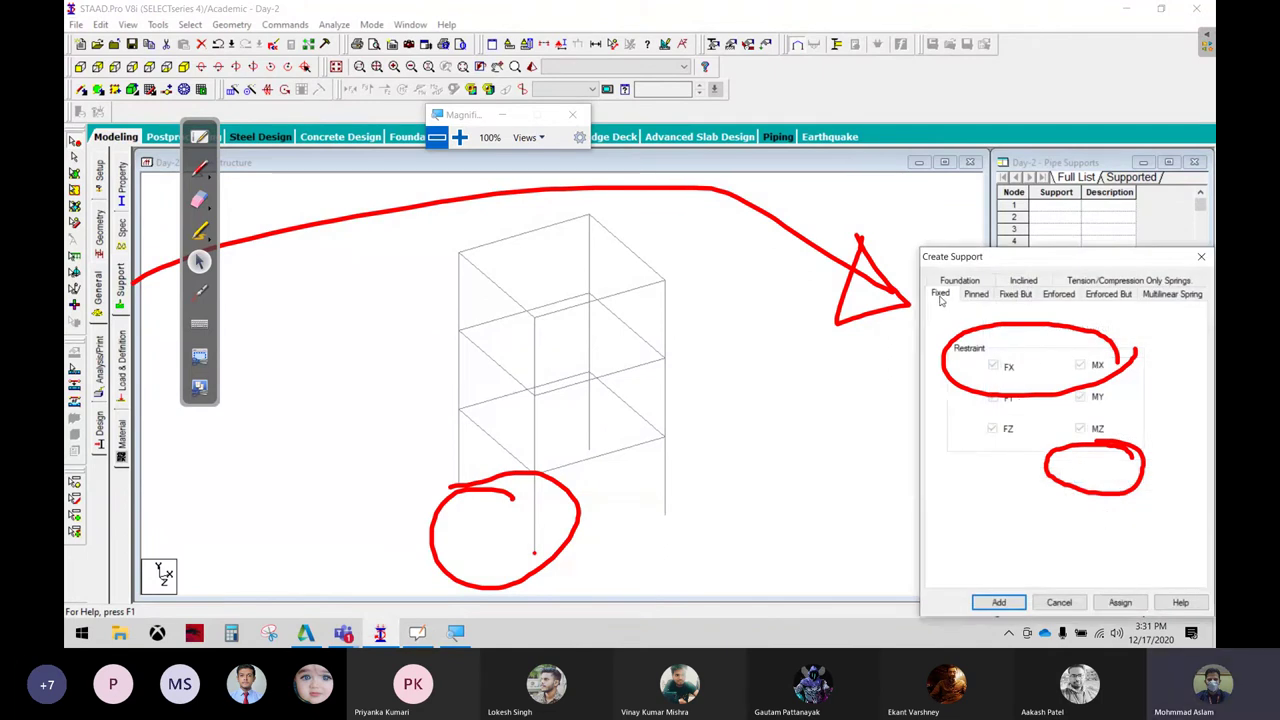
click(938, 297)
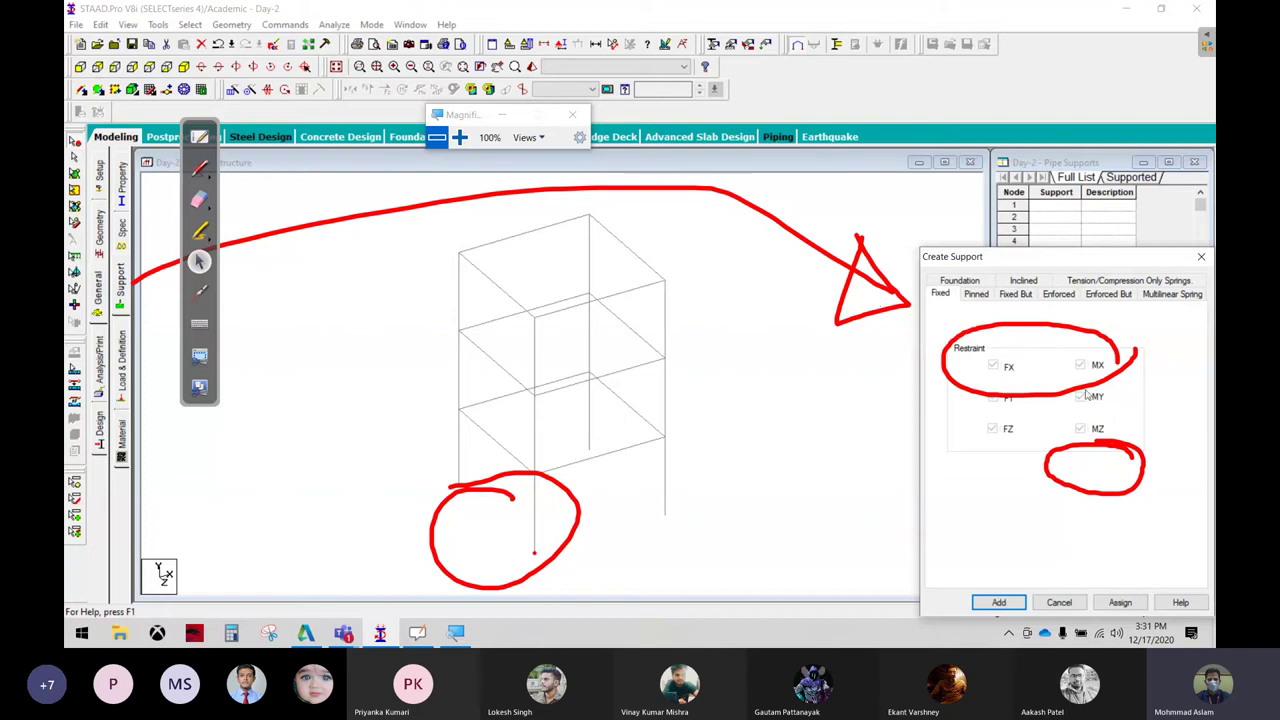
click(199, 197)
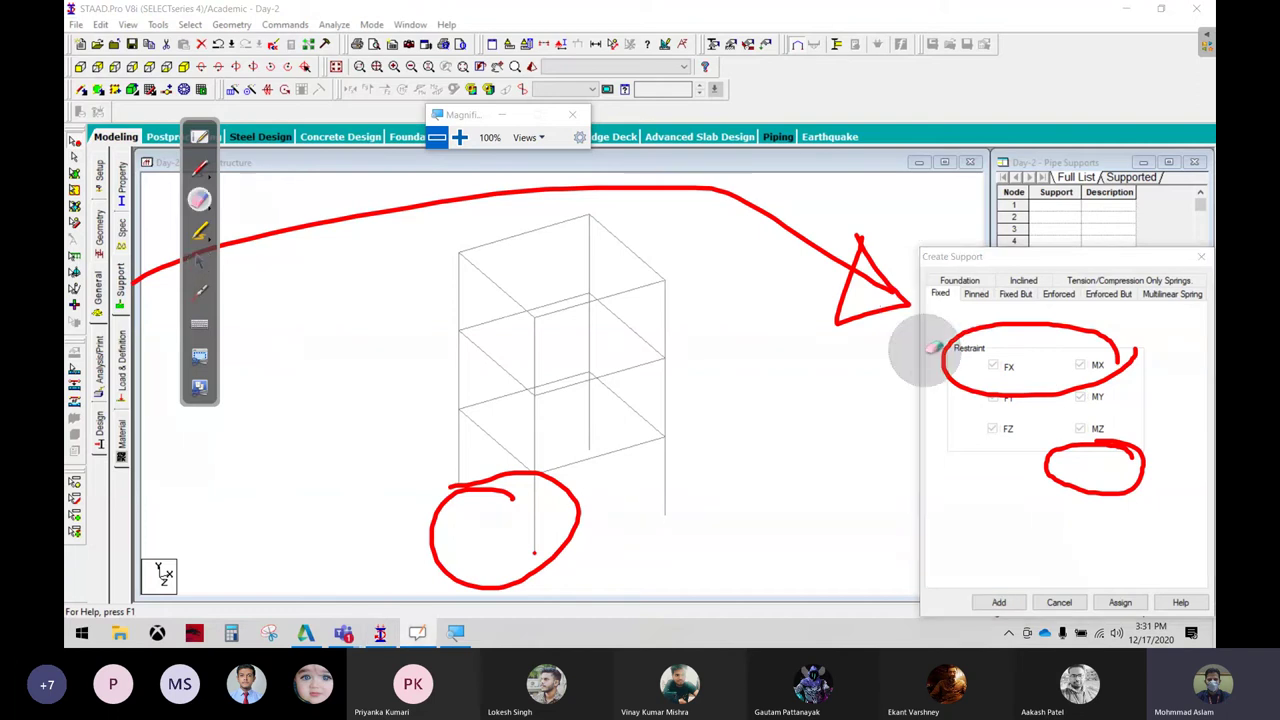
mouse_move(937, 357)
mouse_down()
mouse_move(1114, 357)
mouse_move(967, 397)
mouse_up()
drag(1100, 460, 1063, 486)
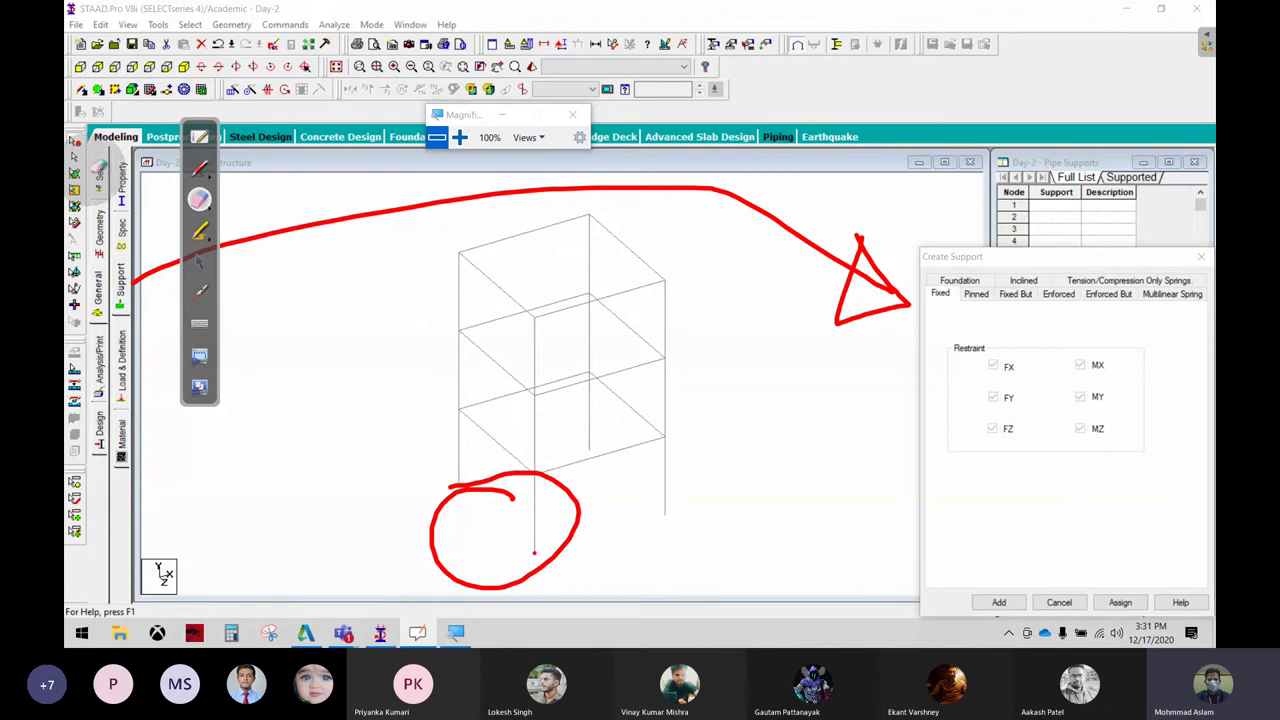
Circle the FX, FY, FZ restraints in ink and add the fixed support as Support 2
click(199, 170)
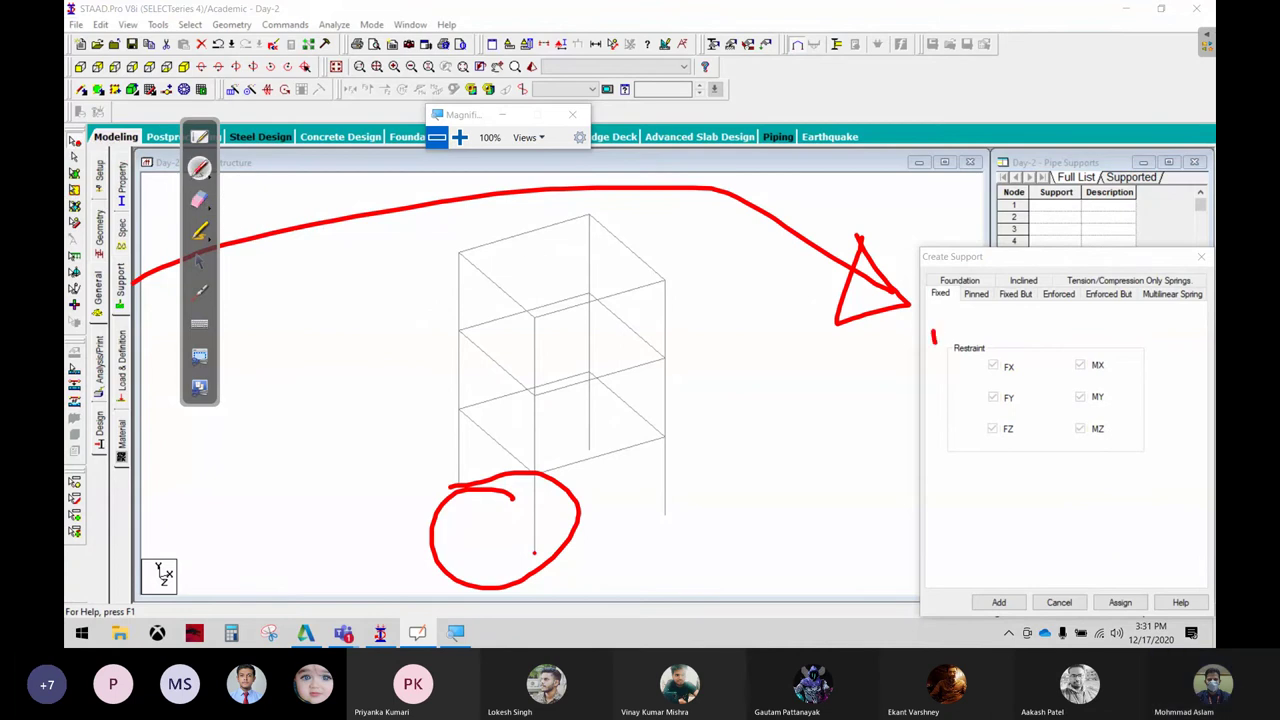
mouse_move(933, 342)
mouse_down()
mouse_move(962, 452)
mouse_move(1196, 390)
mouse_move(936, 336)
mouse_up()
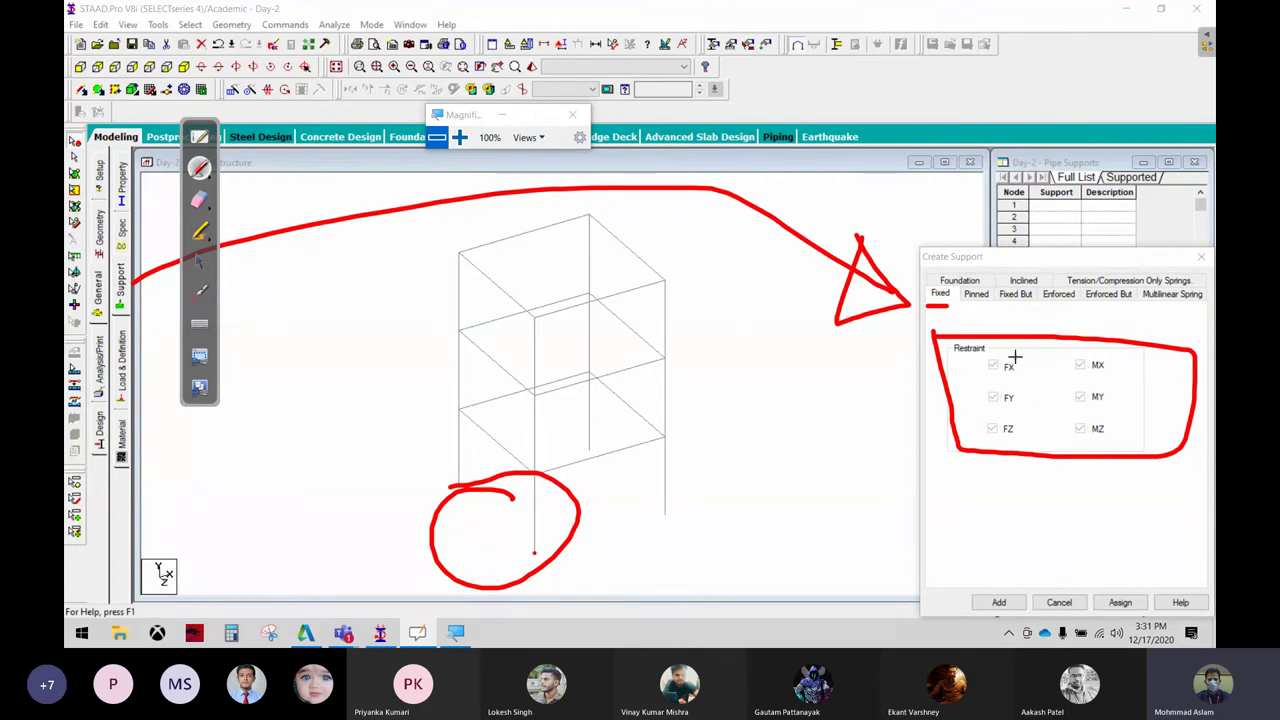
mouse_move(1009, 346)
mouse_down()
mouse_move(962, 460)
mouse_move(1006, 350)
mouse_move(1090, 455)
mouse_move(1115, 342)
mouse_up()
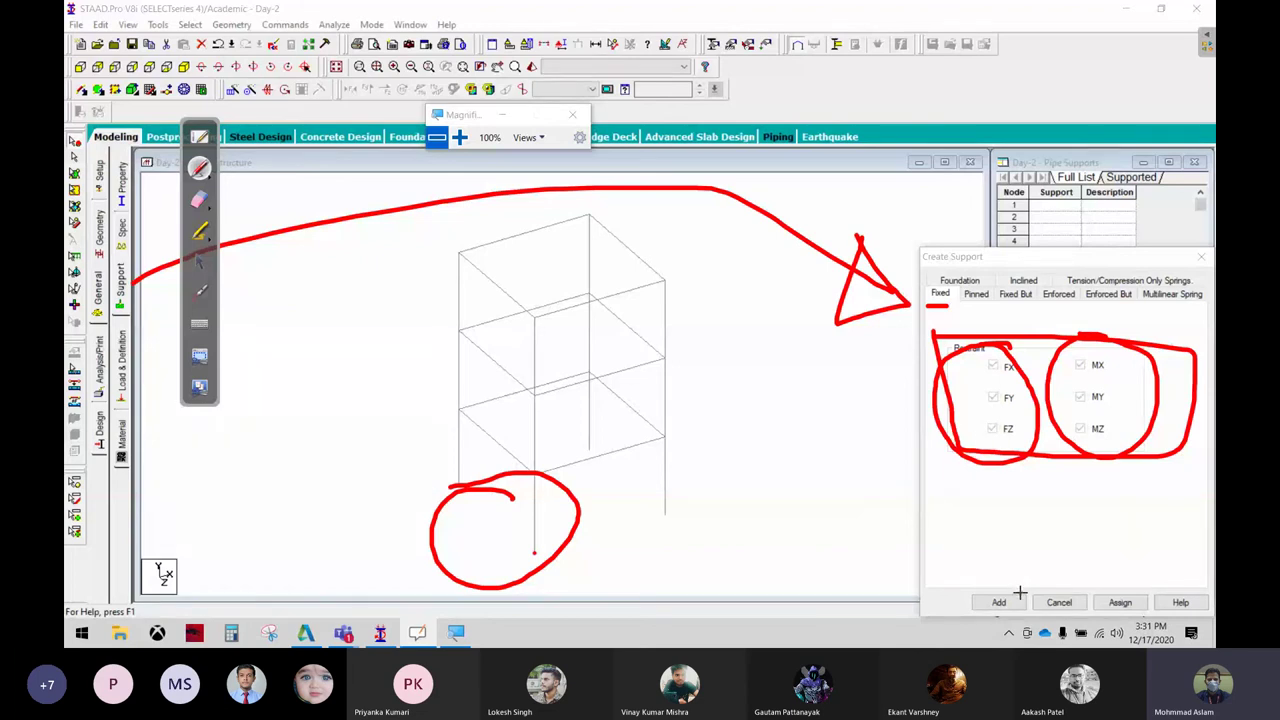
mouse_move(1001, 576)
mouse_down()
mouse_move(1000, 632)
mouse_move(990, 568)
mouse_up()
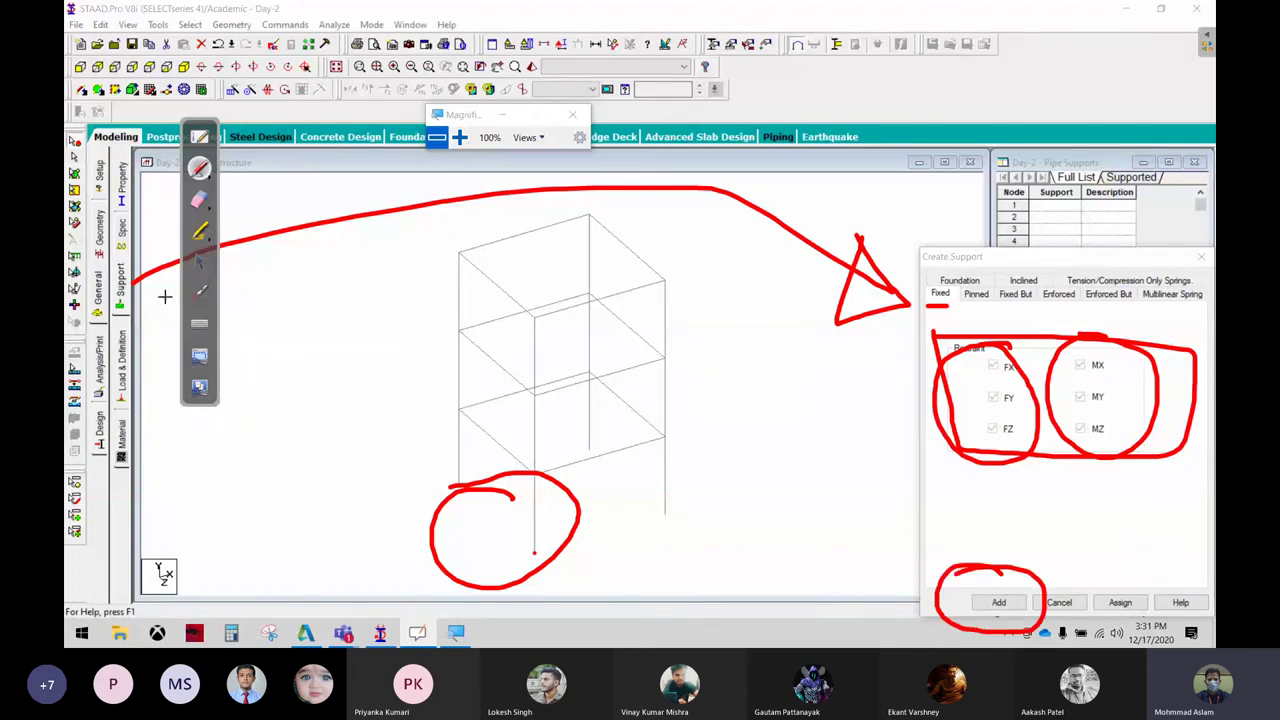
click(199, 261)
click(999, 602)
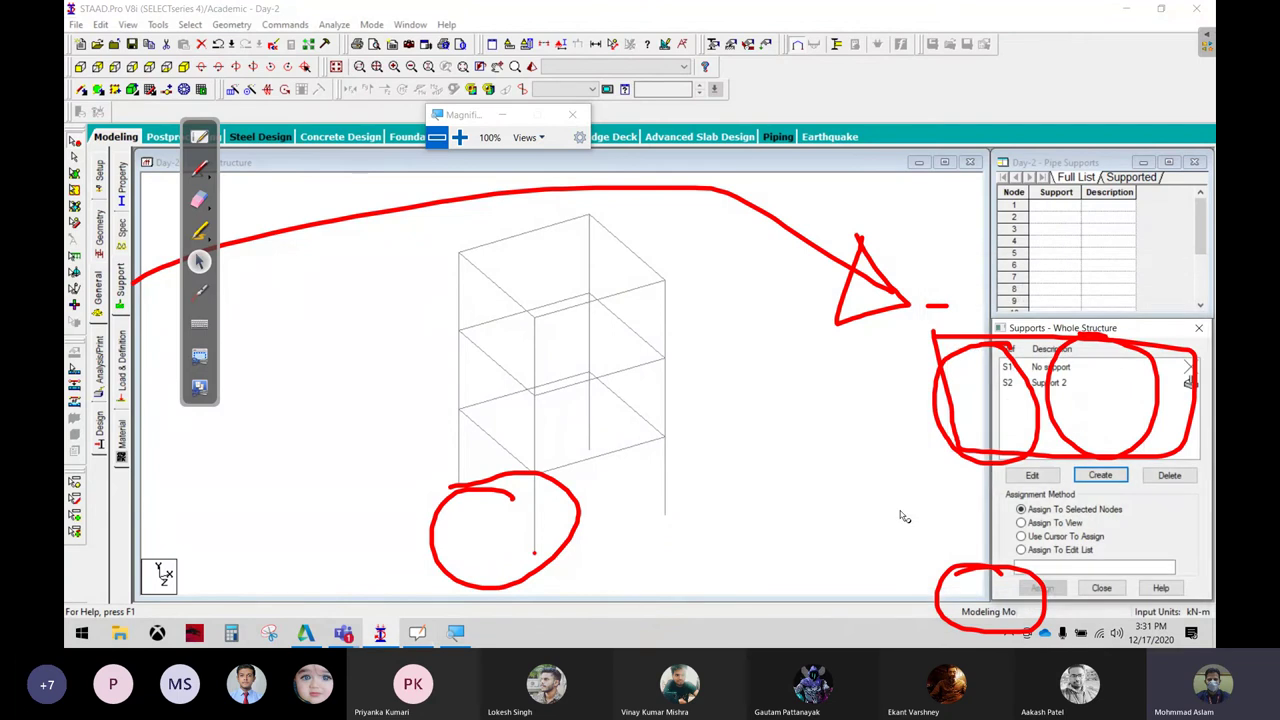
click(196, 205)
Choose S2 Support 2 and select base node 3, inking arrows to Support 2 and the assignment options
mouse_move(817, 406)
mouse_down()
mouse_move(1186, 371)
mouse_move(1068, 528)
mouse_move(1085, 594)
mouse_up()
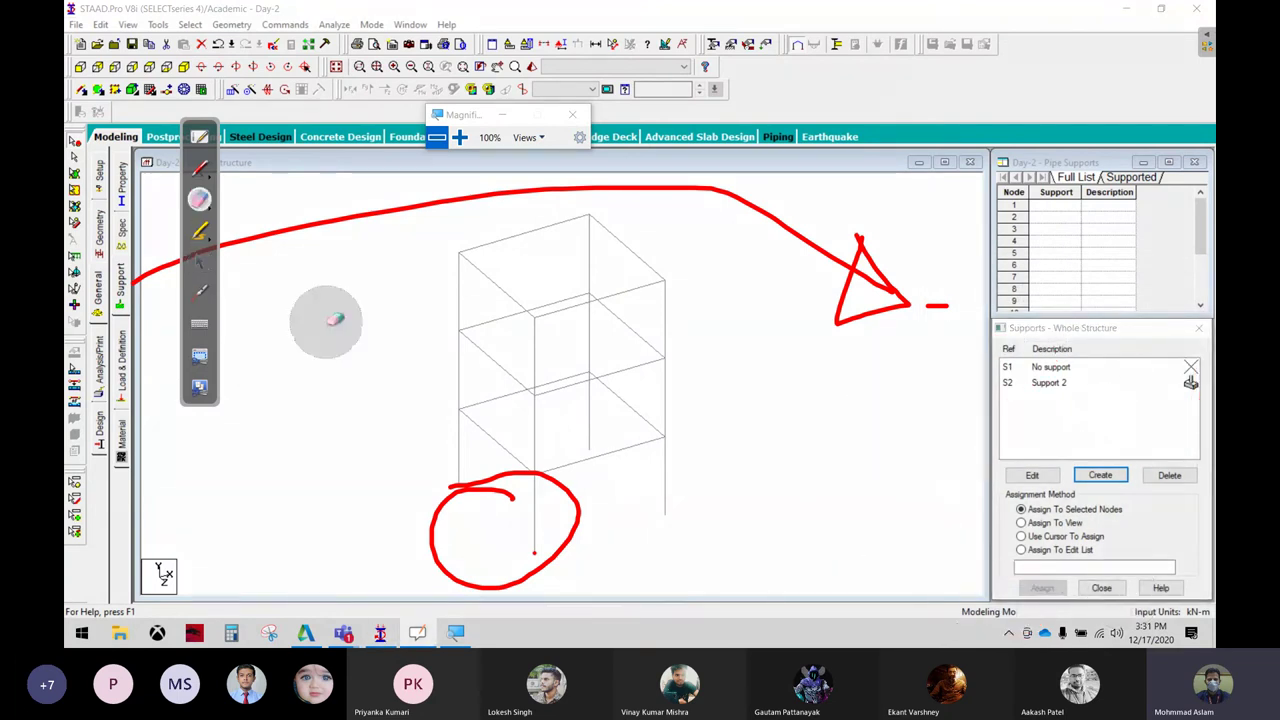
click(200, 168)
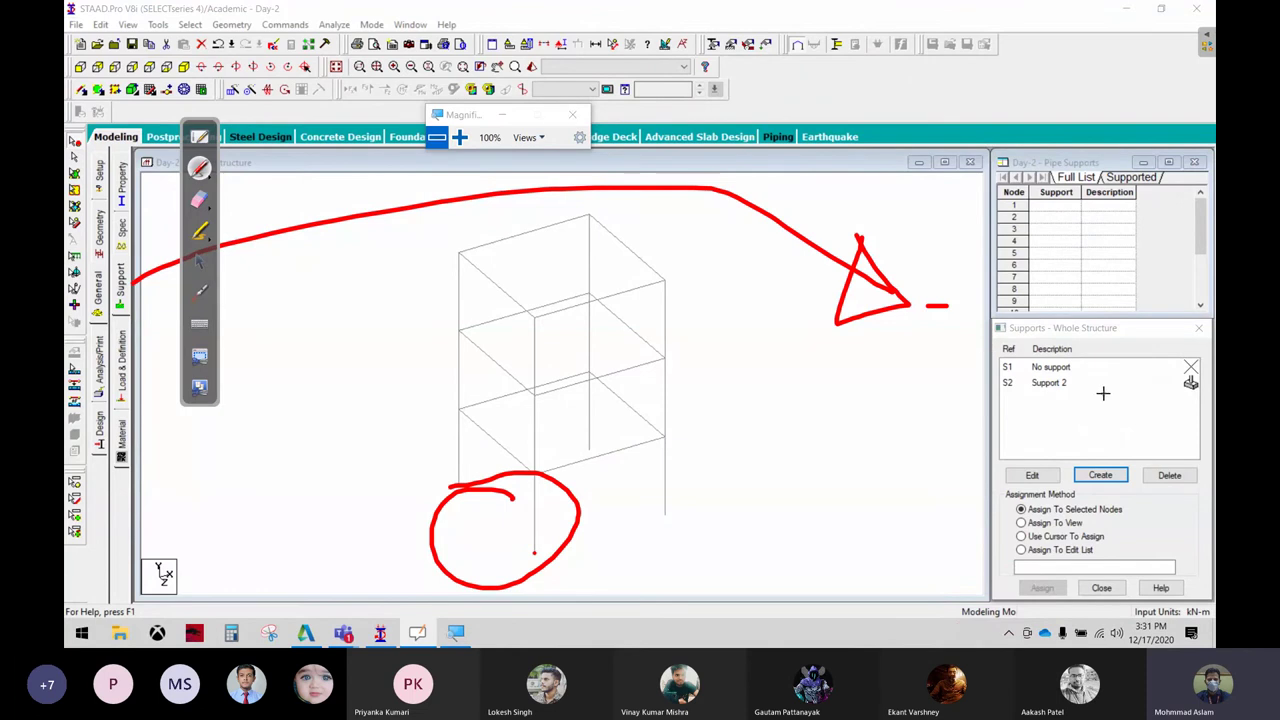
mouse_move(1073, 381)
mouse_down()
mouse_move(1141, 381)
mouse_move(1119, 400)
mouse_move(1113, 360)
mouse_up()
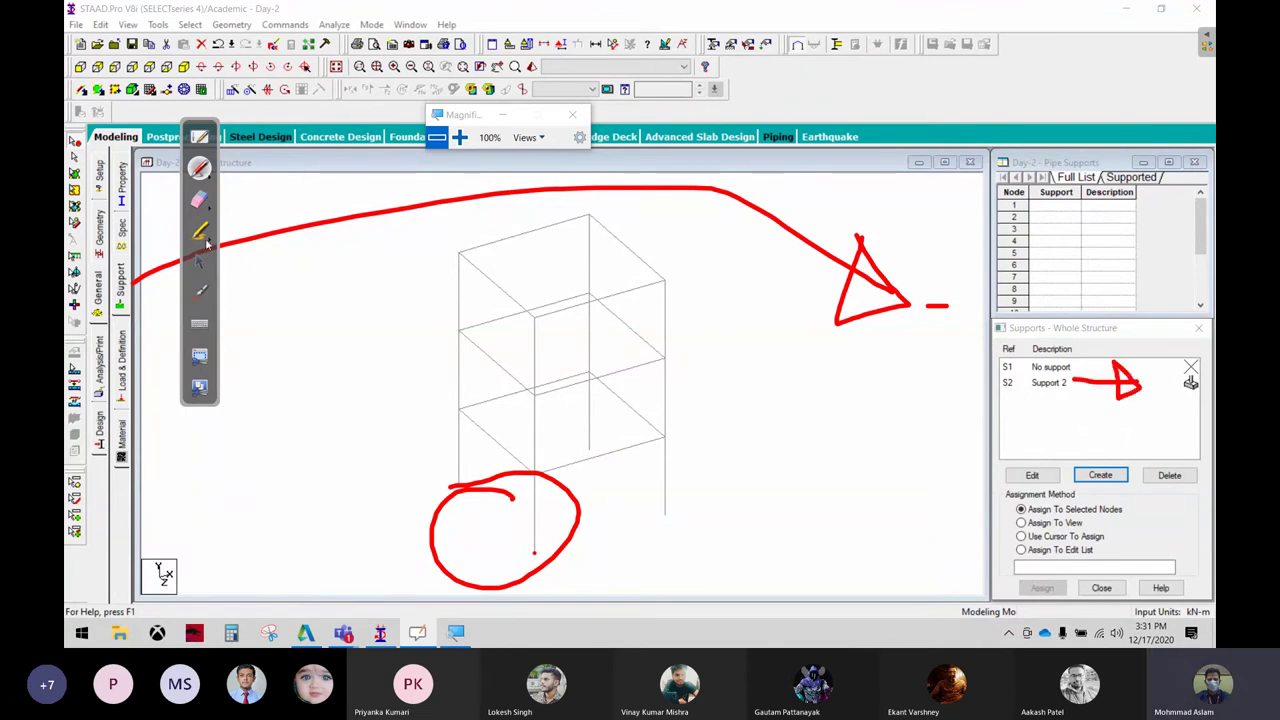
click(200, 261)
click(1042, 388)
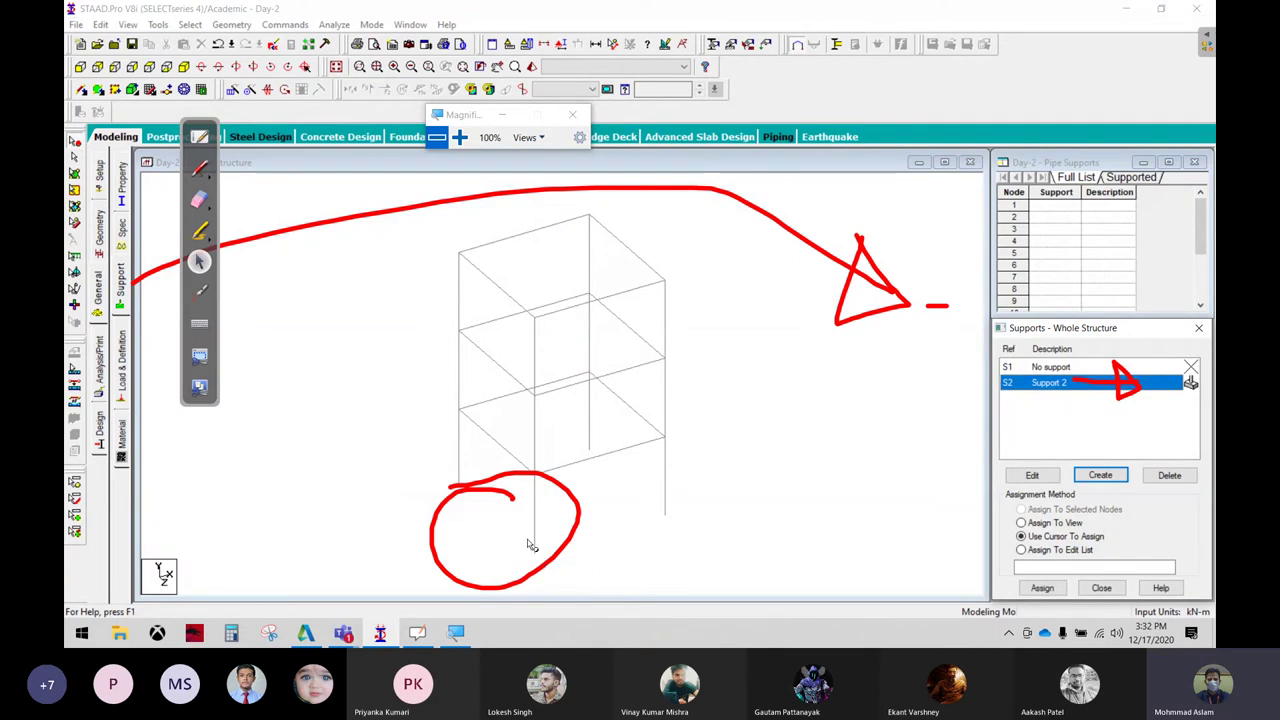
click(535, 551)
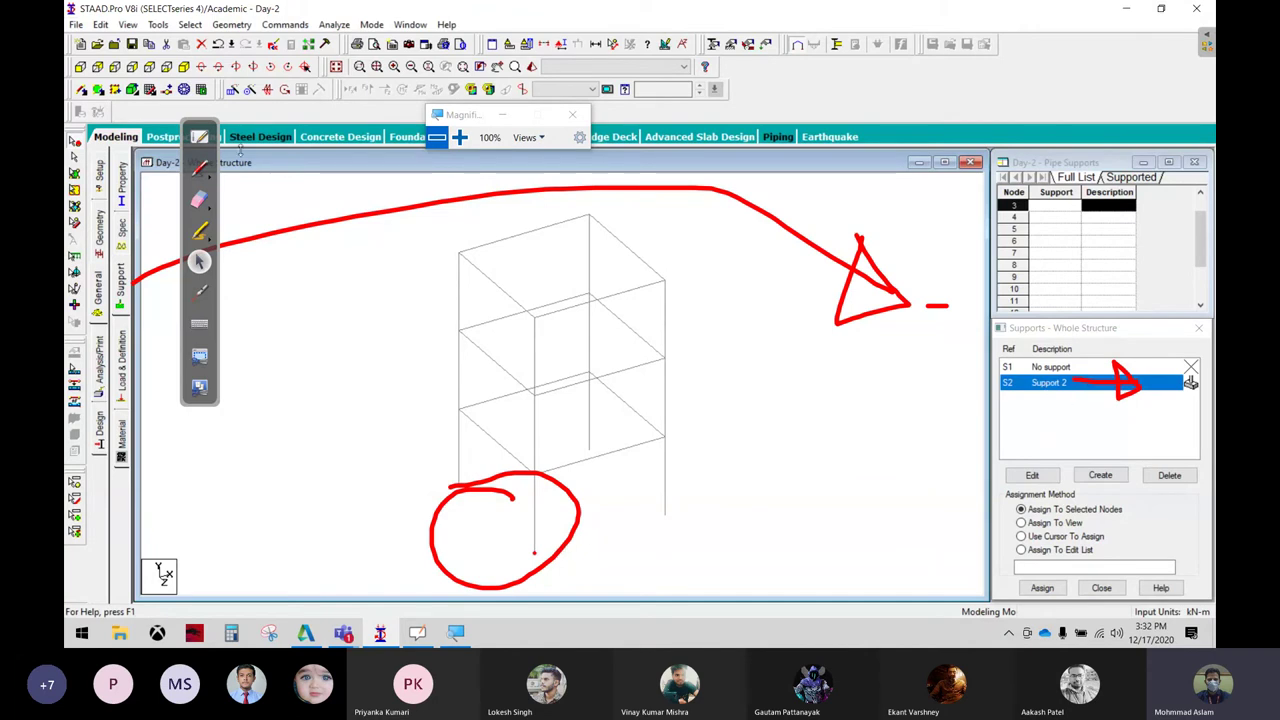
mouse_move(998, 376)
mouse_down()
mouse_move(697, 404)
mouse_move(574, 486)
mouse_move(650, 492)
mouse_up()
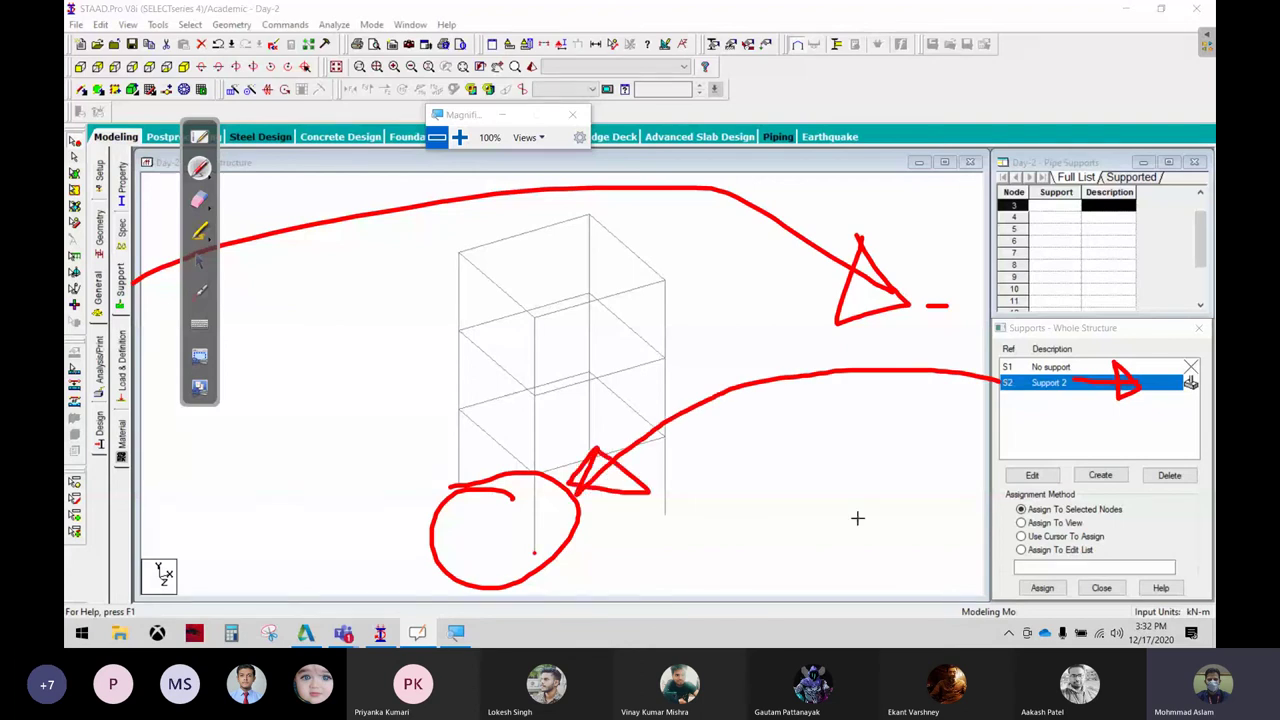
drag(1136, 492, 1008, 462)
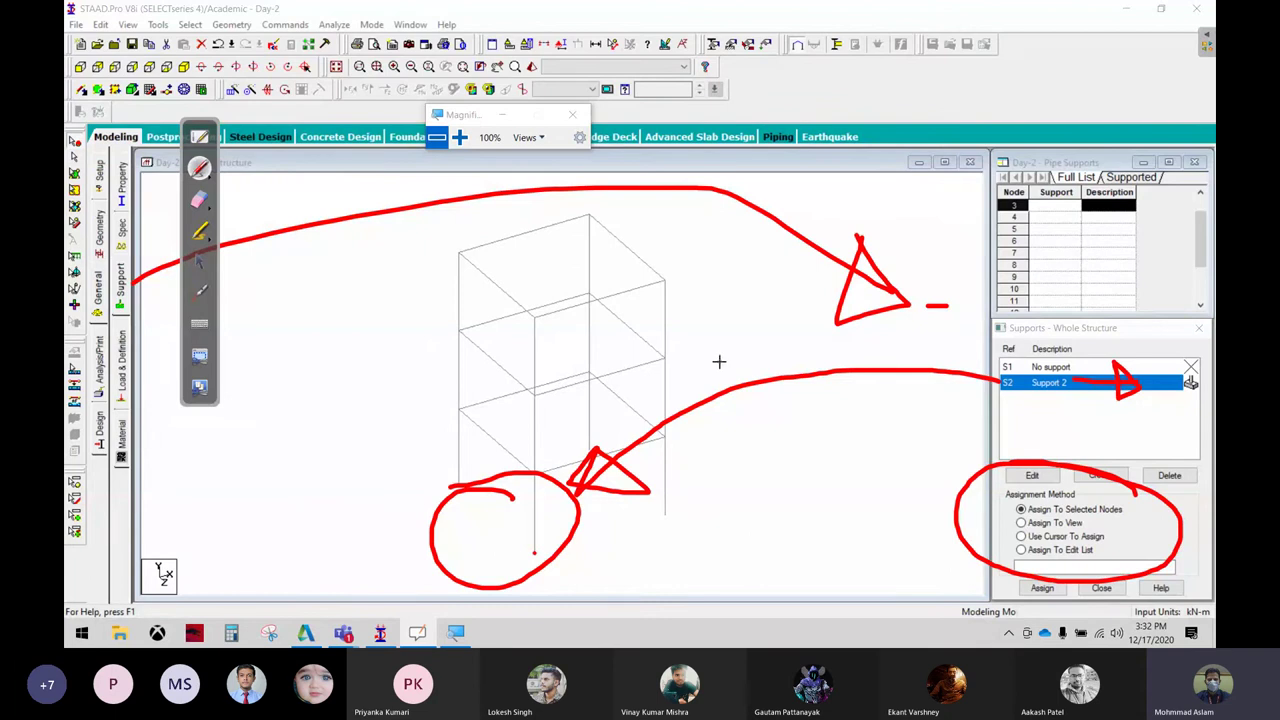
click(199, 260)
Assign Support 2 to node 3, then reset node 3 to No support
click(1042, 588)
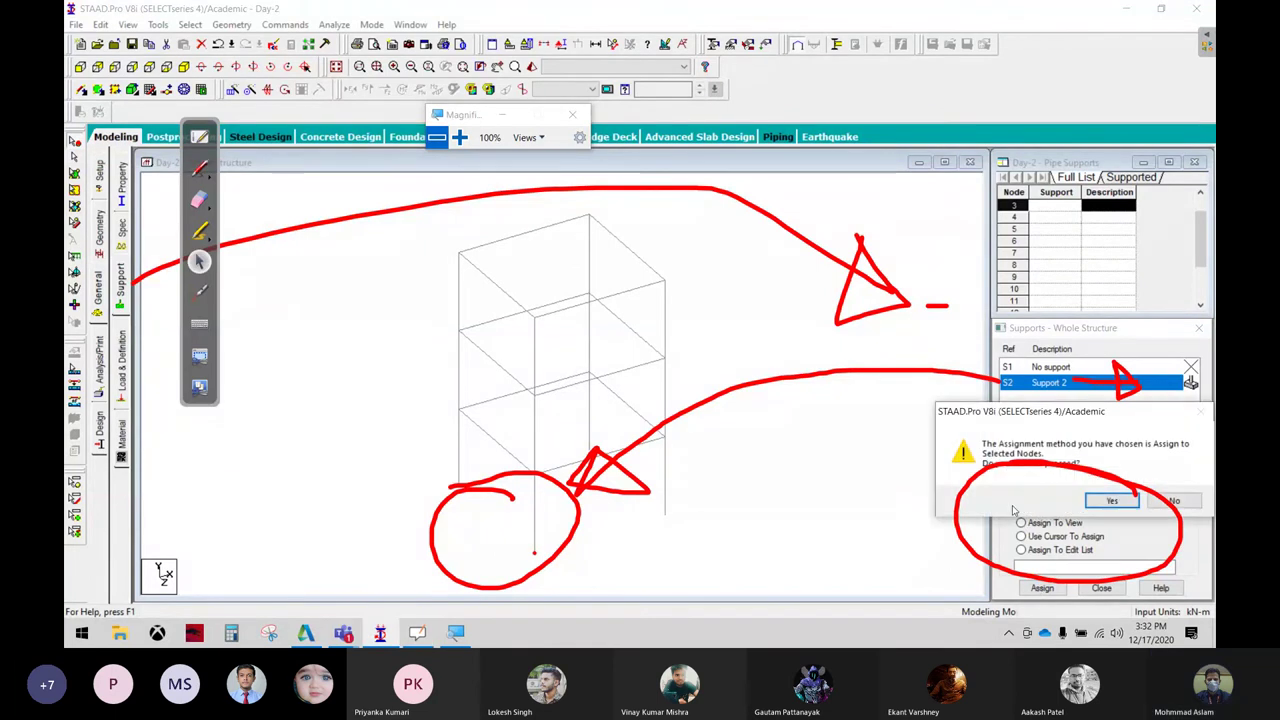
click(1112, 501)
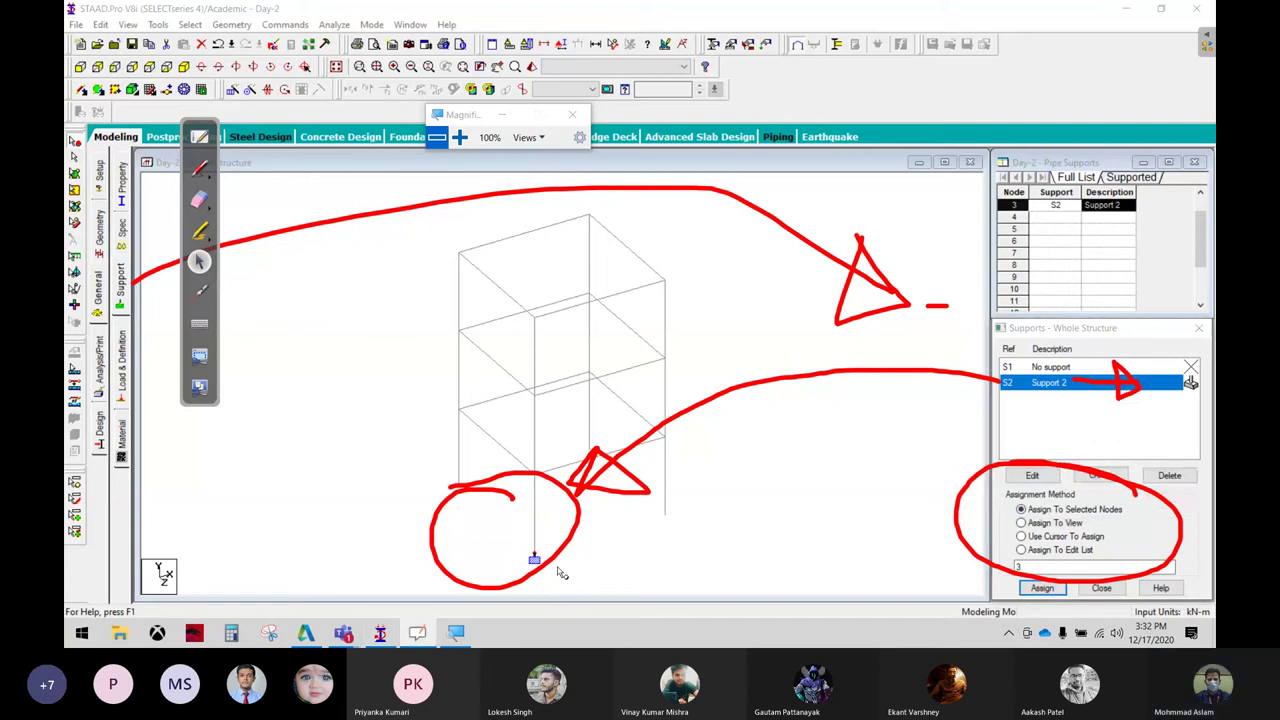
click(560, 572)
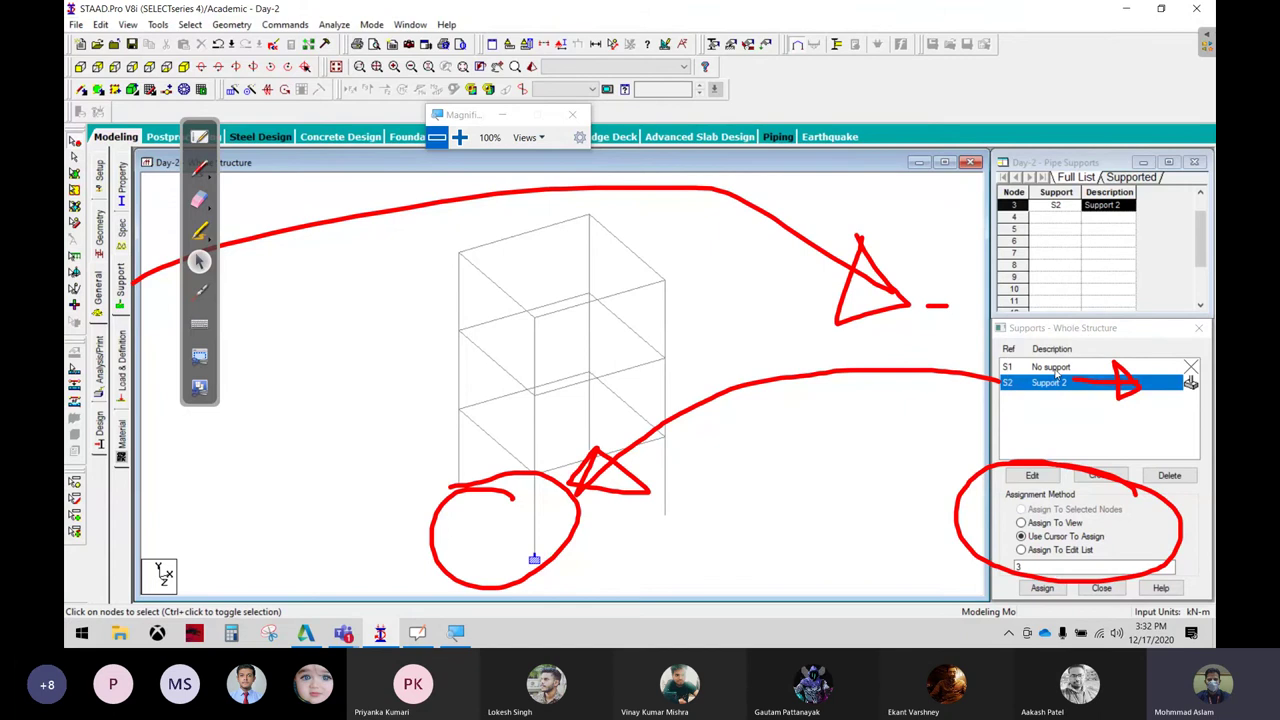
click(1045, 367)
click(503, 563)
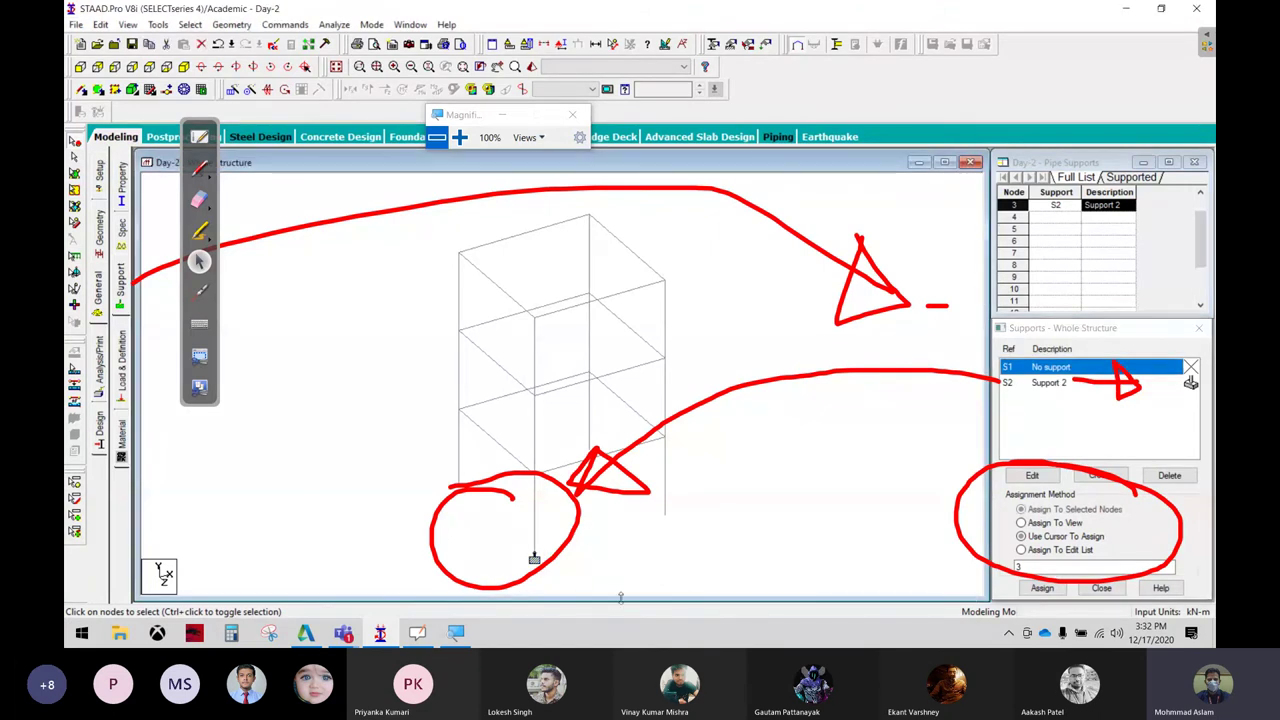
click(1042, 588)
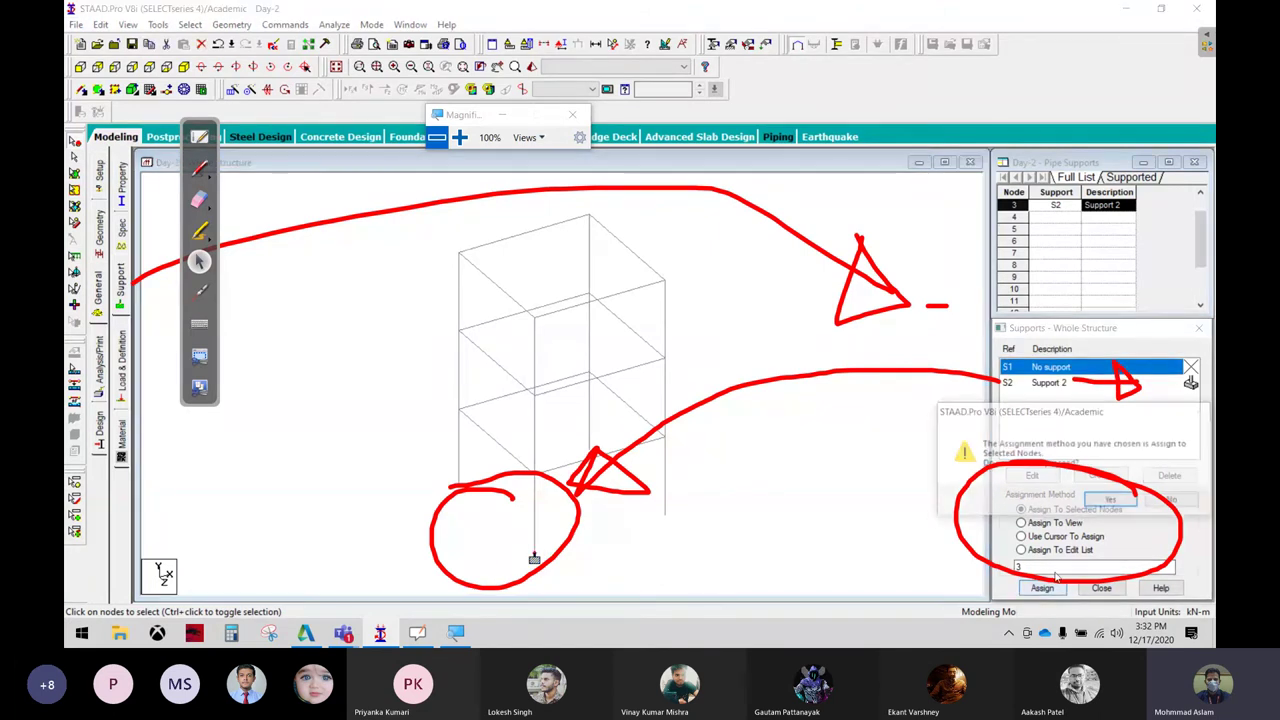
click(1110, 503)
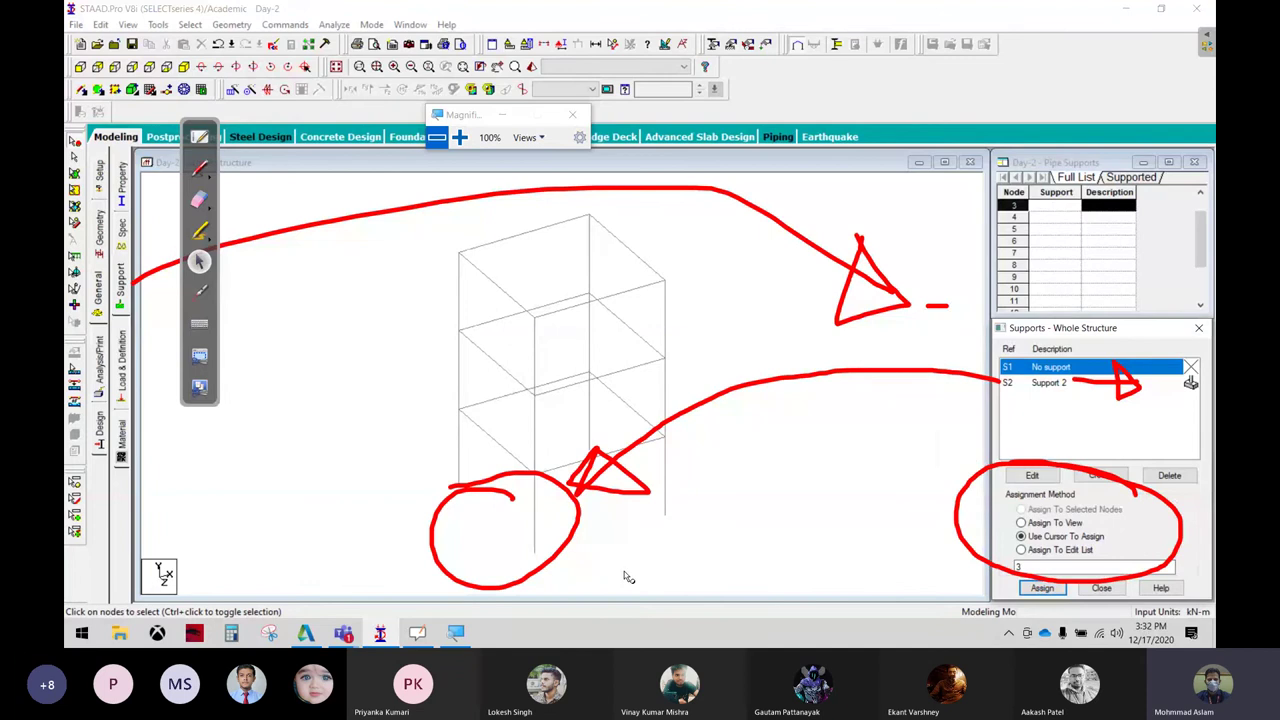
Reselect Support 2 and switch its assignment method to Assign To View
click(1055, 385)
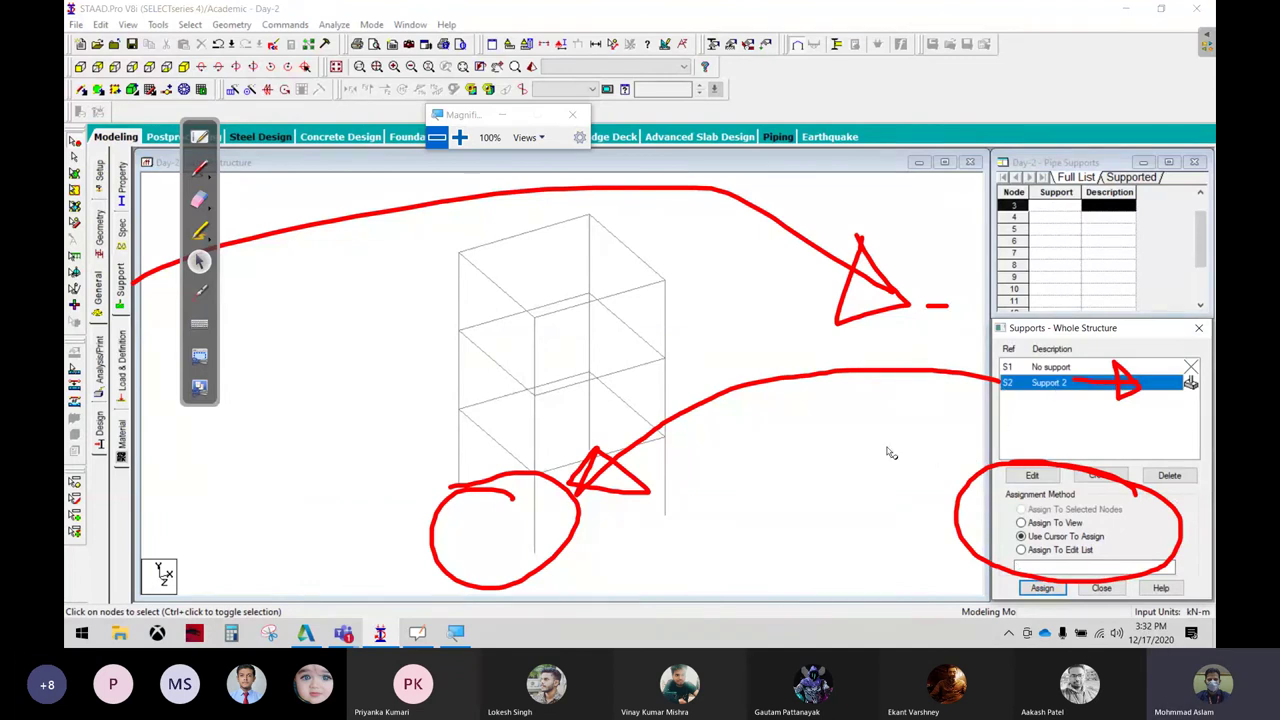
click(534, 552)
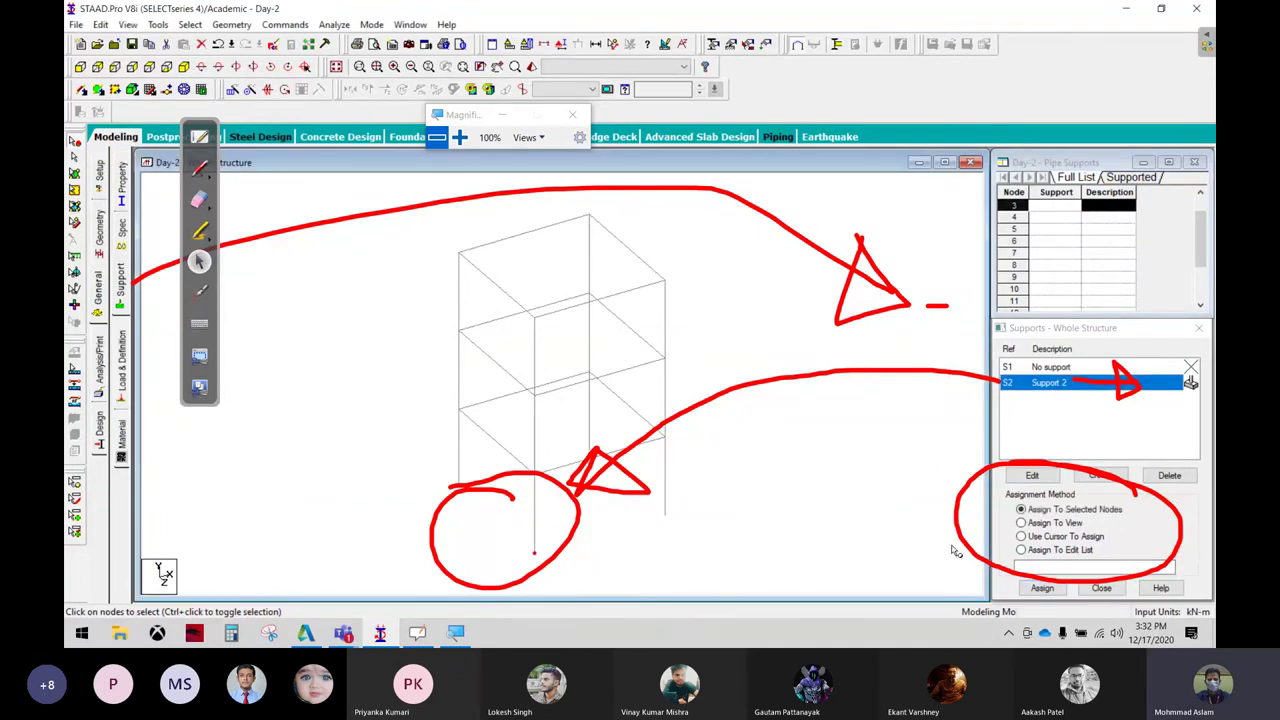
click(1021, 523)
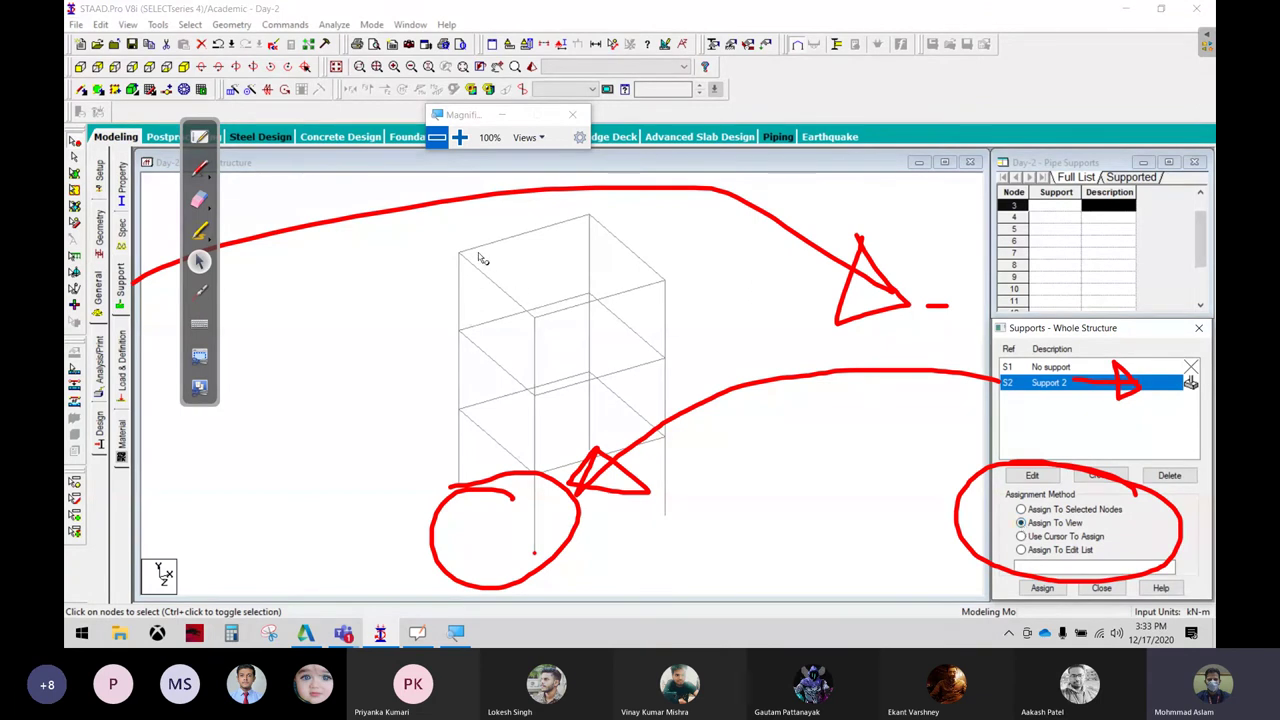
drag(415, 196, 769, 605)
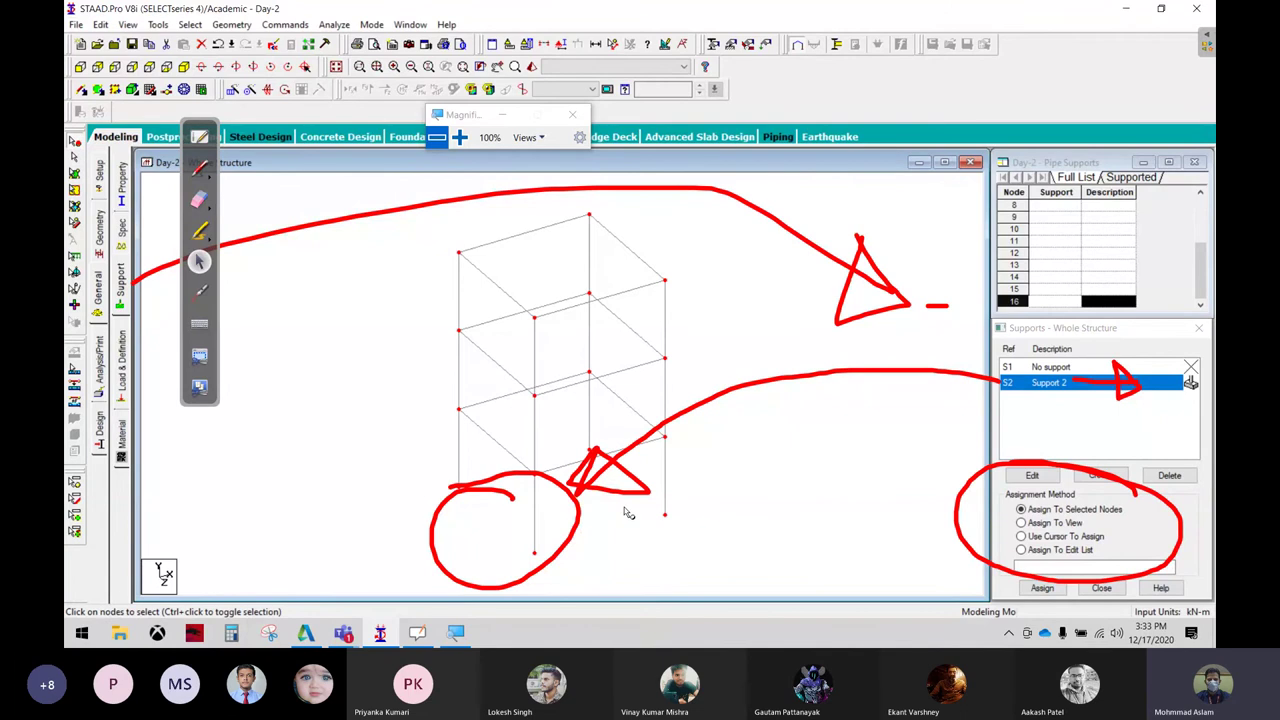
click(756, 414)
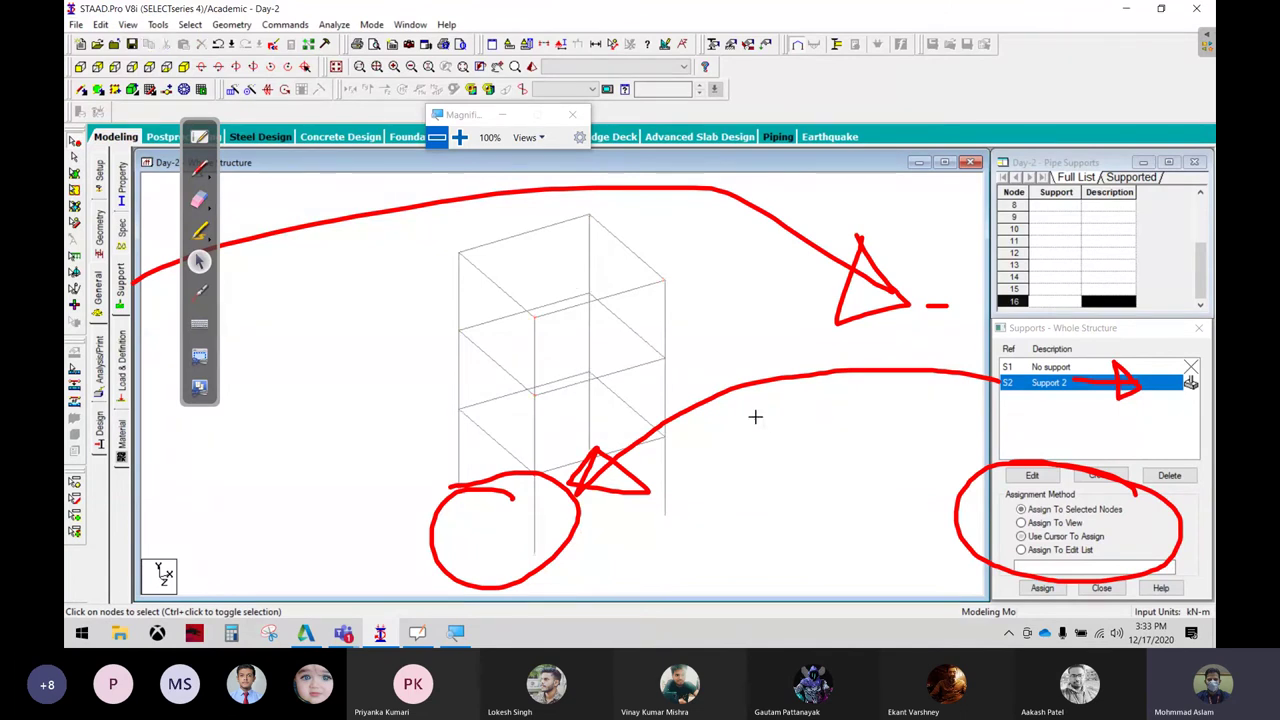
click(1054, 524)
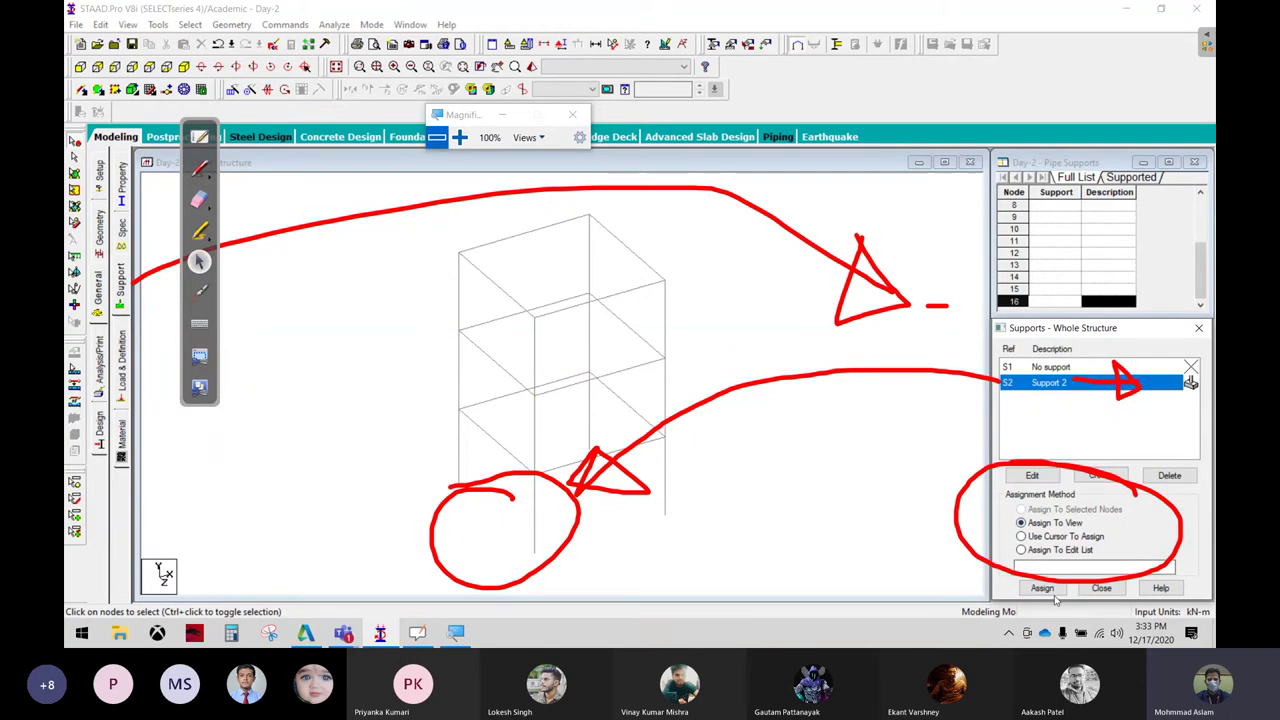
click(1048, 590)
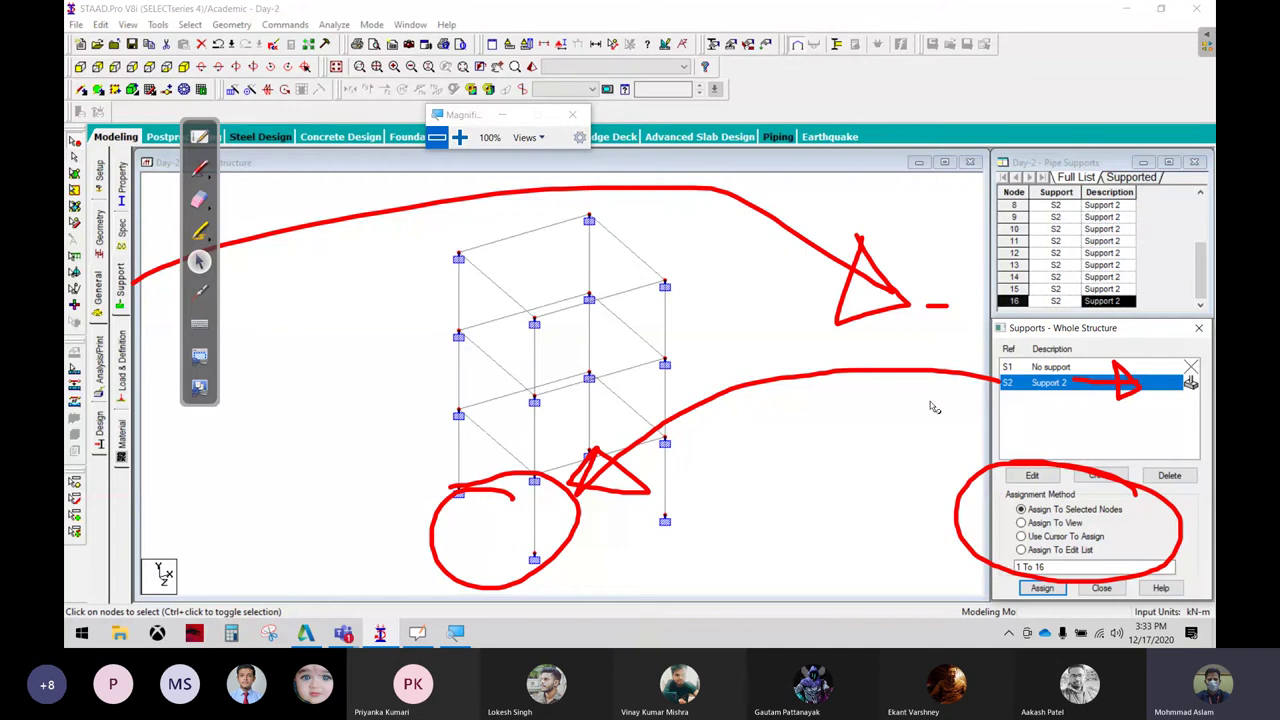
click(1070, 367)
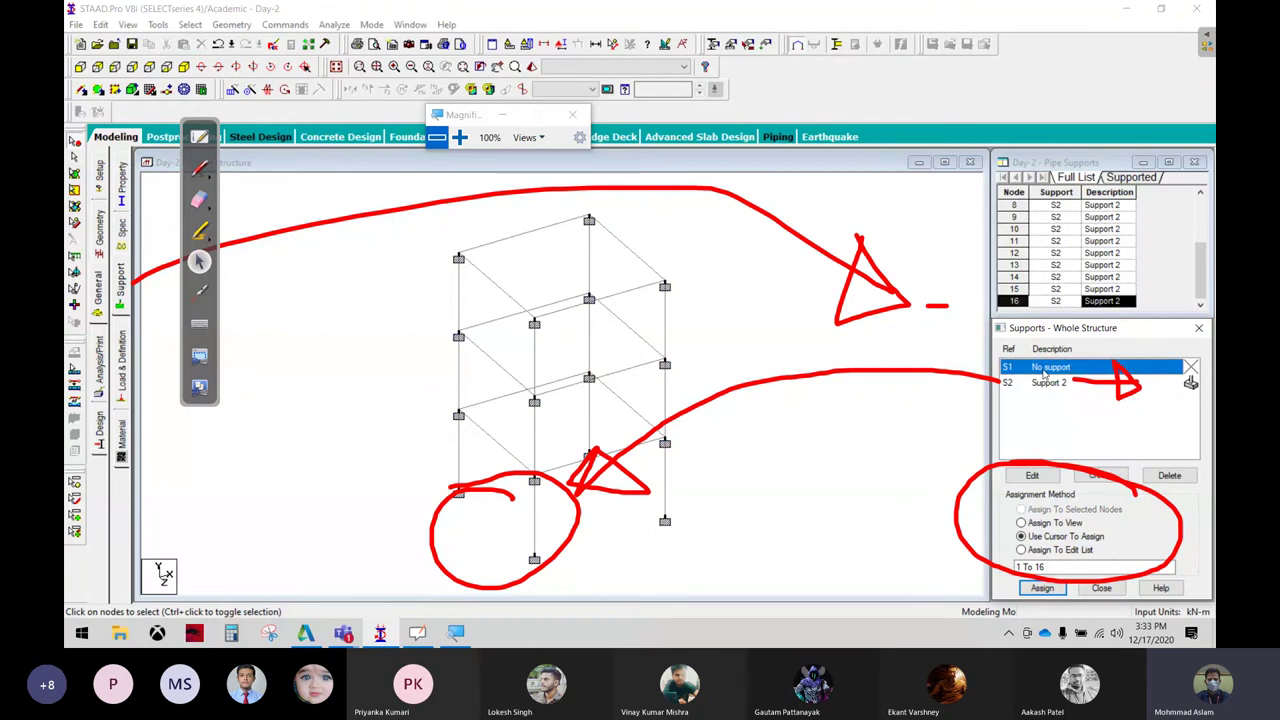
click(1021, 522)
click(1042, 588)
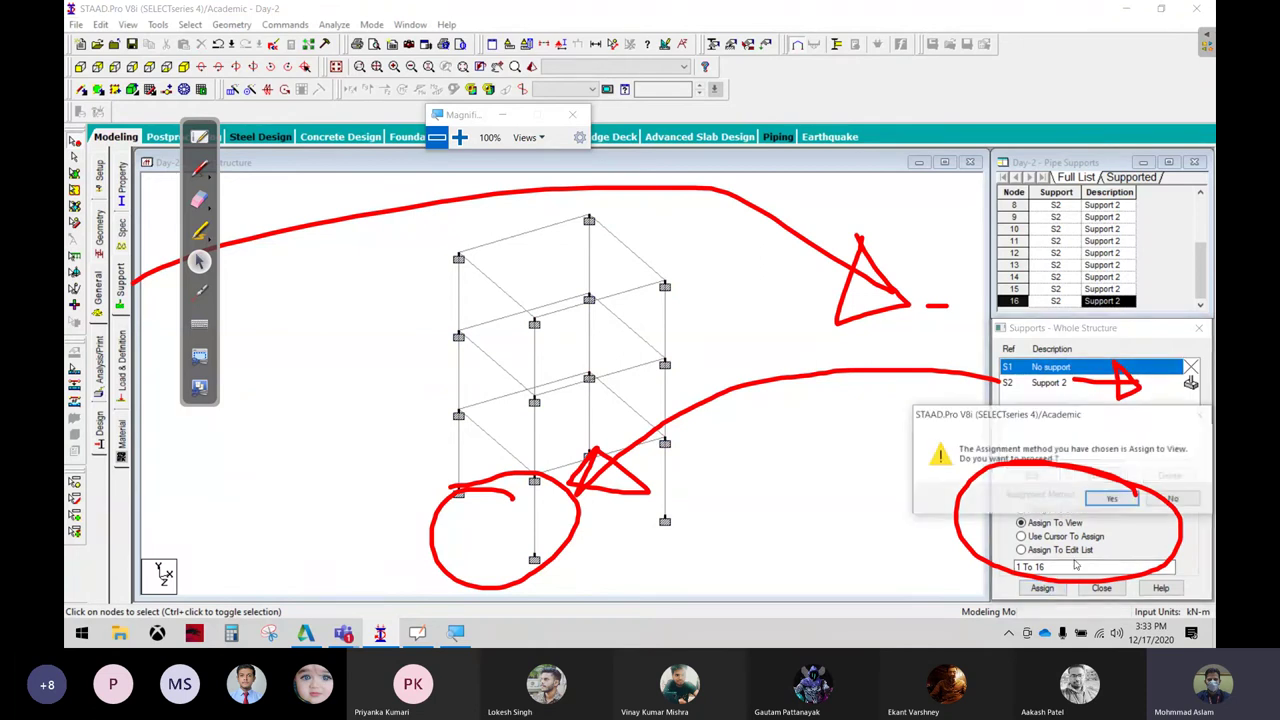
click(1130, 492)
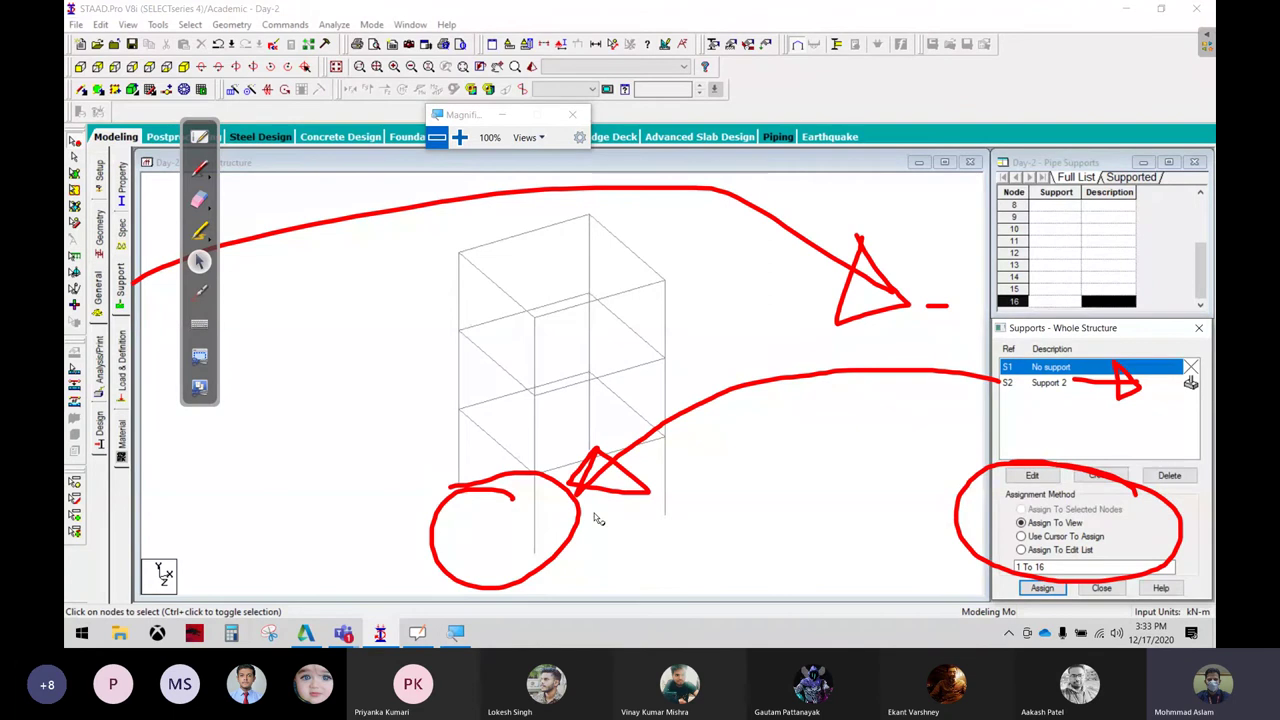
click(534, 552)
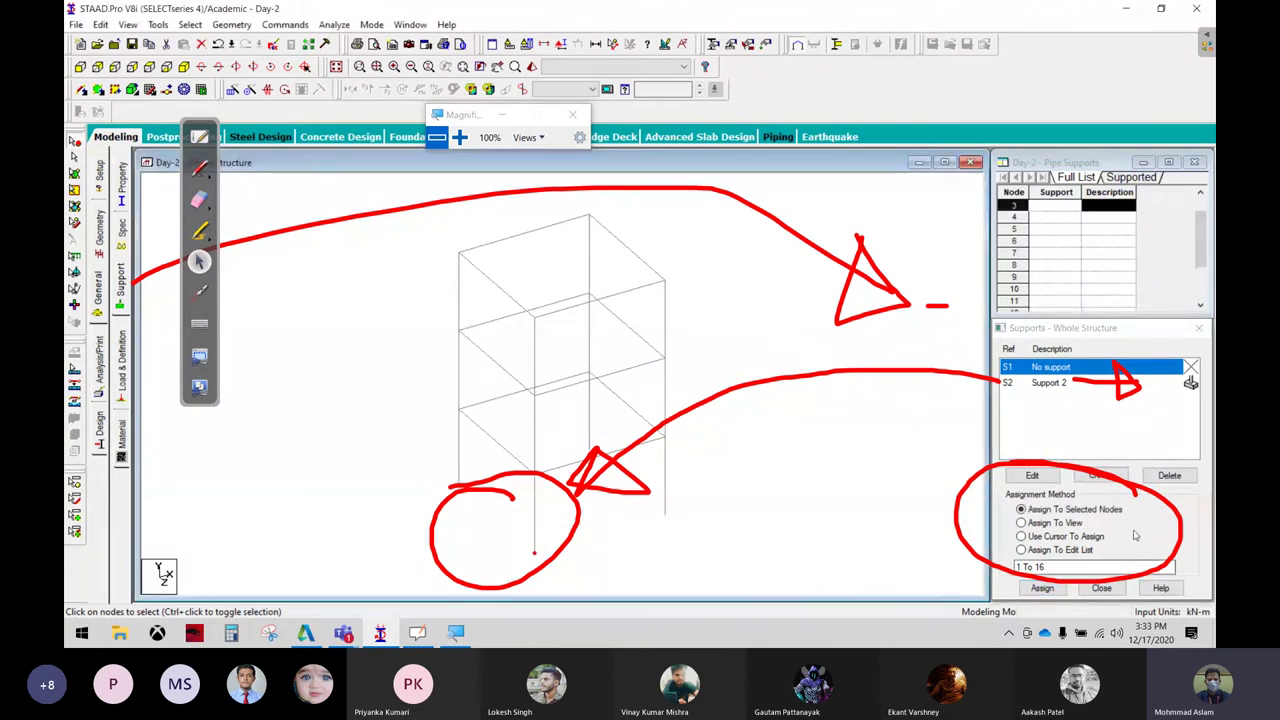
Switch to Use Cursor To Assign and save the structure when Auto Save prompts
click(1063, 537)
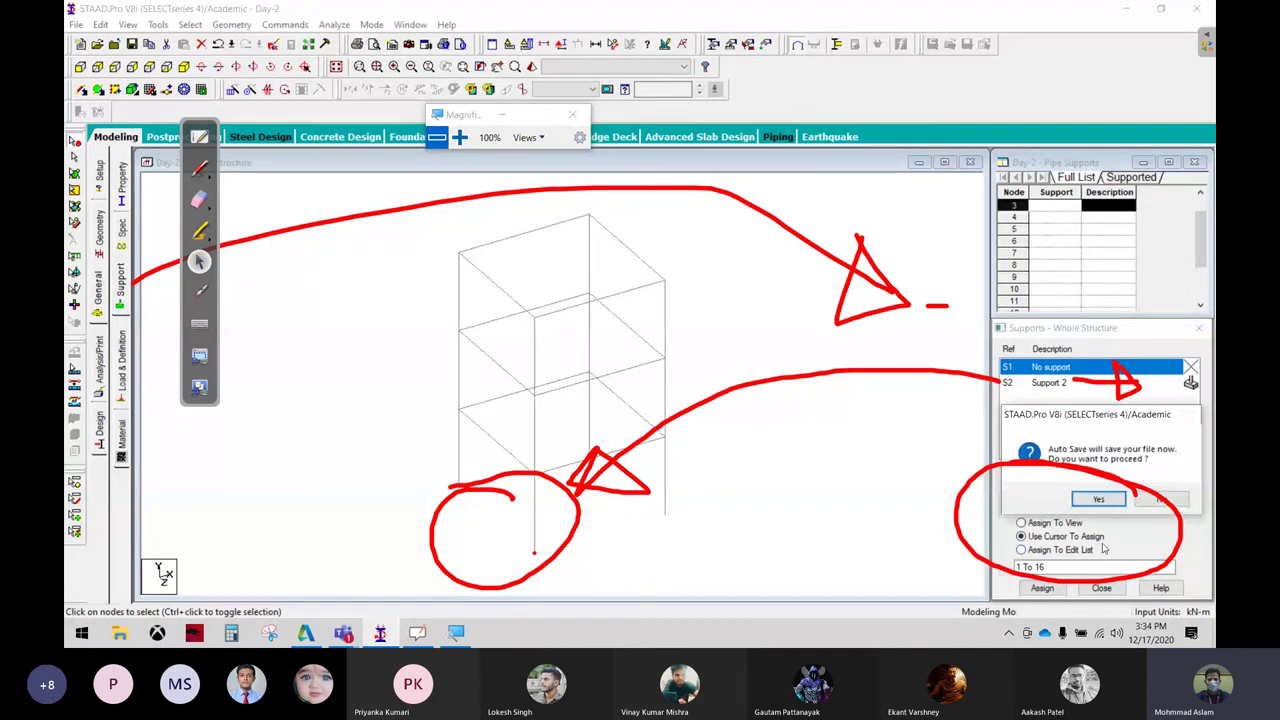
click(1100, 498)
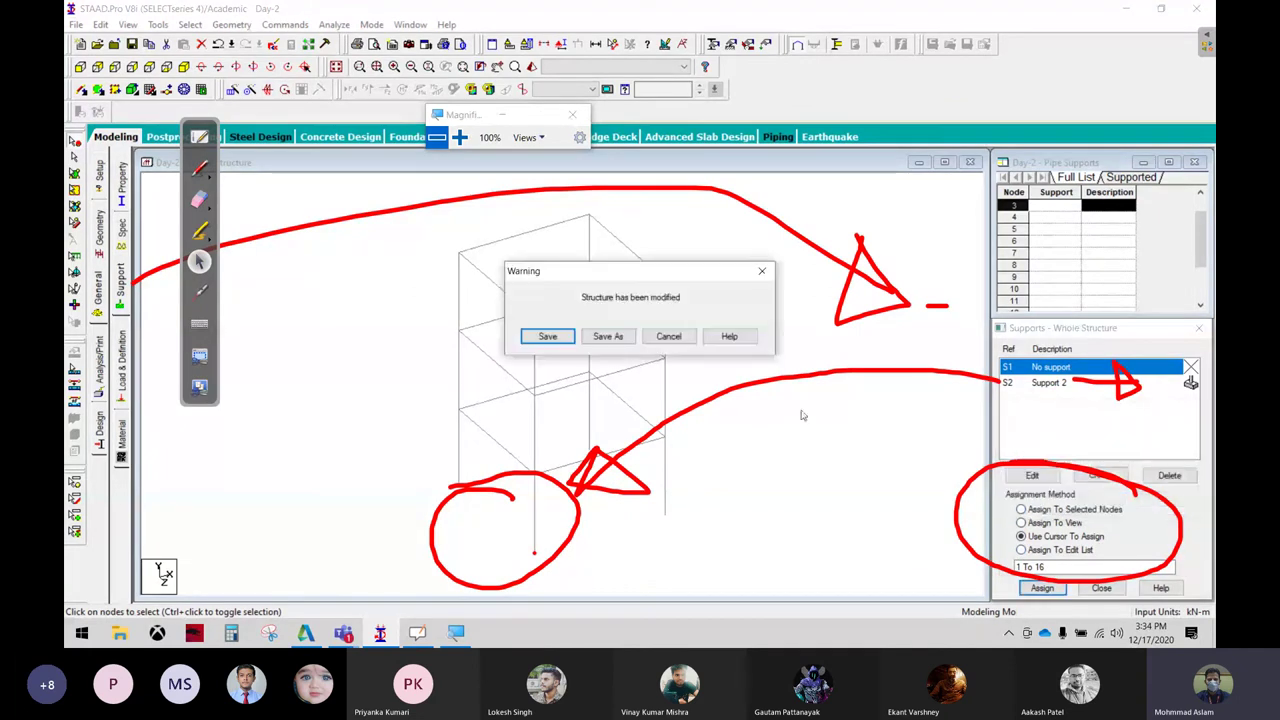
click(552, 337)
Give nodes 16, 15, 3, 11 and 5 Support 2 by clicking them
click(1048, 385)
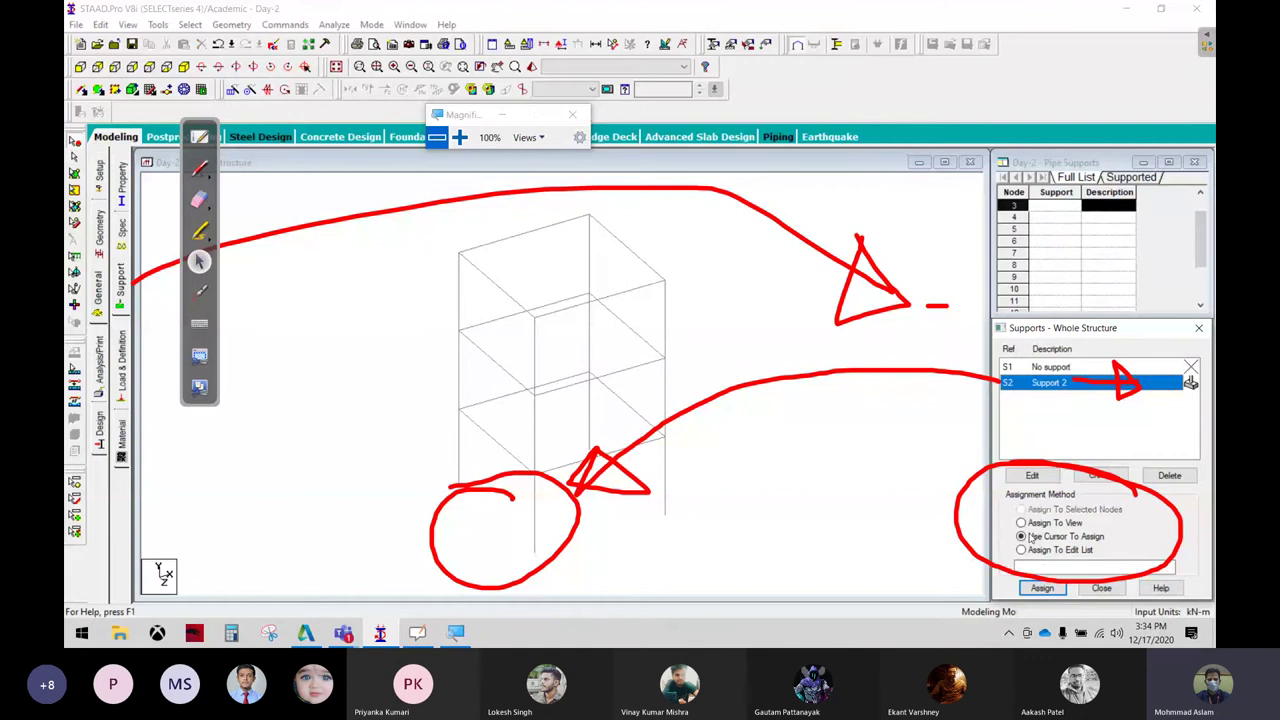
click(1040, 588)
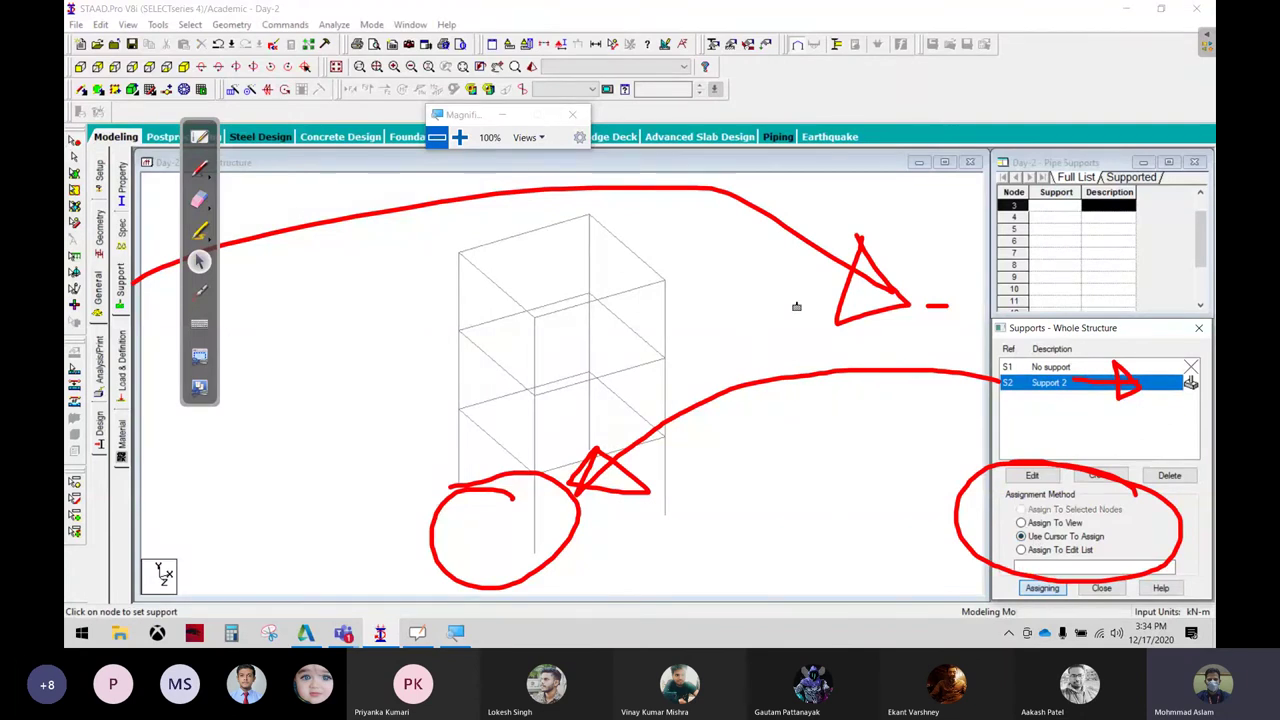
click(665, 286)
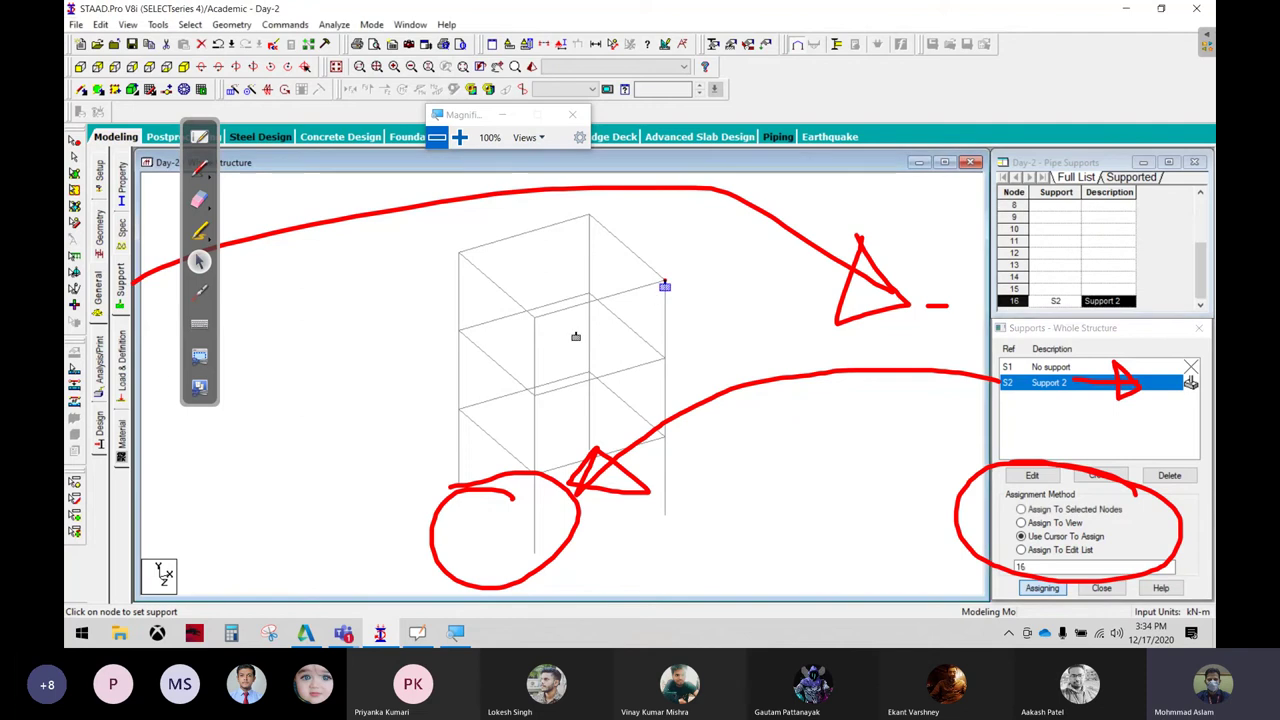
click(534, 323)
click(525, 538)
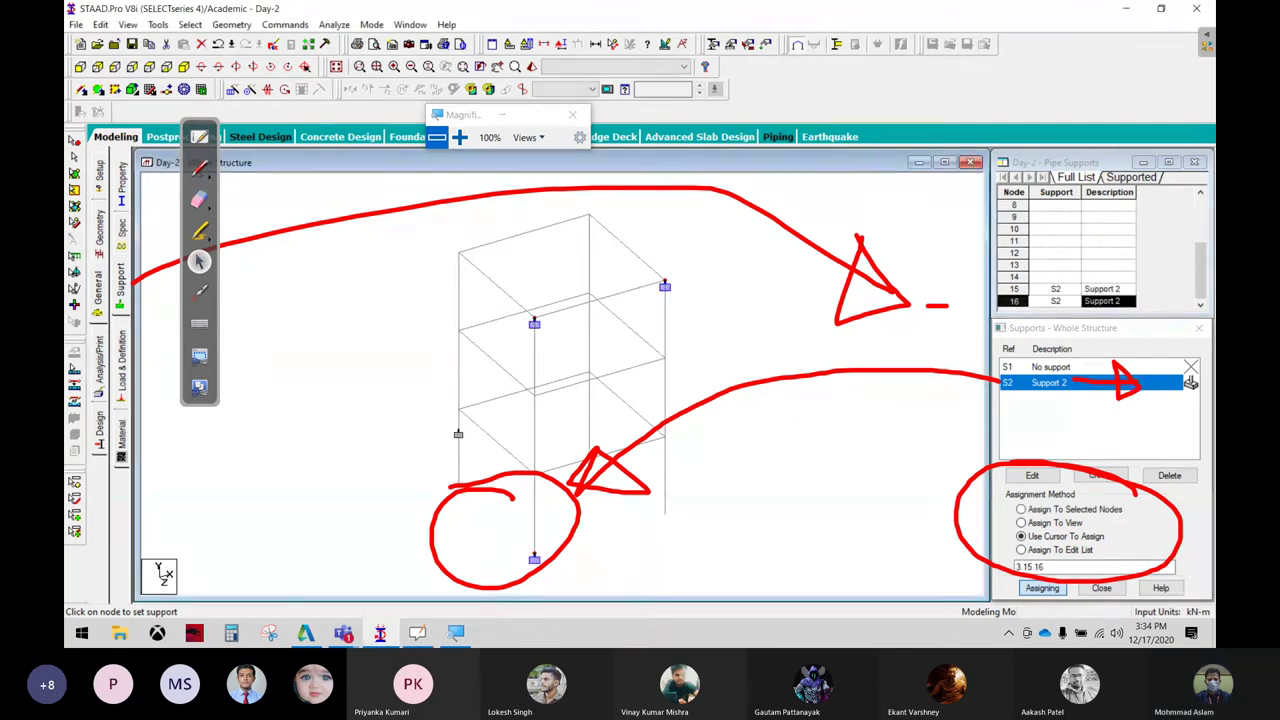
click(458, 414)
click(534, 401)
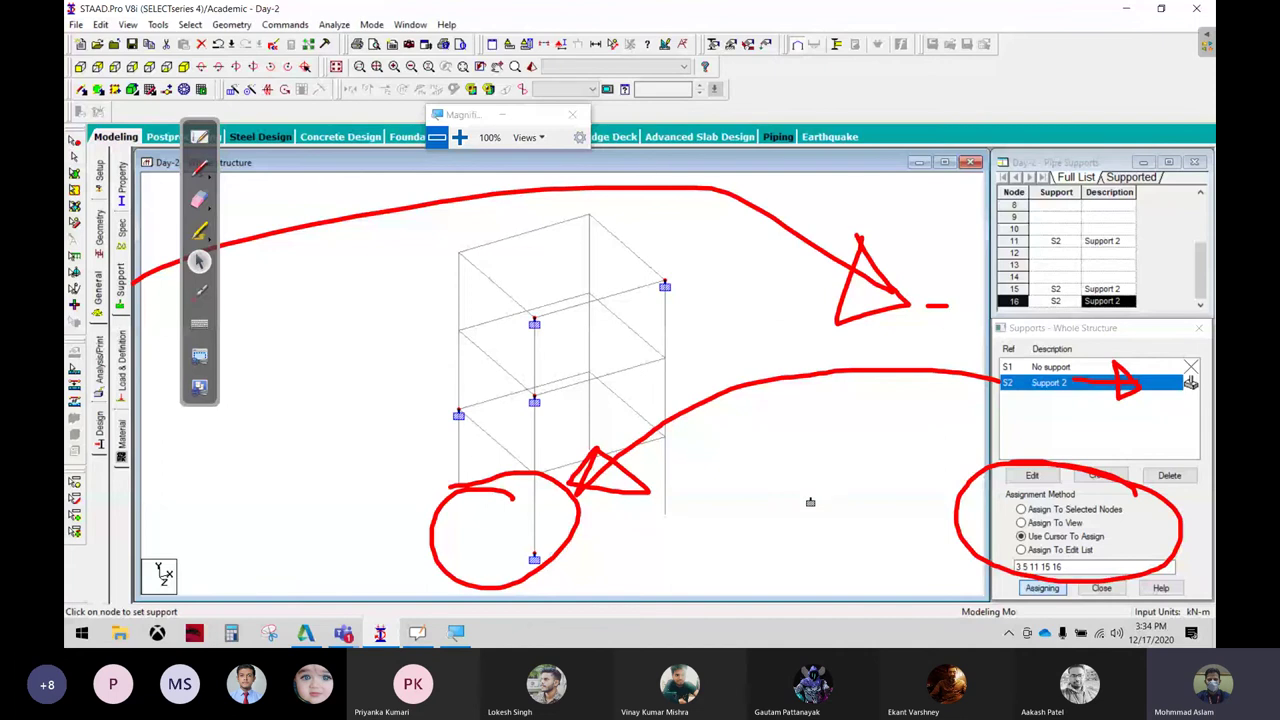
Clear nodes 16, 15, 11, 5 and 3 with No support, then choose Assign To Edit List
click(1078, 368)
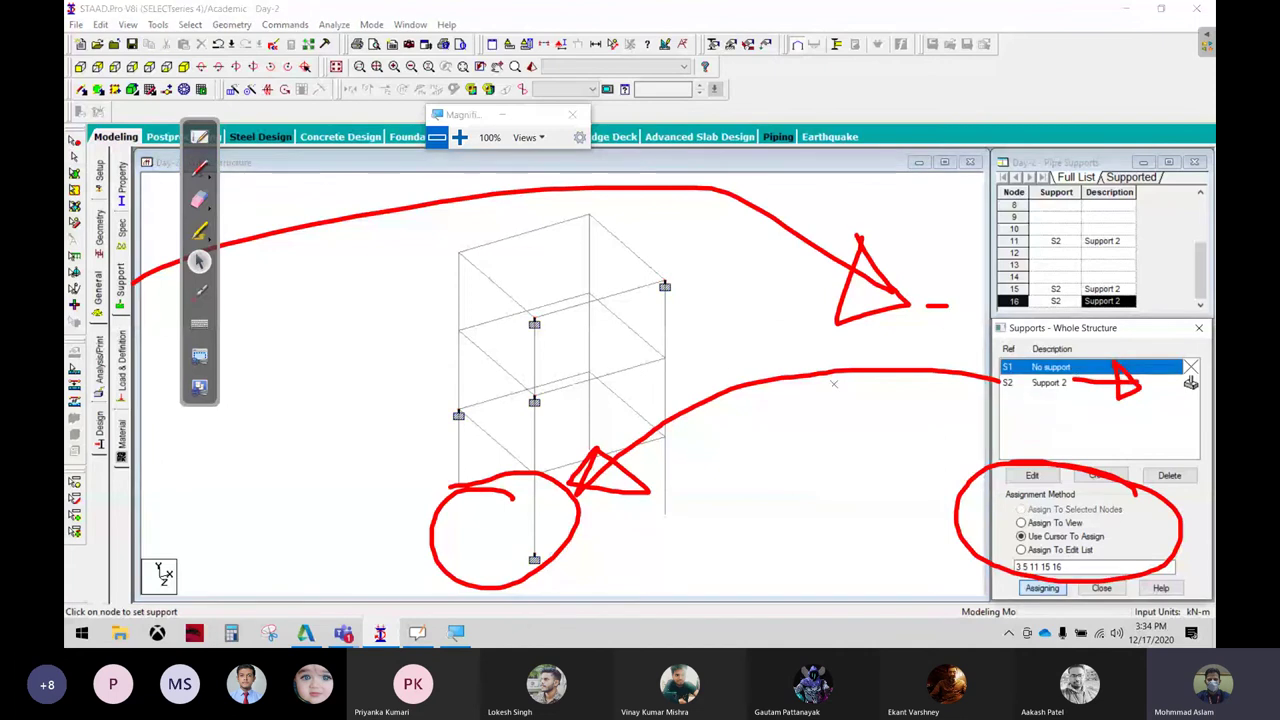
click(664, 286)
click(534, 323)
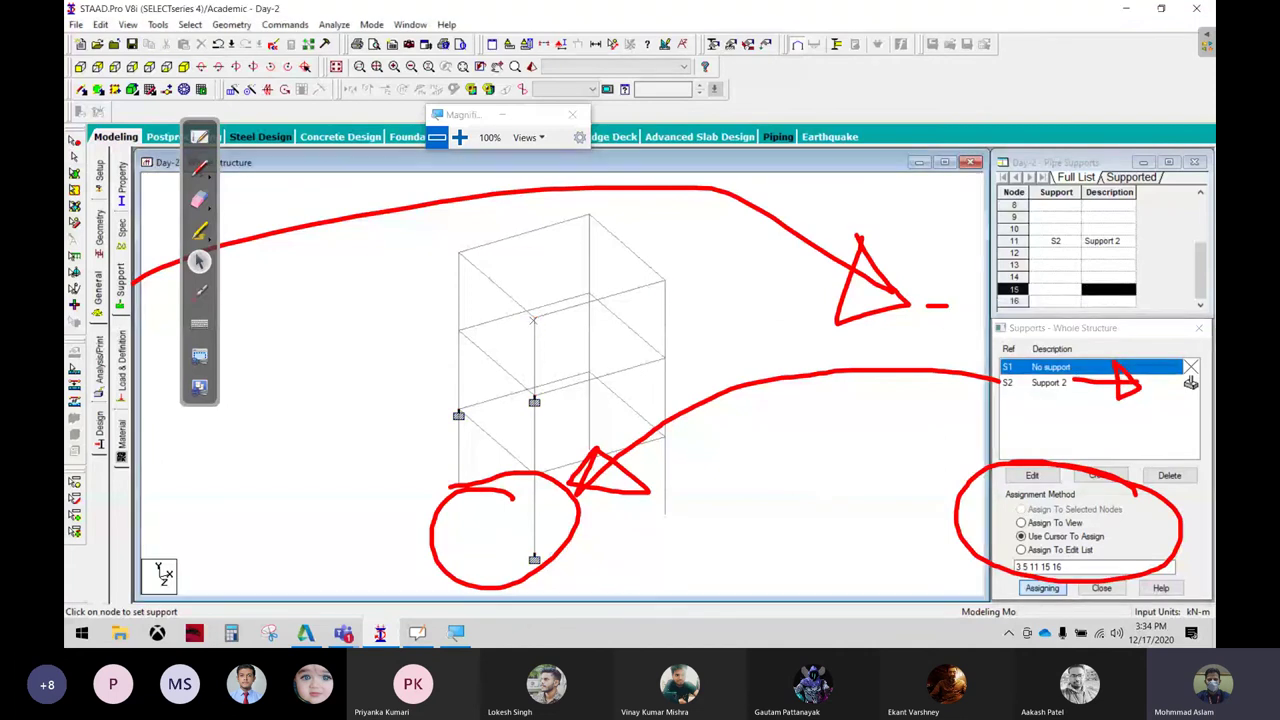
click(534, 401)
click(458, 414)
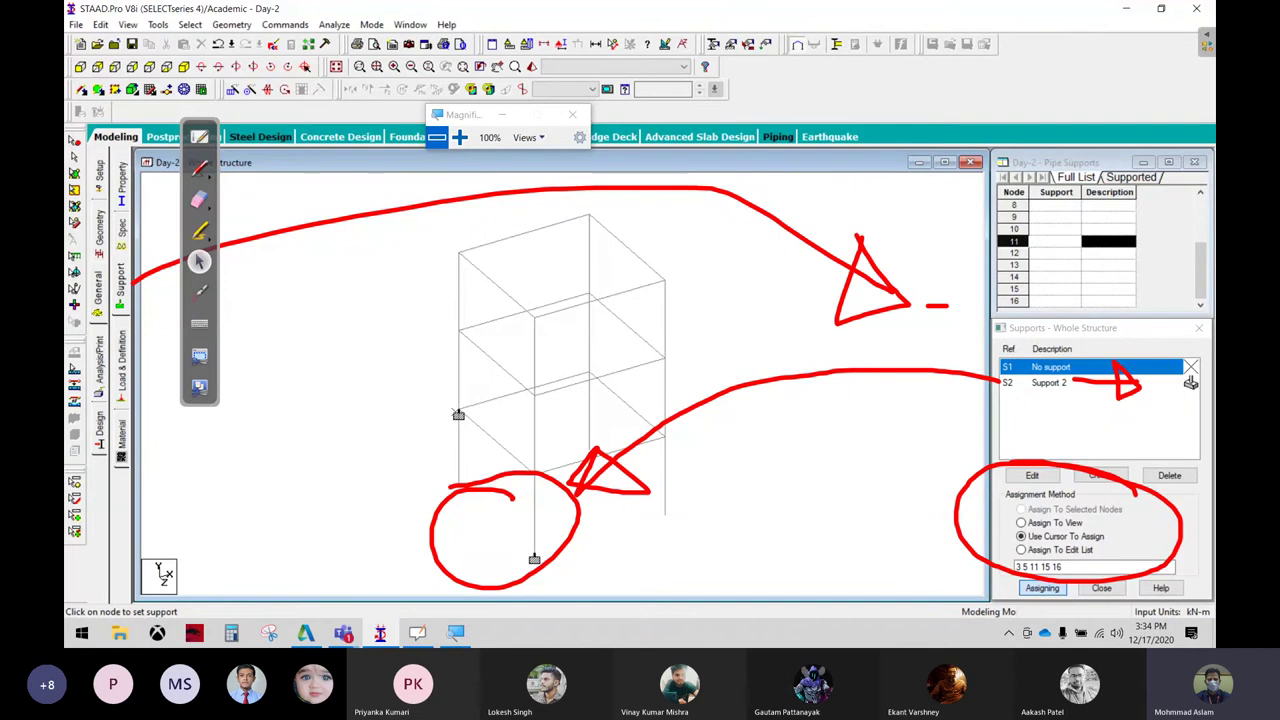
click(534, 558)
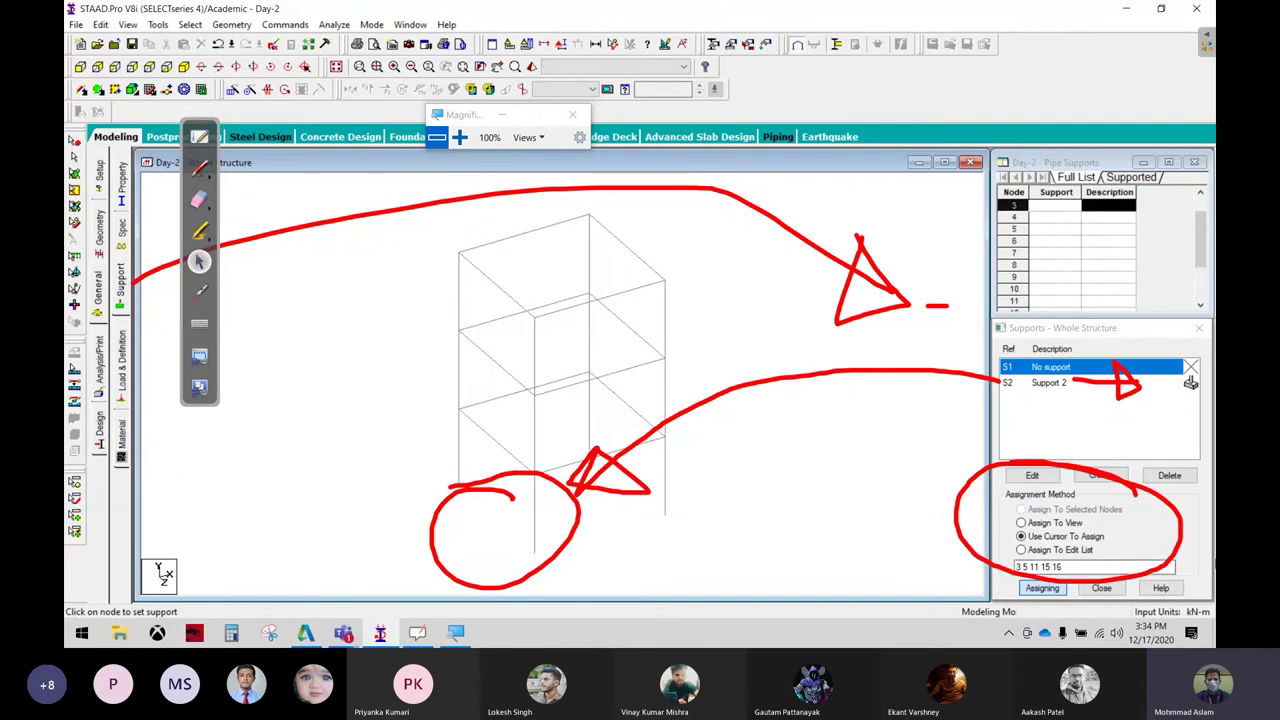
click(1086, 552)
click(1086, 552)
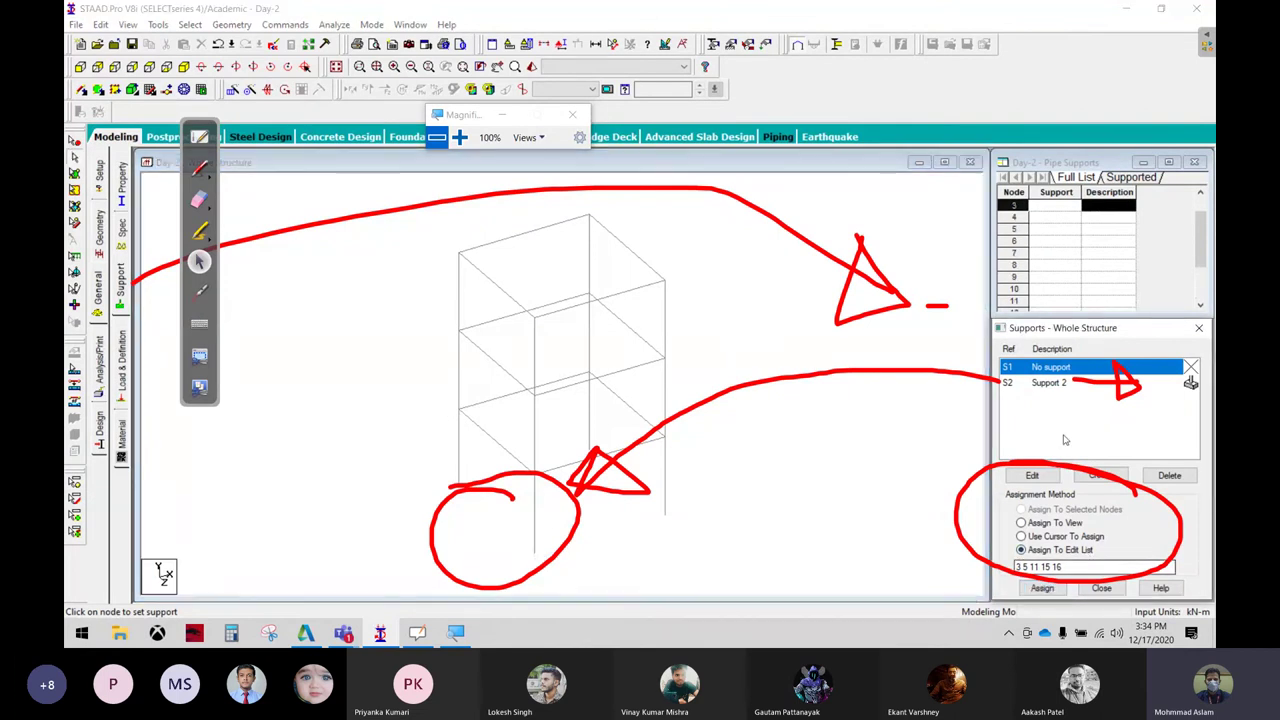
Show node numbers with Shift+N and circle nodes 13 and 16 in ink
click(1068, 566)
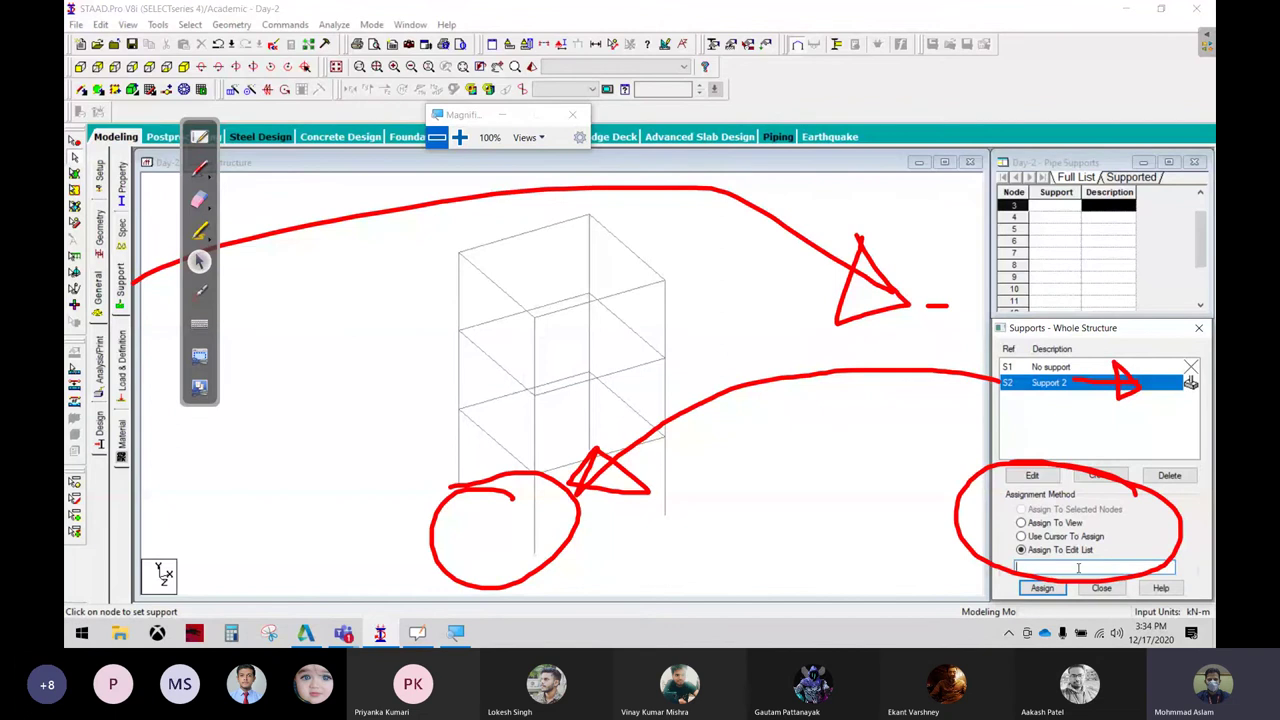
click(718, 316)
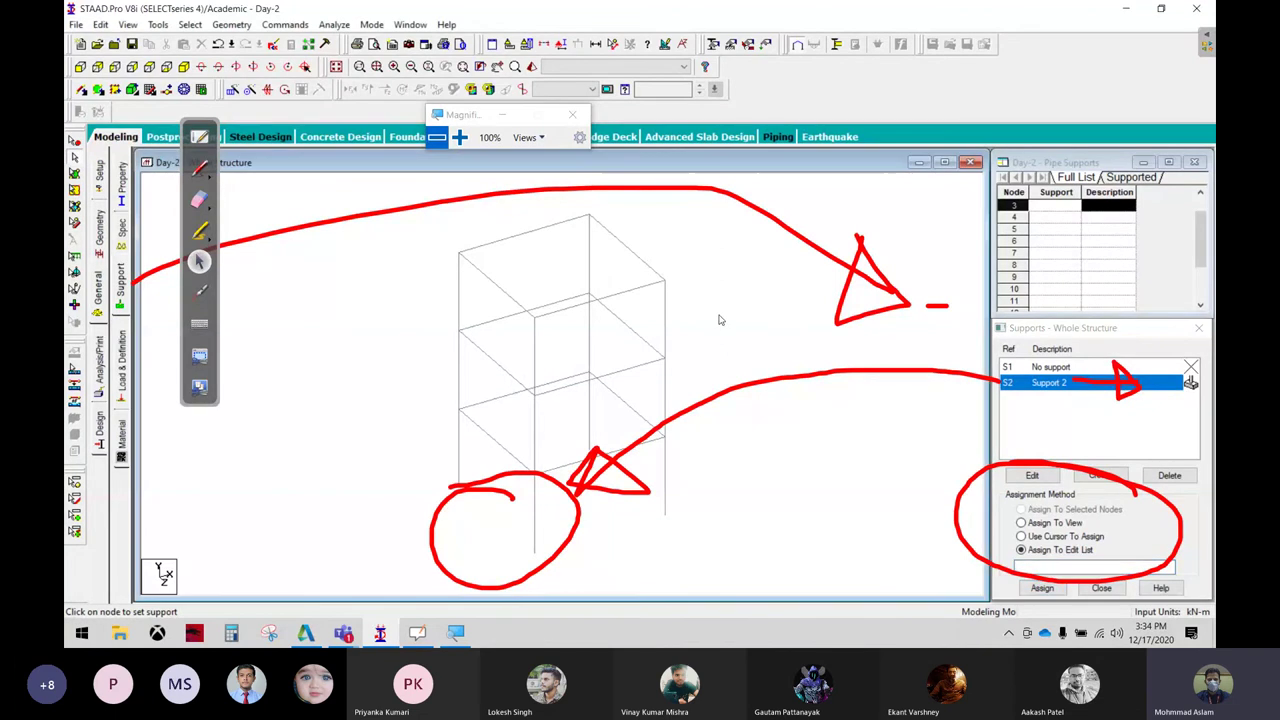
key(shift+n)
click(199, 167)
drag(437, 217, 388, 212)
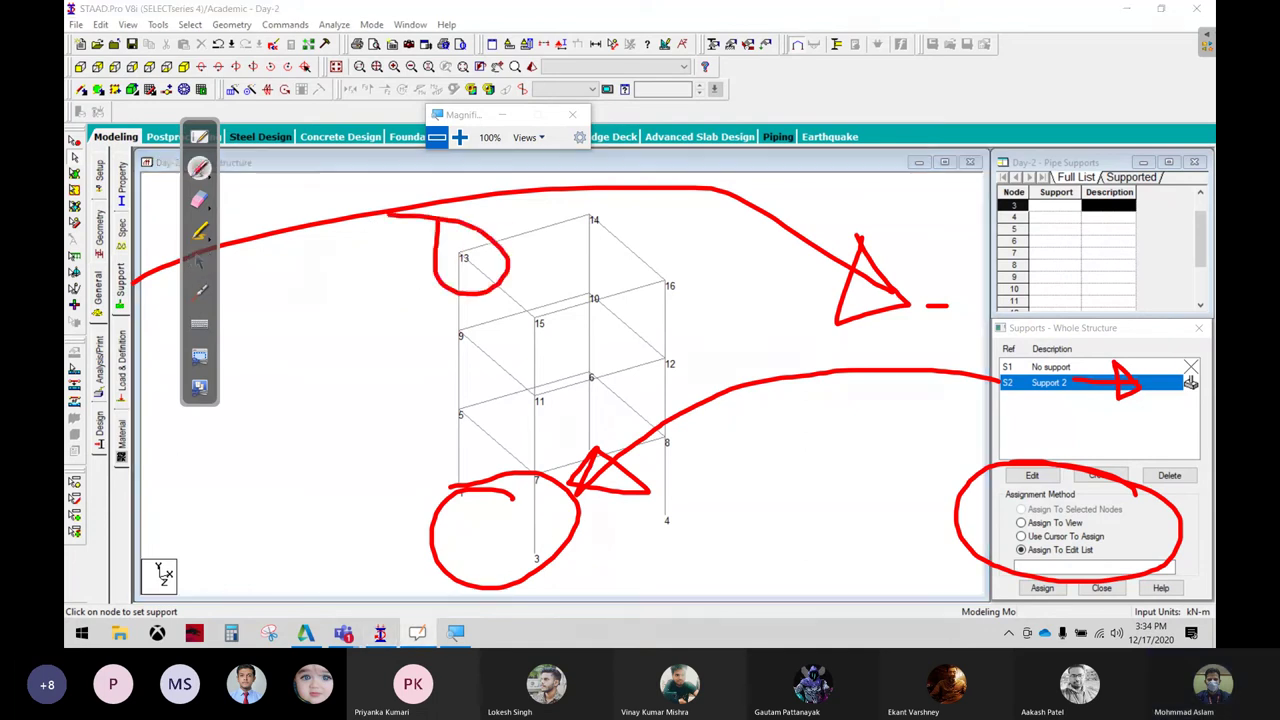
drag(664, 255, 640, 262)
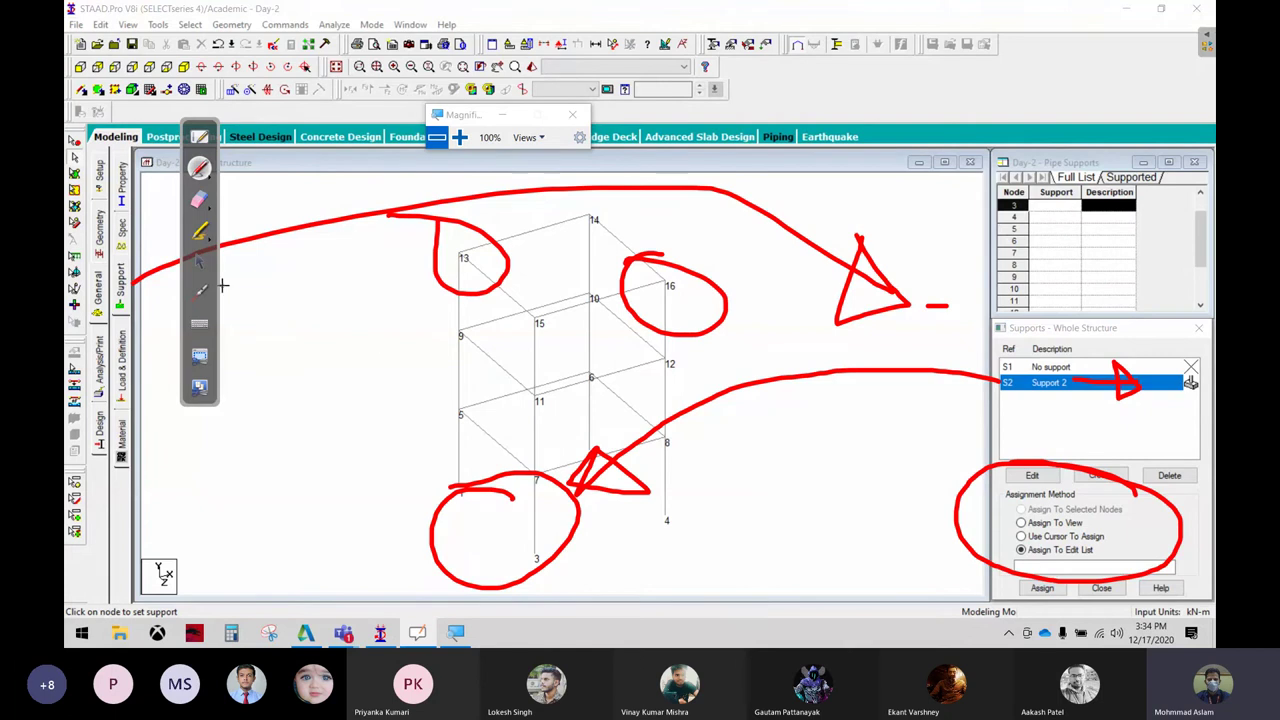
click(199, 261)
Assign Support 2 to nodes 13 and 16 via the edit list, then erase the ink
click(1075, 566)
text(13 16)
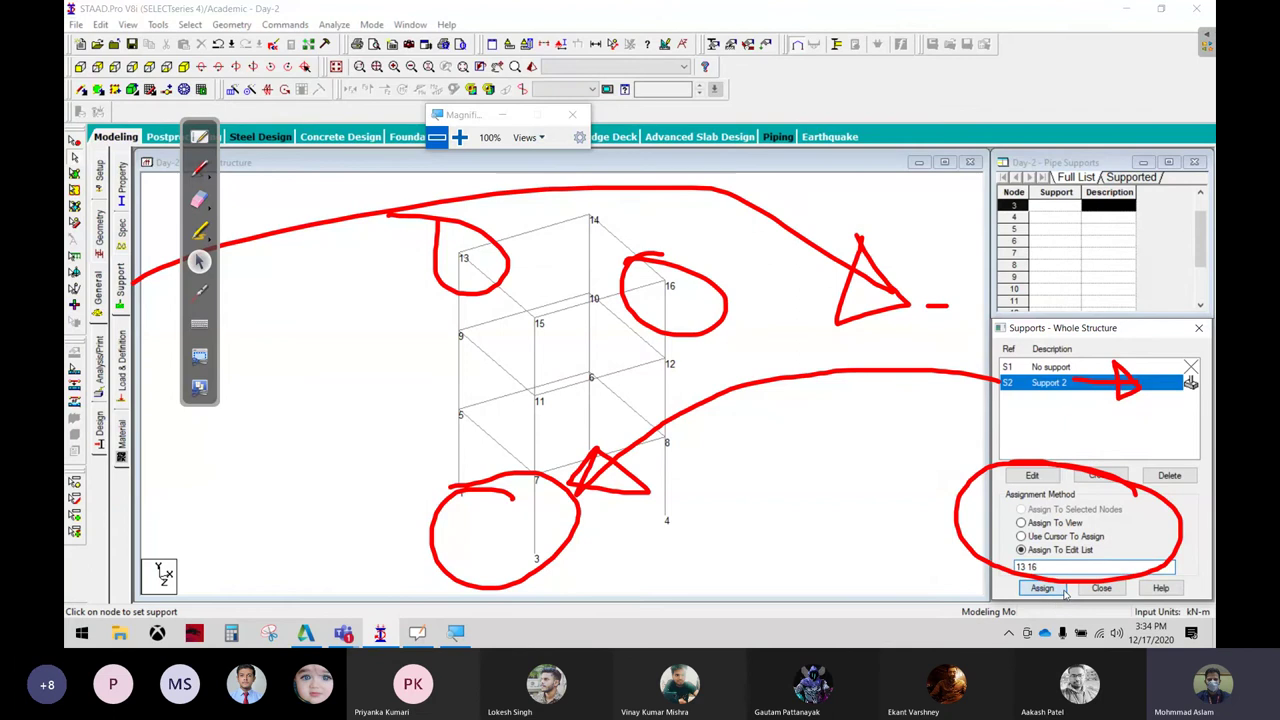
click(1042, 588)
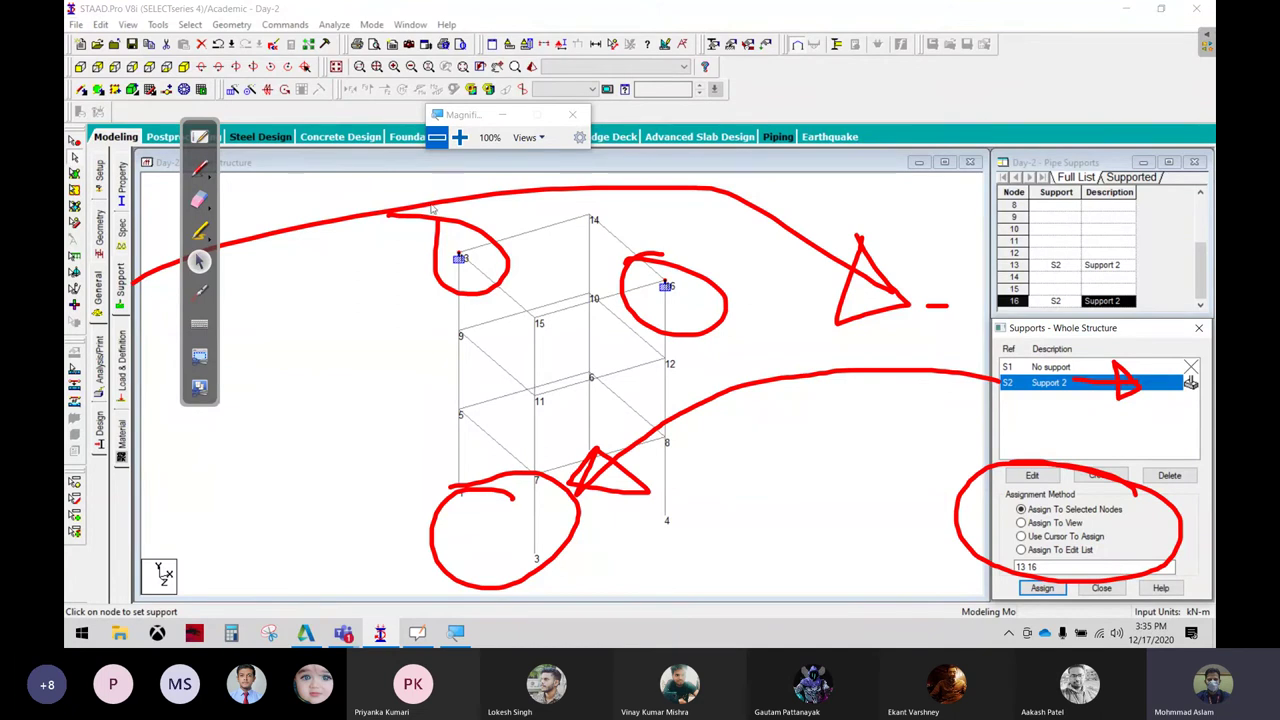
click(197, 201)
mouse_move(197, 201)
mouse_down()
mouse_move(600, 200)
mouse_move(794, 271)
mouse_move(763, 266)
mouse_move(688, 300)
mouse_move(431, 517)
mouse_move(920, 377)
mouse_move(723, 486)
mouse_move(1196, 585)
mouse_up()
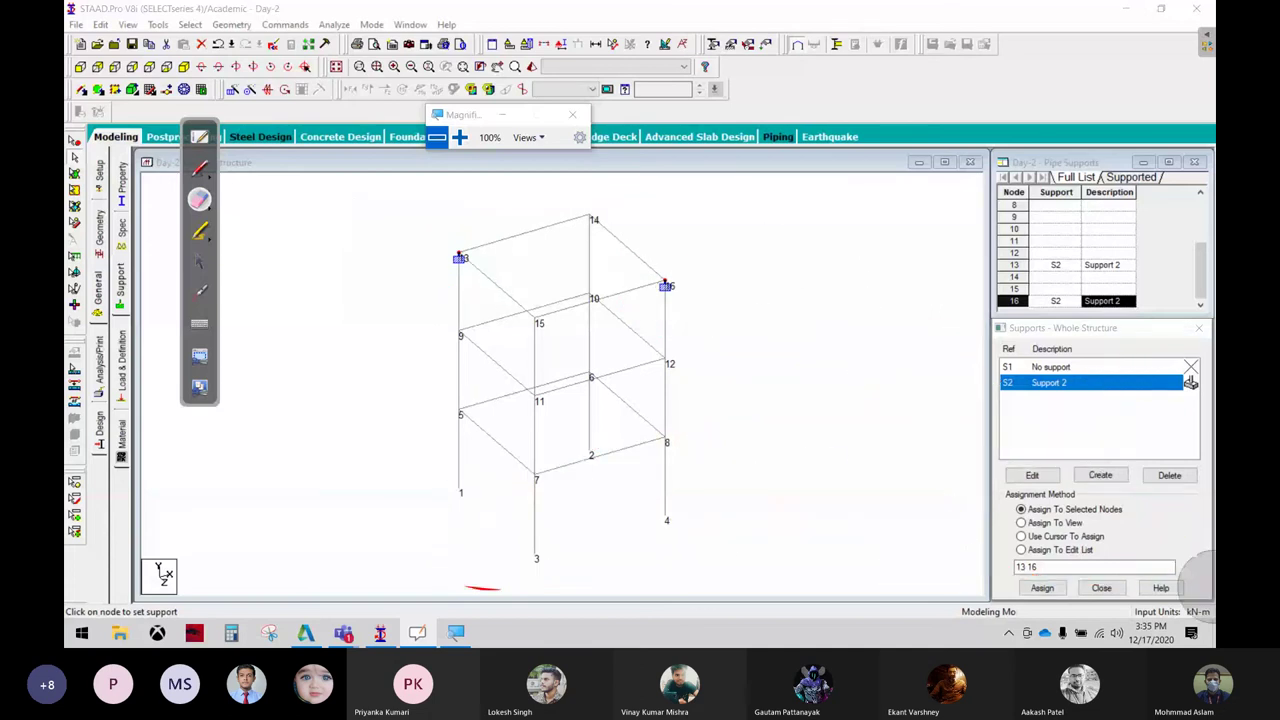
click(199, 261)
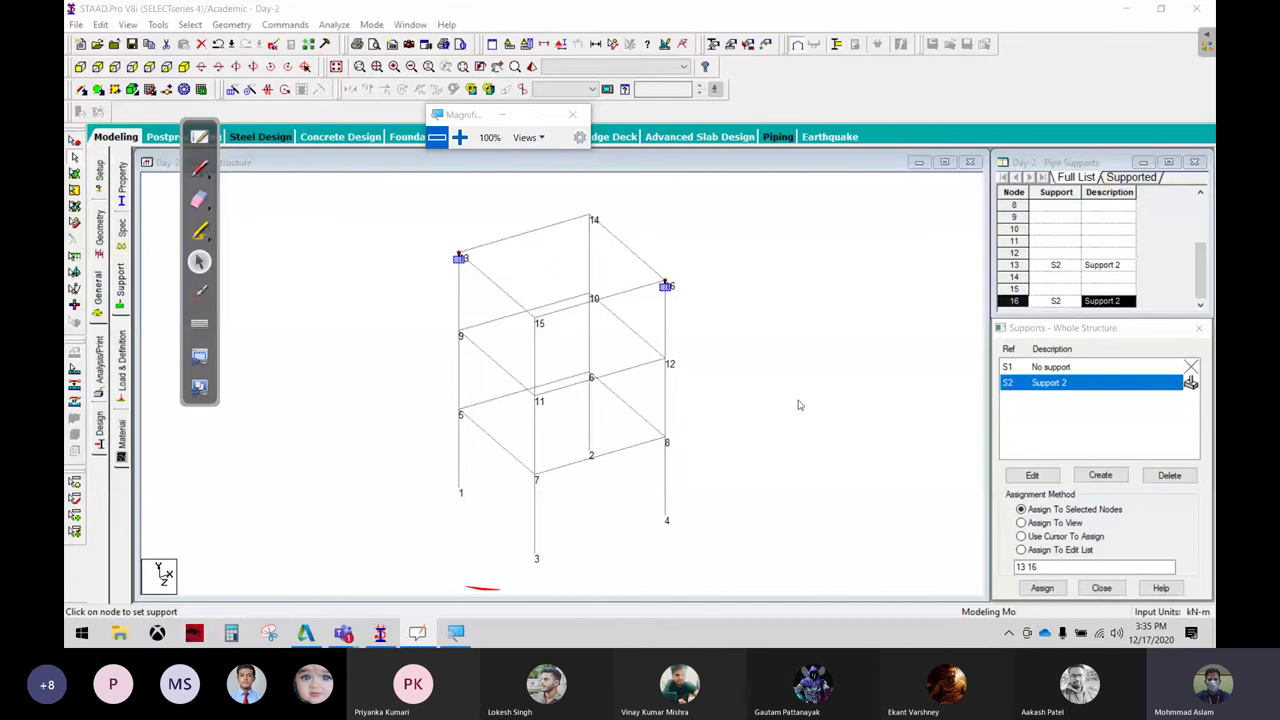
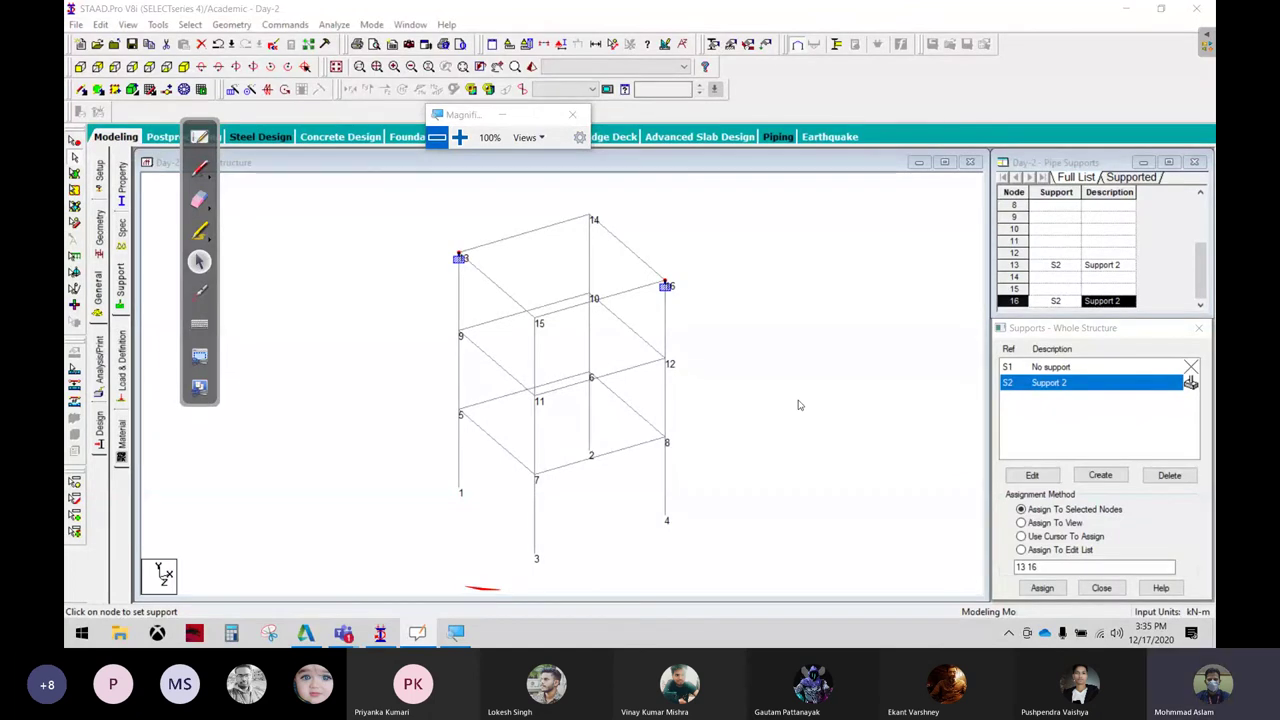
Assign Support 2 to all frame nodes 1–16, then switch to node-by-node assignment
click(1022, 523)
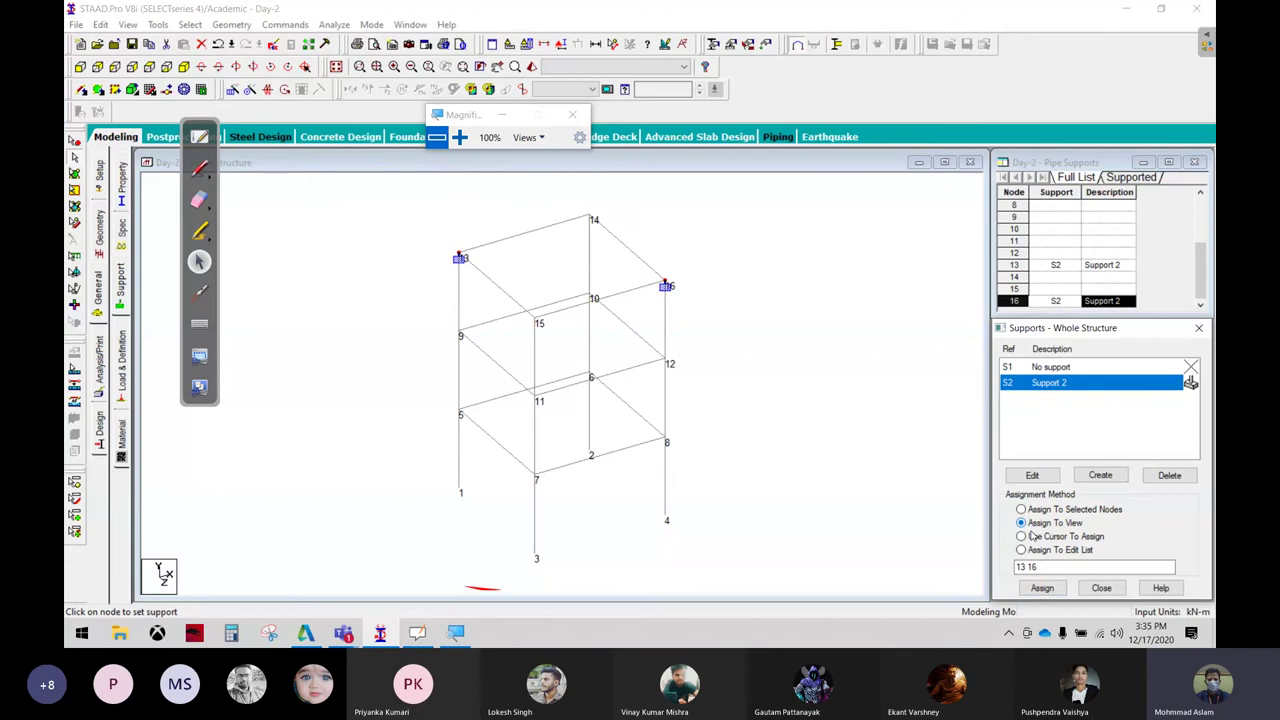
click(1043, 588)
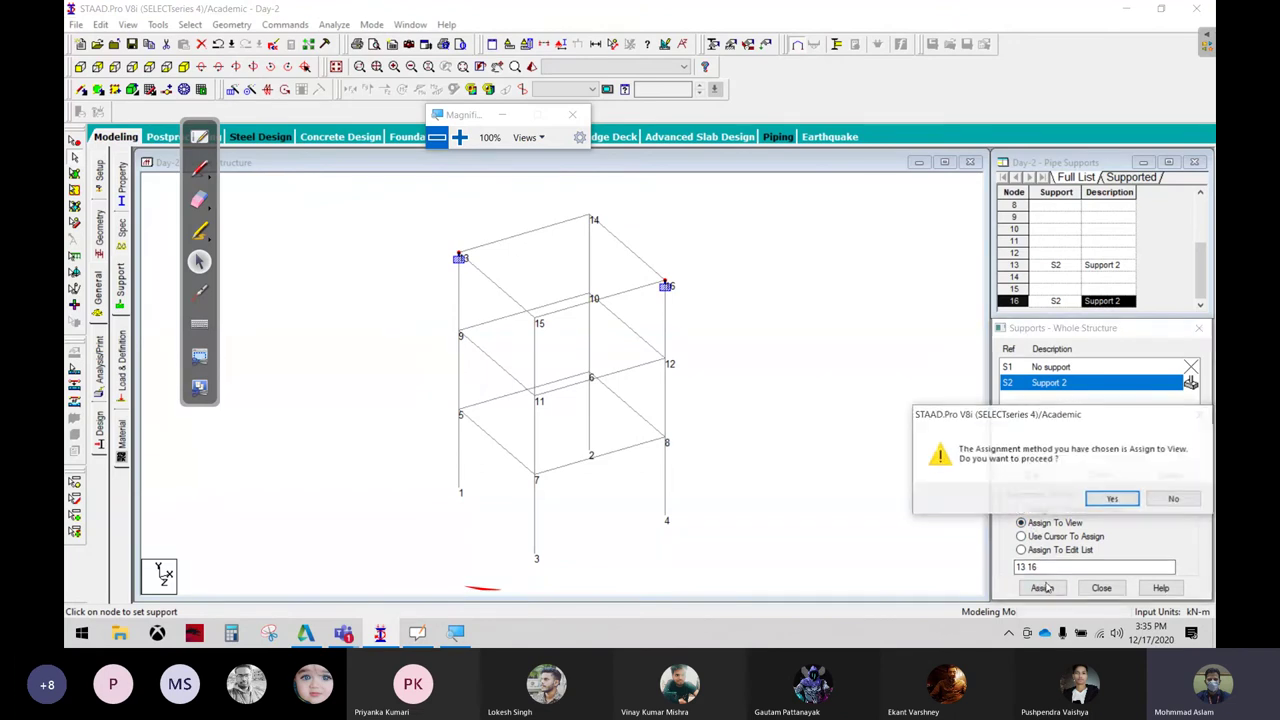
key(Return)
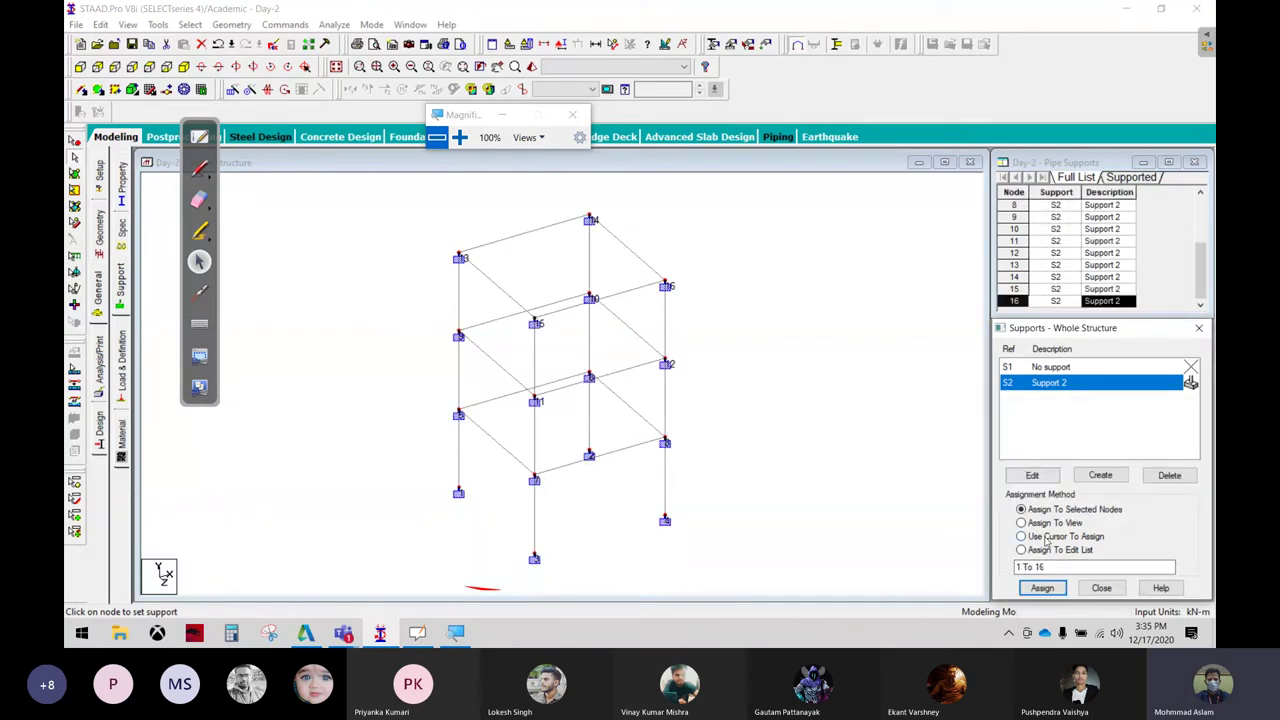
click(1046, 537)
click(1042, 588)
Set No support on nodes 12, 8 and 9, then end click-assign mode
click(1062, 369)
click(665, 442)
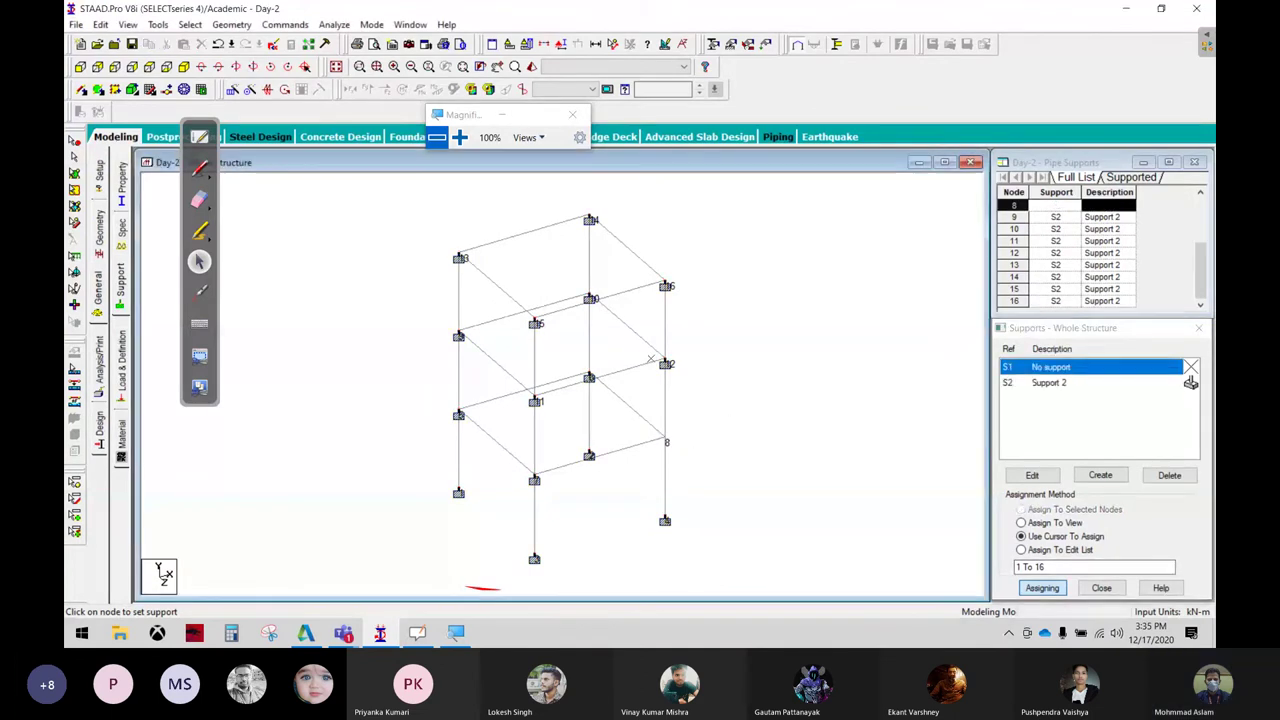
click(665, 364)
click(445, 338)
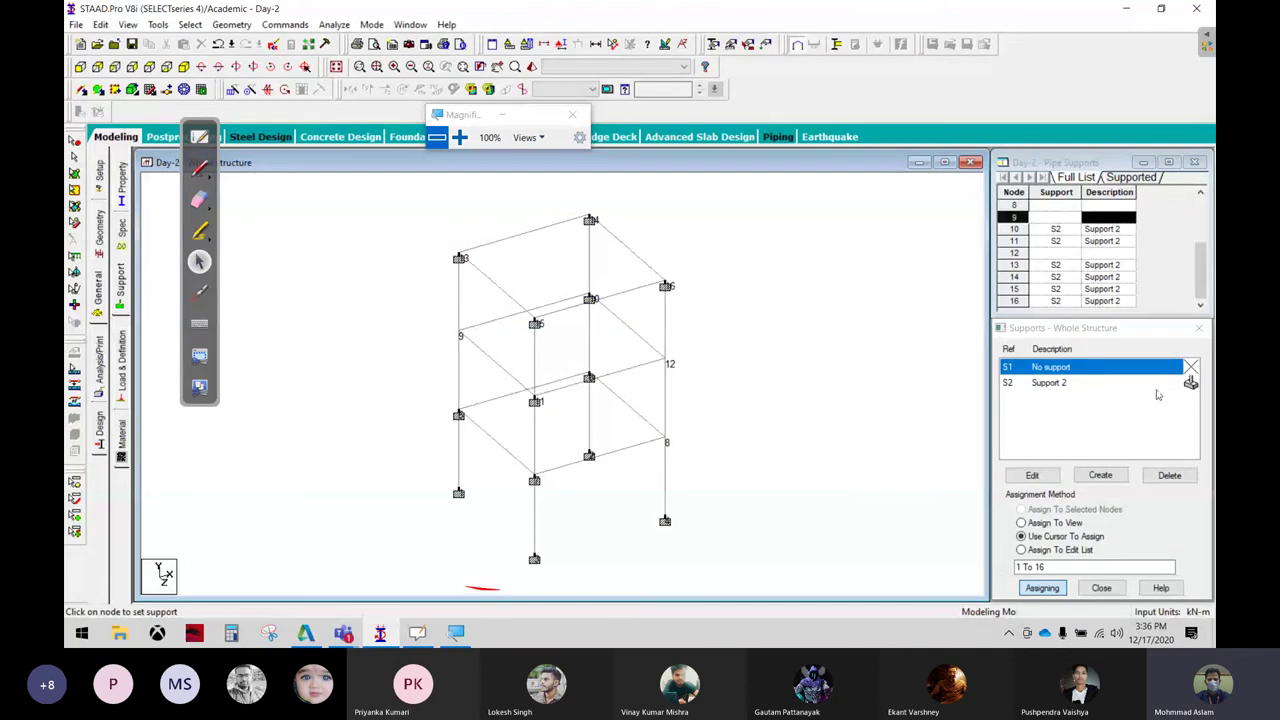
click(1094, 590)
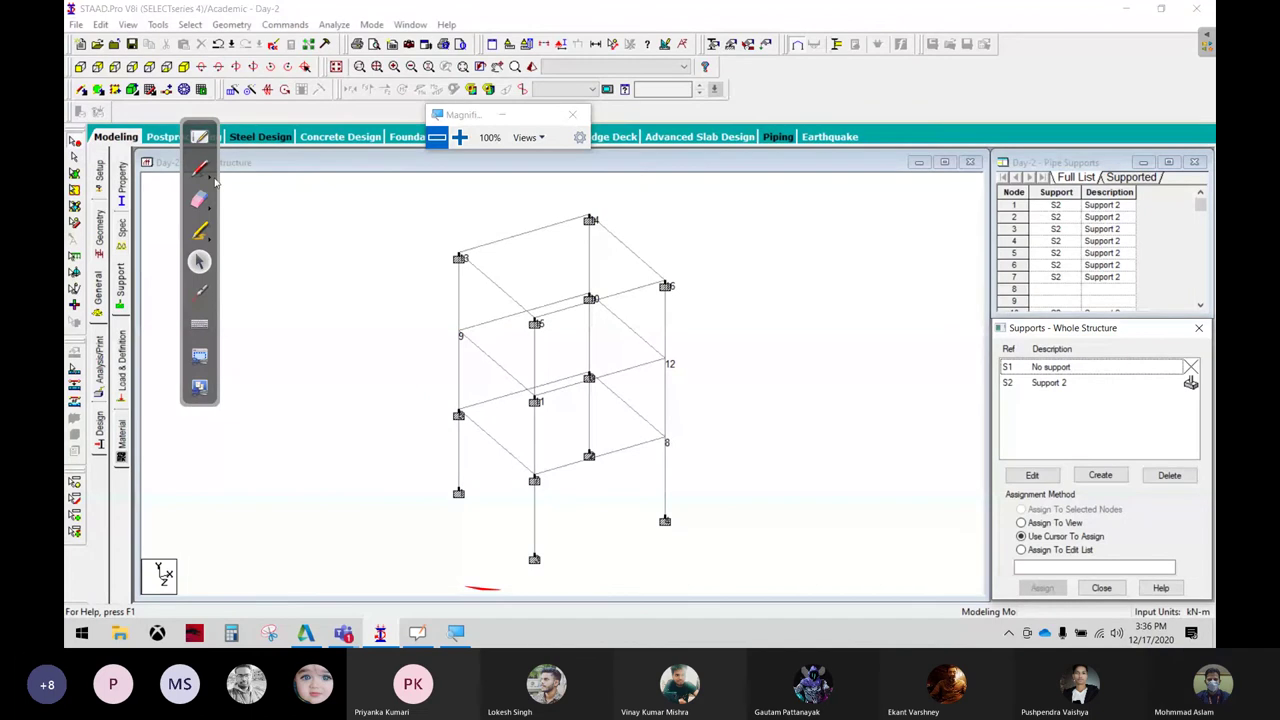
click(200, 168)
click(676, 341)
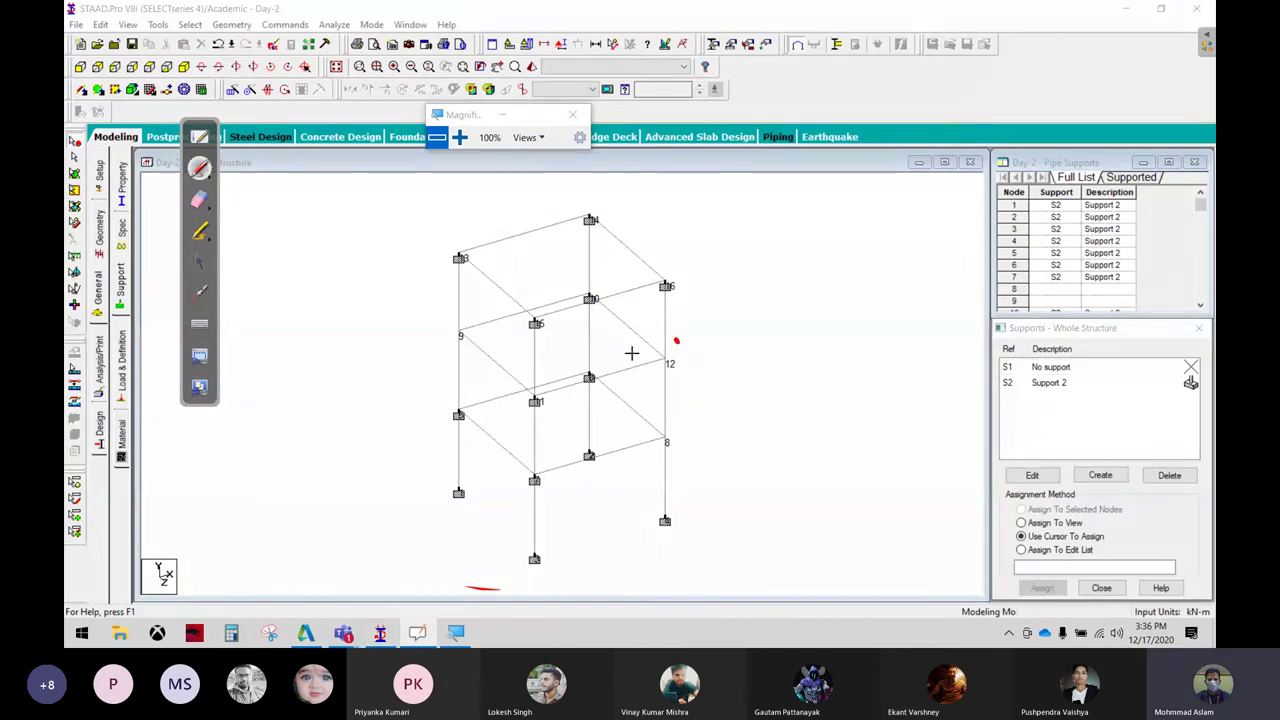
drag(692, 310, 650, 316)
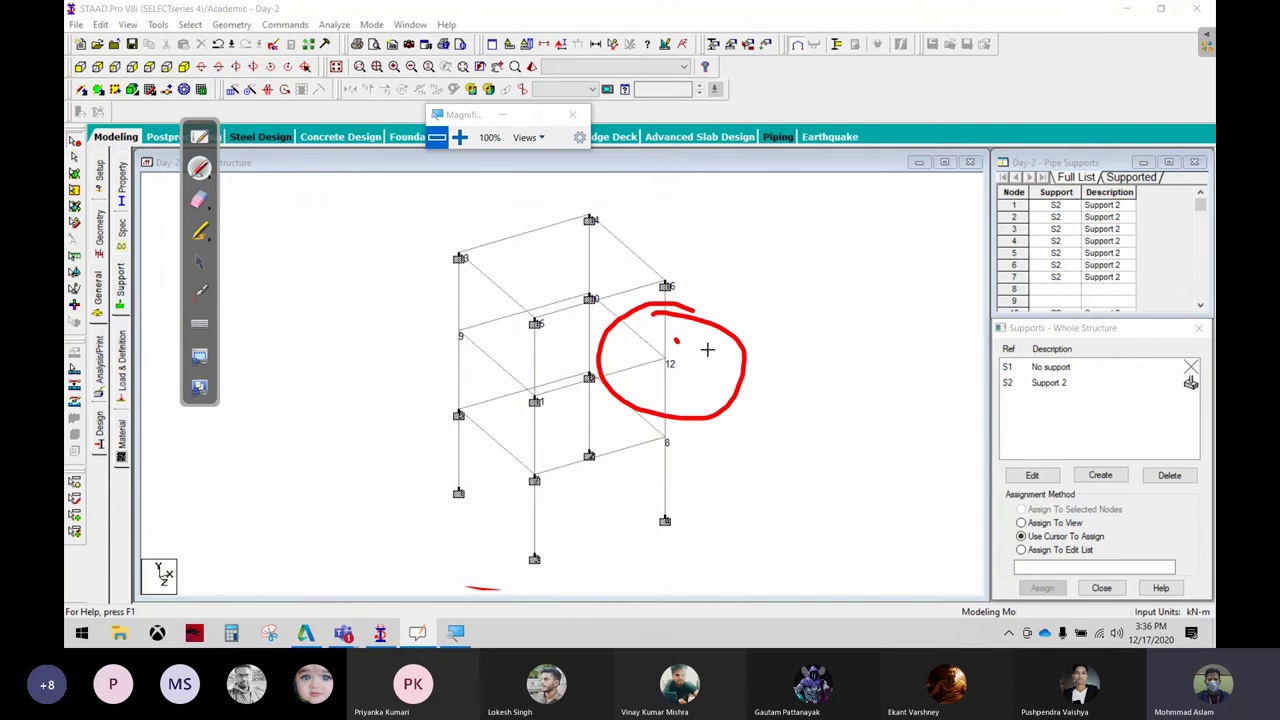
click(199, 199)
mouse_move(598, 370)
mouse_down()
mouse_move(506, 423)
mouse_move(648, 428)
mouse_up()
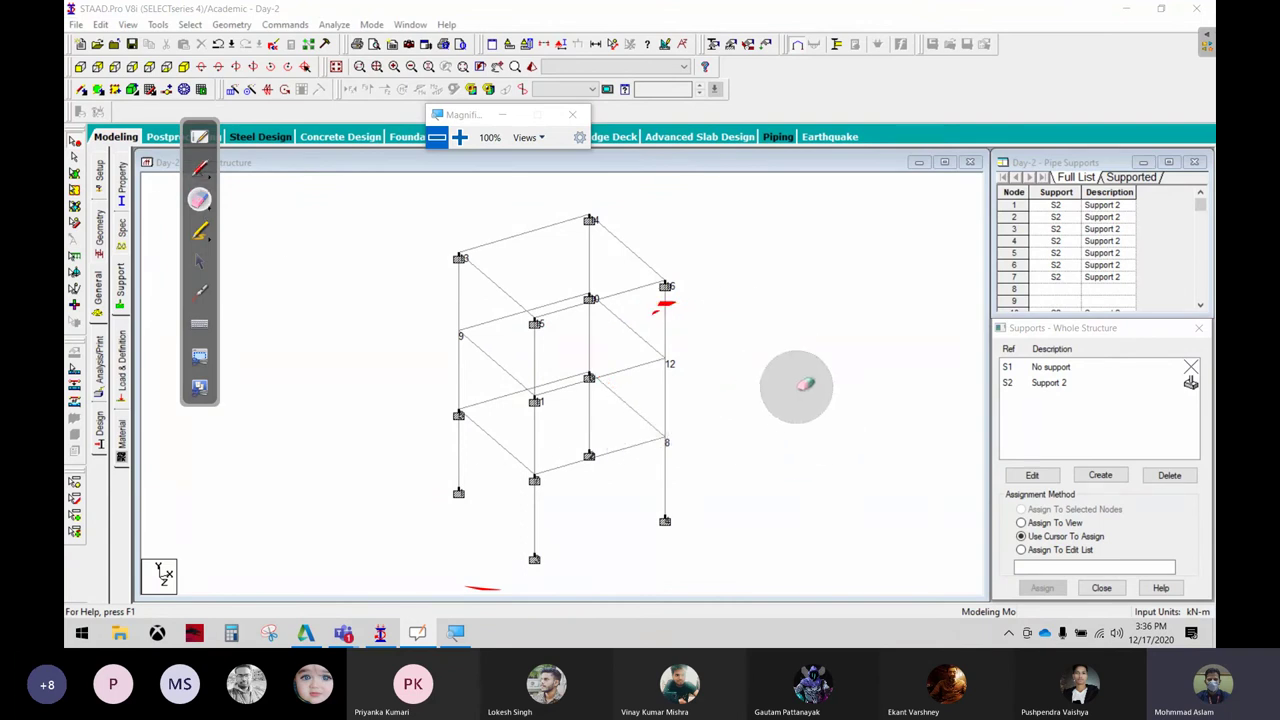
click(198, 264)
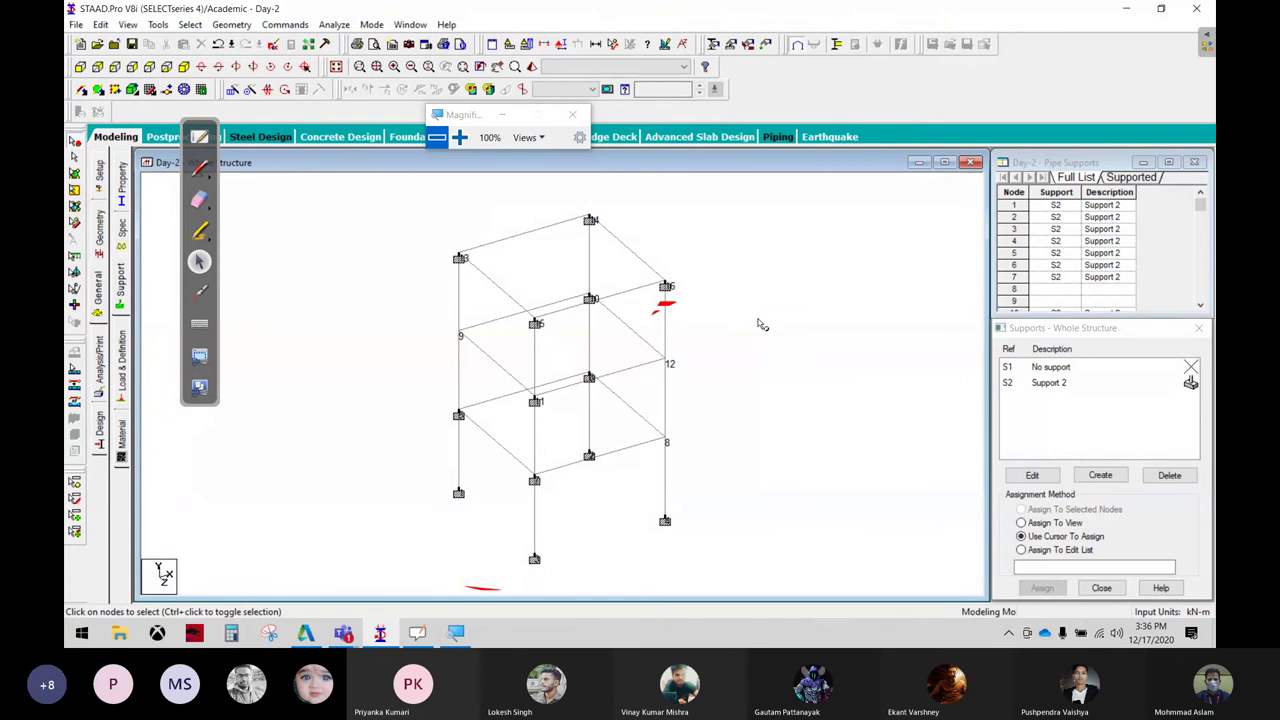
click(667, 362)
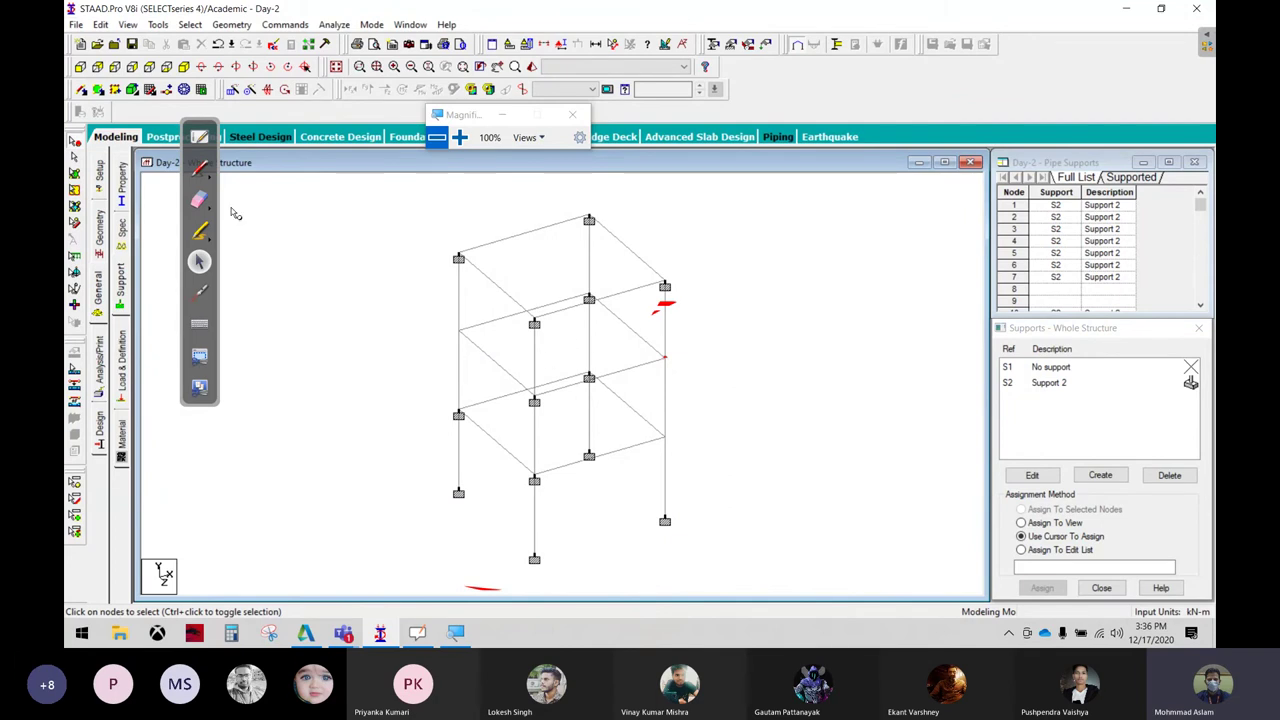
click(199, 199)
drag(686, 277, 634, 297)
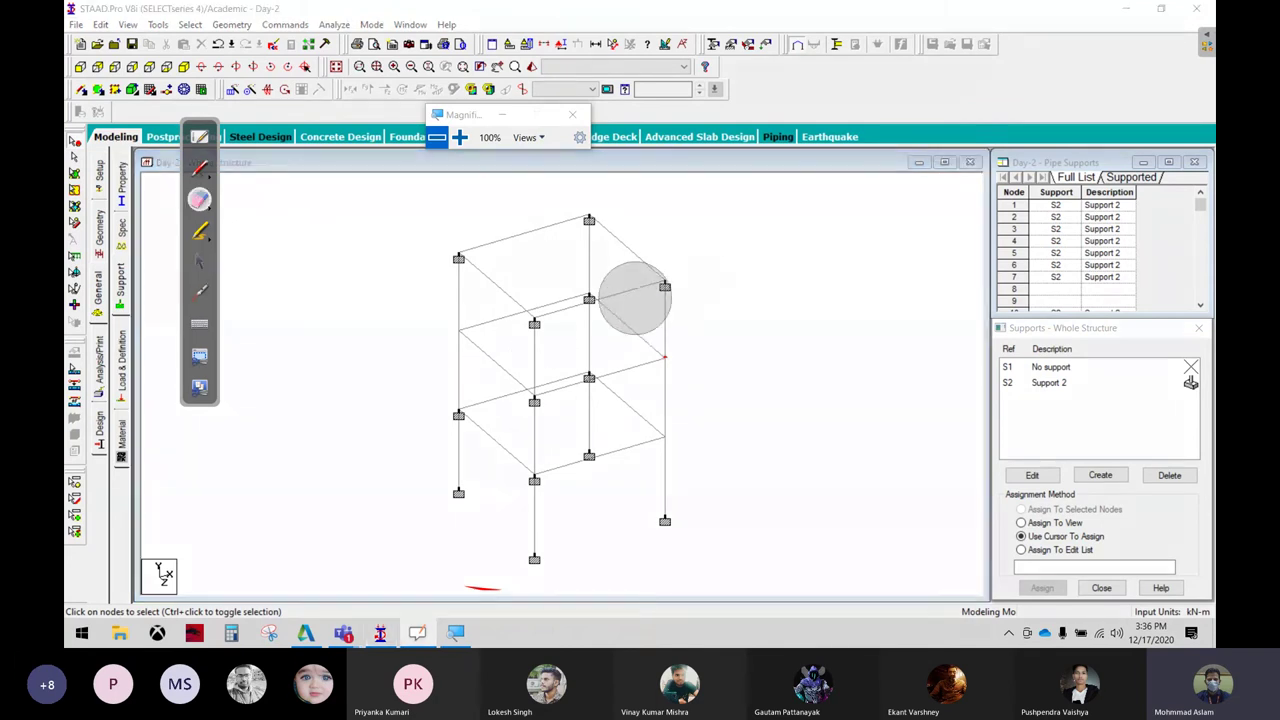
click(199, 261)
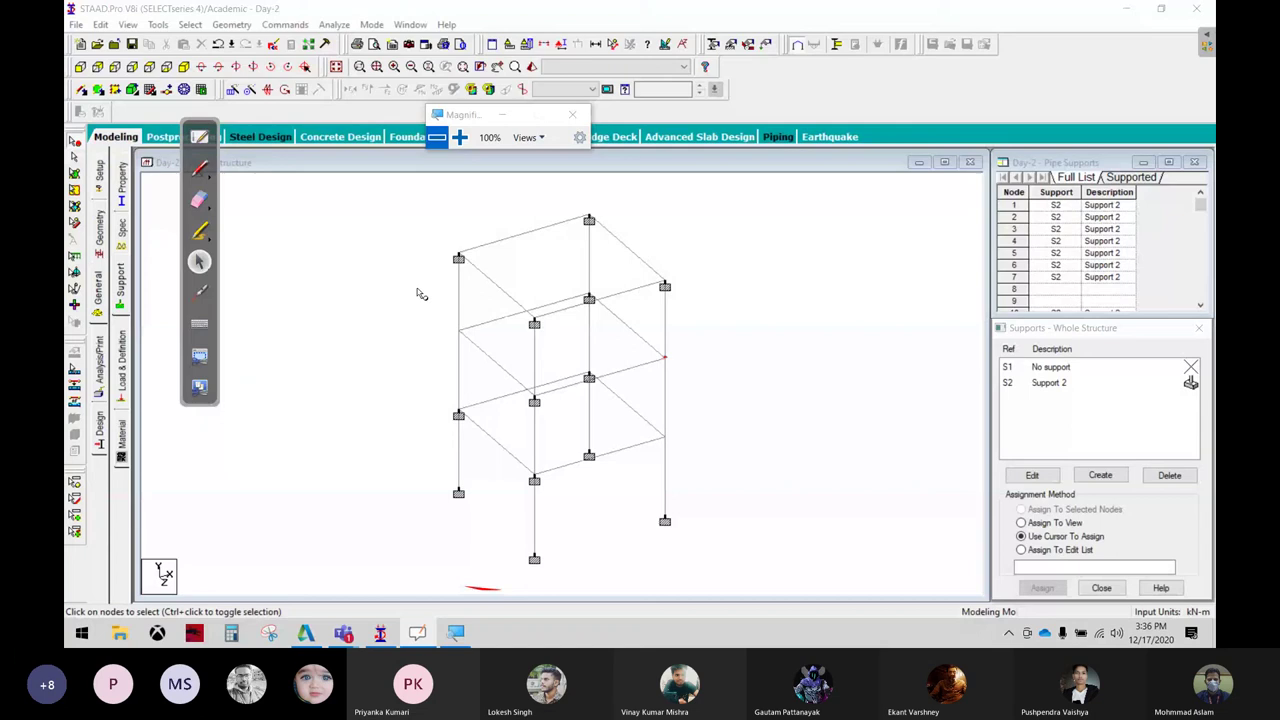
Select node 12 and box-select the upper-frame nodes in the structure view
click(760, 343)
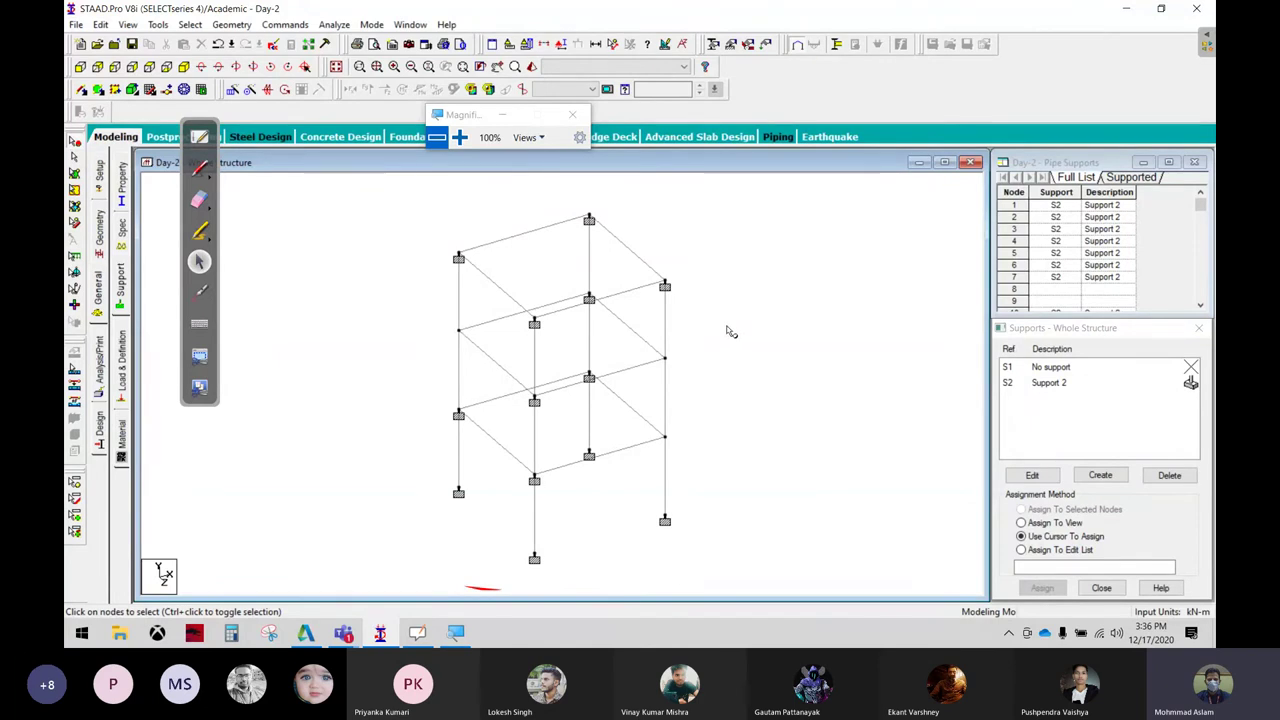
click(666, 359)
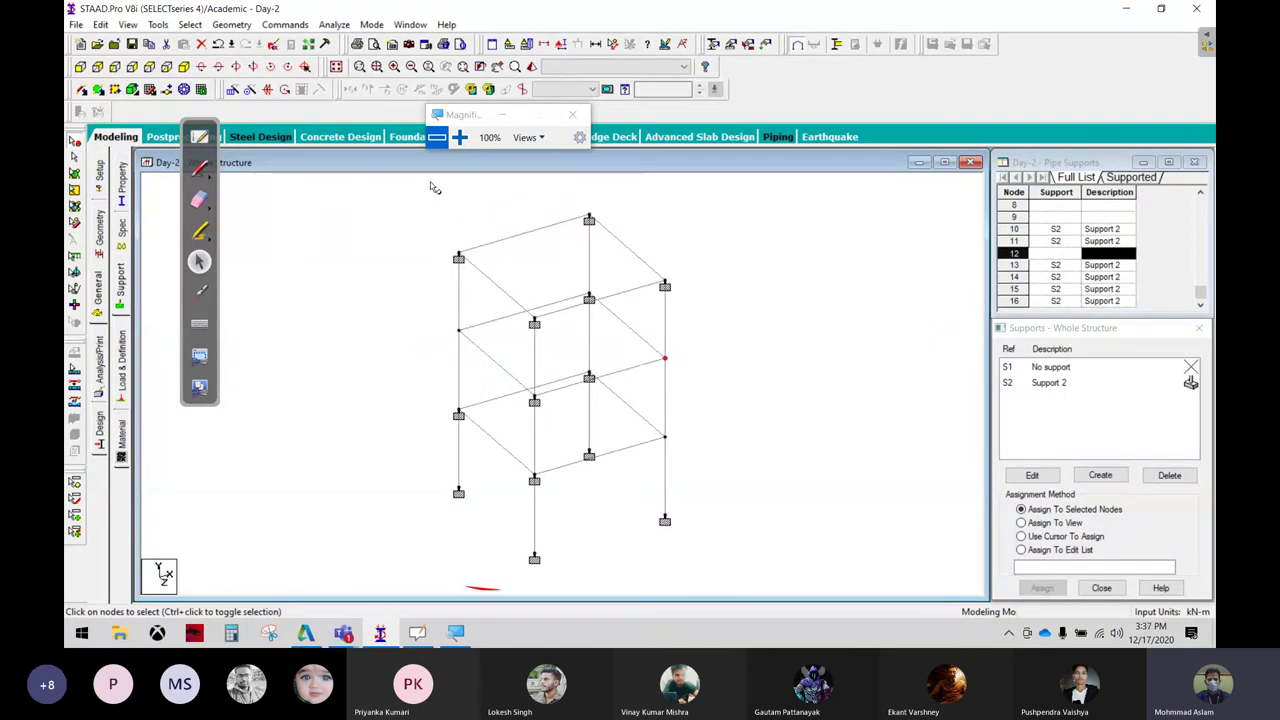
drag(420, 181, 698, 461)
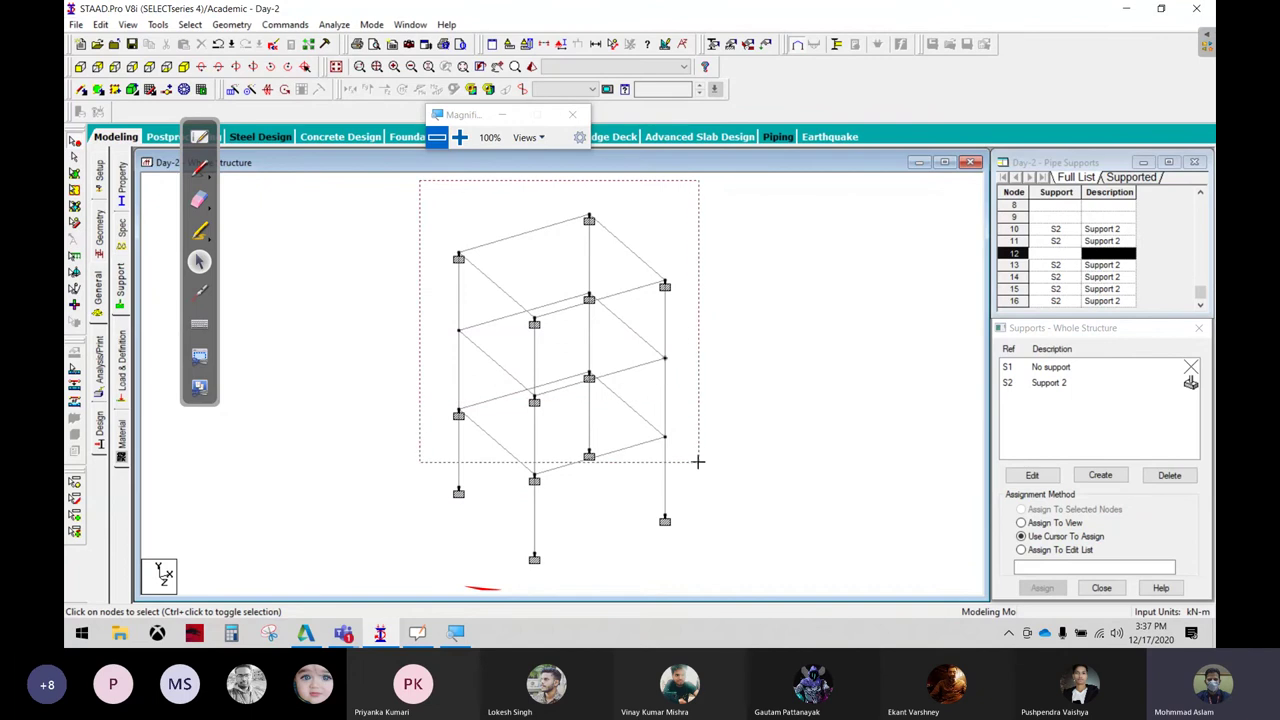
drag(698, 461, 709, 486)
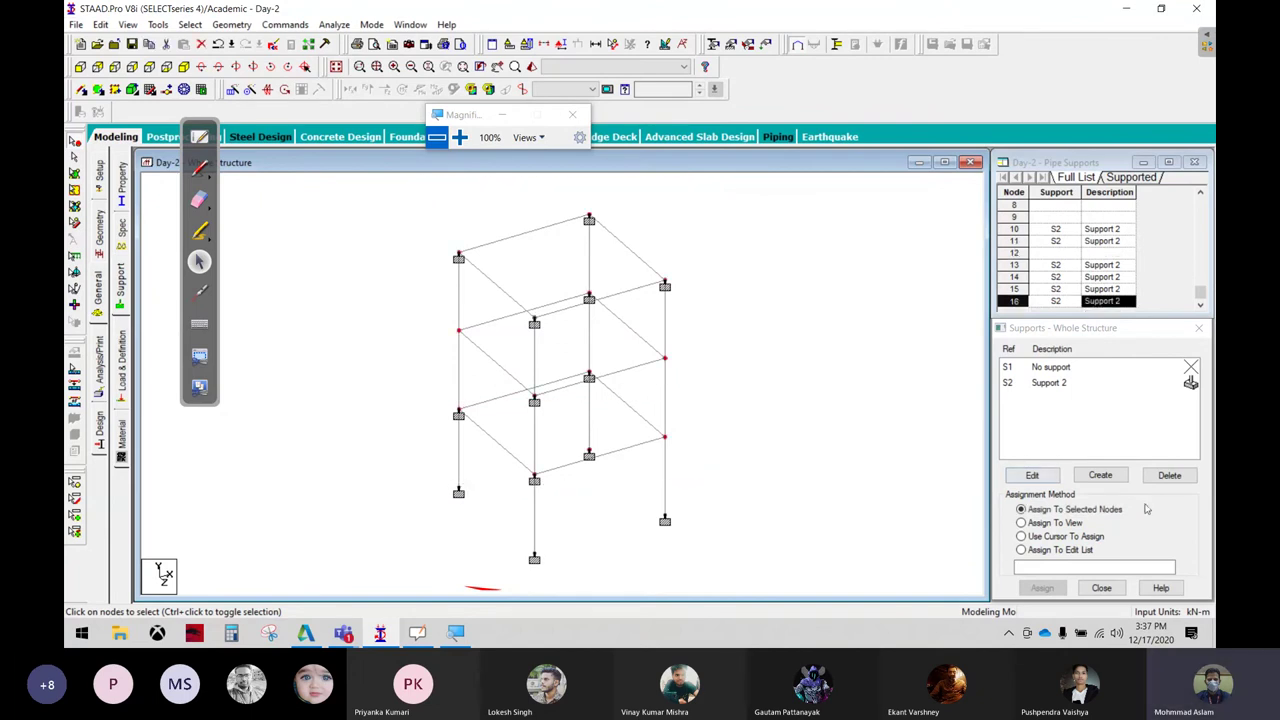
Arm S1 No support for click-to-assign with the node selection cleared
click(1045, 368)
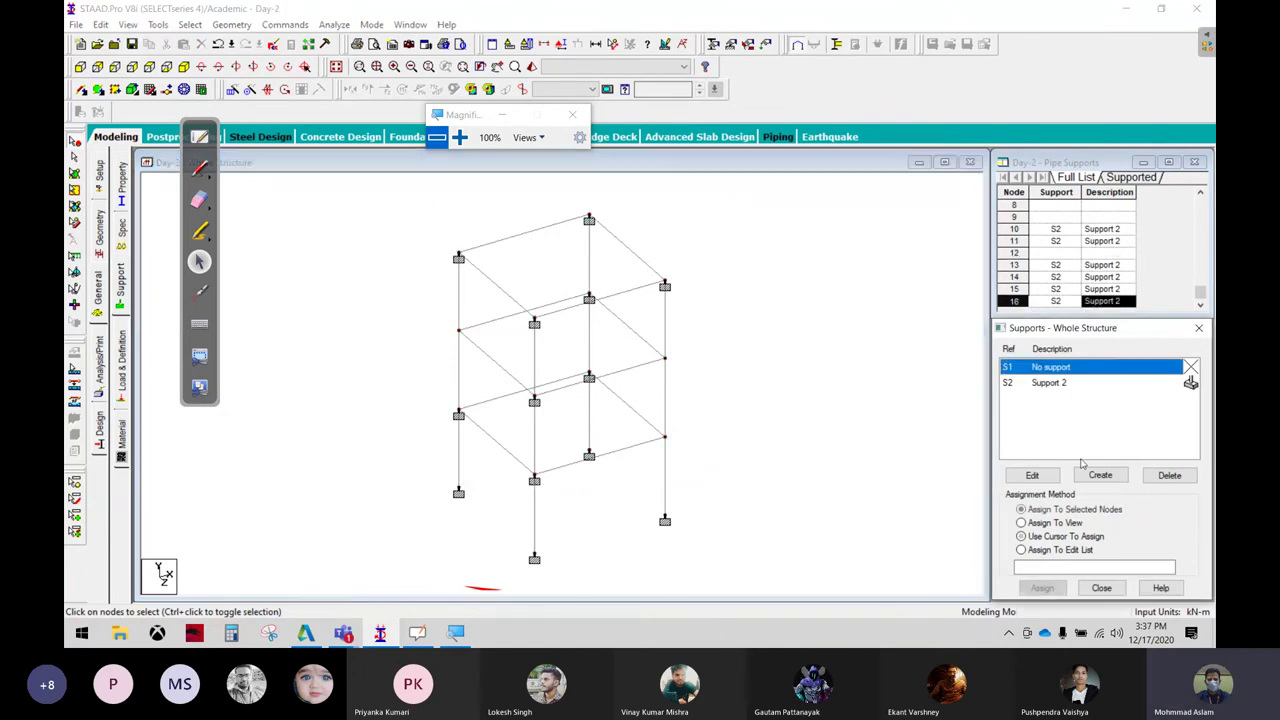
click(1058, 536)
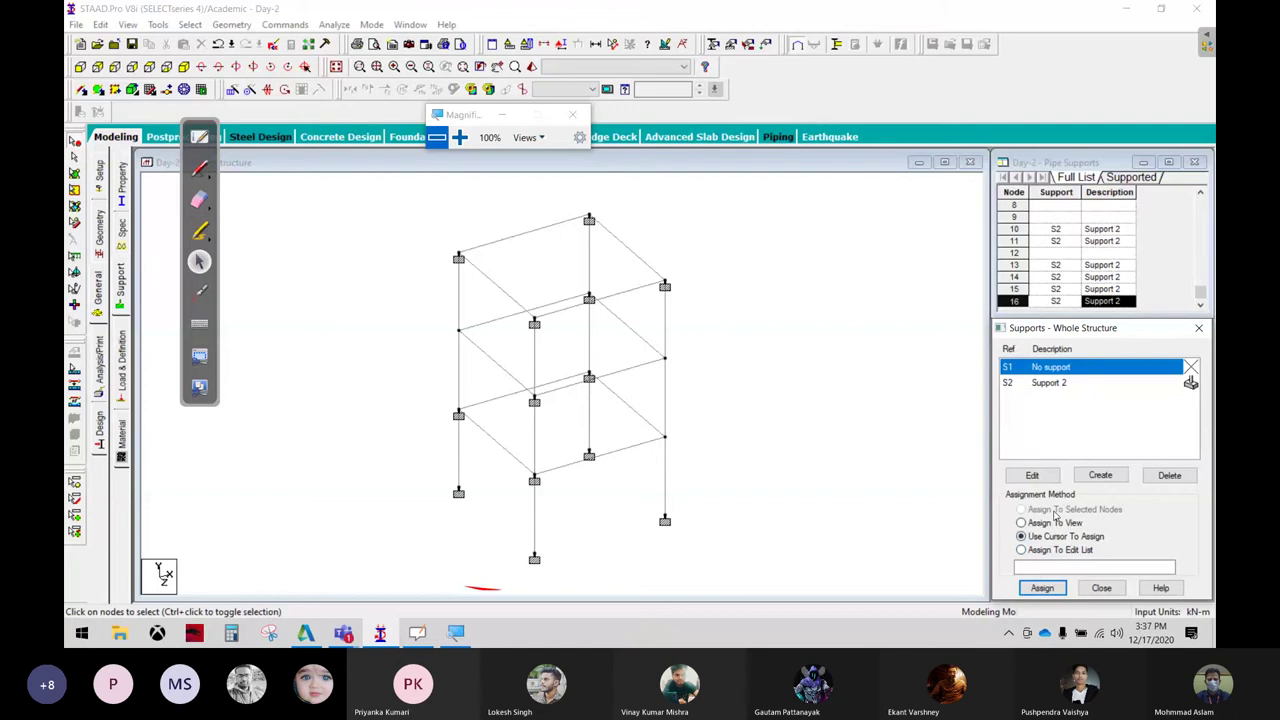
drag(426, 201, 732, 500)
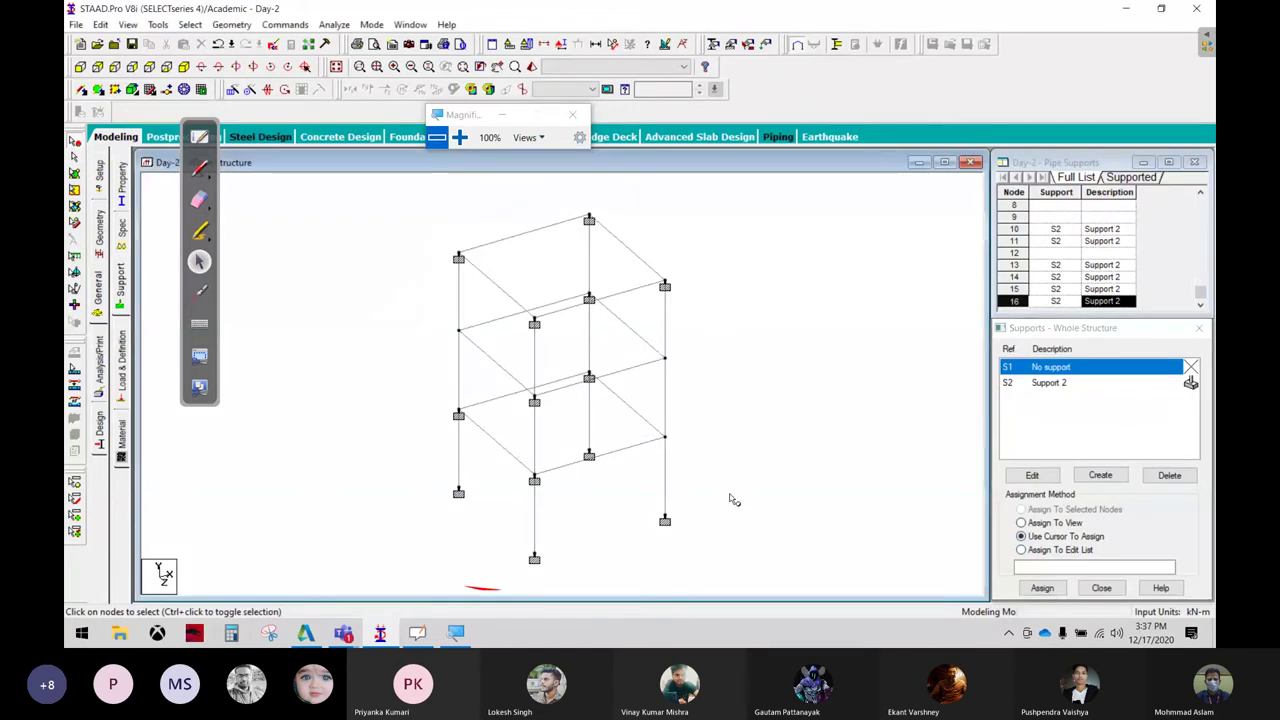
click(1042, 588)
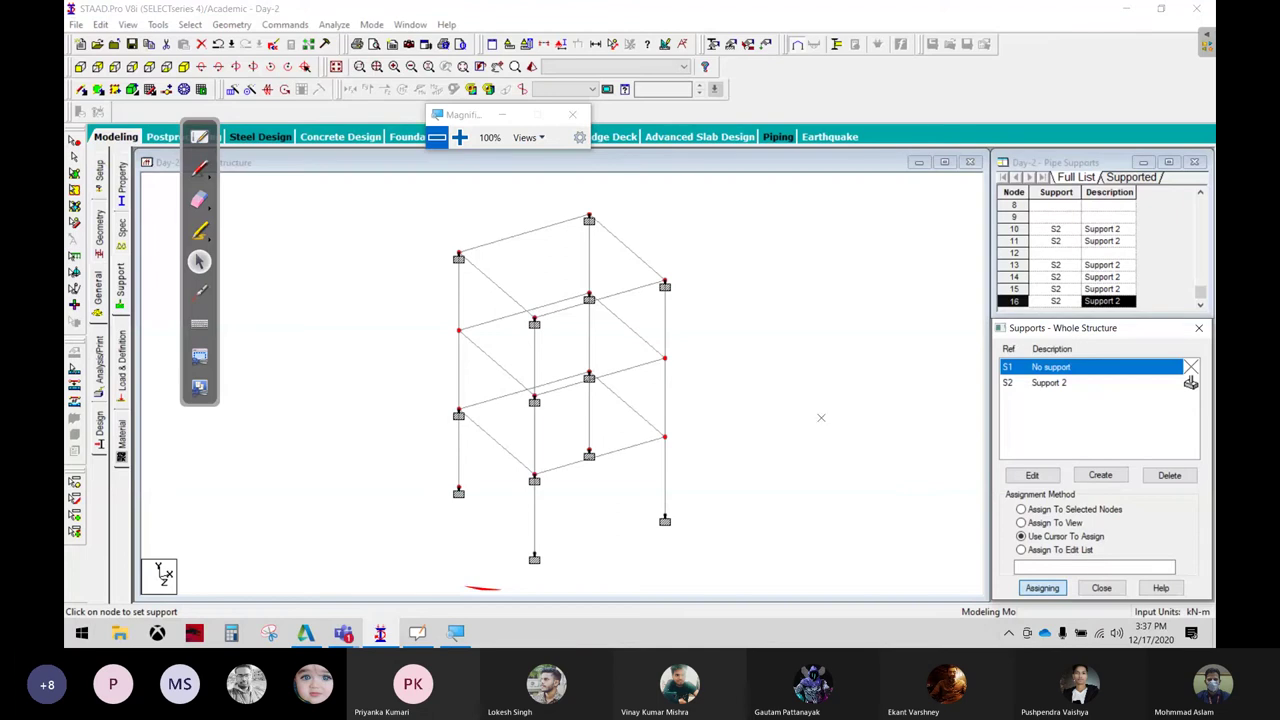
Remove supports from upper nodes 16, 10, 14, 13, 15, 11, 6, 7 and 5
click(665, 287)
click(589, 298)
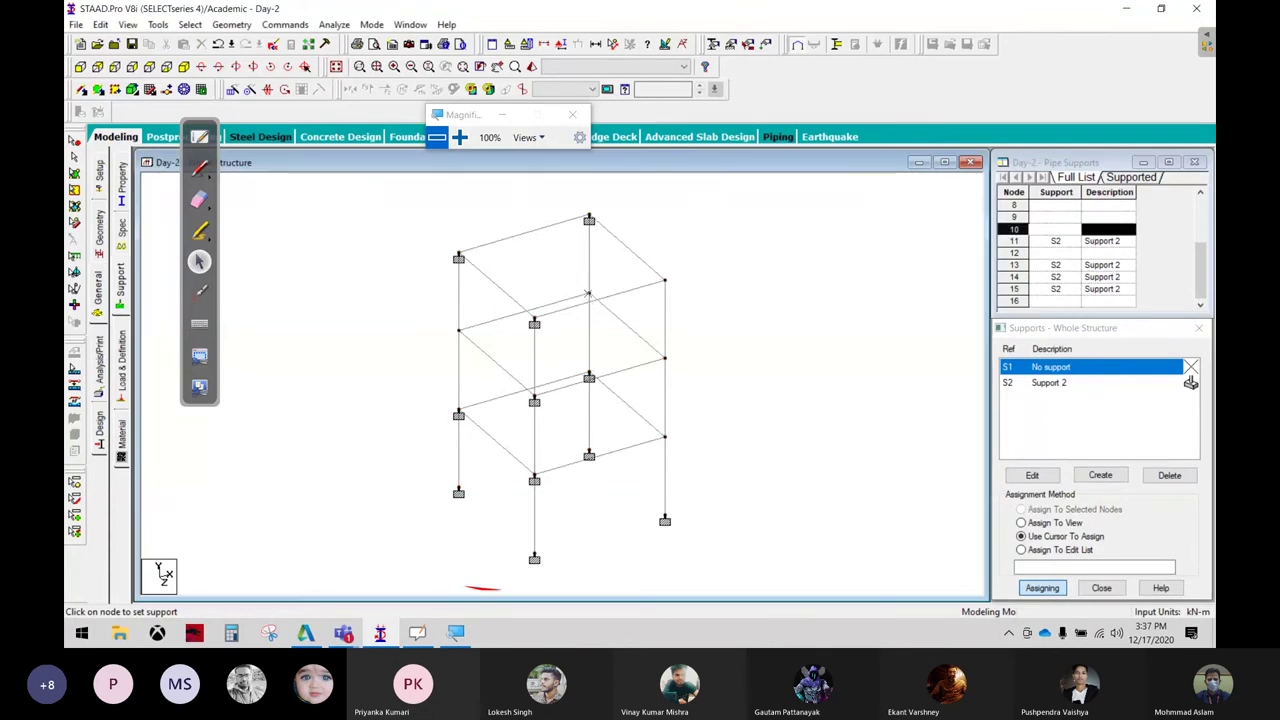
click(588, 218)
click(459, 250)
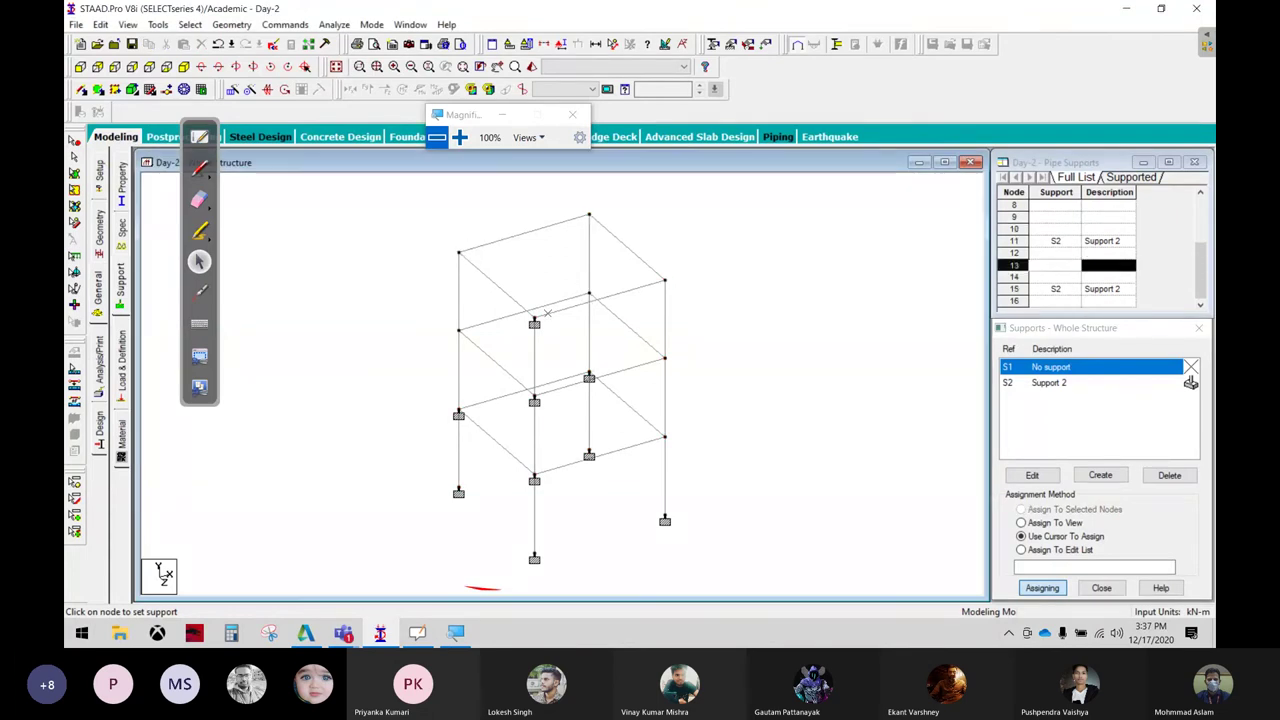
click(534, 320)
click(589, 377)
click(534, 401)
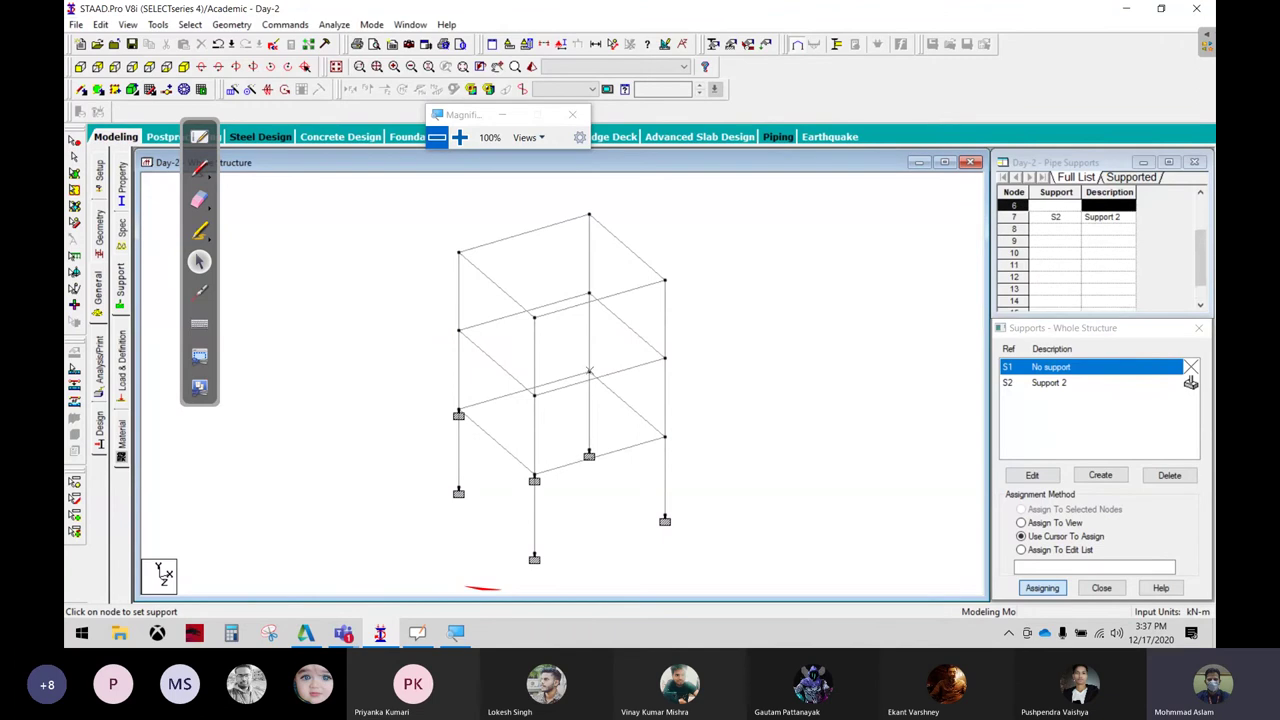
click(534, 477)
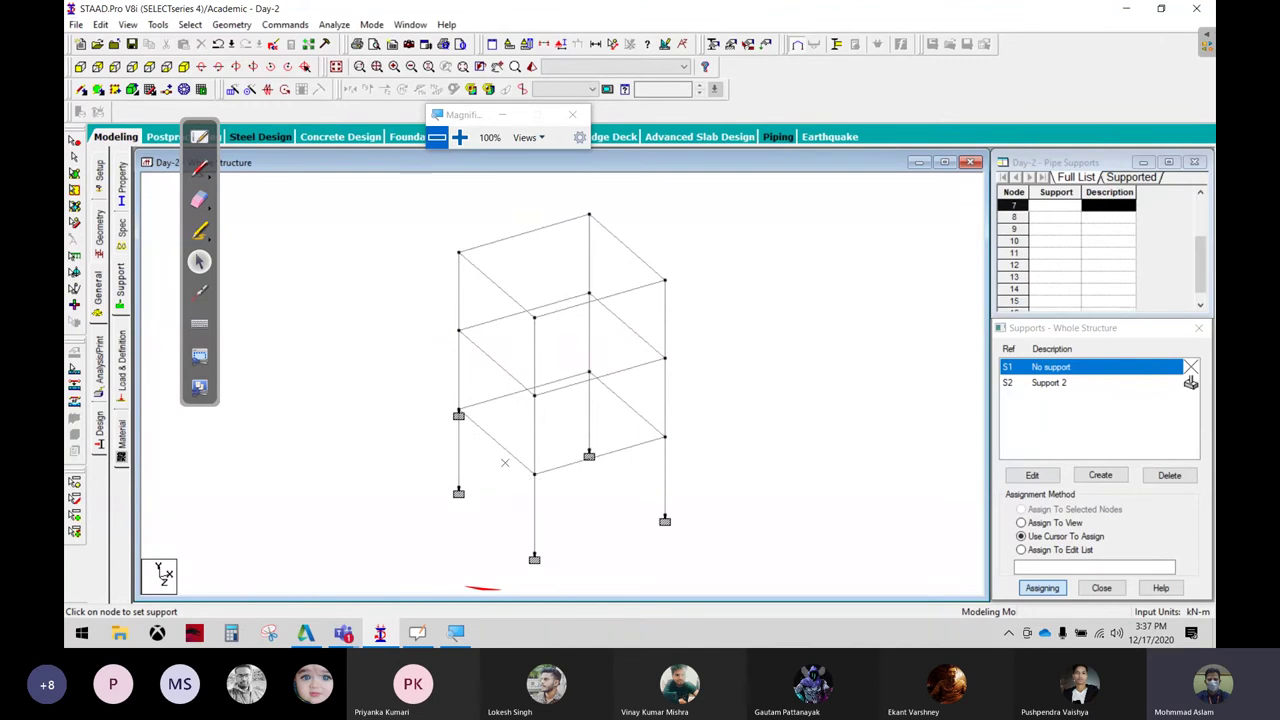
click(456, 412)
Circle base node 4 and draw two vertical strokes beside the model in red ink
click(199, 168)
drag(625, 530, 742, 511)
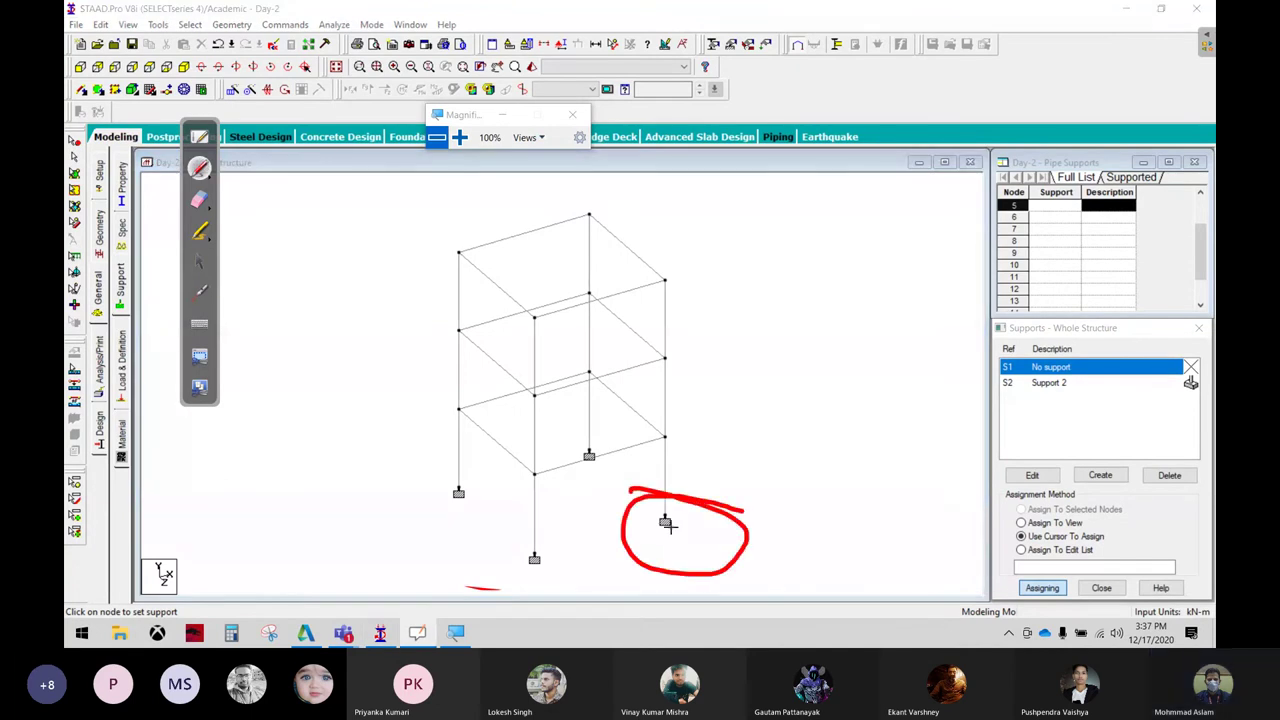
drag(803, 212, 801, 330)
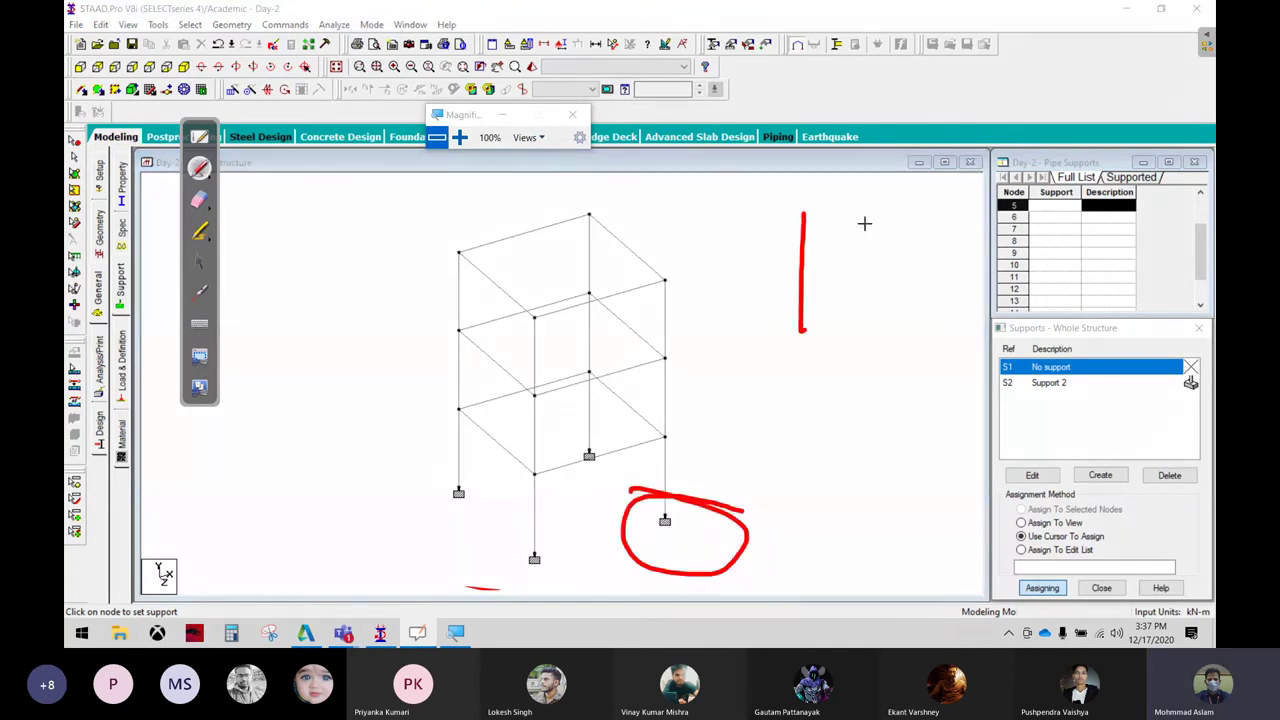
mouse_move(865, 205)
mouse_down()
mouse_move(870, 330)
mouse_move(1181, 352)
mouse_move(843, 330)
mouse_up()
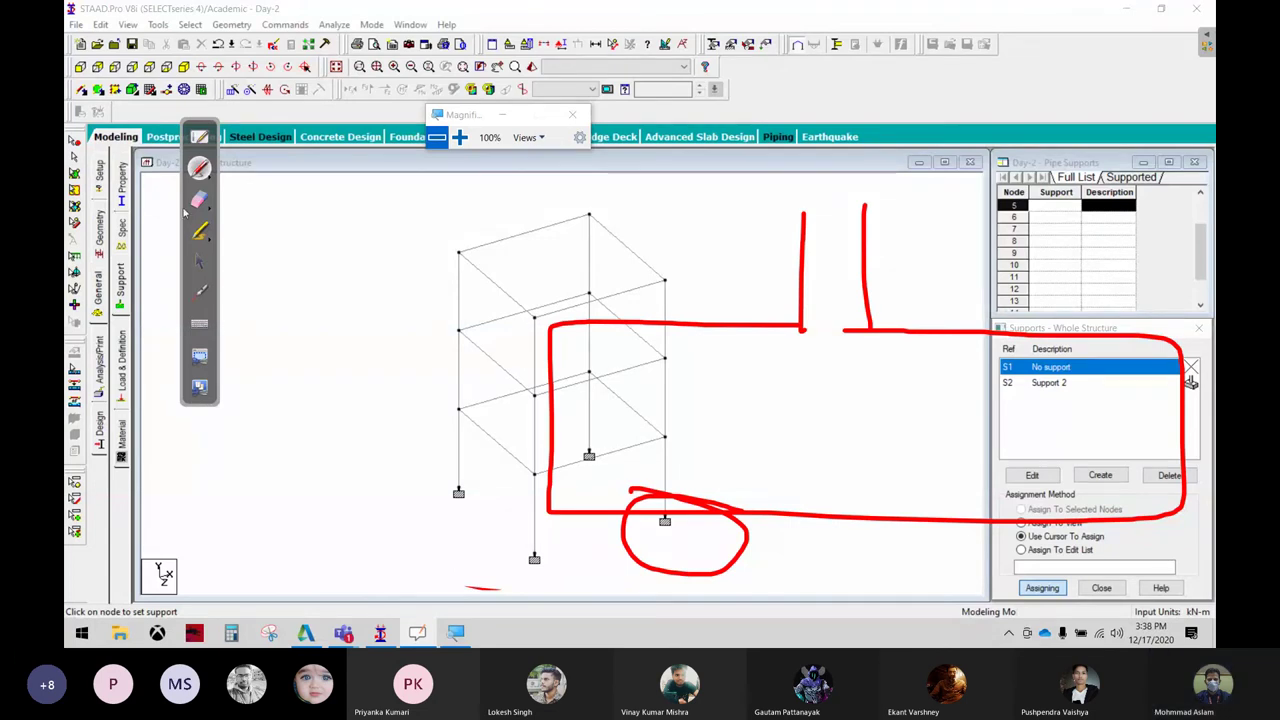
Erase the red annotation marks and return focus to the Supports list
click(199, 199)
mouse_move(414, 434)
mouse_down()
mouse_move(535, 533)
mouse_move(1157, 500)
mouse_move(946, 337)
mouse_move(1001, 218)
mouse_move(774, 466)
mouse_up()
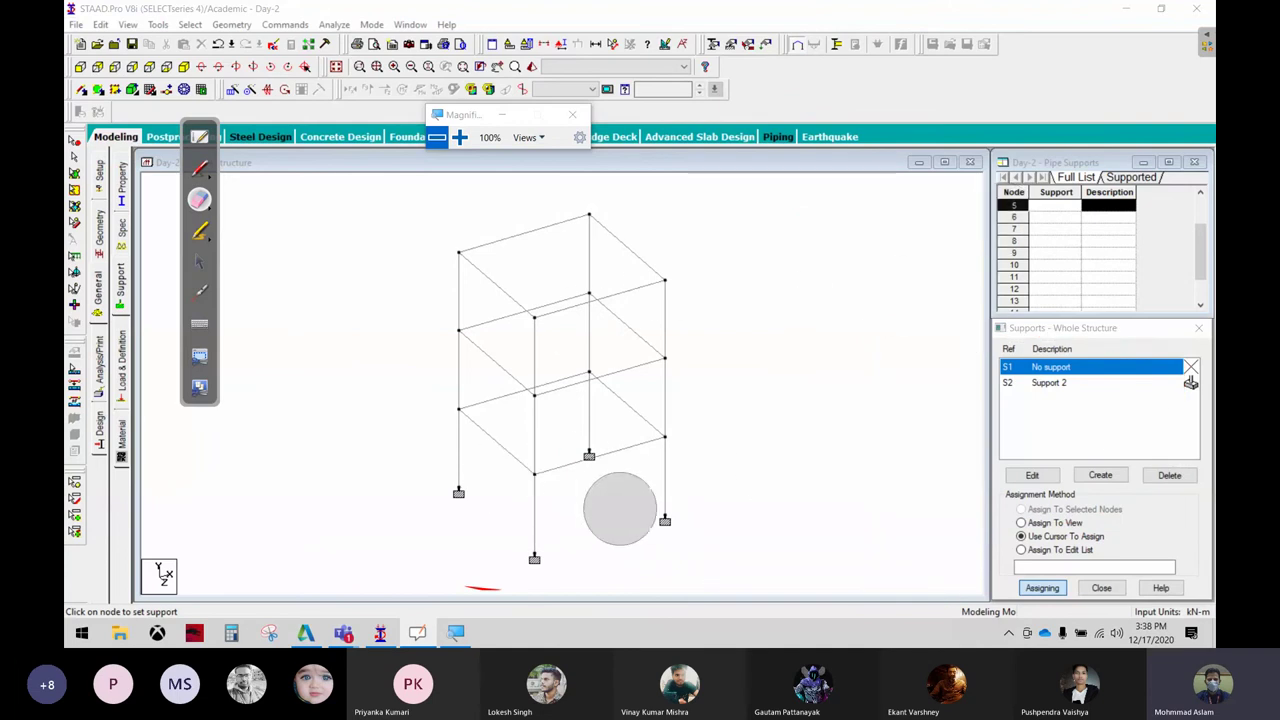
mouse_move(620, 508)
mouse_down()
mouse_move(1005, 511)
mouse_move(1154, 407)
mouse_move(817, 400)
mouse_move(393, 429)
mouse_up()
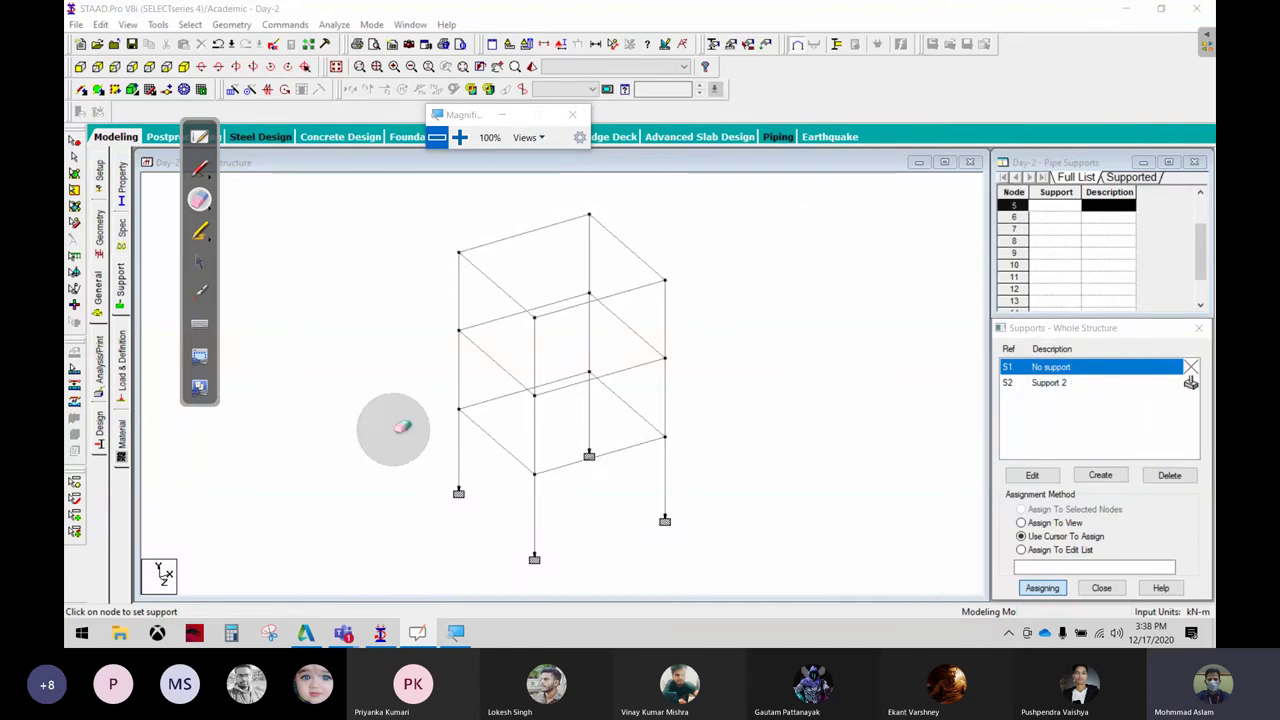
click(199, 261)
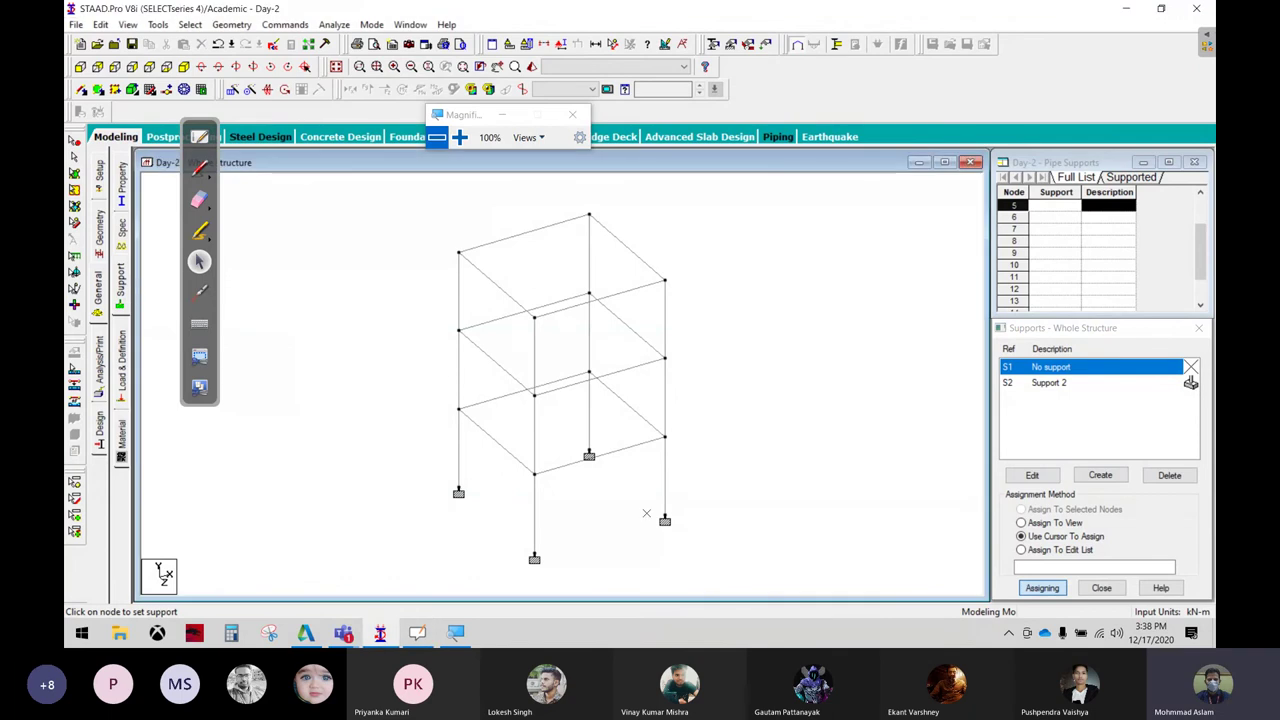
click(197, 218)
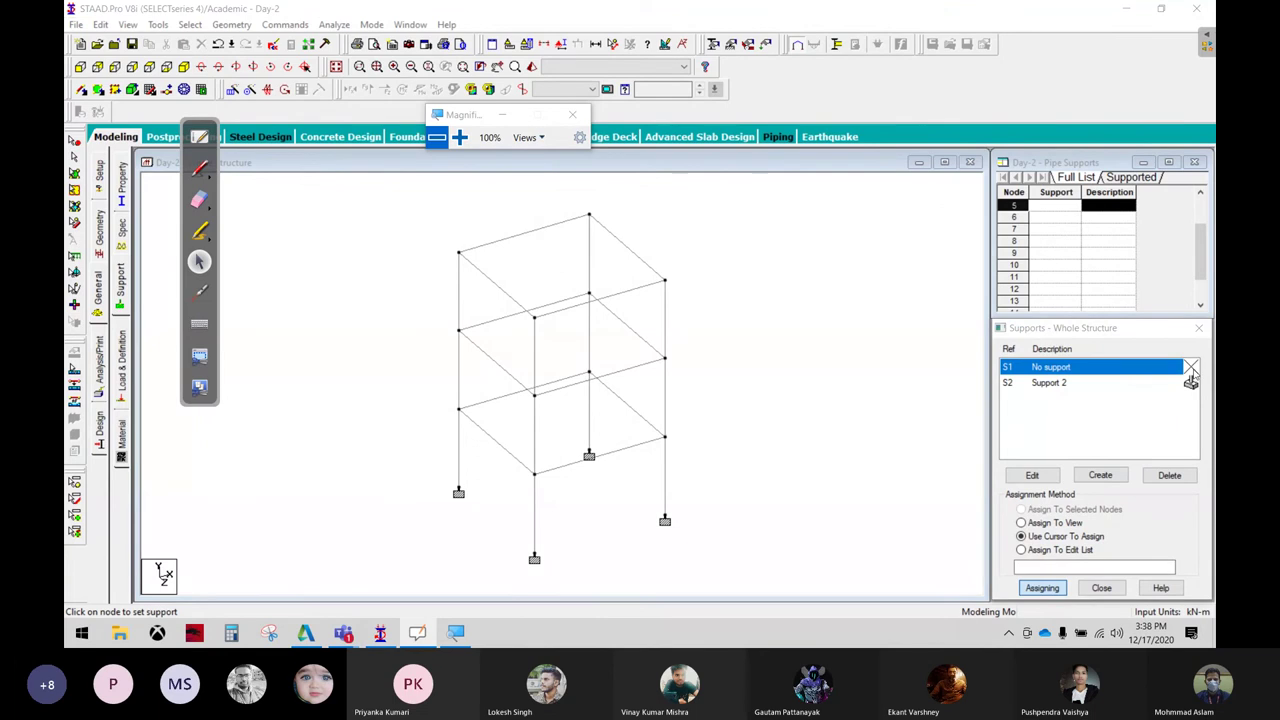
click(1065, 477)
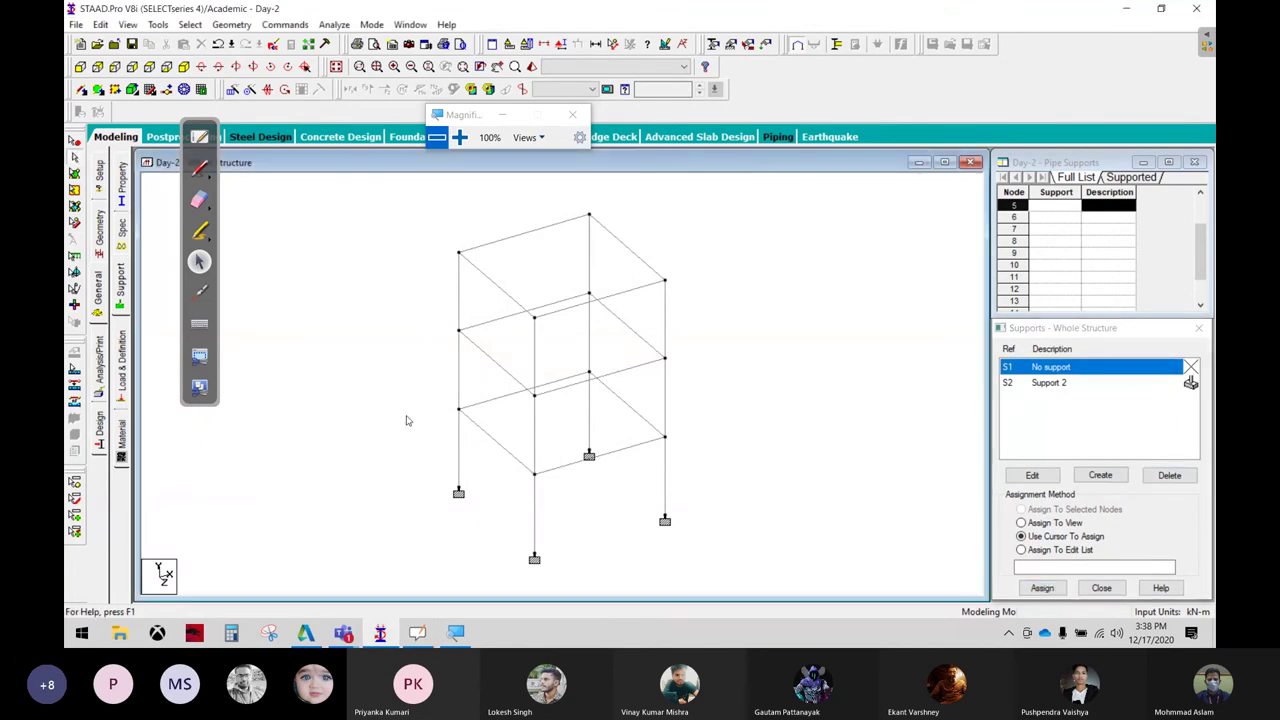
Assign S1 No support to the box-selected base nodes and open Create Support
mouse_move(406, 415)
mouse_down()
mouse_move(702, 576)
mouse_move(420, 400)
mouse_up()
click(712, 559)
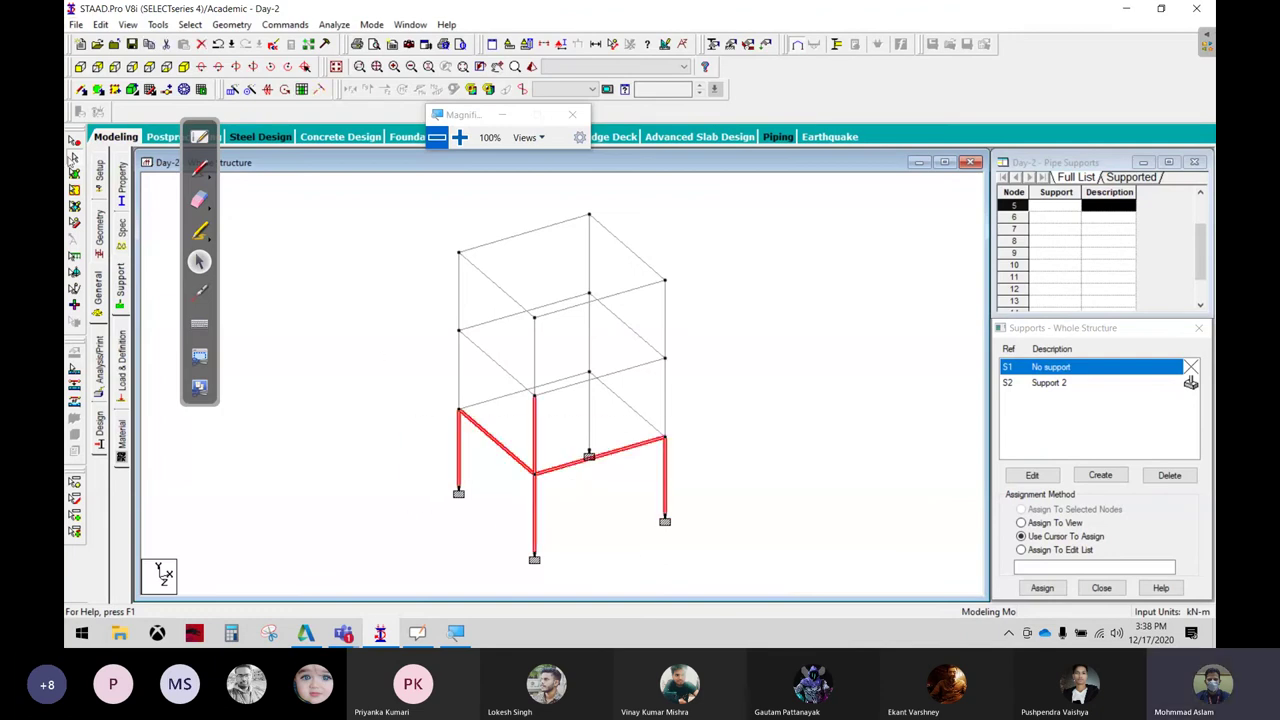
click(74, 172)
drag(428, 440, 700, 590)
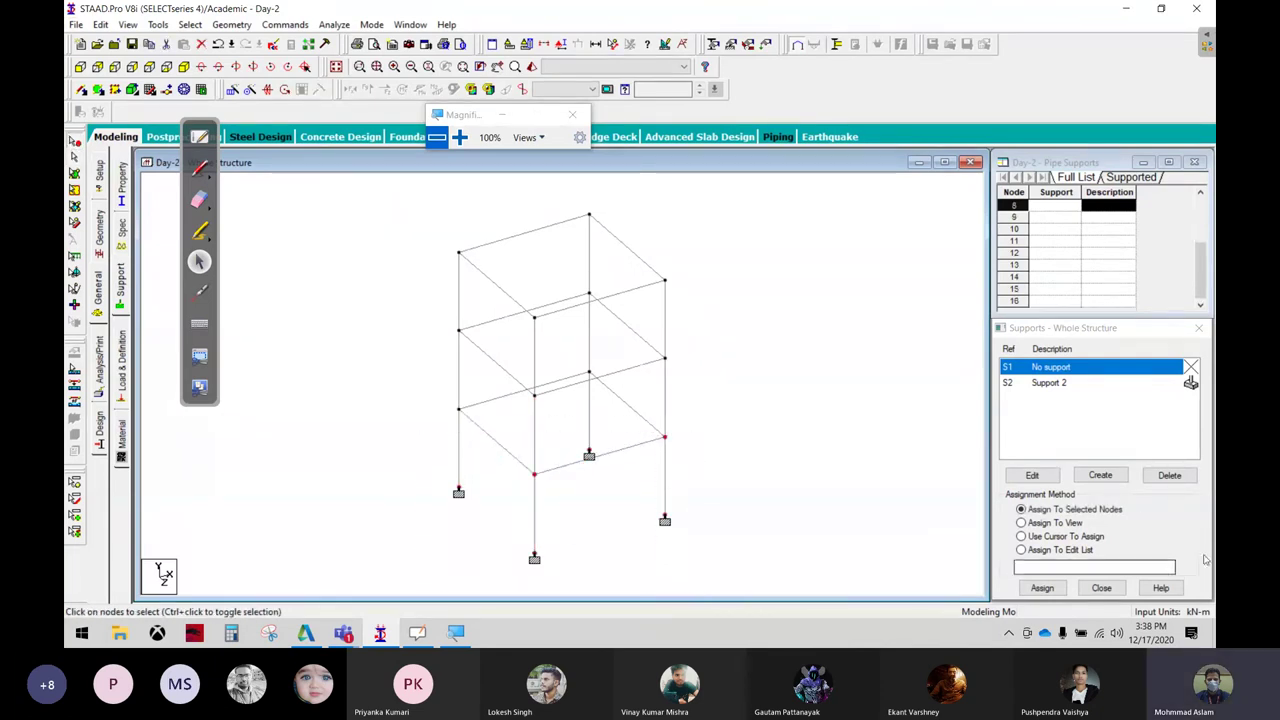
click(1042, 588)
click(1108, 502)
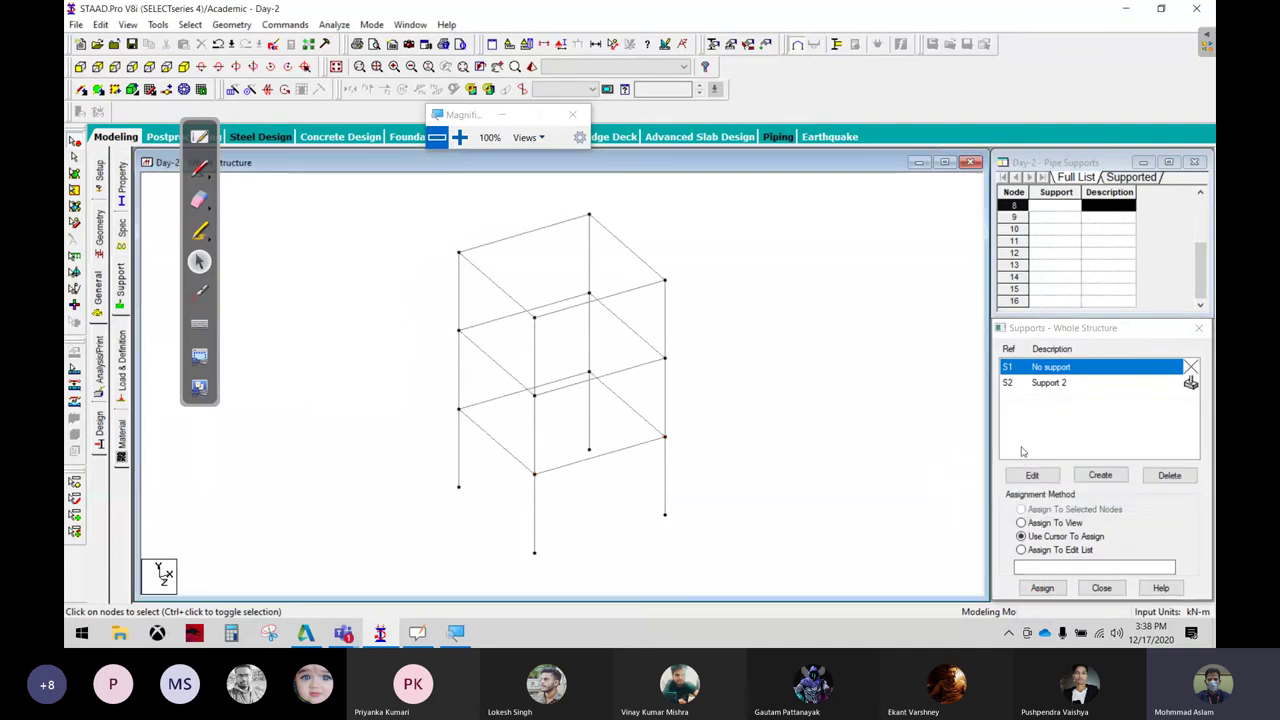
click(1100, 476)
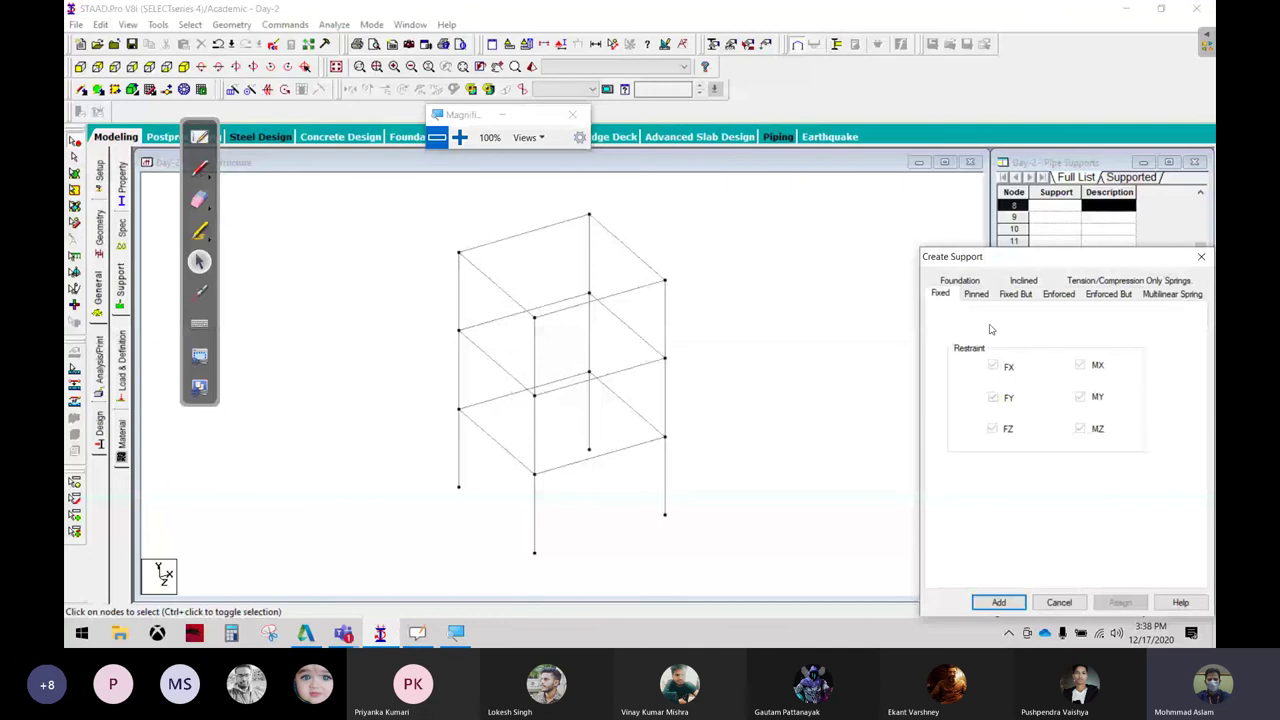
Add a Pinned support restraining FX, FY and FZ as Support 3, circling its restraints
click(976, 294)
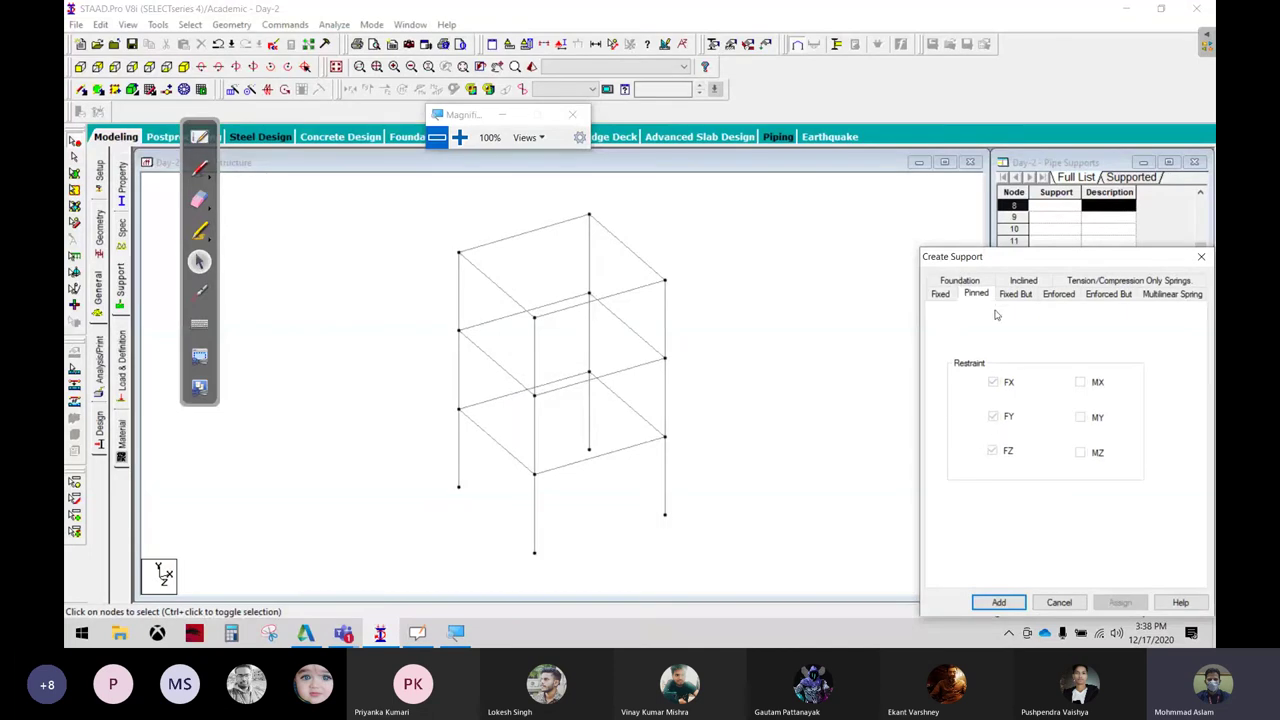
click(200, 170)
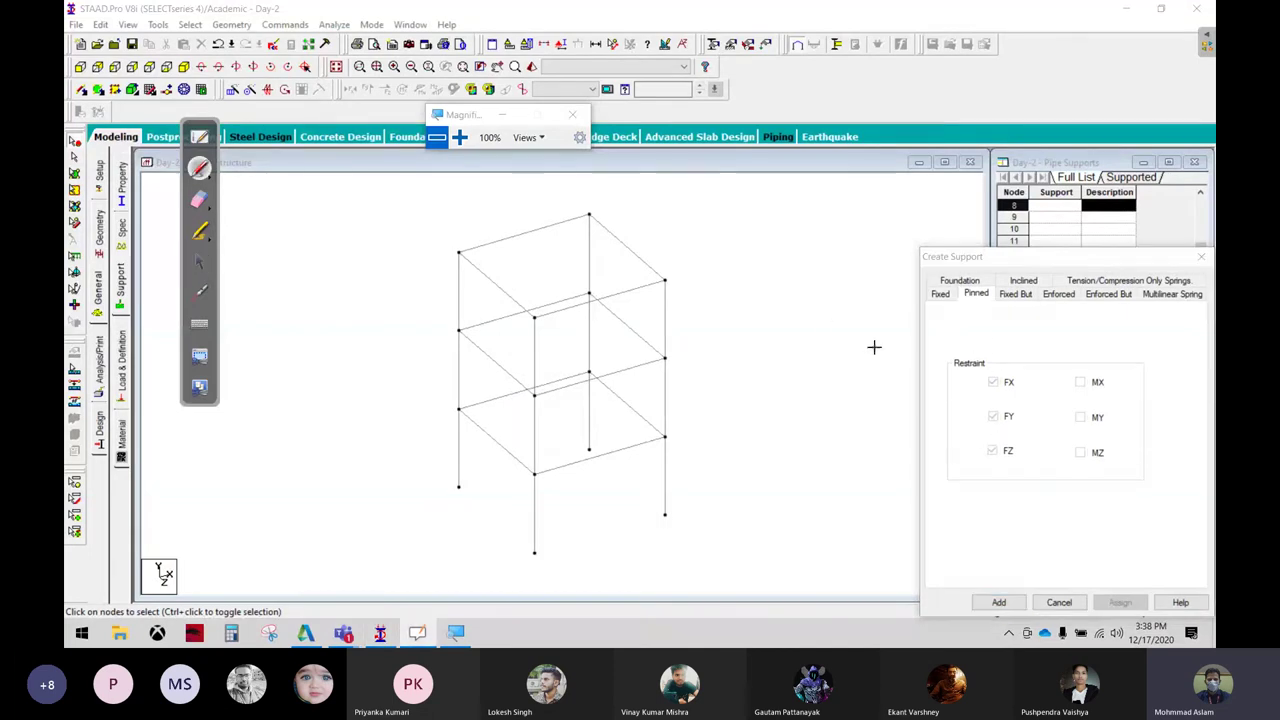
mouse_move(1004, 324)
mouse_down()
mouse_move(1110, 356)
mouse_move(1062, 352)
mouse_up()
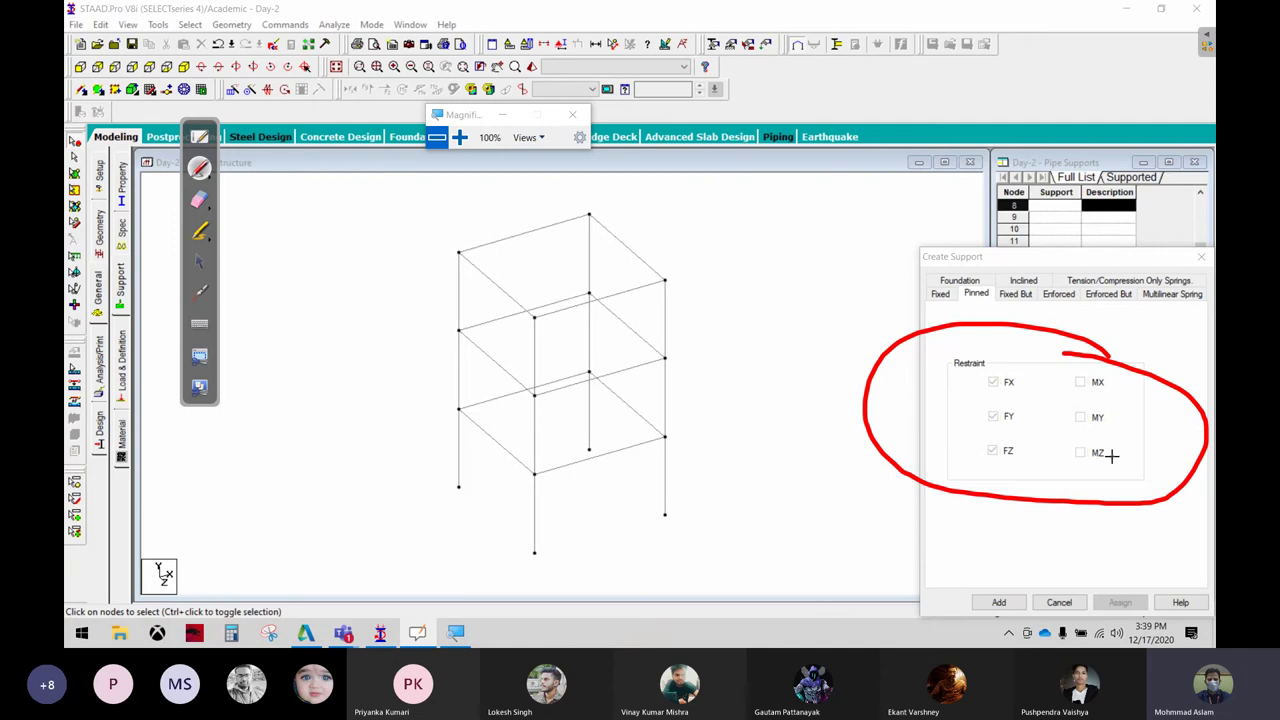
click(200, 262)
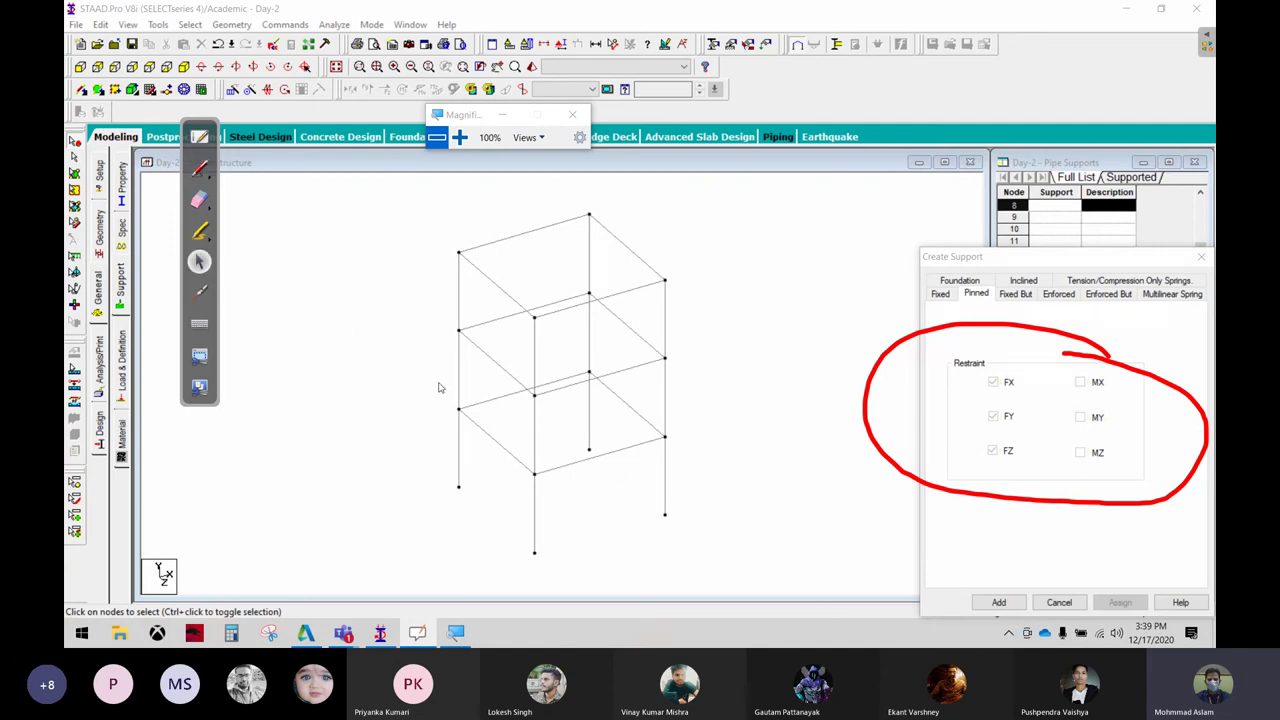
click(999, 602)
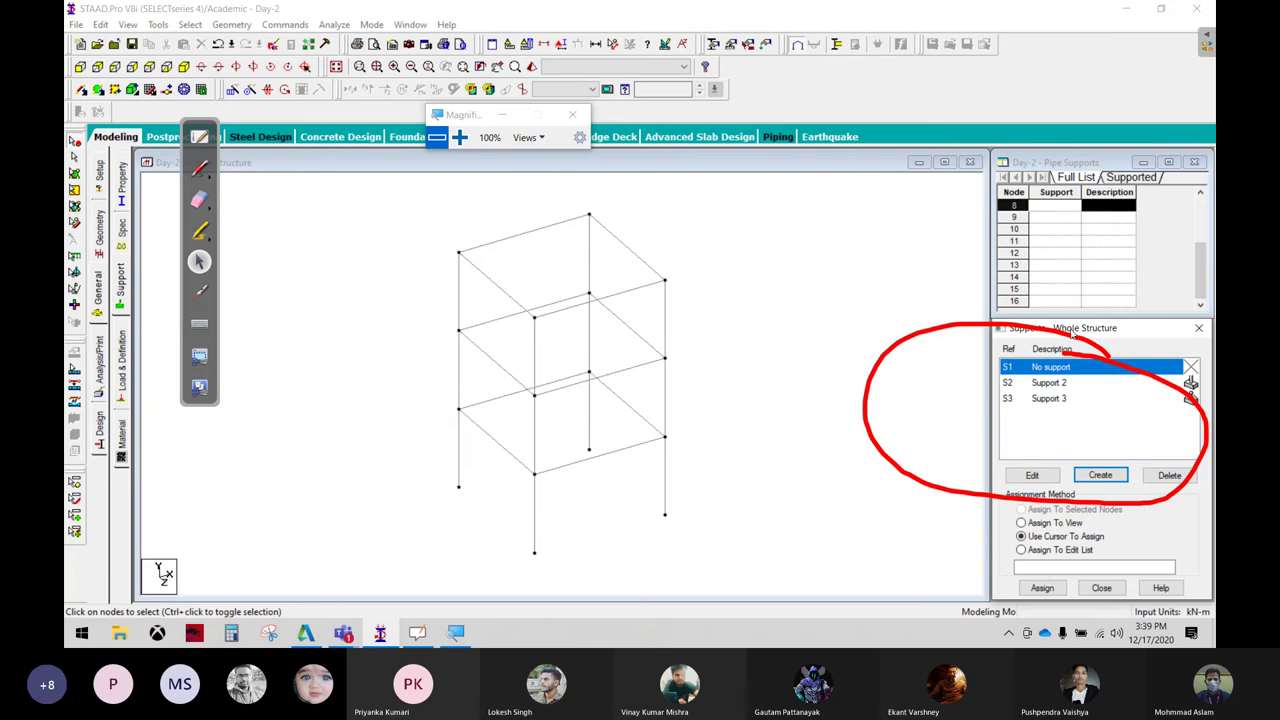
Assign Support 3 to the window-selected base nodes and confirm Yes
click(1080, 400)
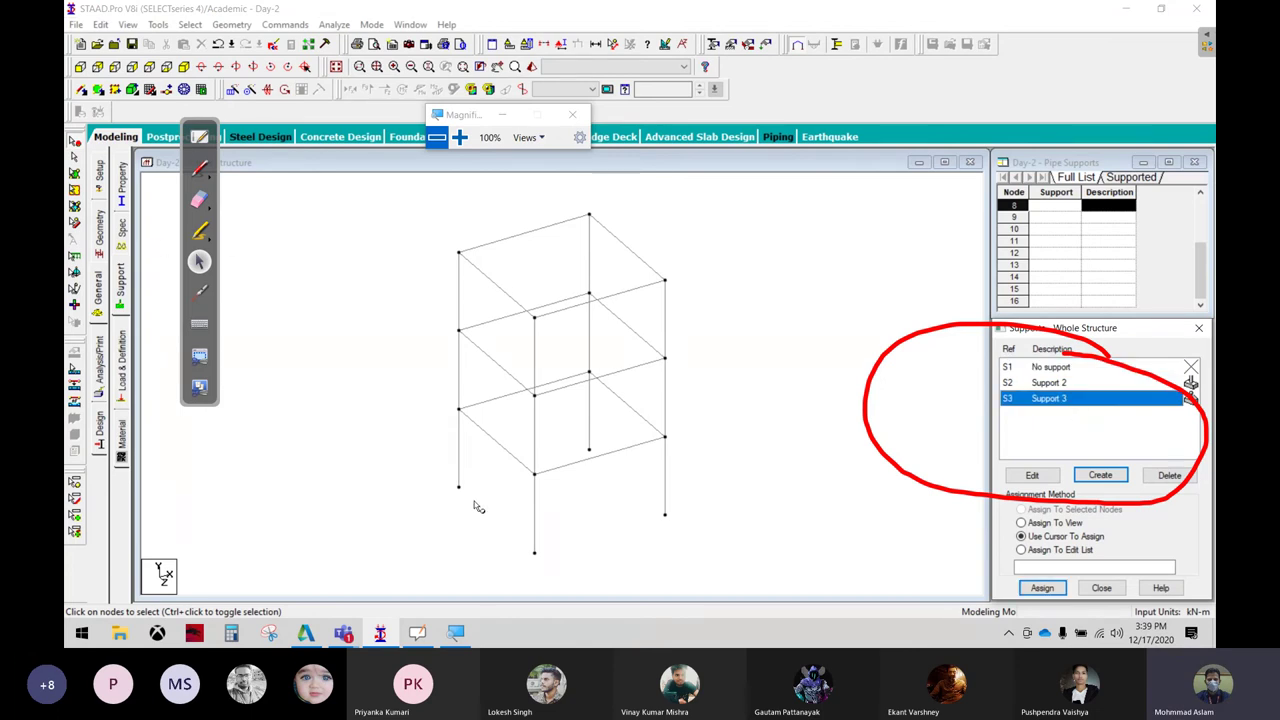
drag(434, 457, 571, 586)
drag(400, 435, 580, 520)
click(1042, 588)
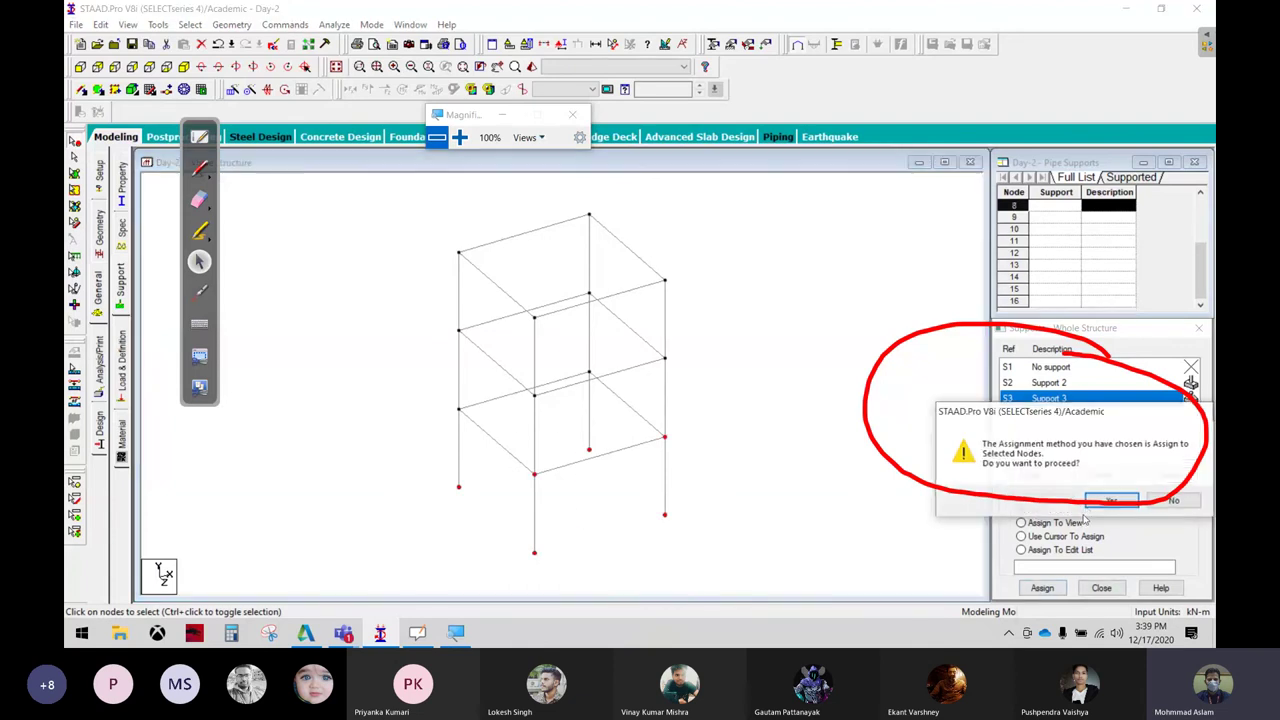
click(1110, 500)
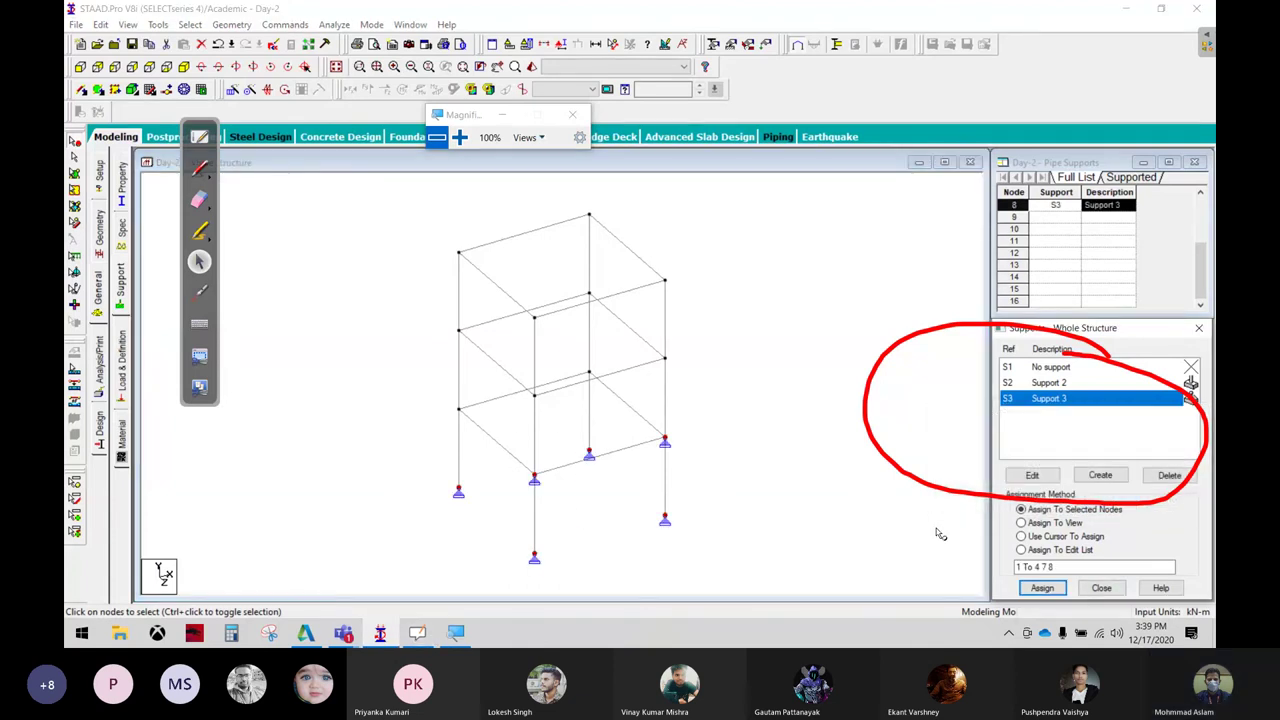
click(680, 550)
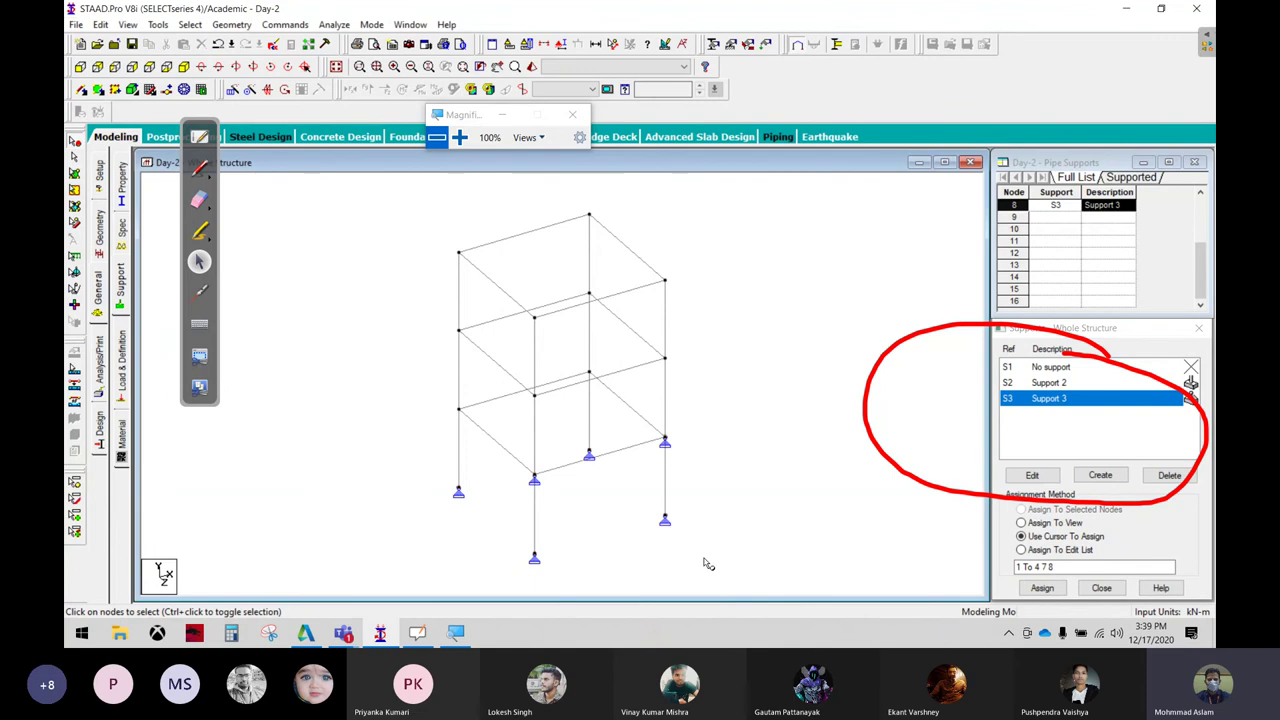
Erase the red ellipse, close the pen toolbar and switch to the OpenBoard whiteboard
click(199, 199)
mouse_move(851, 314)
mouse_down()
mouse_move(1032, 432)
mouse_move(884, 452)
mouse_up()
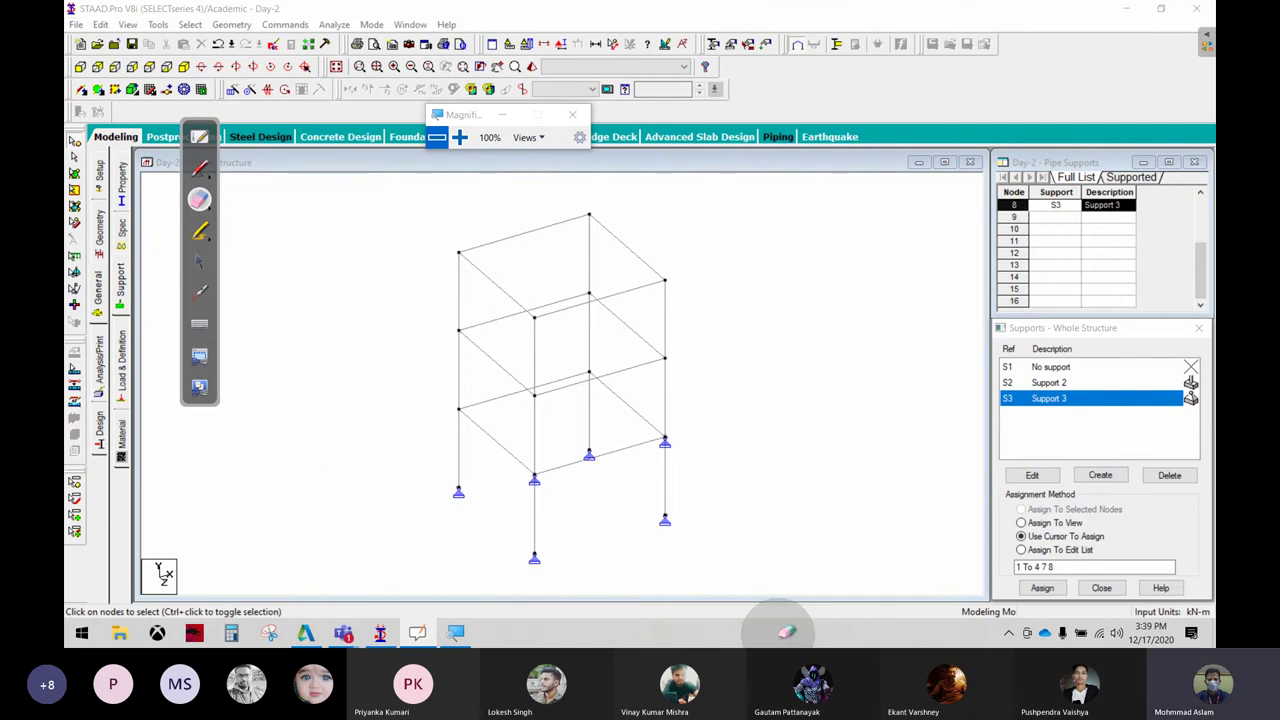
click(196, 263)
click(195, 140)
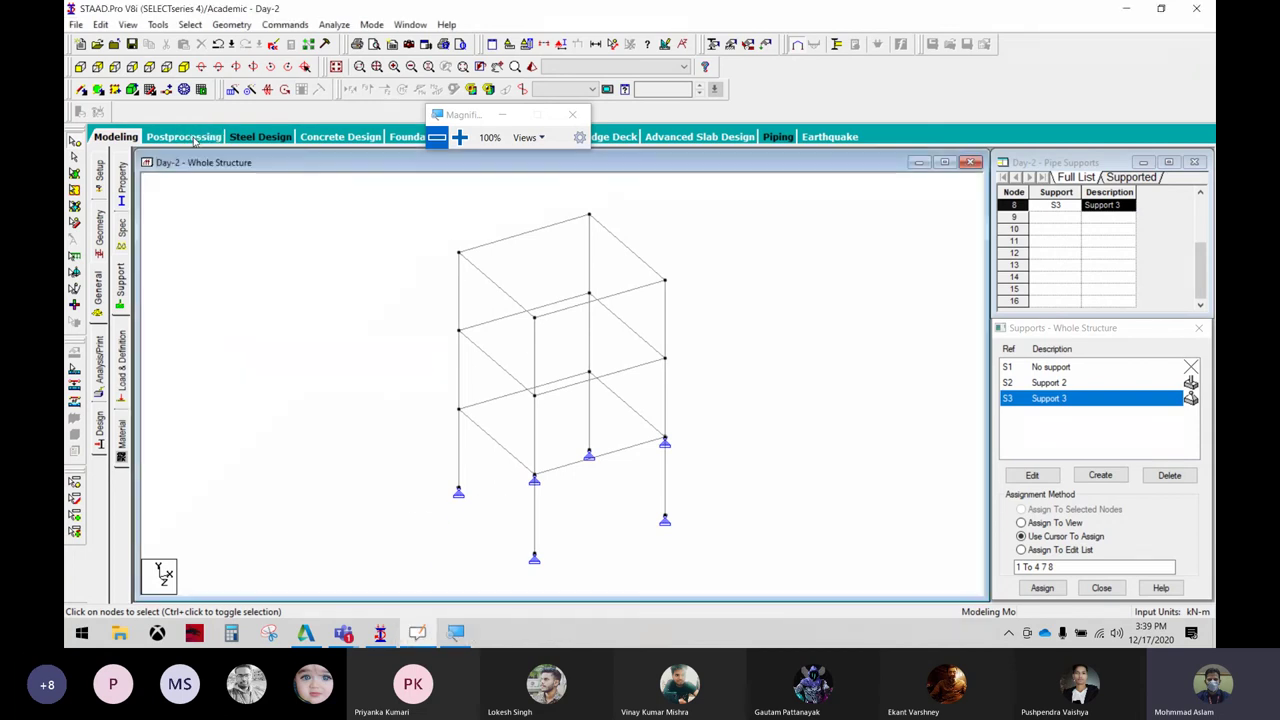
key(alt+Tab)
On a new page, sketch a beam on a roller support with hatched ground
click(505, 15)
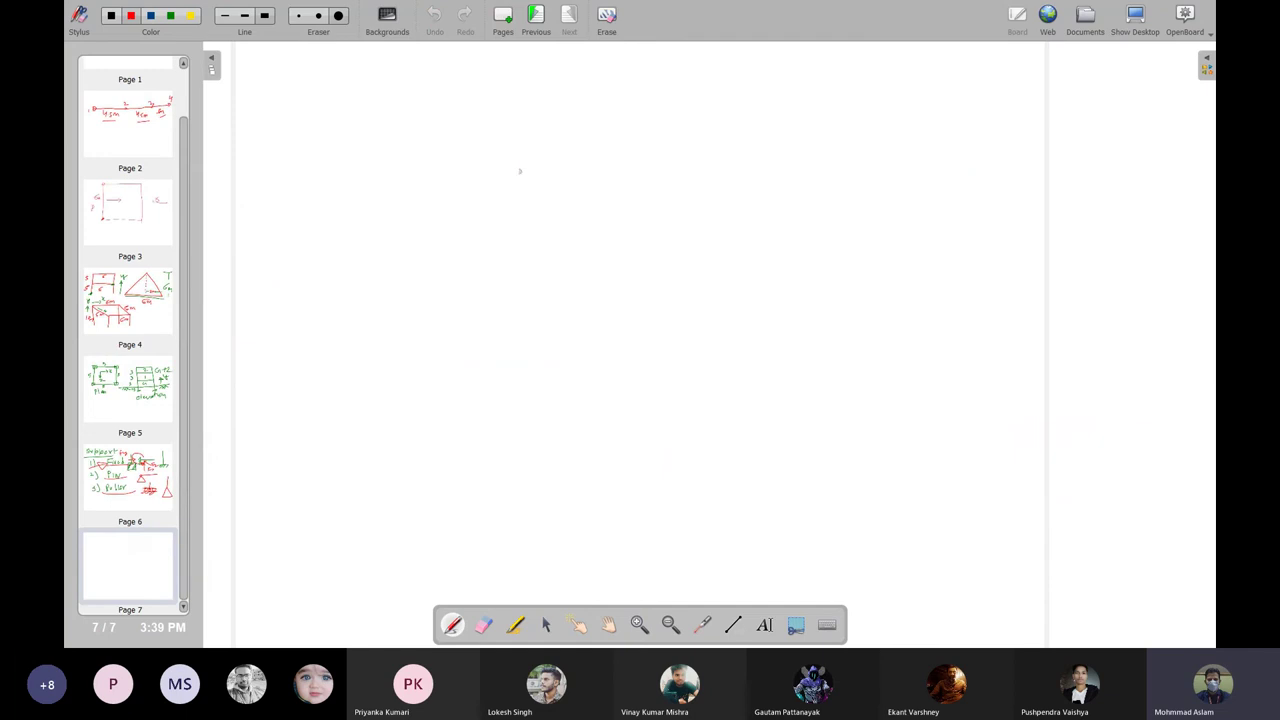
drag(500, 173, 975, 172)
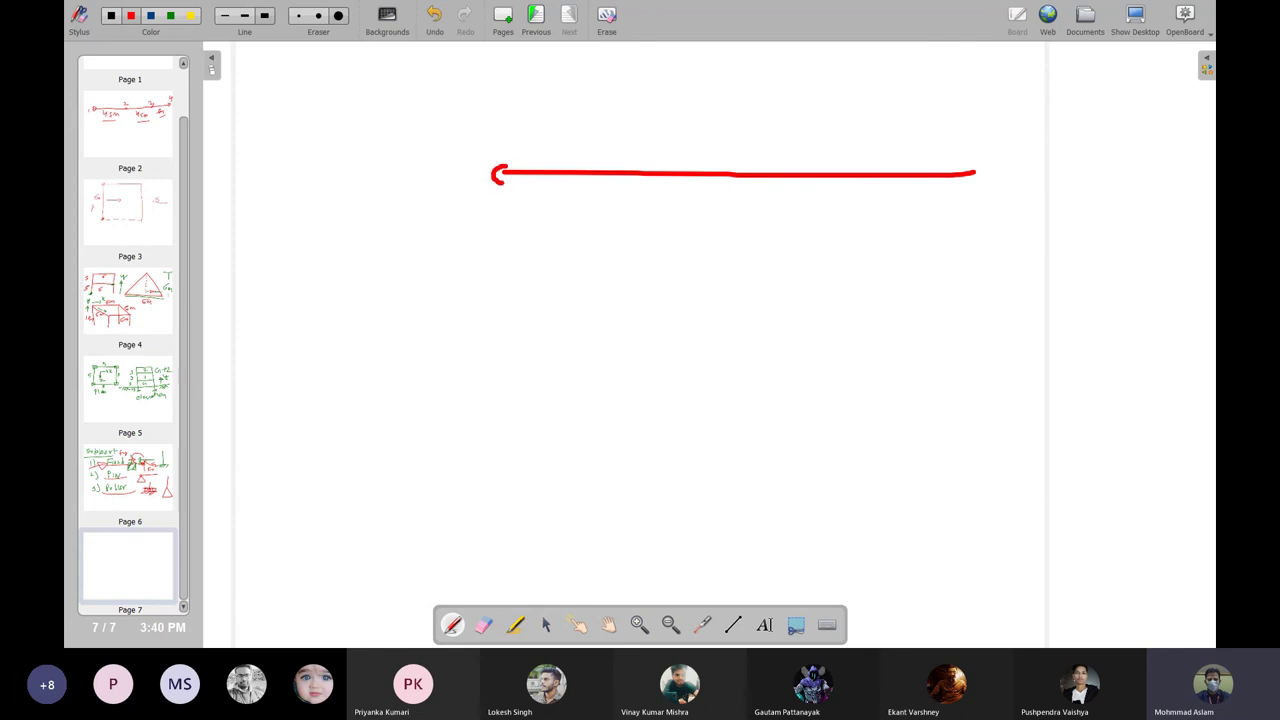
mouse_move(505, 183)
mouse_down()
mouse_move(515, 176)
mouse_move(504, 167)
mouse_move(429, 282)
mouse_move(590, 270)
mouse_move(501, 200)
mouse_up()
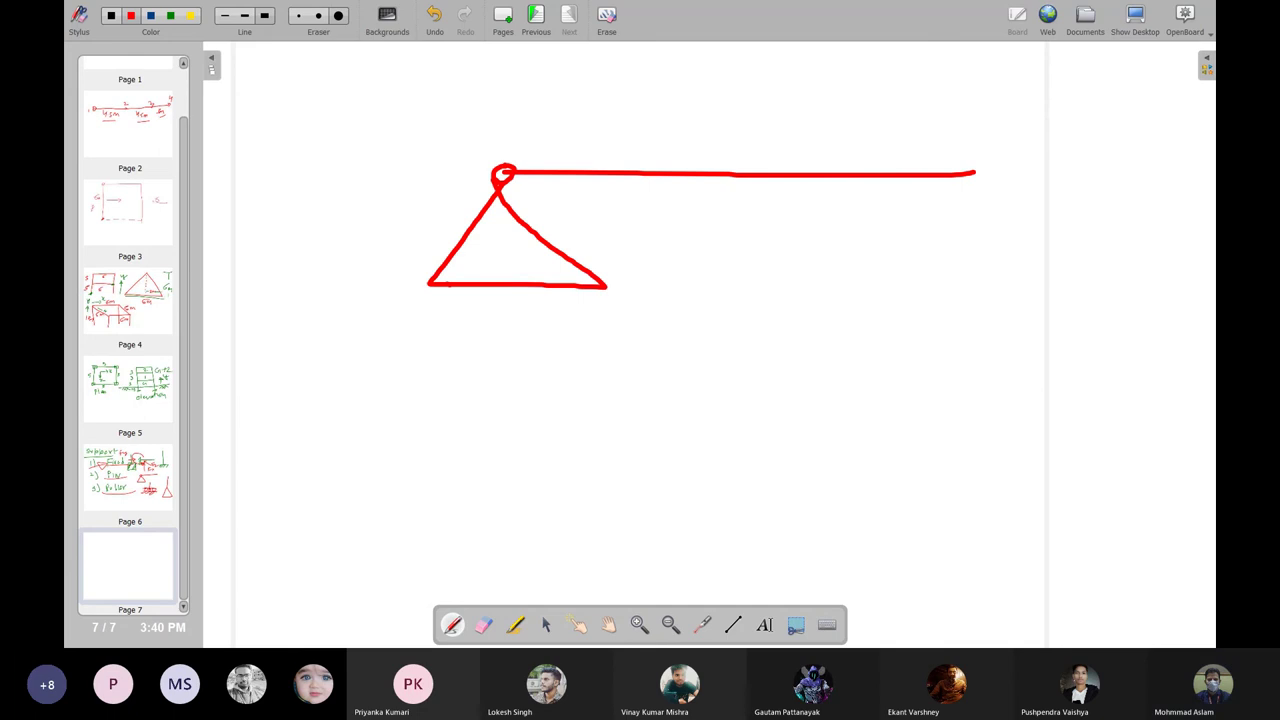
mouse_move(437, 288)
mouse_down()
mouse_move(516, 312)
mouse_move(491, 289)
mouse_move(598, 305)
mouse_move(552, 289)
mouse_up()
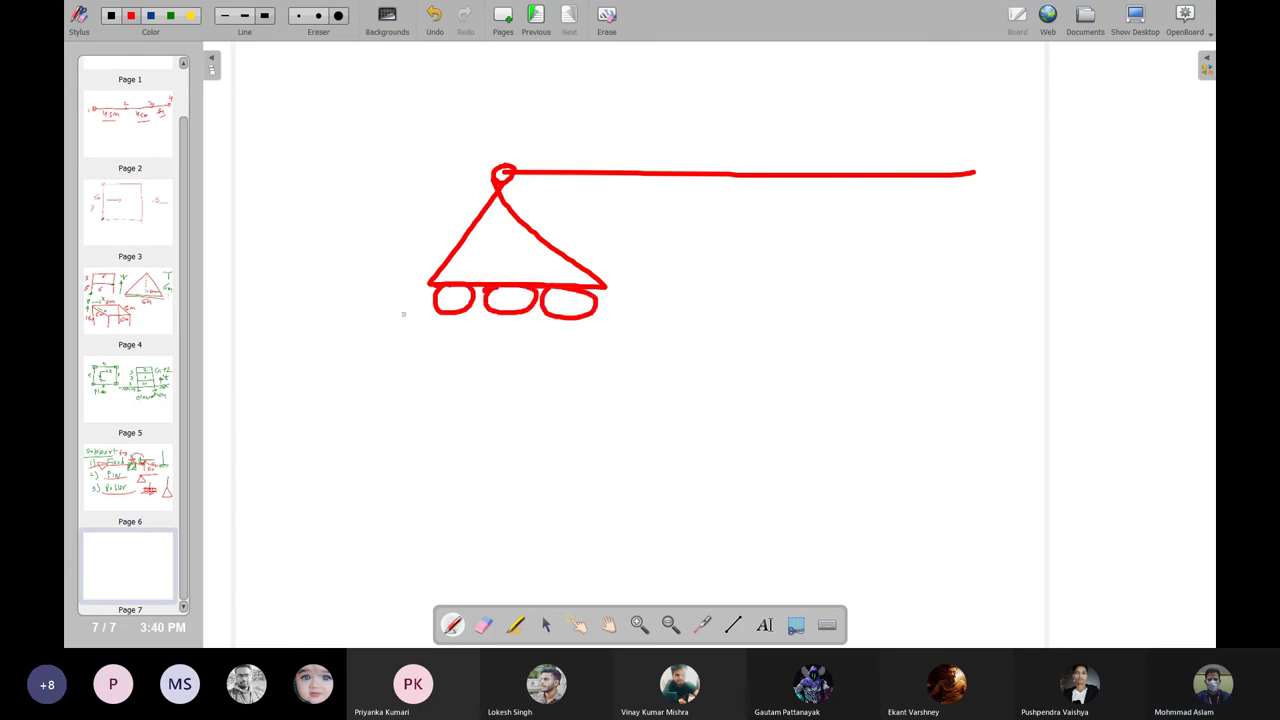
drag(382, 320, 670, 319)
mouse_move(440, 320)
mouse_down()
mouse_move(376, 346)
mouse_move(482, 340)
mouse_up()
drag(554, 320, 530, 338)
drag(598, 322, 576, 341)
drag(664, 330, 631, 346)
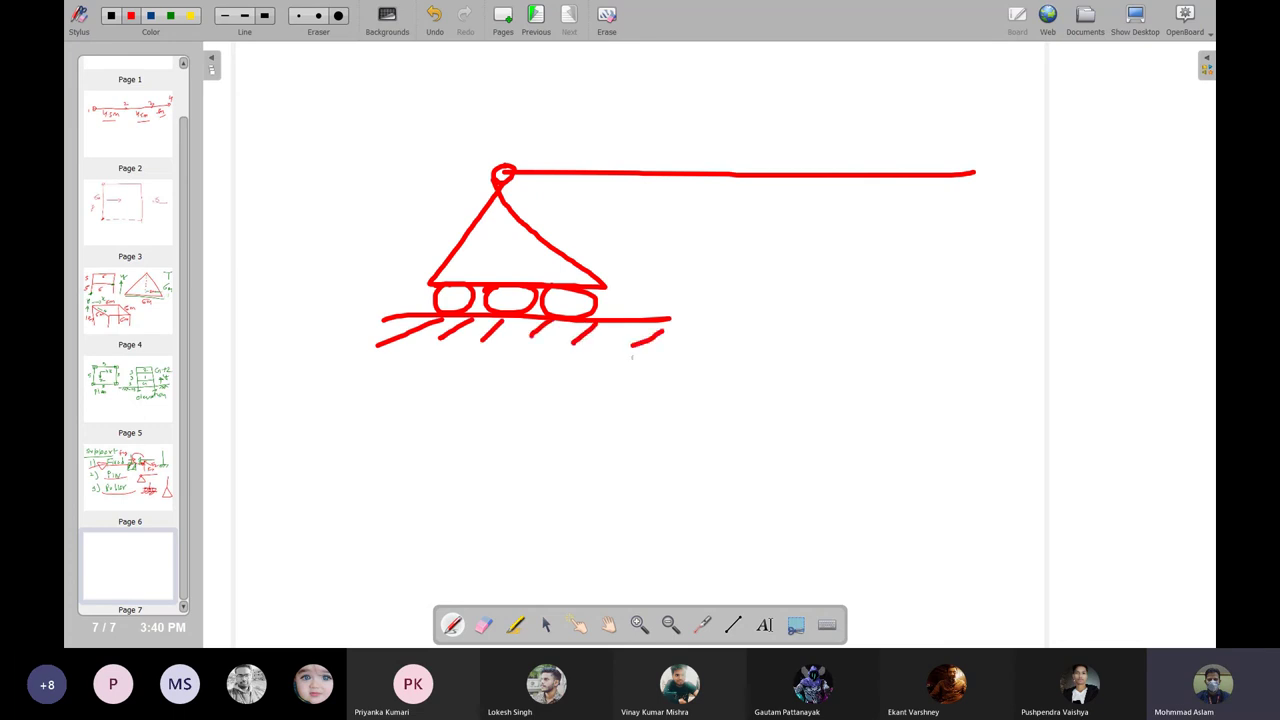
Draw labelled x, y and z axis arrows beside the roller sketch
mouse_move(786, 296)
mouse_down()
mouse_move(926, 300)
mouse_move(900, 328)
mouse_up()
drag(966, 284, 960, 312)
mouse_move(1048, 284)
mouse_down()
mouse_move(1056, 318)
mouse_move(1092, 302)
mouse_up()
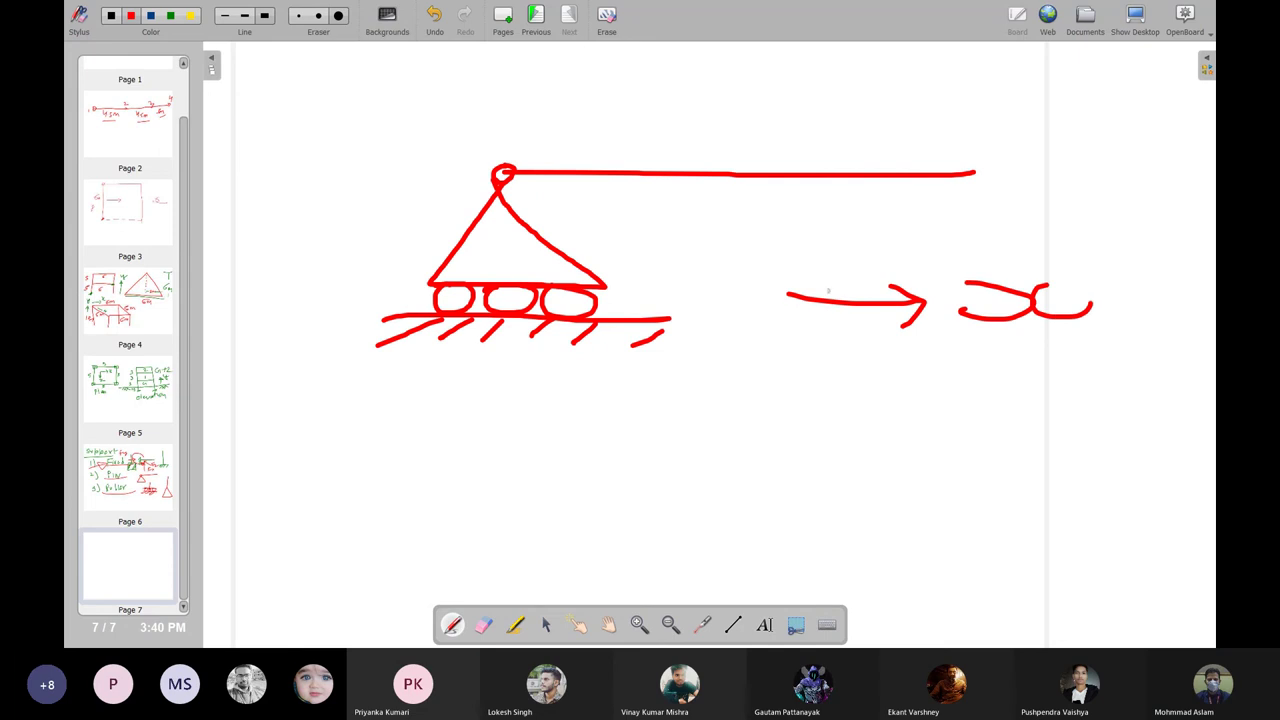
mouse_move(790, 294)
mouse_down()
mouse_move(778, 210)
mouse_move(798, 238)
mouse_move(850, 190)
mouse_up()
mouse_move(850, 192)
mouse_down()
mouse_move(840, 240)
mouse_move(874, 208)
mouse_up()
mouse_move(790, 296)
mouse_down()
mouse_move(886, 392)
mouse_move(954, 406)
mouse_move(992, 440)
mouse_up()
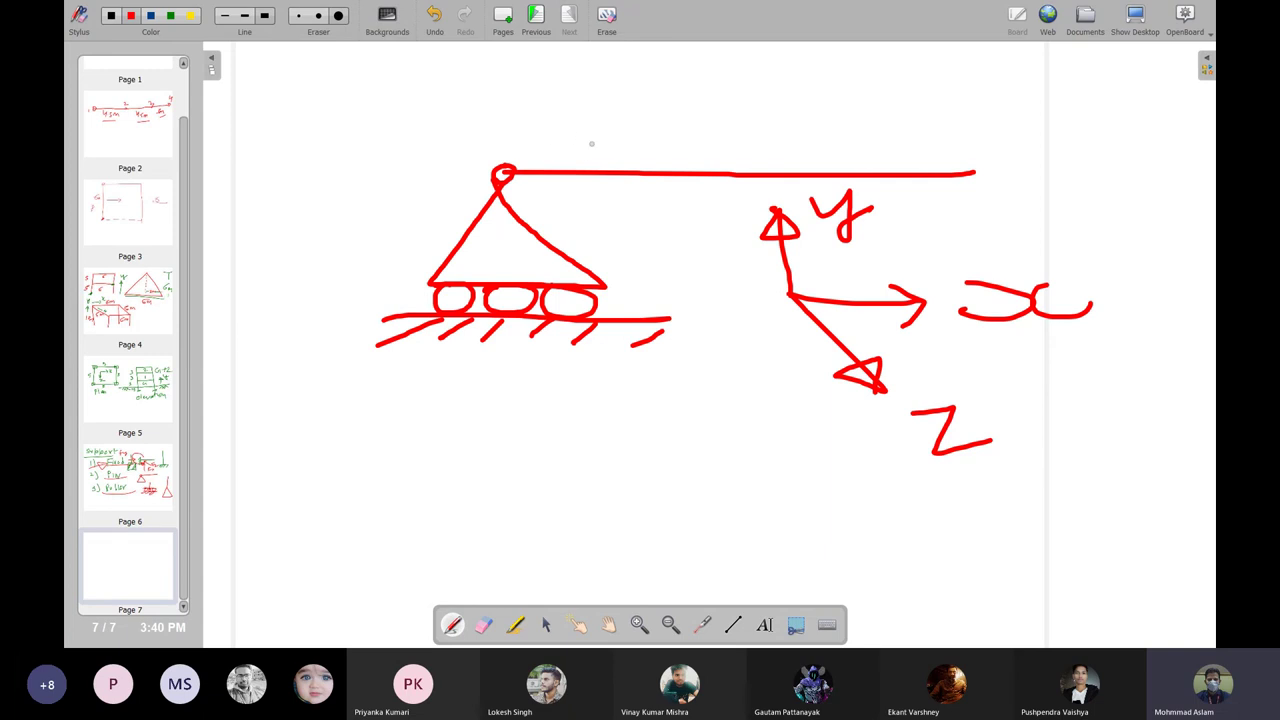
Add an upward Fy reaction arrow and a crossed-out horizontal arrow labelled Fx = 0
drag(593, 143, 596, 70)
mouse_move(600, 70)
mouse_down()
mouse_move(566, 110)
mouse_move(606, 72)
mouse_up()
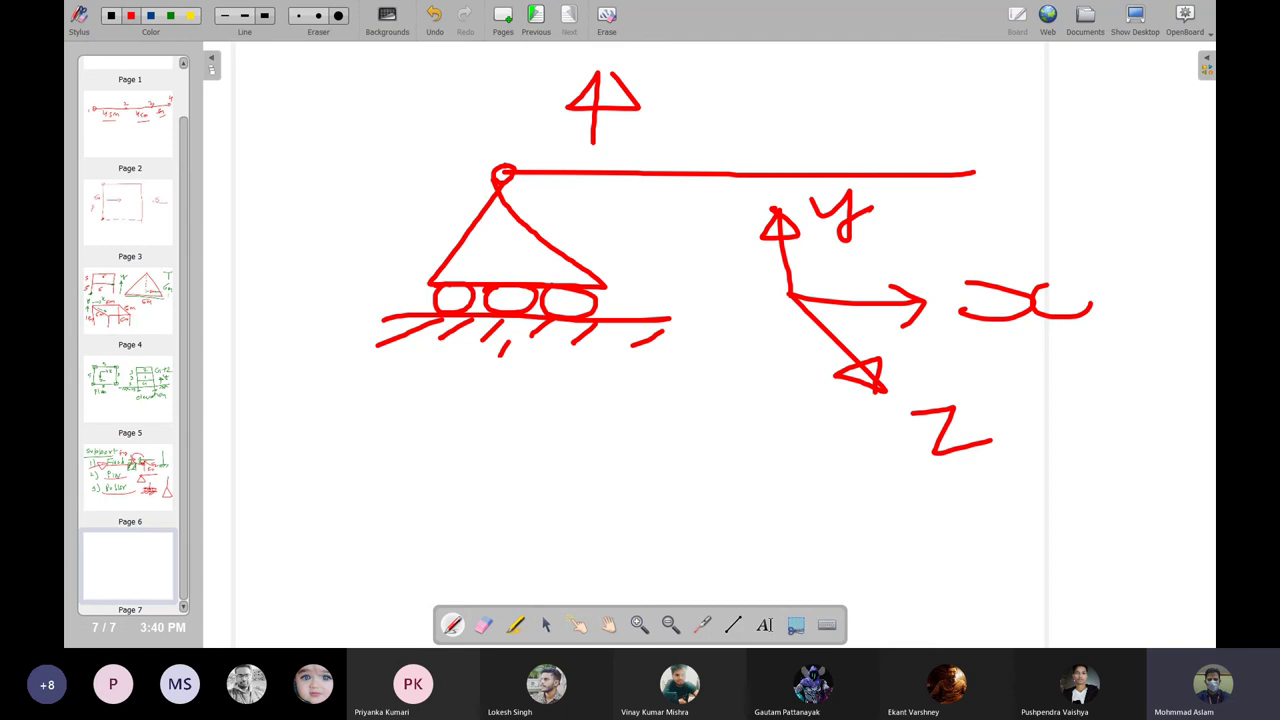
mouse_move(510, 336)
mouse_down()
mouse_move(546, 388)
mouse_move(508, 334)
mouse_up()
drag(502, 378, 495, 496)
mouse_move(546, 560)
mouse_down()
mouse_move(547, 505)
mouse_move(584, 460)
mouse_up()
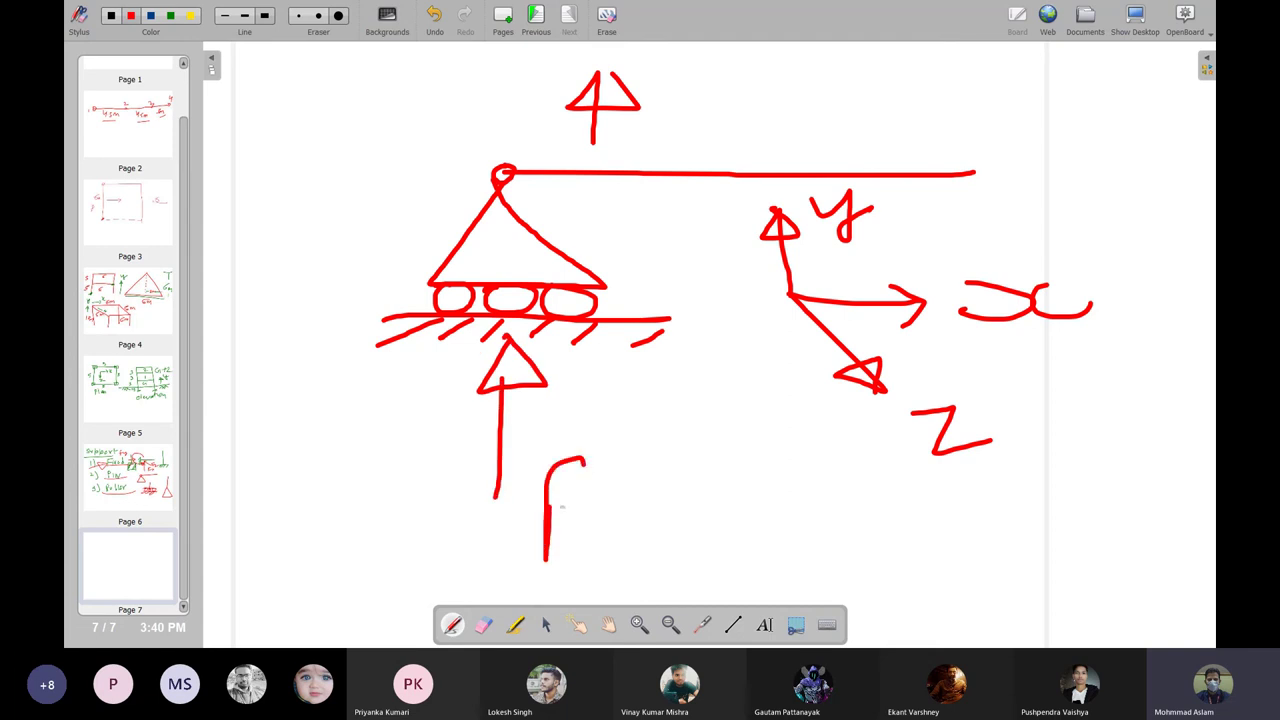
mouse_move(542, 519)
mouse_down()
mouse_move(590, 512)
mouse_move(648, 530)
mouse_move(612, 568)
mouse_up()
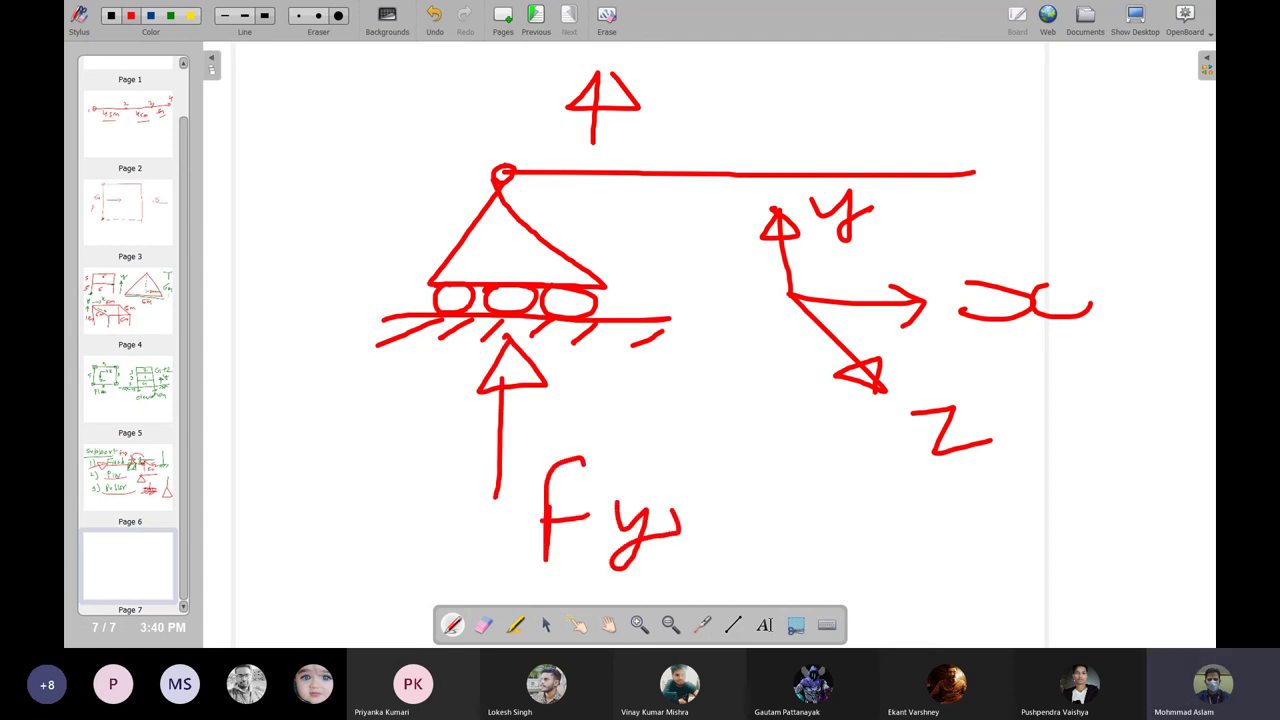
mouse_move(284, 185)
mouse_down()
mouse_move(410, 183)
mouse_move(374, 212)
mouse_up()
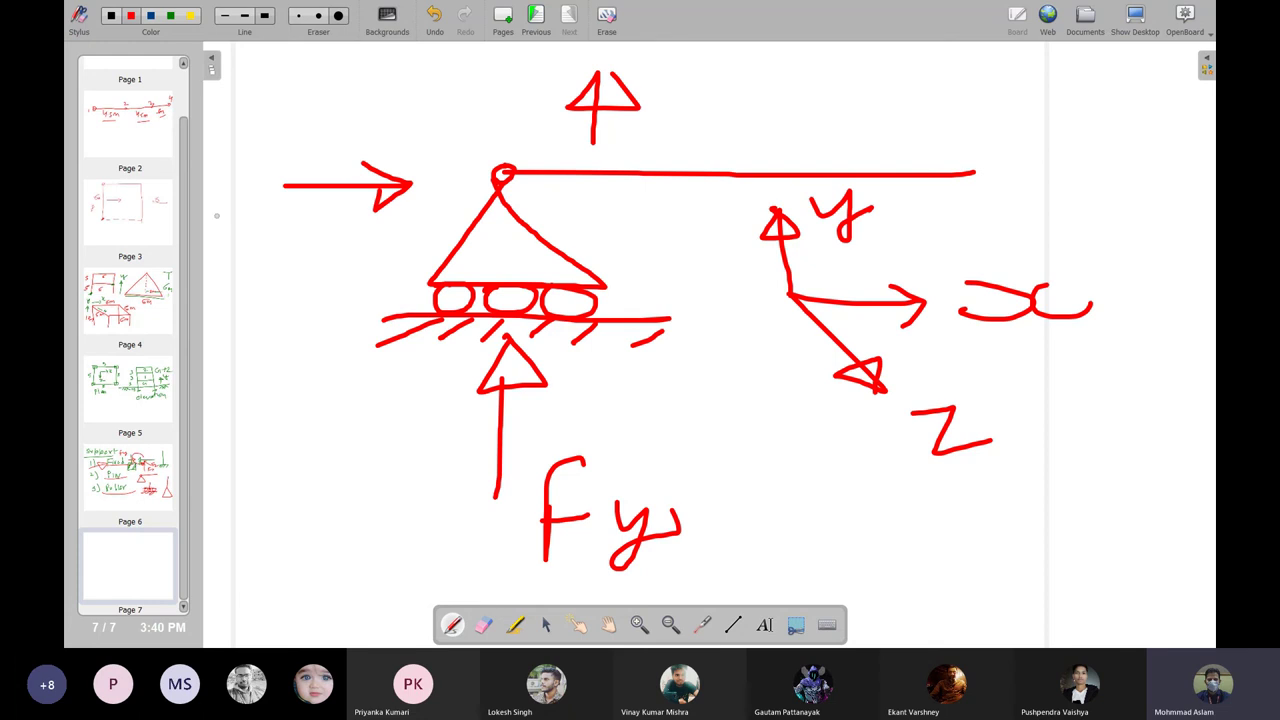
mouse_move(216, 215)
mouse_down()
mouse_move(206, 208)
mouse_move(258, 258)
mouse_up()
mouse_move(256, 240)
mouse_down()
mouse_move(230, 260)
mouse_move(304, 234)
mouse_move(386, 236)
mouse_up()
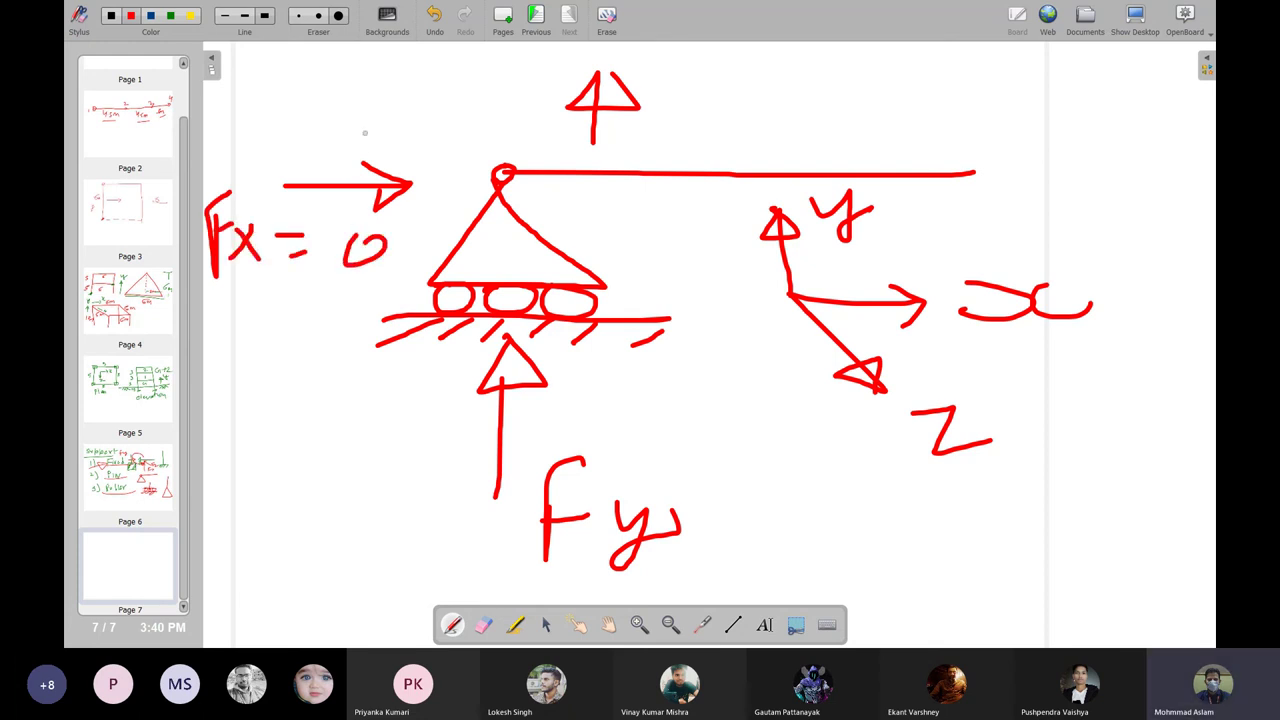
drag(358, 141, 319, 209)
drag(590, 224, 682, 226)
mouse_move(616, 200)
mouse_down()
mouse_move(636, 212)
mouse_move(626, 254)
mouse_up()
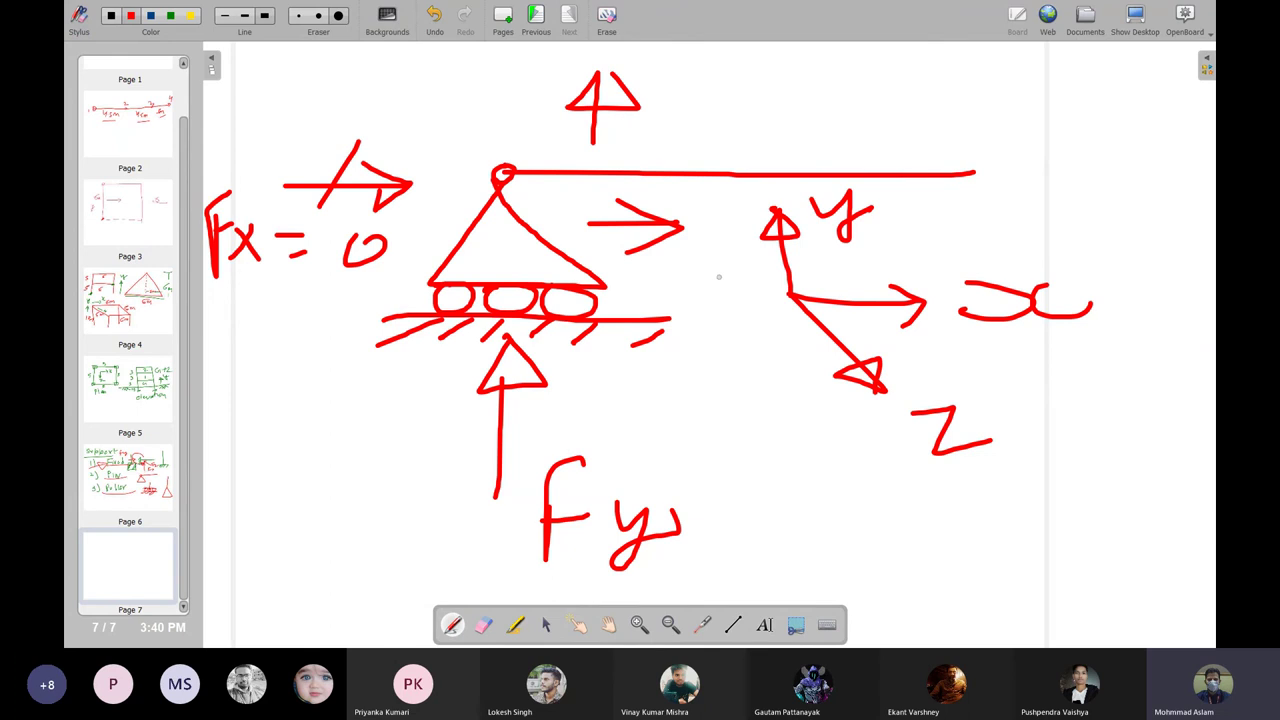
Back in STAAD.Pro, assign No support to the four base nodes and open Create Support
click(1135, 14)
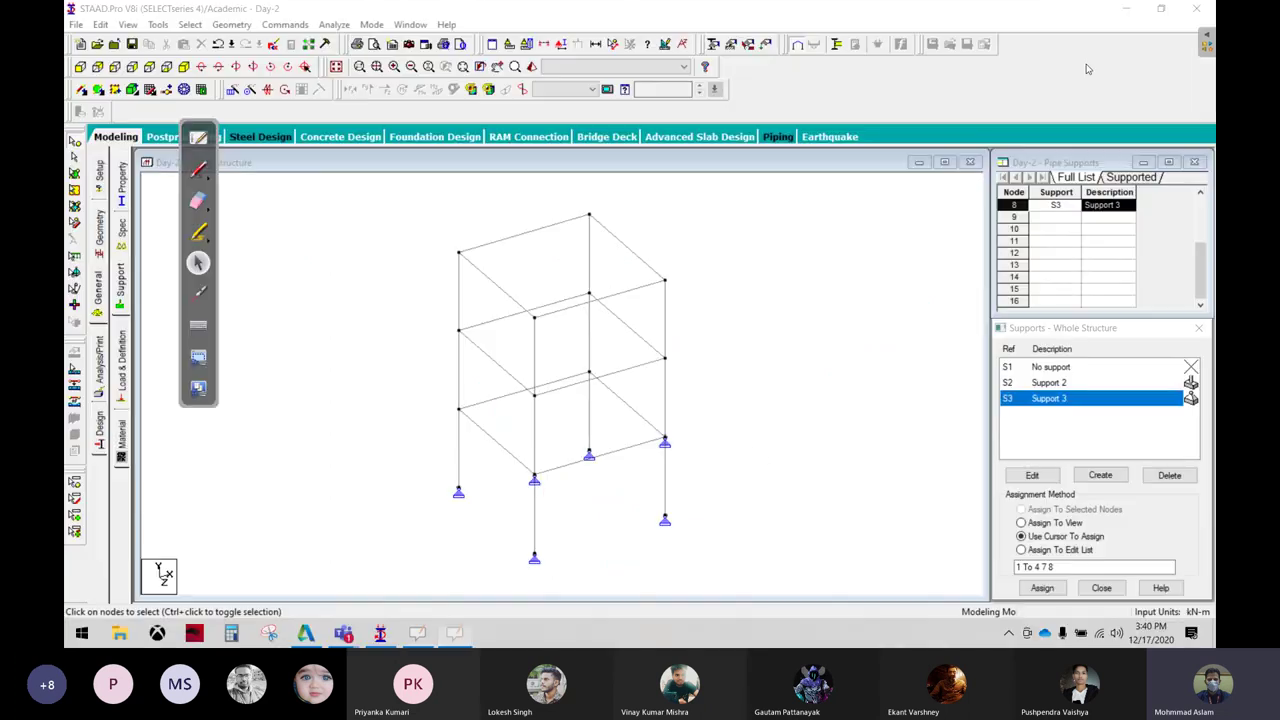
drag(420, 432, 700, 505)
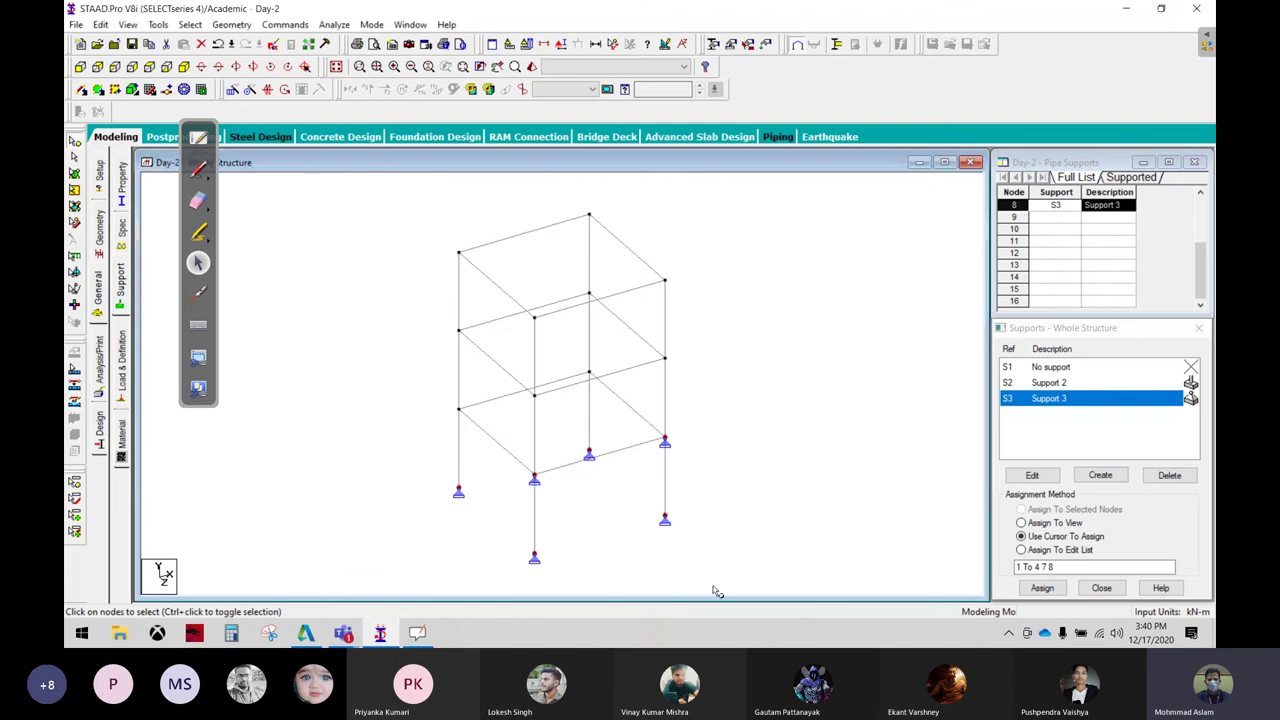
click(1050, 367)
drag(415, 438, 690, 560)
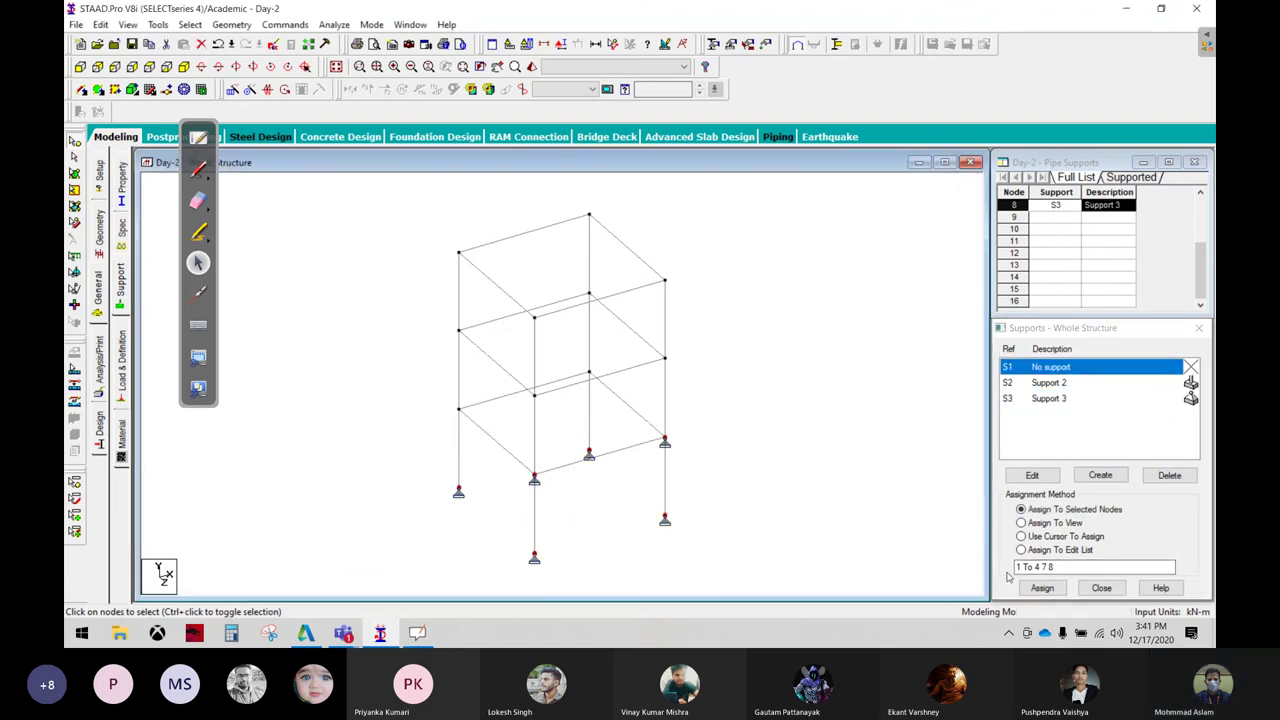
click(1040, 588)
click(1094, 497)
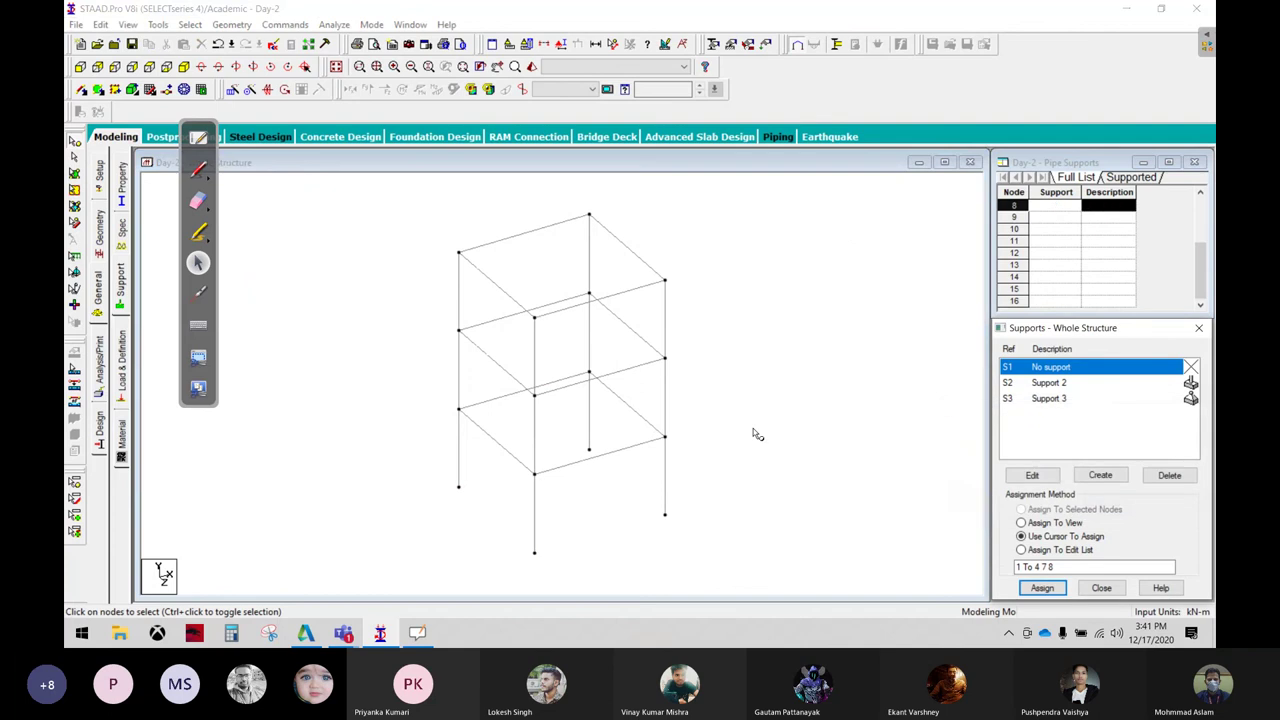
drag(636, 496, 708, 557)
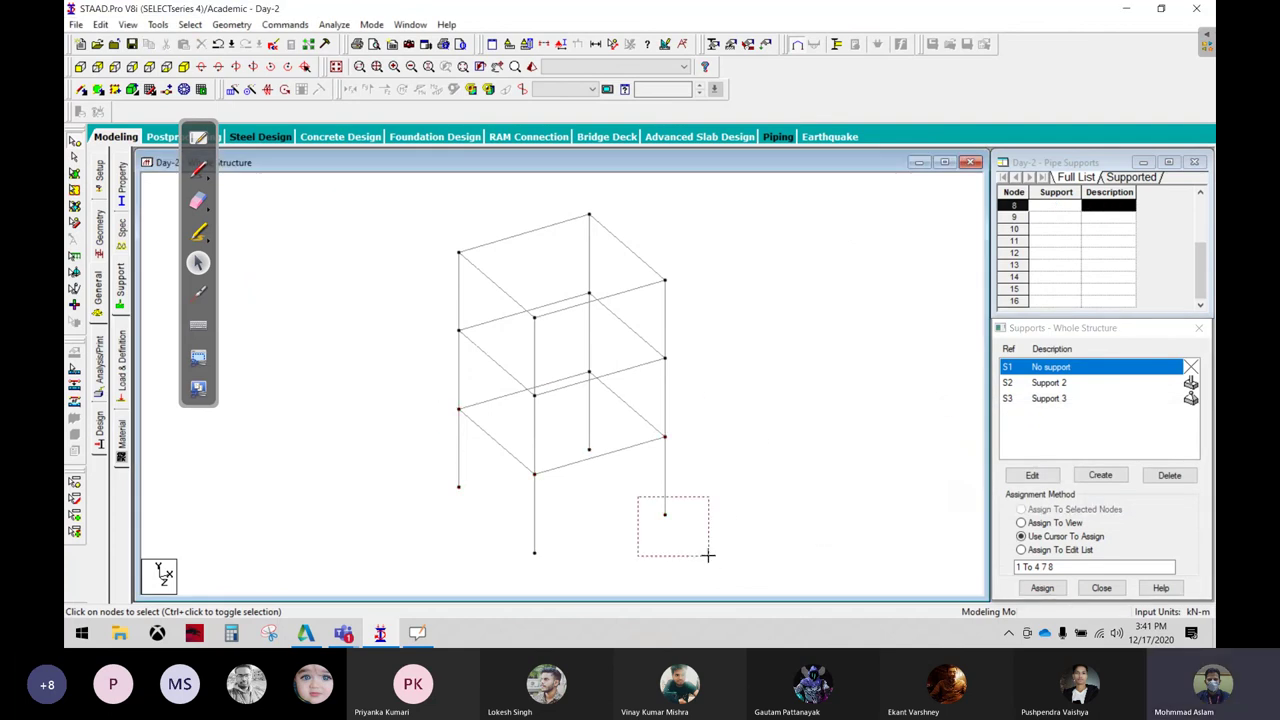
click(1105, 479)
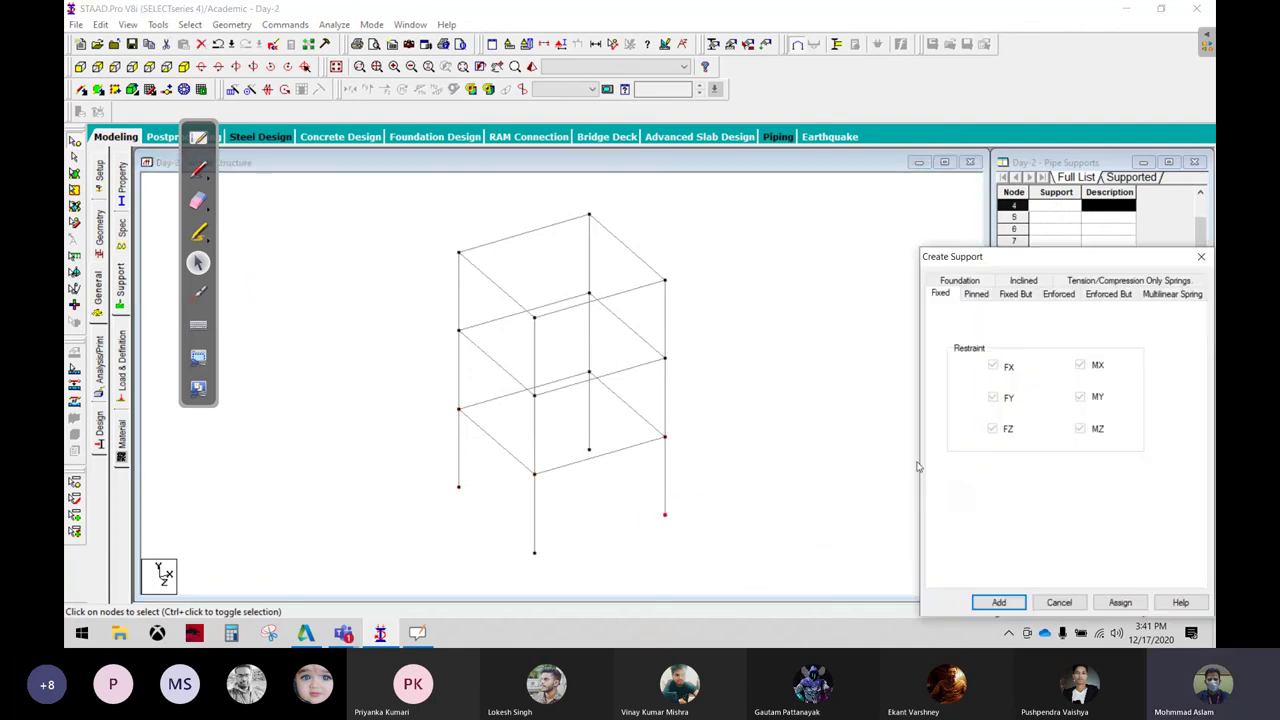
Set the Fixed But support to release FX, FZ, MX, MY and MZ, restraining only FY
click(1015, 294)
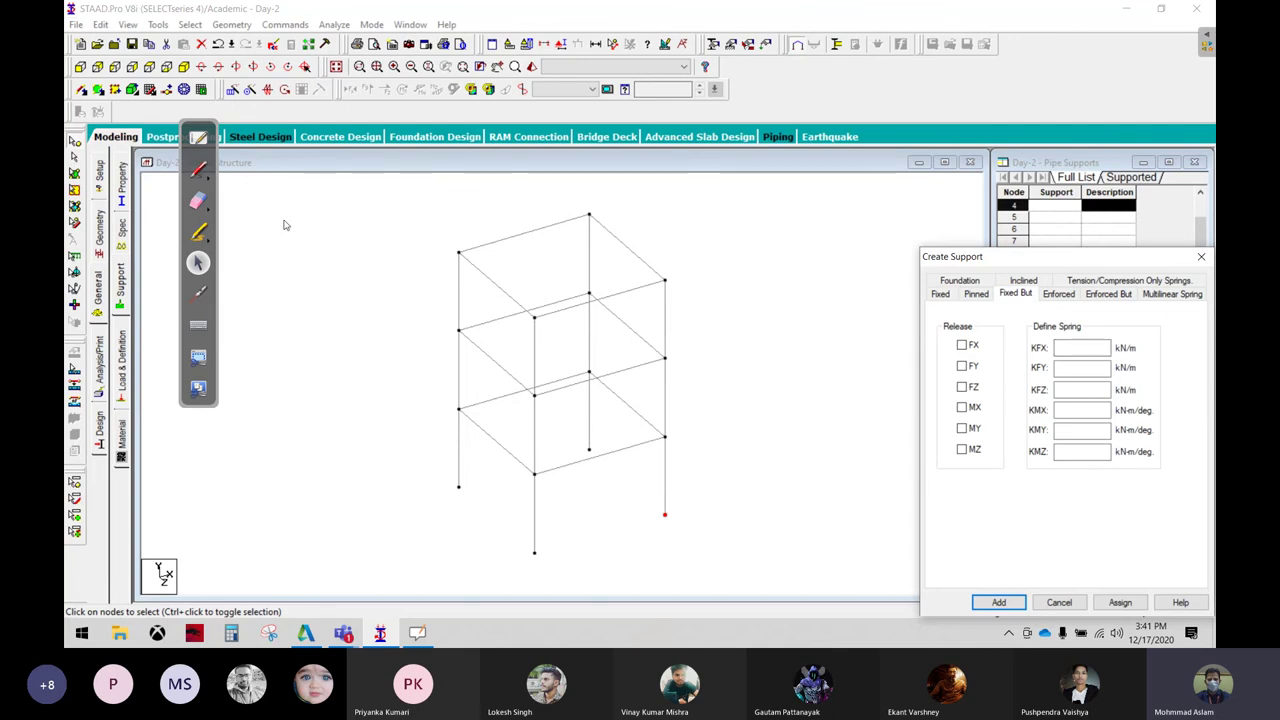
click(198, 170)
mouse_move(978, 312)
mouse_down()
mouse_move(921, 460)
mouse_move(940, 302)
mouse_up()
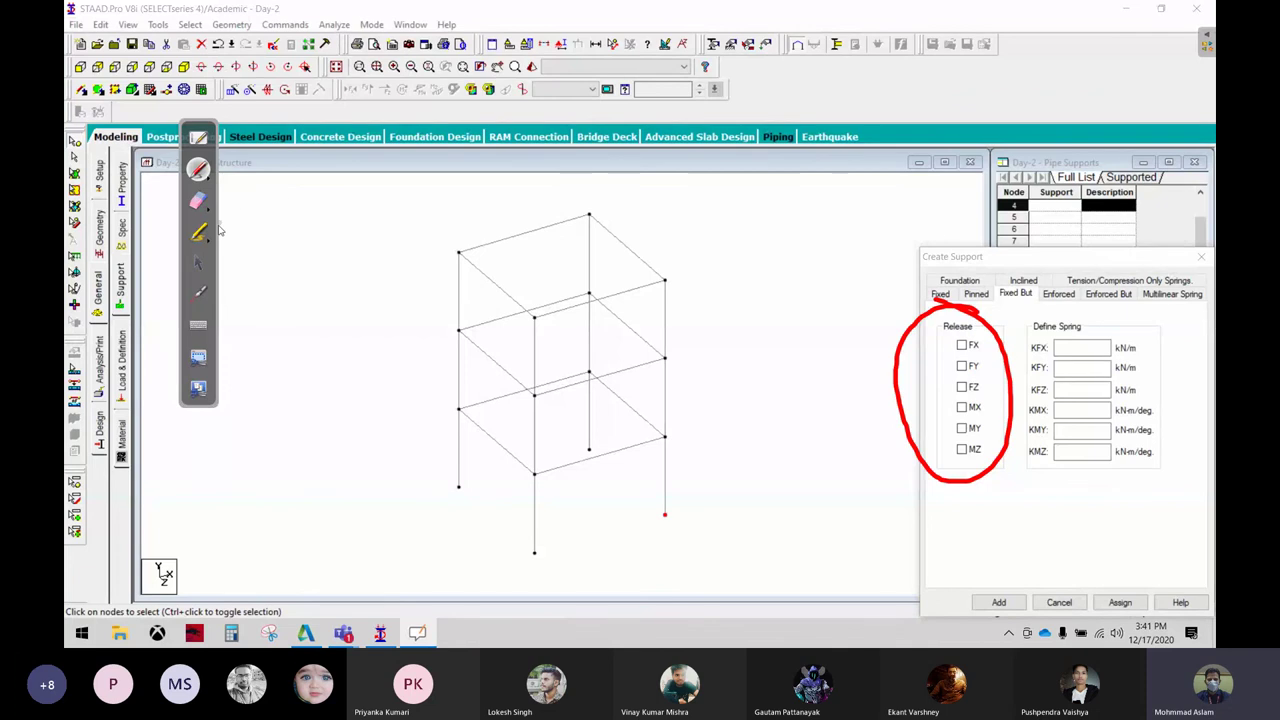
click(197, 265)
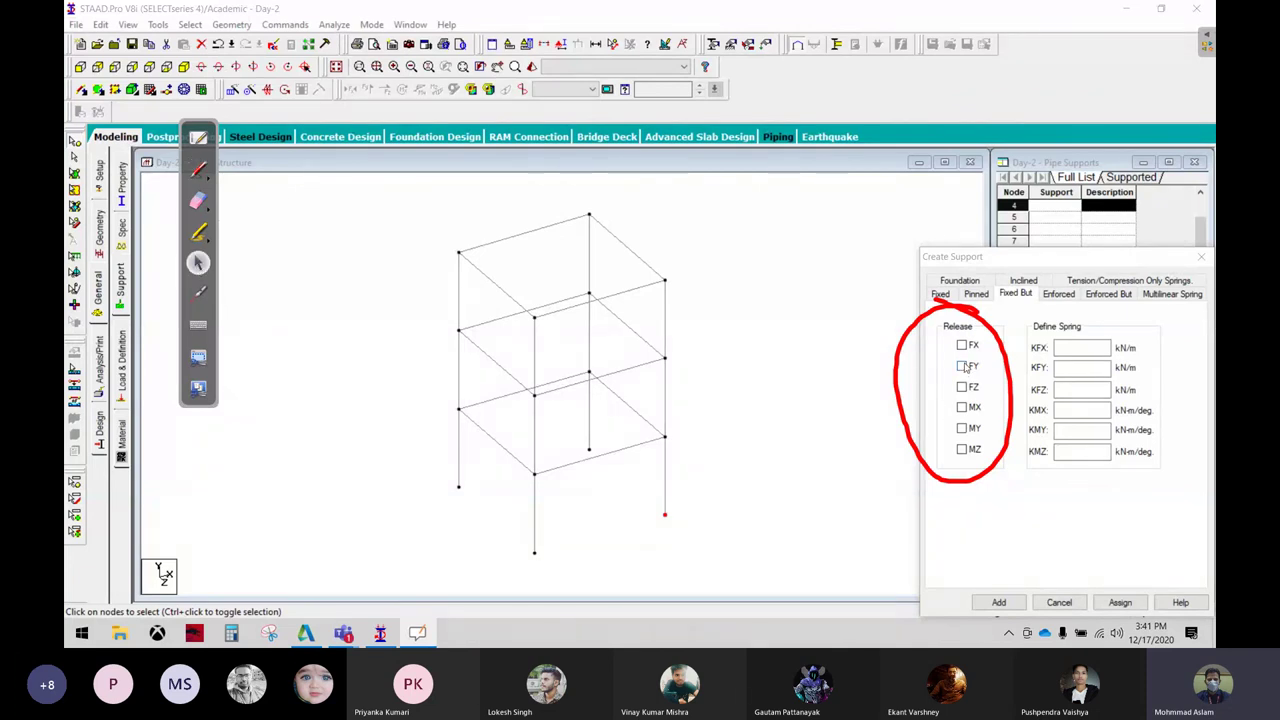
click(961, 387)
click(961, 407)
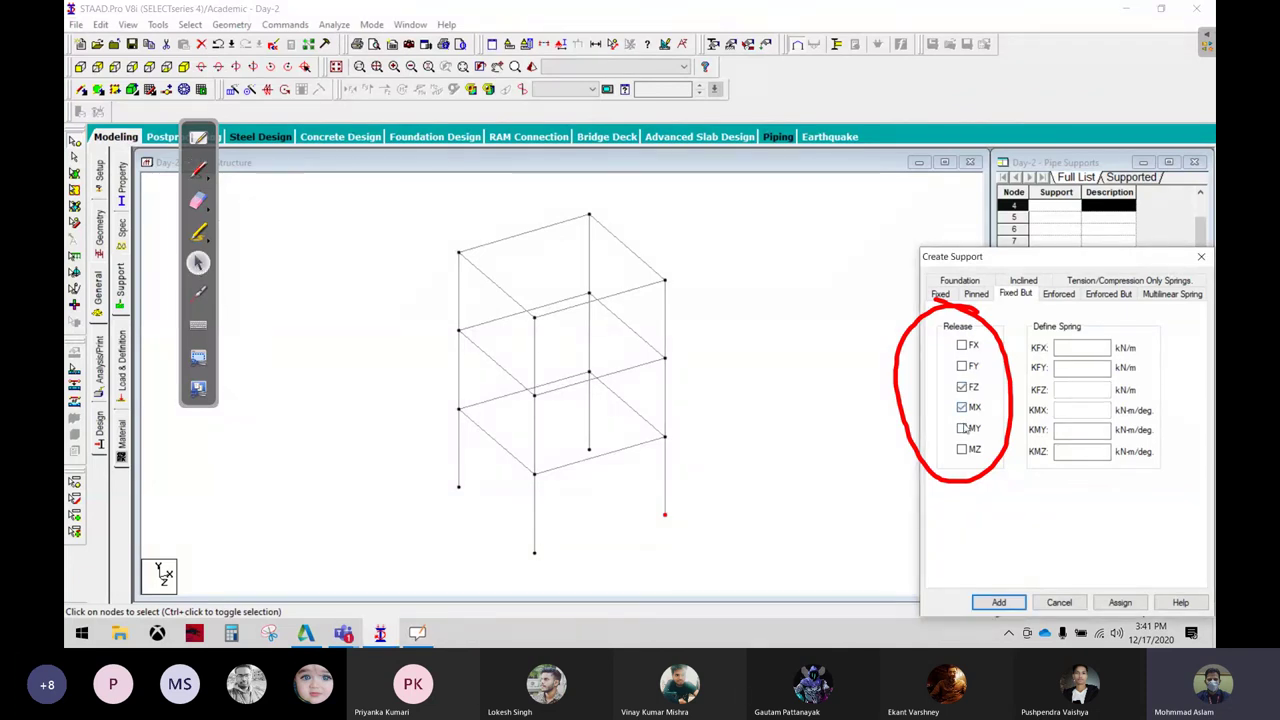
click(961, 428)
click(962, 449)
click(962, 345)
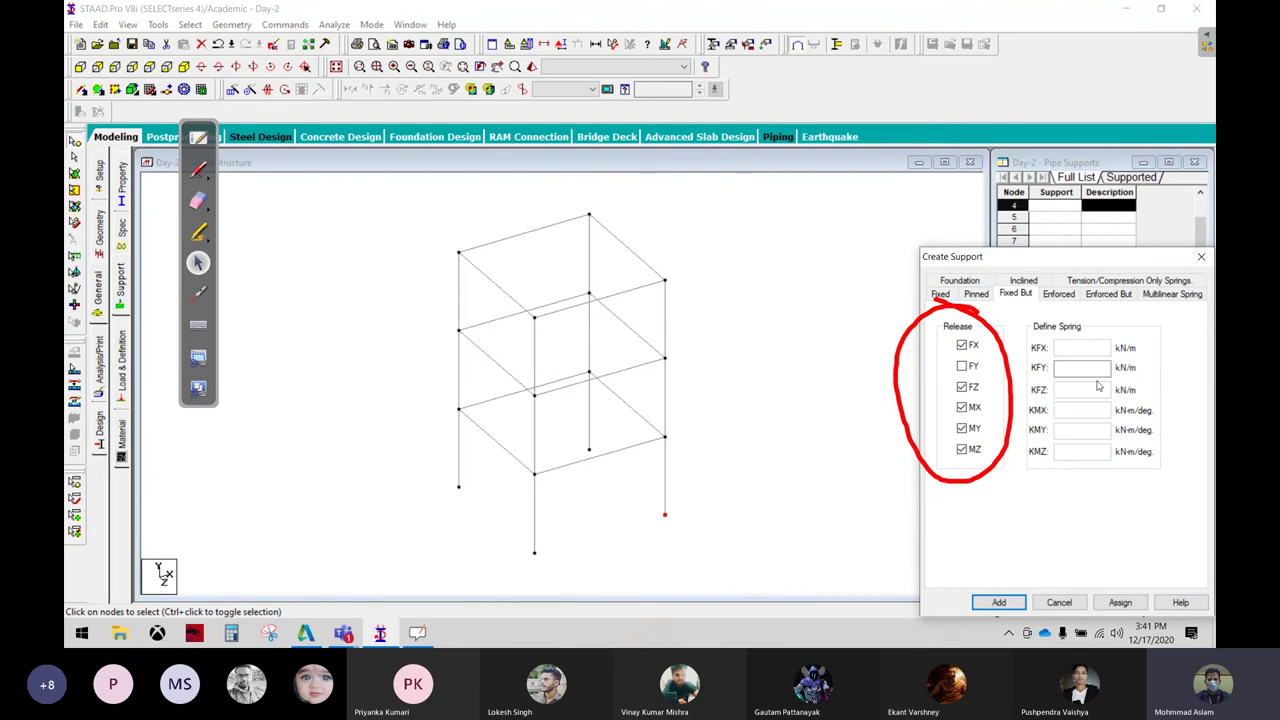
Add the Fixed But support without spring stiffness as Support 4 and assign it to node 4
click(200, 171)
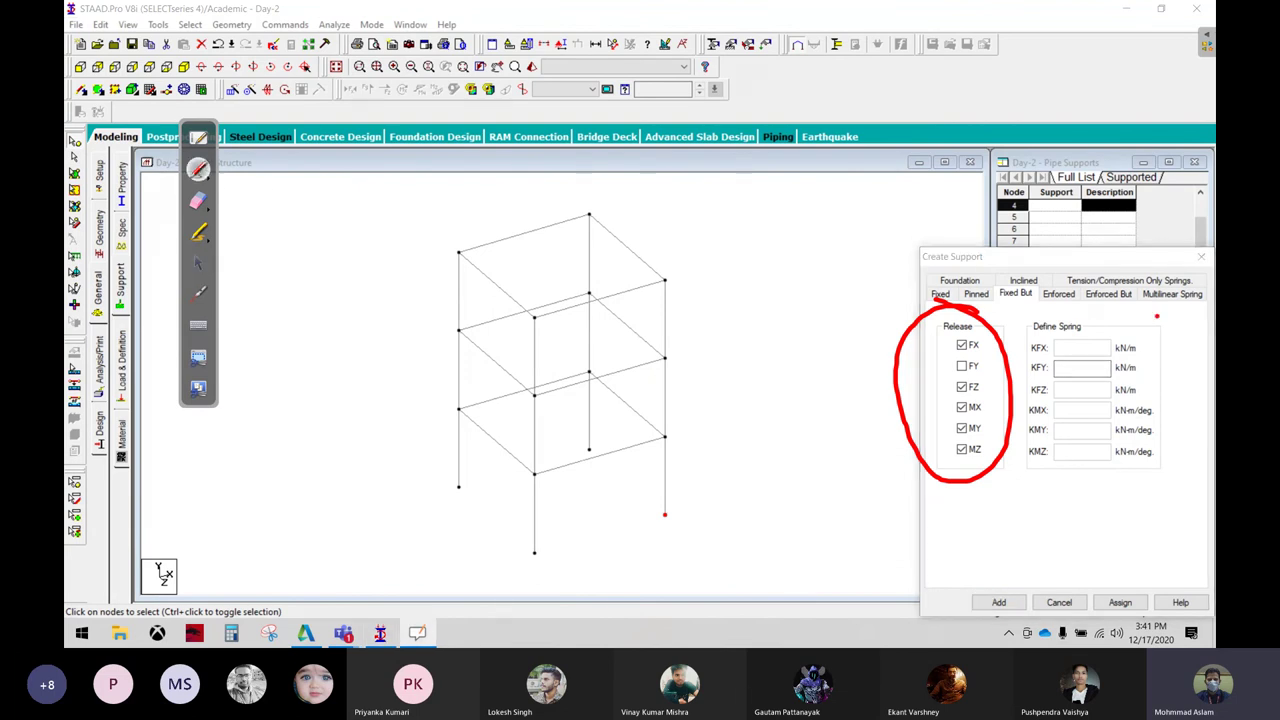
drag(1157, 316, 1066, 348)
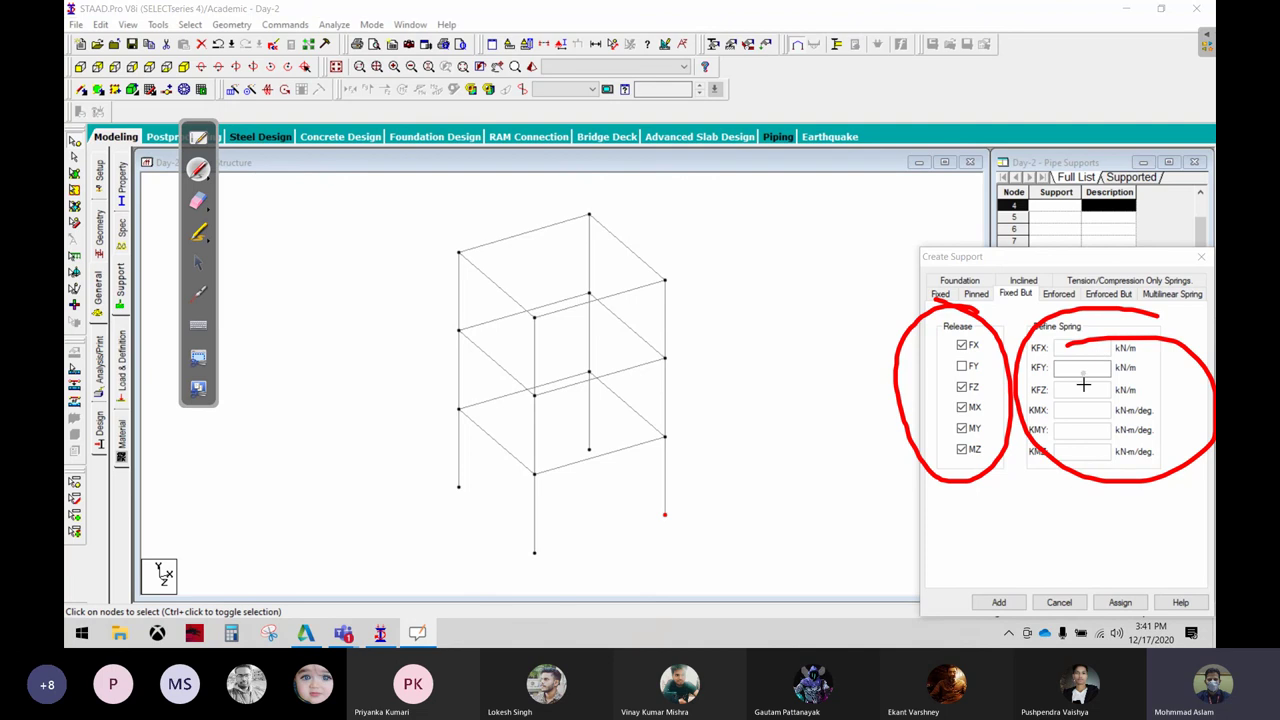
drag(1158, 340, 1094, 428)
drag(1090, 347, 1146, 426)
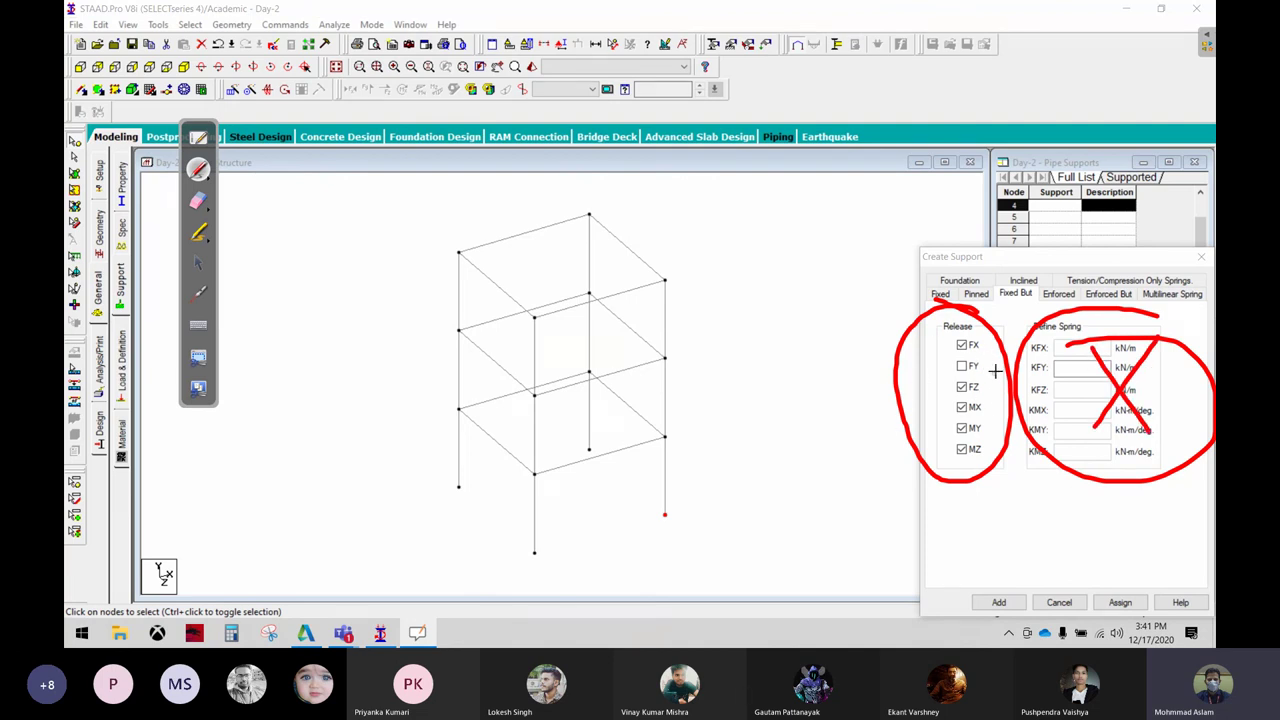
click(198, 262)
click(990, 602)
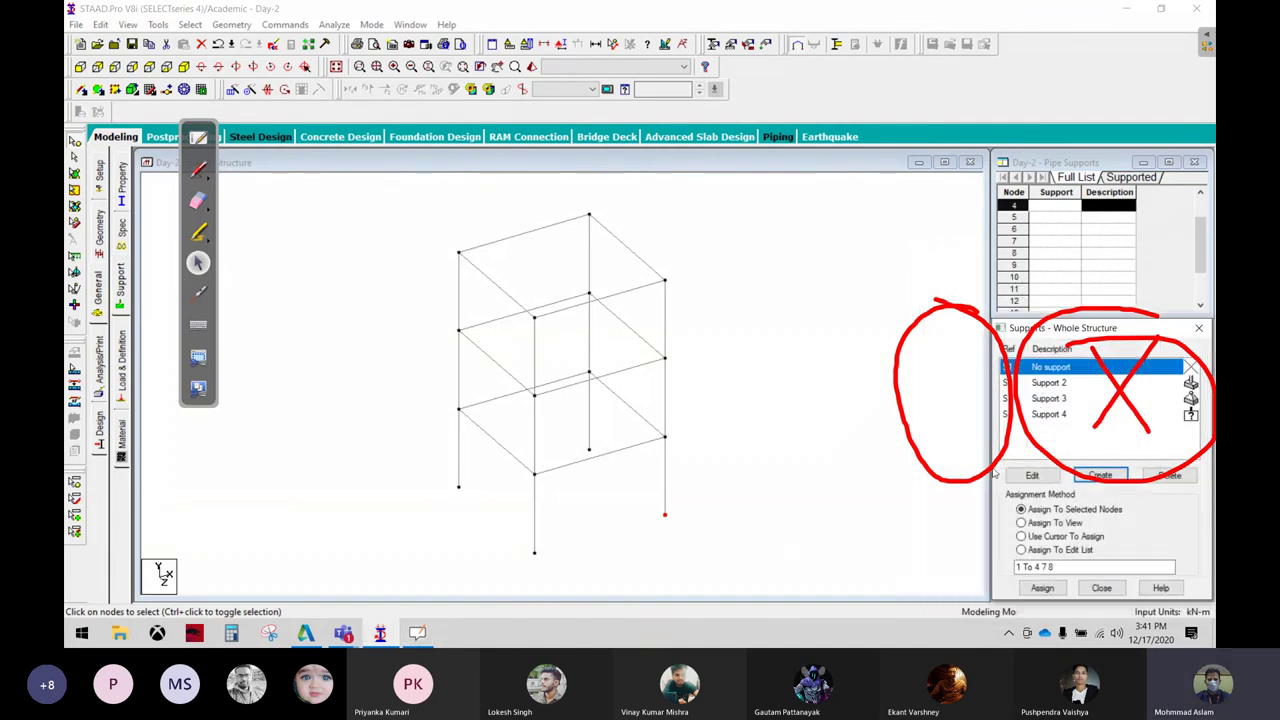
click(1060, 420)
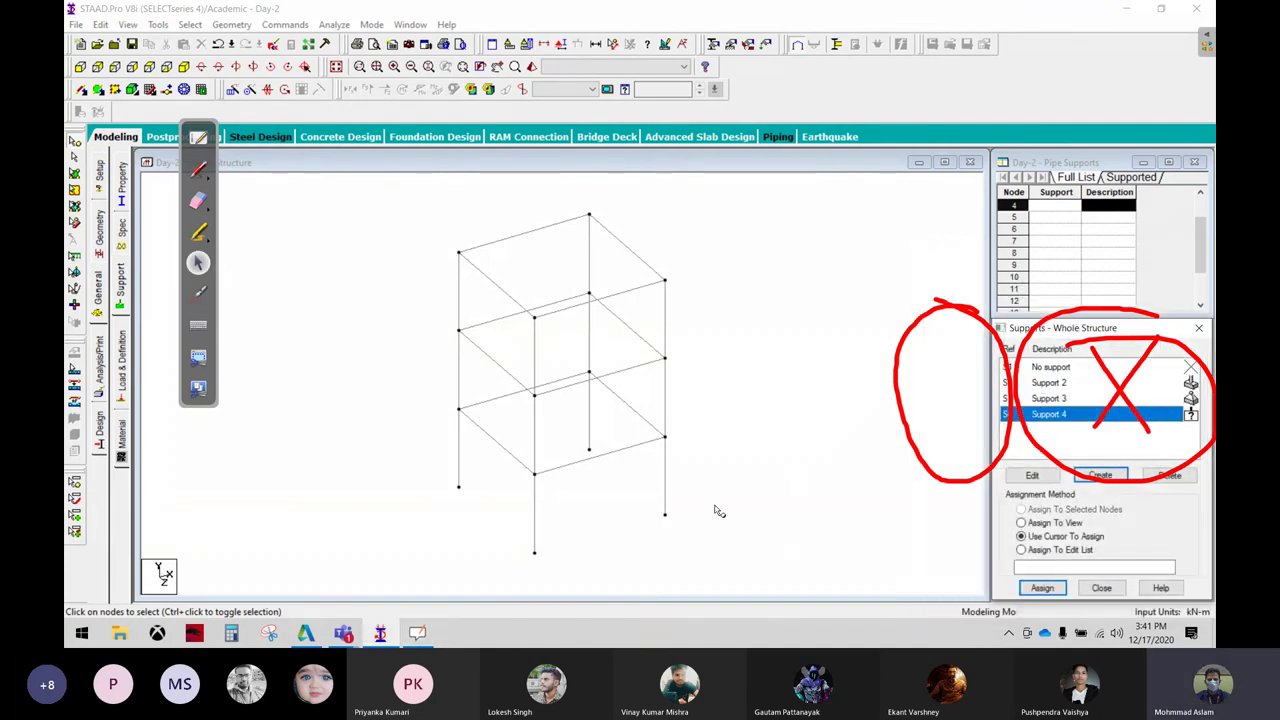
drag(663, 500, 702, 543)
click(1042, 588)
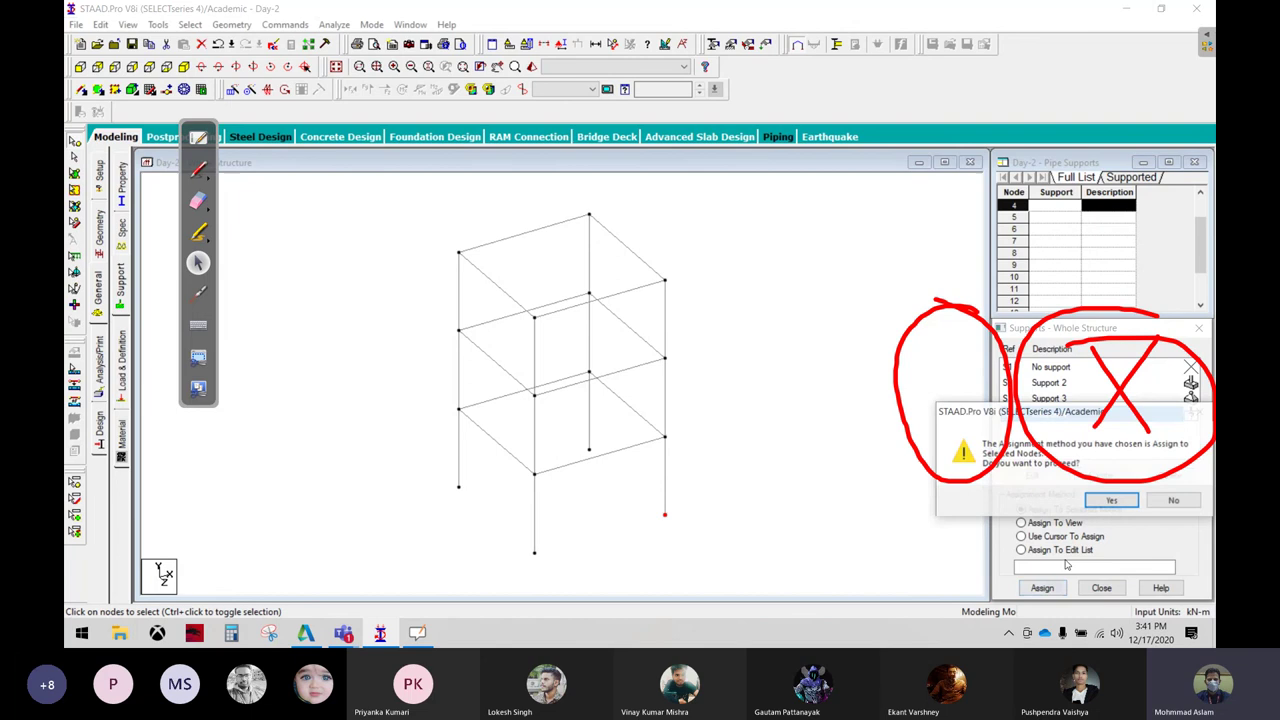
click(1088, 500)
Zoom in on the new support at node 4 and erase the red annotations
scroll(700, 503, up, 1)
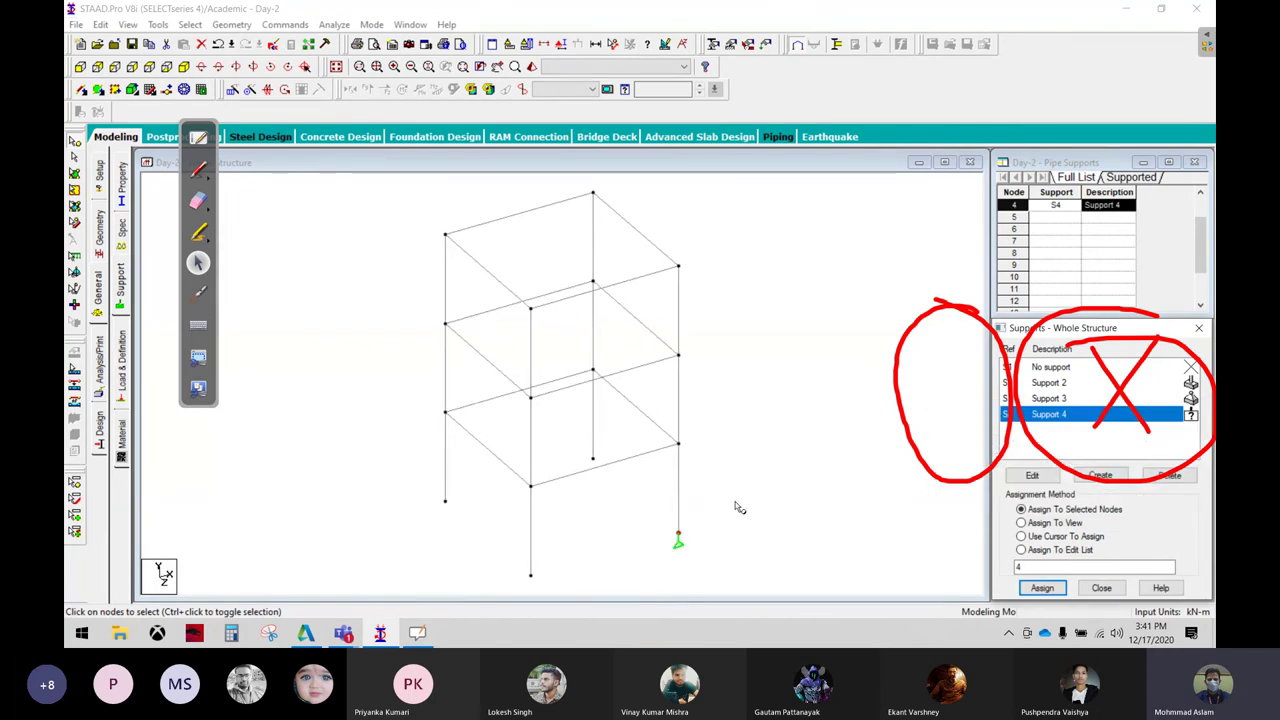
middle_drag(737, 509, 677, 286)
scroll(665, 370, up, 2)
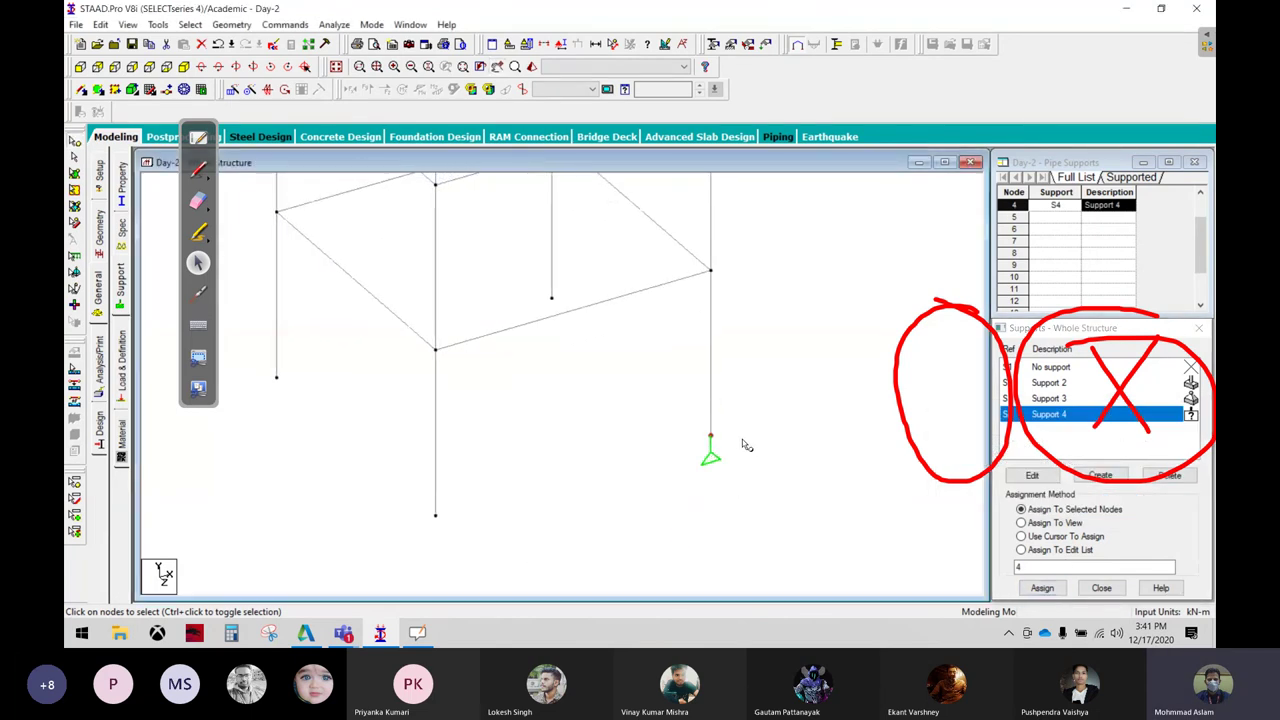
middle_drag(665, 398, 640, 323)
scroll(667, 413, up, 2)
click(667, 408)
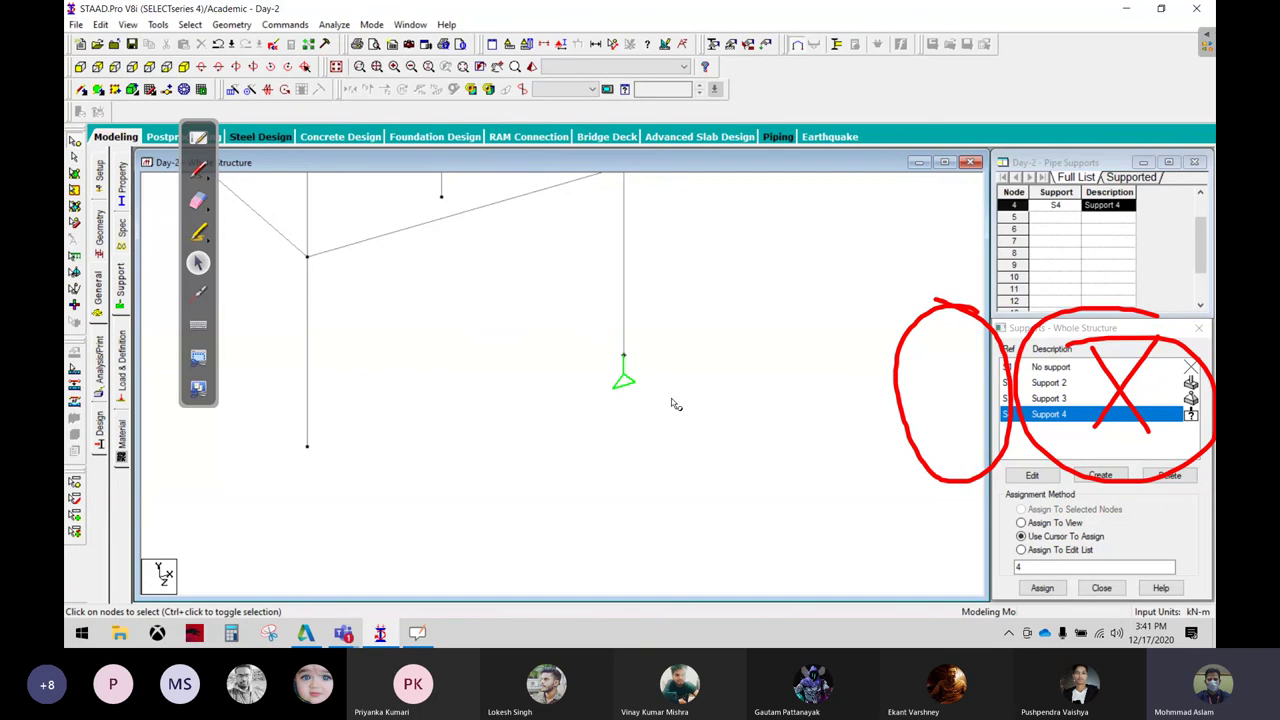
click(198, 200)
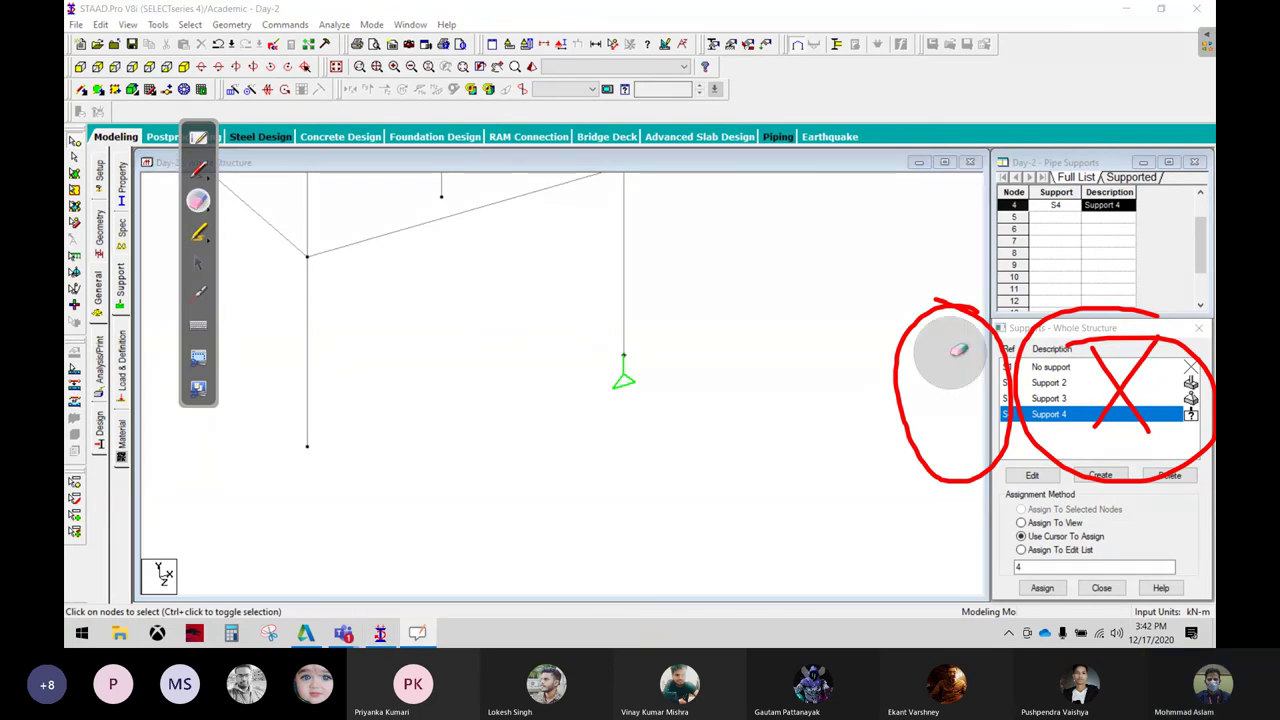
mouse_move(955, 350)
mouse_down()
mouse_move(776, 312)
mouse_move(1151, 463)
mouse_up()
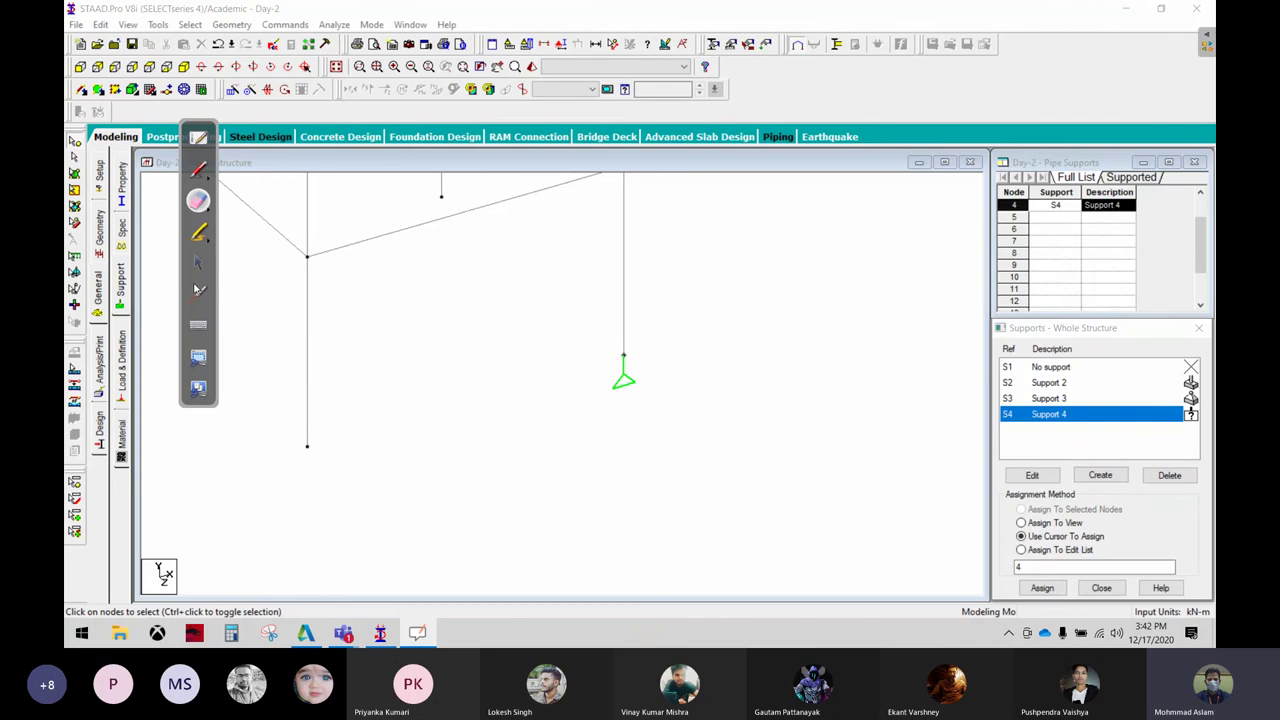
click(197, 263)
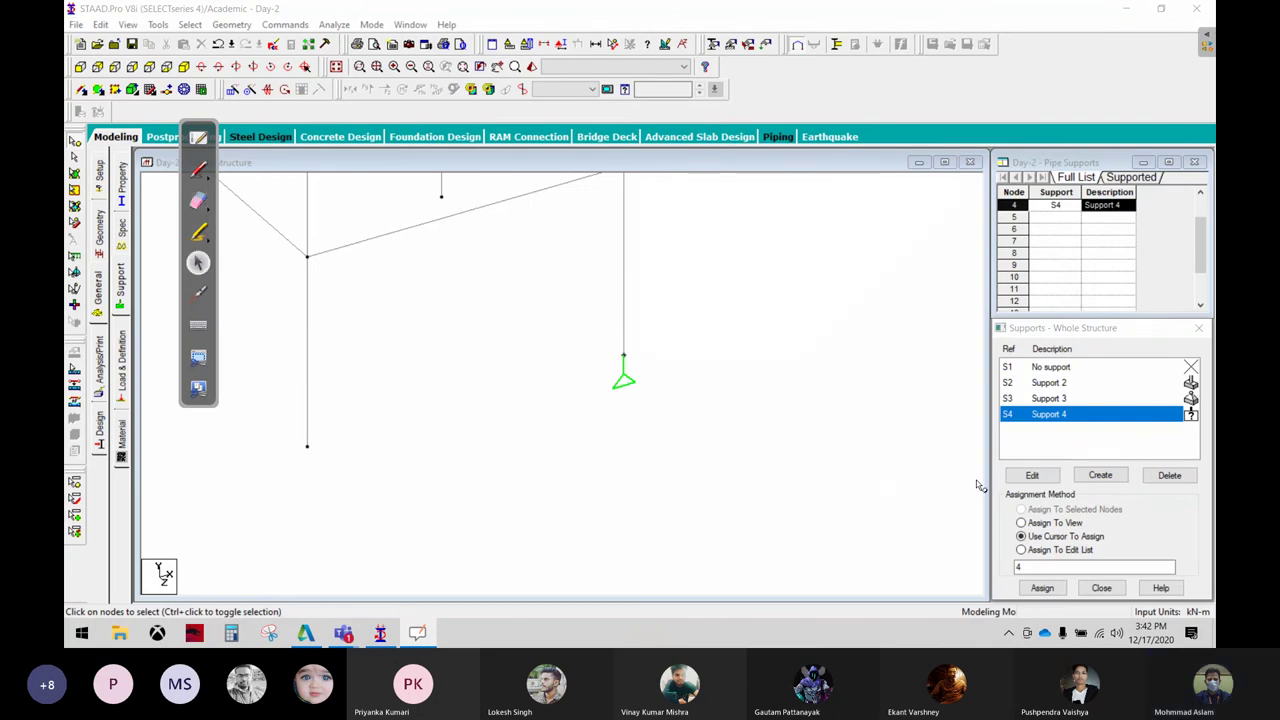
click(1117, 476)
click(1015, 293)
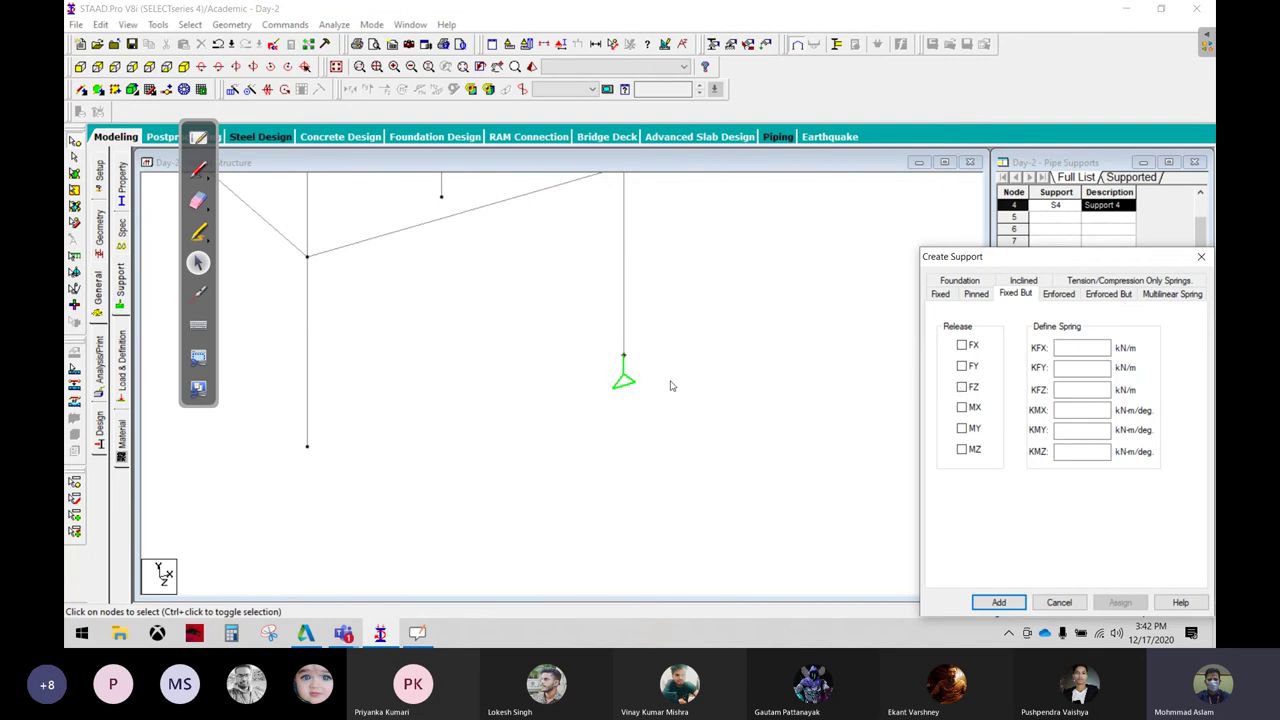
click(199, 170)
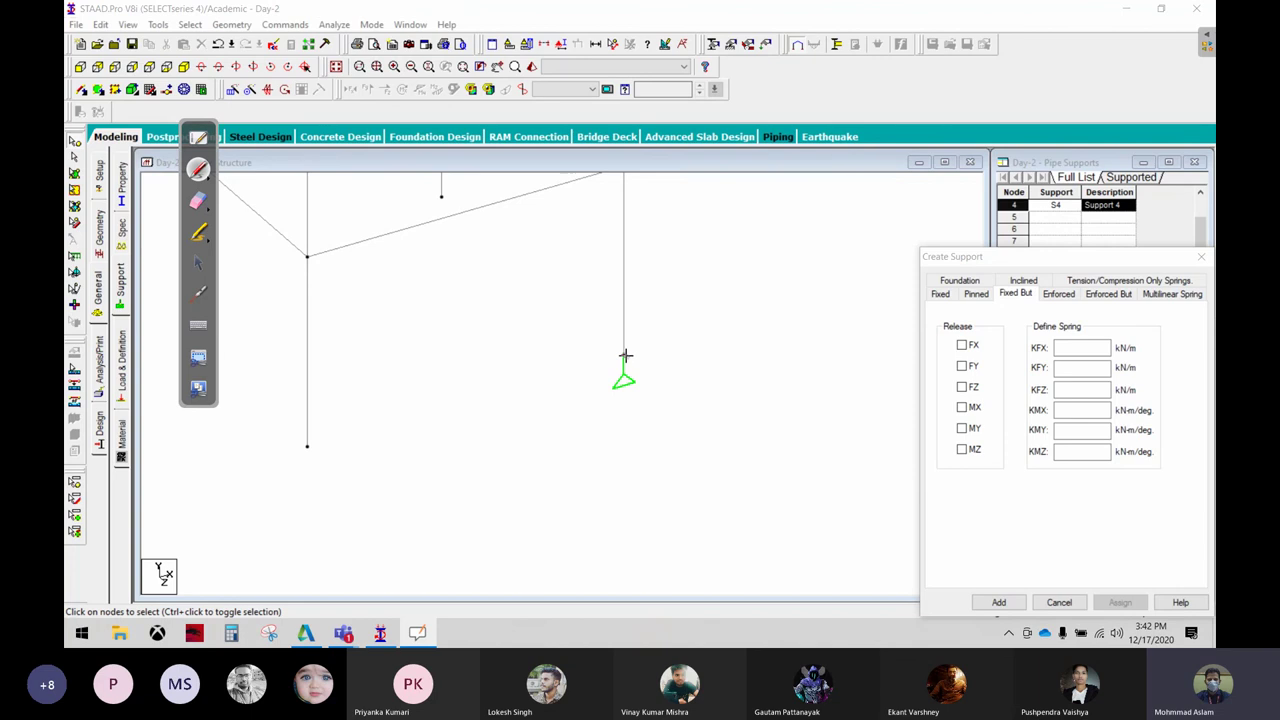
mouse_move(624, 355)
mouse_down()
mouse_move(732, 322)
mouse_move(785, 330)
mouse_up()
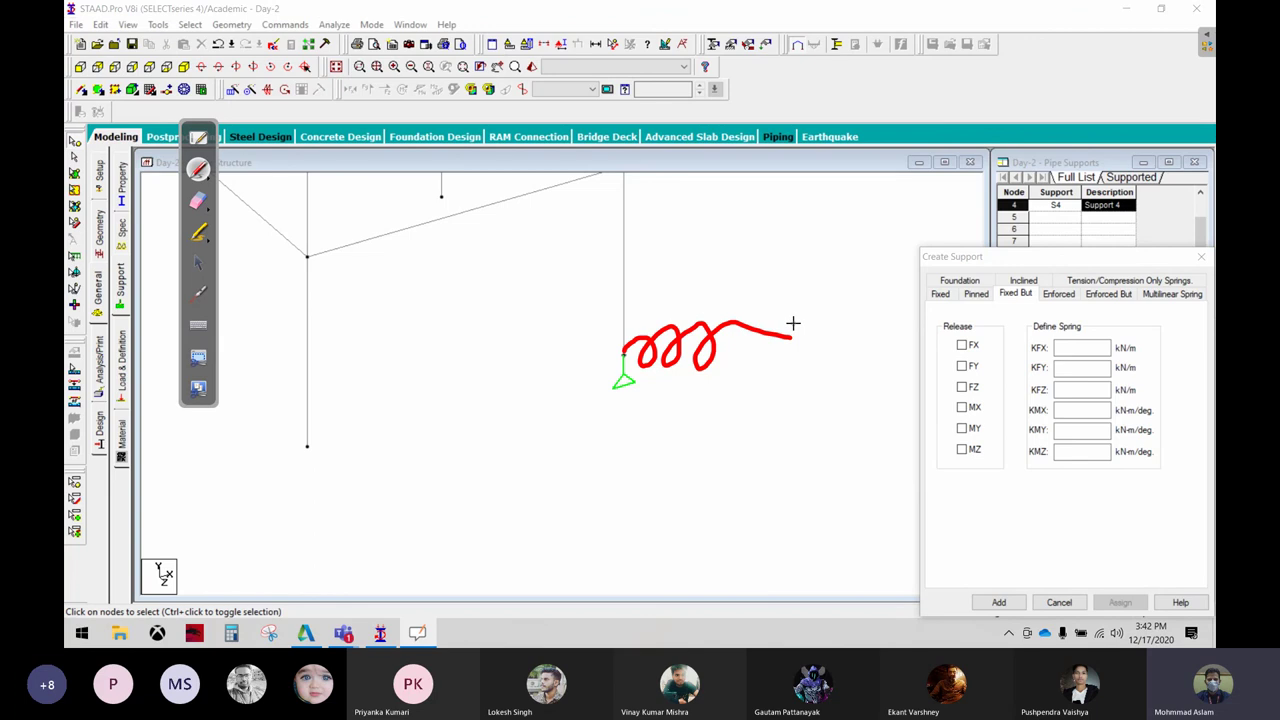
drag(799, 306, 784, 380)
mouse_move(698, 273)
mouse_down()
mouse_move(687, 314)
mouse_move(742, 234)
mouse_up()
mouse_move(1125, 362)
mouse_down()
mouse_move(1033, 348)
mouse_move(1163, 352)
mouse_up()
mouse_move(658, 435)
mouse_down()
mouse_move(818, 424)
mouse_move(754, 466)
mouse_up()
mouse_move(759, 486)
mouse_down()
mouse_move(750, 531)
mouse_move(785, 479)
mouse_up()
mouse_move(748, 511)
mouse_down()
mouse_move(800, 514)
mouse_move(815, 499)
mouse_up()
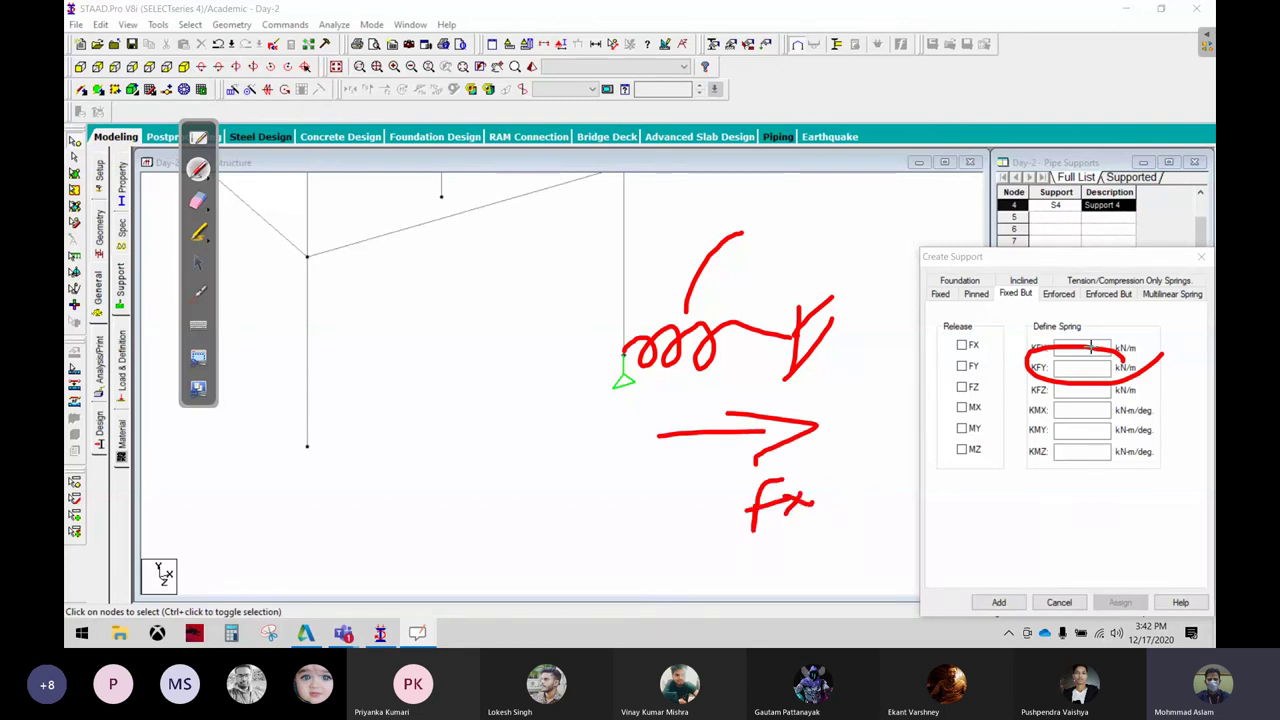
drag(1110, 338, 1160, 328)
drag(1140, 312, 1060, 335)
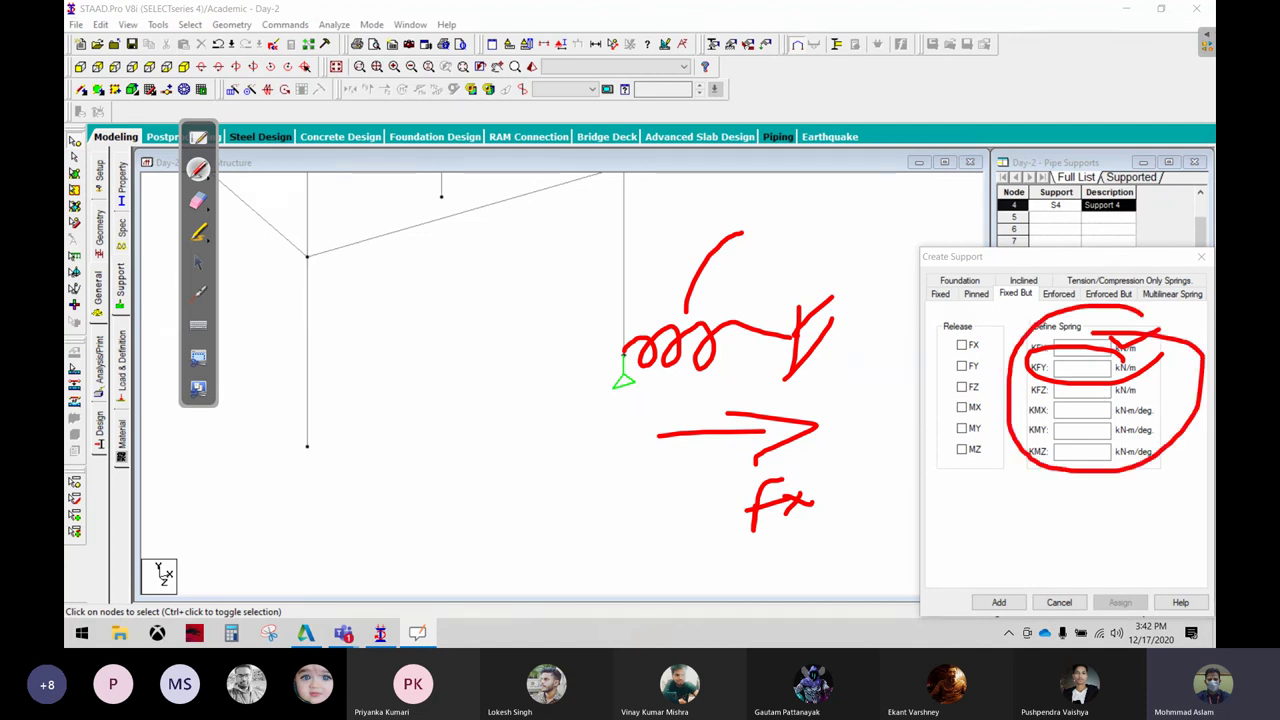
click(197, 202)
mouse_move(675, 264)
mouse_down()
mouse_move(968, 453)
mouse_move(1029, 320)
mouse_up()
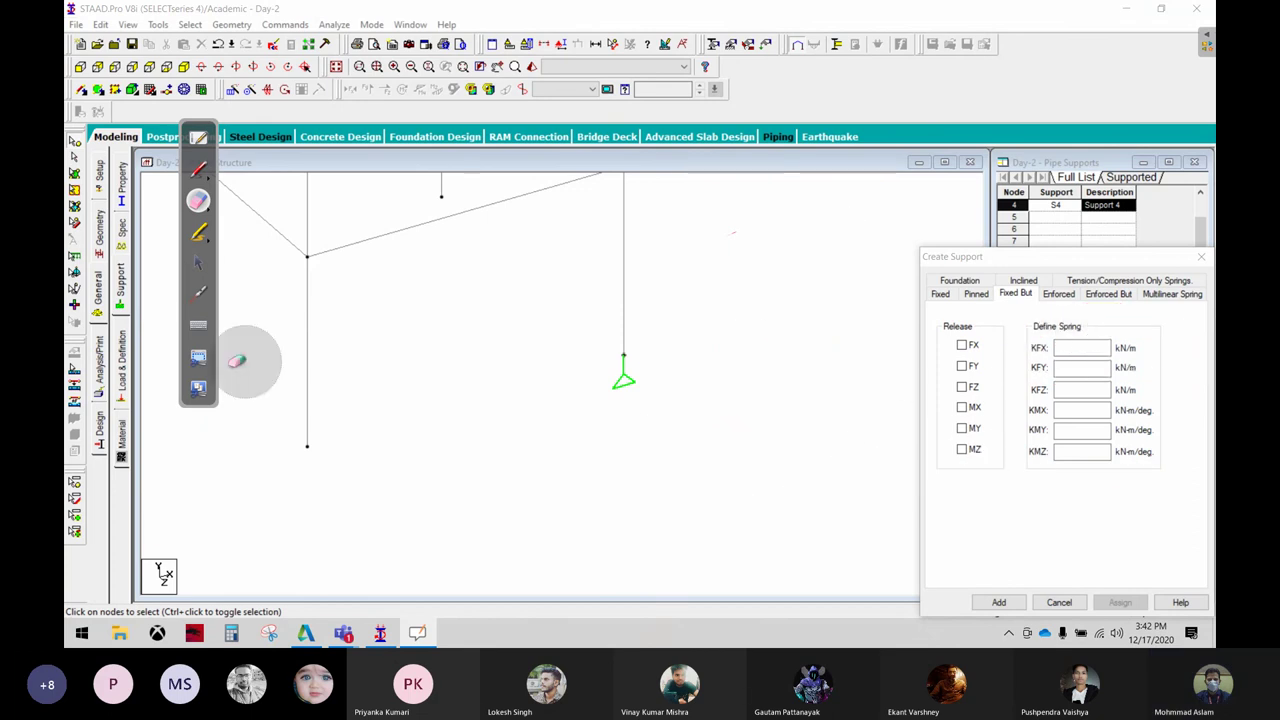
click(197, 264)
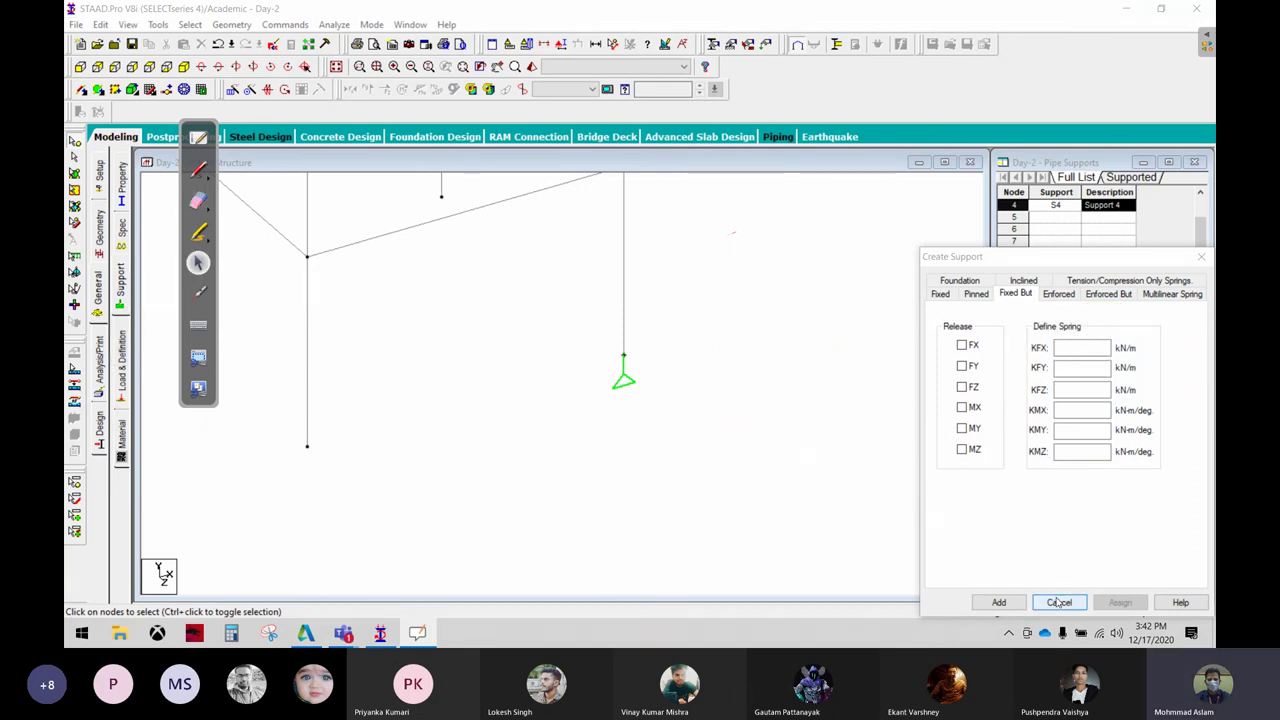
click(1059, 602)
Show the frame in isometric view and highlight Translational Repeat's direction, steps and spacing options
click(863, 449)
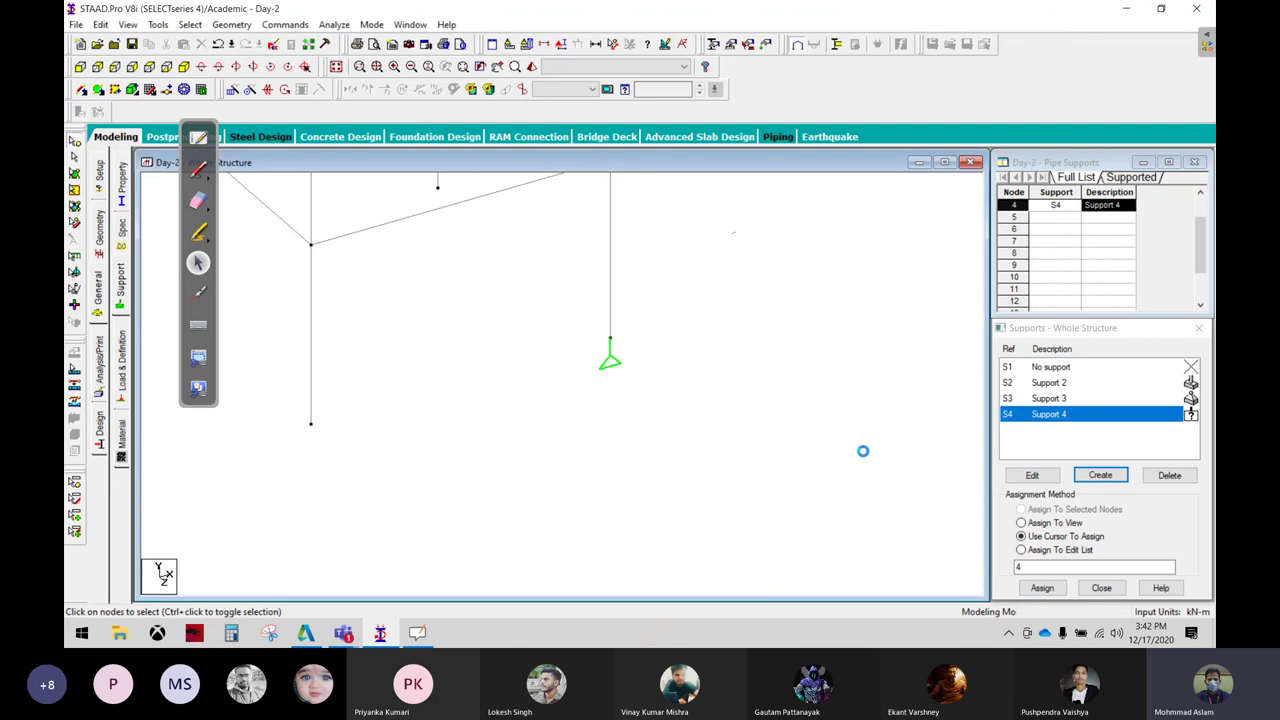
key(Down)
key(Down)
key(Down)
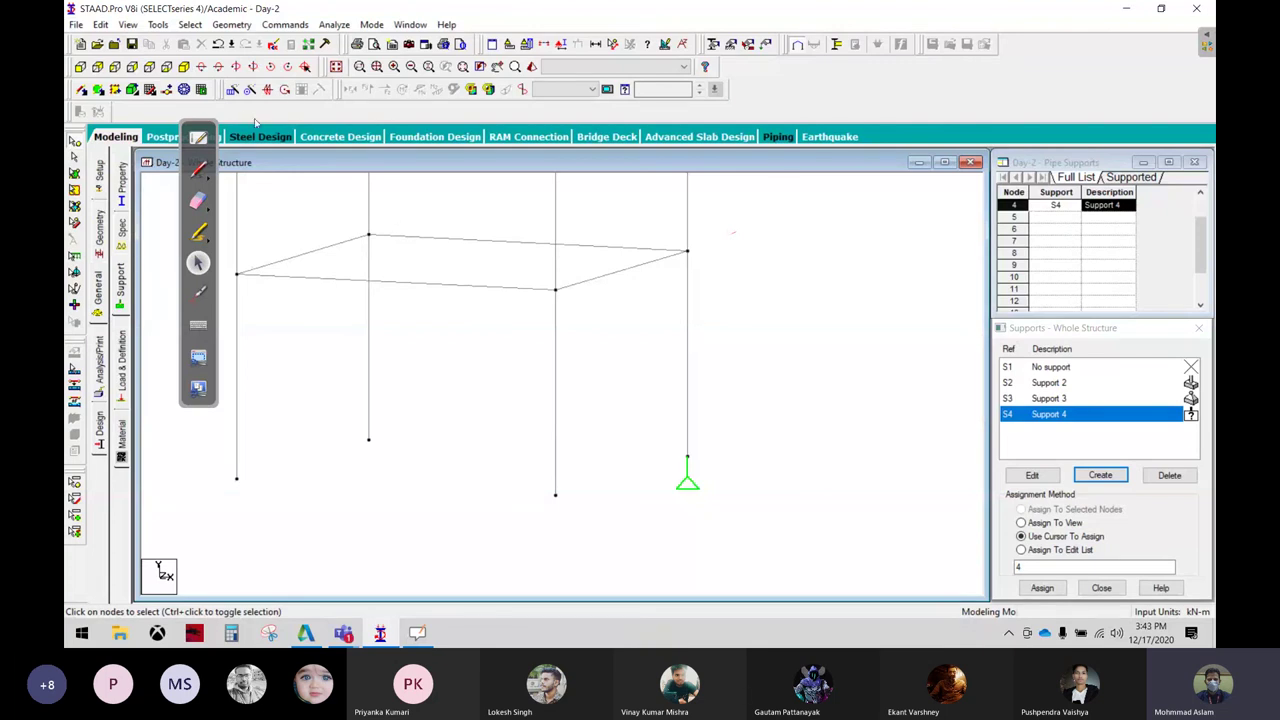
click(232, 89)
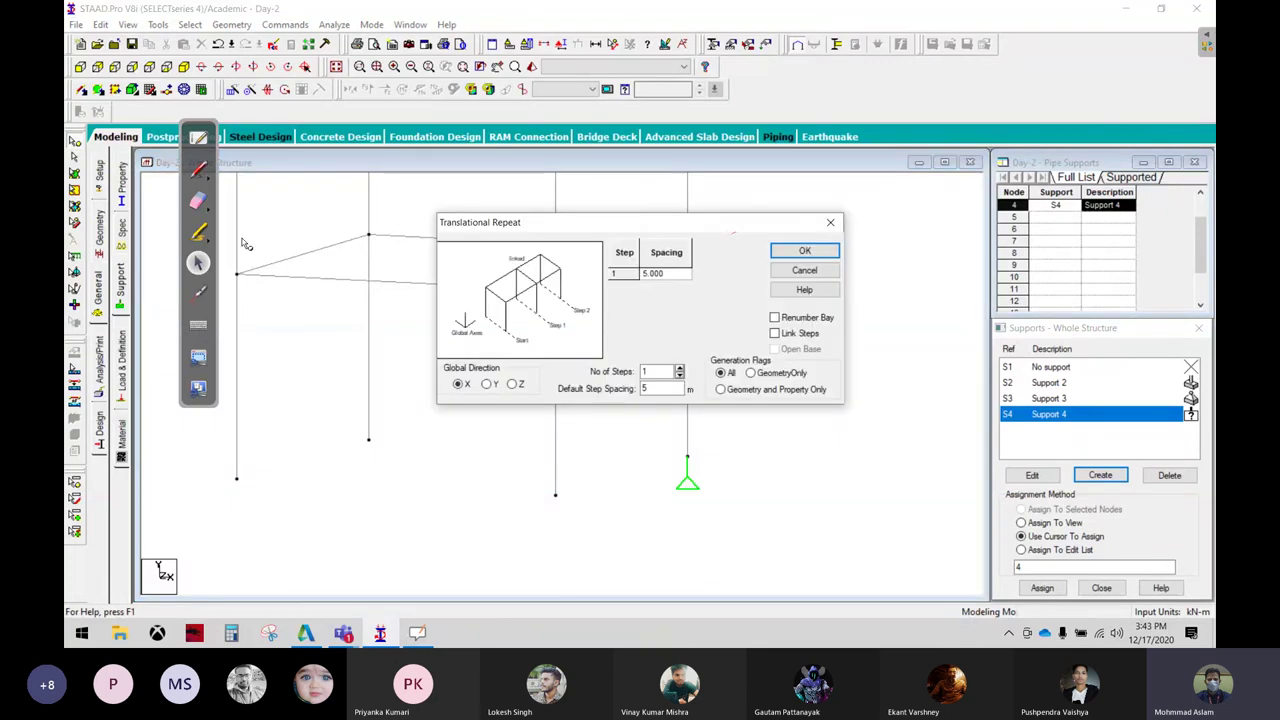
click(198, 170)
drag(537, 372, 548, 384)
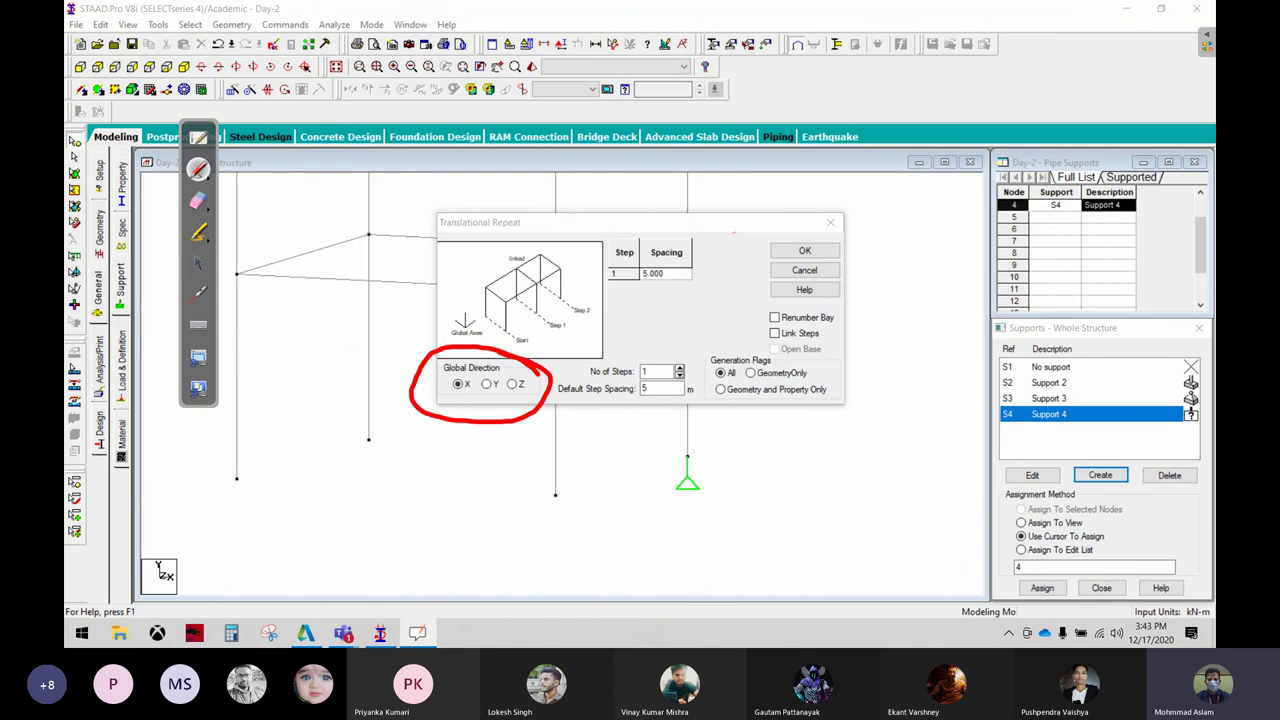
mouse_move(662, 330)
mouse_down()
mouse_move(645, 440)
mouse_move(604, 318)
mouse_up()
mouse_move(563, 230)
mouse_down()
mouse_move(697, 210)
mouse_move(720, 232)
mouse_up()
drag(855, 300, 870, 345)
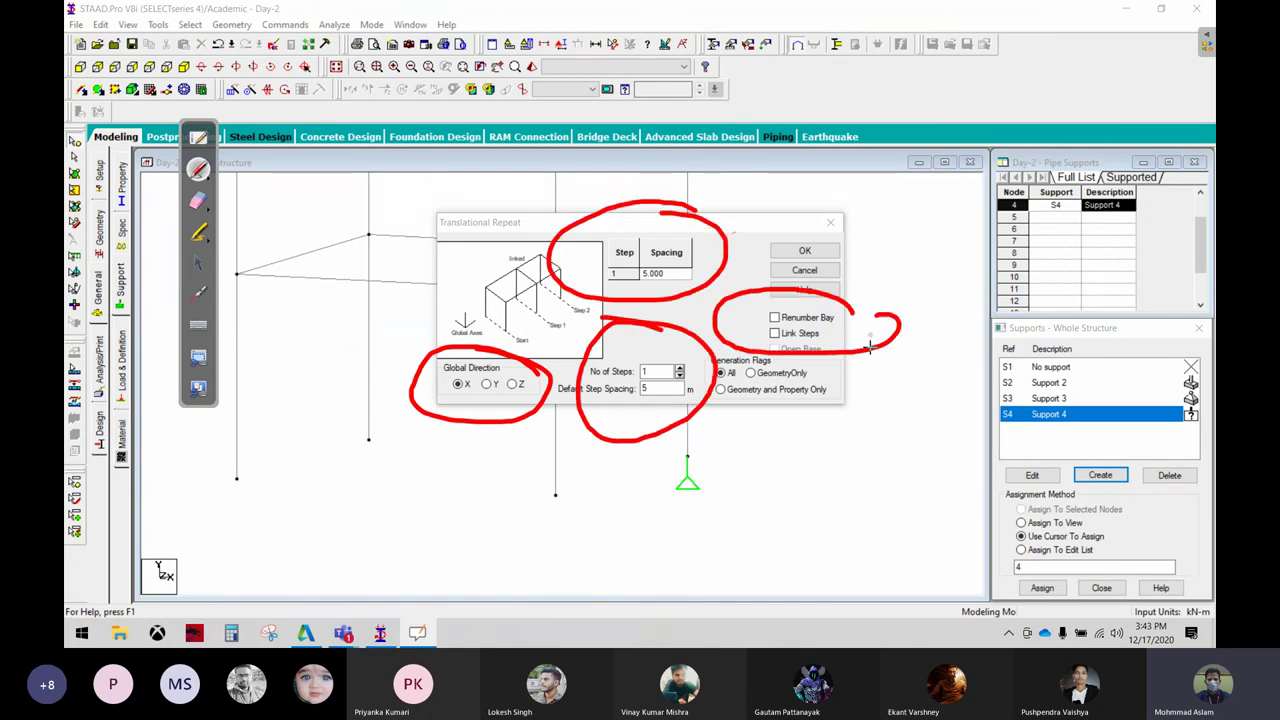
click(855, 392)
click(198, 262)
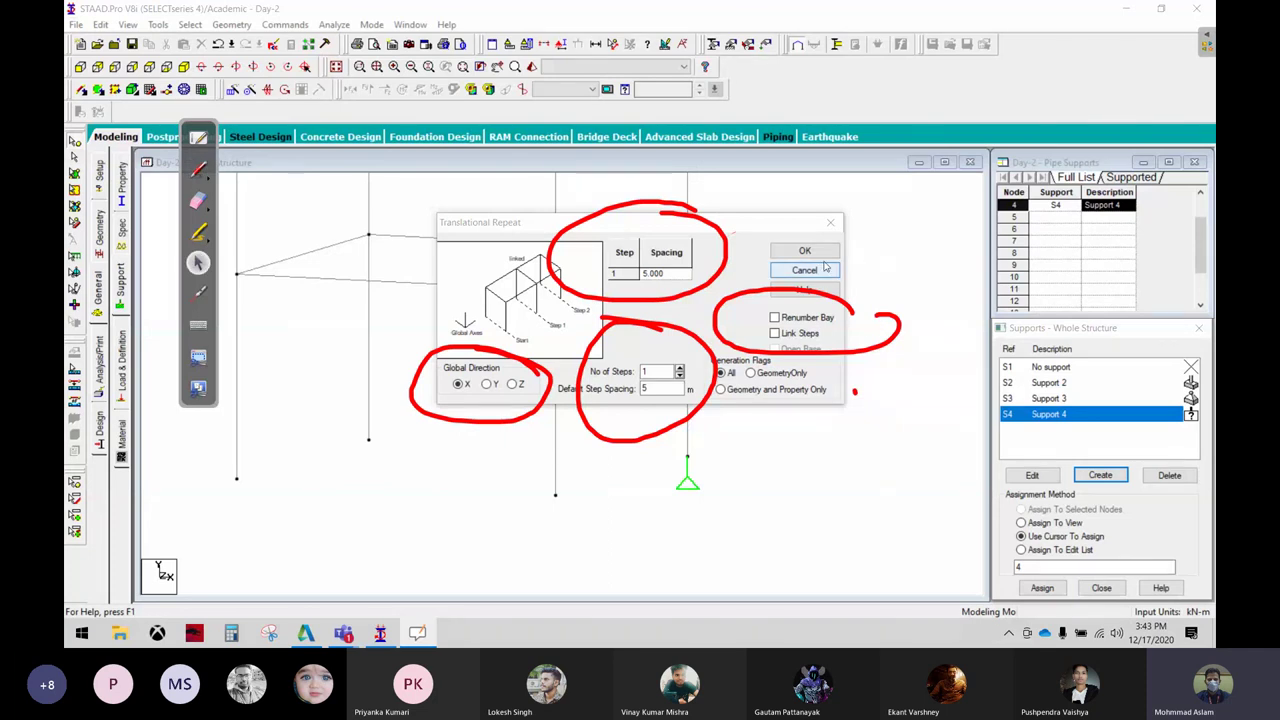
Cancel Translational Repeat, clear annotations, highlight support assignment options, and bring up OpenBoard
click(805, 270)
click(198, 201)
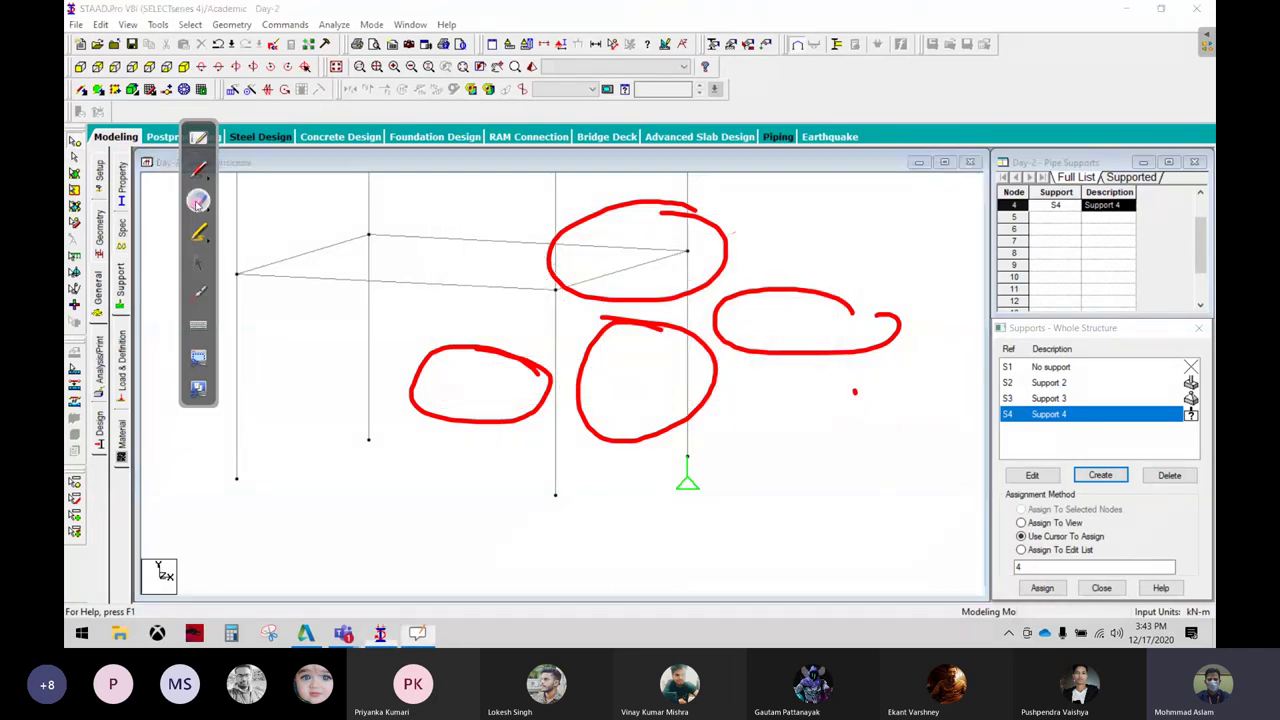
mouse_move(735, 233)
mouse_down()
mouse_move(543, 429)
mouse_move(720, 420)
mouse_up()
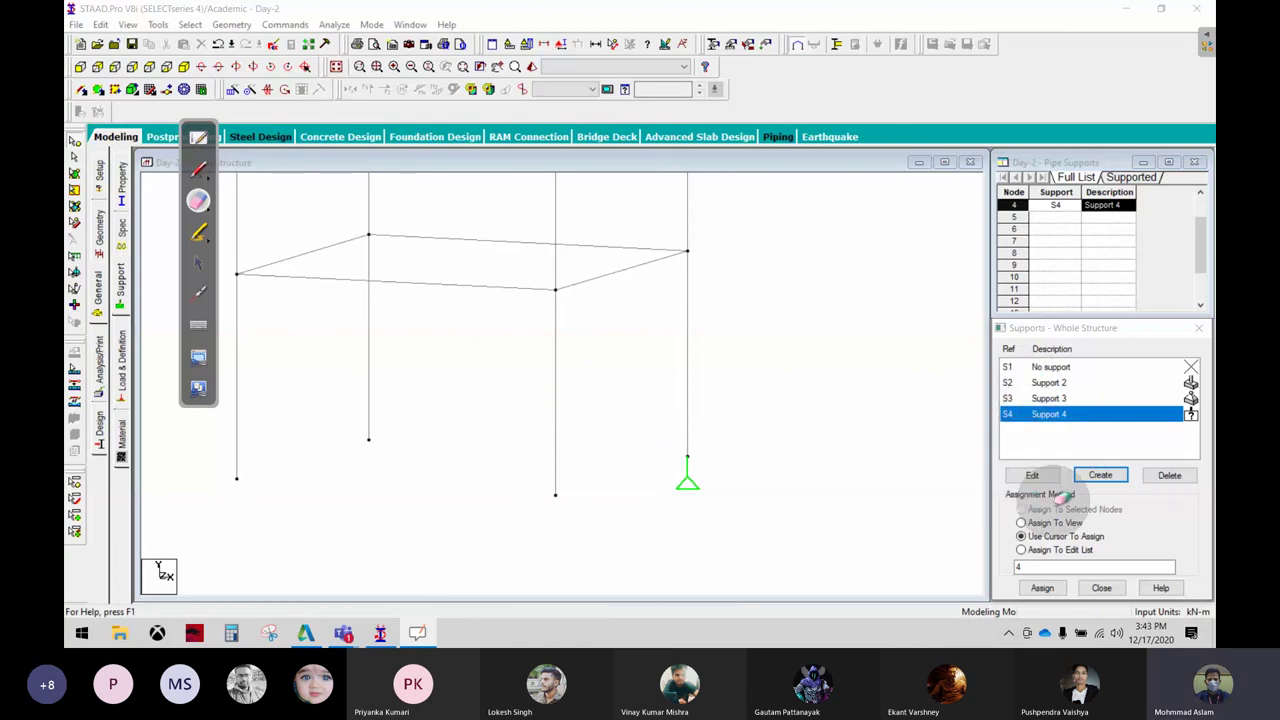
click(198, 170)
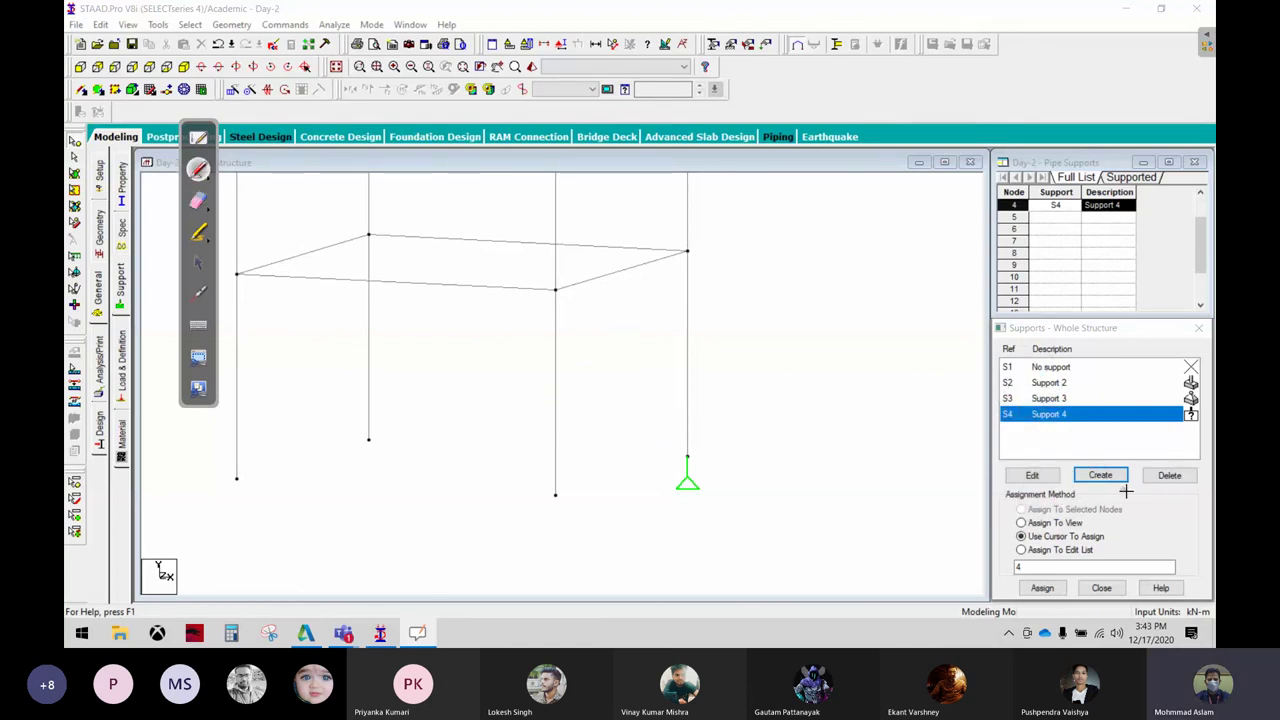
mouse_move(1148, 502)
mouse_down()
mouse_move(976, 526)
mouse_move(1178, 590)
mouse_move(1047, 498)
mouse_up()
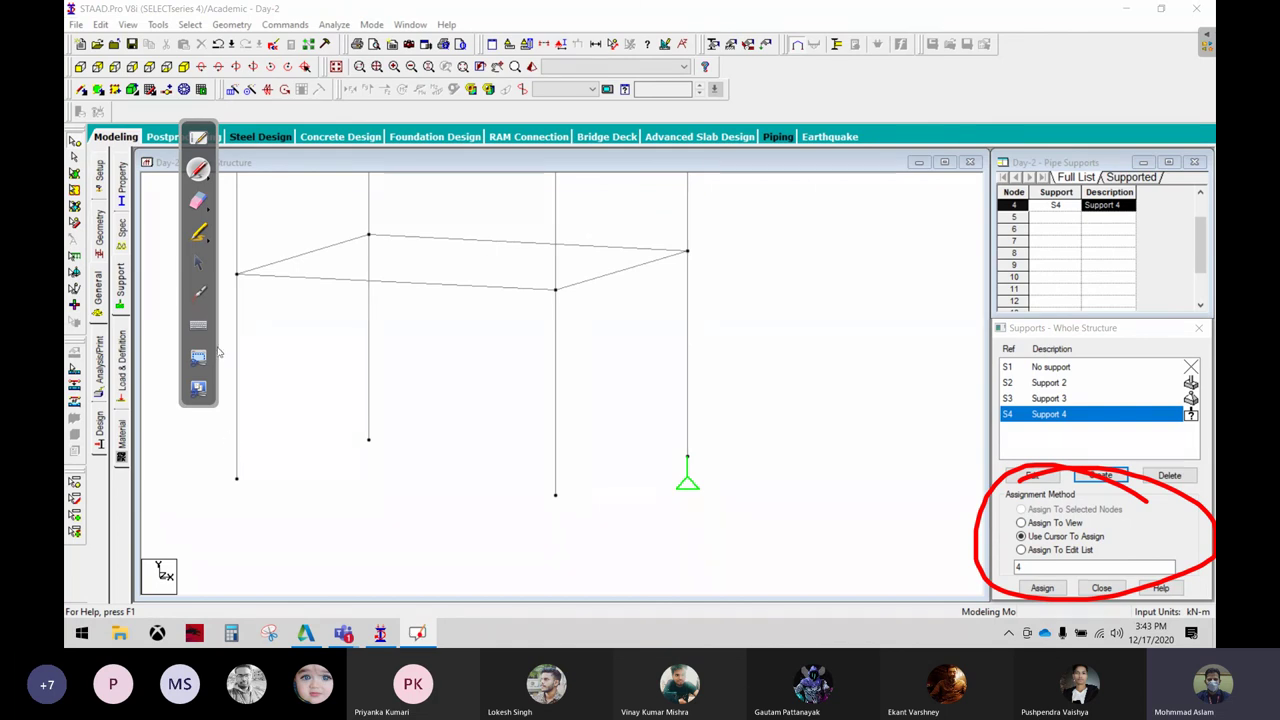
click(198, 262)
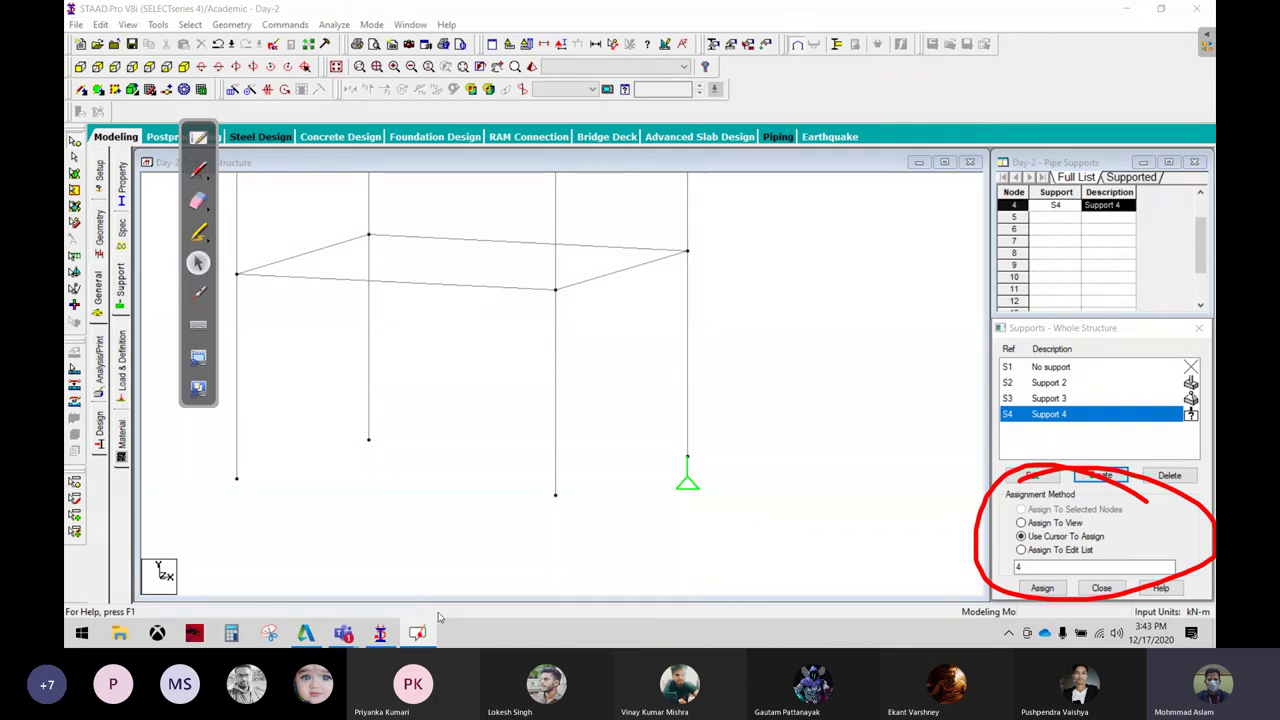
click(198, 137)
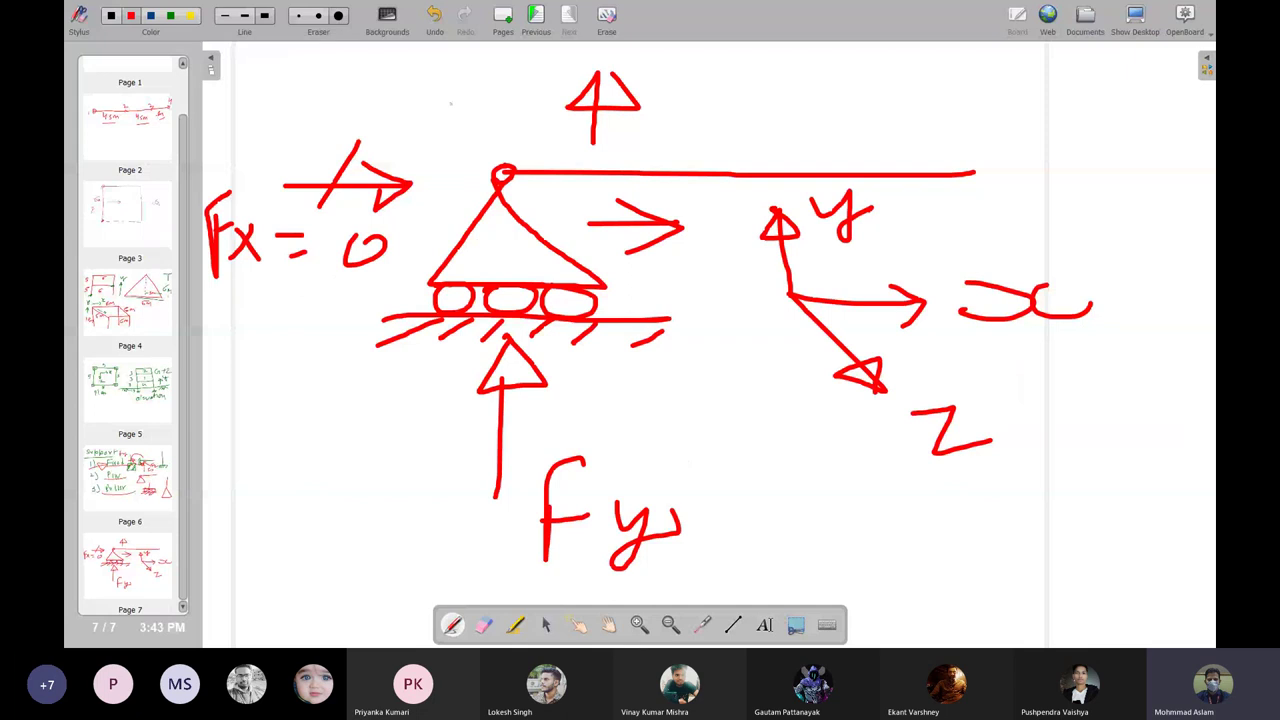
On a new page, sketch a beam with a hatched pin support and a right-end roller
click(516, 22)
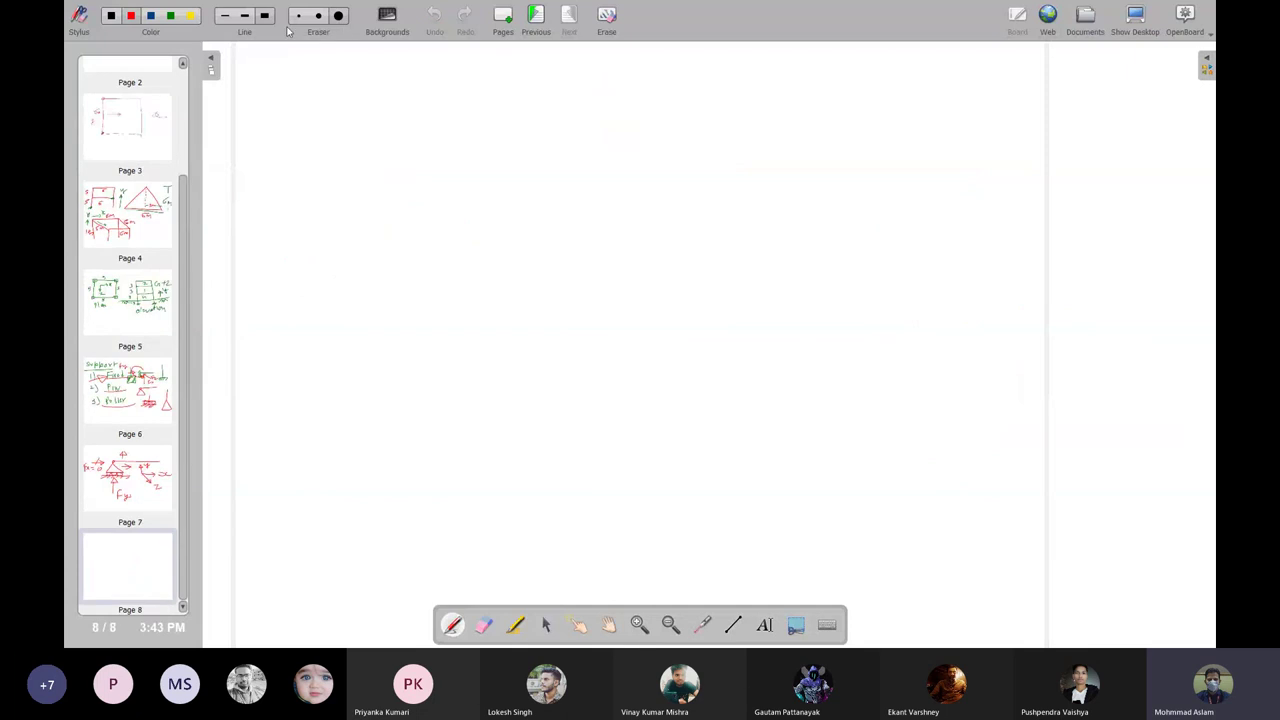
drag(391, 204, 974, 220)
mouse_move(391, 205)
mouse_down()
mouse_move(354, 248)
mouse_move(391, 207)
mouse_up()
mouse_move(363, 259)
mouse_down()
mouse_move(317, 277)
mouse_move(340, 277)
mouse_up()
mouse_move(406, 256)
mouse_down()
mouse_move(382, 278)
mouse_move(404, 282)
mouse_up()
mouse_move(970, 222)
mouse_down()
mouse_move(1002, 262)
mouse_move(980, 222)
mouse_up()
mouse_move(932, 264)
mouse_down()
mouse_move(990, 270)
mouse_move(1000, 252)
mouse_up()
Add the central point load P and the 5 m span dimension, then return to STAAD.Pro
mouse_move(682, 94)
mouse_down()
mouse_move(684, 190)
mouse_move(730, 178)
mouse_move(690, 210)
mouse_up()
mouse_move(740, 50)
mouse_down()
mouse_move(741, 118)
mouse_move(742, 80)
mouse_up()
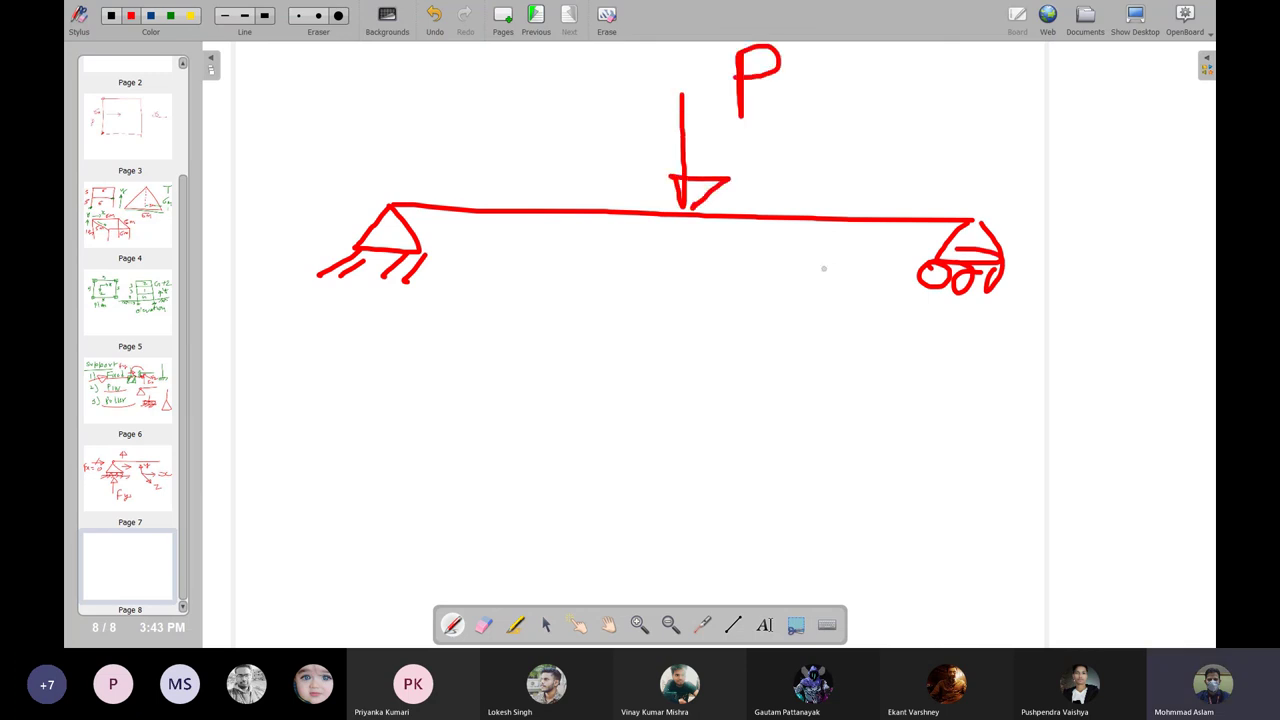
drag(402, 324, 554, 324)
mouse_move(688, 292)
mouse_down()
mouse_move(643, 318)
mouse_move(641, 342)
mouse_up()
mouse_move(706, 356)
mouse_down()
mouse_move(718, 334)
mouse_move(766, 376)
mouse_move(980, 344)
mouse_up()
drag(980, 344, 955, 366)
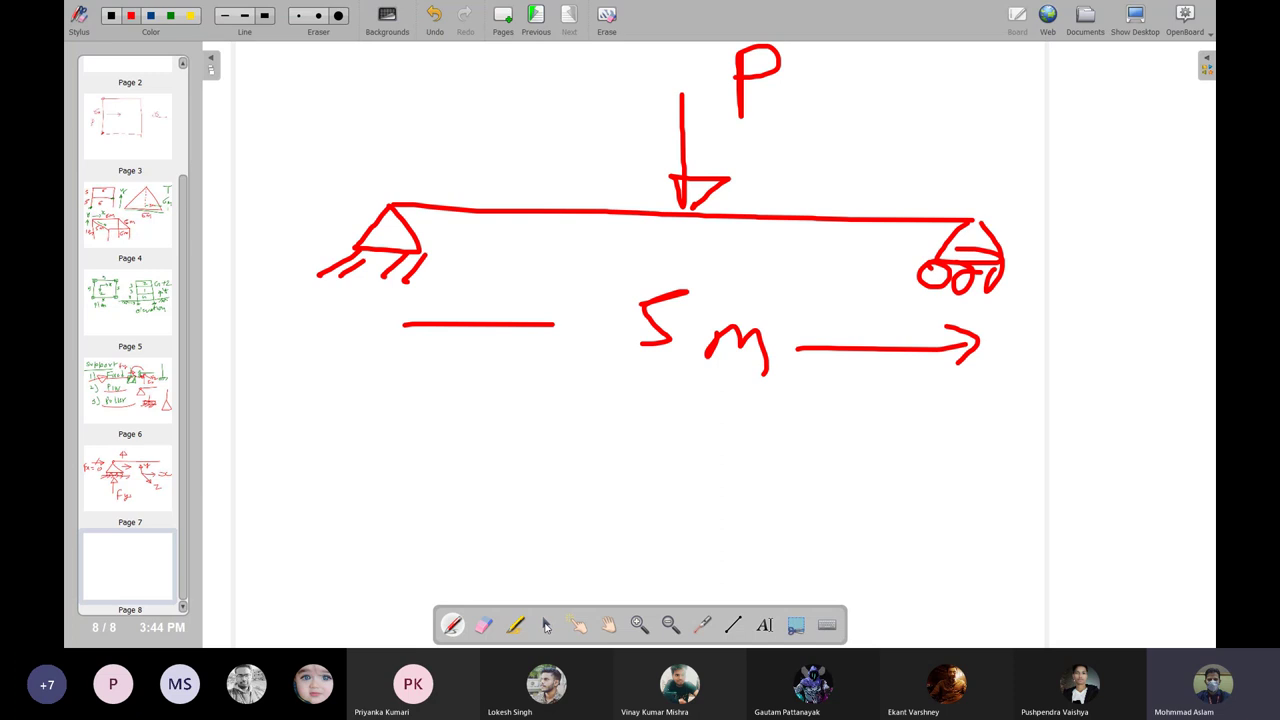
click(546, 625)
click(1134, 14)
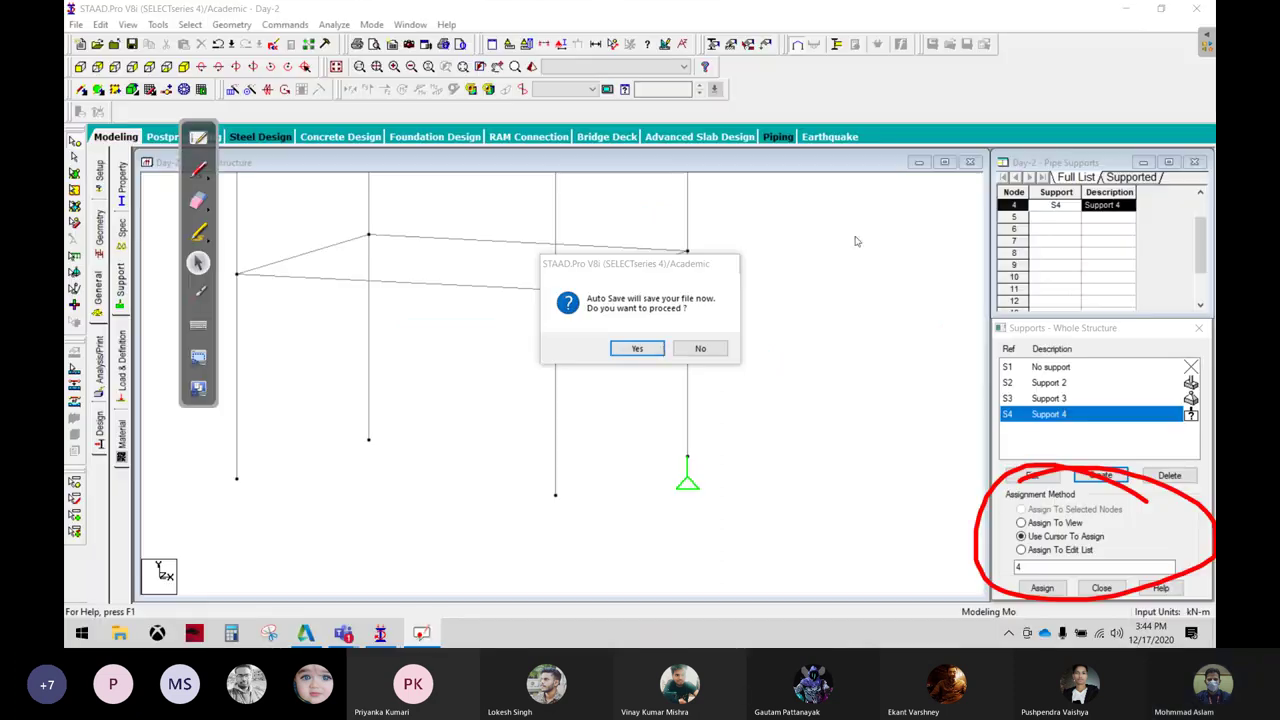
Save the model at the Auto Save prompt and open the meeting window's More actions list
click(661, 352)
click(548, 337)
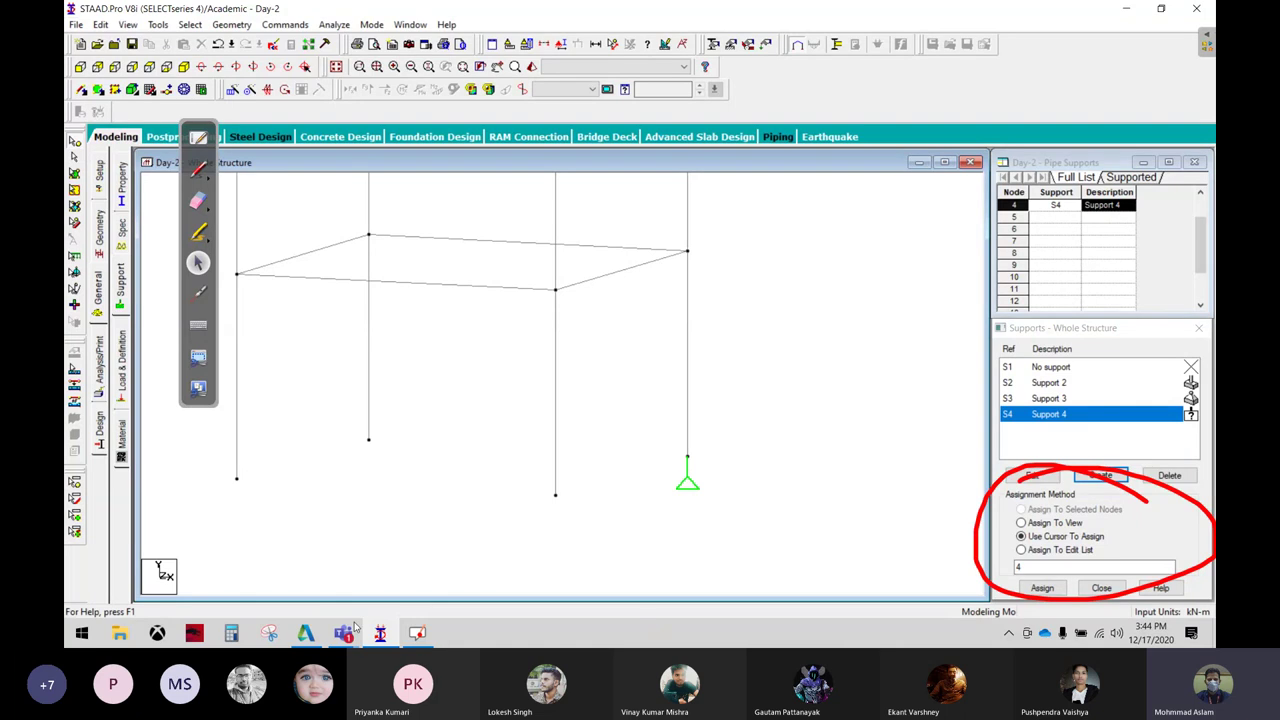
click(495, 530)
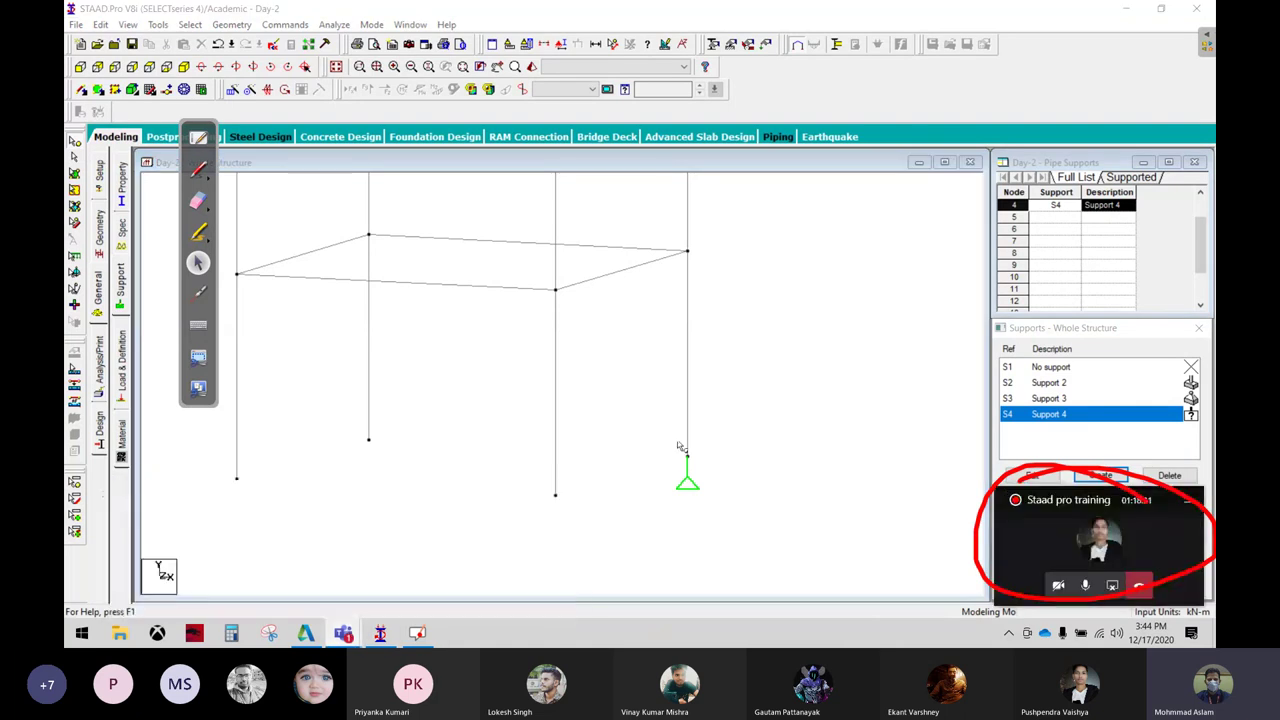
click(1100, 530)
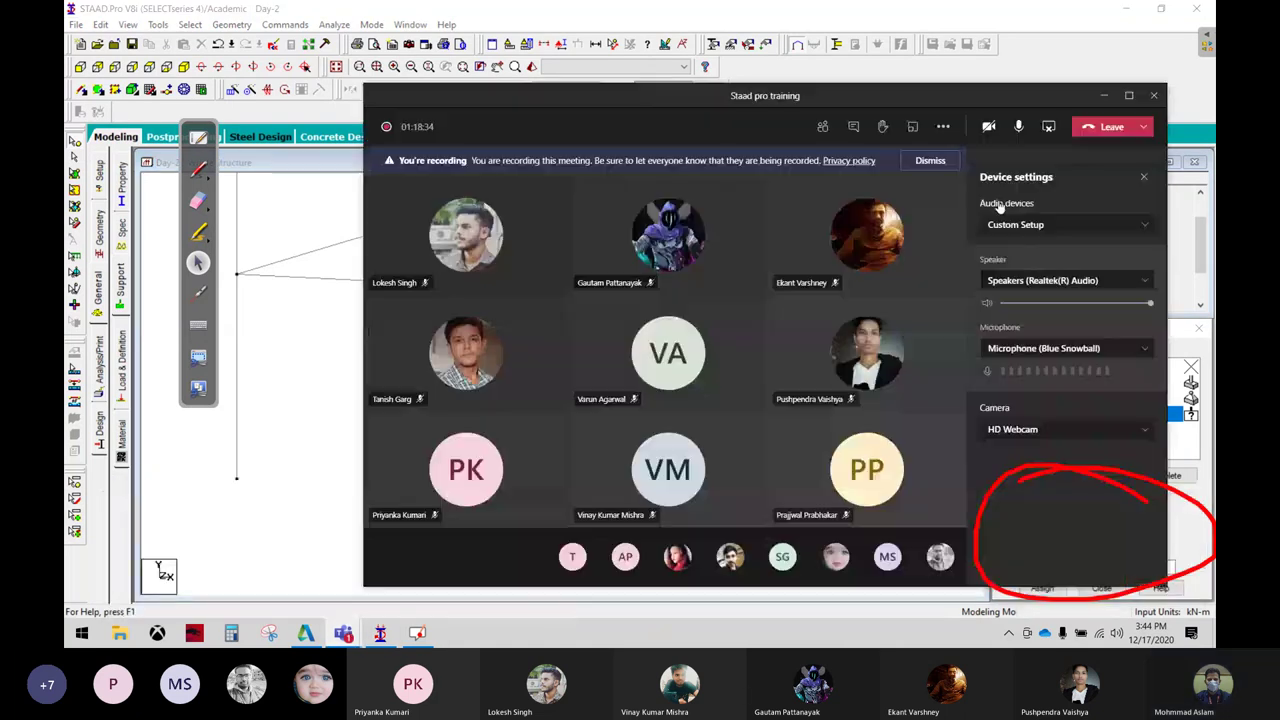
click(942, 127)
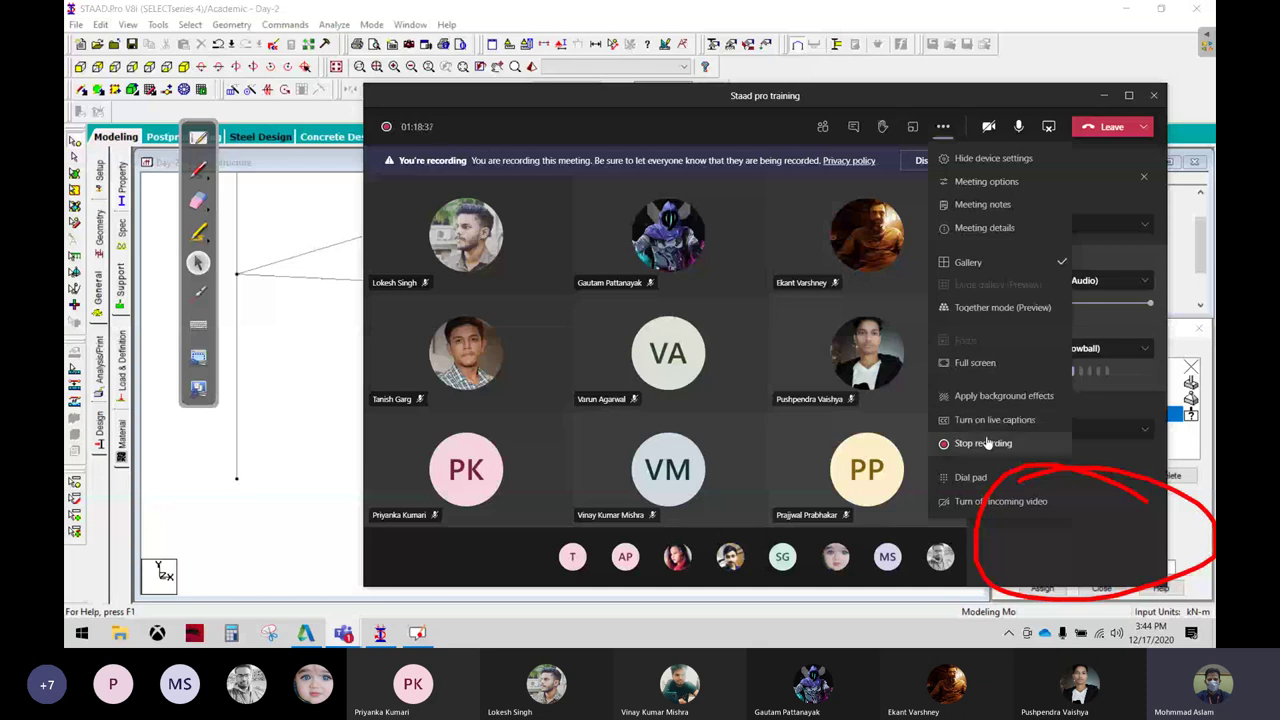